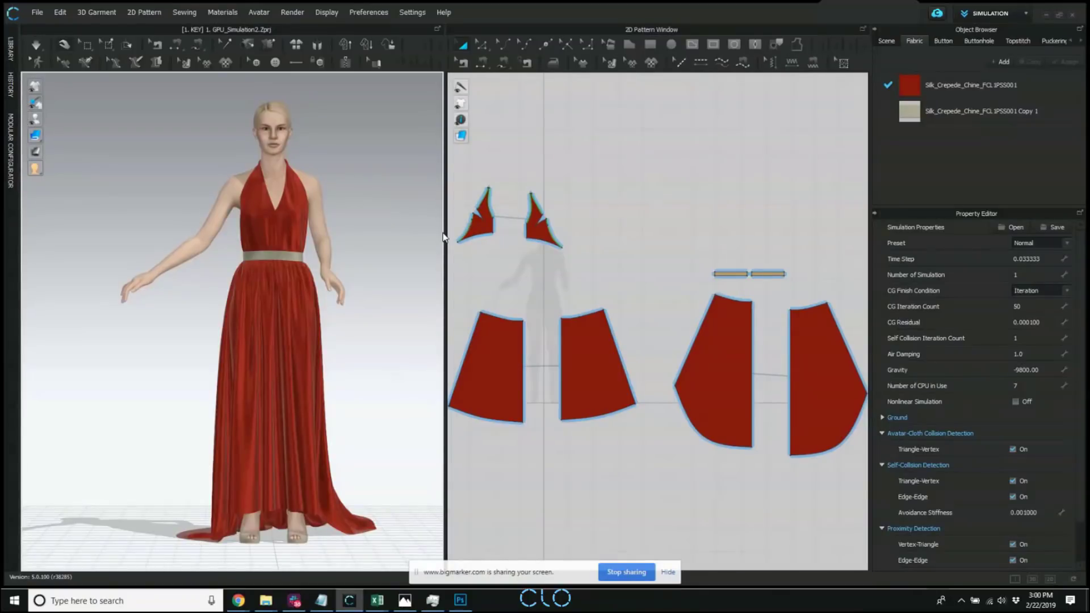
Browse the avatar library's Female_Kelly assets as thumbnails and look through her hair styles.
middle_click_drag(284, 202, 278, 226)
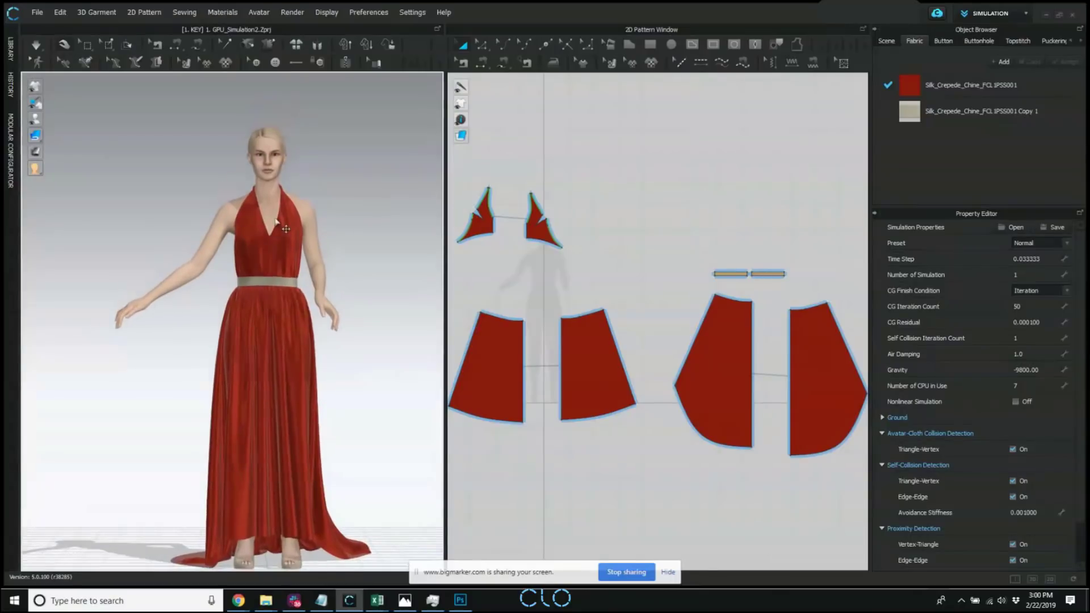
left_click(11, 50)
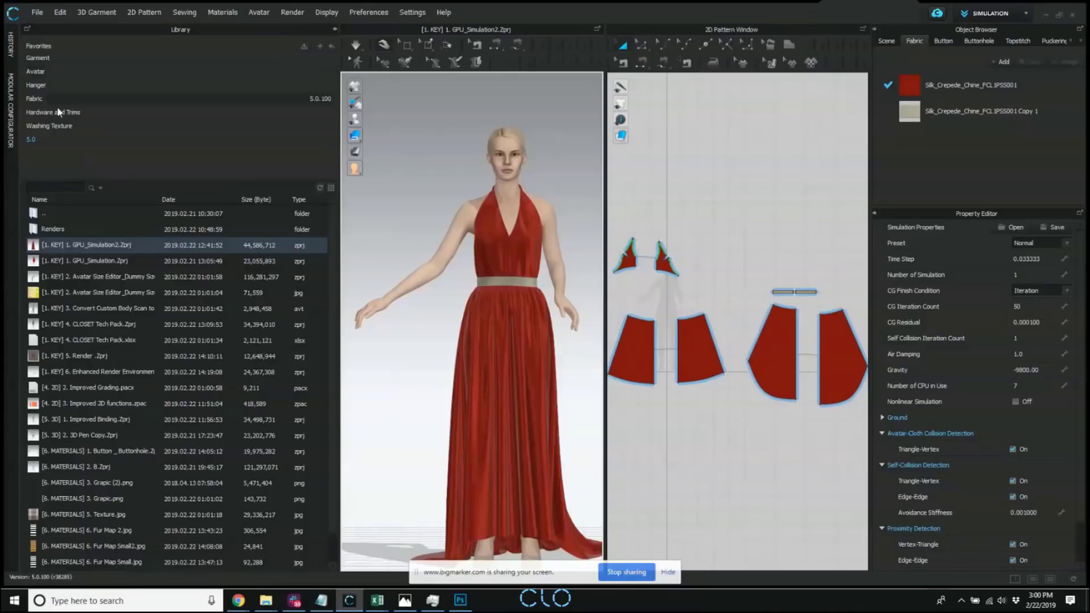
left_click(50, 73)
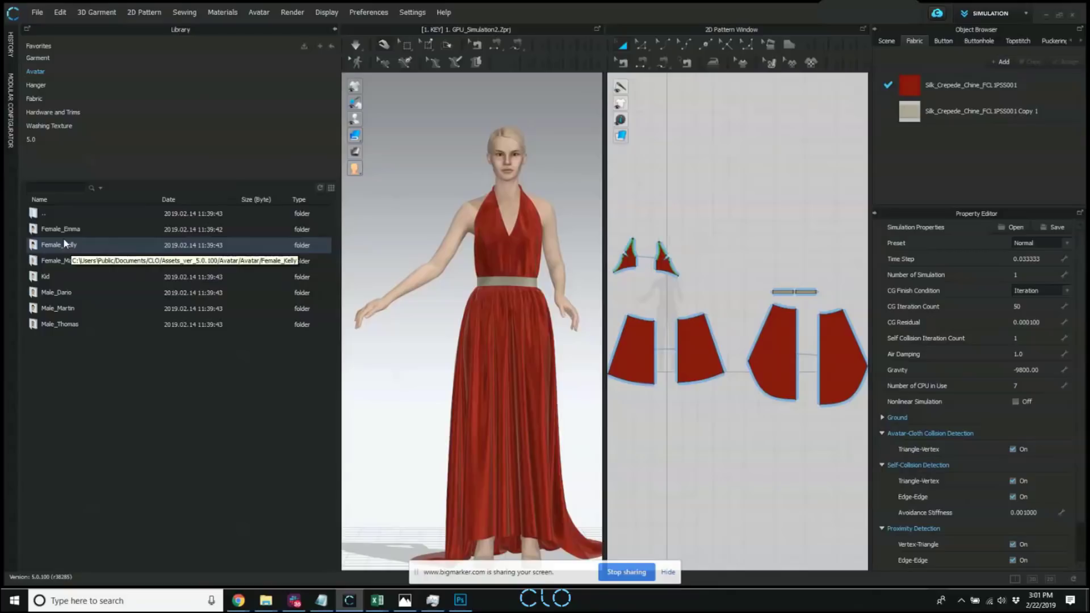
double_click(76, 243)
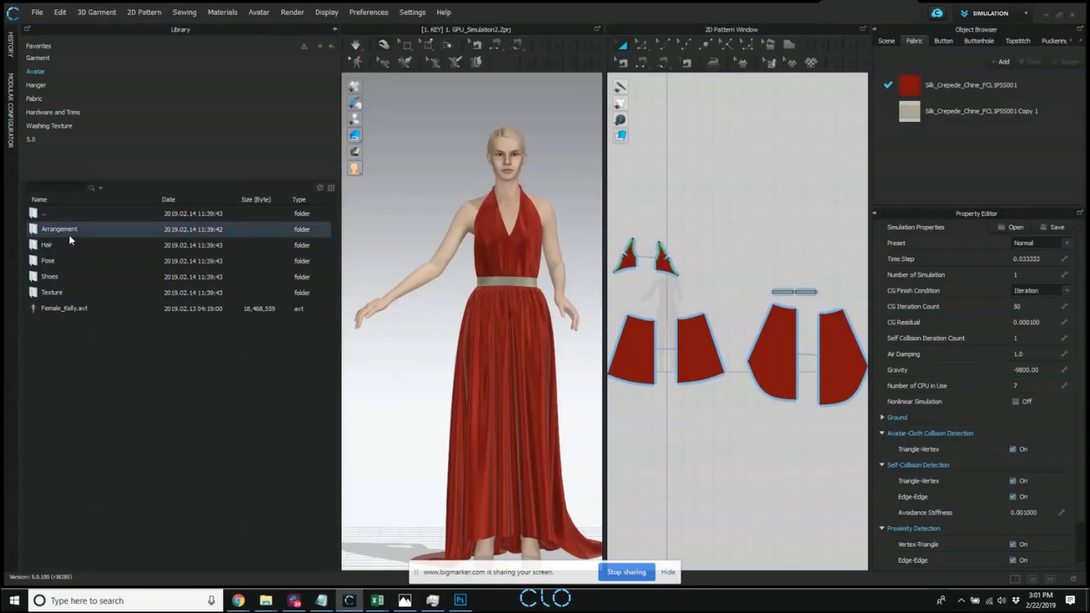
left_click(332, 189)
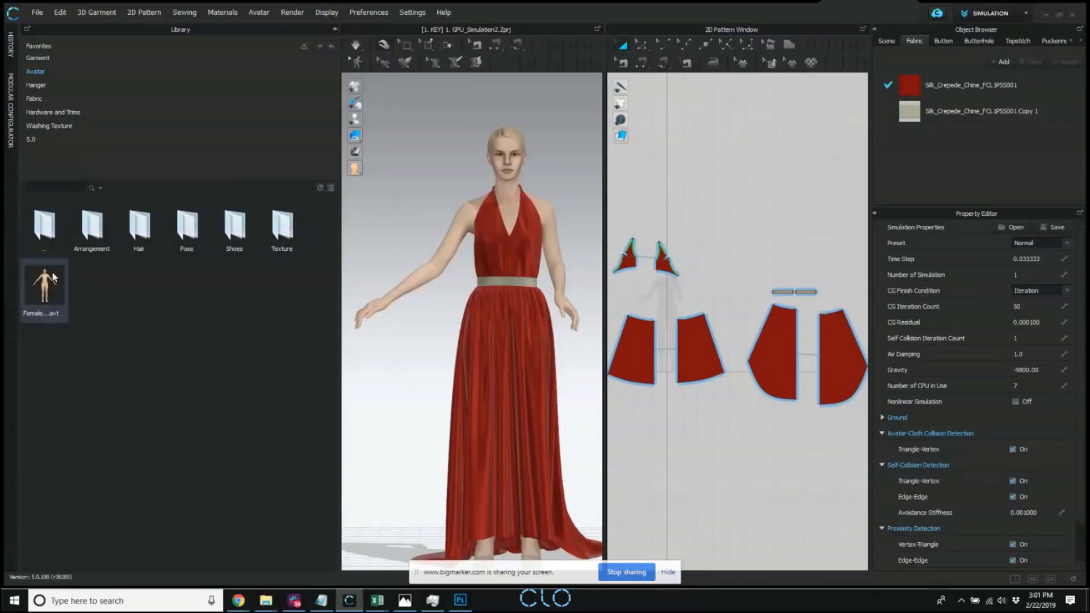
double_click(136, 236)
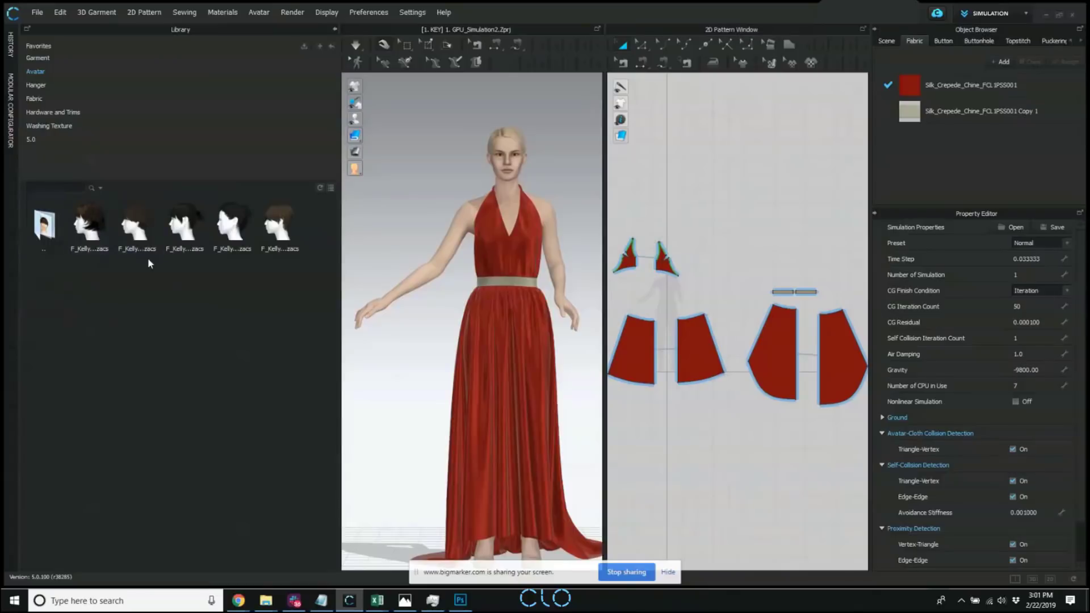
double_click(43, 224)
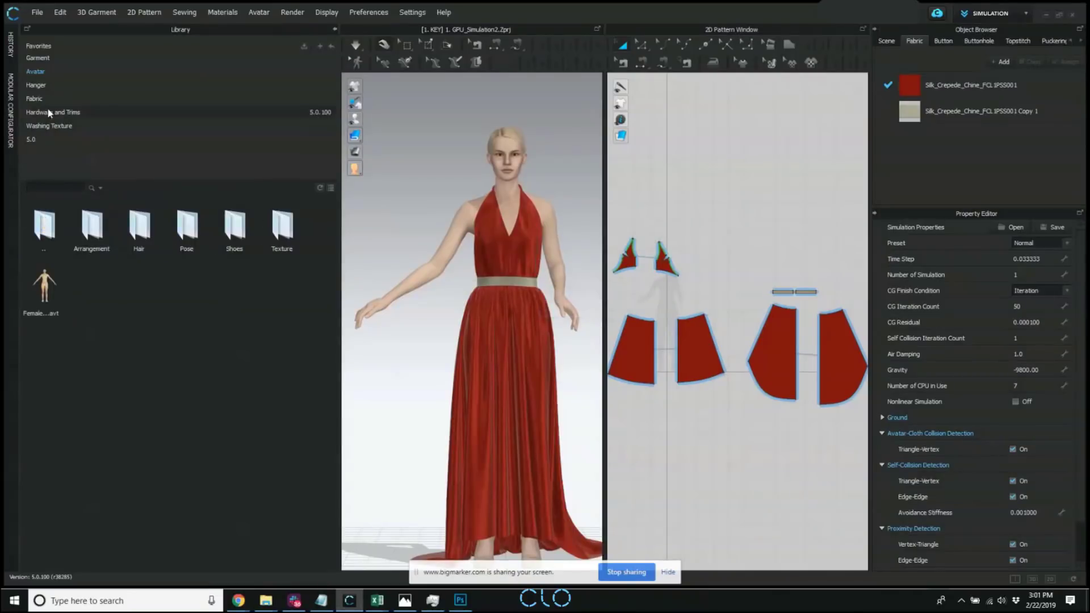
Look through the Female_Mara avatar assets and the Hardware and Trims library categories.
left_click(35, 72)
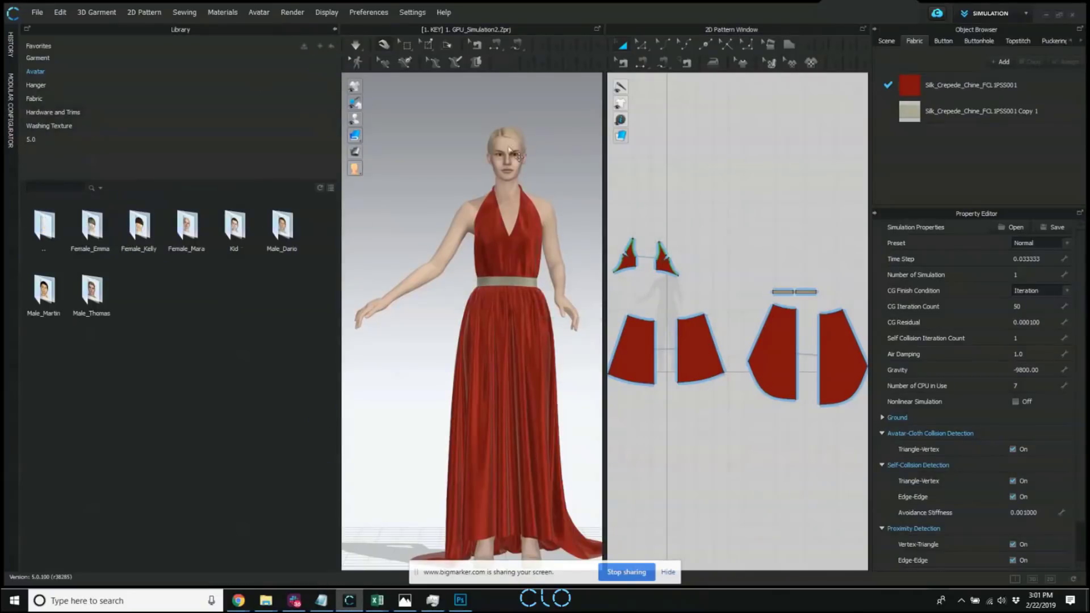
double_click(188, 227)
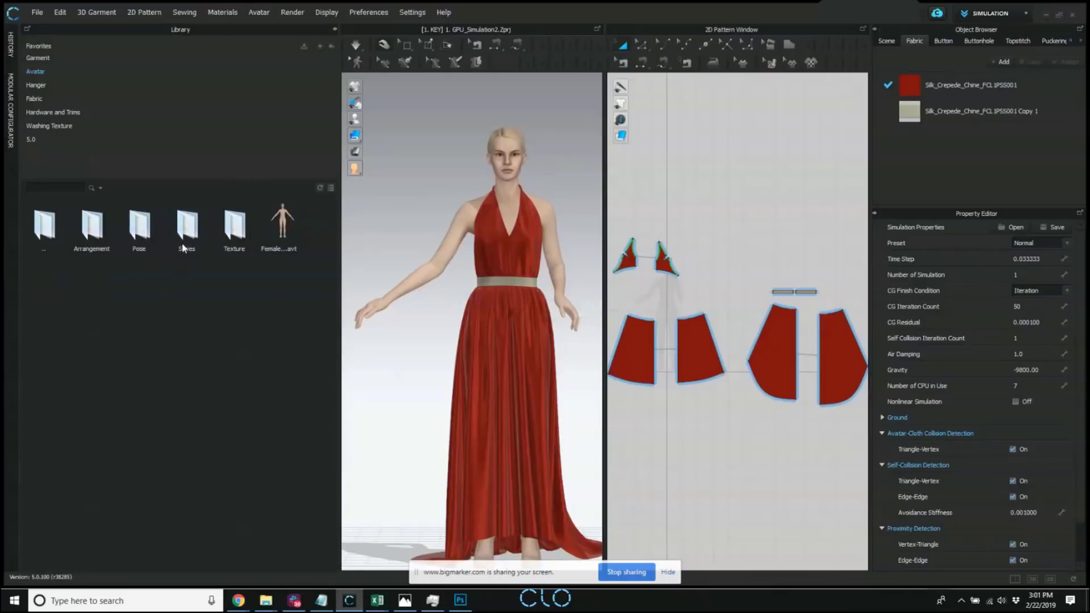
double_click(56, 227)
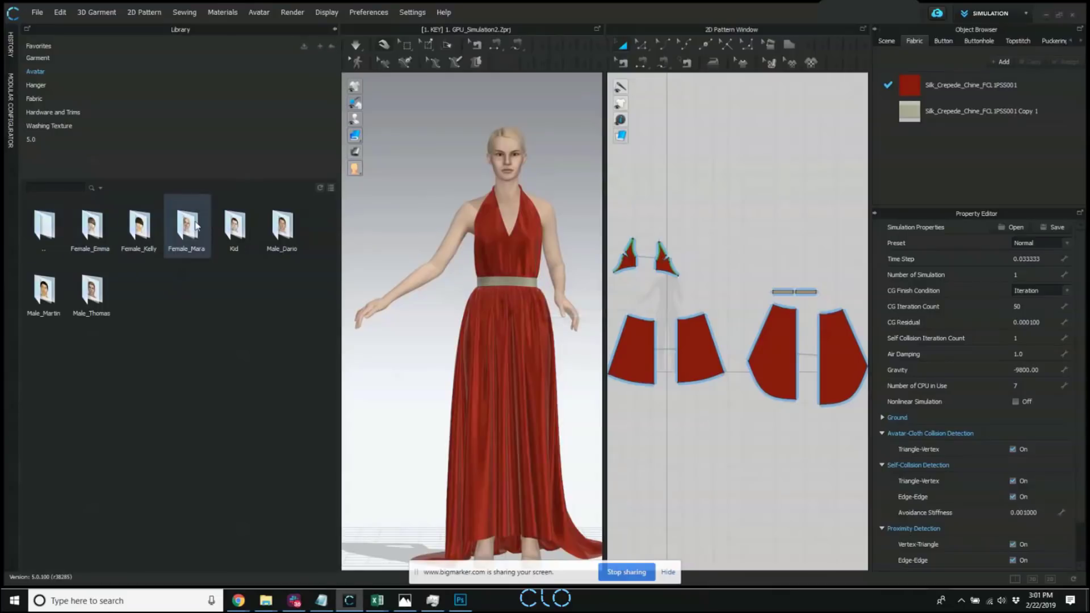
double_click(196, 226)
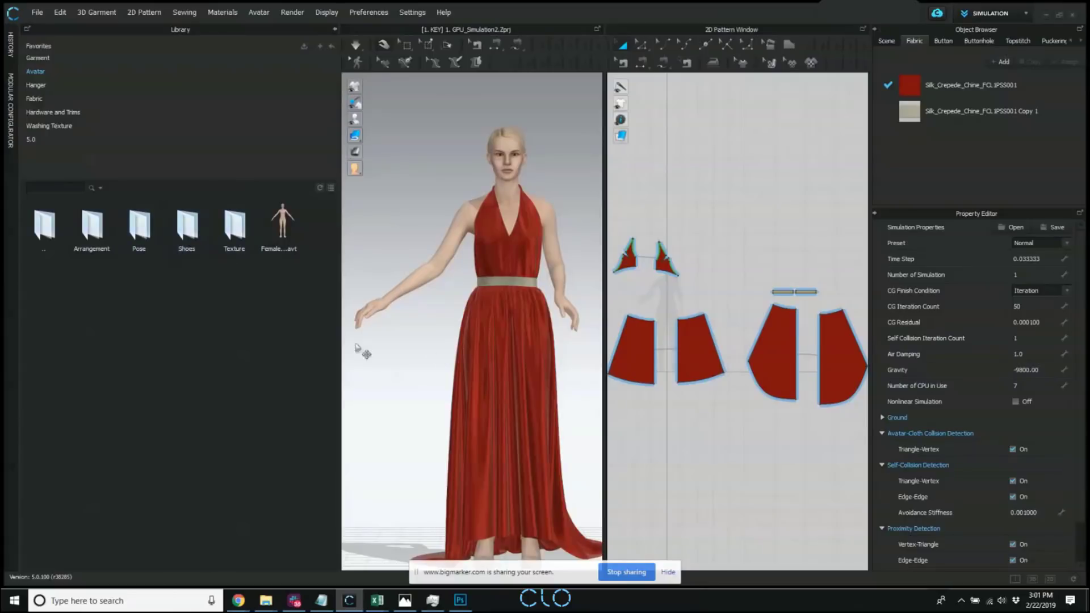
scroll(458, 307, "down", 1)
middle_click_drag(458, 306, 410, 257)
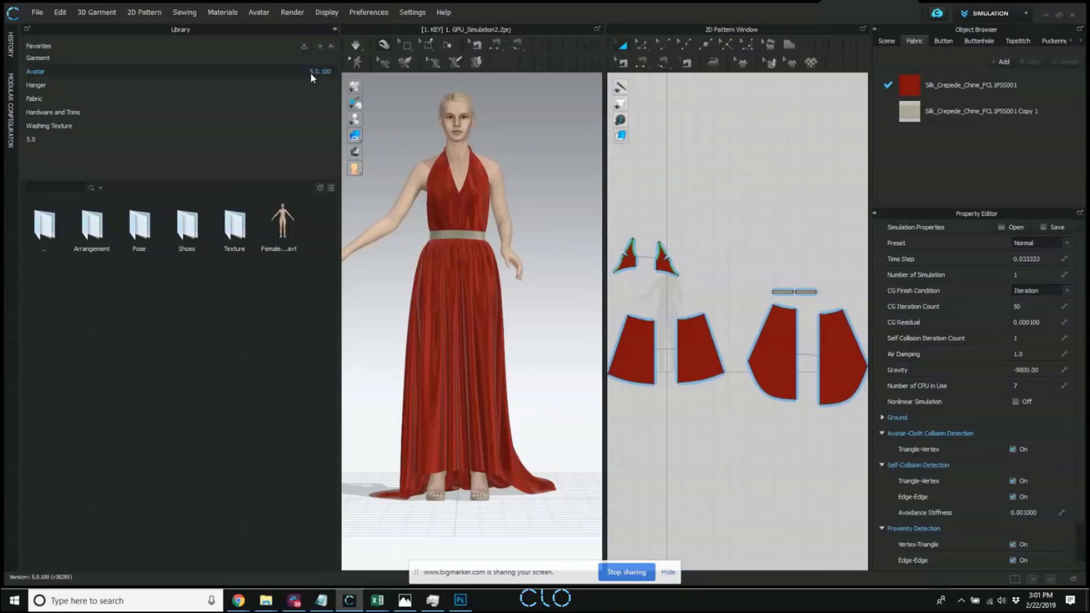
left_click(64, 116)
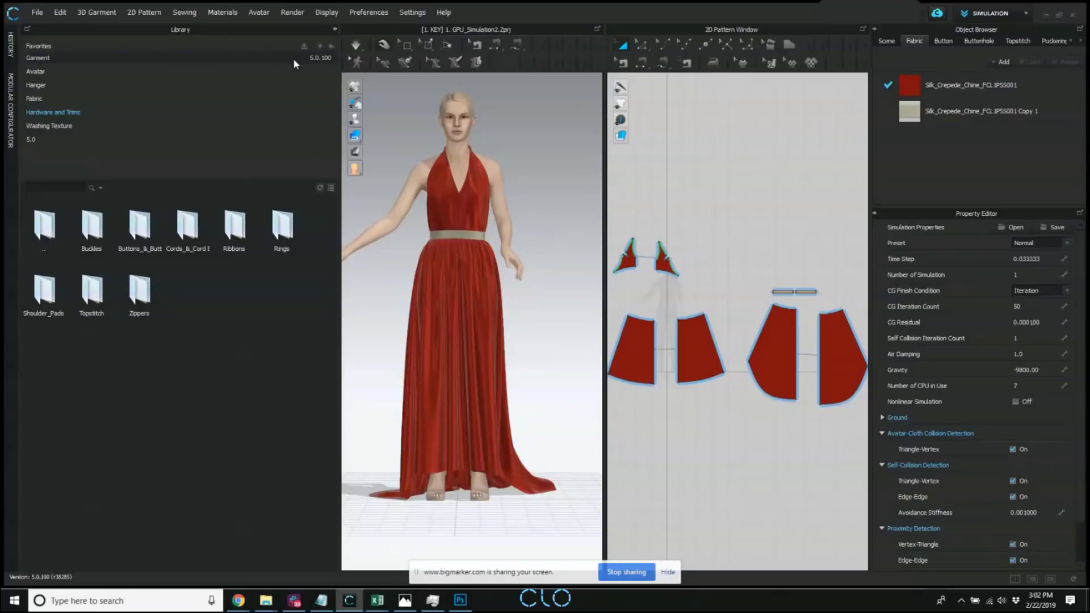
Review the available help resources, including the Community links.
left_click(441, 12)
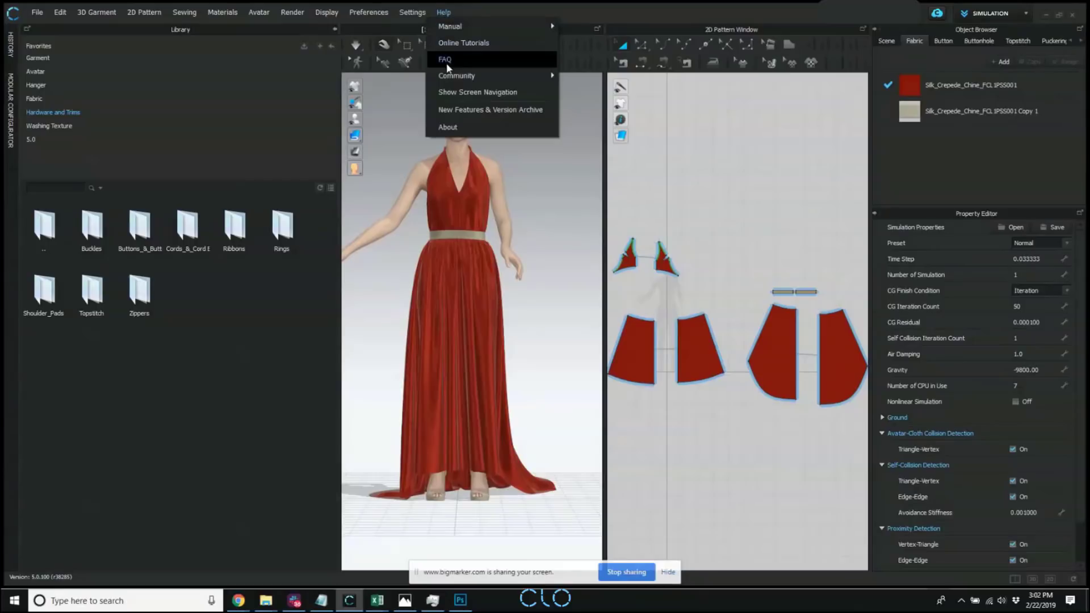
mouse_move(449, 71)
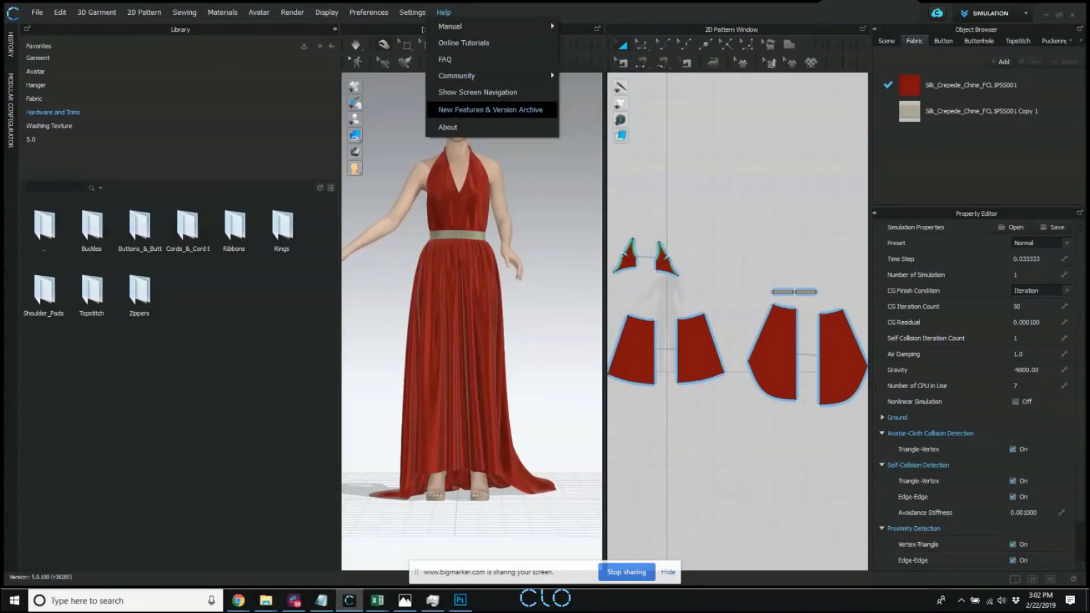
left_click(668, 572)
left_click(412, 12)
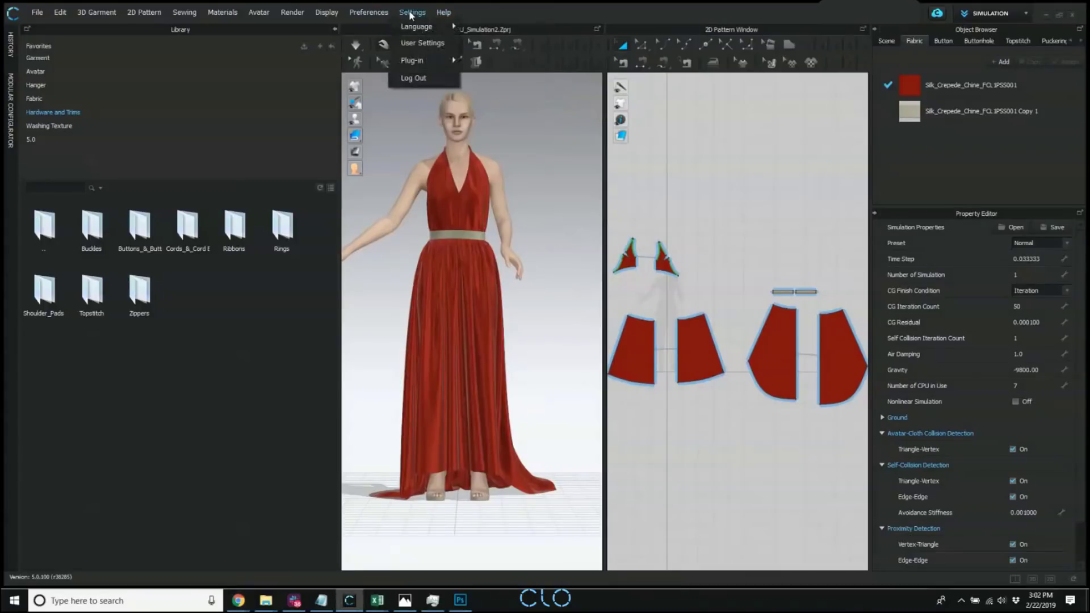
mouse_move(434, 7)
mouse_move(452, 73)
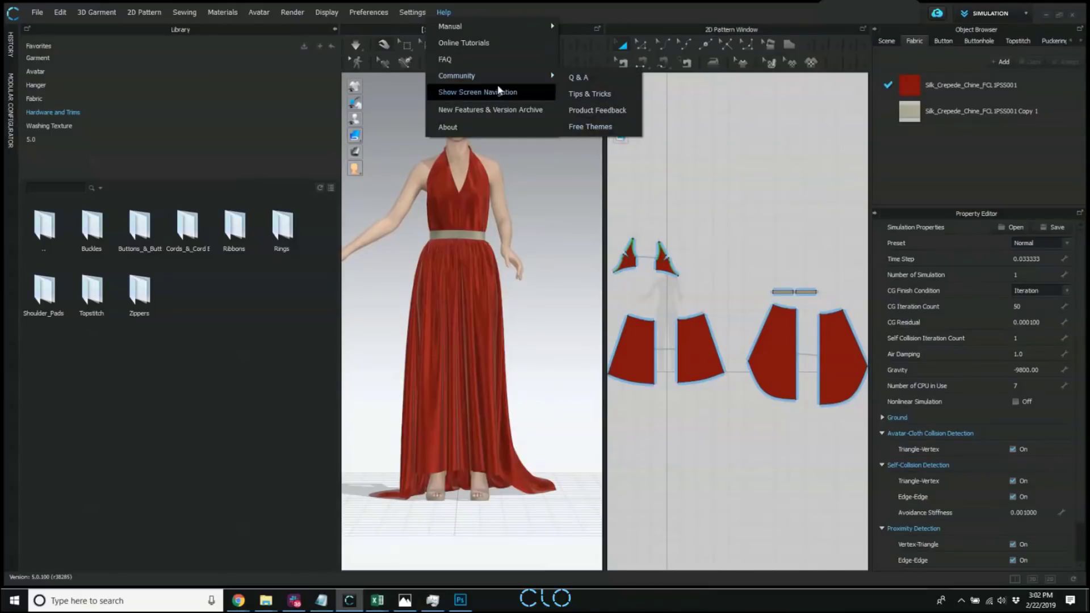
left_click(560, 216)
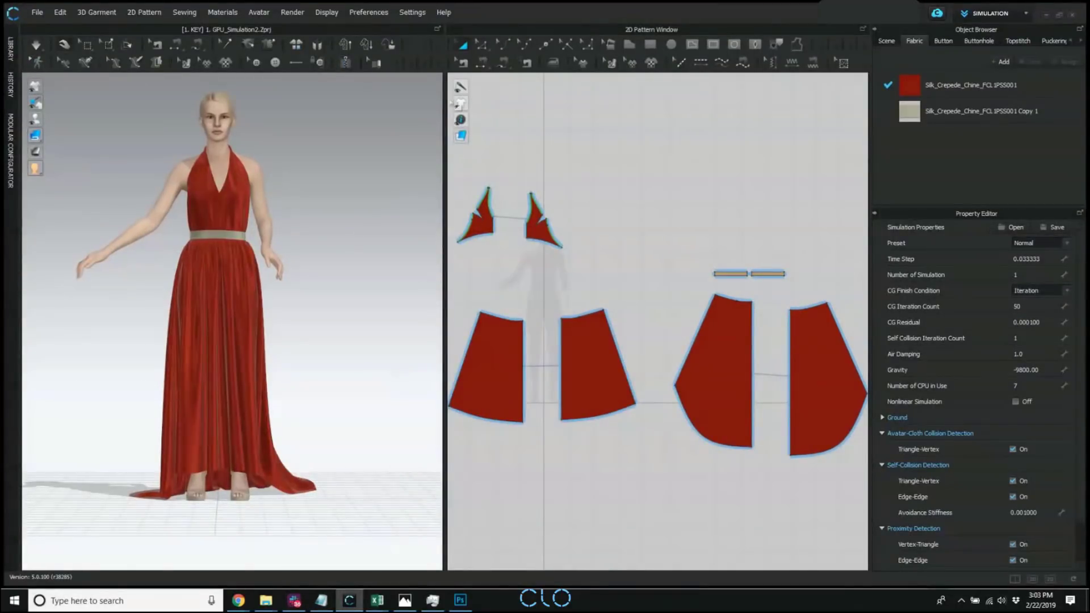
Widen the 2D pattern window and review its pattern display options and context commands.
left_click_drag(445, 100, 399, 106)
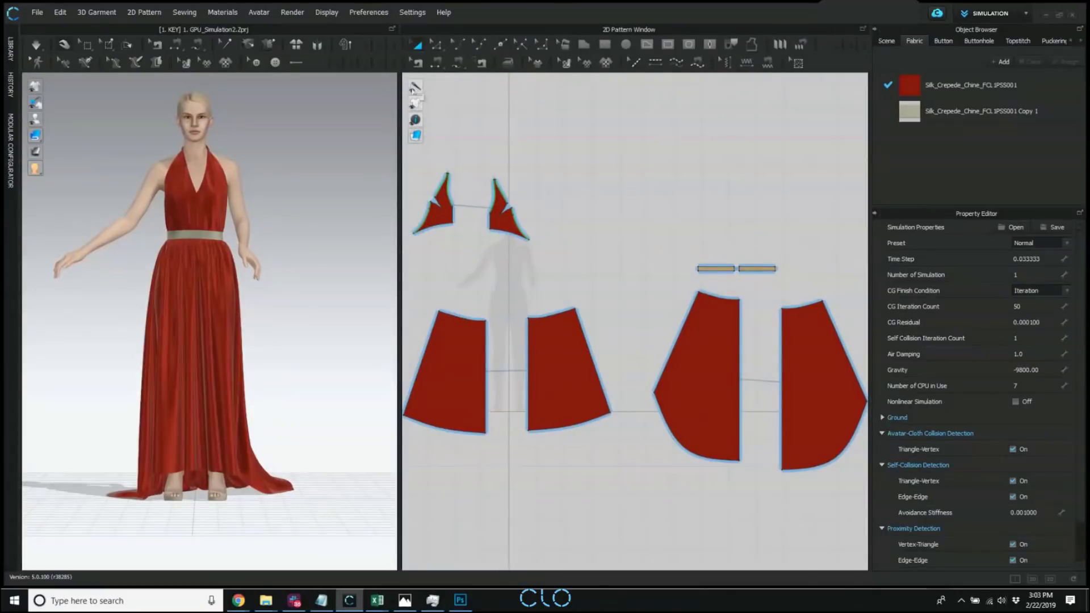
mouse_move(414, 104)
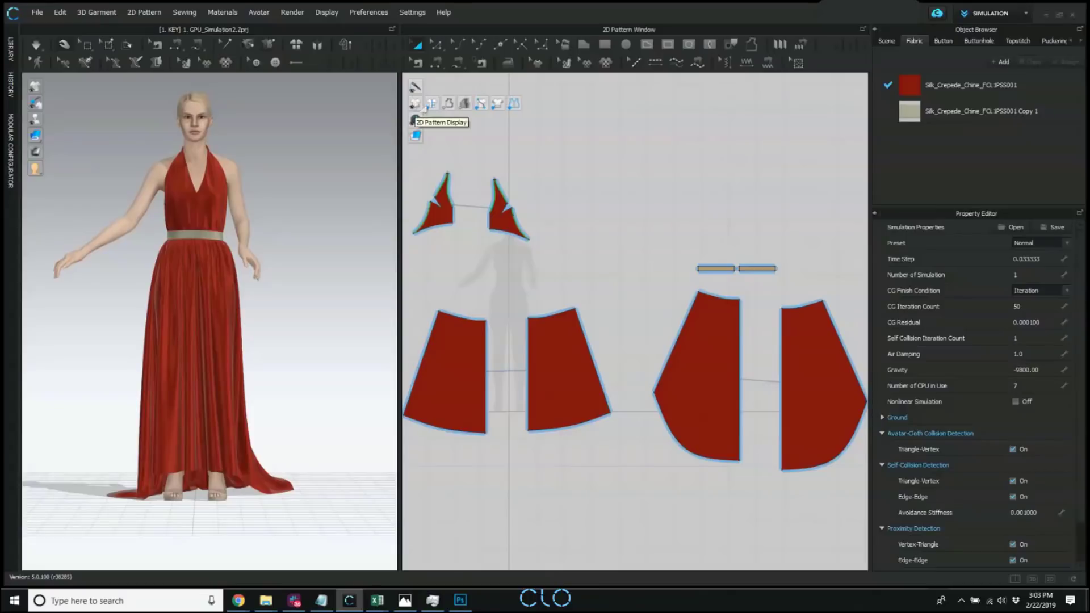
right_click(668, 187)
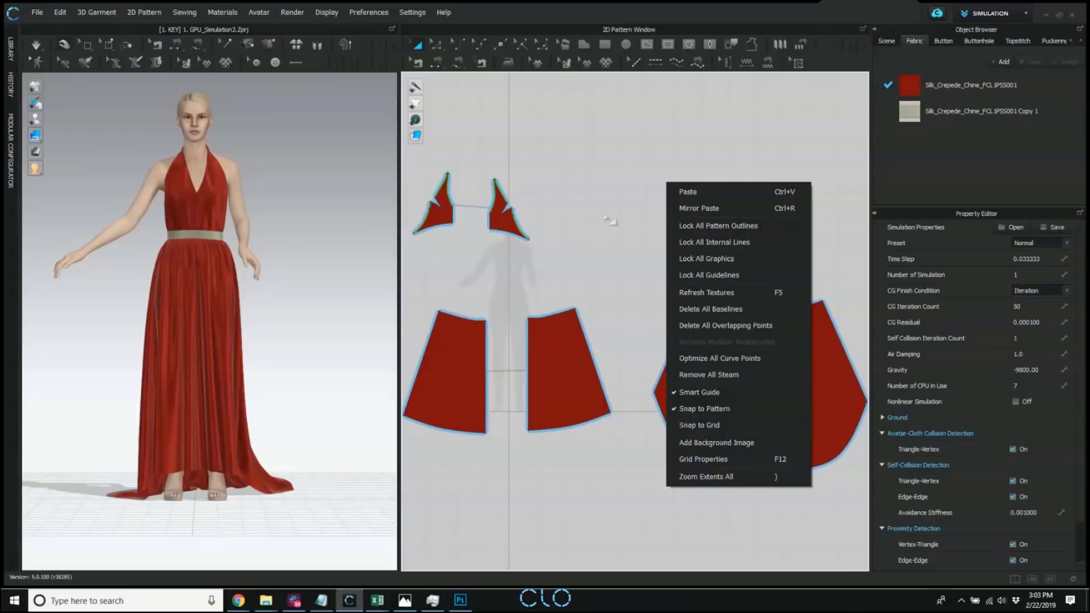
left_click(423, 128)
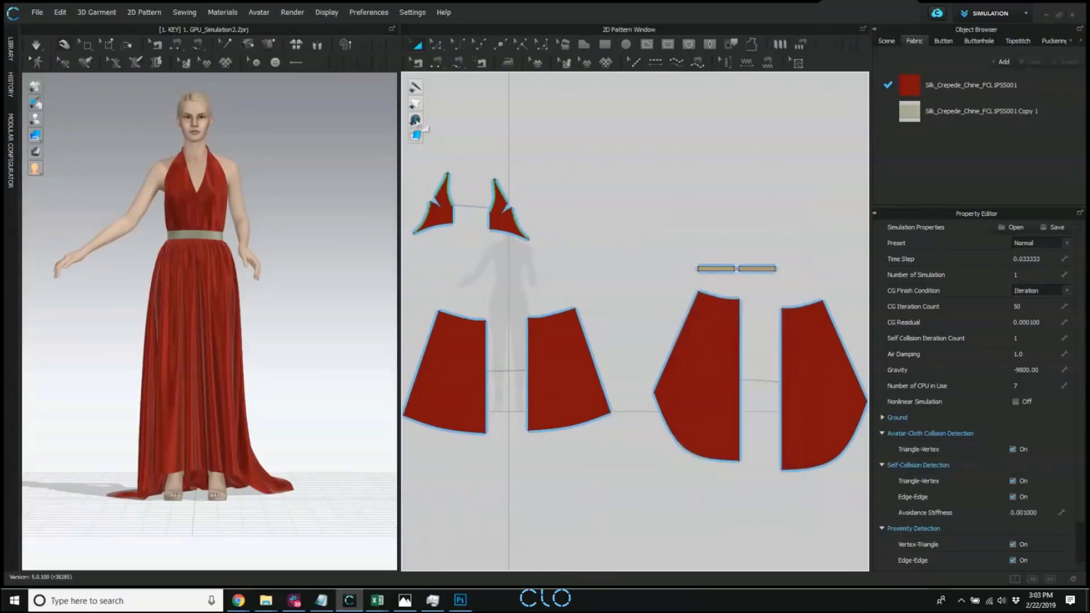
Preview the 2D pattern pieces without their fabric fill and restore the textured display.
mouse_move(419, 122)
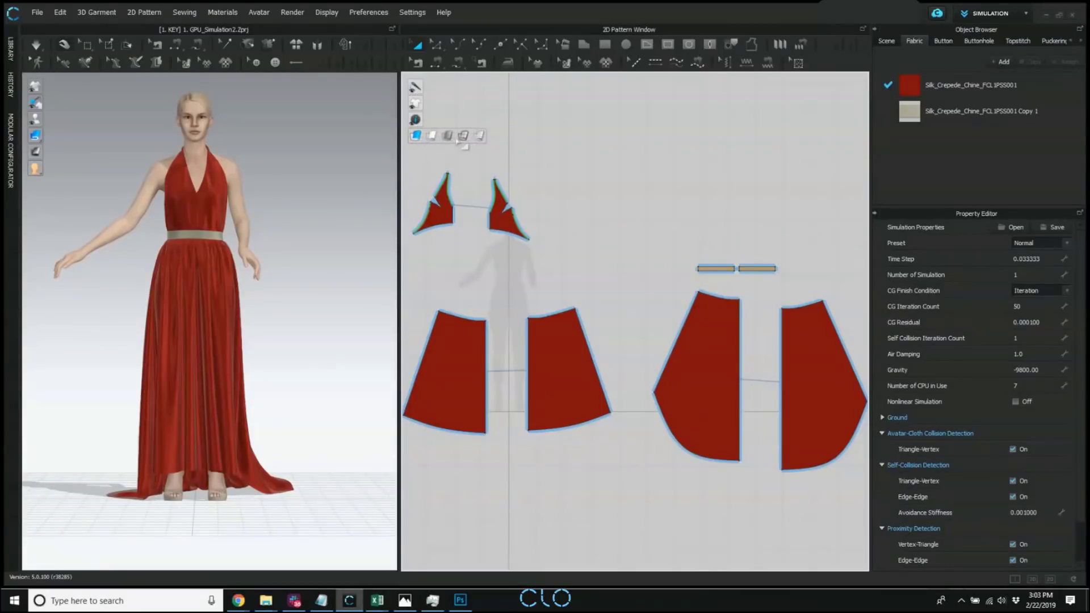
left_click(463, 136)
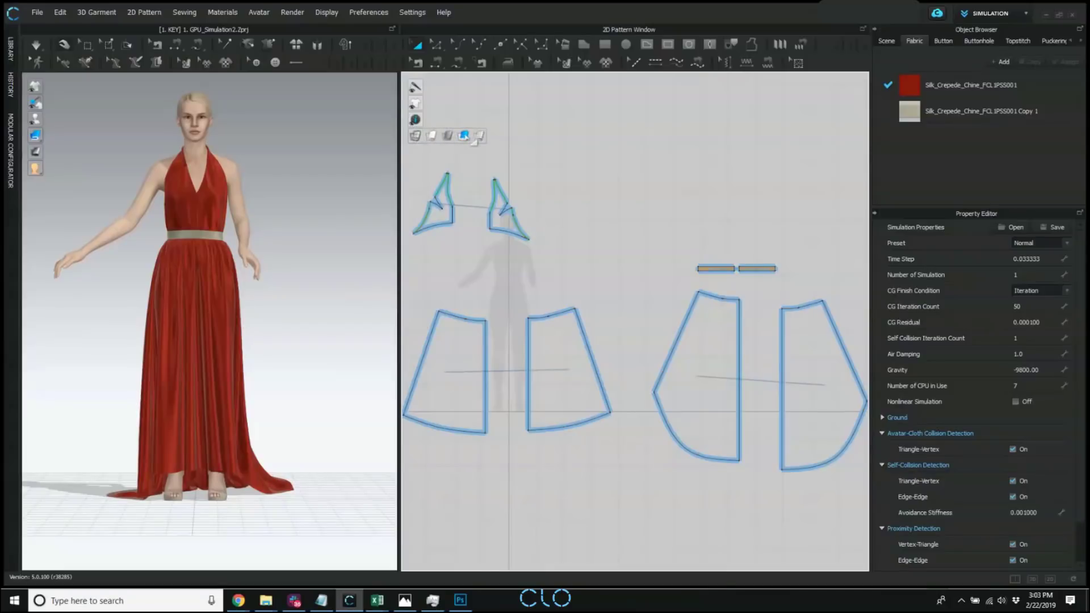
left_click(477, 138)
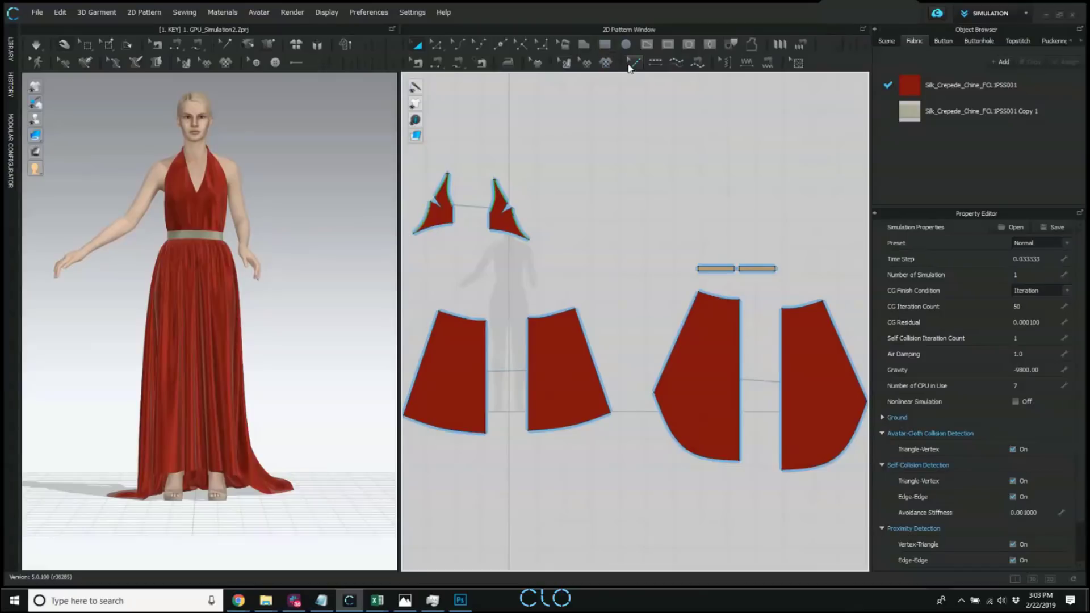
mouse_move(416, 136)
Review the context commands of the 2D pattern area and enlarge the 3D garment window beside it.
left_click_drag(399, 115, 376, 130)
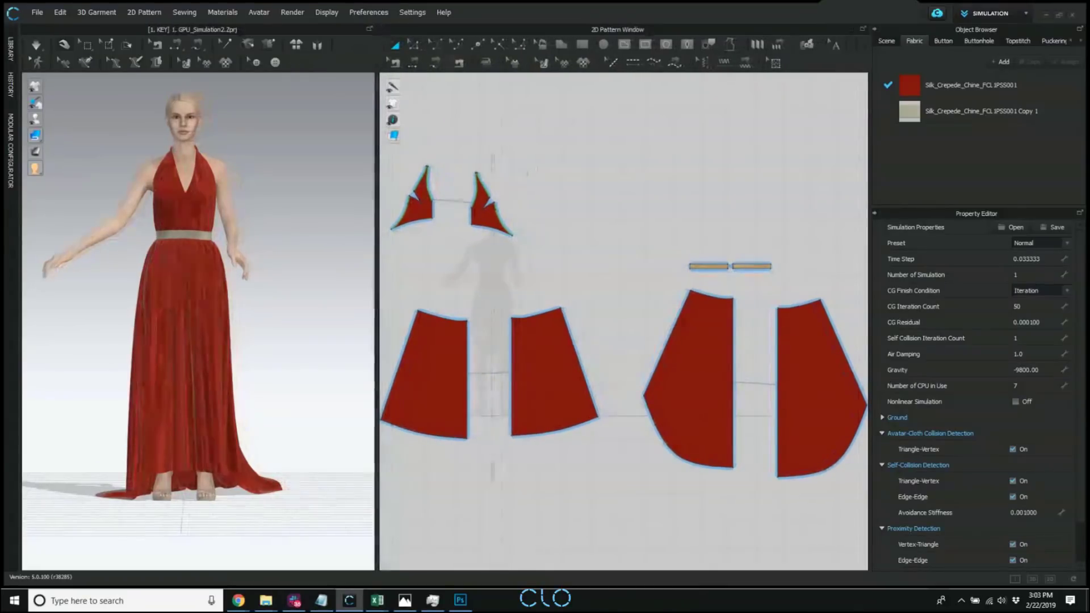
right_click(569, 183)
left_click(601, 161)
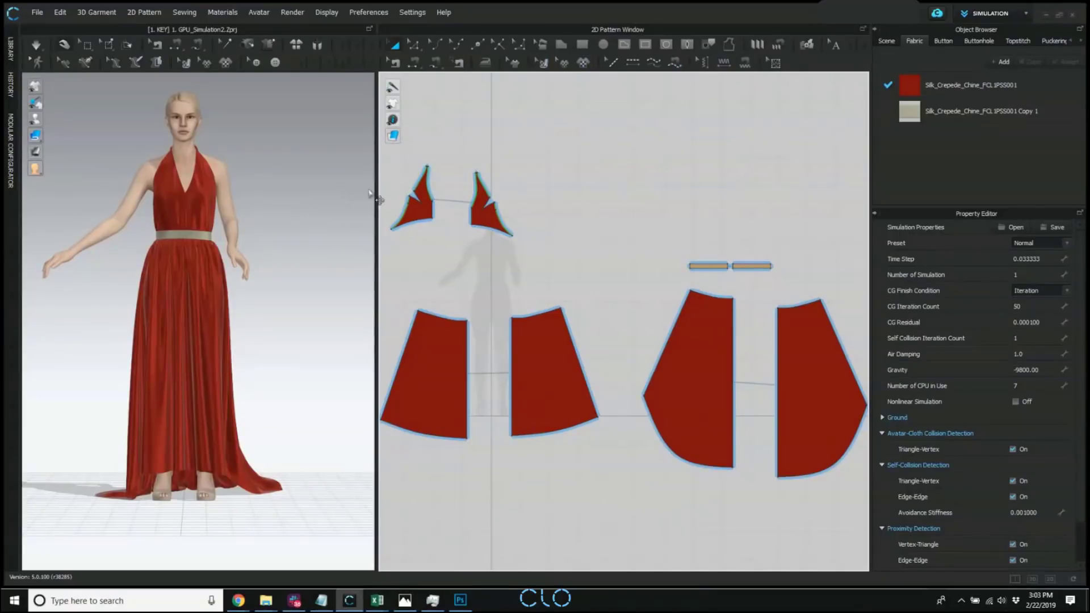
left_click_drag(377, 197, 553, 212)
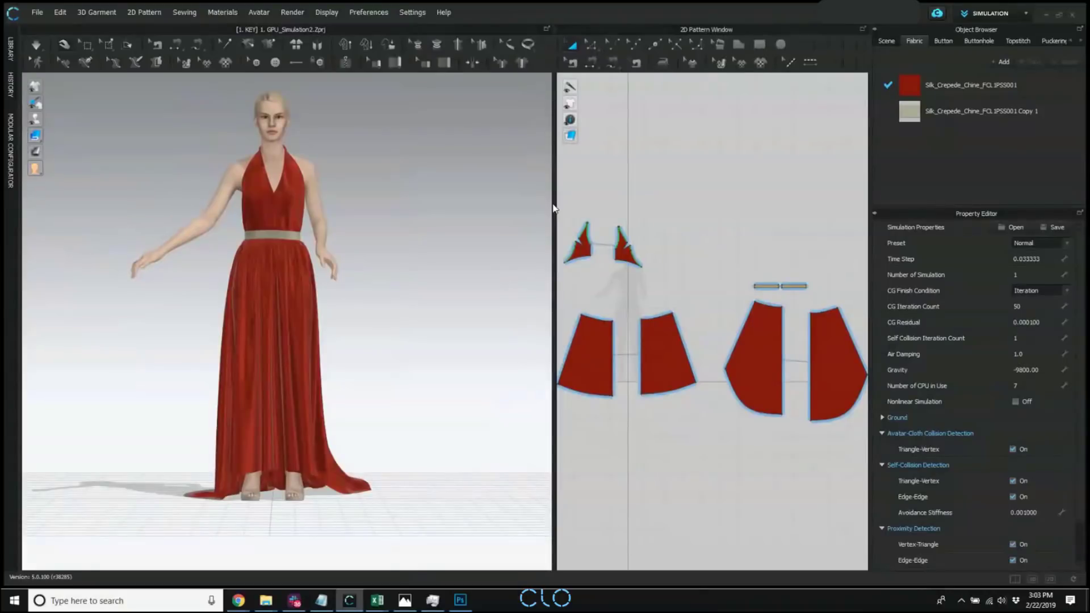
Inspect the red dress from the front and side, and set the garment simulation mode to Simulate (Normal).
middle_click_drag(397, 161, 405, 172)
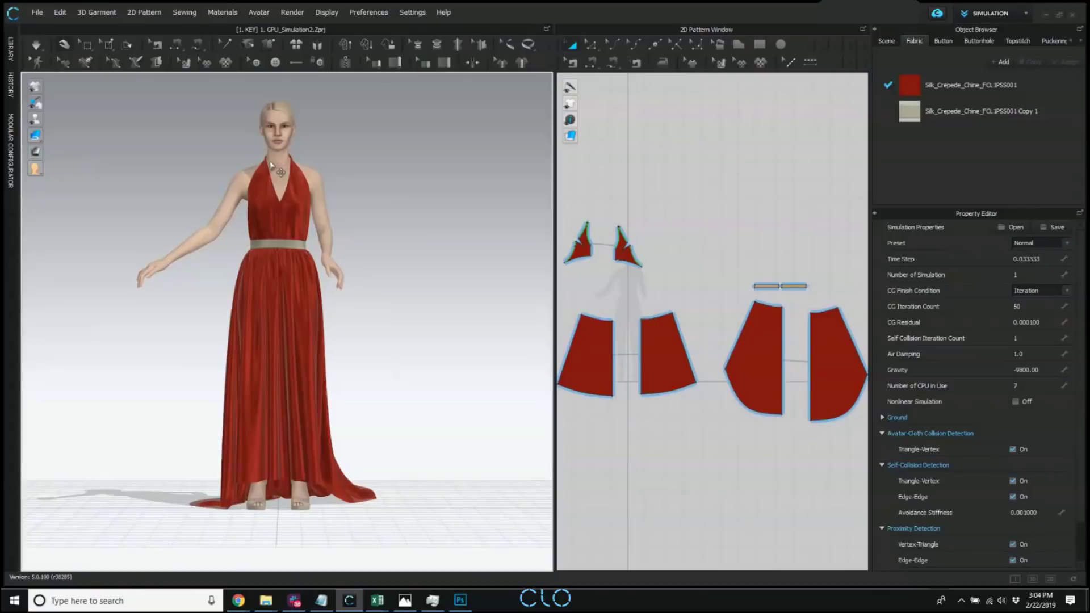
right_click_drag(370, 179, 311, 196)
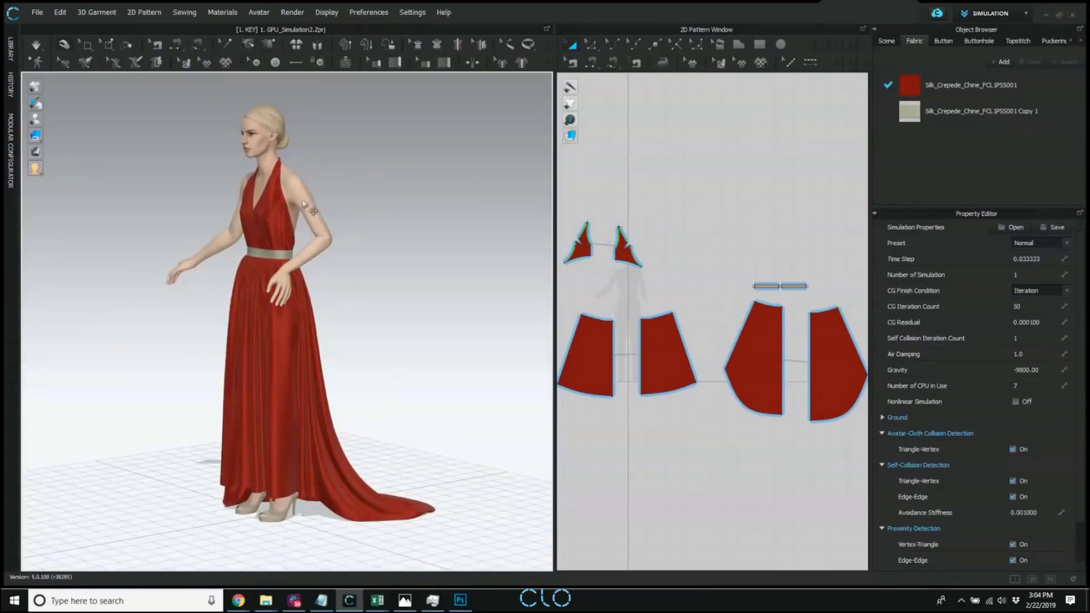
right_click_drag(304, 205, 353, 316)
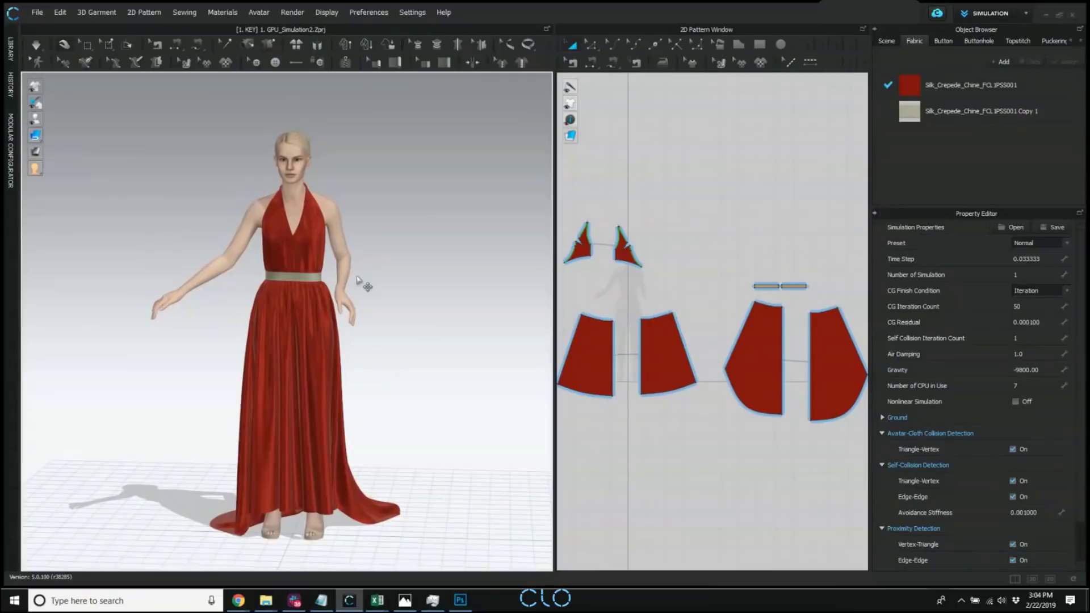
scroll(358, 291, "down", 1)
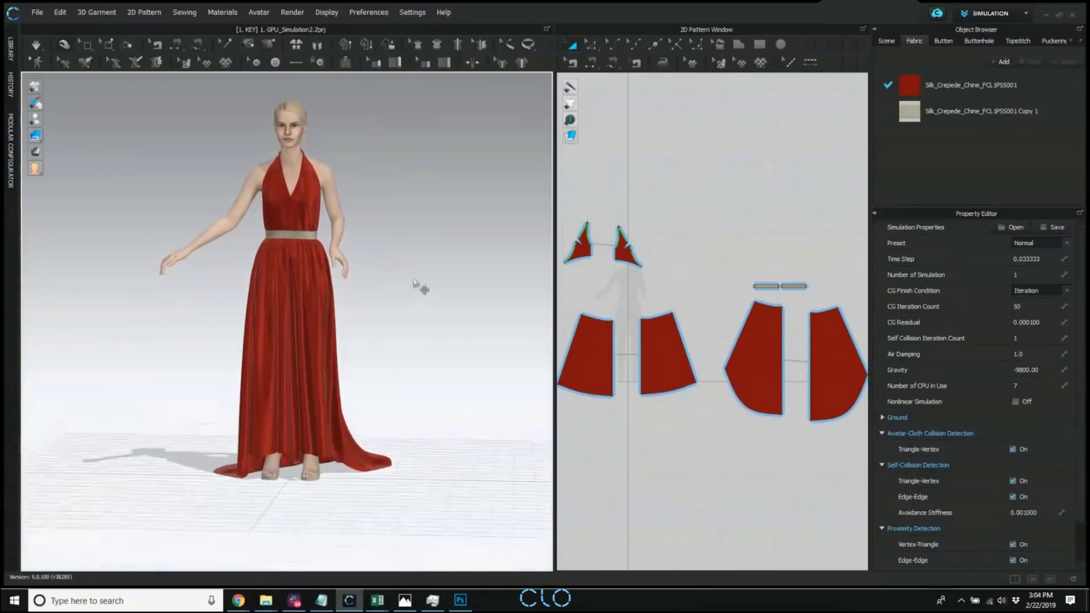
scroll(417, 300, "up", 2)
scroll(412, 301, "down", 1)
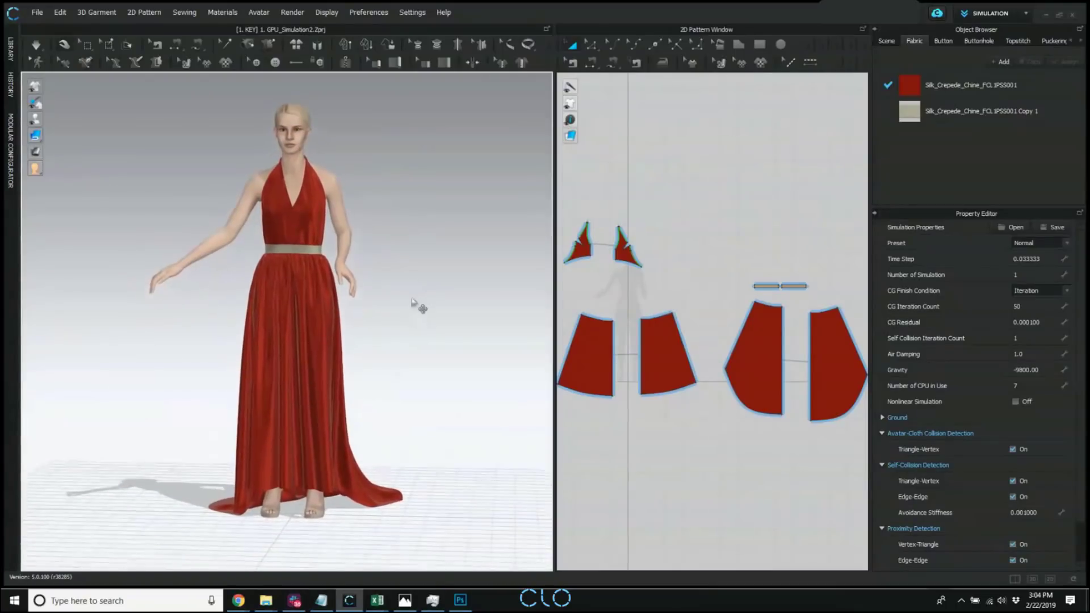
left_click(37, 45)
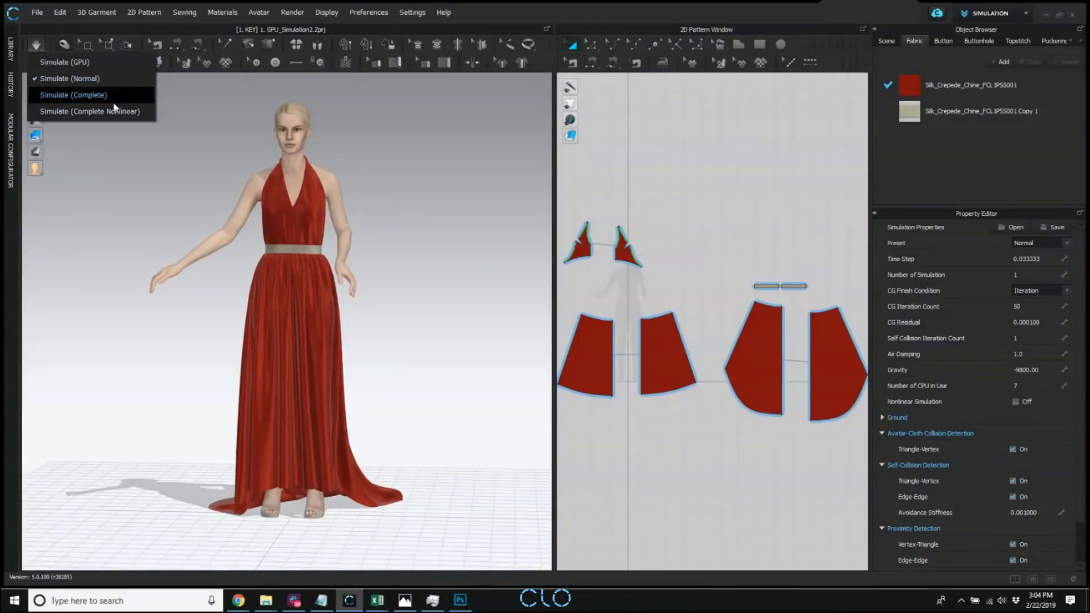
left_click(95, 79)
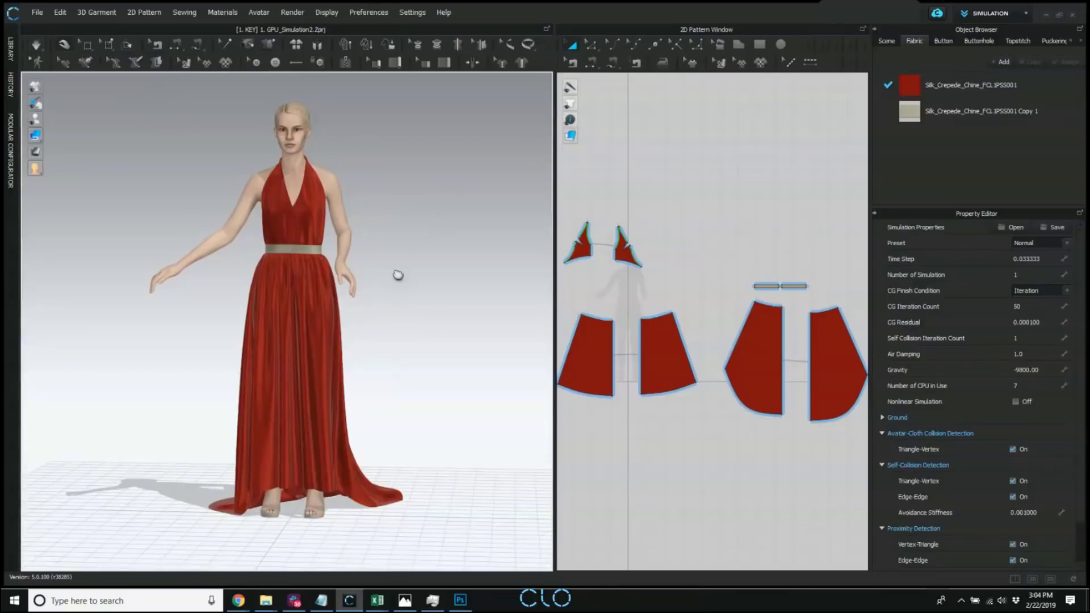
Simulate the red dress in Normal mode and pull the skirt train's hem outward and upward to test the drape.
middle_click_drag(397, 276, 402, 259)
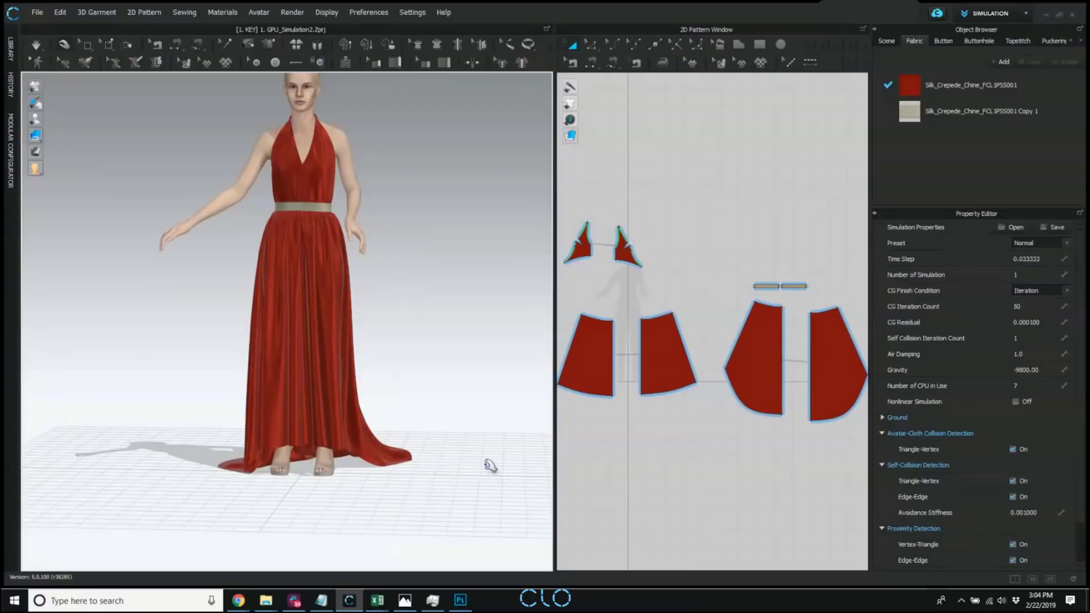
key("space")
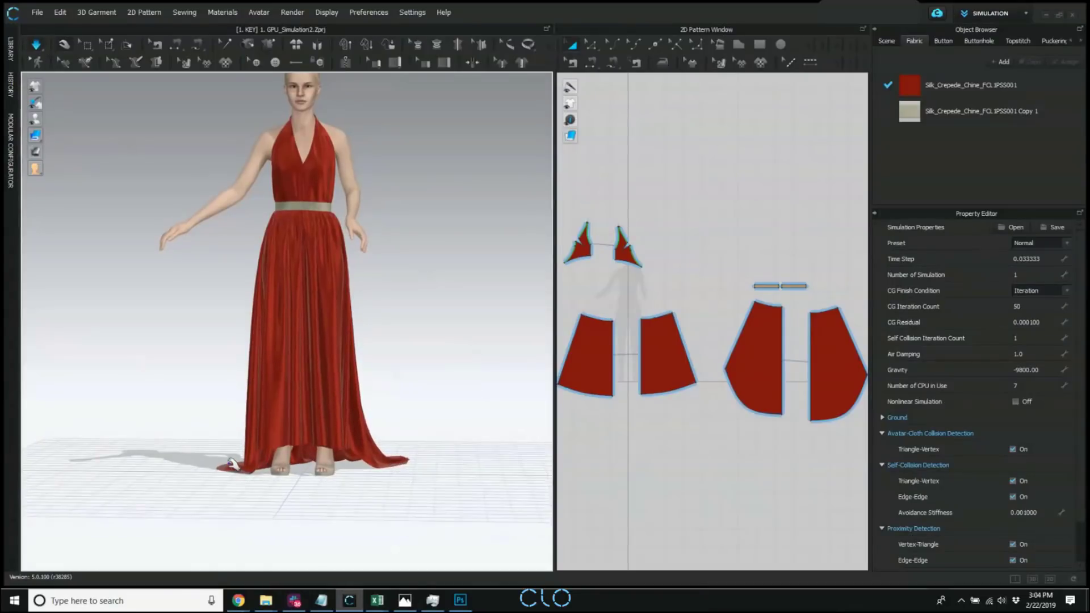
left_click(225, 457)
left_click_drag(226, 457, 160, 381)
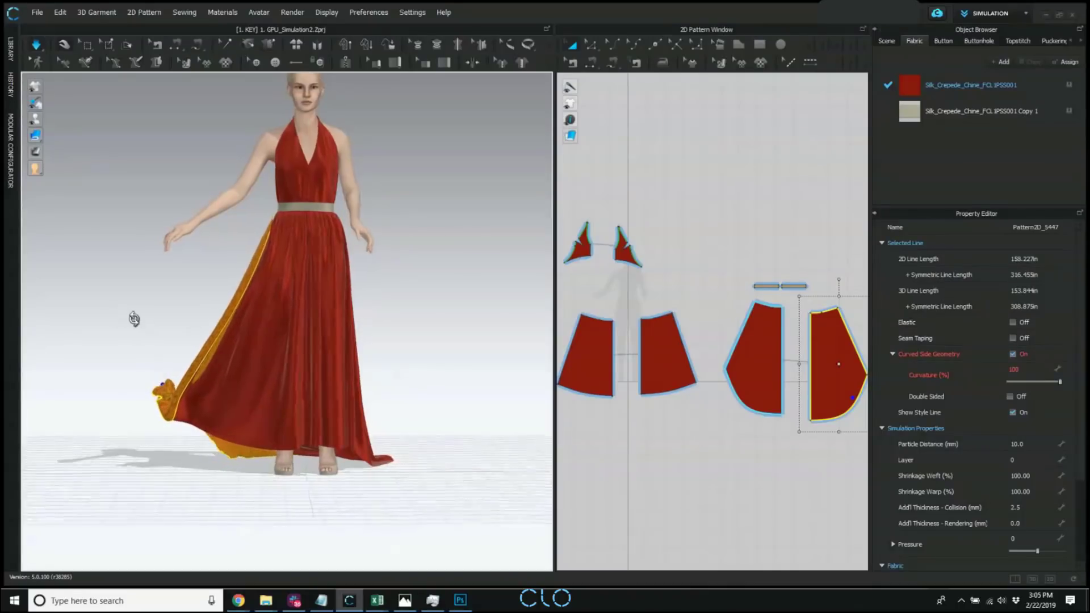
right_click_drag(134, 316, 469, 336)
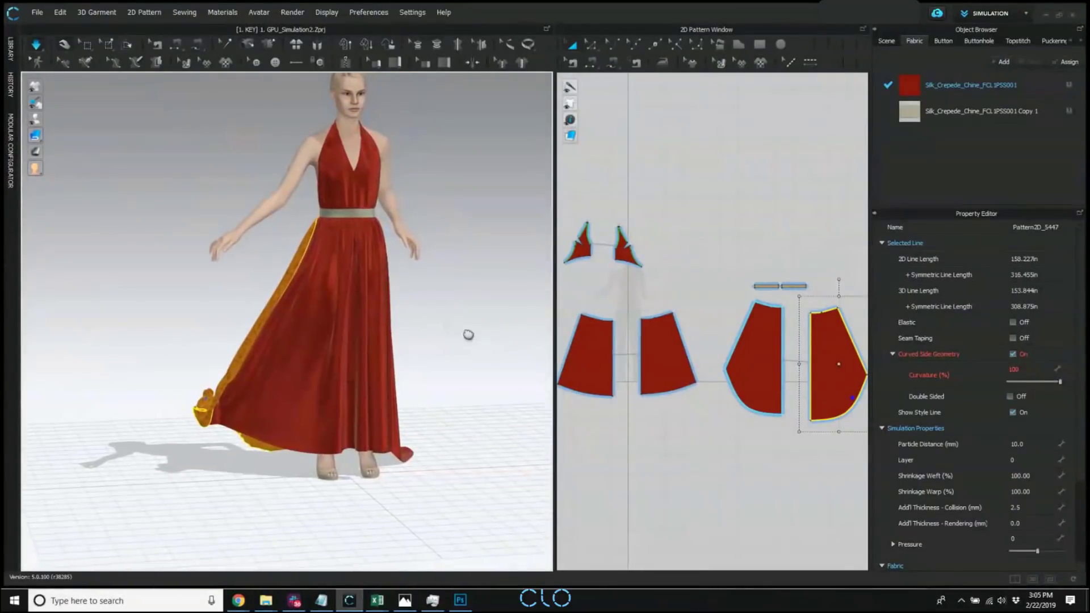
left_click(204, 154)
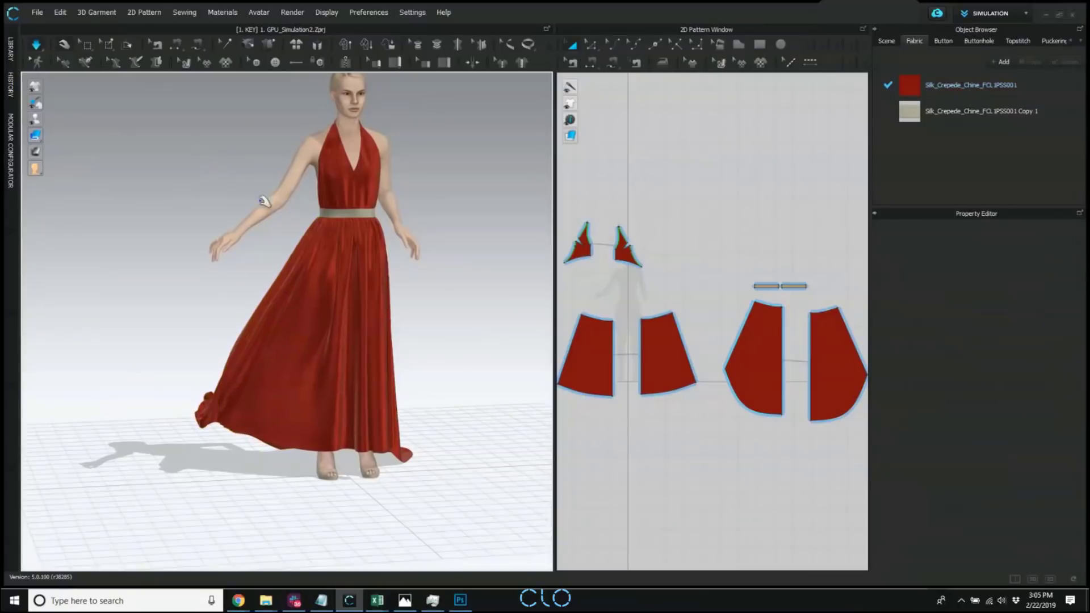
Change the simulation mode to Simulate (GPU) and pull the skirt train far out from the avatar.
left_click(32, 46)
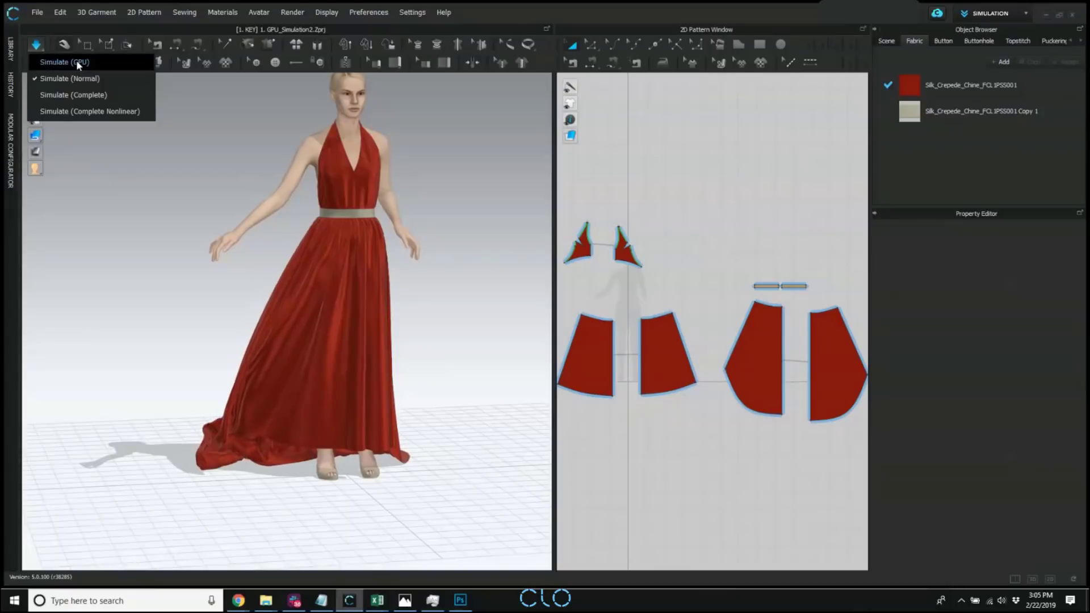
left_click(115, 60)
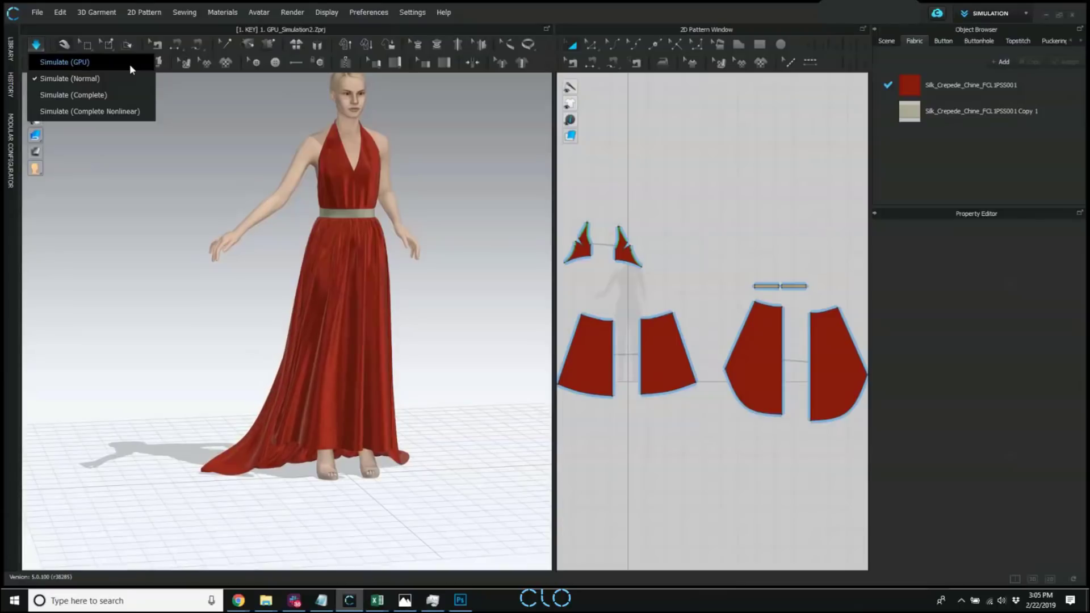
left_click(130, 65)
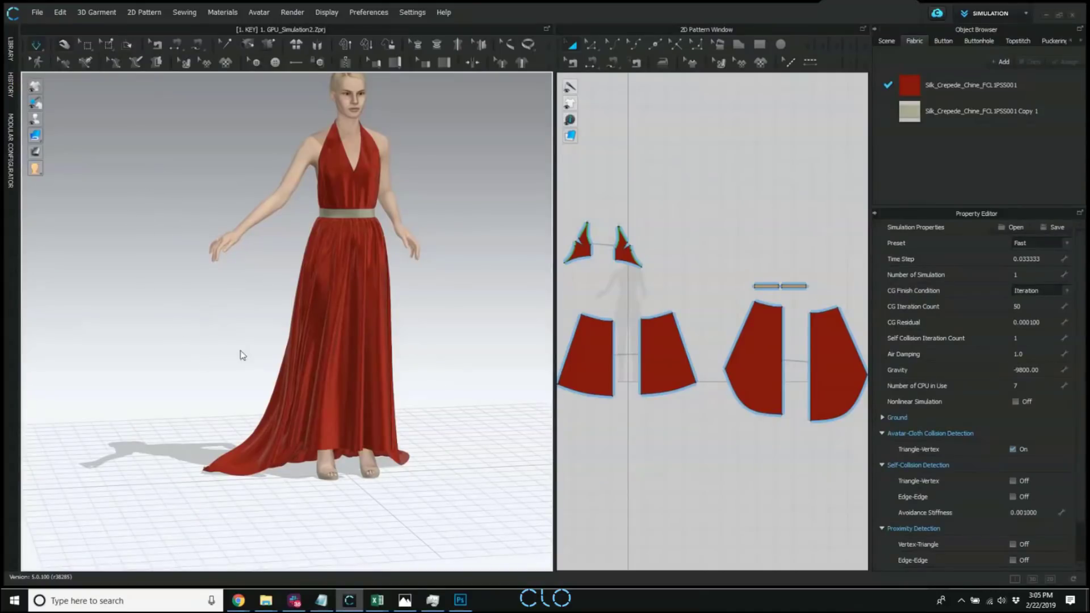
left_click(237, 469)
left_click_drag(186, 436, 66, 353)
key("w")
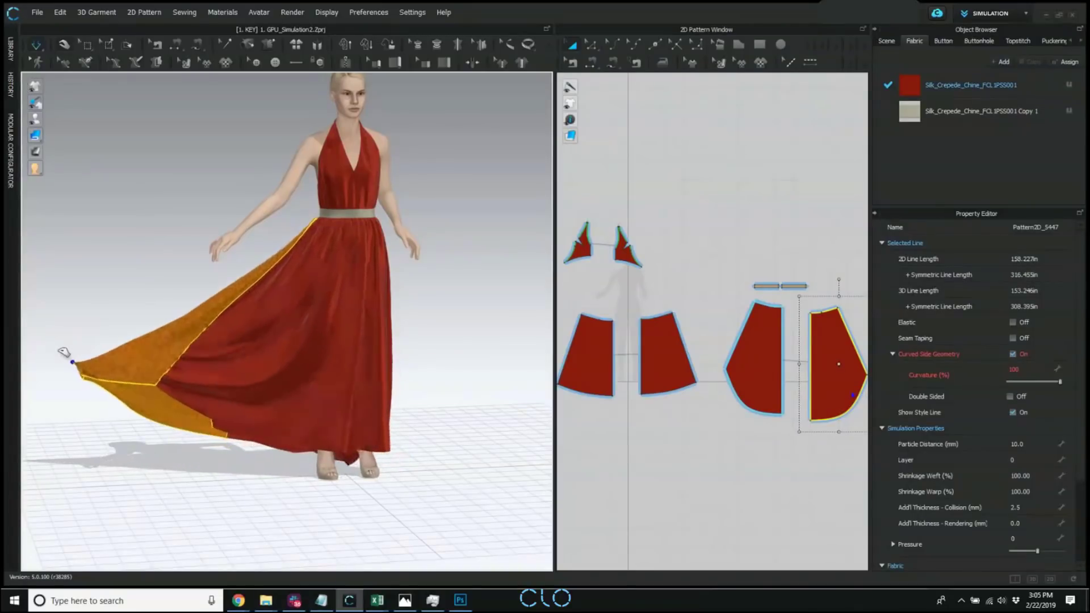
Pull further parts of the skirt's hem during GPU simulation and clear the pattern selection.
right_click_drag(401, 382, 246, 355)
left_click_drag(200, 391, 125, 370)
right_click_drag(394, 394, 315, 370)
scroll(309, 348, "up", 4)
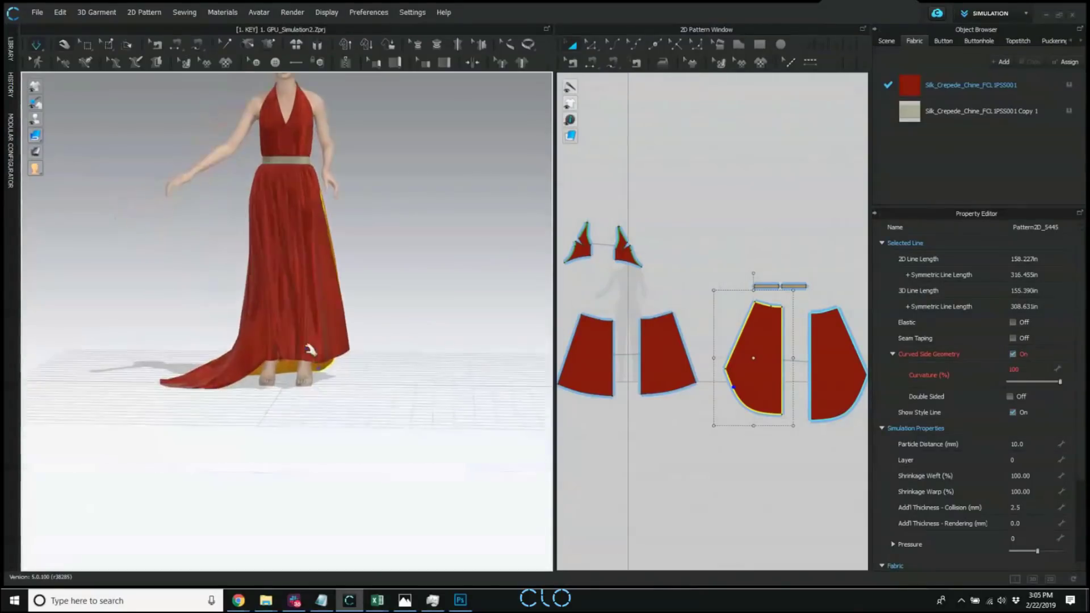
left_click(267, 405)
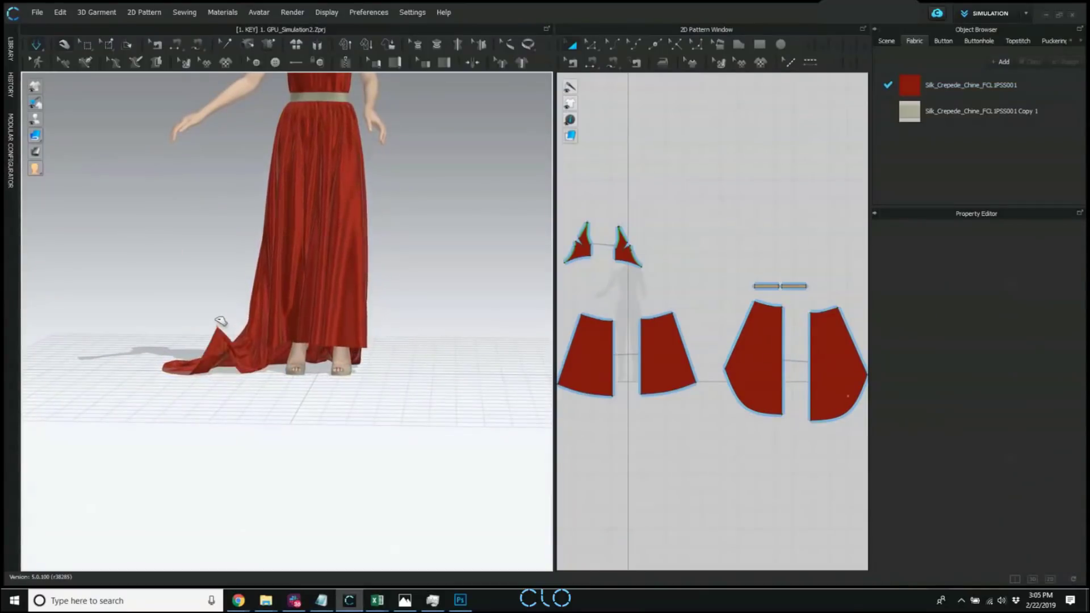
Lift the skirt train, pin its corner below the avatar's extended hand, and review the available simulation modes.
left_click_drag(220, 321, 194, 173)
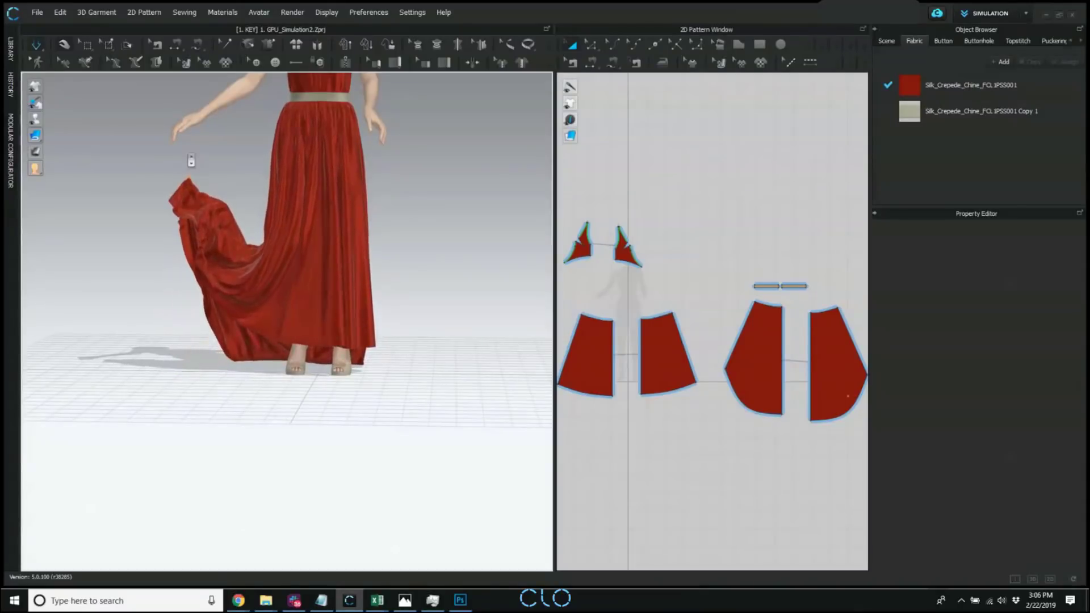
scroll(191, 161, "up", 2)
middle_click_drag(188, 164, 185, 207)
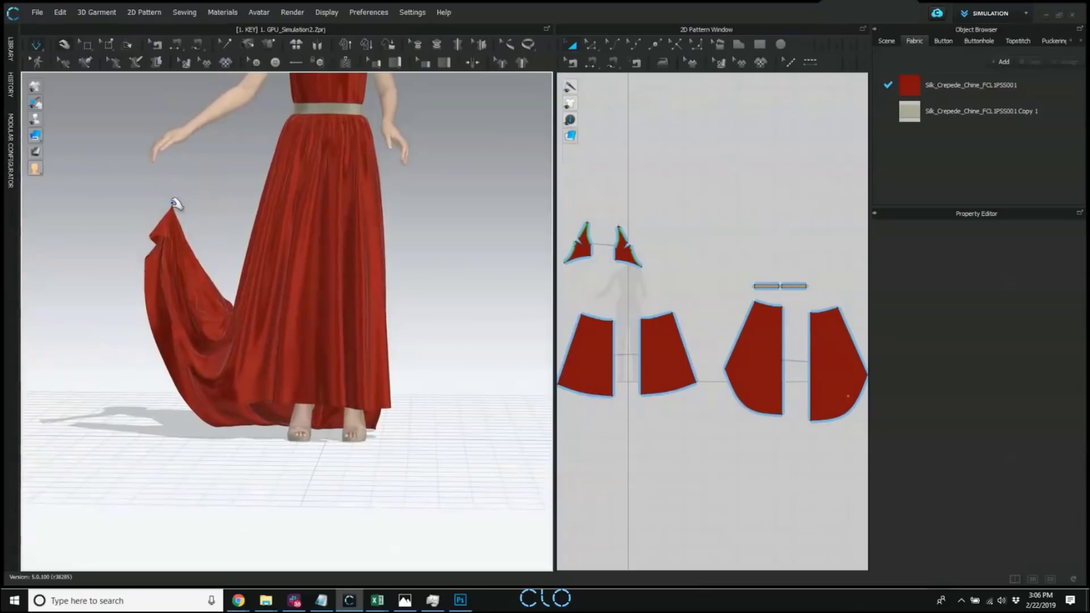
left_click(173, 204)
left_click_drag(183, 202, 183, 187)
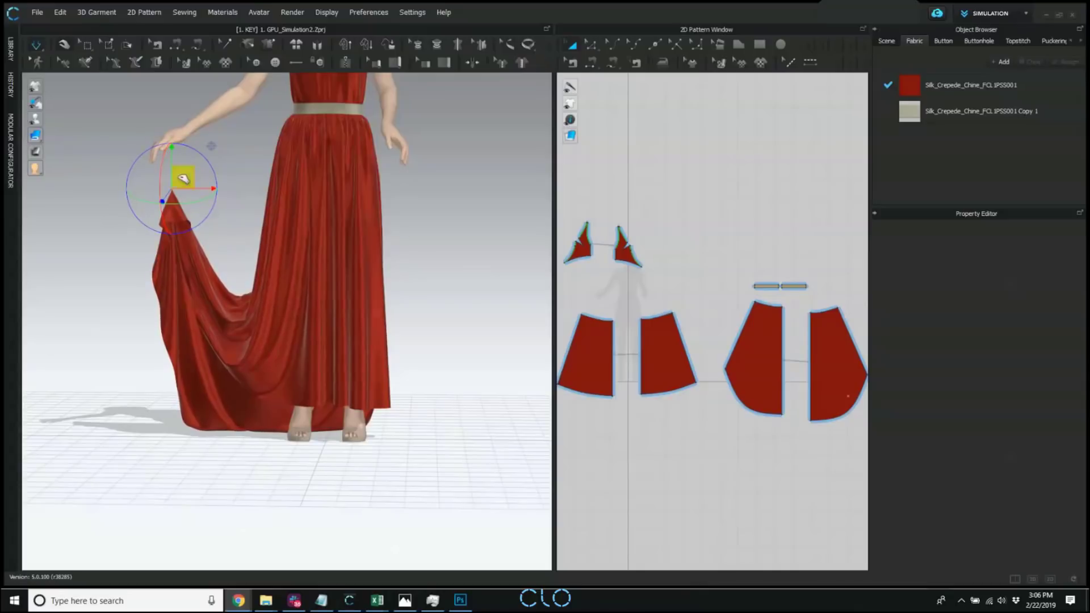
left_click(37, 46)
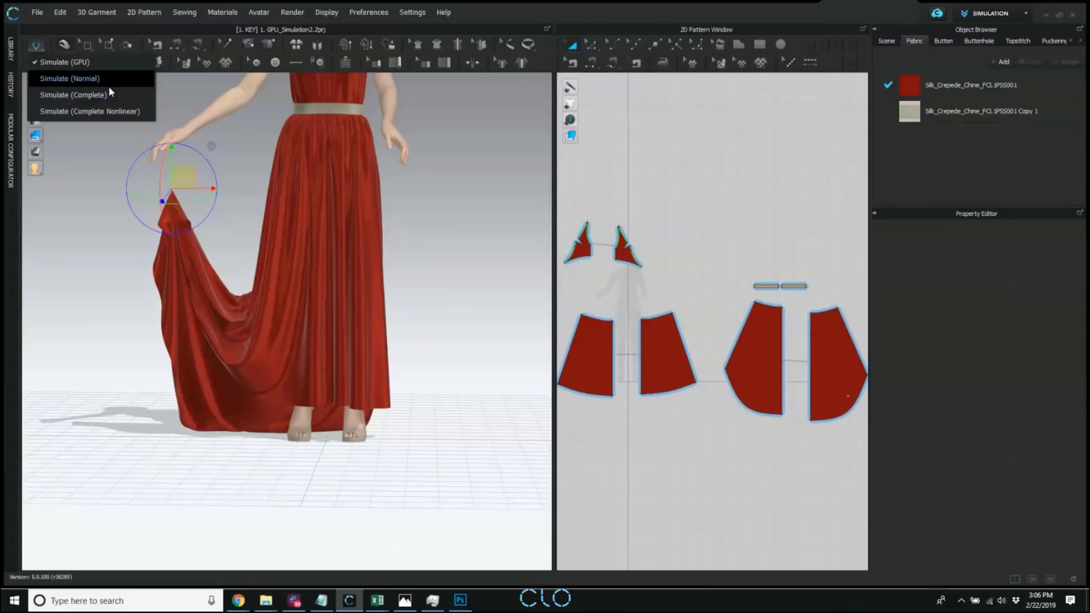
left_click(73, 234)
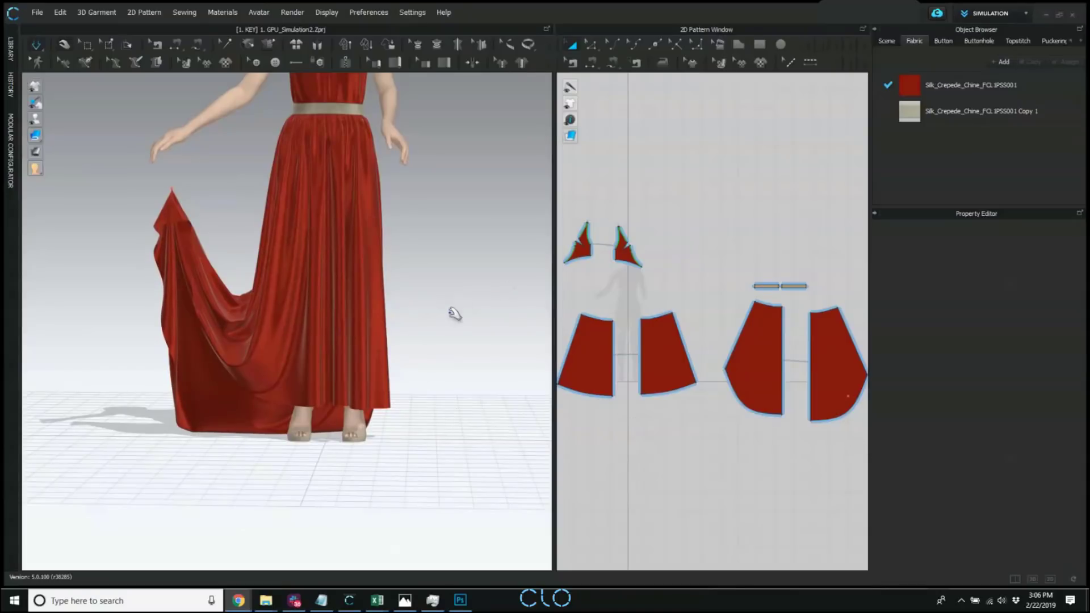
Move the pinned train corner up into the avatar's hand, working from behind the dress.
middle_click_drag(479, 268, 494, 314)
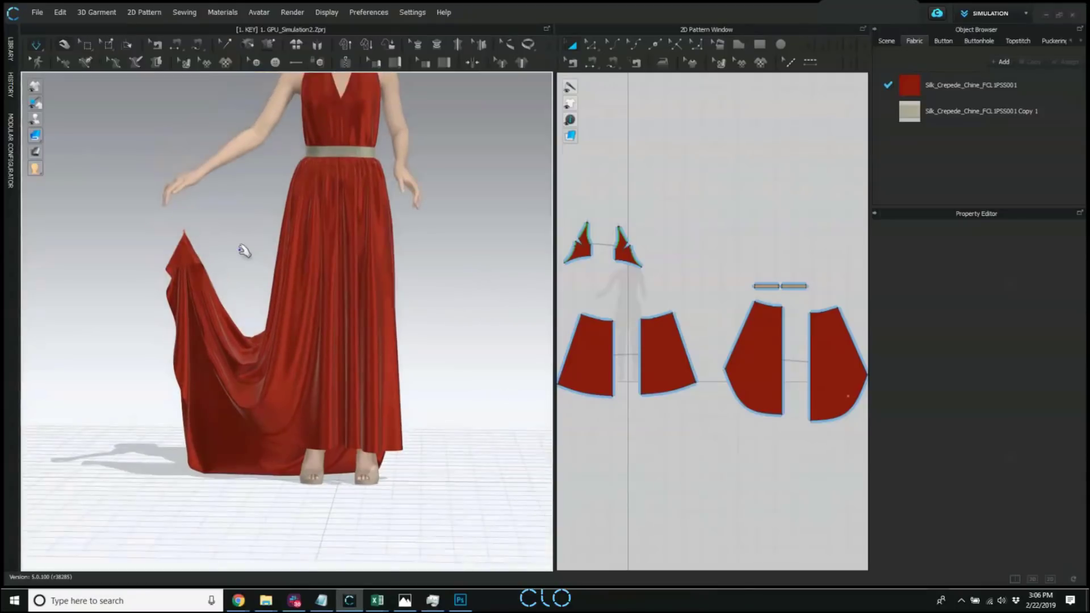
right_click_drag(244, 251, 399, 262)
left_click(406, 244)
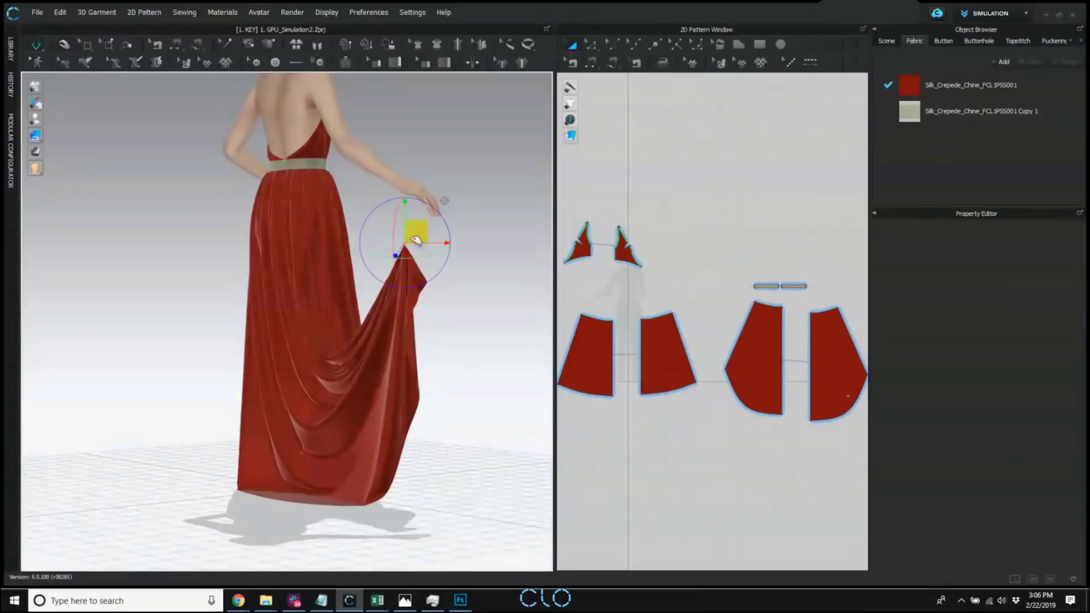
left_click_drag(420, 232, 432, 183)
right_click_drag(450, 231, 355, 351)
Adjust the hem of the back and front skirt panels and inspect the held-up dress from several sides.
left_click(352, 349)
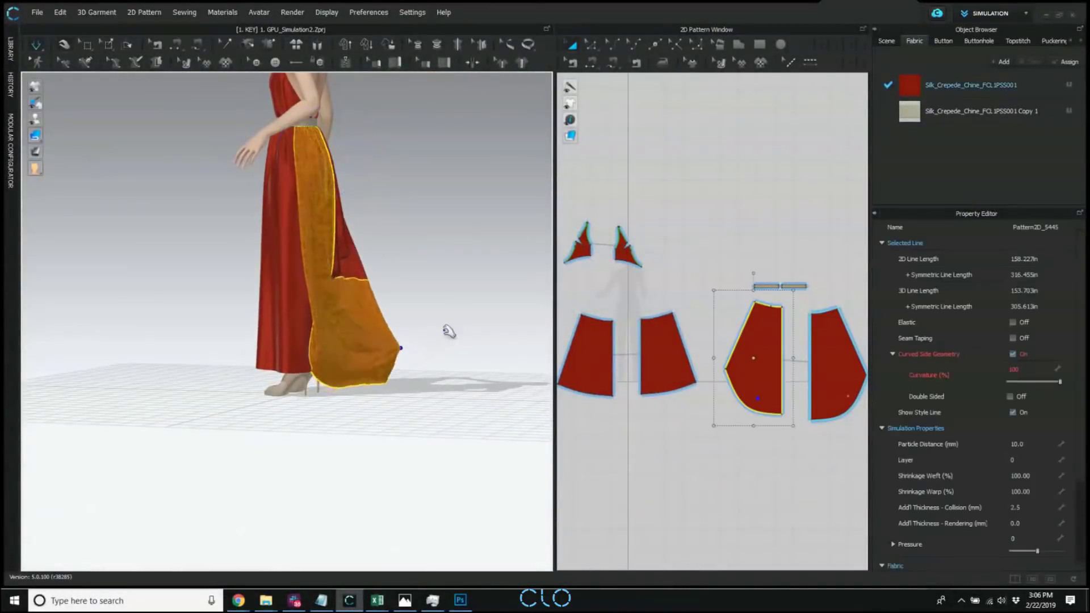
right_click_drag(448, 331, 282, 345)
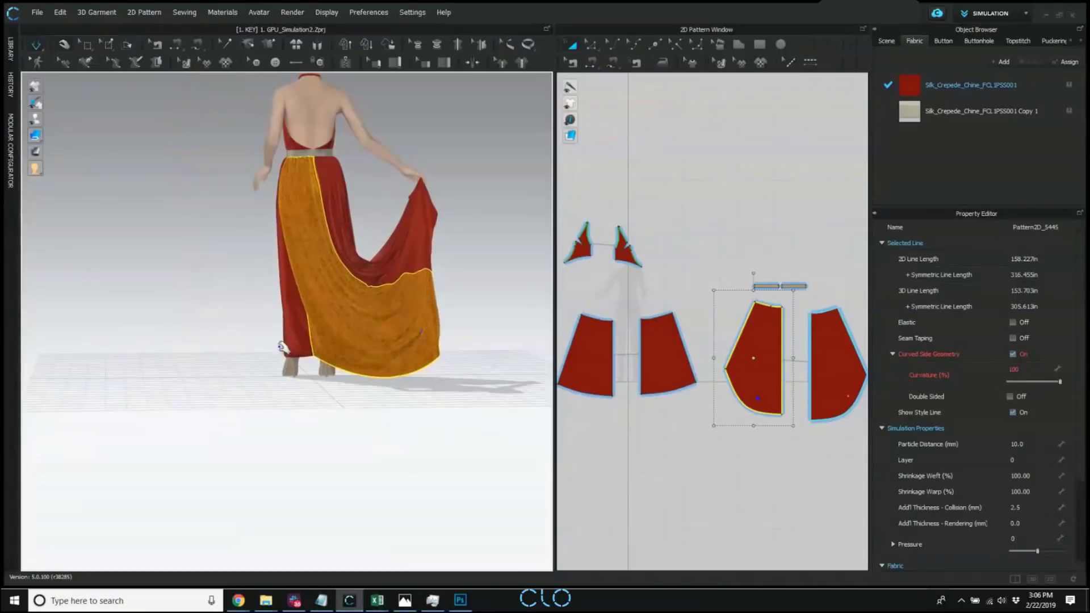
left_click(281, 345)
right_click_drag(143, 238, 397, 232)
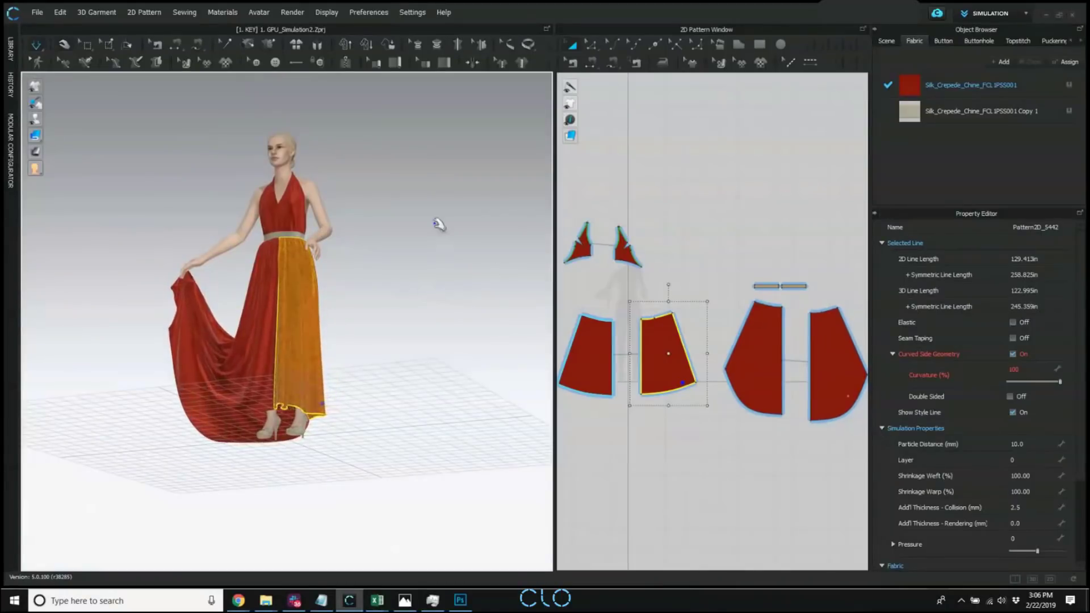
left_click(389, 258)
scroll(403, 266, "up", 5)
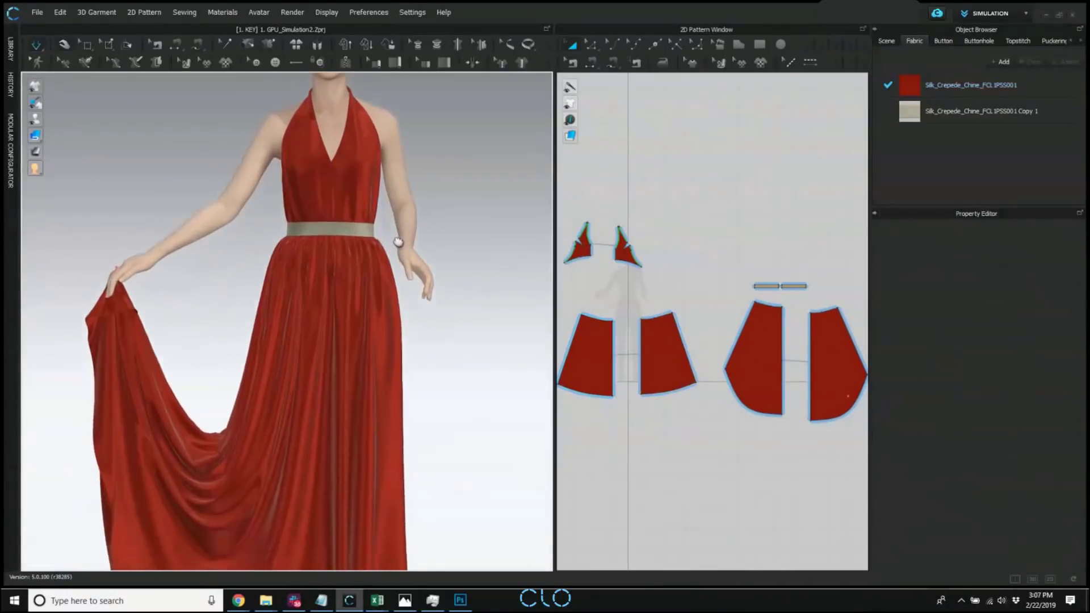
scroll(398, 242, "down", 4)
right_click_drag(398, 242, 469, 246)
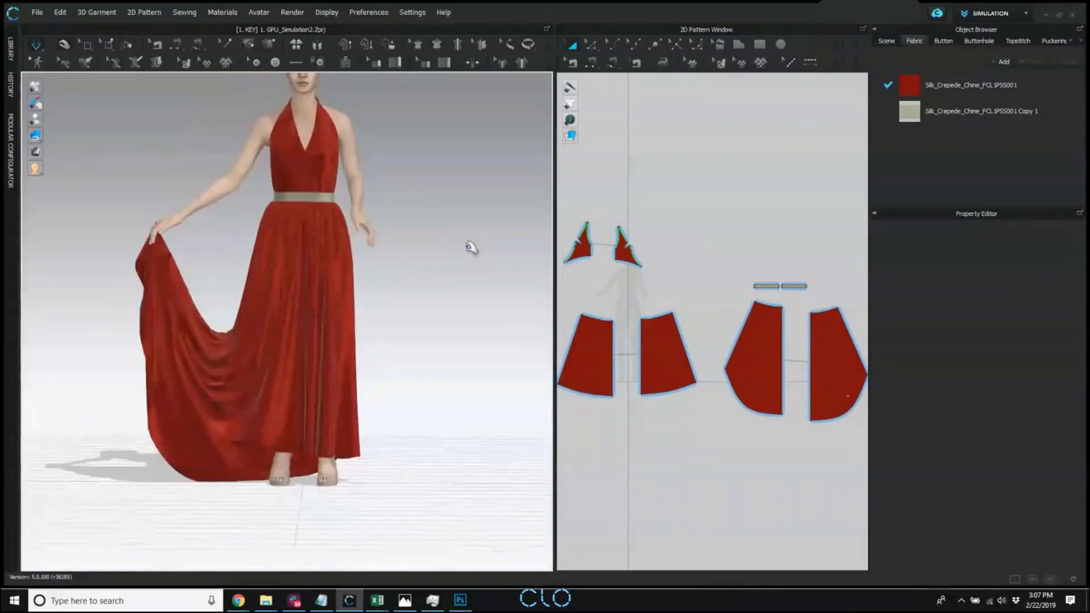
Set the simulation mode to Simulate (Normal), pull the train's lower hem outward, and check the drape from the side.
left_click(35, 45)
left_click(91, 80)
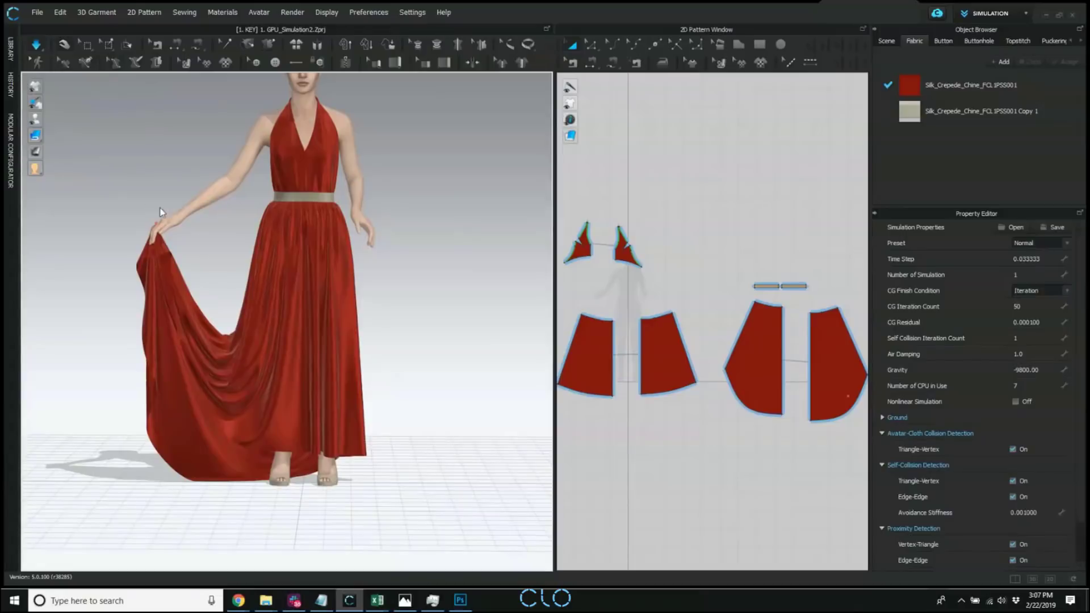
middle_click_drag(188, 156, 189, 149)
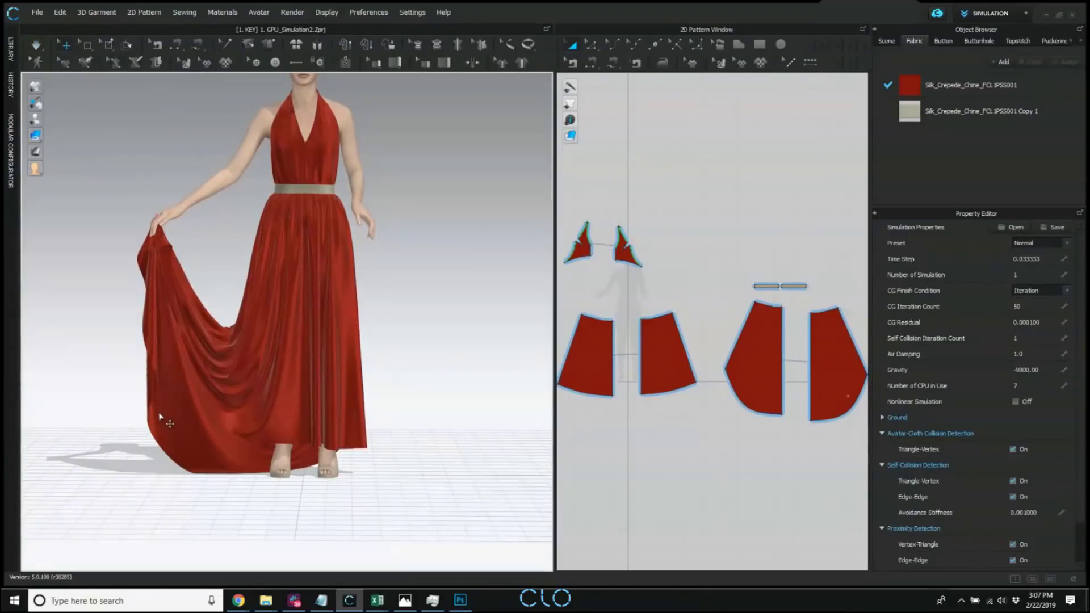
key("space")
left_click_drag(148, 413, 130, 401)
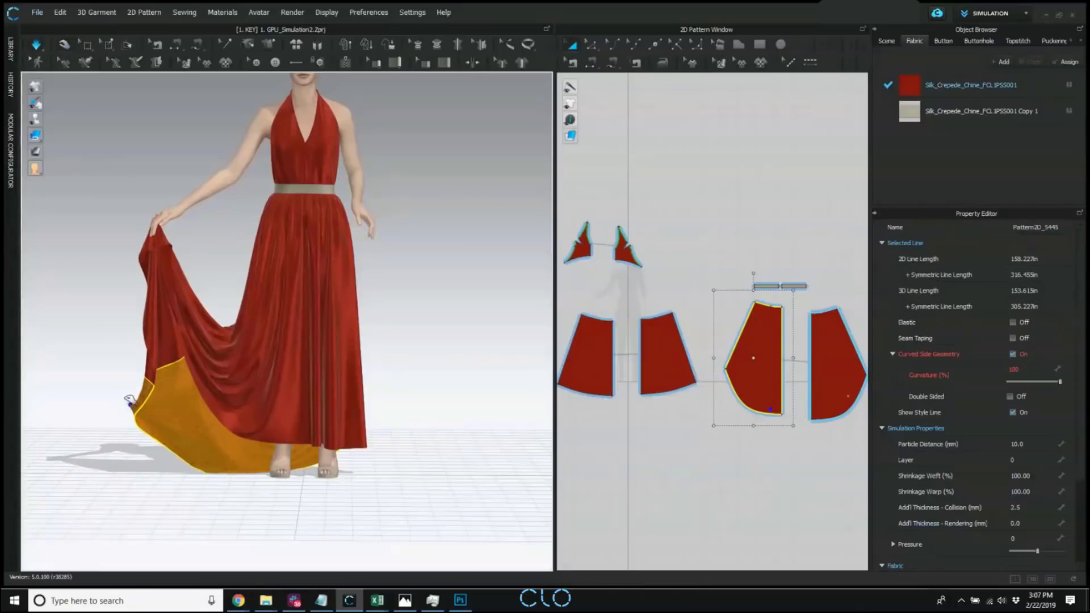
right_click_drag(196, 476, 316, 458)
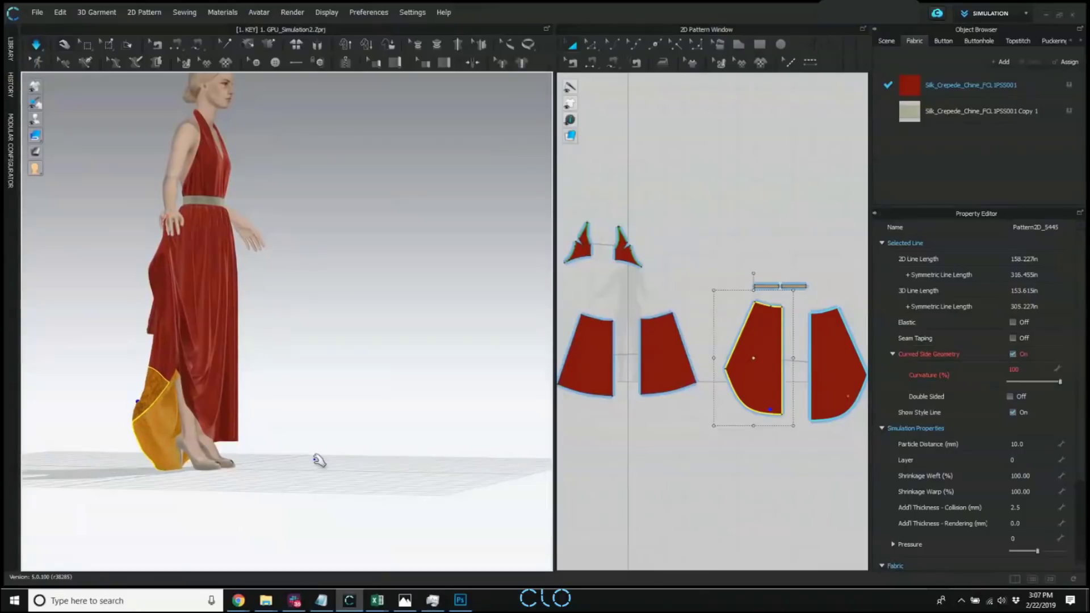
right_click(408, 319)
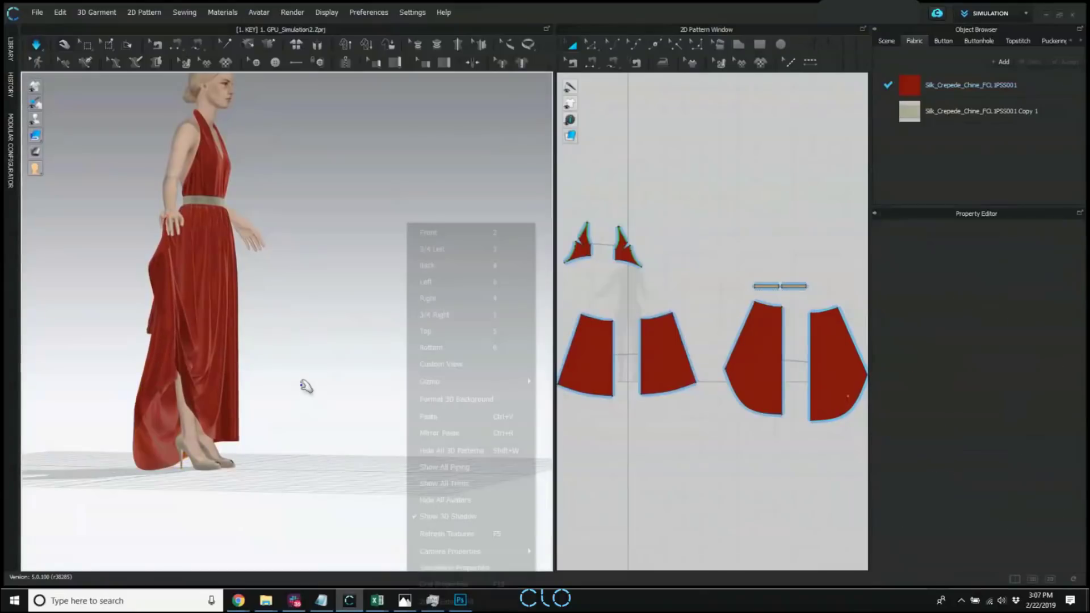
right_click_drag(278, 375, 267, 375)
Open the Avatar Size Editor_Dummy Size project with garment and avatar from the library's 5.0 folder, discarding the dress changes, and collapse the library.
left_click(10, 49)
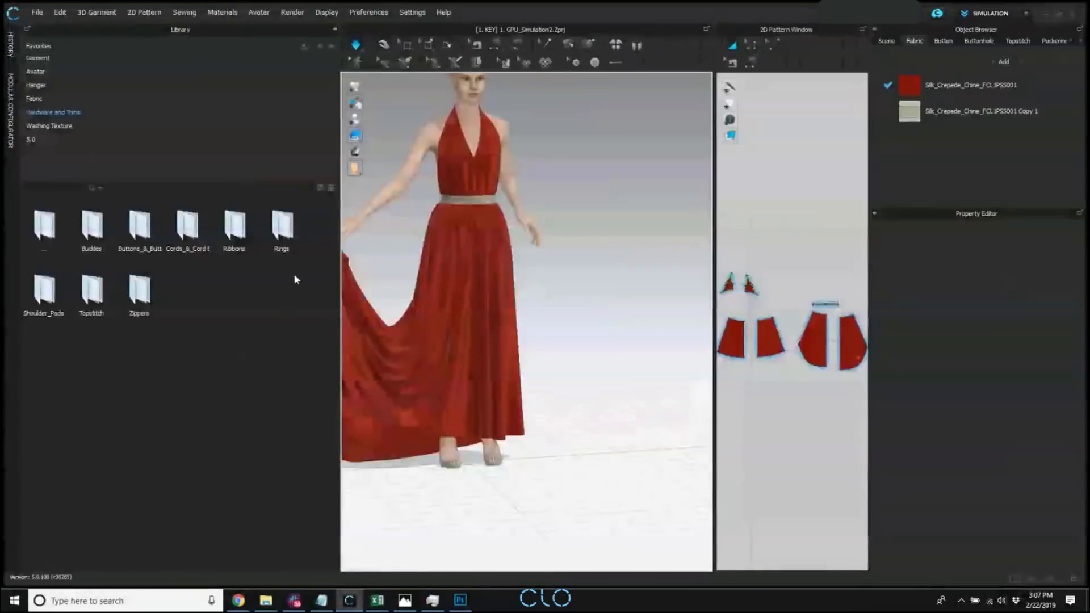
left_click(42, 137)
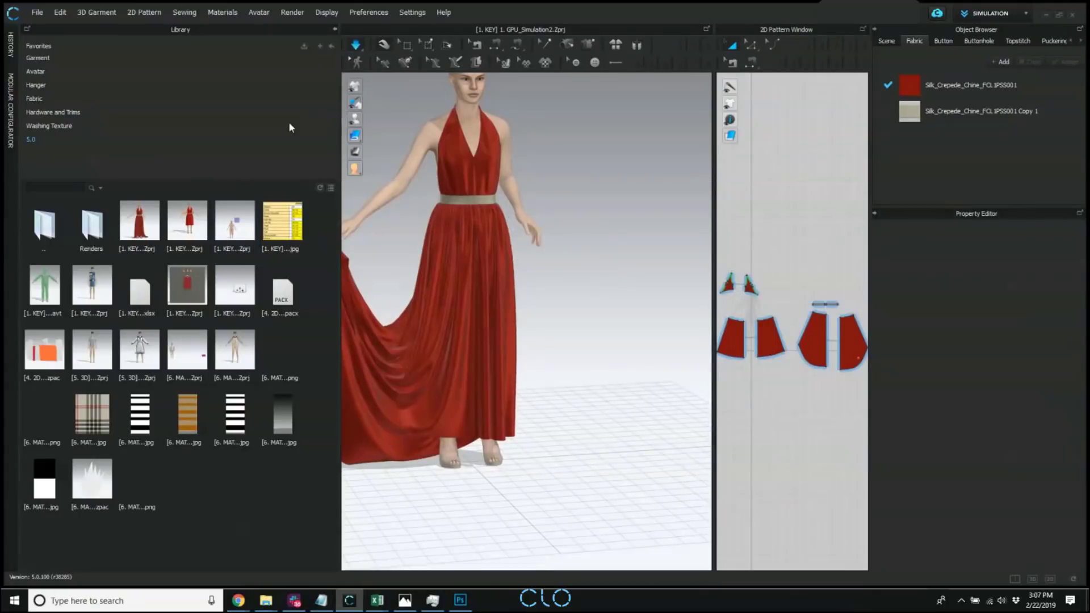
double_click(237, 234)
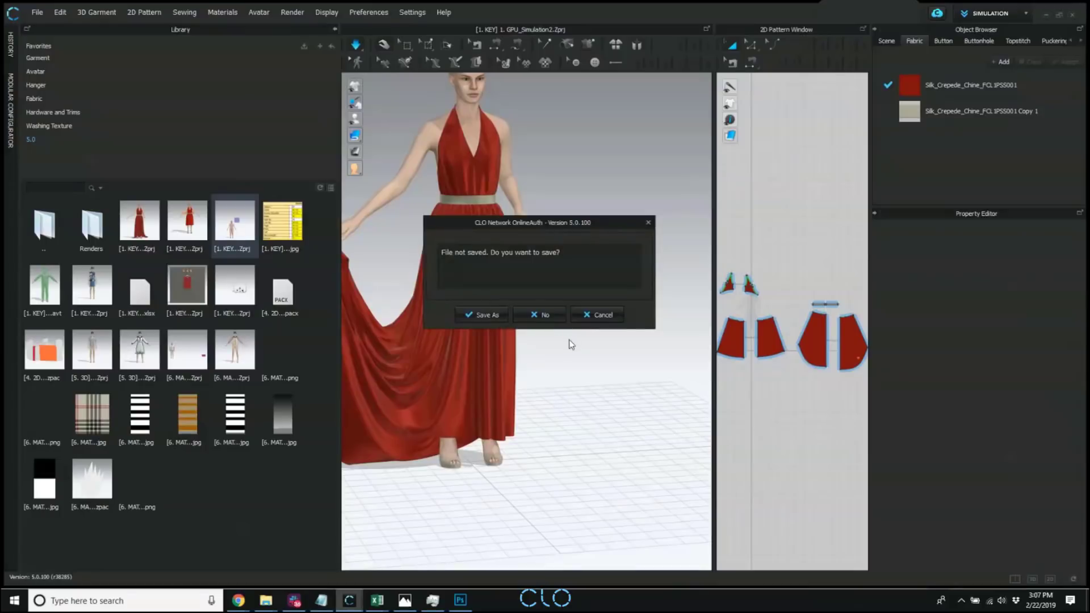
left_click(547, 316)
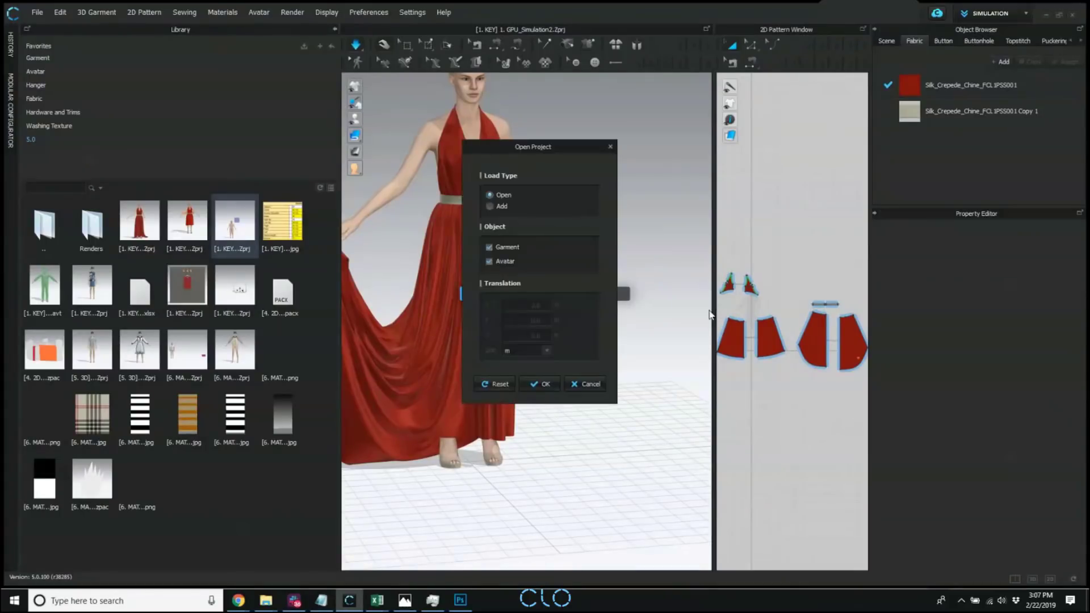
left_click(540, 385)
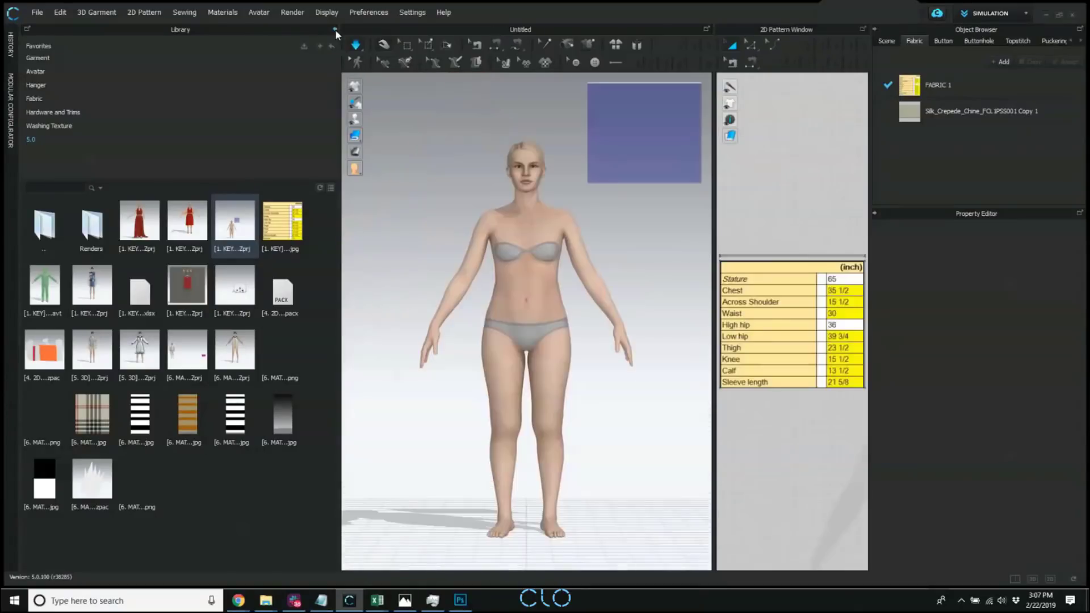
left_click(335, 29)
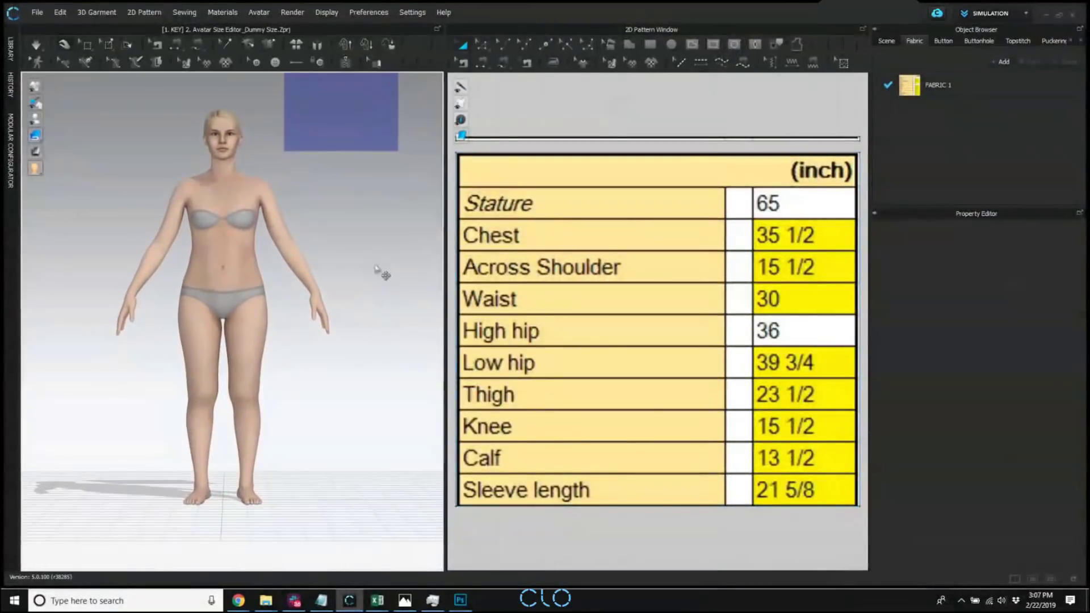
Open the Avatar Editor, move it clear of the avatar, and check the unit options for the total body height.
left_click(256, 14)
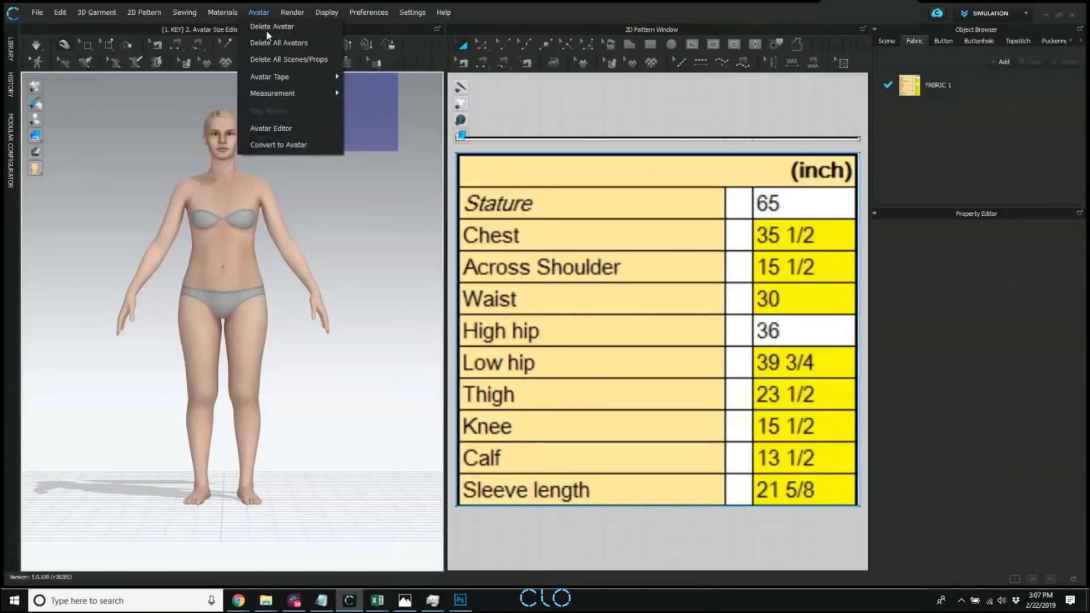
left_click(291, 126)
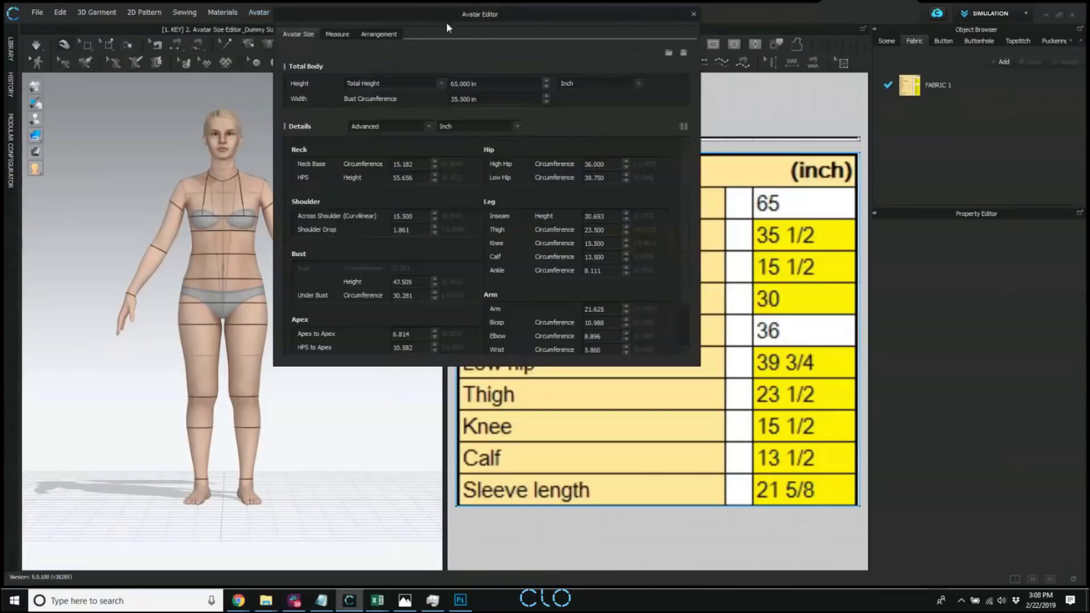
left_click_drag(428, 18, 570, 40)
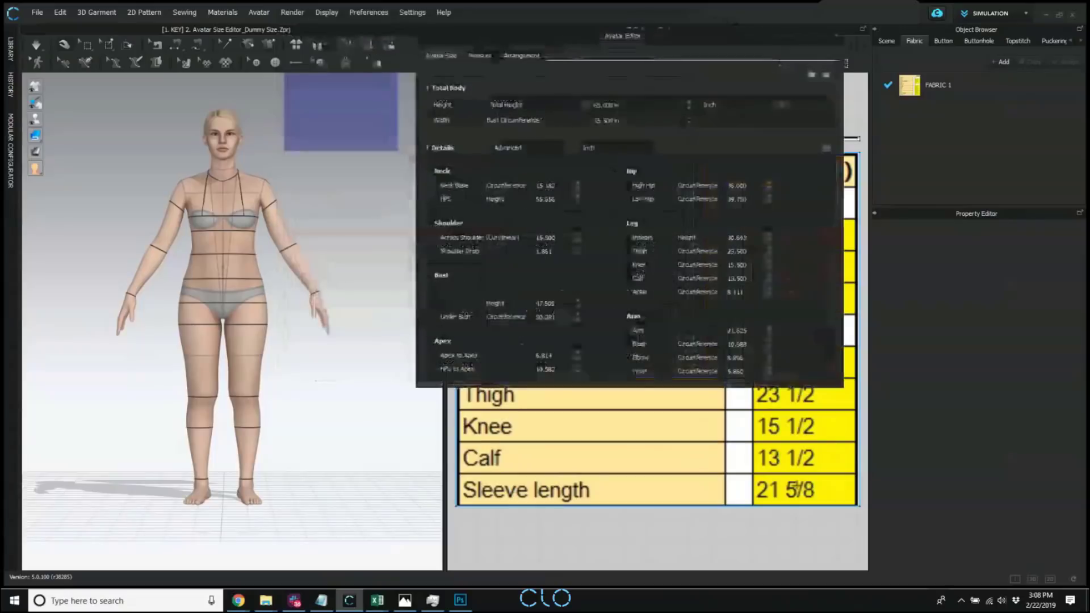
right_click_drag(94, 318, 265, 389)
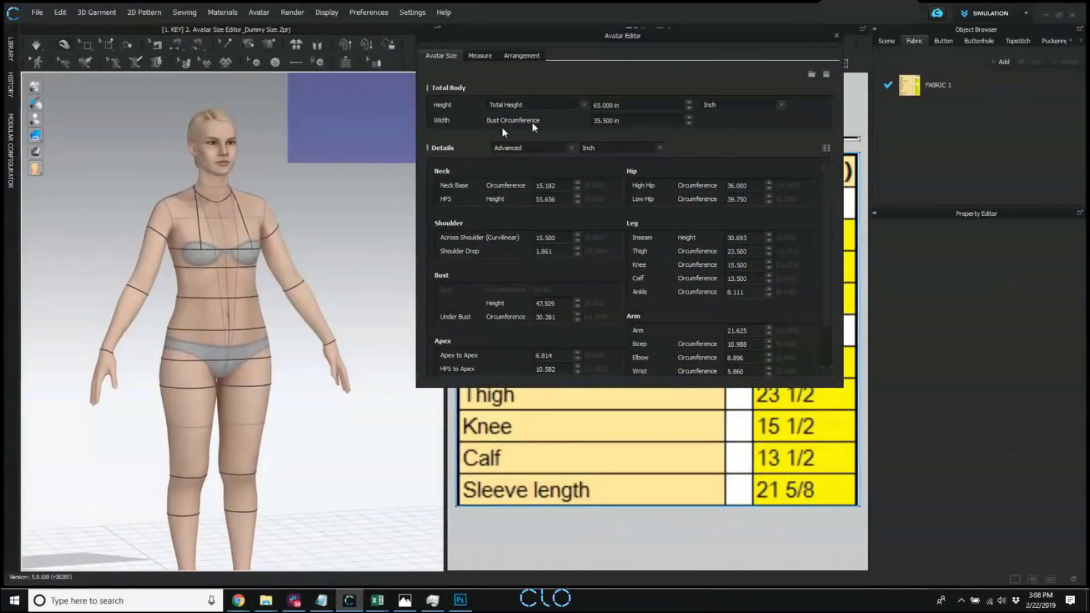
left_click(740, 105)
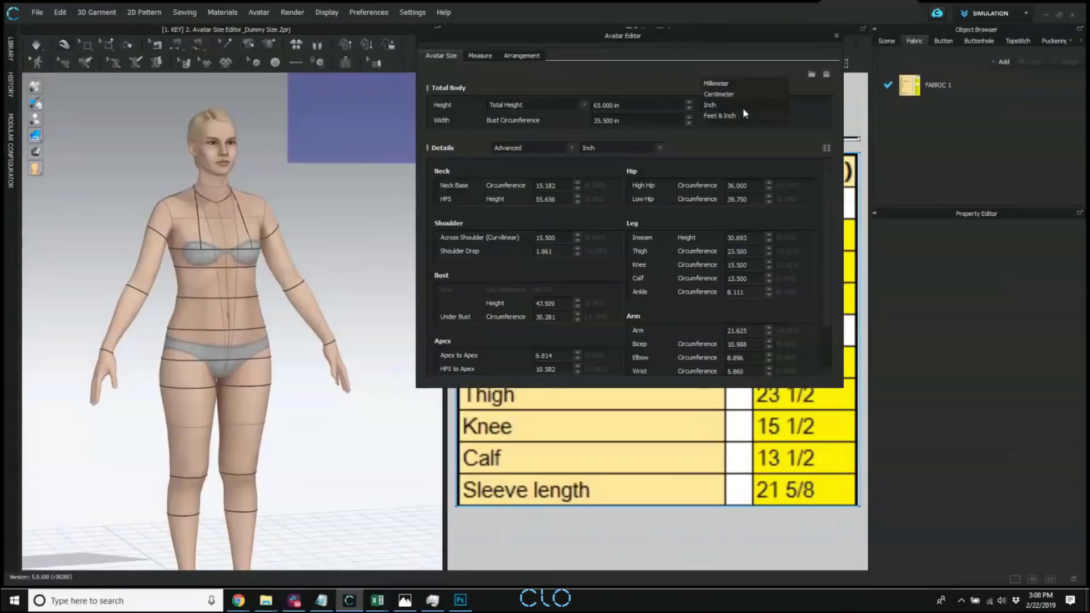
left_click(677, 85)
Set the avatar's bust circumference to 42 in and its total height to 72 in.
right_click_drag(335, 284, 328, 282)
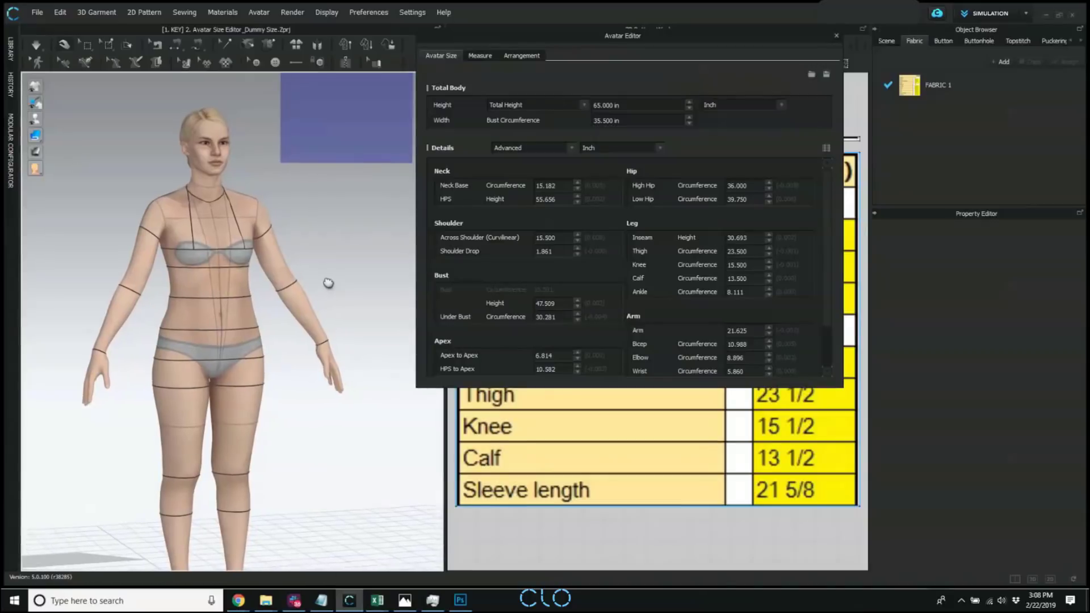
middle_click_drag(328, 283, 332, 251)
scroll(295, 264, "down", 2)
right_click_drag(311, 284, 204, 295)
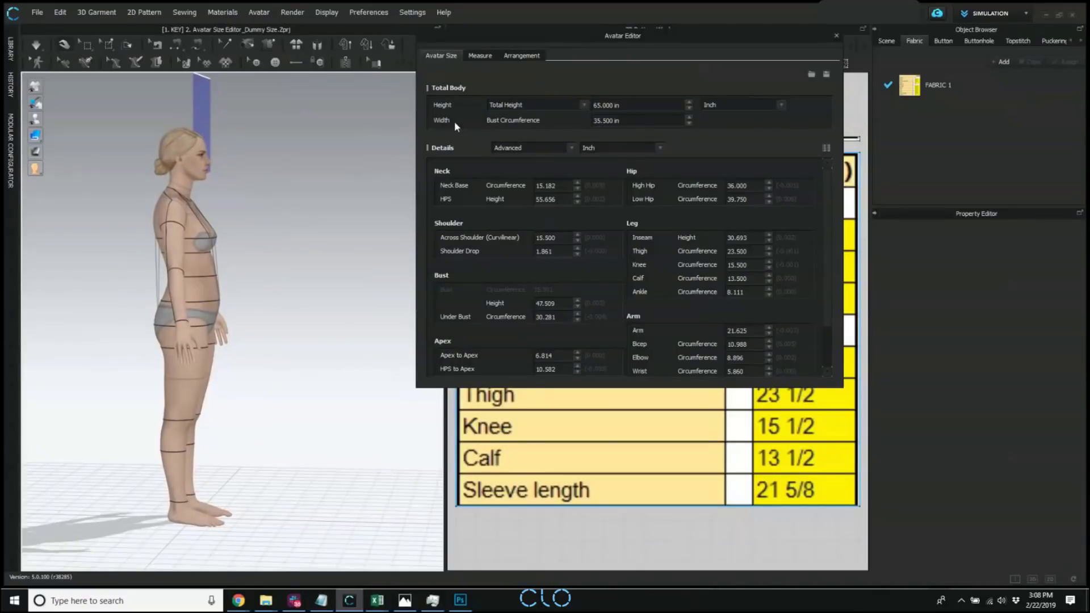
left_click(630, 119)
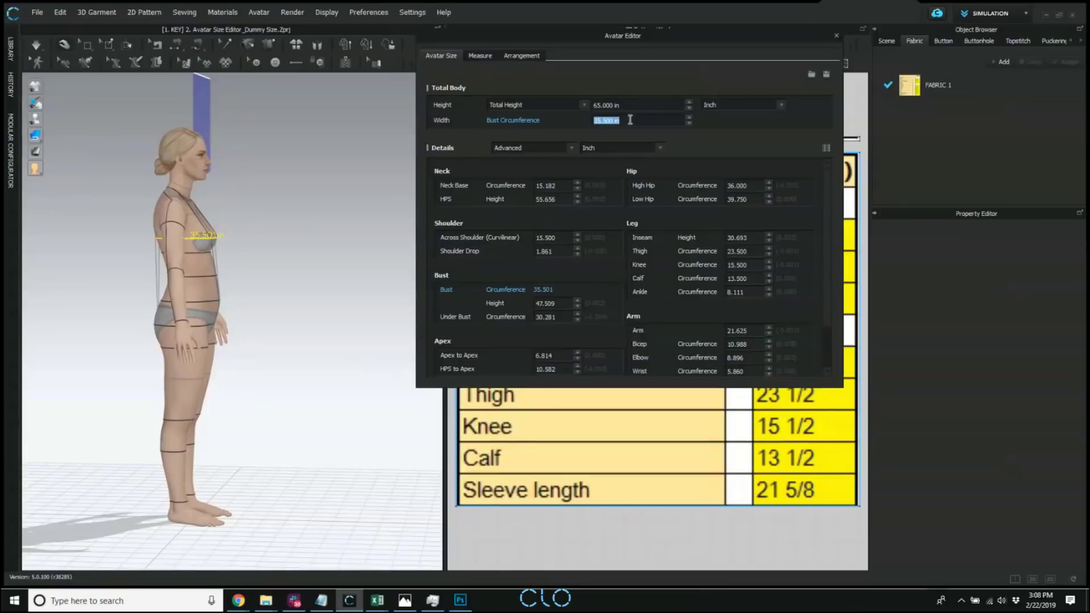
type("42")
key("Return")
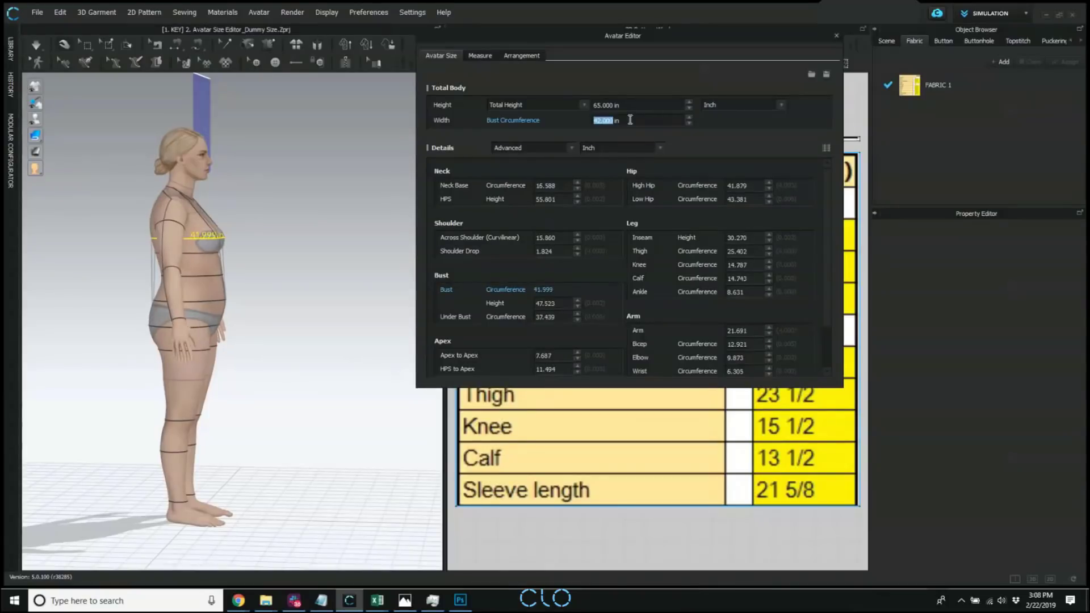
left_click(623, 105)
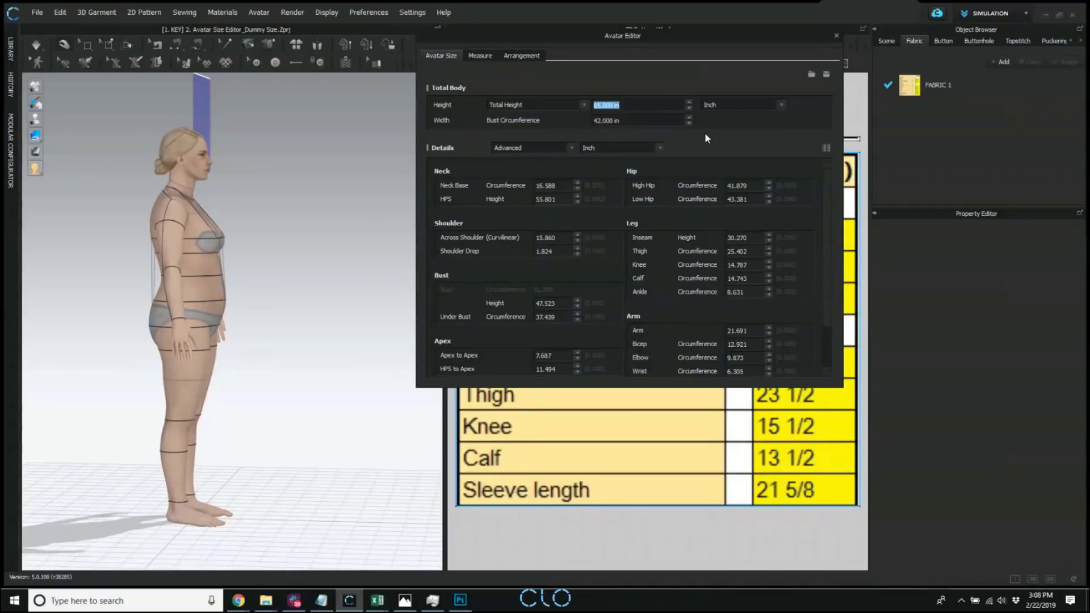
type("72")
key("Return")
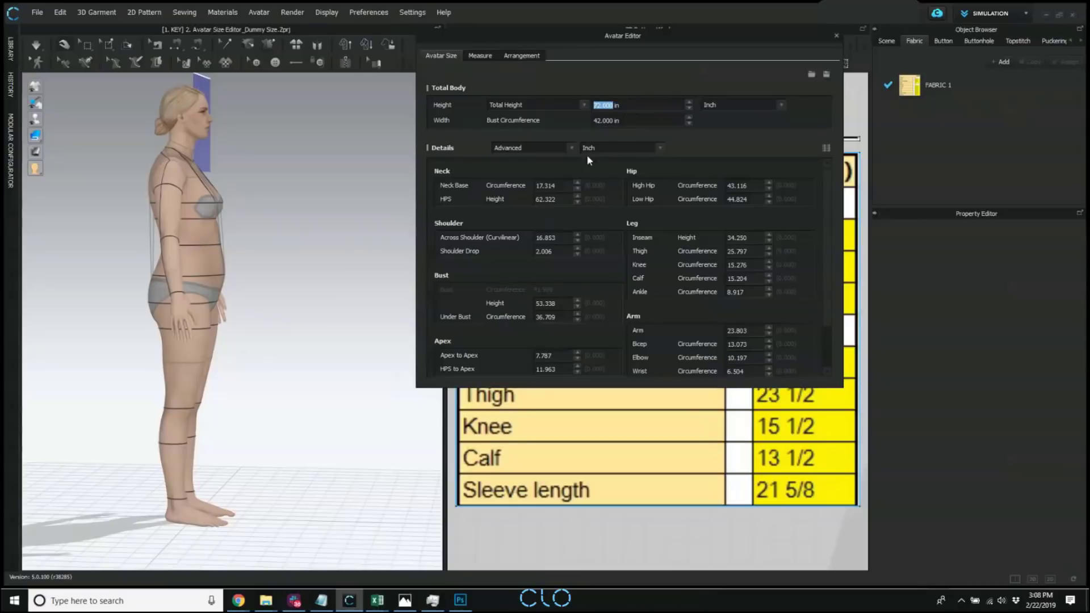
Switch the avatar's measurement details from Advanced to Basic.
left_click(554, 149)
left_click(582, 141)
left_click(533, 152)
left_click(521, 151)
left_click(567, 149)
left_click(545, 168)
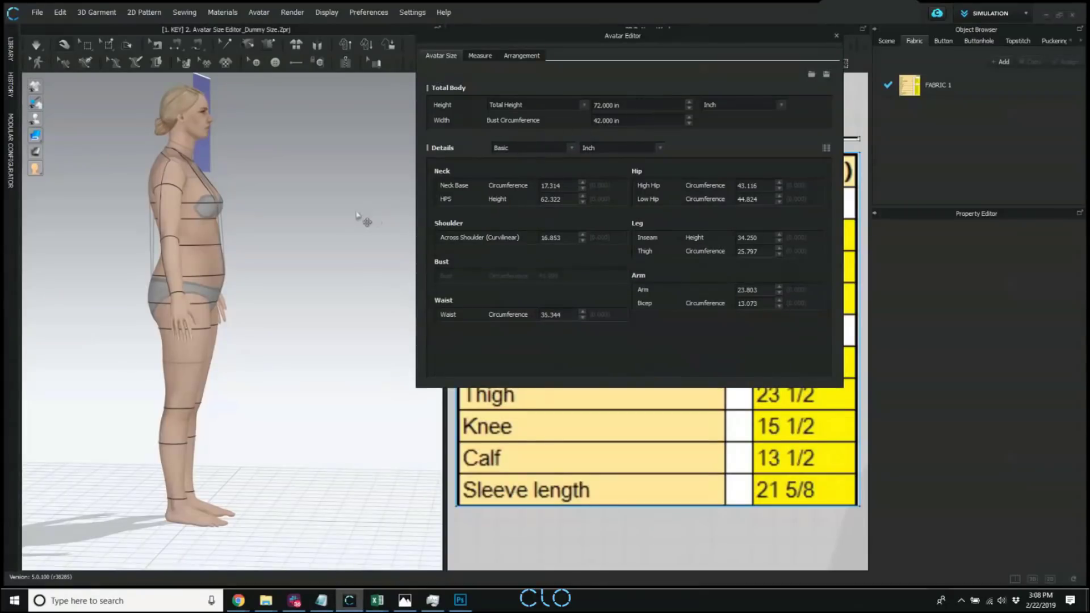
Reposition the Avatar Editor so the full measurement chart and the whole avatar from the front can be viewed beside it.
left_click_drag(599, 43, 451, 19)
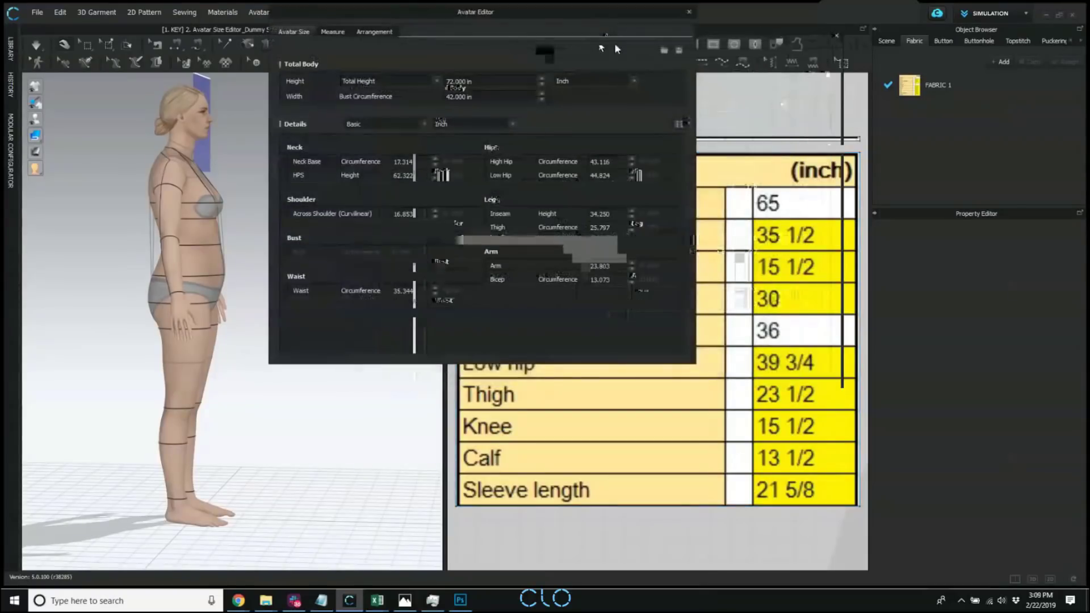
left_click_drag(599, 17, 894, 204)
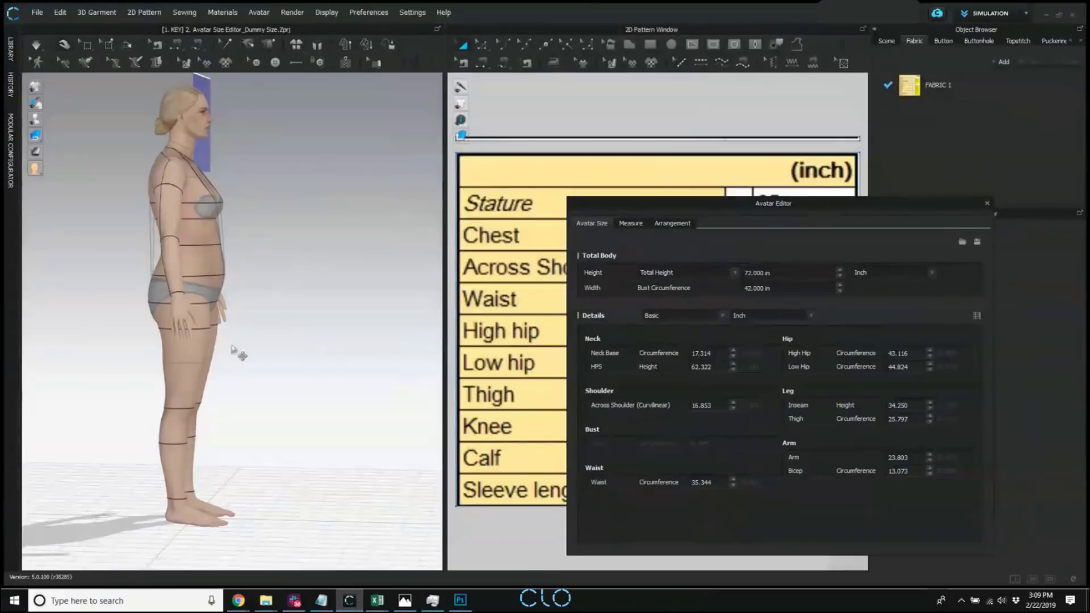
right_click_drag(308, 338, 224, 341)
scroll(282, 353, "down", 4)
scroll(533, 272, "down", 5)
scroll(532, 272, "down", 1)
middle_click_drag(533, 272, 488, 132)
middle_click_drag(522, 344, 520, 297)
scroll(520, 336, "down", 1)
middle_click_drag(274, 326, 276, 313)
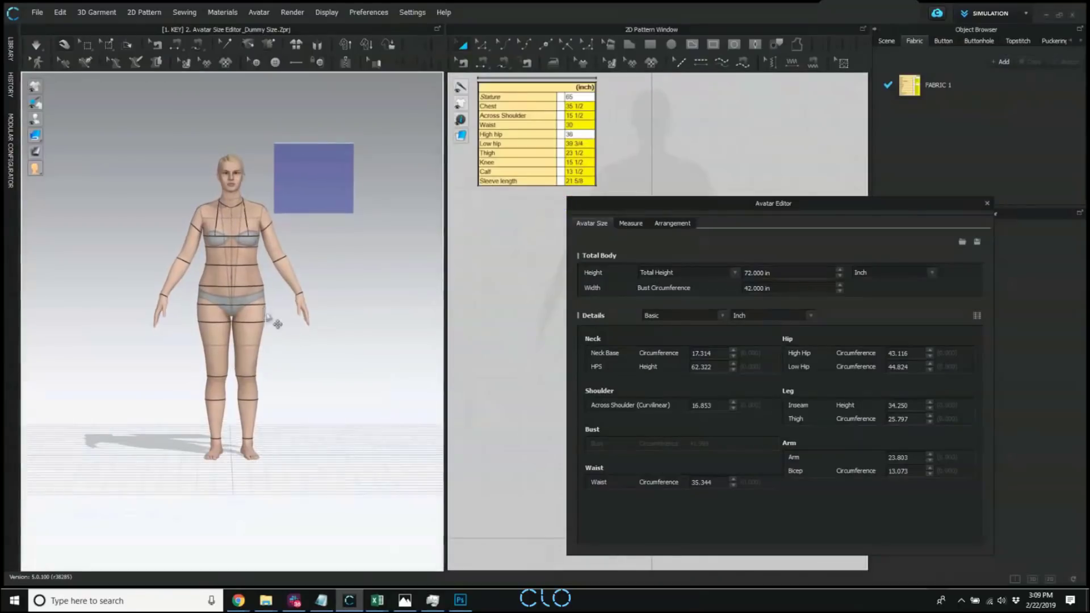
scroll(274, 310, "up", 3)
left_click_drag(764, 204, 729, 204)
Set the avatar's total body bust circumference to 35 in.
left_click(732, 288)
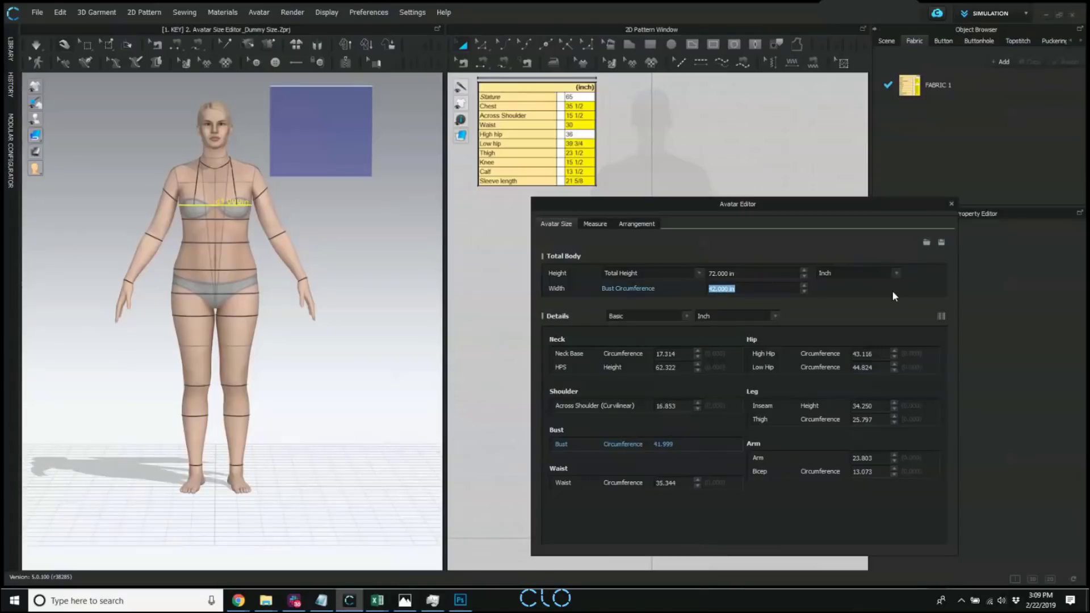
left_click(675, 483)
right_click_drag(210, 316, 285, 314)
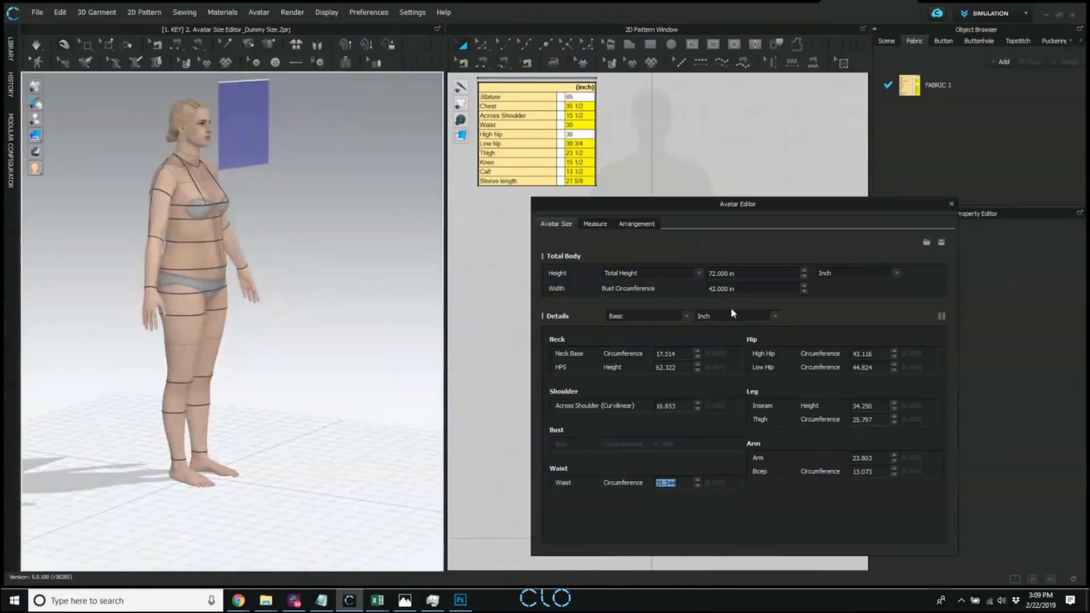
left_click(728, 289)
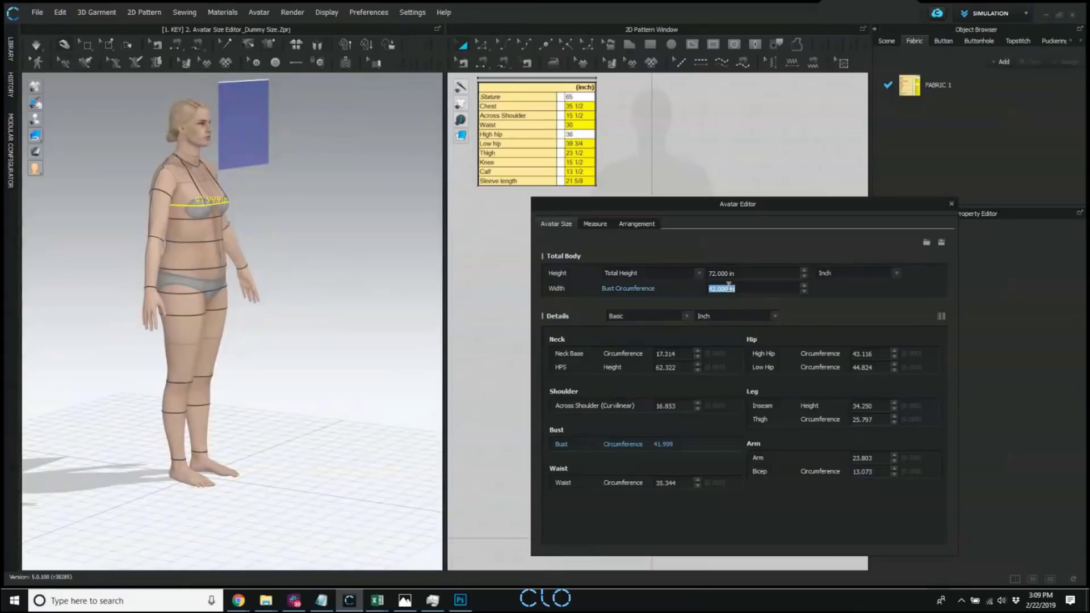
type("35")
Try to set the avatar's total height to 65 in.
left_click(739, 273)
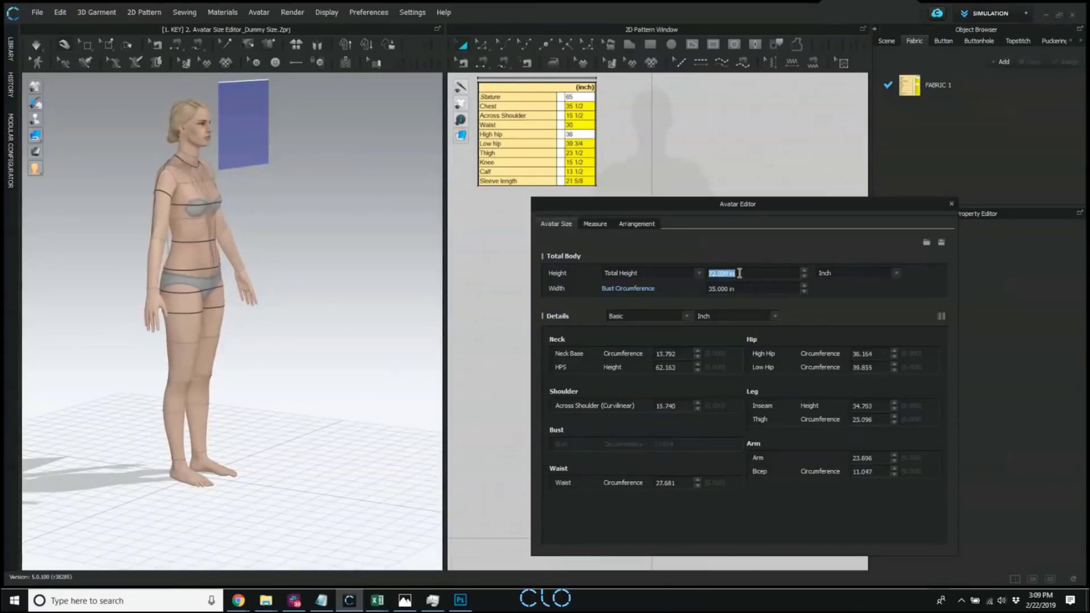
type("65")
left_click(679, 357)
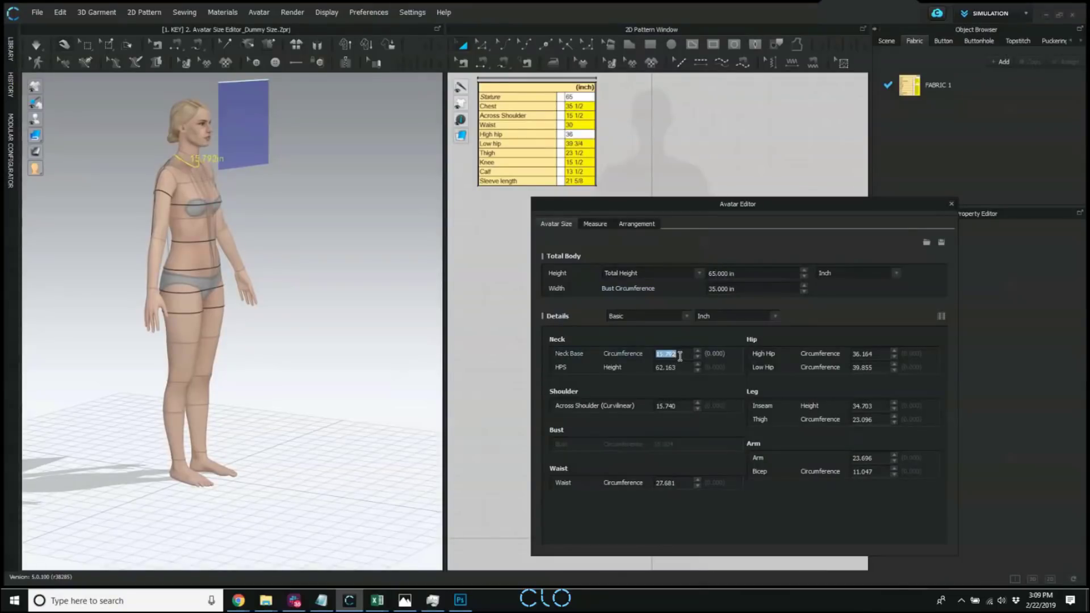
Raise the Across Shoulder (Curvilinear) measurement in increments and bring it back down to 16.115 in.
left_click(686, 406)
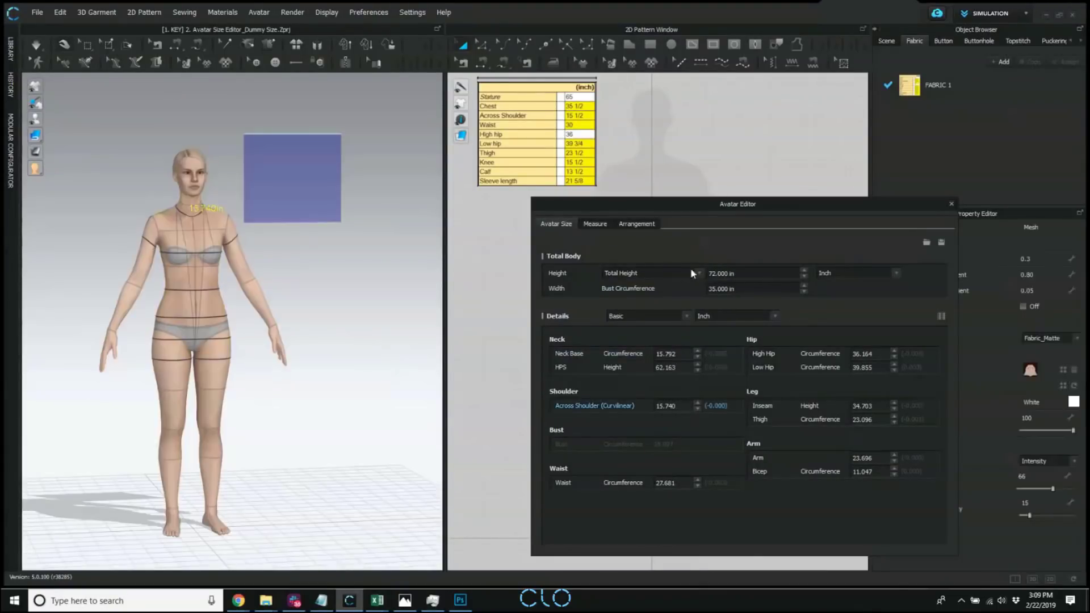
left_click(697, 402)
left_click(697, 402)
left_click(697, 403)
left_click(697, 402)
left_click(697, 403)
left_click(697, 402)
left_click(697, 403)
left_click(697, 402)
left_click(697, 403)
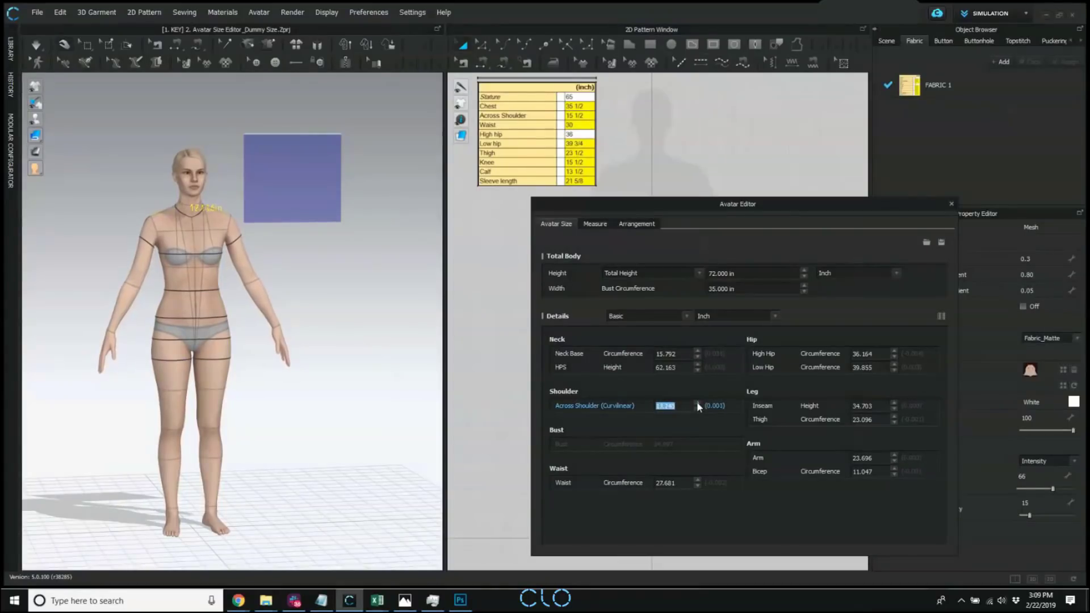
left_click(697, 402)
left_click(697, 402)
left_click(697, 403)
left_click(696, 402)
left_click(696, 402)
left_click(697, 403)
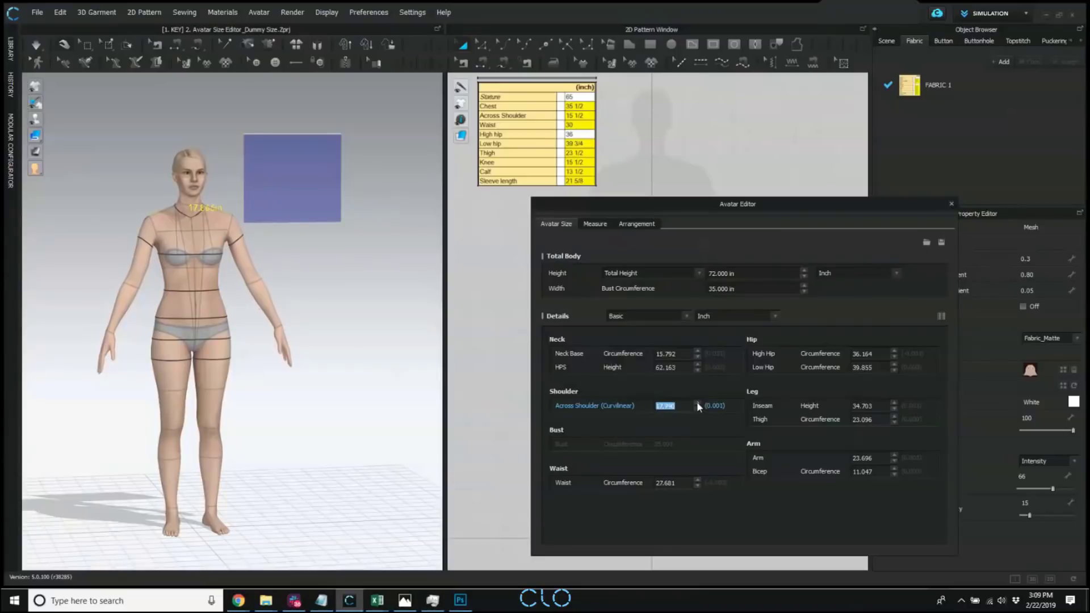
left_click(697, 402)
left_click(697, 402)
left_click(697, 402)
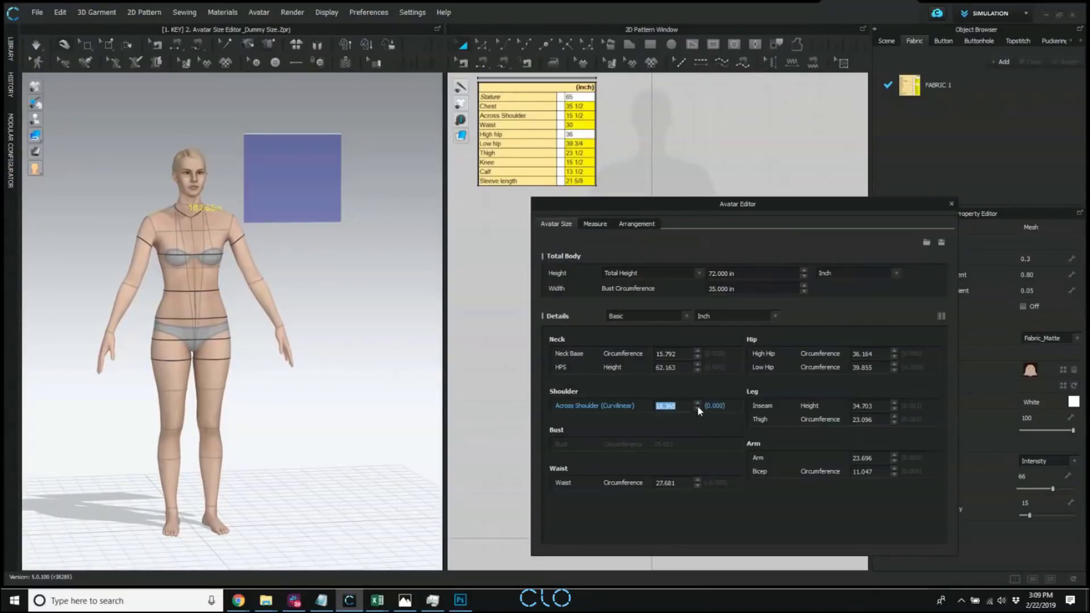
left_click(697, 408)
left_click(696, 408)
left_click(697, 408)
left_click(697, 408)
left_click(697, 408)
left_click(697, 408)
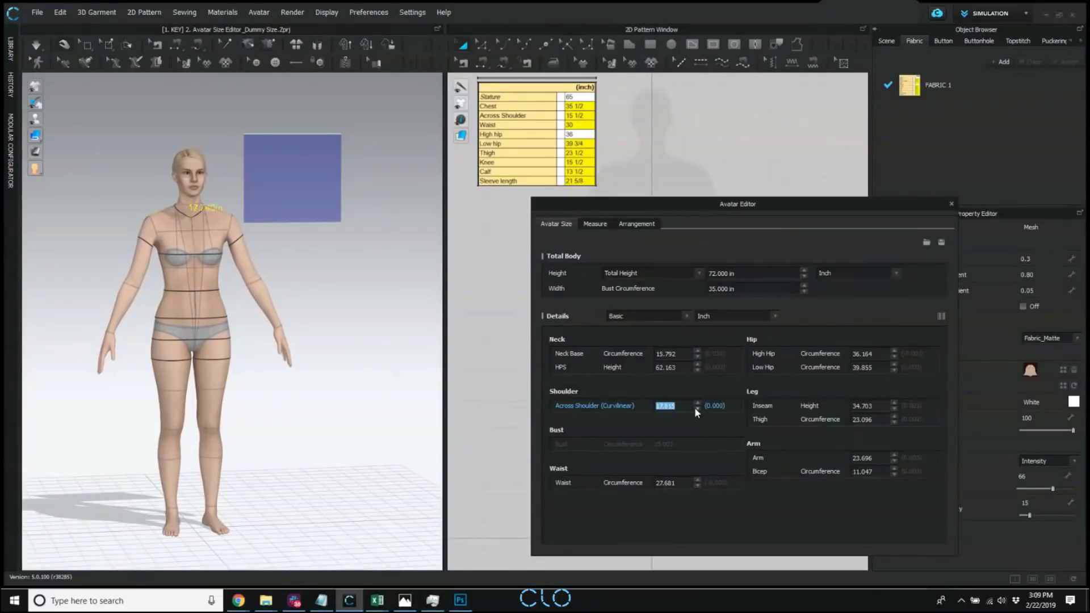
left_click(696, 409)
left_click(696, 409)
left_click(697, 408)
left_click(697, 408)
left_click(696, 409)
left_click(696, 409)
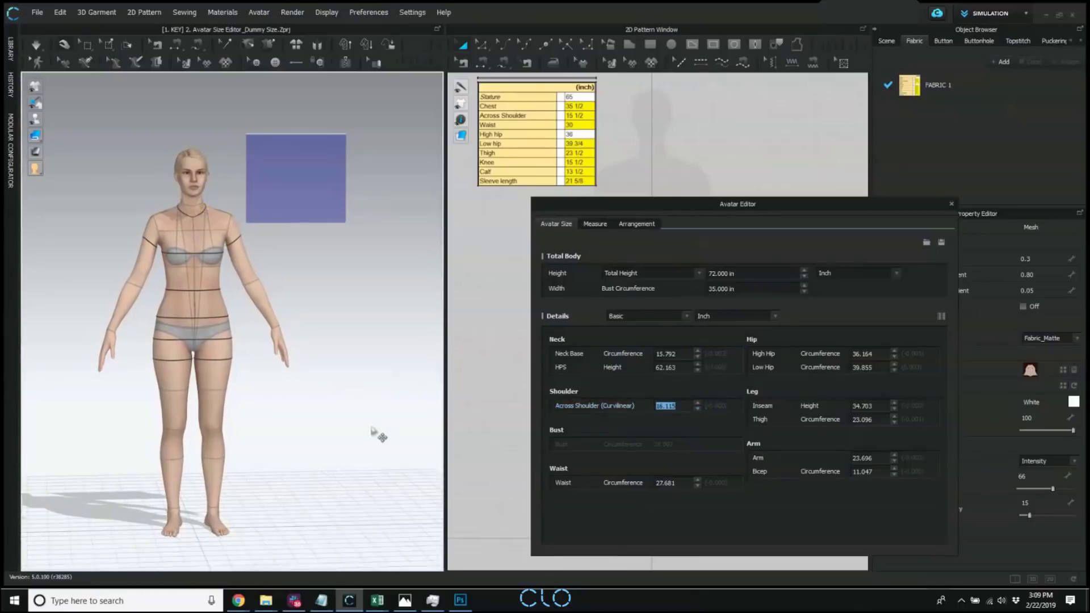
Set the avatar's High Hip circumference to 38 in.
right_click_drag(289, 398, 262, 368)
scroll(273, 370, "up", 2)
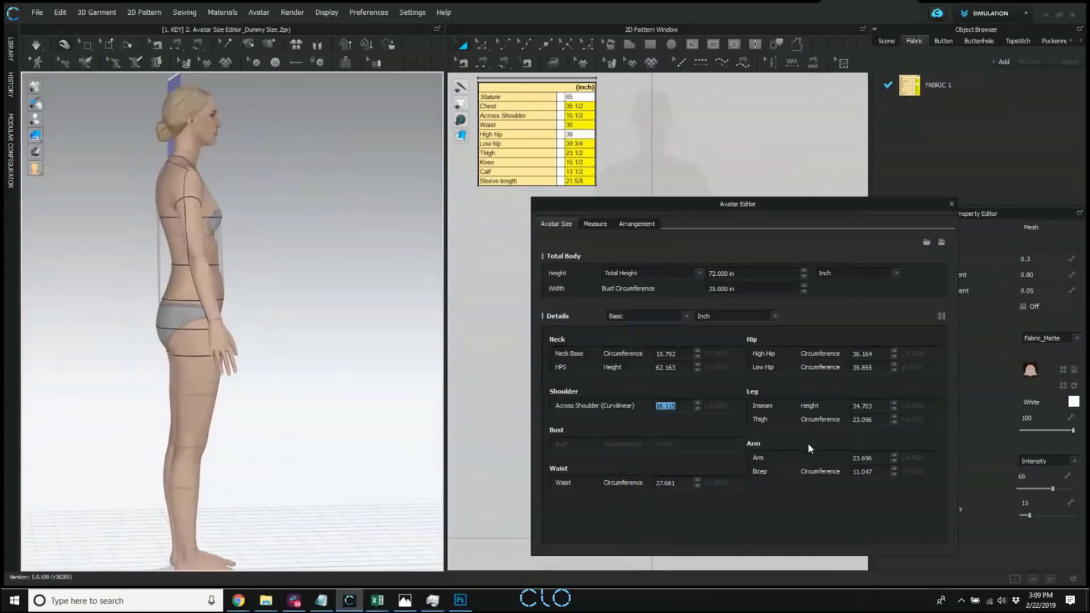
left_click(880, 354)
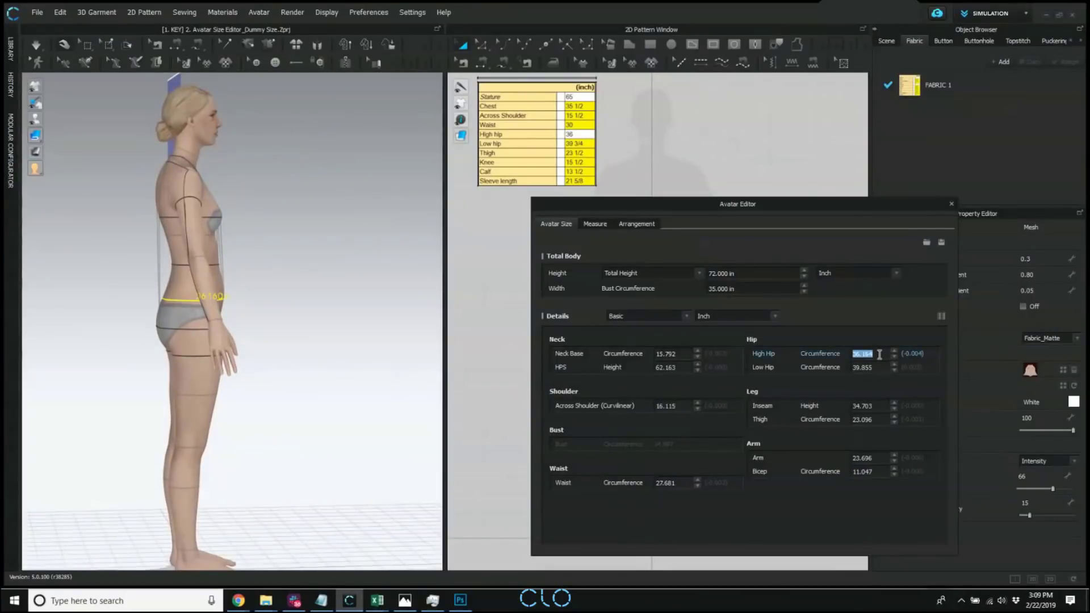
type("38")
key("Return")
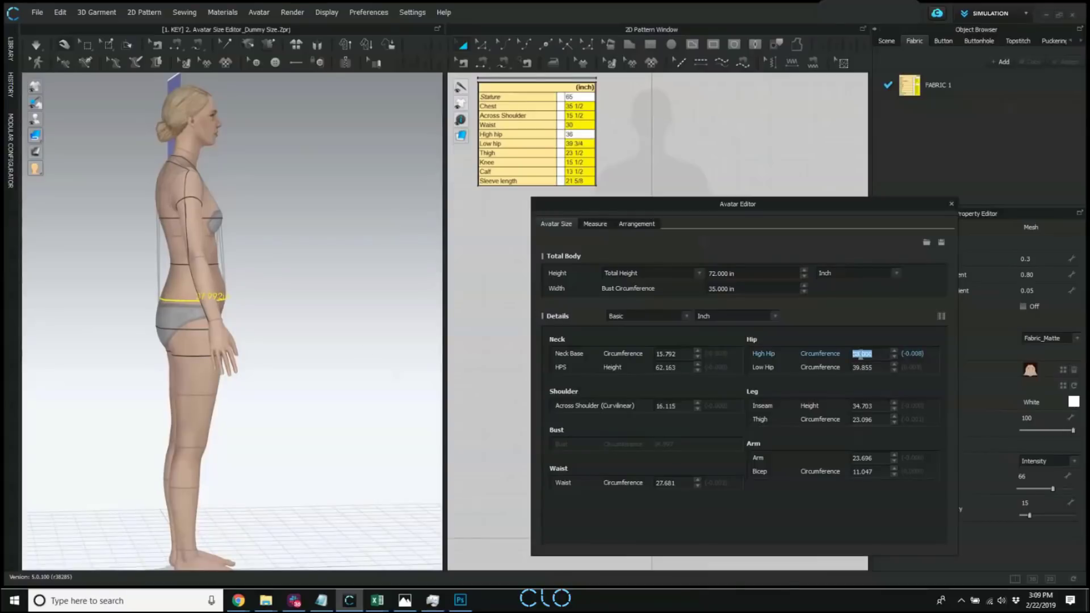
key("2")
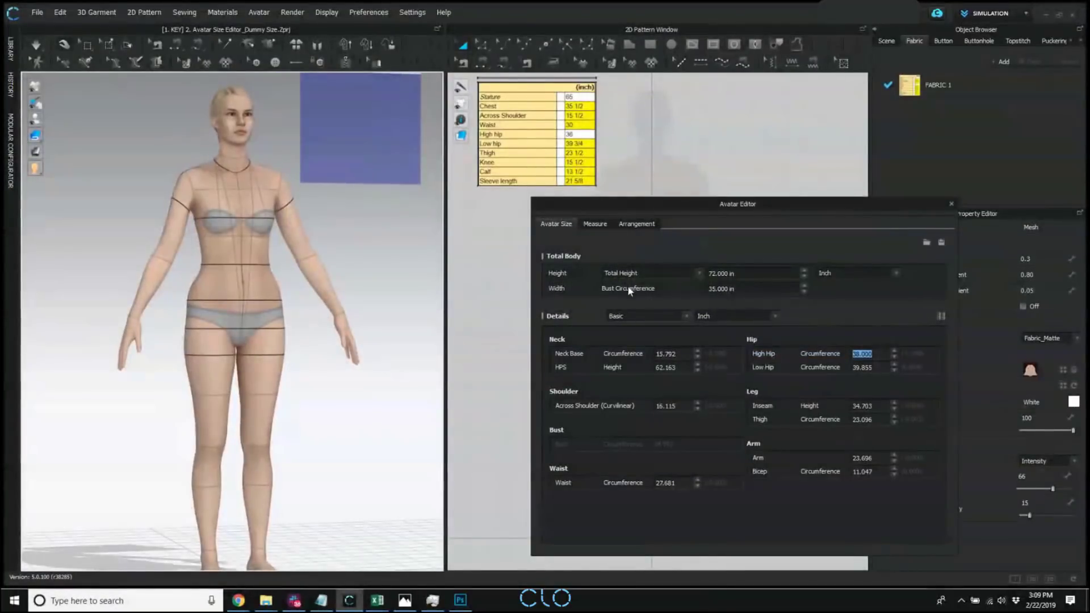
Switch the measurement details to Advanced and move the Avatar Editor higher over the 2D pattern window.
left_click(683, 316)
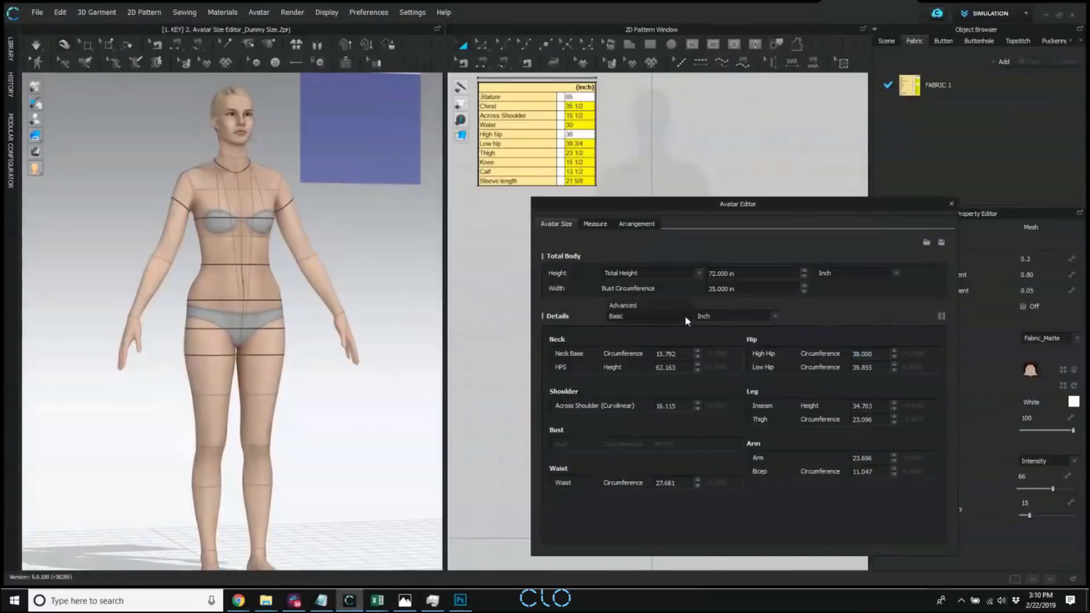
left_click(646, 305)
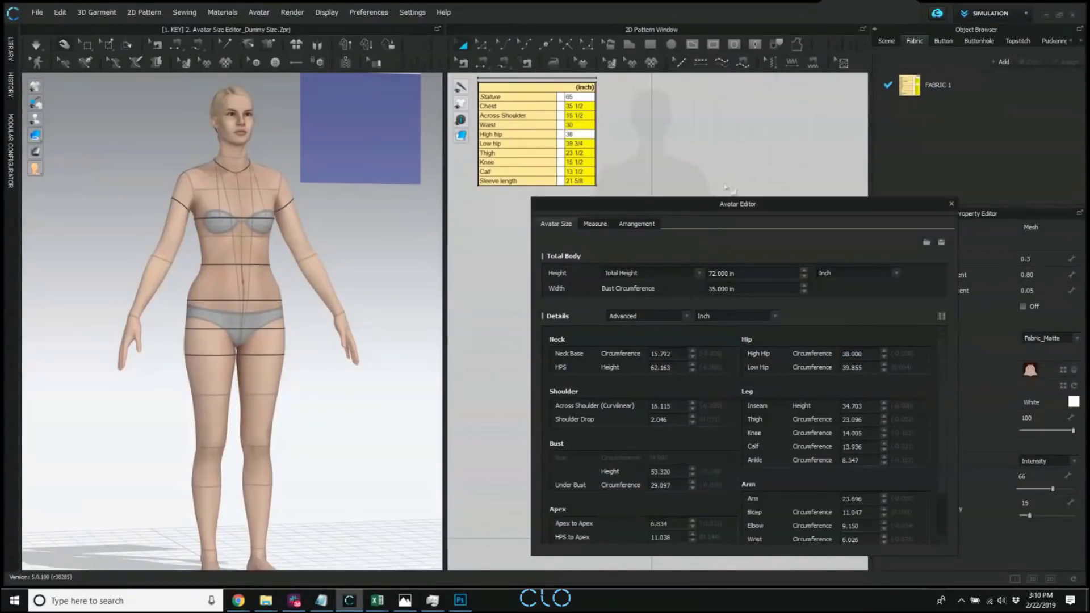
left_click_drag(721, 200, 684, 117)
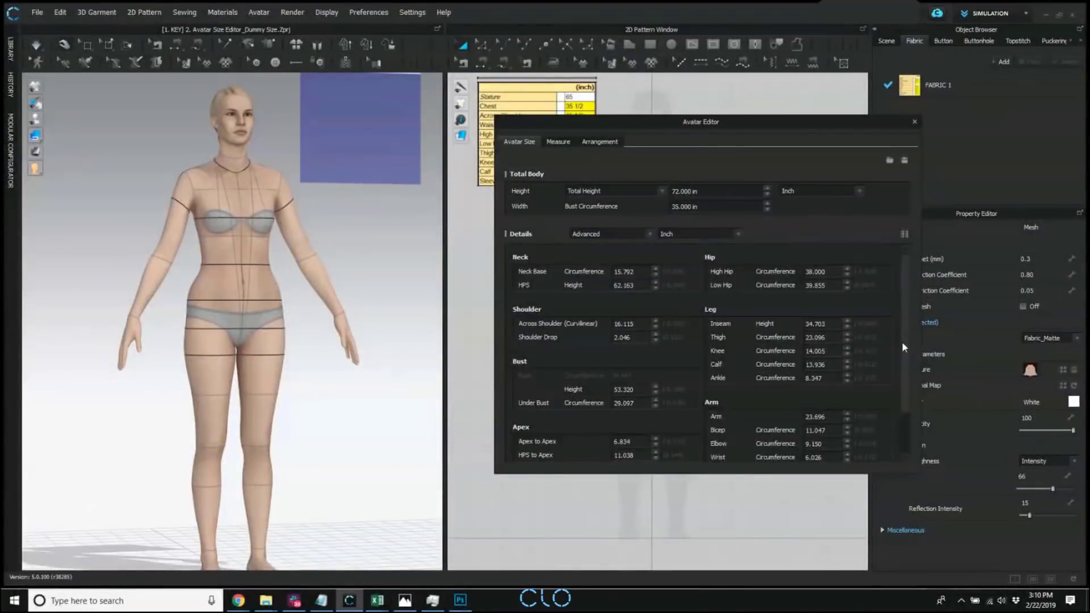
Increase the avatar's Calf circumference by one increment to 14.436 in, with the lower leg viewed from the side.
scroll(904, 363, "down", 2)
right_click_drag(233, 419, 304, 406)
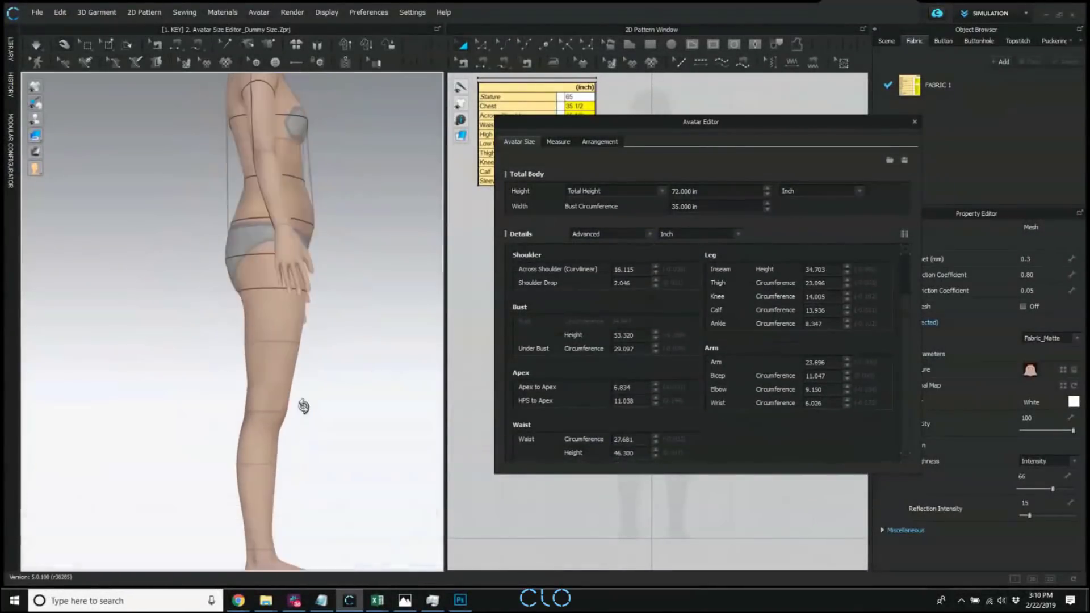
left_click(815, 310)
left_click(847, 307)
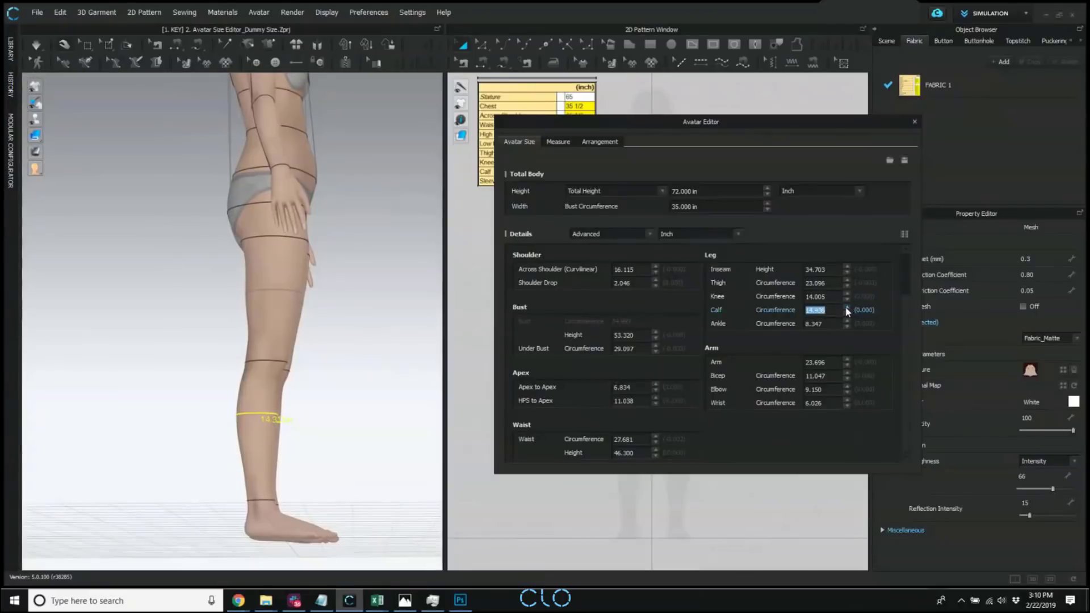
Increase the avatar's Calf circumference to 15.311 in and its Thigh circumference to 24.346 in.
left_click(847, 308)
left_click(846, 309)
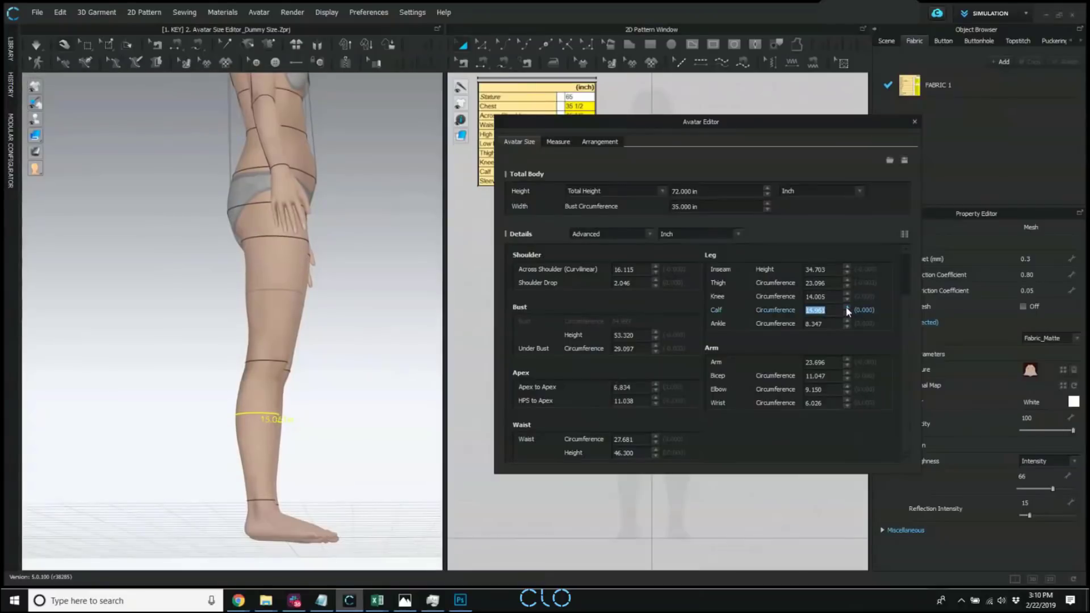
left_click(846, 308)
left_click(847, 281)
left_click(847, 280)
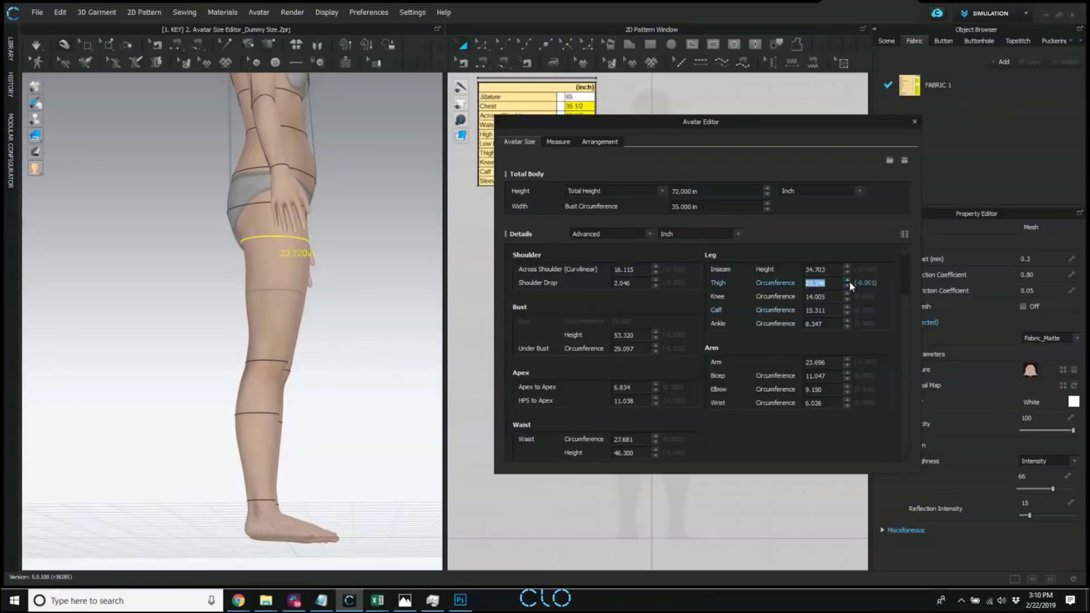
left_click(848, 281)
left_click(849, 281)
left_click(849, 281)
left_click(848, 281)
left_click(848, 281)
left_click(849, 281)
left_click(849, 281)
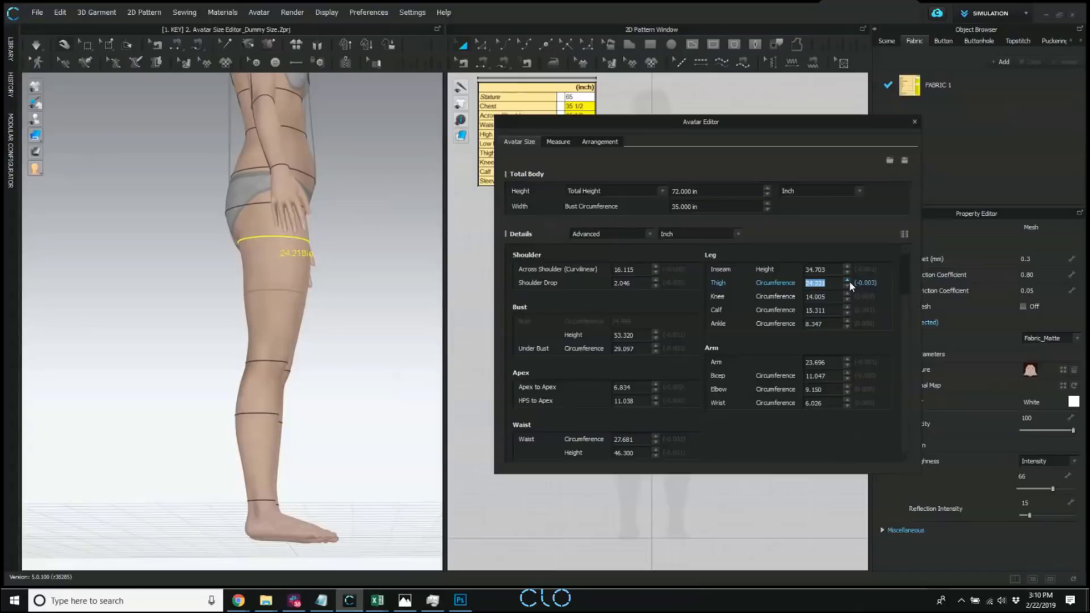
left_click(848, 280)
Increase the avatar's Bicep circumference to 12.047 in, with the arm viewed from the side.
right_click_drag(260, 254, 208, 301)
middle_click_drag(298, 227, 246, 262)
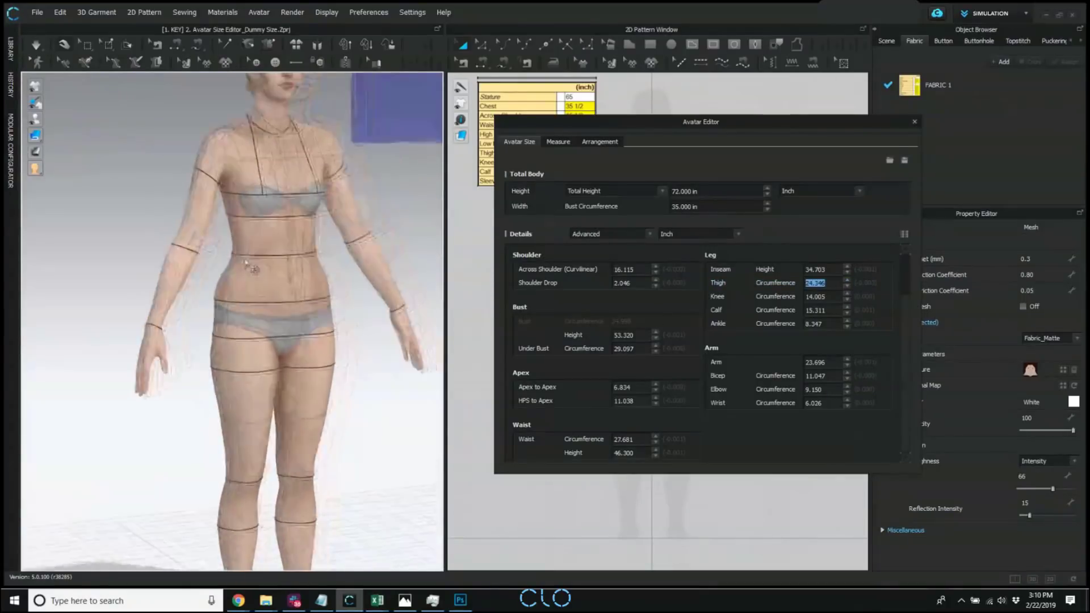
right_click_drag(245, 262, 294, 253)
scroll(295, 253, "up", 4)
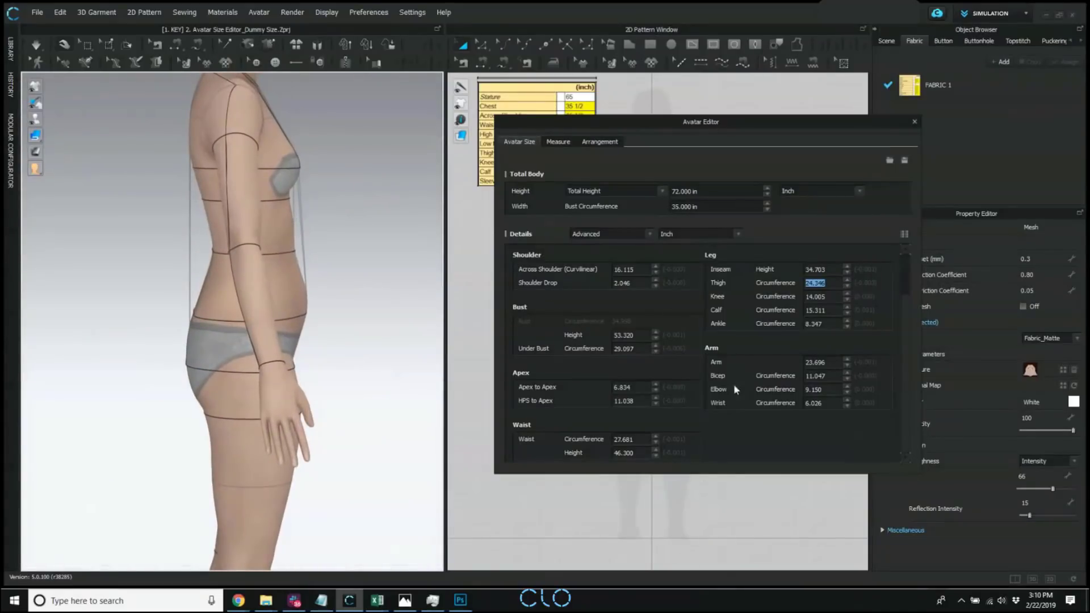
left_click(847, 373)
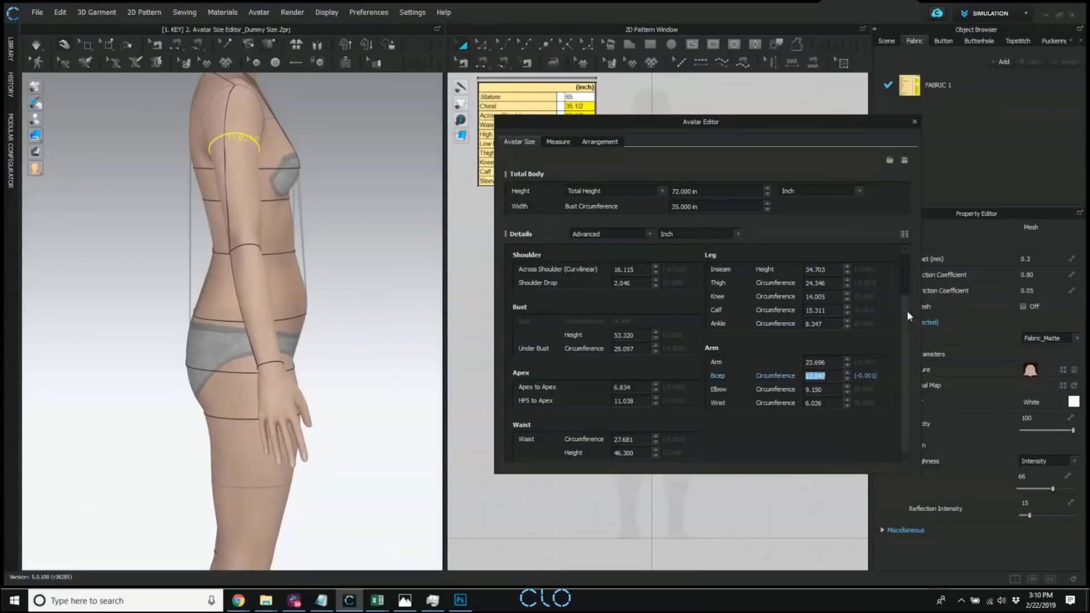
Show all measurements in the Advanced details, review the complete list, and return to the reduced list.
left_click_drag(906, 310, 908, 333)
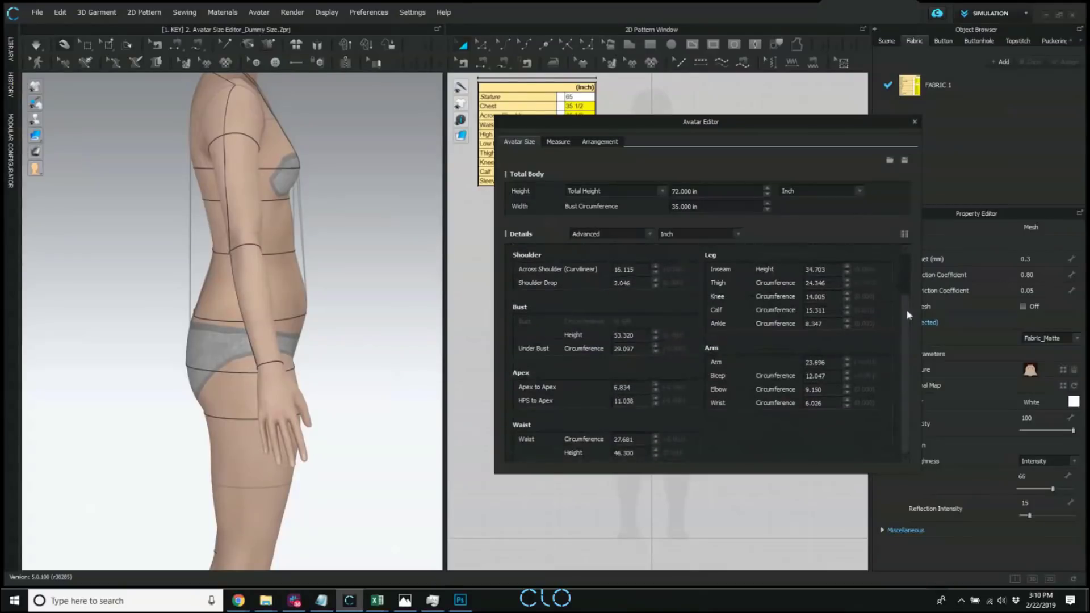
left_click(905, 235)
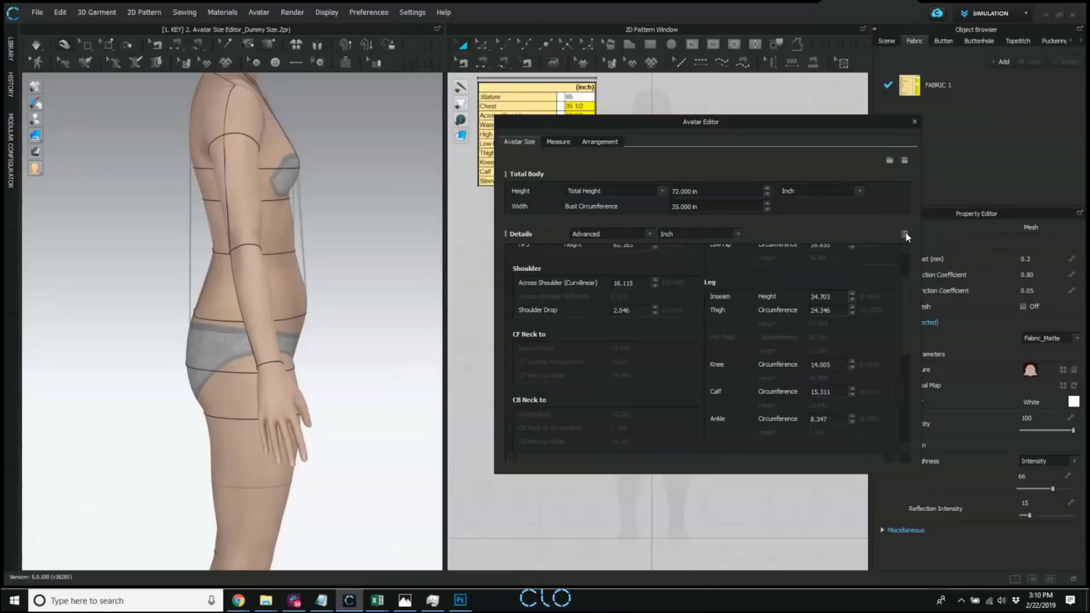
left_click_drag(904, 302, 903, 333)
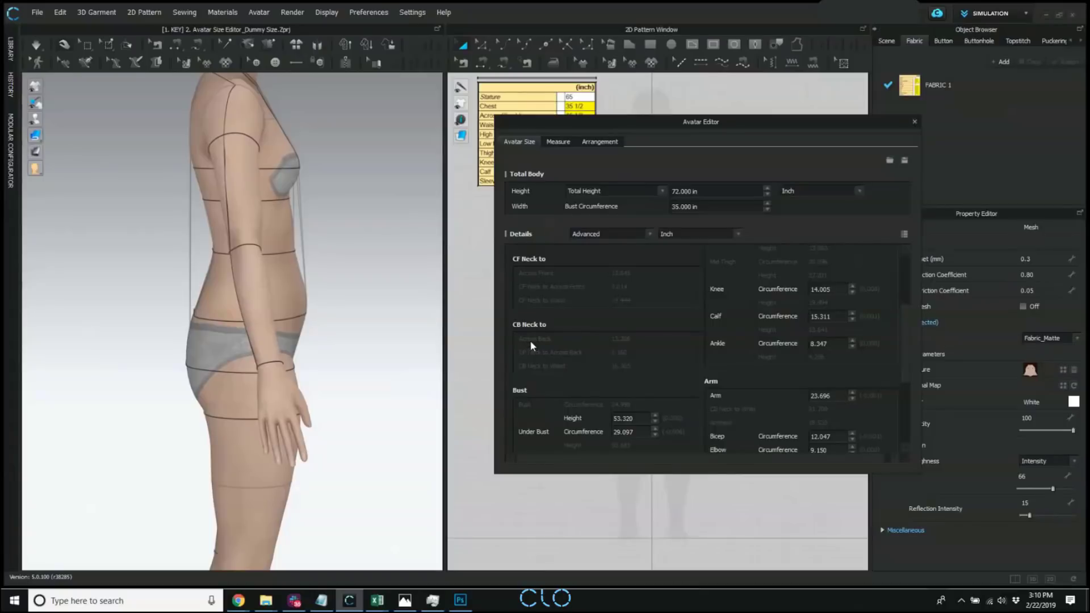
scroll(907, 344, "down", 3)
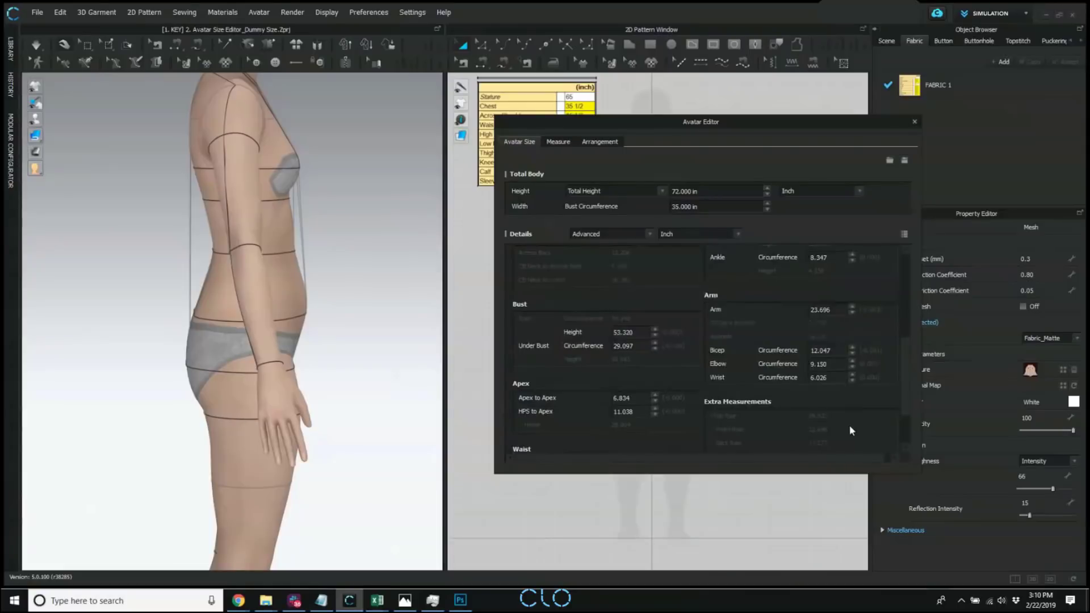
scroll(904, 346, "up", 6)
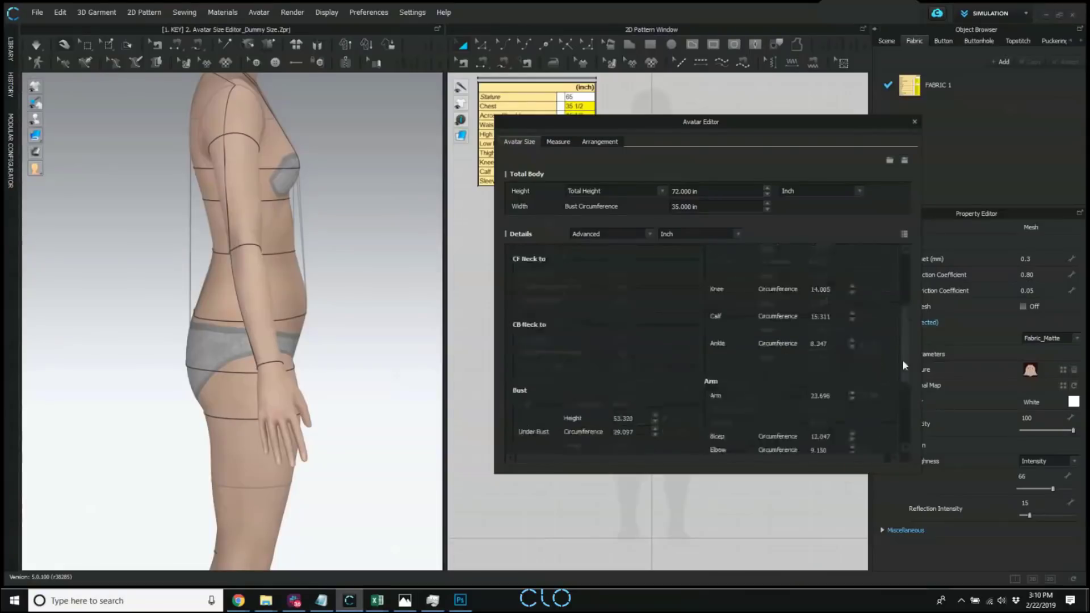
left_click(904, 235)
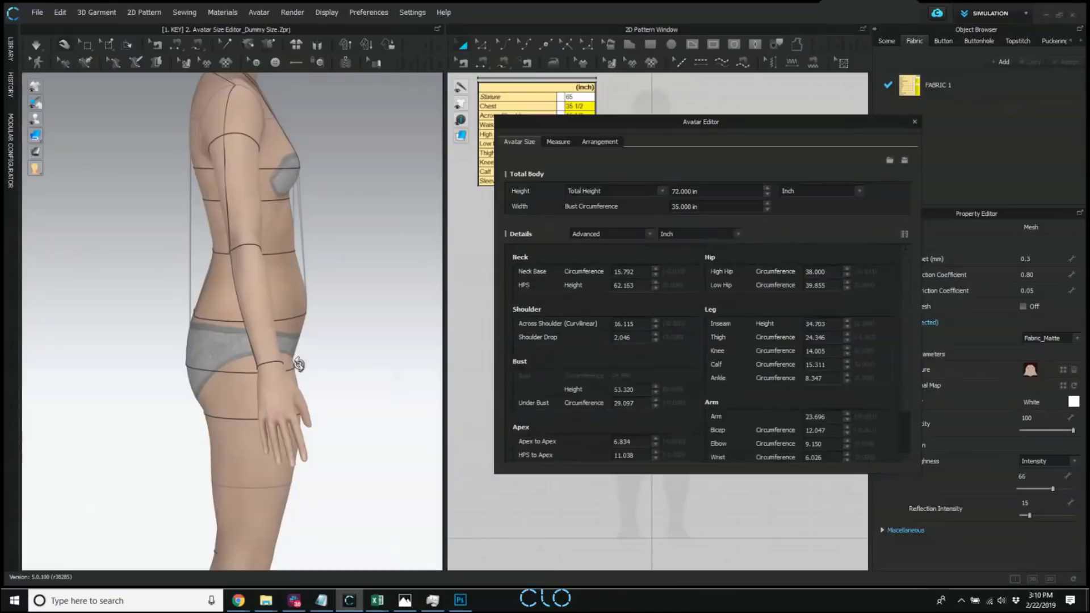
Display the avatar's arrangement bounding volumes and points from the front, and close the Avatar Editor.
right_click_drag(295, 358, 214, 364)
scroll(255, 370, "down", 3)
scroll(301, 383, "down", 1)
middle_click_drag(301, 383, 278, 359)
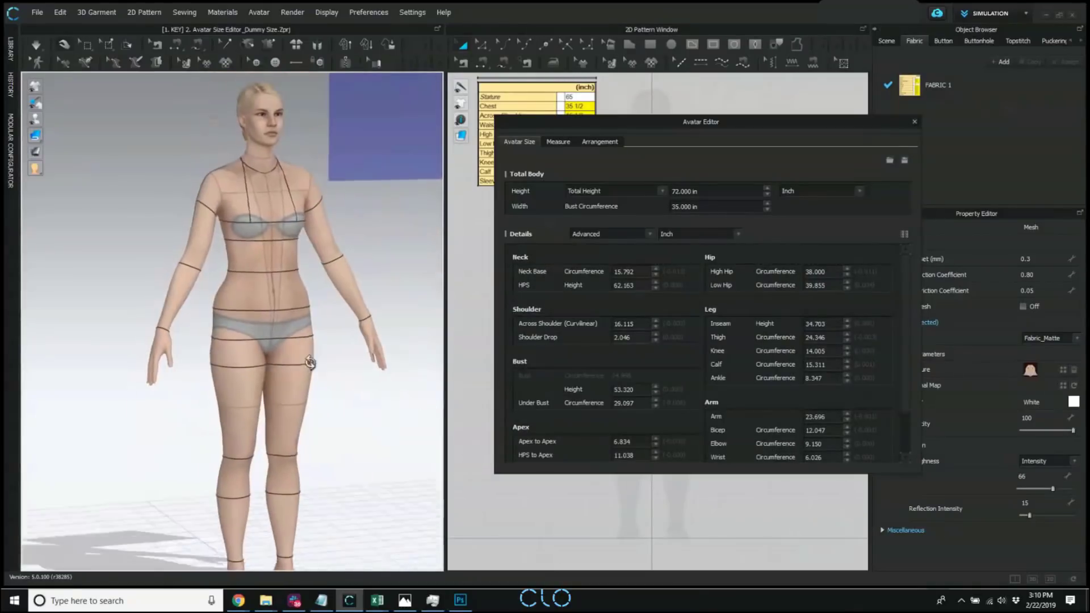
right_click_drag(311, 365, 282, 362)
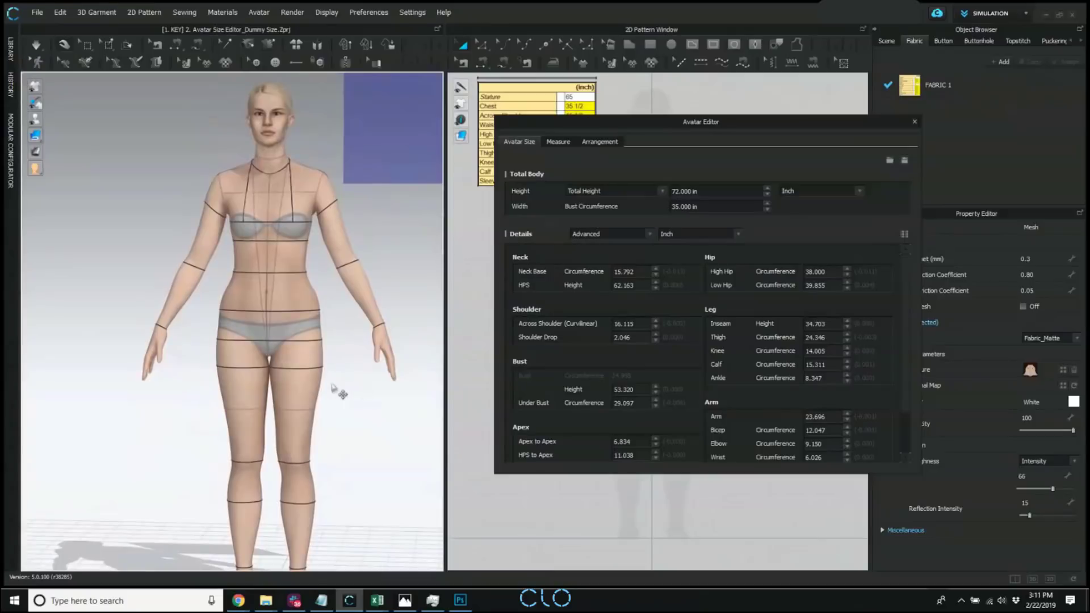
left_click(590, 143)
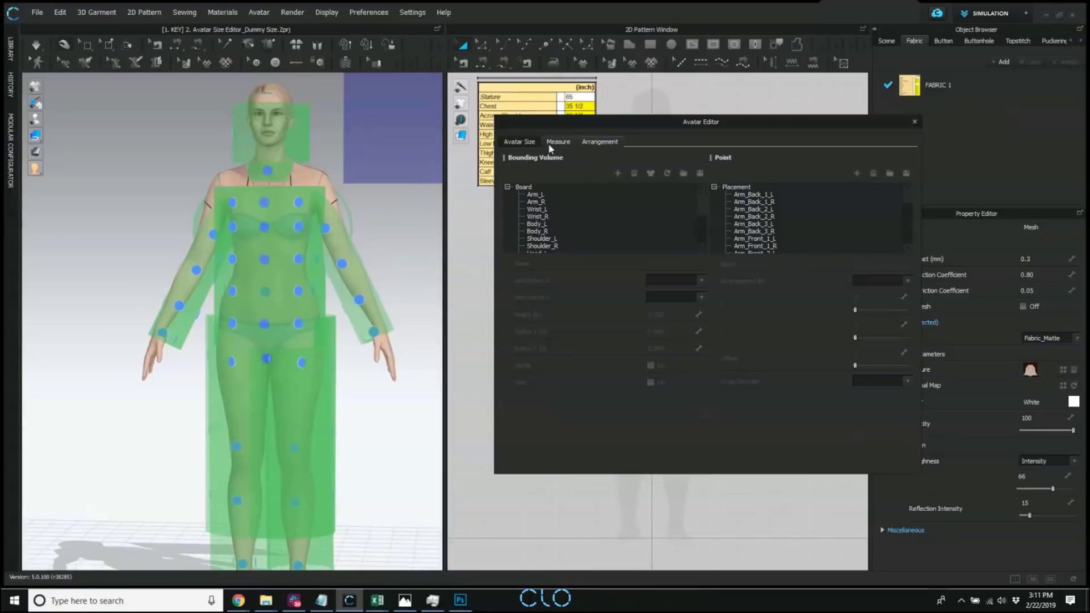
left_click(914, 122)
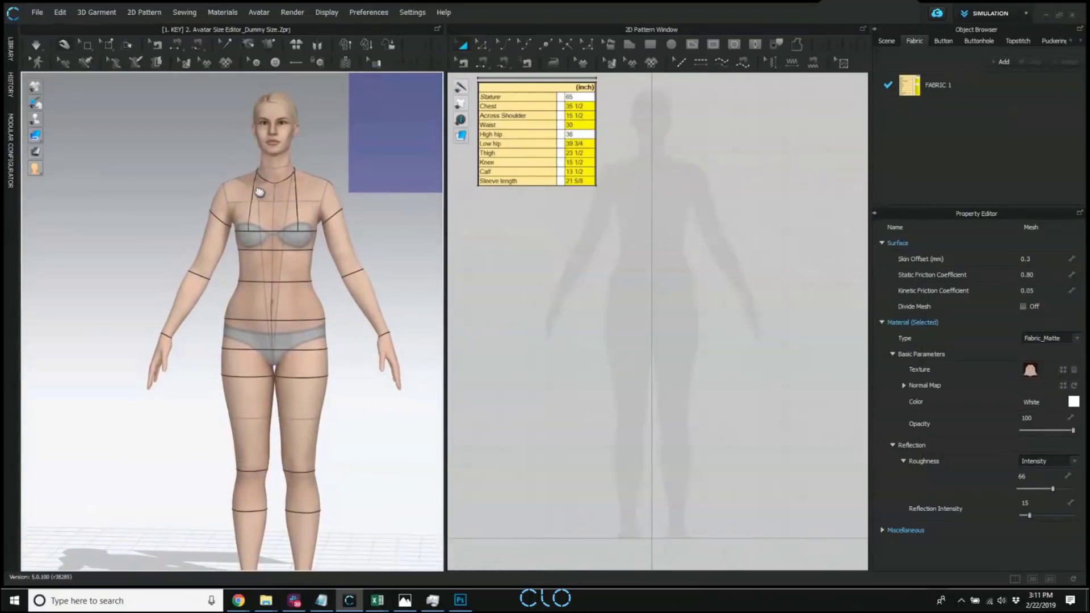
Look up the Save As option for avatar files and leave it unused, keeping the full figure in view.
middle_click_drag(259, 193, 247, 185)
left_click(38, 13)
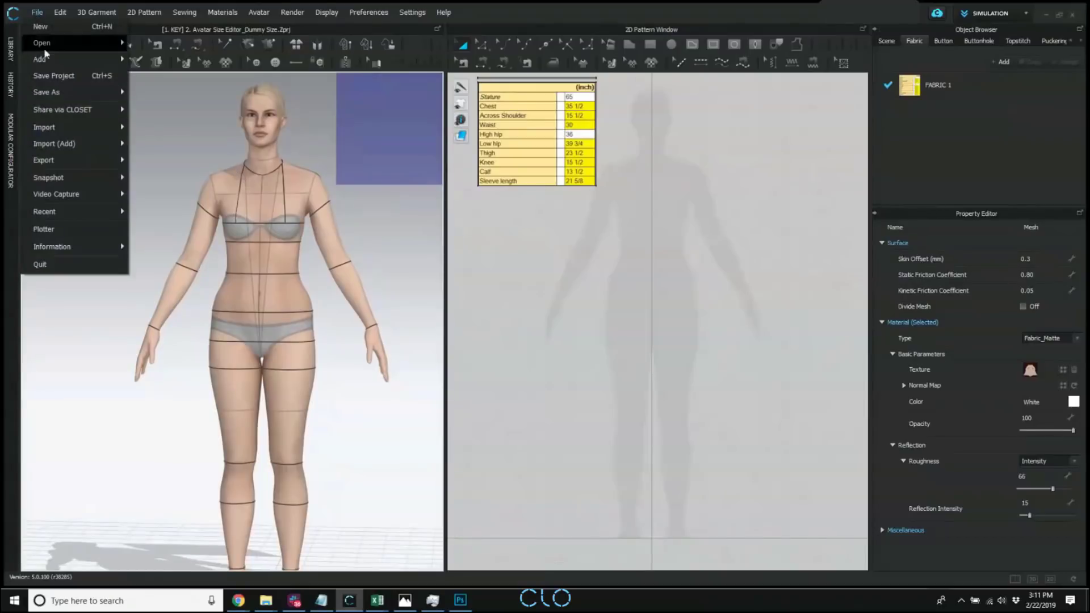
mouse_move(70, 95)
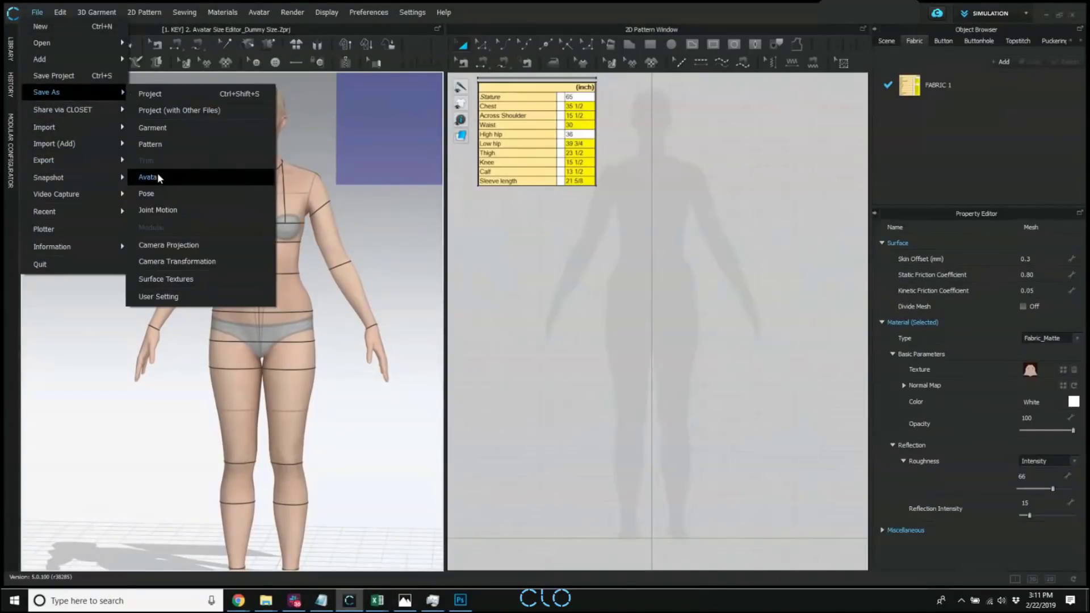
left_click(422, 258)
right_click_drag(422, 259, 309, 279)
scroll(335, 295, "up", 3)
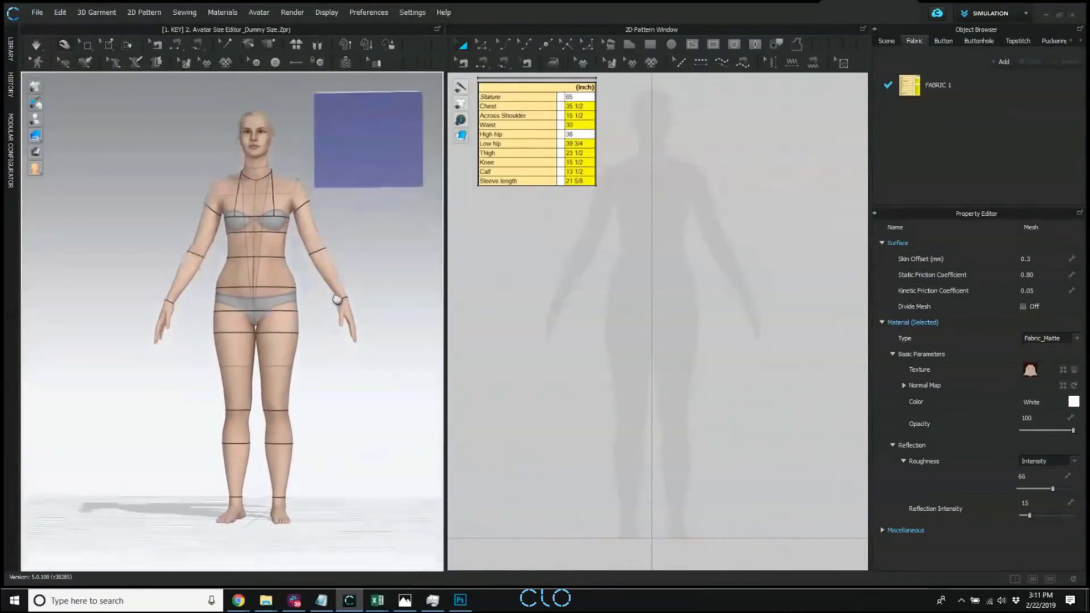
scroll(336, 295, "up", 2)
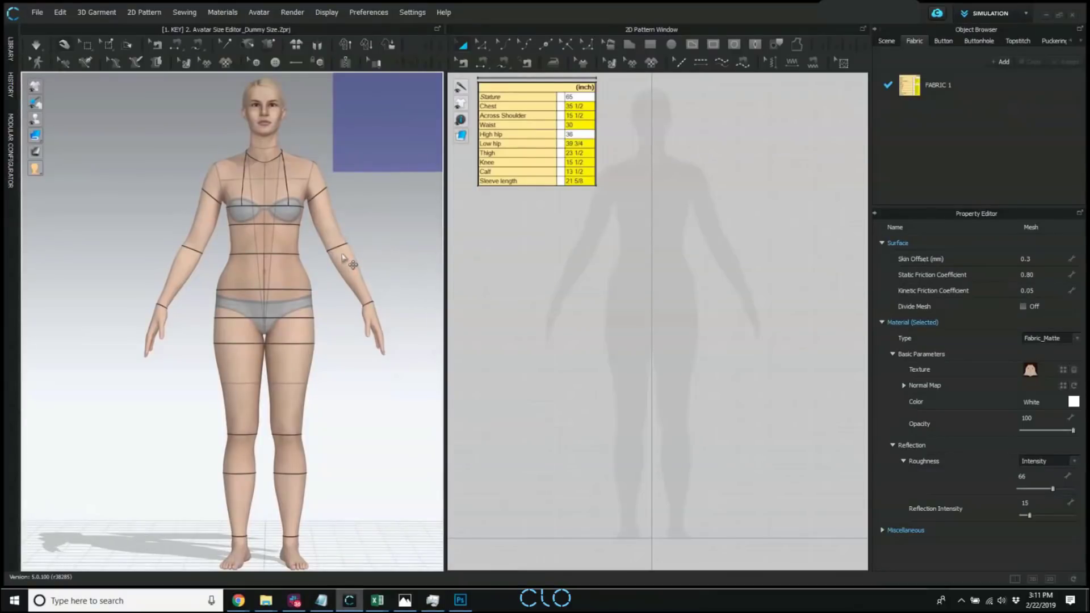
Show the Library beside the 3D window and delete the selected avatar from the scene.
left_click(290, 230)
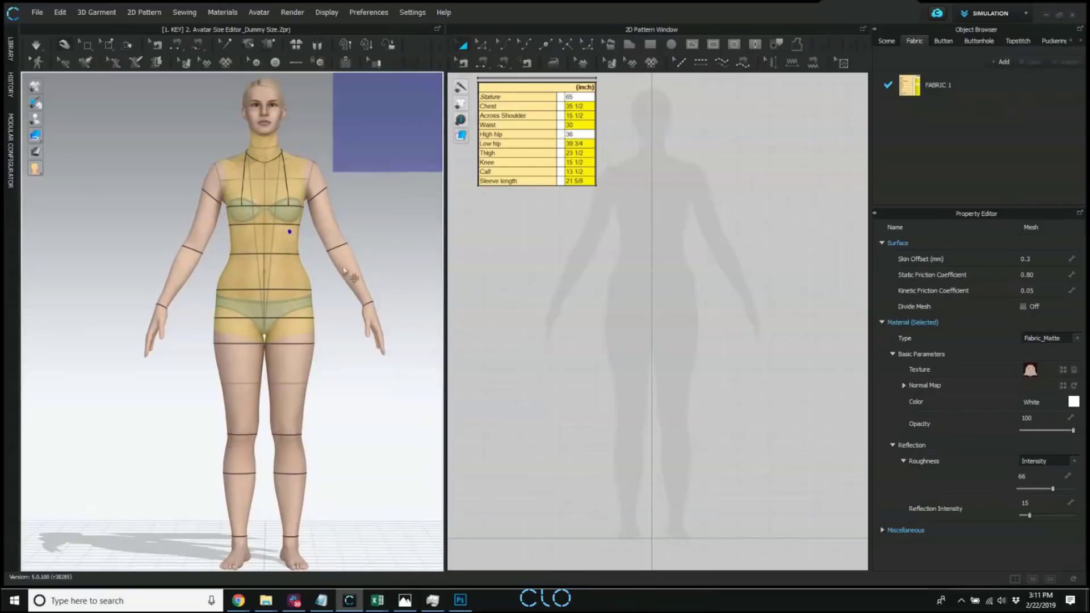
scroll(357, 273, "down", 1)
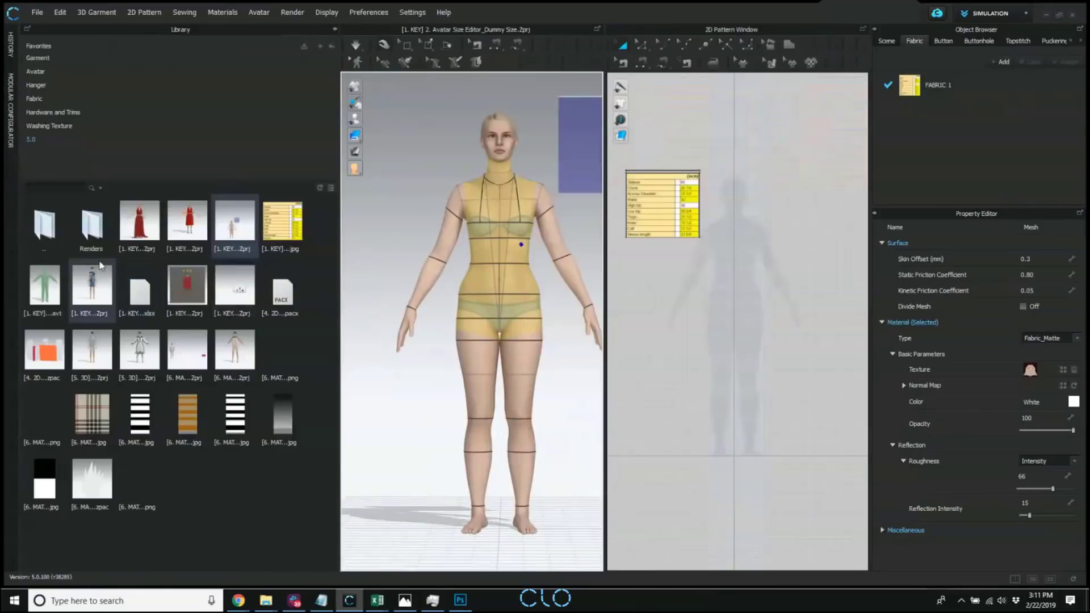
key("Delete")
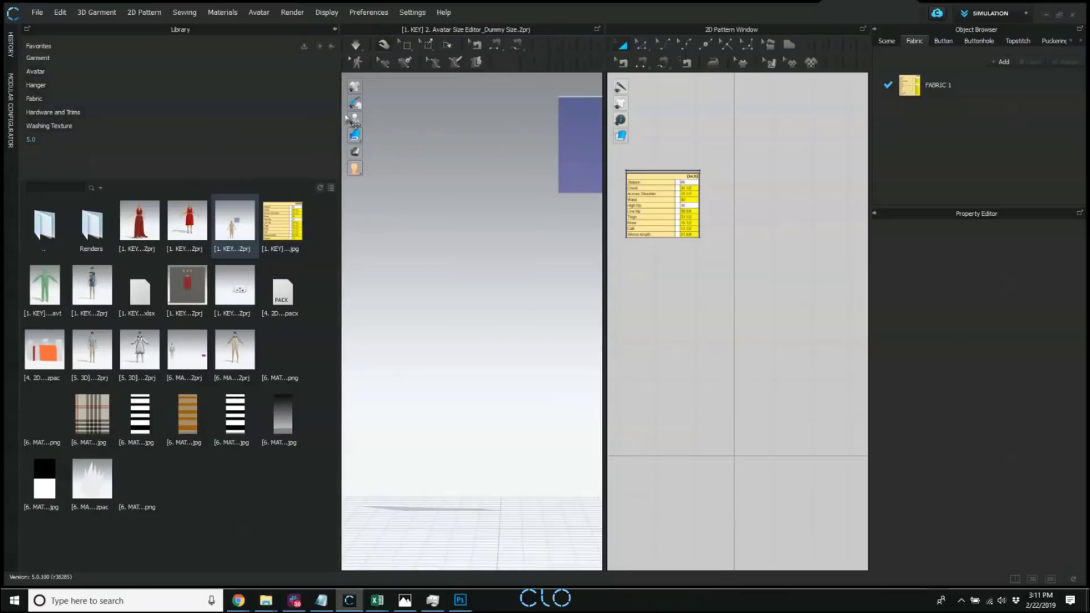
Start Convert to Avatar and load "[1. KEY] 3. Convert Custom Body Scan to CLO Avatar.avt" from the 5.0 folder as the 3D body file.
left_click(260, 12)
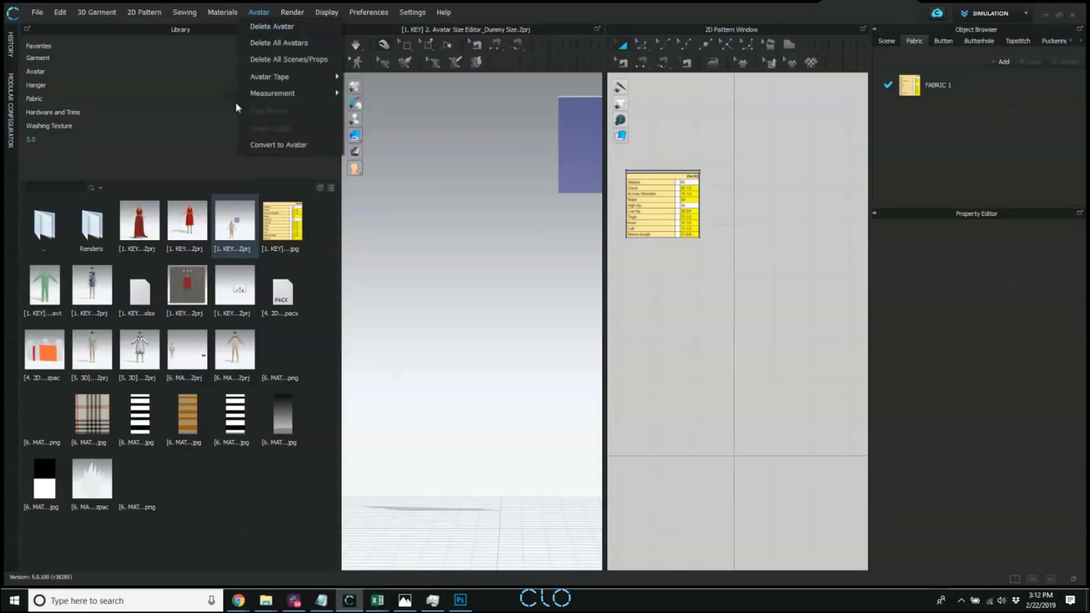
left_click(305, 144)
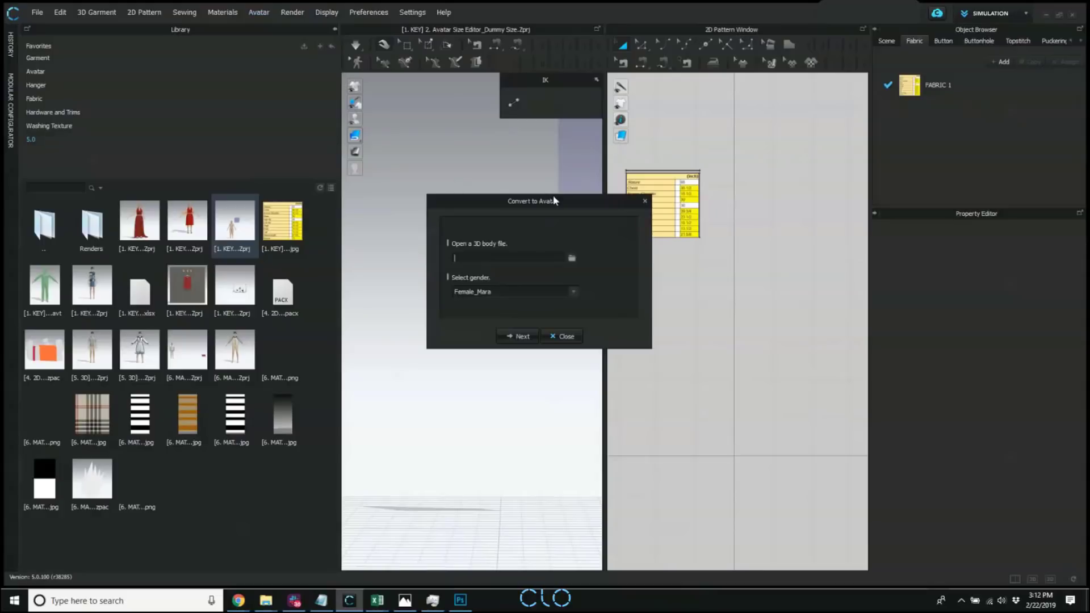
left_click_drag(554, 200, 522, 202)
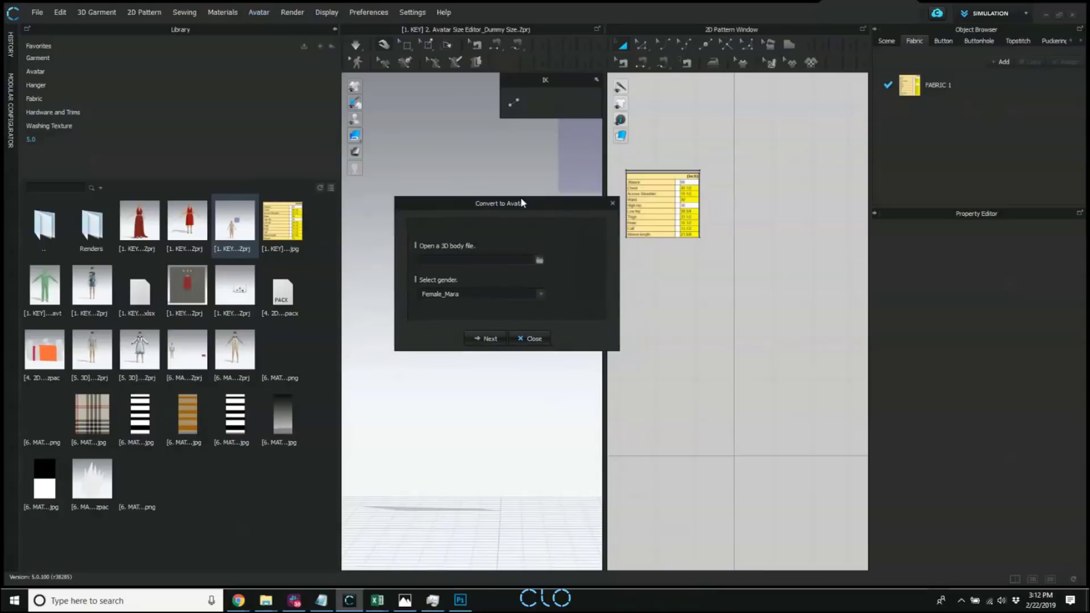
left_click(539, 261)
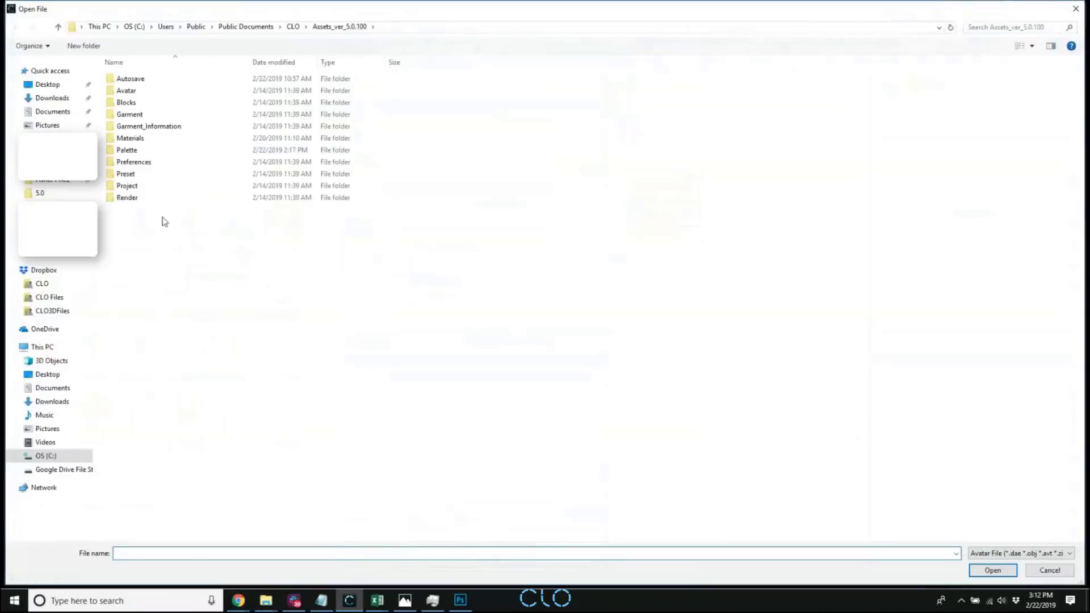
left_click(57, 193)
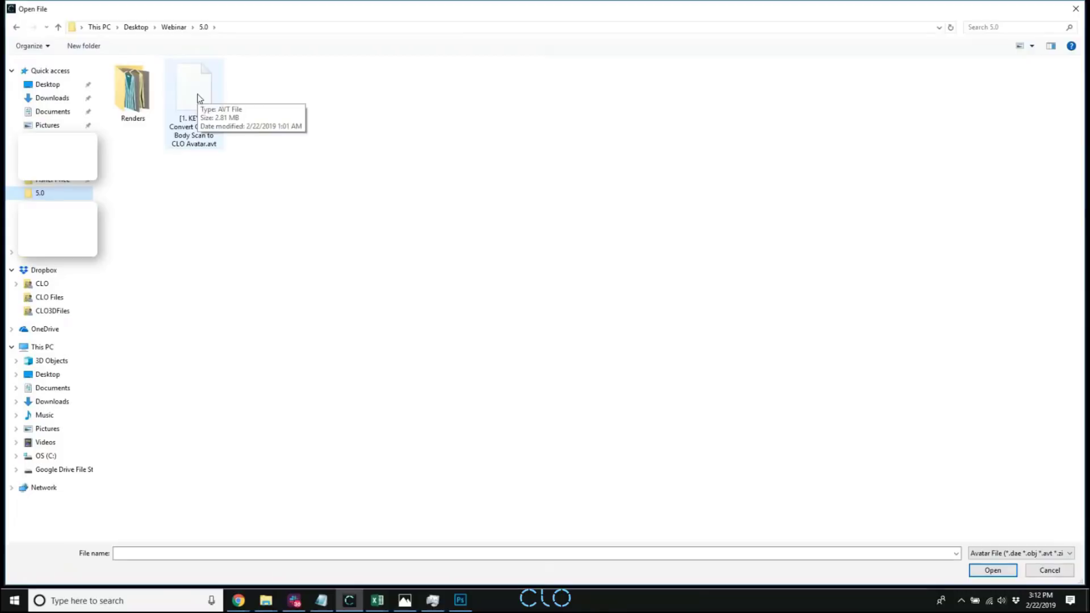
left_click(194, 86)
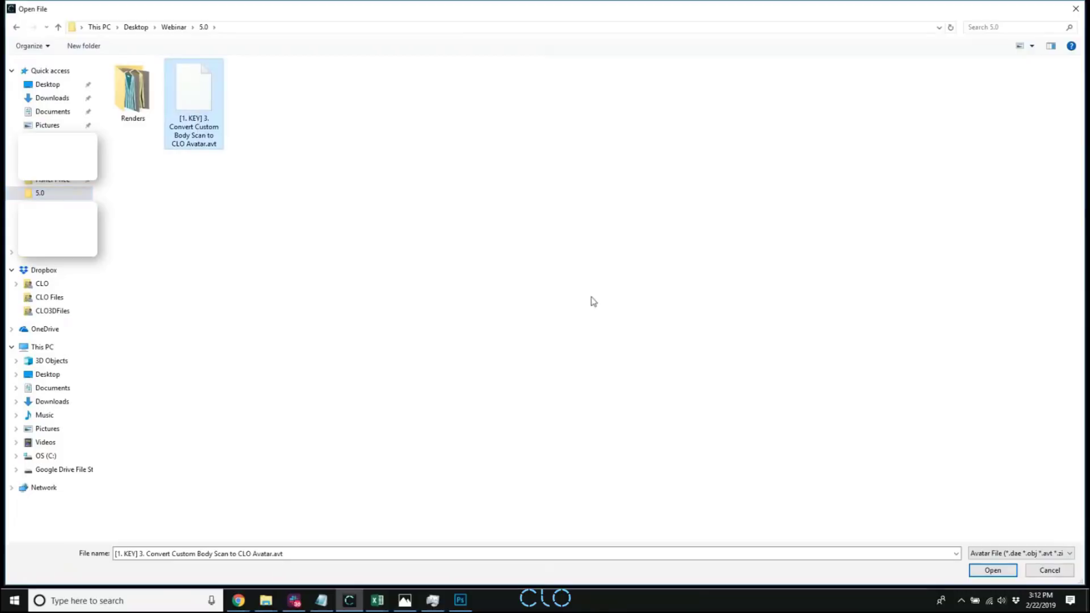
left_click(981, 569)
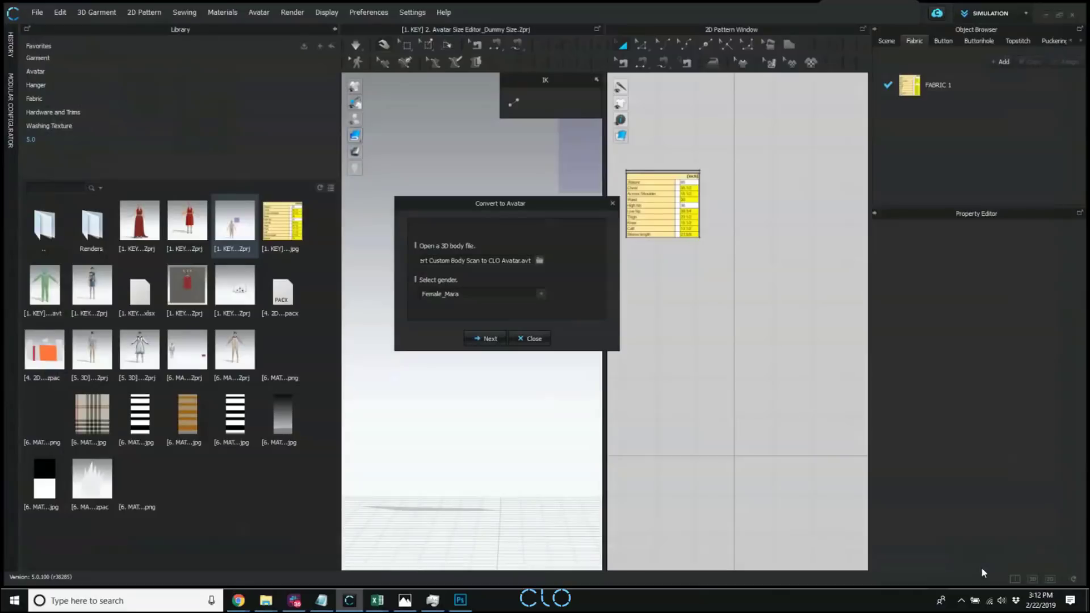
Set the conversion gender to Male_Thomas and proceed to the pose-alignment stage, moving the dialog clear of the 3D avatar.
left_click_drag(460, 206, 460, 196)
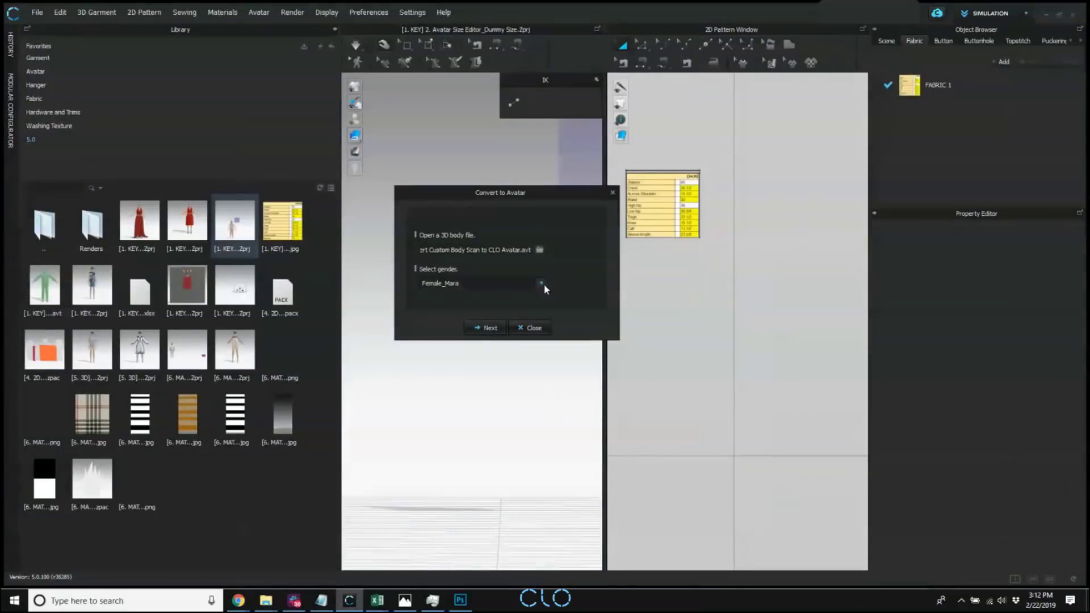
left_click(540, 284)
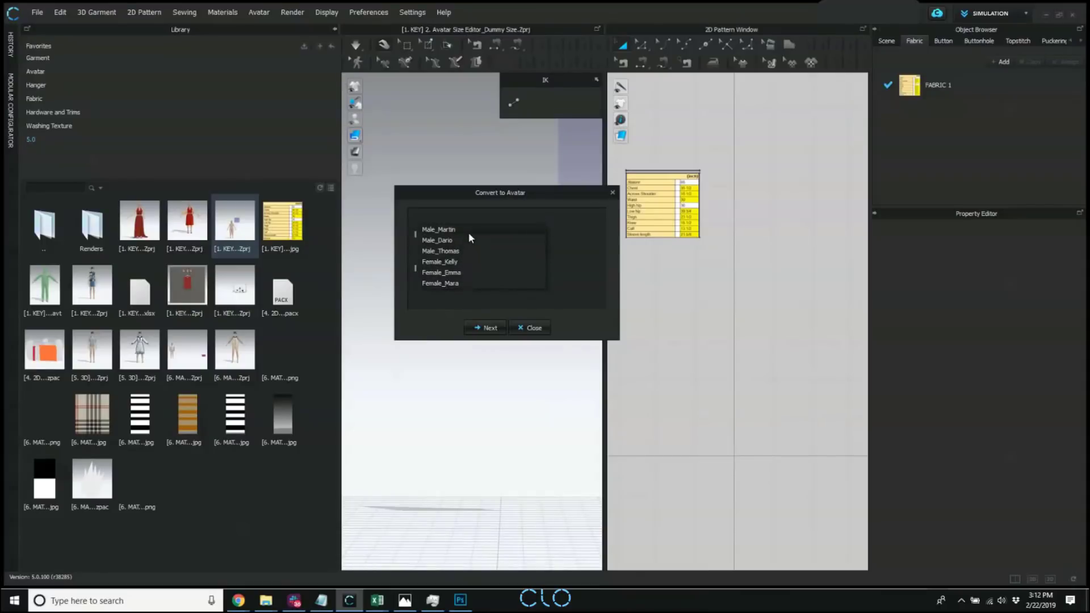
left_click(459, 252)
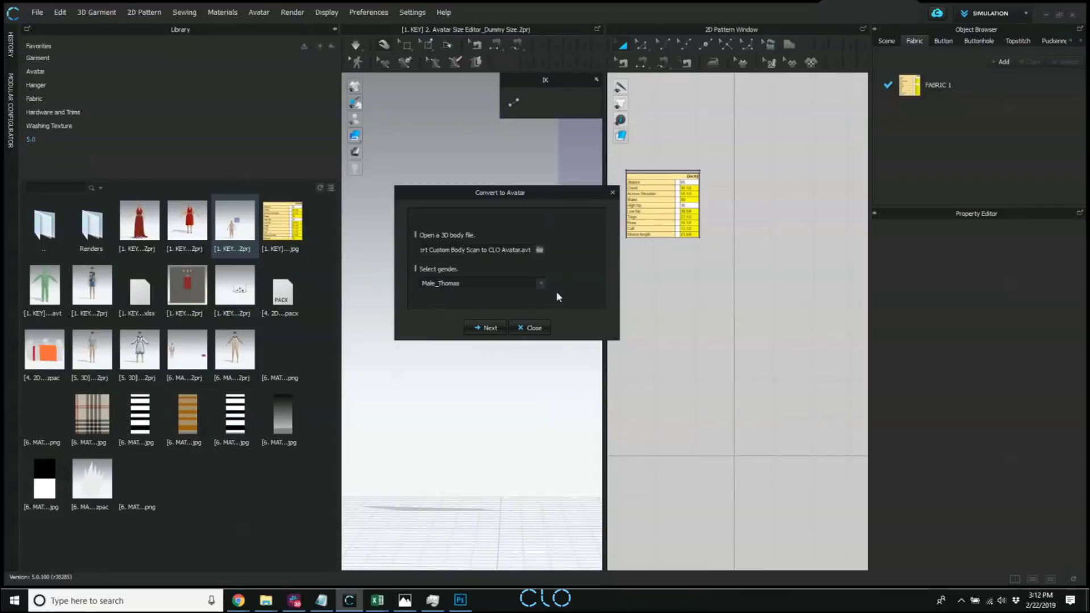
left_click(488, 328)
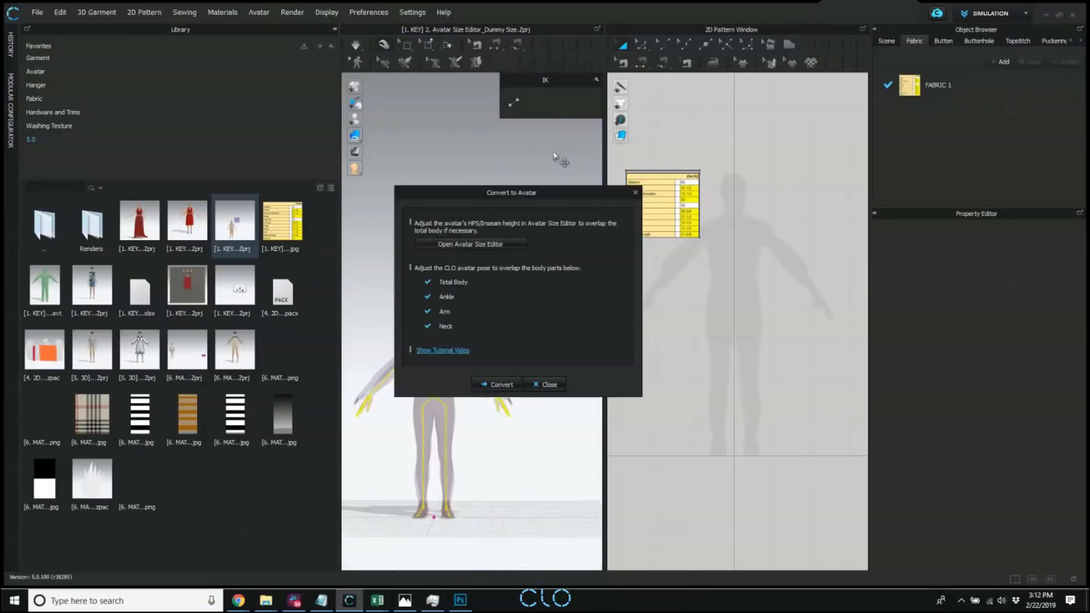
left_click_drag(517, 194, 827, 168)
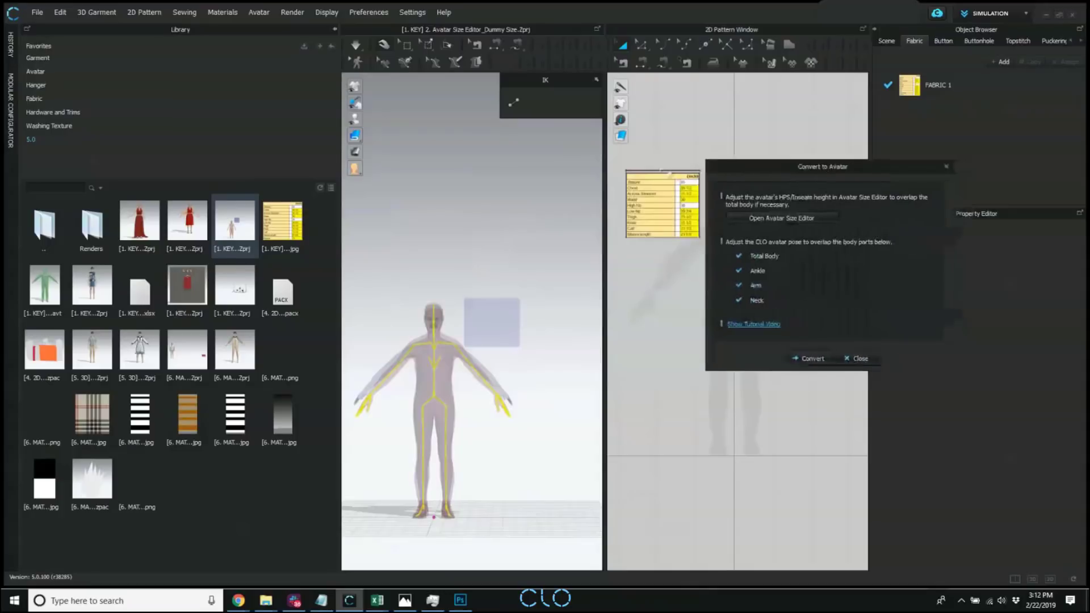
Collapse the Library and examine how the CLO avatar overlaps the body scan from the front and at an angle.
left_click(335, 31)
scroll(278, 374, "up", 5)
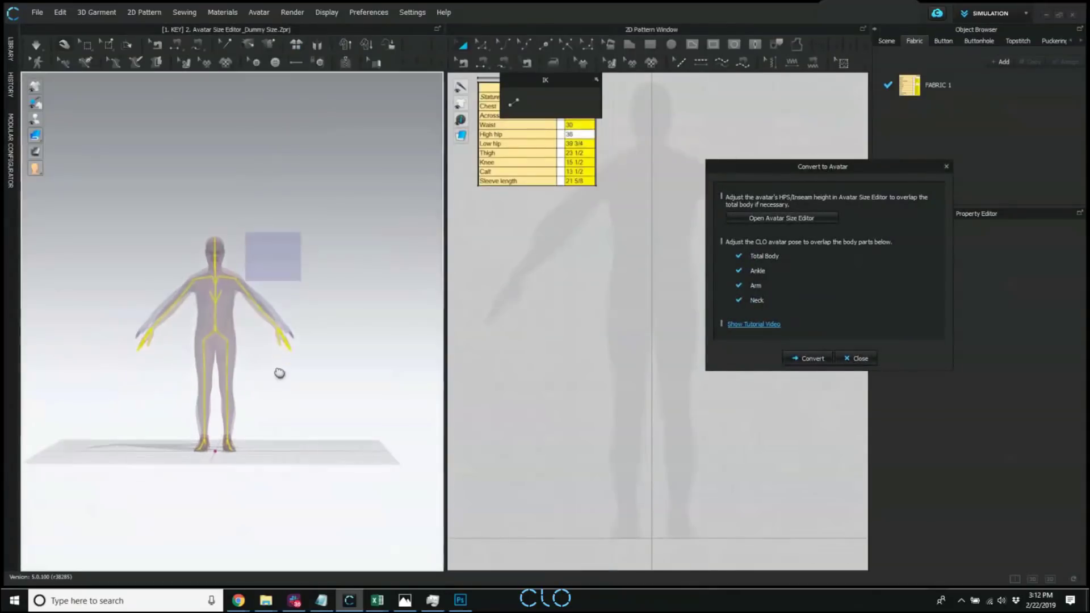
scroll(306, 371, "up", 3)
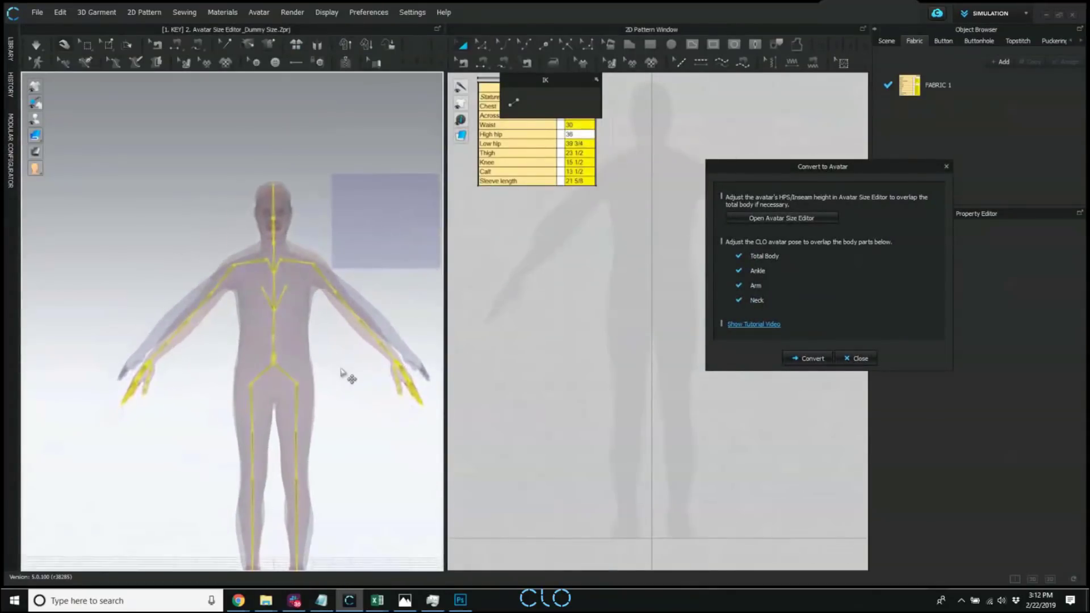
scroll(335, 352, "up", 2)
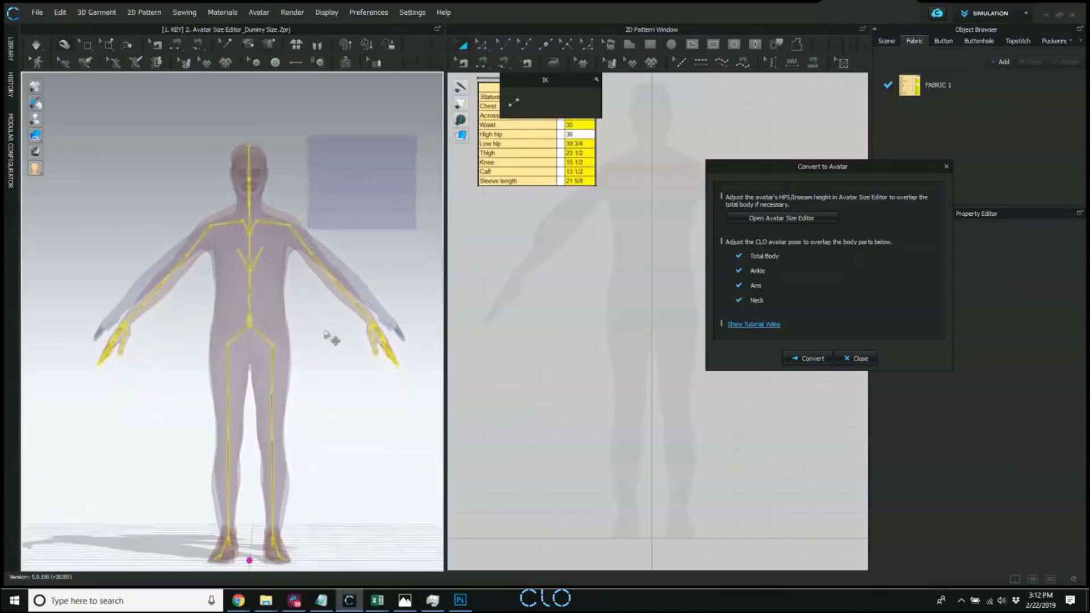
scroll(317, 339, "up", 2)
mouse_move(314, 337)
right_mouse_down()
mouse_move(280, 355)
mouse_move(379, 360)
mouse_move(314, 354)
right_mouse_up()
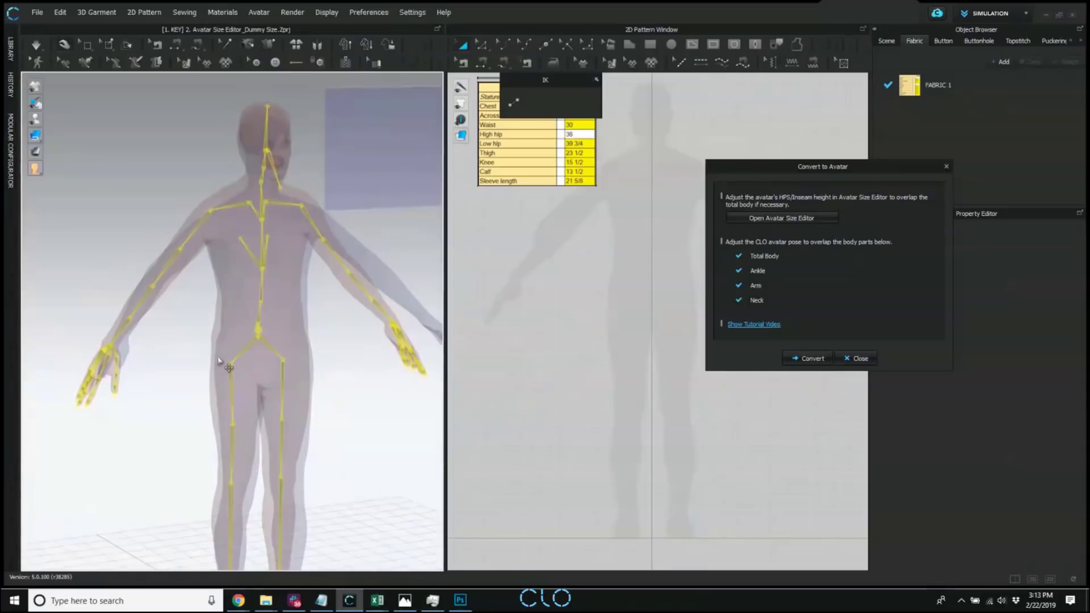
right_click_drag(221, 367, 242, 365)
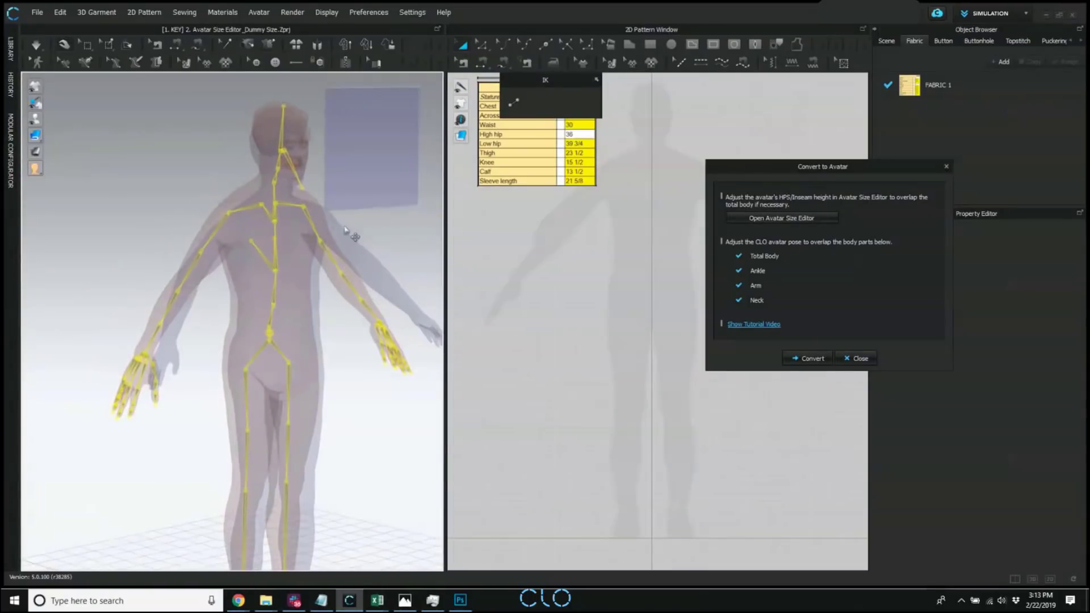
right_click_drag(363, 312, 257, 320)
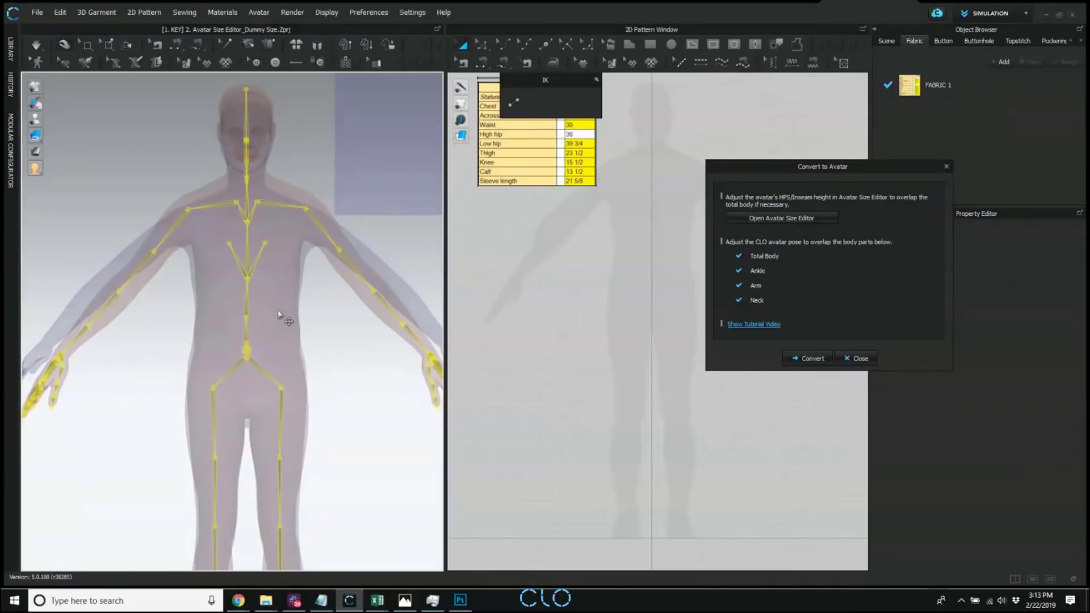
scroll(315, 314, "down", 2)
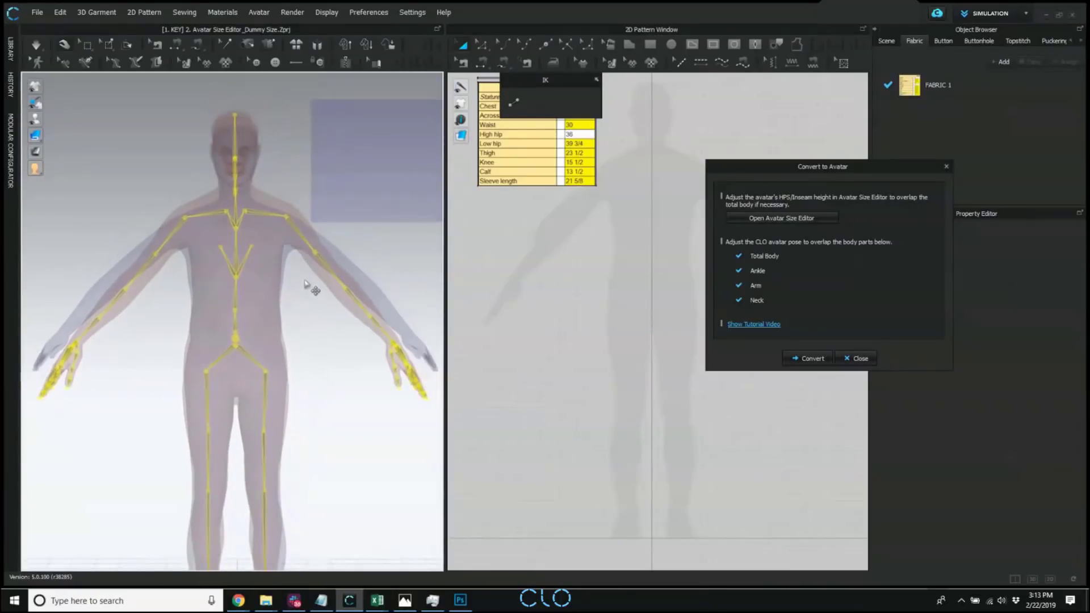
Turn on the IK joint controls for the avatar and move the IK toolbar over the 3D window.
left_click(512, 105)
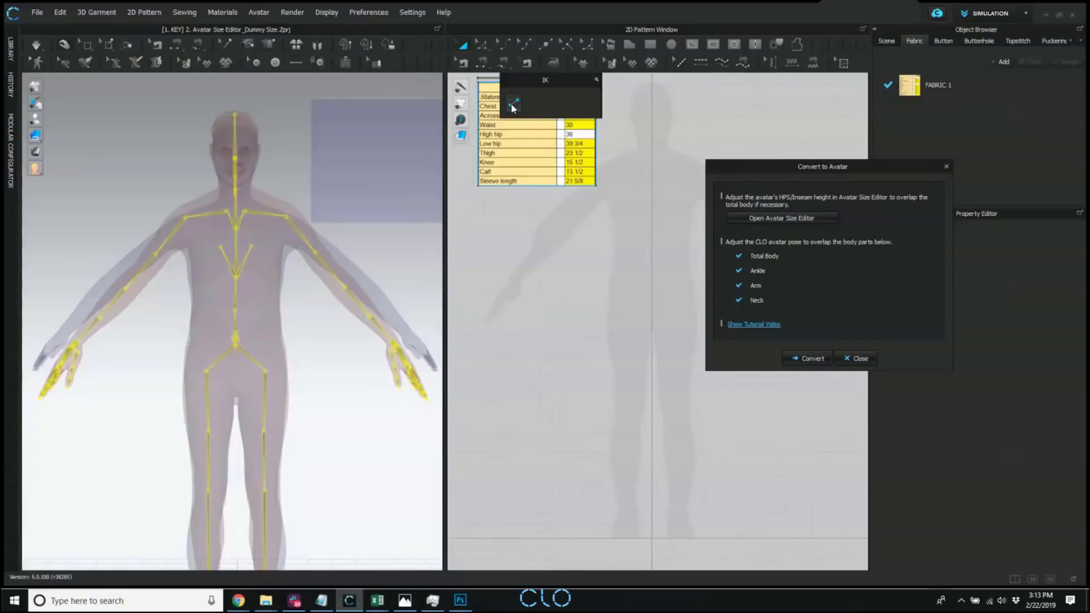
left_click(512, 105)
left_click(513, 106)
left_click_drag(529, 79, 410, 96)
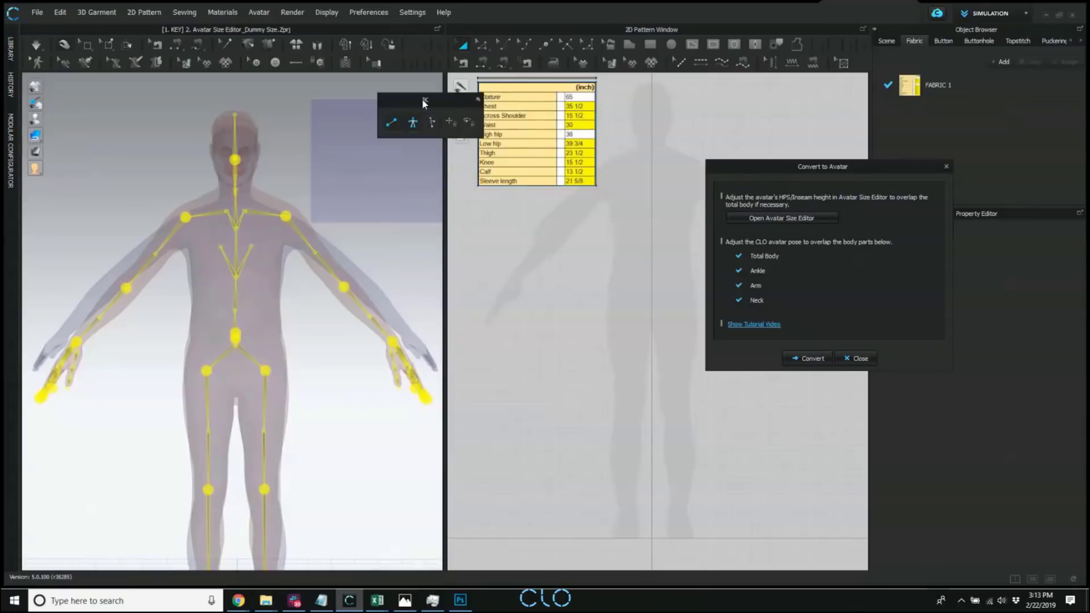
Rotate the avatar's right arm forward at the shoulder joint in side view to bring it toward the scan's arm.
right_click_drag(355, 246, 288, 280)
right_click_drag(253, 184, 209, 182)
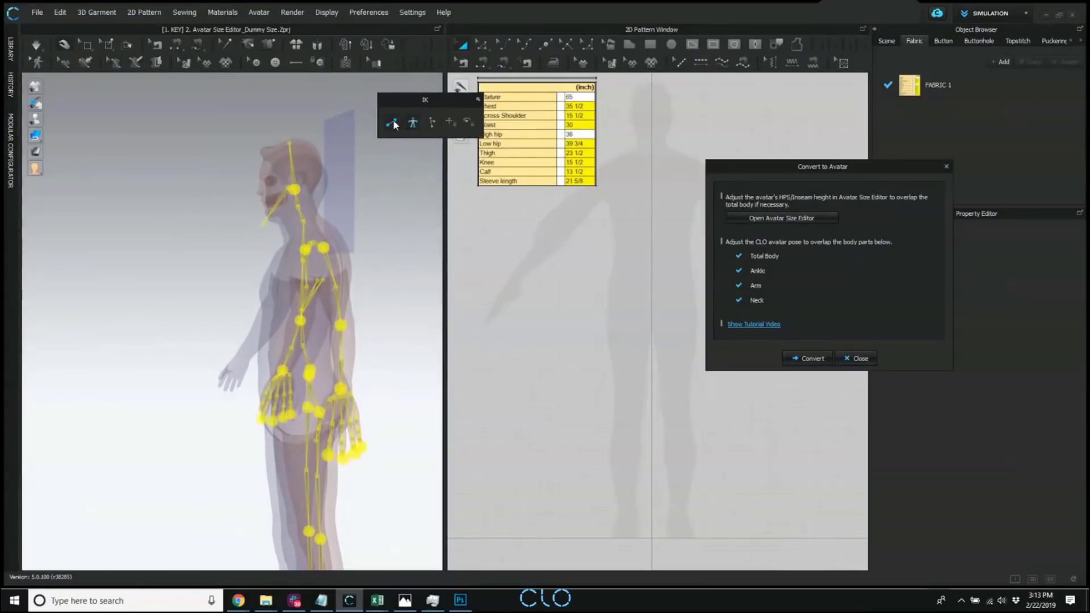
right_click_drag(400, 318, 287, 334)
scroll(289, 338, "down", 3)
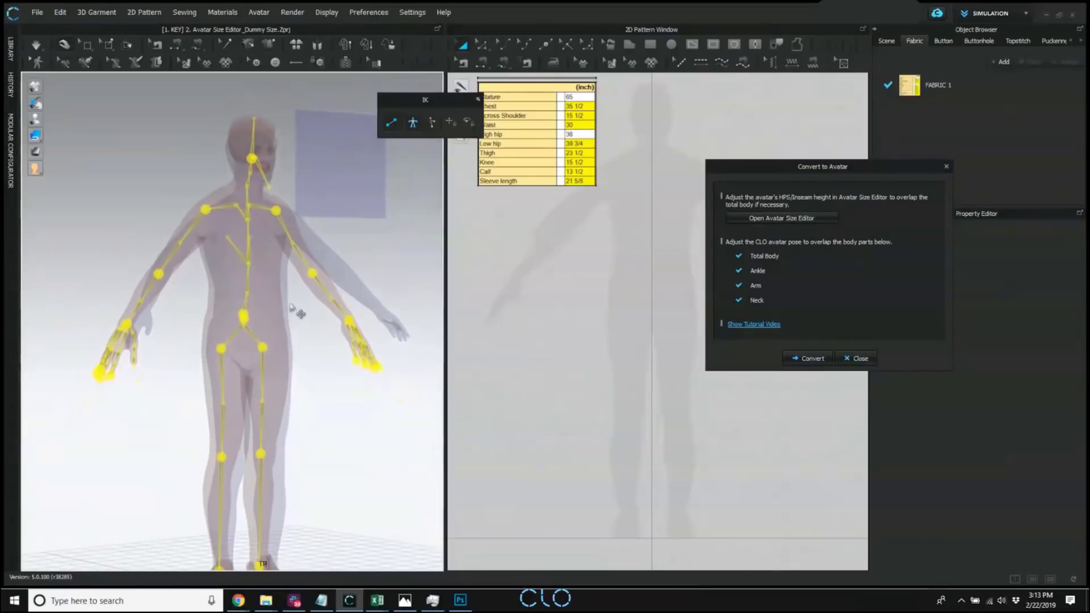
left_click(205, 209)
right_click_drag(205, 211, 269, 262)
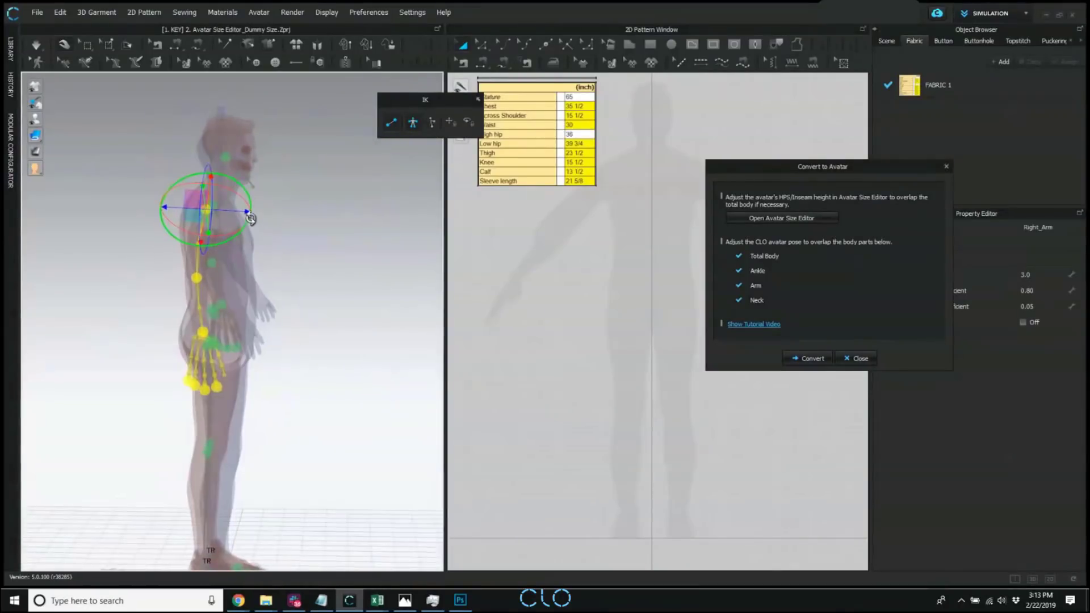
left_click_drag(251, 216, 252, 205)
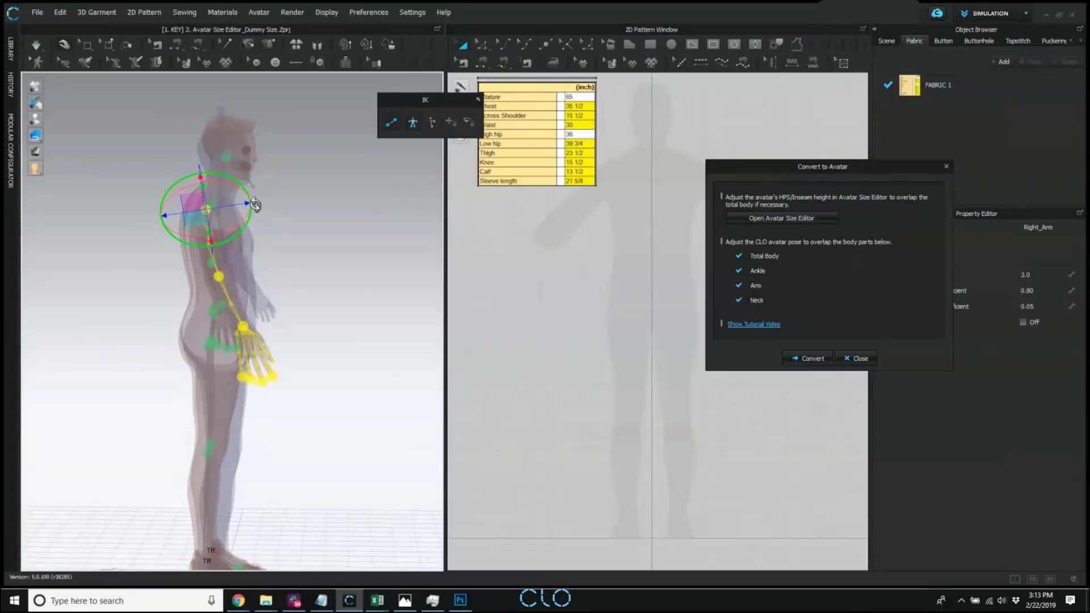
left_click(357, 330)
Select the left shoulder joint, bring up the Avatar Size Editor and hide the green bounding volumes around the avatar.
right_click_drag(356, 330, 248, 271)
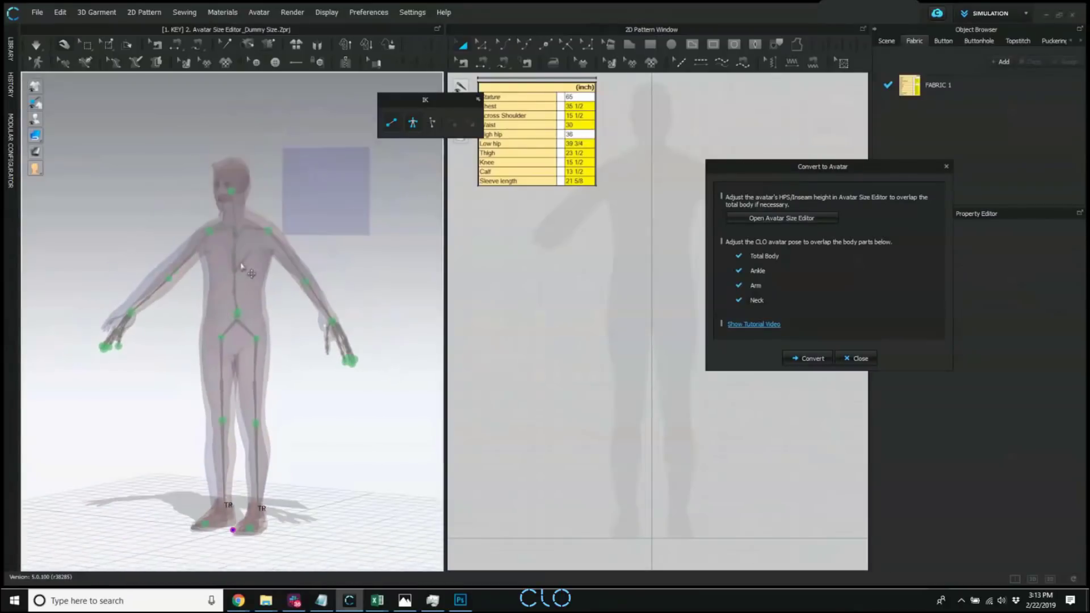
left_click(276, 227)
left_click(802, 219)
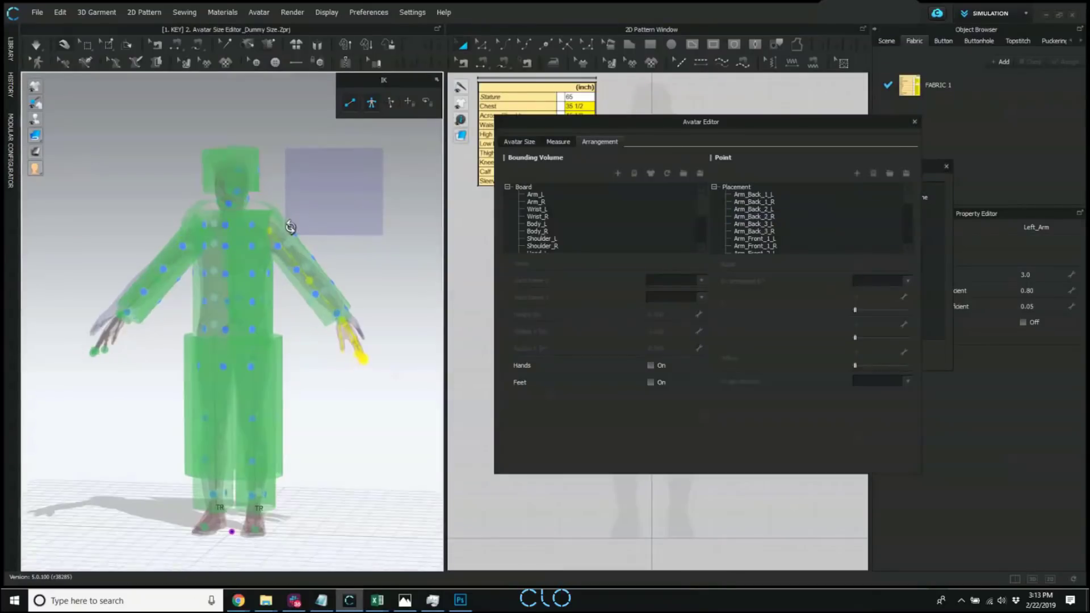
mouse_move(40, 121)
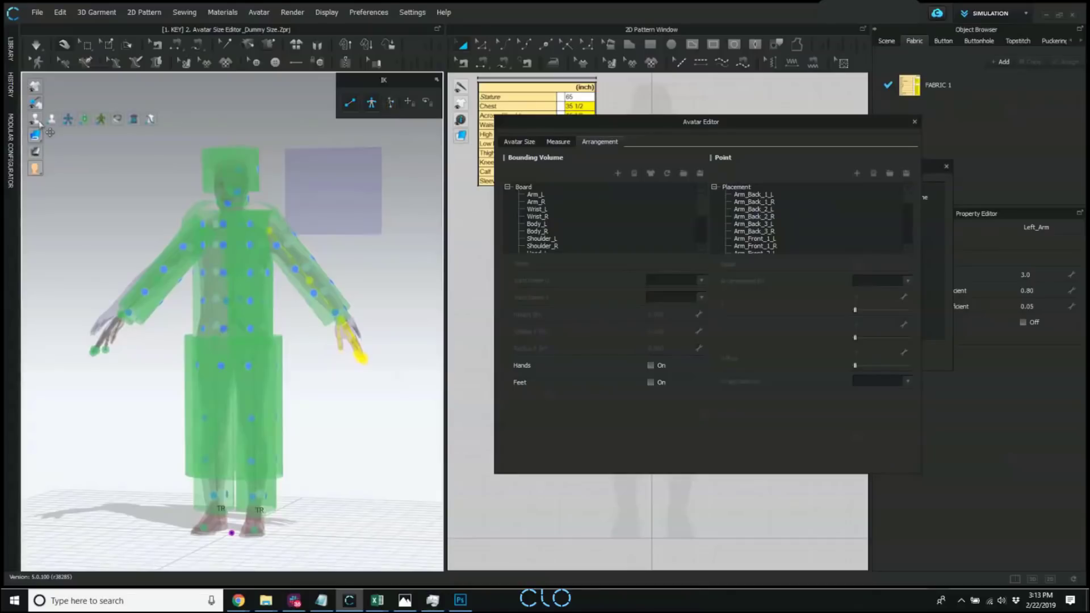
left_click(80, 122)
scroll(267, 198, "up", 3)
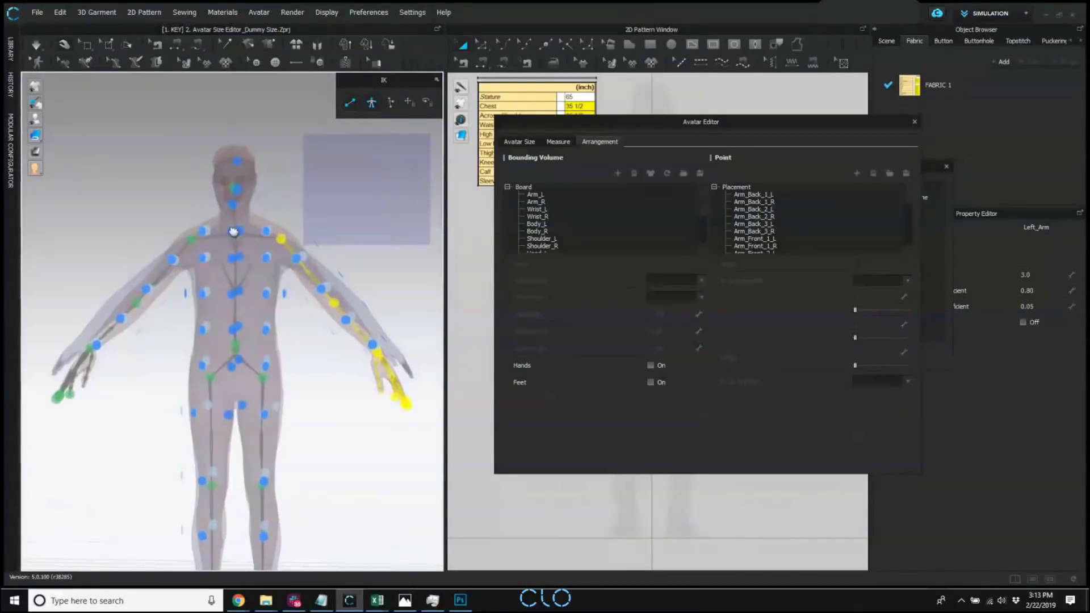
scroll(218, 217, "up", 4)
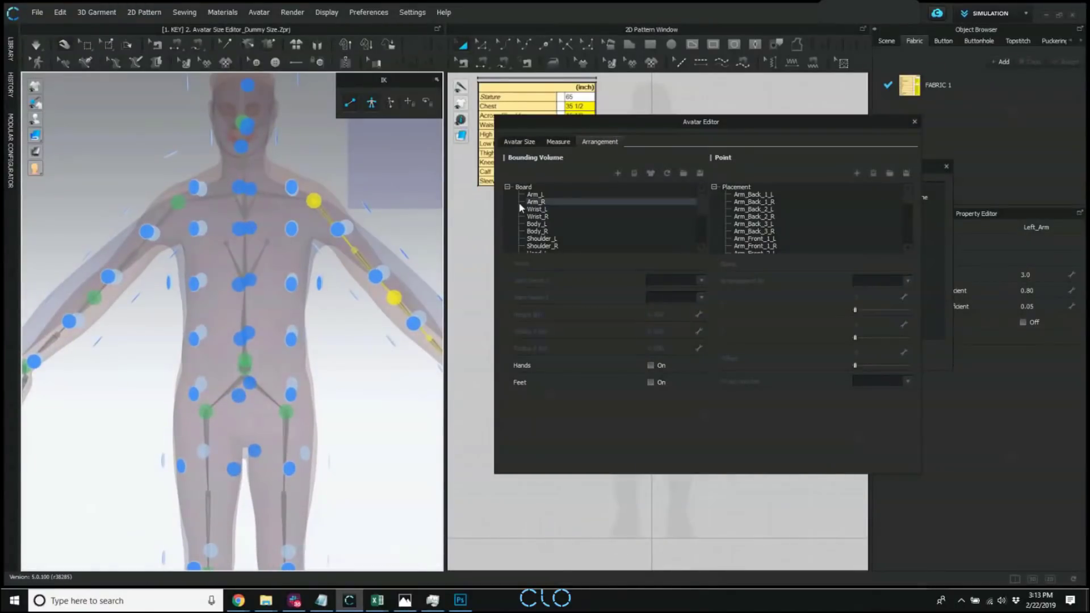
In the Avatar Size settings, lower the HPS Height to 60.235 in to fit the avatar to the scan.
left_click(536, 143)
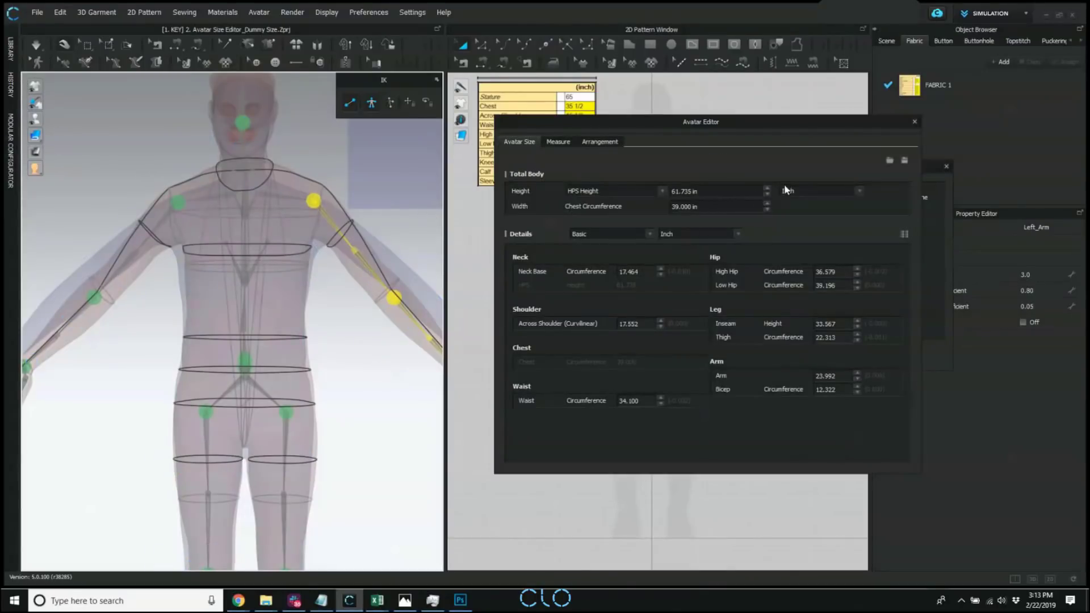
left_click(766, 188)
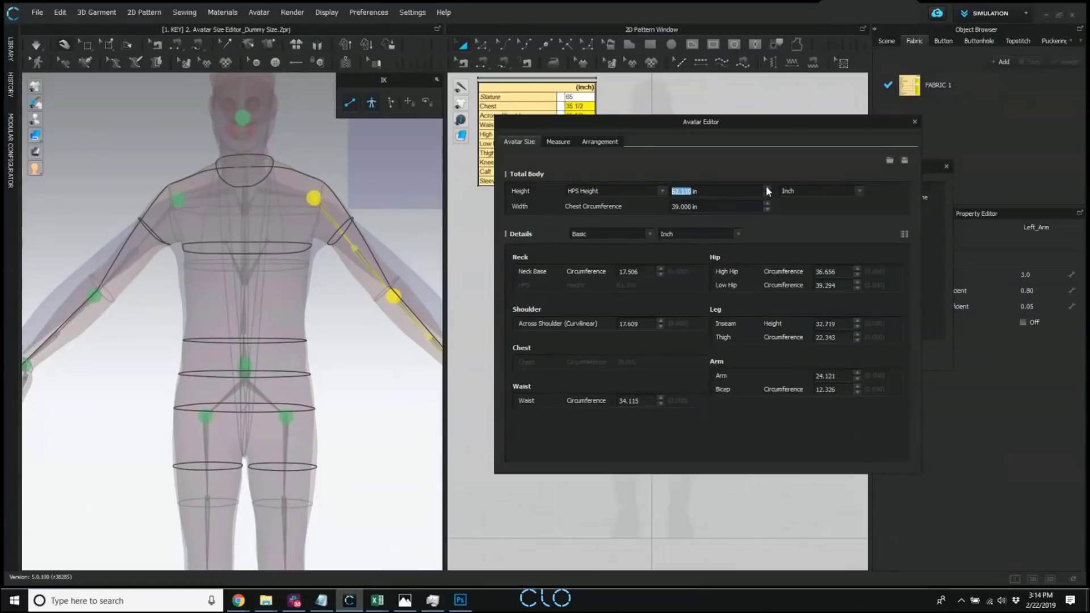
left_click(766, 195)
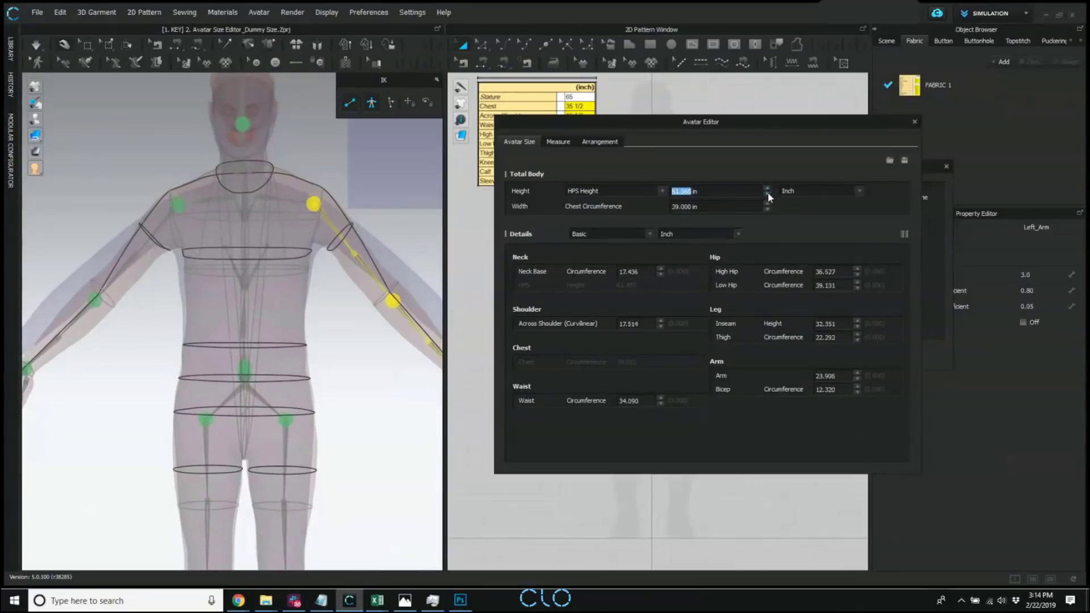
left_click(767, 195)
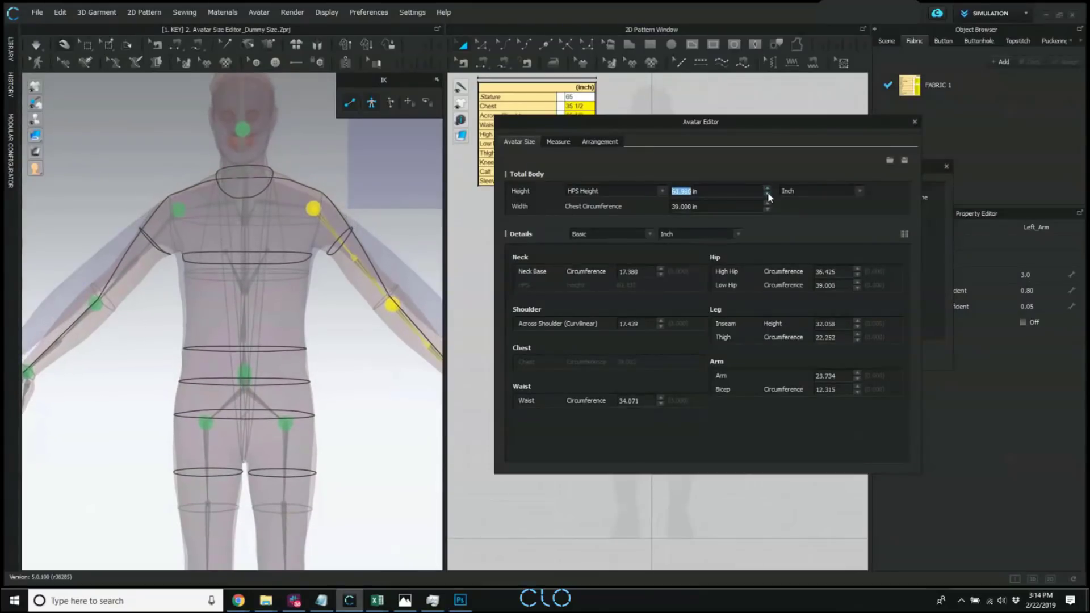
left_click(767, 195)
left_click(767, 195)
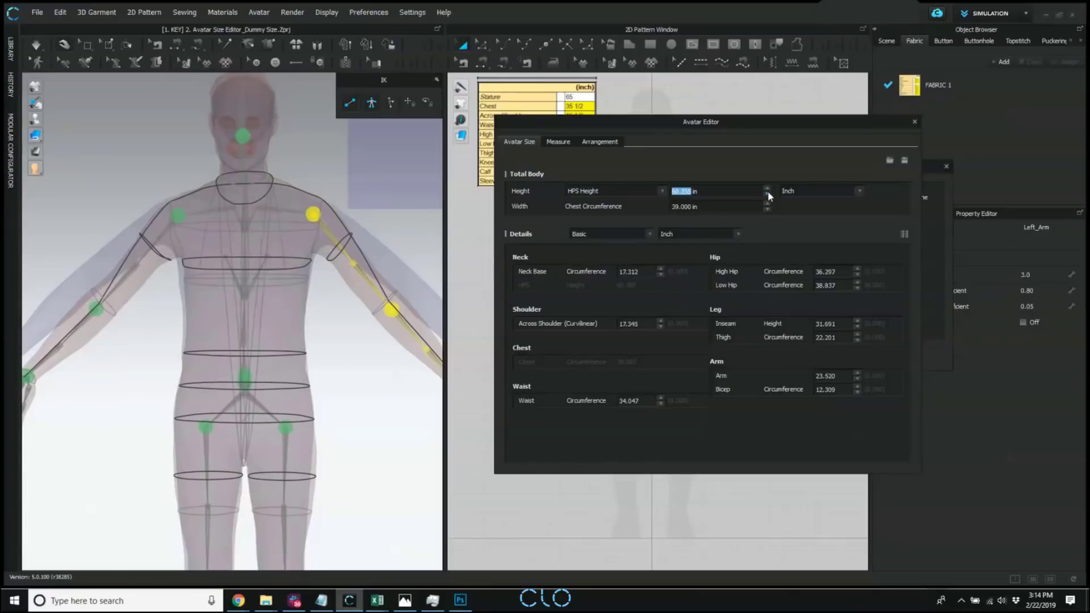
Raise the avatar's right arm outward at the shoulder joint to line it up with the scan's arm from the front.
middle_click_drag(230, 348, 228, 319)
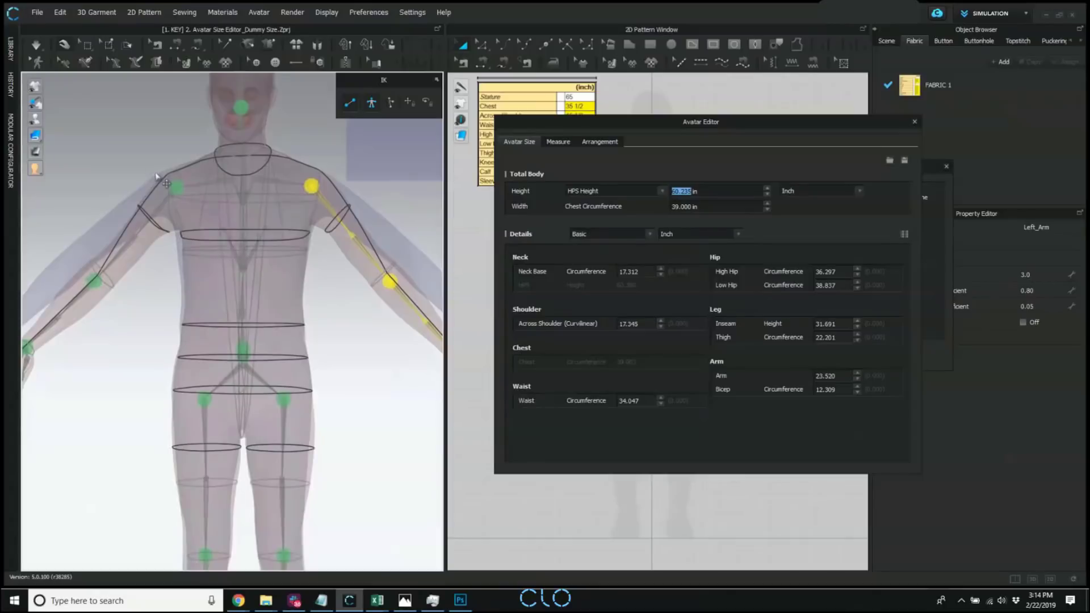
left_click(177, 186)
middle_click_drag(177, 186, 204, 194)
scroll(250, 187, "down", 1)
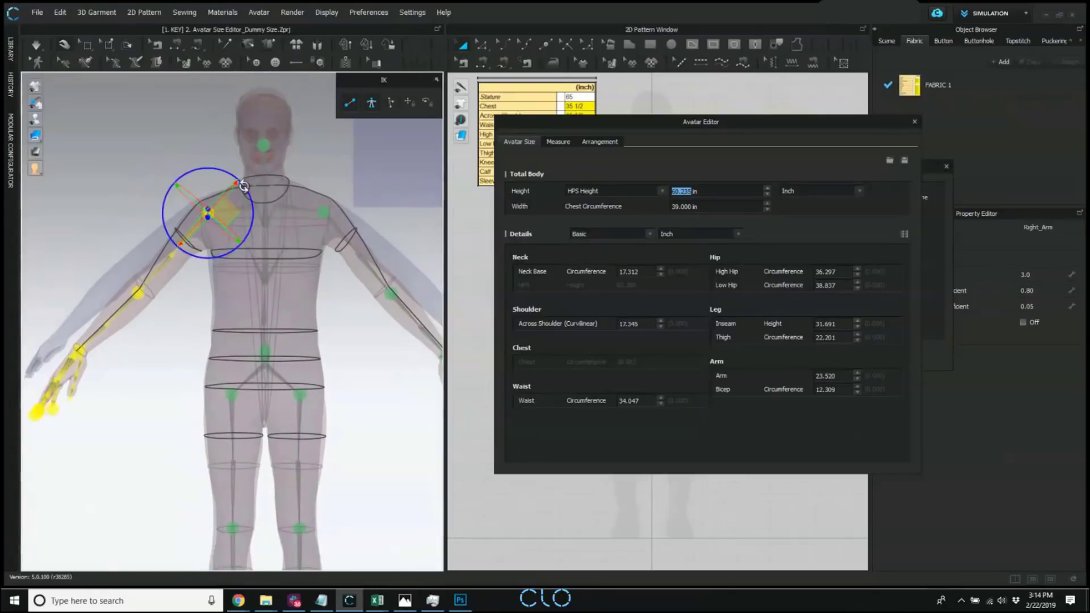
left_click_drag(243, 186, 246, 190)
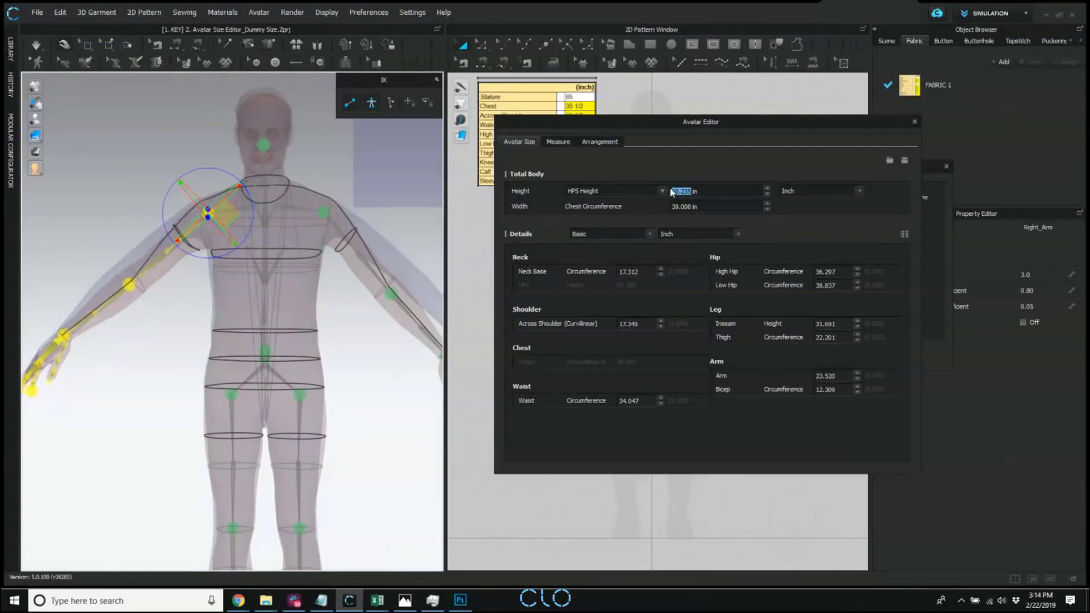
Set the HPS Height to 60.610 in and the Across Shoulder (Curvilinear) measurement to 17.757 in.
left_click(766, 188)
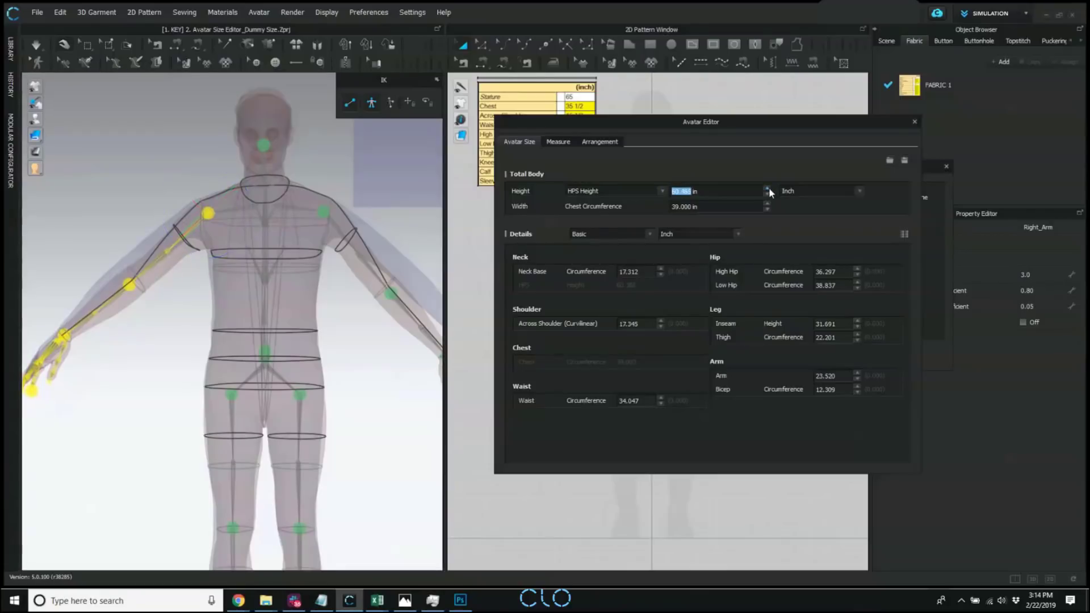
left_click(767, 188)
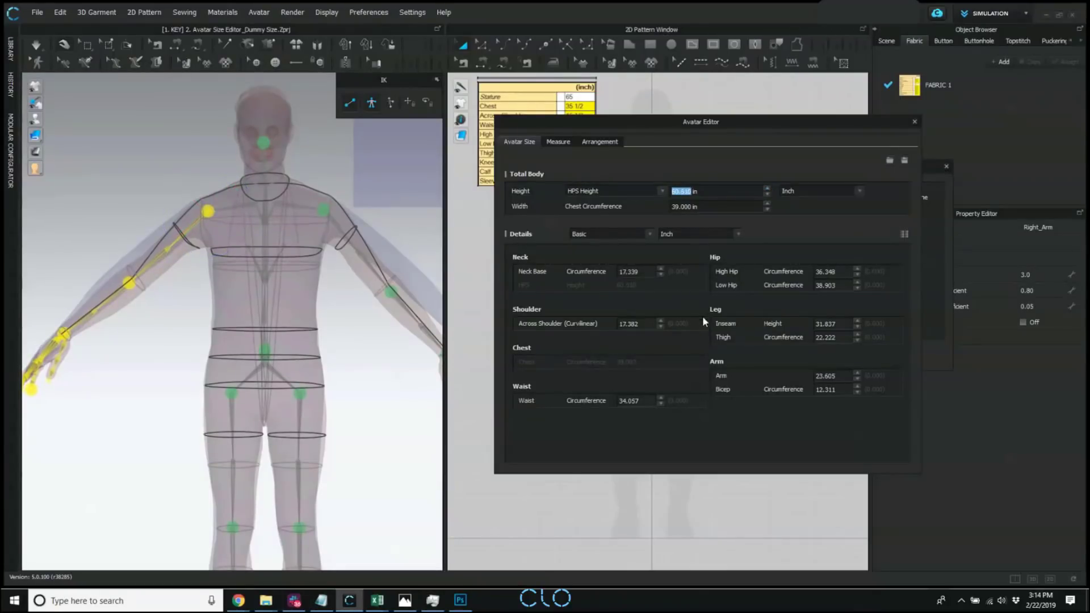
left_click(658, 321)
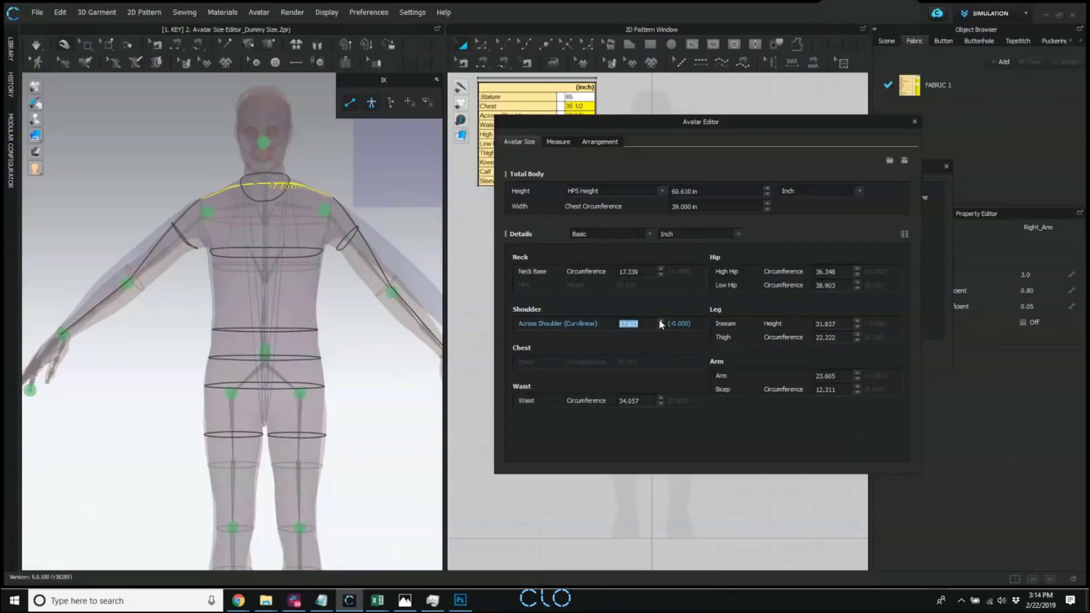
Raise the avatar's left arm outward at the shoulder joint to line it up with the scan's arm from the front.
left_click(207, 212)
left_click(324, 211)
scroll(355, 278, "down", 3)
middle_click_drag(357, 280, 321, 283)
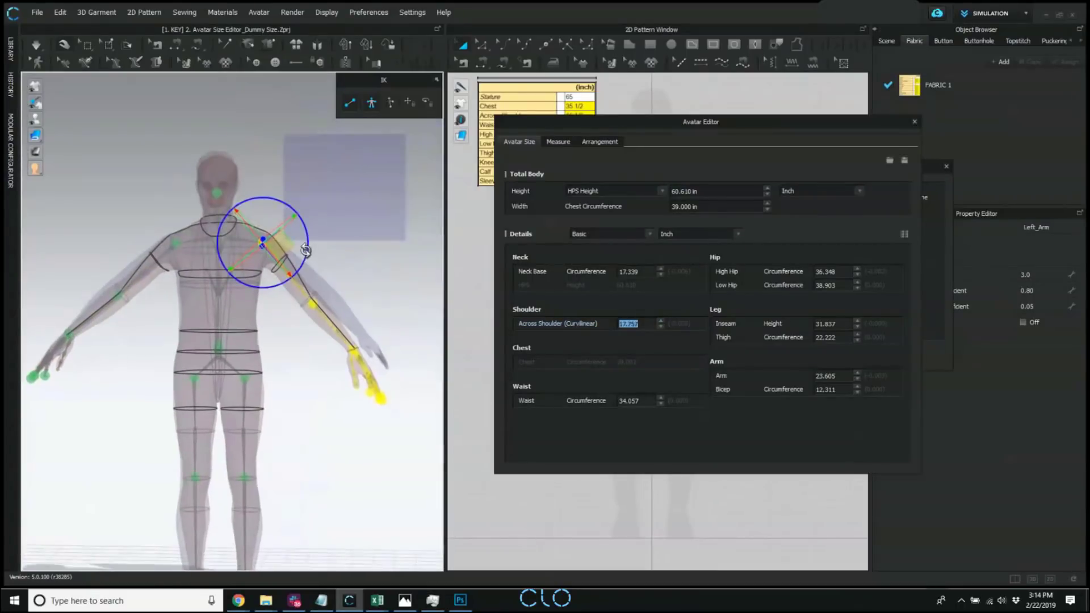
left_click_drag(307, 252, 307, 243)
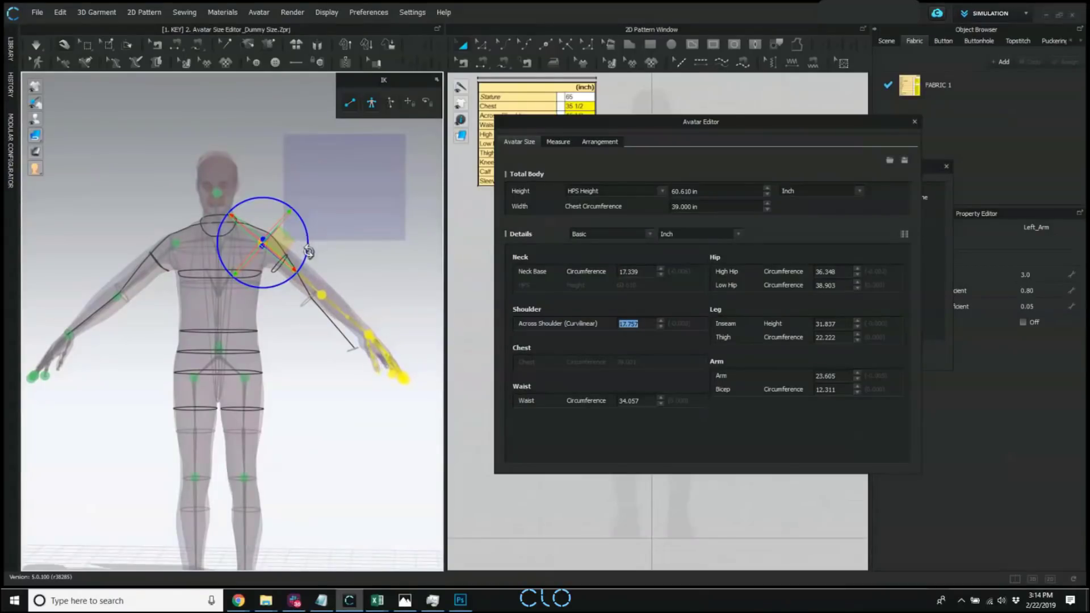
Rotate the avatar's left forearm at the elbow in side view to line it up with the scan's arm.
left_click(379, 326)
right_click_drag(379, 326, 326, 294)
left_click(292, 317)
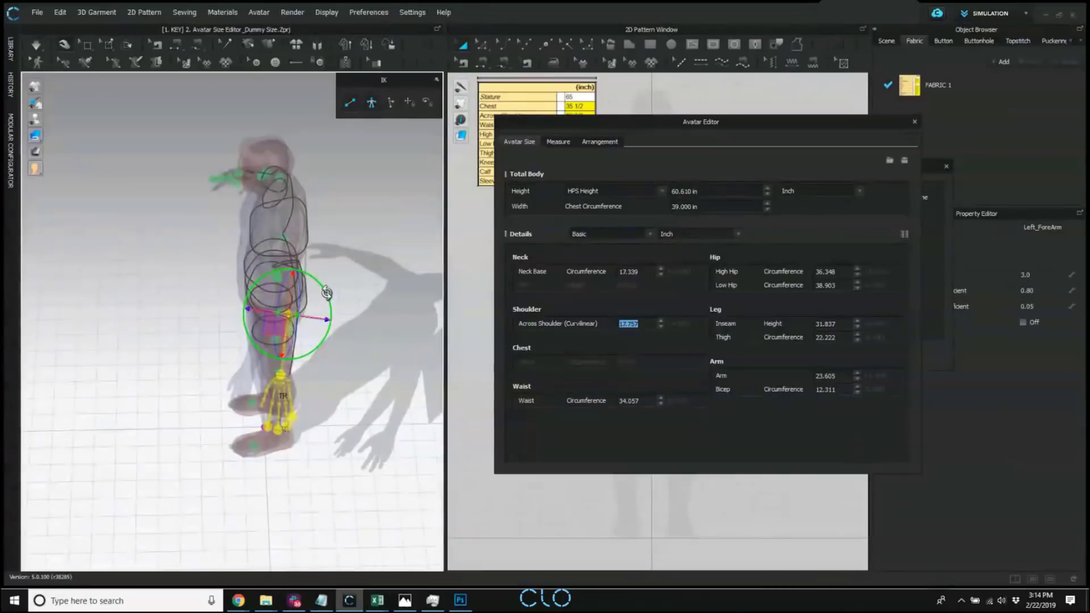
left_click(334, 304)
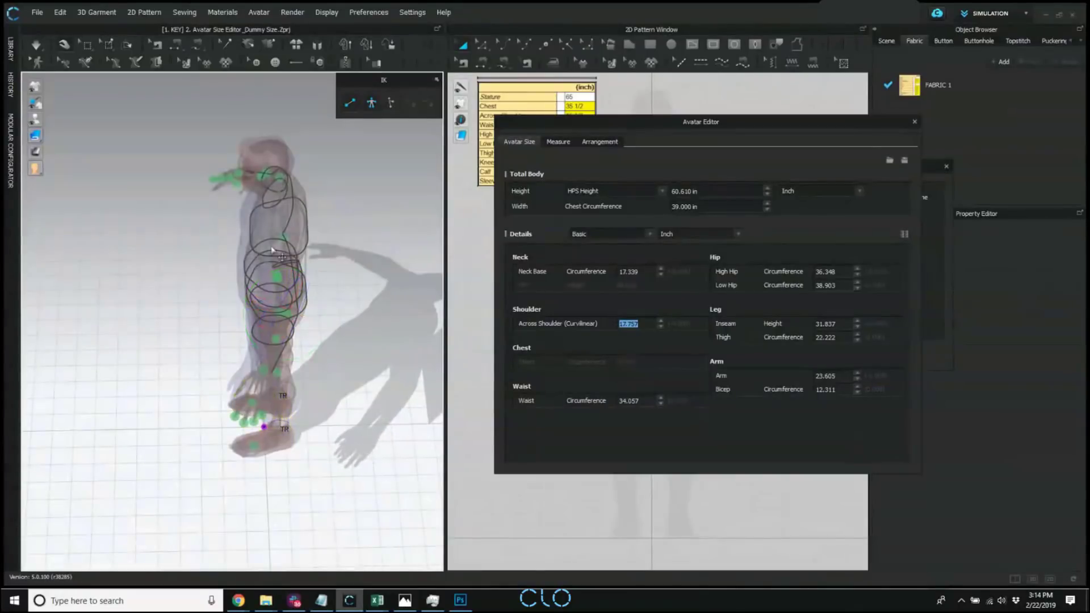
Swing the avatar's left upper arm at the shoulder and adjust the forearm at the elbow to match the scan from the side.
right_click_drag(335, 303, 390, 333)
left_click(310, 220)
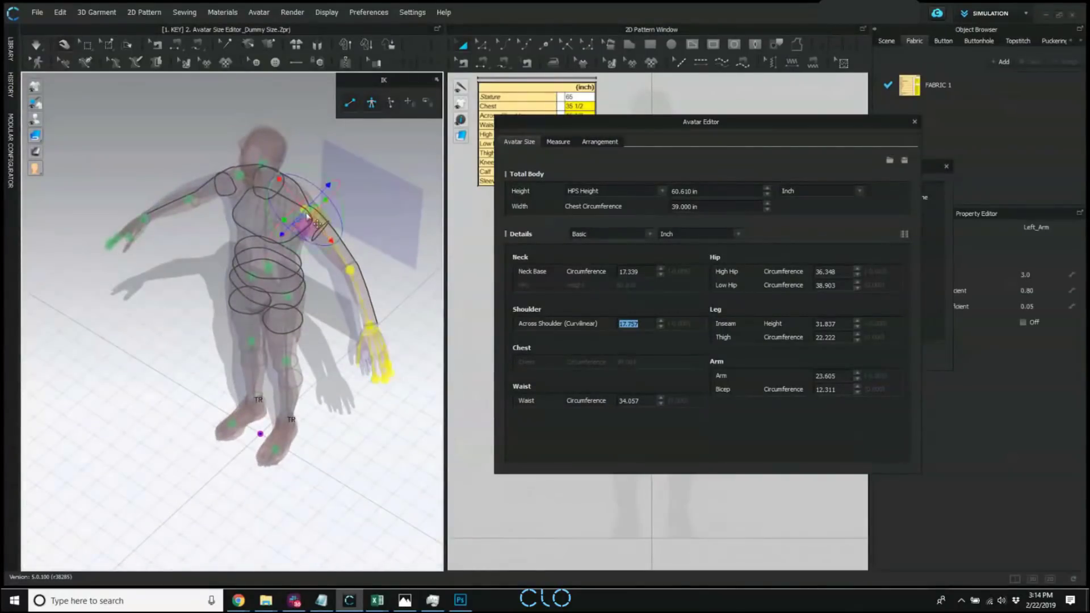
right_click_drag(376, 253, 354, 258)
left_click_drag(344, 218, 342, 229)
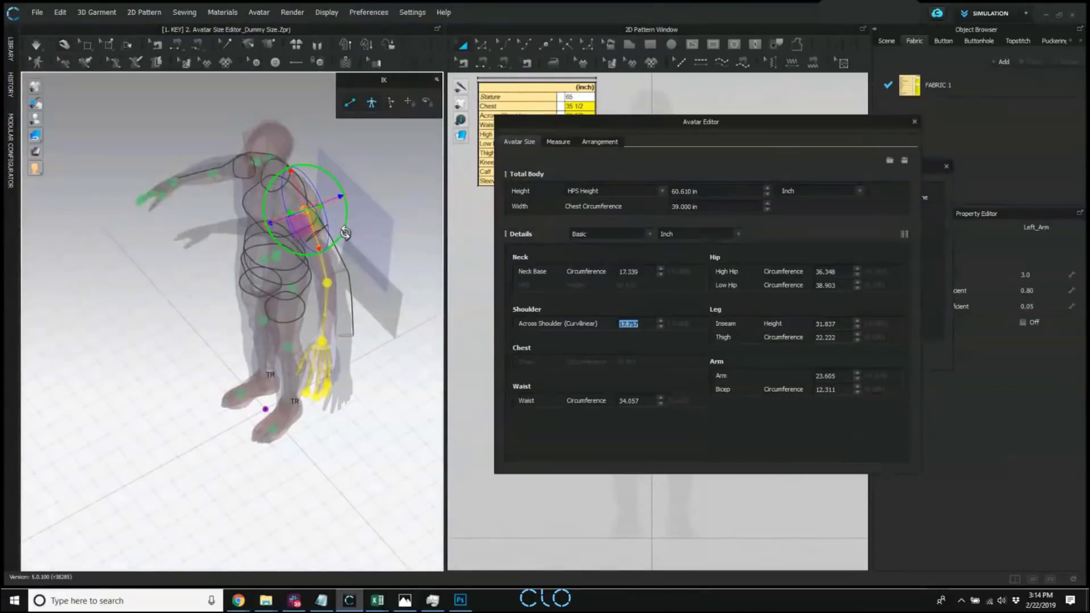
left_click(328, 283)
left_click_drag(360, 274, 363, 270)
left_click(391, 377)
Rotate the avatar's right arm at the shoulder joint in side view to line it up with the scan's arm.
right_click_drag(392, 377, 227, 344)
right_click_drag(414, 343, 320, 352)
right_click_drag(273, 232, 295, 286)
left_click(254, 282)
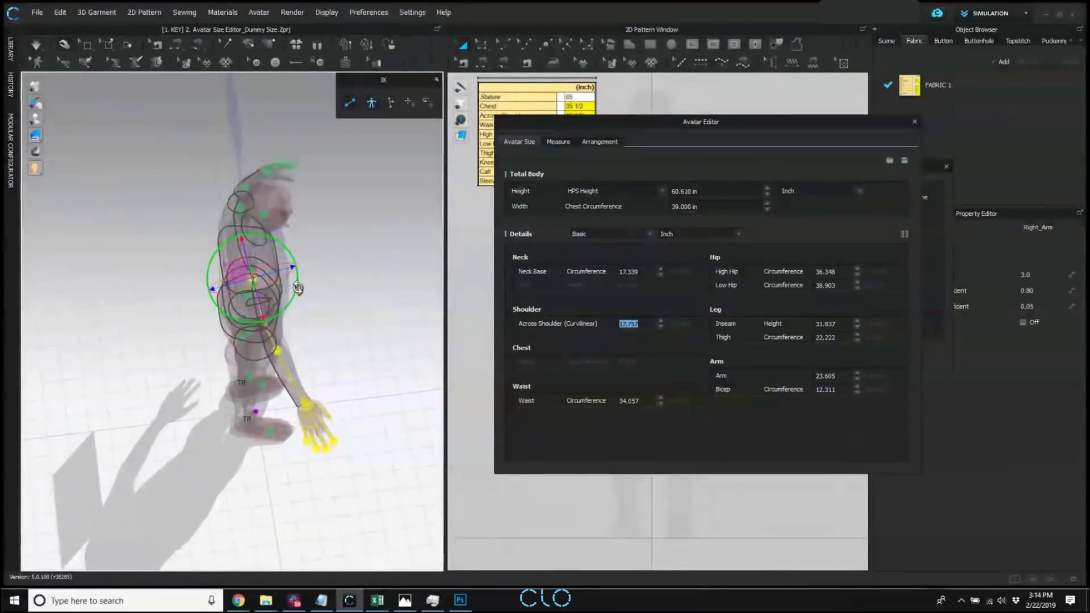
left_click(340, 372)
Tilt the avatar's upper body at the spine joint in side view to follow the scan's torso.
right_click_drag(341, 373, 271, 294)
left_click(249, 282)
right_click_drag(334, 276, 332, 302)
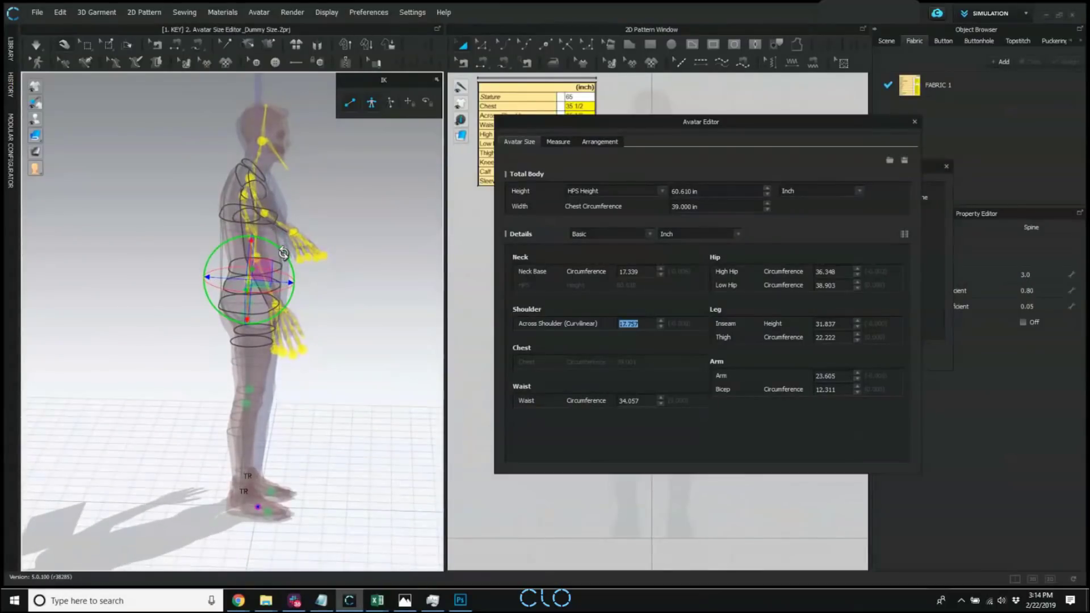
left_click(324, 199)
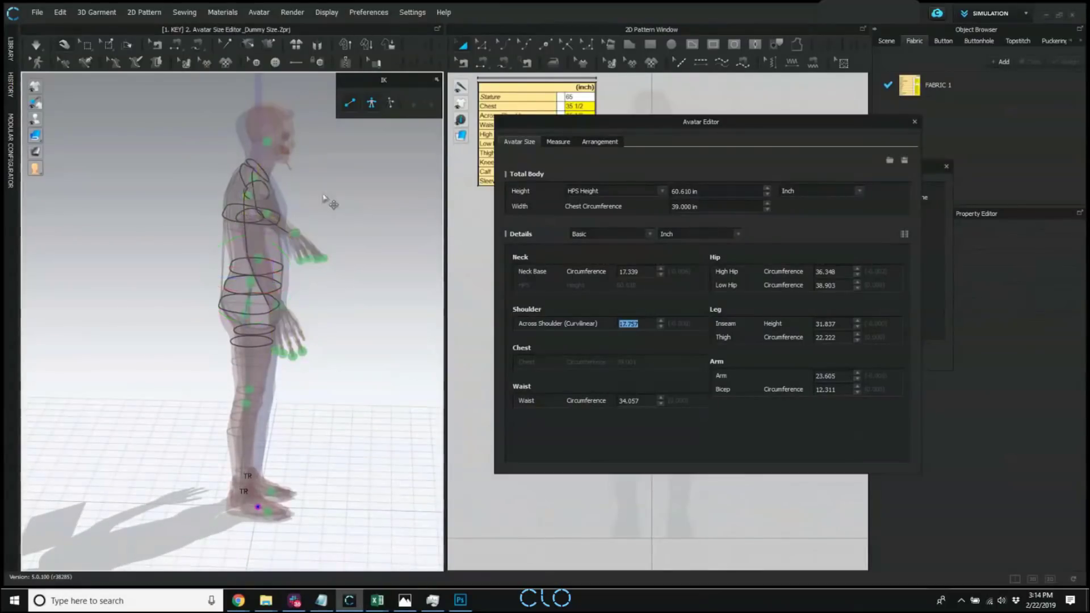
Readjust the avatar's left arm at the shoulder joint from the side to match the scan after the torso change.
left_click(265, 168)
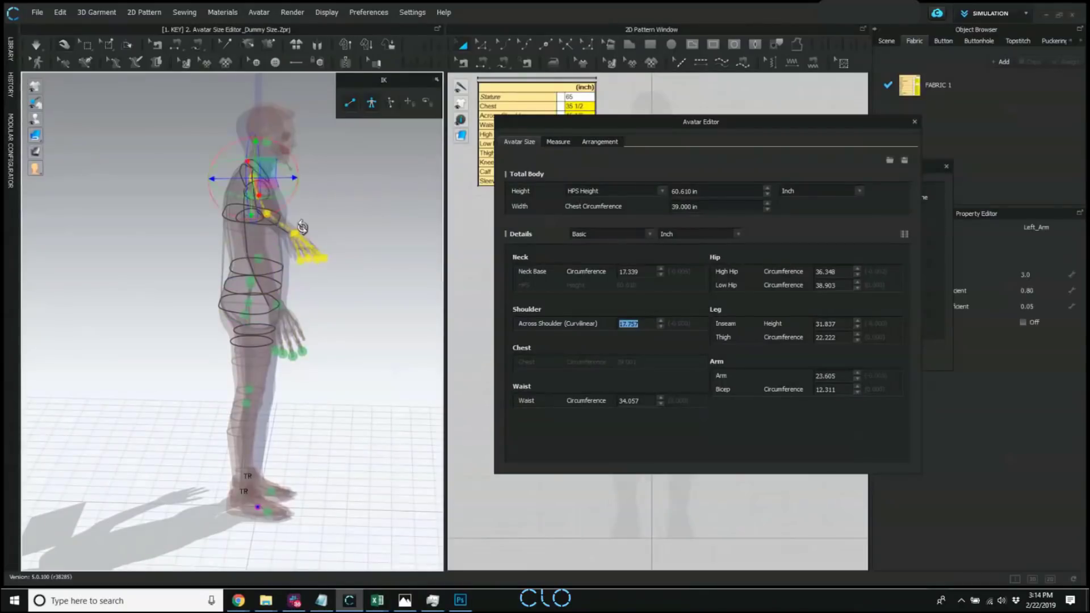
right_click_drag(266, 167, 201, 224)
left_click(252, 107)
right_click_drag(251, 107, 271, 113)
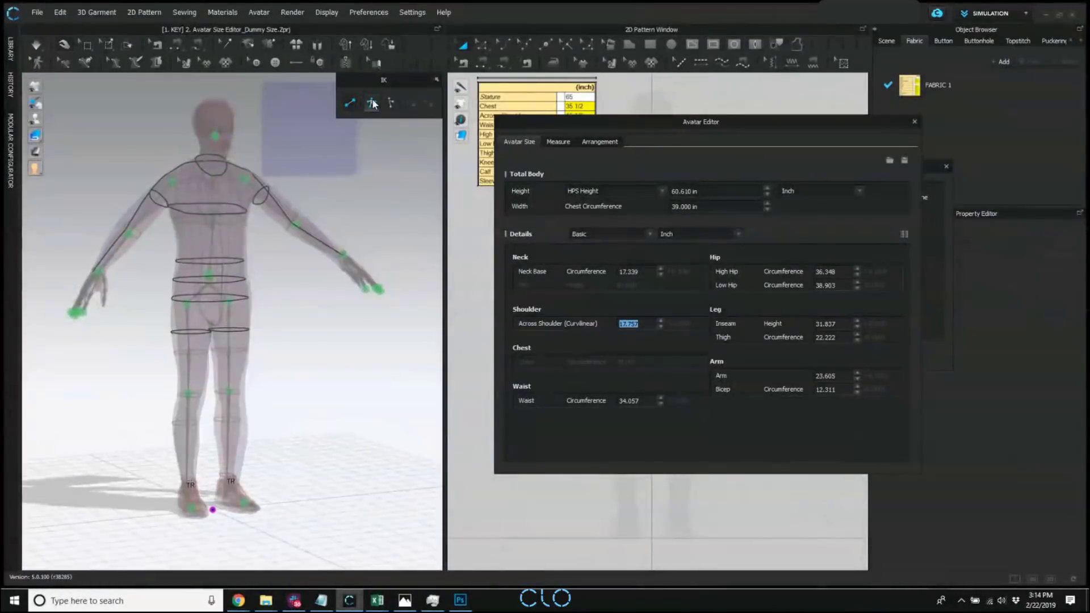
right_click_drag(260, 236, 306, 242)
scroll(306, 241, "up", 5)
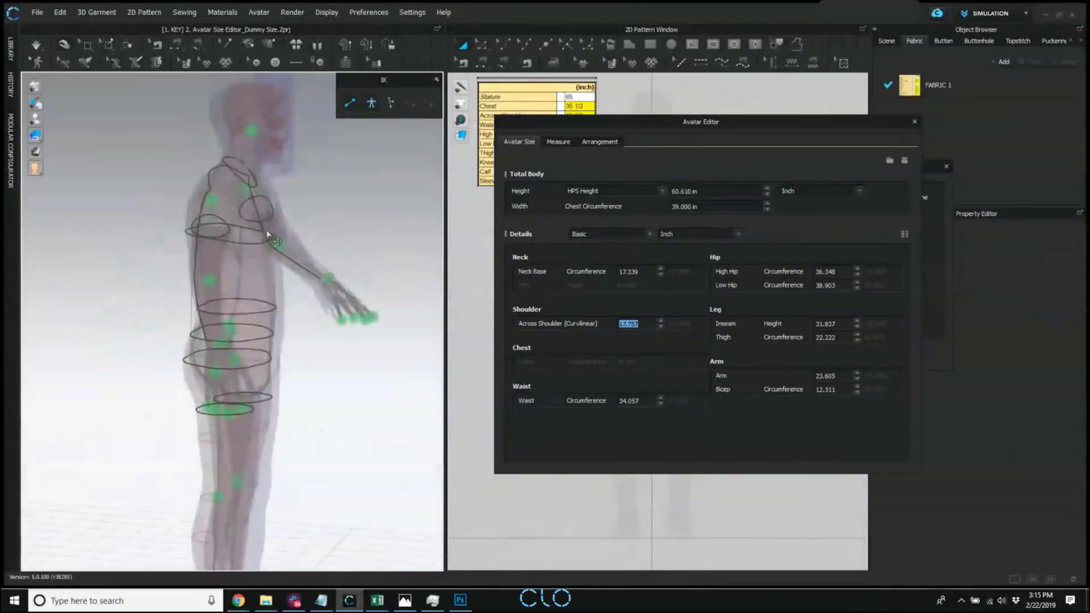
Switch IK off, tilt the avatar's neck in side view to line up the head with the scan, and switch IK back on.
left_click(348, 107)
right_click_drag(236, 164, 243, 165)
left_click(248, 141)
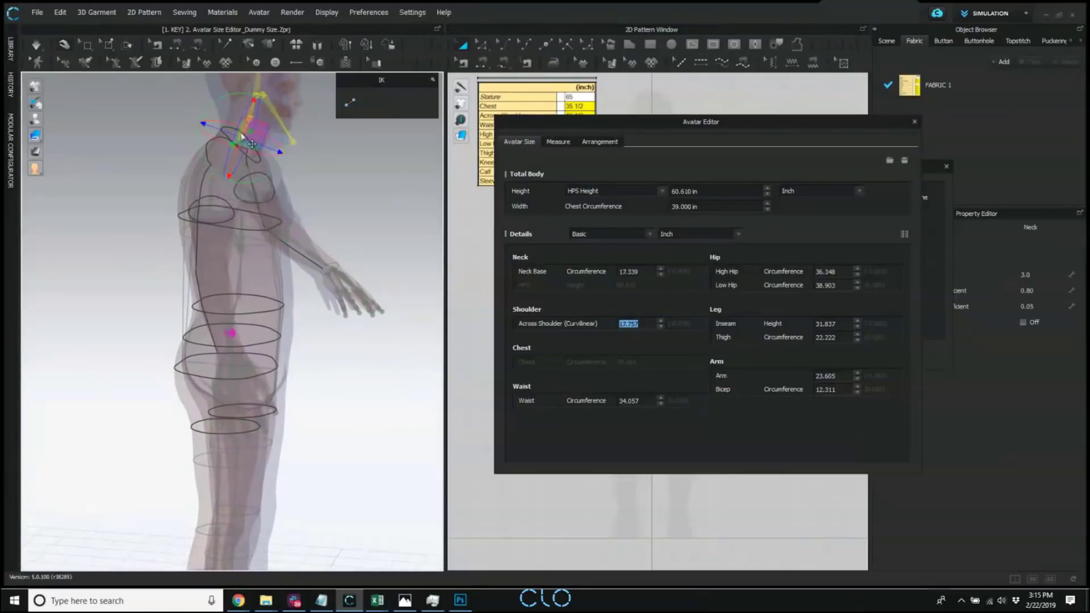
middle_click_drag(308, 153, 330, 251)
scroll(331, 251, "down", 1)
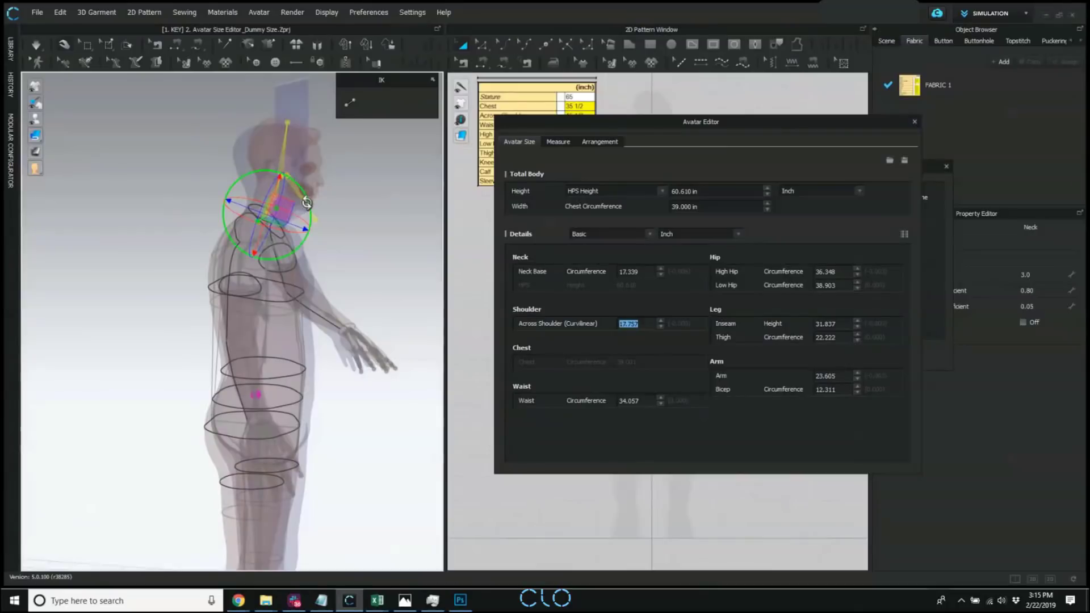
left_click_drag(307, 204, 302, 195)
left_click(349, 103)
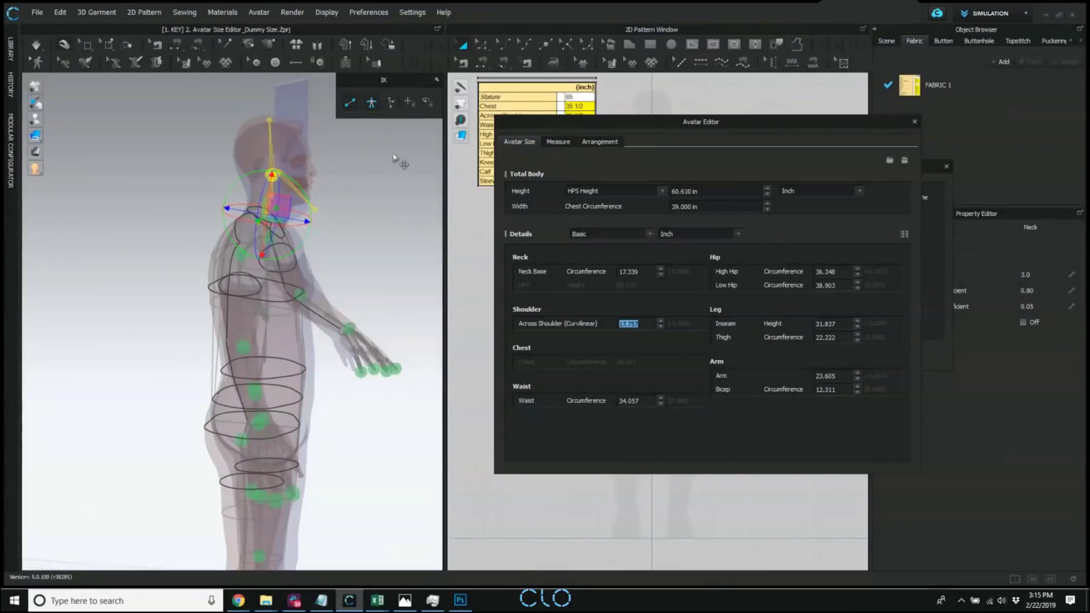
Adjust the avatar's right thigh at the hip joint in side view with IK on to fit the scan's leg.
right_click_drag(358, 367, 294, 362)
scroll(253, 329, "down", 3)
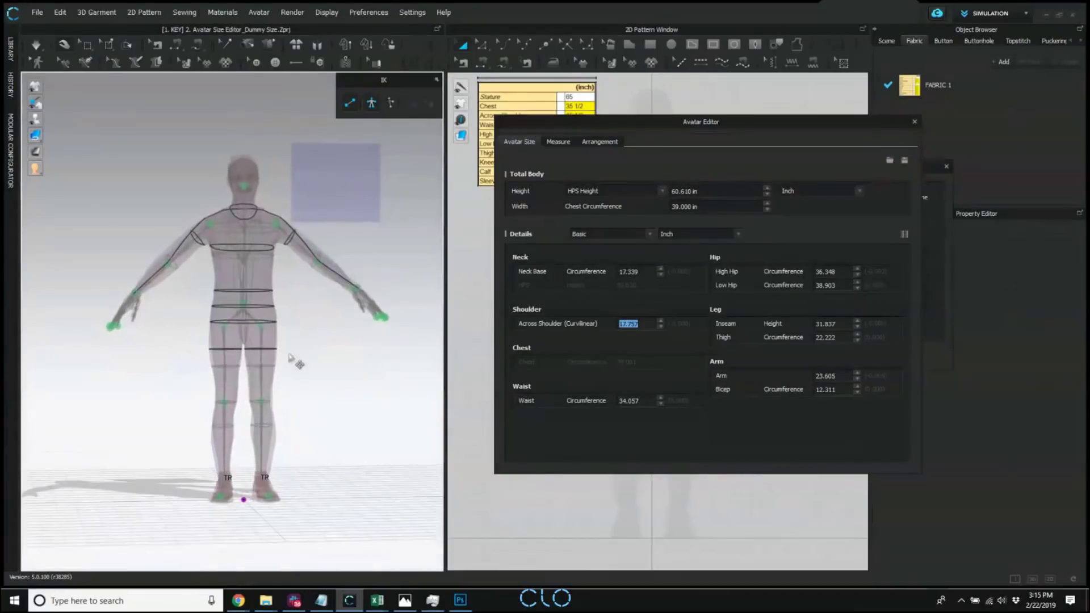
right_click_drag(282, 423, 229, 333)
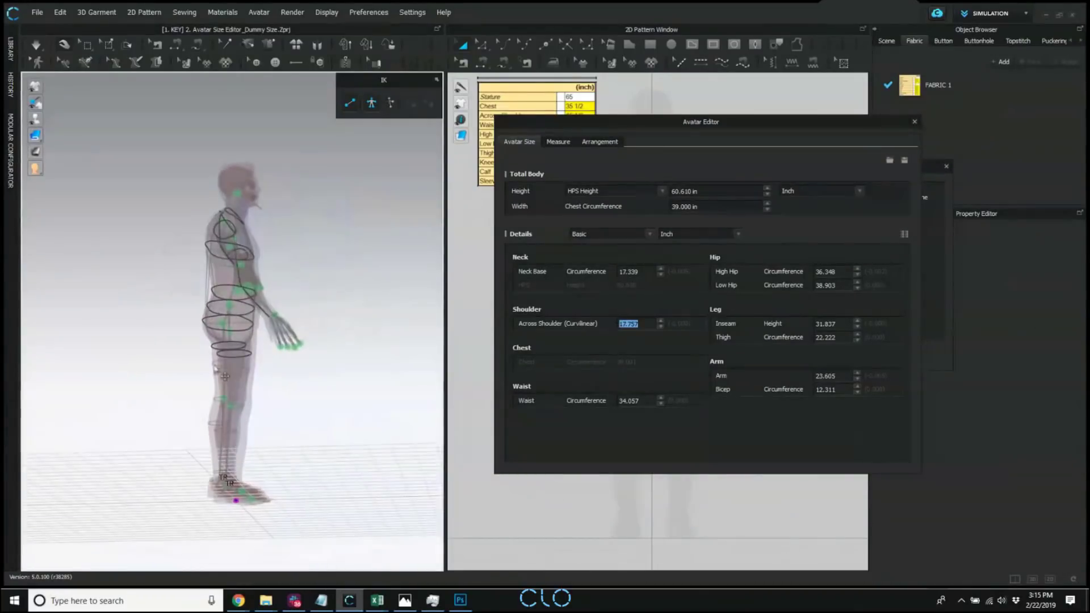
left_click(223, 326)
right_click_drag(280, 389, 290, 405)
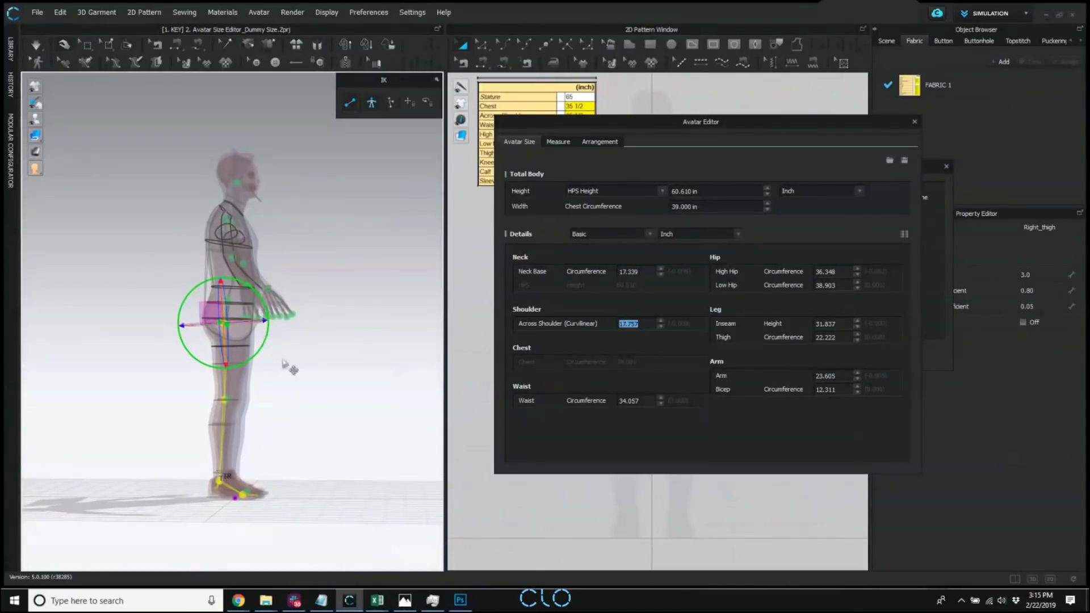
left_click(284, 365)
mouse_move(275, 397)
right_mouse_down()
mouse_move(297, 438)
mouse_move(270, 400)
right_mouse_up()
scroll(269, 398, "up", 3)
right_click_drag(230, 365, 249, 405)
left_click(263, 328)
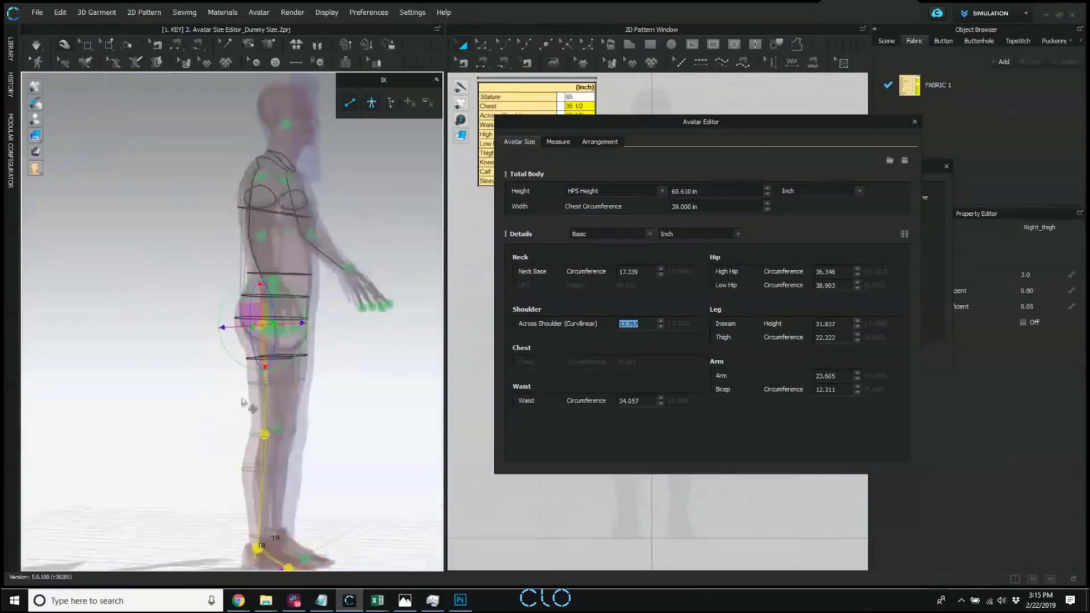
left_click(298, 350)
Switch IK off and rotate the avatar's right thigh forward at the hip joint to line the leg up with the scan.
left_click(350, 103)
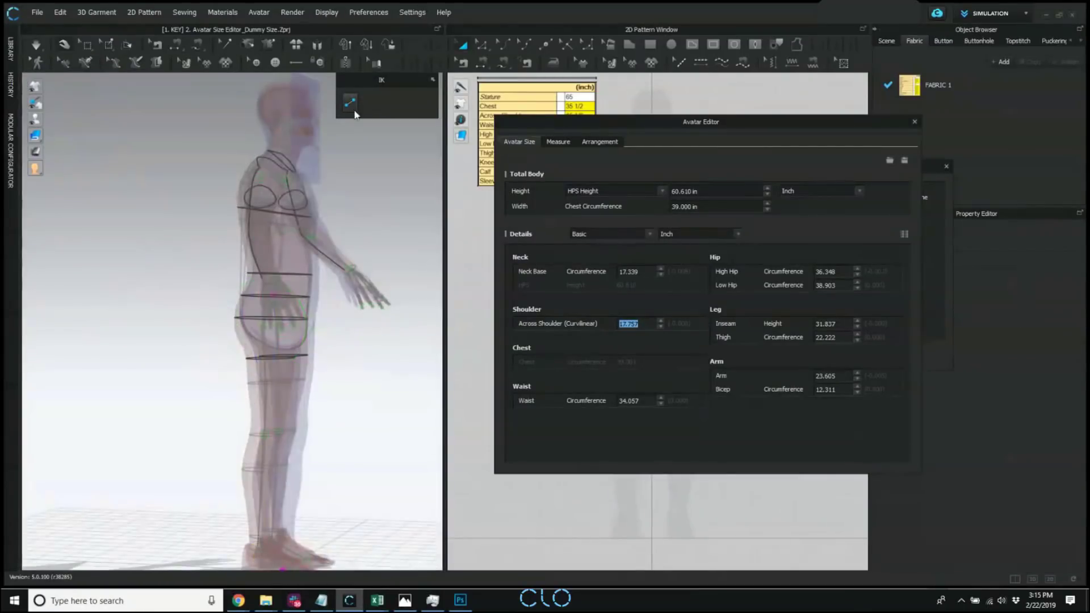
right_click_drag(270, 365, 272, 312)
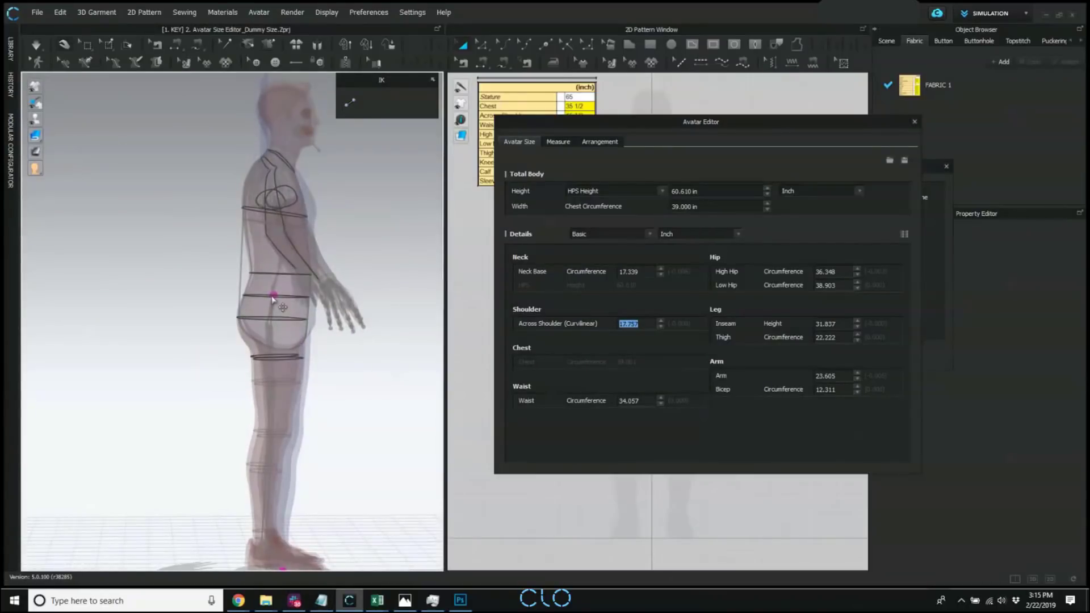
left_click(269, 328)
right_click_drag(340, 403, 345, 408)
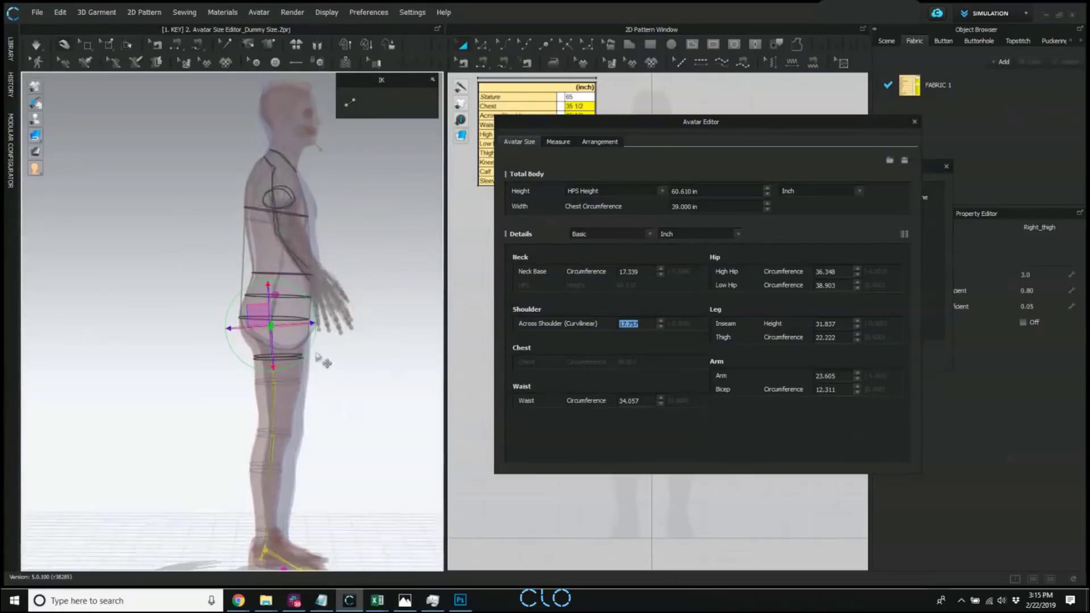
left_click_drag(309, 348, 309, 343)
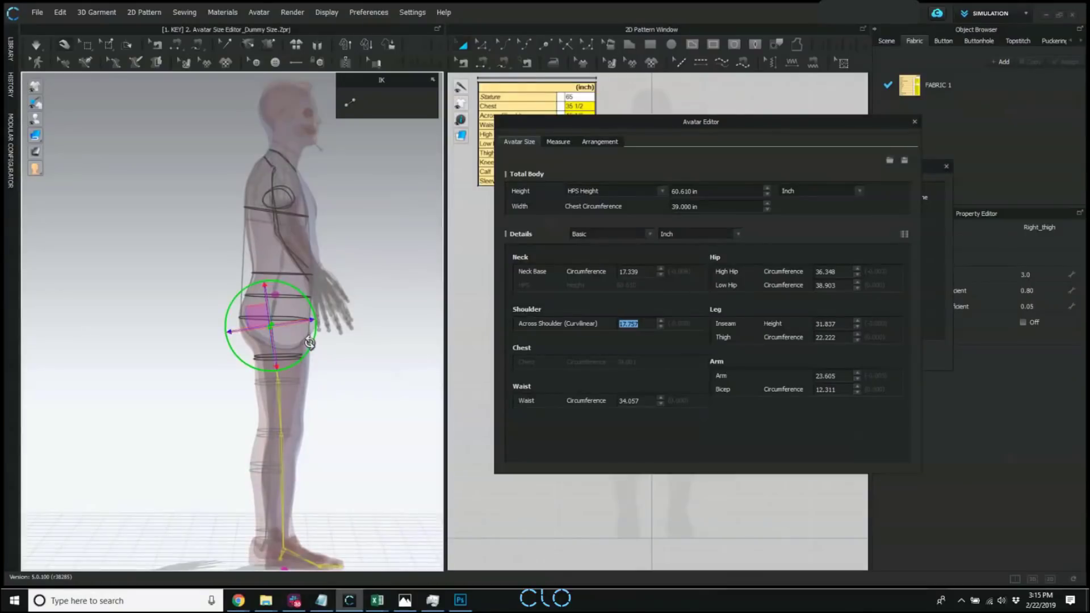
left_click(365, 413)
Rotate the avatar's left thigh at the hip joint in side view to line the leg up with the scan.
right_click_drag(365, 413, 317, 295)
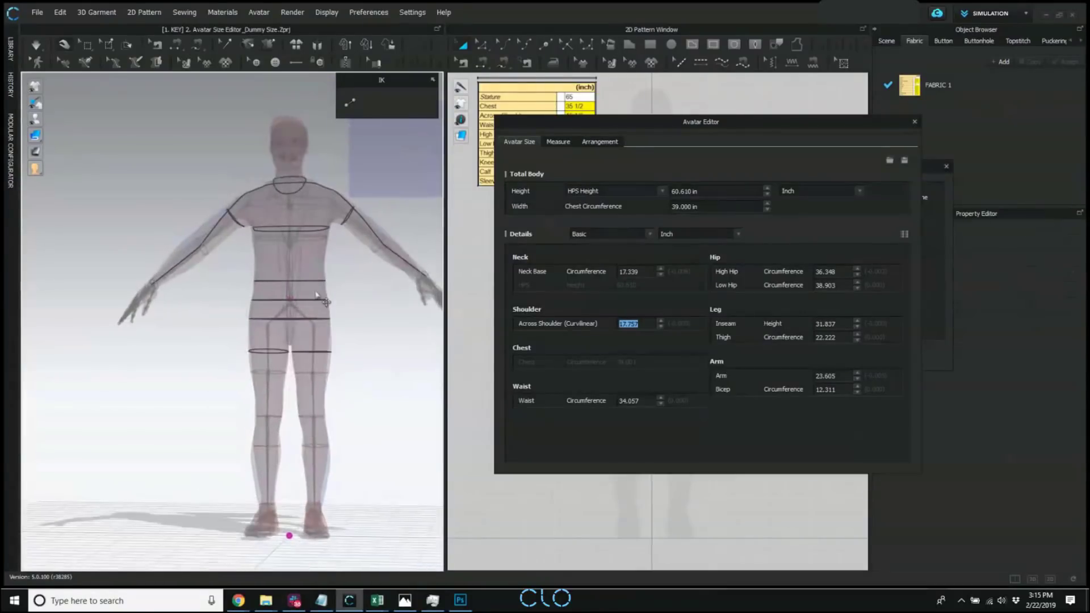
left_click(317, 326)
right_click_drag(348, 348, 383, 376)
left_click_drag(351, 300, 352, 302)
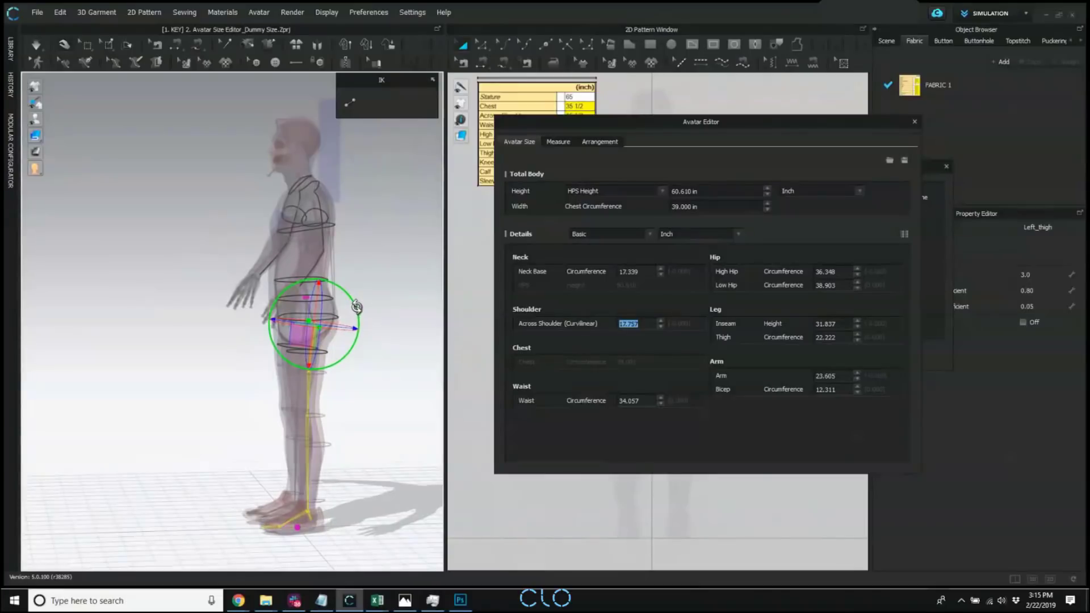
left_click(388, 389)
Check the alignment from front and side, close the Avatar Editor, and convert the scan to a CLO avatar.
right_click_drag(388, 388, 330, 422)
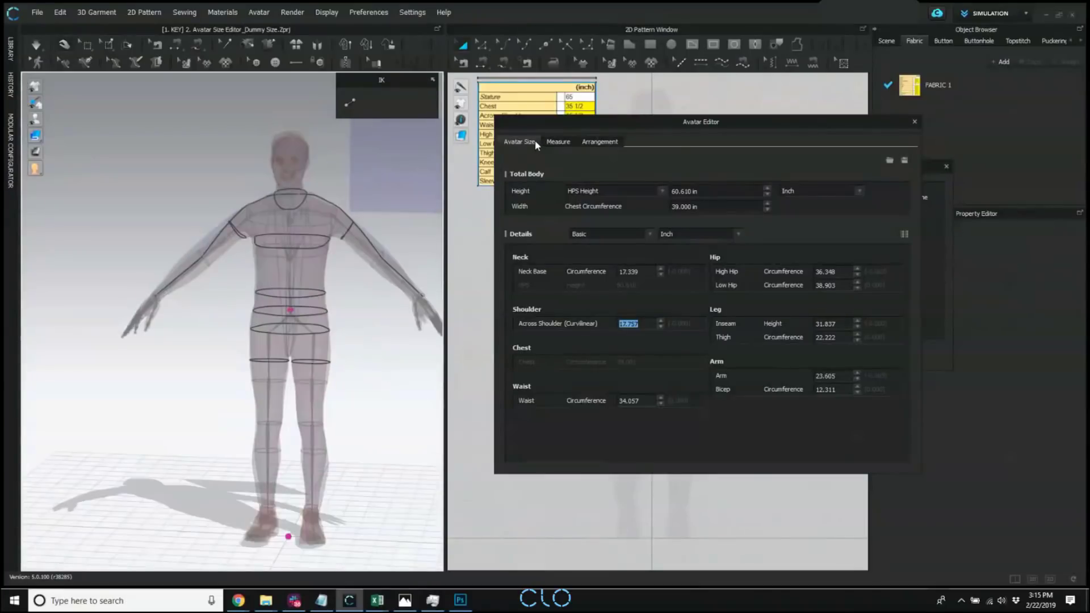
left_click(916, 121)
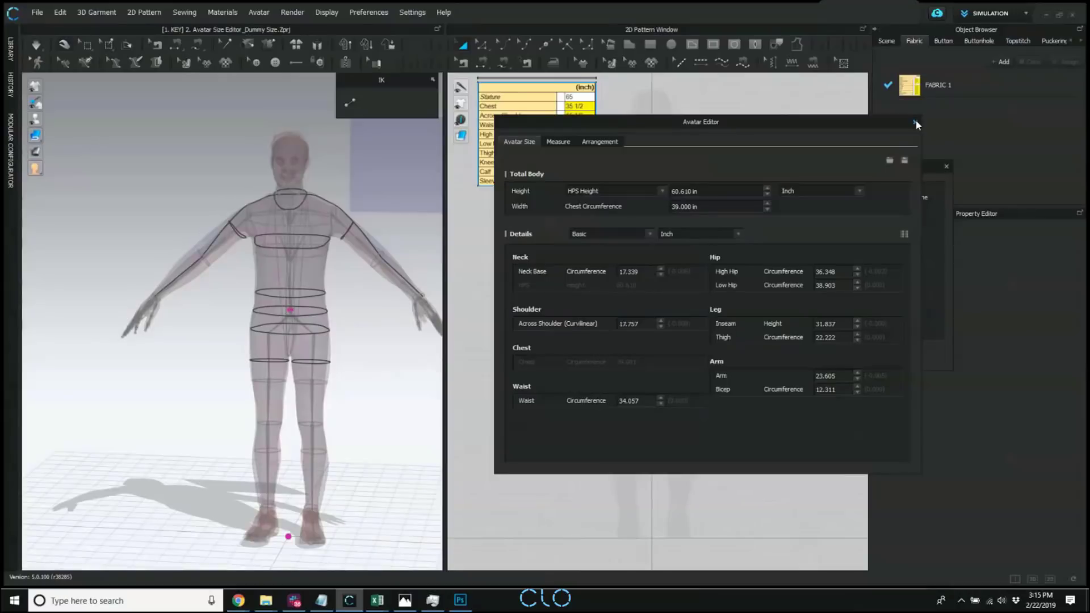
right_click_drag(250, 285, 302, 281)
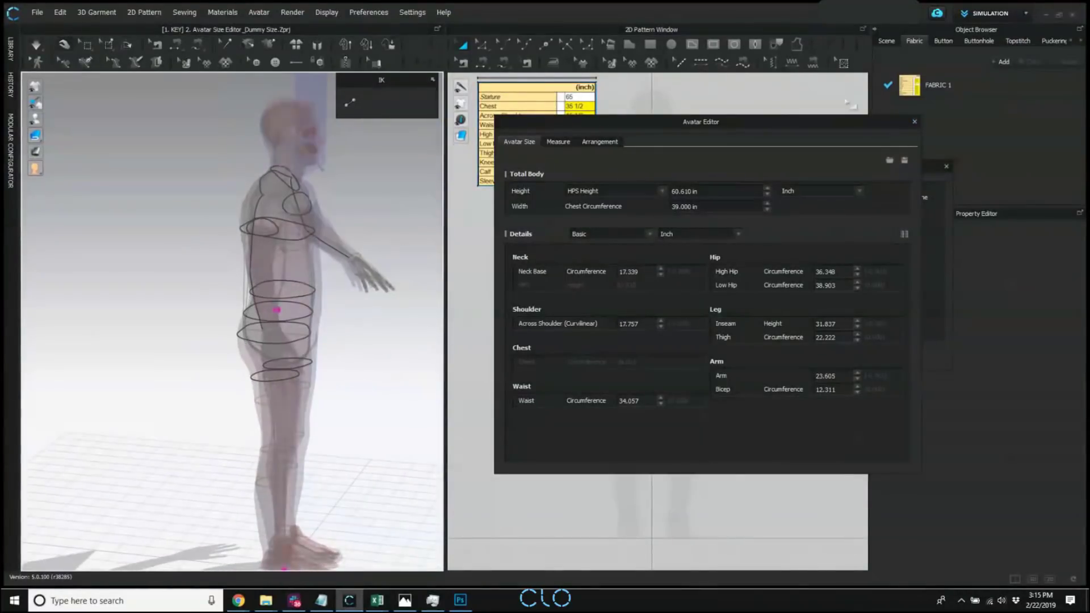
left_click(914, 120)
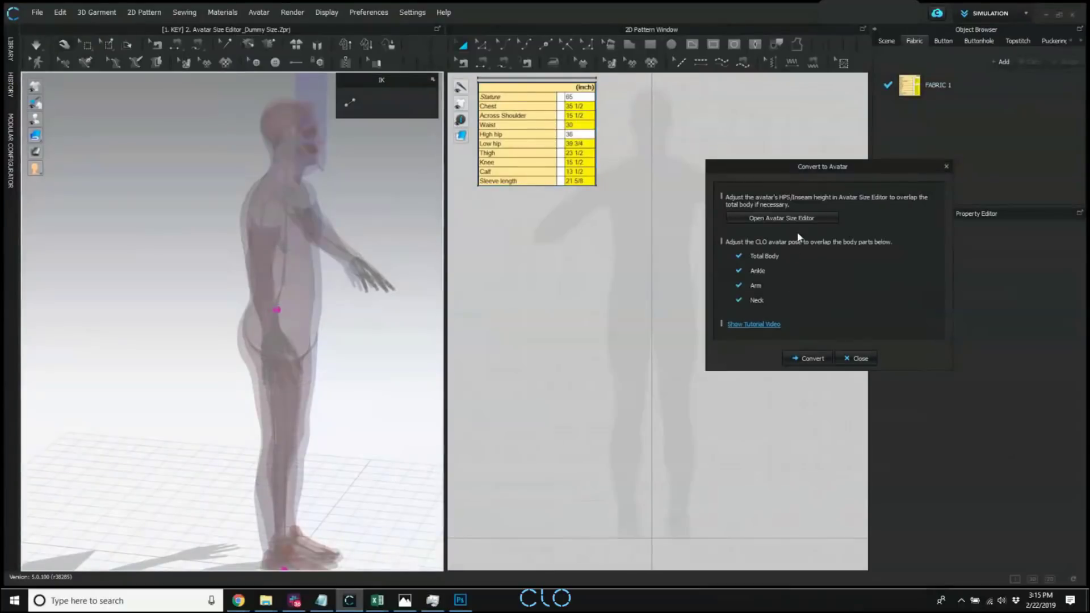
left_click_drag(797, 166, 709, 169)
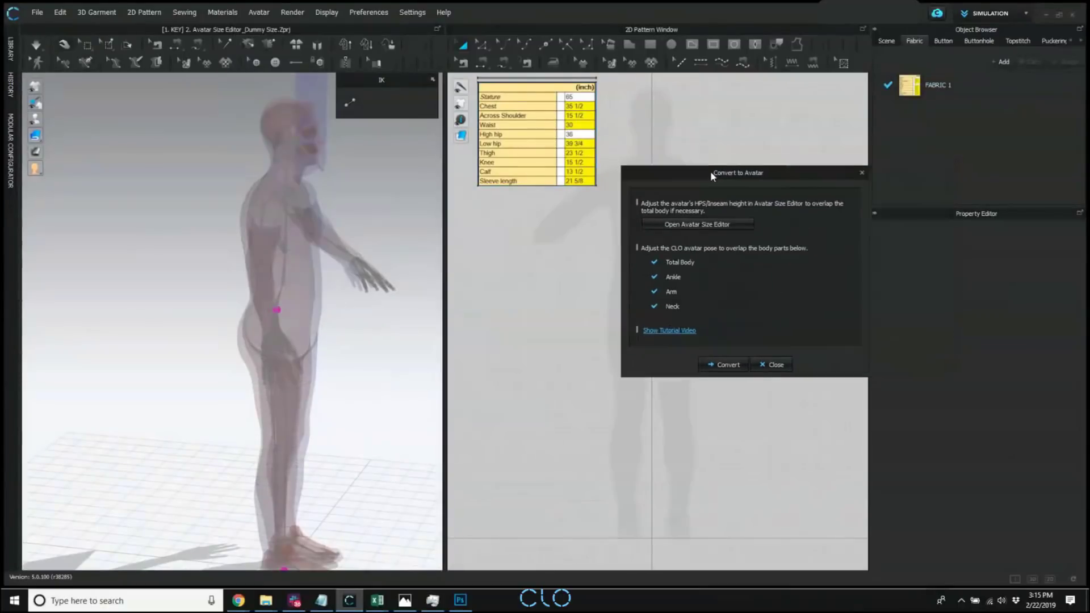
left_click(729, 362)
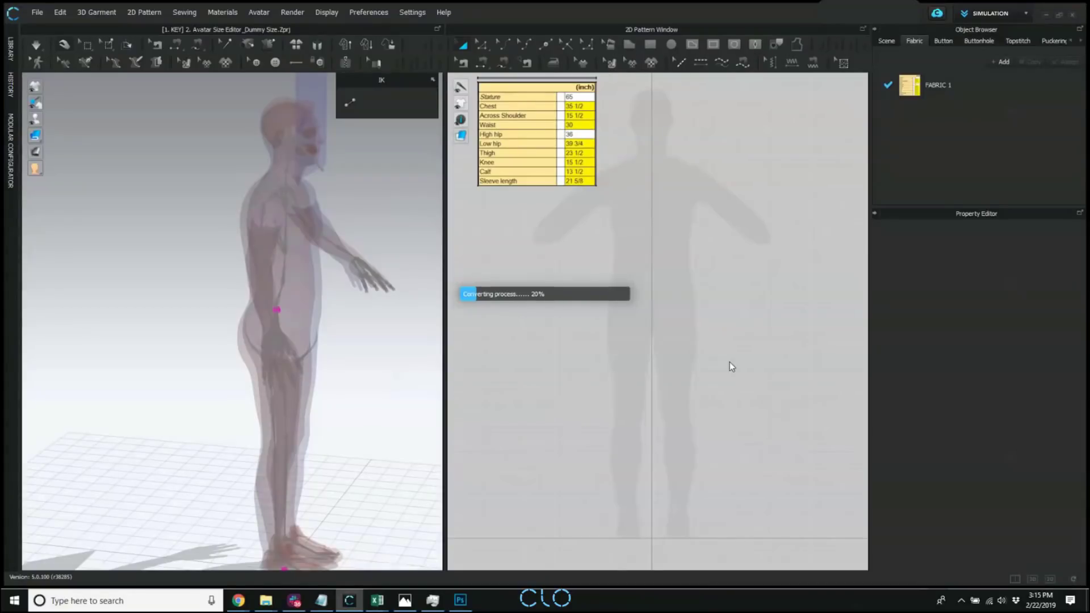
Save the converted avatar as an avatar file named New_Avataer in the Webinar 5.0 folder on the desktop.
key("alt+Tab")
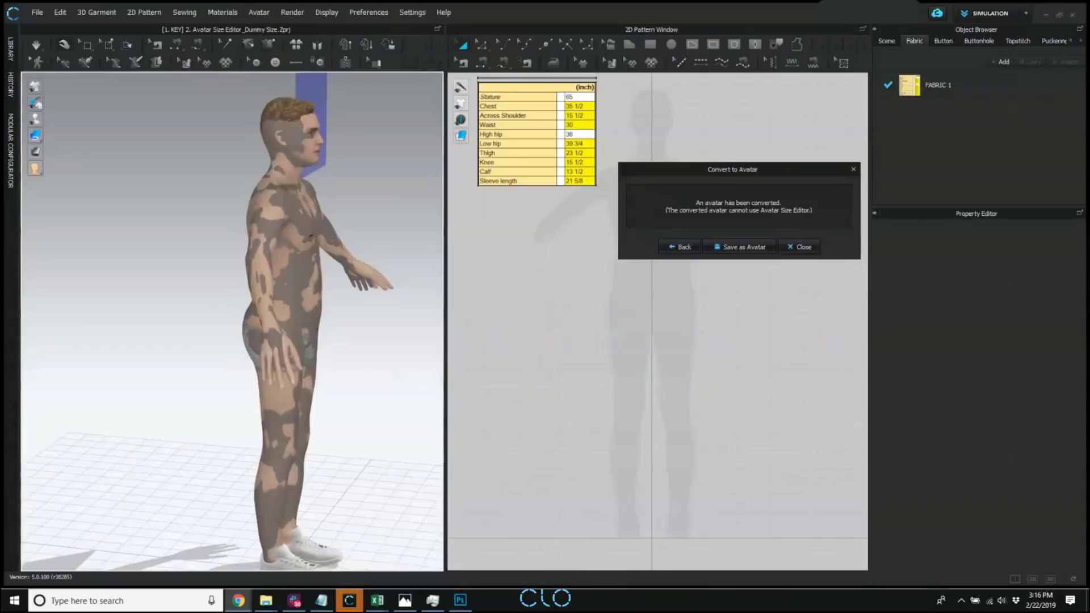
left_click_drag(719, 164, 613, 237)
right_click_drag(309, 379, 238, 377)
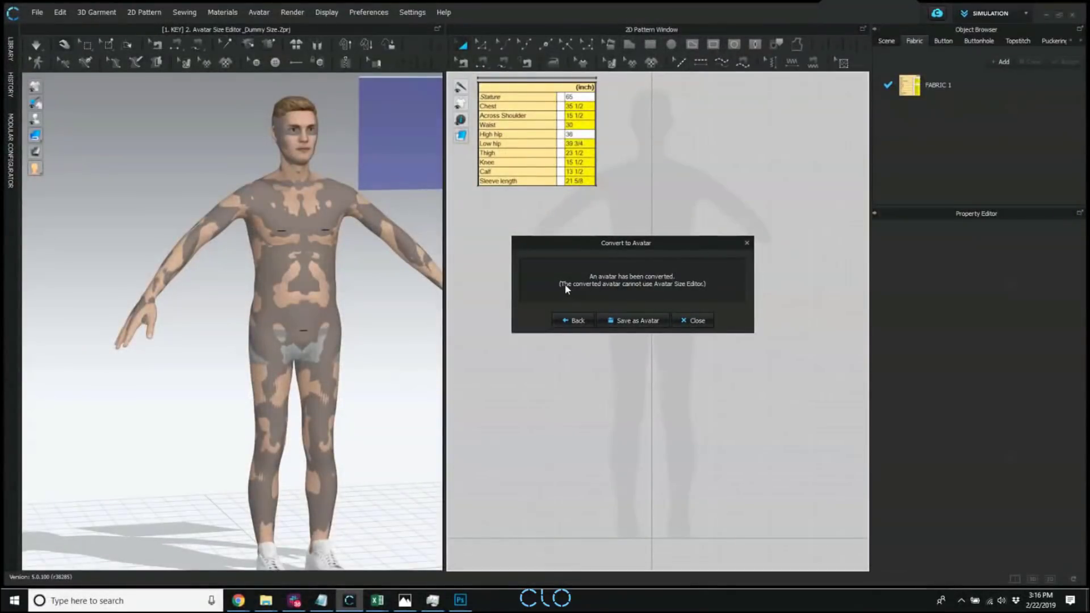
left_click_drag(635, 243, 614, 234)
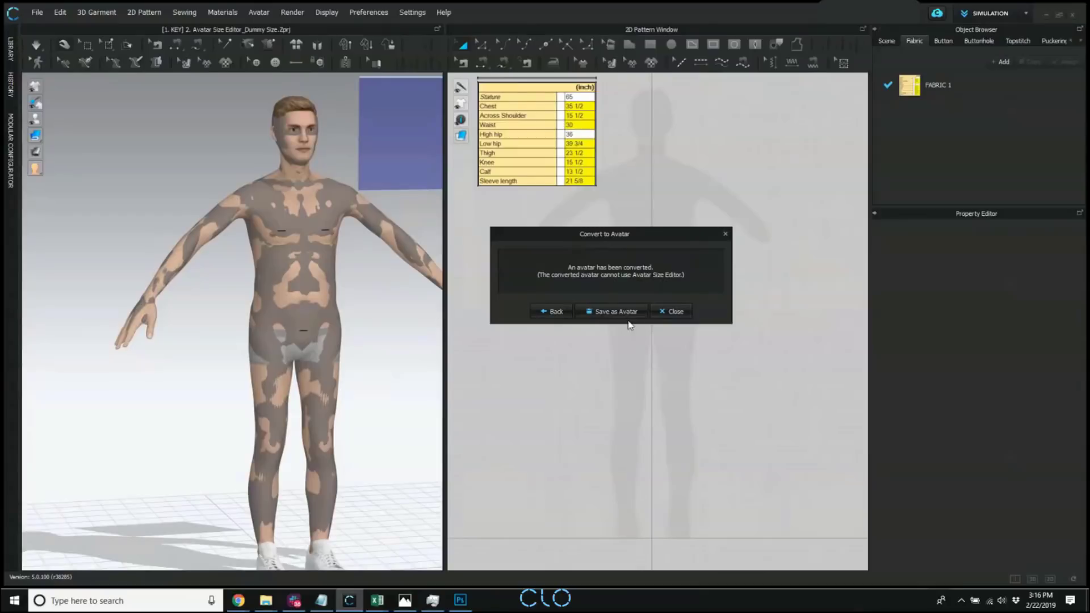
left_click(610, 312)
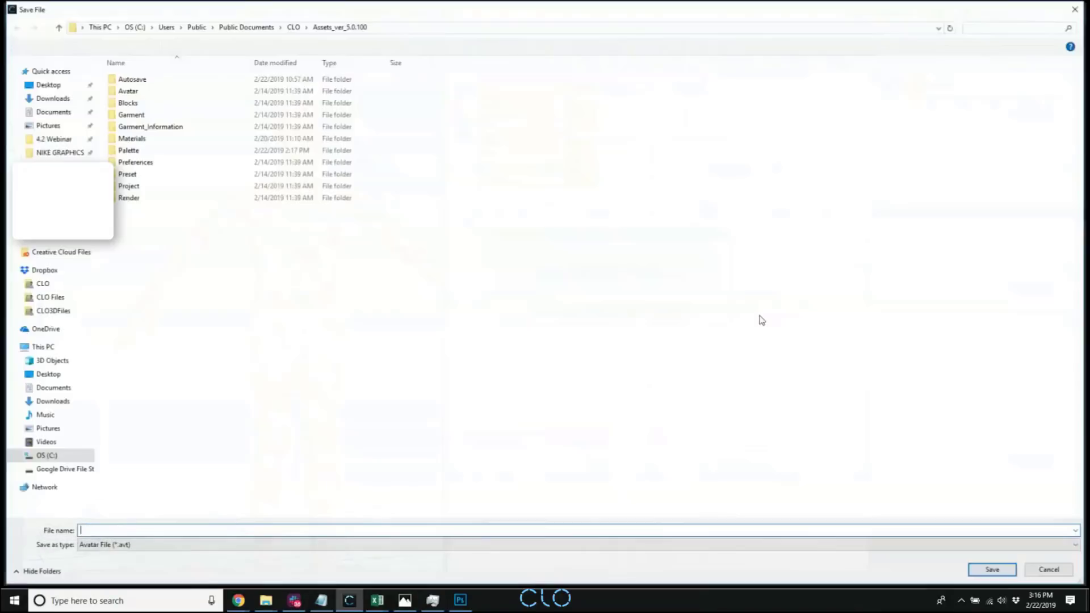
type("New_Avataer")
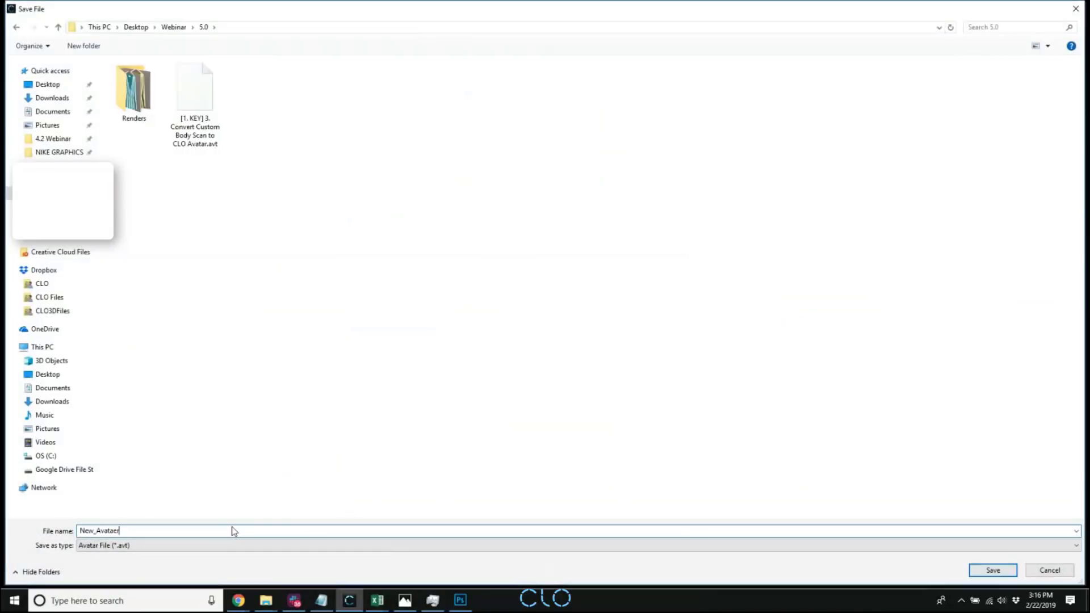
key("Return")
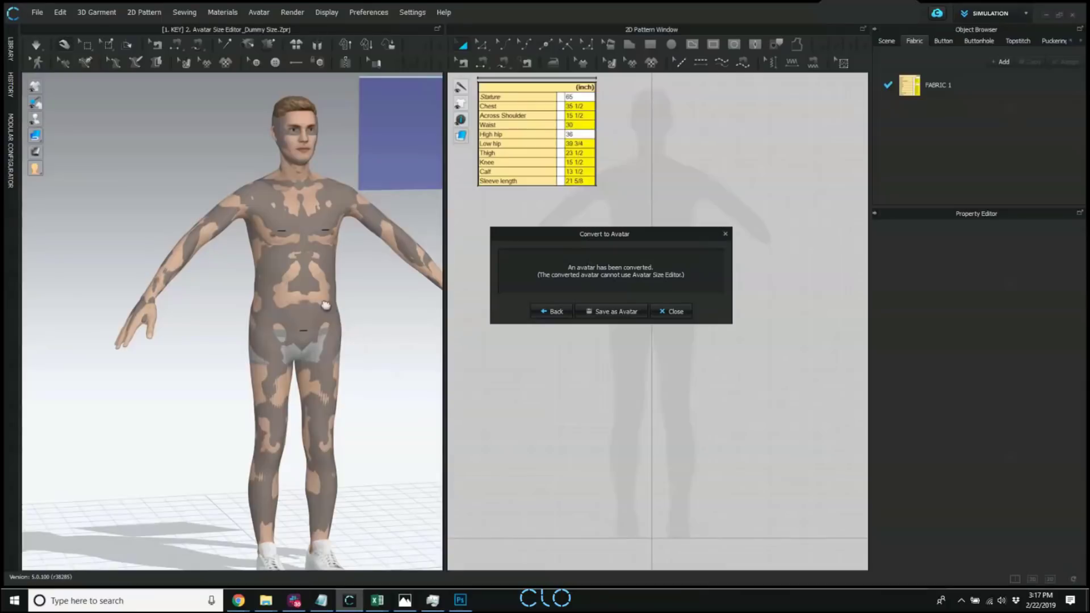
Inspect the converted avatar against the scan and close the Convert to Avatar dialog.
middle_click_drag(324, 303, 306, 276)
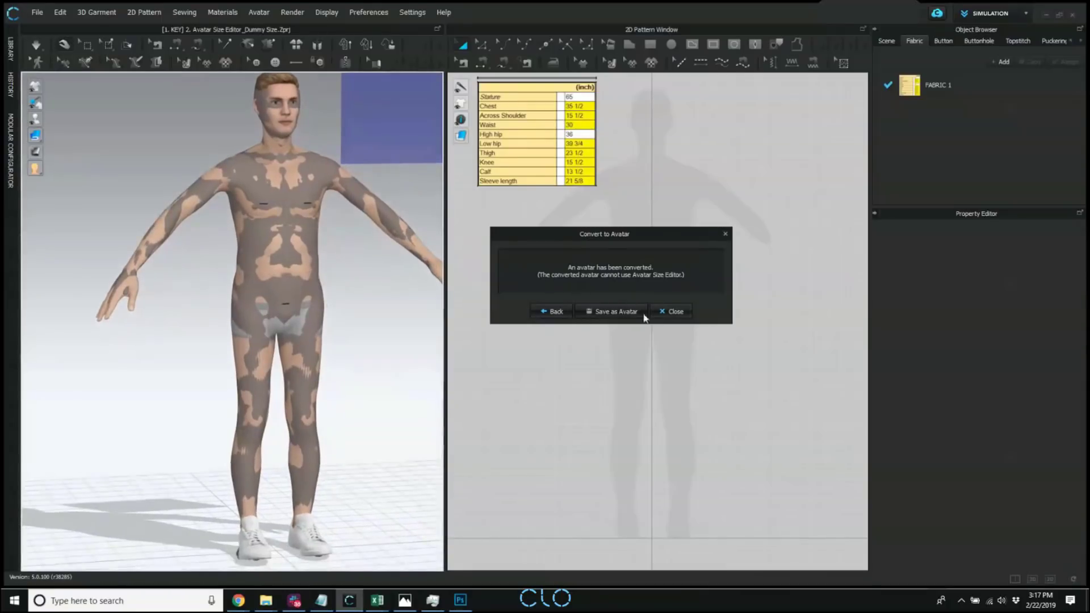
left_click(664, 311)
right_click_drag(360, 236, 297, 242)
Put the black shoes from the Male_Thomas shoes folder in the avatar library on the converted avatar.
left_click(10, 49)
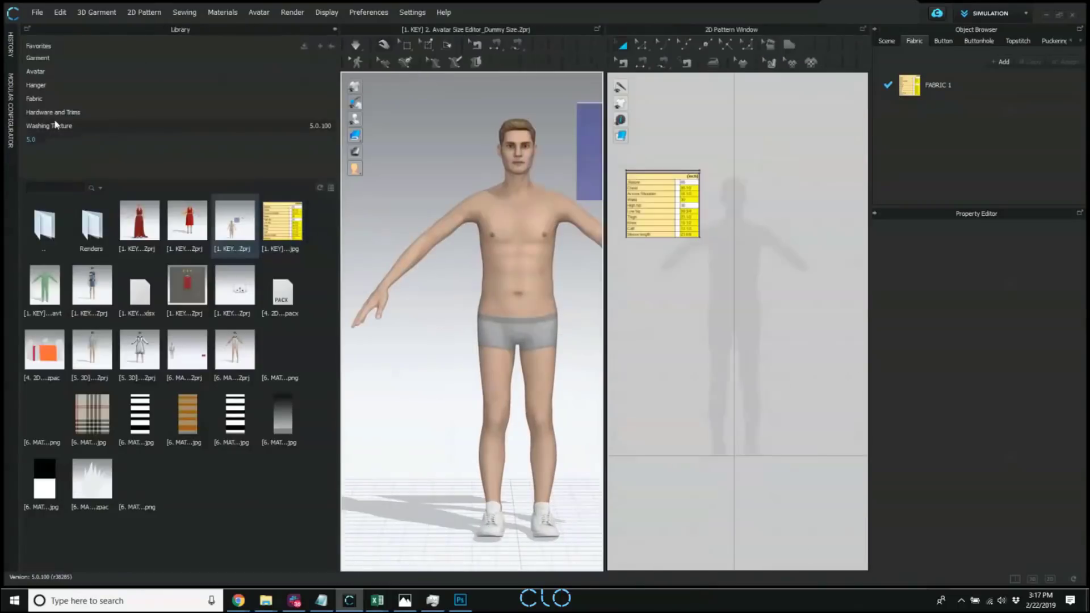
left_click(35, 72)
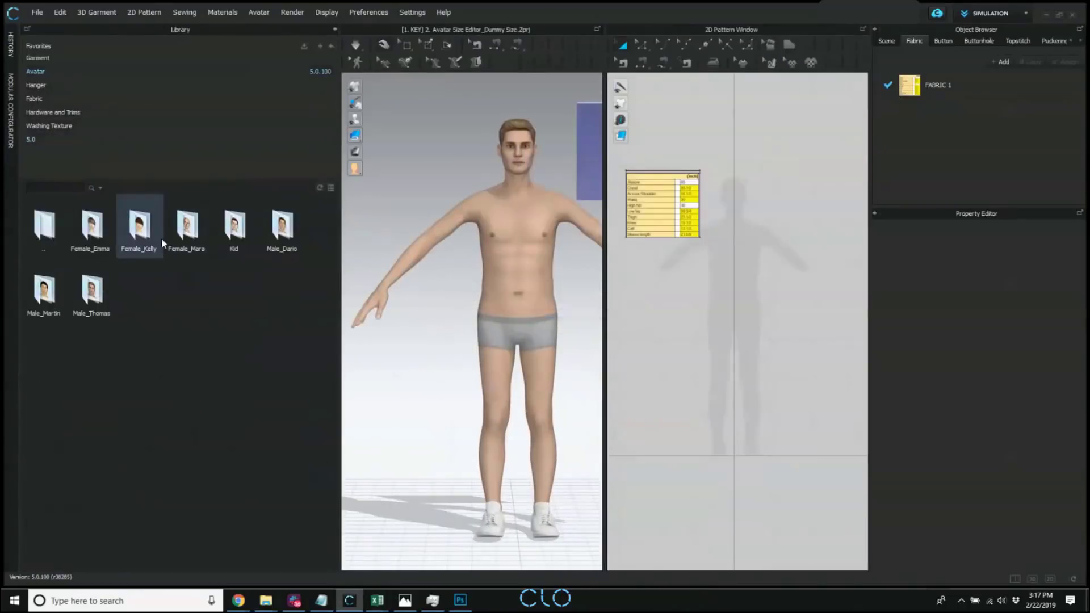
double_click(92, 290)
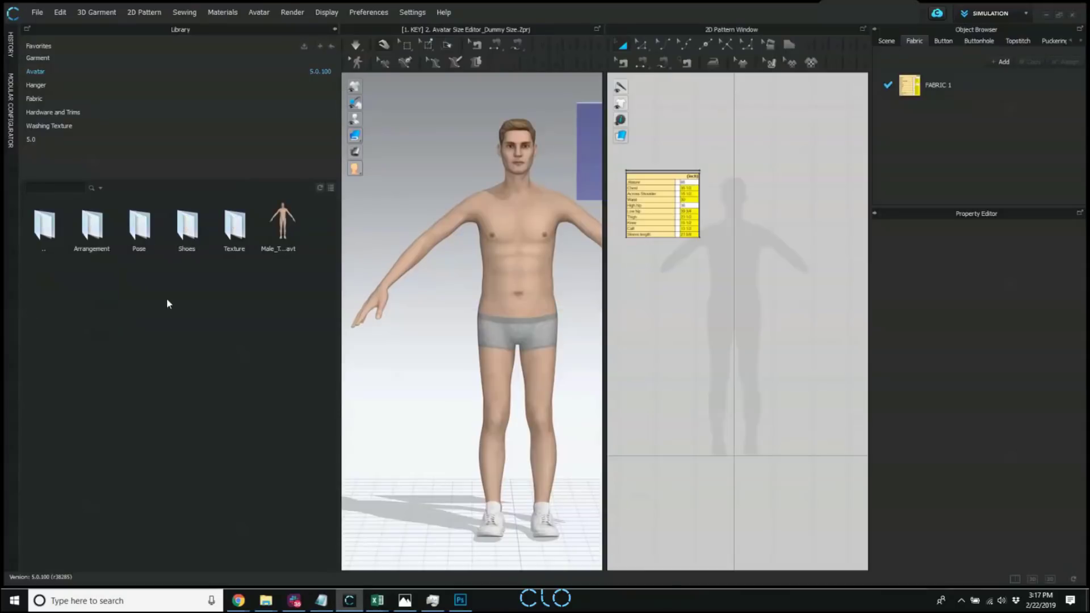
scroll(452, 243, "up", 3)
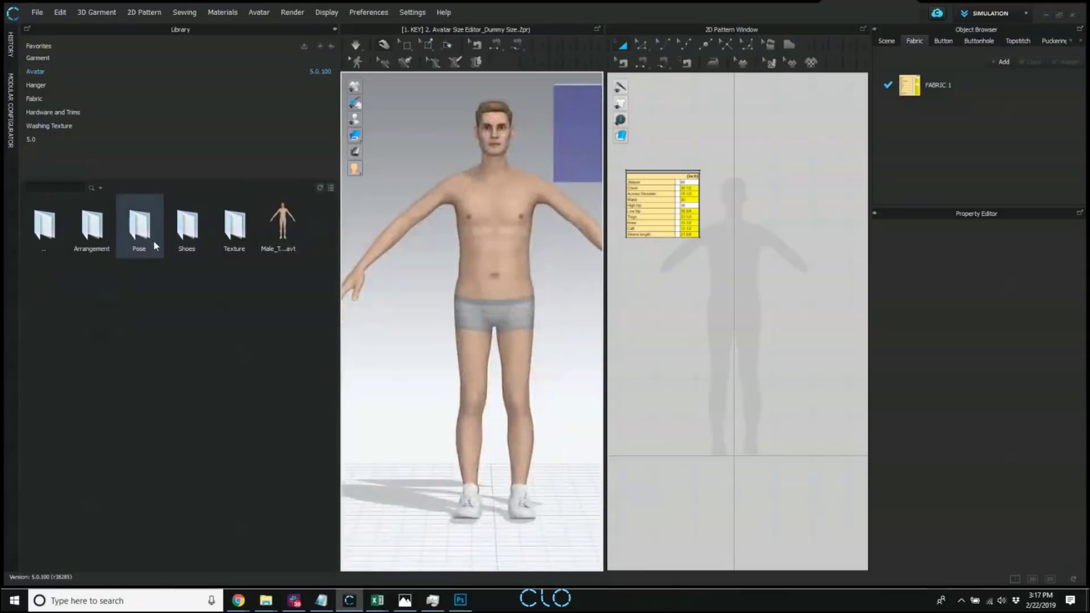
double_click(200, 226)
double_click(89, 238)
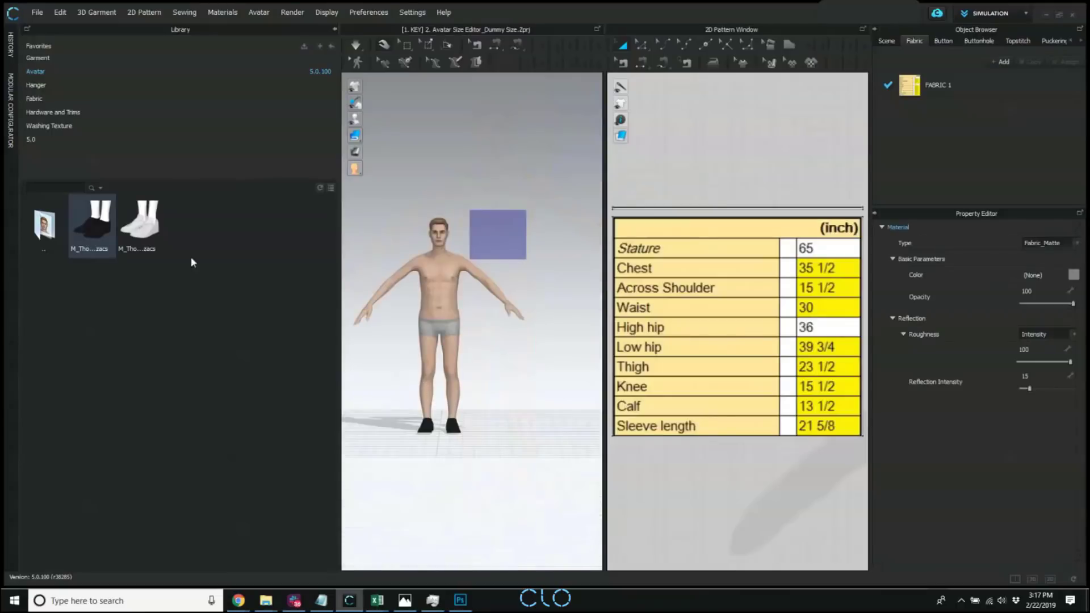
double_click(45, 226)
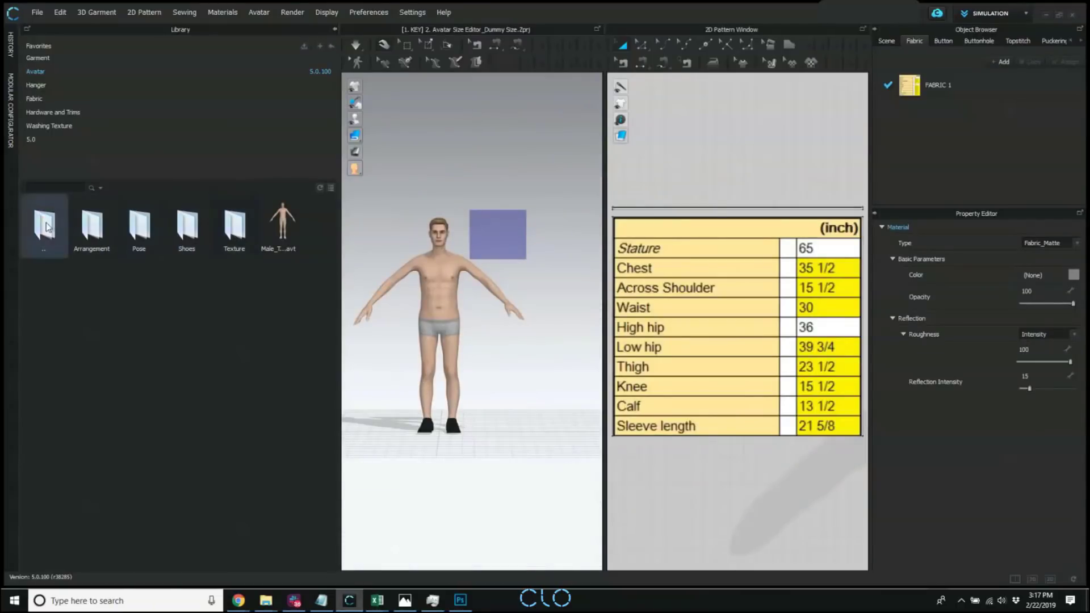
left_click(335, 29)
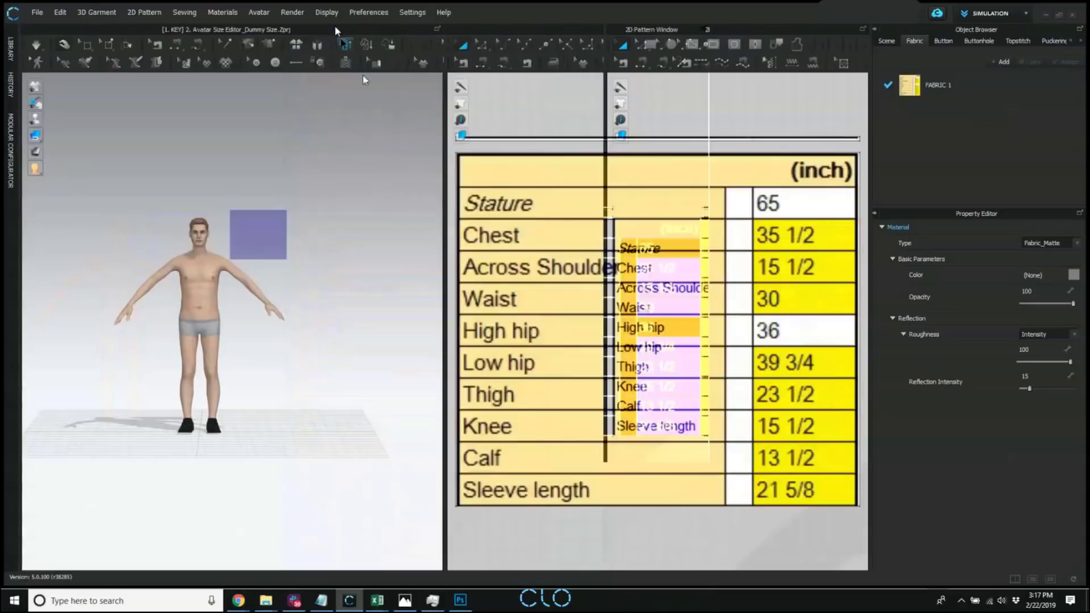
Open the project [1. KEY] 4. CLOSET Tech Pack from the 5.0 library folder with both garment and avatar.
left_click(11, 49)
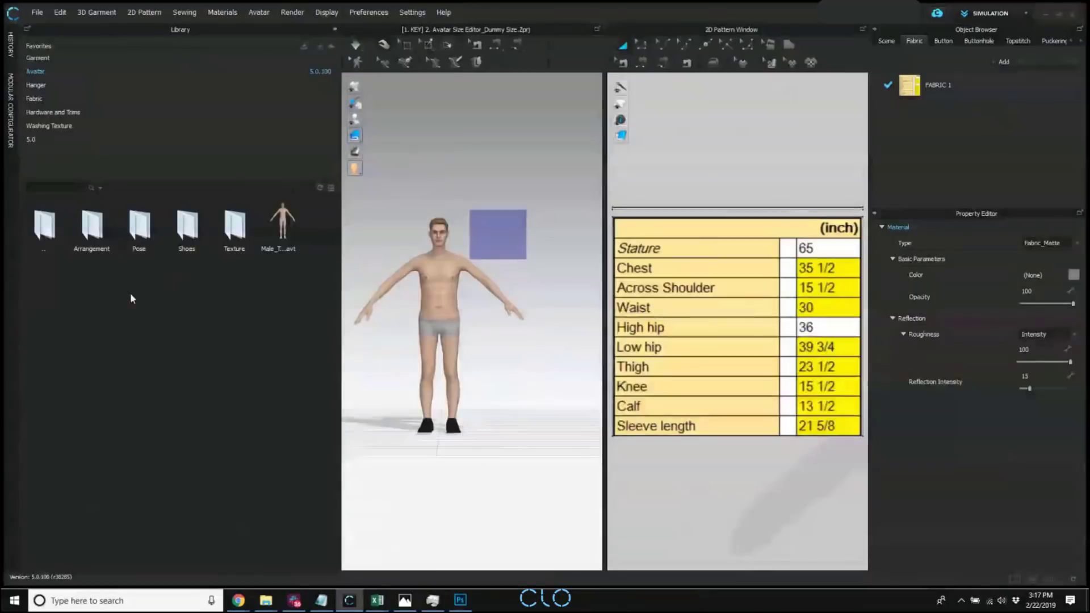
double_click(31, 139)
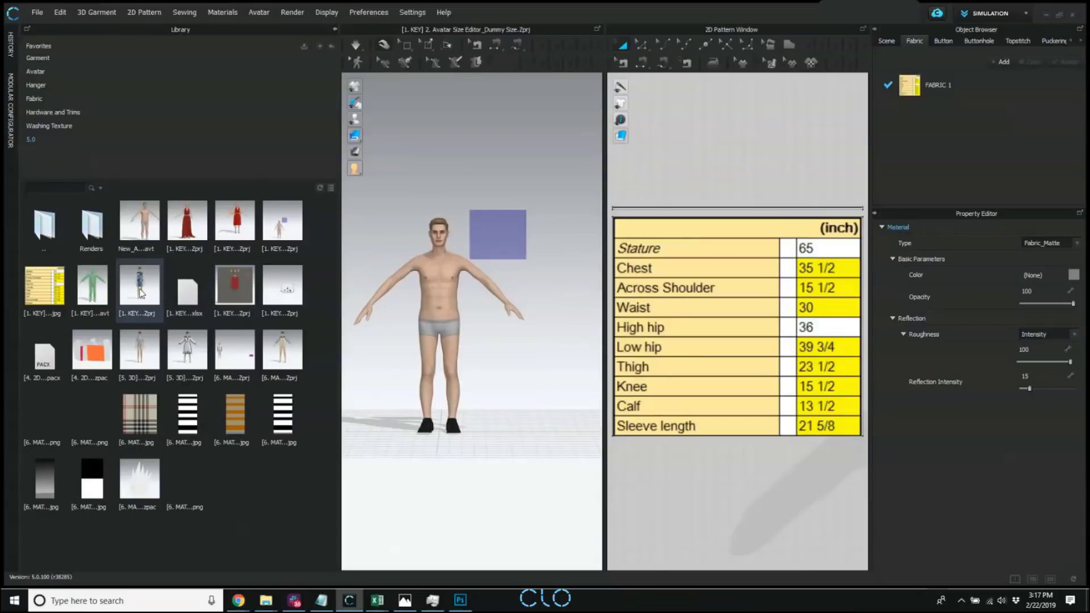
double_click(143, 295)
left_click(538, 316)
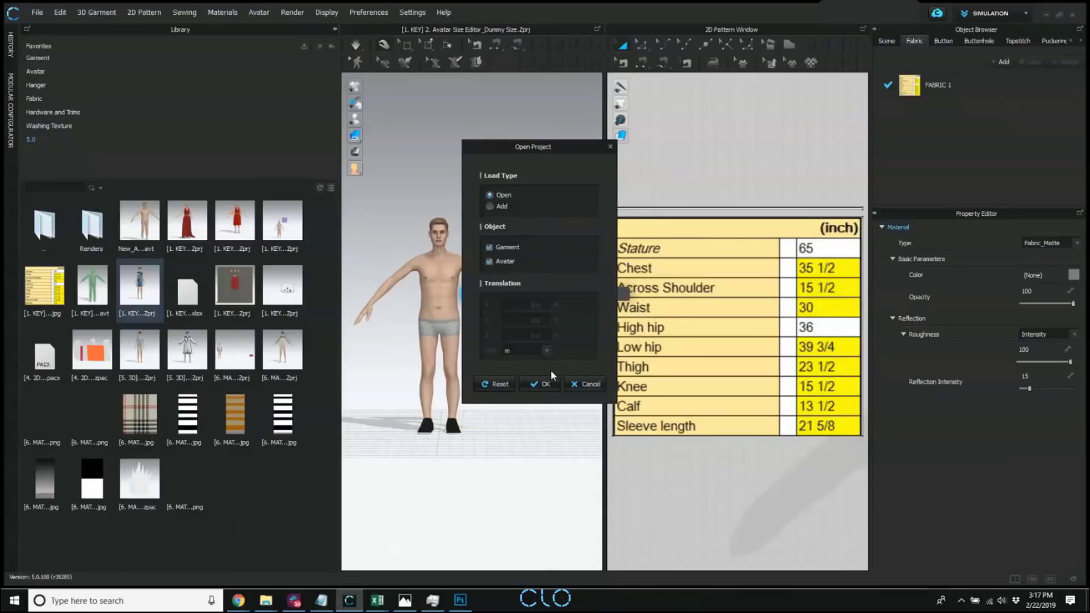
left_click(545, 383)
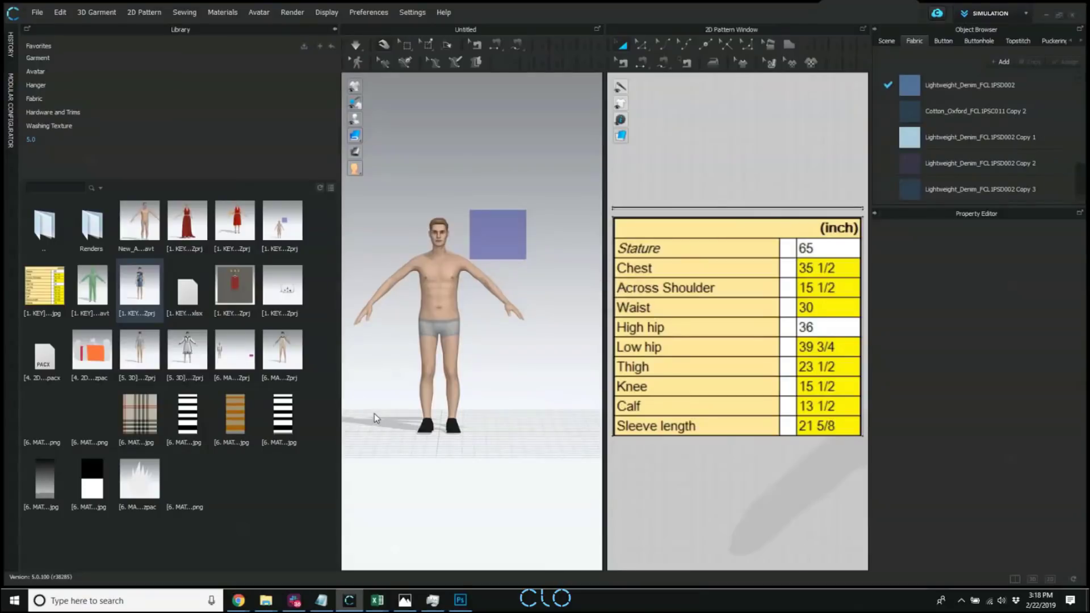
left_click(335, 29)
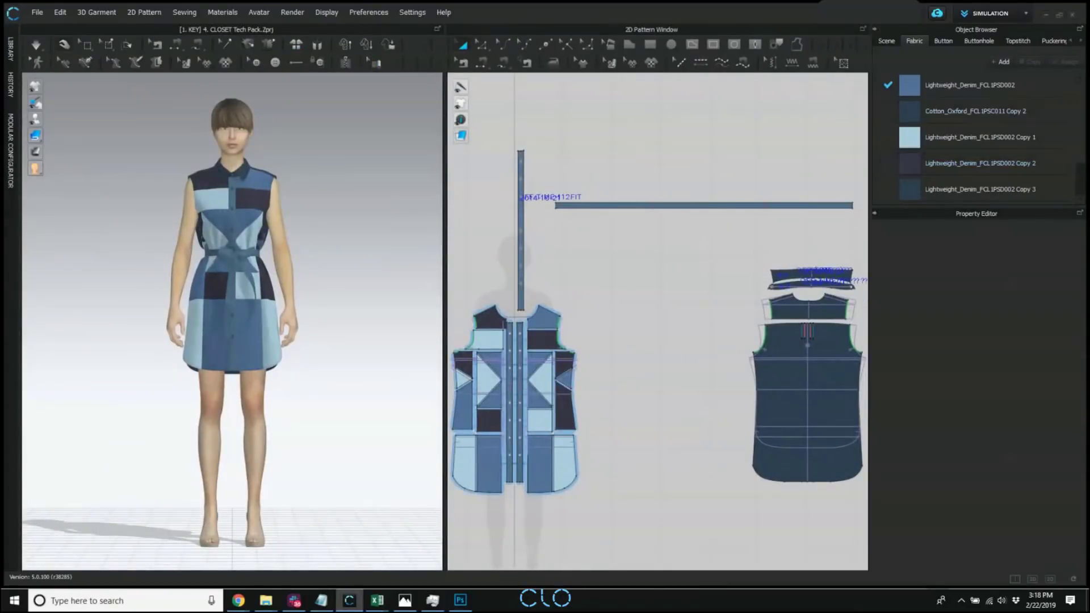
Enter the CLOSET account's e-mail and password in the CLOSET sign-in section of the user settings.
key("alt+Tab")
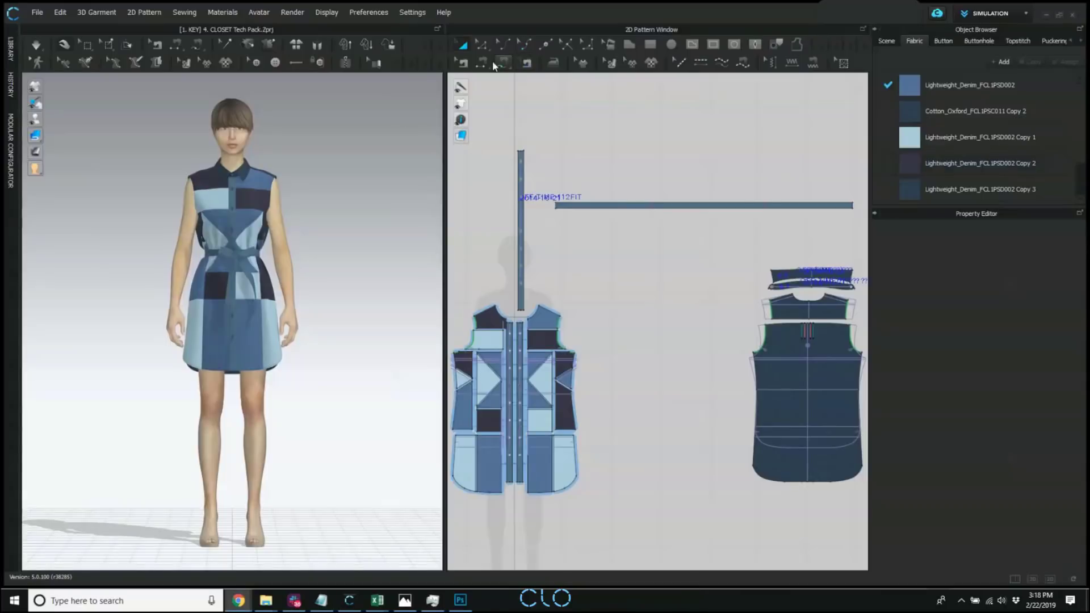
left_click(404, 12)
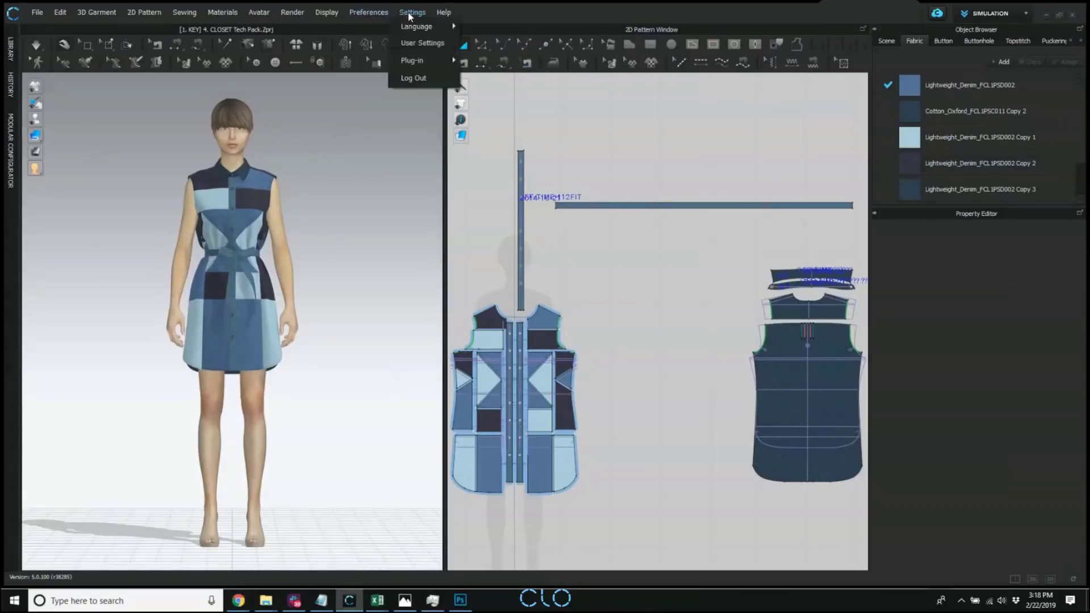
left_click(420, 43)
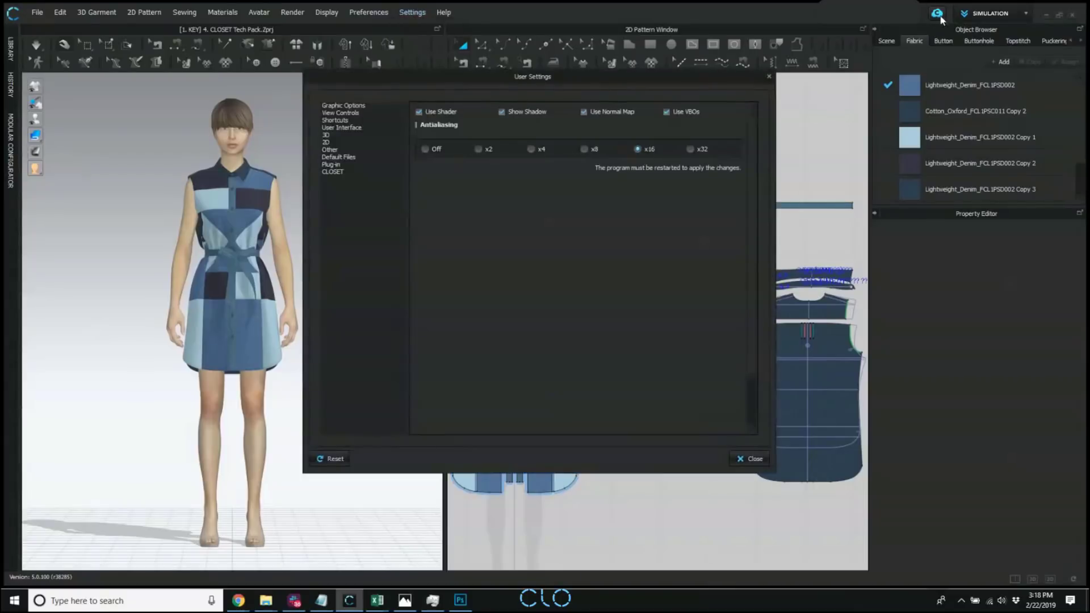
left_click(355, 172)
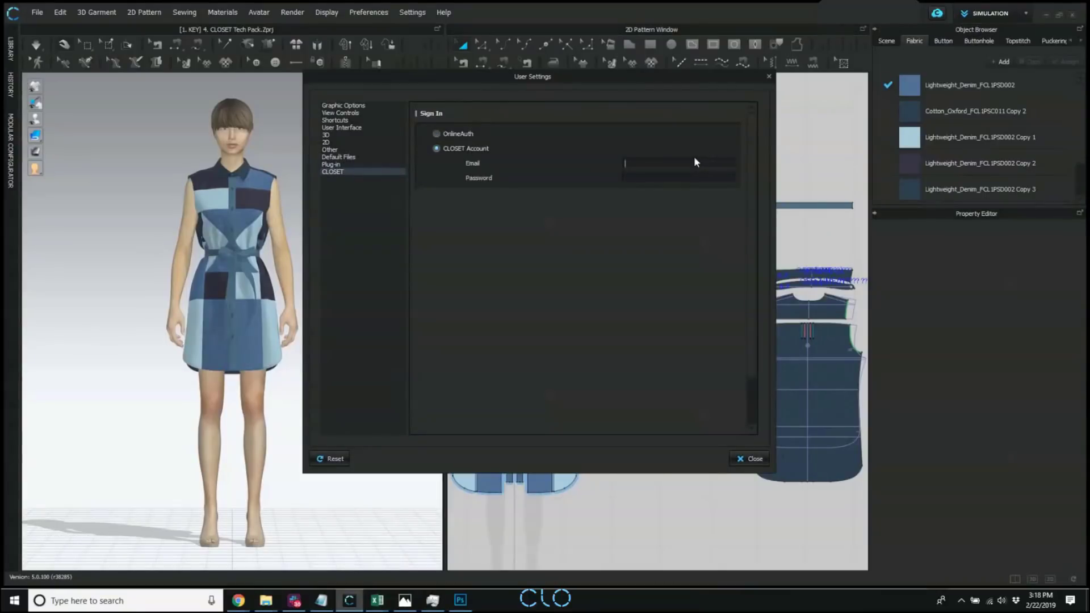
left_click(753, 460)
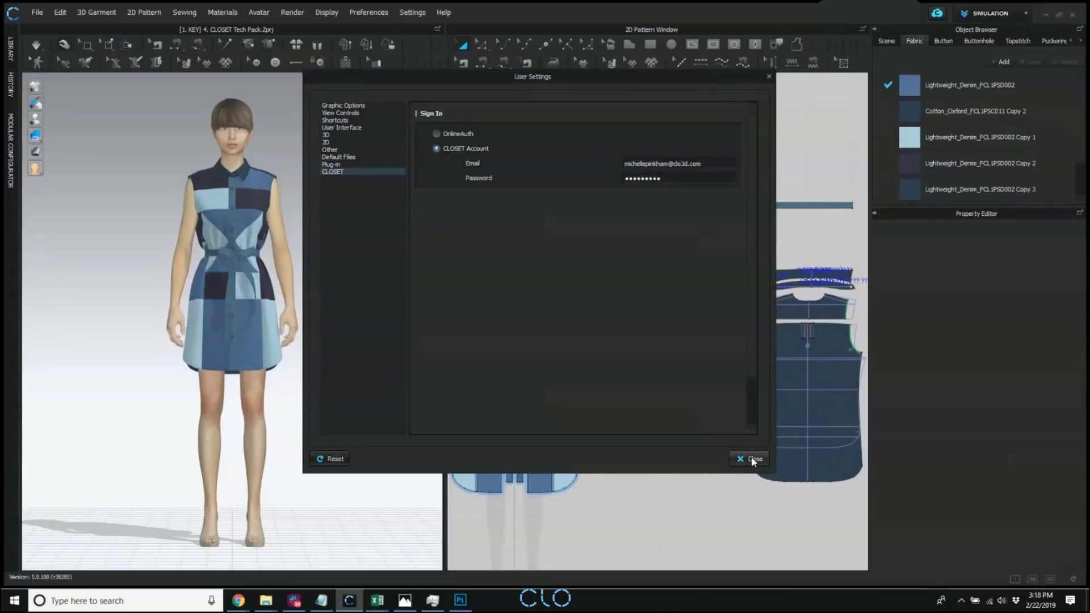
Enlarge the Object Browser to show more of the dress project's fabric list.
scroll(315, 239, "down", 1)
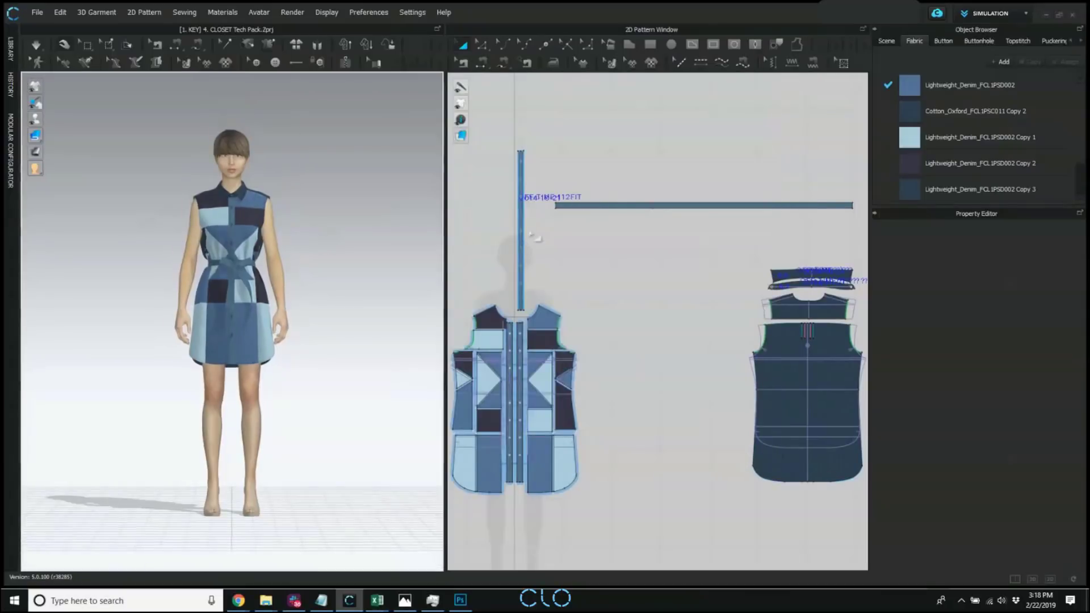
middle_click_drag(598, 253, 603, 219)
right_click_drag(318, 250, 370, 250)
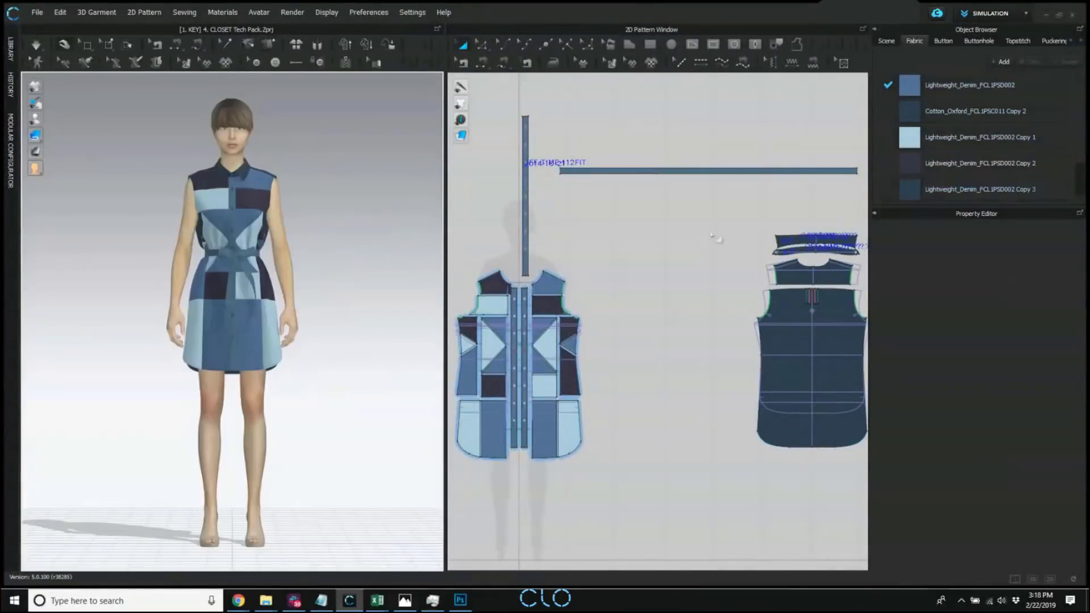
left_click_drag(965, 198, 966, 243)
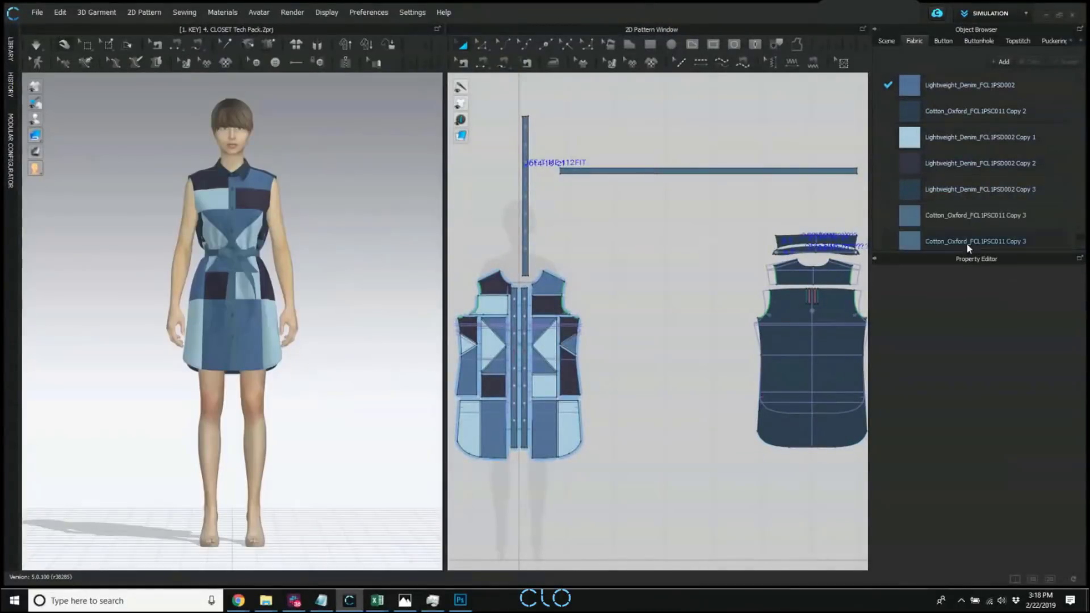
Switch to Print Layout mode and compare the layouts of Cotton_Oxford_FCL1PSC011 Copy 2 and Lightweight_Denim_FCL1PSD002.
left_click(1024, 12)
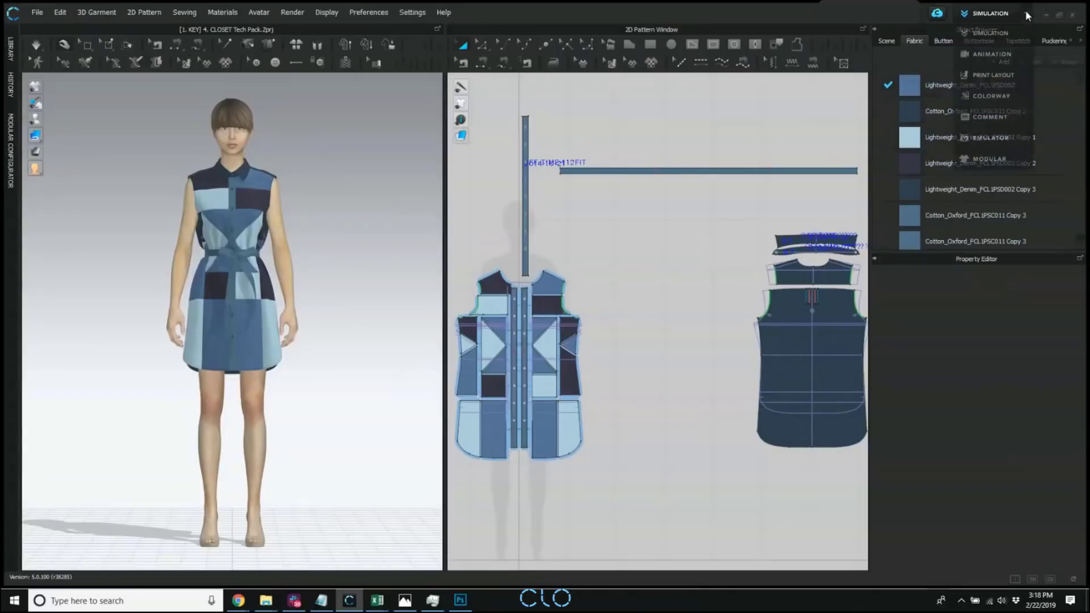
left_click(991, 80)
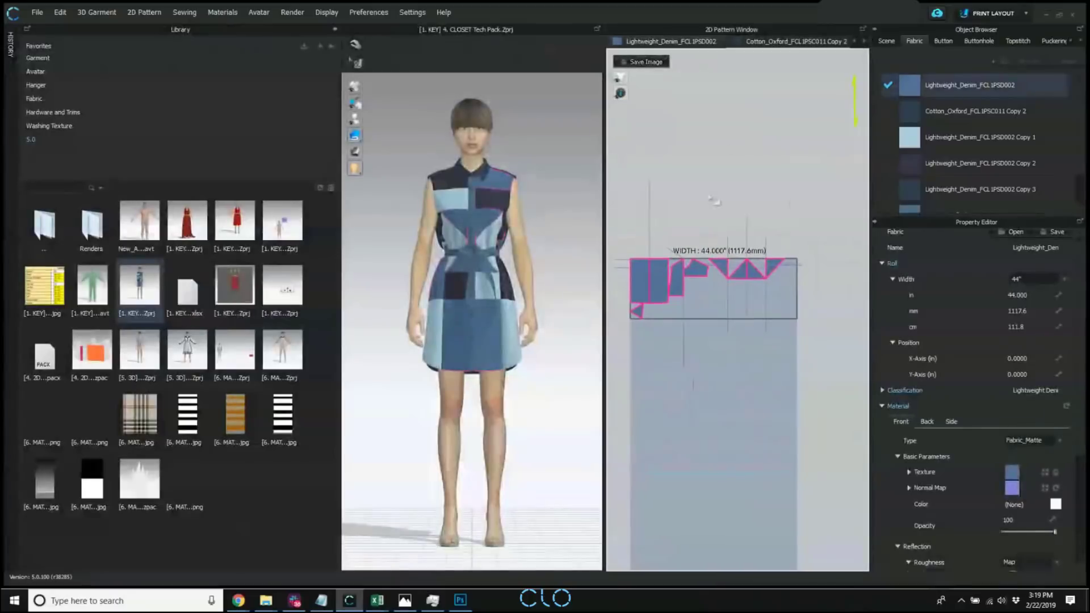
left_click(801, 42)
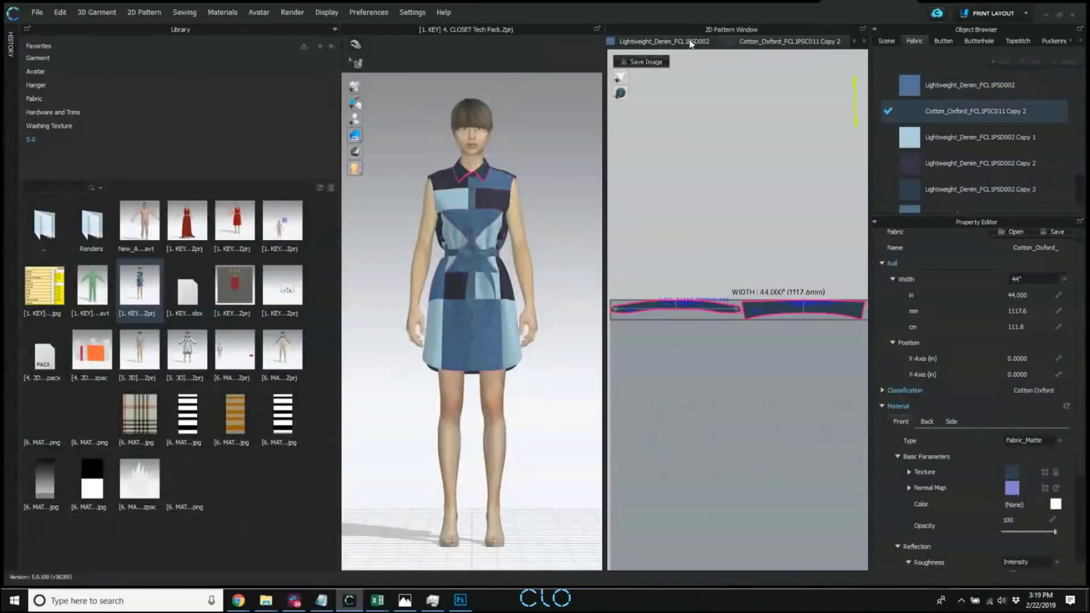
left_click(681, 41)
Set the Lightweight_Denim_FCL1PSD002 roll width to 60 inches and reset its pattern pieces to the default arrangement.
scroll(790, 306, "down", 3)
double_click(1022, 295)
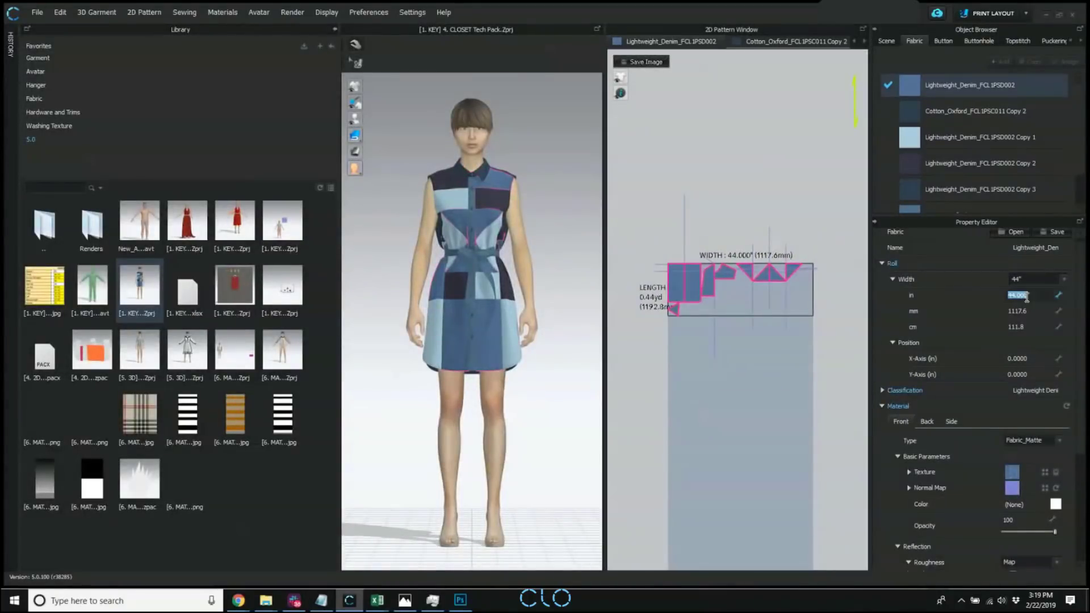
type("23")
key("Return")
scroll(774, 270, "down", 1)
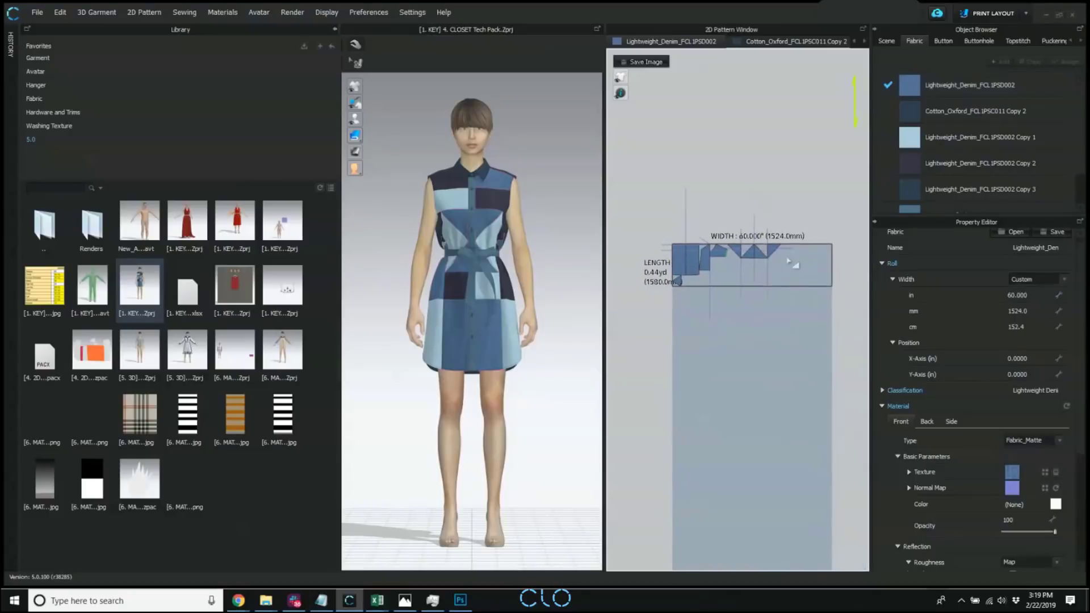
right_click(763, 267)
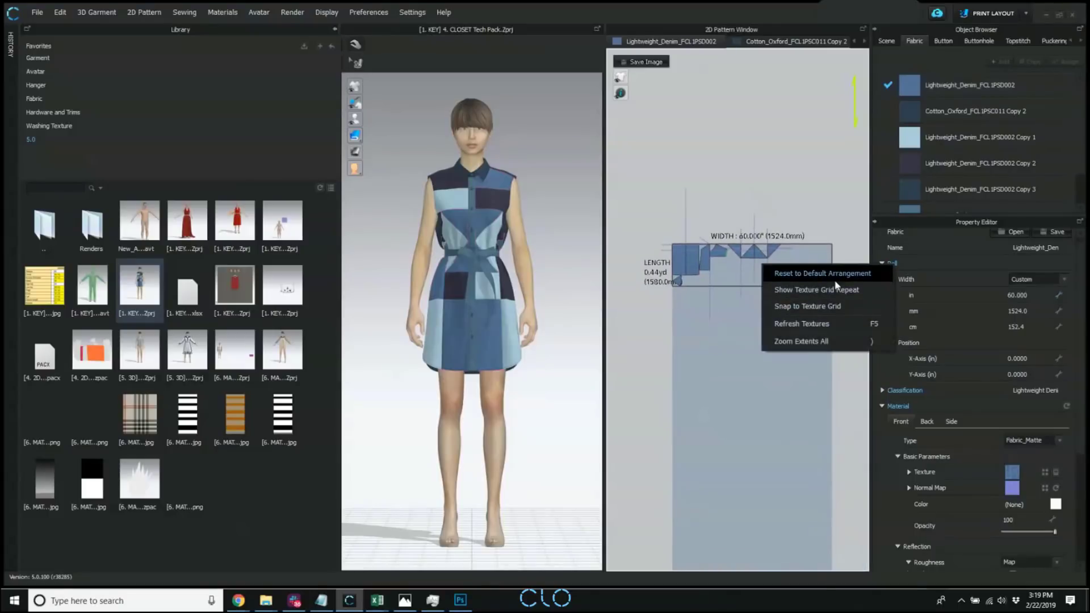
left_click(835, 275)
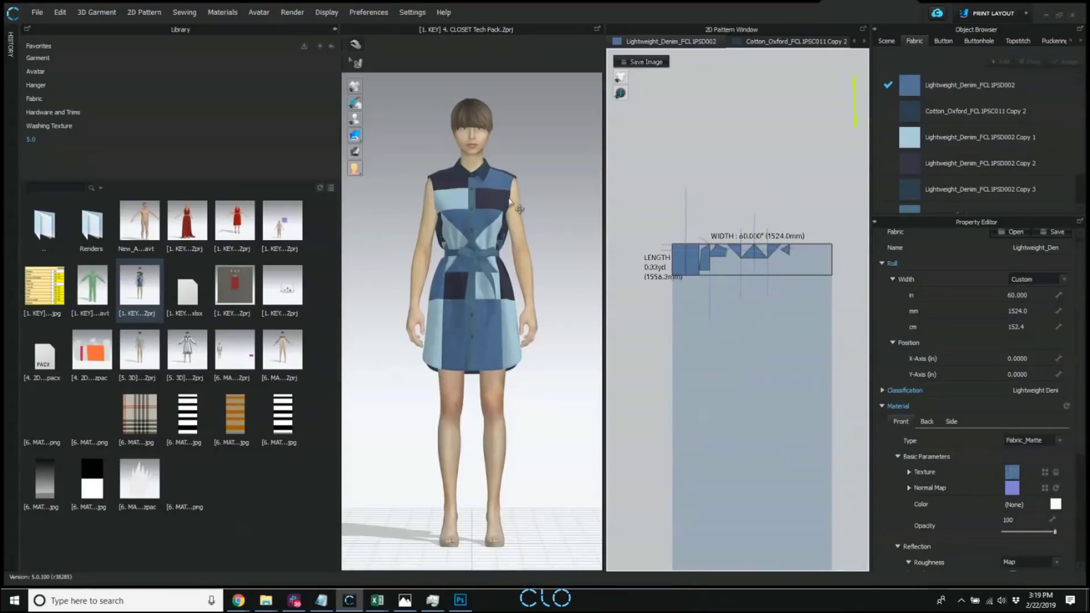
Hide the library and switch the workspace back to Simulation mode.
left_click(334, 28)
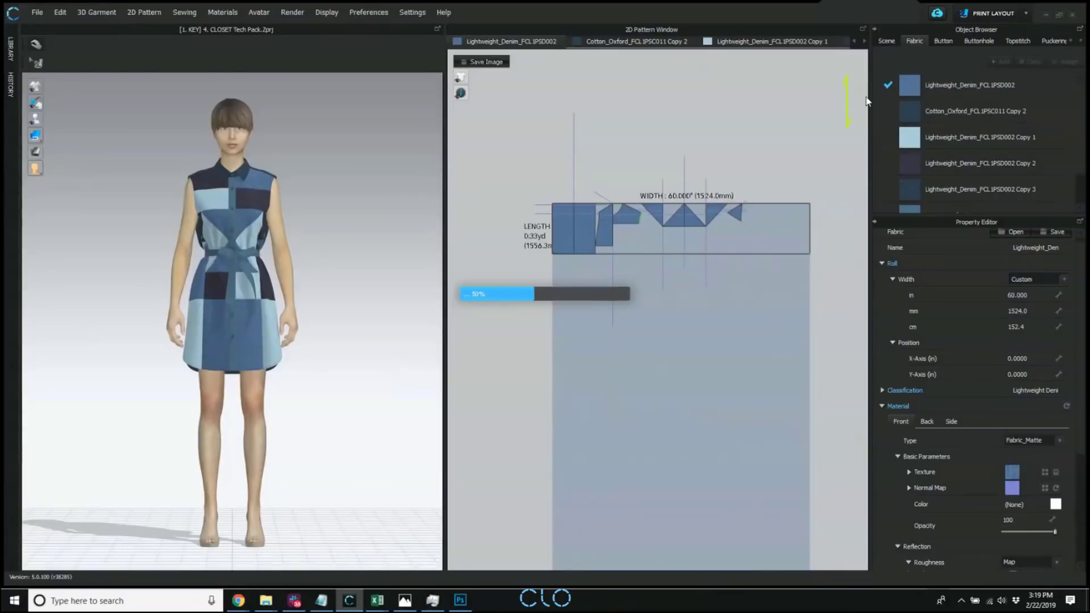
left_click(1027, 12)
left_click(986, 29)
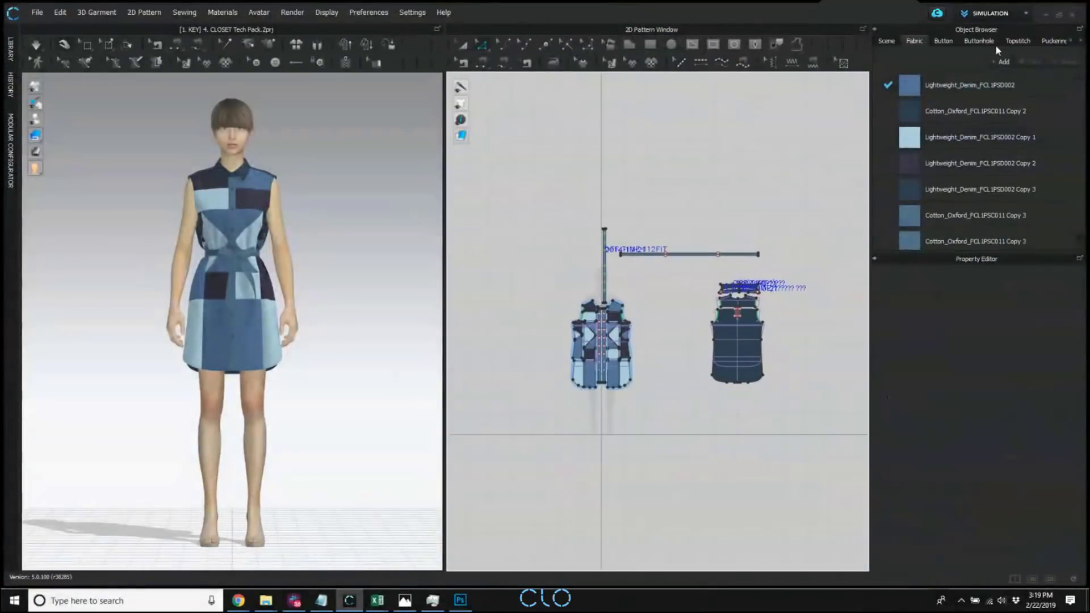
Send the dress to CLOSET as a tech pack and upload it as a new style in the Workroom.
left_click(937, 14)
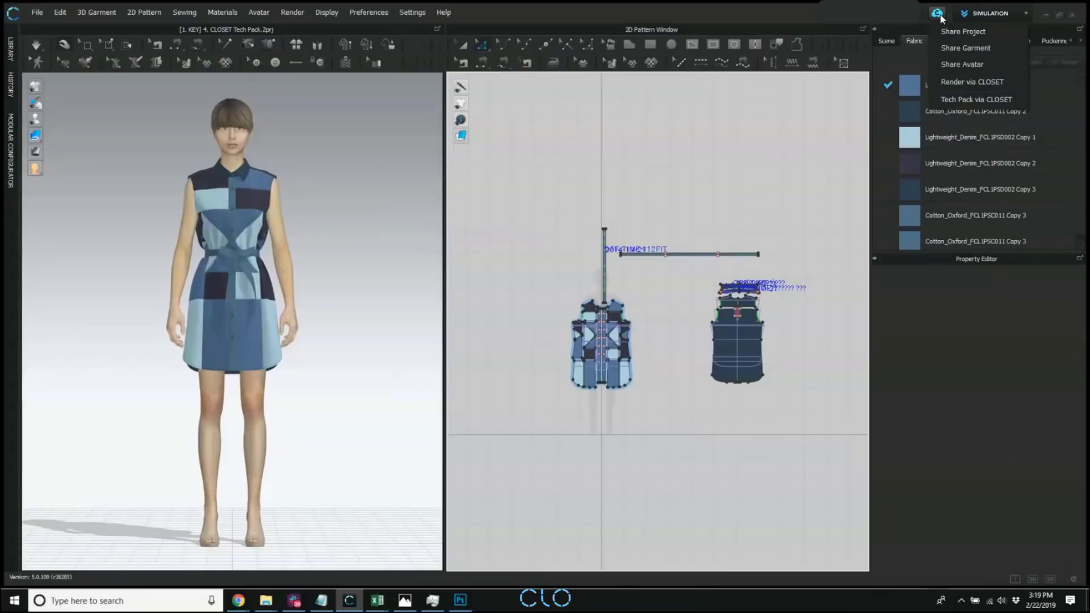
left_click(1015, 99)
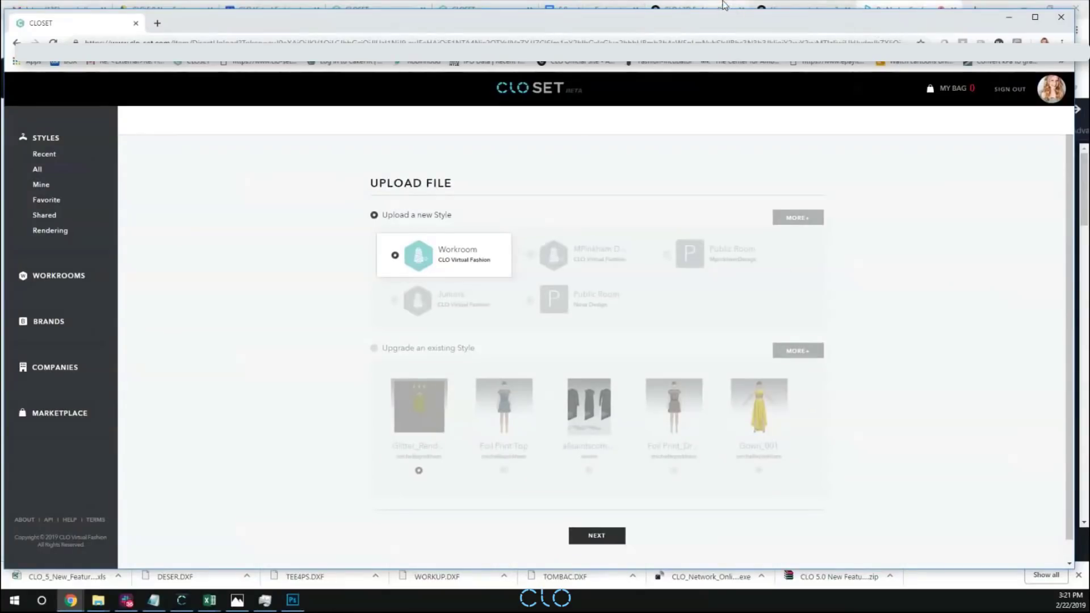
left_click_drag(535, 28, 546, 22)
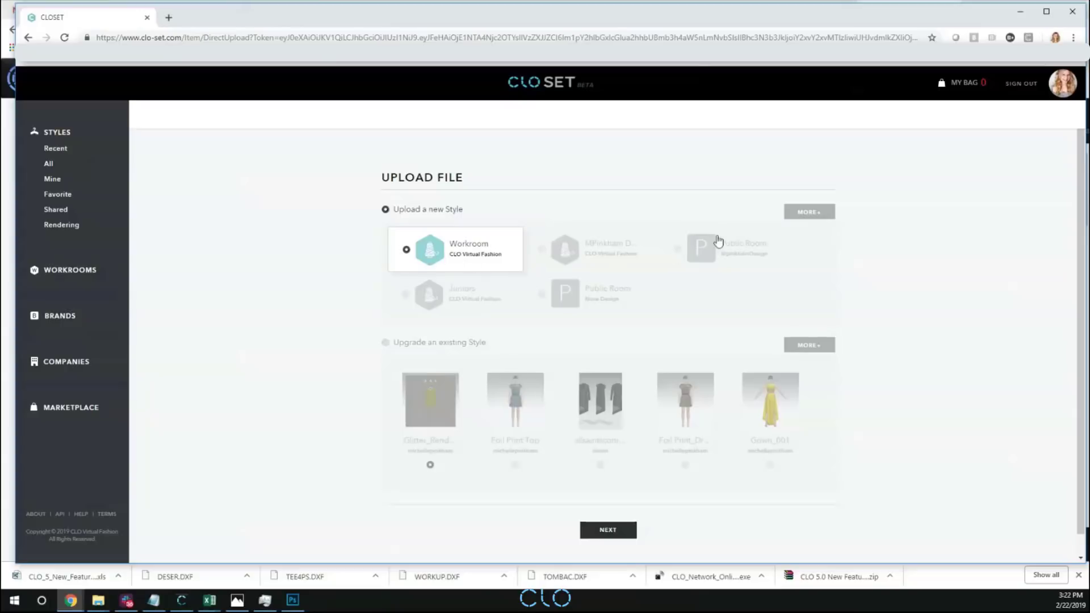
left_click(606, 529)
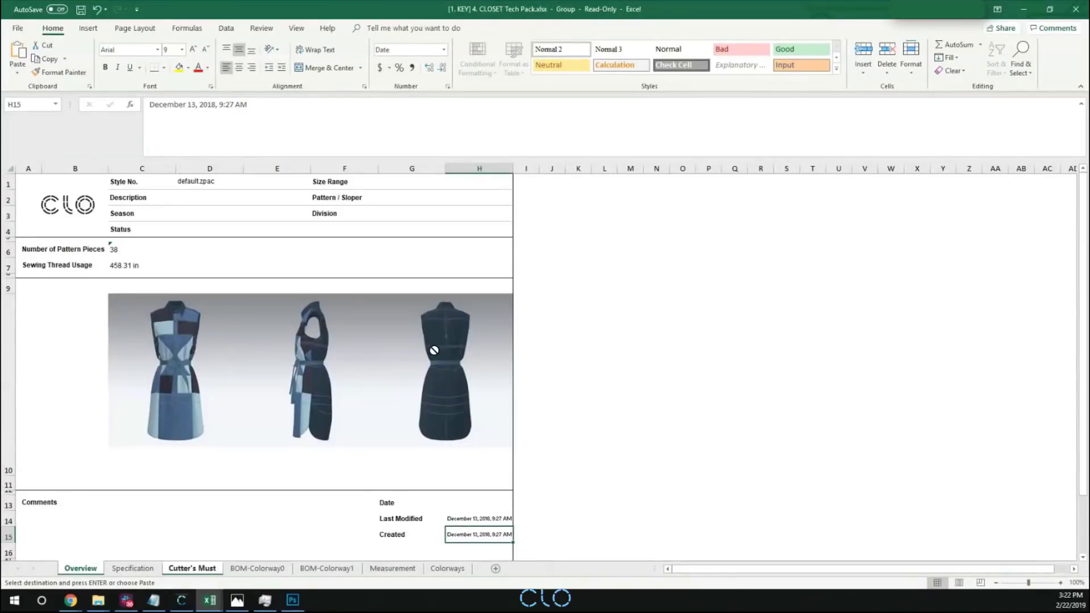
Review the tech pack's Specification, Overview and Cutter's Must sheets, including the trims section.
left_click(121, 569)
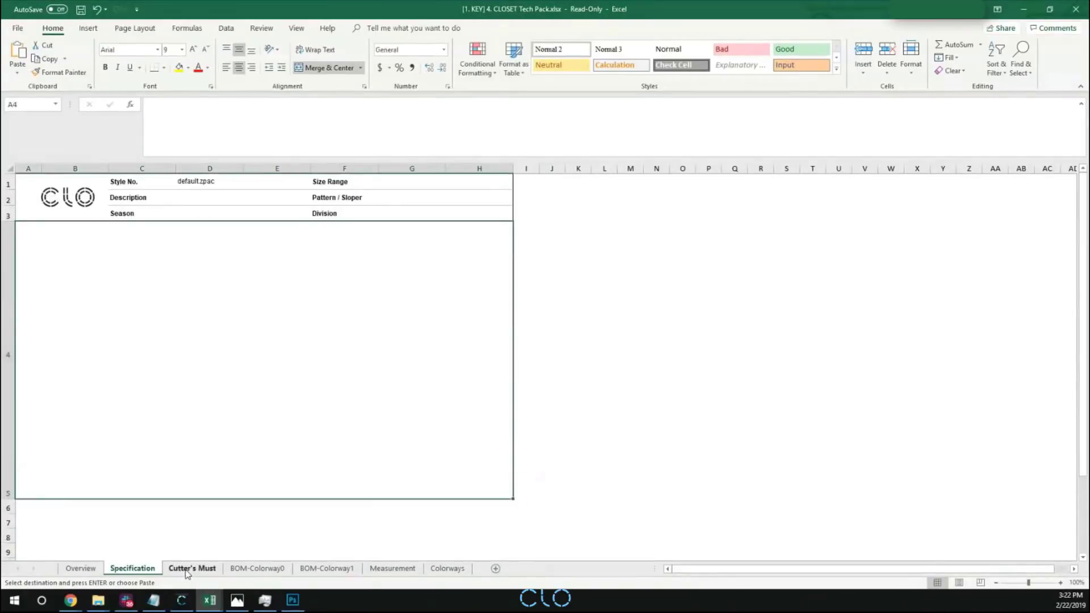
left_click(80, 569)
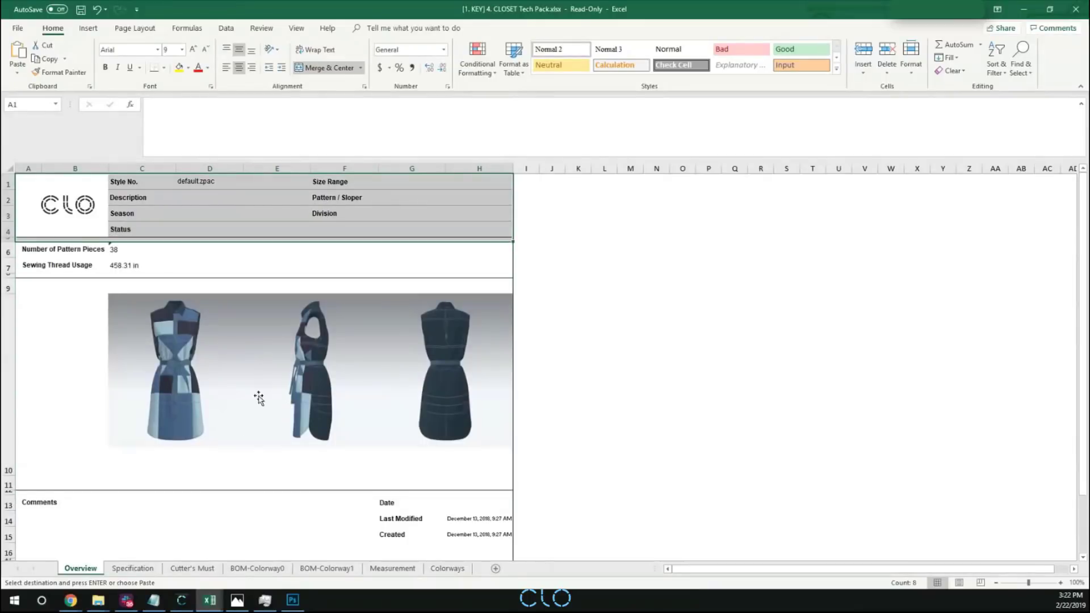
left_click(192, 568)
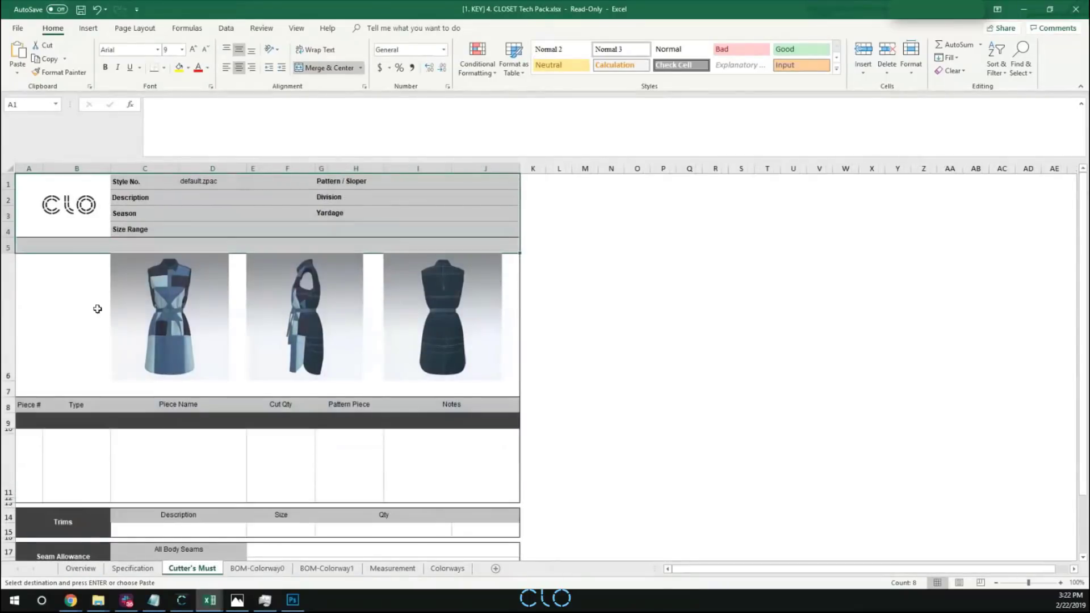
scroll(274, 517, "down", 7)
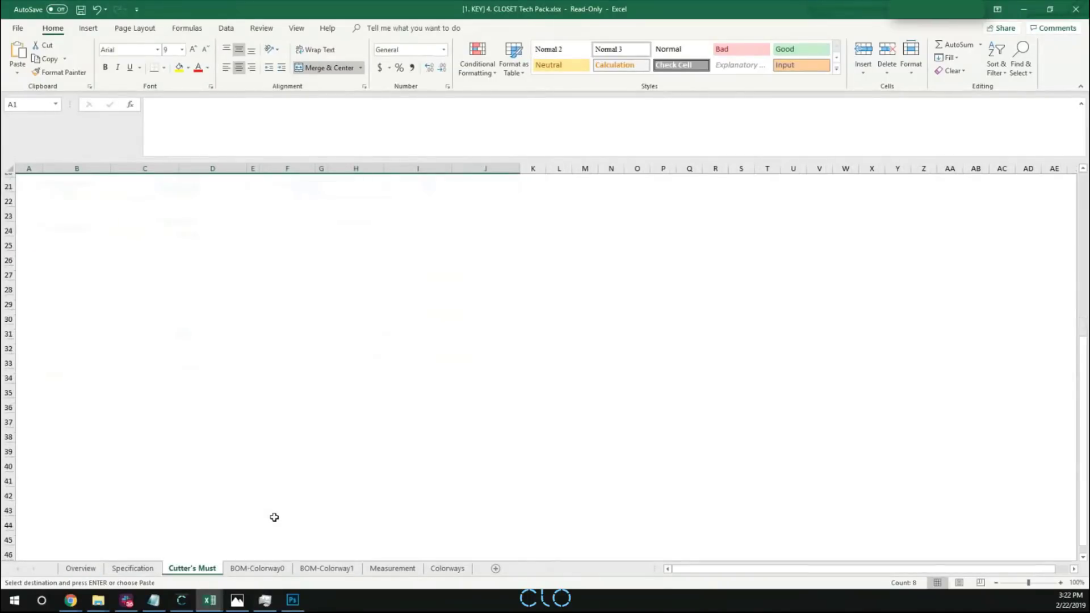
scroll(274, 517, "up", 7)
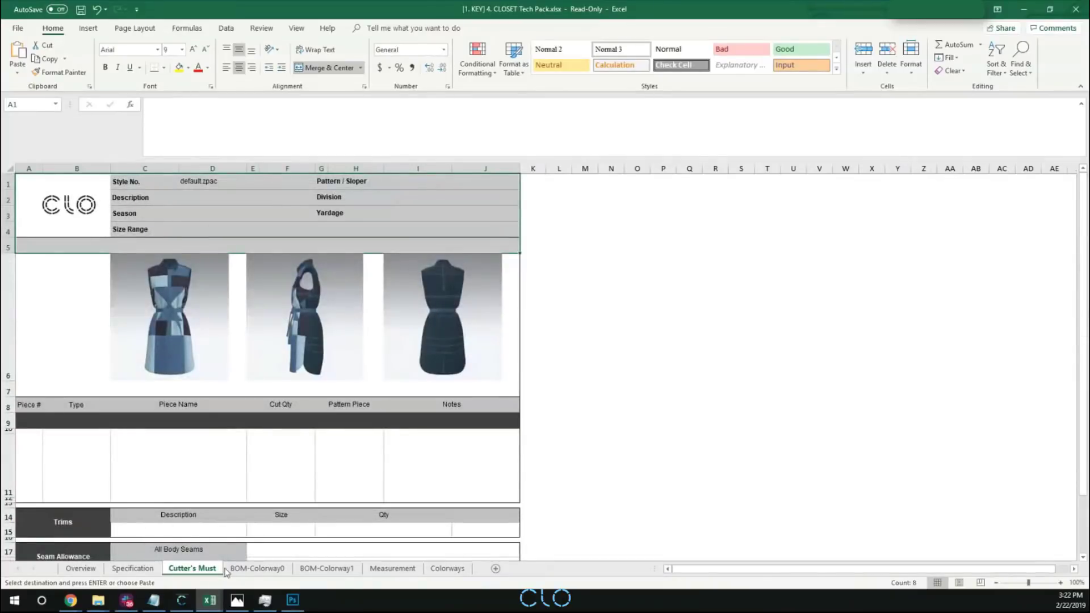
left_click(116, 529)
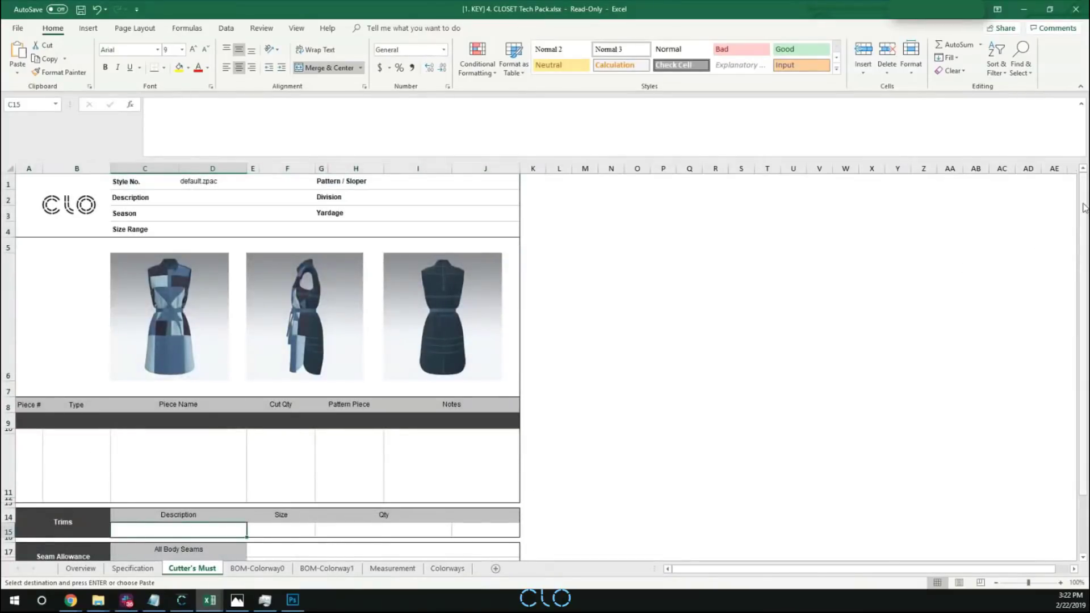
scroll(1083, 207, "down", 2)
Review the fabric and trim listings on the BOM-Colorway0 and BOM-Colorway1 sheets.
left_click(257, 569)
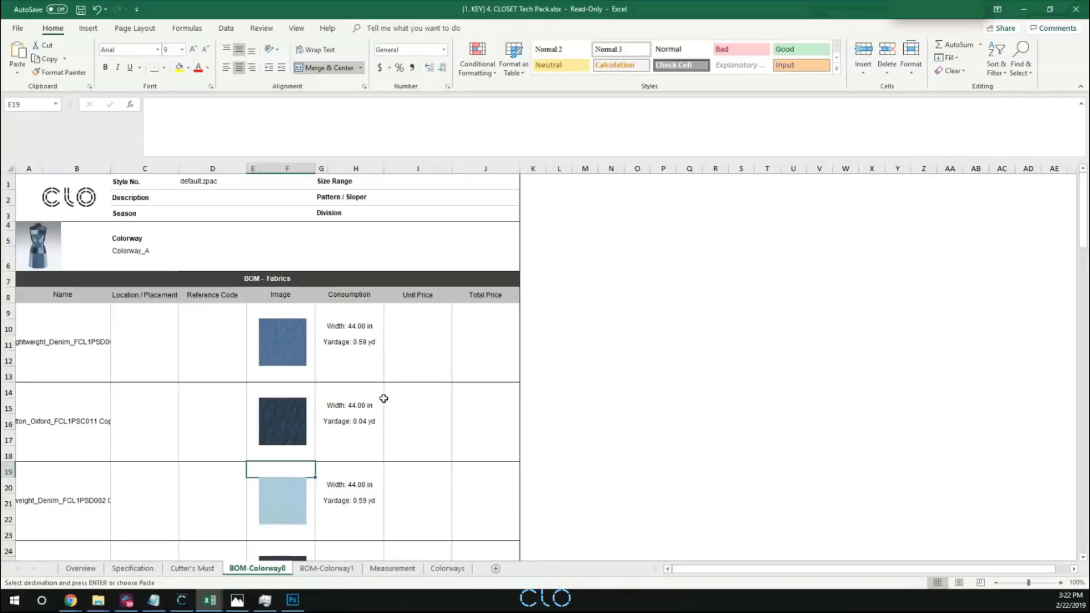
scroll(380, 483, "down", 5)
scroll(380, 483, "down", 2)
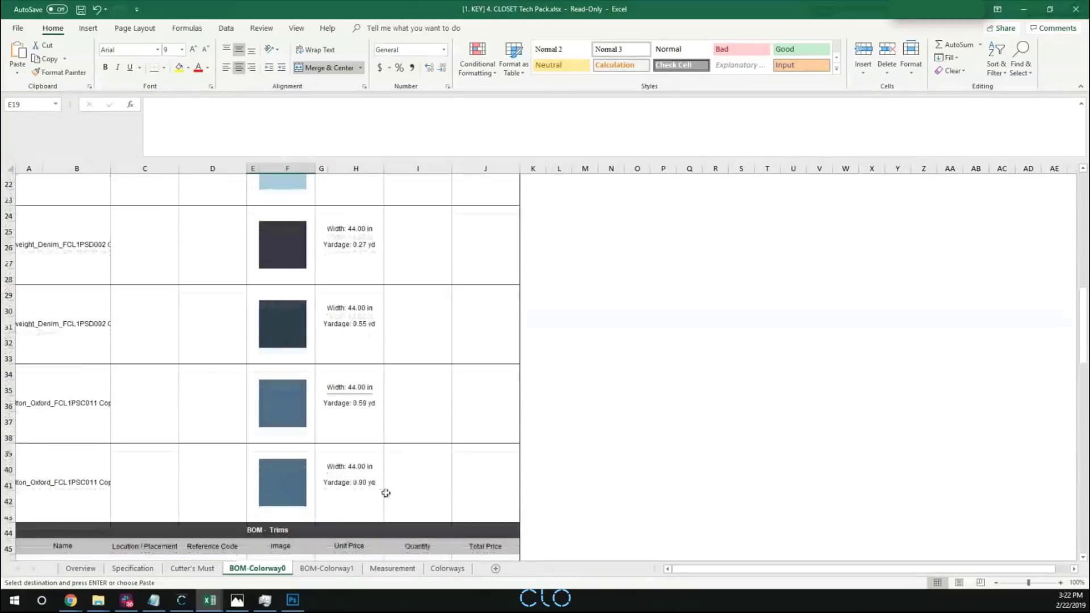
left_click(326, 569)
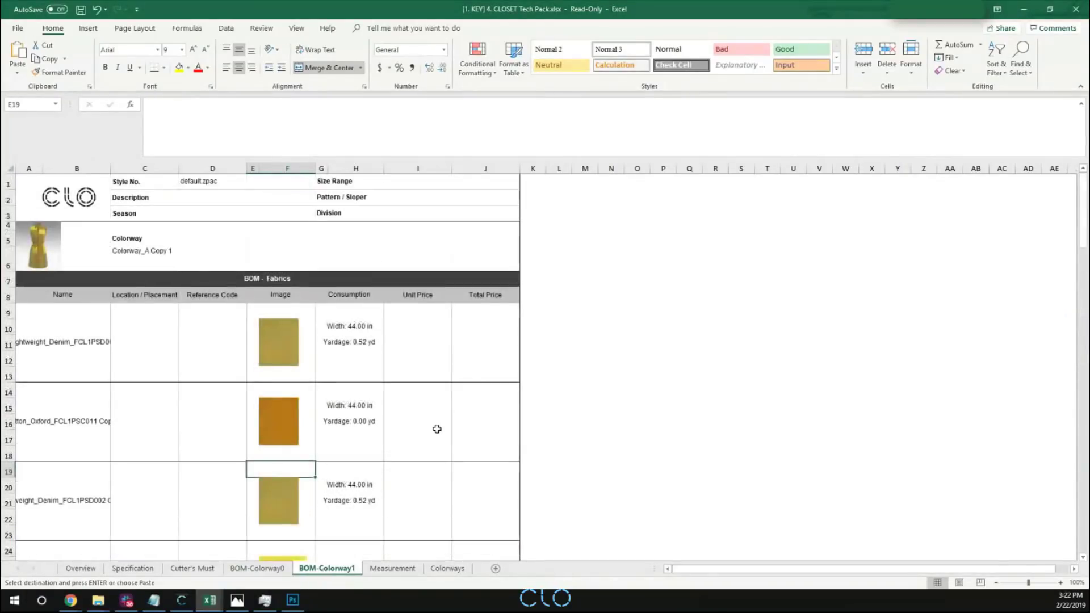
scroll(435, 428, "down", 5)
Examine the Measurement table and the Colorways images, and return to the Specification sheet.
left_click(393, 568)
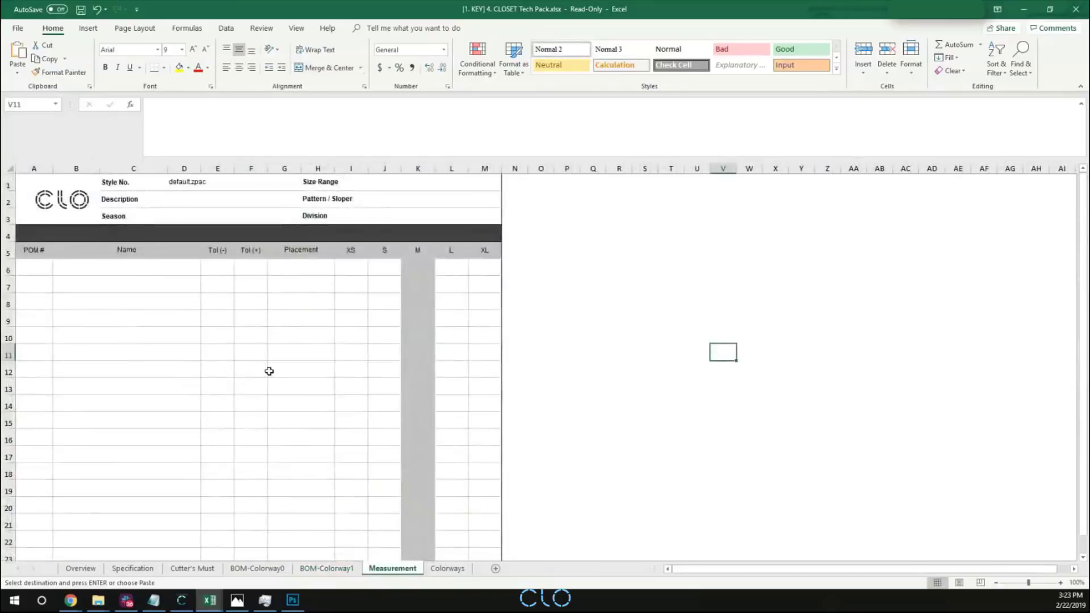
scroll(291, 358, "down", 7)
scroll(289, 365, "up", 7)
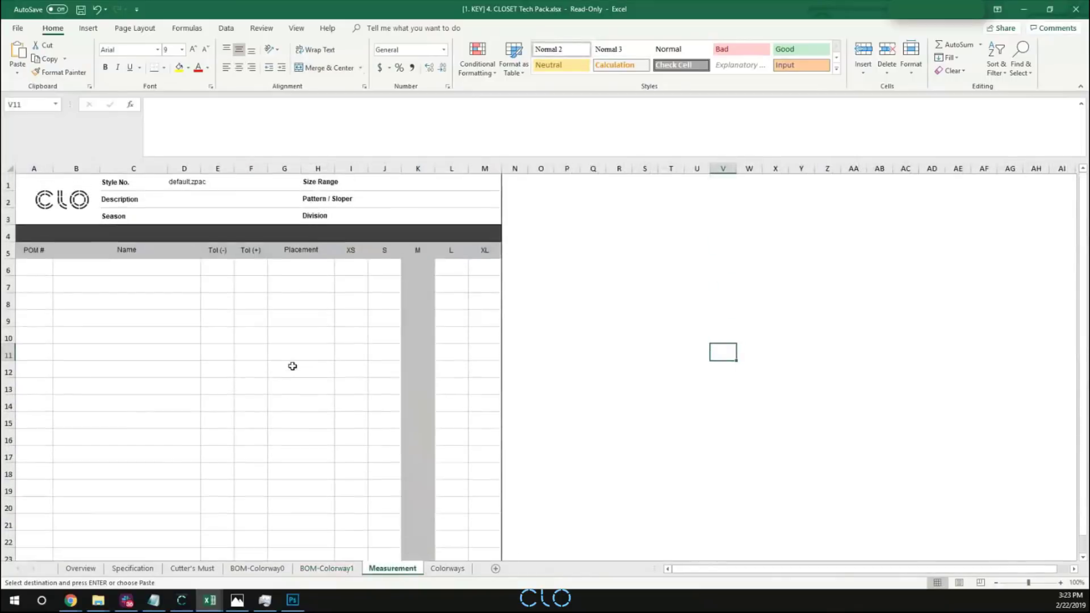
left_click(447, 568)
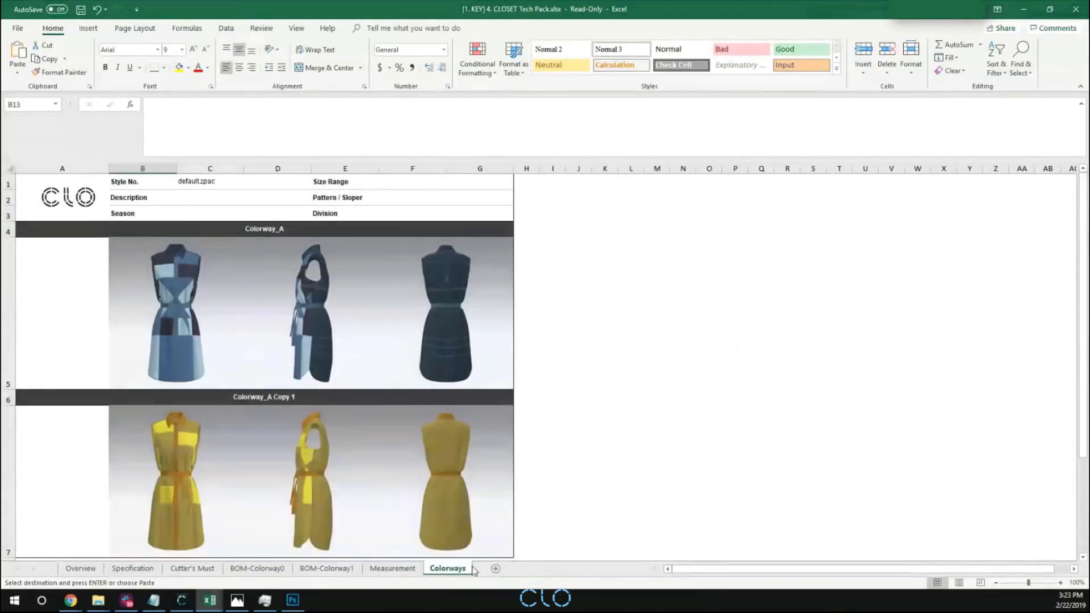
left_click(628, 321)
left_click(132, 568)
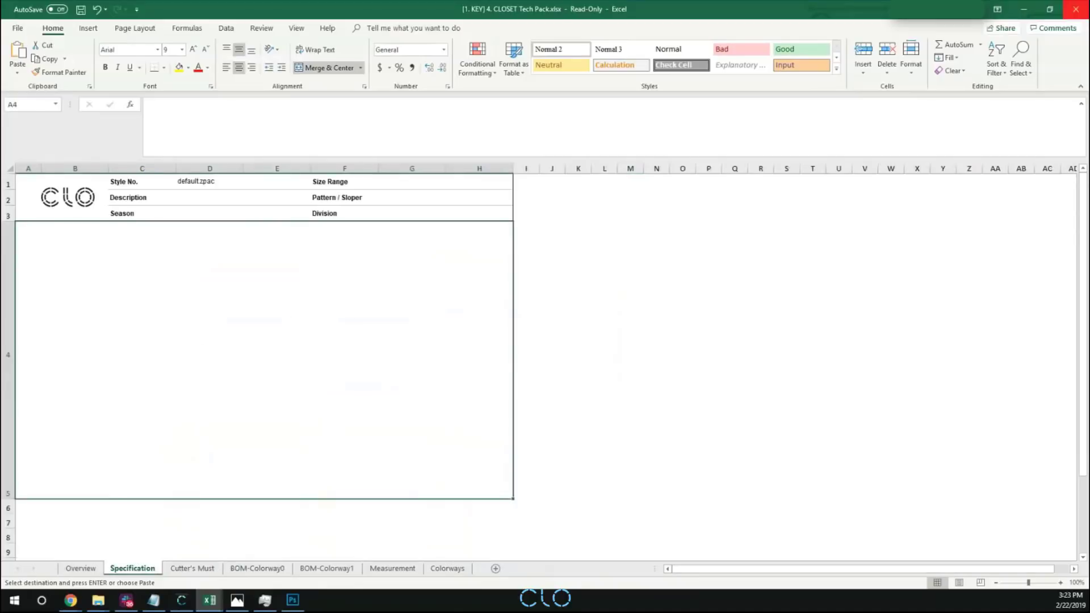
Switch to CLO, open the [1. KEY] 5. Render project with garment and avatar from the library, and hide the library.
key("alt+Tab")
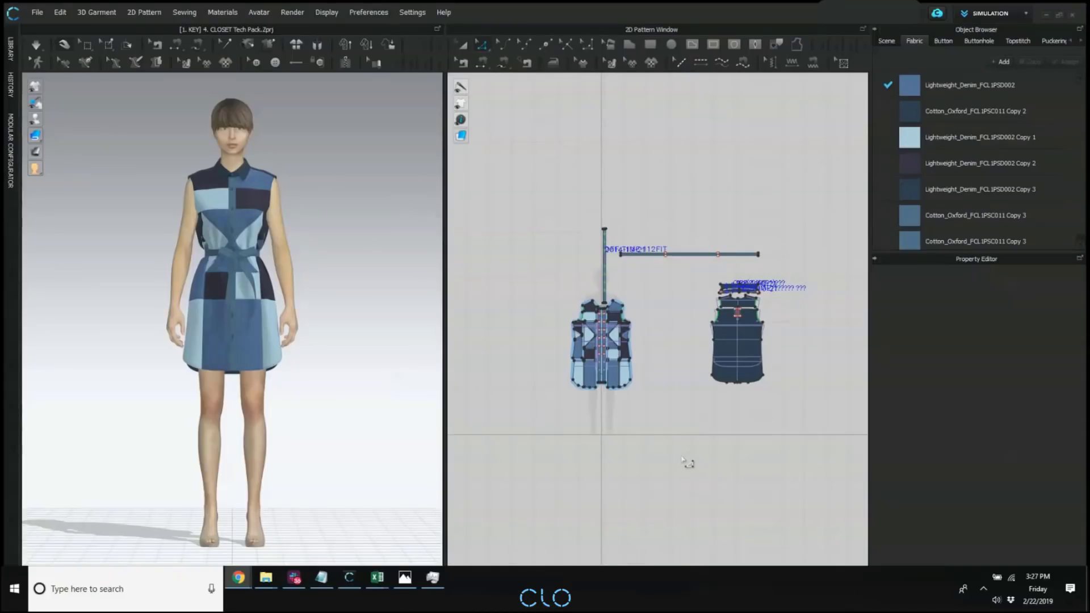
left_click(335, 250)
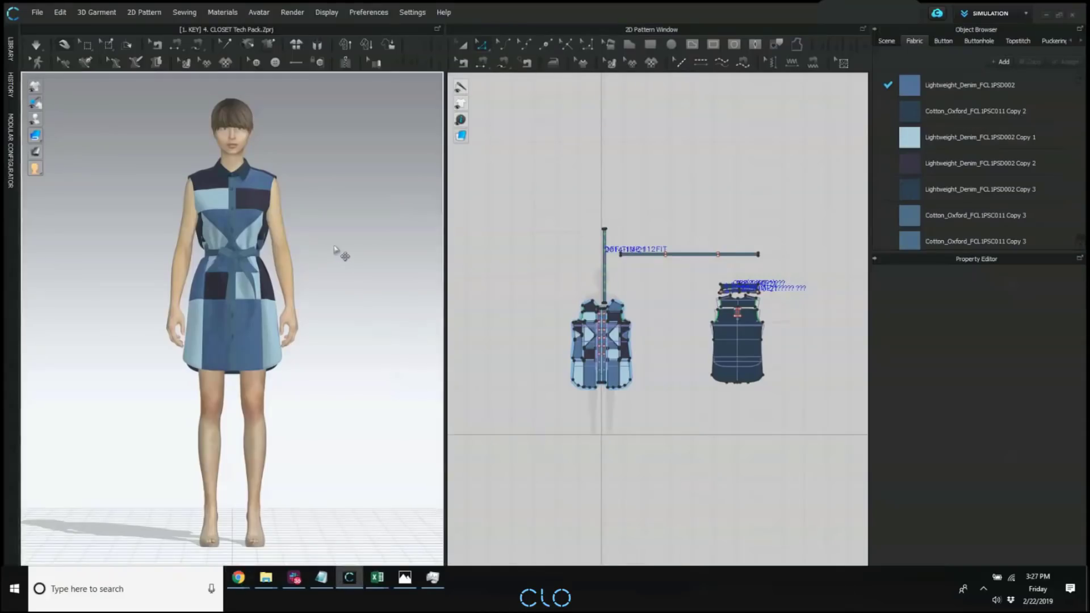
left_click(10, 50)
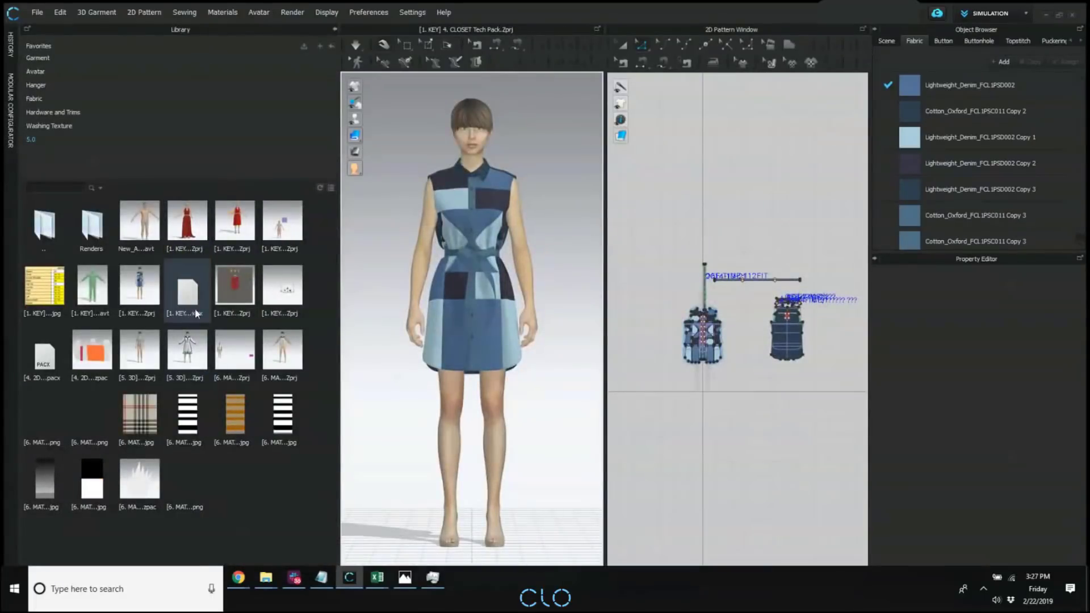
mouse_move(247, 284)
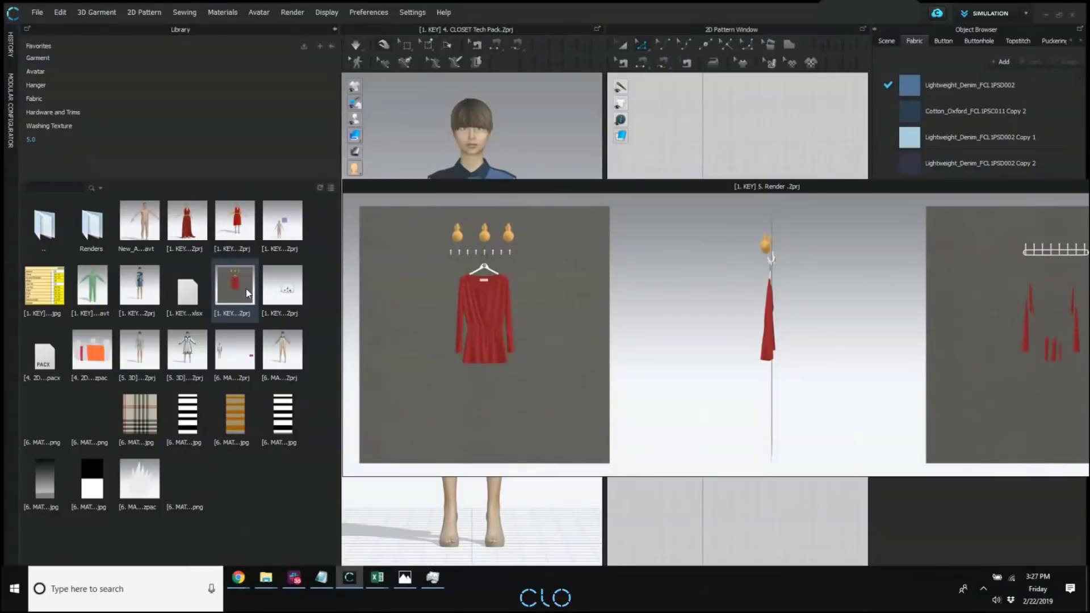
double_click(246, 280)
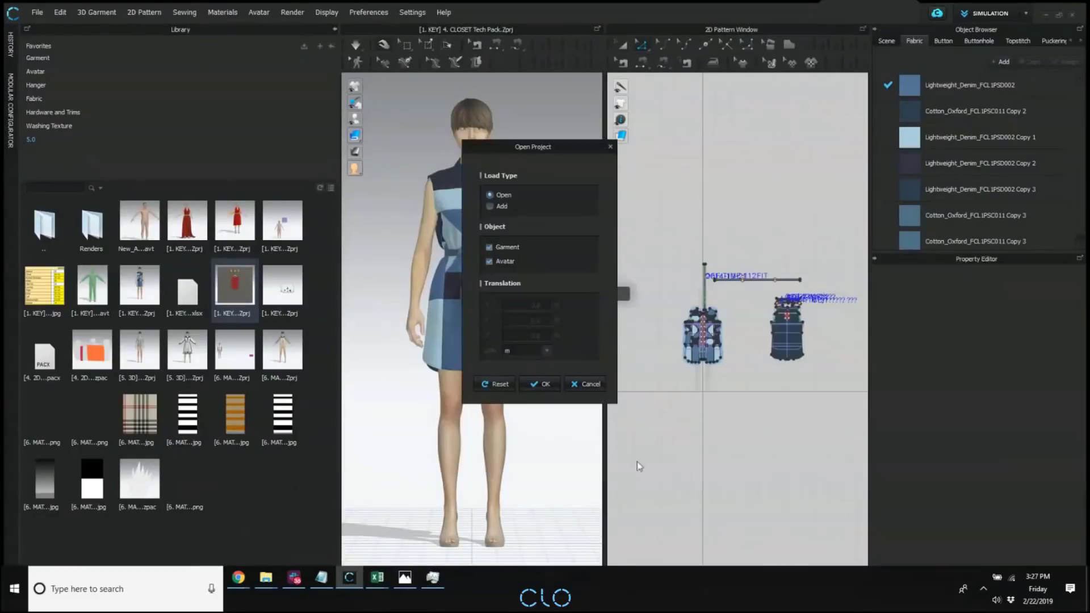
left_click(537, 386)
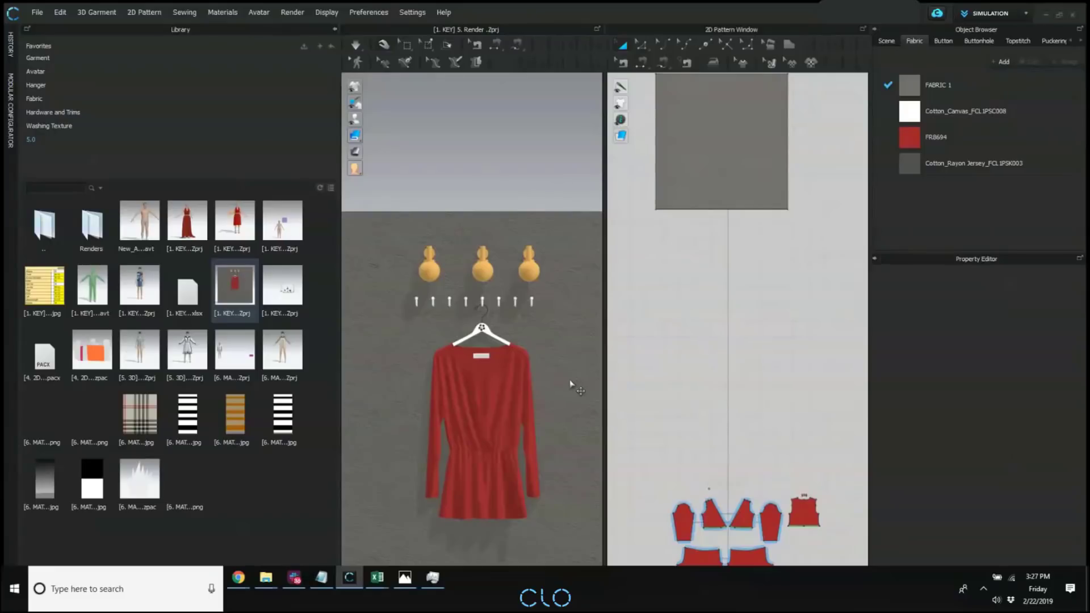
left_click(335, 29)
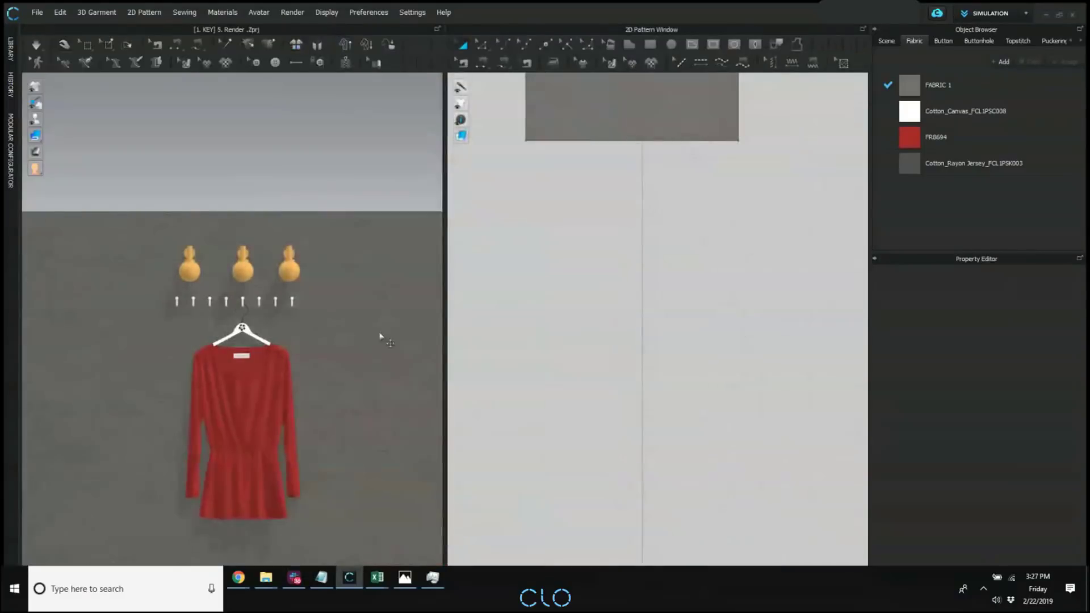
Look over the hanging garment, the render options and the material properties of fabric FR8694.
middle_click_drag(386, 370, 382, 284)
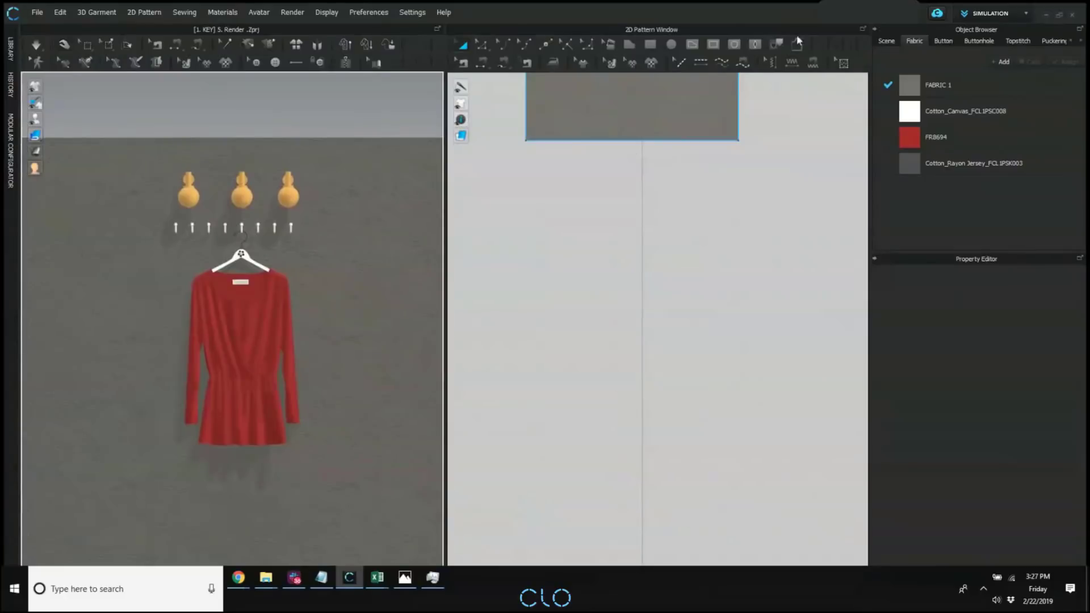
middle_click_drag(669, 216, 659, 397)
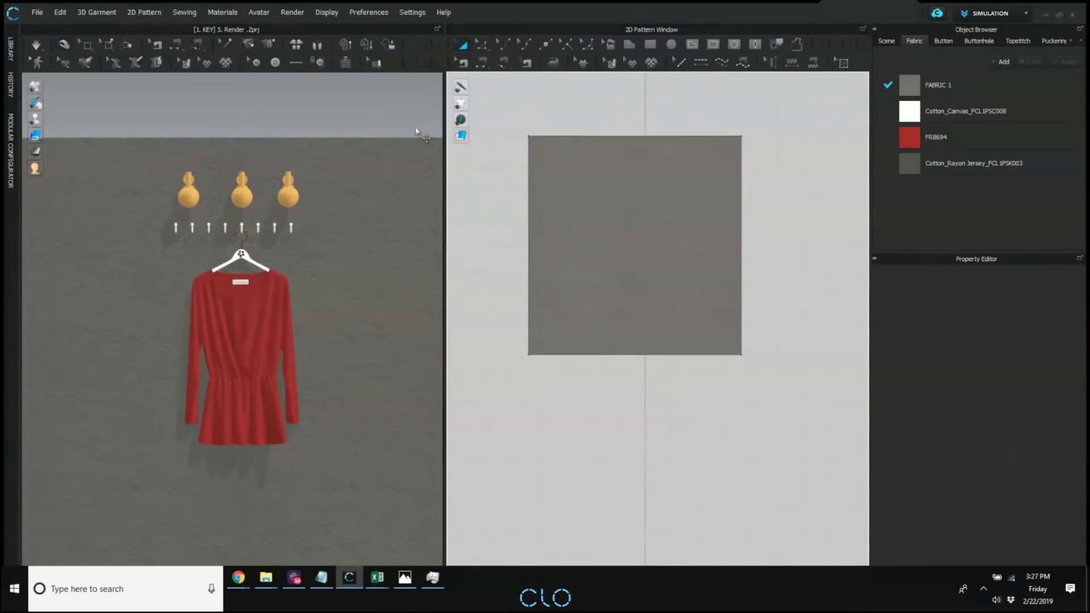
left_click(292, 12)
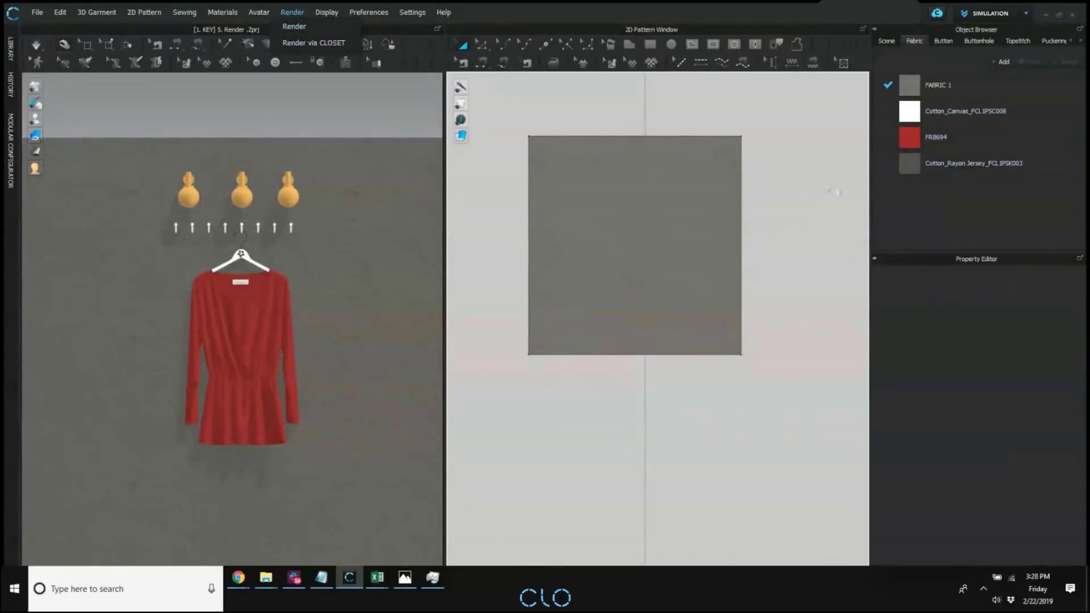
left_click(972, 136)
left_click(972, 136)
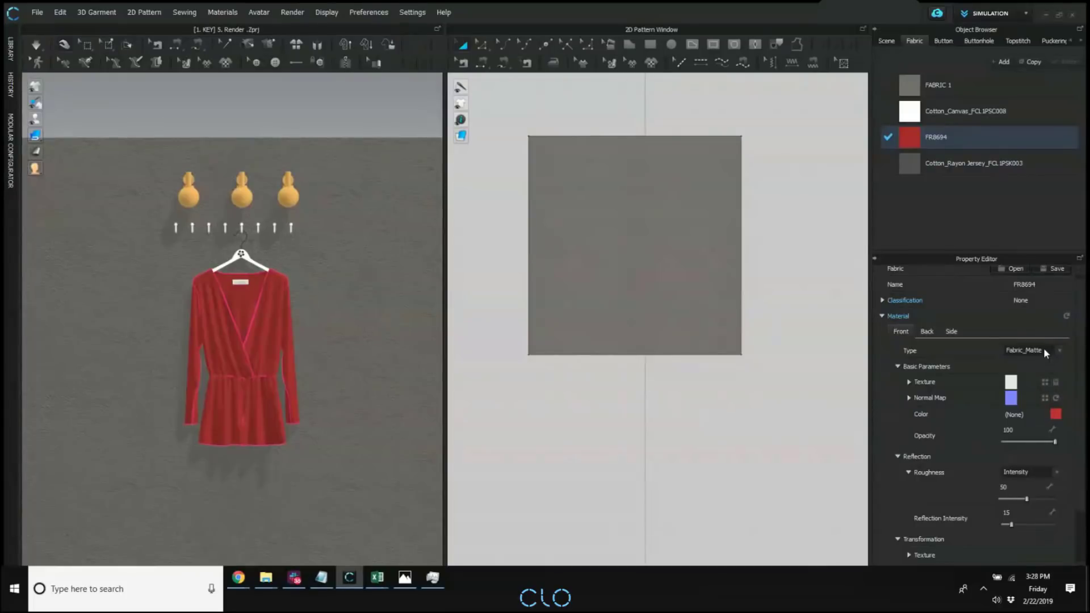
left_click(498, 116)
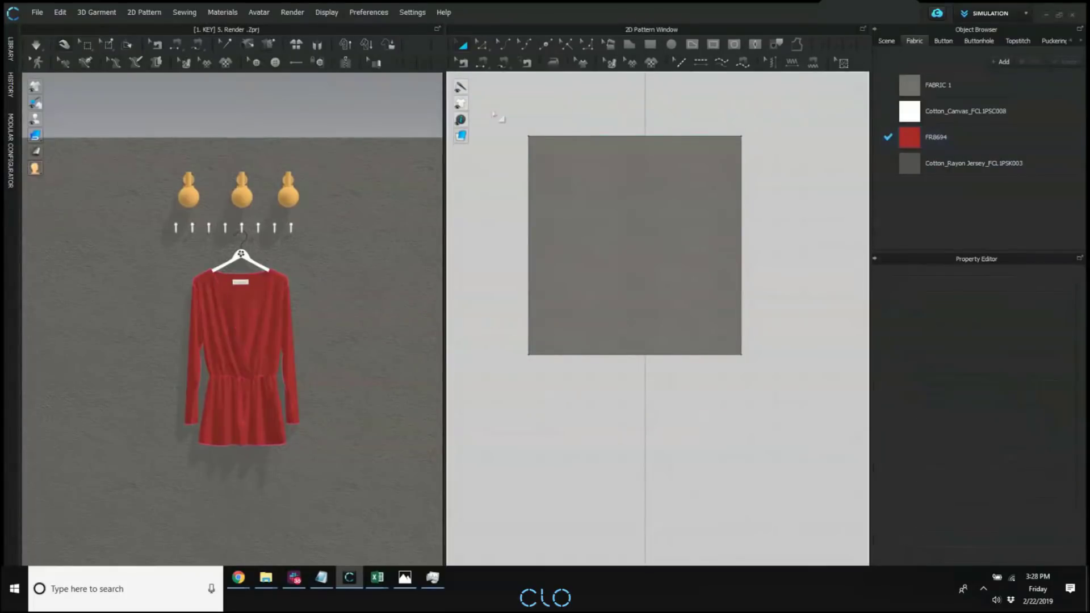
Open the Render window and start an interactive render framed closely on the red garment.
left_click(292, 14)
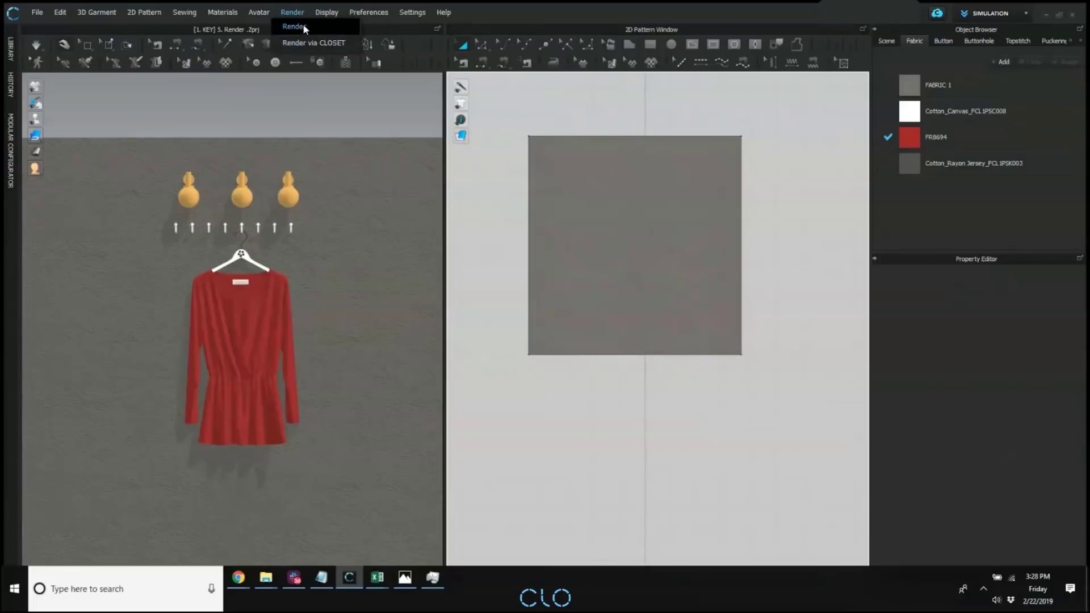
left_click(308, 25)
left_click(318, 24)
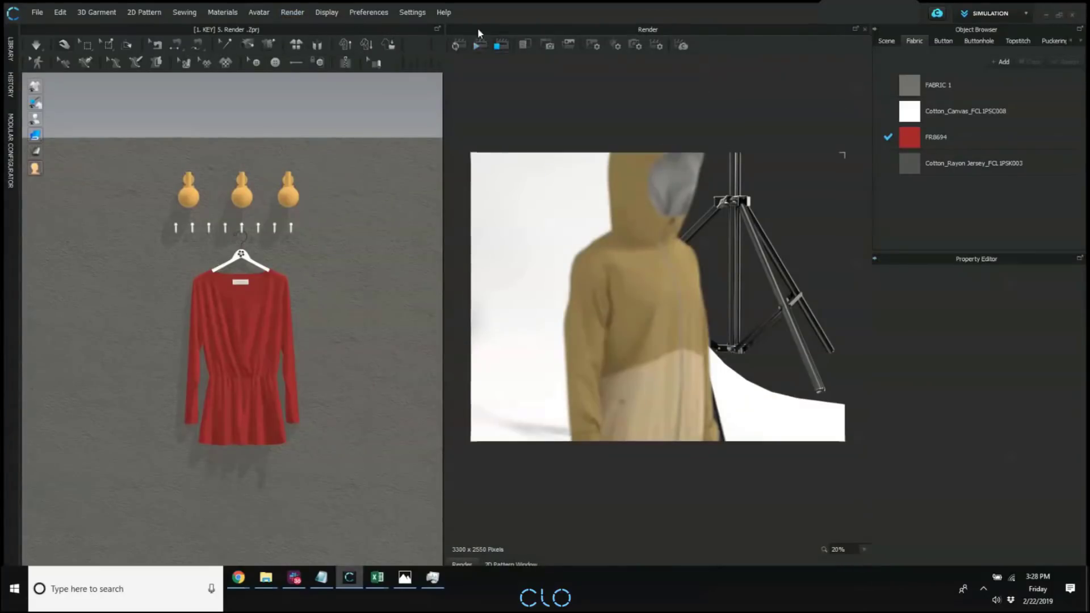
left_click(461, 50)
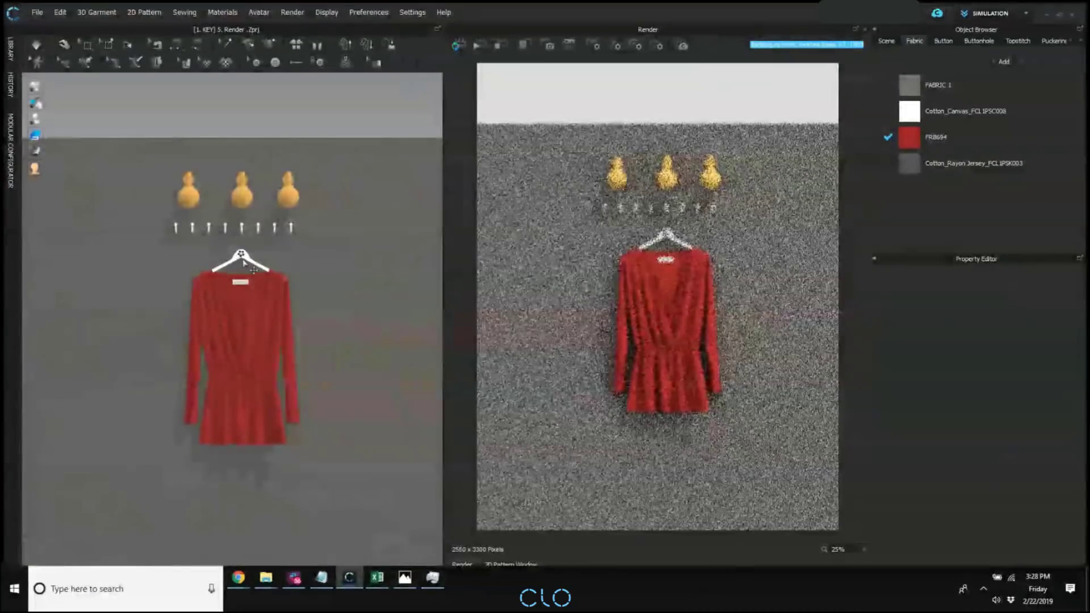
scroll(275, 329, "up", 2)
scroll(273, 325, "up", 2)
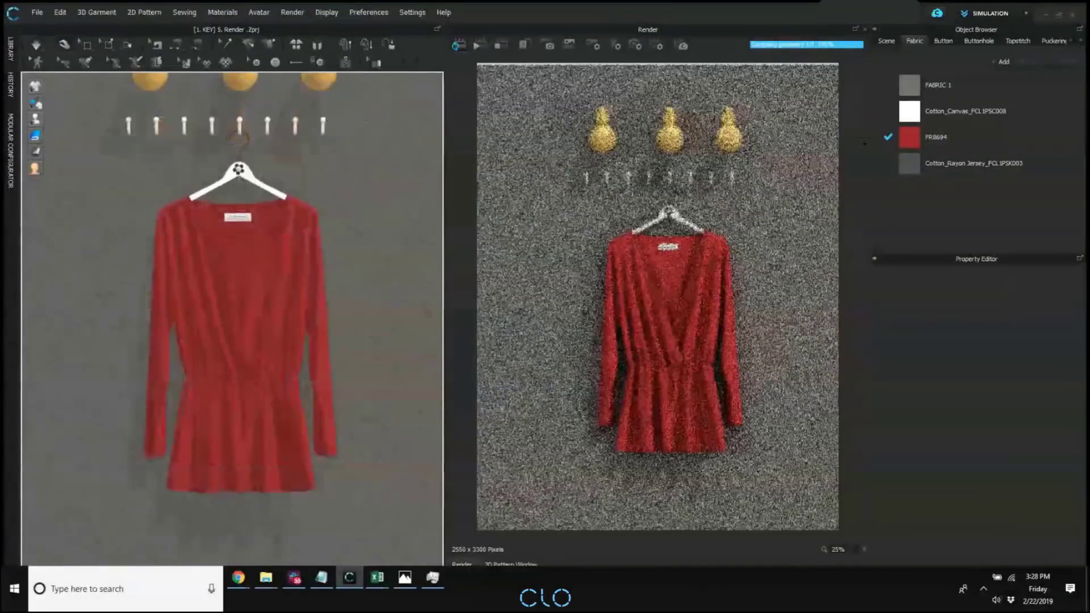
Set fabric FR8694's front material type to Glitter (Render Only) and render the garment again from a closer view.
left_click(956, 143)
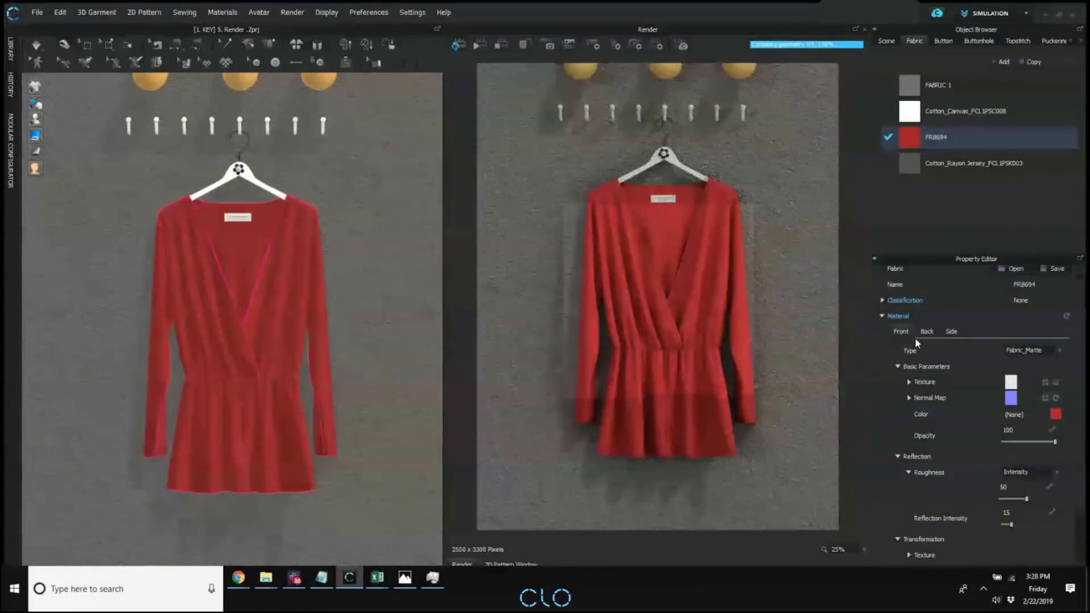
left_click(1007, 350)
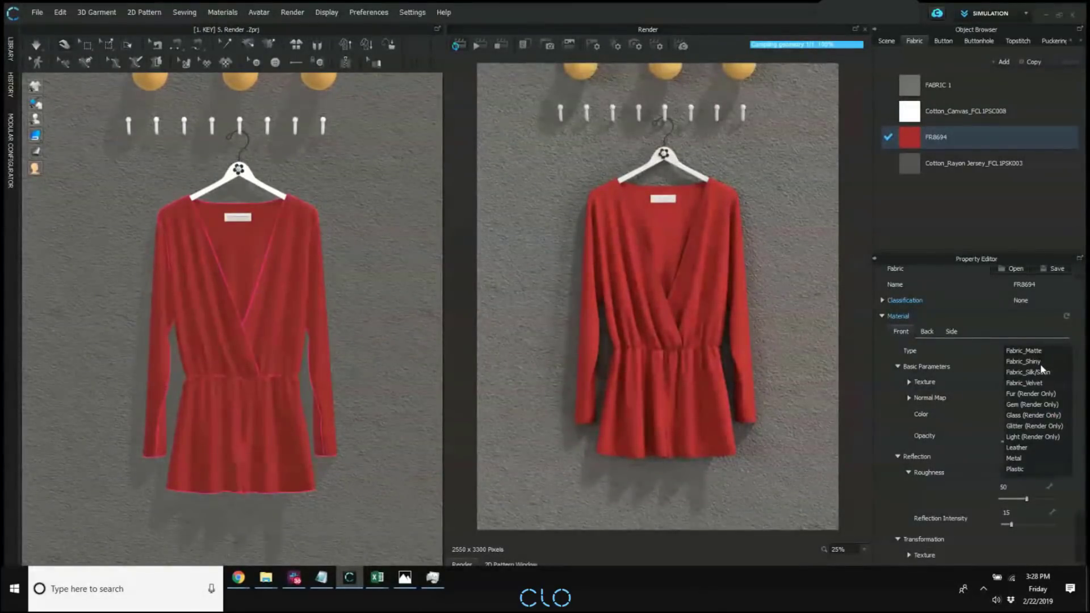
left_click(1022, 426)
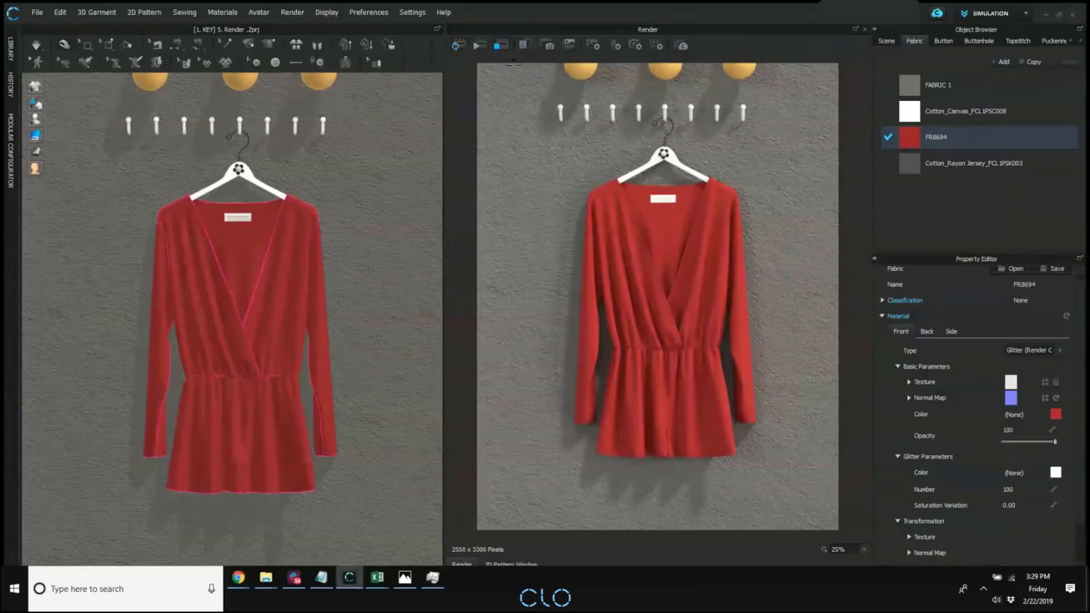
scroll(237, 215, "up", 3)
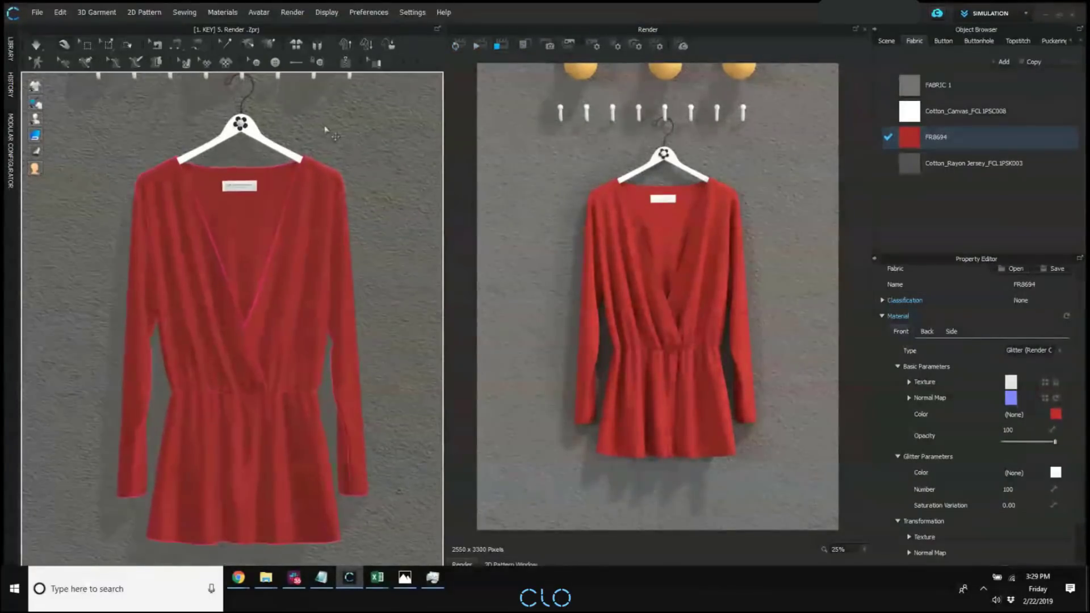
left_click(459, 45)
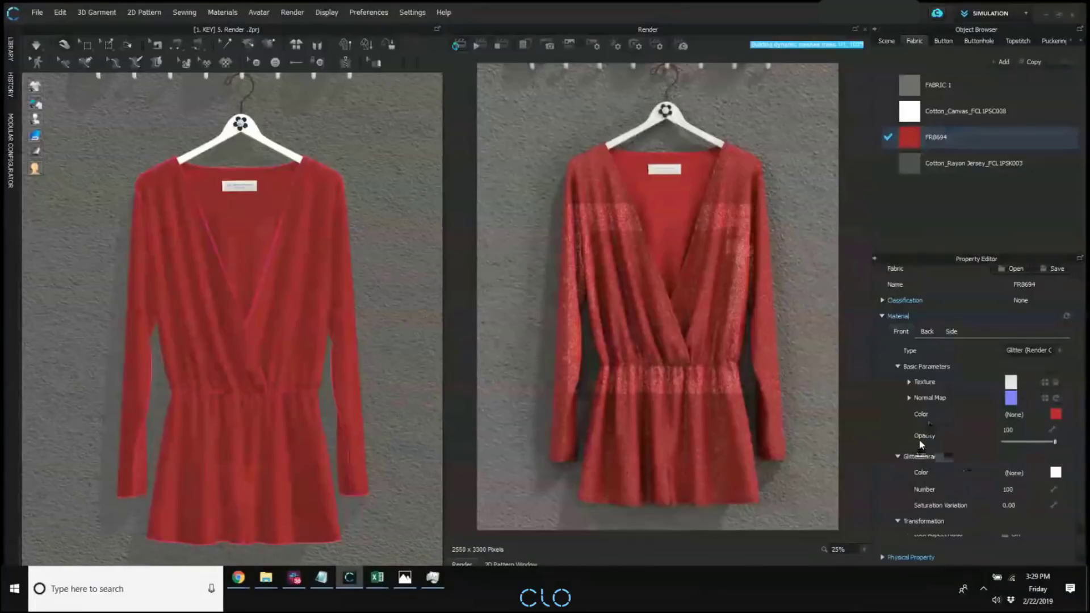
scroll(920, 445, "down", 2)
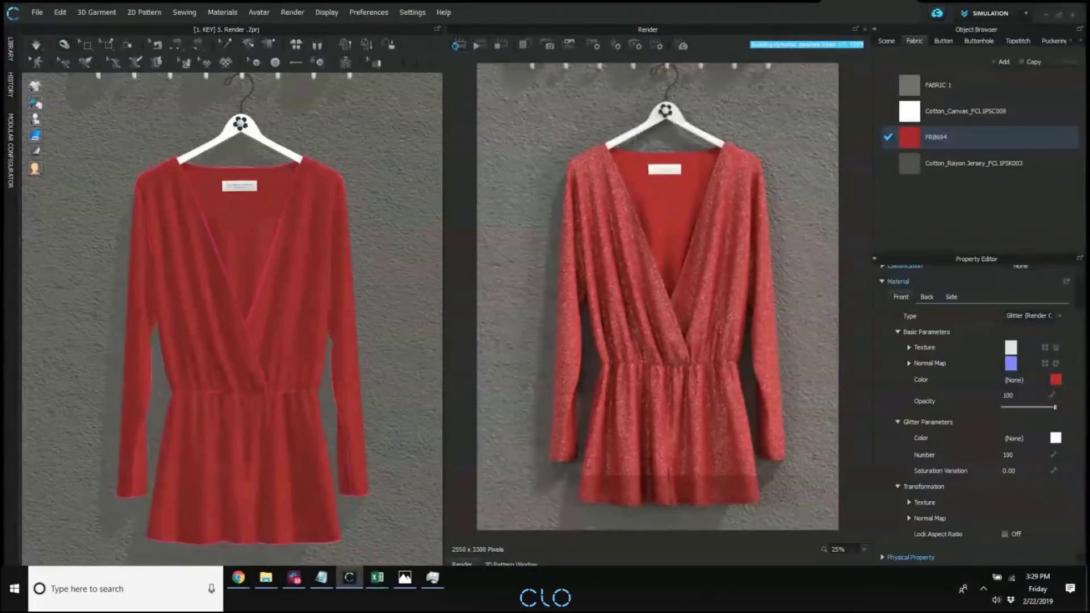
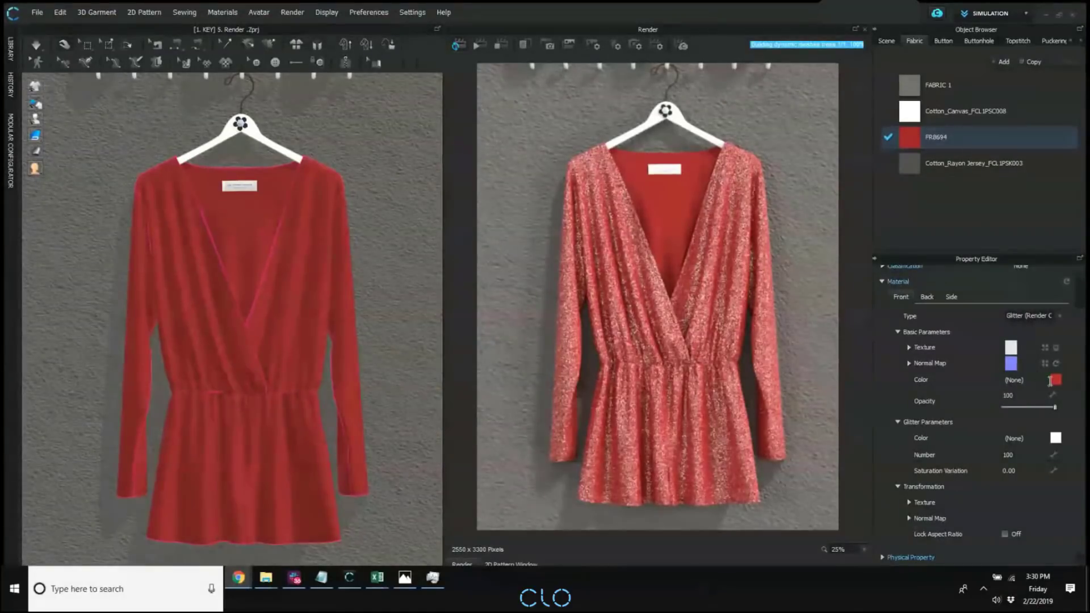
Set the front glitter number of fabric FR8694 to 900, rerender the garment and check the back material settings.
double_click(1027, 457)
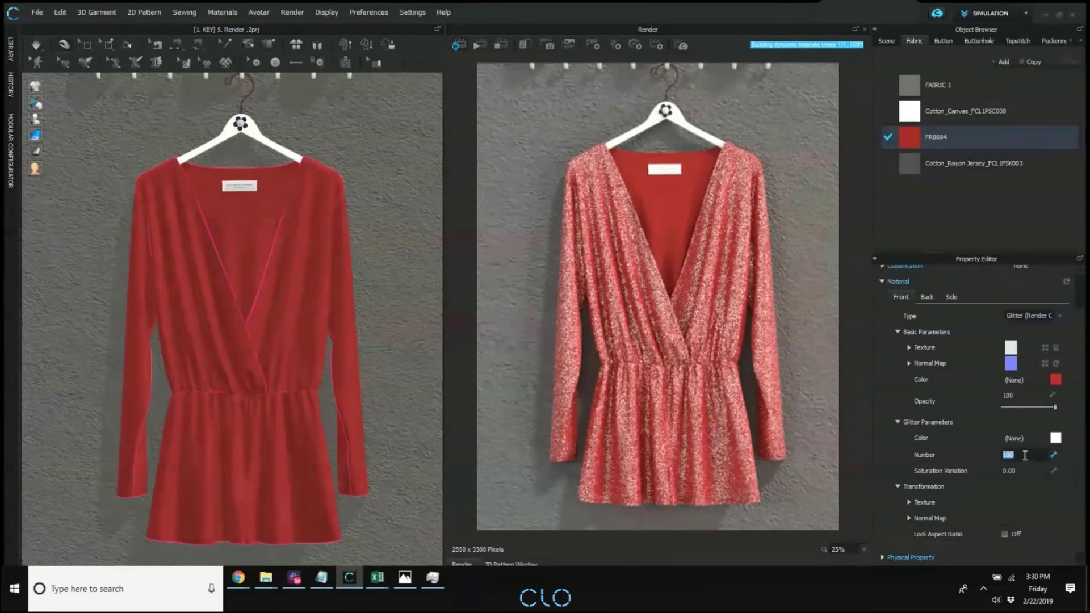
type("900")
left_click(502, 44)
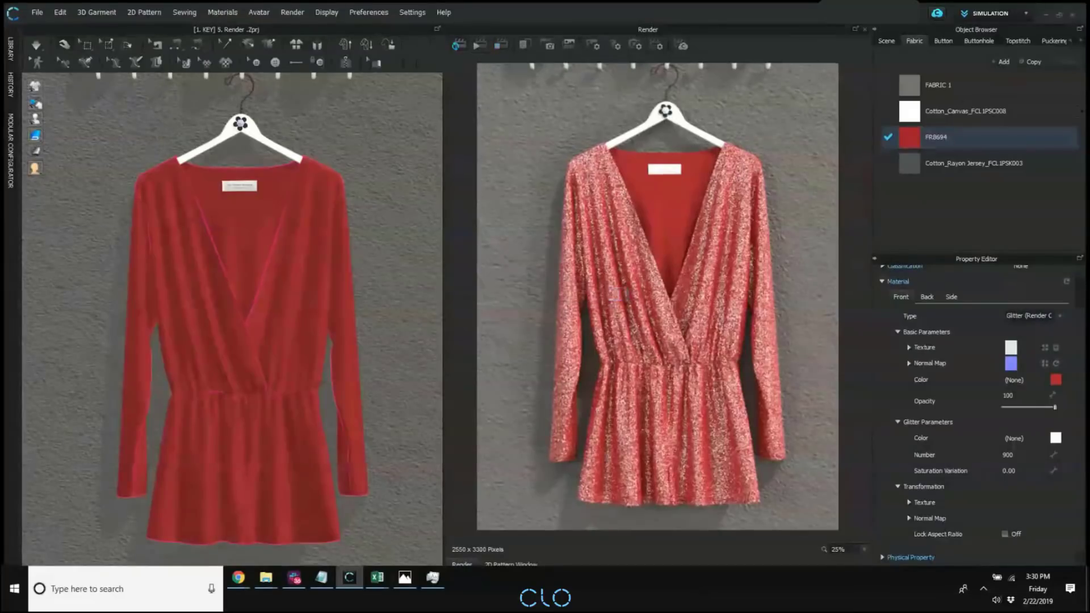
left_click(927, 297)
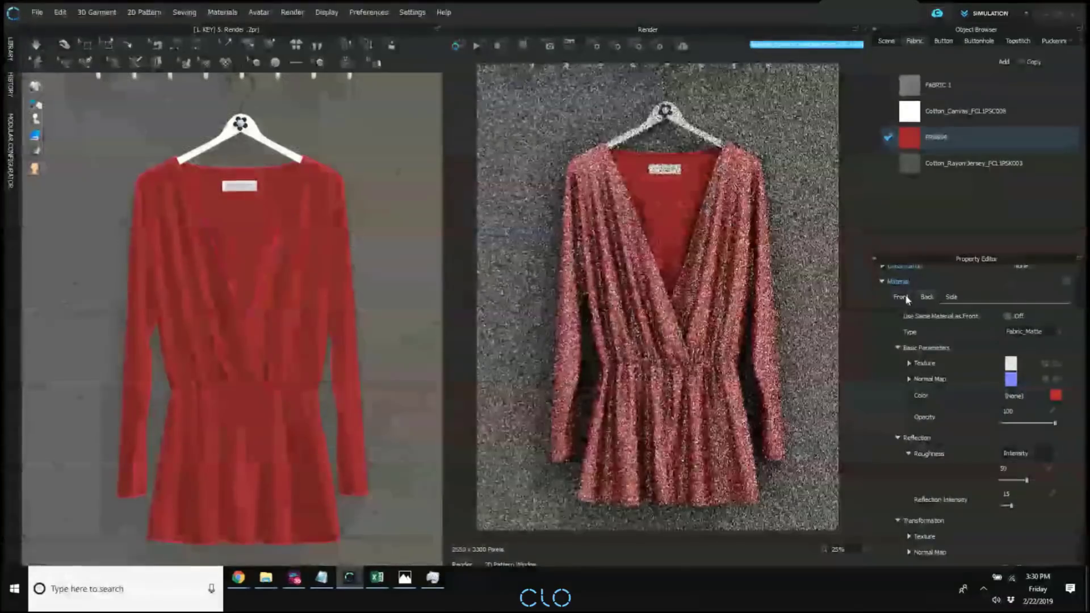
left_click(901, 297)
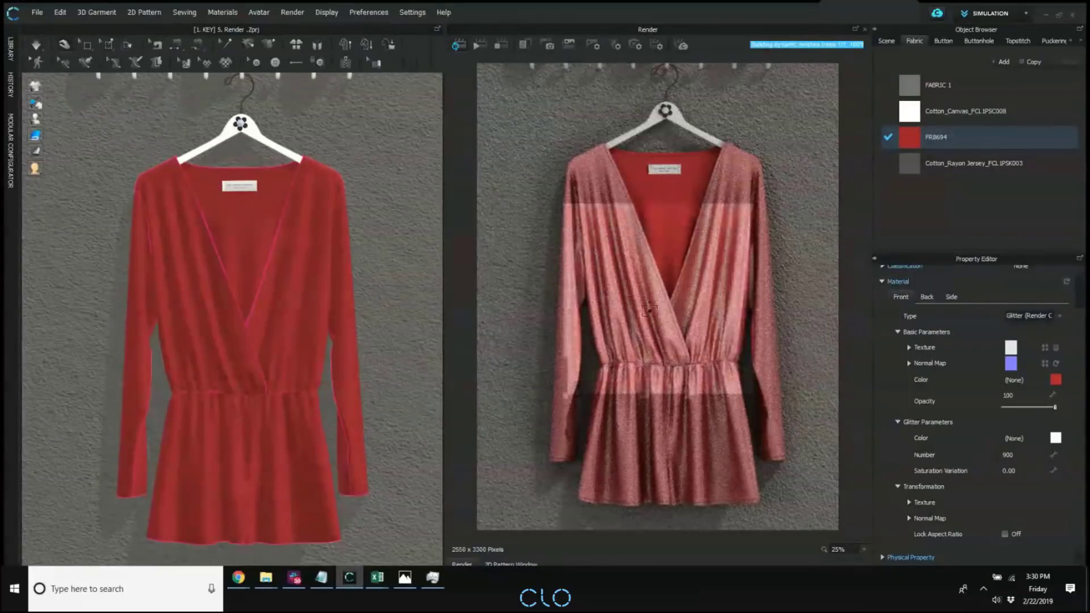
Set the front glitter number of fabric FR8694 to 100.
left_click(1033, 454)
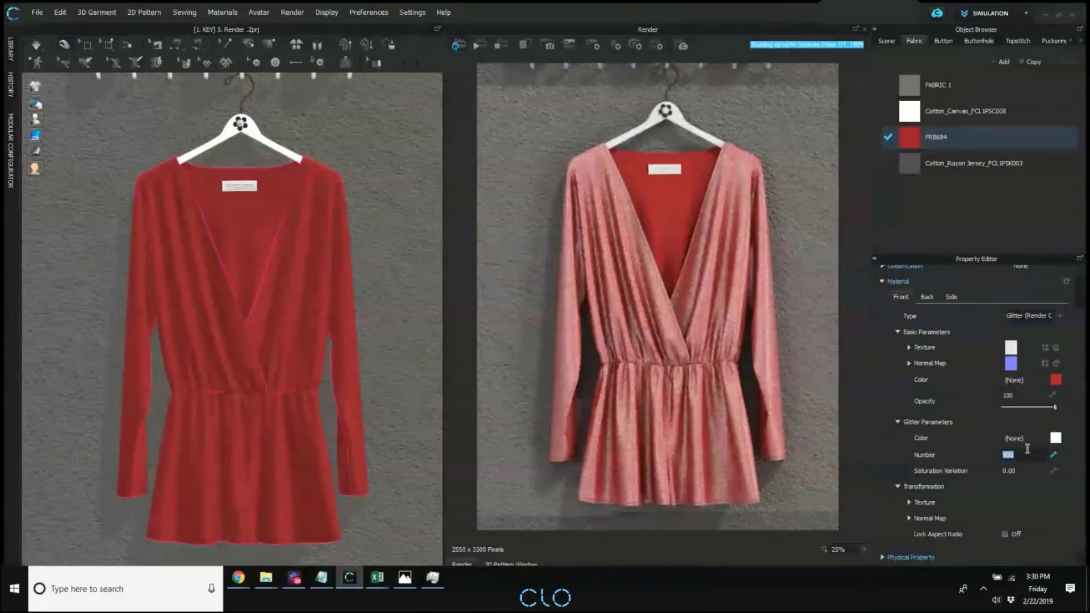
type("11")
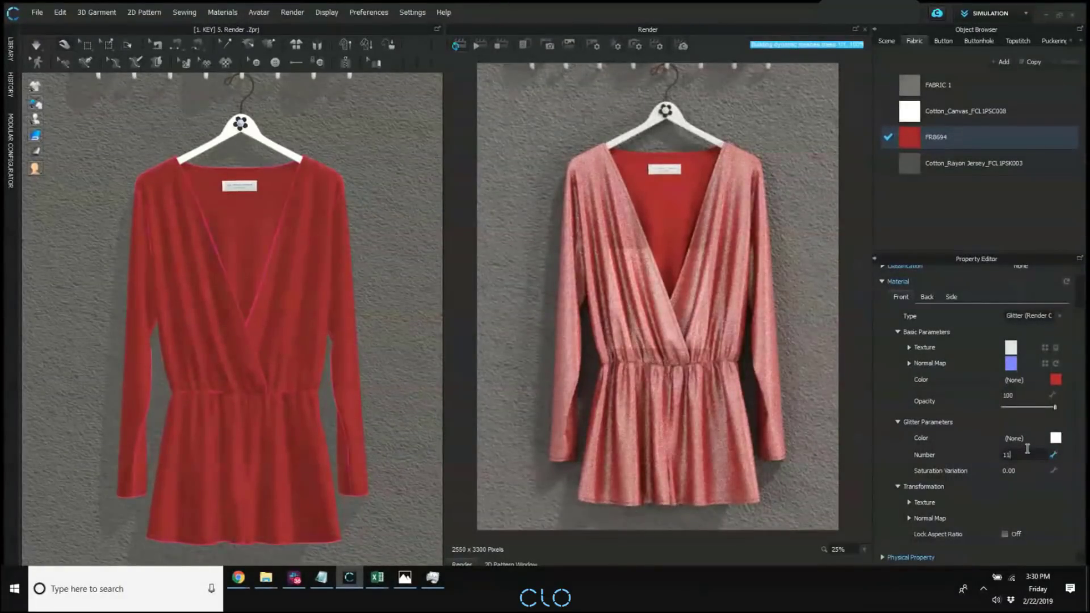
type("0")
key("Return")
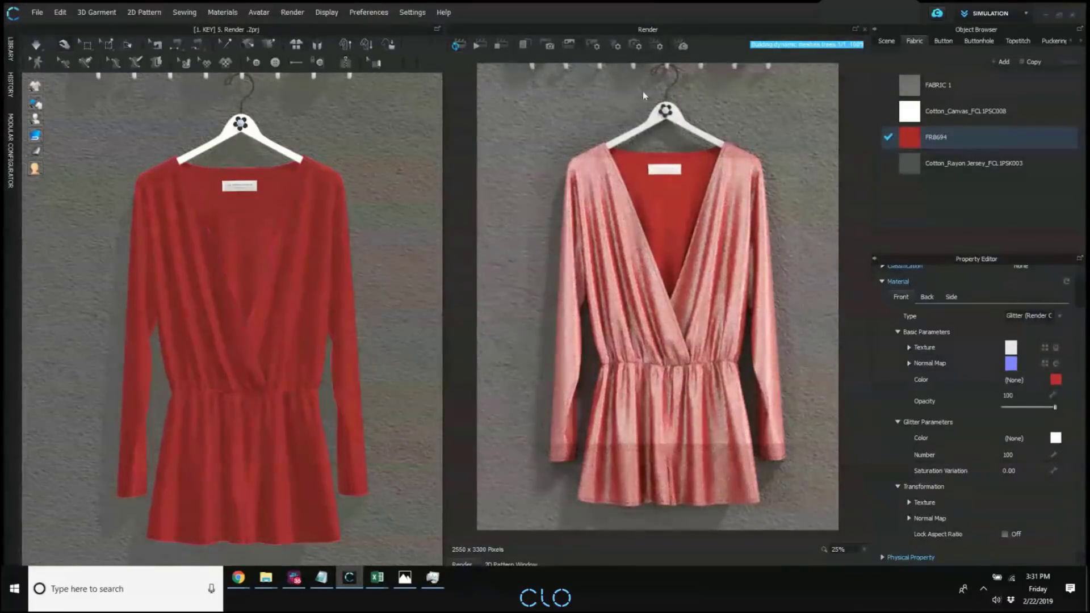
Dismiss the glitter colour dialog without changes and restart the interactive render of the garment.
left_click_drag(562, 125, 896, 101)
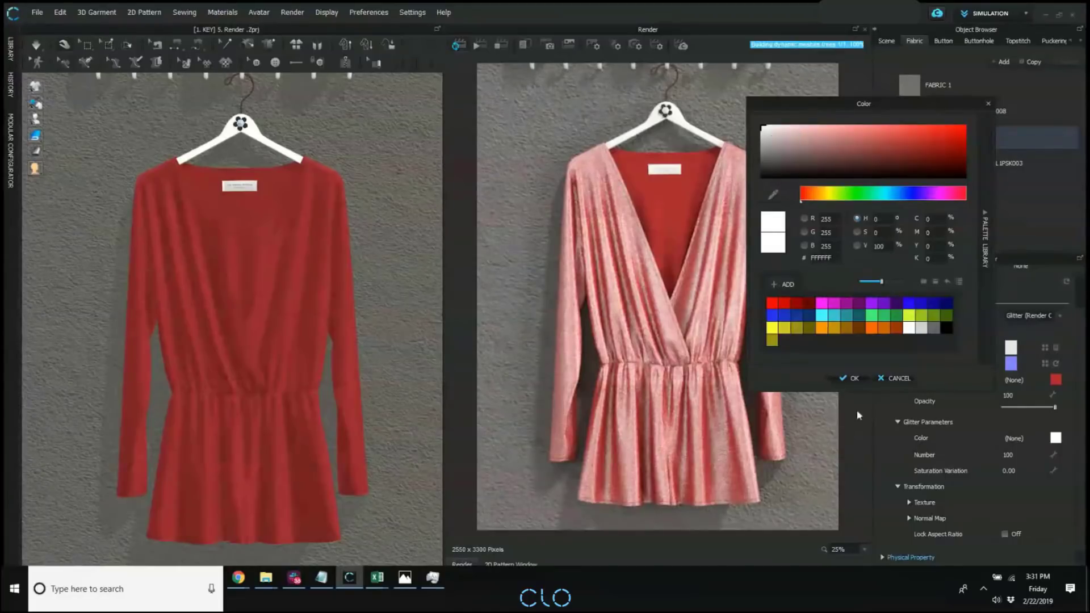
left_click(893, 378)
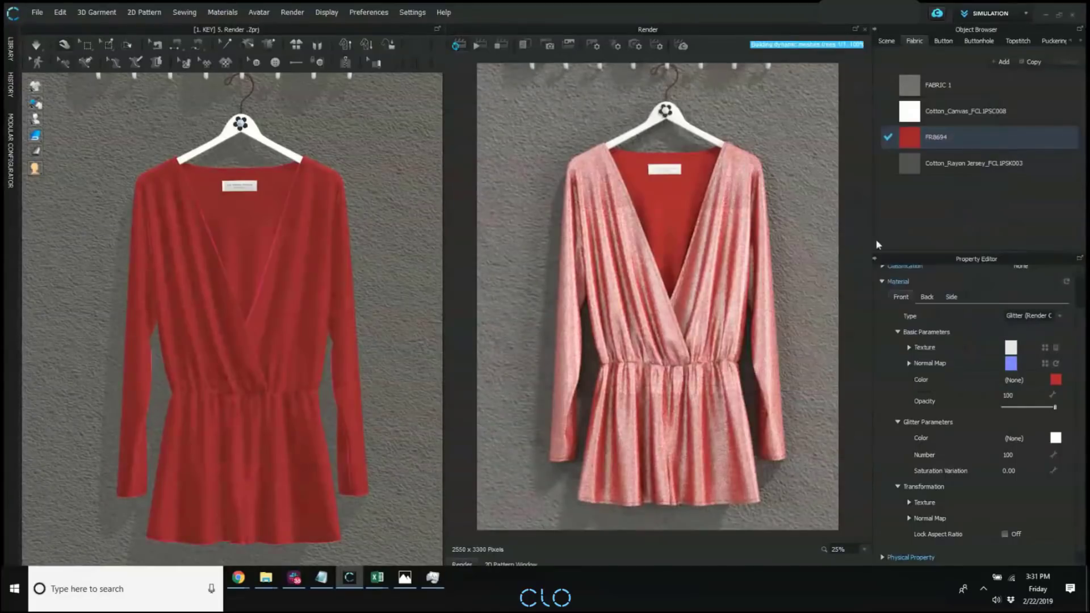
left_click(499, 42)
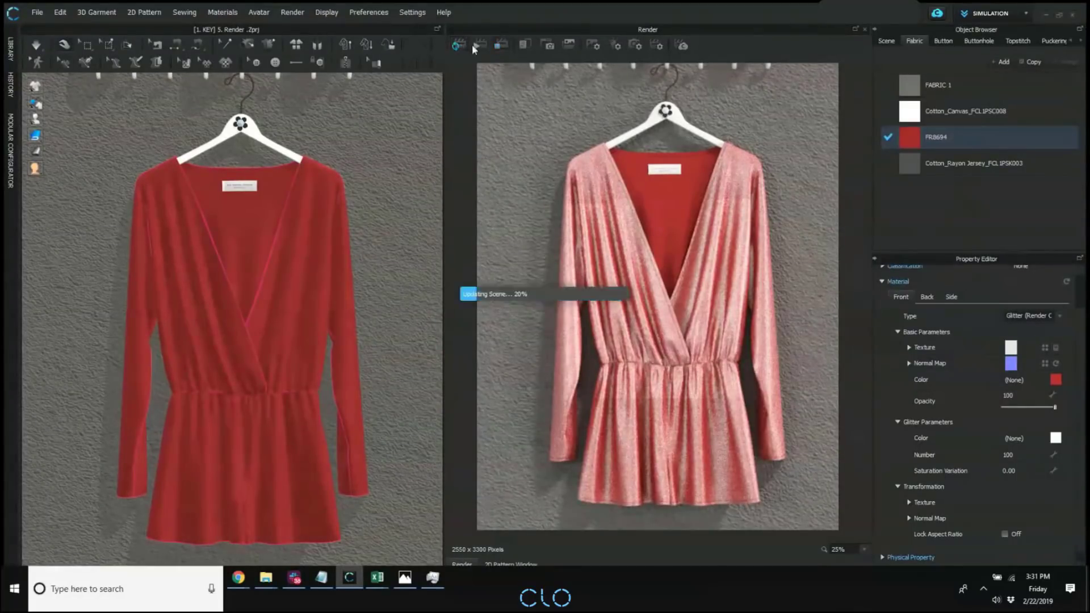
left_click(476, 47)
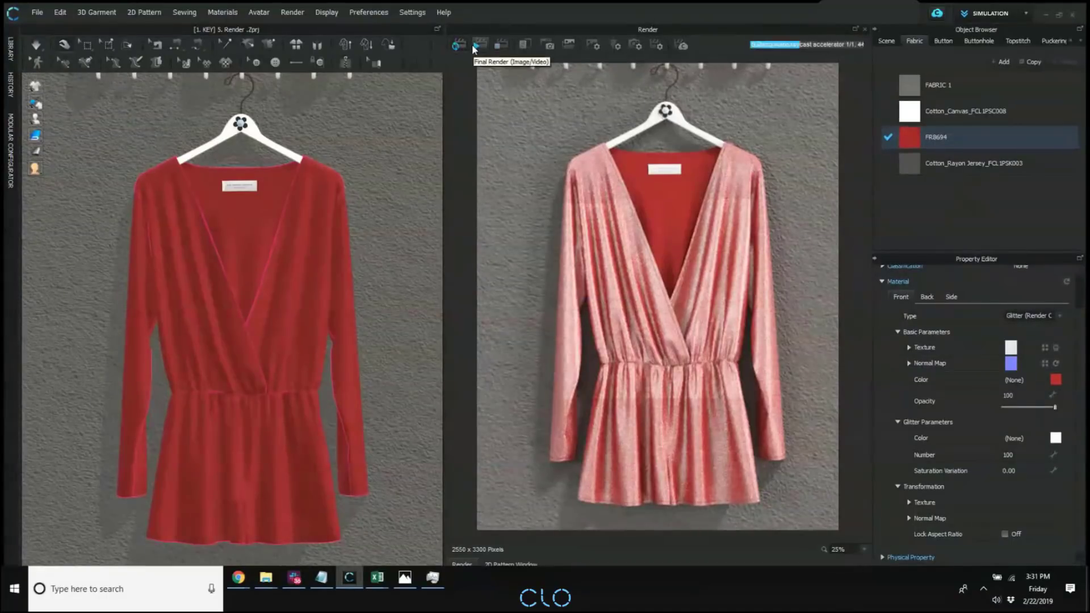
left_click(457, 48)
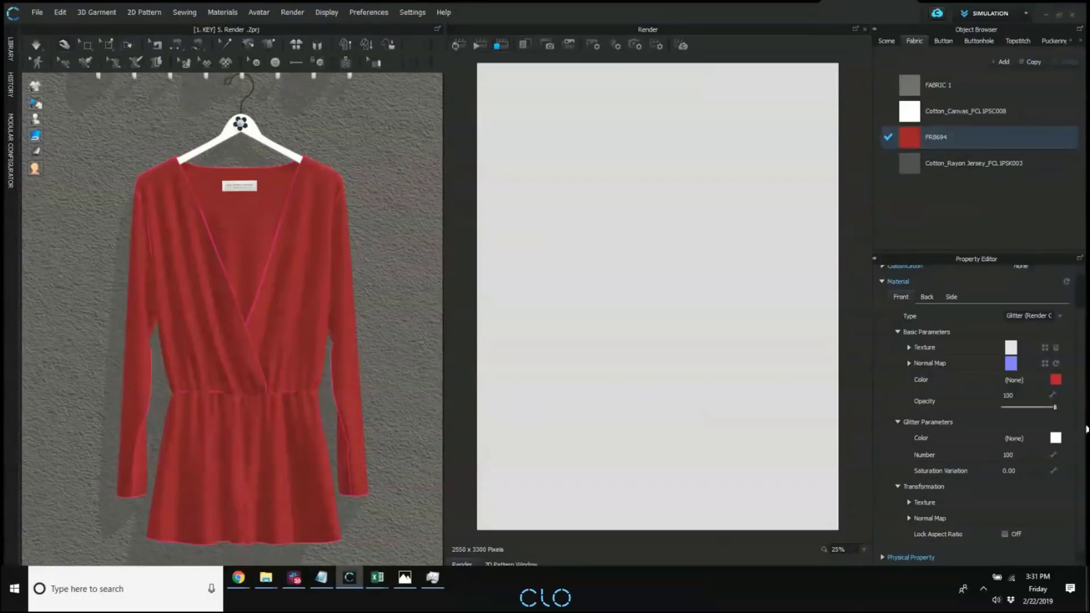
left_click(459, 46)
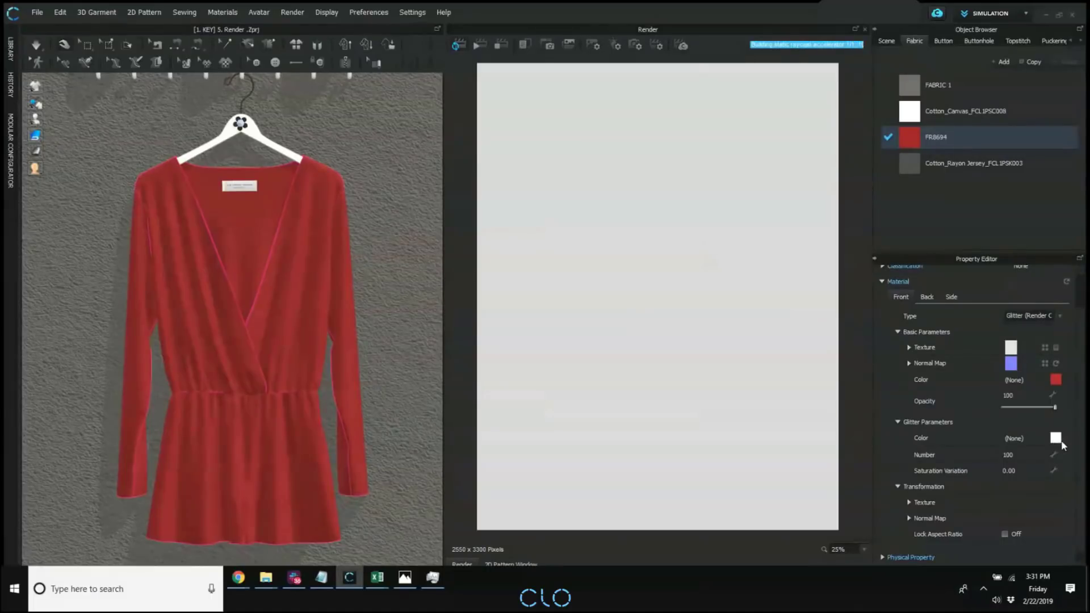
Set the glitter colour of fabric FR8694 to bright red F72E2E and restart the interactive render.
left_click(1060, 441)
left_click(520, 169)
left_click(611, 176)
left_click(619, 168)
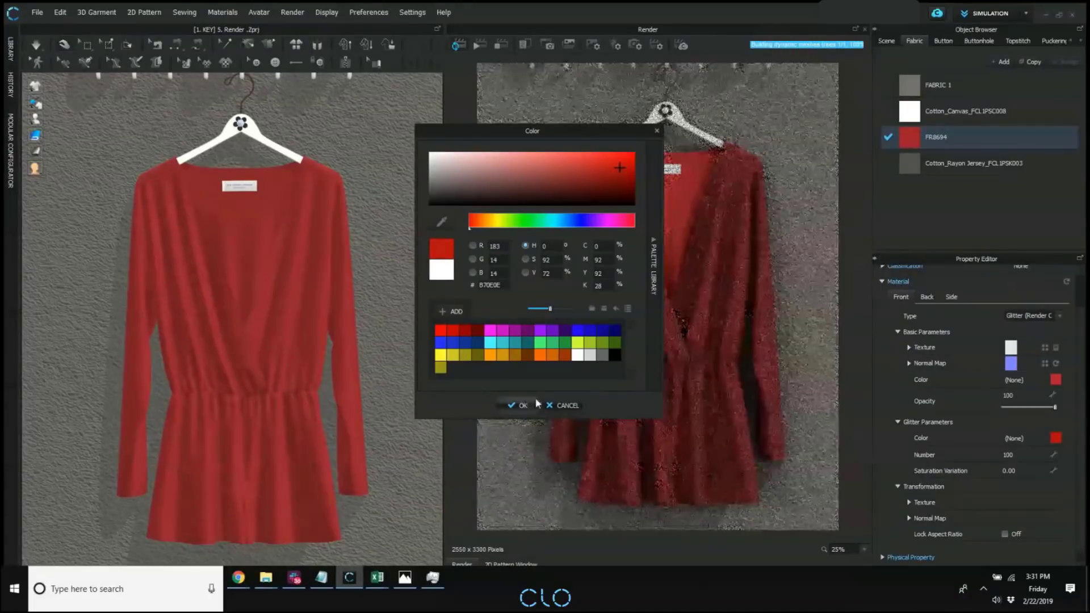
left_click(564, 156)
left_click(598, 157)
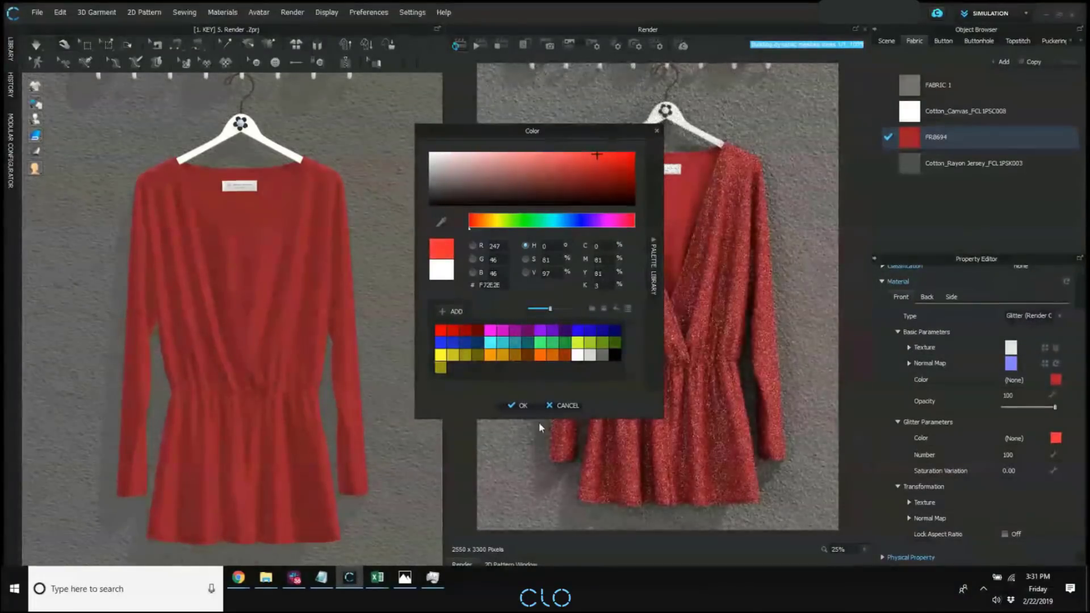
left_click(518, 405)
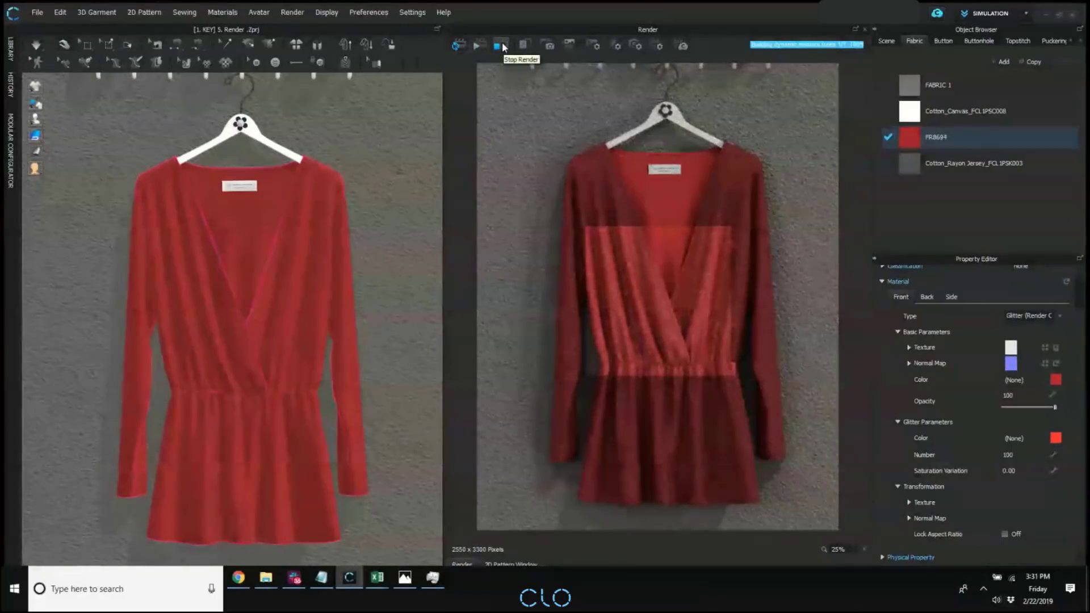
left_click(504, 47)
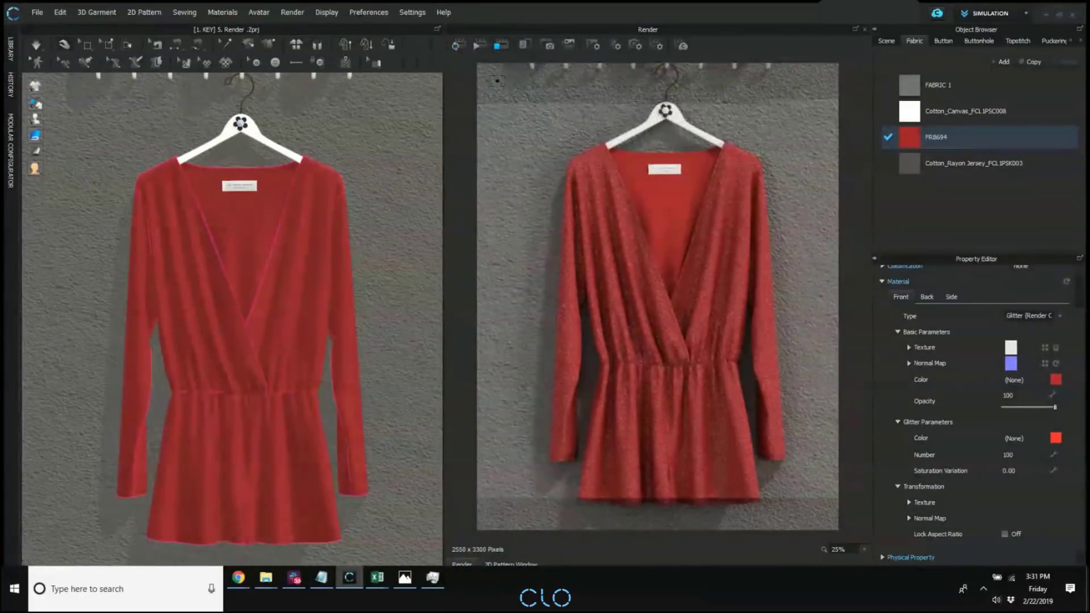
left_click(468, 48)
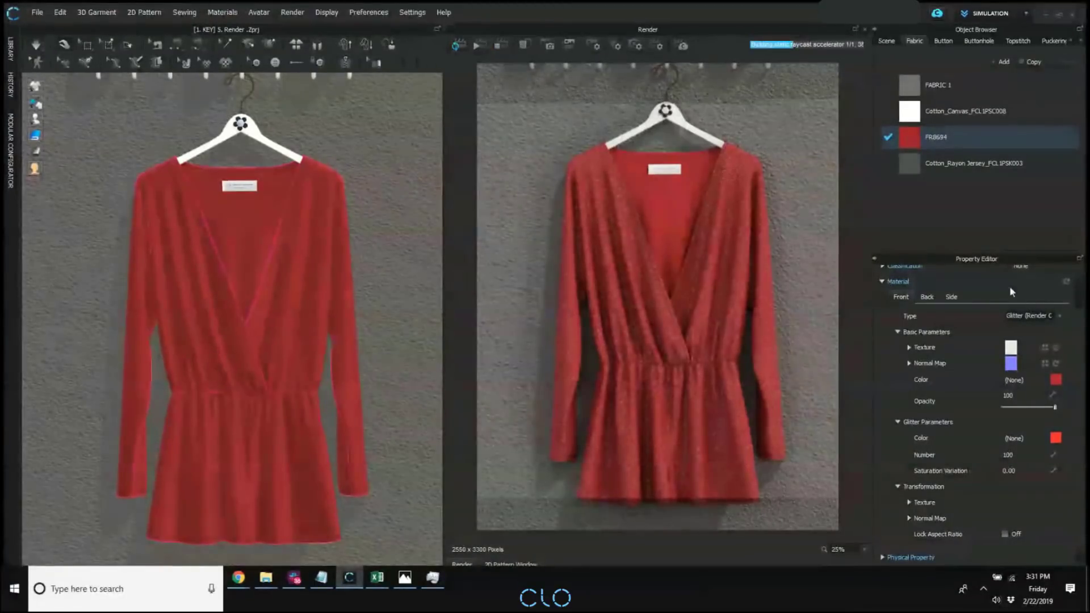
Try Blue 3, Brown and Gray 1 as the glitter colour of fabric FR8694 and apply White.
left_click(1055, 438)
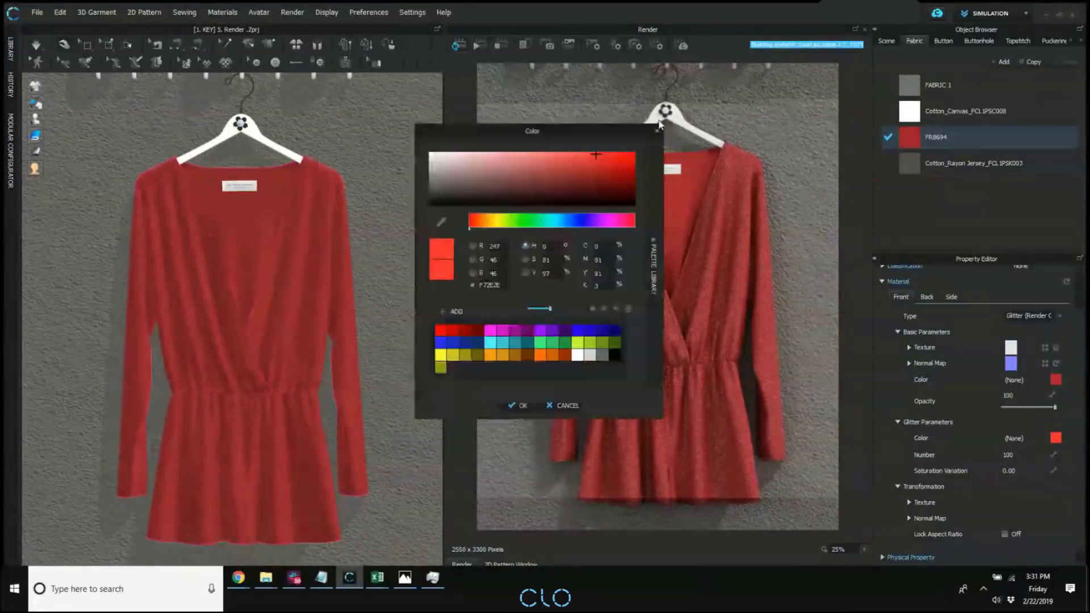
left_click_drag(571, 128, 822, 86)
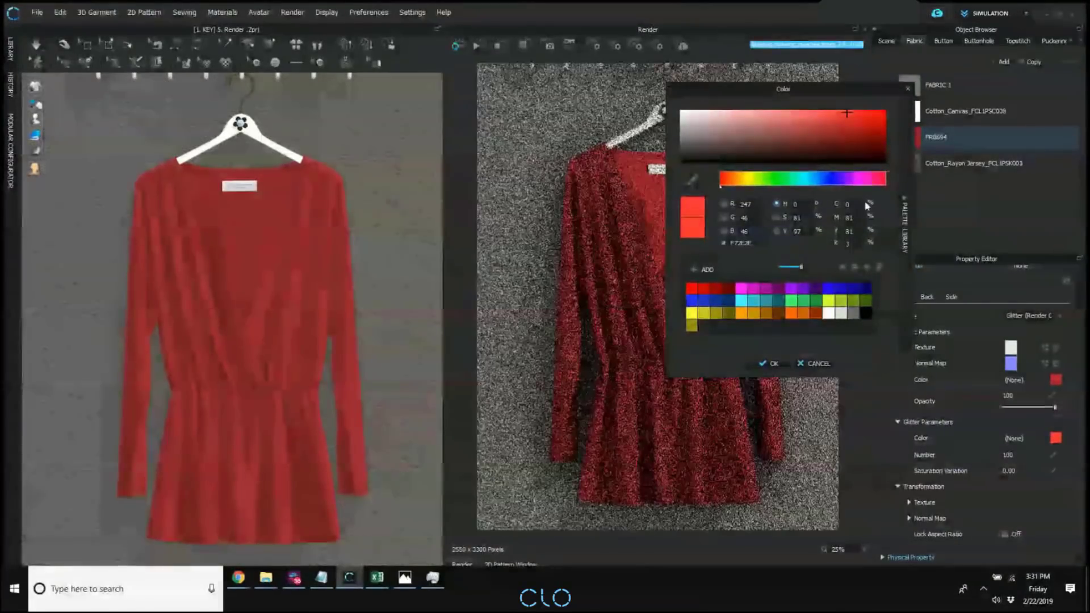
left_click(858, 290)
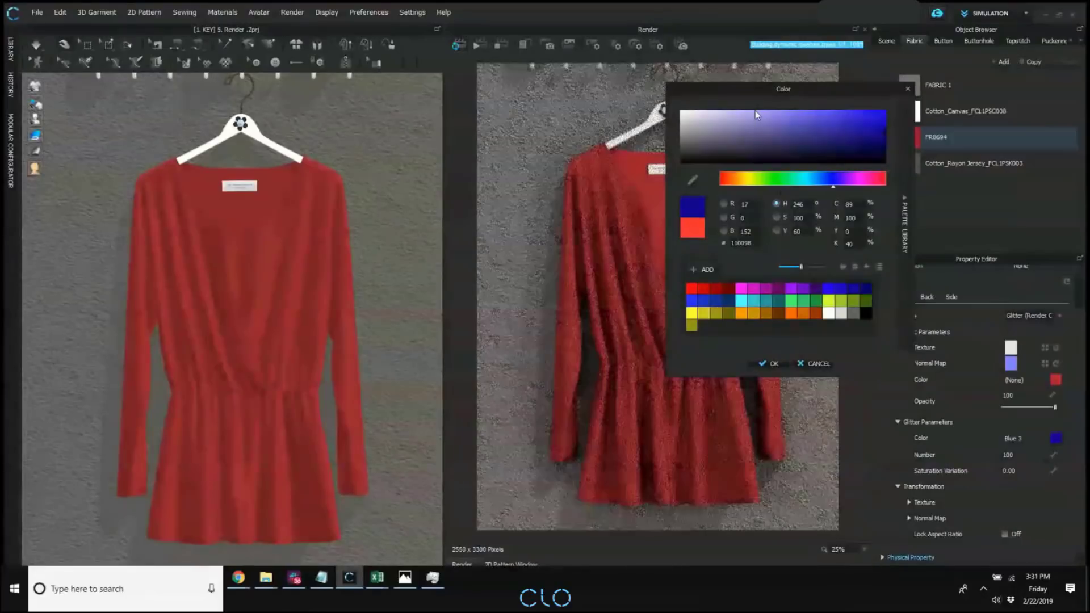
double_click(747, 231)
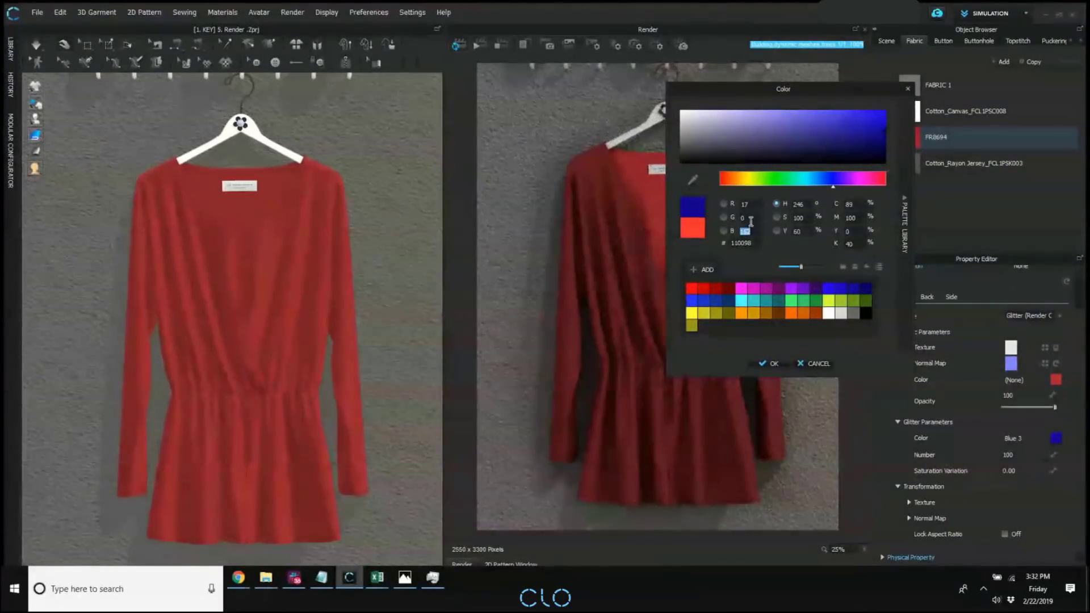
double_click(748, 218)
double_click(745, 203)
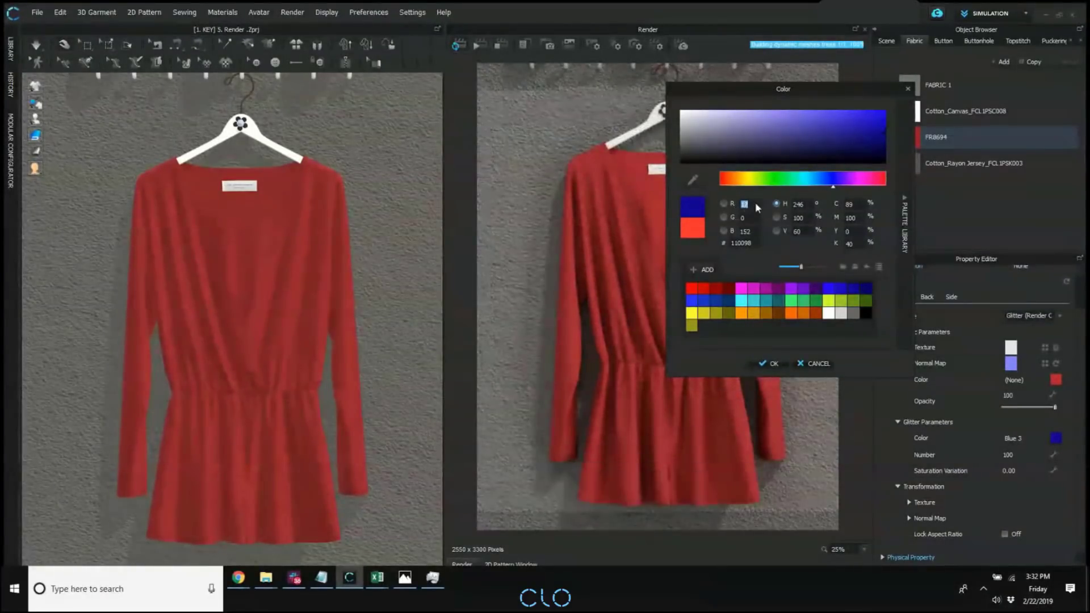
double_click(750, 231)
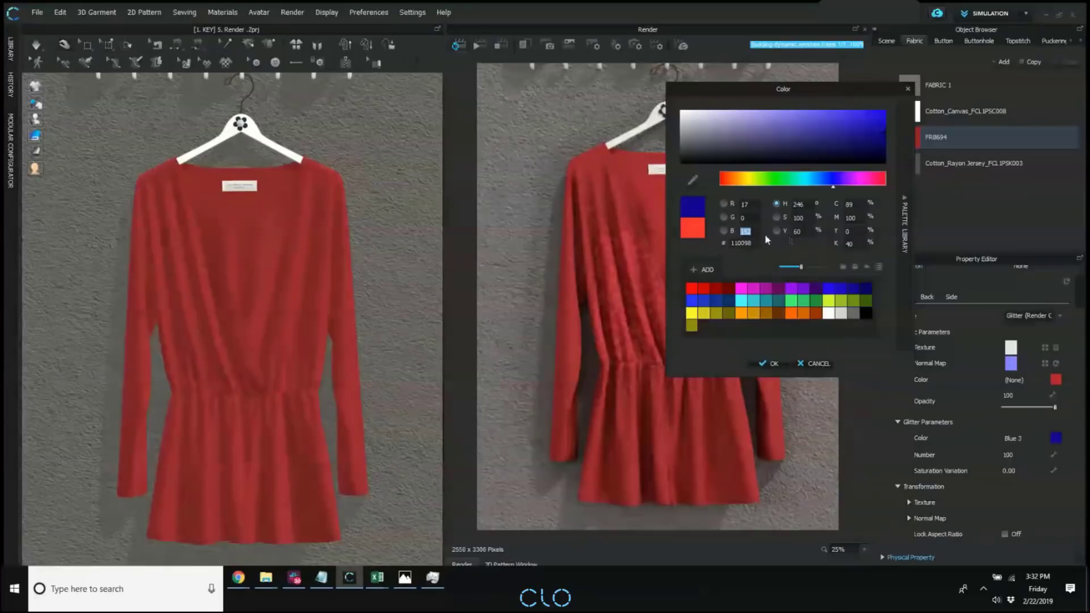
left_click(816, 313)
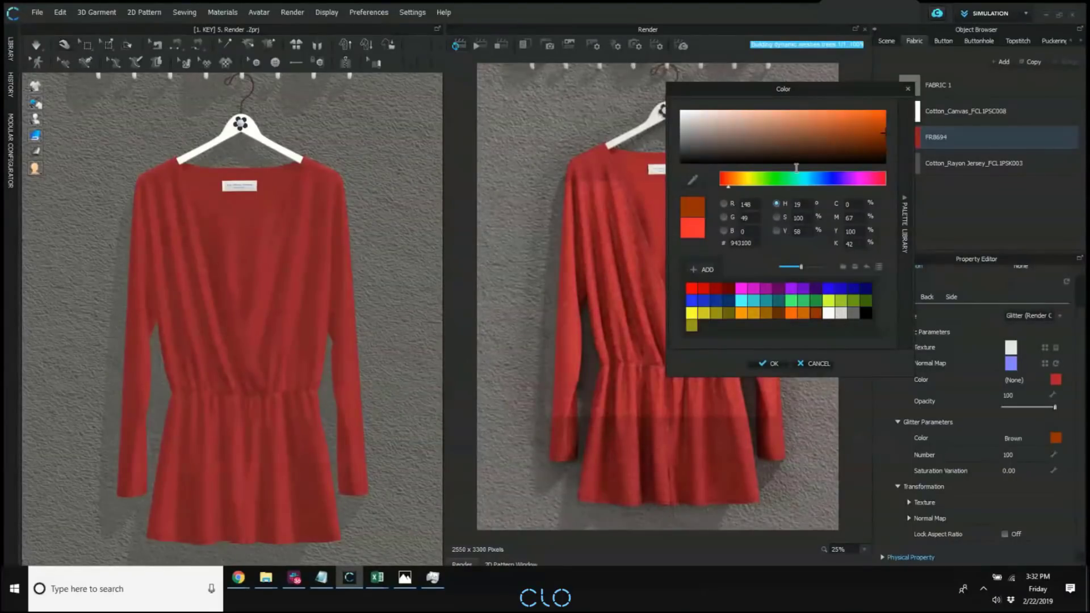
left_click(840, 312)
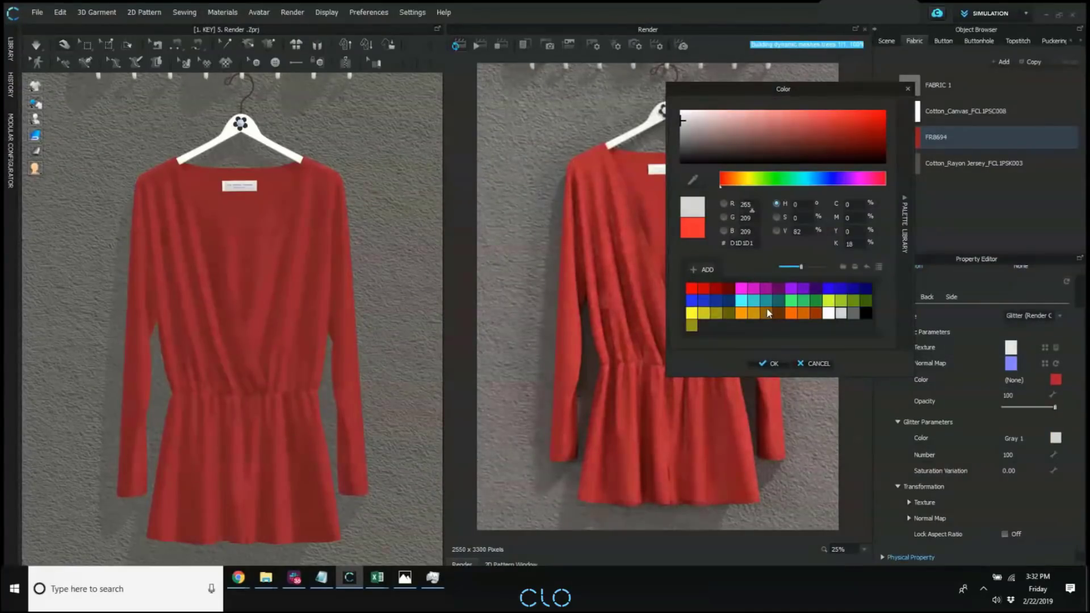
left_click(828, 313)
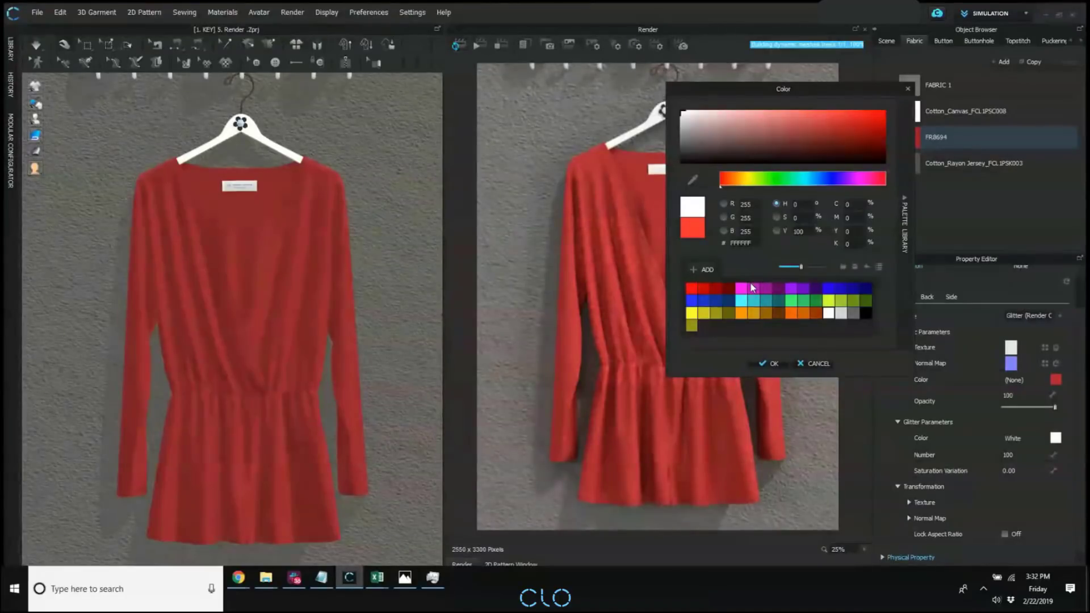
left_click(785, 361)
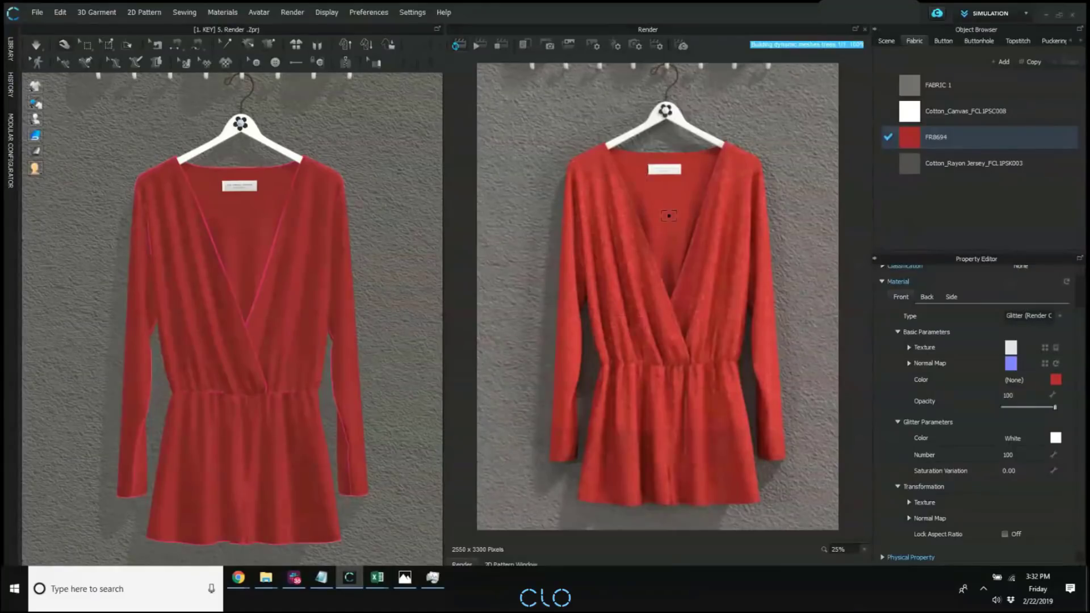
Look through the PNG images in the library's Renders folder, hide the library and stop the render.
left_click(11, 50)
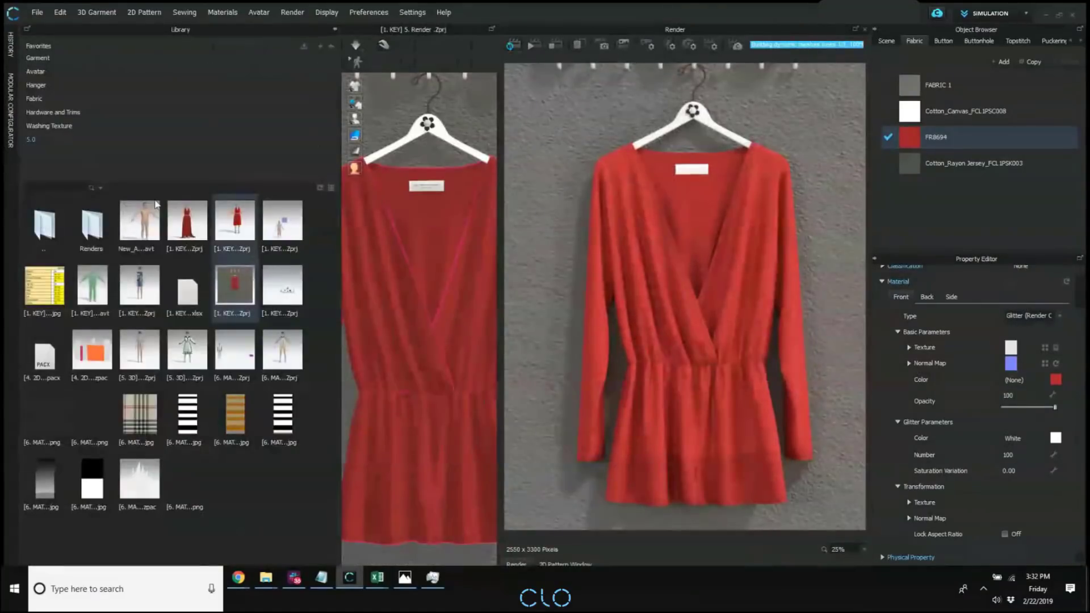
double_click(93, 224)
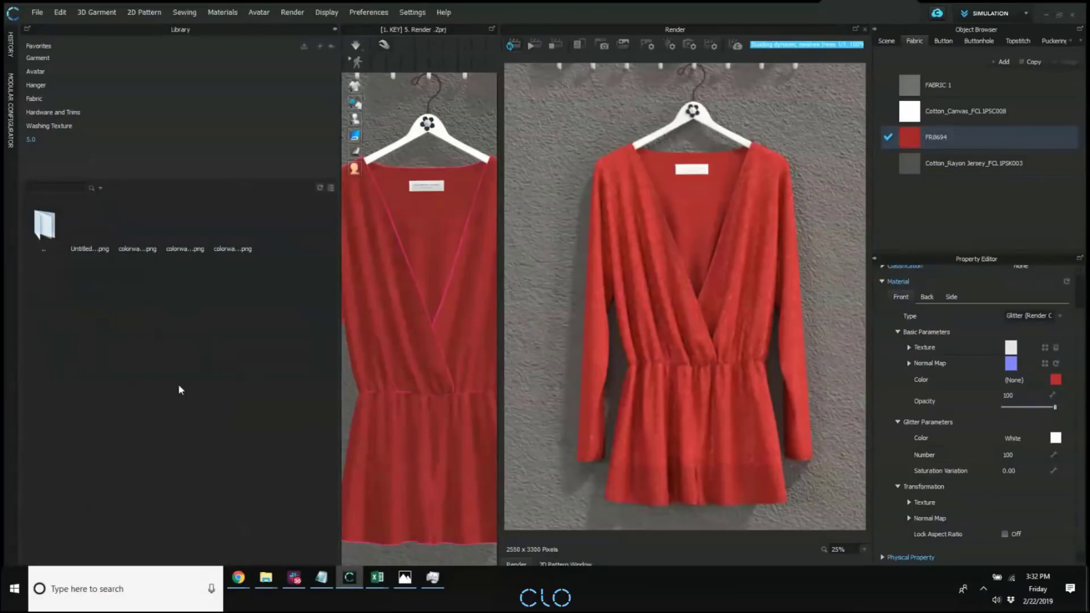
left_click(80, 231)
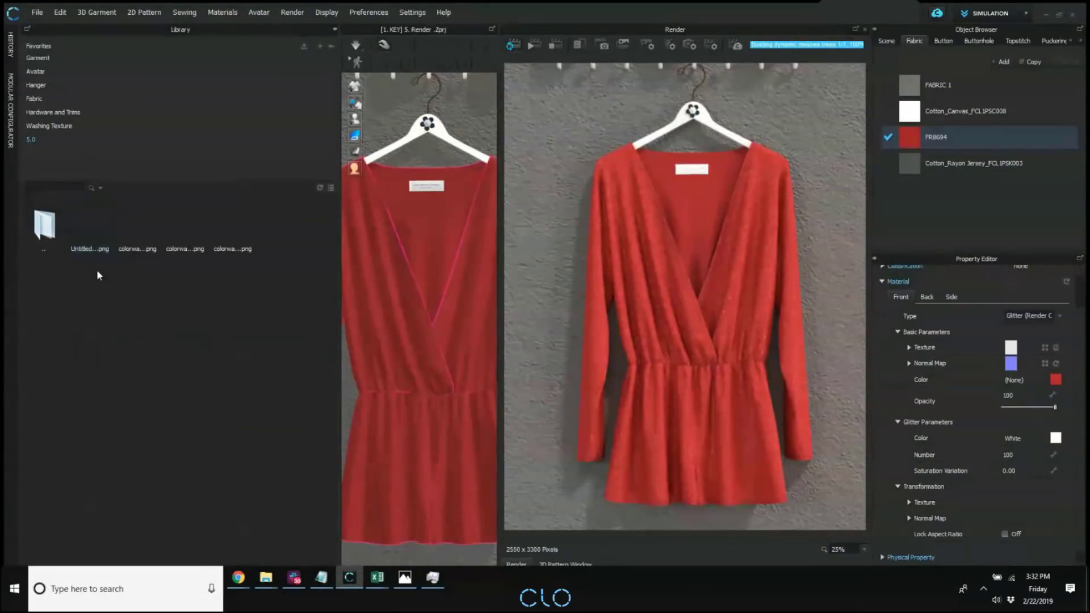
left_click(151, 226)
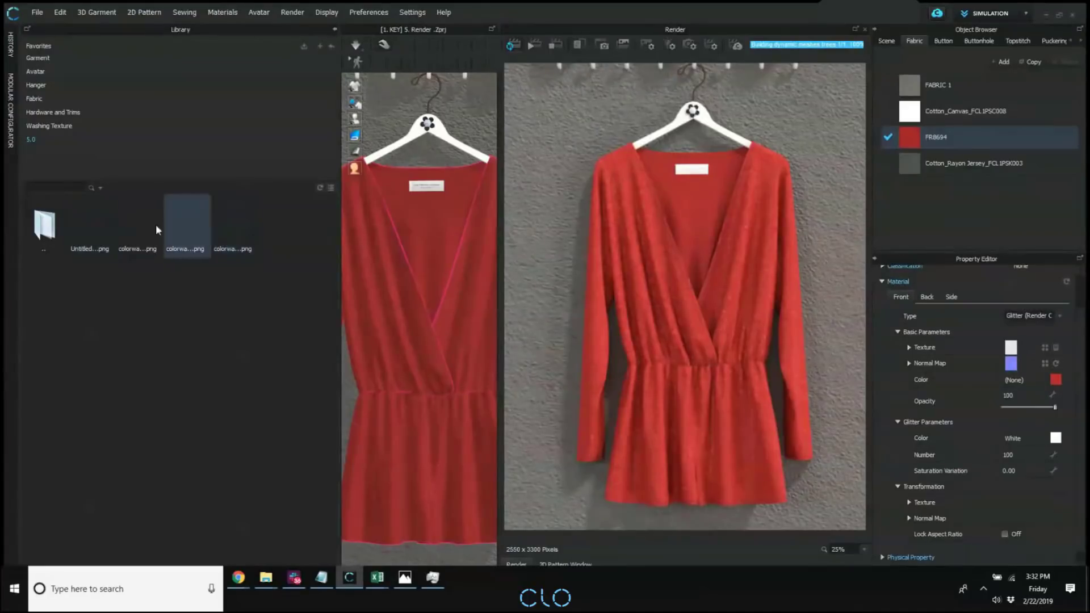
double_click(51, 226)
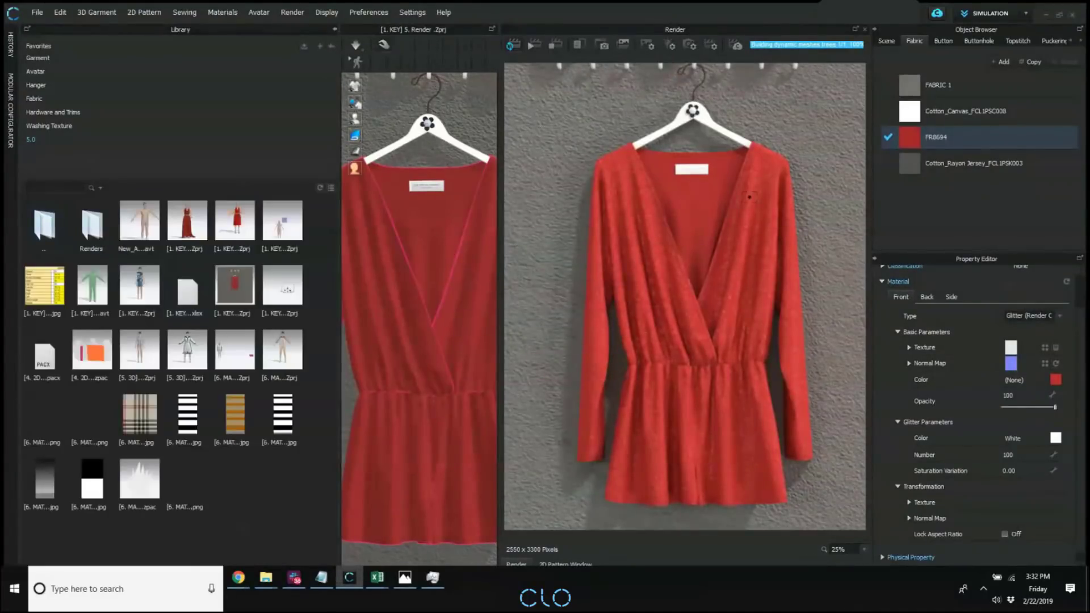
left_click(334, 29)
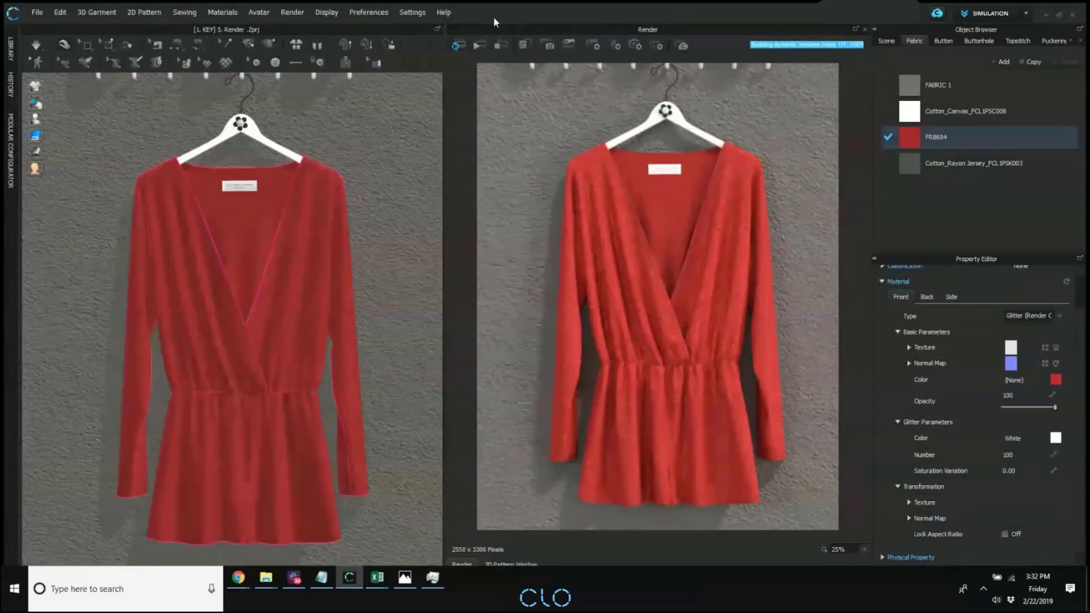
left_click(500, 44)
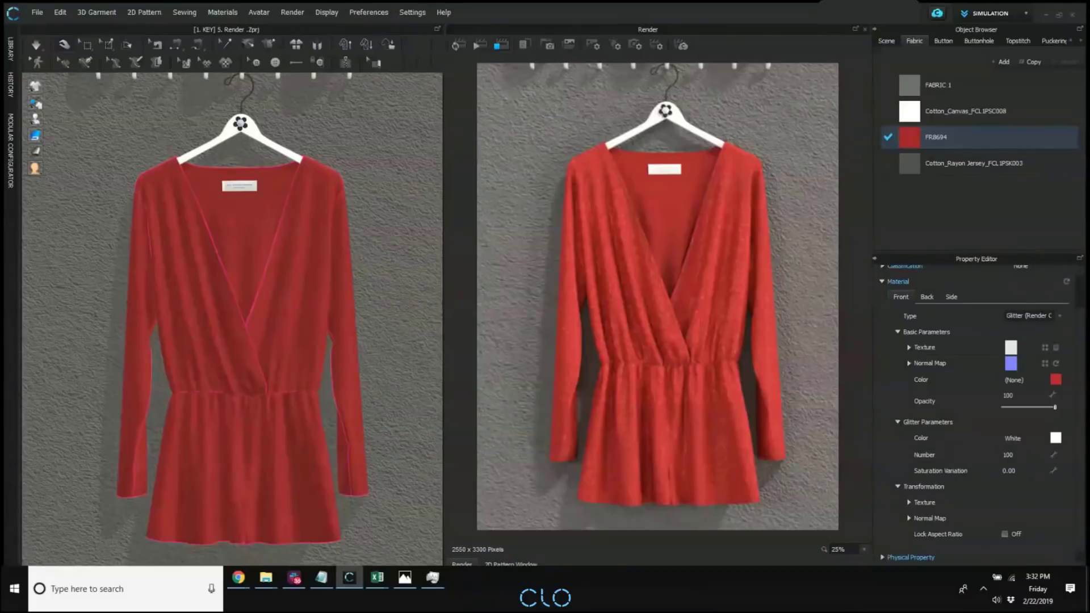
Start the interactive render with the three round wall lamps above the hanging garment included in the frame.
scroll(193, 247, "down", 2)
middle_click_drag(193, 246, 200, 287)
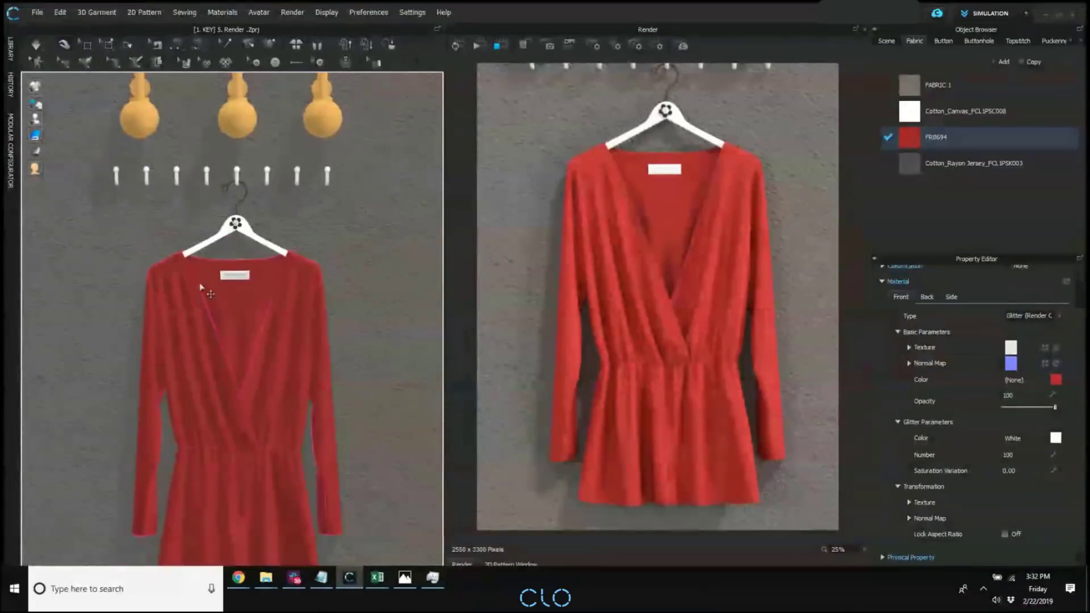
middle_click_drag(719, 156, 744, 261)
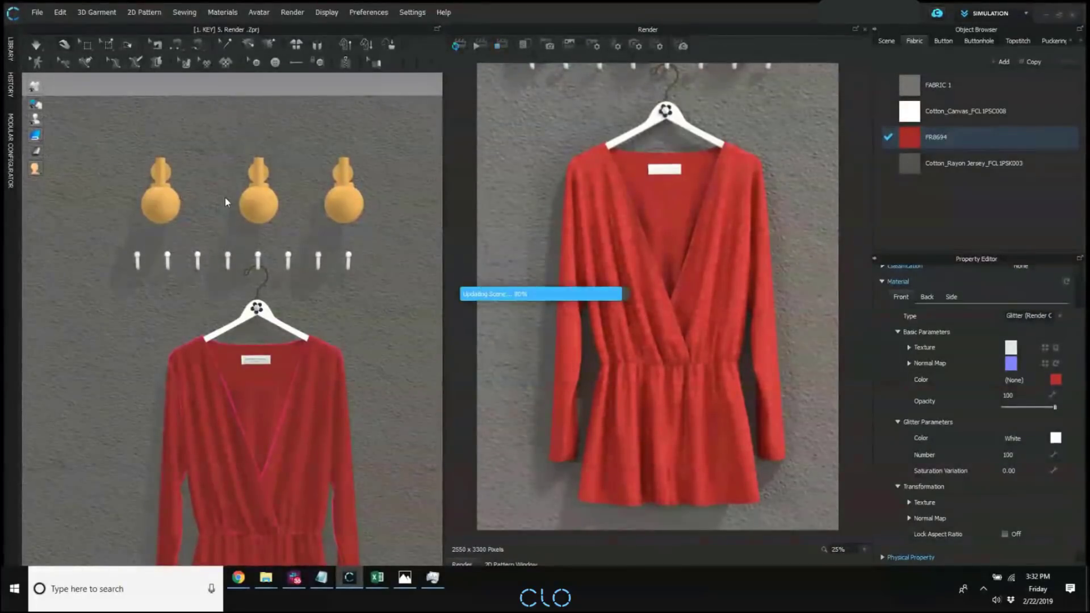
Set the middle wall lamp's material type to Light (Render Only) and restart the interactive render.
left_click(347, 205)
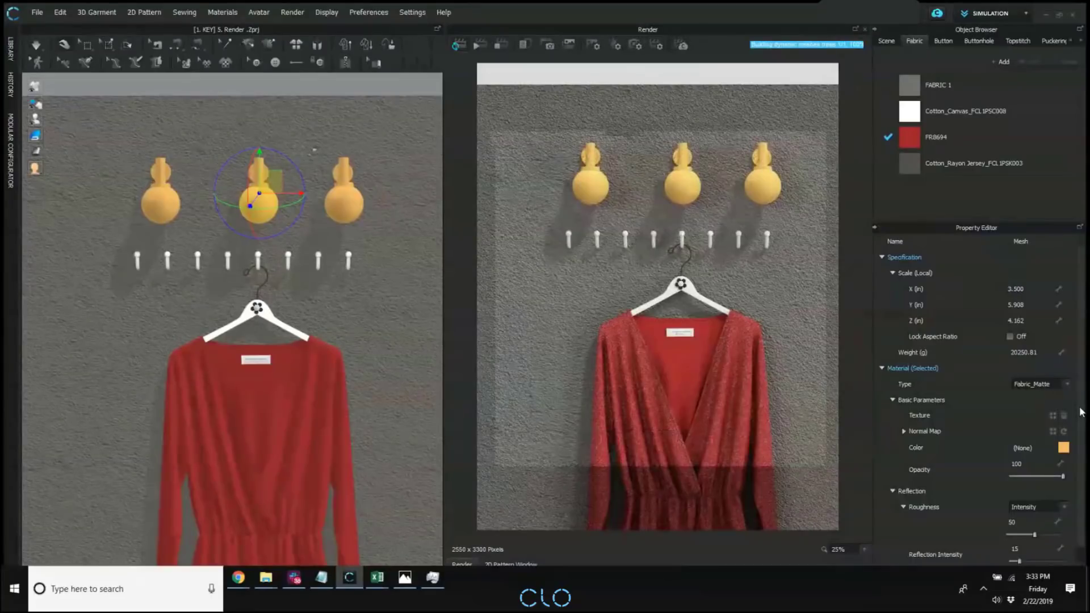
left_click(1038, 384)
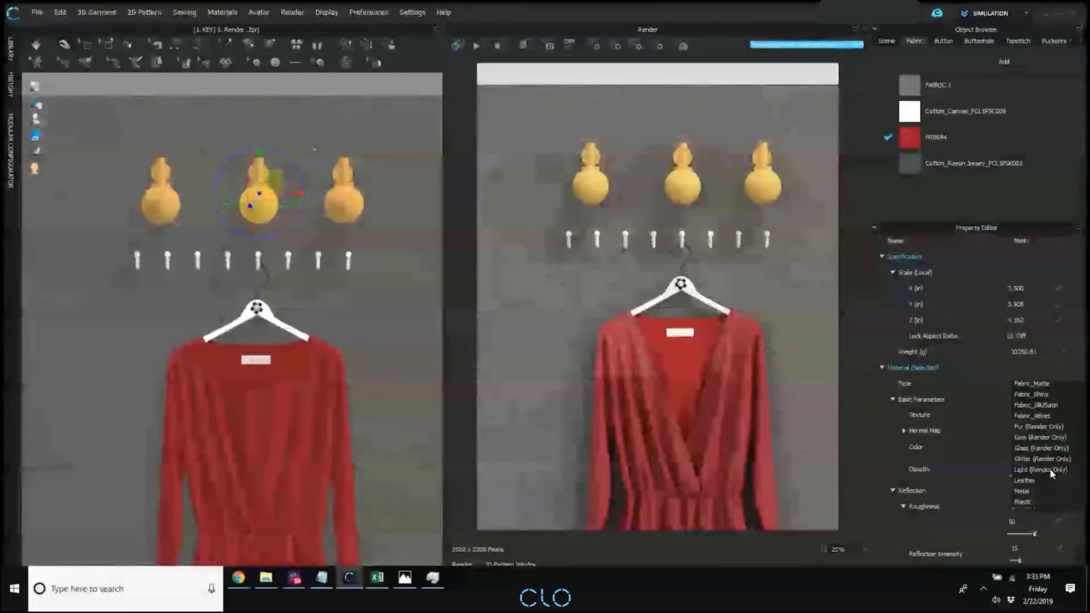
left_click(1050, 470)
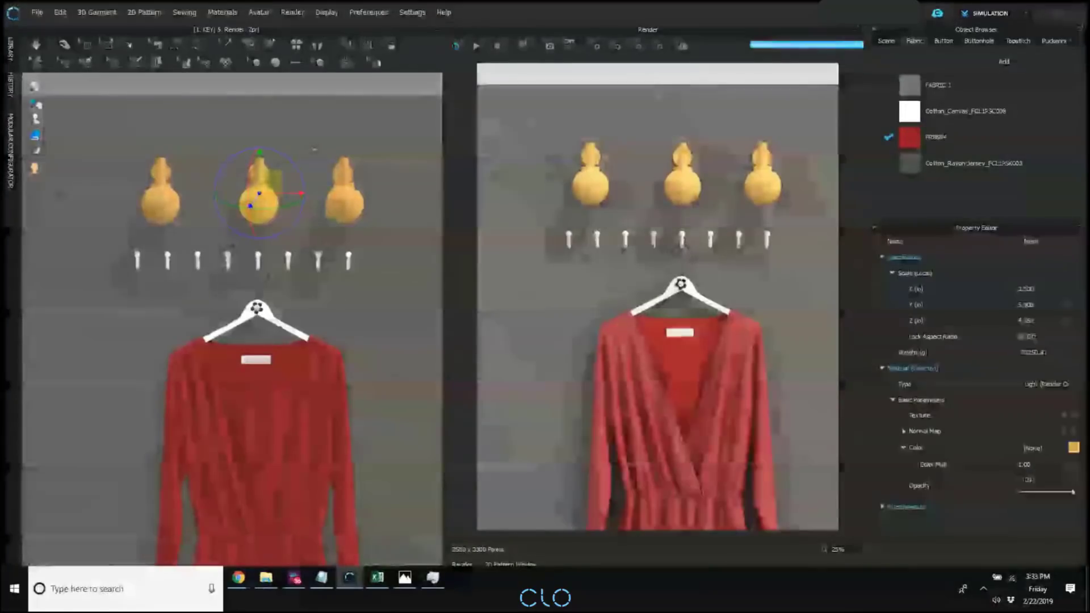
left_click(499, 47)
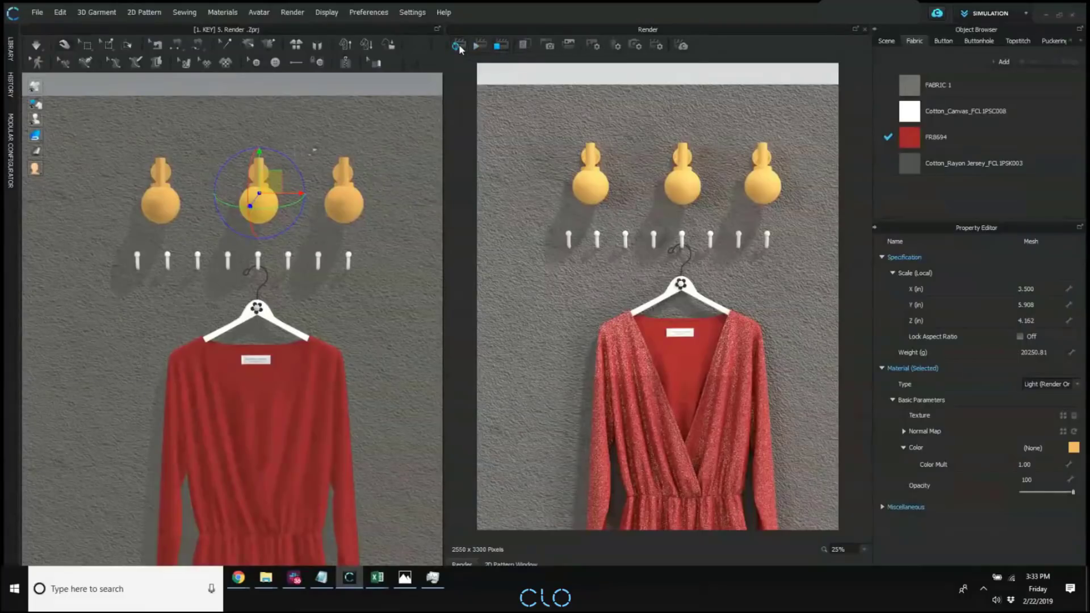
left_click(459, 48)
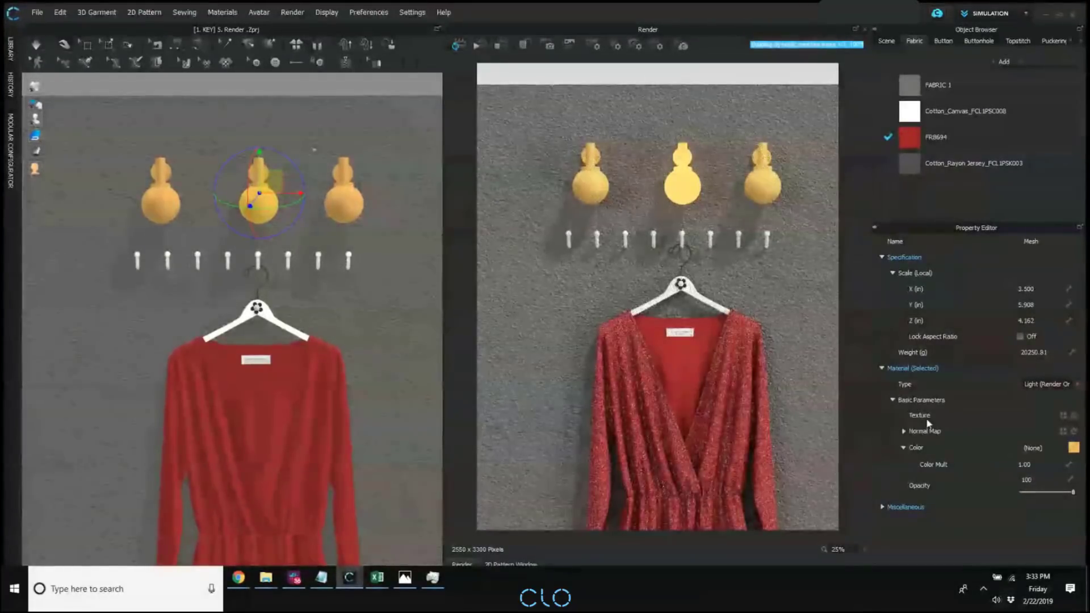
Set the middle lamp's Color Mult to 20 and restart the interactive render.
left_click(1041, 465)
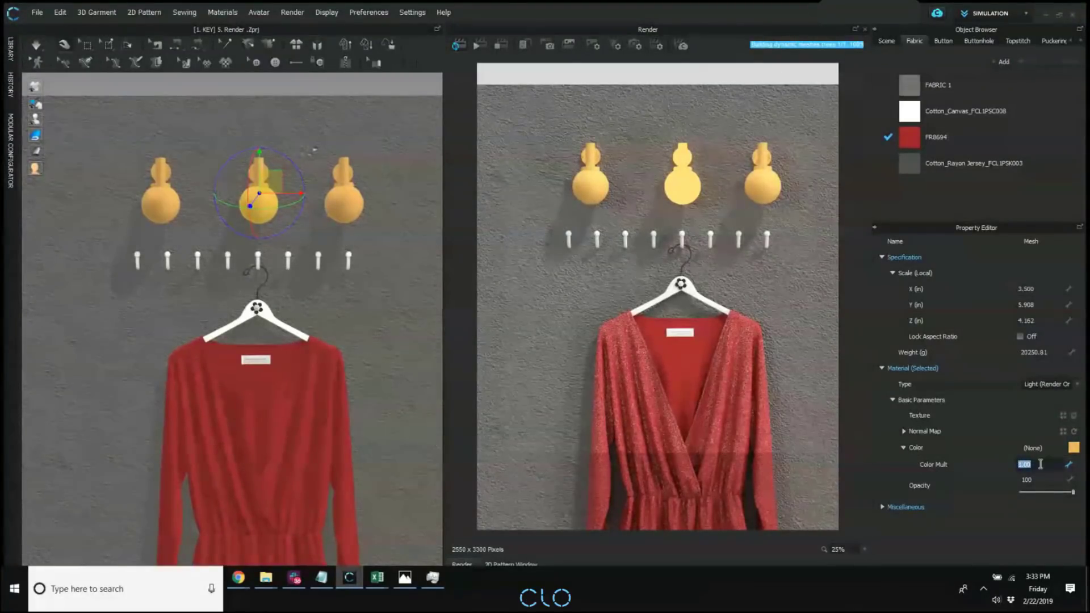
type("1")
key("BackSpace")
type("2")
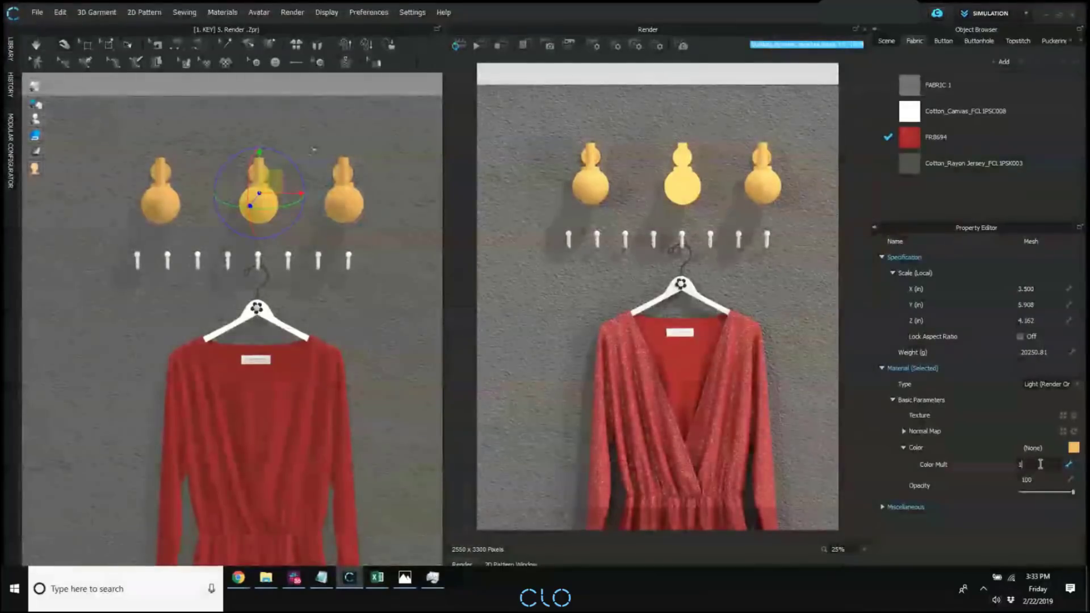
type("0")
key("Return")
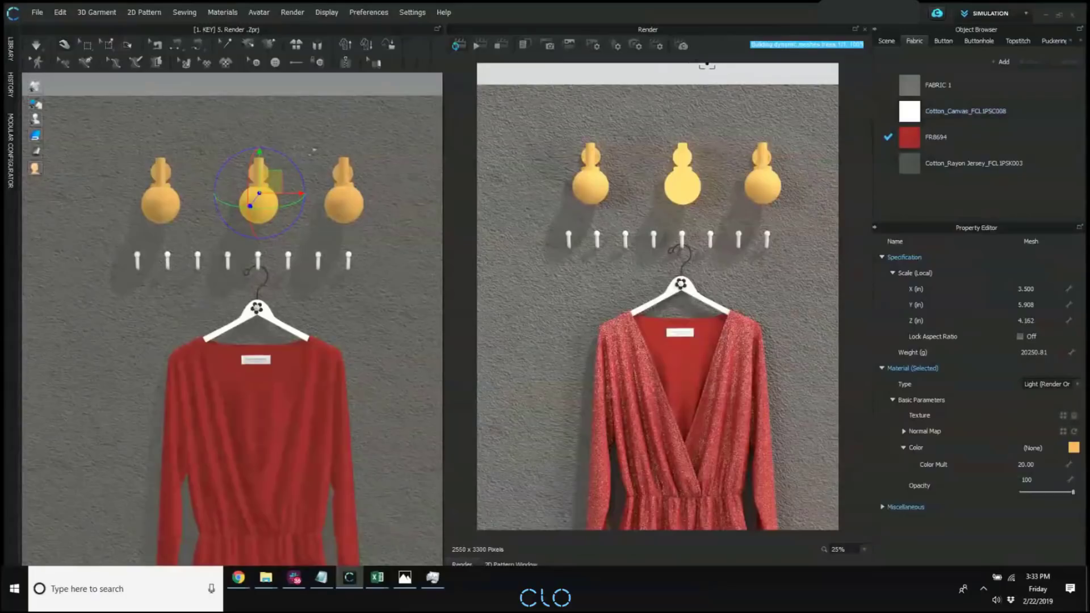
left_click(498, 46)
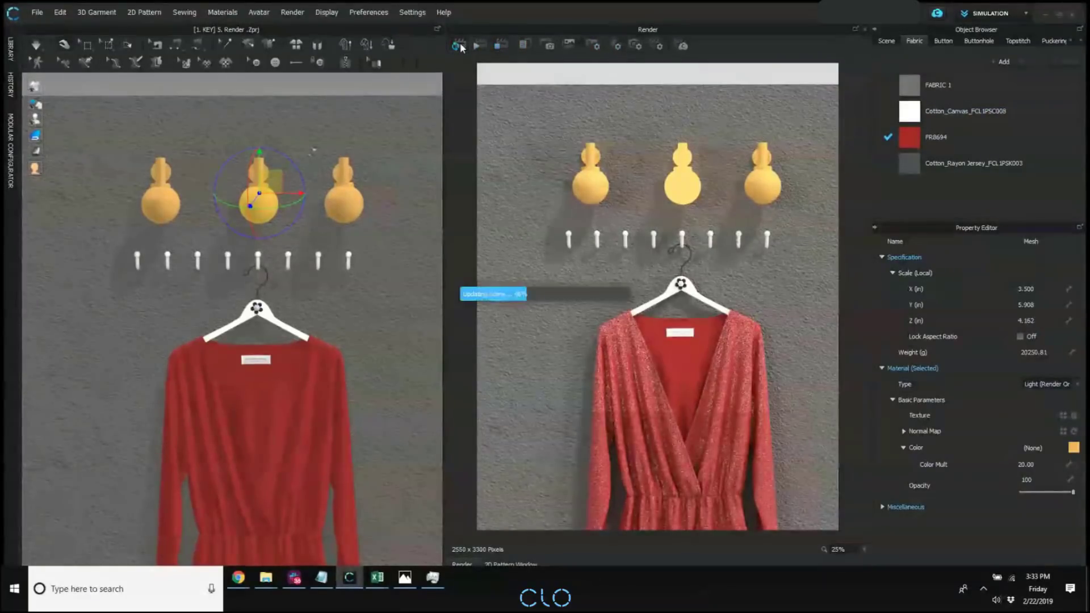
left_click(460, 46)
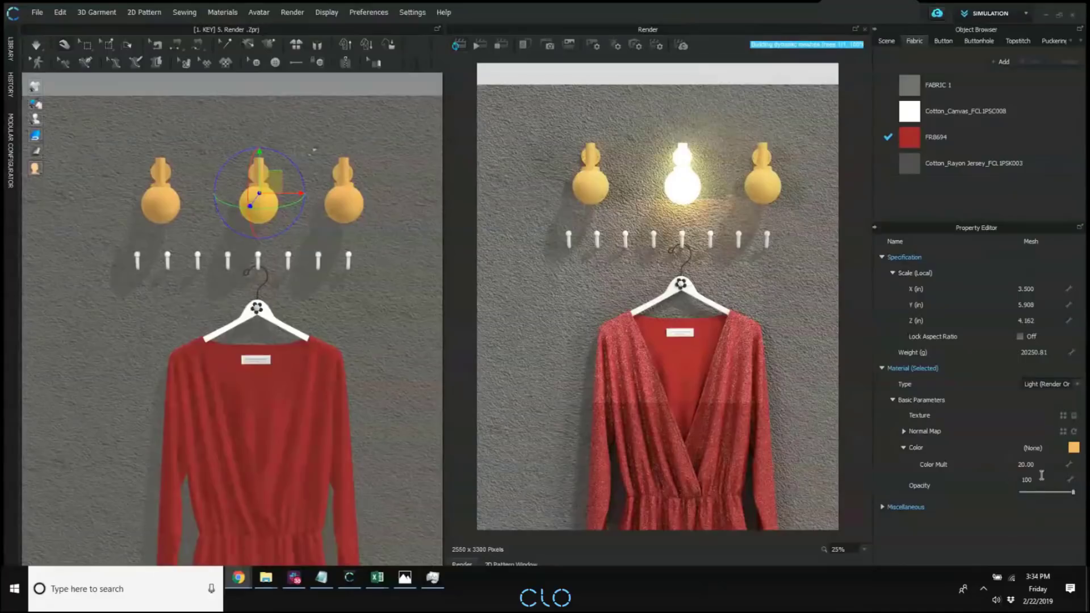
Set the middle lamp's Color Mult to 5 and render the scene with the dimmer light.
mouse_move(1073, 492)
left_mouse_down()
mouse_move(1037, 491)
mouse_move(1074, 492)
left_mouse_up()
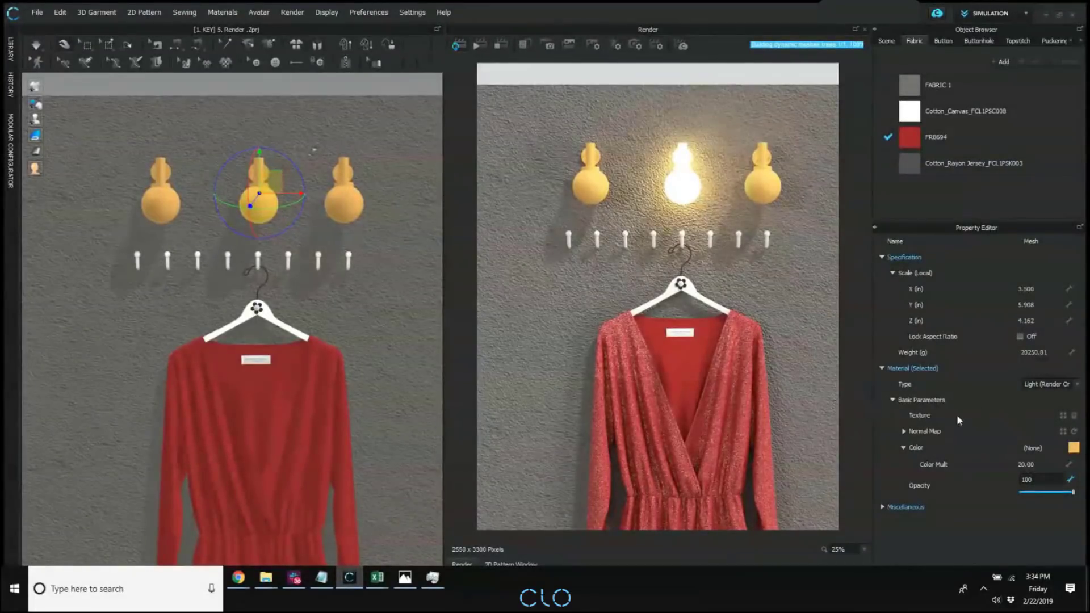
double_click(1034, 465)
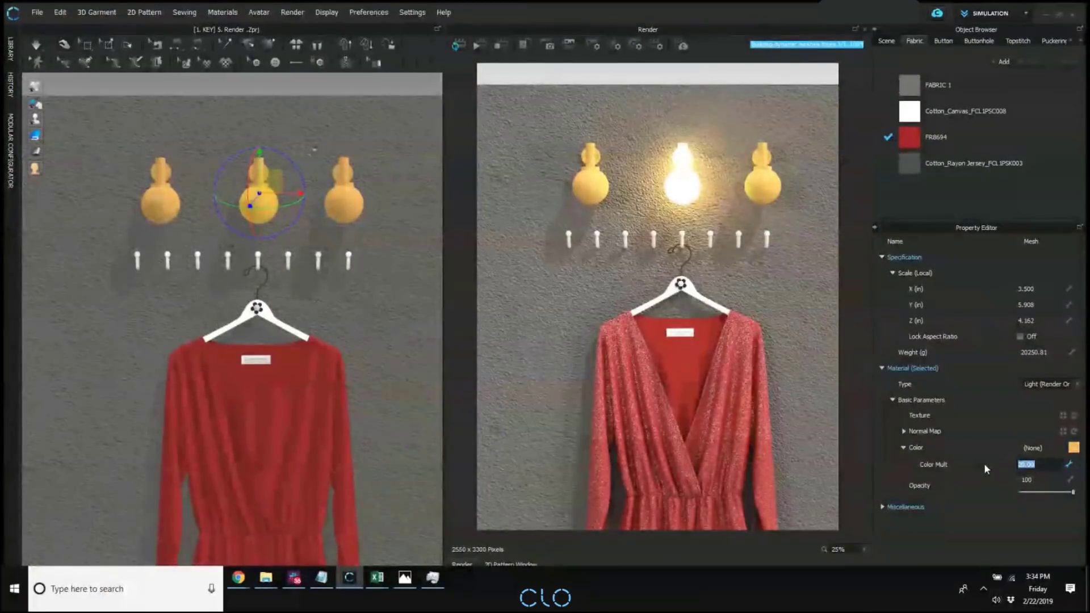
type("5")
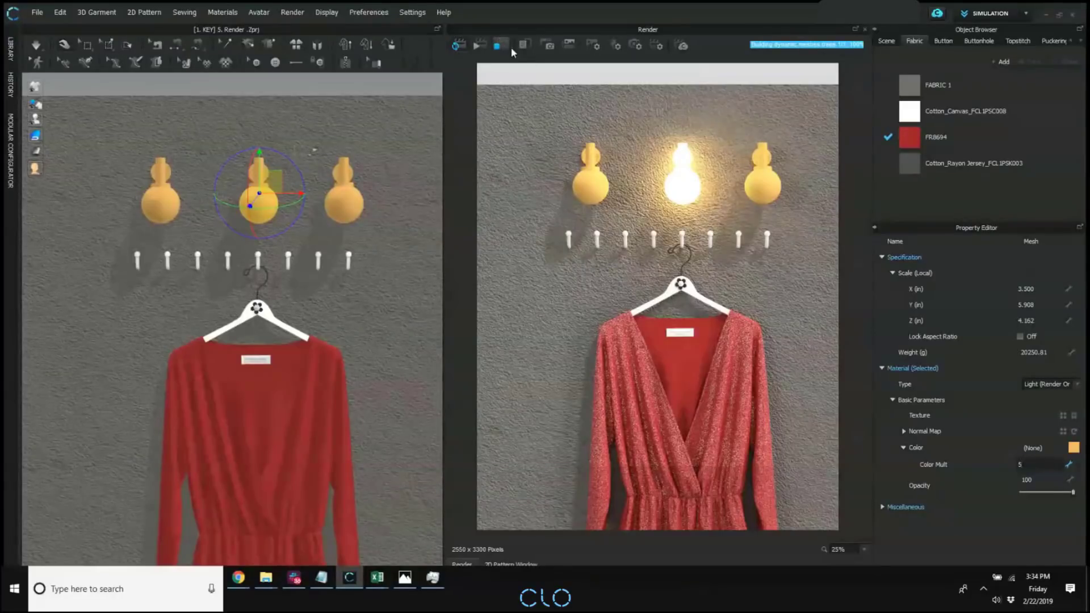
key("Return")
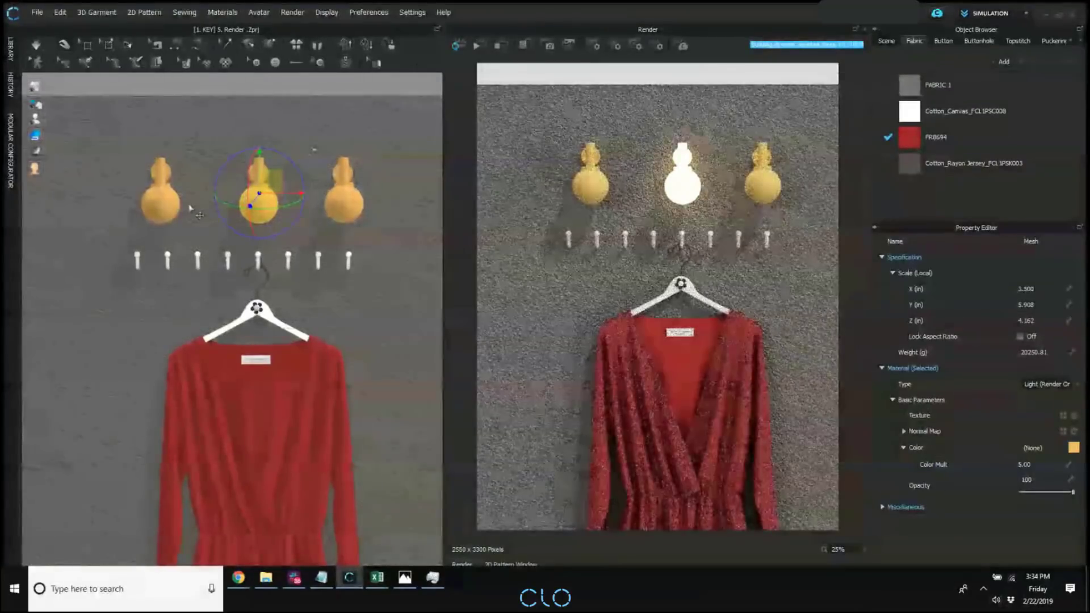
Show the button list and select Button 1, the stone on the hanger's flower, to display its properties.
left_click(159, 199)
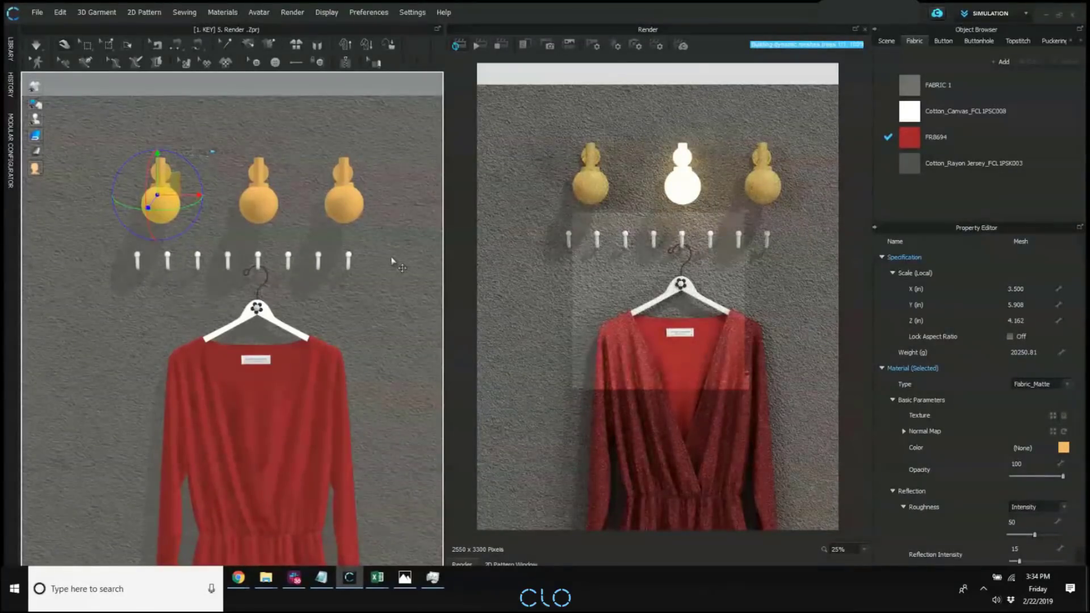
left_click(940, 42)
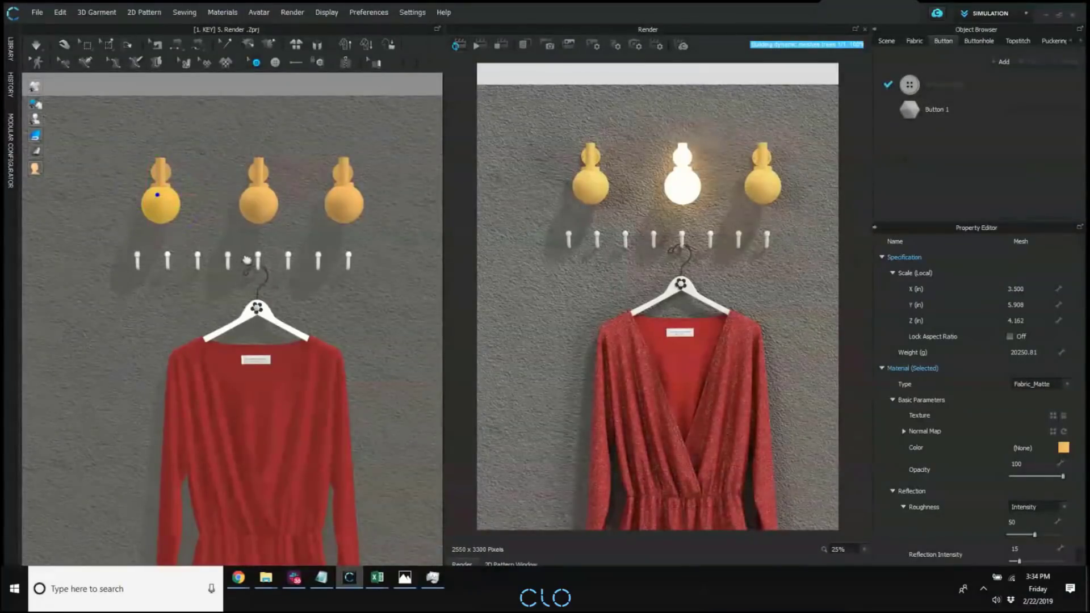
middle_click_drag(252, 264, 254, 236)
scroll(254, 280, "up", 5)
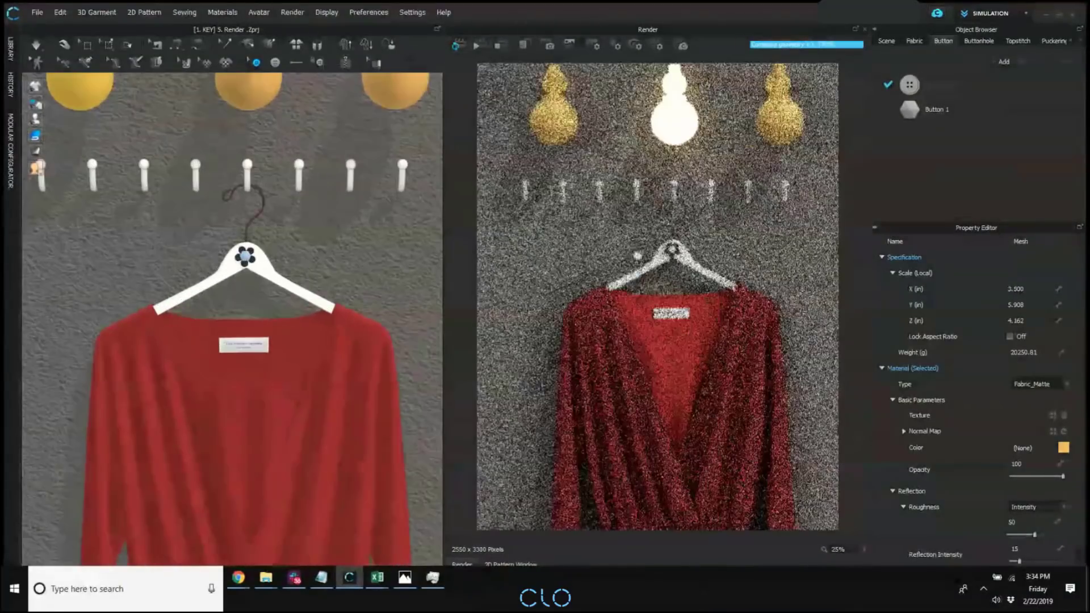
scroll(255, 227, "up", 4)
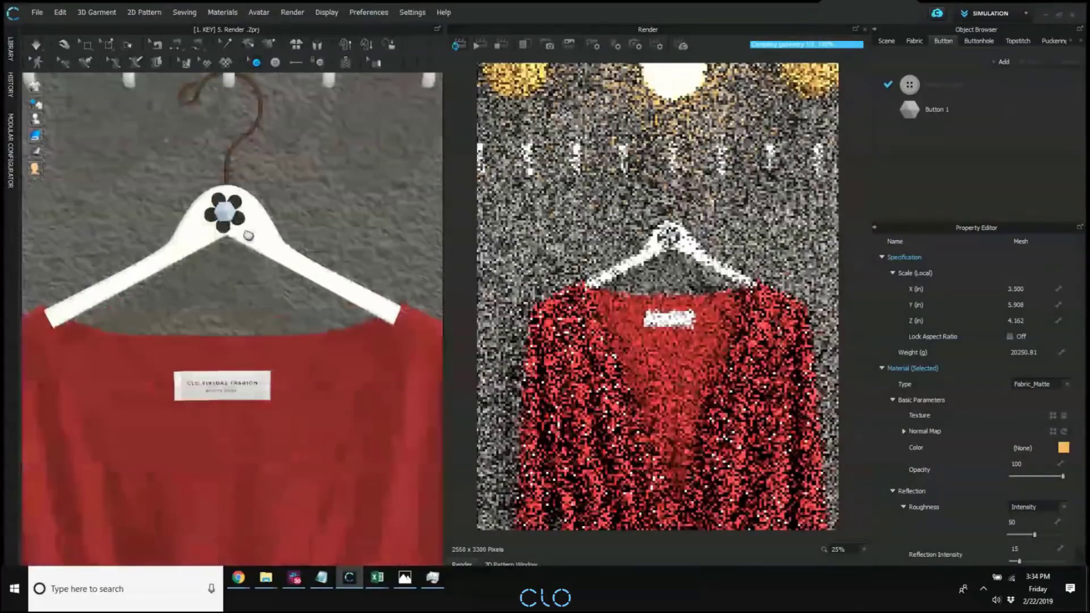
left_click(550, 158)
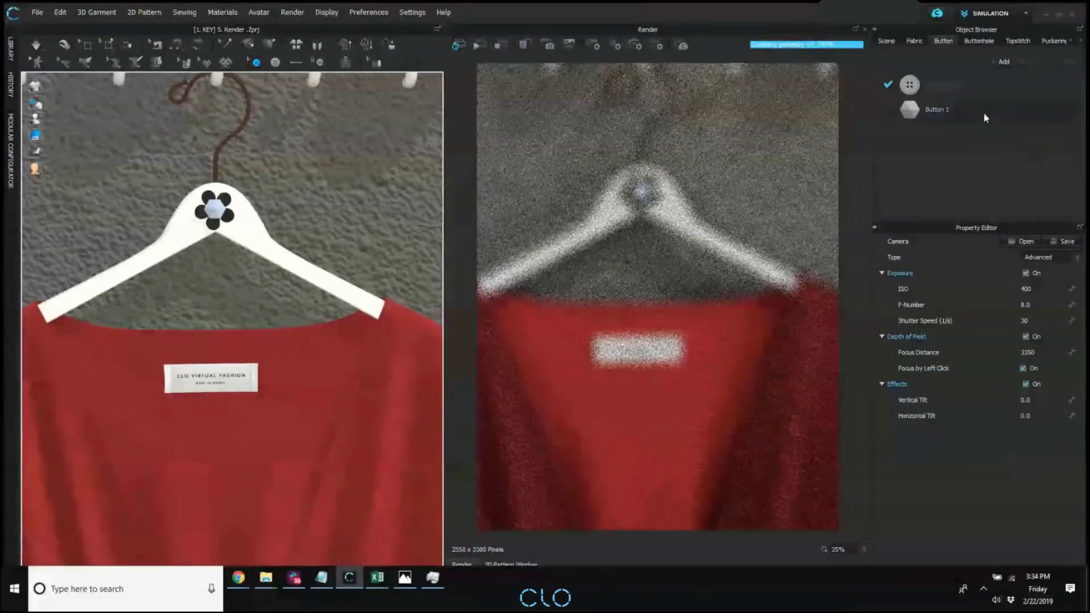
left_click(977, 110)
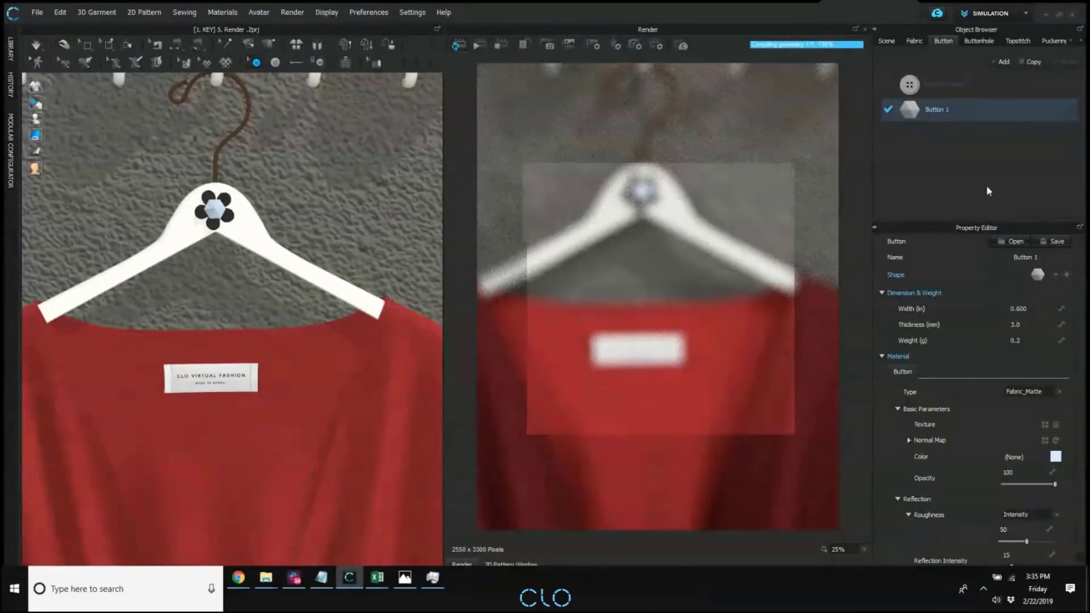
scroll(669, 316, "down", 1)
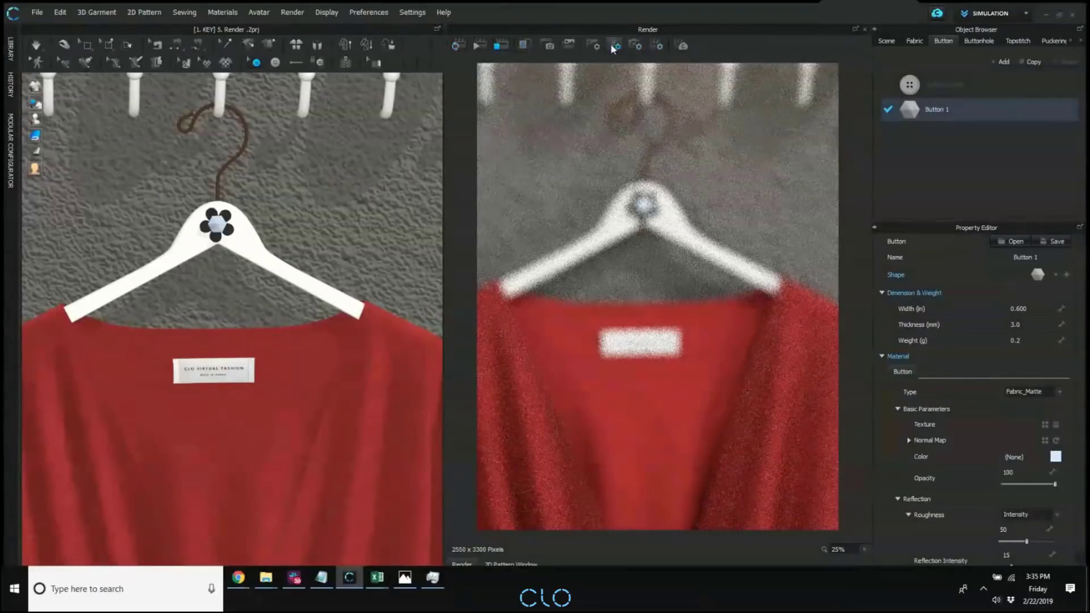
Try to set the render image size to the 640 x 480 preset in the image/video properties.
left_click(593, 47)
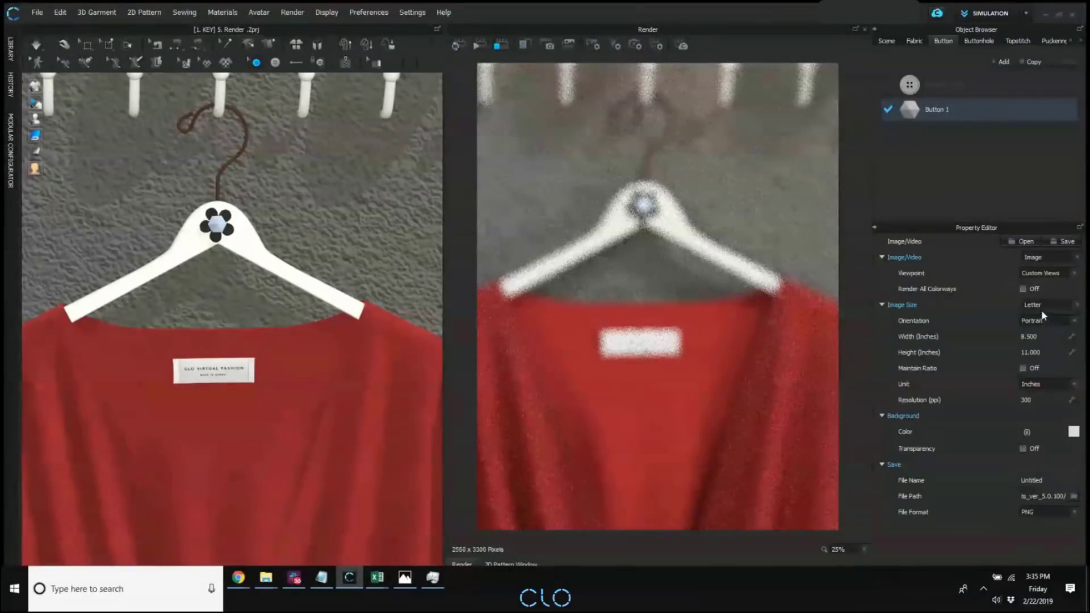
left_click(1041, 311)
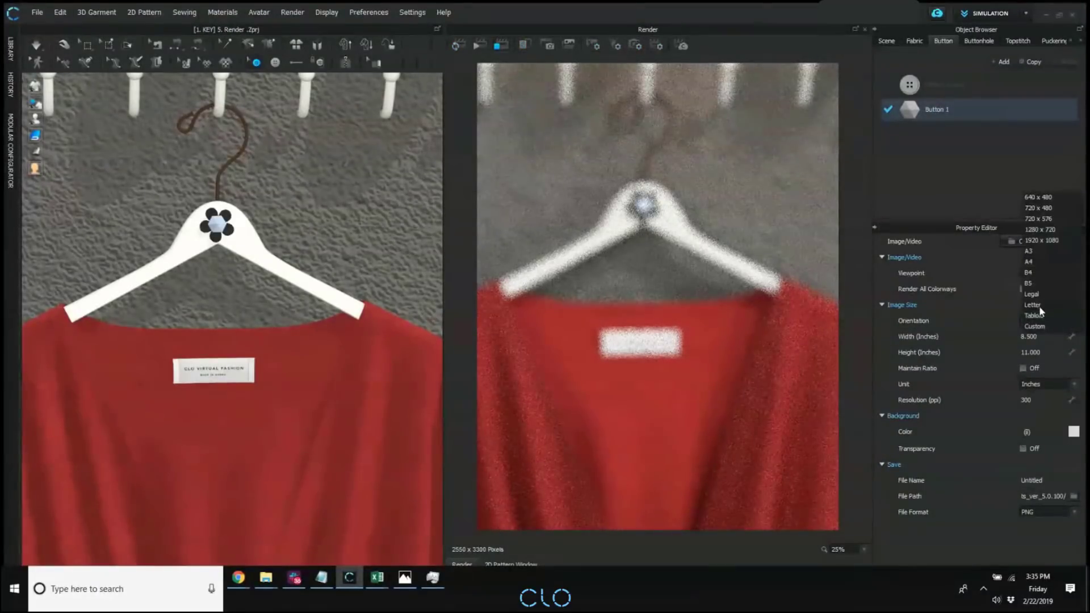
left_click(1038, 196)
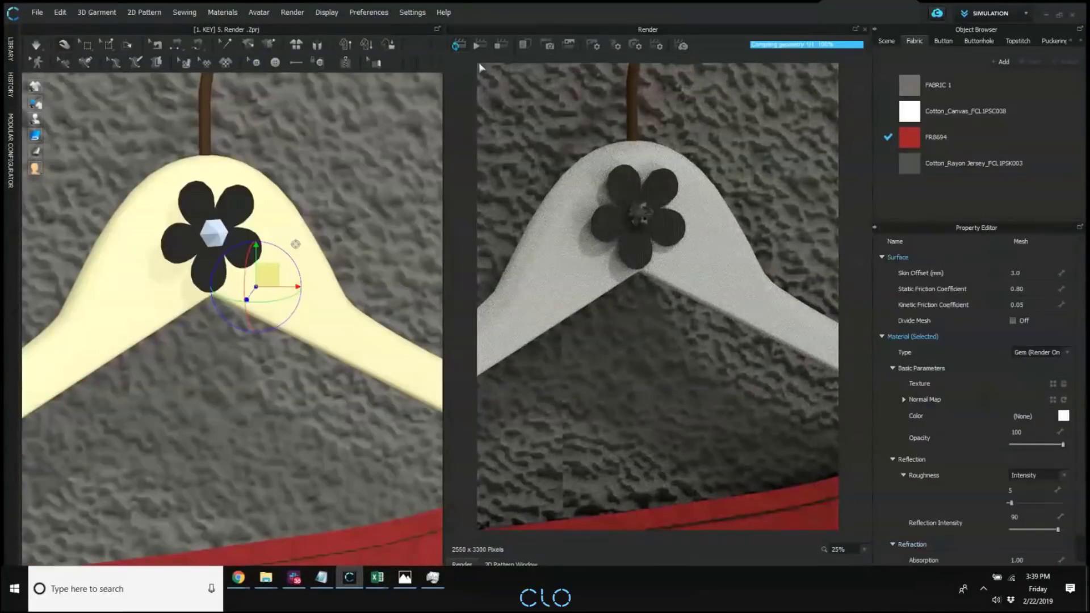
Restart the interactive render of the Gem (Render Only) hanger and examine its reflections from an oblique angle.
left_click(510, 47)
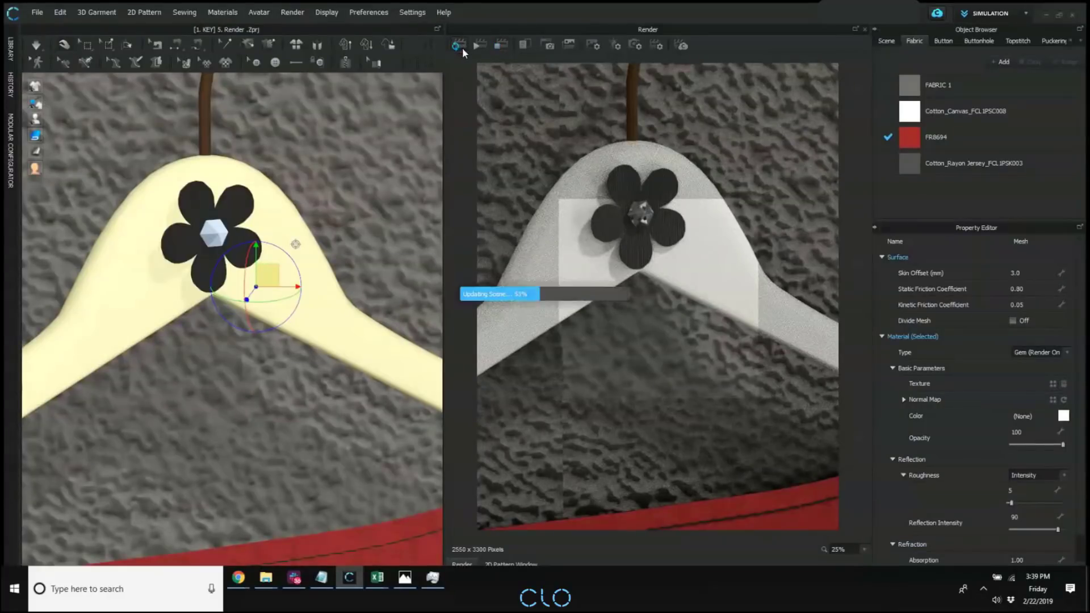
left_click(461, 47)
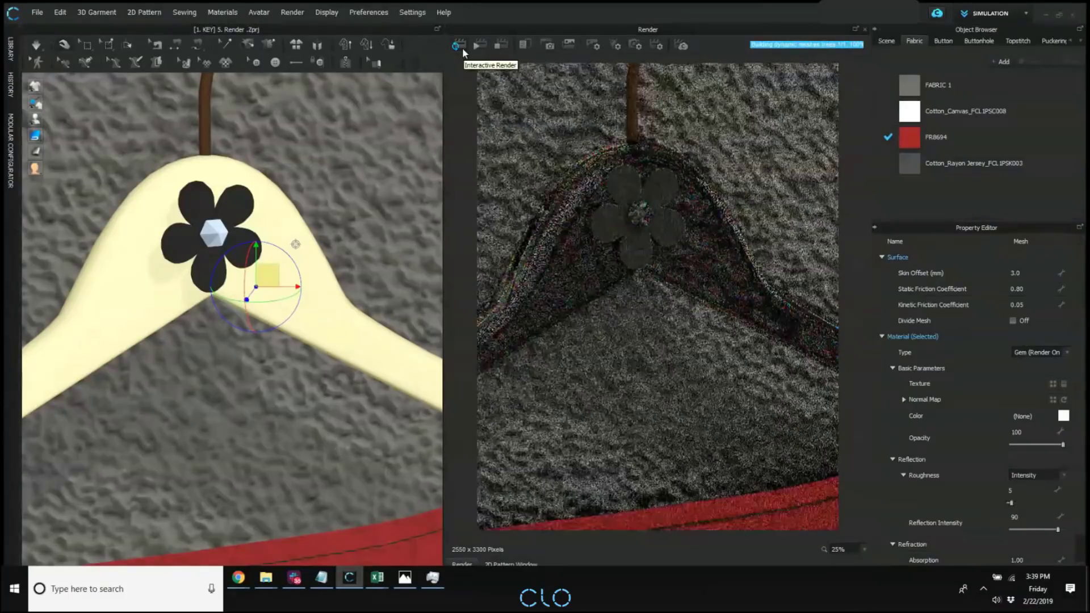
right_click_drag(274, 309, 315, 312)
scroll(321, 309, "down", 3)
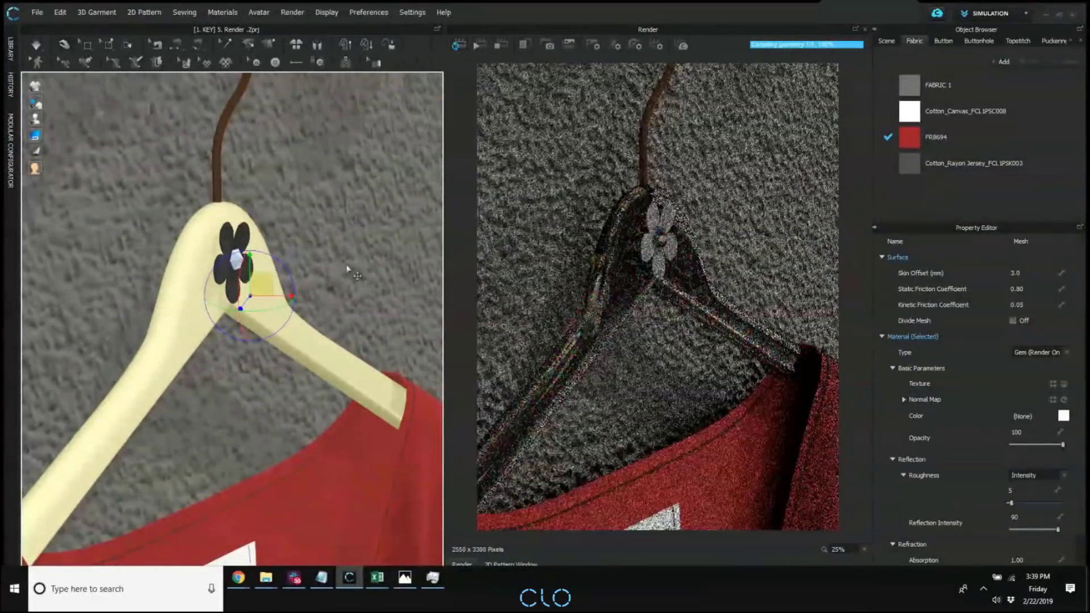
mouse_move(675, 340)
right_mouse_down()
mouse_move(700, 364)
mouse_move(683, 366)
mouse_move(675, 344)
right_mouse_up()
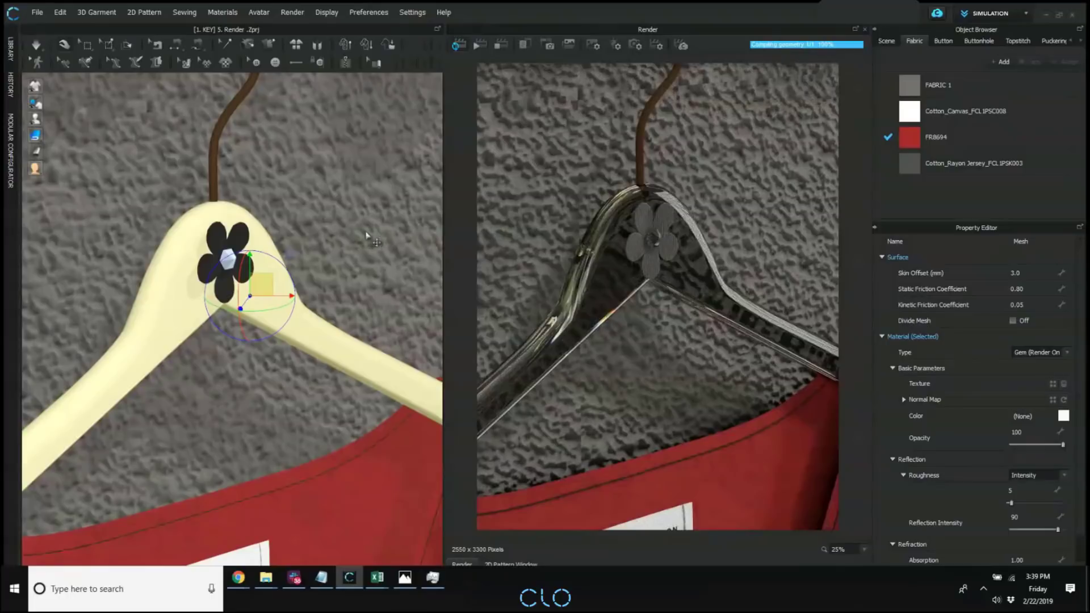
Open the library project "[1. KEY] 6. Enhanced Render Environment.Zprj" with garment and avatar, and hide the library and render windows.
left_click(10, 50)
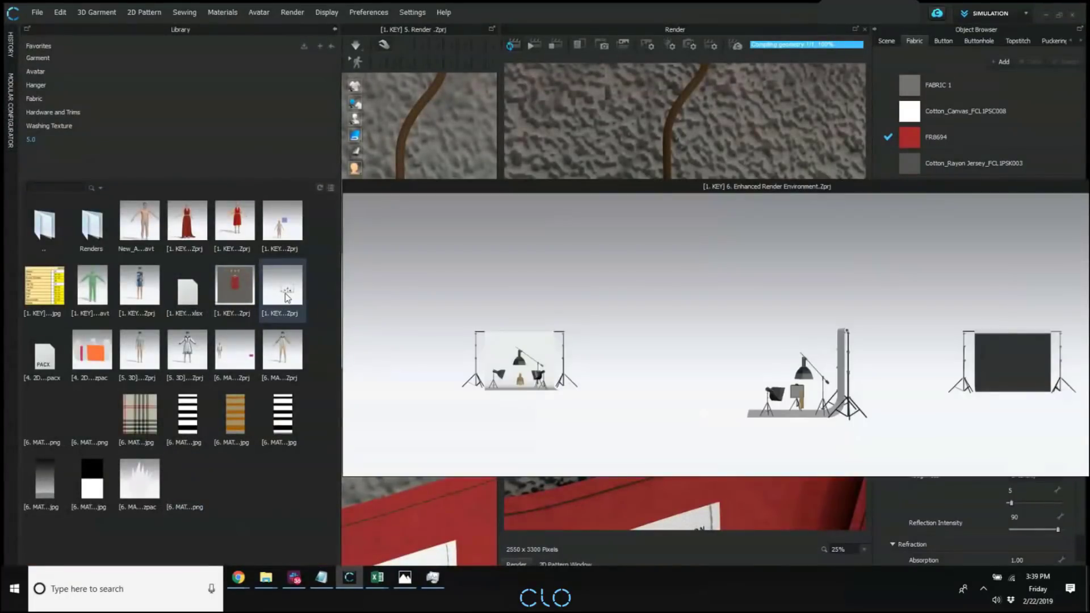
double_click(286, 296)
left_click(563, 302)
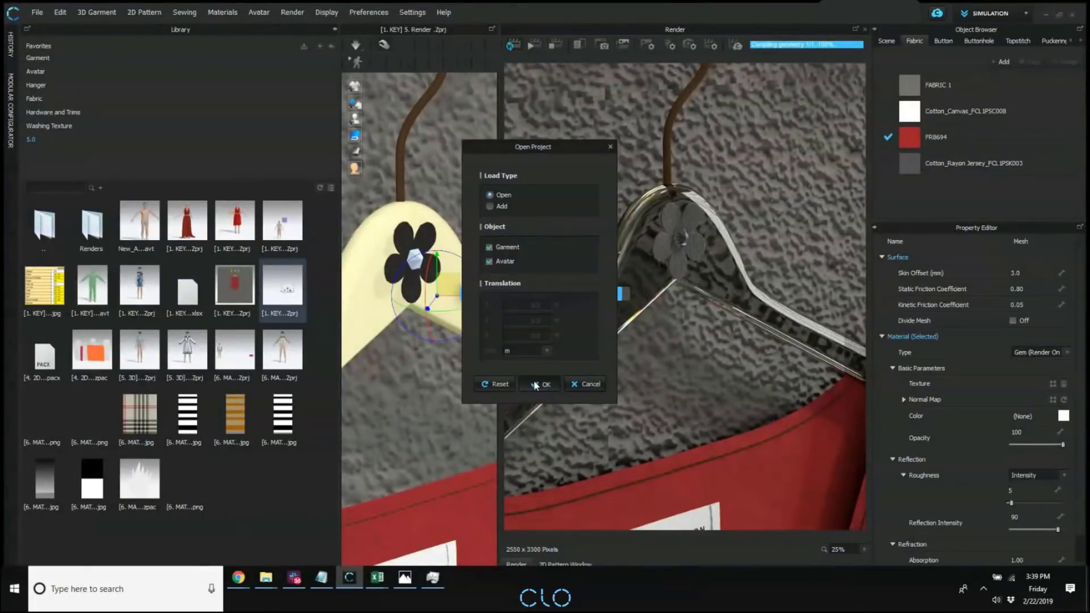
left_click(541, 384)
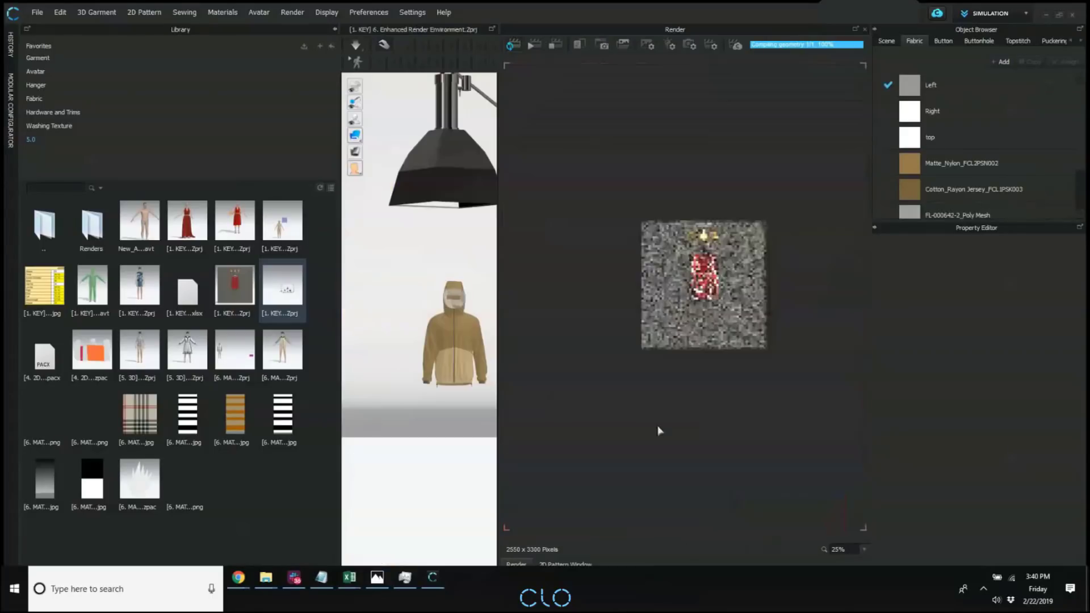
left_click(334, 29)
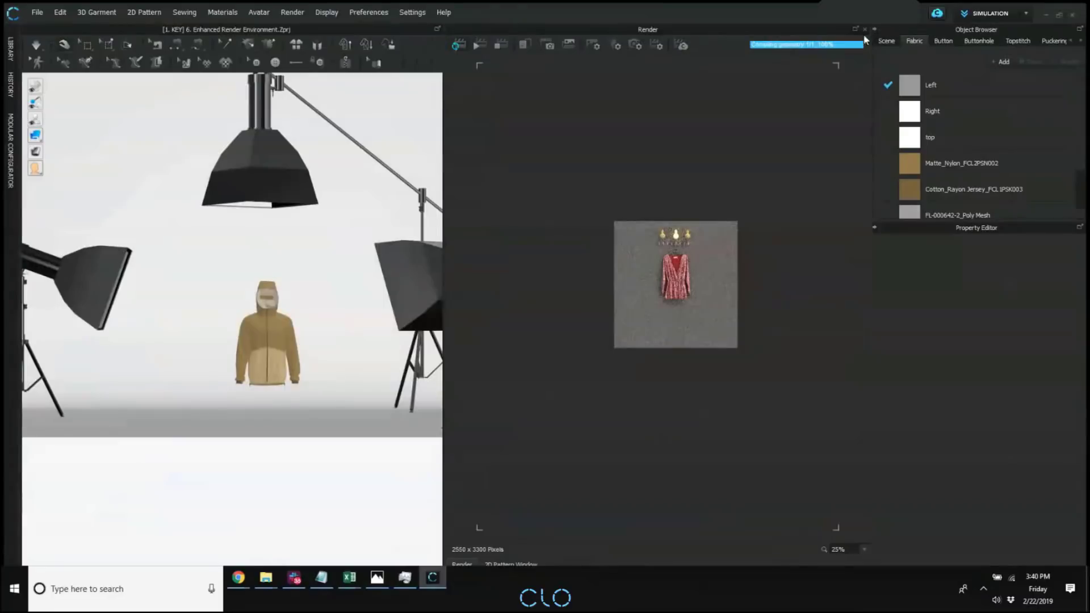
left_click(863, 29)
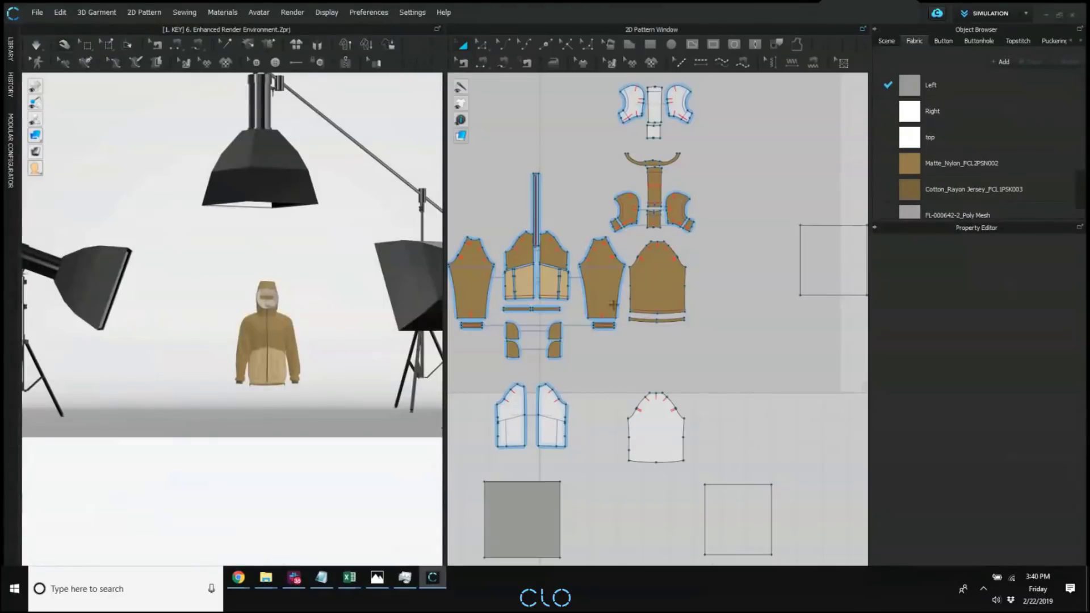
Enlarge the 3D view, open the Render window for the studio scene and display the light properties.
middle_click_drag(624, 302, 705, 329)
scroll(310, 294, "down", 2)
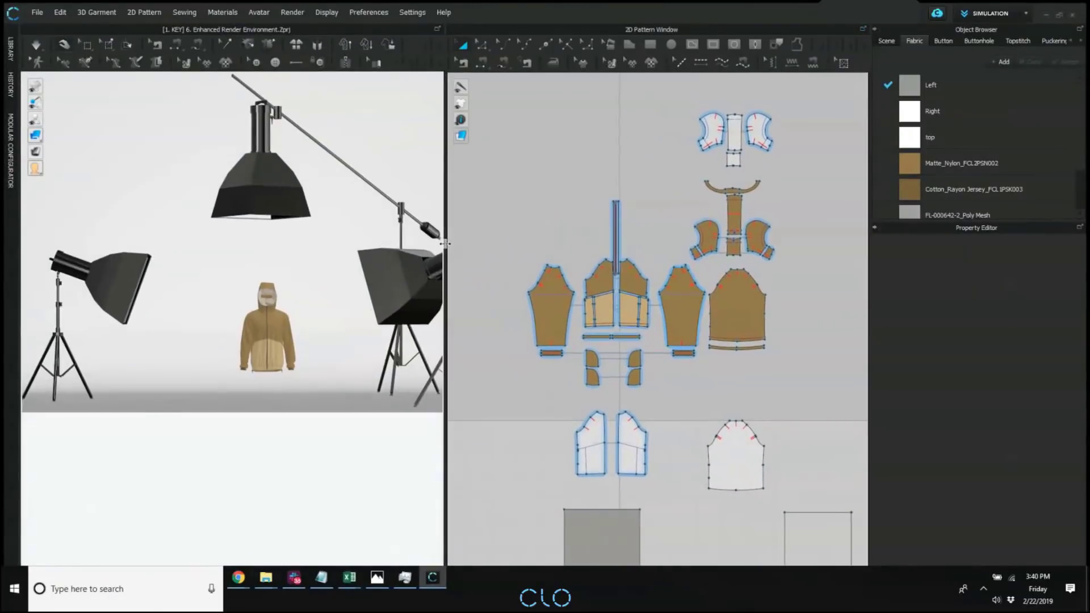
left_click_drag(445, 244, 482, 266)
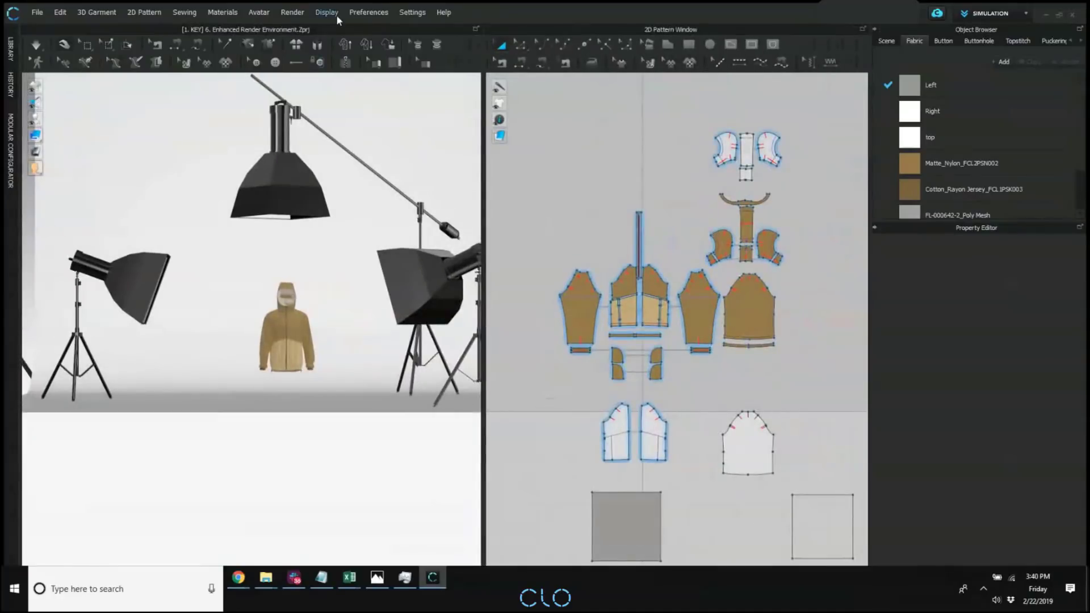
left_click(294, 12)
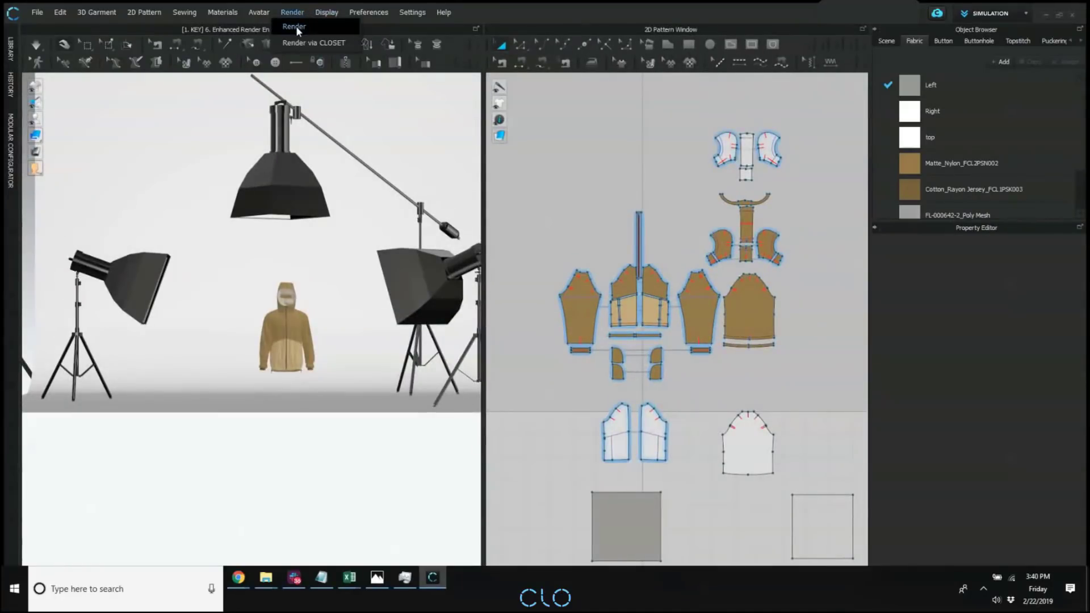
left_click(296, 27)
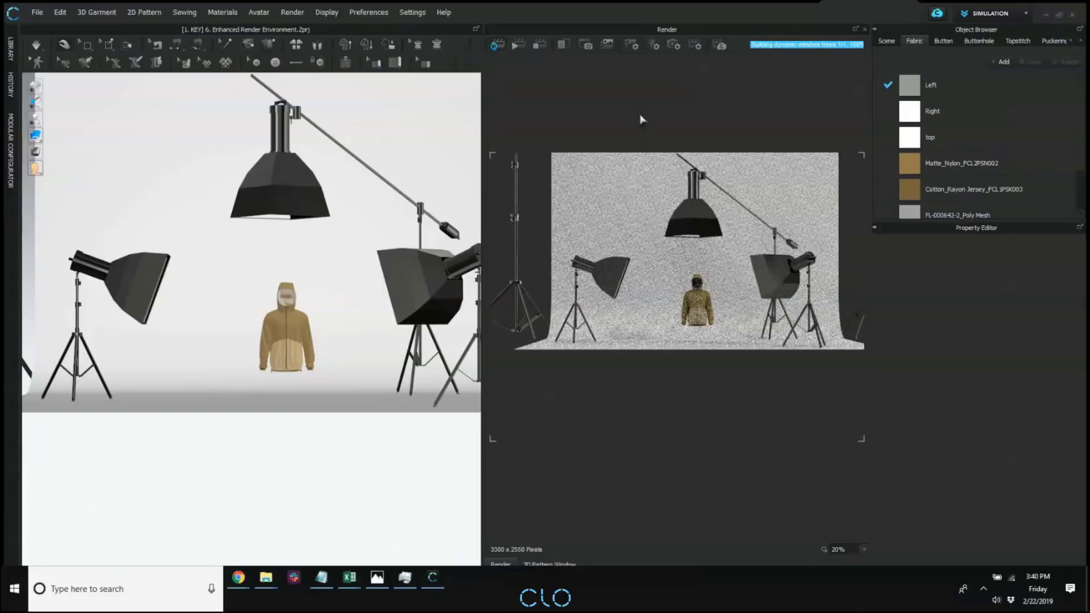
left_click(654, 45)
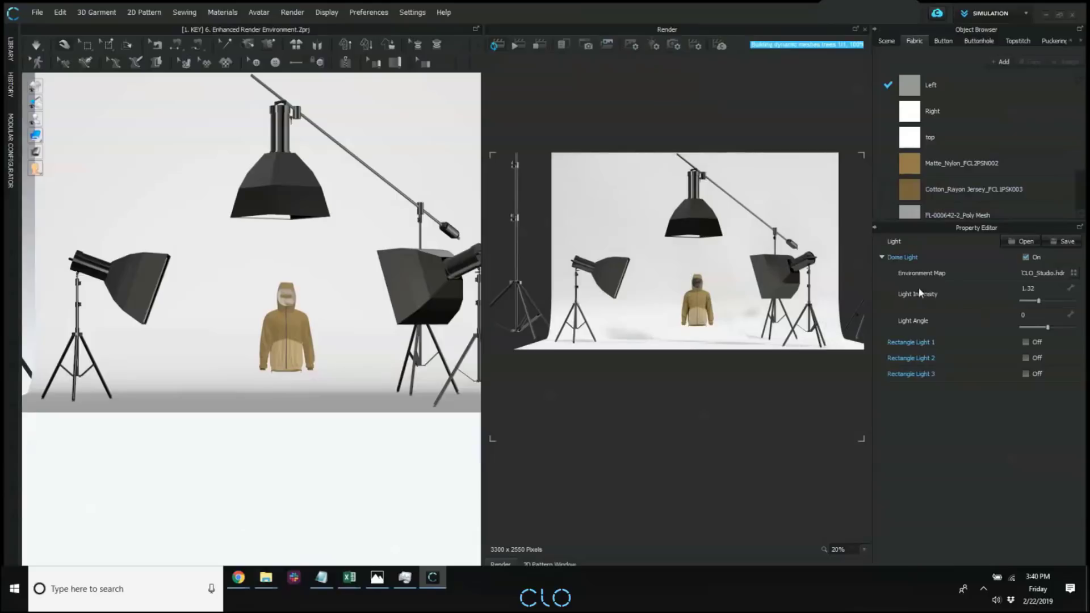
Switch the dome light off and back on to compare the studio render with and without it.
left_click(882, 257)
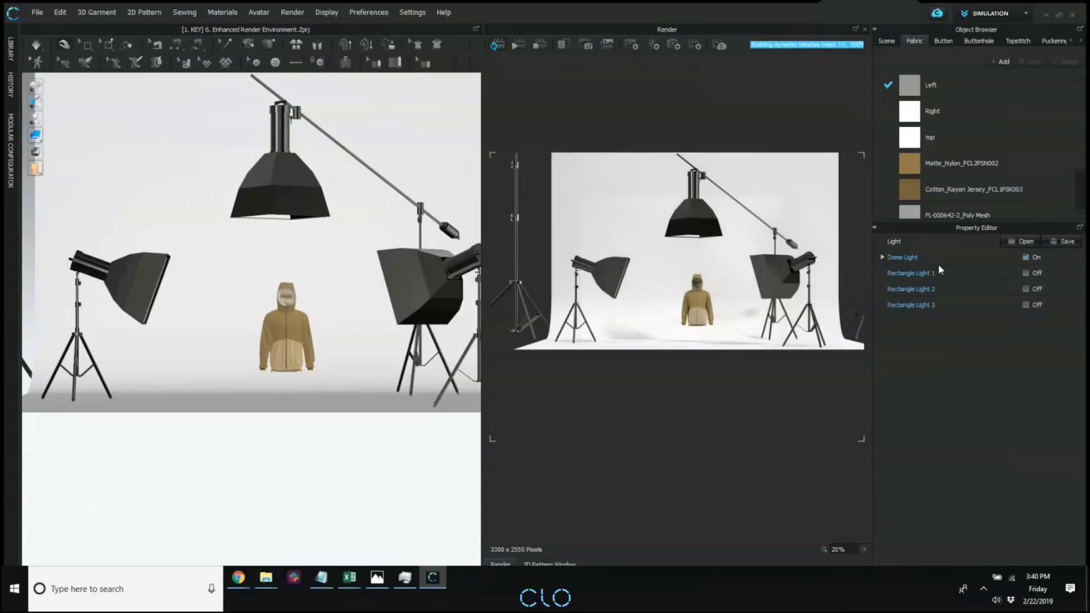
left_click(882, 256)
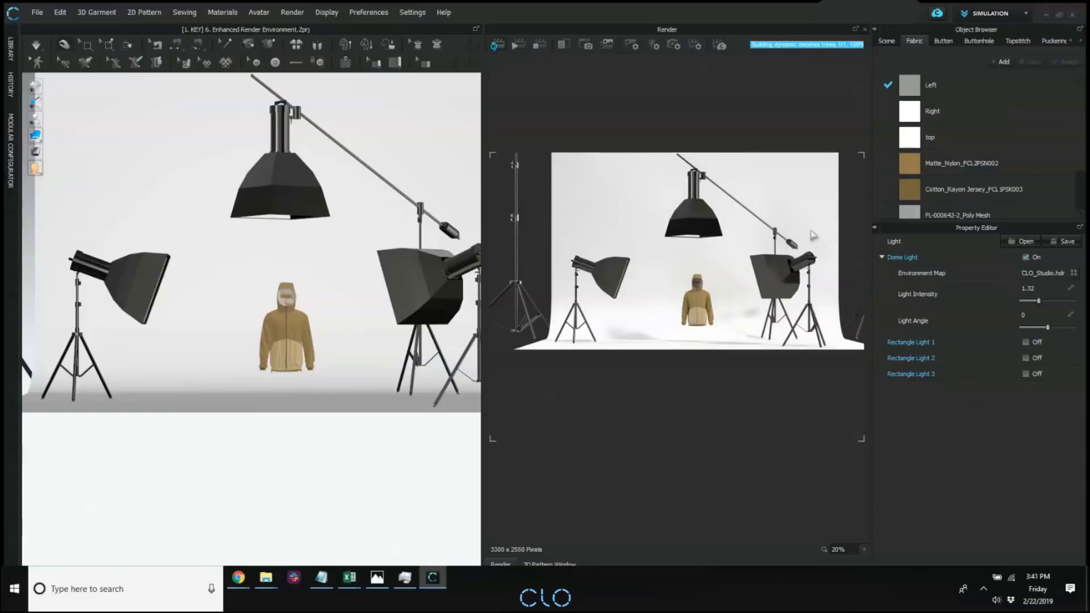
left_click(1025, 257)
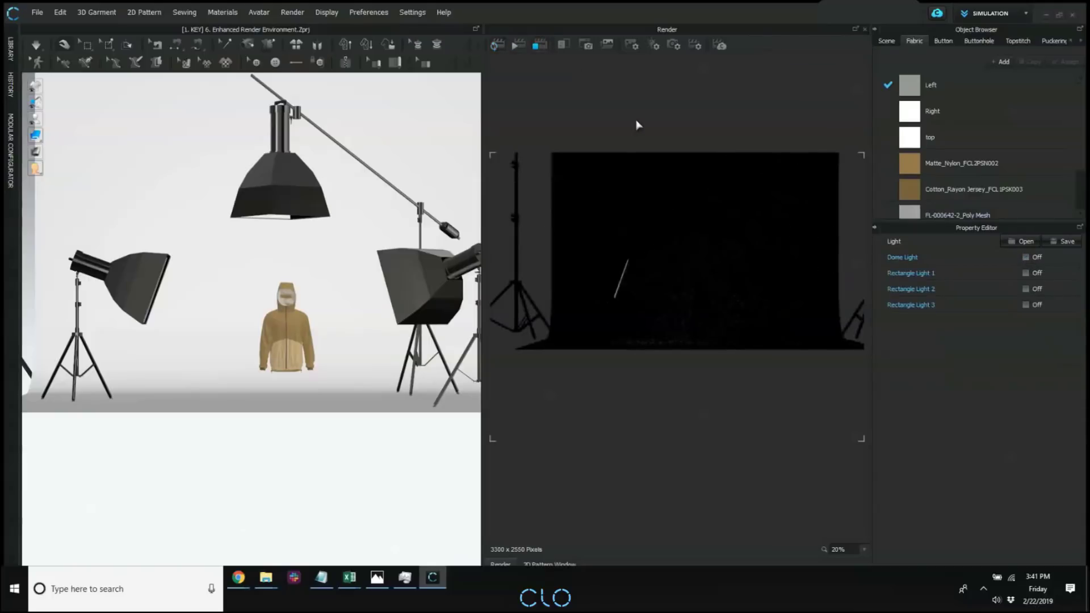
left_click(1027, 257)
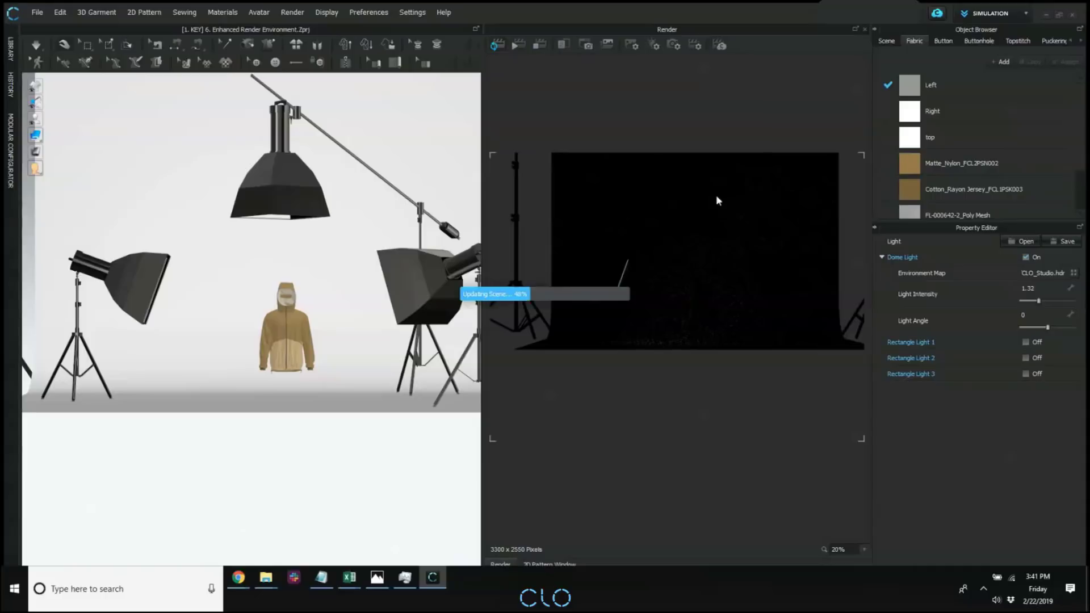
Light the studio scene with Rectangle Light 1 instead of the dome light and enlarge the render area.
left_click(1024, 341)
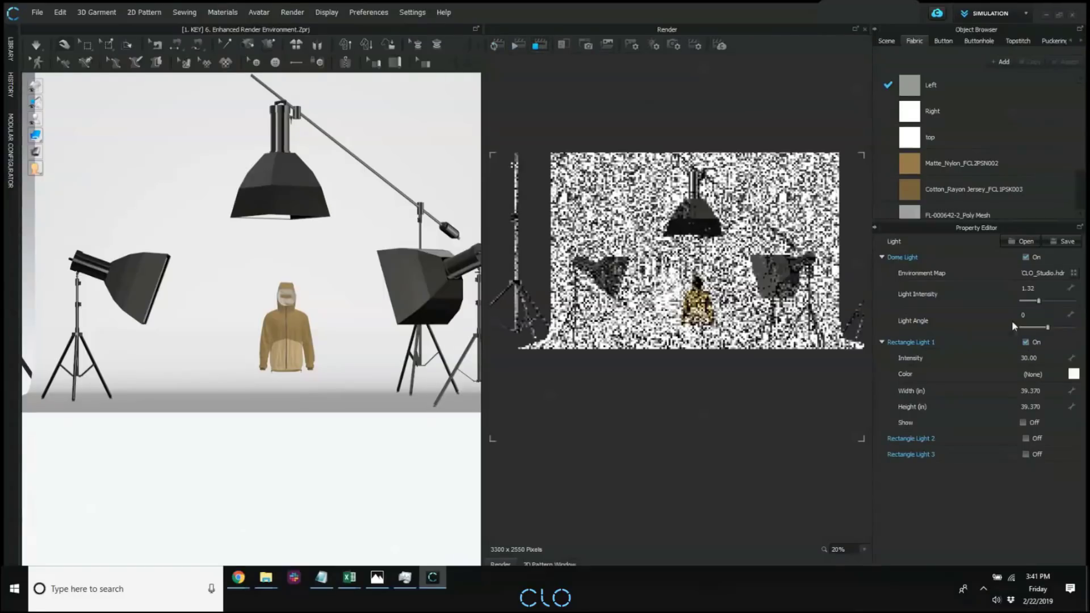
left_click(1026, 258)
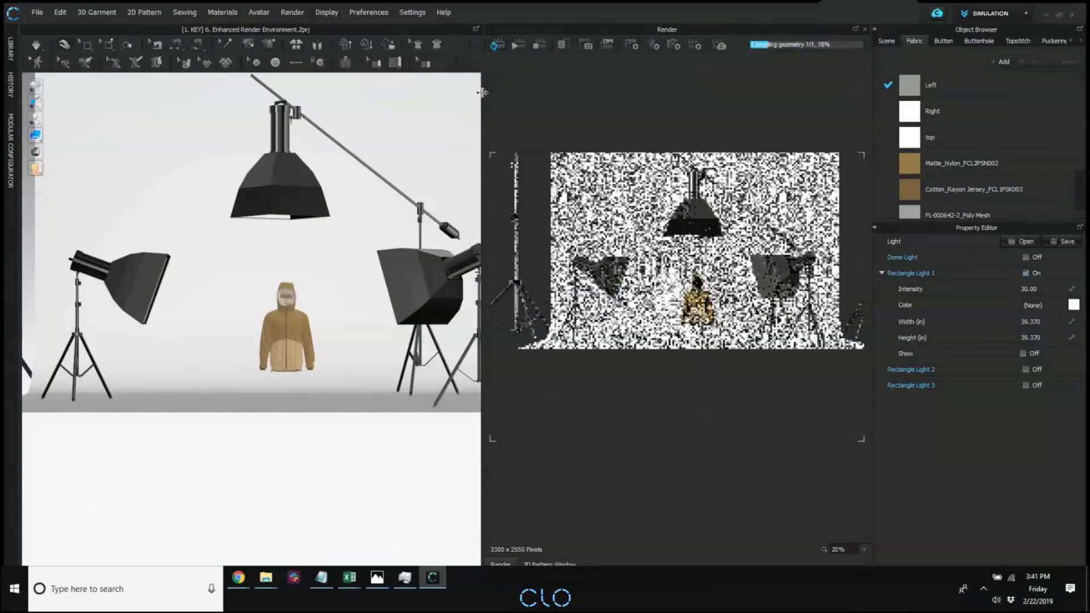
left_click_drag(480, 93, 353, 122)
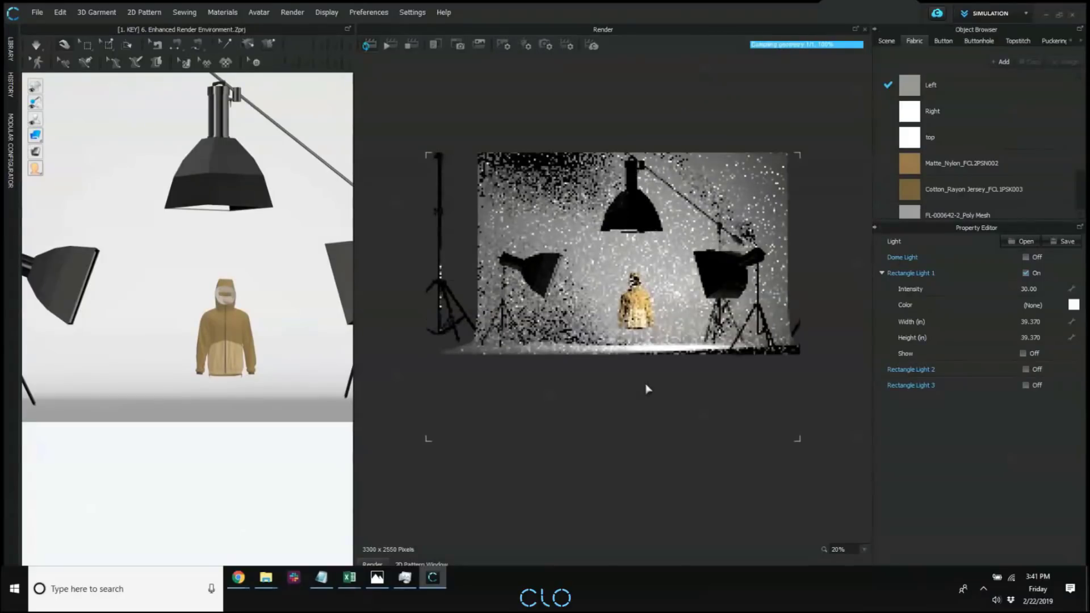
Turn on the Show option of Rectangle Light 1 and view its light panel from the side of the studio.
scroll(649, 388, "up", 3)
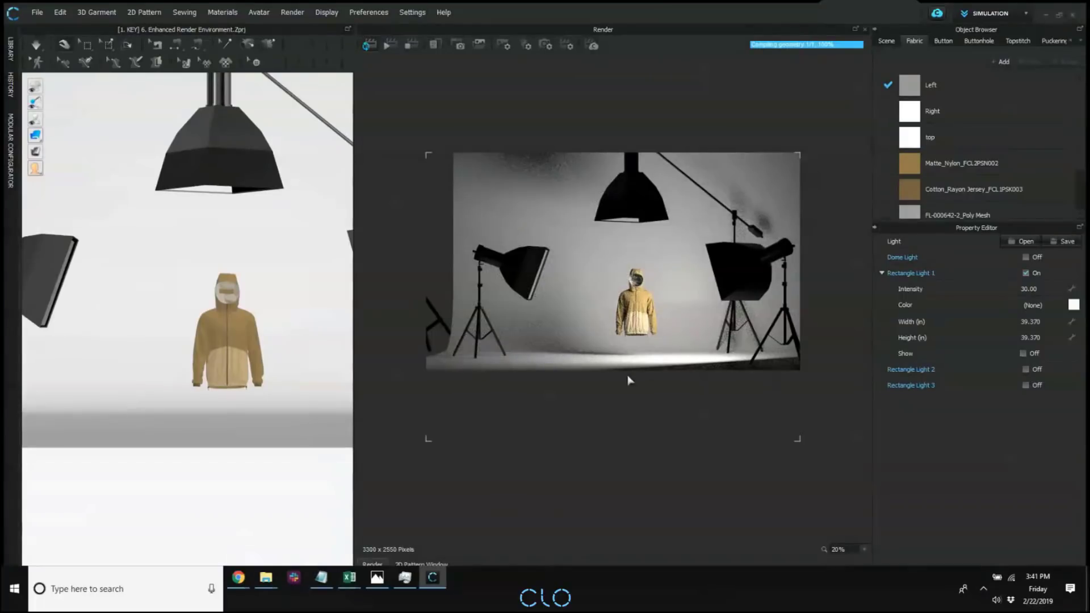
right_click_drag(701, 389, 700, 404)
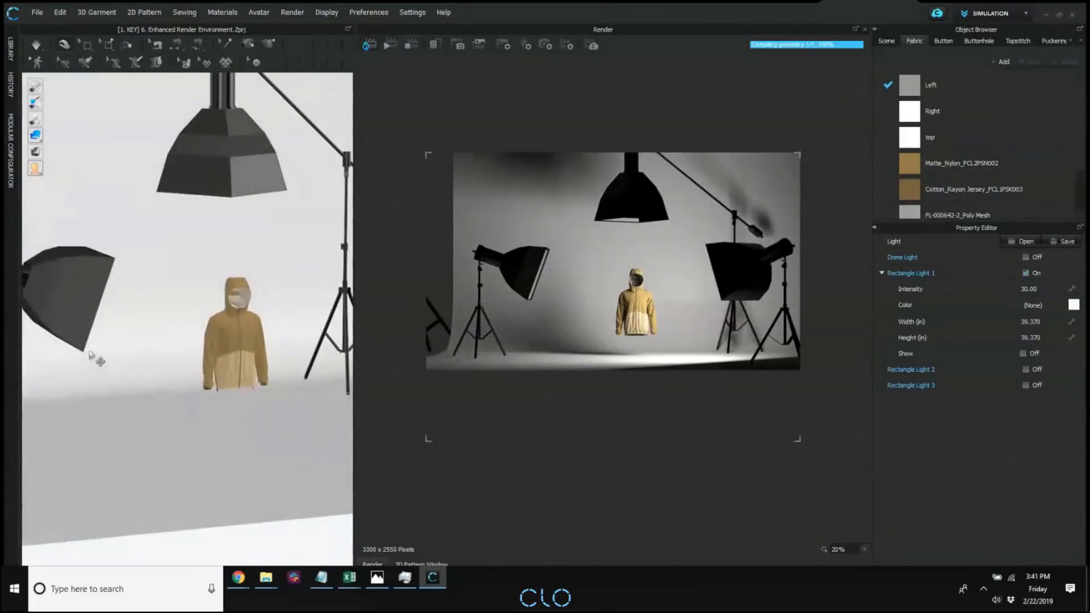
right_click_drag(125, 366, 102, 353)
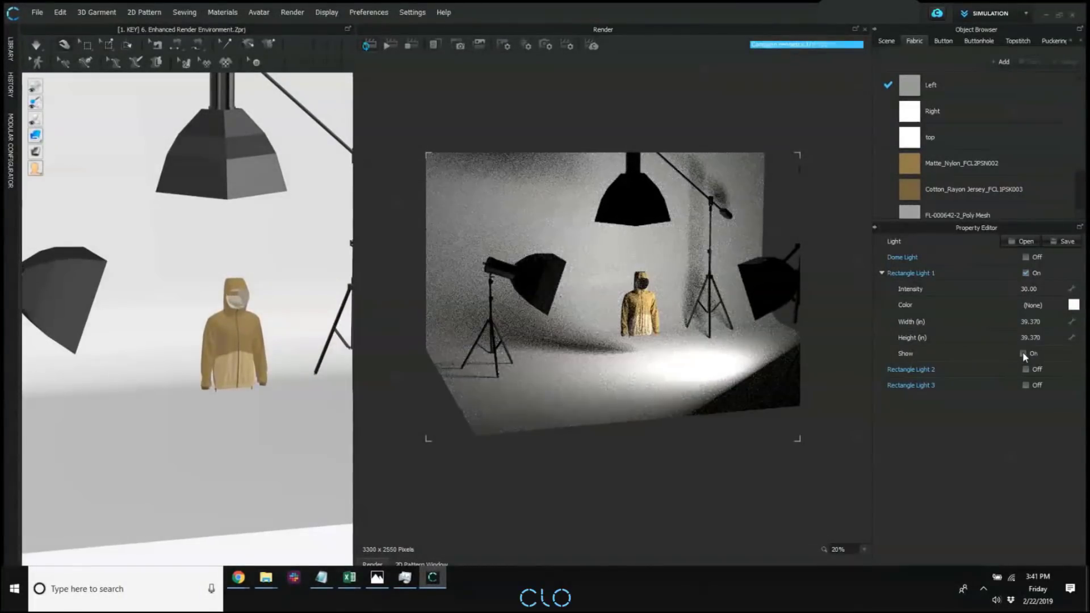
left_click(1022, 353)
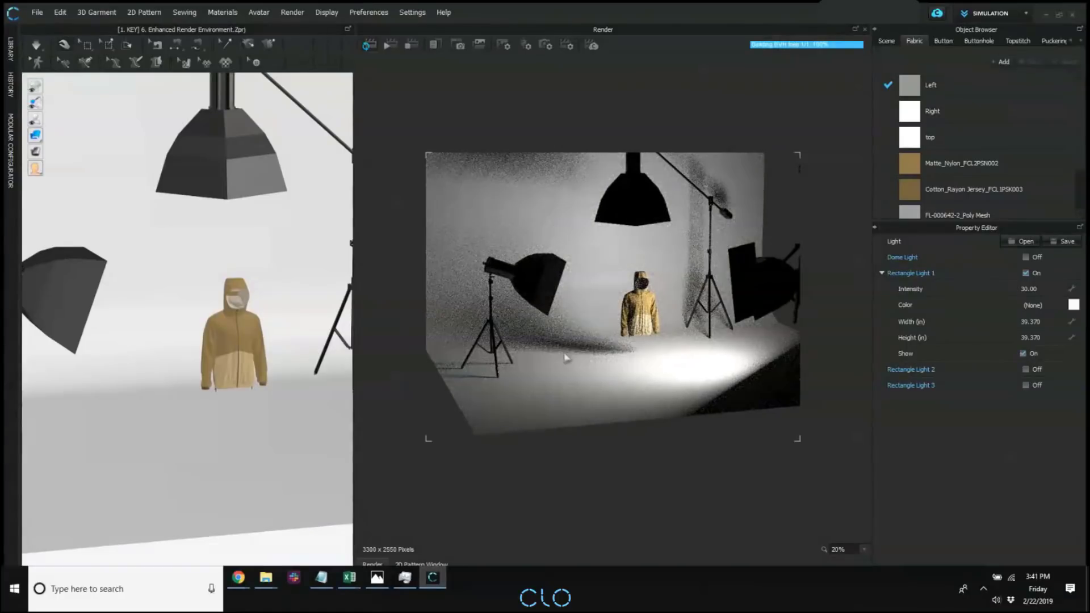
right_click_drag(650, 356, 695, 353)
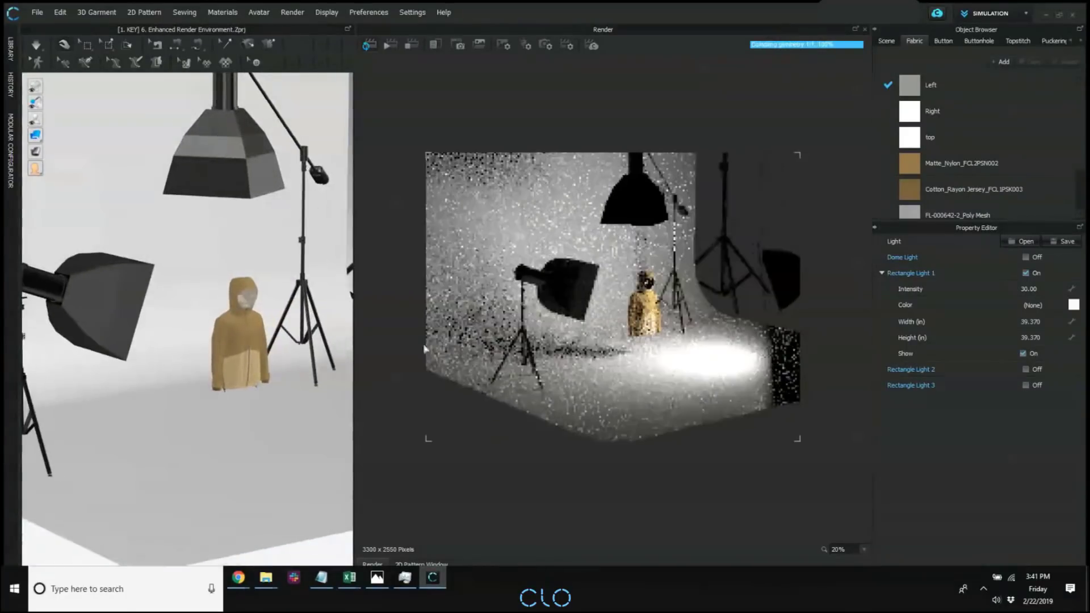
right_click_drag(424, 348, 295, 317)
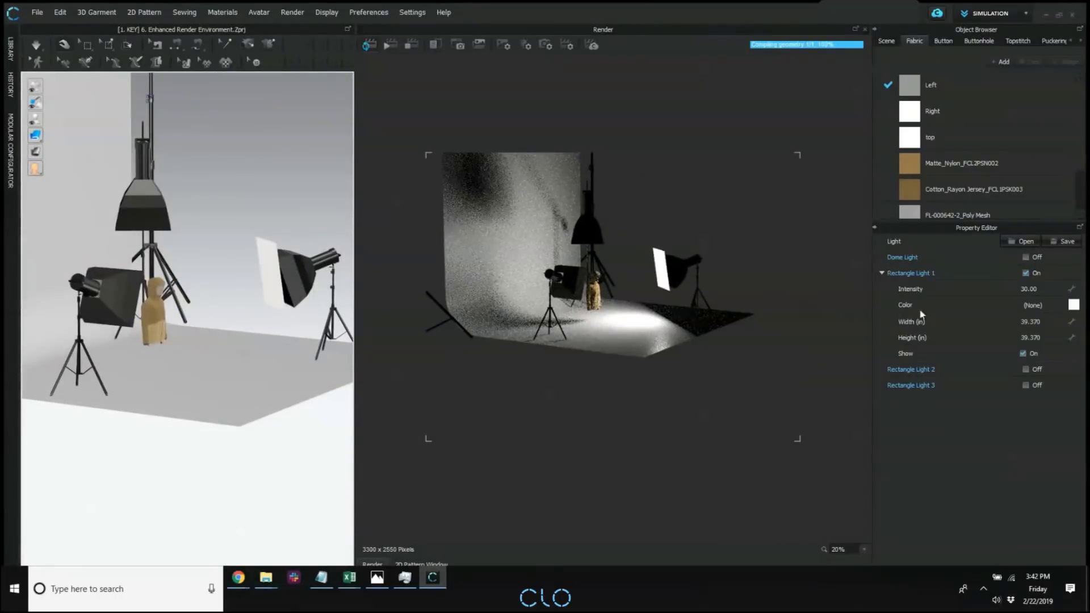
Toggle Rectangle Light 1 off and back on to identify which studio lamp it belongs to.
left_click(1025, 273)
left_click(1025, 273)
left_click(1025, 273)
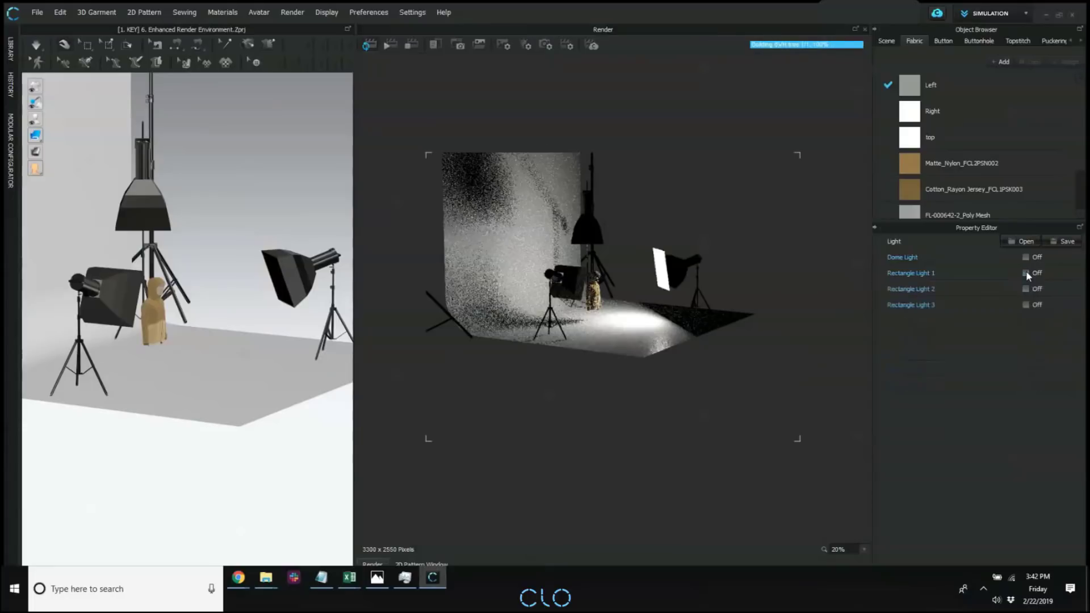
left_click(1025, 273)
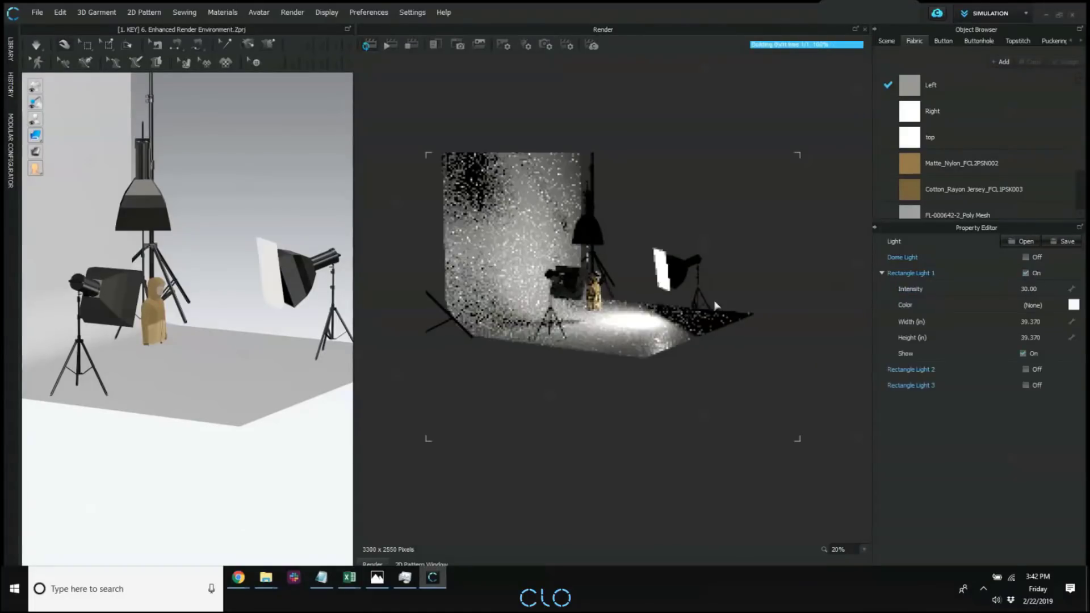
Turn on Rectangle Light 3 and Rectangle Light 2 with the studio scene viewed from the front.
right_click_drag(715, 305, 653, 300)
right_click_drag(782, 307, 656, 310)
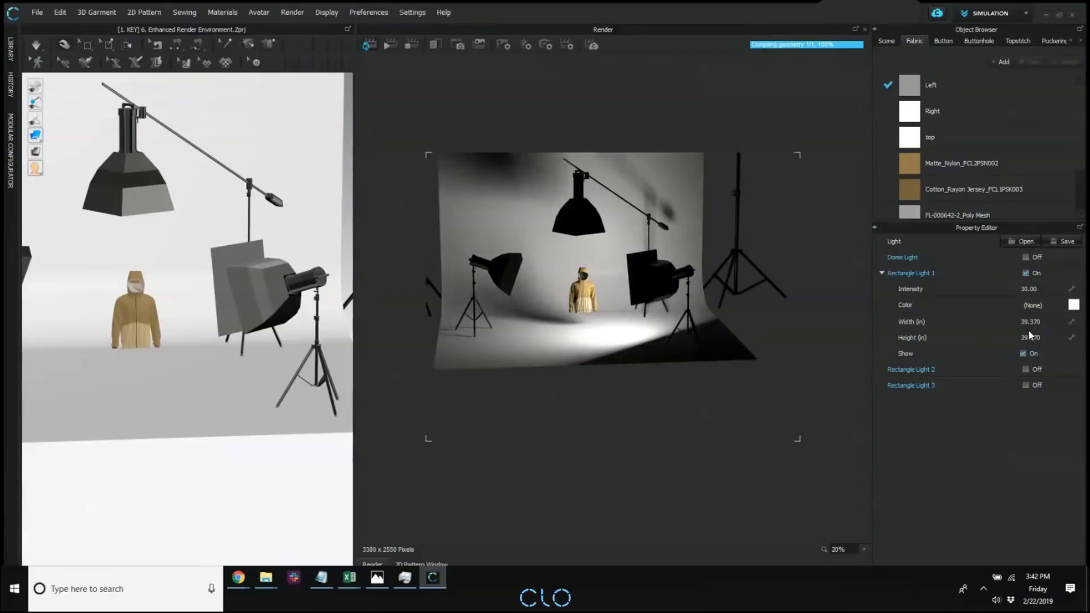
left_click(1025, 386)
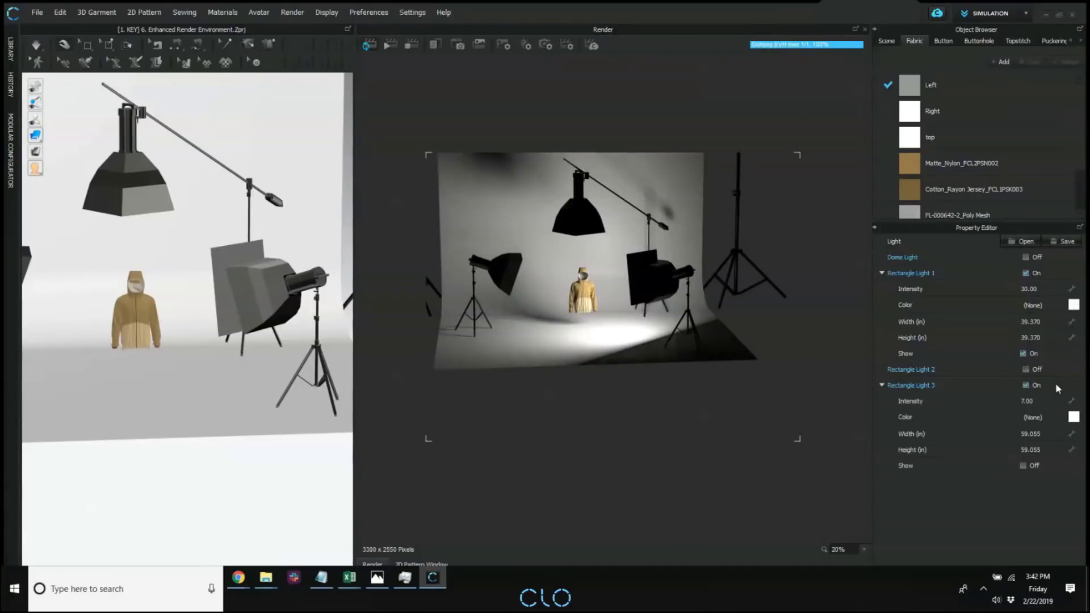
left_click(1025, 369)
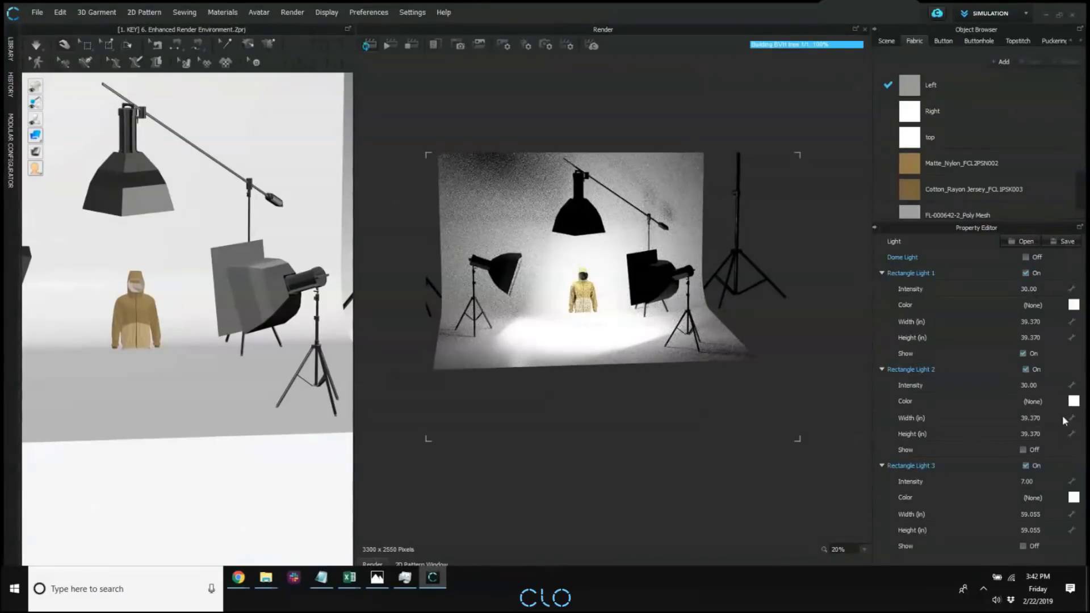
Color Rectangle Light 2 dark red and Rectangle Light 3 with the Y Green 3 palette color.
left_click(1073, 400)
left_click(628, 177)
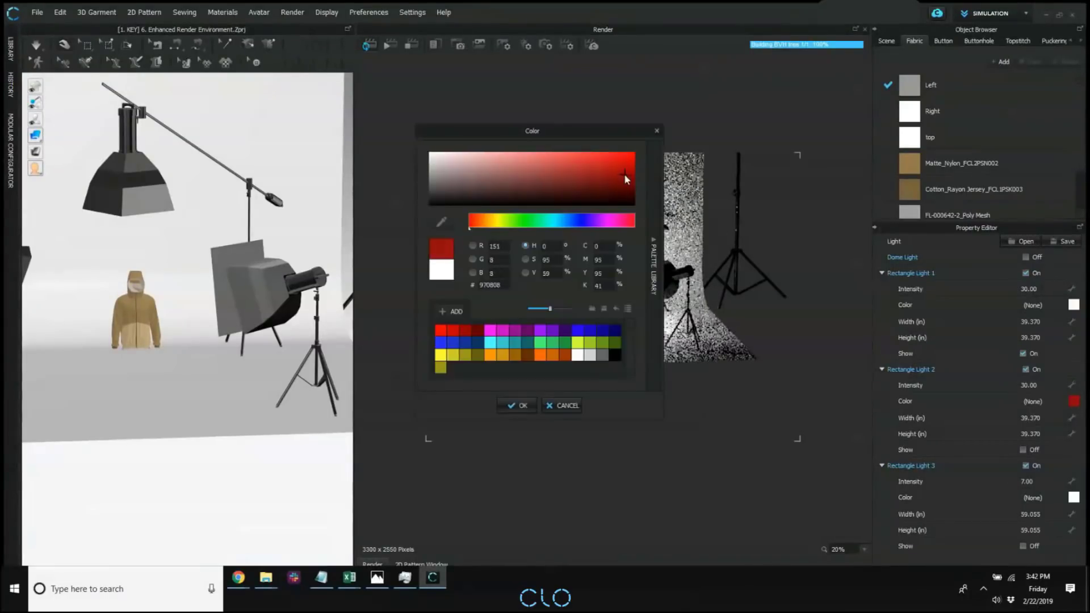
left_click(517, 403)
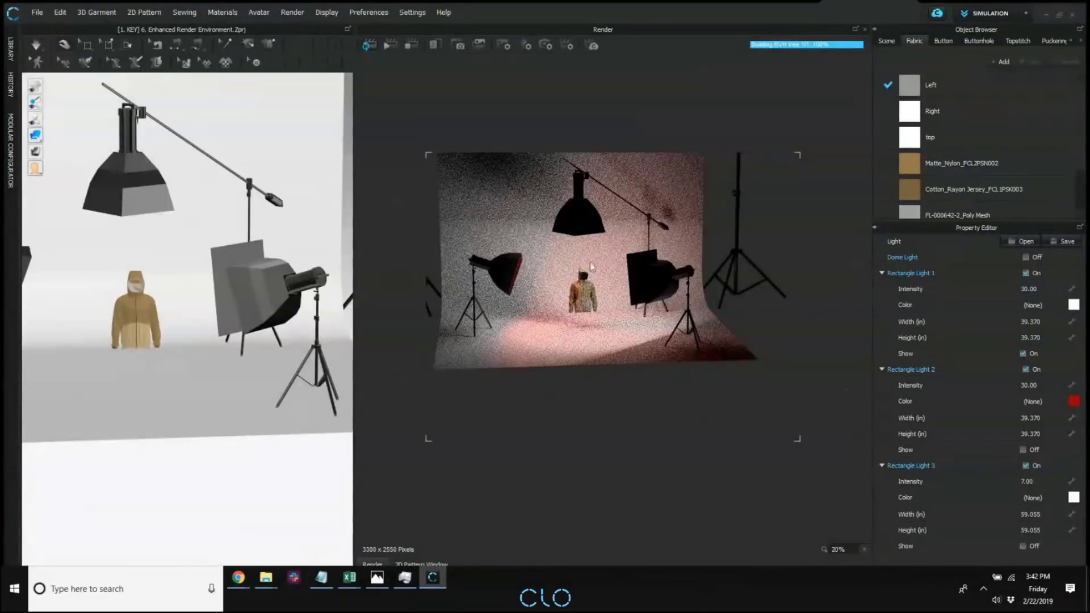
left_click(1073, 497)
left_click(608, 343)
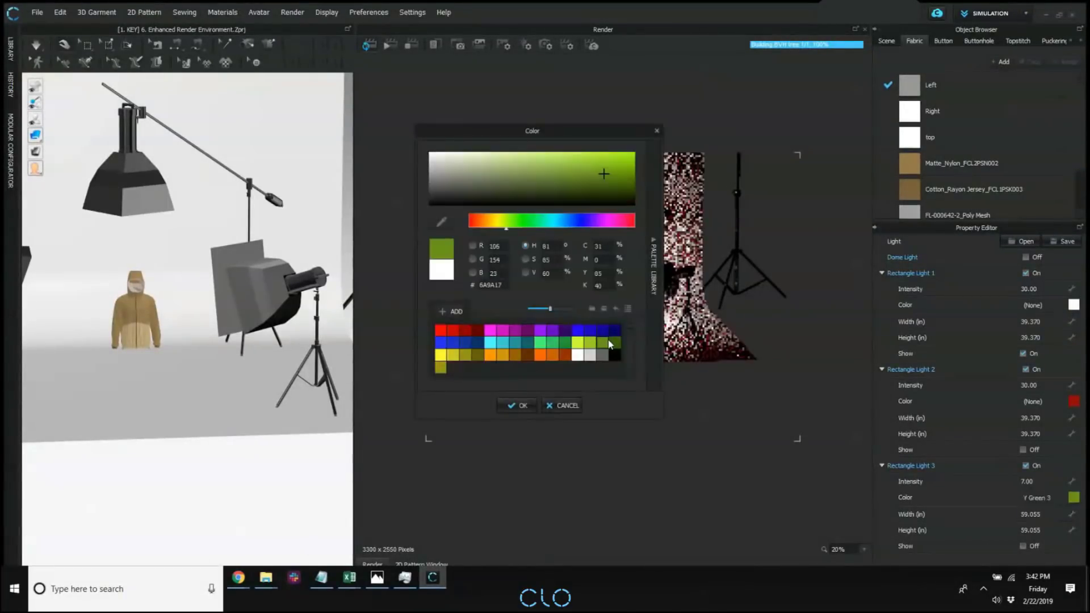
left_click(518, 406)
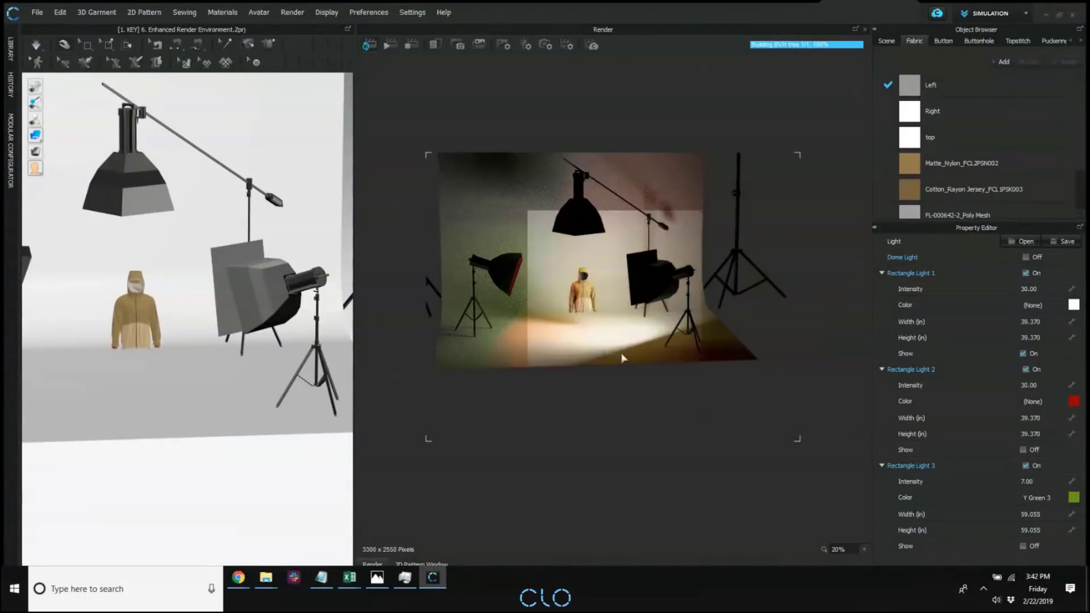
Turn off Rectangle Lights 2 and 3, and color Rectangle Light 1 with the Cyan 2 palette color.
left_click(1025, 369)
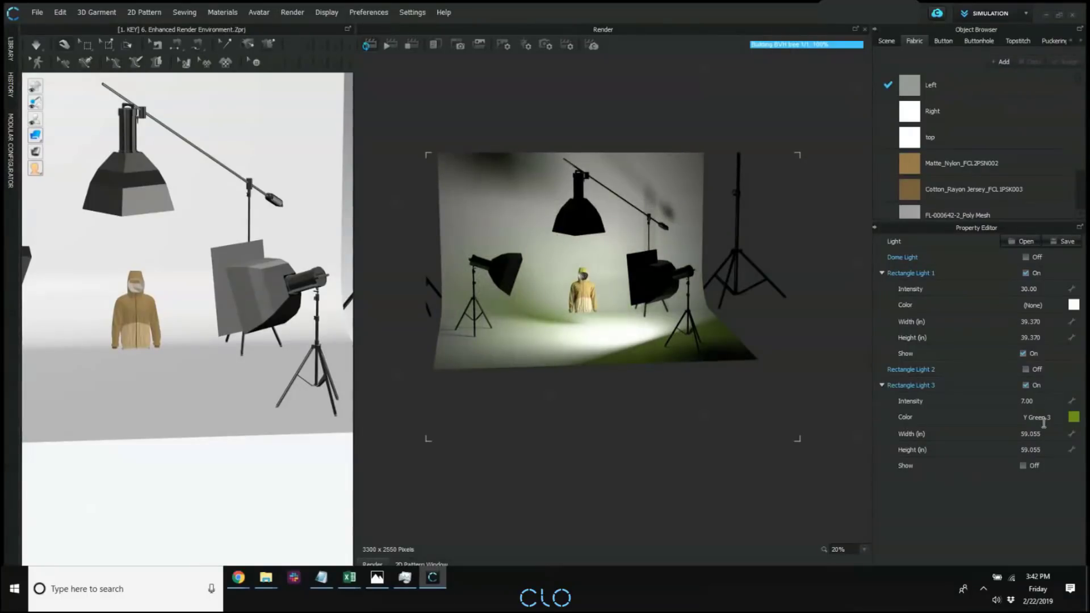
left_click(1025, 385)
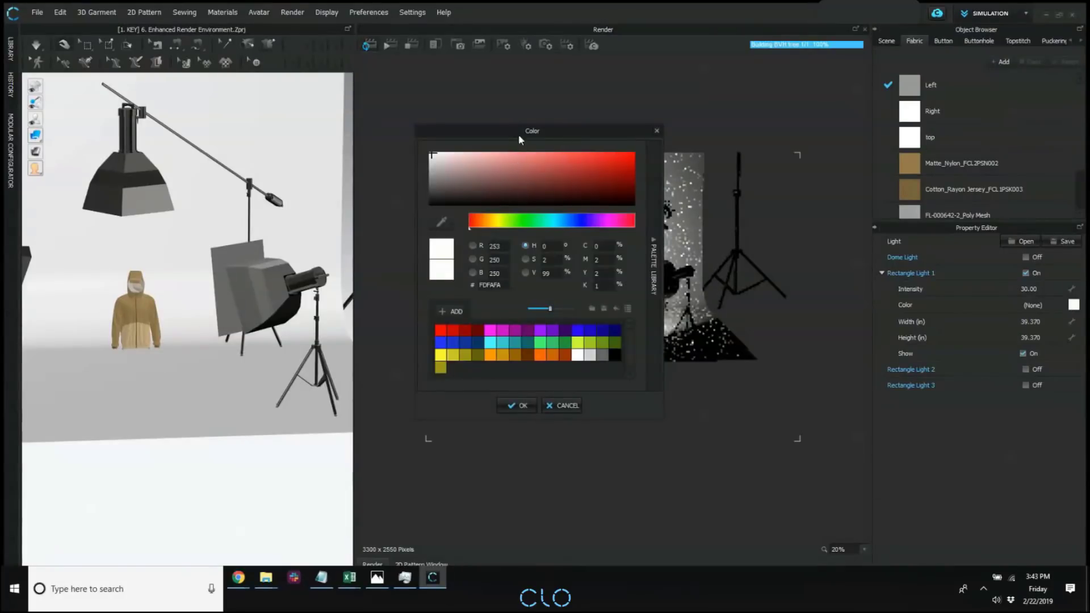
left_click_drag(519, 134, 852, 254)
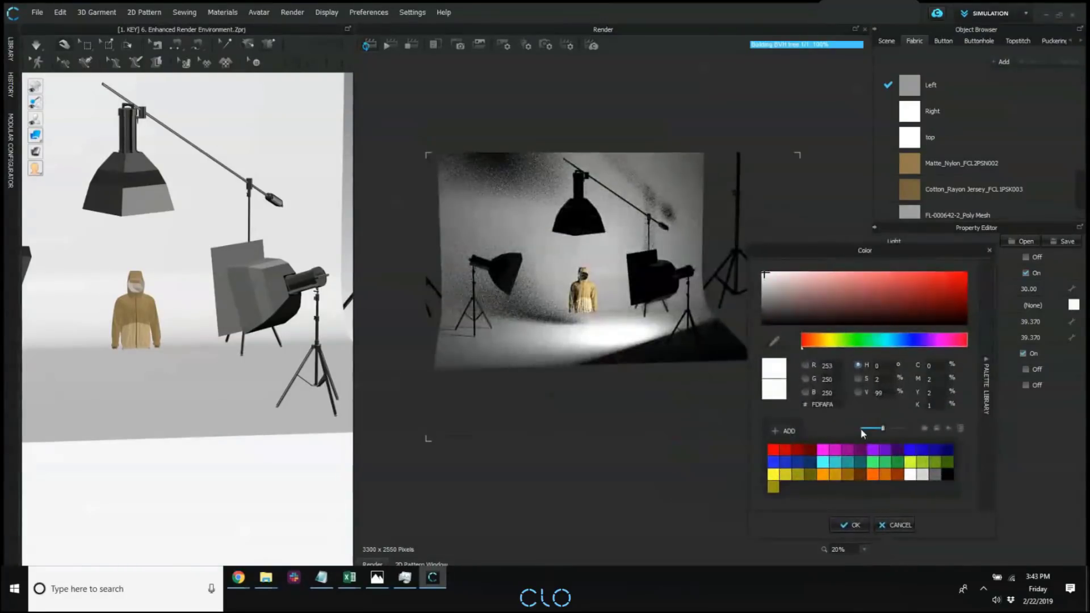
left_click(835, 464)
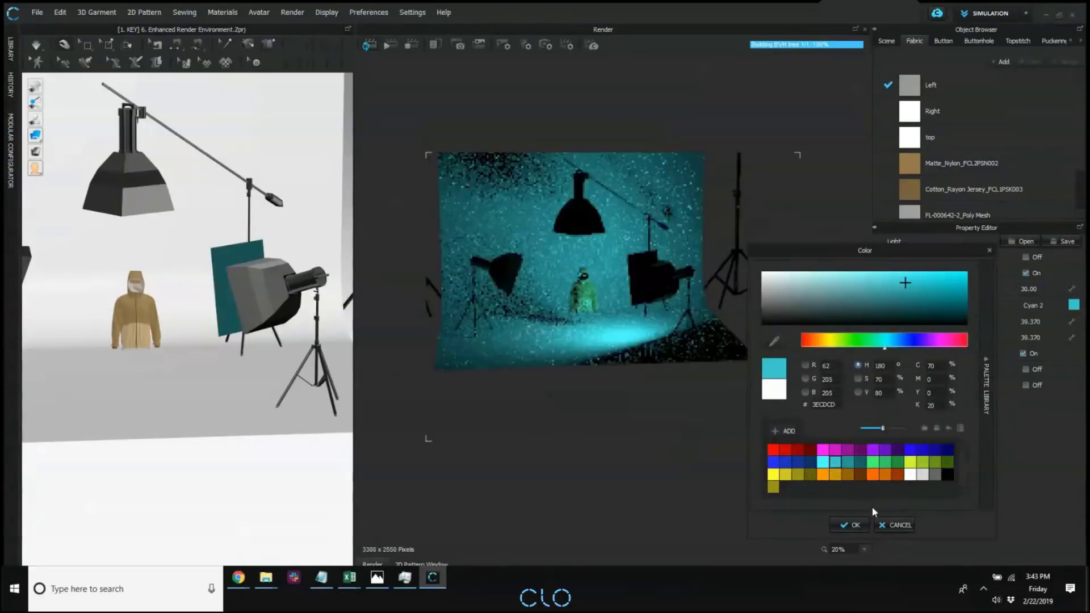
left_click(851, 525)
right_click_drag(135, 288, 228, 292)
scroll(235, 290, "up", 4)
scroll(236, 290, "up", 1)
middle_click_drag(236, 291, 205, 288)
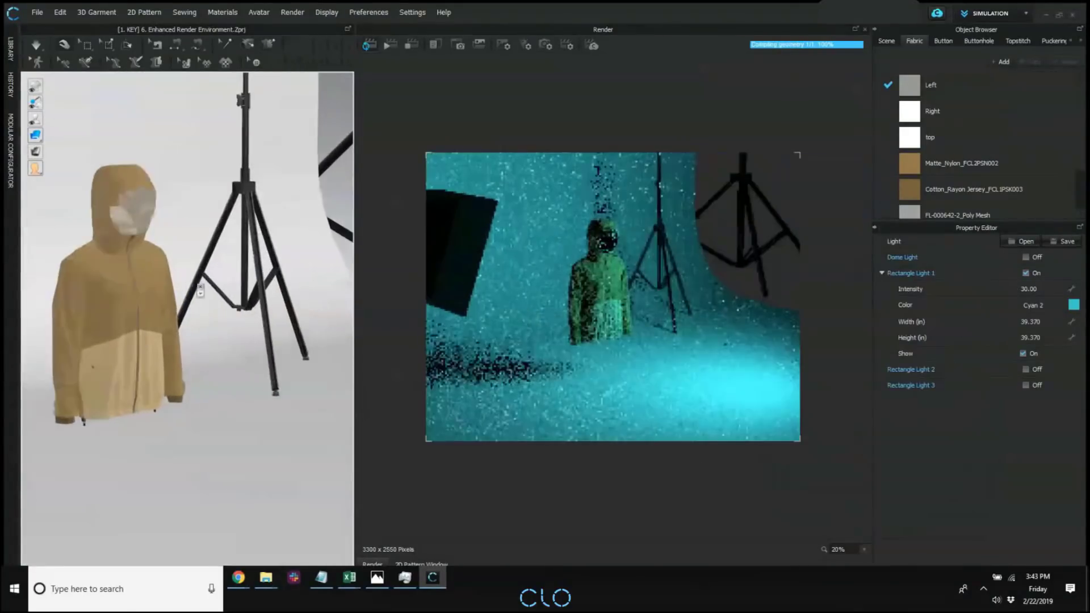
Collapse the Rectangle Light 1 properties, turn the dome light on and open its environment map name for editing.
left_click(919, 274)
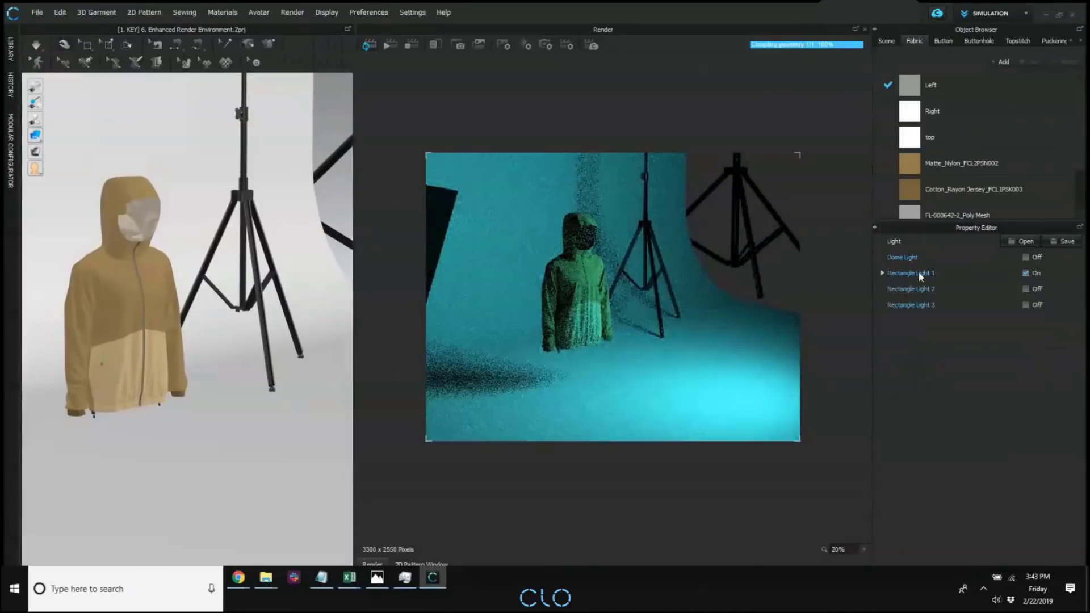
left_click(1036, 257)
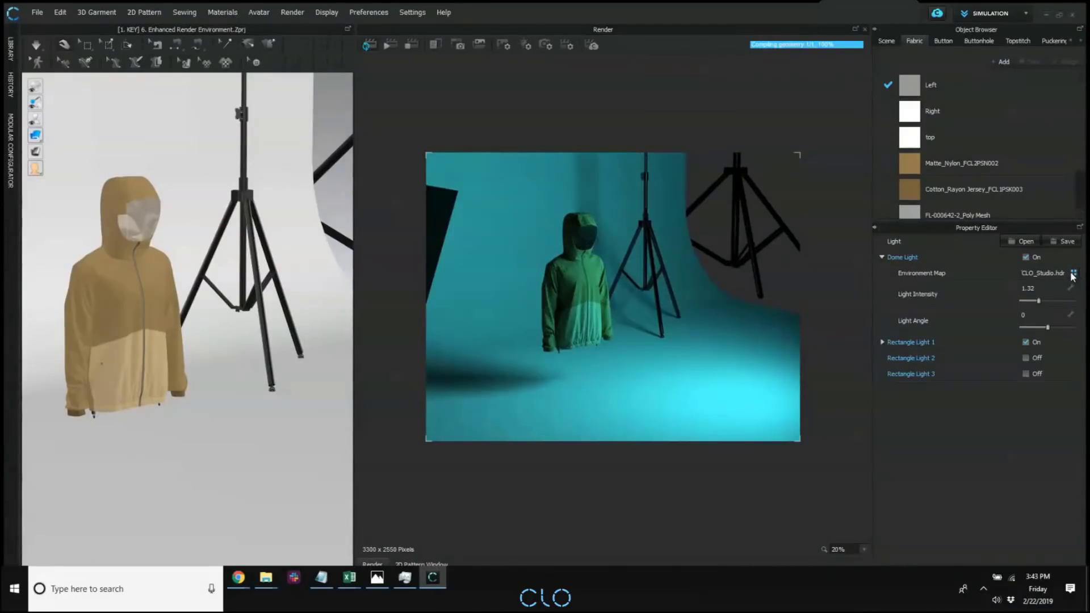
double_click(1053, 273)
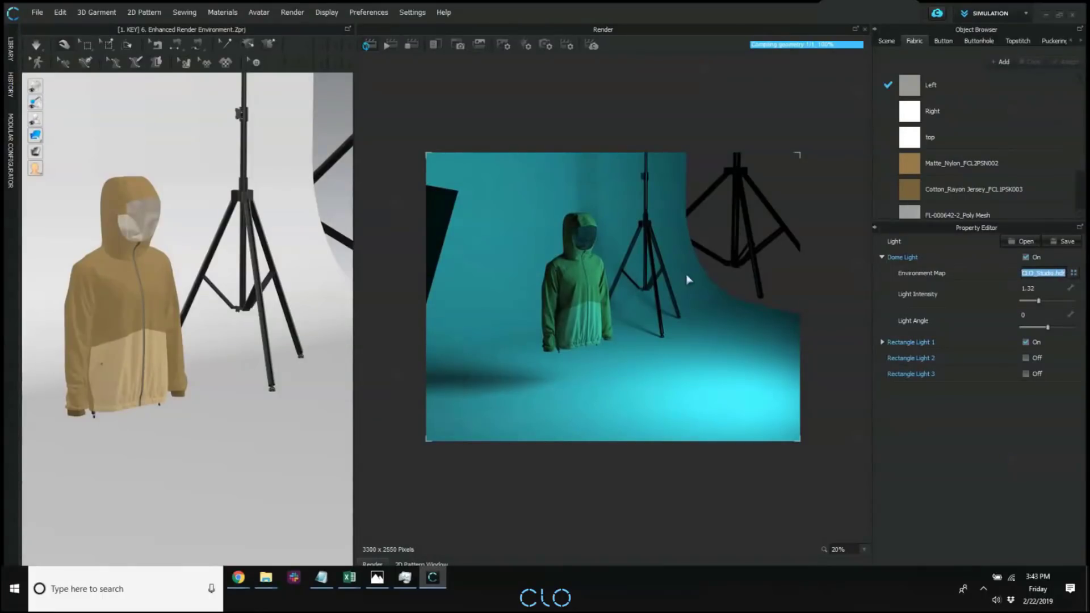
Review the image/video properties and the render properties, including render engine, finish conditions and quality.
middle_click_drag(647, 283, 647, 284)
scroll(635, 291, "up", 3)
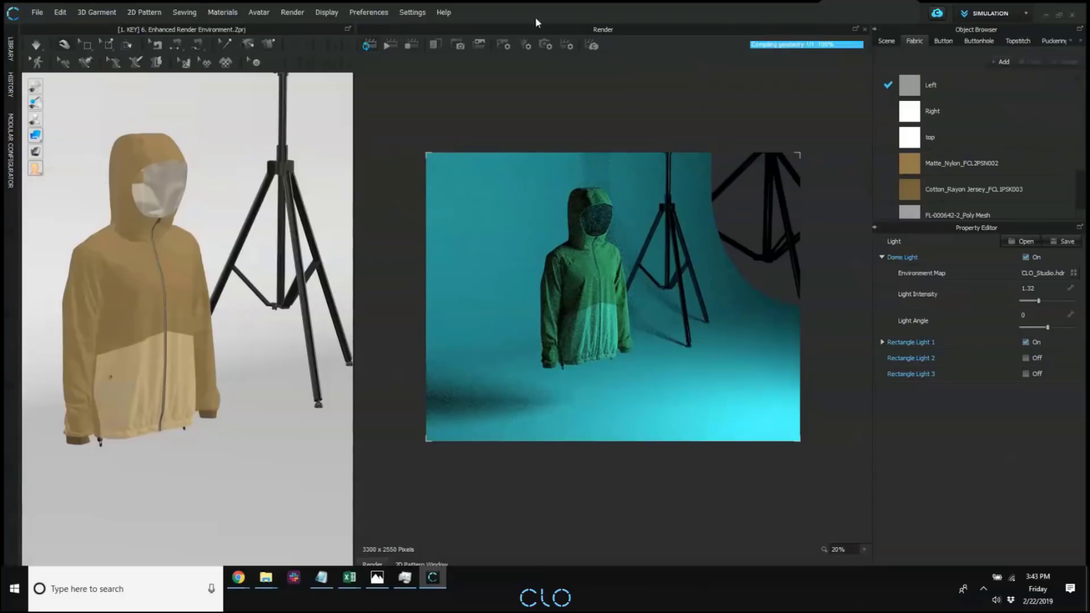
left_click(503, 45)
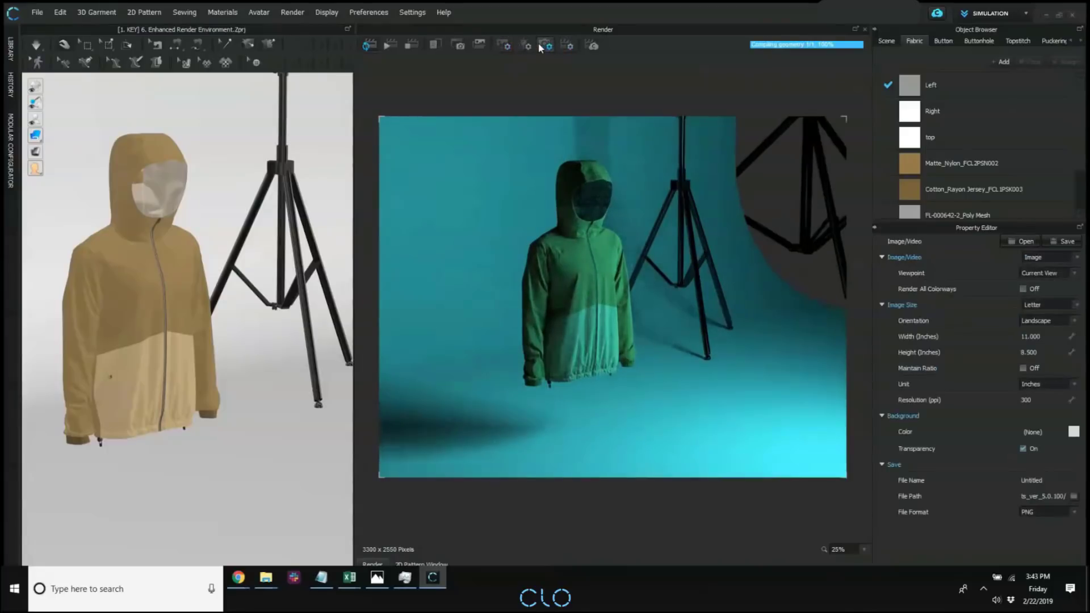
left_click(567, 45)
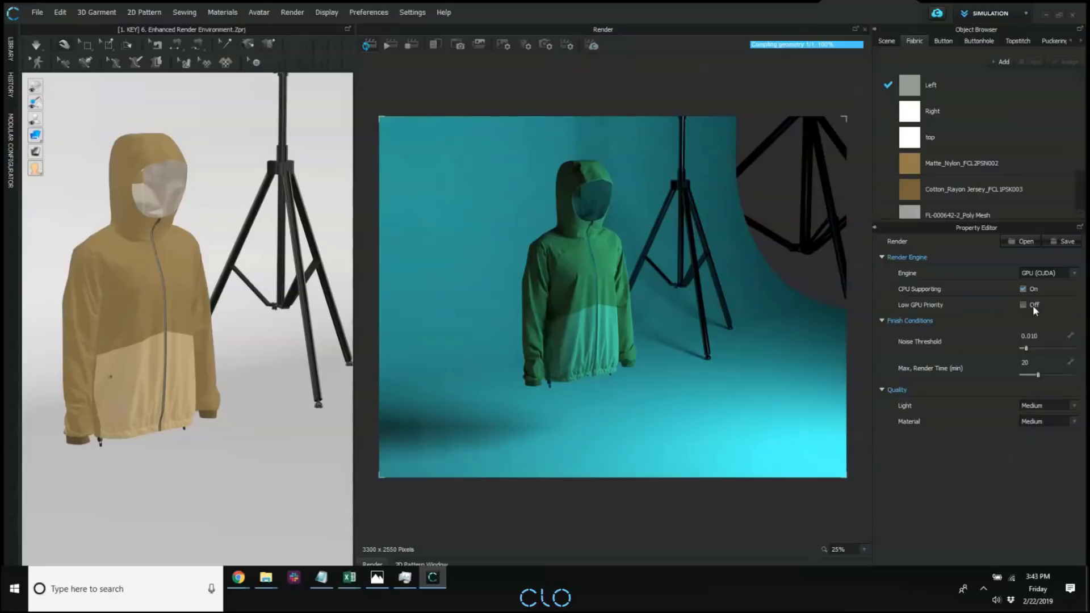
left_click(567, 46)
key("ctrl")
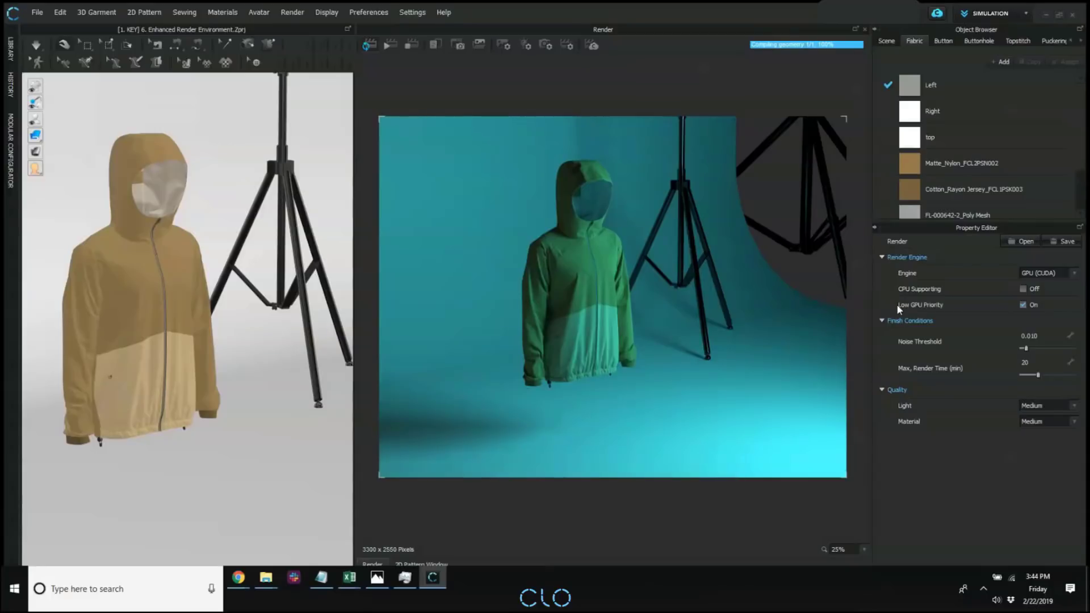
key("ctrl")
right_click_drag(729, 159, 275, 236)
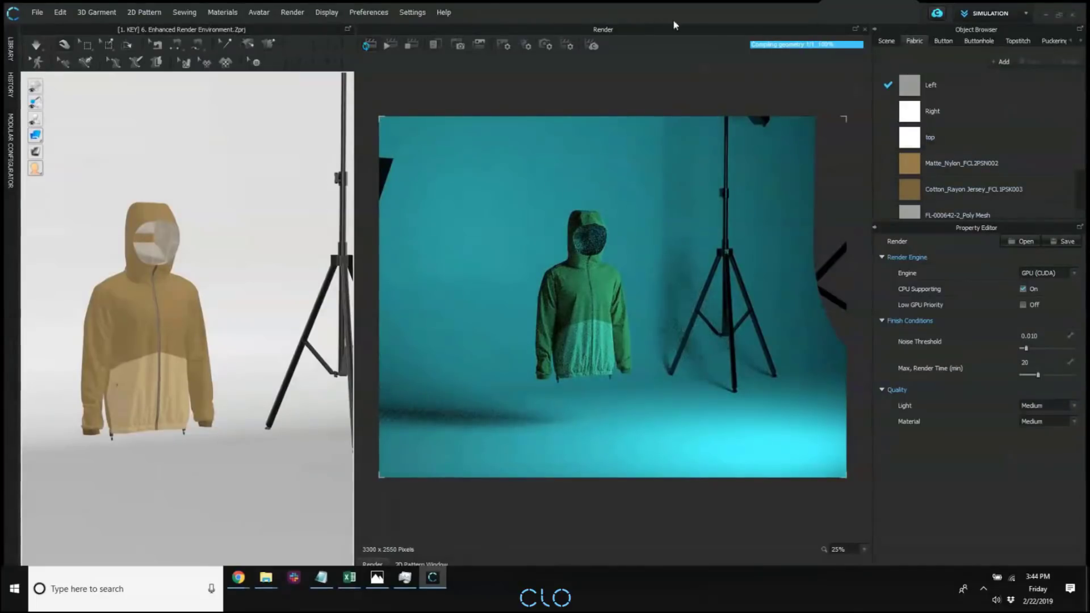
Turn off Rectangle Light 1 and set the dome light intensity to 1.80, keeping the dome light on.
left_click(528, 45)
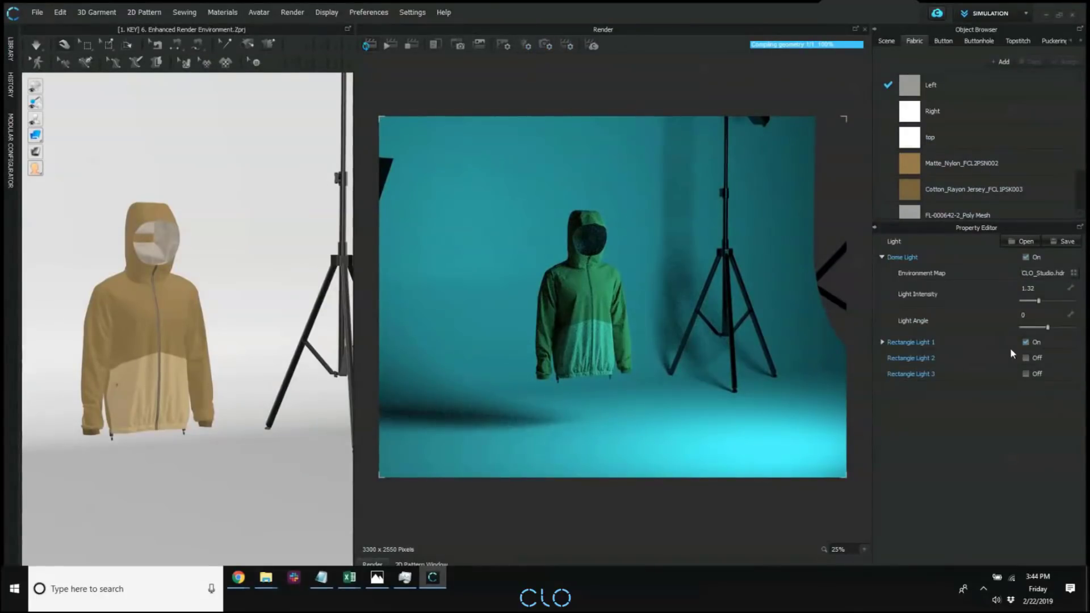
left_click(1025, 342)
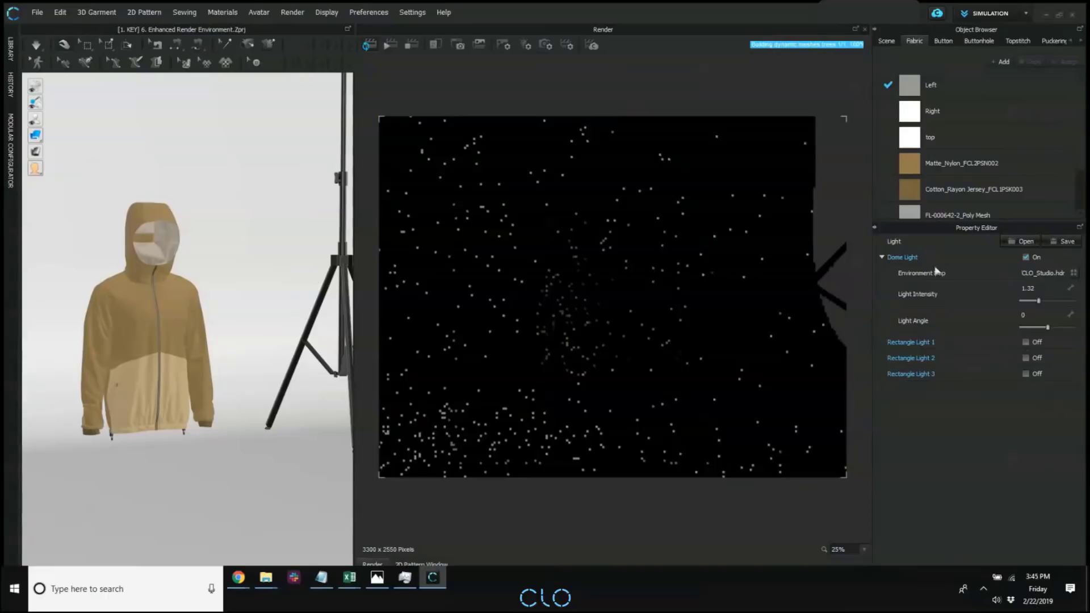
left_click(1026, 256)
left_click(1025, 256)
scroll(531, 330, "down", 5)
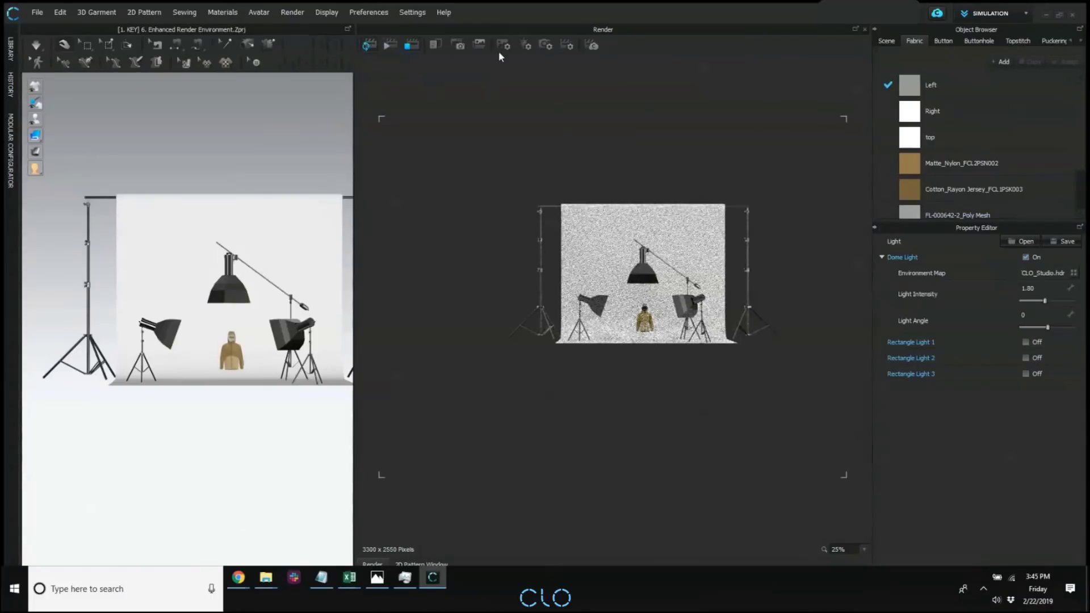
Open the camera properties and change the camera type to Advanced.
left_click(544, 46)
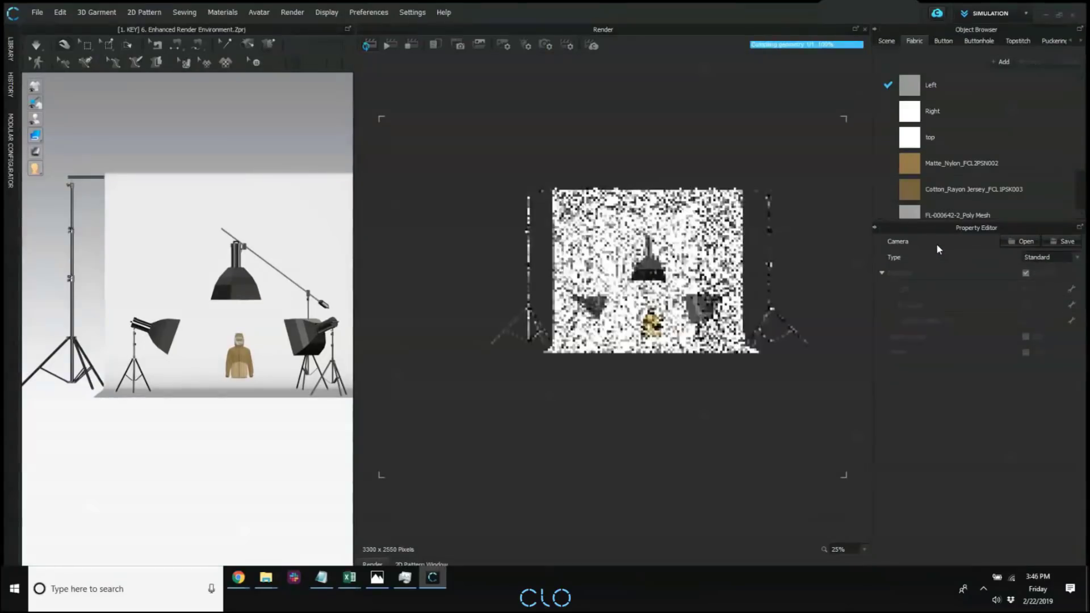
middle_click_drag(703, 239, 679, 240)
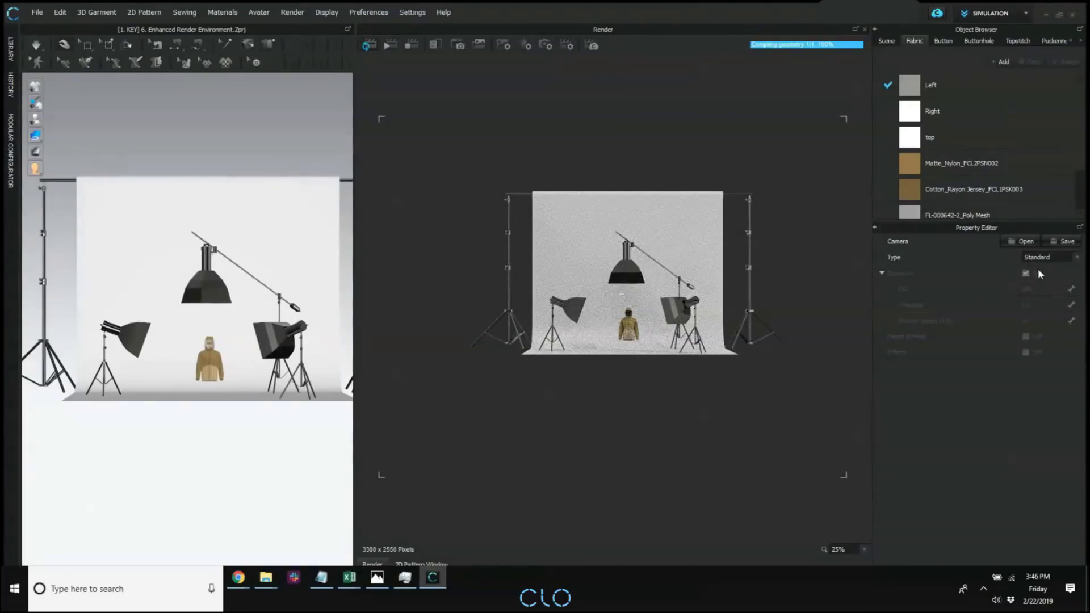
scroll(655, 241, "up", 5)
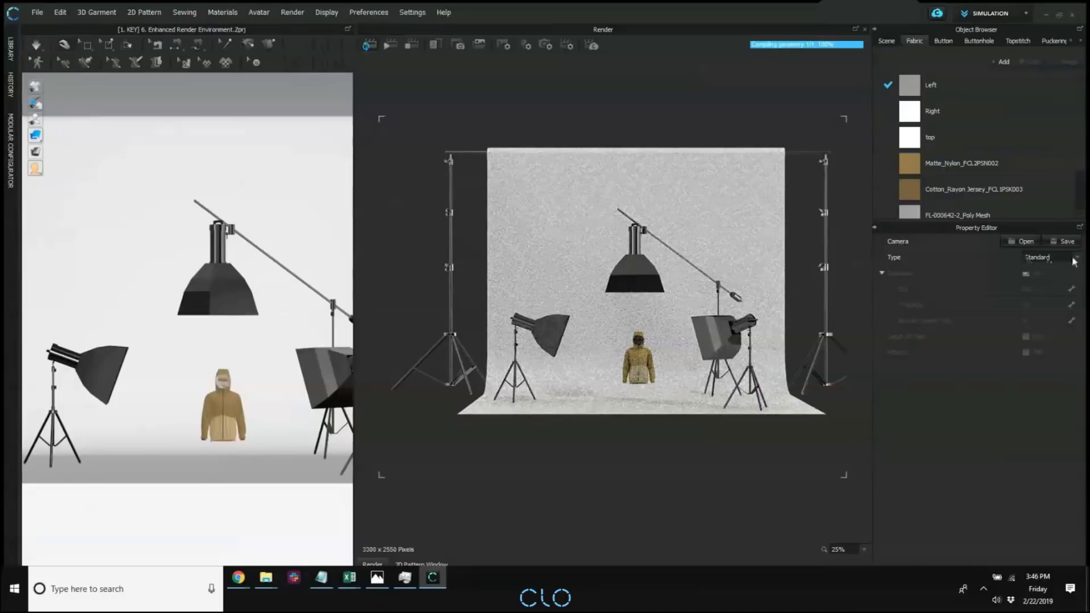
right_click_drag(146, 316, 178, 289)
scroll(230, 337, "up", 3)
left_click(1040, 257)
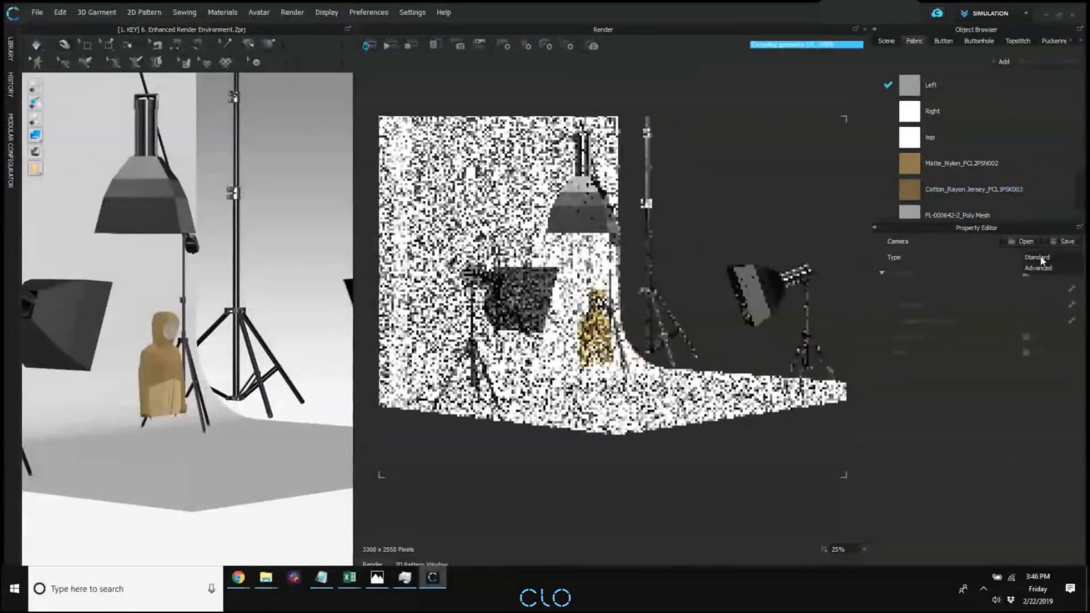
left_click(1041, 268)
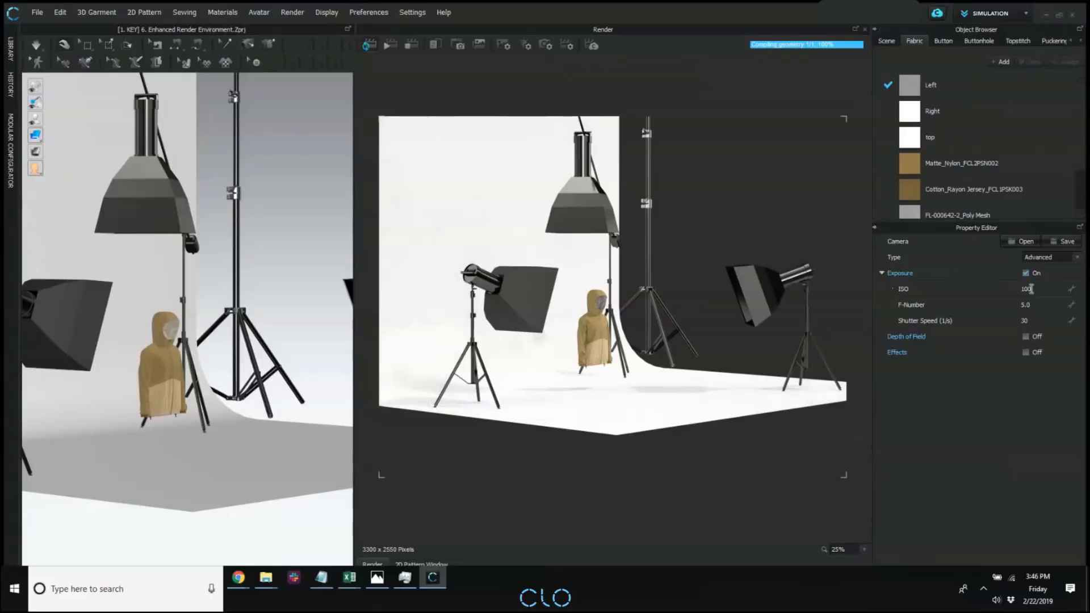
Examine the camera's exposure settings: ISO, F-Number and Shutter Speed.
double_click(1027, 288)
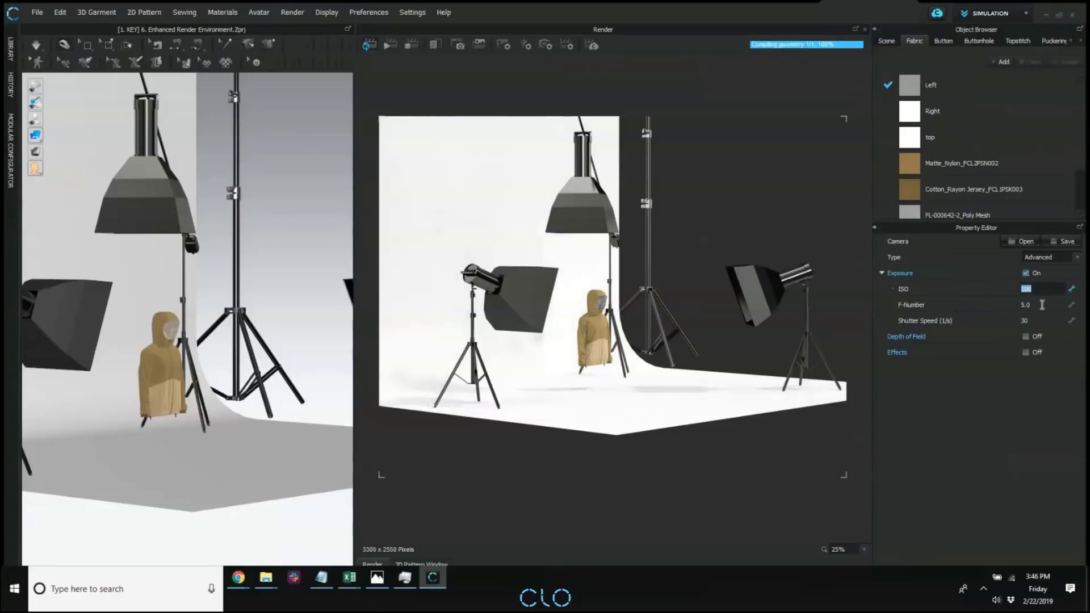
double_click(1033, 305)
double_click(1038, 320)
double_click(1038, 288)
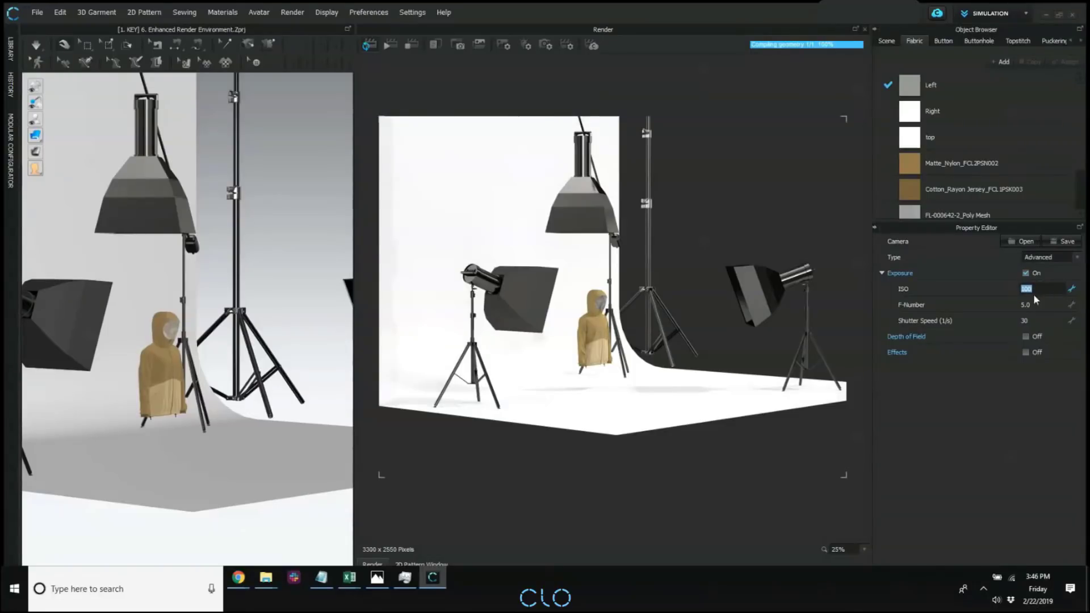
left_click(1047, 288)
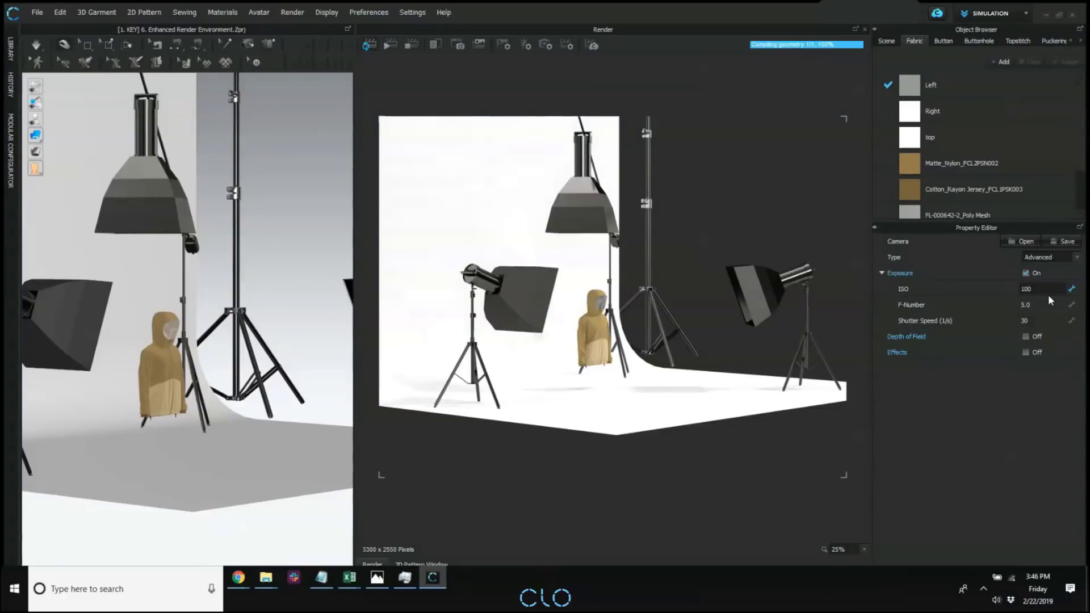
double_click(1043, 304)
double_click(1032, 288)
double_click(1037, 304)
left_click(1037, 305)
double_click(1041, 320)
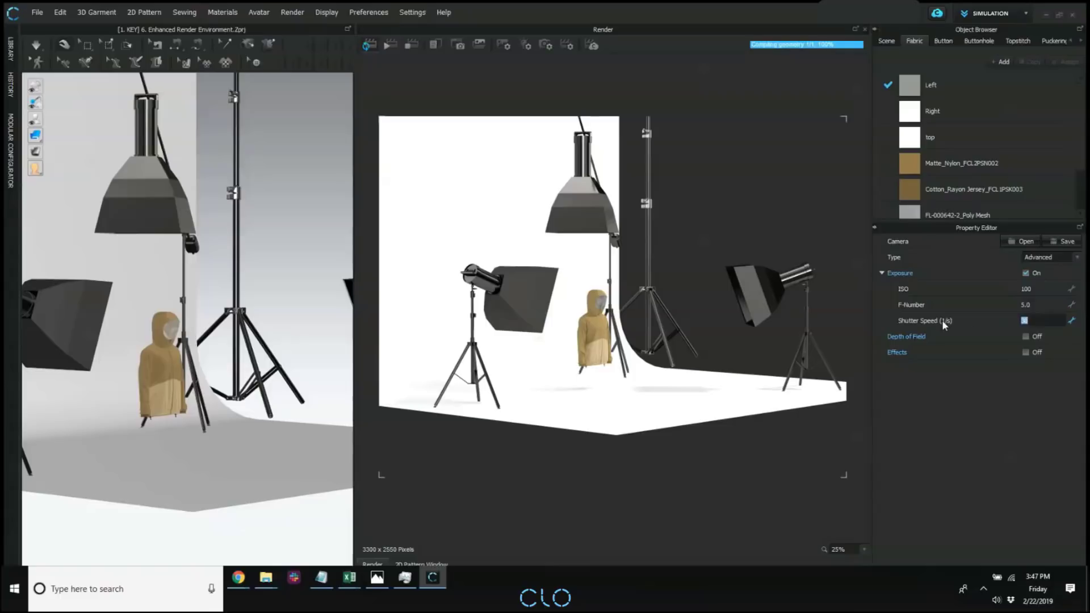
type("30")
double_click(1034, 304)
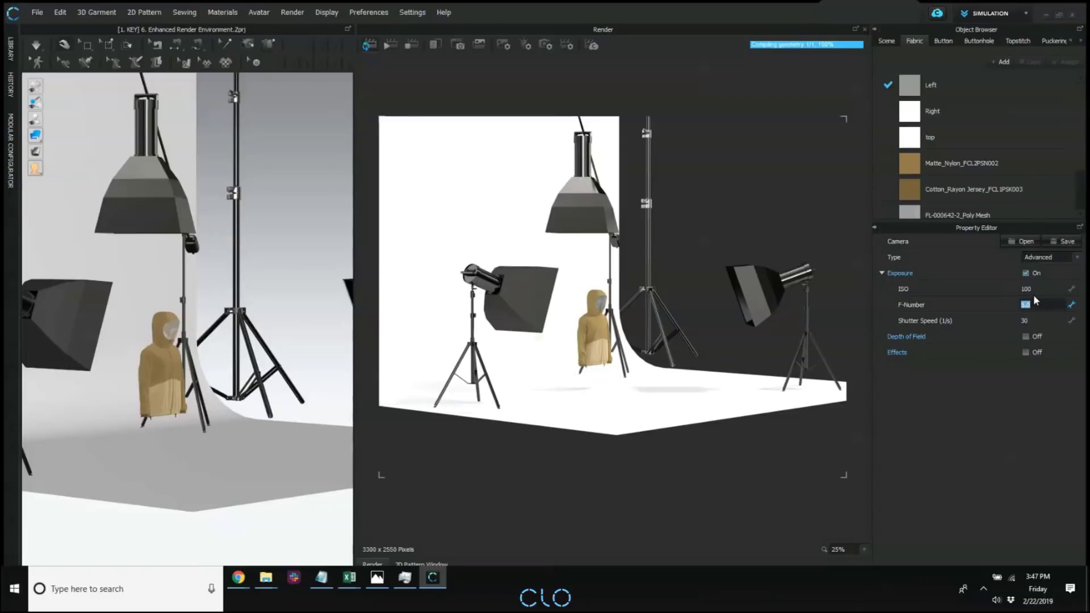
double_click(1033, 290)
Turn on Depth of Field for the advanced camera with the jacket framed closely at an angle.
right_click_drag(613, 332, 640, 326)
middle_click_drag(640, 326, 593, 314)
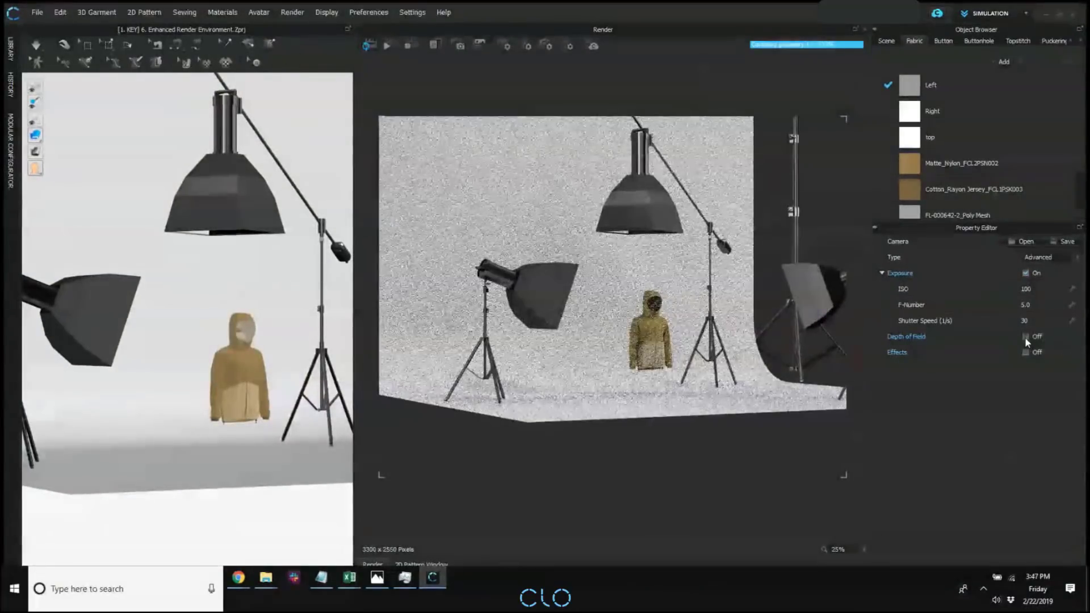
left_click(1025, 336)
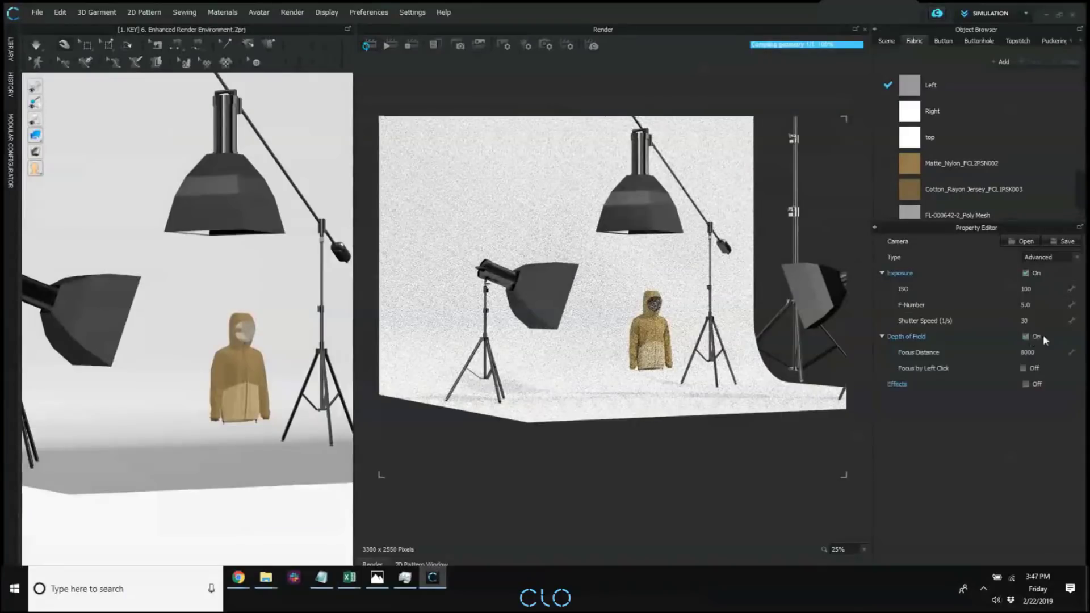
right_click_drag(246, 353, 226, 318)
scroll(222, 343, "up", 2)
scroll(226, 318, "up", 3)
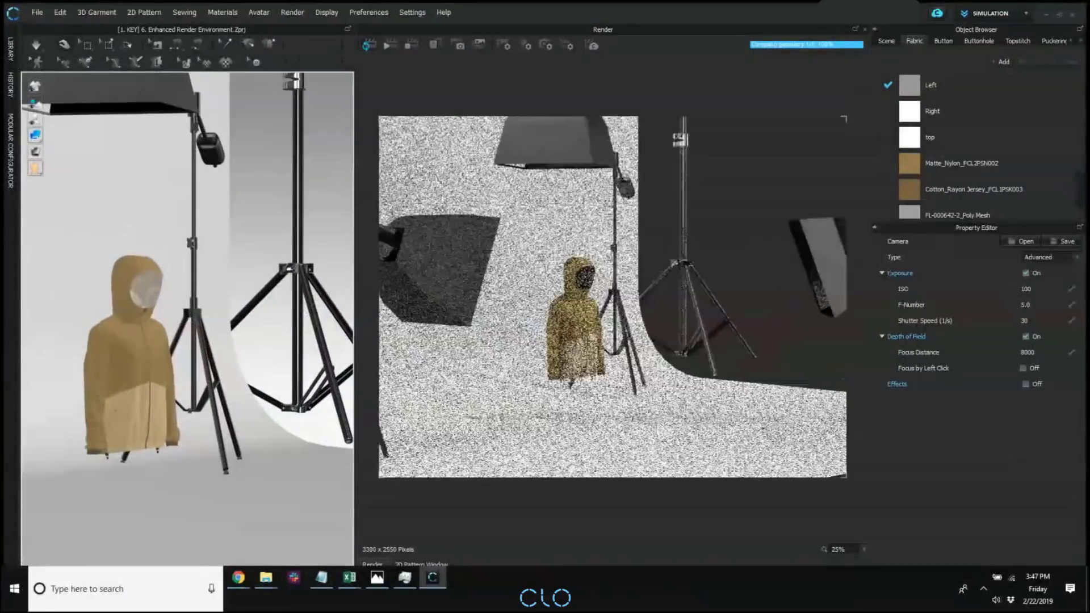
scroll(226, 318, "up", 2)
scroll(226, 319, "up", 2)
scroll(227, 319, "up", 2)
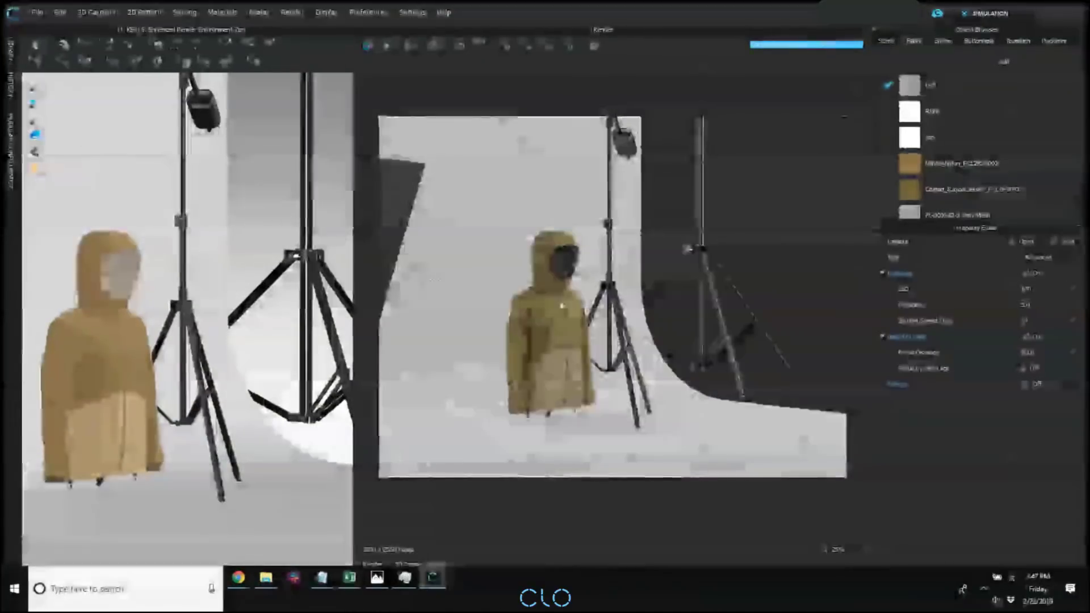
middle_click_drag(622, 293, 625, 290)
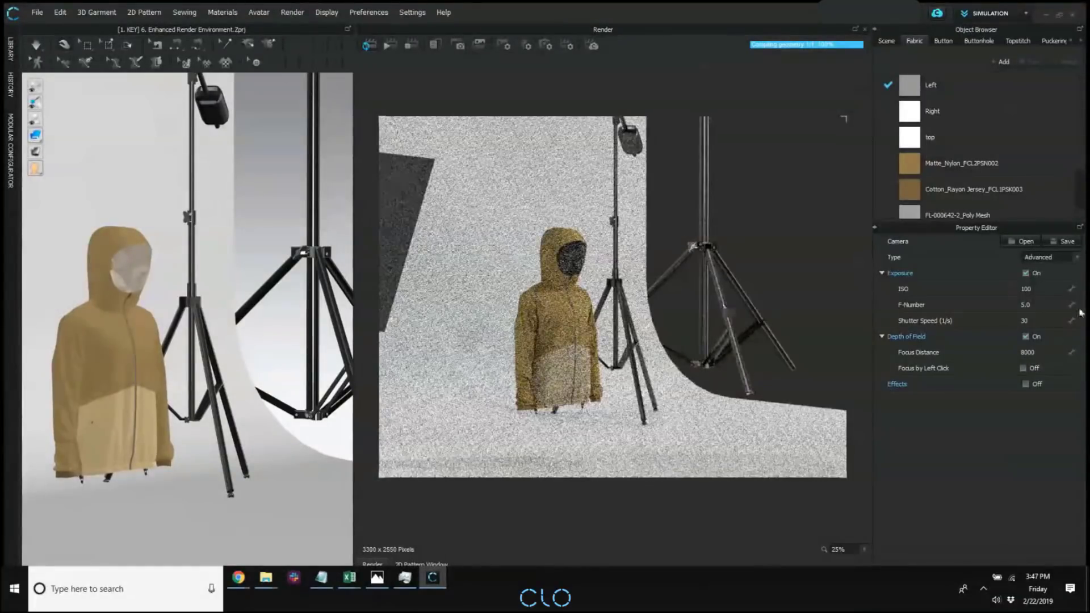
scroll(591, 310, "up", 1)
middle_click_drag(591, 308, 595, 309)
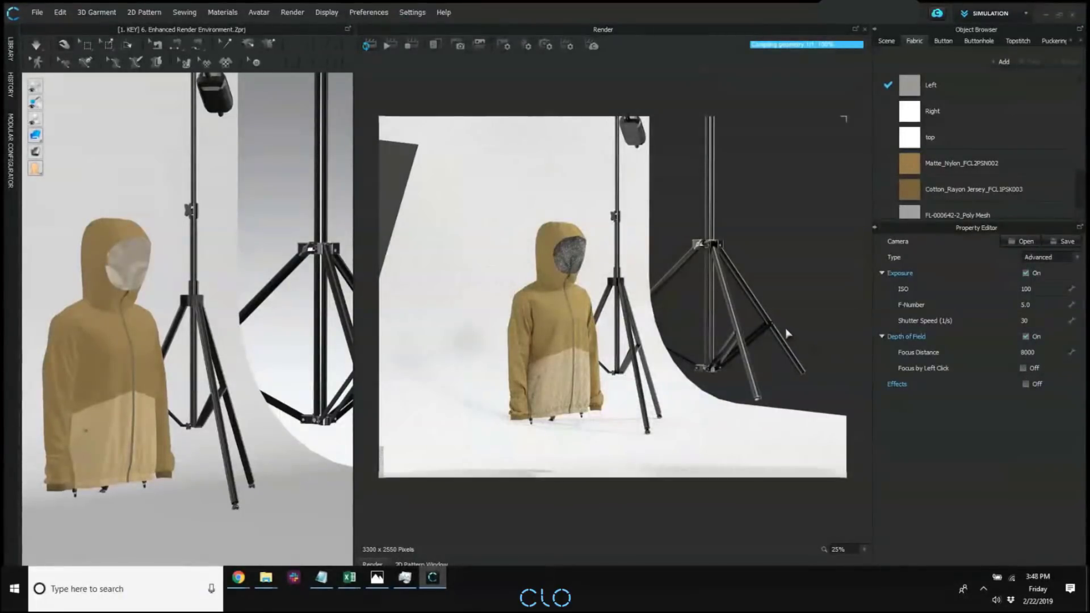
Turn on Focus by Left Click to focus on the jacket, and restart the interactive render.
left_click(1023, 368)
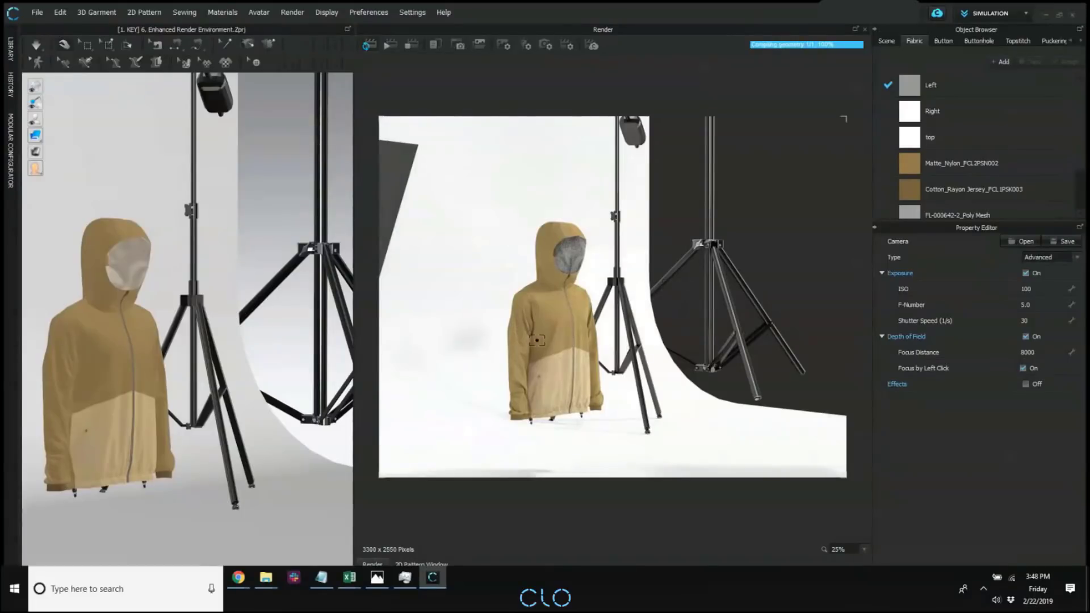
scroll(559, 343, "up", 3)
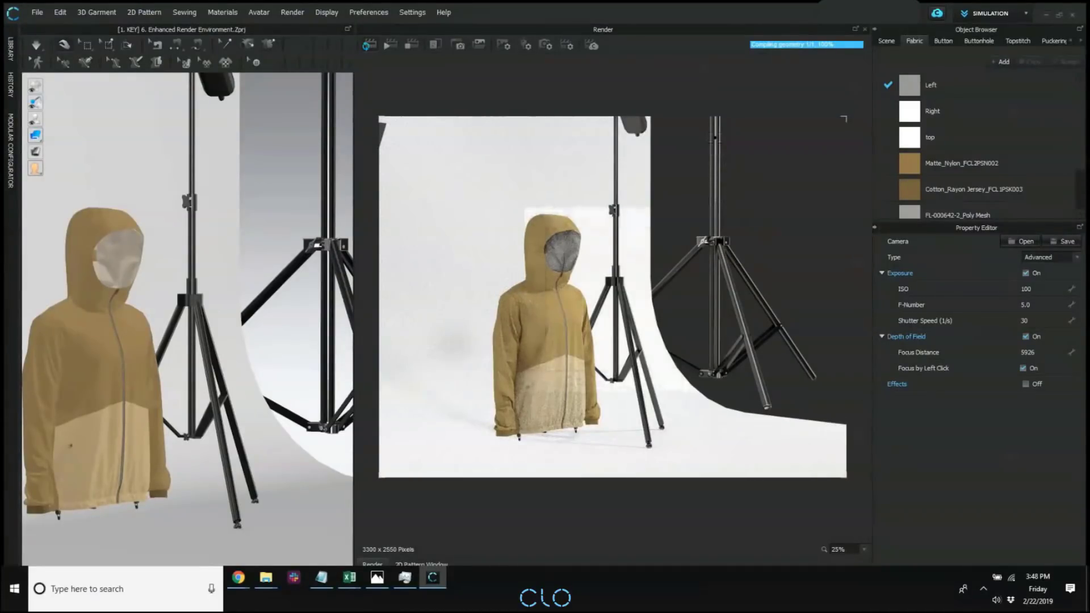
middle_click_drag(776, 169, 757, 186)
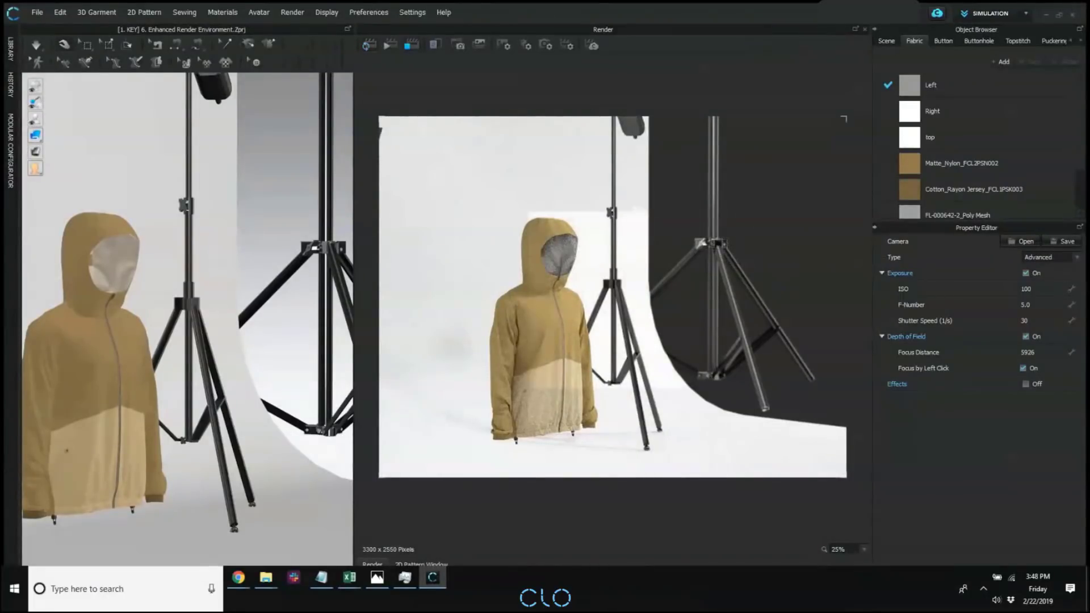
left_click(367, 46)
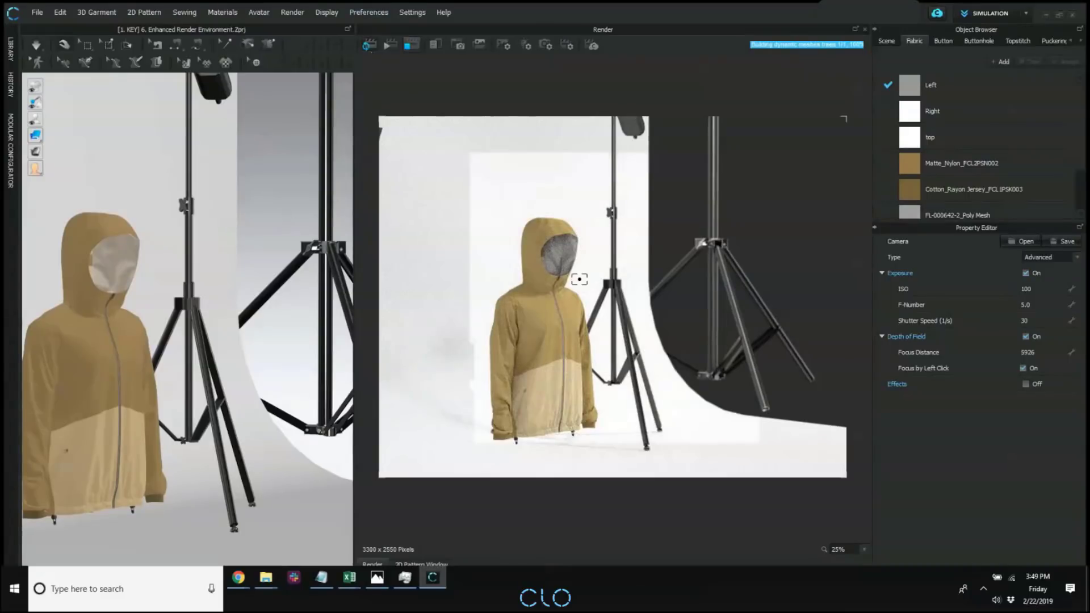
Reframe the jacket and shift the render focus by picking points on the jacket, the rear light stand and the backdrop.
right_click_drag(760, 213, 256, 268)
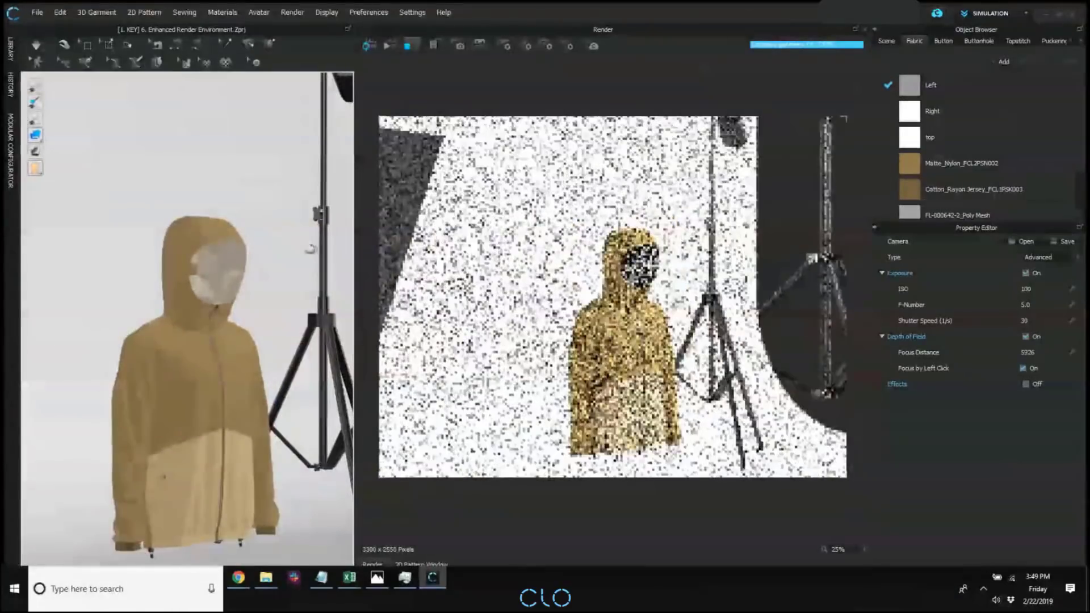
middle_click_drag(309, 248, 292, 244)
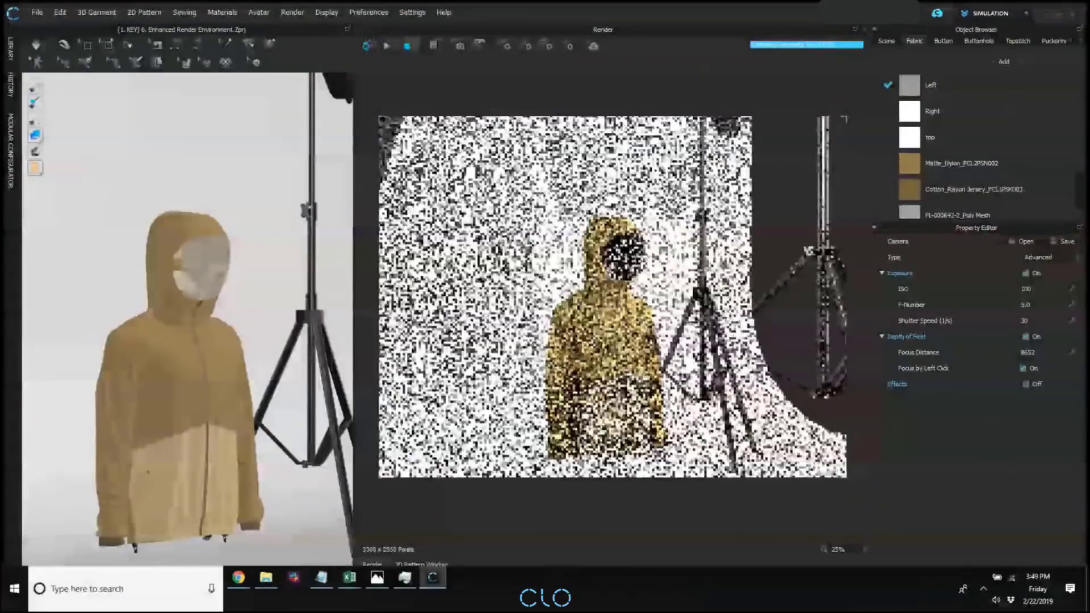
middle_click_drag(615, 301, 555, 291)
left_click(589, 293)
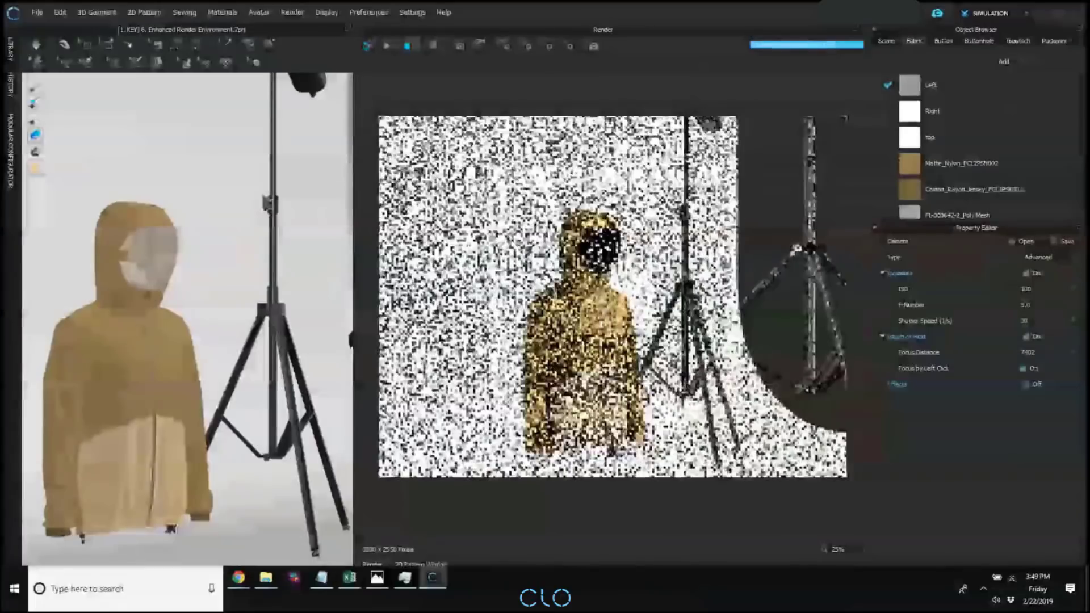
scroll(671, 307, "up", 1)
middle_click_drag(670, 306, 644, 305)
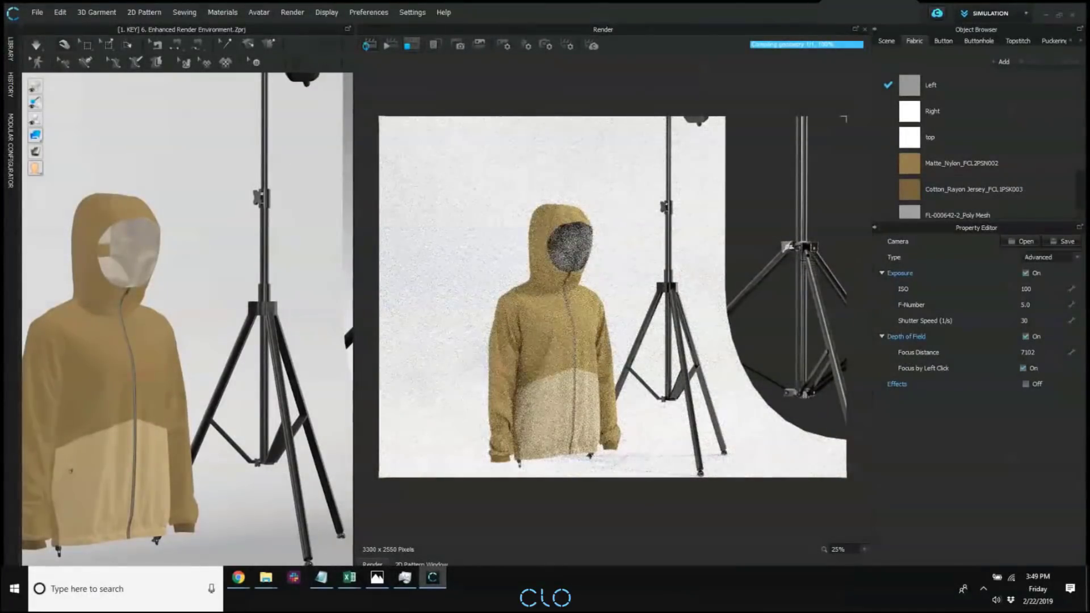
left_click(789, 246)
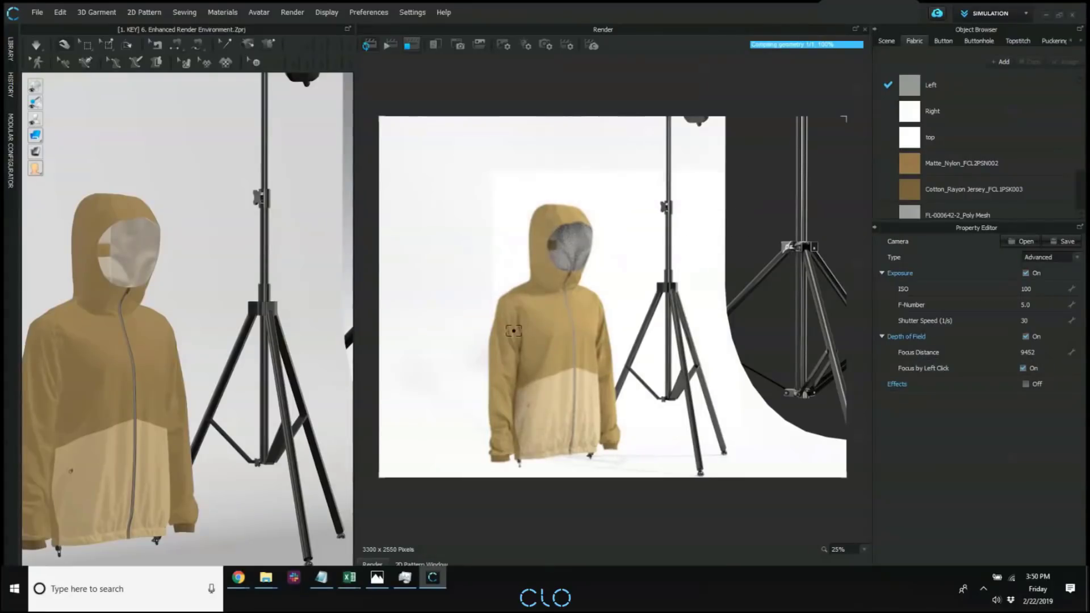
left_click(714, 212)
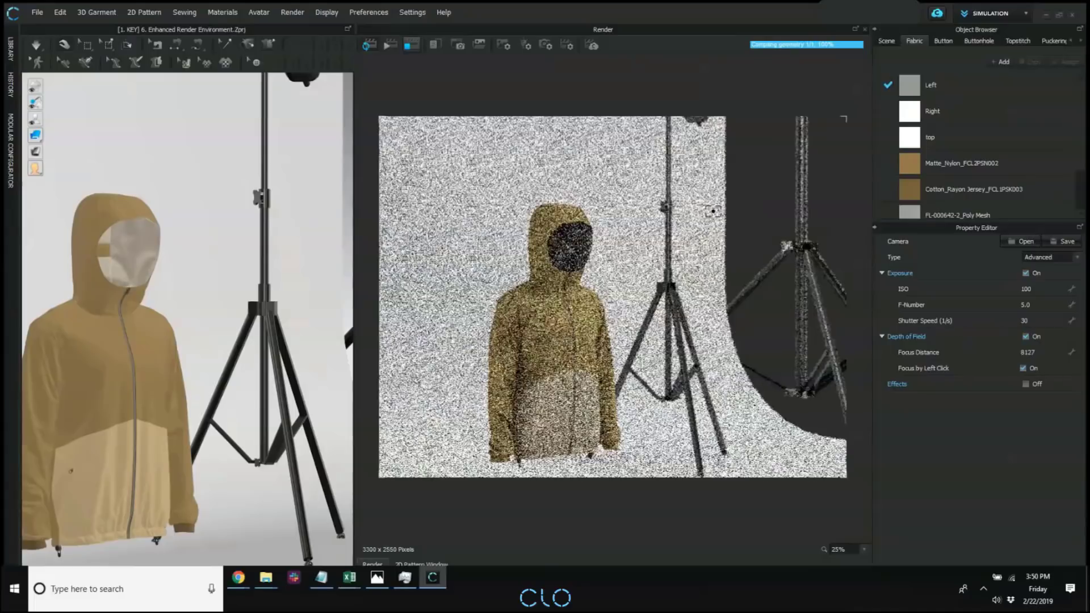
Set the camera's depth-of-field Focus Distance to 300.
left_click(1036, 352)
type("3")
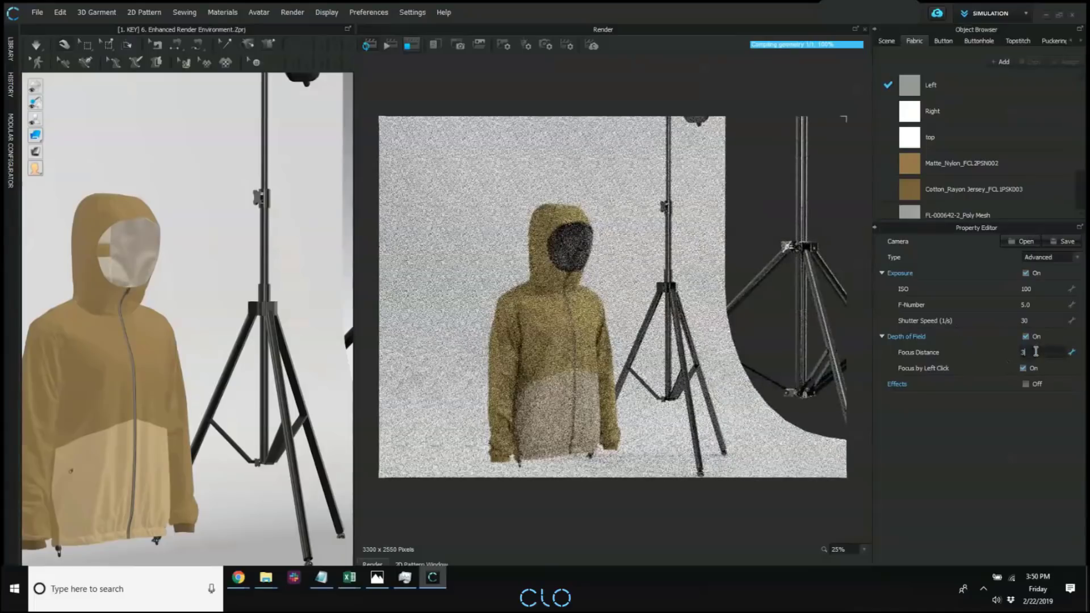
type("00")
key("Return")
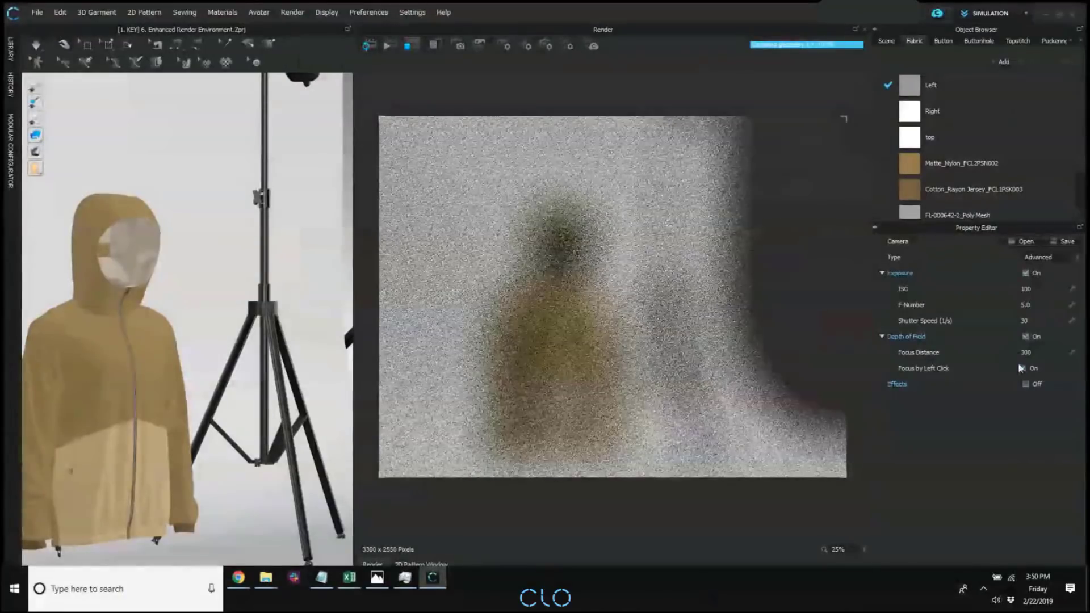
Refocus the render by picking points on the backdrop and then the jacket, with the camera framed slightly farther away.
left_click(1036, 352)
left_click(624, 279)
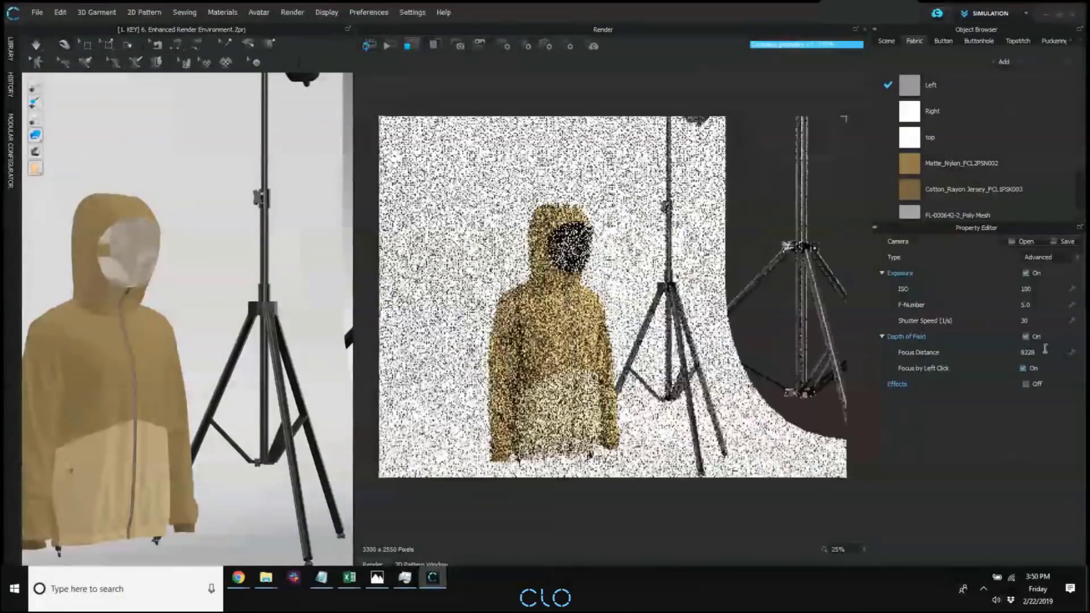
left_click(1032, 355)
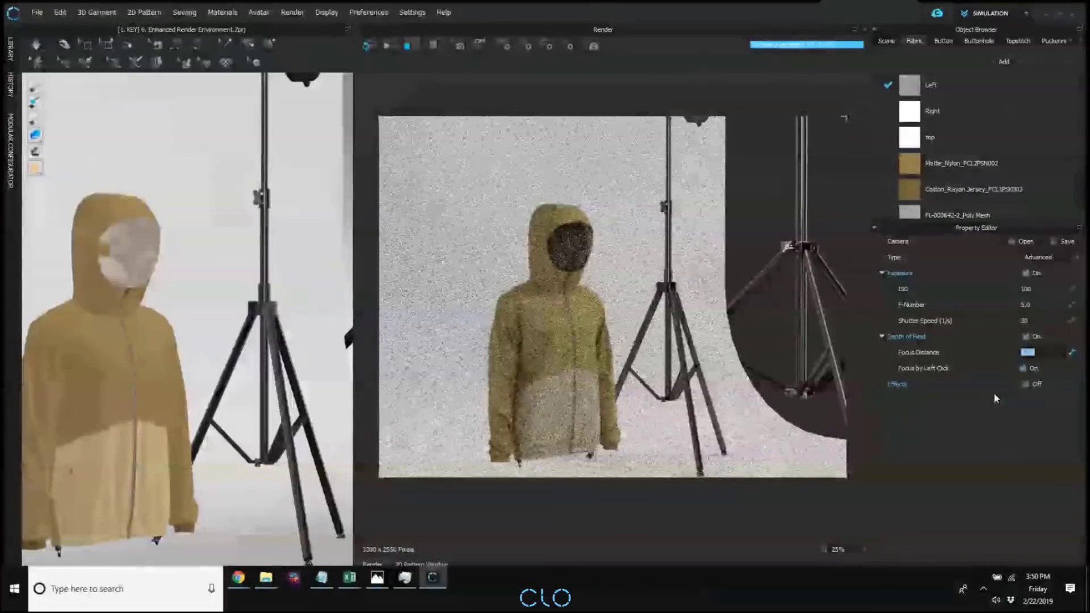
left_click(558, 356)
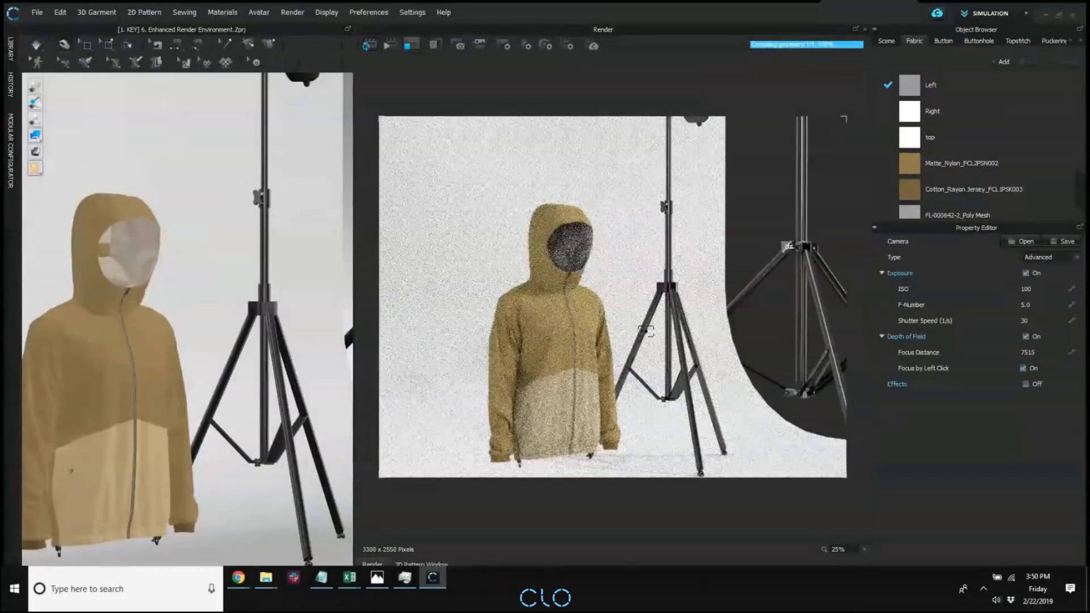
left_click(682, 337)
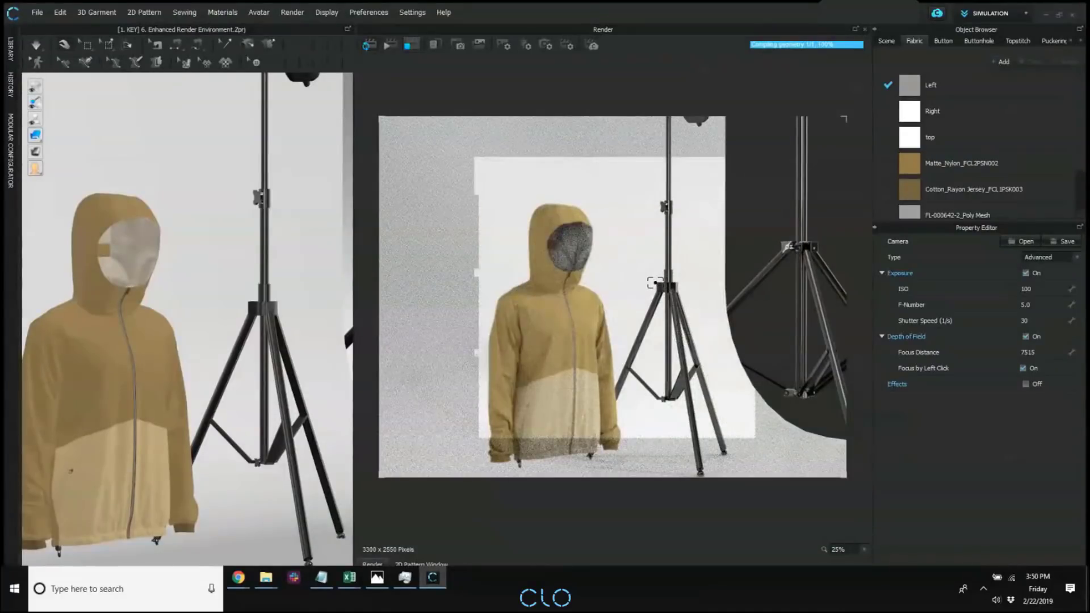
scroll(628, 273, "down", 2)
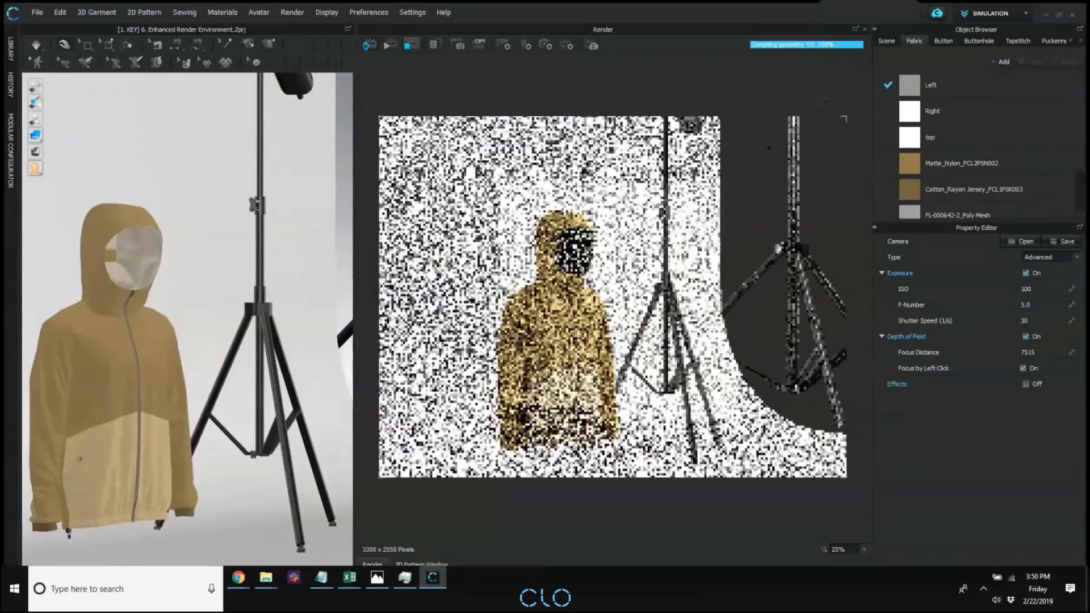
scroll(629, 274, "down", 1)
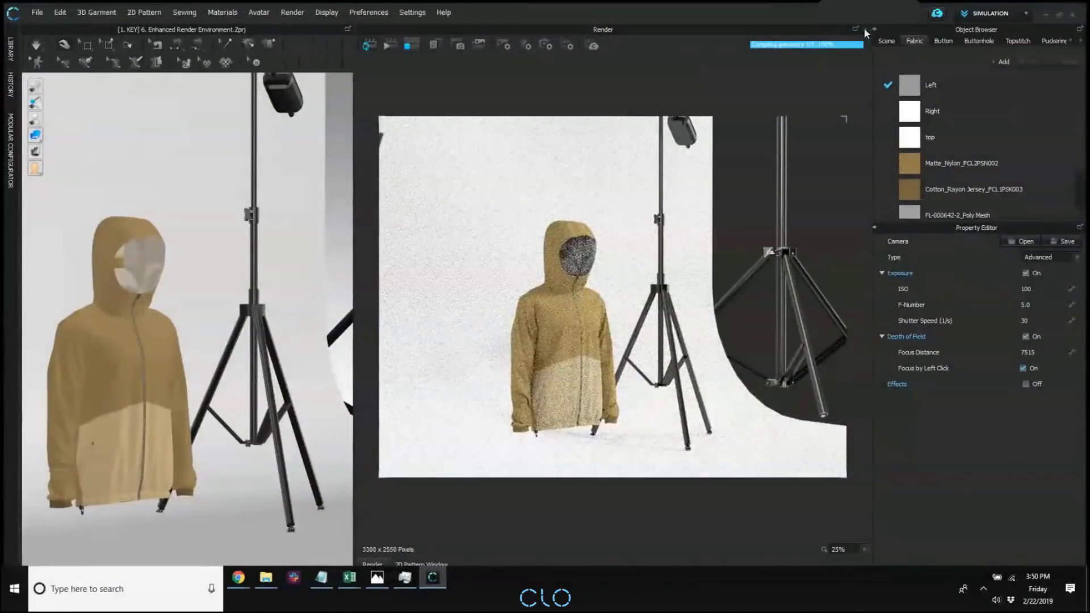
Open the garment file "[4. 2D] 3. Improved 2D functions.zpac" without saving the current project or loading the avatar pose and size.
left_click(865, 29)
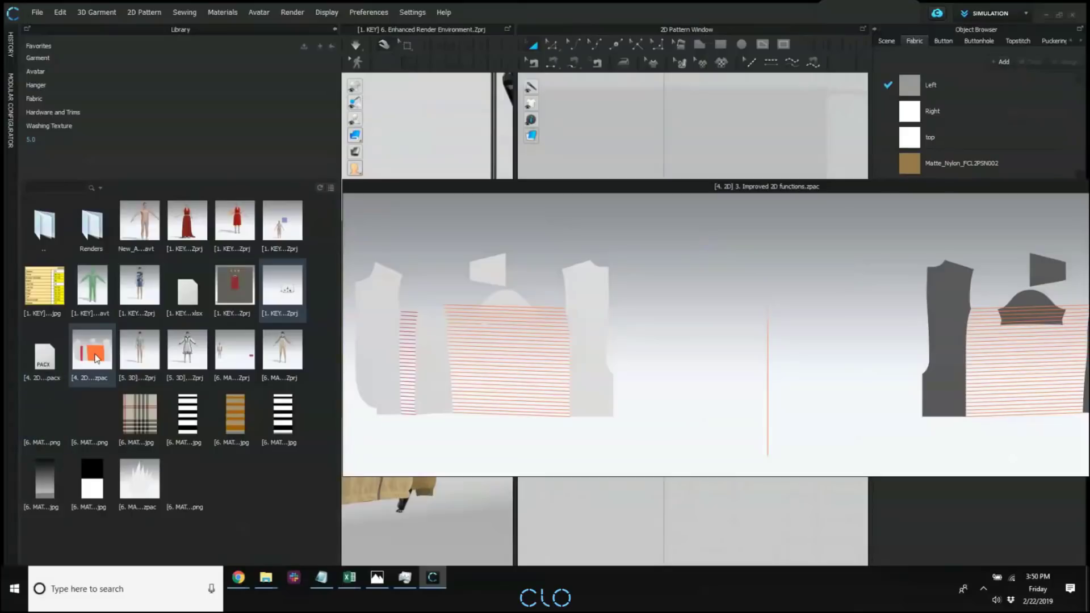
double_click(94, 357)
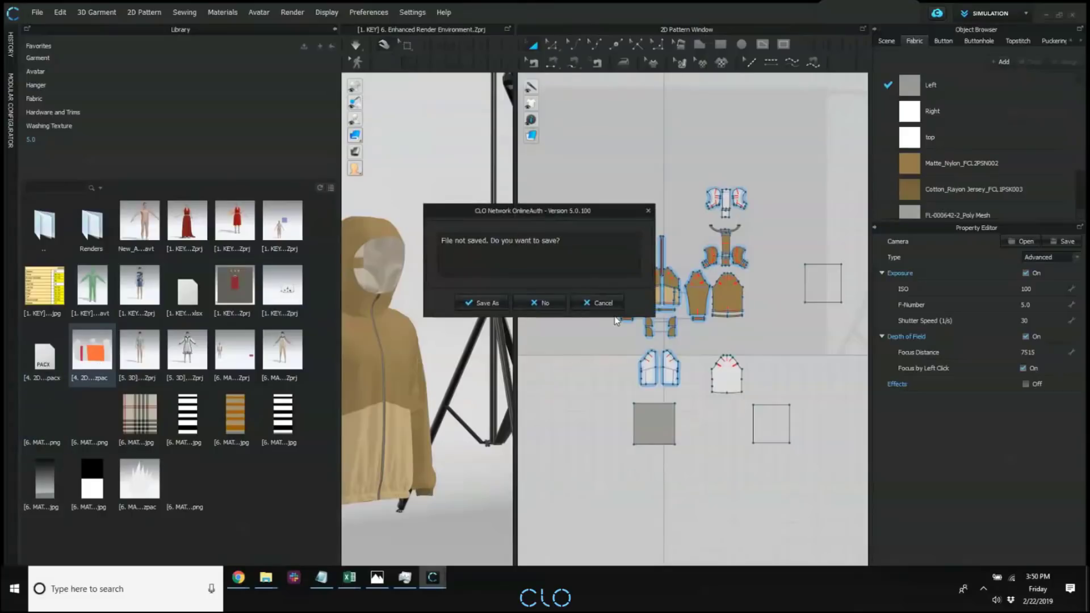
left_click(551, 304)
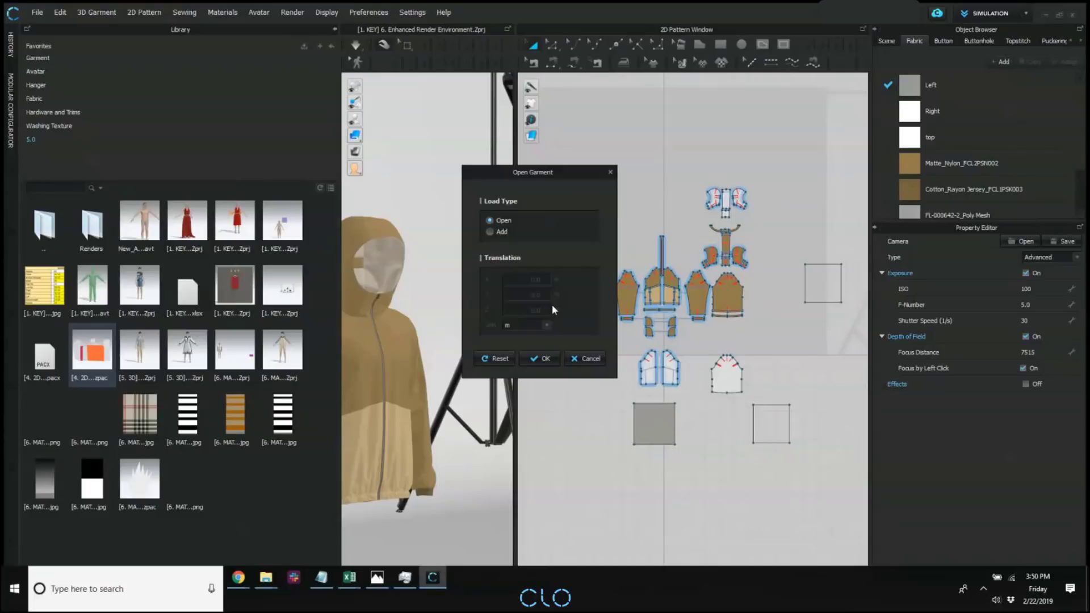
left_click(553, 357)
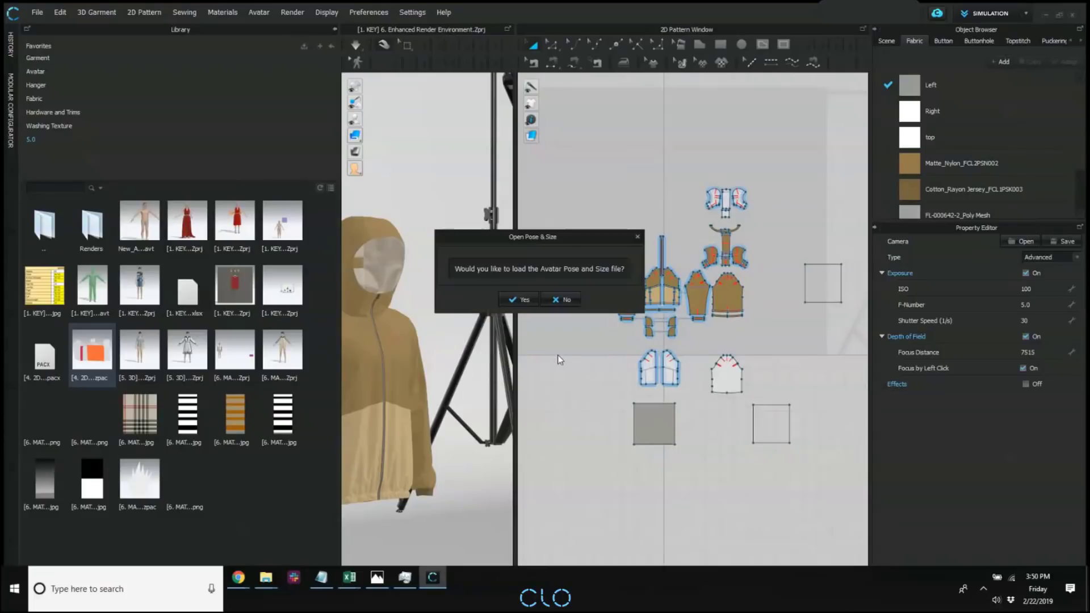
left_click(559, 300)
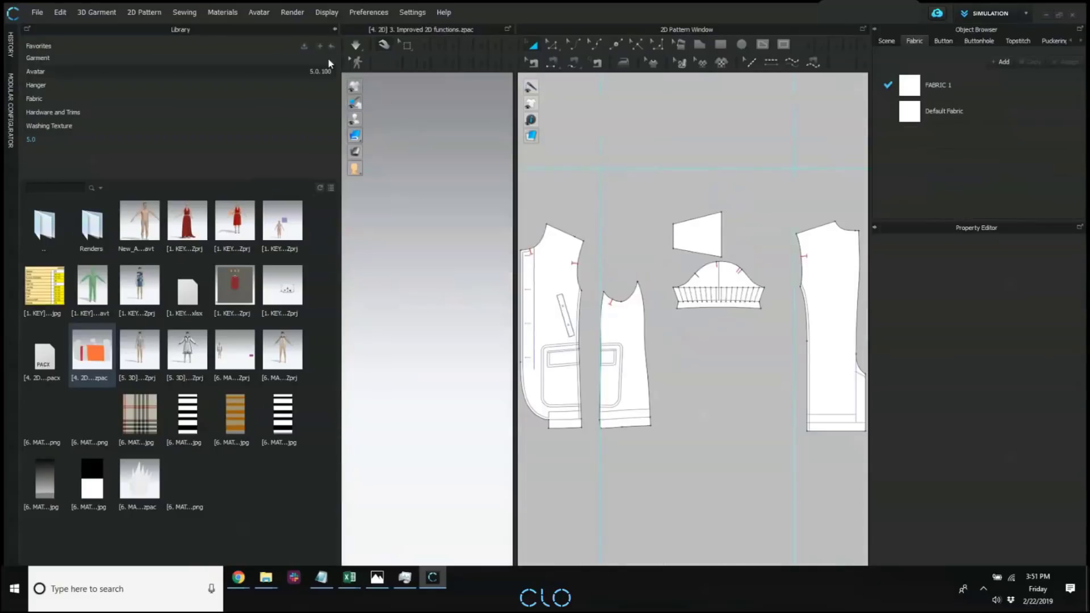
Collapse the Library and widen the 2D Pattern Window to fit all the pattern pieces.
left_click(332, 29)
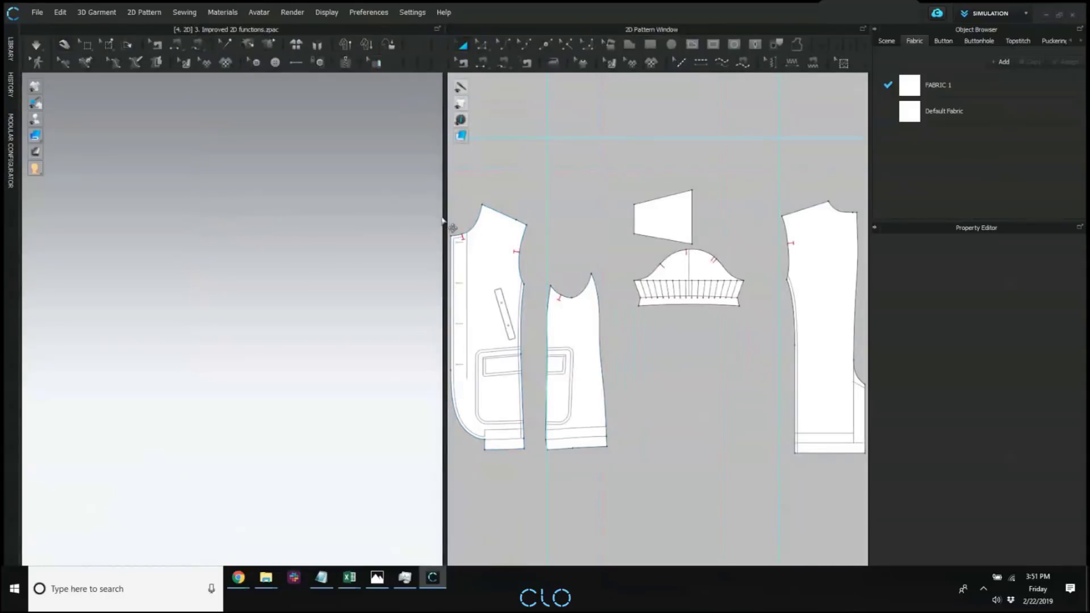
left_click_drag(433, 240, 228, 250)
middle_click_drag(461, 270, 468, 292)
middle_click_drag(532, 286, 520, 240)
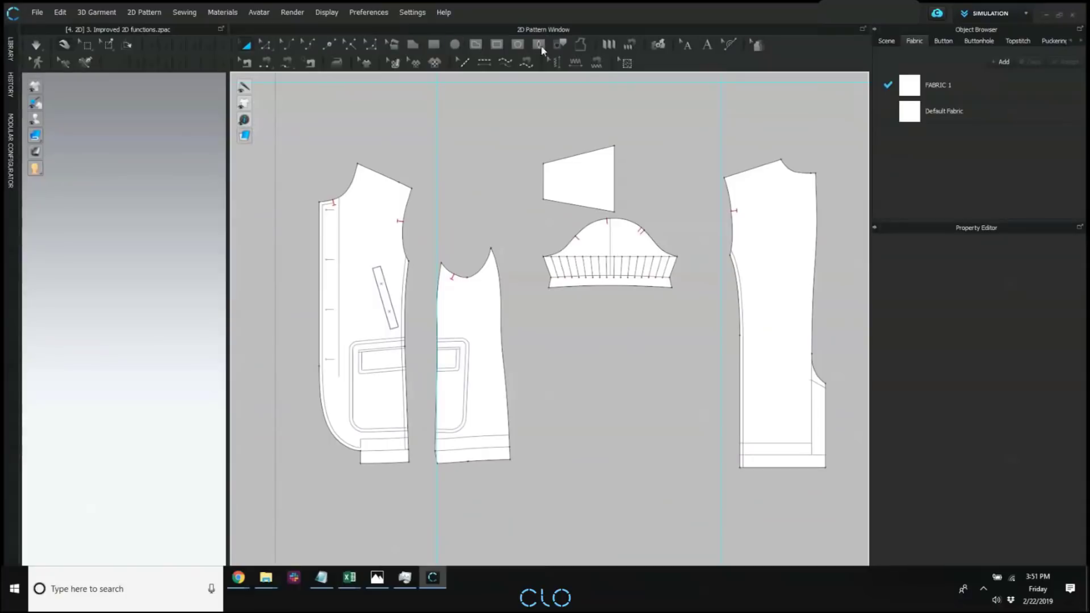
Add a 0.39 in seam allowance to the outlines of all pattern pieces.
left_click(579, 46)
scroll(578, 234, "down", 3)
left_click_drag(355, 117, 769, 427)
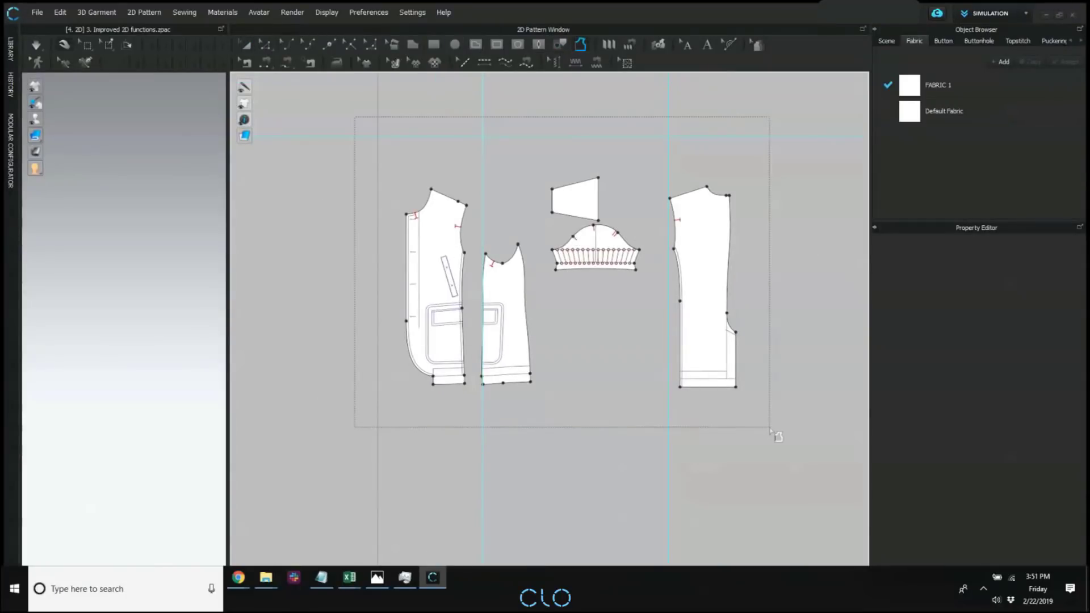
left_click(599, 211)
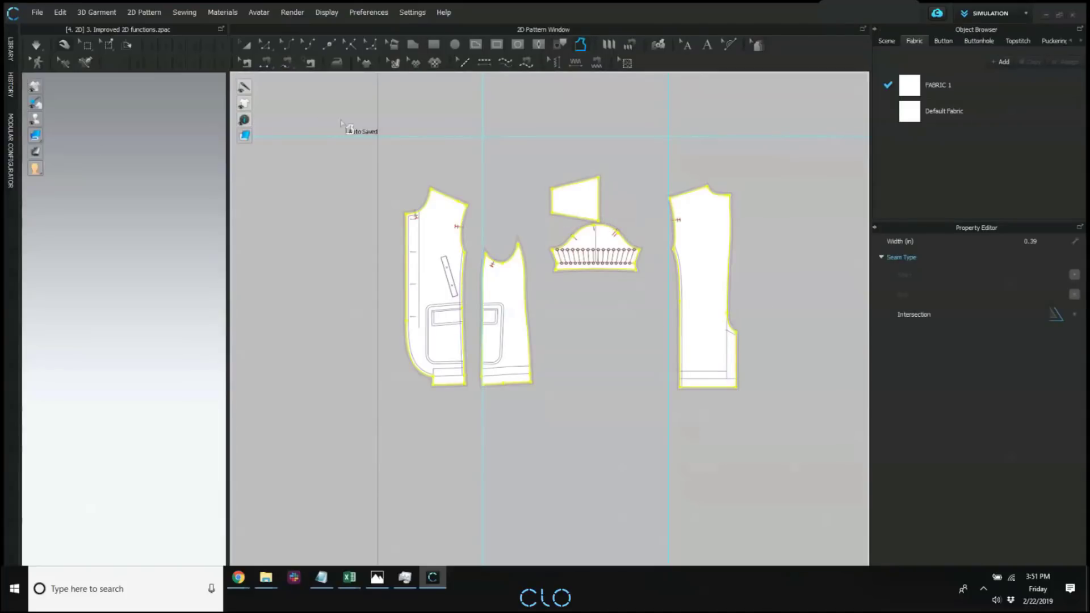
Activate the Notch tool and examine the notches and seam allowance on the front piece, dismissing the chat notification.
left_click(351, 46)
scroll(437, 220, "up", 4)
scroll(451, 222, "up", 5)
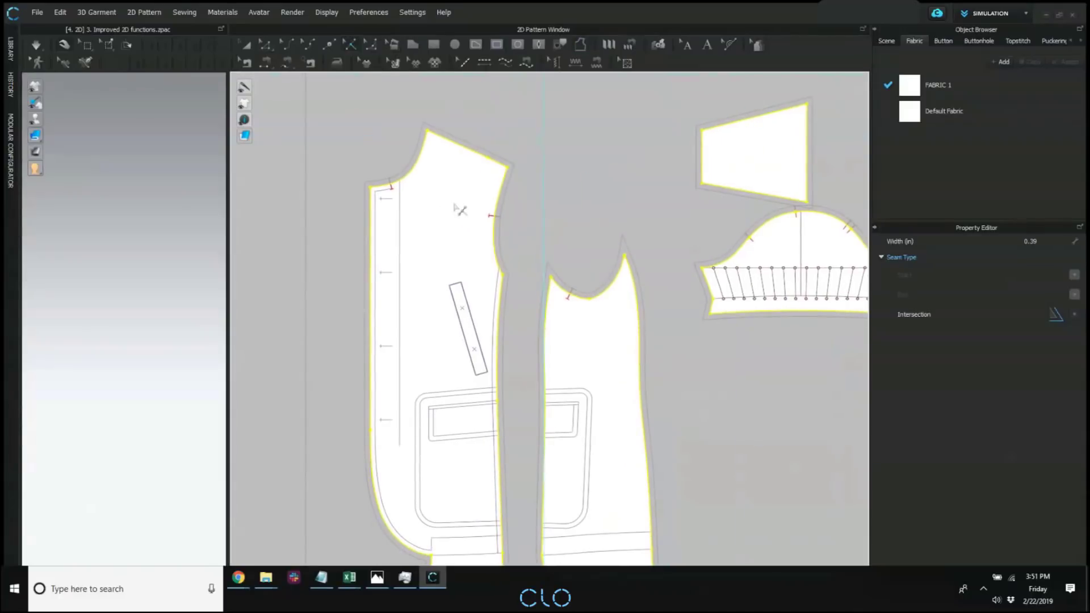
scroll(580, 290, "up", 3)
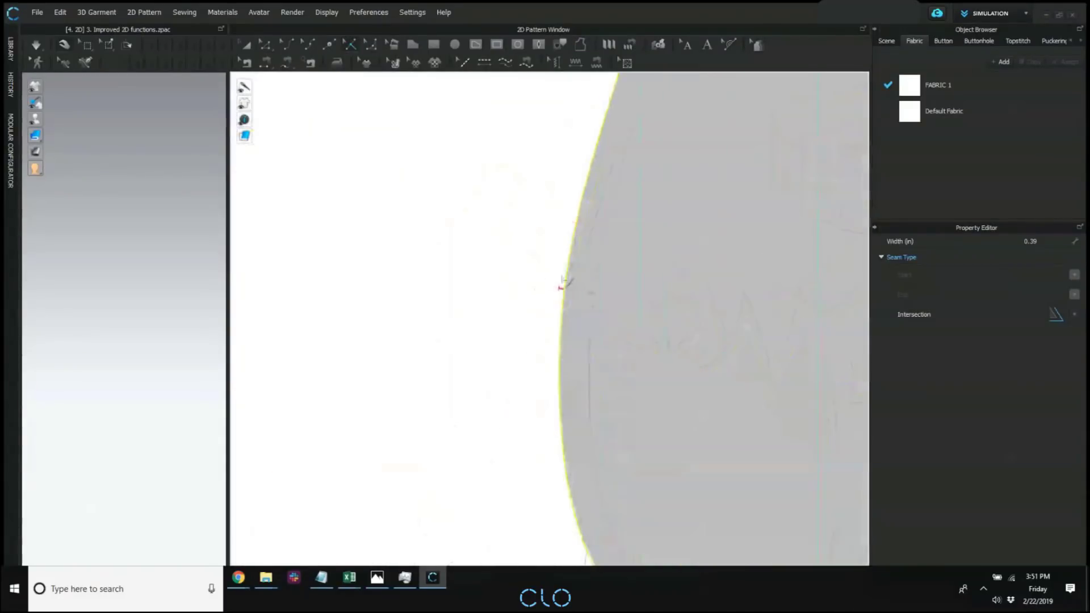
scroll(608, 312, "down", 6)
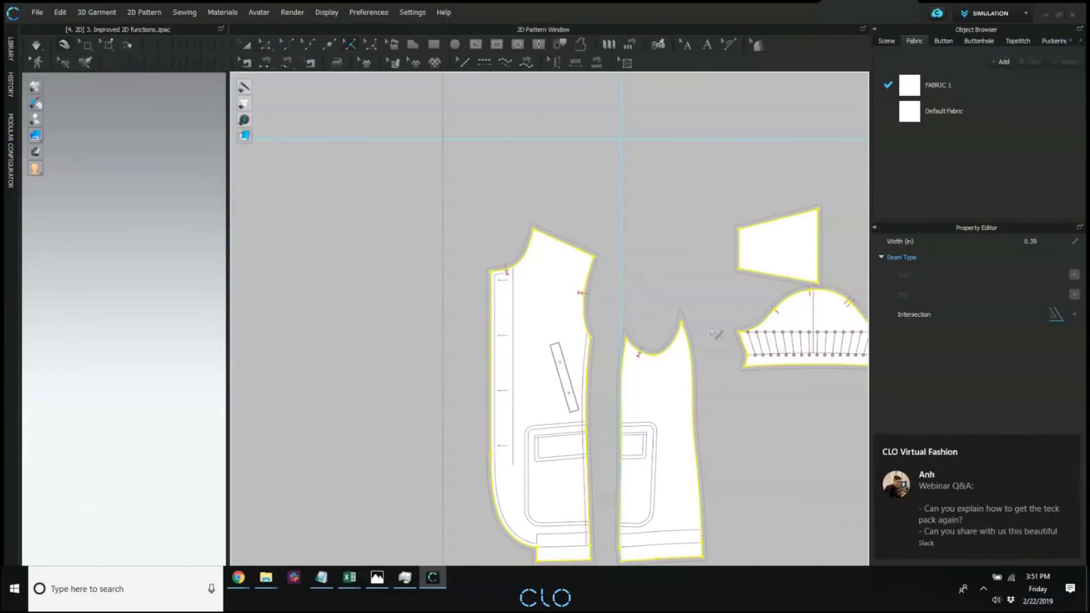
left_click(1069, 445)
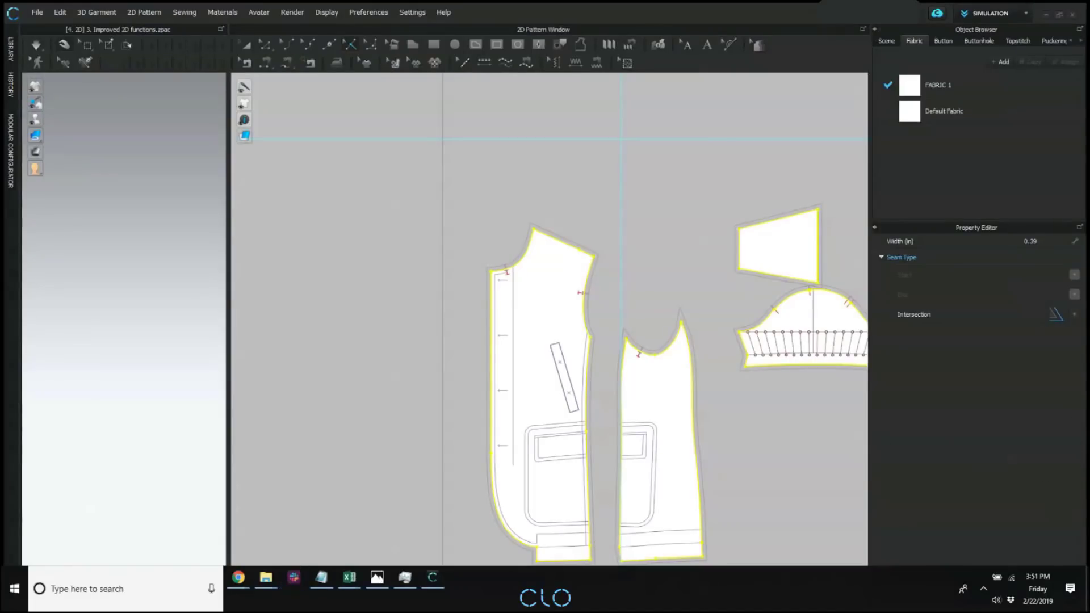
right_click_drag(601, 275, 592, 246)
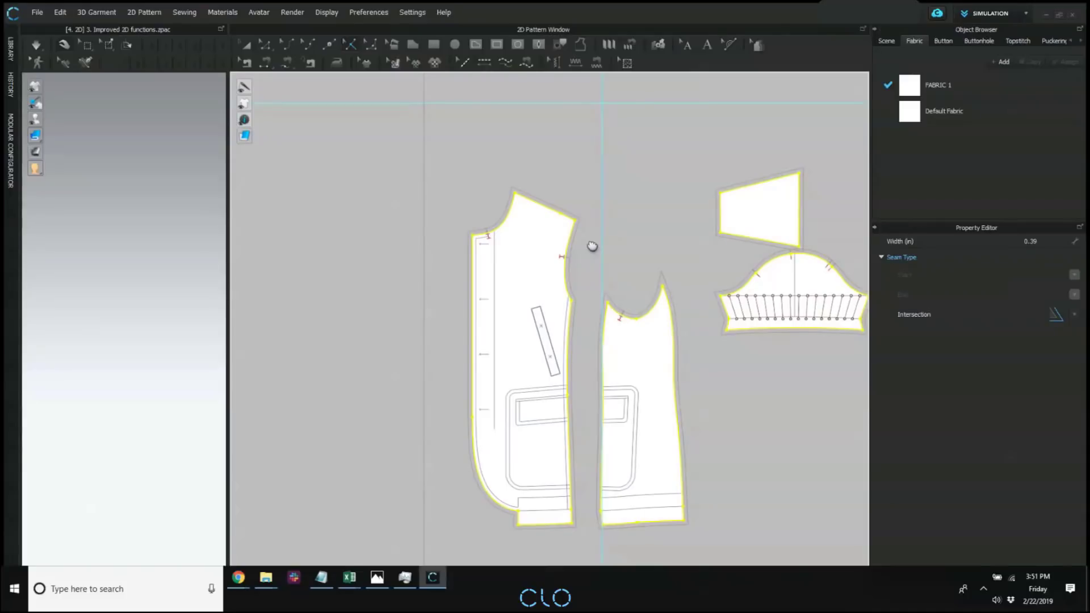
middle_click_drag(592, 246, 591, 246)
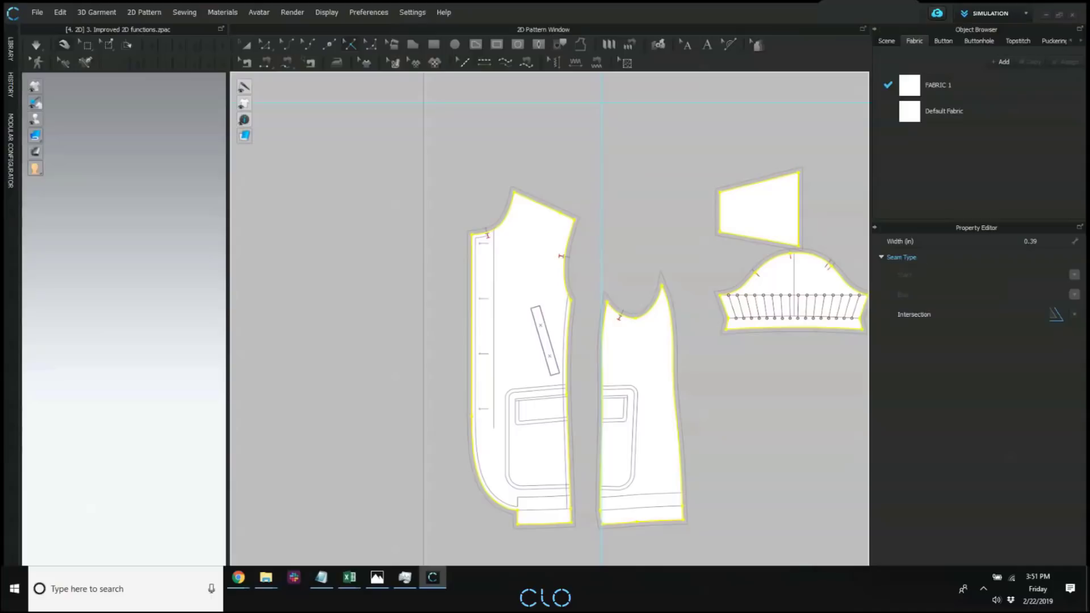
middle_click_drag(564, 135, 548, 120)
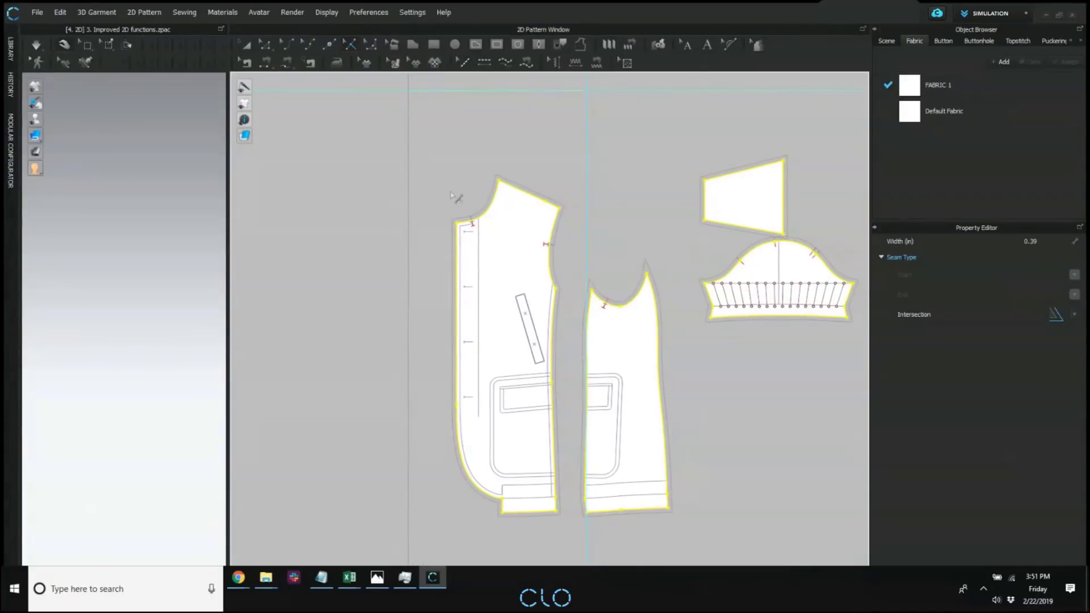
middle_click_drag(466, 200, 549, 228)
scroll(536, 203, "up", 2)
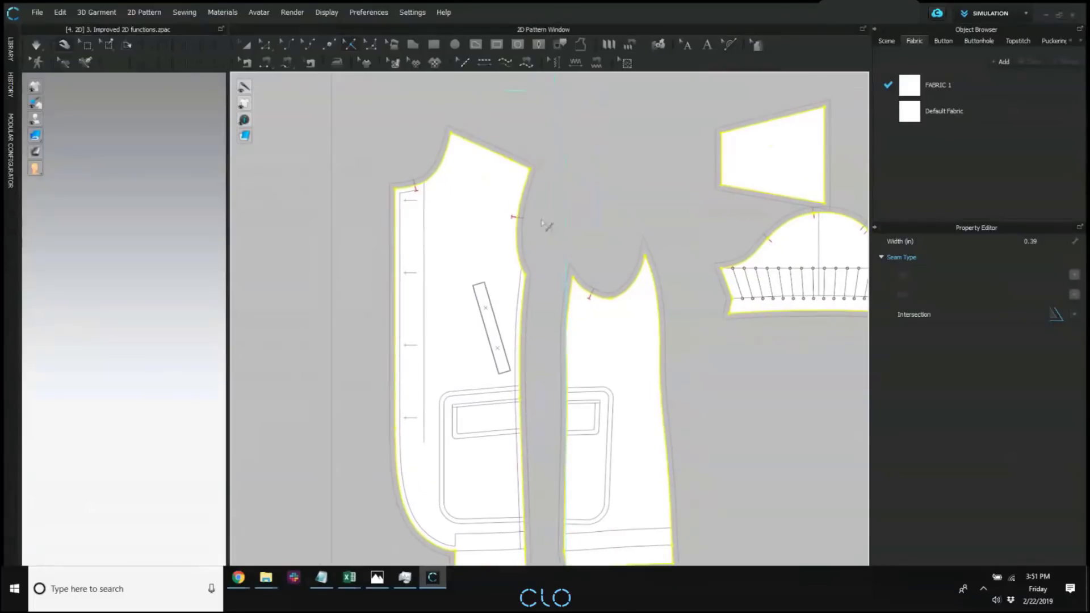
Select the neckline notch on the front piece with the Notch tool to show its properties.
left_click(416, 188)
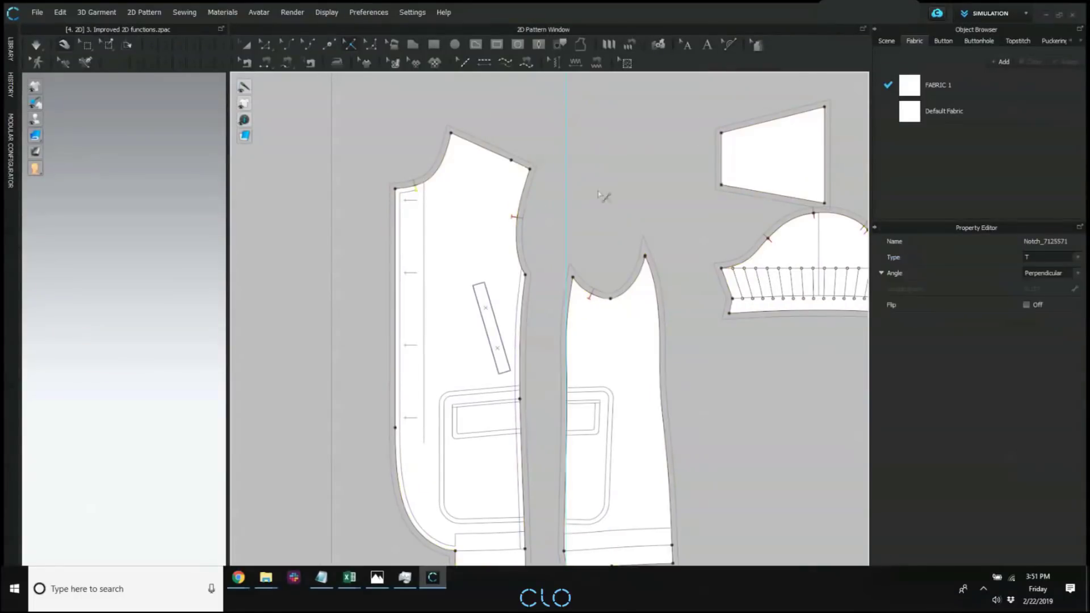
left_click(350, 44)
left_click(661, 251)
scroll(425, 170, "up", 3)
left_click(407, 201)
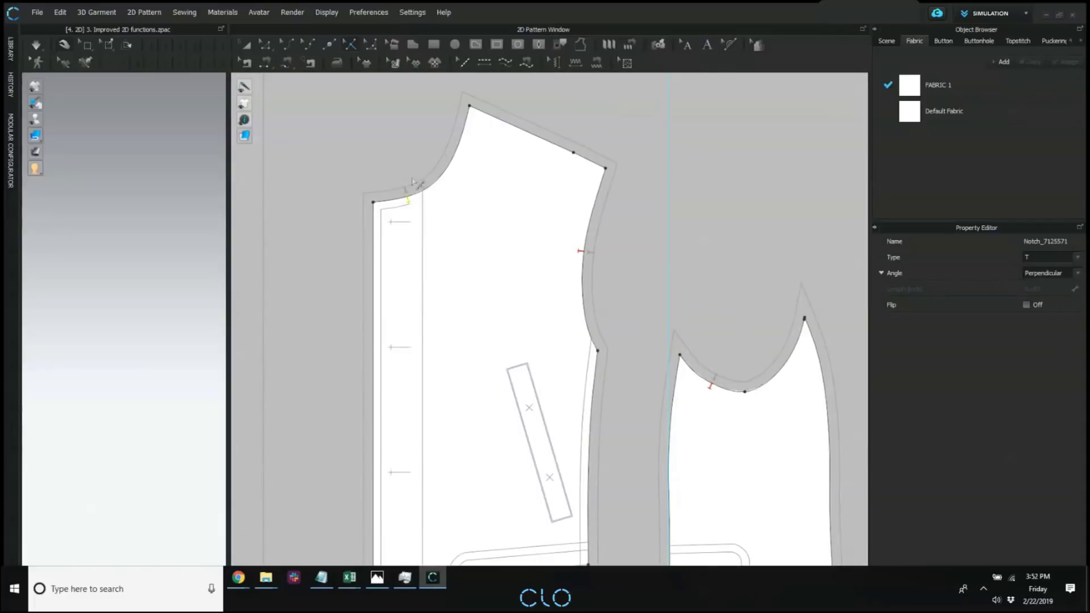
Change the front piece's armhole notch to type I and deselect it.
left_click_drag(382, 129, 656, 293)
left_click(587, 252)
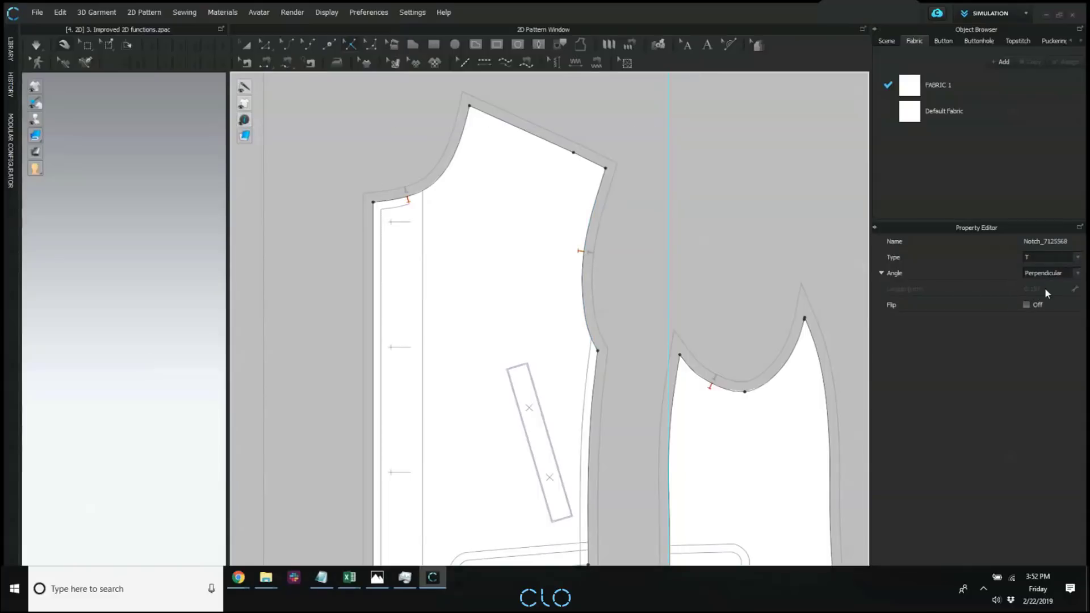
left_click(1053, 257)
left_click(1030, 278)
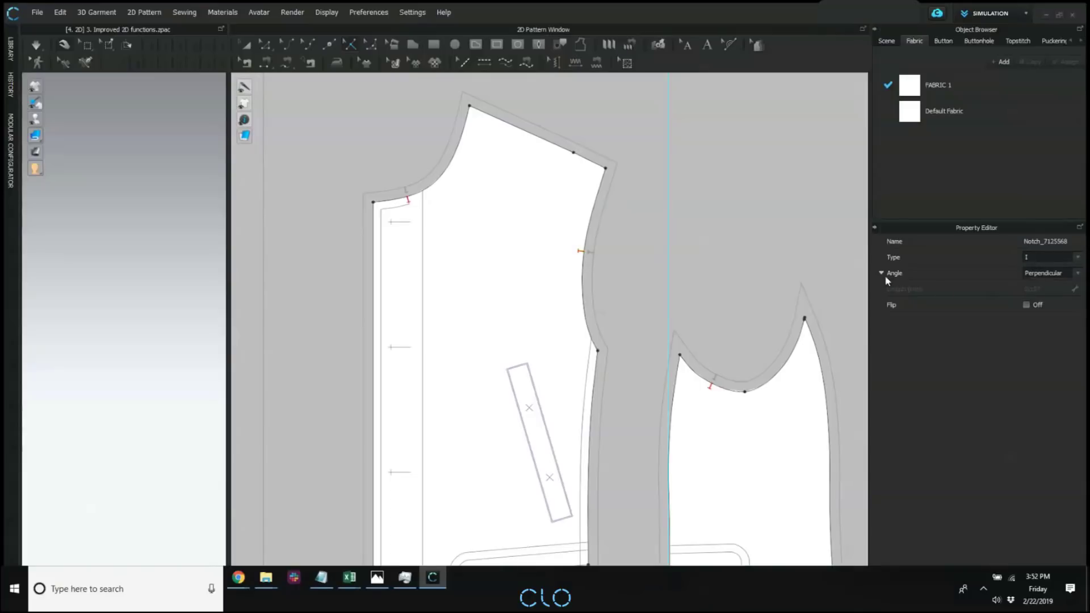
left_click(493, 186)
Examine the properties of the side panel's armhole notch and compare it with the notches on the front piece.
scroll(692, 248, "down", 5)
middle_click_drag(694, 250, 660, 207)
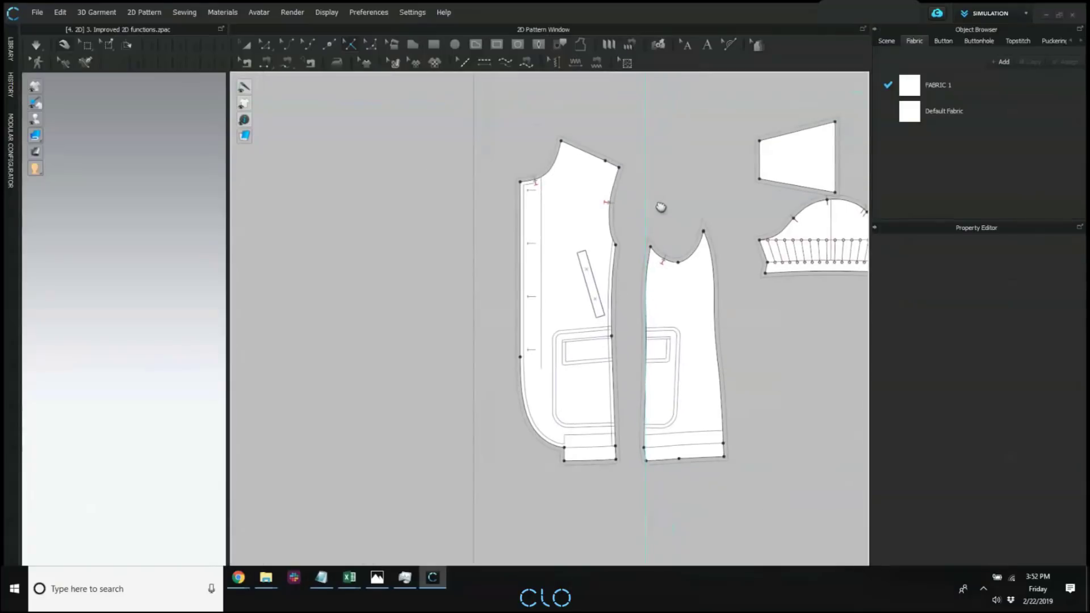
scroll(687, 217, "up", 6)
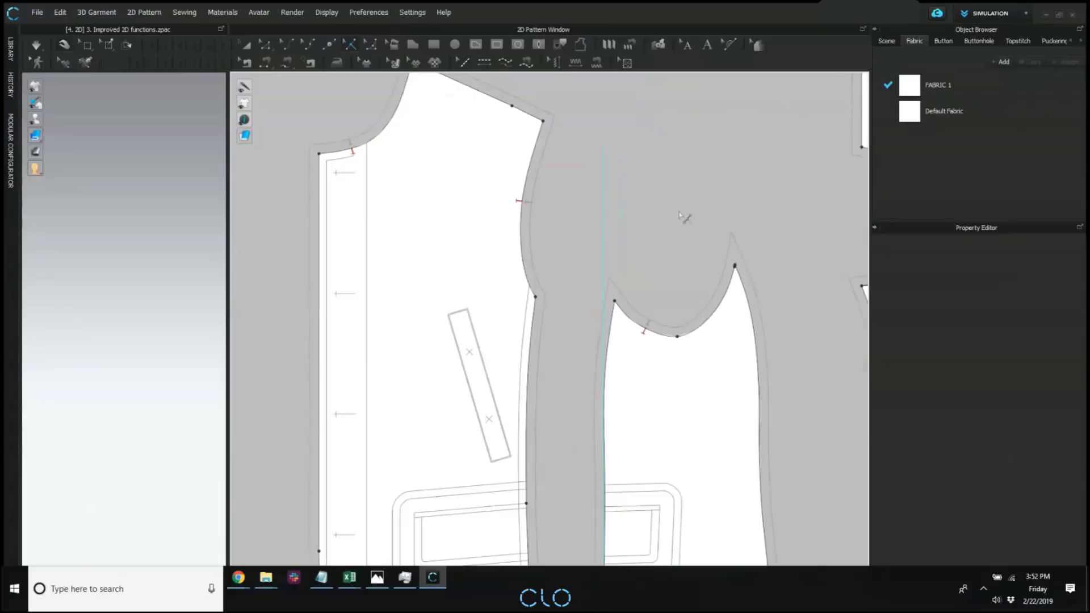
left_click(624, 413)
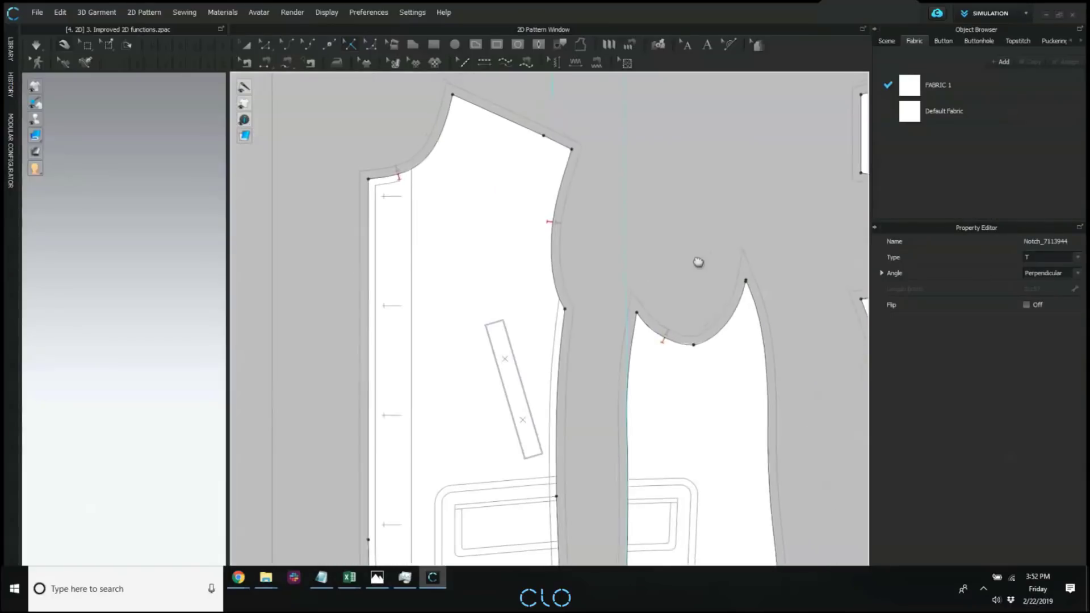
scroll(698, 258, "down", 3)
middle_click_drag(610, 211, 632, 241)
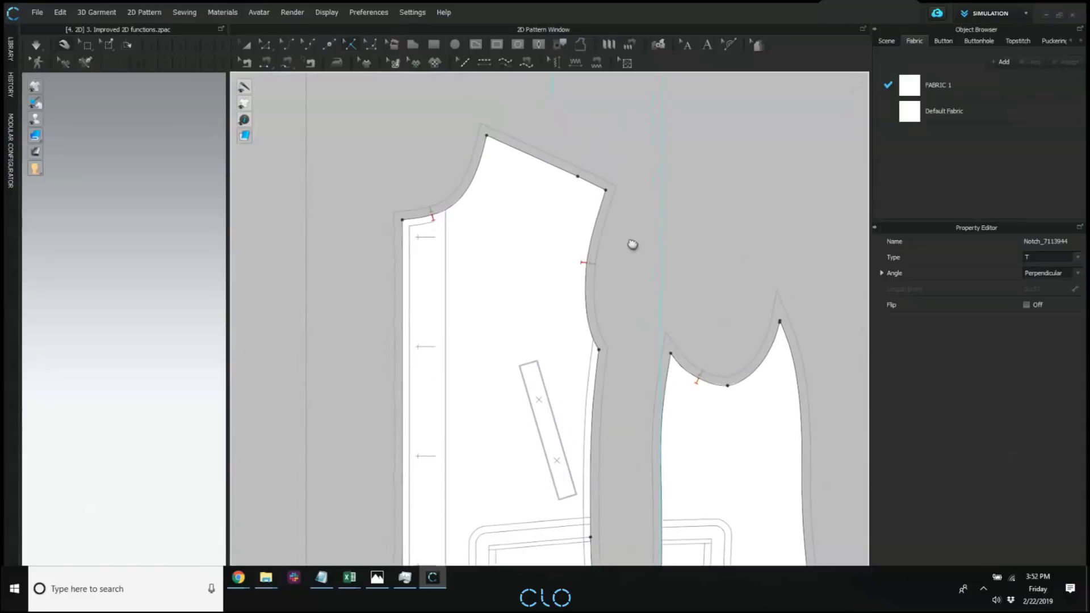
scroll(576, 241, "down", 4)
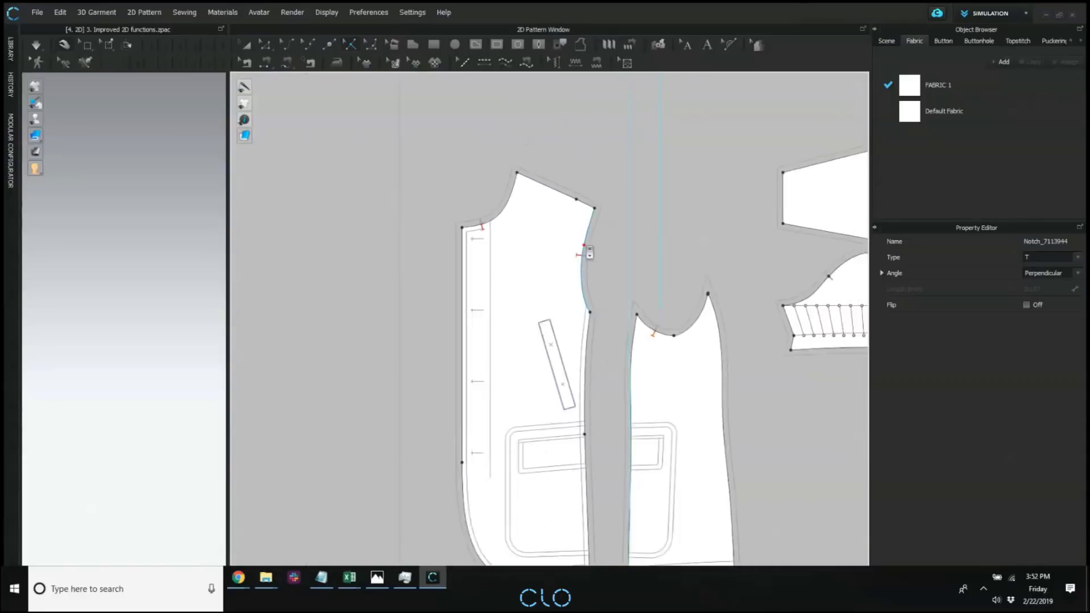
scroll(593, 243, "up", 2)
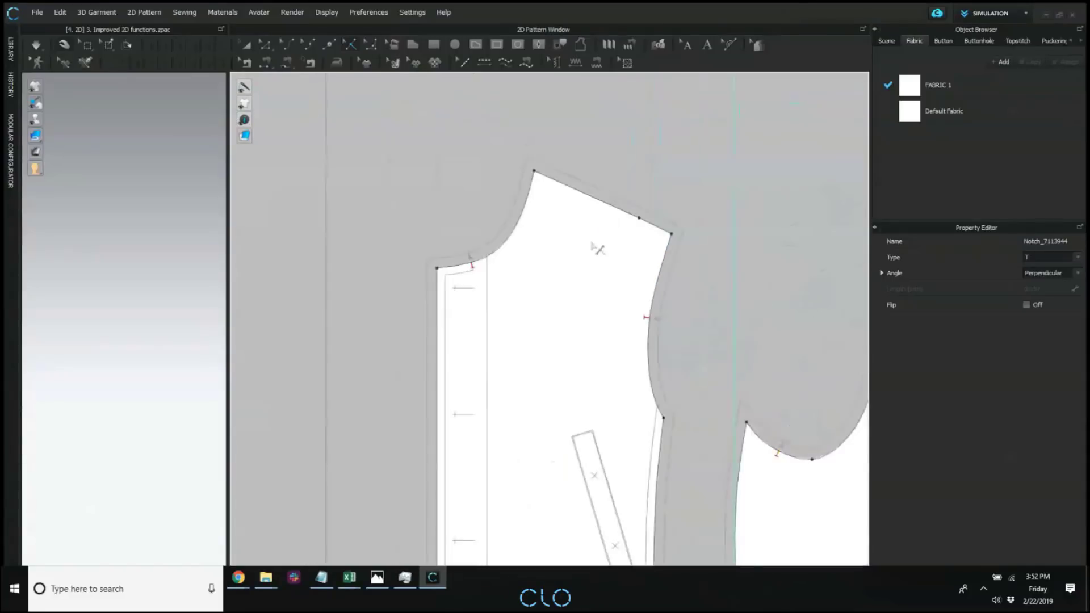
Open the 2D page of the User Settings, moving the dialog aside to keep the side panel in view.
scroll(591, 246, "down", 2)
scroll(591, 245, "up", 1)
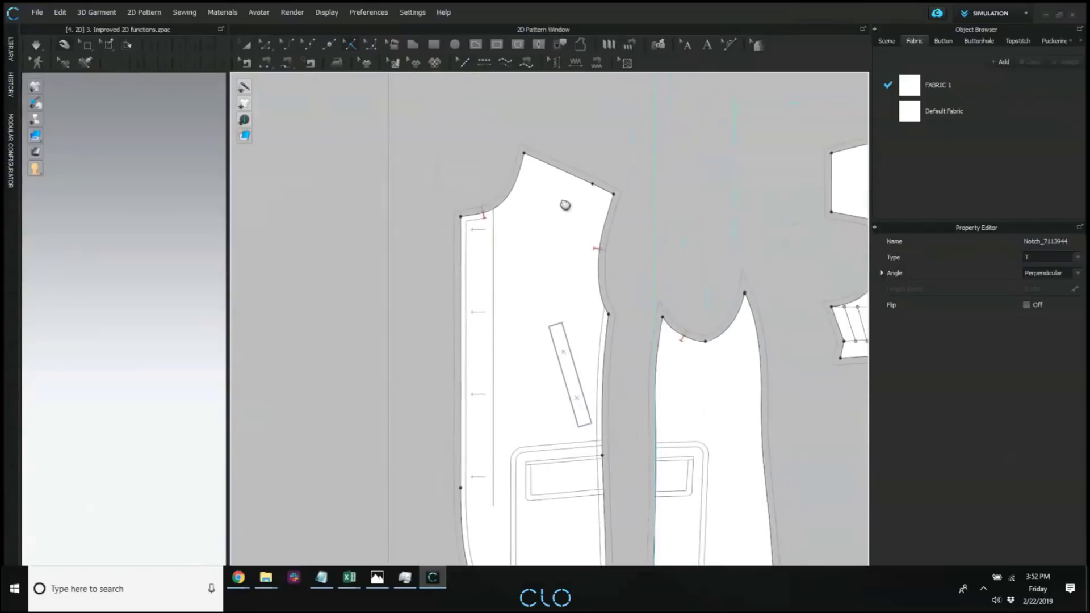
left_click(366, 11)
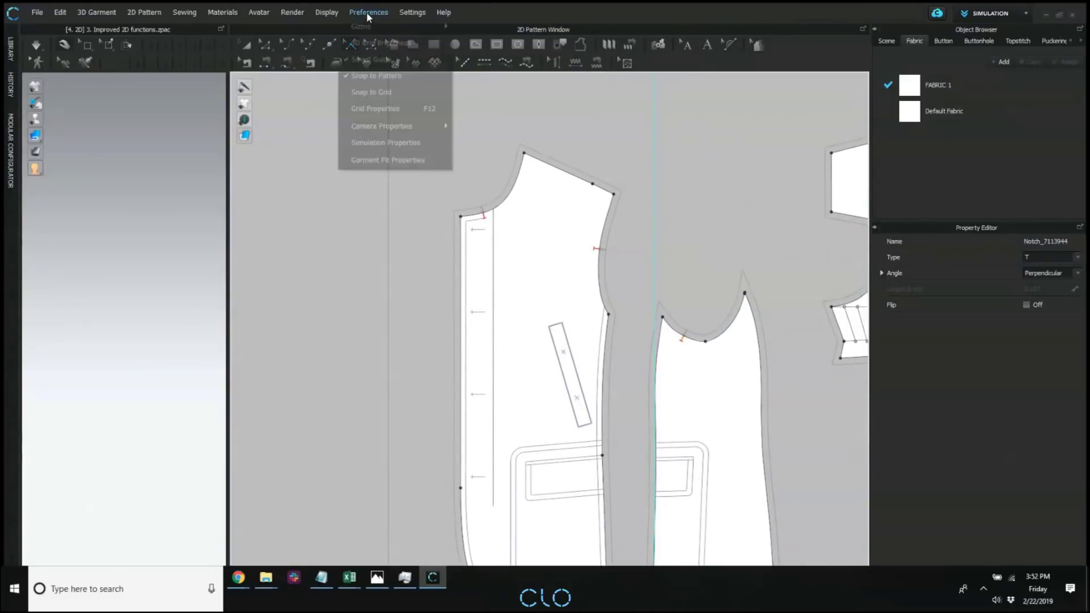
left_click(406, 12)
left_click(407, 12)
left_click(607, 73)
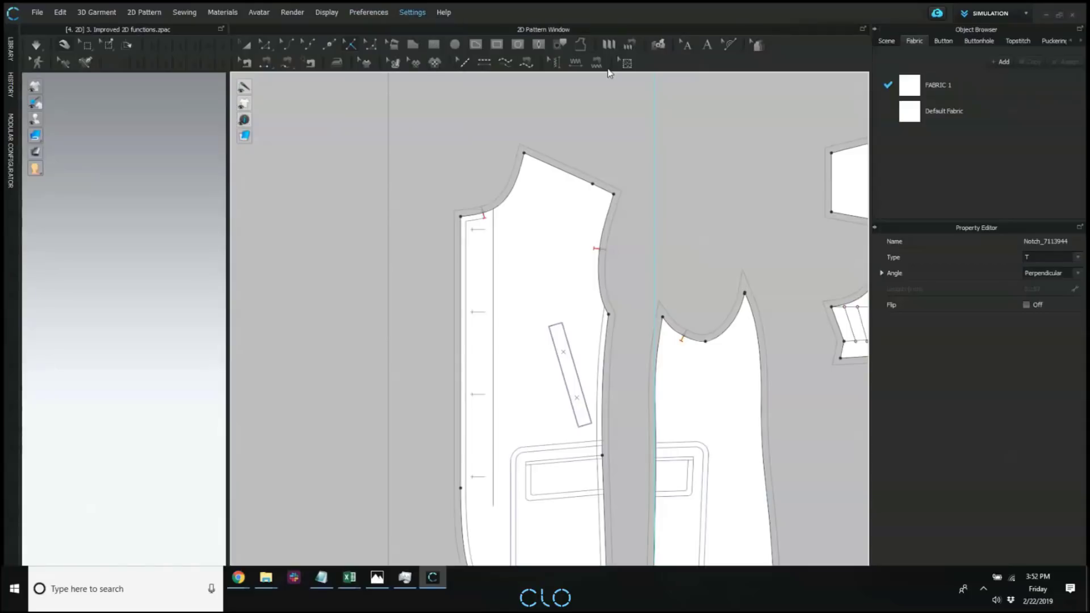
left_click_drag(501, 77, 374, 92)
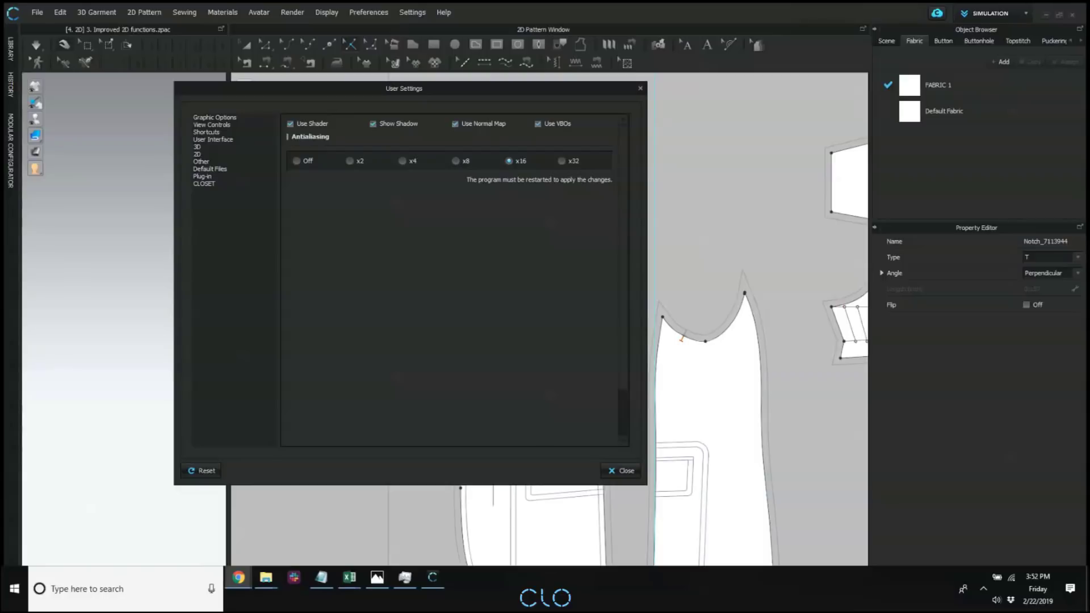
left_click(199, 153)
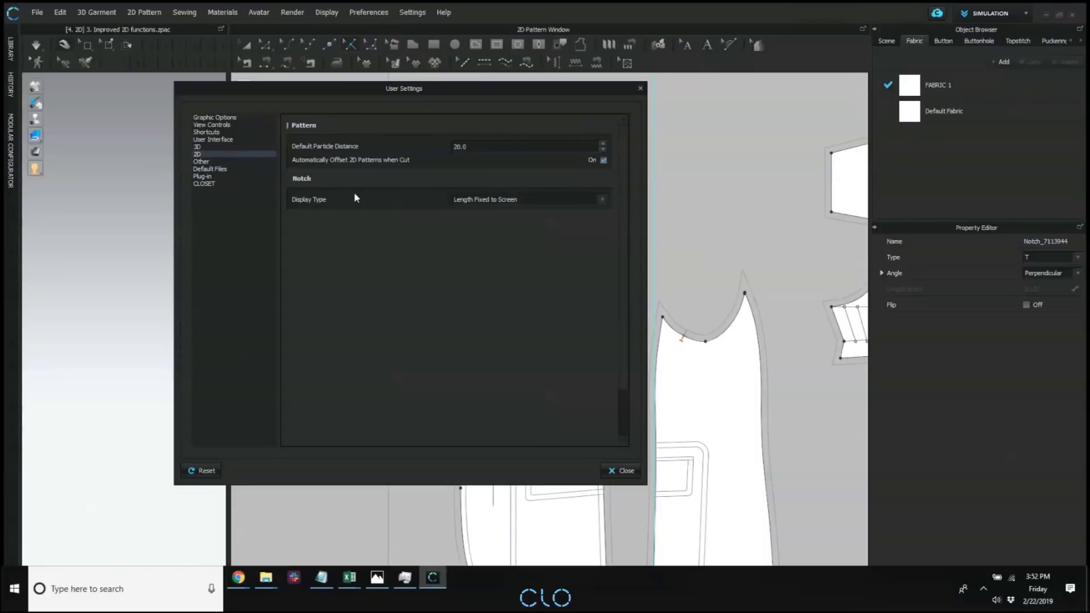
Set the notch Display Type to Actual Length and close the User Settings.
left_click(519, 201)
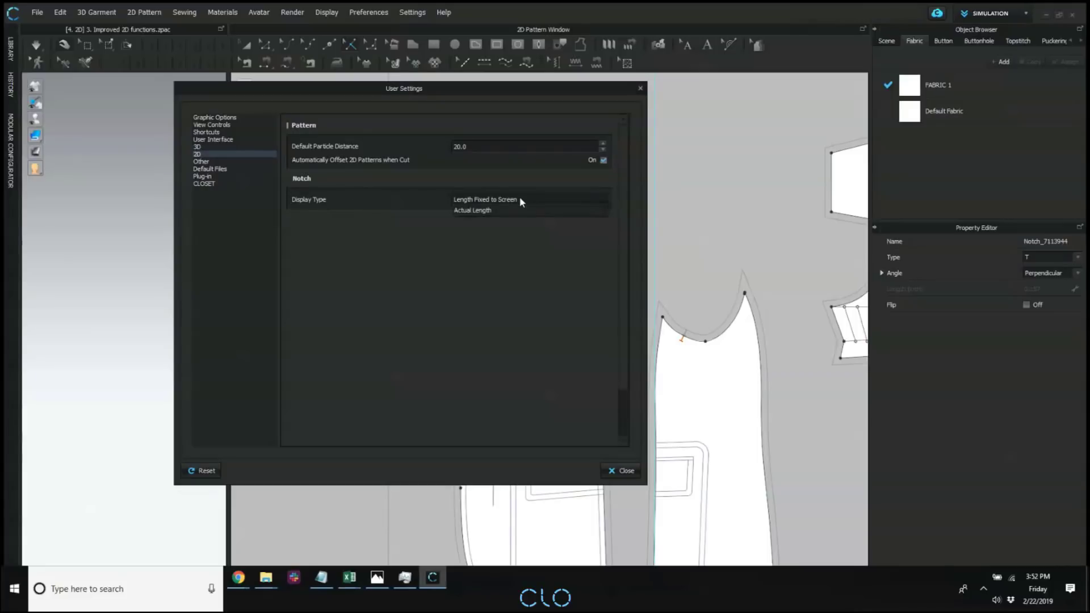
left_click(499, 240)
left_click(484, 200)
left_click(481, 210)
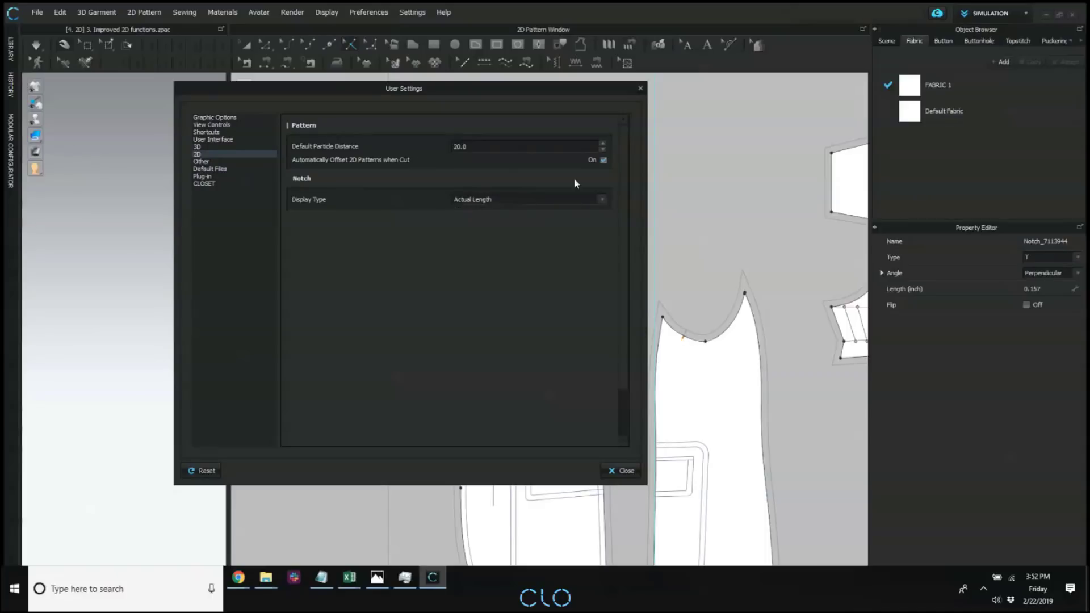
left_click(614, 475)
Examine how the notches on the front piece and side panel scale at different zoom levels.
scroll(659, 380, "up", 1)
scroll(698, 340, "down", 6)
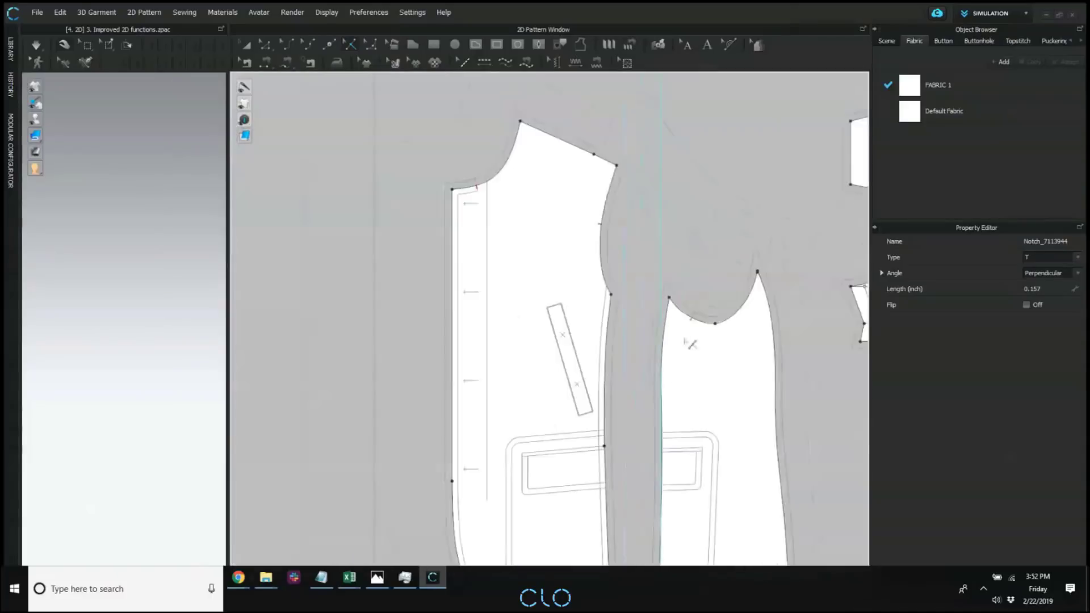
scroll(693, 346, "down", 2)
scroll(703, 341, "up", 10)
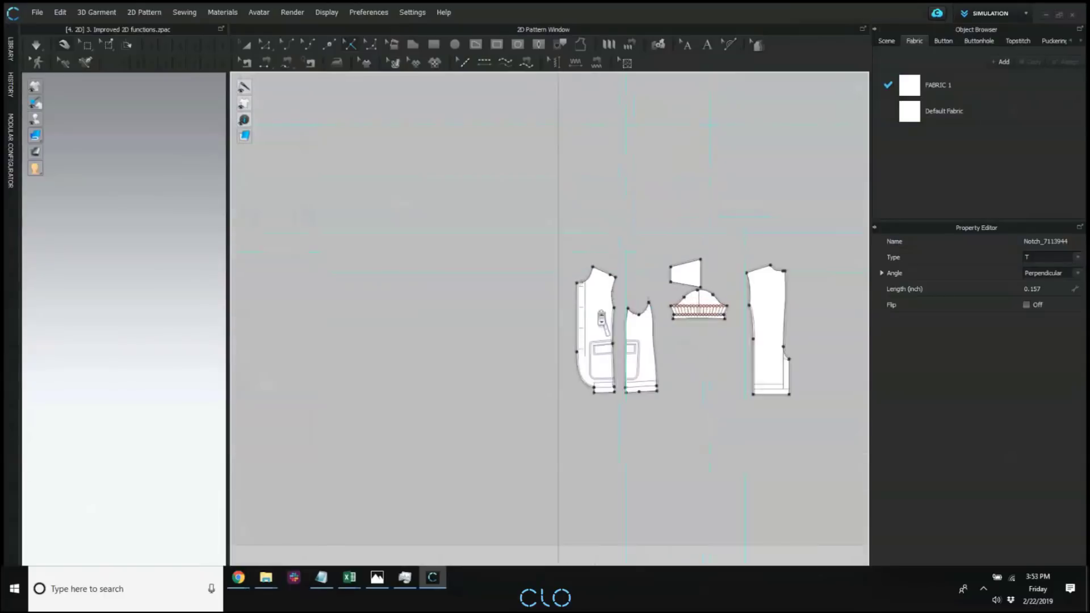
scroll(710, 315, "up", 6)
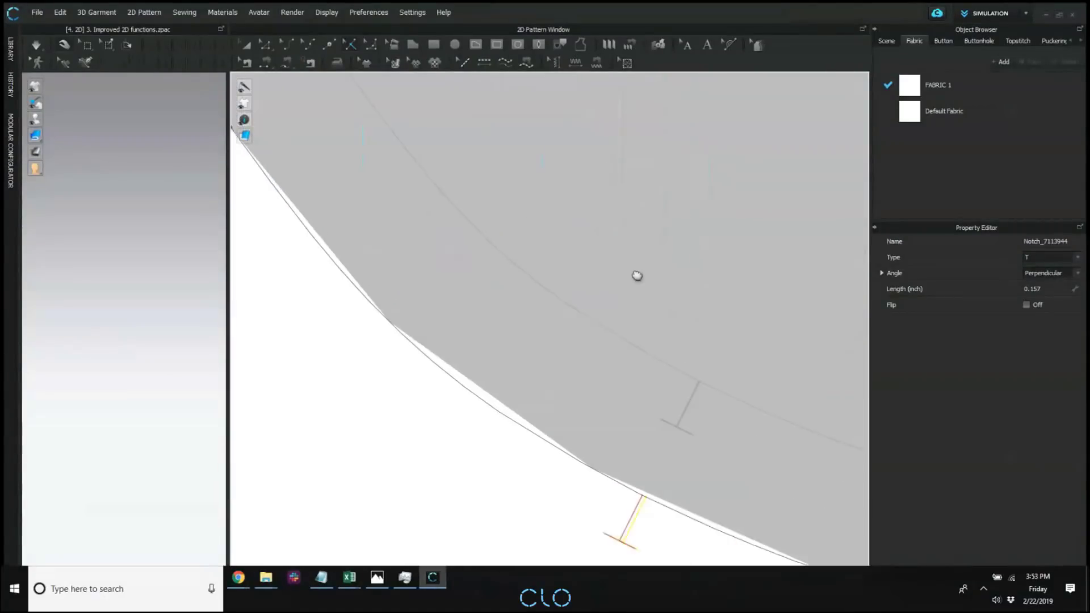
scroll(622, 346, "up", 3)
scroll(616, 341, "down", 5)
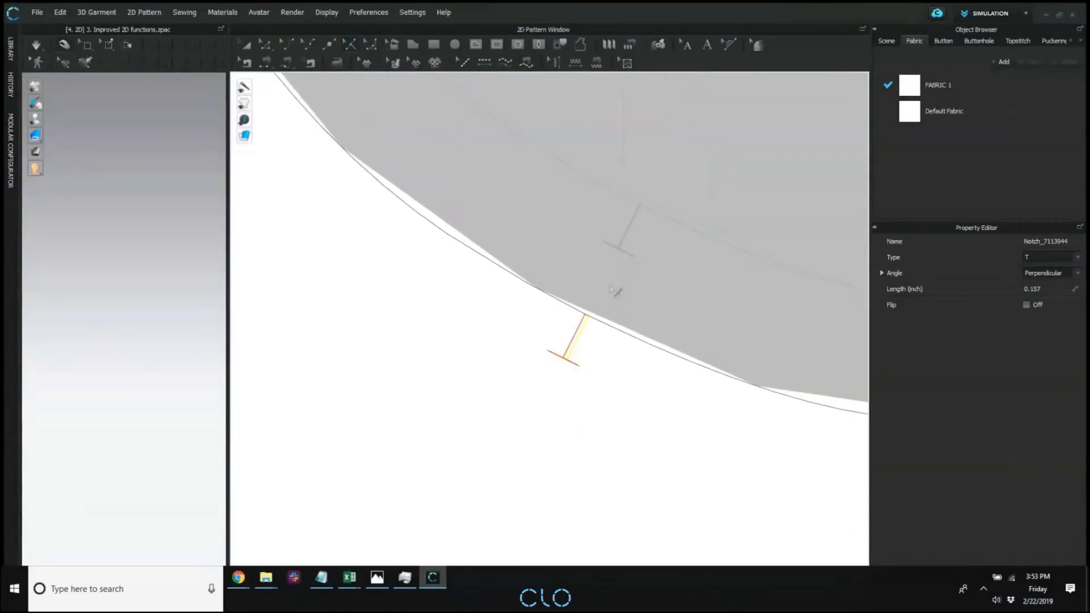
scroll(619, 327, "down", 5)
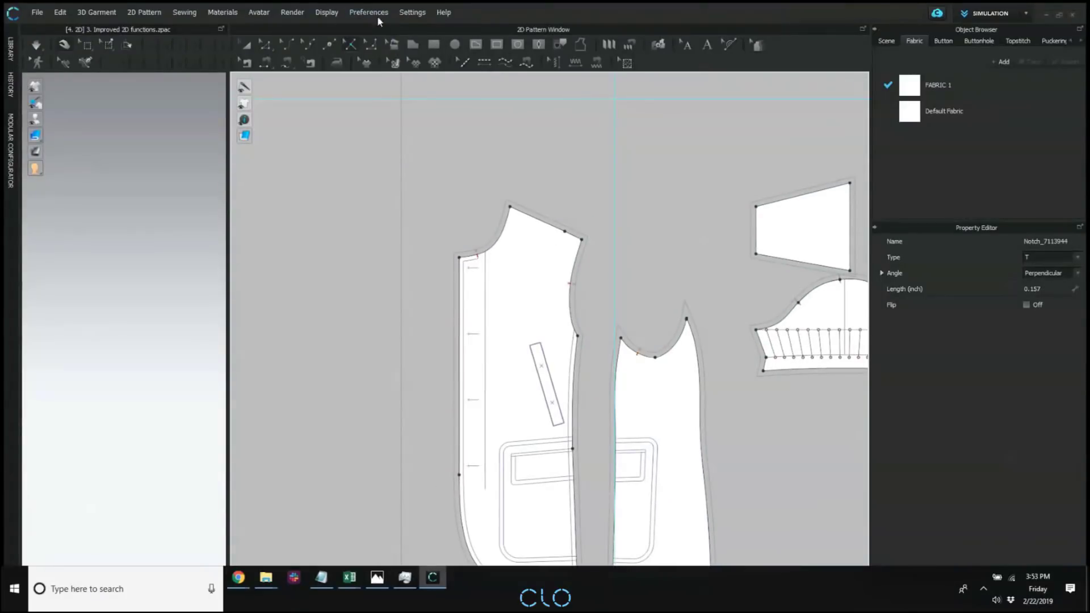
Set the notch Display Type in the 2D User Settings back to Length Fixed to Screen and close the settings.
left_click(419, 13)
left_click(497, 75)
left_click(328, 143)
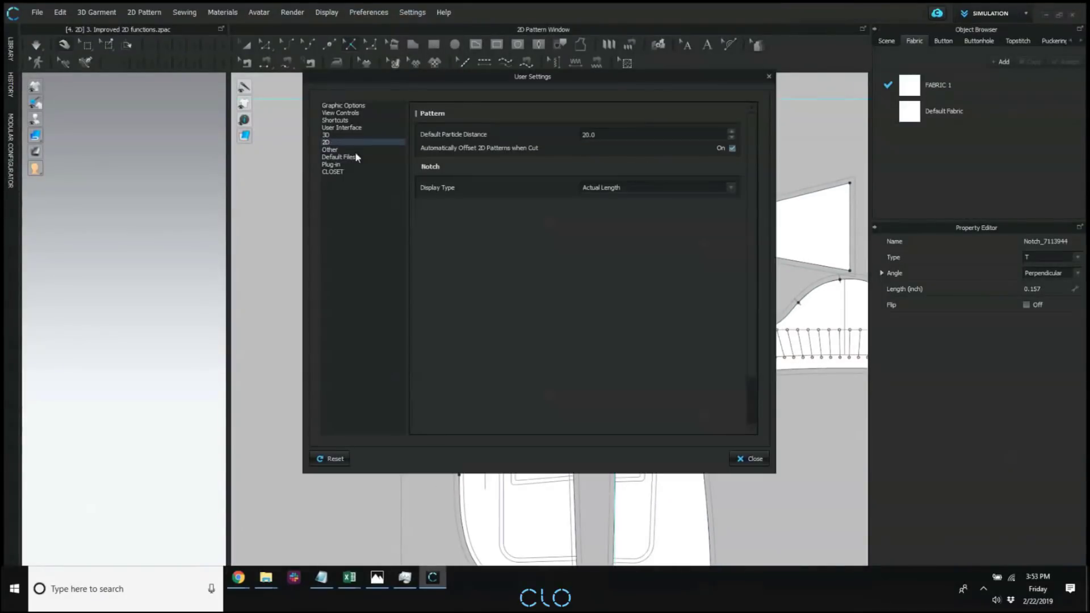
left_click(588, 186)
left_click(611, 176)
left_click(755, 460)
Compare the on-screen size of the front piece's armhole notch and the other notches from close up and far away.
scroll(564, 295, "up", 5)
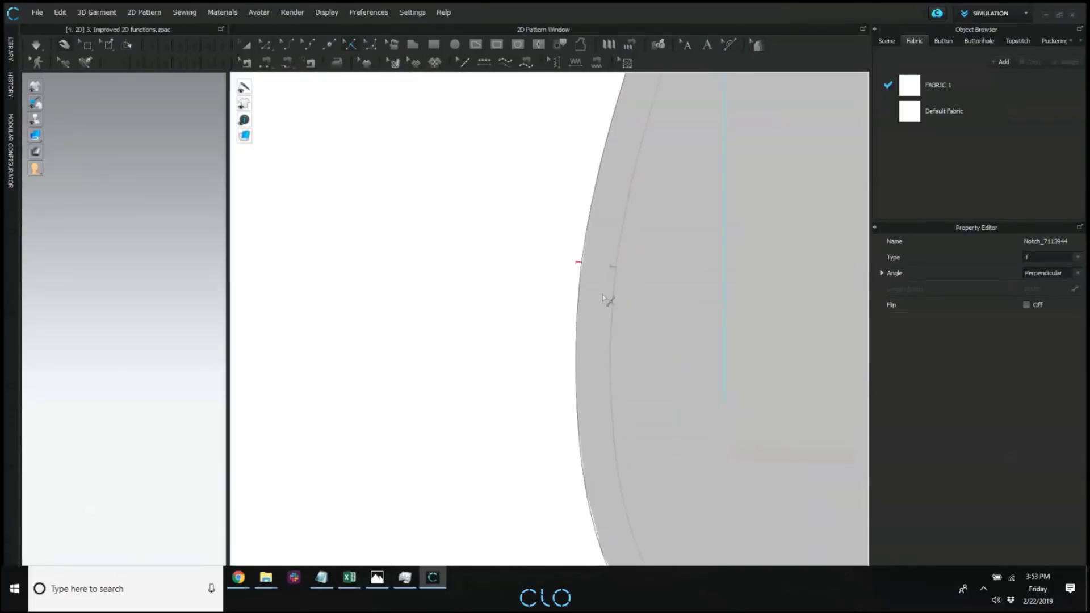
scroll(609, 306, "down", 8)
scroll(609, 307, "down", 5)
scroll(610, 309, "up", 5)
scroll(607, 311, "down", 2)
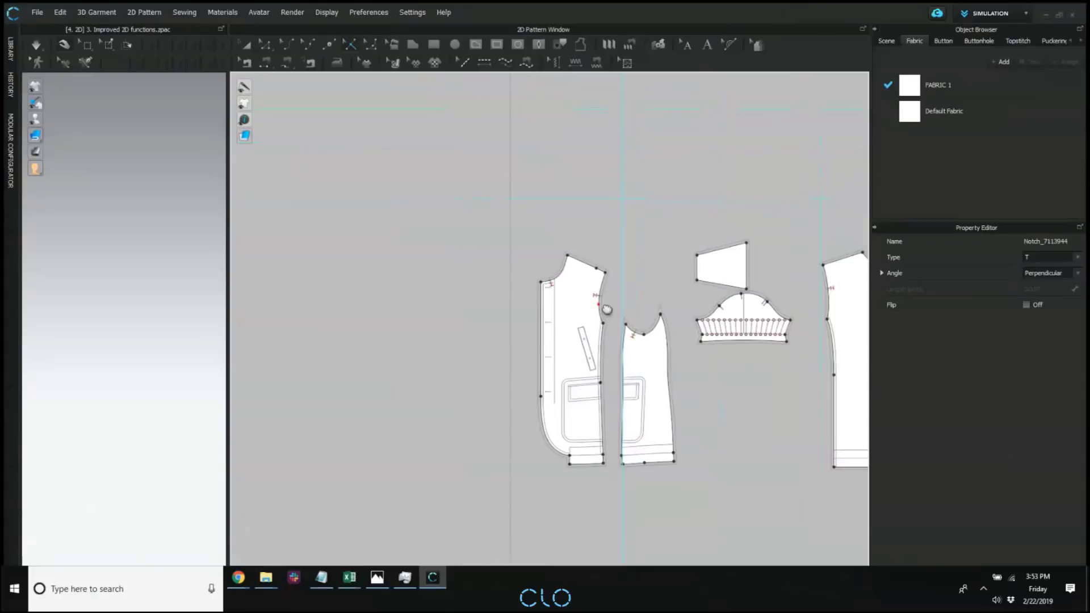
scroll(603, 309, "up", 5)
scroll(604, 309, "down", 5)
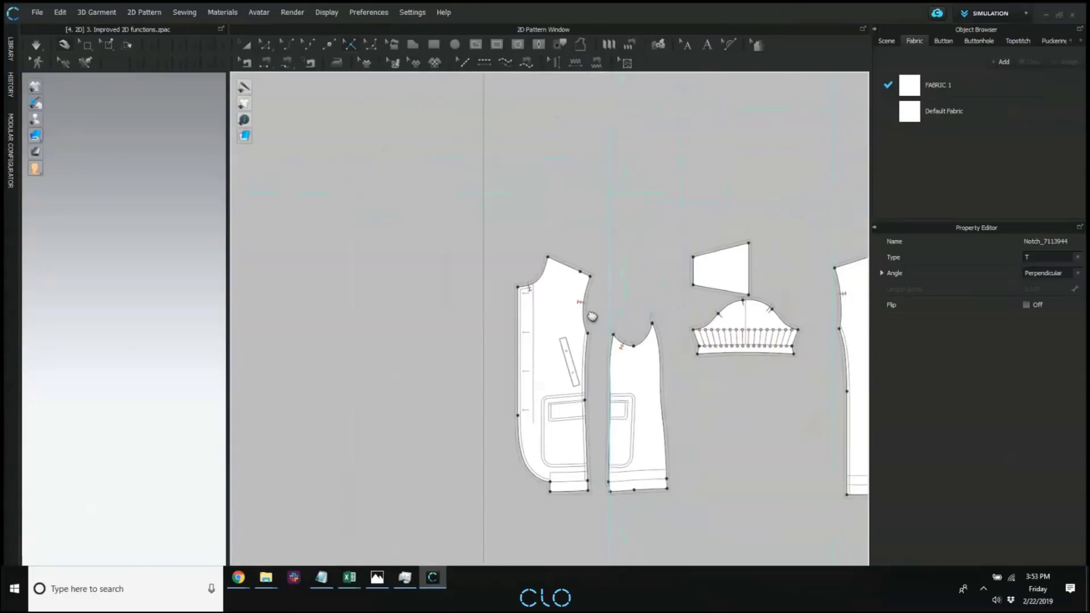
middle_click_drag(603, 309, 517, 313)
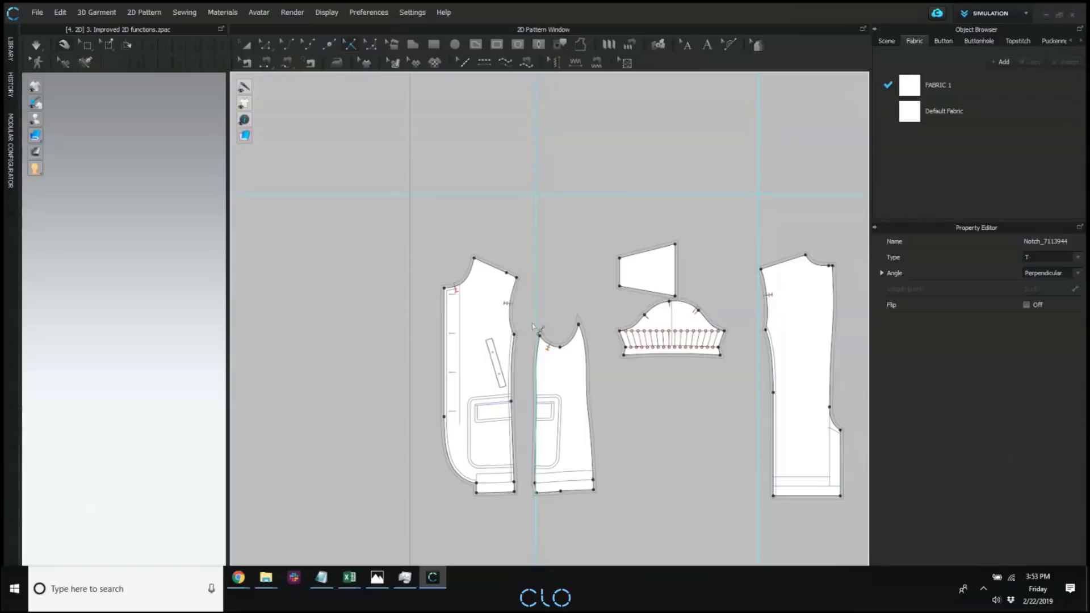
middle_click_drag(432, 166, 405, 130)
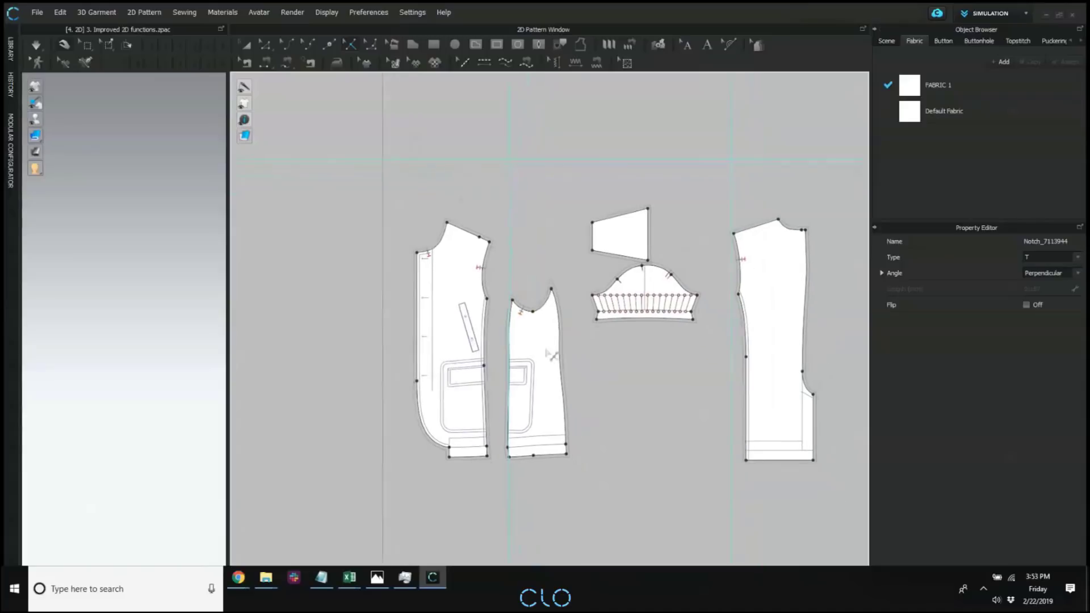
scroll(550, 355, "up", 3)
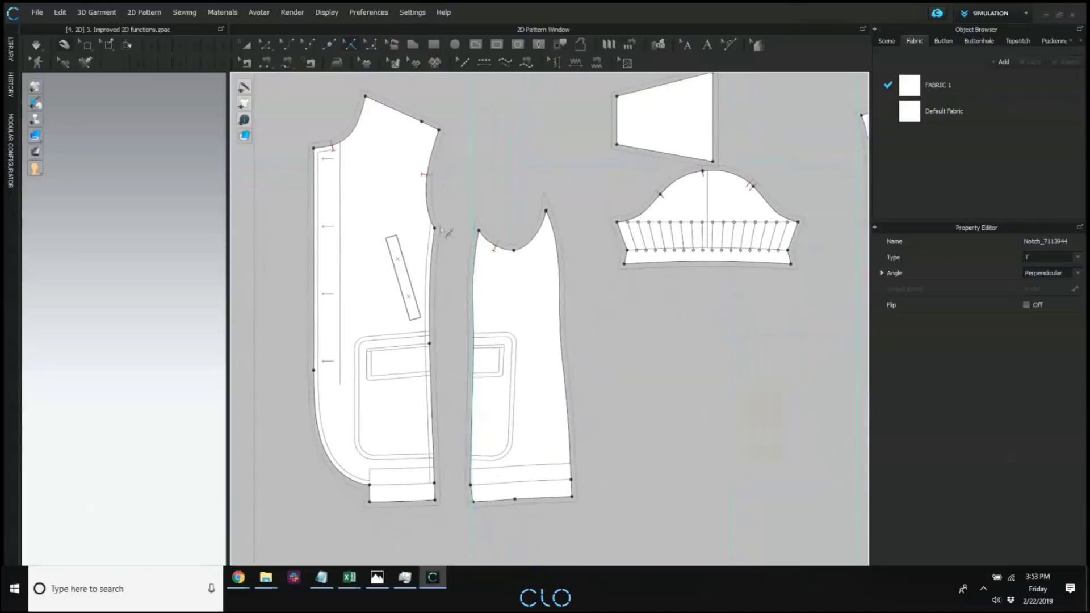
Switch to the Transform Pattern tool and review the lock options for all pattern outlines, internal lines, graphics and guidelines.
right_click(525, 158)
left_click(249, 48)
right_click(568, 163)
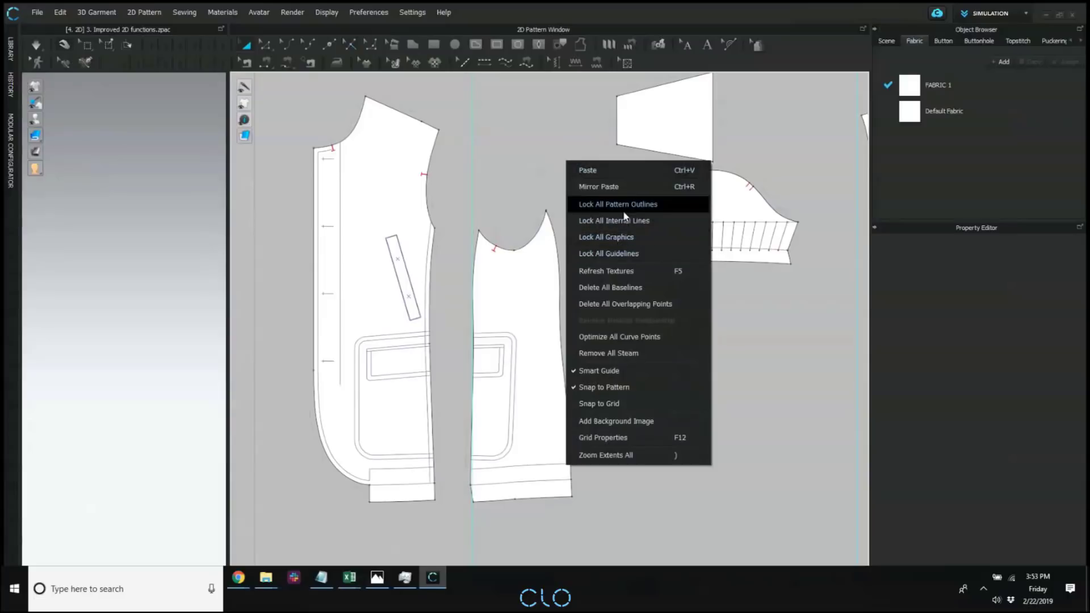
left_click(654, 209)
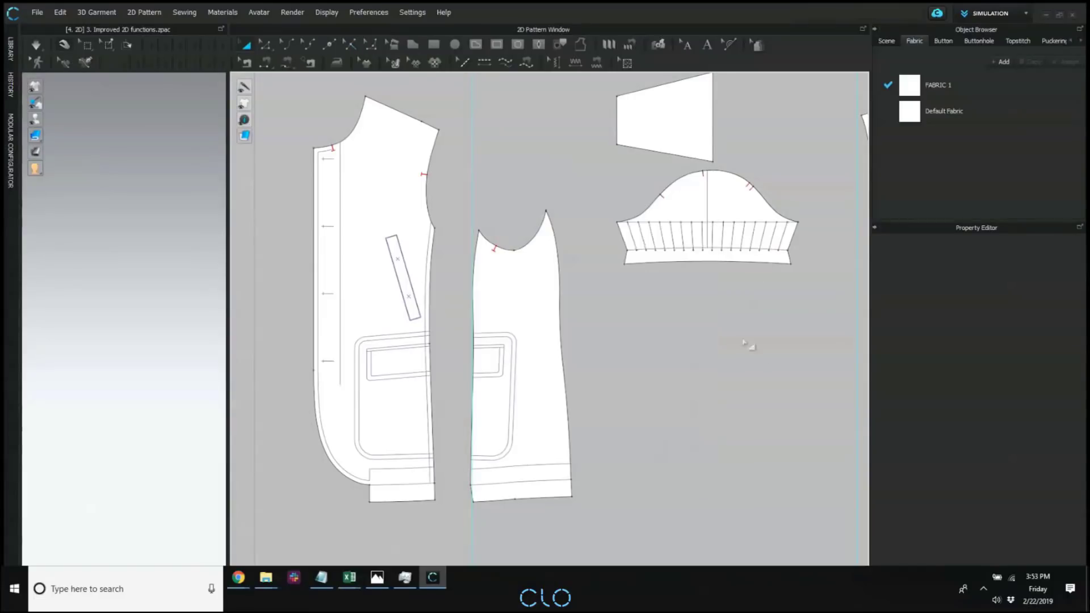
Show and hide the seam lines on the 2D patterns, and hide and restore their internal lines and notches.
mouse_move(244, 121)
left_click(261, 88)
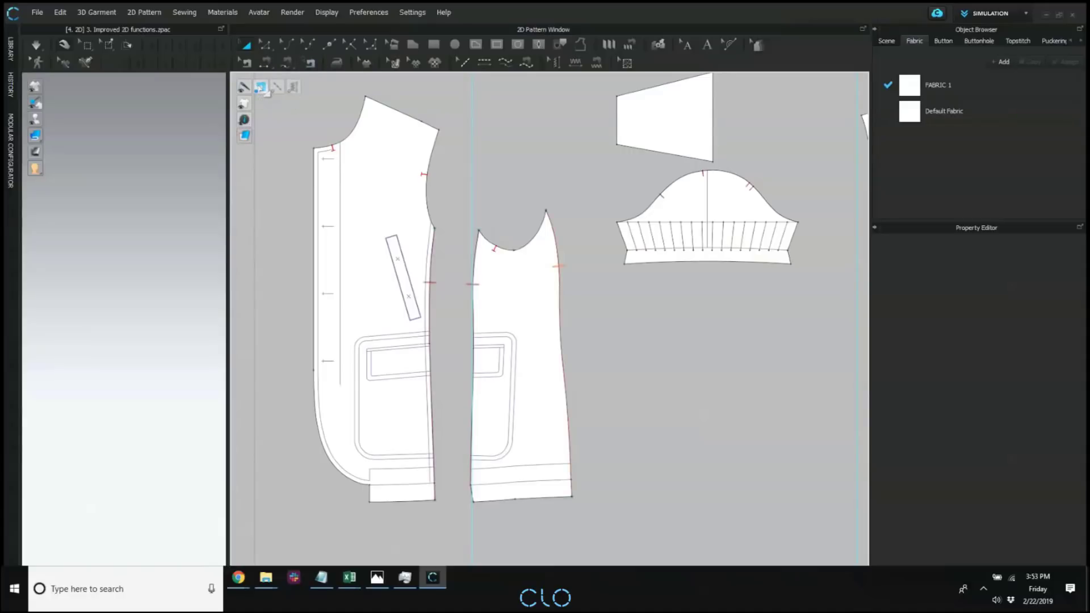
left_click(263, 87)
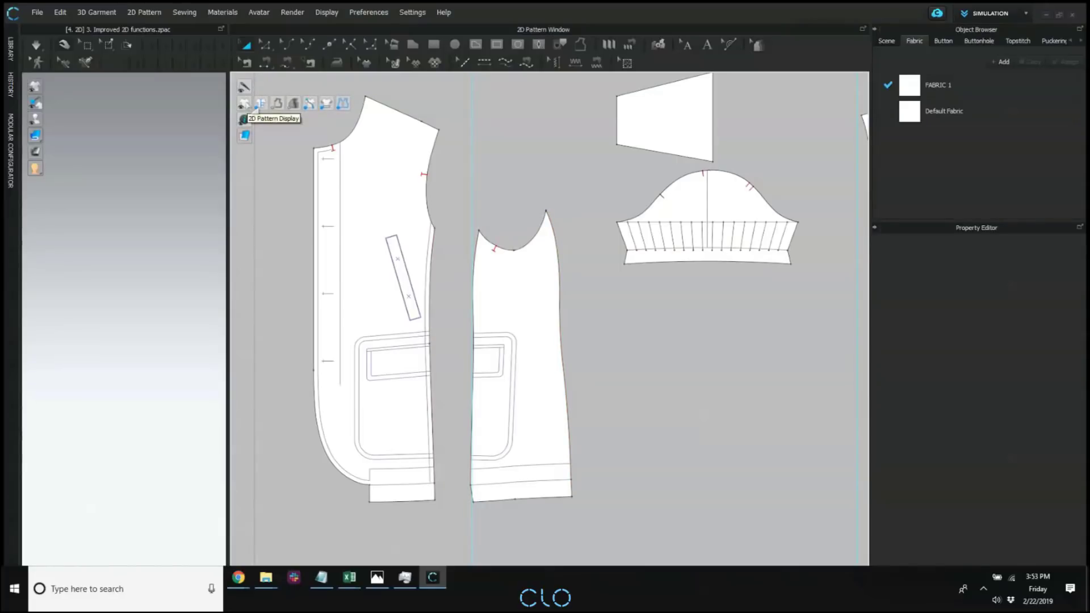
left_click(261, 102)
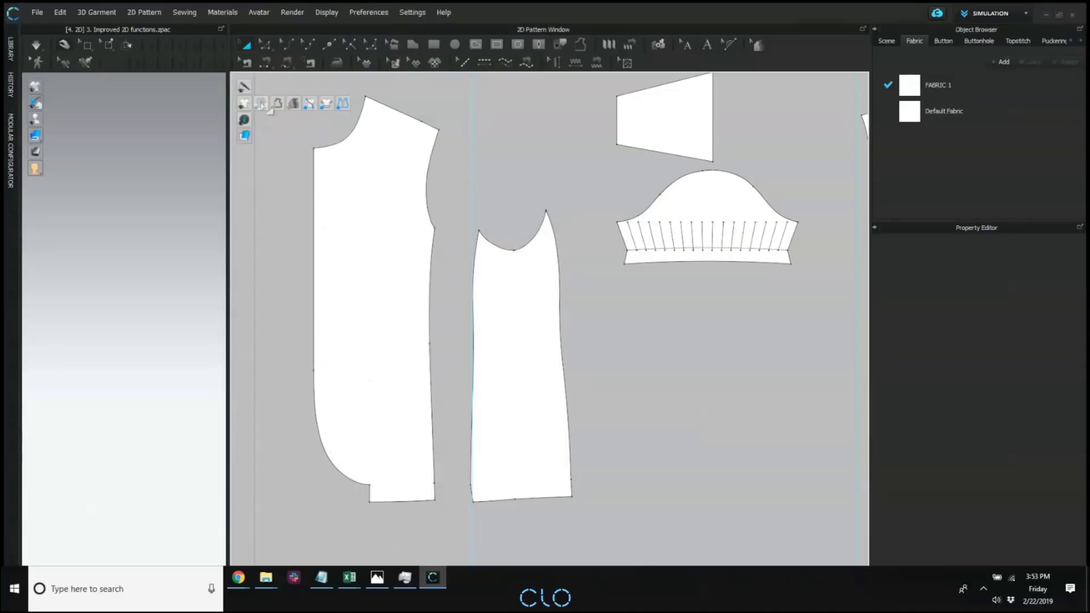
left_click(261, 102)
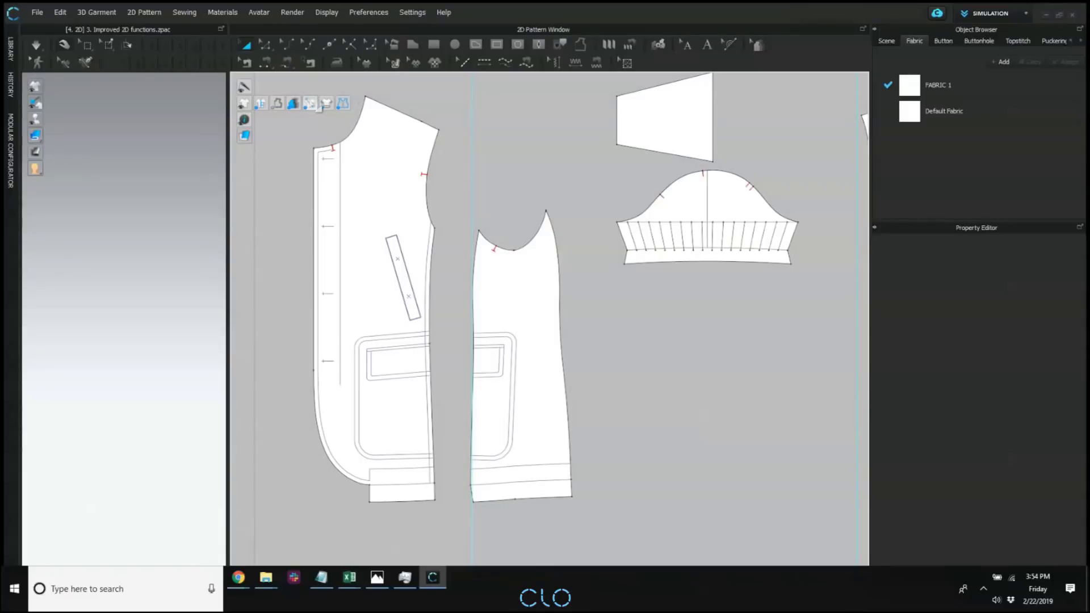
Display the pattern names and grainlines on the 2D patterns, showing the line lengths only briefly.
mouse_move(243, 107)
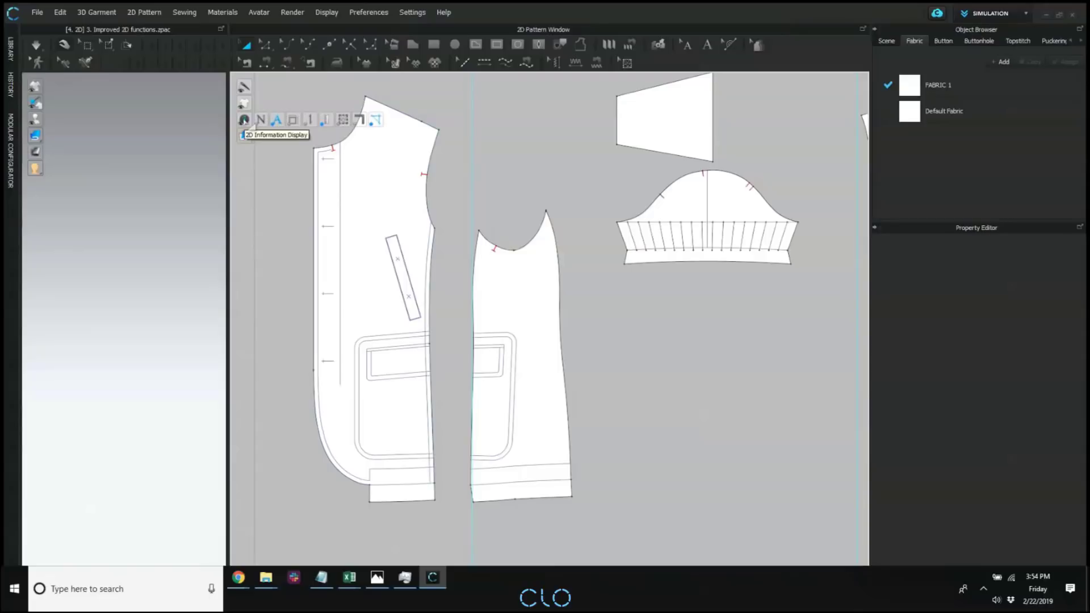
left_click(262, 121)
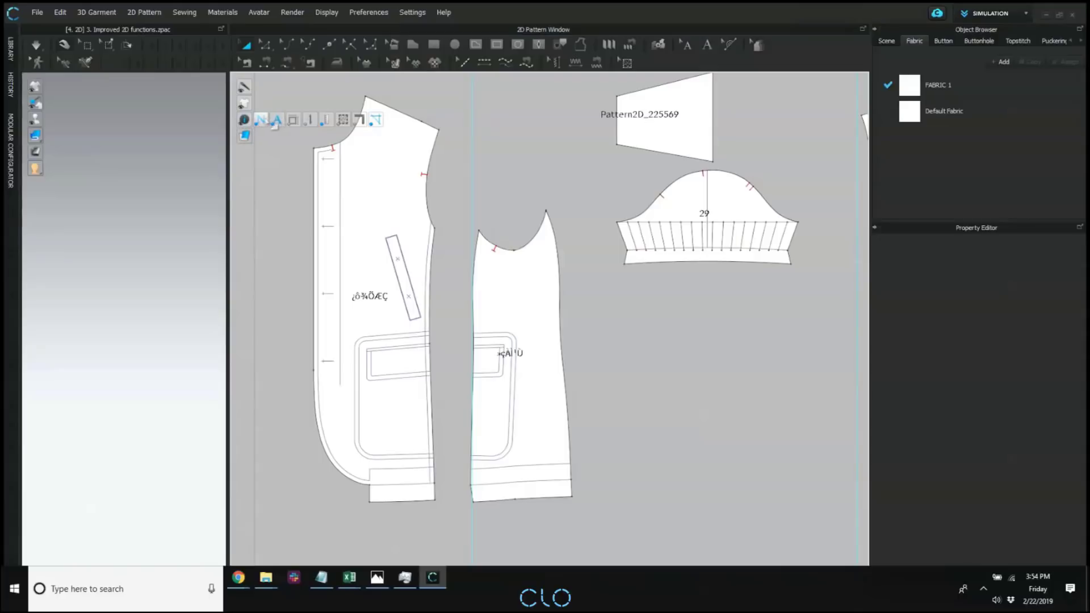
left_click(300, 119)
left_click(300, 118)
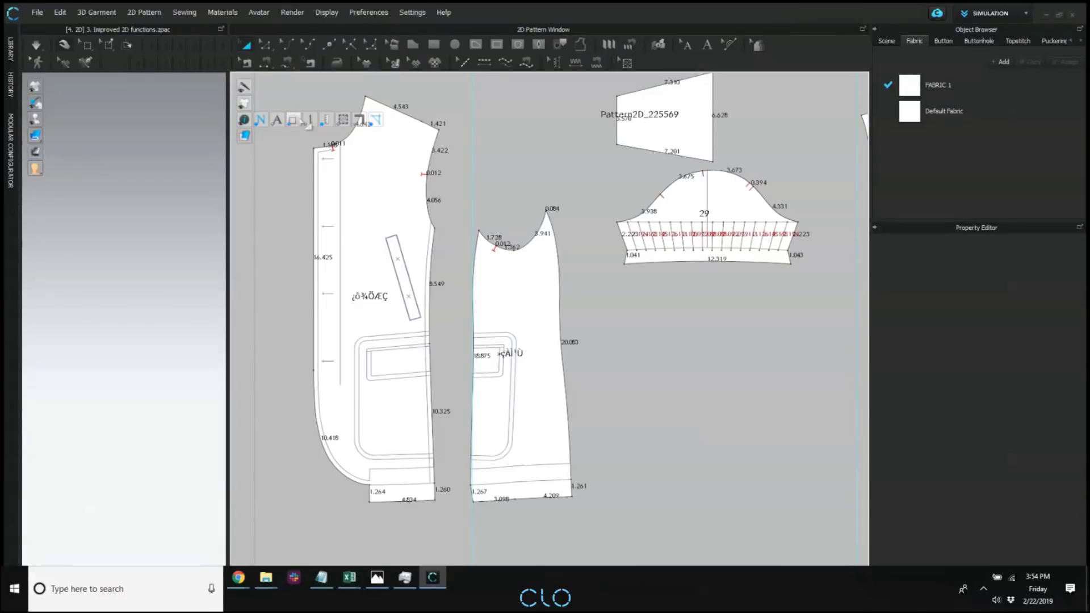
left_click(308, 121)
left_click(314, 123)
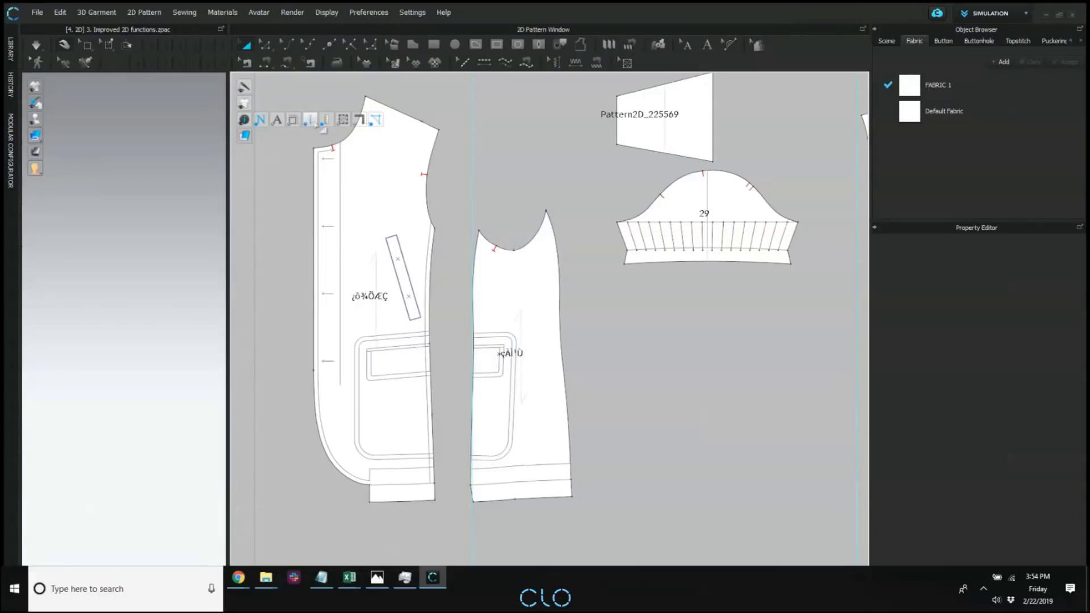
left_click(315, 124)
left_click(314, 123)
Show the rulers in the 2D window and place a horizontal guideline across the front piece just above its pocket.
mouse_move(244, 119)
left_click(375, 120)
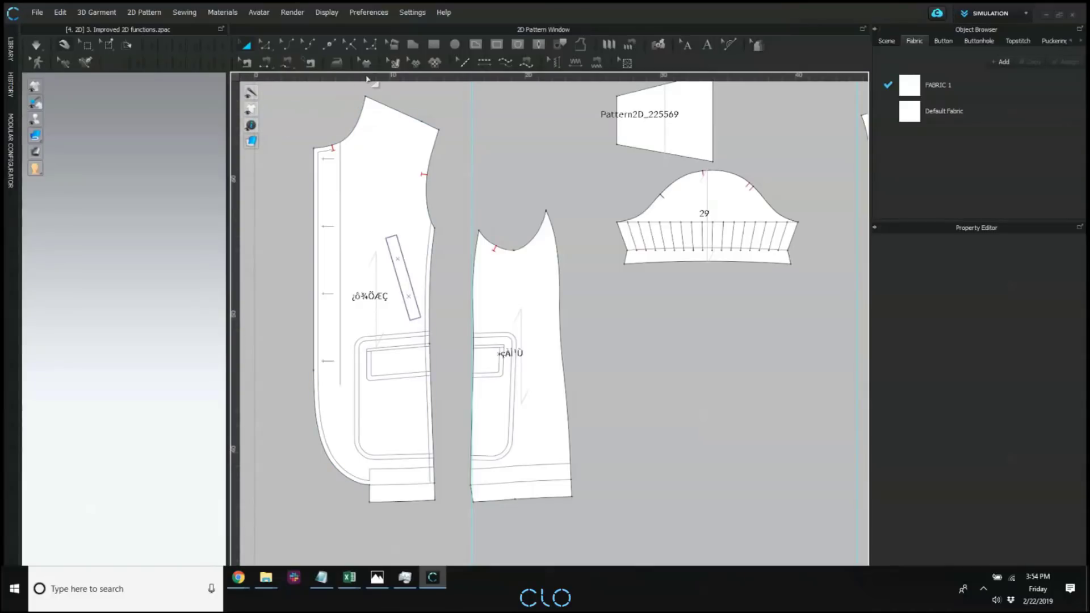
left_click_drag(373, 79, 604, 307)
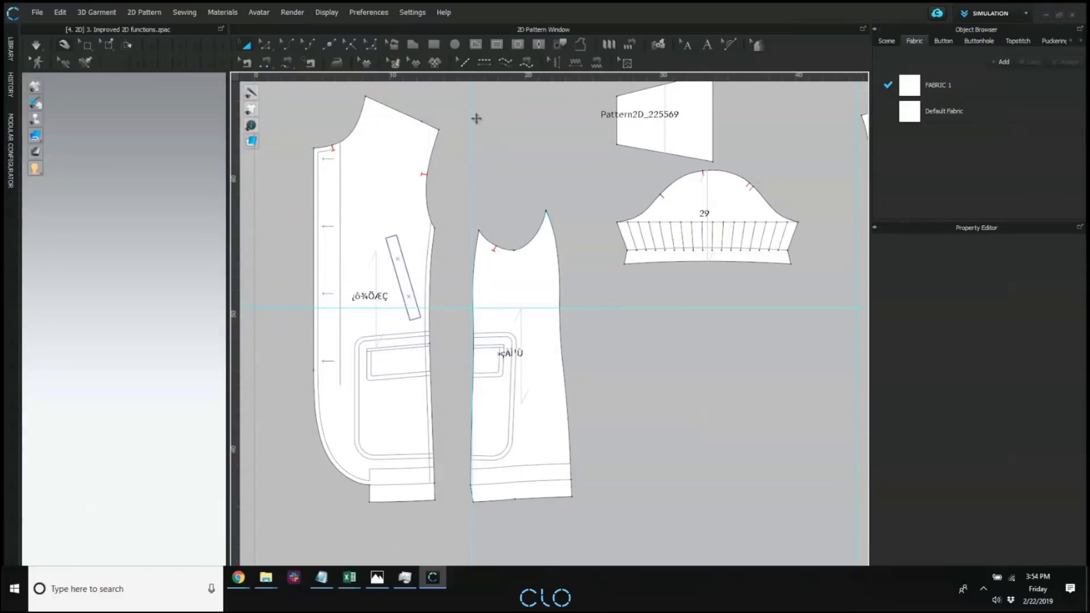
scroll(550, 210, "down", 3)
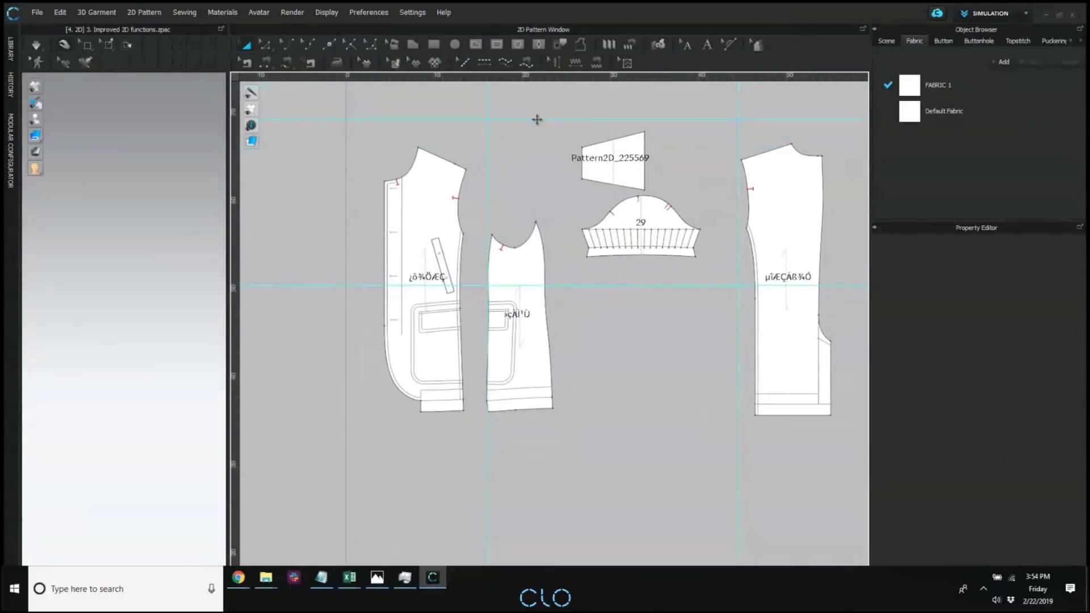
Add a horizontal guideline above all the pattern pieces and a vertical guideline beside the front piece's centre front edge.
middle_click_drag(535, 117, 539, 201)
middle_click_drag(519, 119, 528, 156)
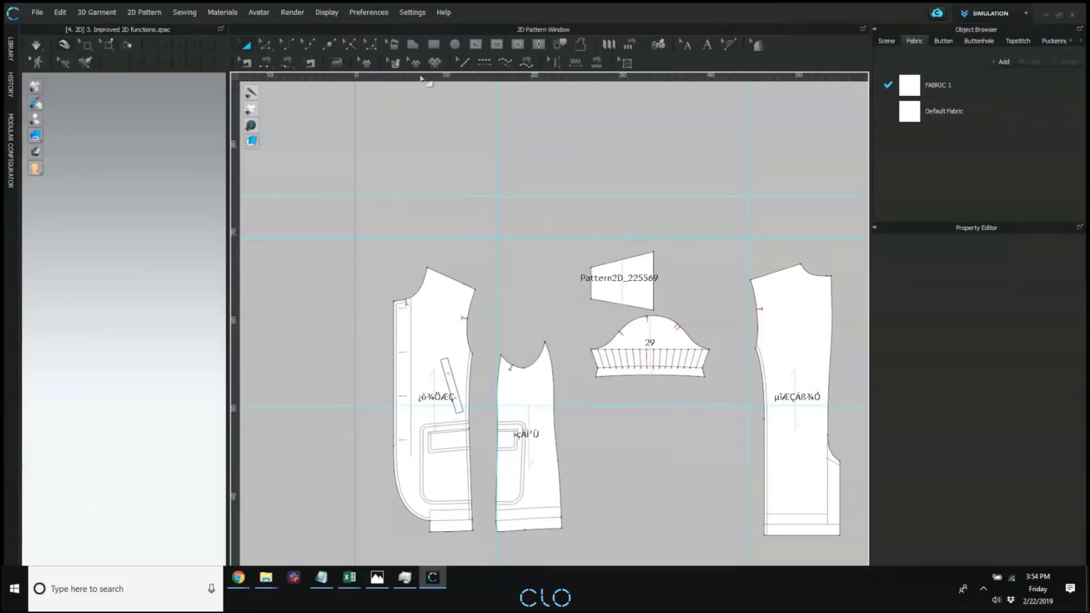
left_click_drag(238, 212, 372, 260)
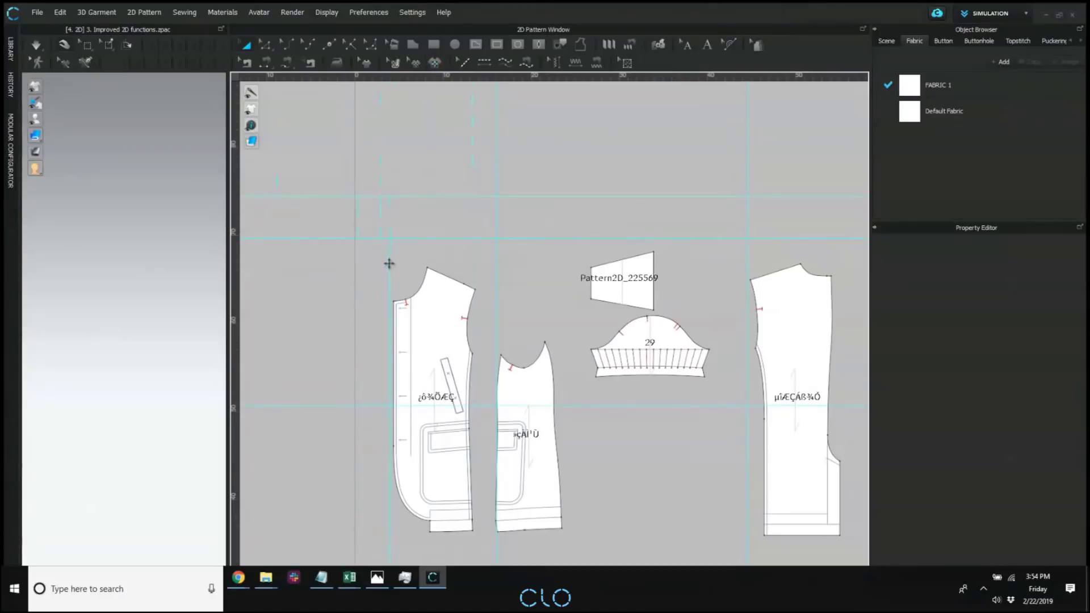
middle_click_drag(528, 179, 499, 227)
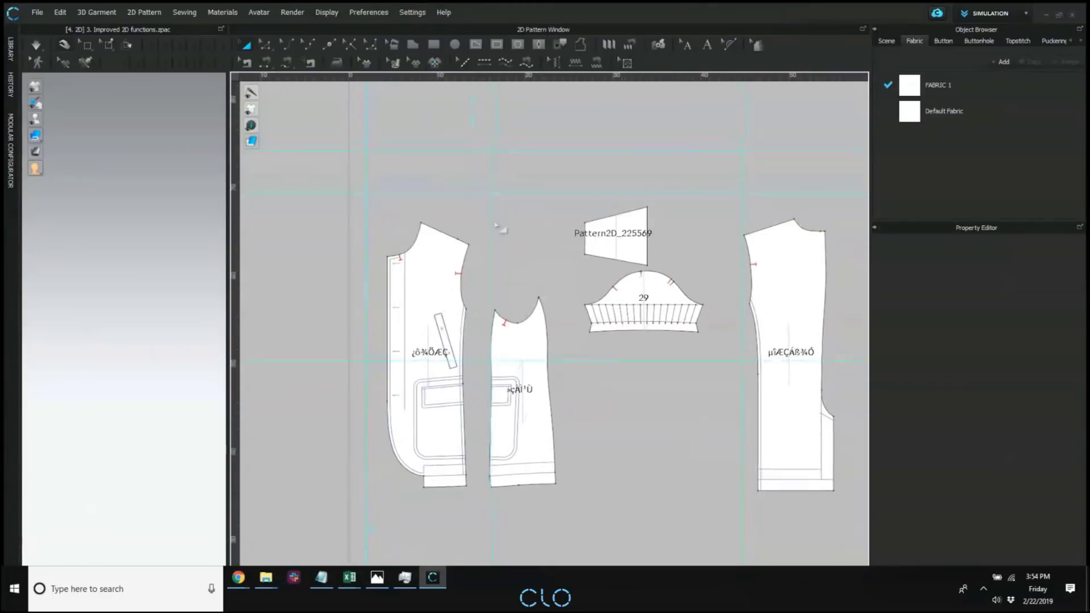
Add a guideline along points through the front piece's upper neck point and the back piece's lower hem corner near its side seam.
left_click(269, 49)
left_click(421, 223)
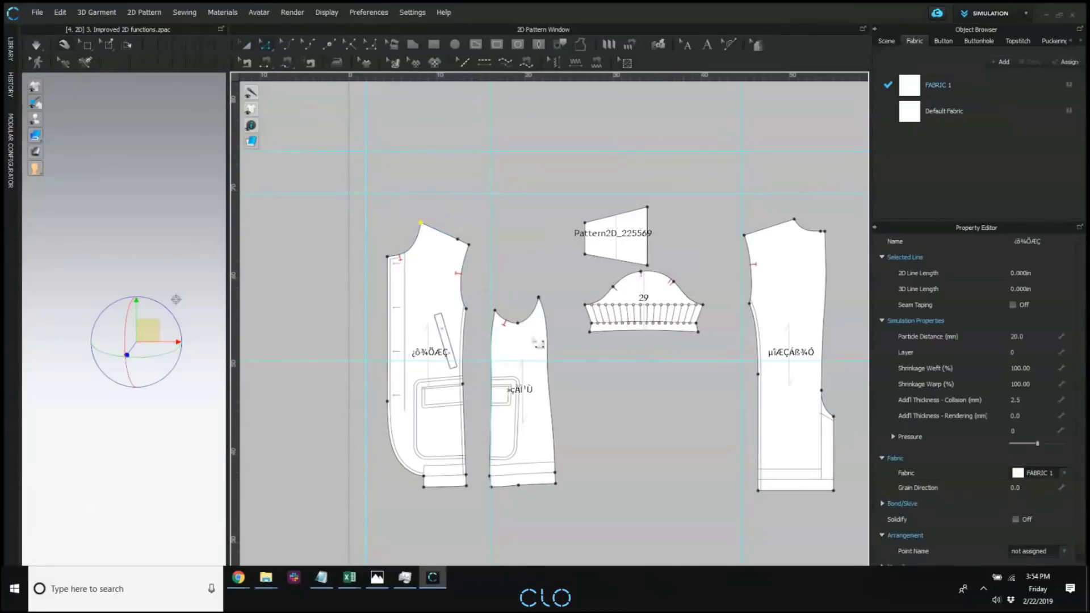
right_click(758, 490)
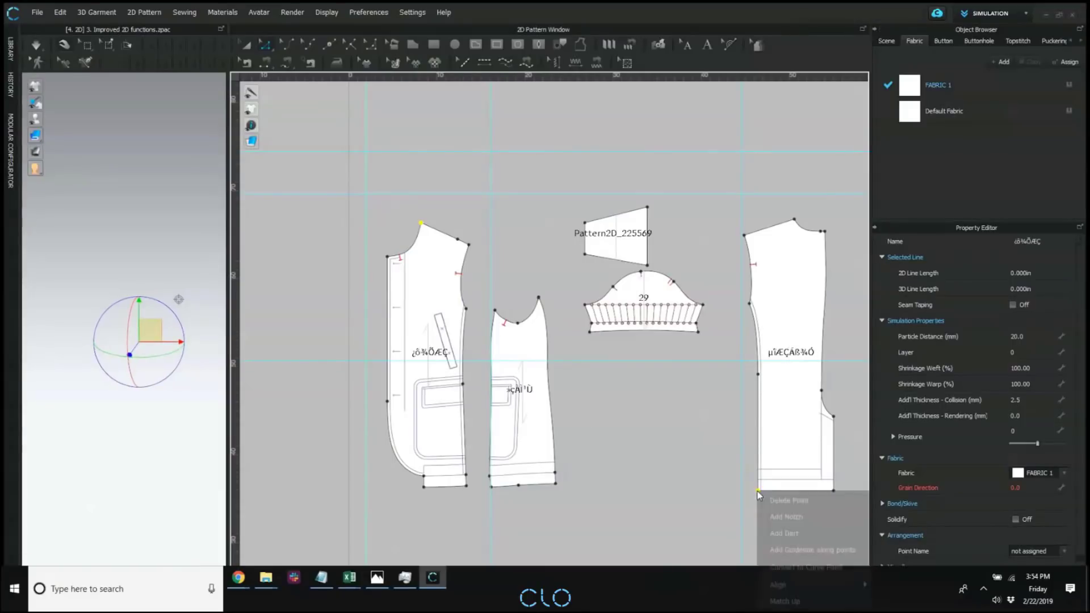
mouse_move(814, 580)
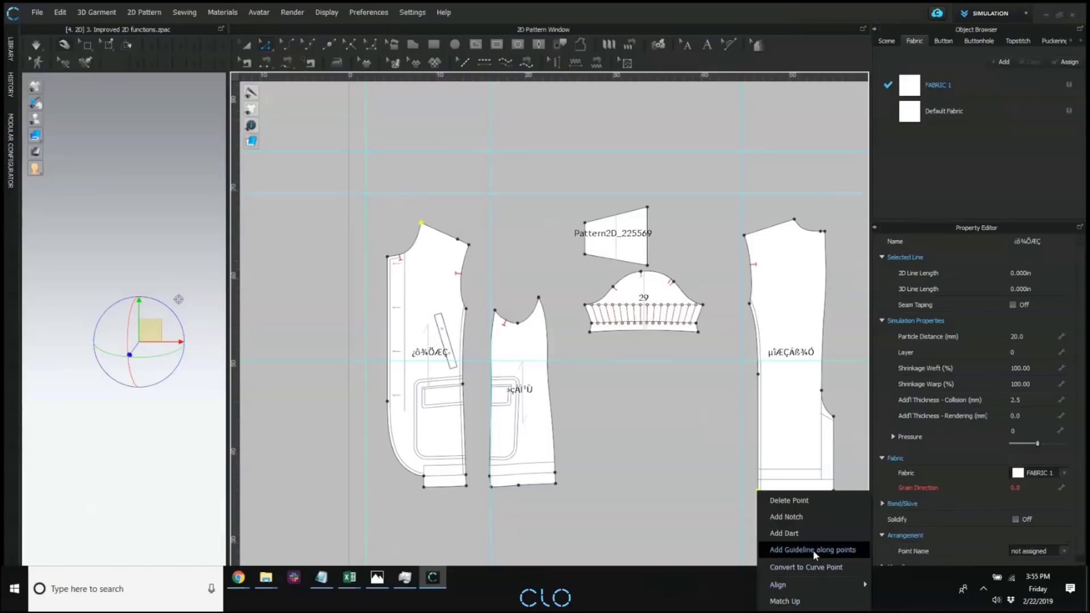
left_click(841, 555)
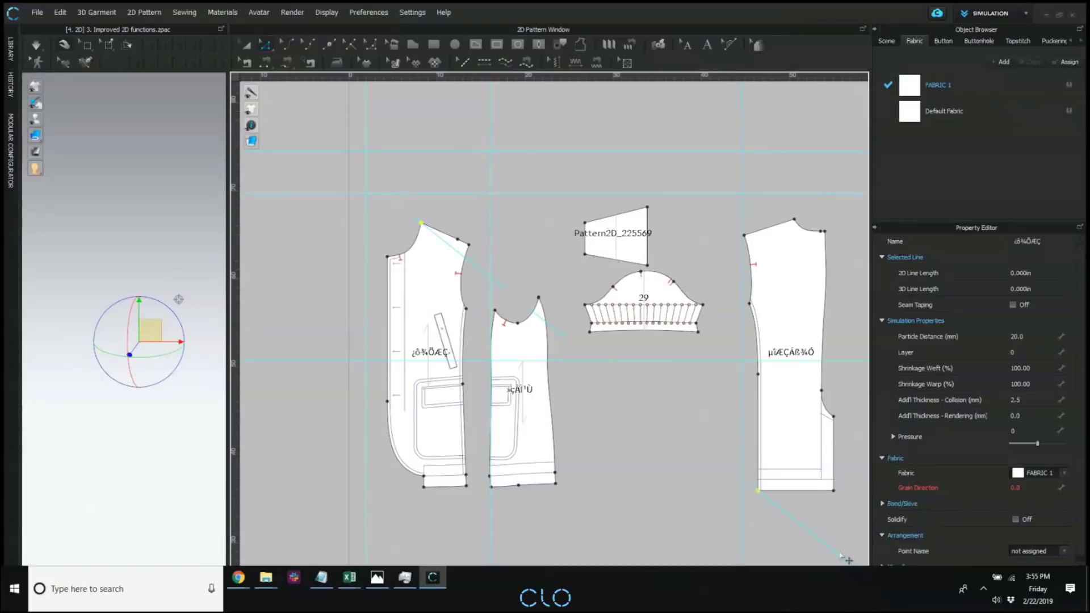
scroll(500, 350, "down", 3)
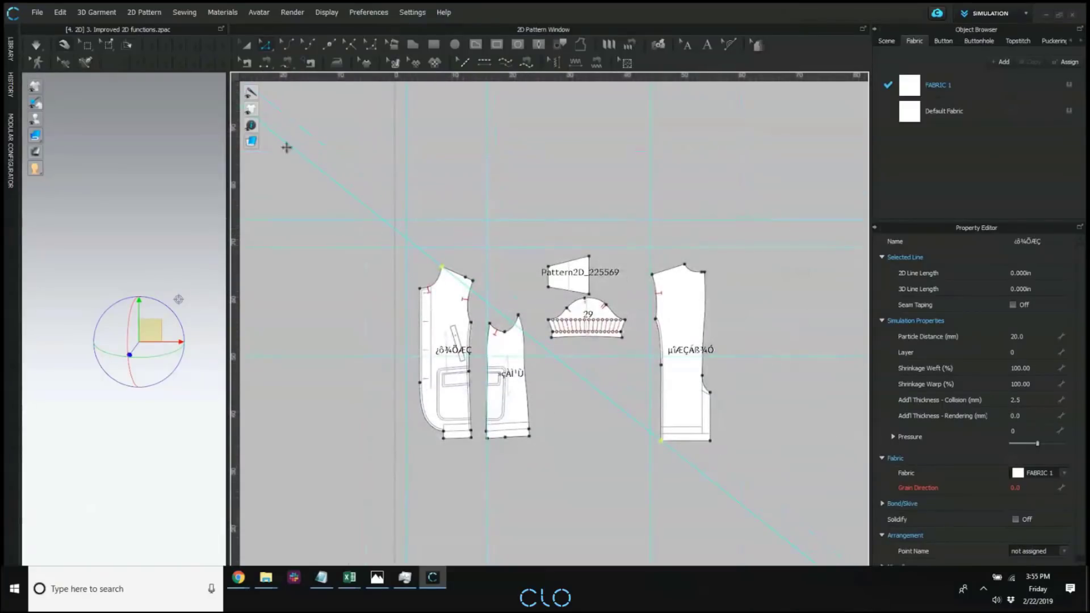
Hide the rulers in the 2D window and bring up the options for deleting one or all guidelines.
mouse_move(251, 126)
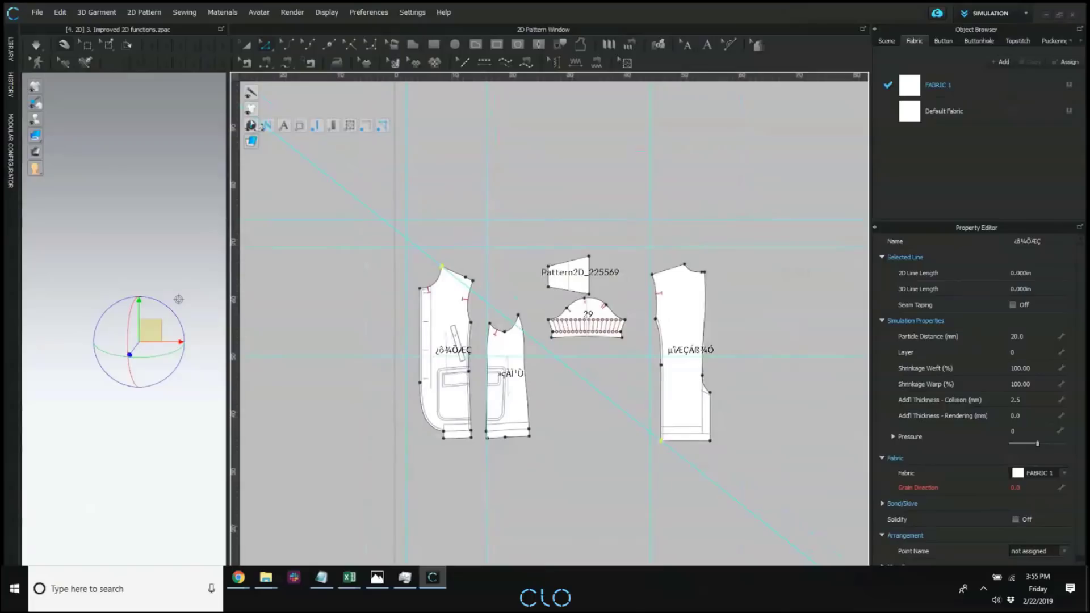
left_click(366, 126)
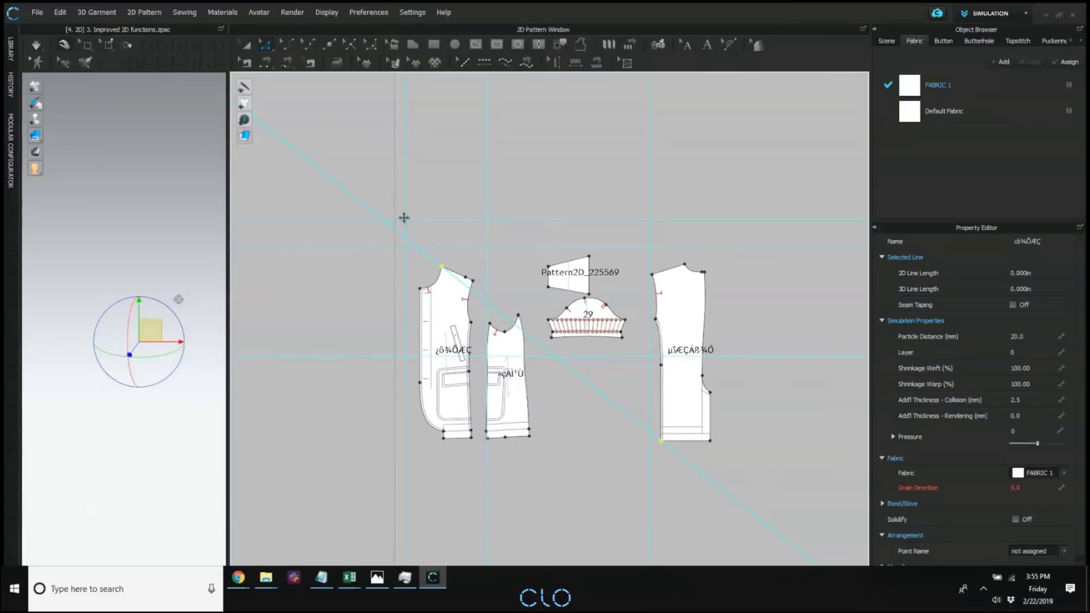
right_click(405, 220)
left_click(492, 180)
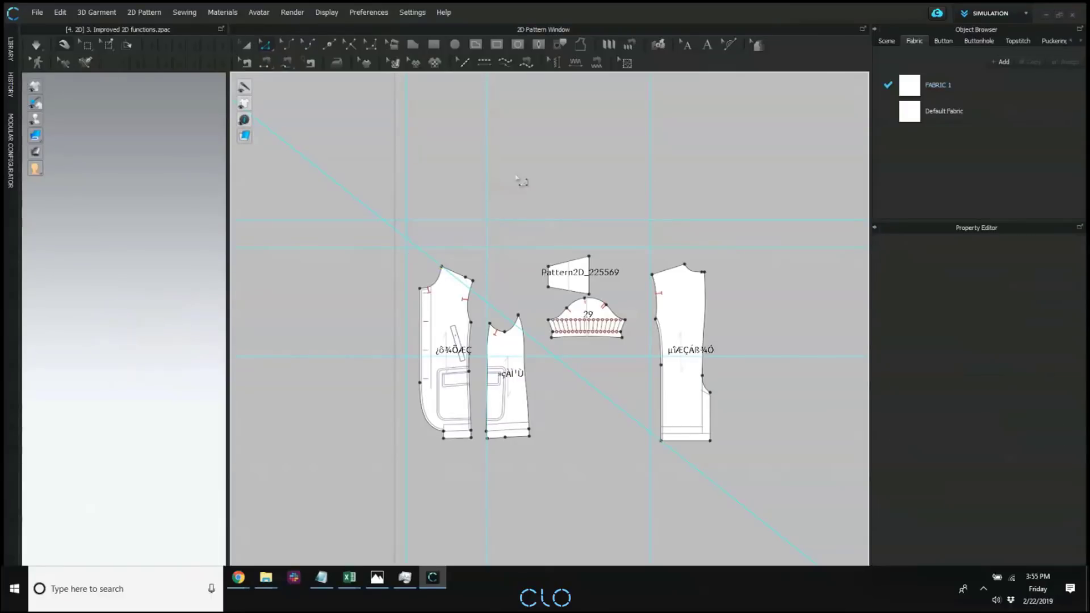
right_click(487, 169)
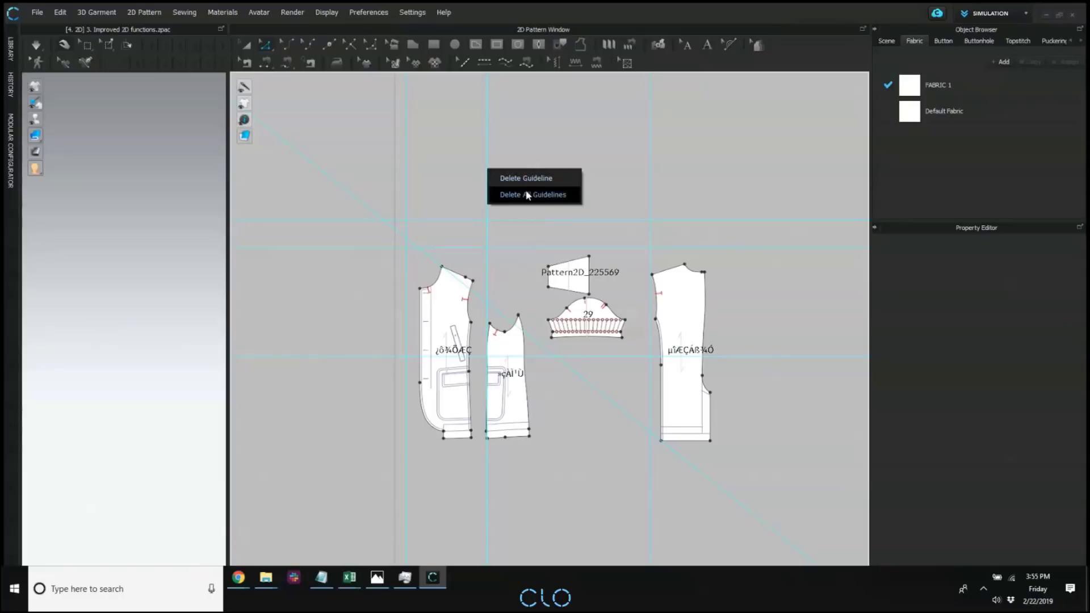
left_click(580, 158)
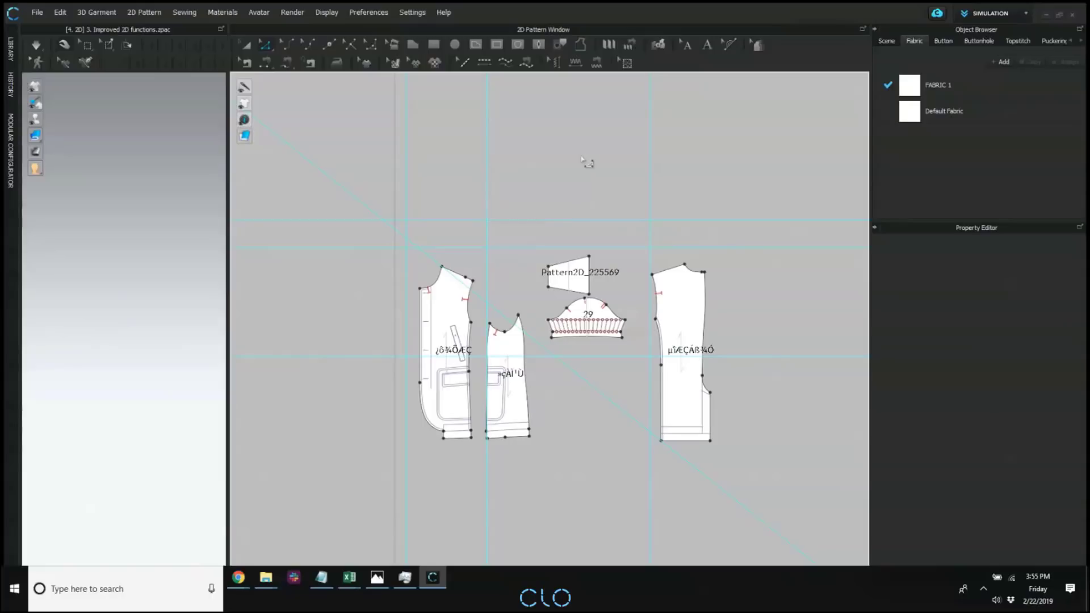
scroll(530, 302, "up", 4)
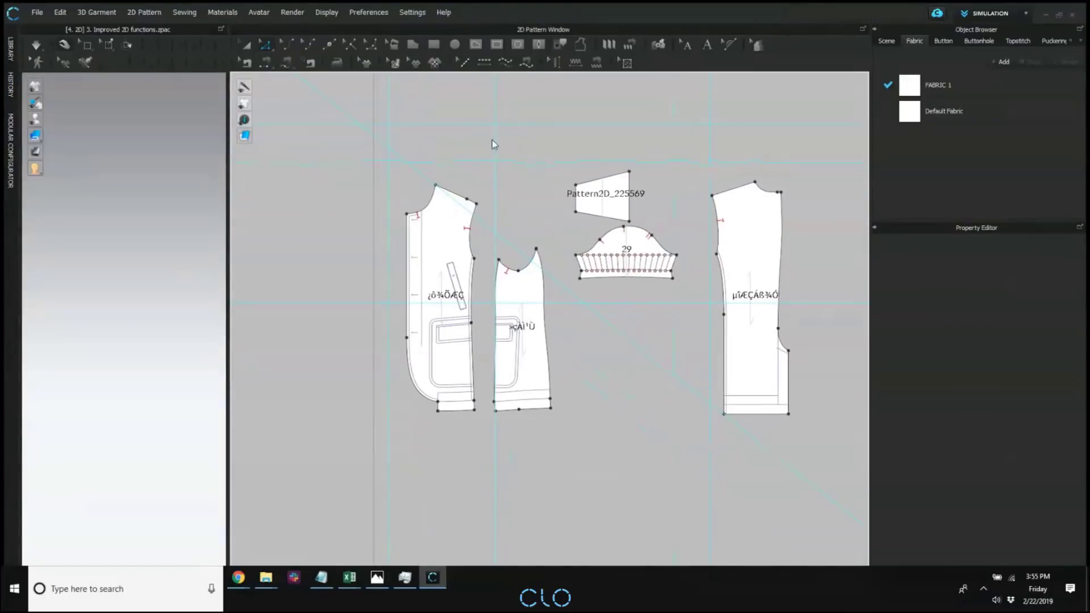
right_click(492, 140)
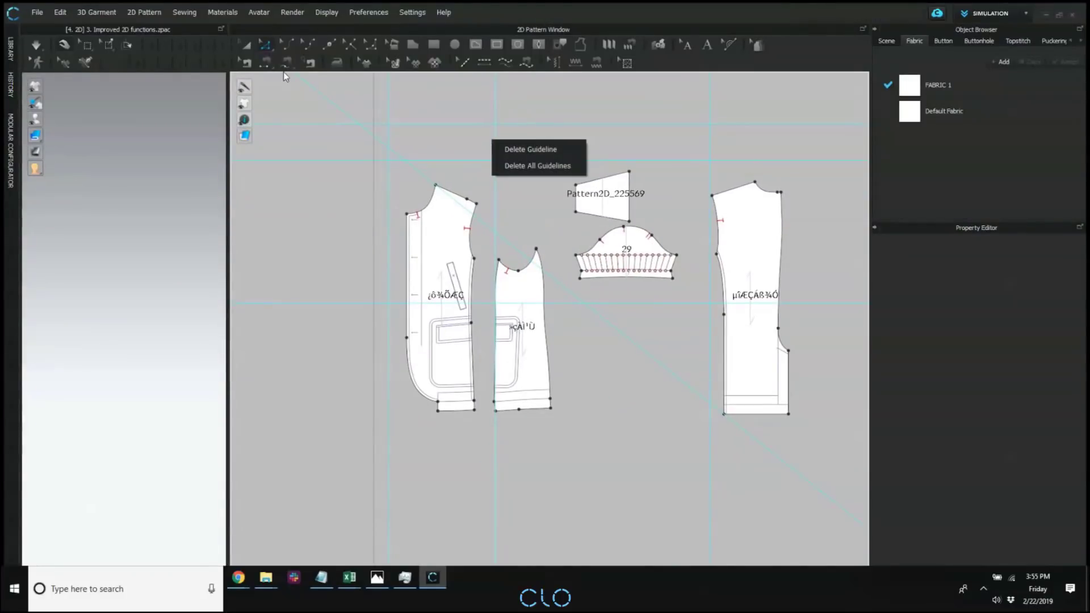
Lock the front piece and the back piece with Lock Pattern.
left_click(245, 47)
middle_click_drag(548, 148, 526, 192)
right_click(553, 134)
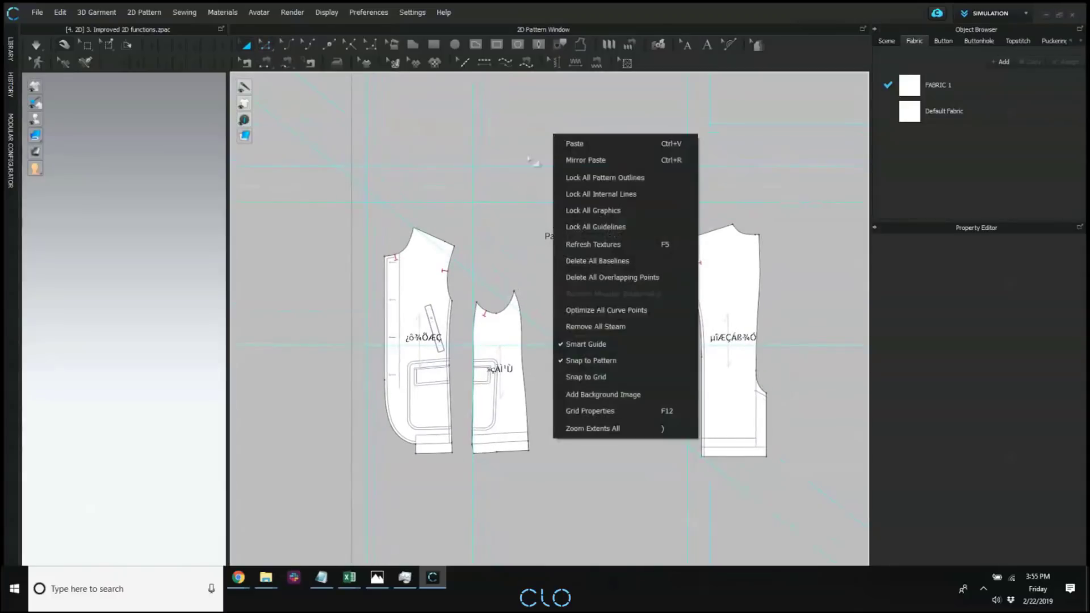
left_click(429, 298)
right_click(423, 290)
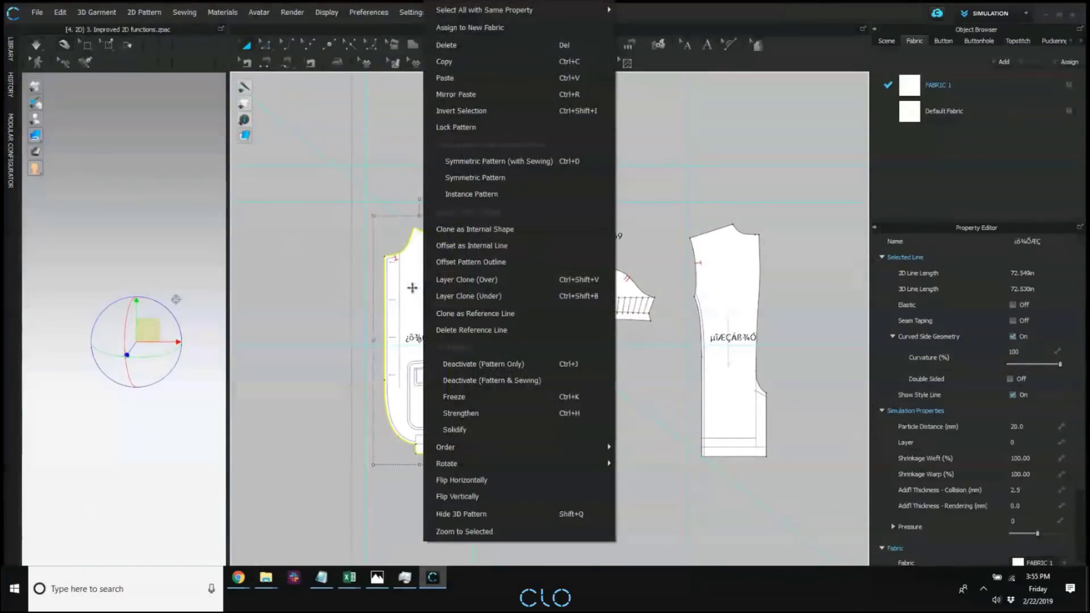
left_click(410, 292)
left_click(408, 294)
right_click(409, 295)
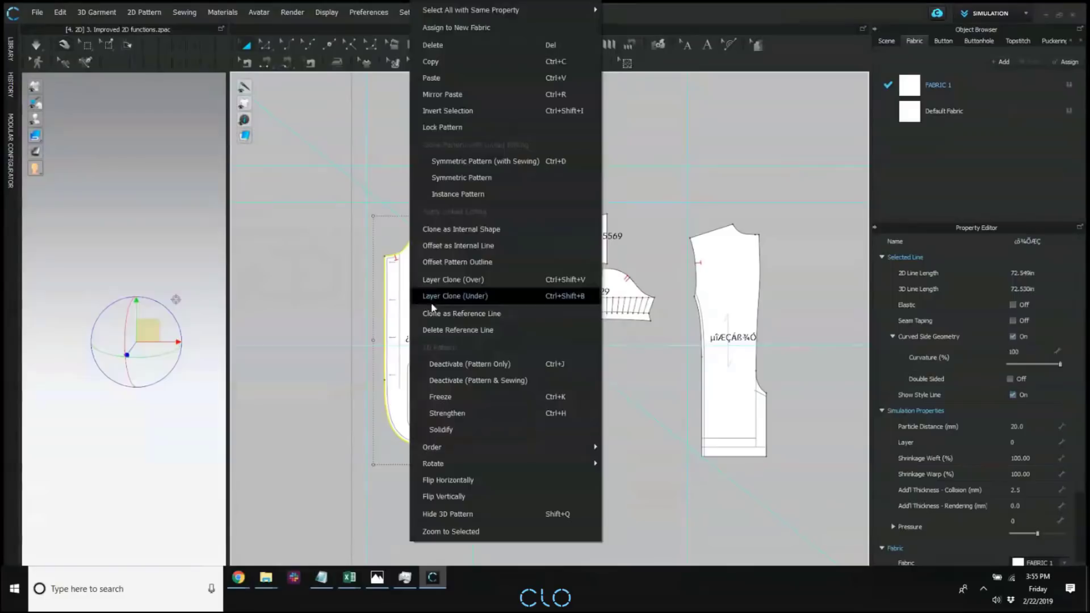
left_click(492, 127)
left_click(753, 256)
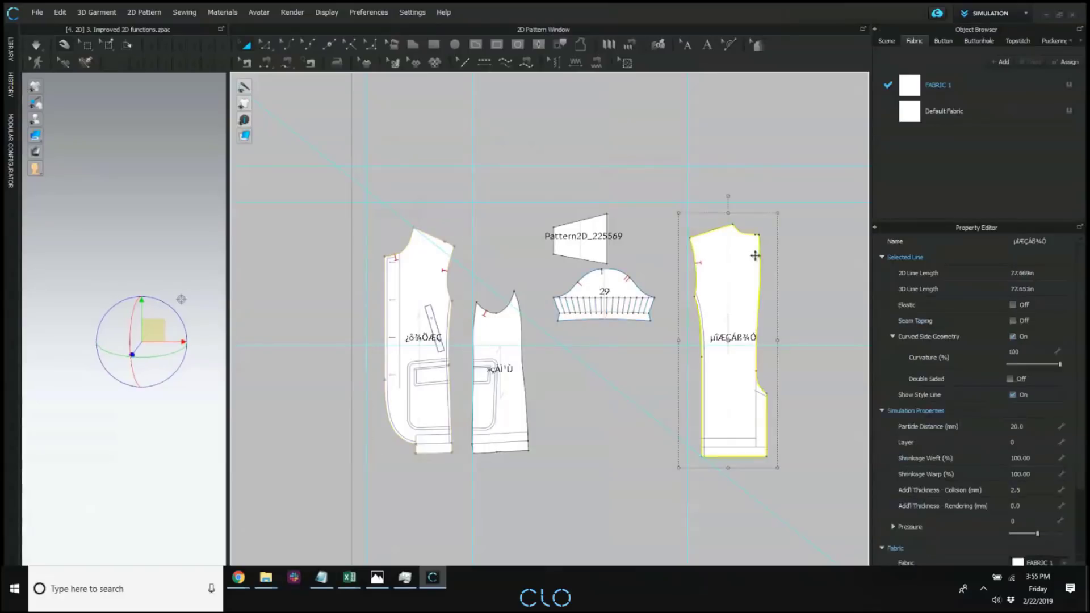
right_click(757, 253)
left_click(789, 116)
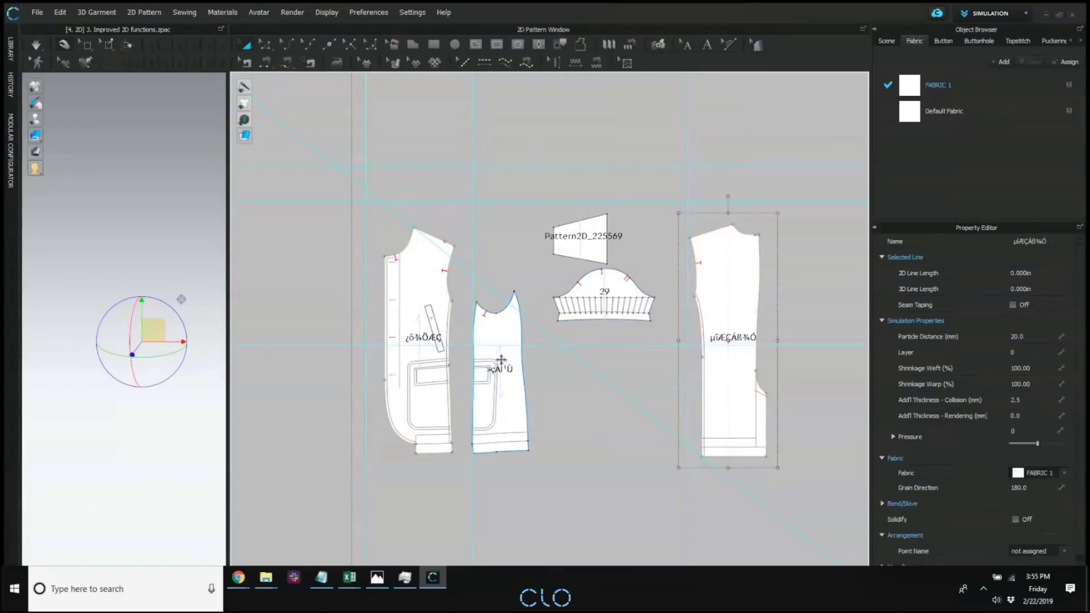
Move the diagonal guideline down across the front piece's lower part, and shift the unlocked side piece slightly upward.
scroll(429, 292, "down", 2)
left_click(371, 267)
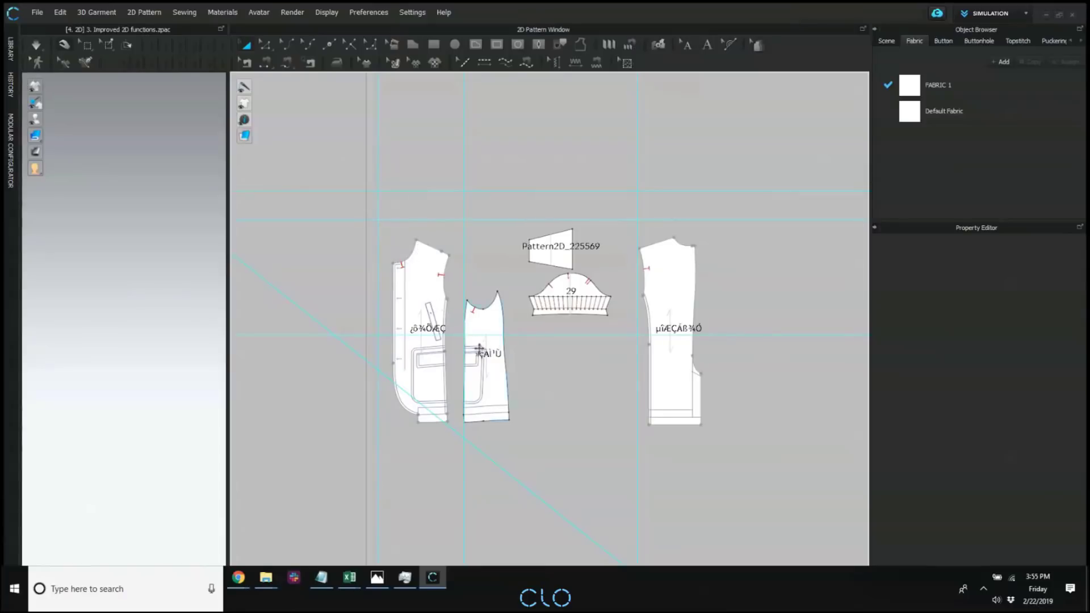
left_click_drag(479, 321, 479, 295)
left_click(457, 263)
middle_click_drag(441, 262, 463, 287)
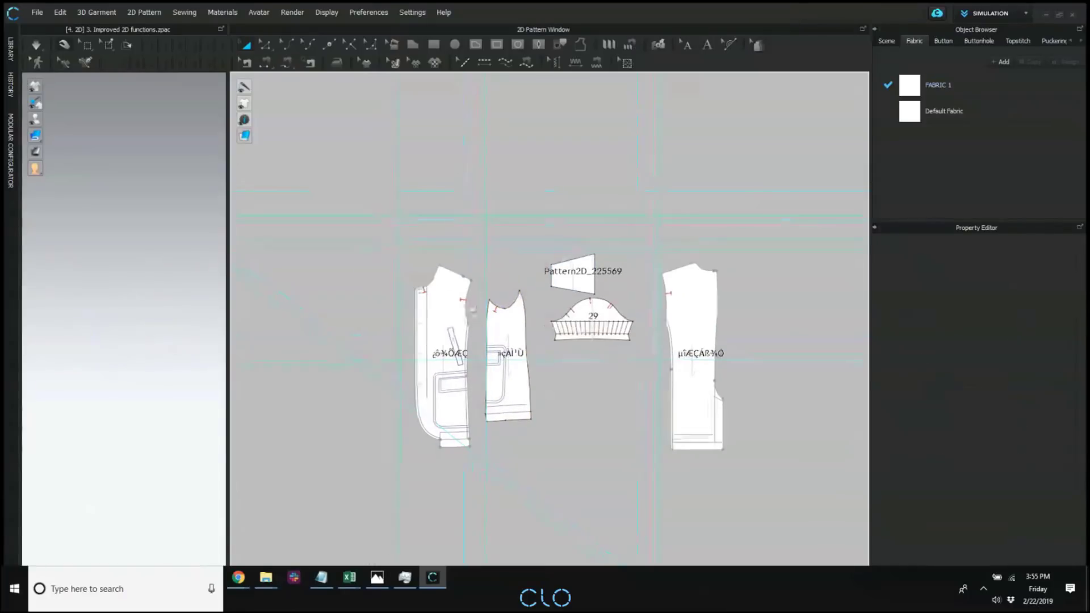
Unlock all pattern outlines in the 2D window.
right_click(431, 232)
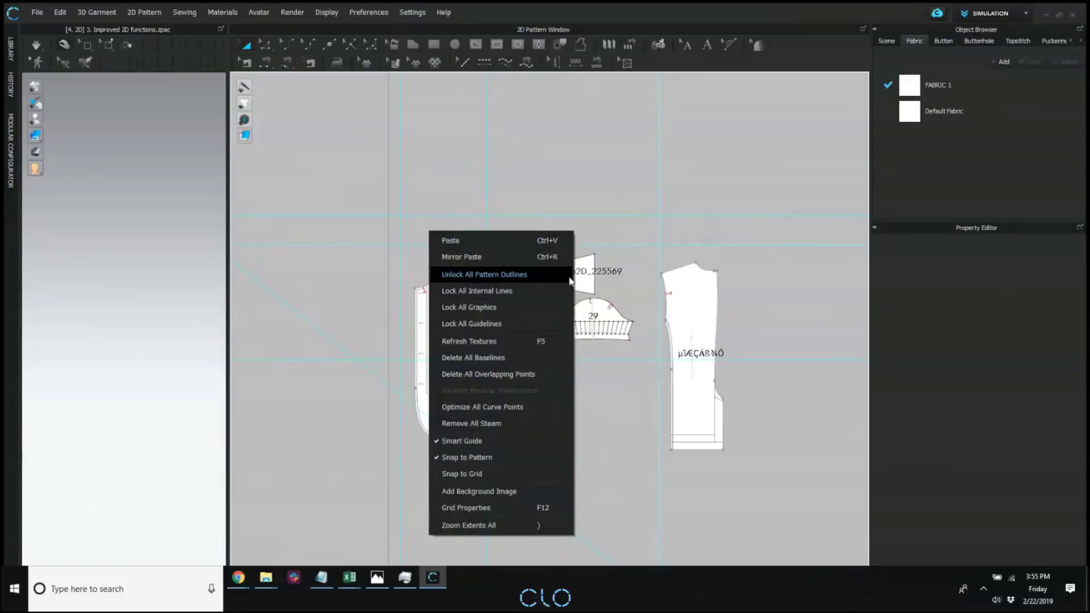
left_click(541, 274)
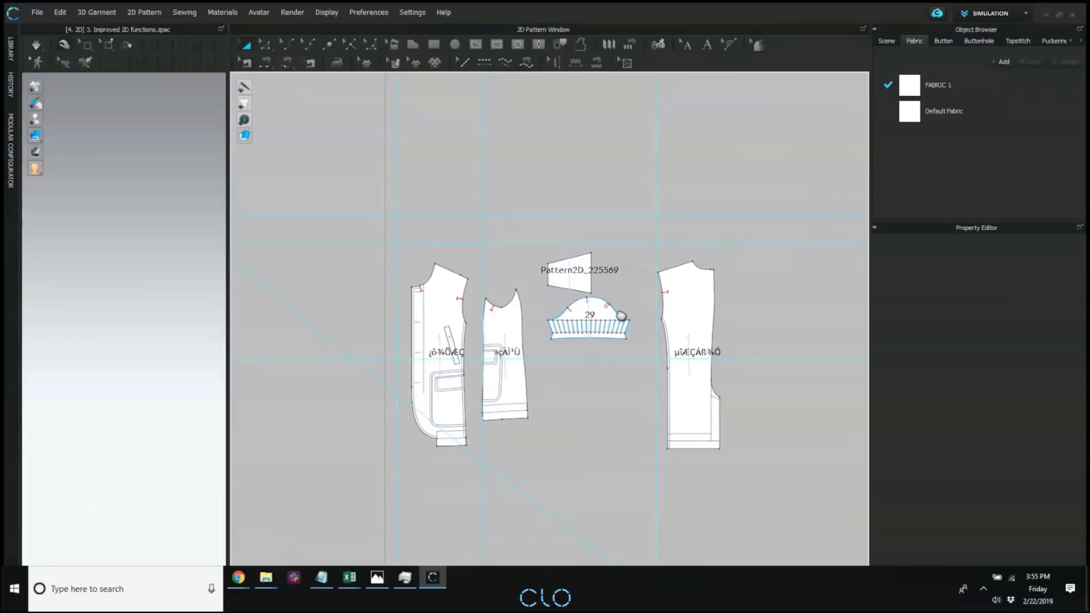
Lock all pattern outlines and delete the row of short fold lines across the sleeve piece.
middle_click_drag(621, 312, 574, 285)
scroll(542, 343, "up", 3)
right_click(646, 208)
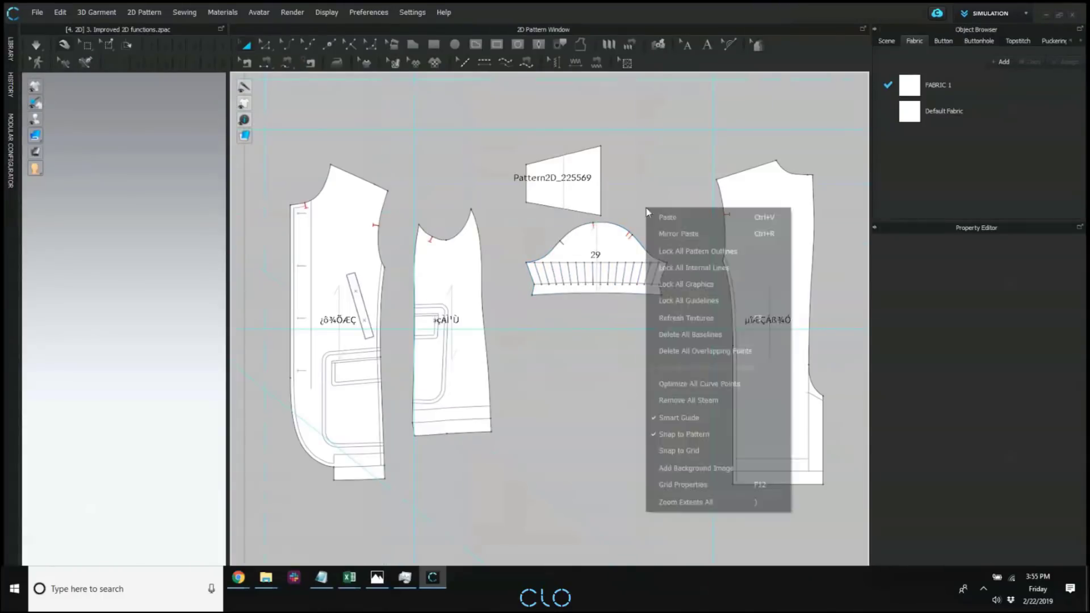
left_click(672, 246)
left_click_drag(517, 248, 689, 311)
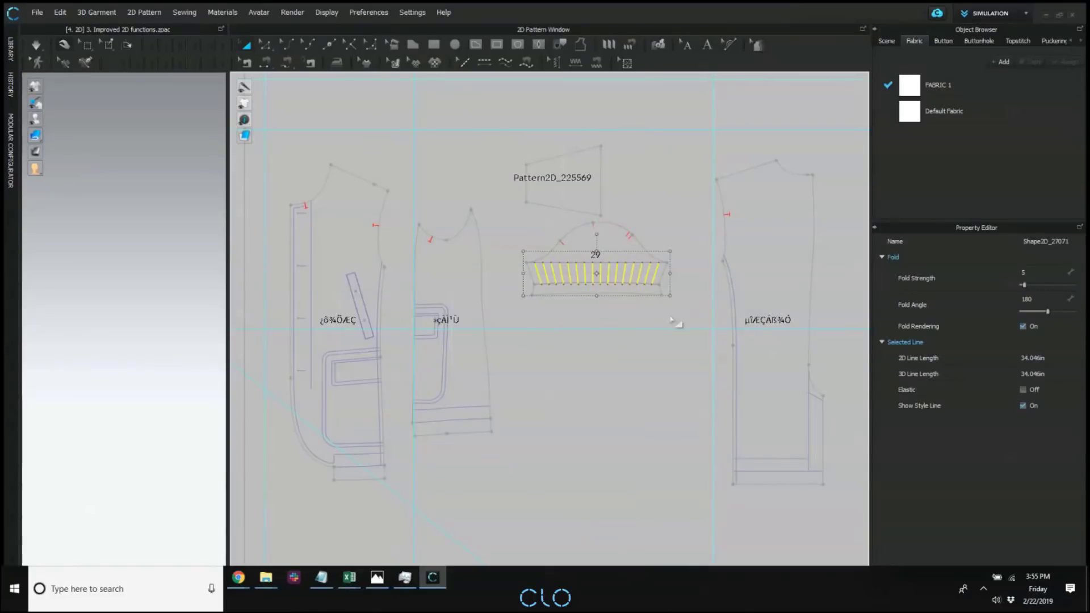
key("Delete")
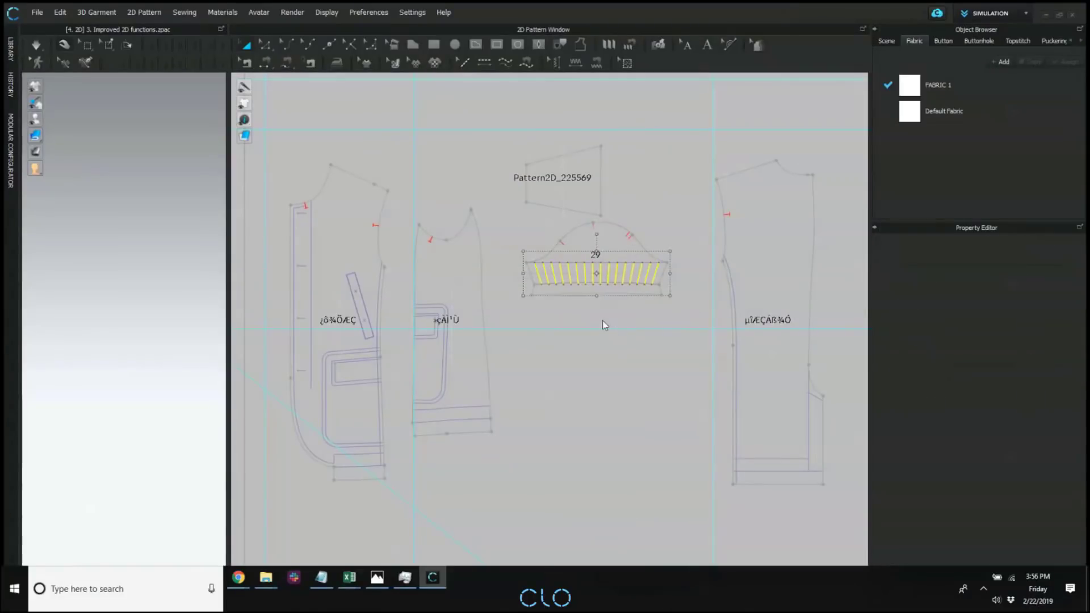
Unlock all pattern outlines again and move the sleeve piece slightly downward.
right_click(654, 201)
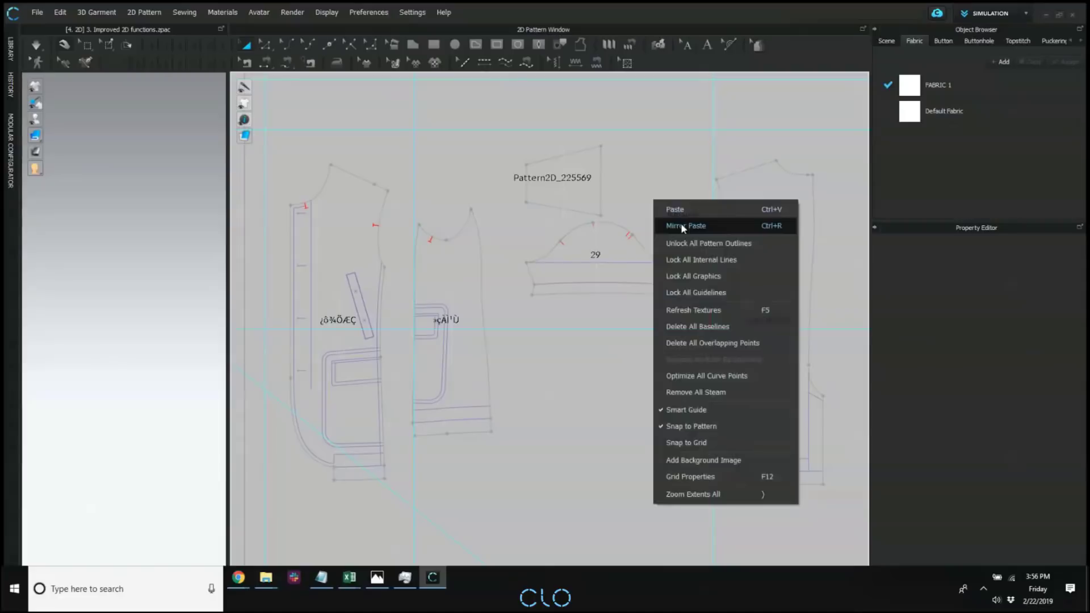
left_click(703, 244)
left_click(460, 279)
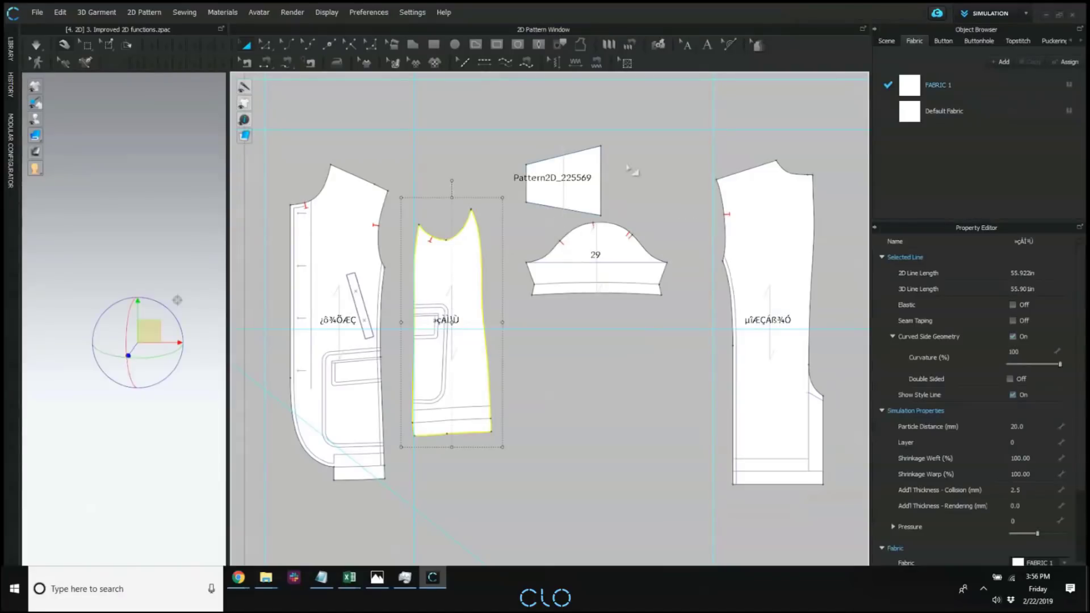
left_click(577, 154)
left_click(757, 250)
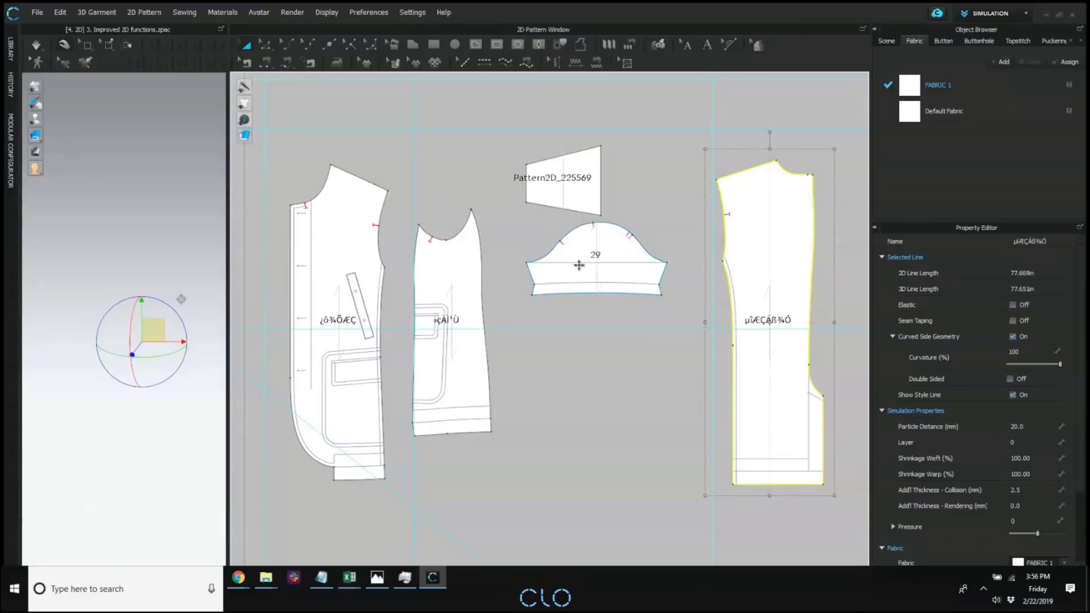
left_click_drag(610, 238, 614, 253)
left_click(612, 224)
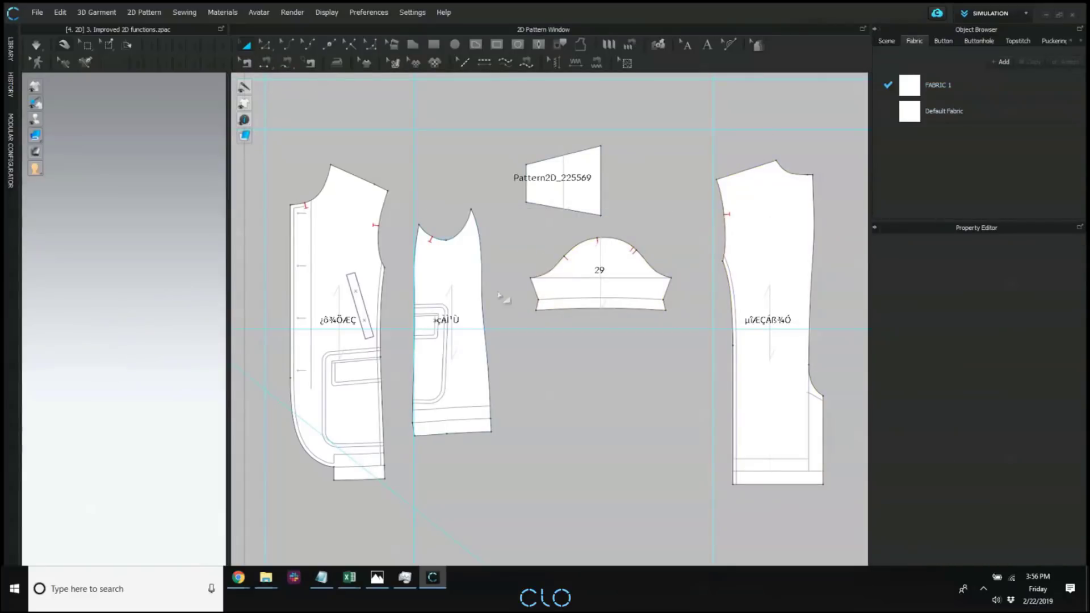
Cut the sleeve along its internal line above the hem and delete the separated hem strip.
key("i")
left_click(640, 299)
right_click(635, 297)
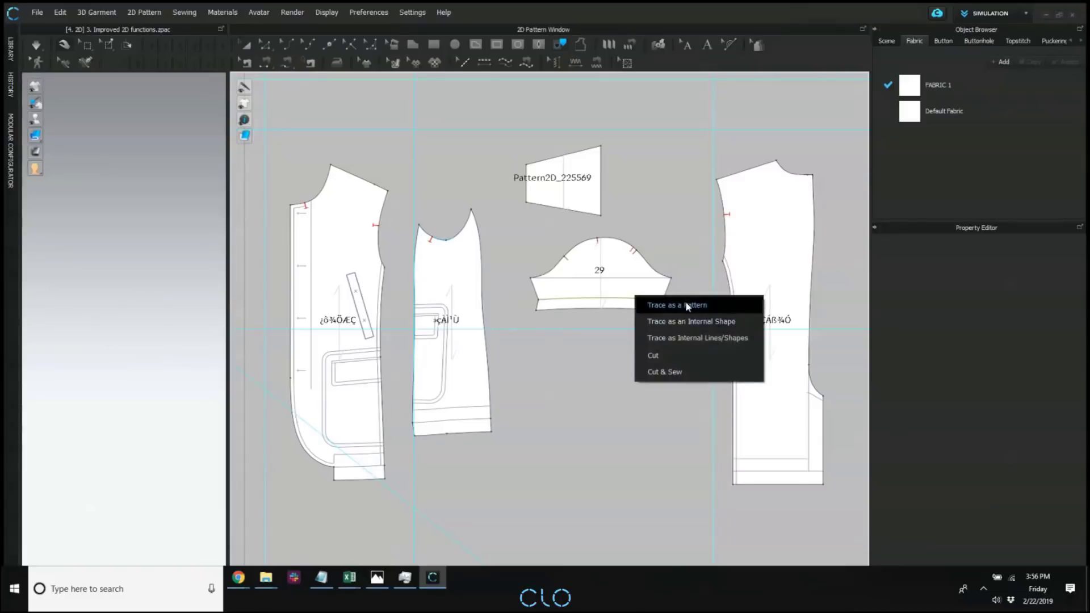
left_click(673, 355)
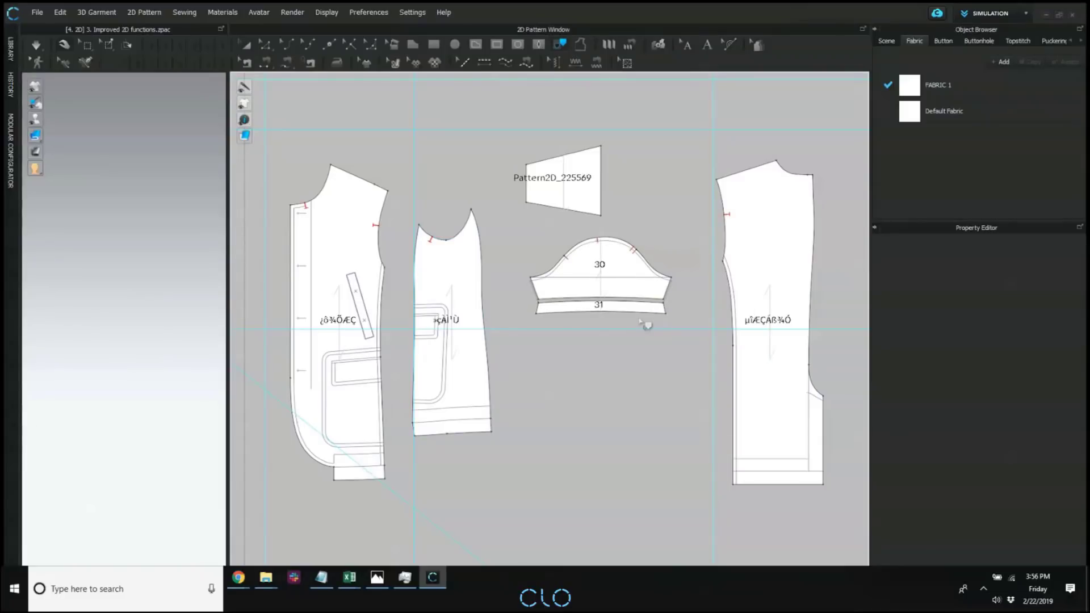
key("a")
left_click(624, 307)
key("Delete")
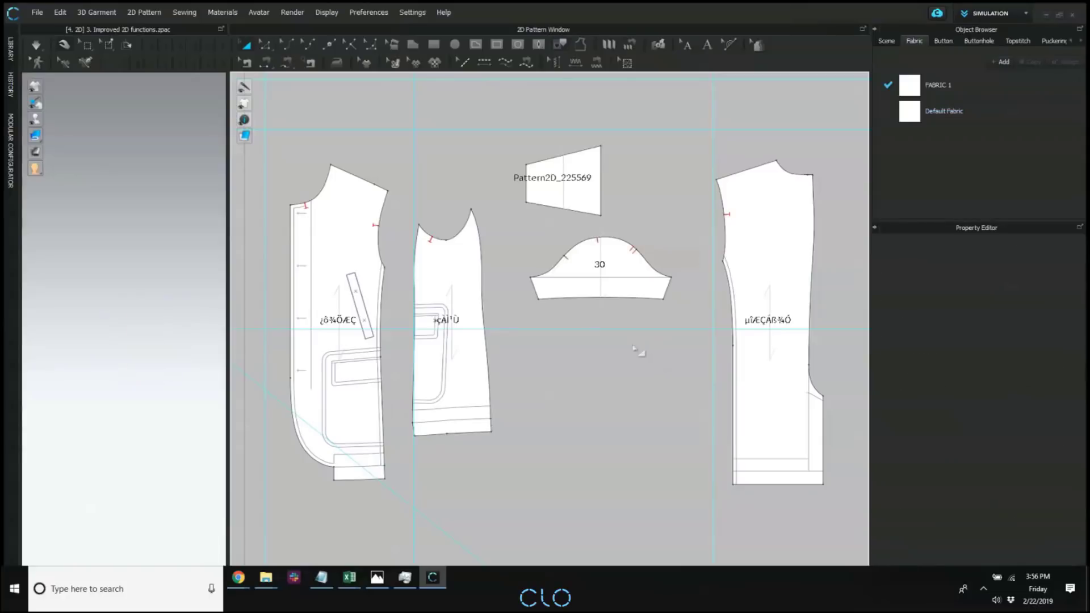
Offset the pattern outline of the sleeve's hem edge with a distance of 1 inch.
scroll(598, 282, "up", 4)
left_click(269, 45)
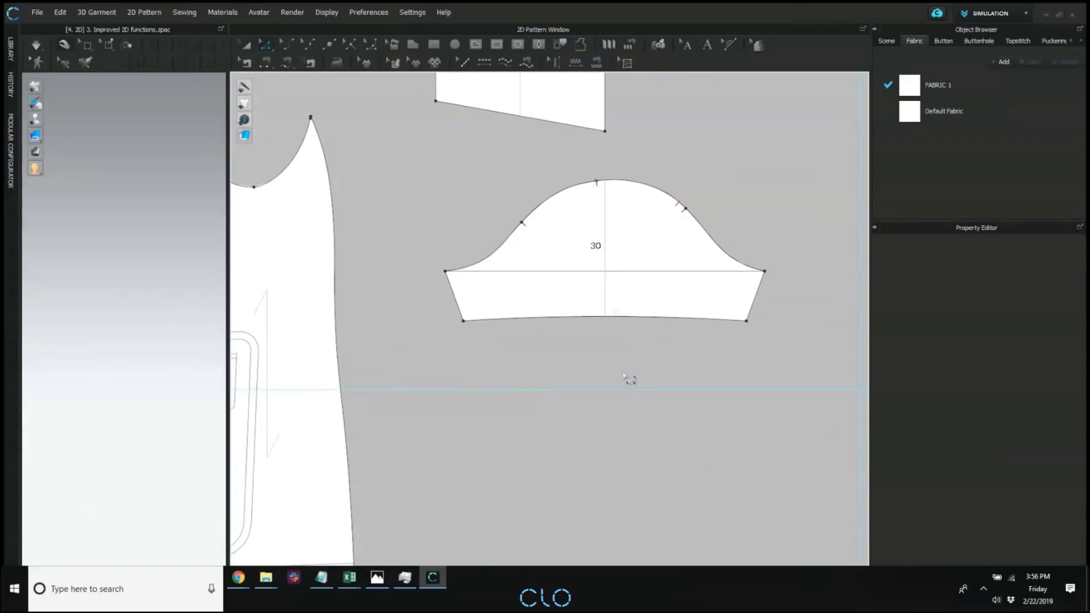
middle_click_drag(641, 379, 641, 376)
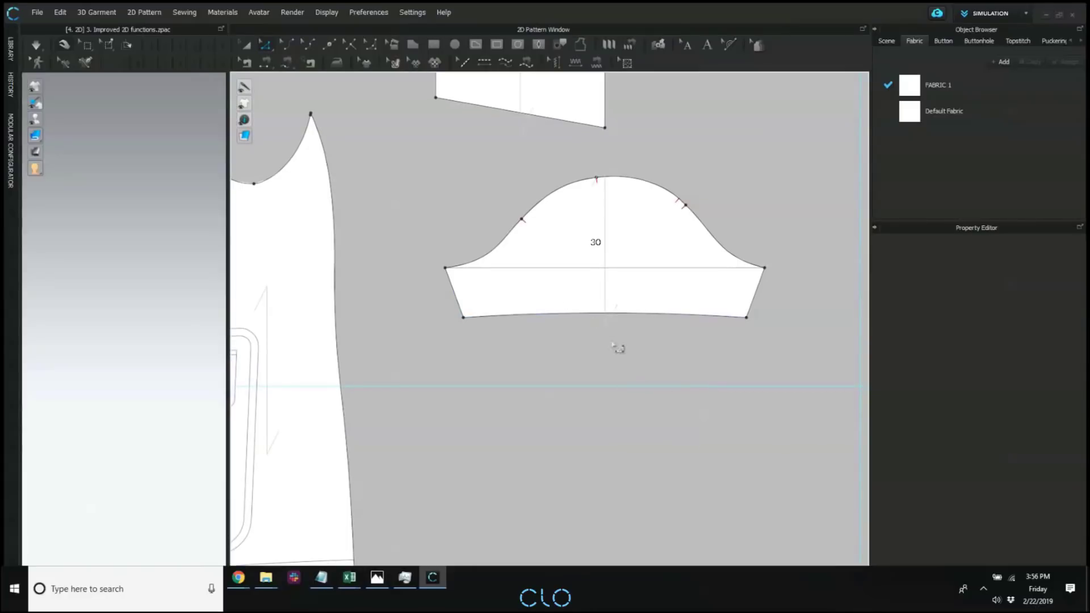
right_click(583, 316)
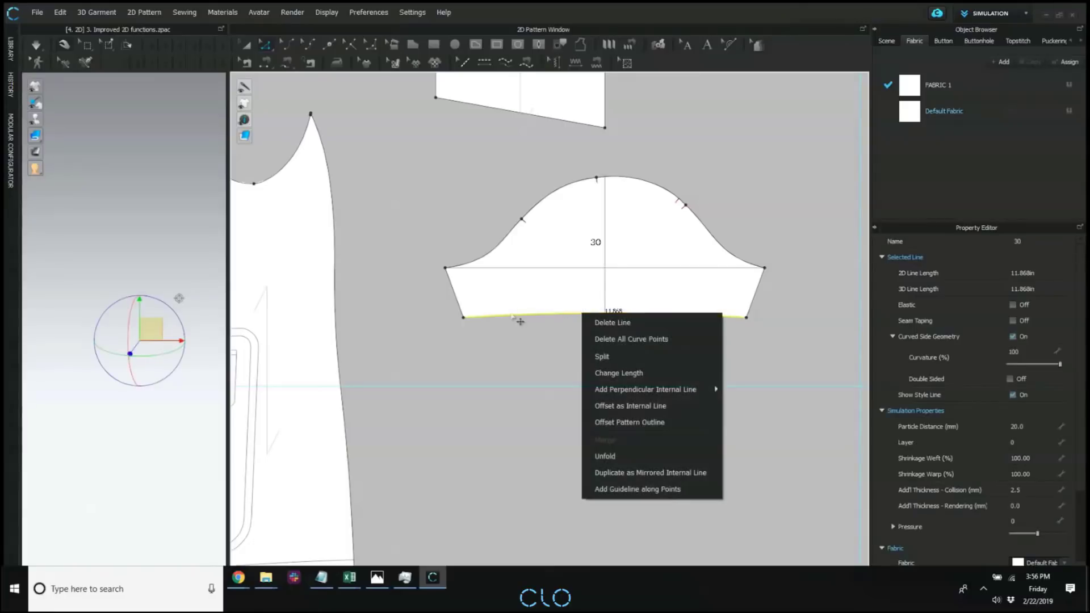
left_click(654, 429)
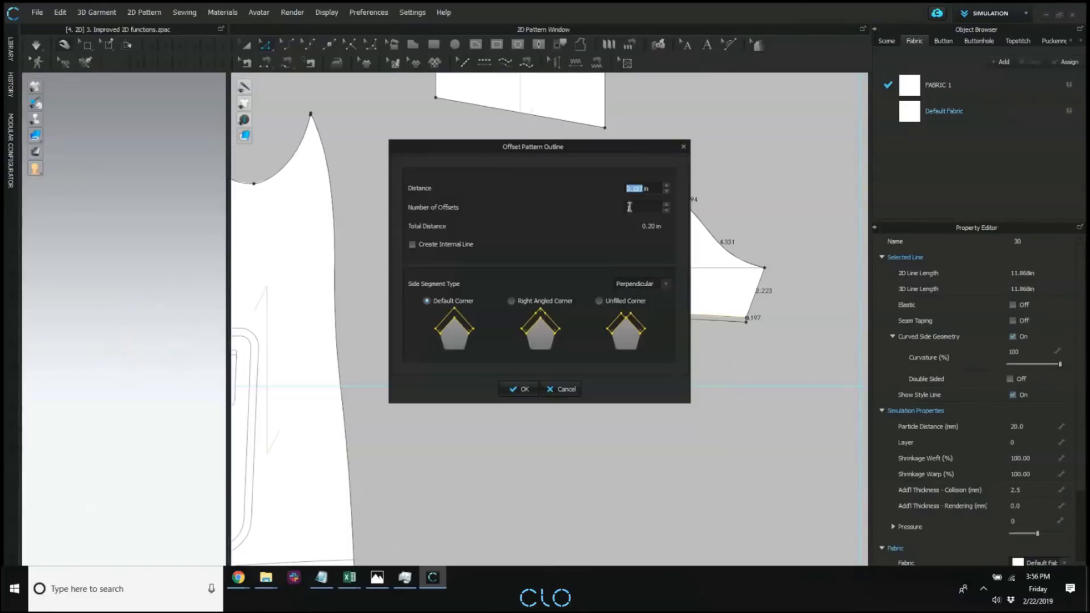
left_click_drag(583, 148, 299, 176)
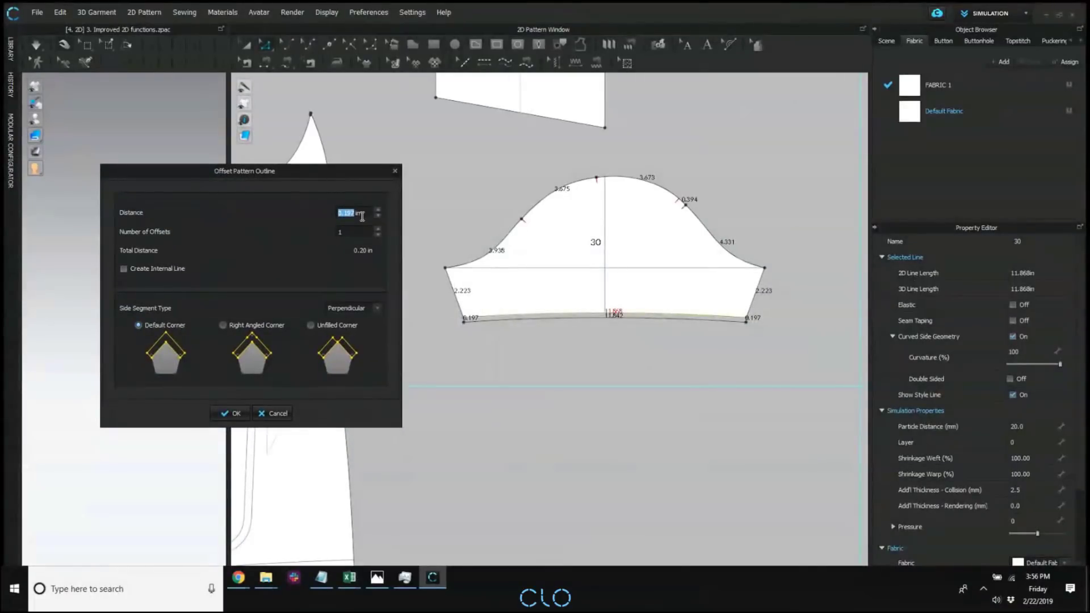
type("1")
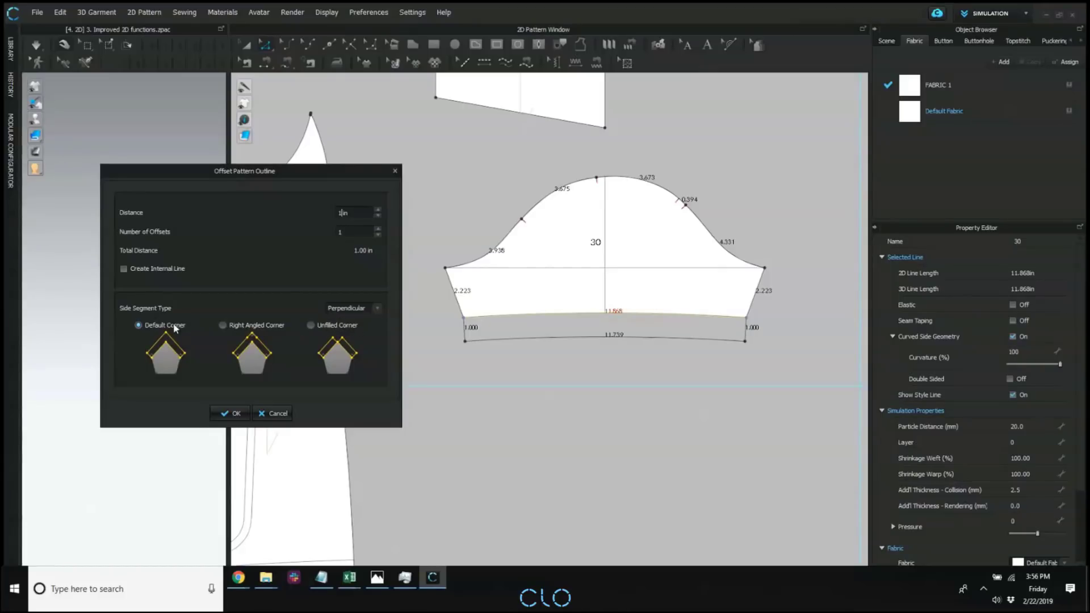
Compare the Mirror, Extend and Perpendicular side segment types, then apply the hem offset with Mirror.
left_click(363, 307)
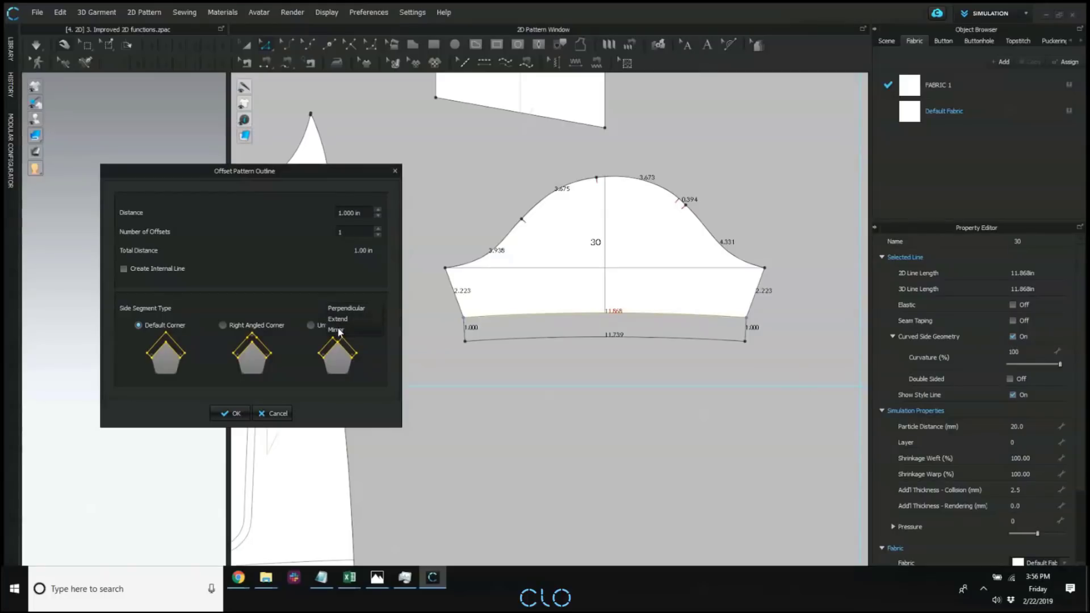
left_click(338, 330)
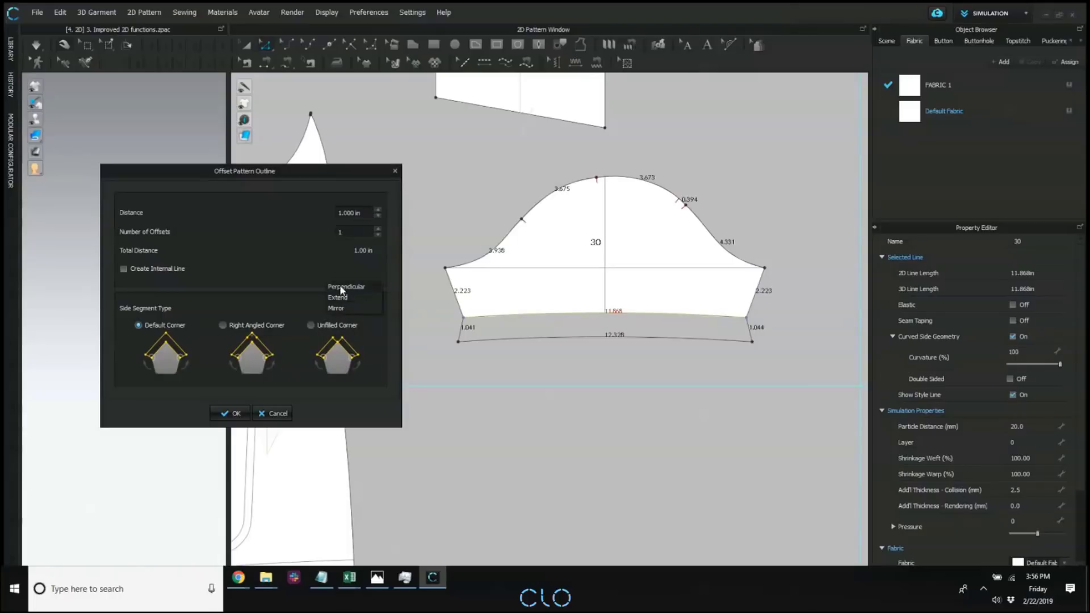
left_click(343, 287)
left_click(341, 318)
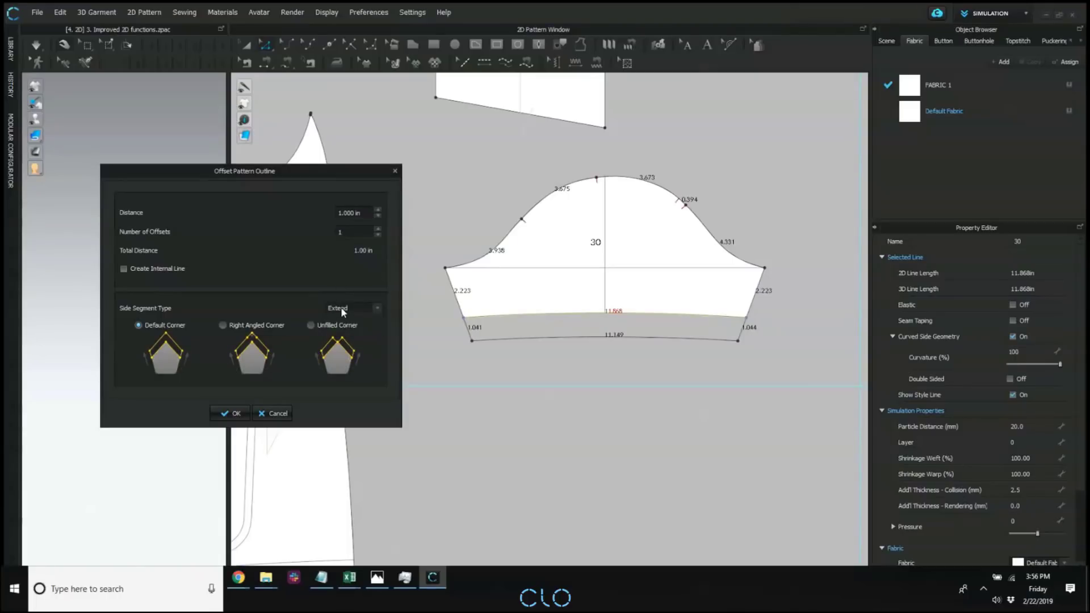
left_click(342, 310)
left_click(343, 298)
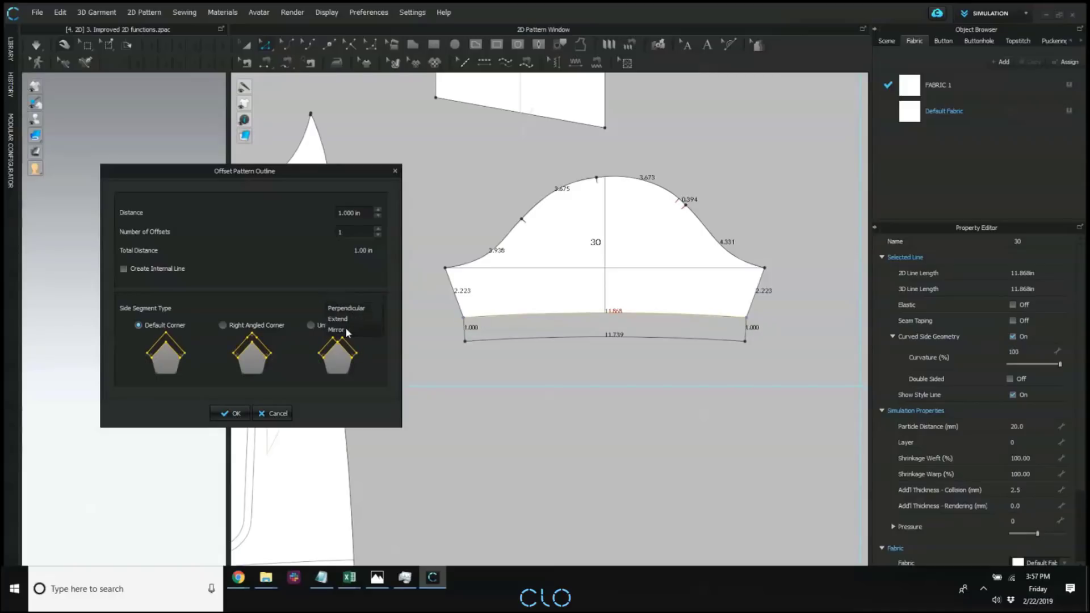
left_click(348, 329)
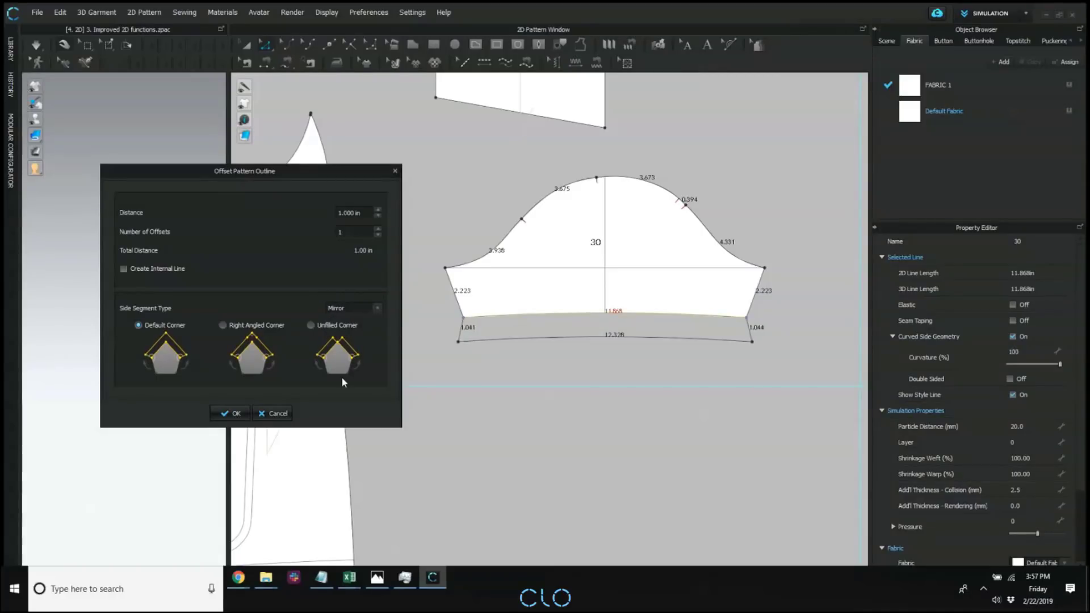
left_click(232, 415)
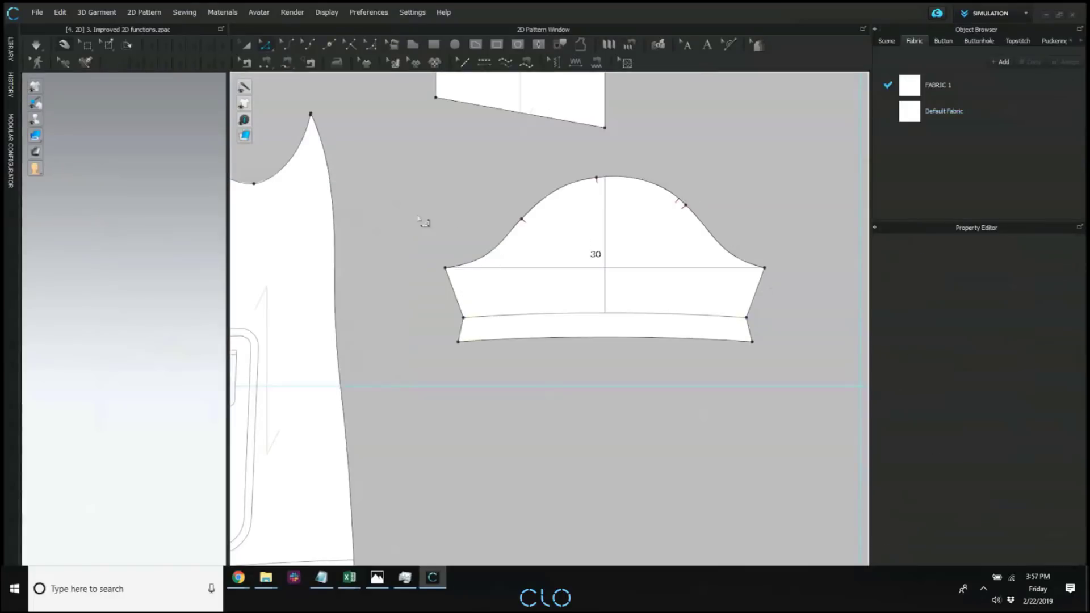
Set up Distribute Internal Line between Segments for the sleeve's two side edges above the hem, with 10 offsets.
middle_click_drag(618, 373, 600, 377)
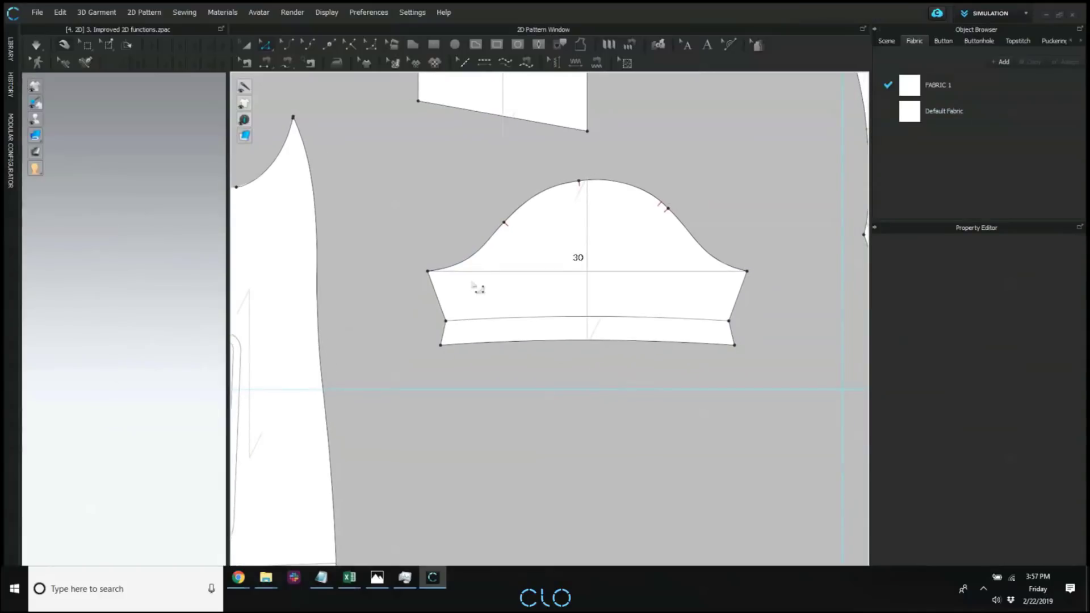
left_click(438, 300)
left_click(804, 310)
left_click(441, 311)
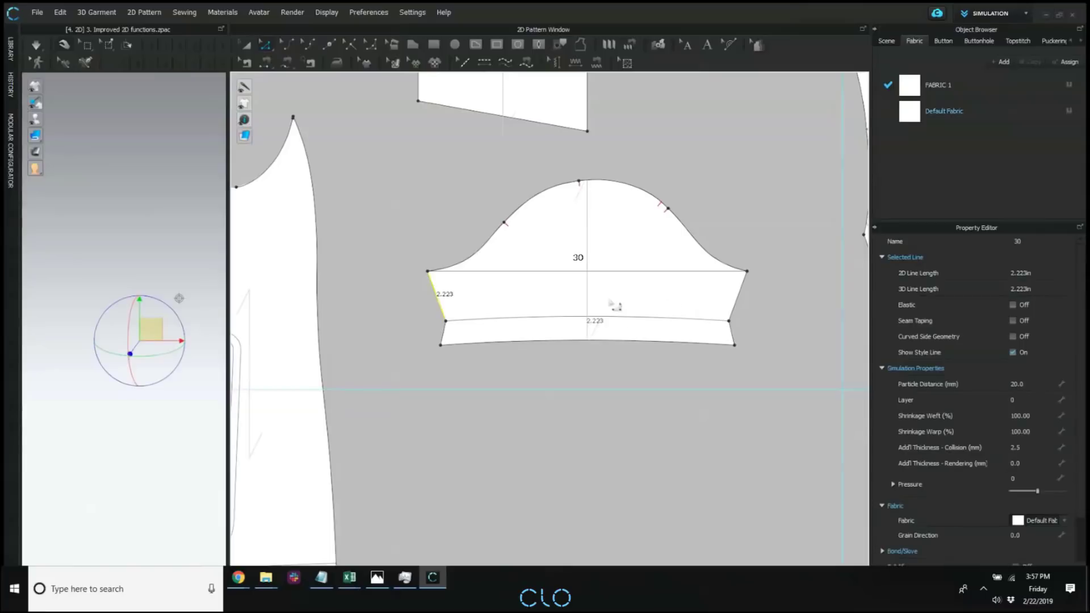
left_click(739, 293, "shift")
right_click(435, 297)
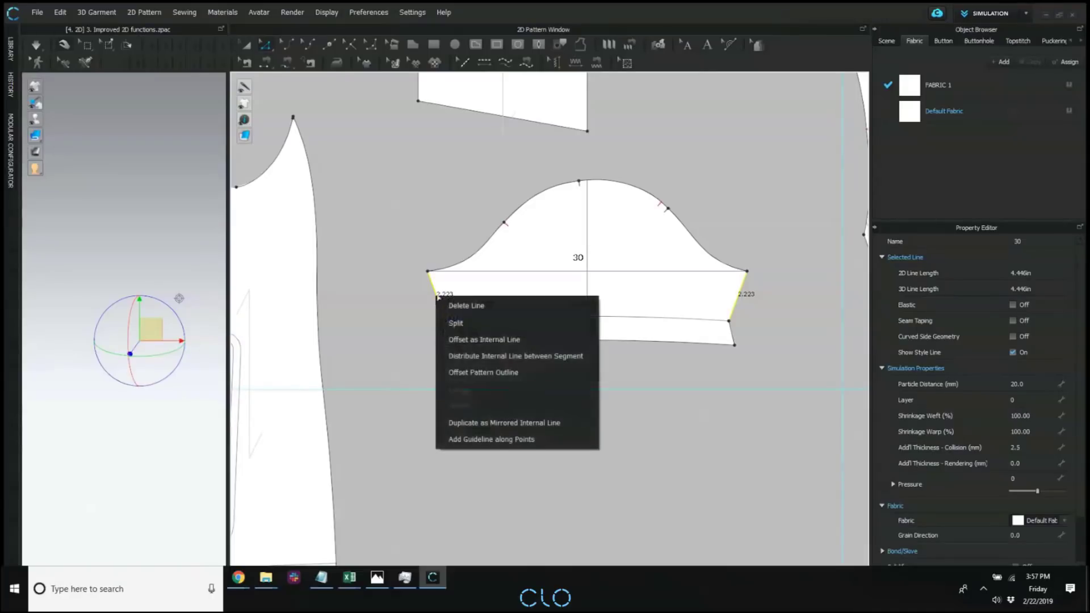
left_click(458, 357)
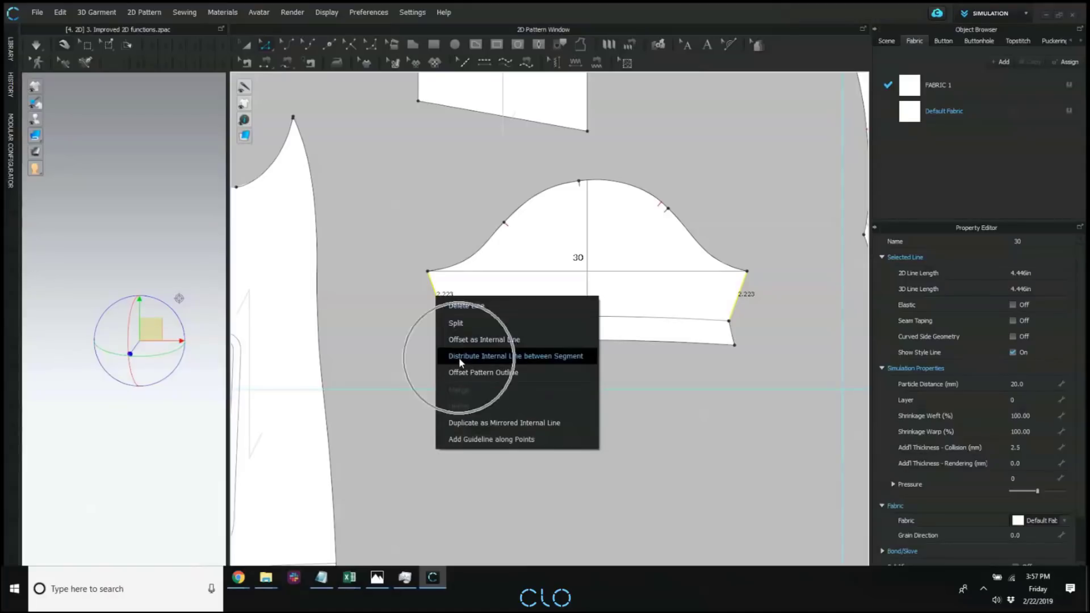
left_click(446, 357)
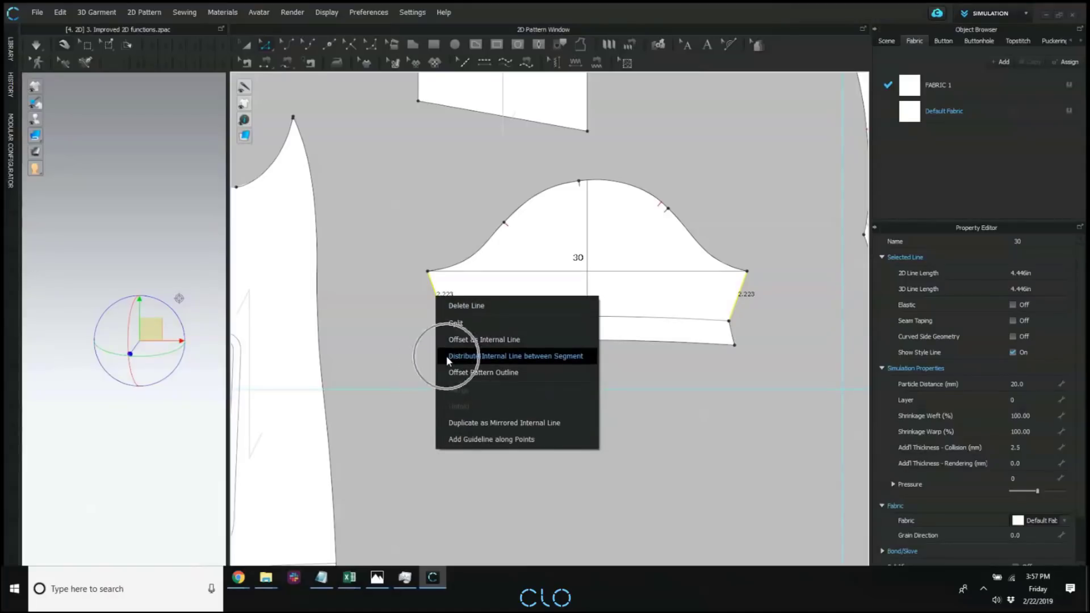
left_click(446, 355)
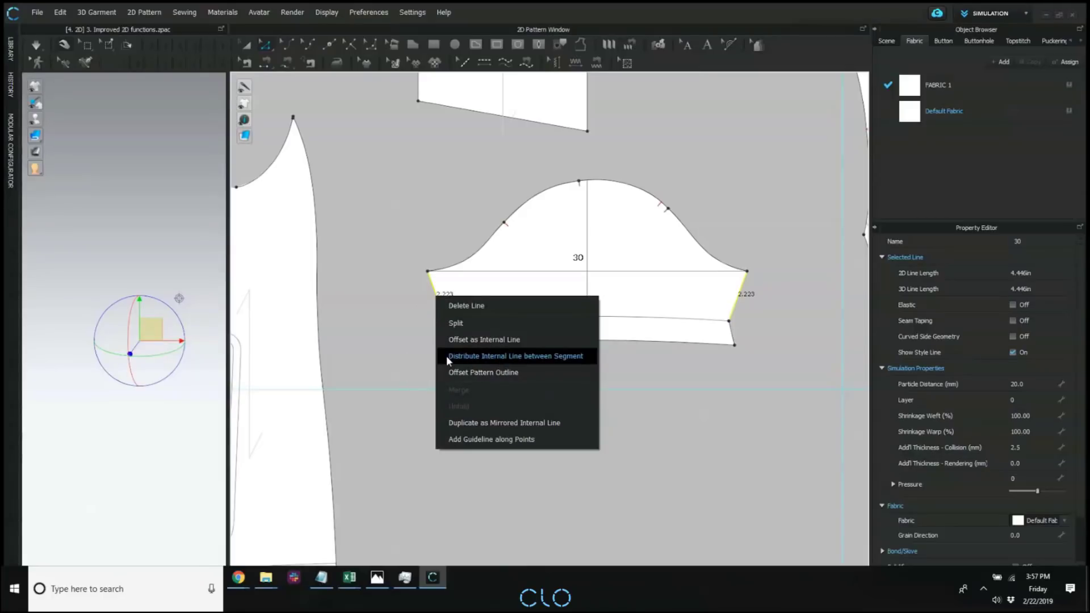
left_click(446, 355)
left_click(539, 355)
left_click_drag(550, 190, 276, 116)
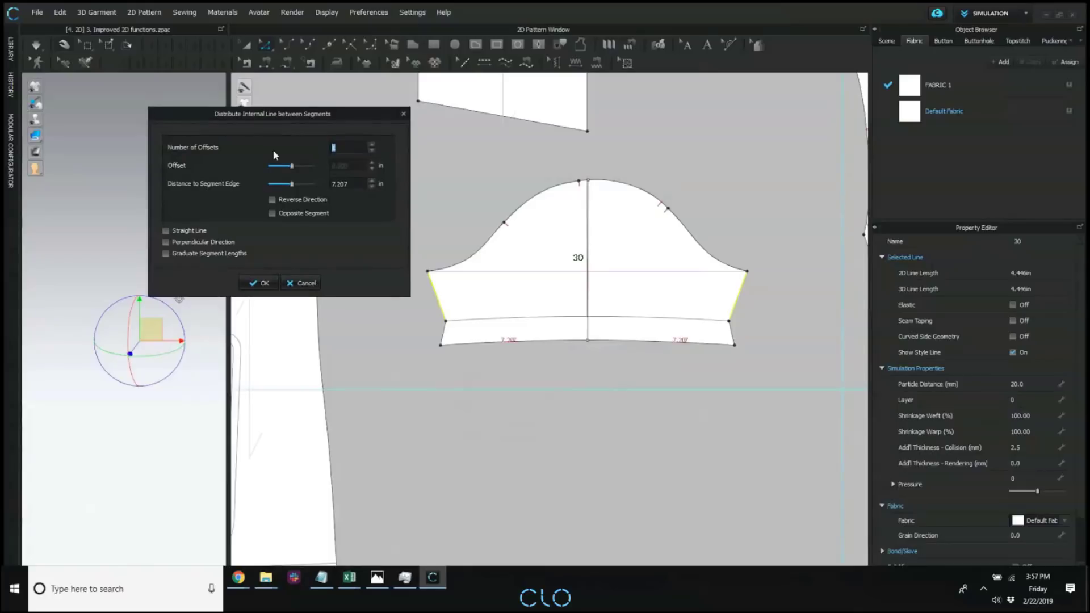
left_click(373, 144)
left_click(373, 143)
left_click(372, 143)
left_click(372, 143)
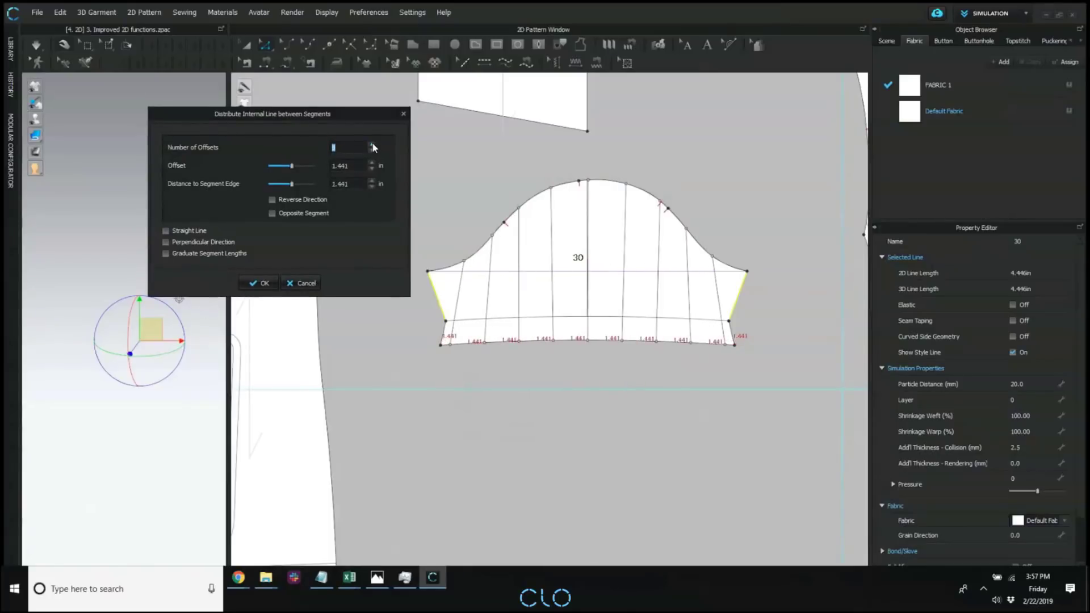
left_click(372, 144)
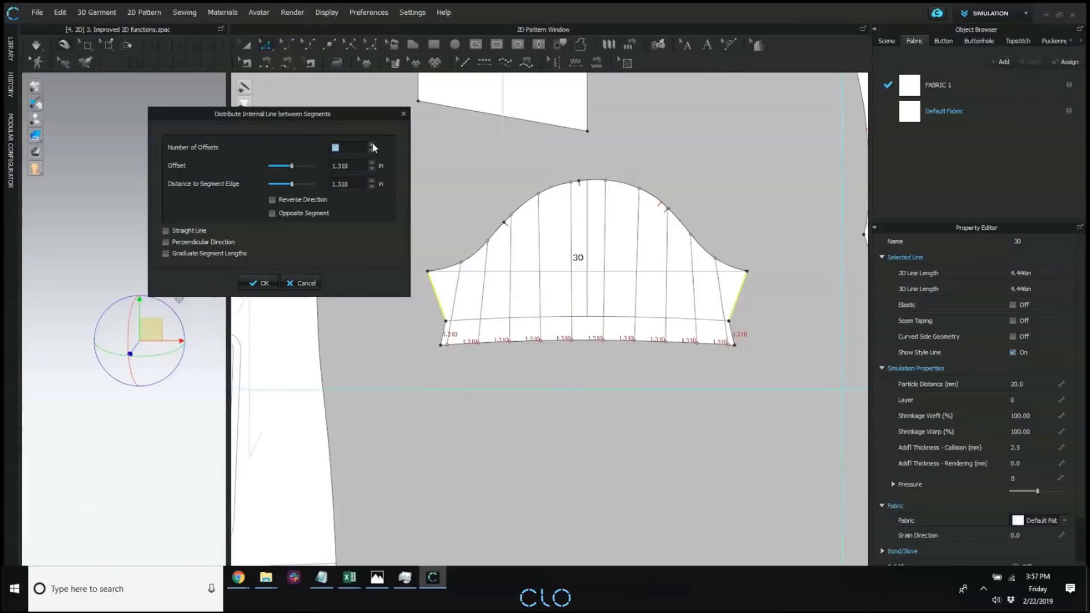
Compare the distributed internal lines with and without Graduate Segment Lengths, leaving the option on.
left_click(166, 253)
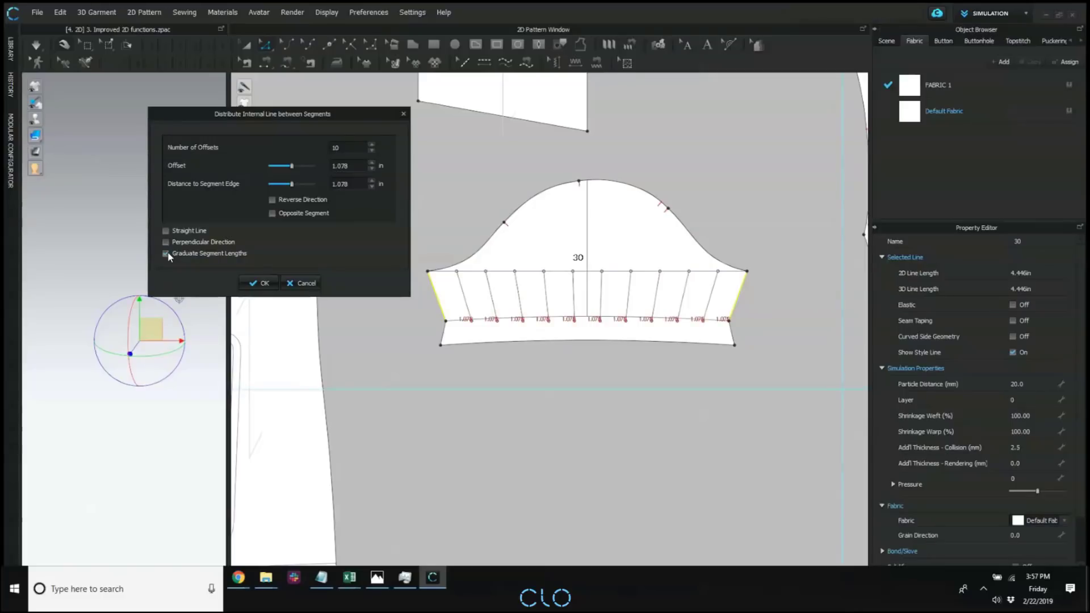
left_click(166, 253)
left_click(166, 253)
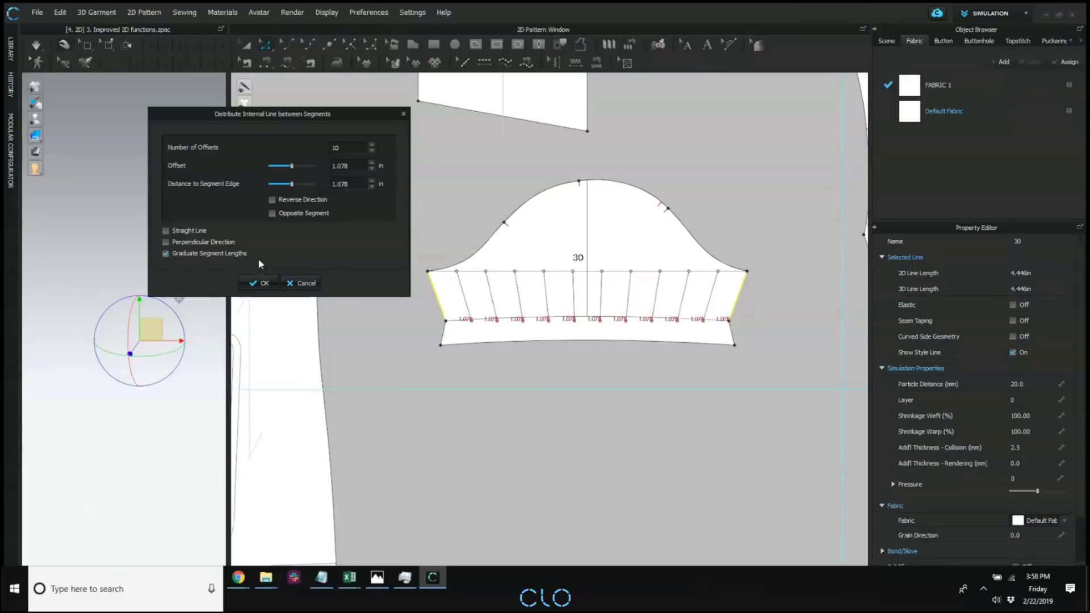
Apply the internal lines distributed between the sleeve's two side edges with graduated segment lengths.
left_click(254, 285)
left_click(253, 285)
scroll(608, 265, "down", 5)
middle_click_drag(412, 204, 363, 410)
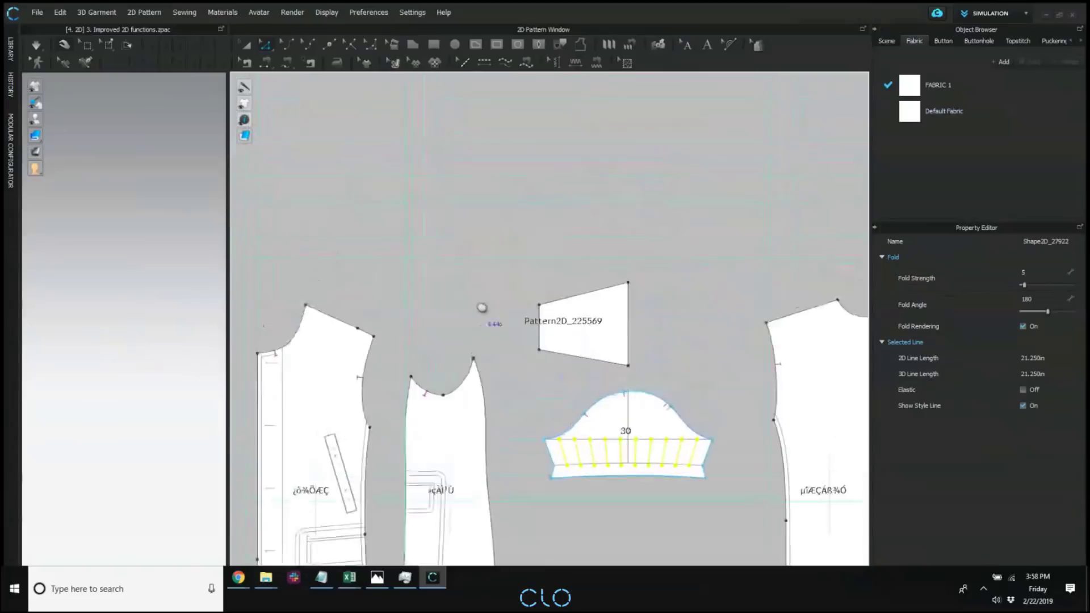
scroll(482, 308, "down", 3)
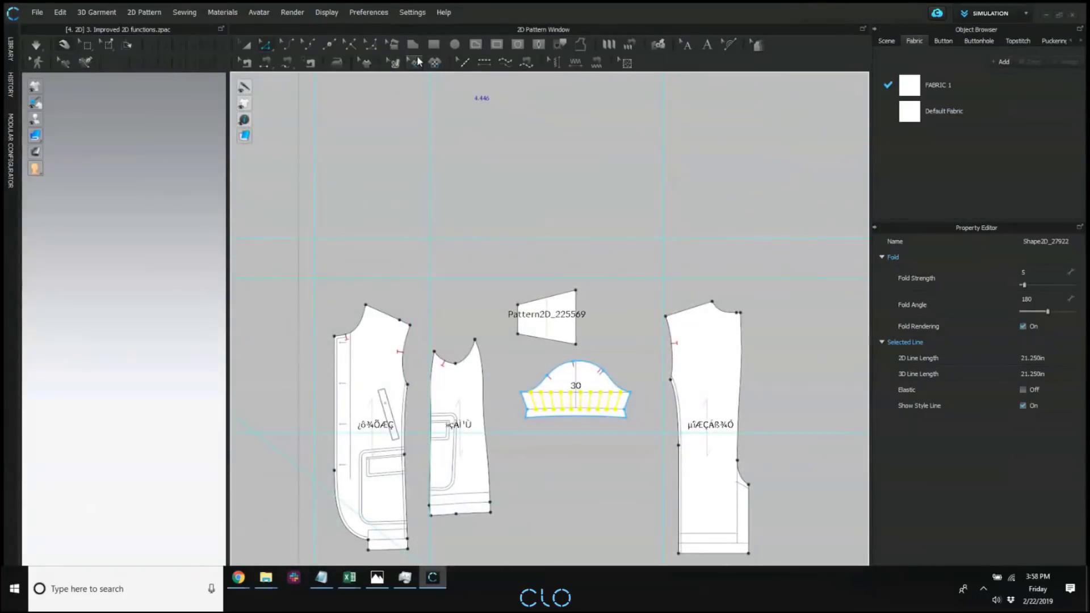
Start a new polygon pattern in the empty area above the pieces, with a horizontal first segment about 4.51 in long and Mirror Creation on.
middle_click_drag(461, 108, 508, 146)
middle_click_drag(284, 377, 493, 295)
scroll(493, 295, "down", 3)
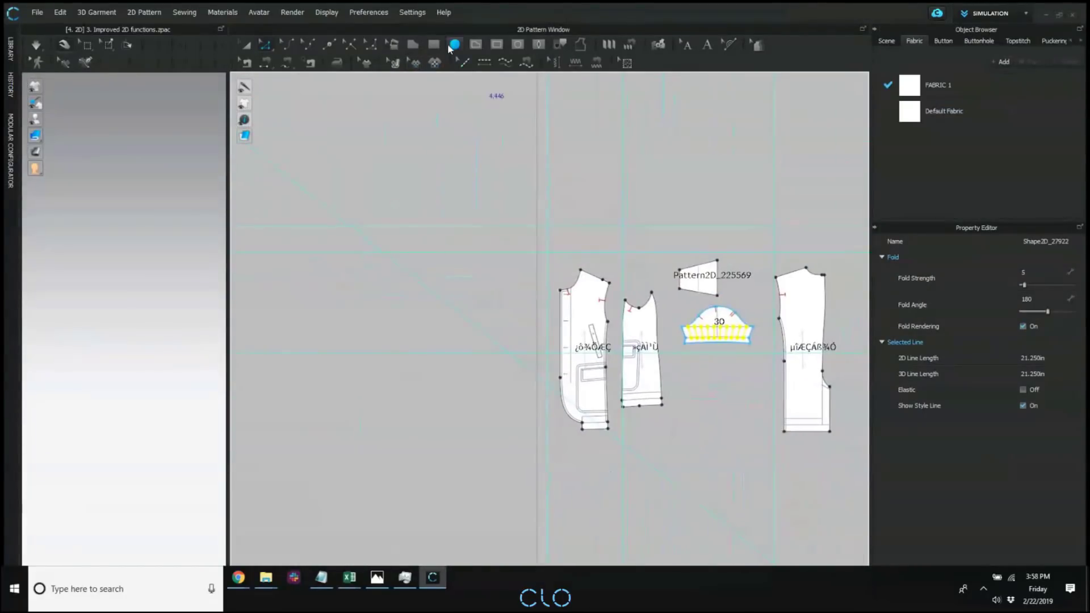
left_click(412, 46)
middle_click_drag(644, 176, 601, 261)
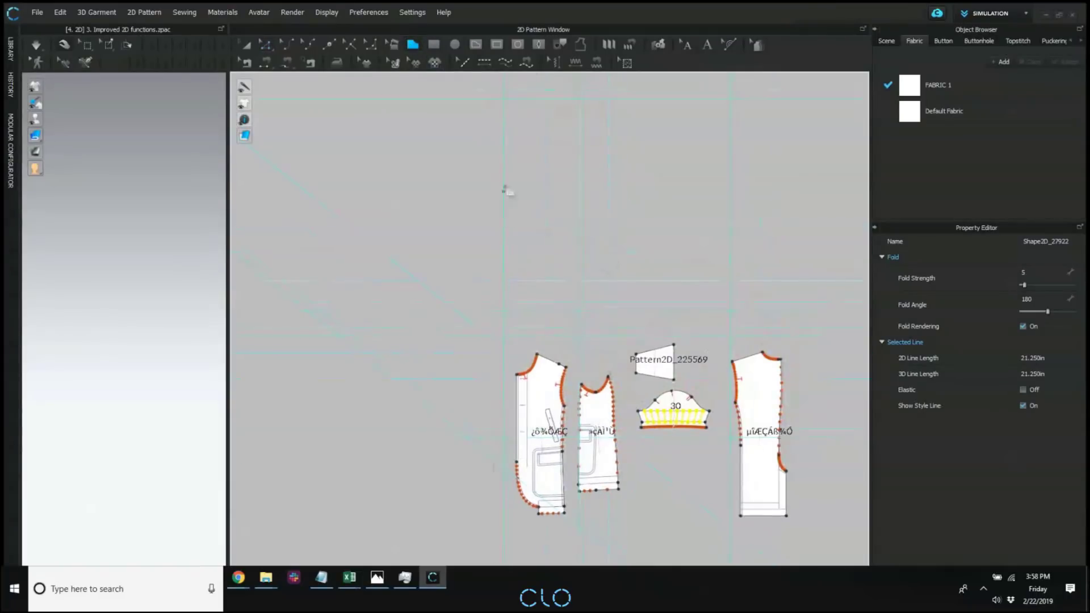
middle_click_drag(493, 132, 522, 250)
left_click(522, 248)
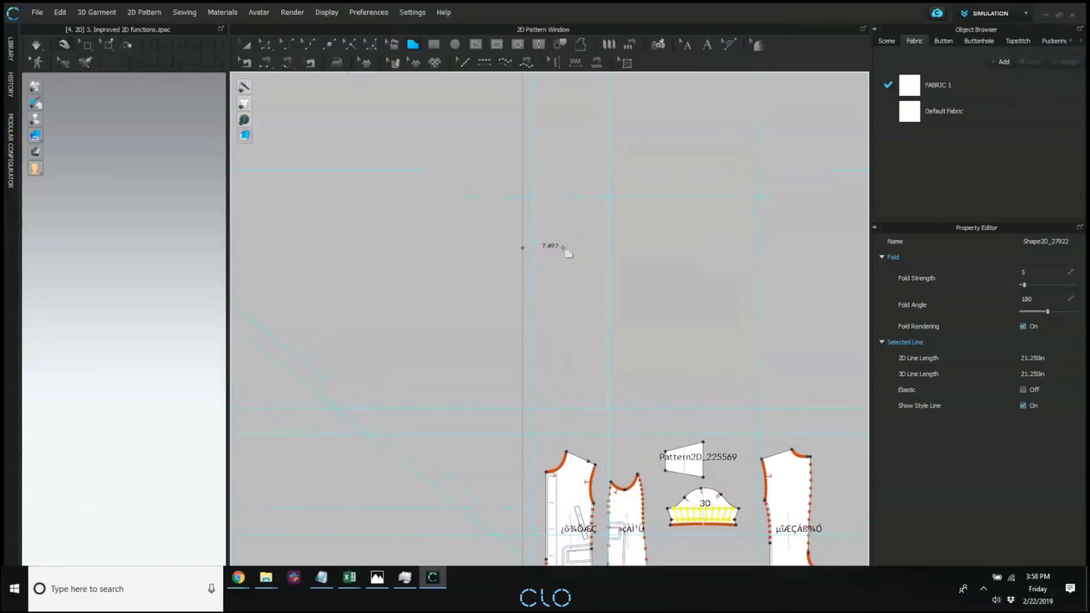
right_click(548, 251)
left_click_drag(524, 196, 331, 171)
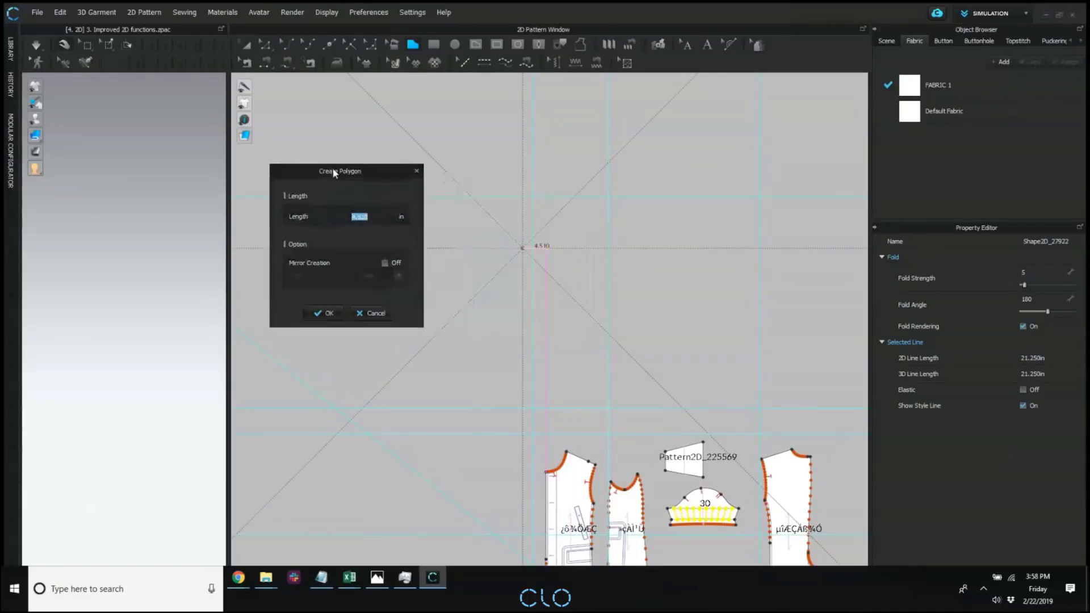
left_click(385, 263)
left_click(323, 313)
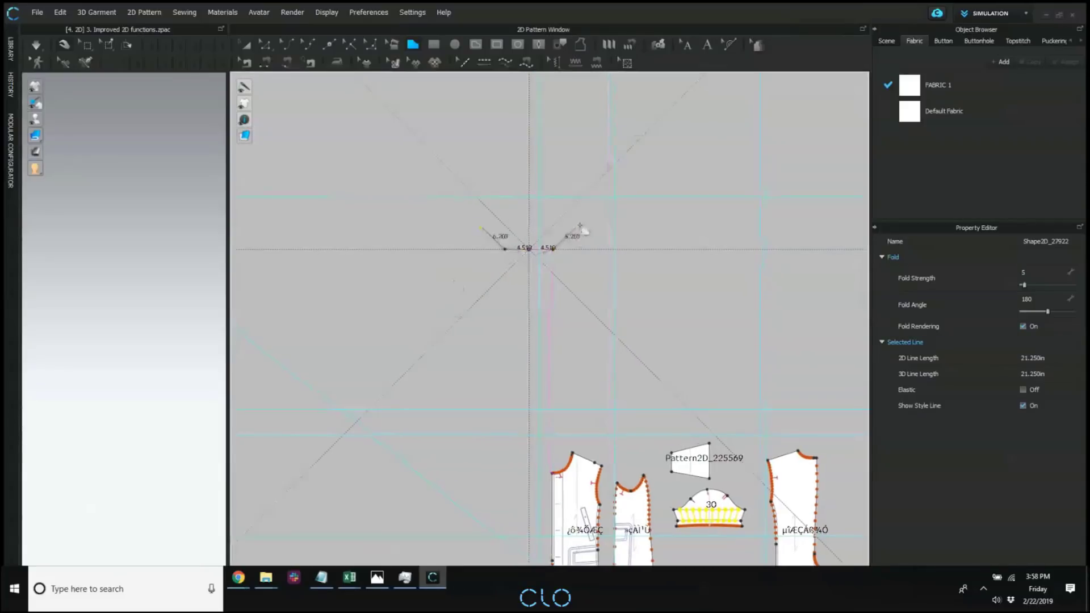
Draw the mirrored neckline as a curve about 8.46 in long, followed by a sloping shoulder line about 16.78 in long.
left_click(570, 231, "ctrl")
left_click(576, 202, "ctrl")
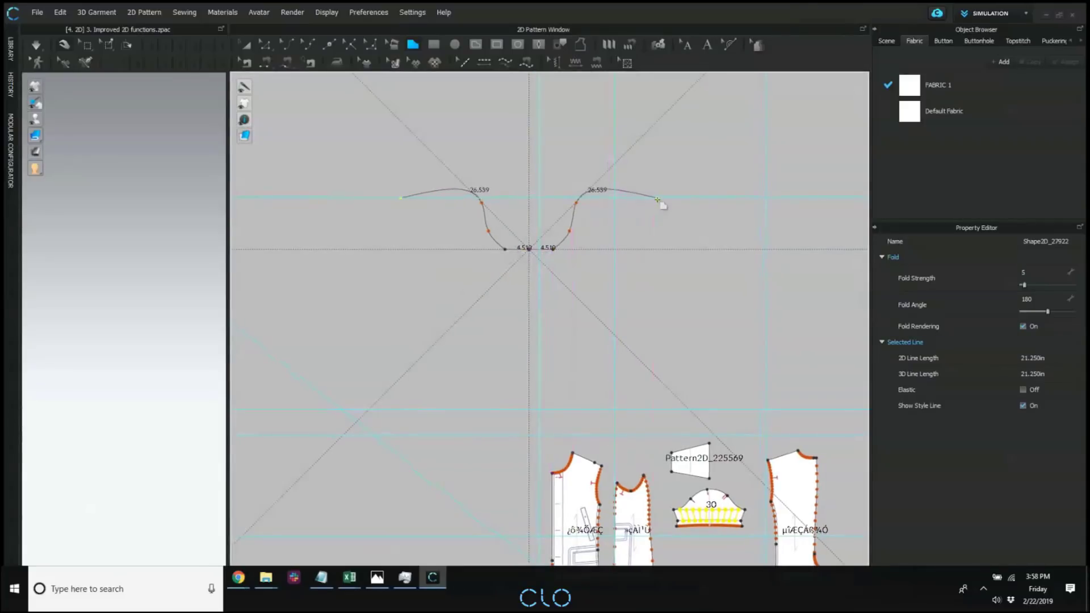
key("BackSpace")
left_click(572, 212)
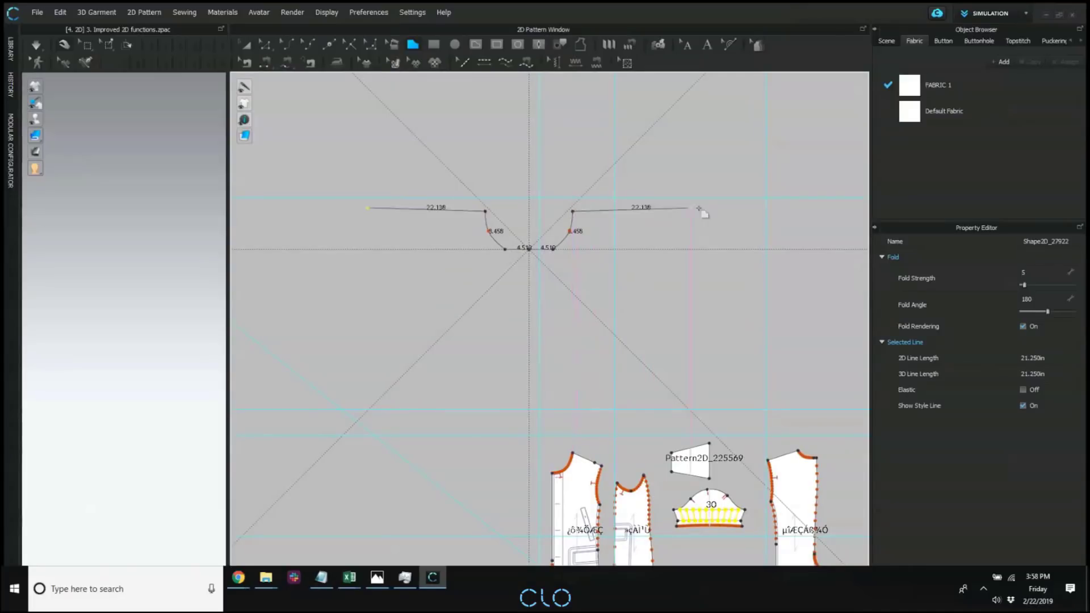
left_click(657, 236)
Finish the mirrored outline with a curved armhole about 28.36 in, a side about 15.24 in and a pointed hem closed on the centre line.
left_click(636, 285, "ctrl")
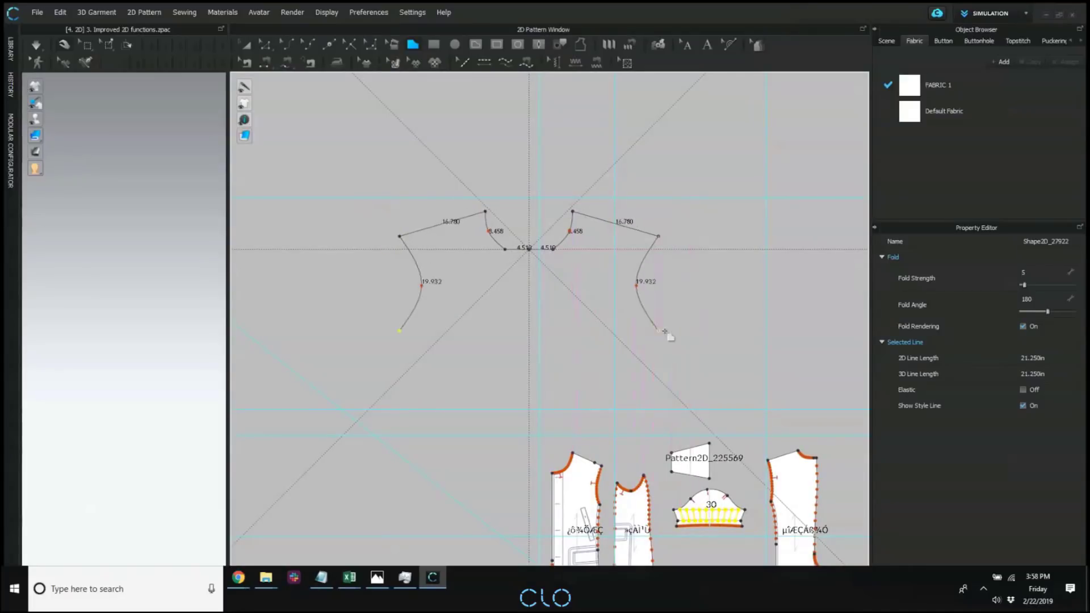
left_click(641, 333, "ctrl")
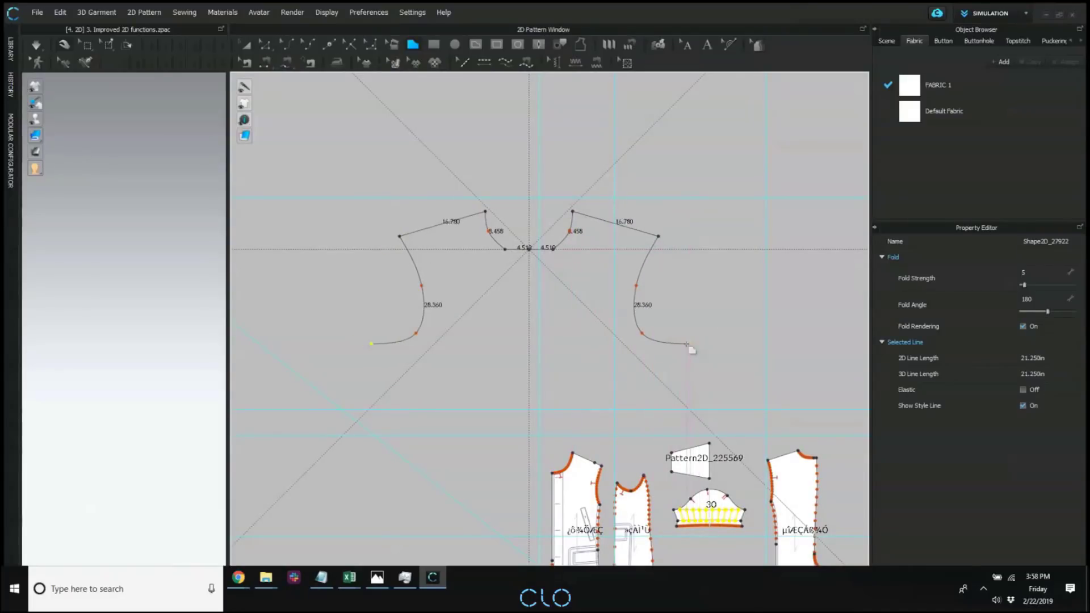
left_click(686, 343)
left_click(689, 425)
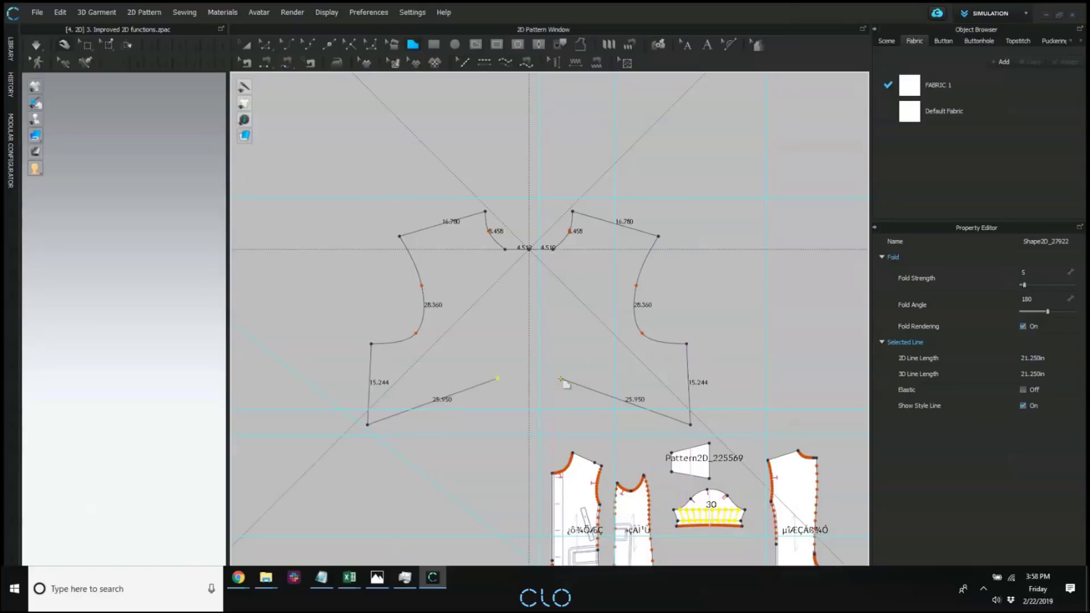
left_click(576, 386)
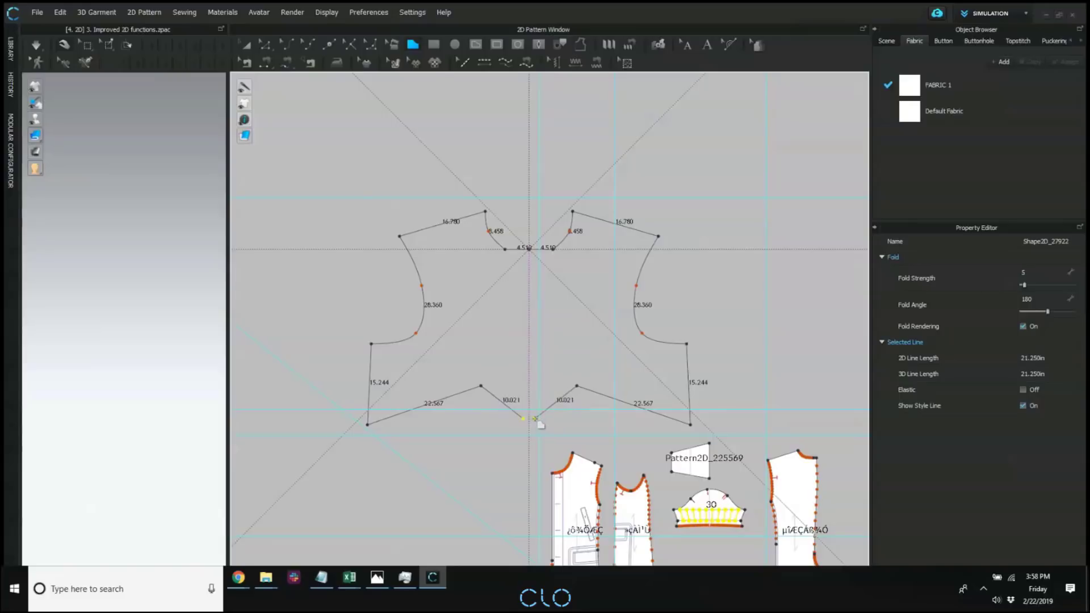
left_click(529, 419)
Start an internal polygon inside the new bodice pattern with an 11.125 in first segment, using Mirror Creation about the vertical axis.
scroll(647, 248, "down", 3)
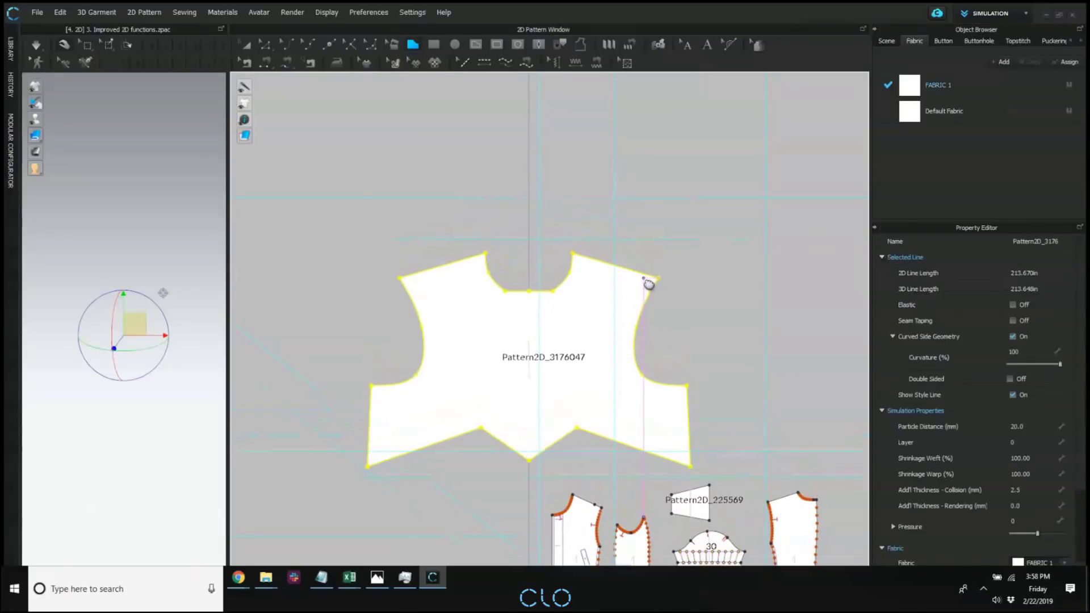
scroll(567, 210, "up", 2)
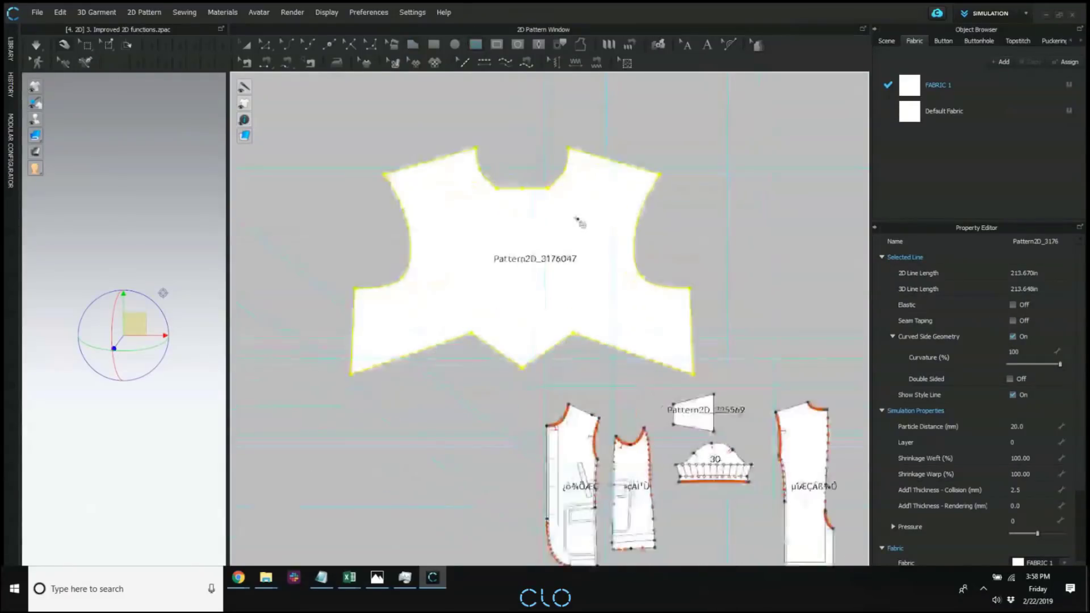
left_click(578, 237)
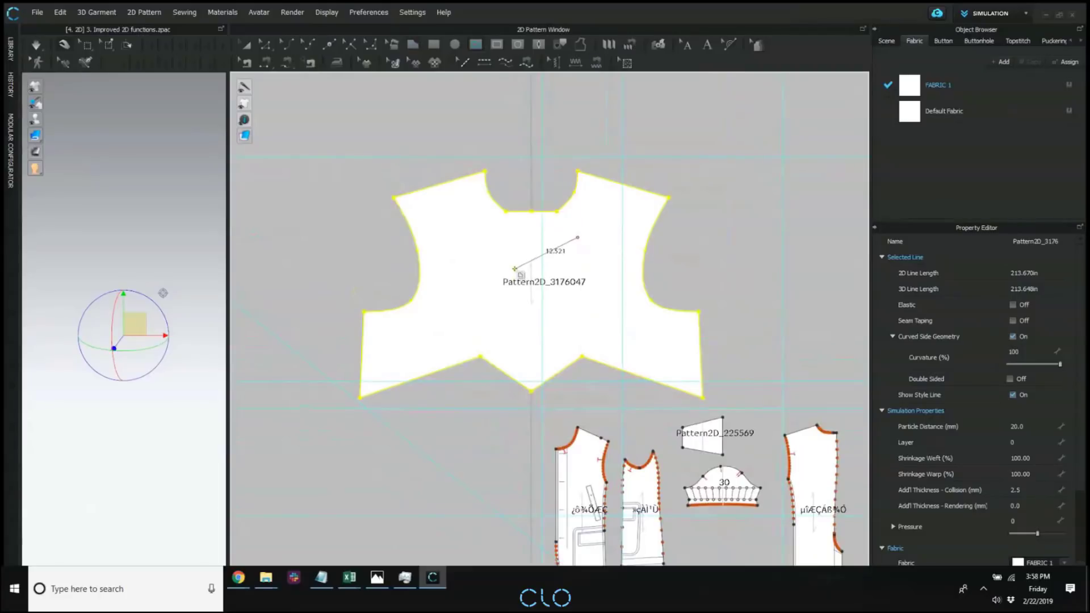
right_click(519, 258)
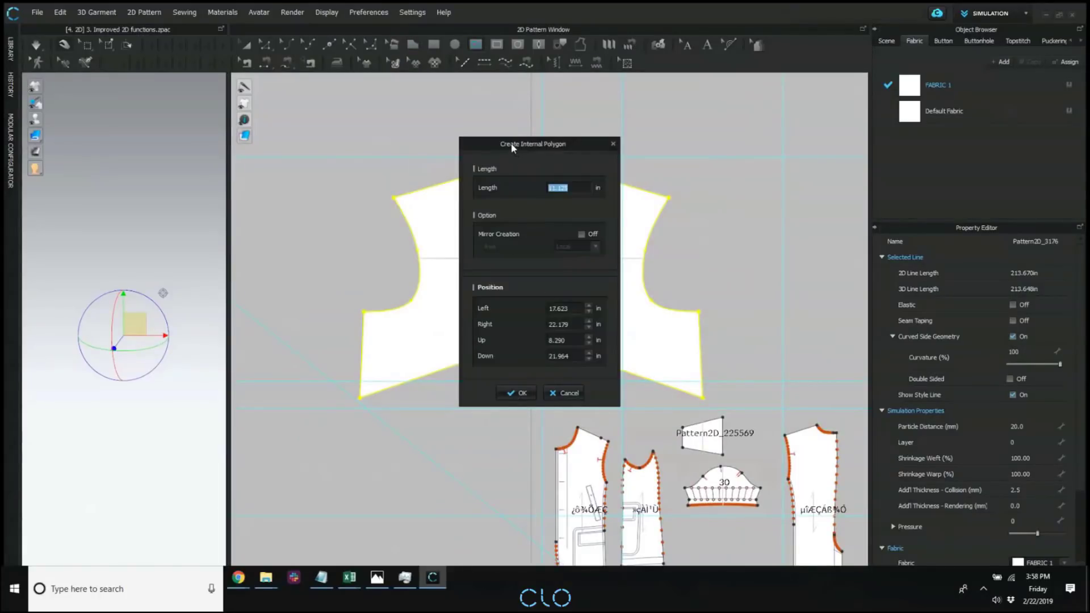
left_click_drag(511, 147, 318, 127)
left_click(387, 214)
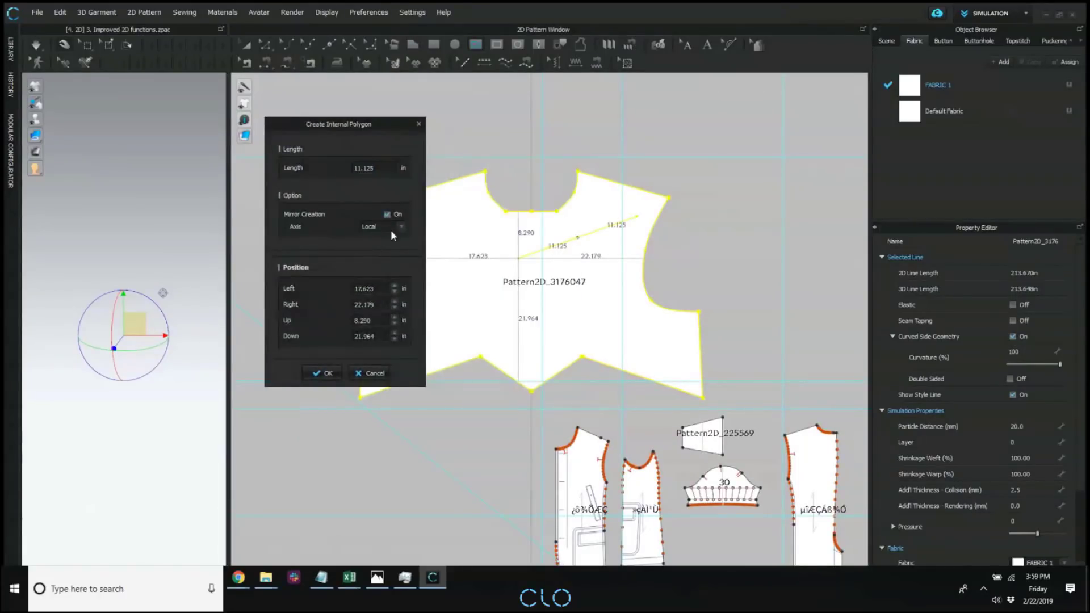
left_click(379, 237)
left_click(379, 237)
left_click(372, 215)
left_click(376, 236)
left_click(328, 373)
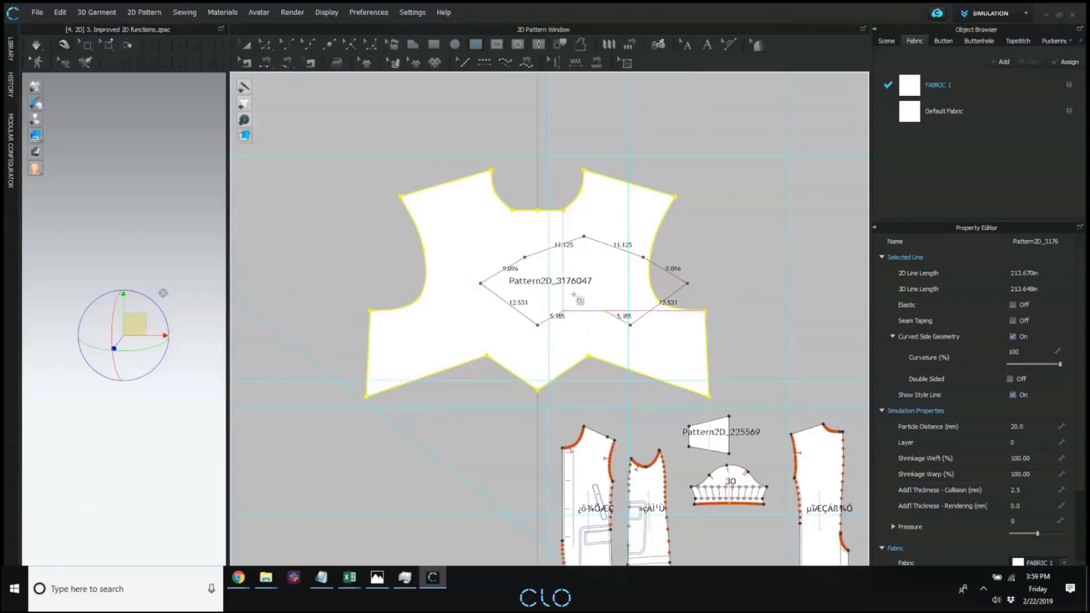
Finish the mirrored internal polygon as an open zigzag shape and move it onto the bodice's centre line.
left_click(548, 276)
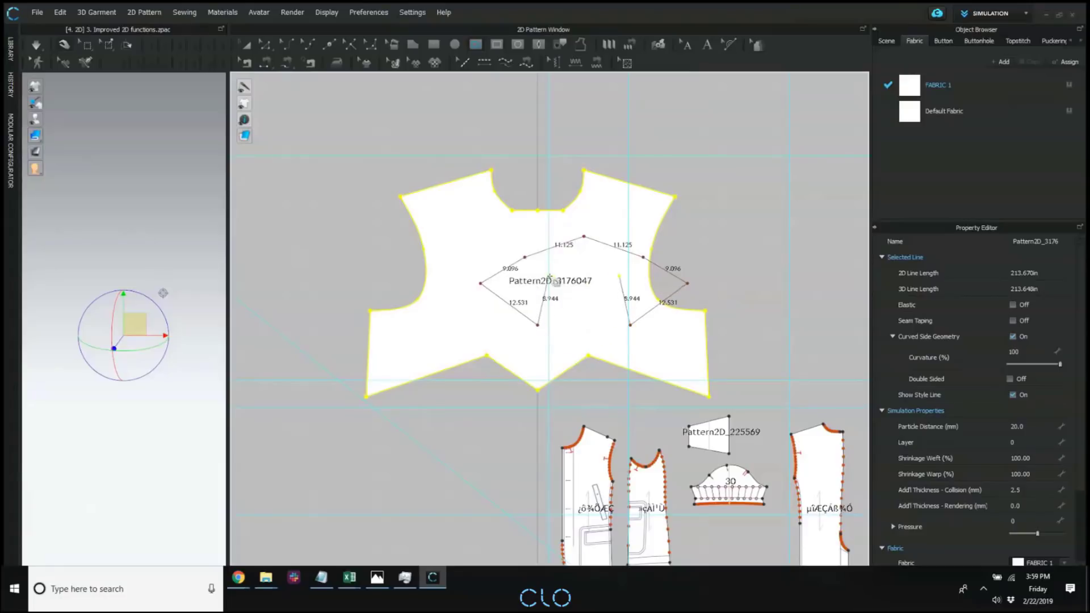
left_click(561, 324)
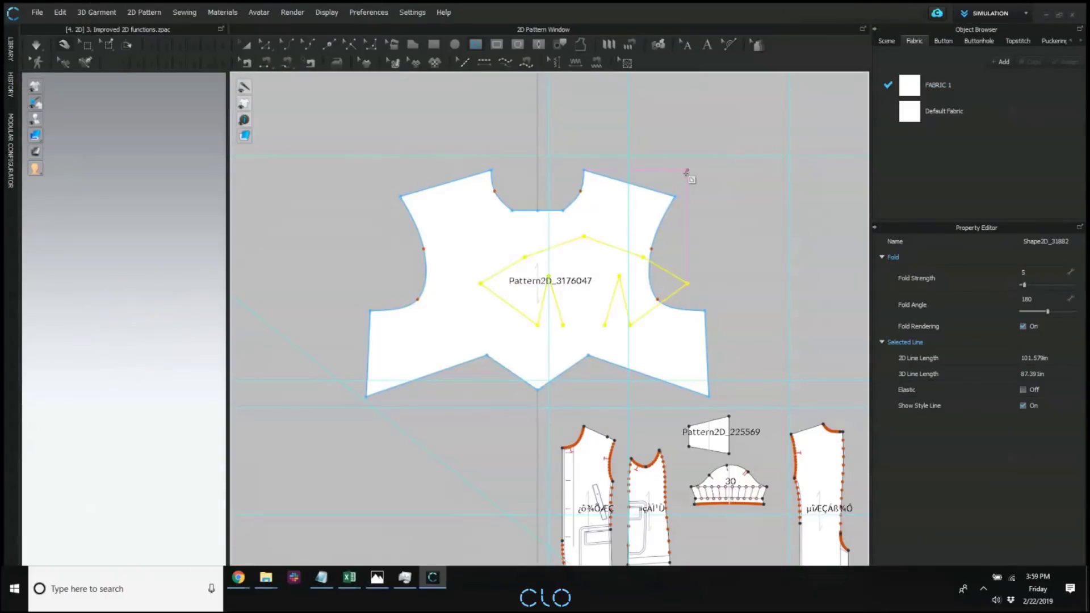
middle_click_drag(531, 197, 521, 132)
left_click(244, 46)
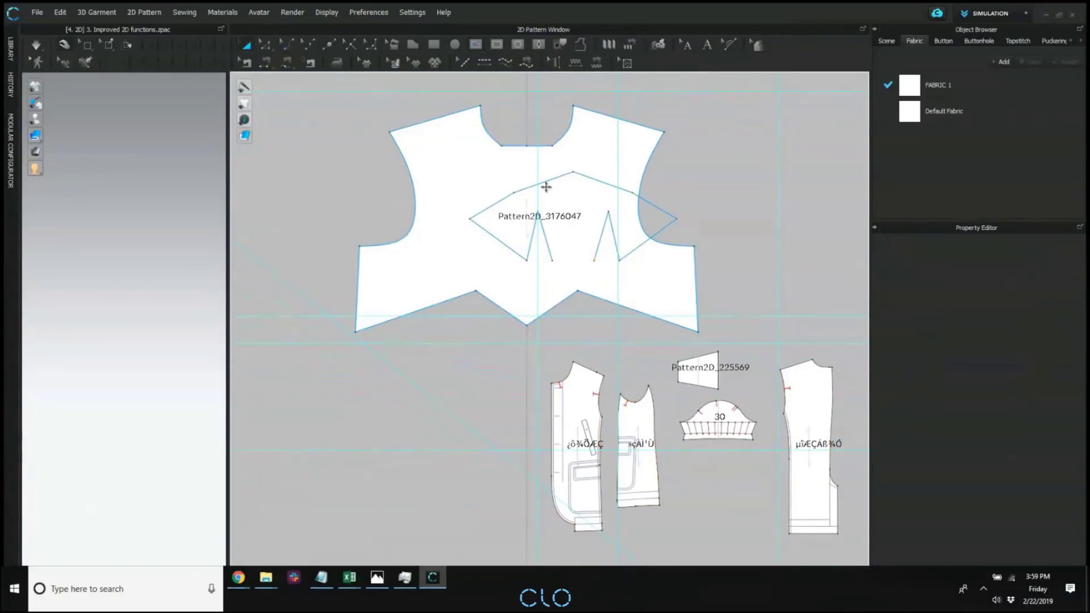
left_click(557, 176)
left_click_drag(587, 176, 541, 186)
left_click(726, 135)
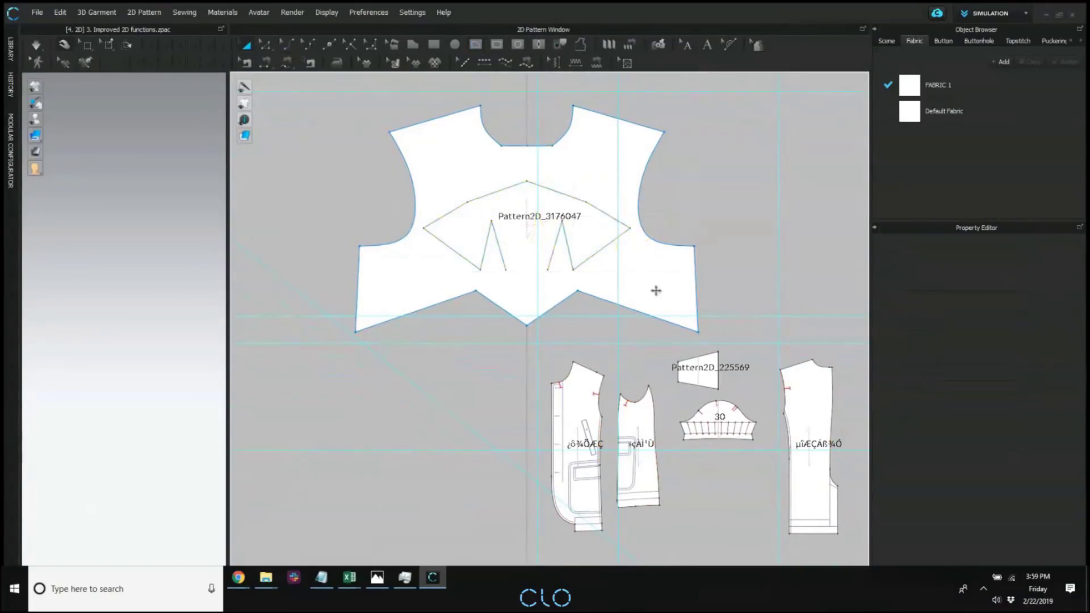
Add a perpendicular internal line on the Local axis at the back pattern's outer shoulder point, angle 90°, length 0.954 in, extended in both directions.
middle_click_drag(656, 363, 591, 264)
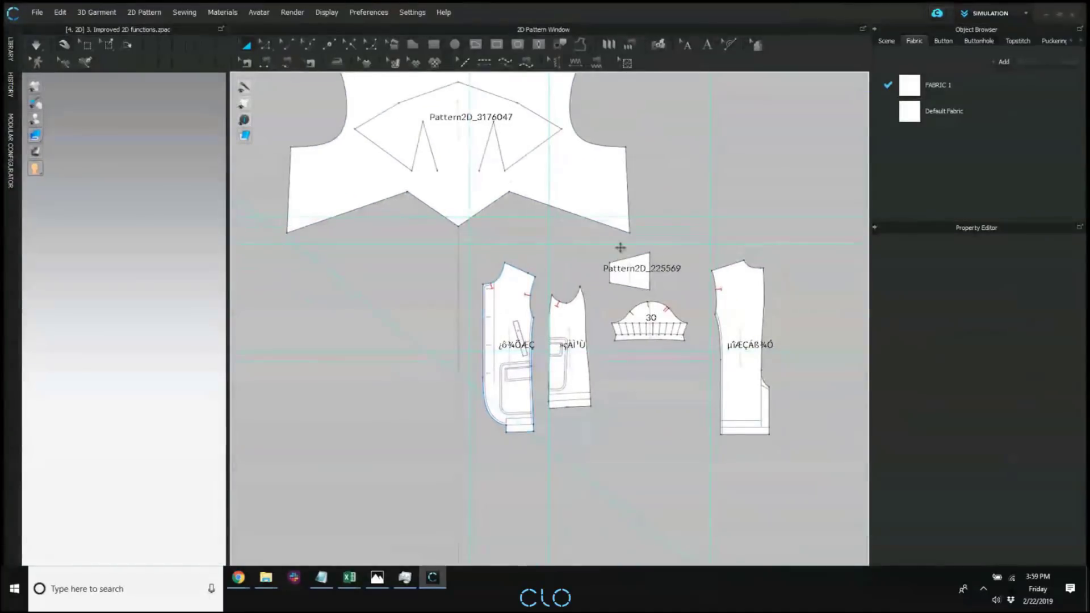
scroll(651, 270, "up", 5)
middle_click_drag(600, 190, 554, 152)
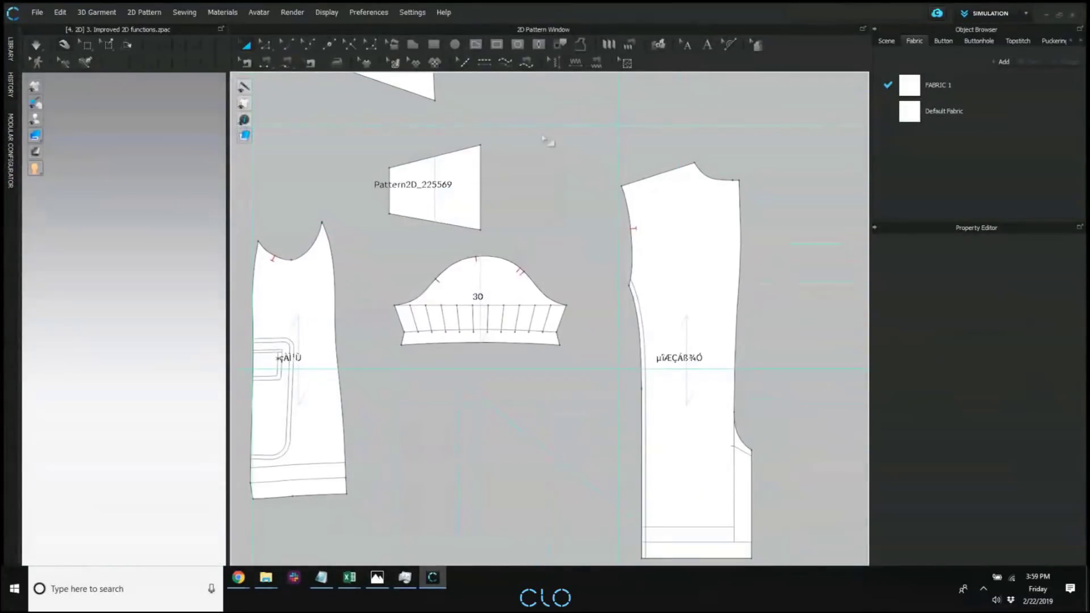
left_click(261, 46)
scroll(650, 218, "up", 2)
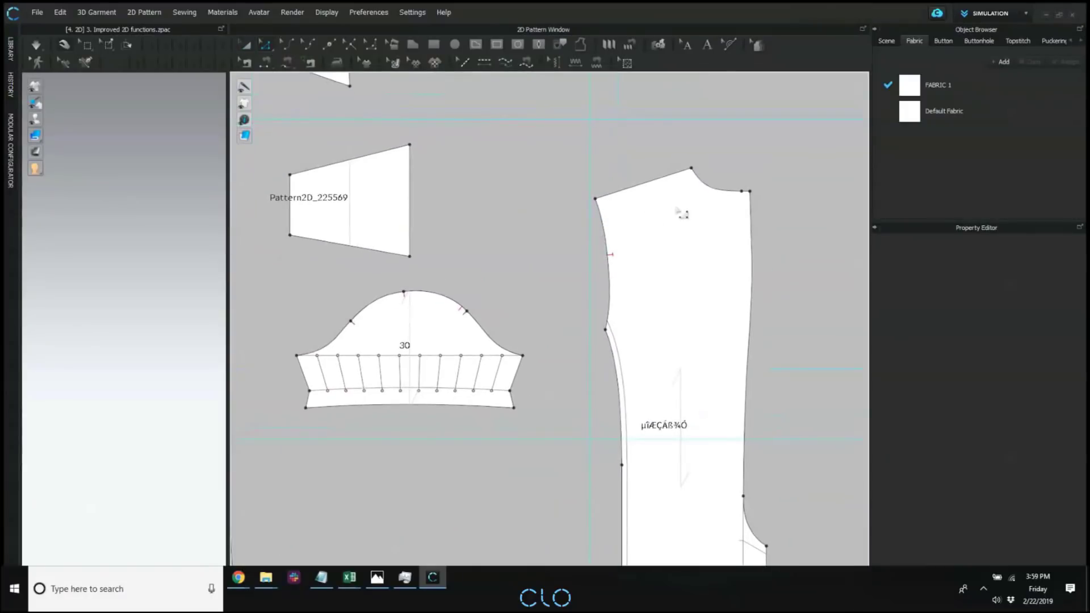
left_click(595, 199)
right_click(596, 200)
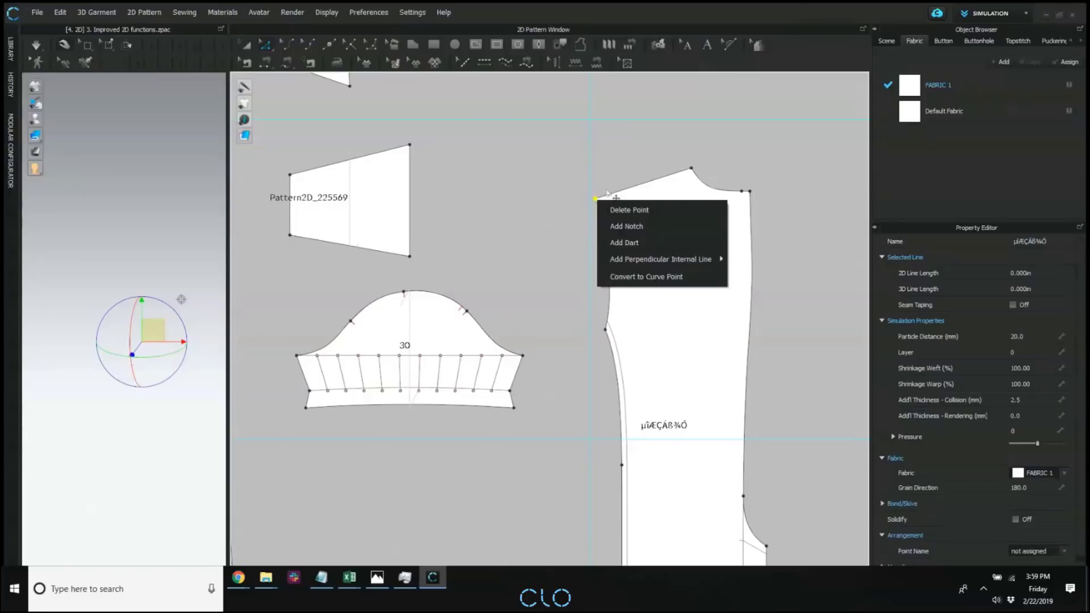
left_click(590, 192)
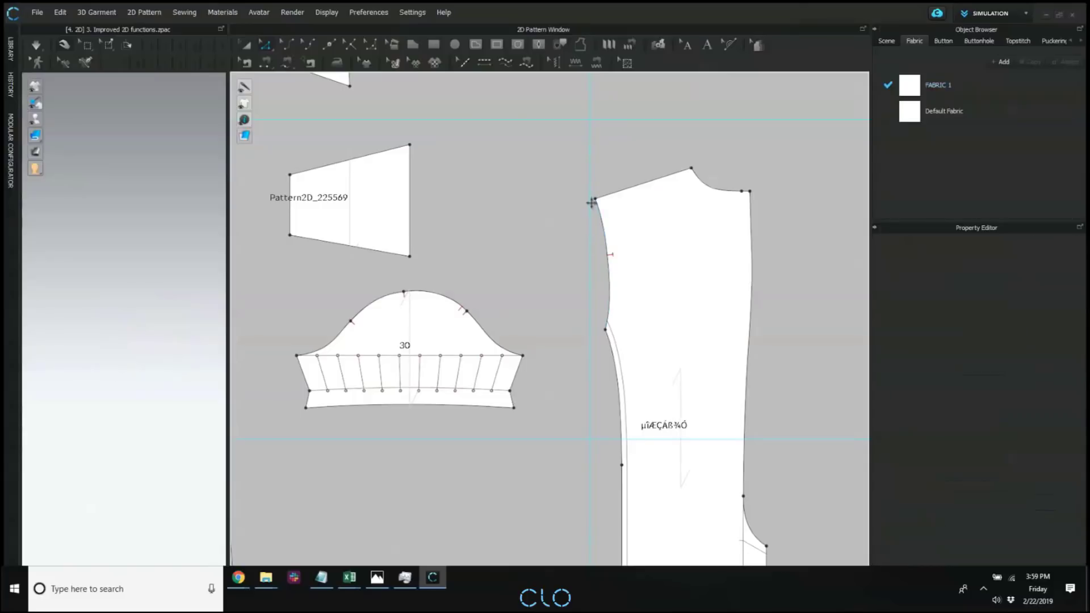
left_click(595, 199)
right_click(596, 200)
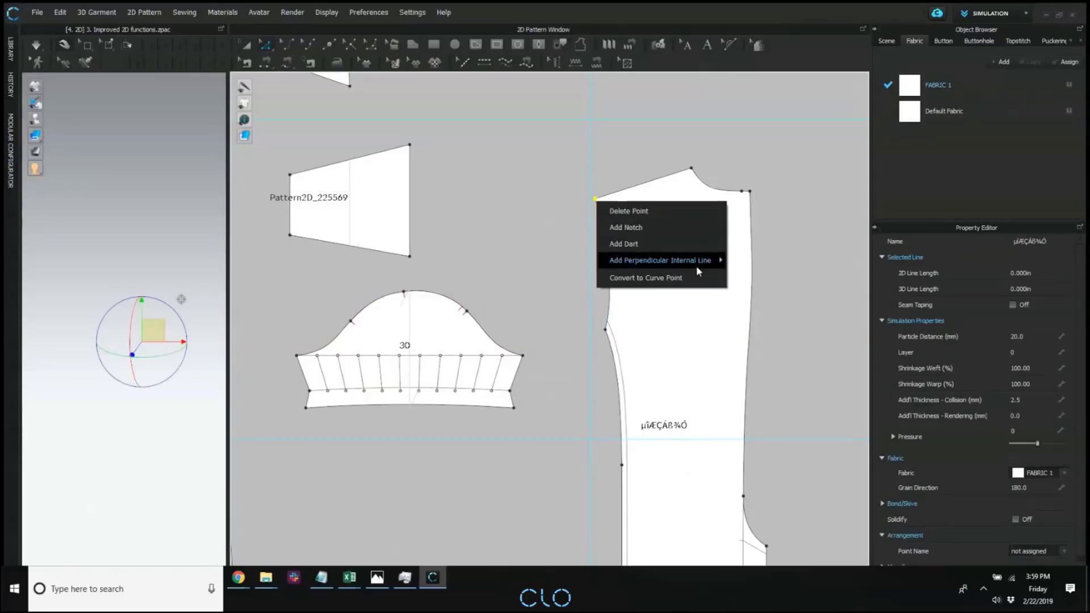
mouse_move(689, 262)
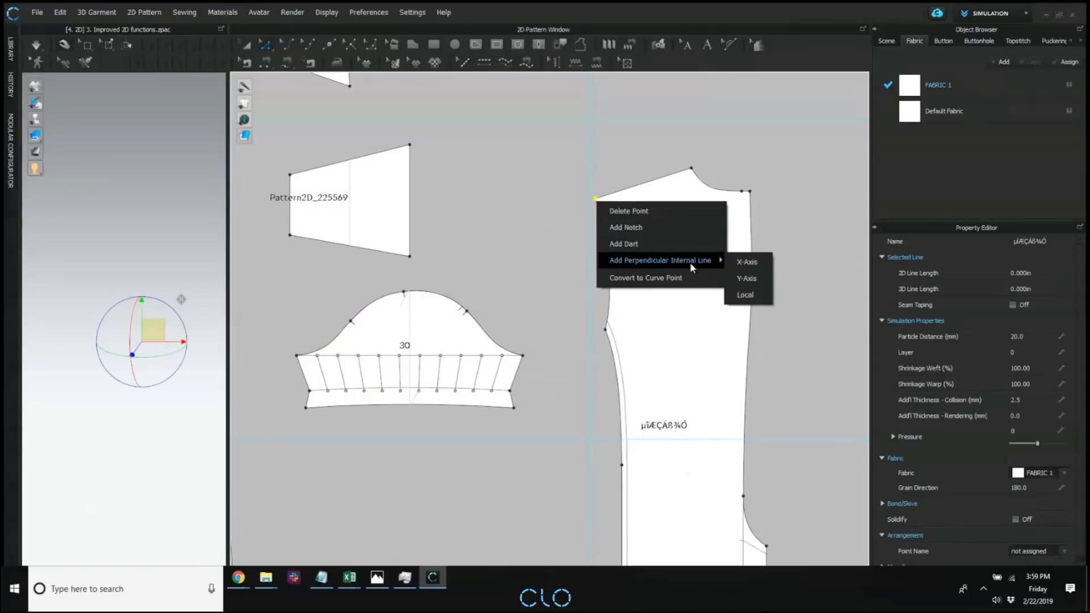
left_click(746, 295)
left_click_drag(606, 198, 839, 250)
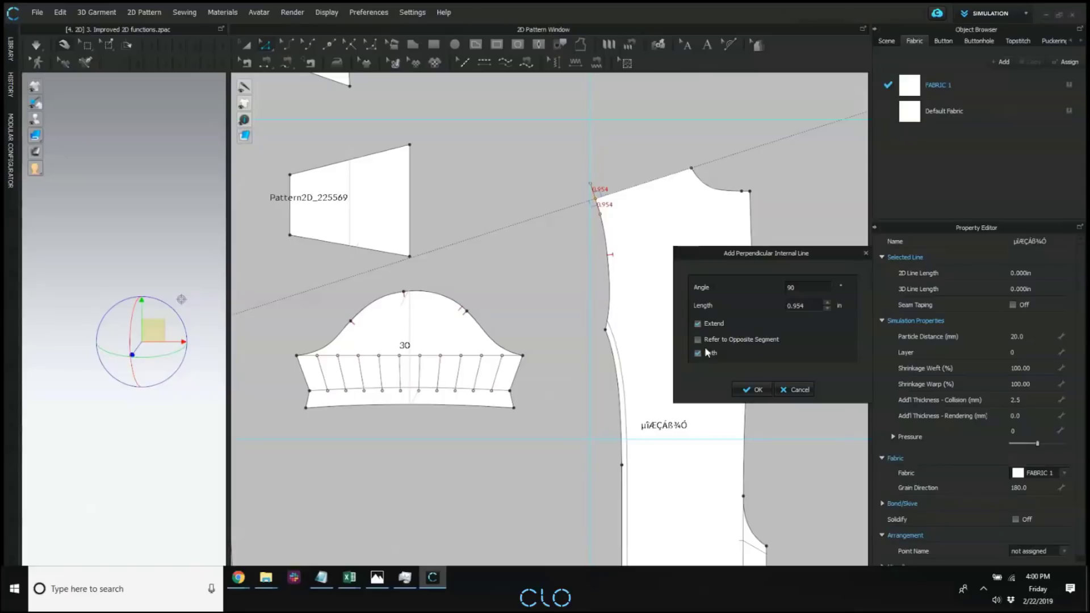
left_click(760, 392)
Switch the 2D patterns' surface display to a translucent style.
scroll(656, 328, "down", 5)
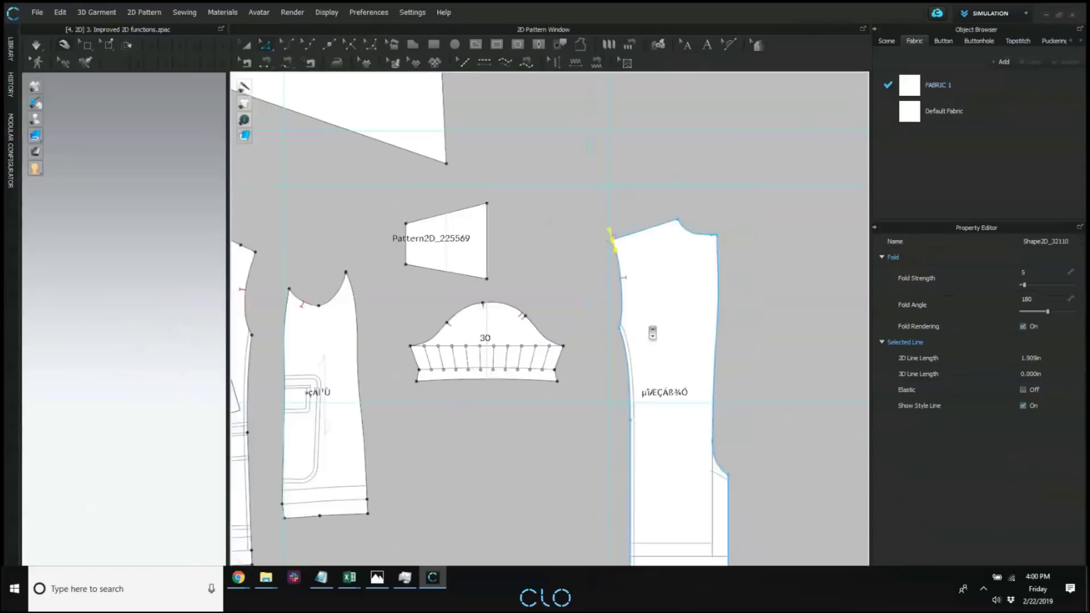
middle_click_drag(628, 355, 656, 328)
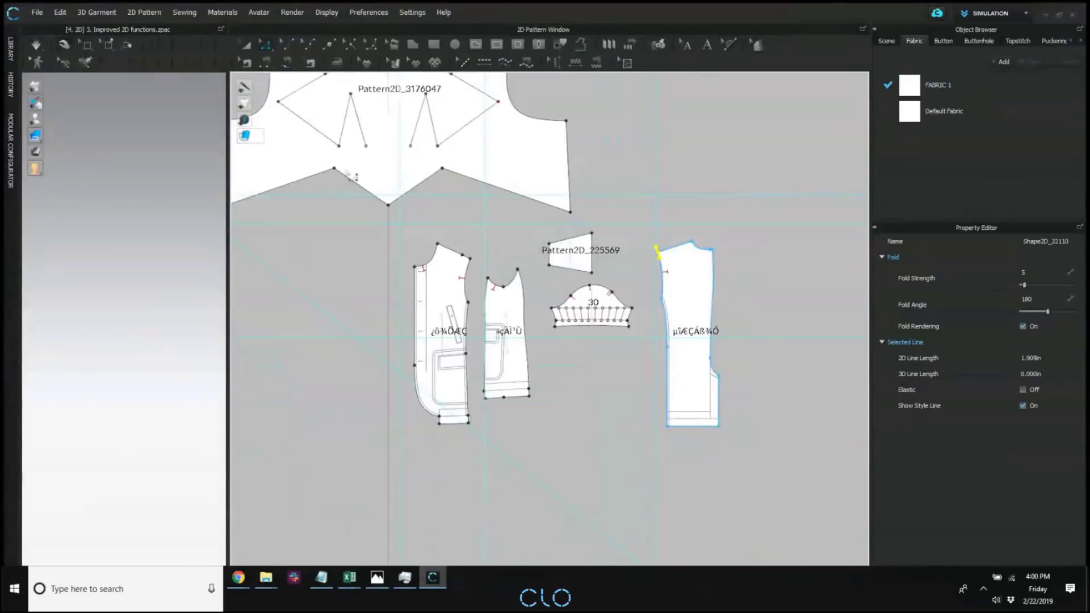
middle_click_drag(404, 175, 480, 263)
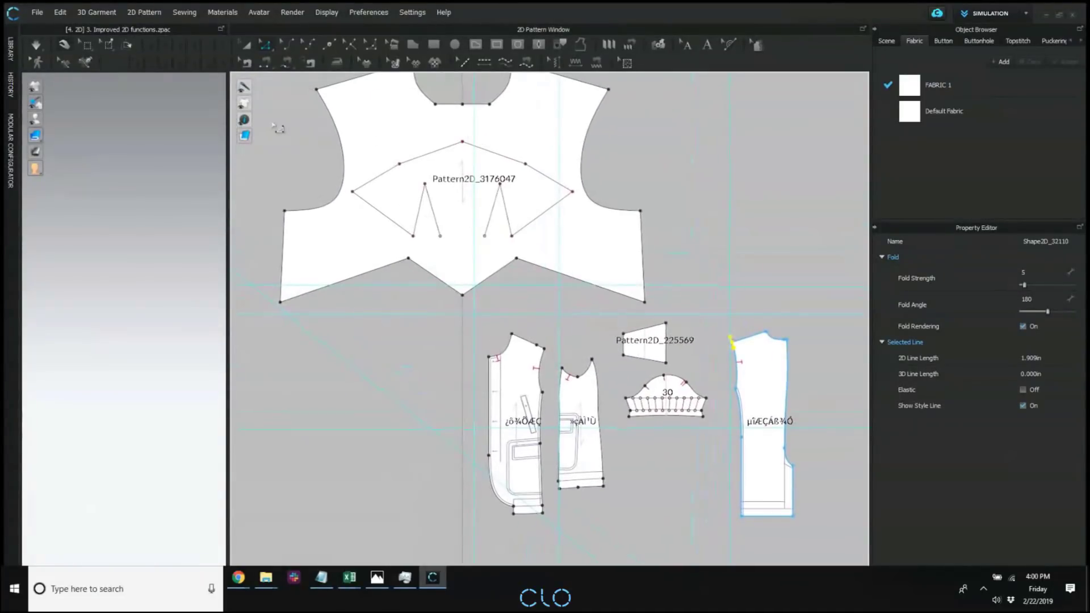
mouse_move(247, 138)
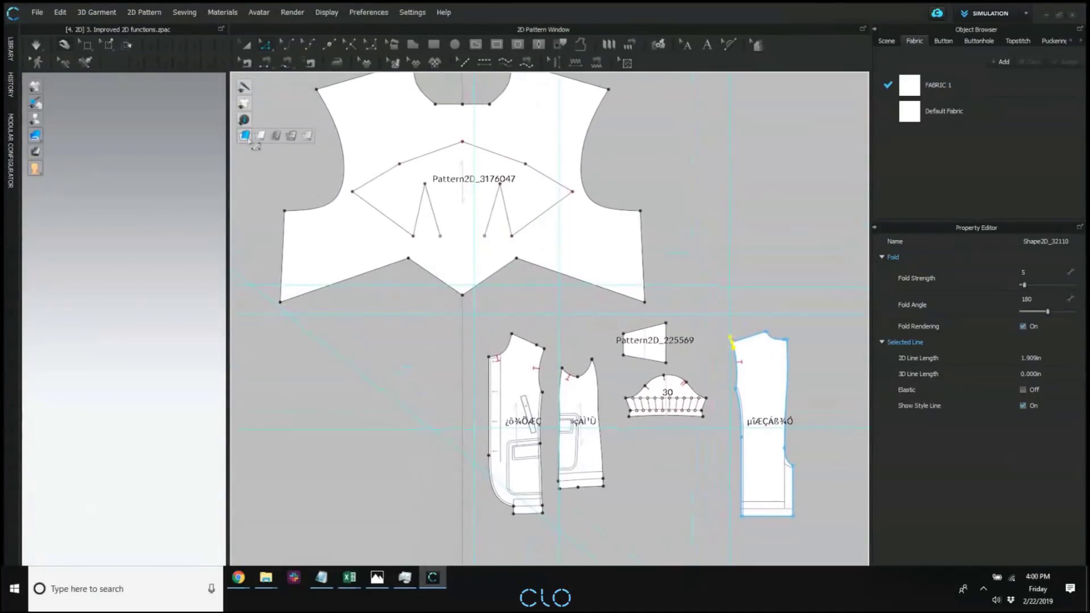
left_click(292, 136)
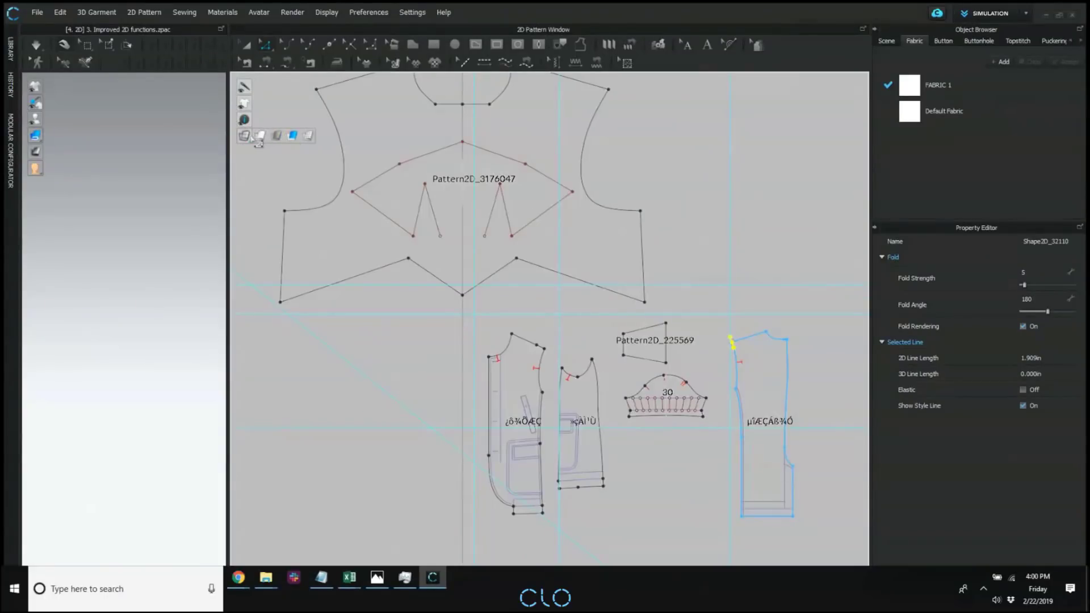
Show the 2D patterns as a textured surface and switch their display to Mesh.
left_click(328, 171)
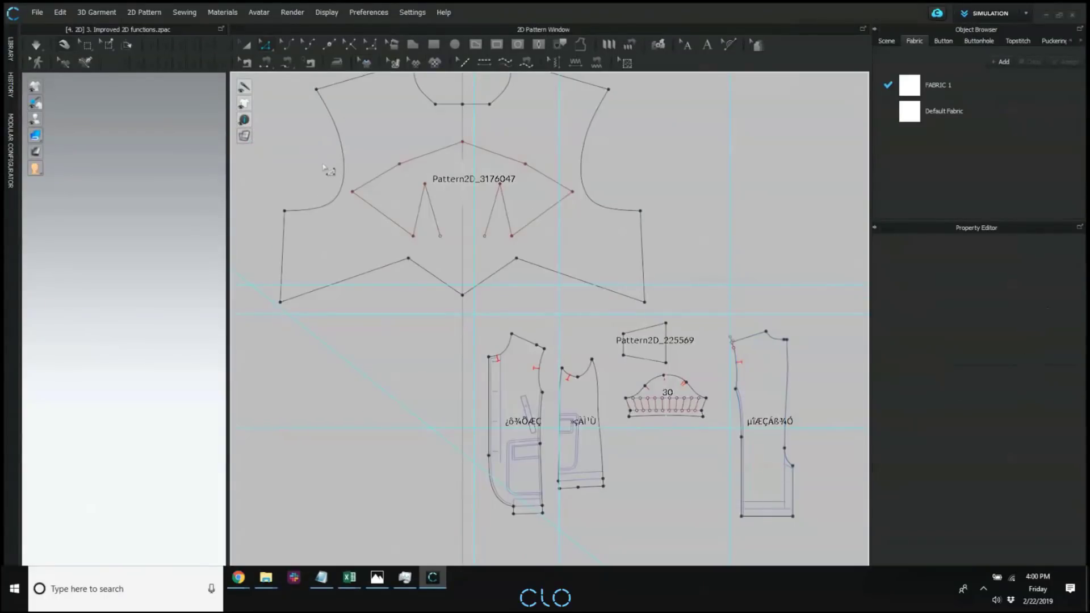
left_click(369, 61)
mouse_move(245, 136)
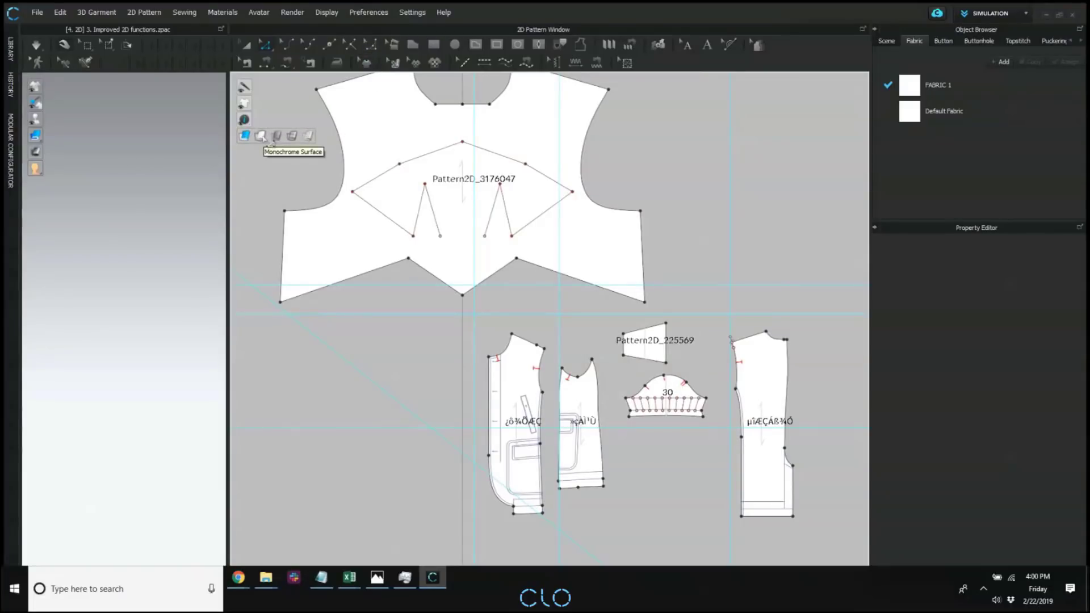
left_click(307, 136)
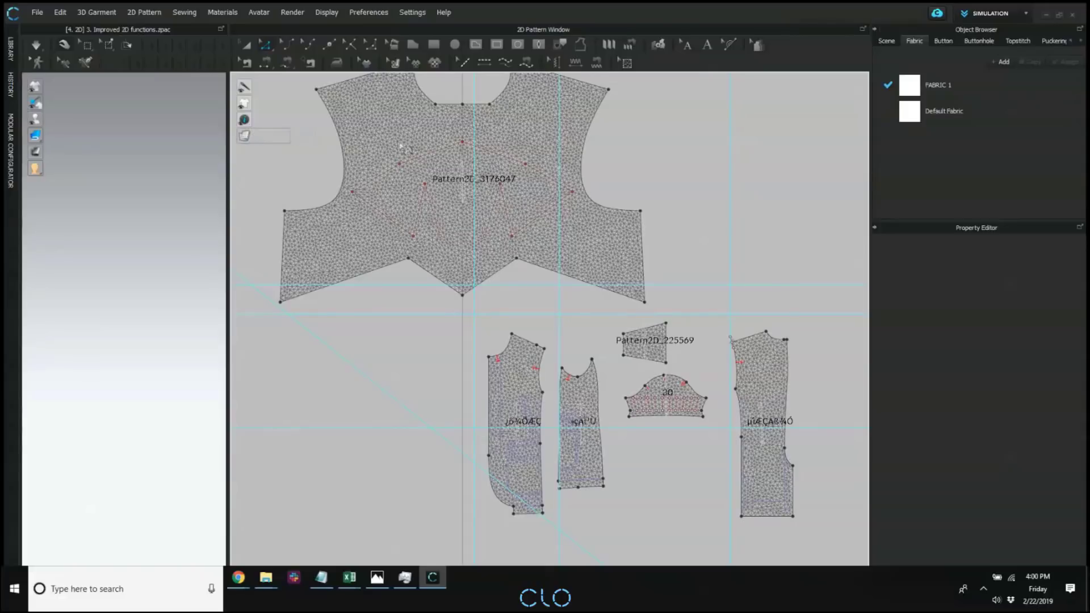
scroll(537, 264, "down", 7)
scroll(513, 215, "up", 6)
Switch the 2D patterns' surface display to Monochrome Surface.
mouse_move(248, 139)
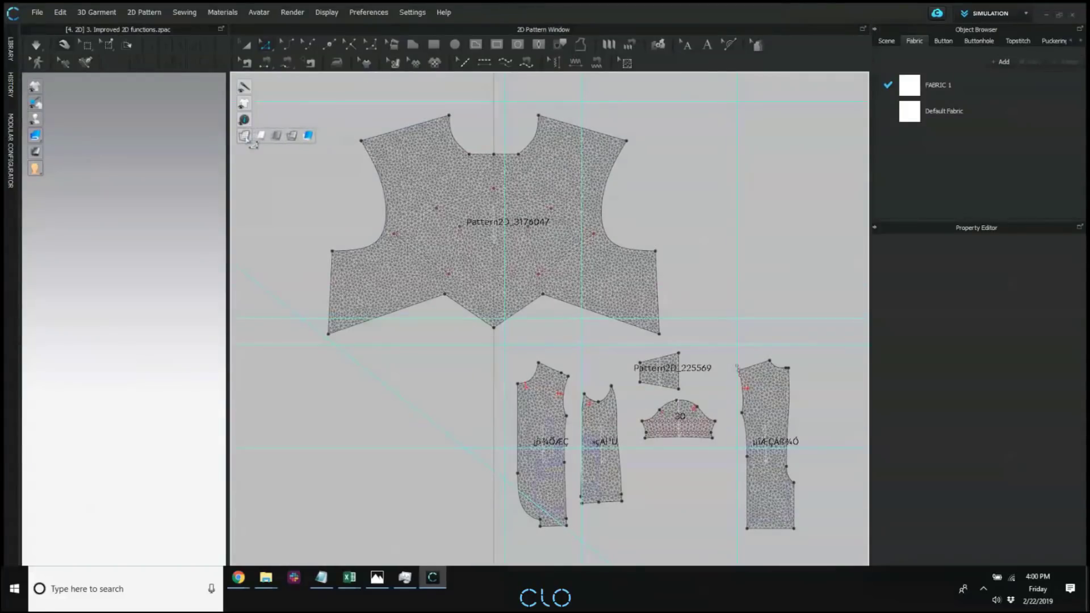
left_click(278, 137)
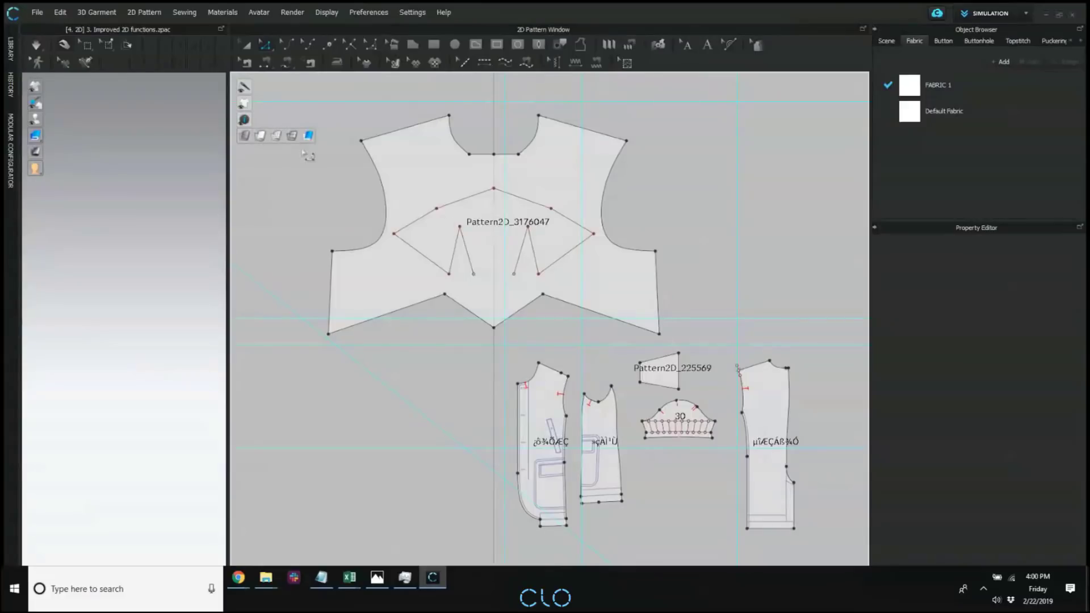
scroll(701, 272, "down", 2)
right_click(380, 207)
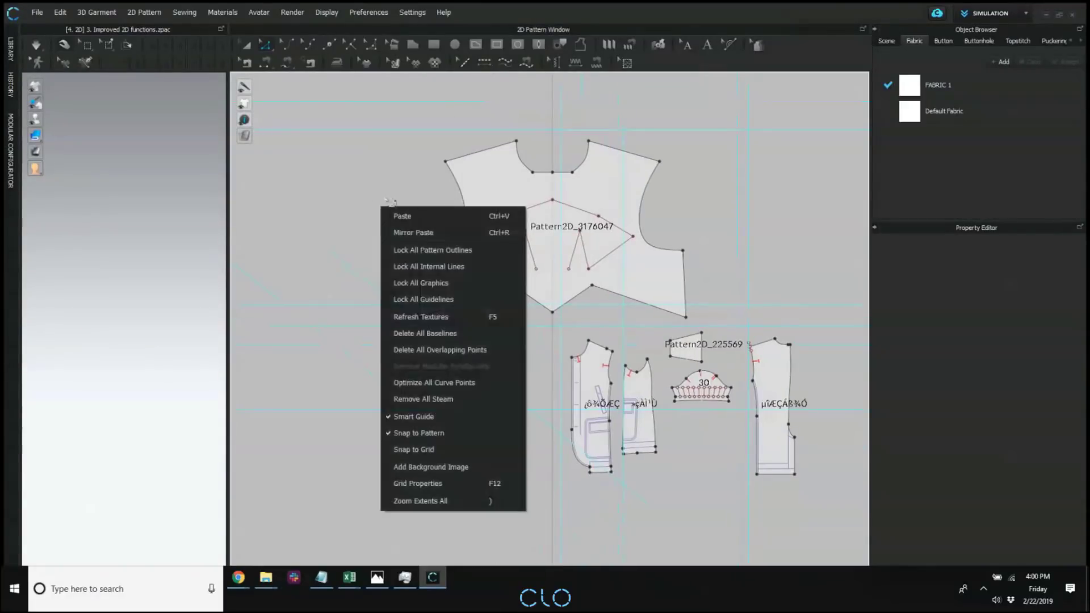
right_click(374, 197)
left_click(277, 189)
Return the 2D patterns to the opaque textured surface display.
left_click(261, 139)
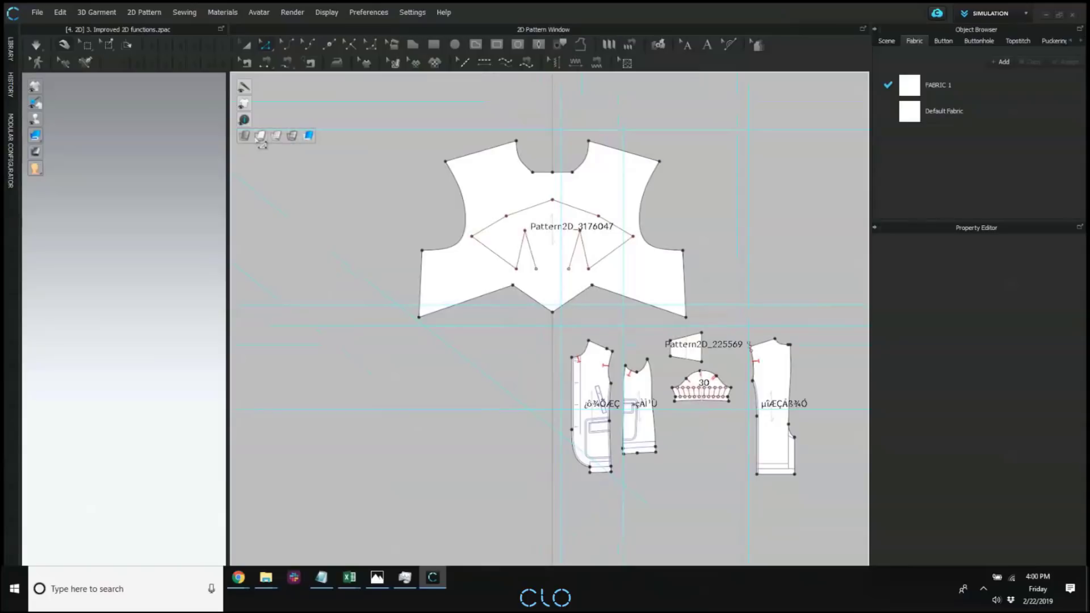
scroll(648, 287, "down", 3)
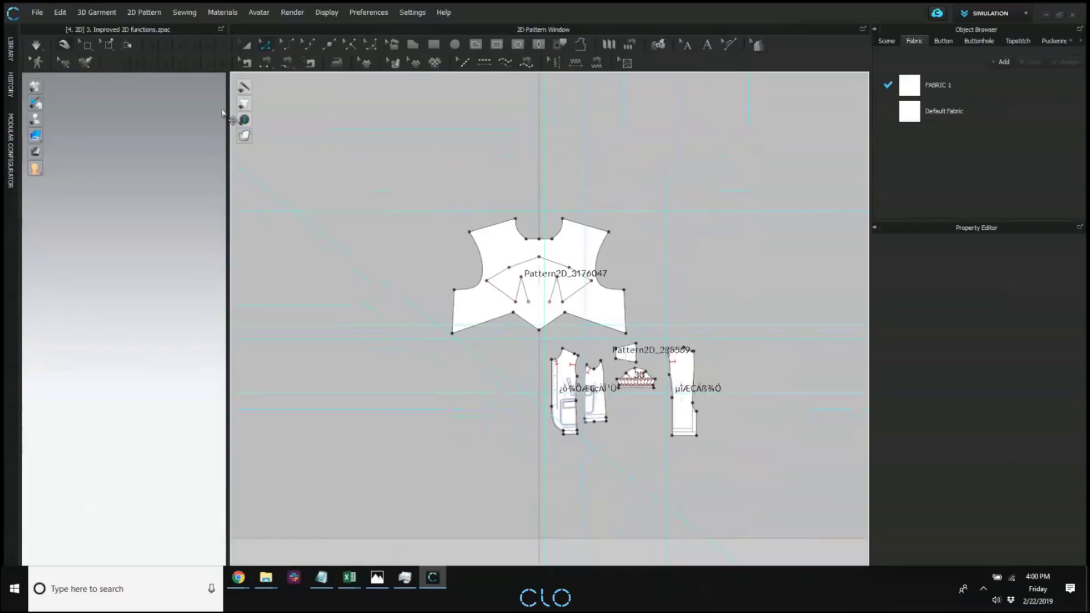
mouse_move(253, 124)
Bring up the library and start a new project without saving the current one.
left_click(10, 50)
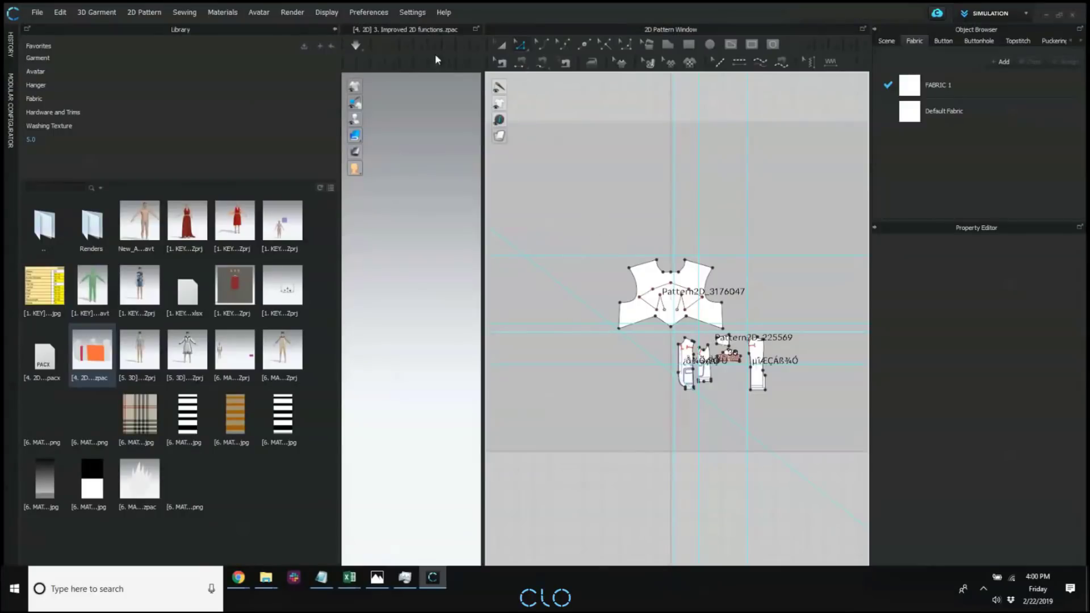
left_click(37, 12)
left_click(43, 35)
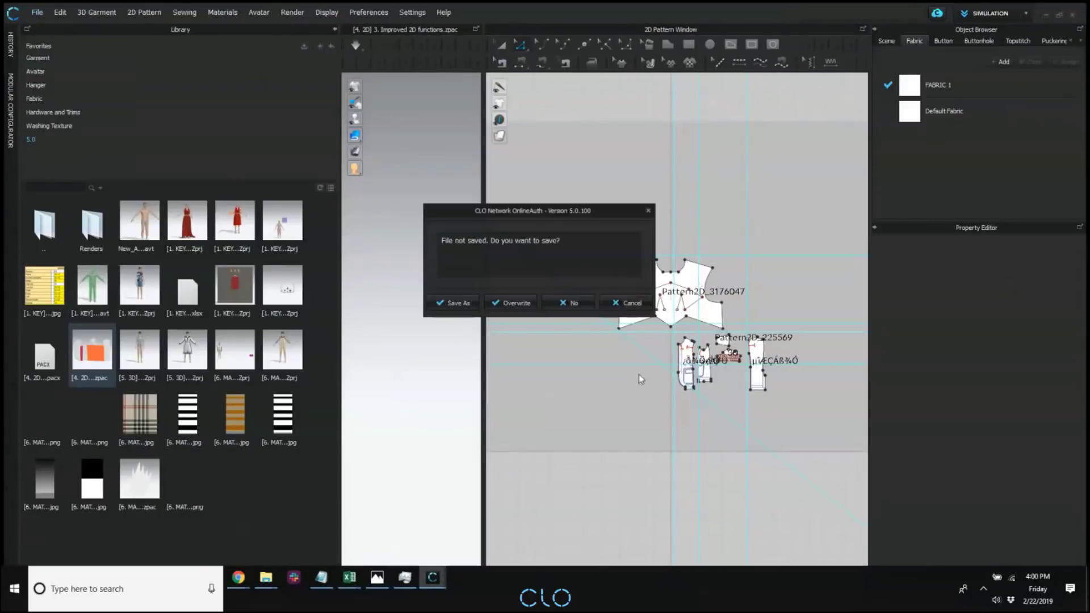
left_click(567, 303)
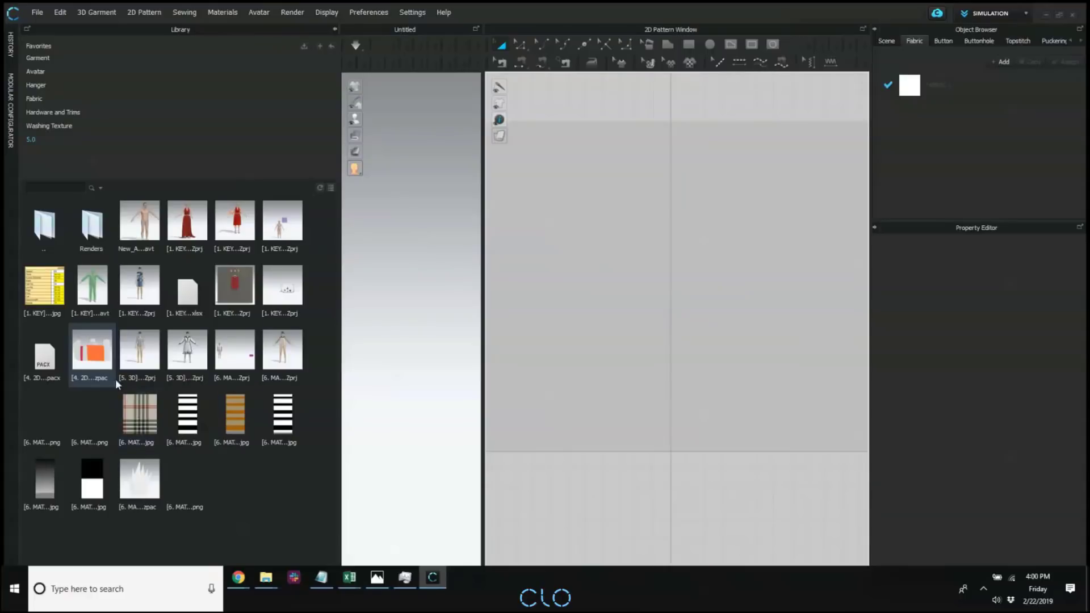
Load the "[4. 2D" .pacx pattern file from the library with Add, all sizes and no rotation, and close the library.
double_click(44, 353)
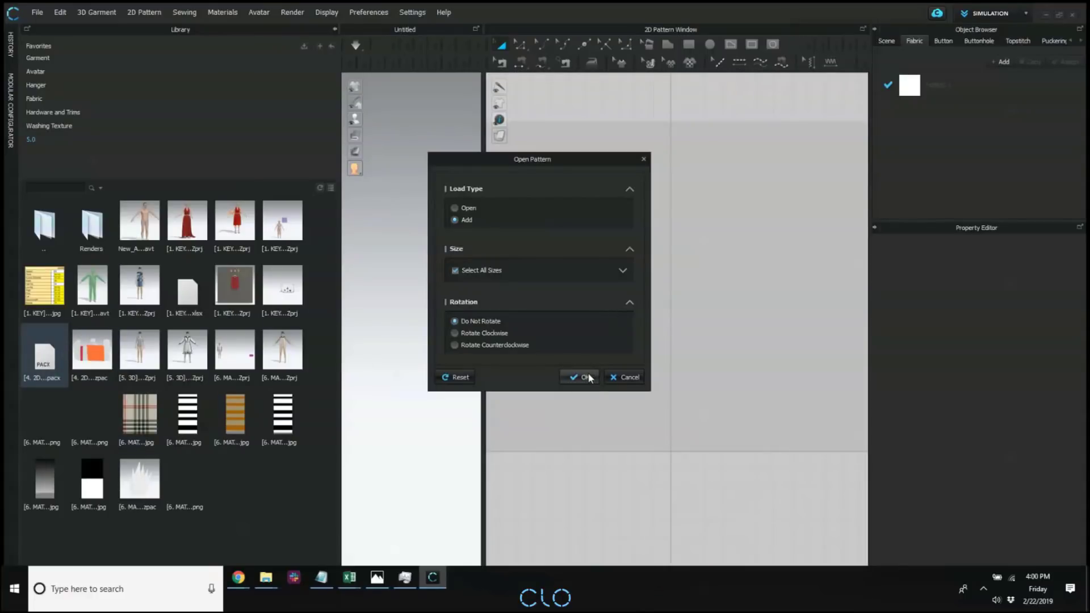
left_click(576, 372)
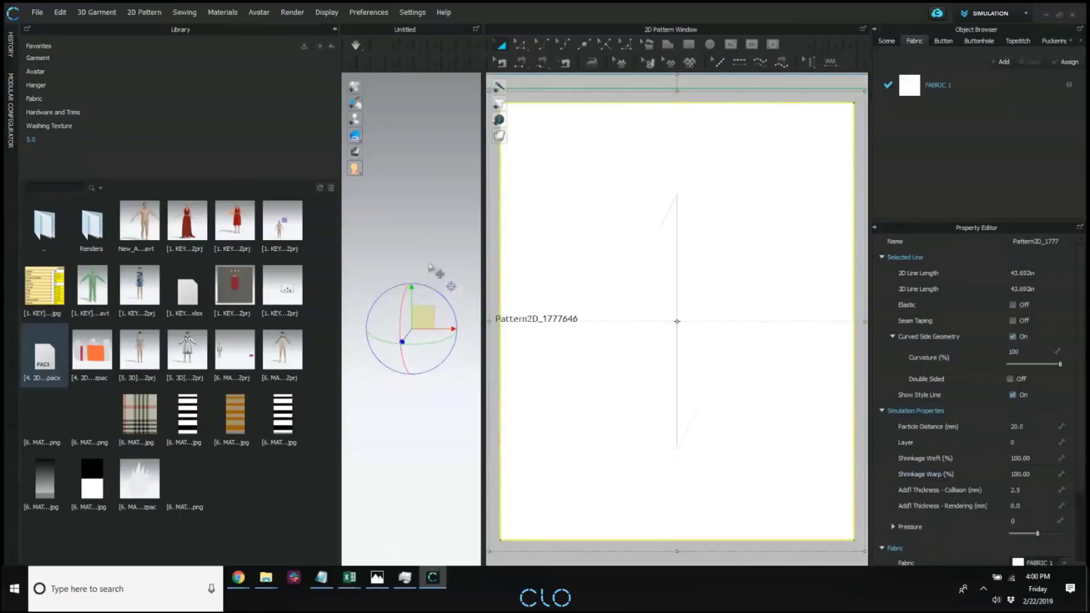
left_click(448, 289)
scroll(692, 304, "down", 5)
scroll(693, 285, "down", 3)
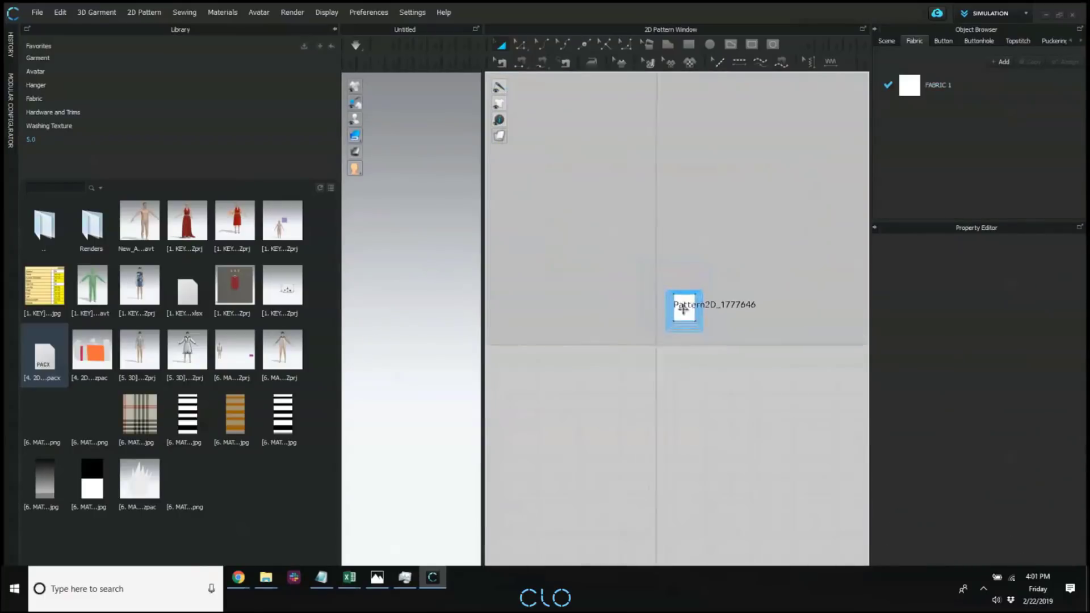
left_click(336, 29)
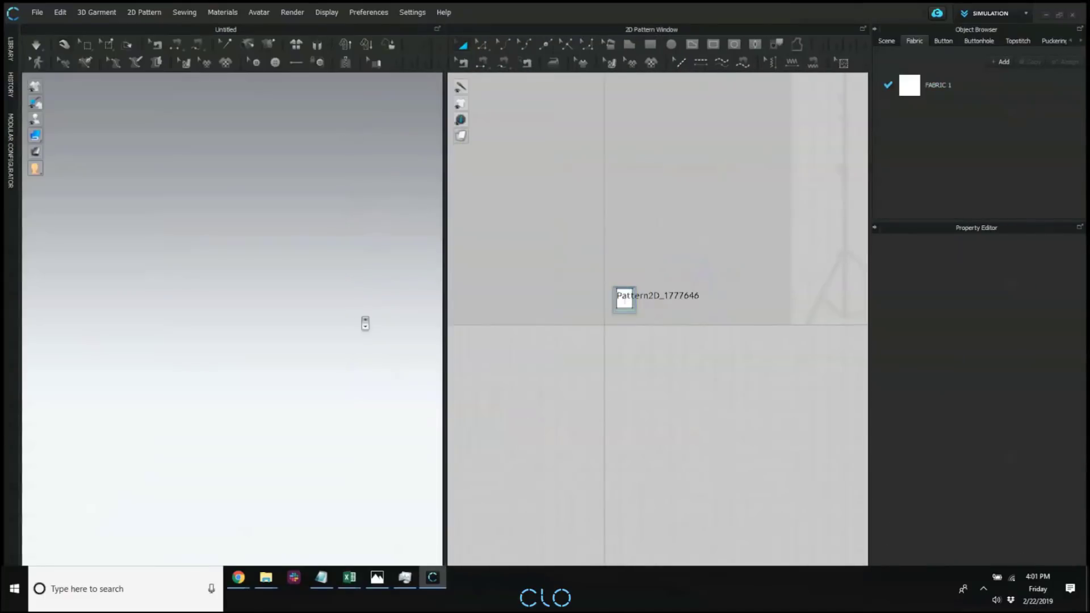
Delete the metal stand and the remaining studio prop from the 3D scene.
left_click(194, 278)
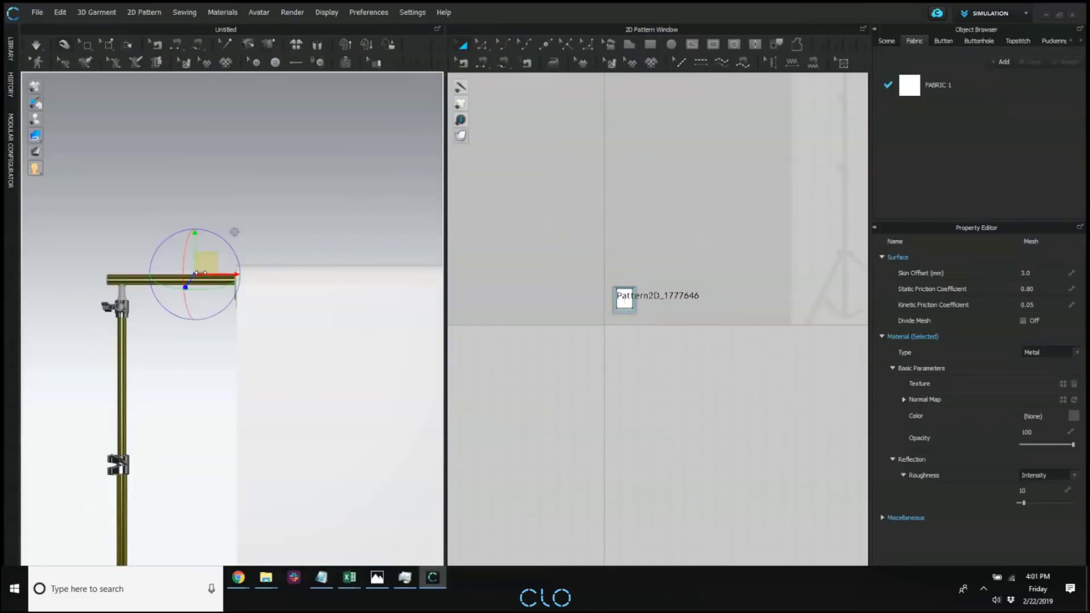
key("Delete")
scroll(285, 369, "down", 5)
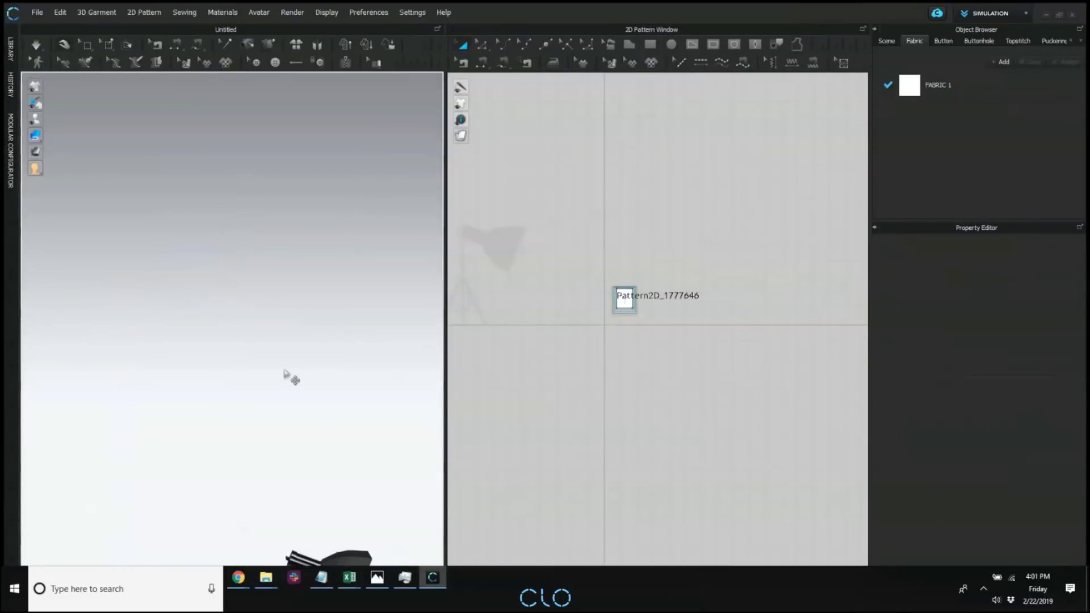
middle_click_drag(305, 419, 314, 263)
left_click(329, 335)
middle_click_drag(337, 335, 227, 327)
key("Delete")
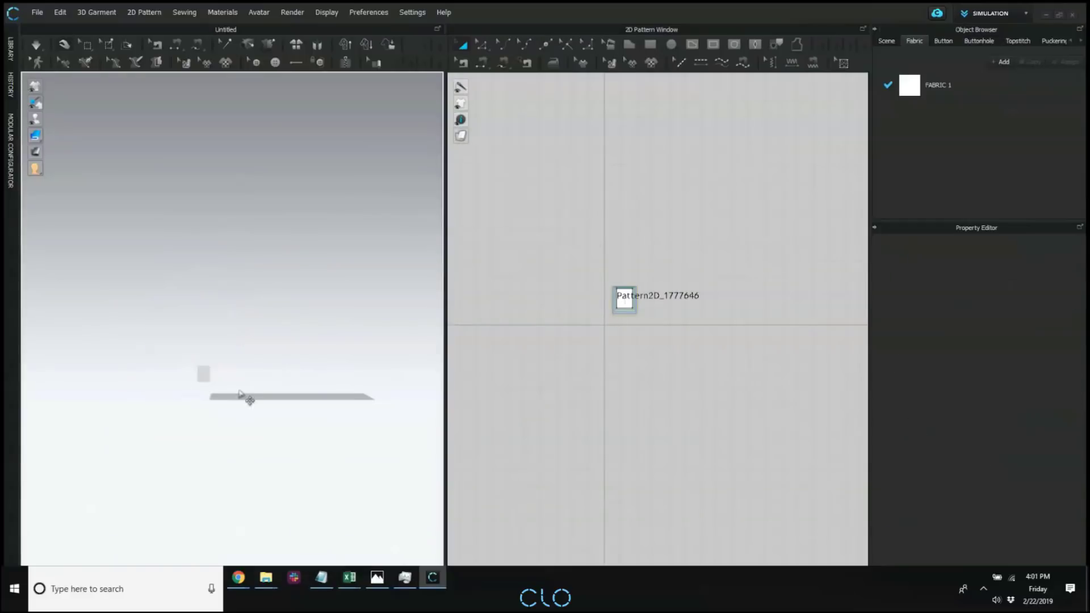
Widen the 2D pattern area at the expense of the 3D view, with the graded rectangular pattern centred.
scroll(245, 397, "up", 2)
scroll(651, 276, "up", 4)
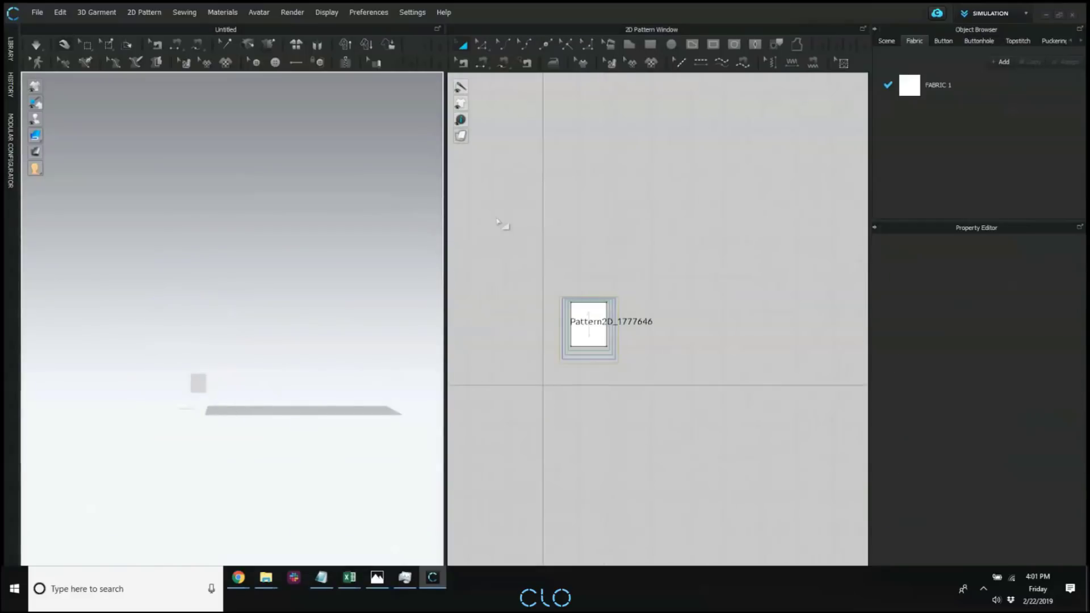
scroll(732, 433, "down", 3)
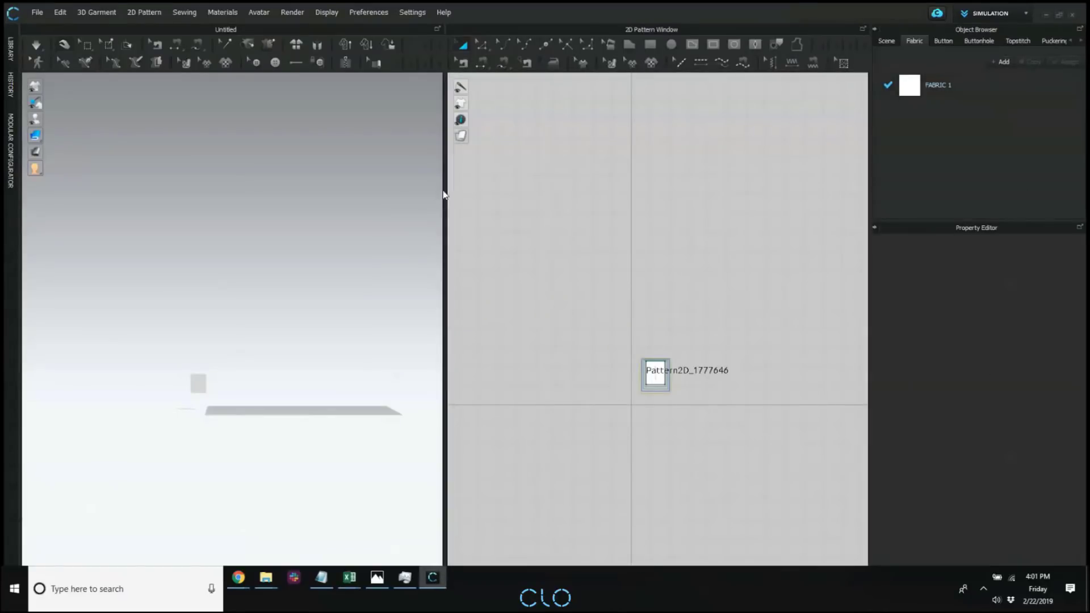
left_click_drag(444, 198, 173, 227)
scroll(515, 236, "up", 5)
middle_click_drag(560, 363, 593, 332)
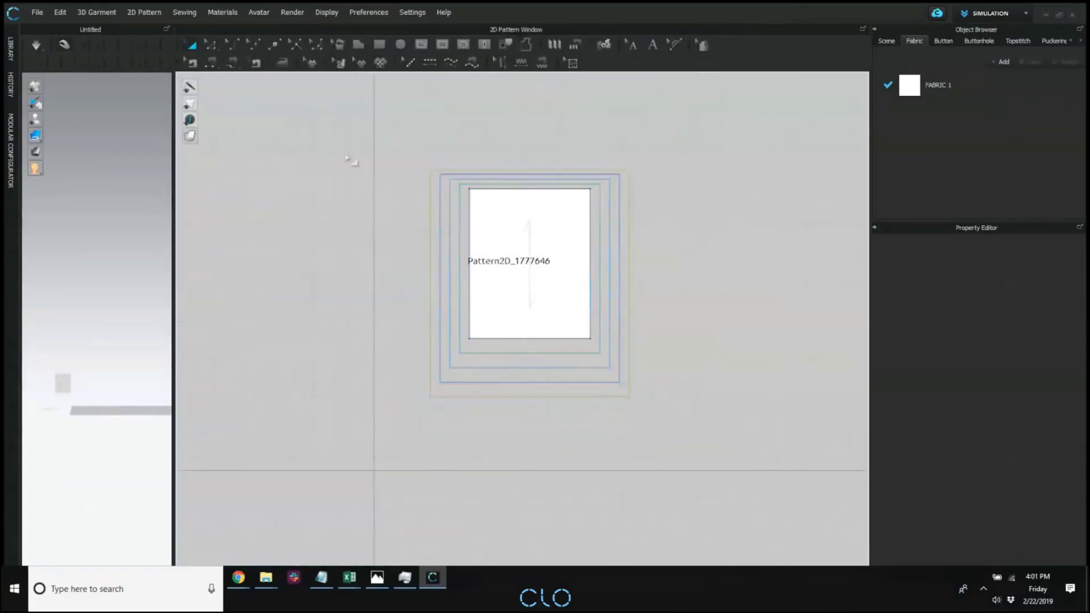
Hide the grading outlines around the 2D pattern and show them again.
mouse_move(187, 104)
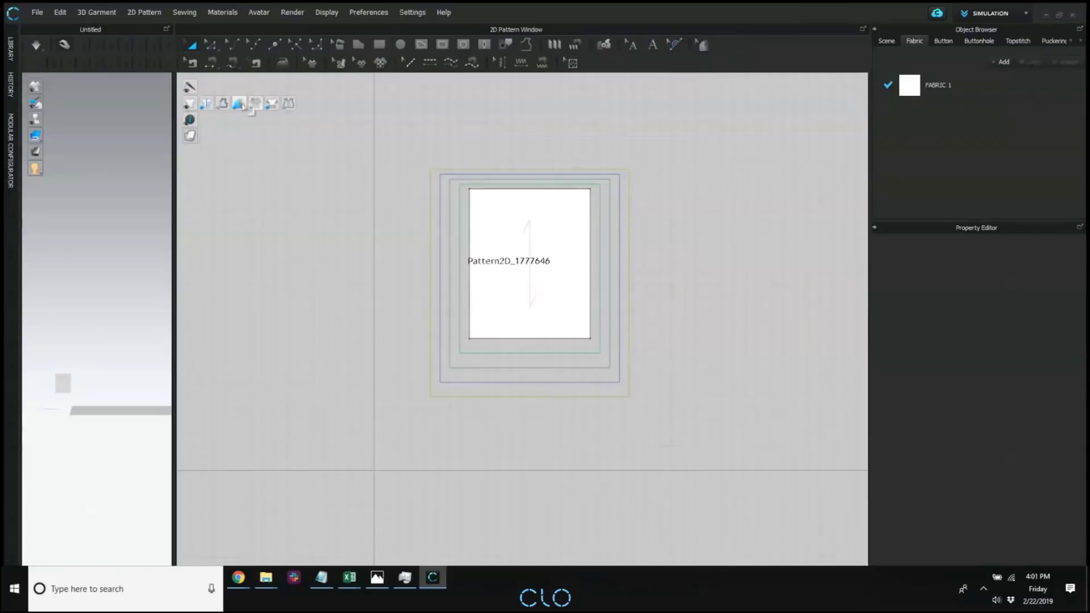
left_click(242, 105)
left_click(242, 105)
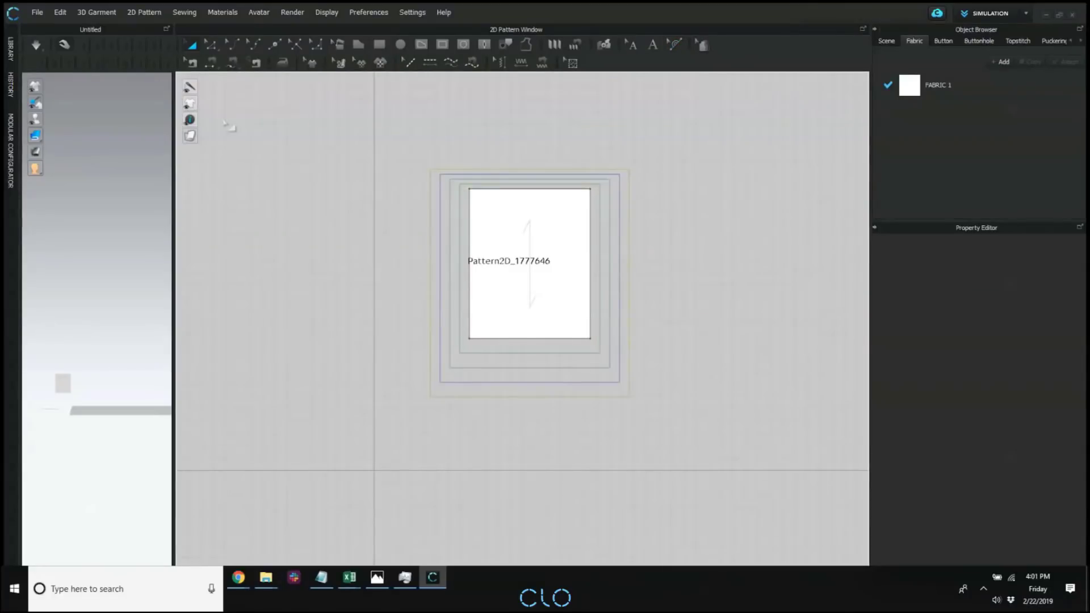
left_click(241, 105)
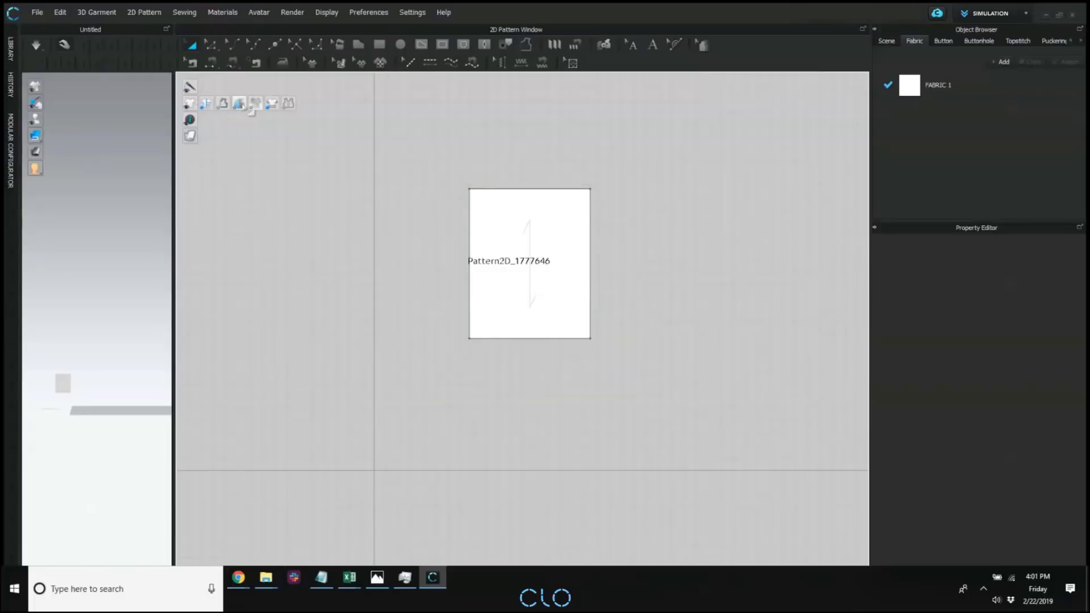
left_click(242, 105)
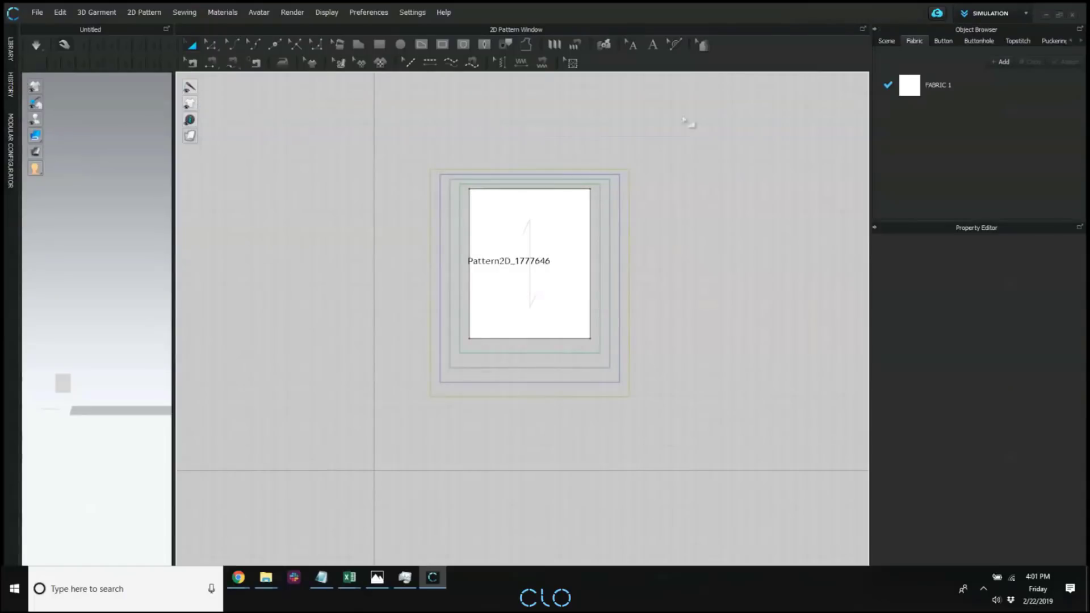
Widen the Object Browser and add a second size group to the grading list.
left_click_drag(871, 127, 754, 127)
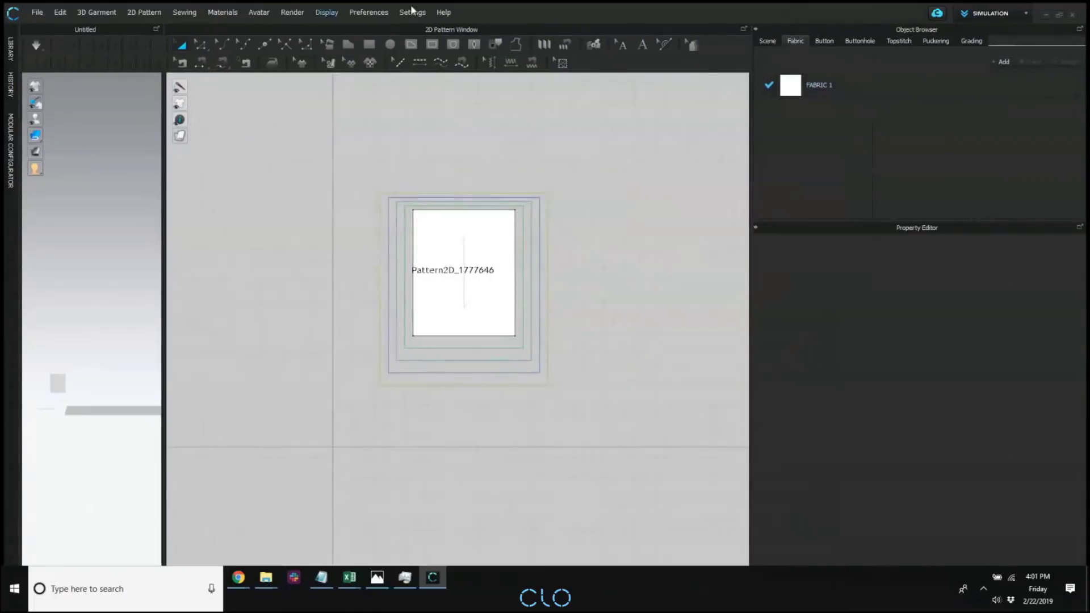
left_click(971, 42)
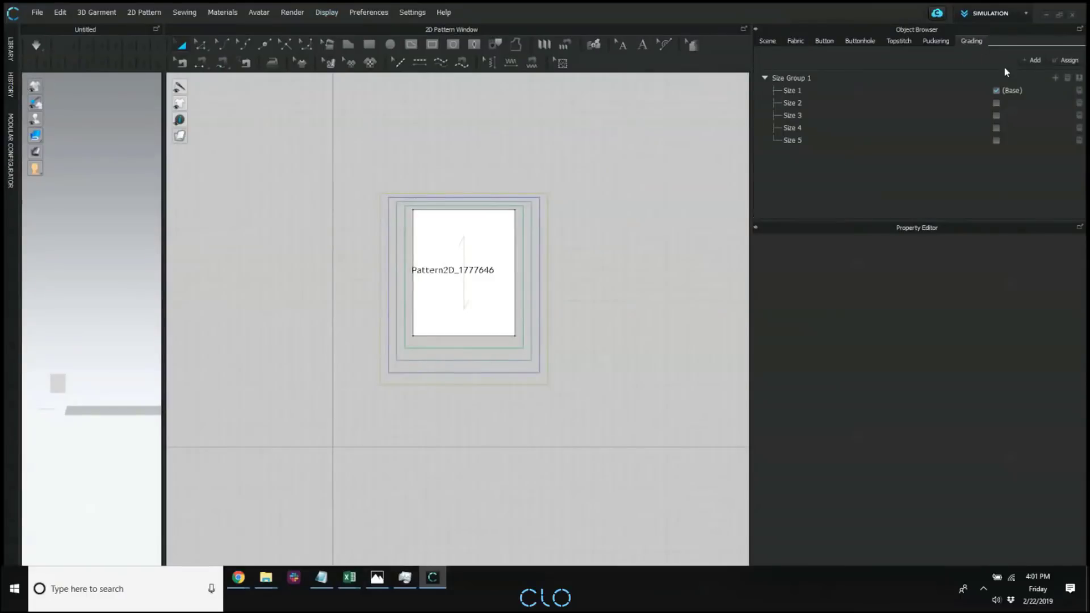
left_click(1038, 59)
Draw a rectangular pattern with an outline of about 44.1 in beside the graded one, keeping it selected with the grading list open.
left_click(369, 44)
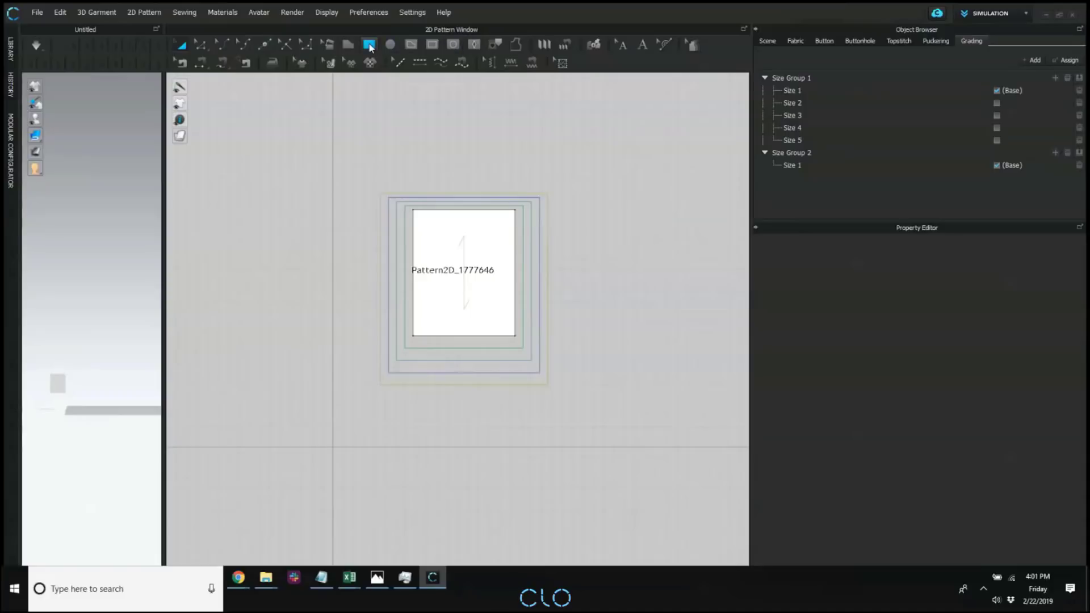
left_click_drag(588, 191, 686, 324)
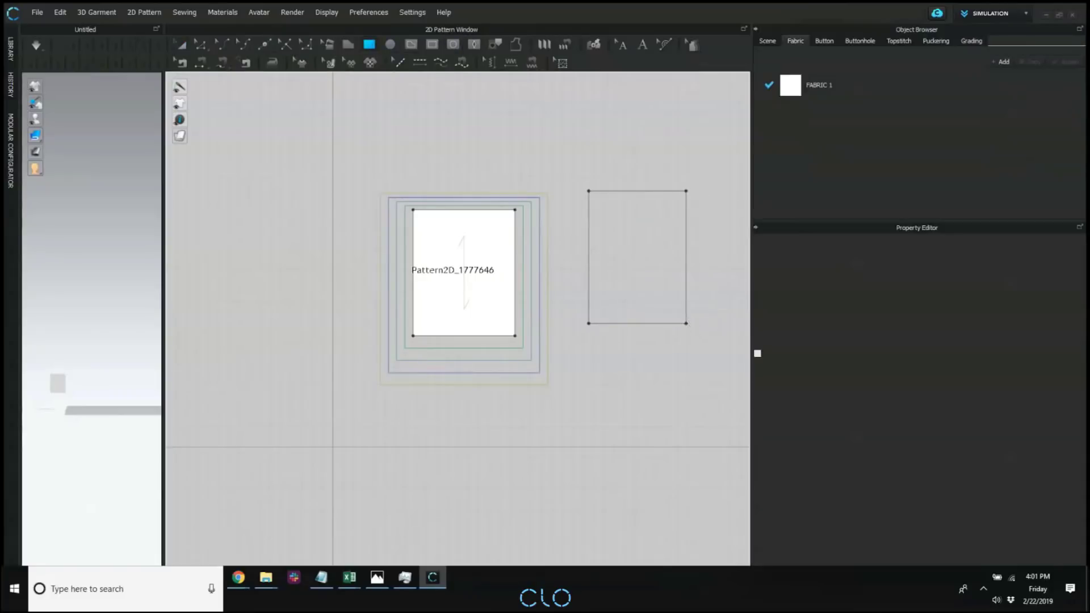
left_click(970, 41)
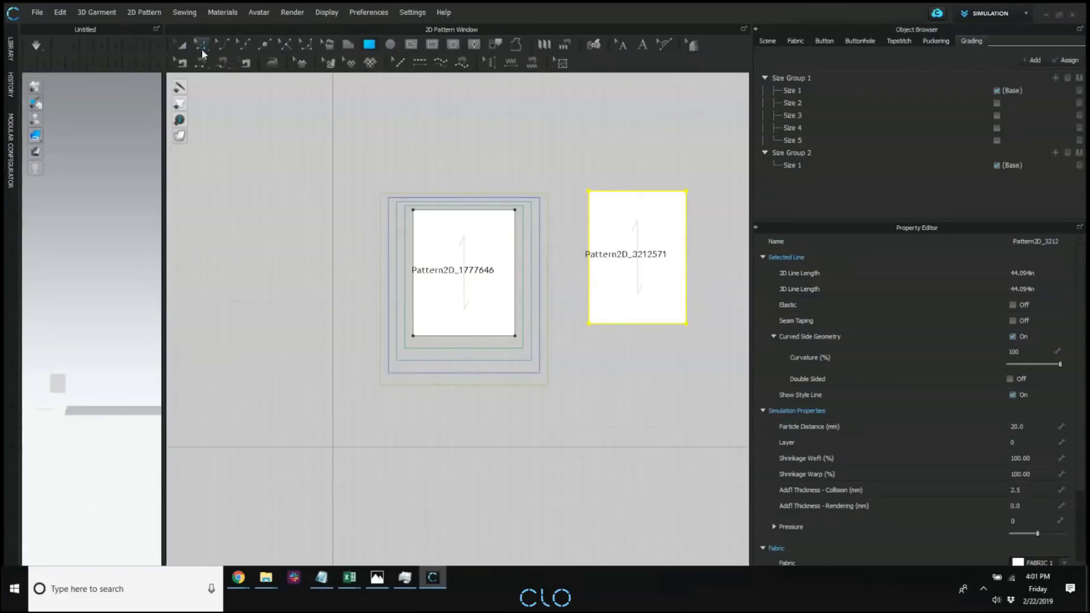
left_click(181, 45)
left_click(971, 41)
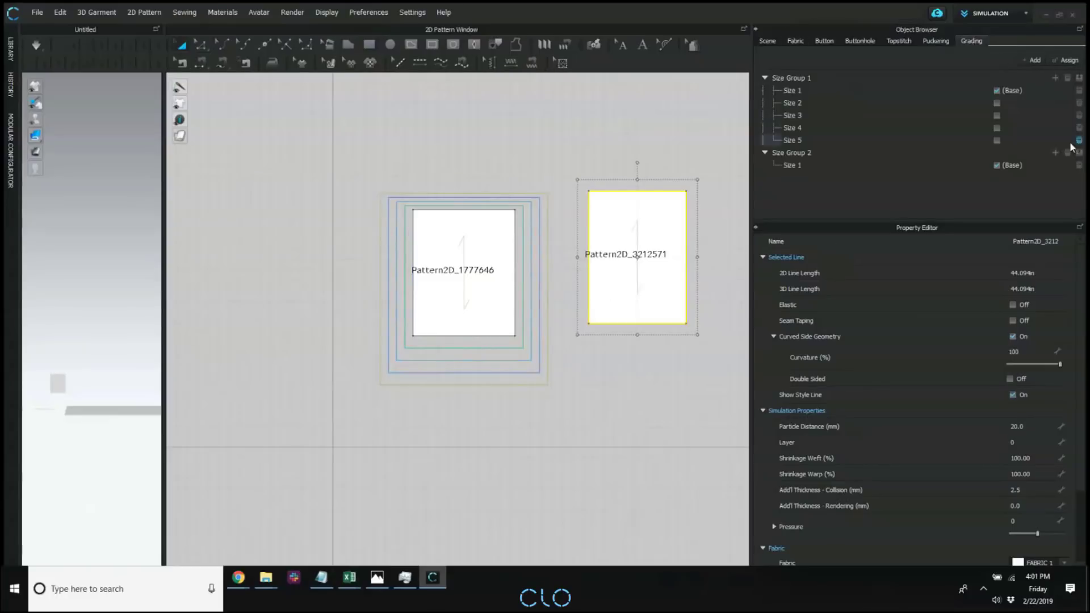
Add four sizes to the second size group and assign the group to the new rectangular pattern.
left_click(1053, 152)
left_click(1053, 152)
left_click(1054, 151)
left_click(1053, 152)
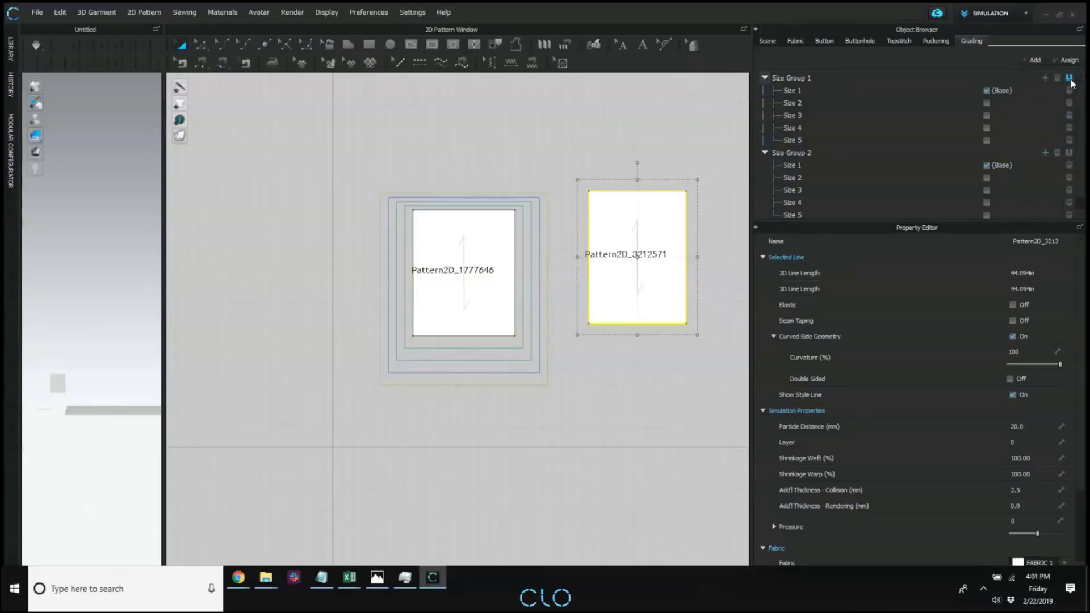
left_click(1069, 153)
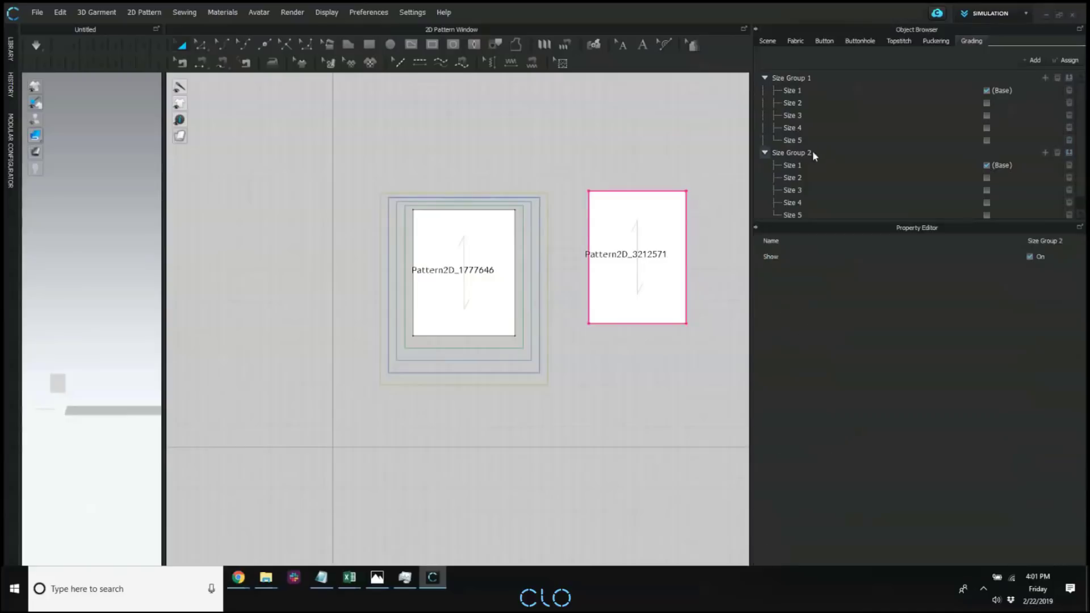
Rename the first size group as a and the second as b.
double_click(797, 79)
type("a")
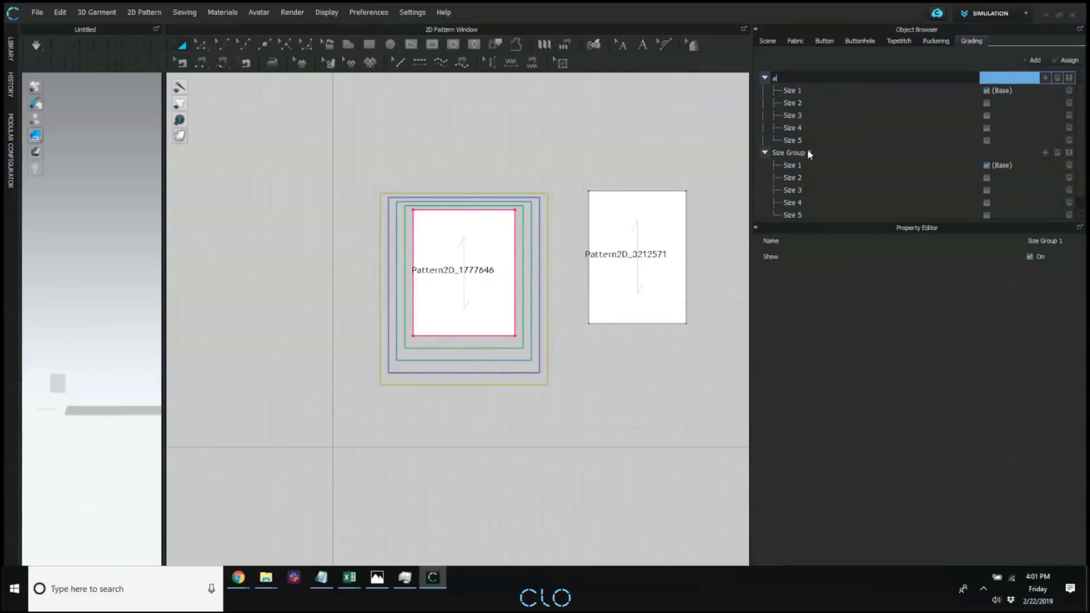
double_click(807, 152)
type("b")
left_click(852, 187)
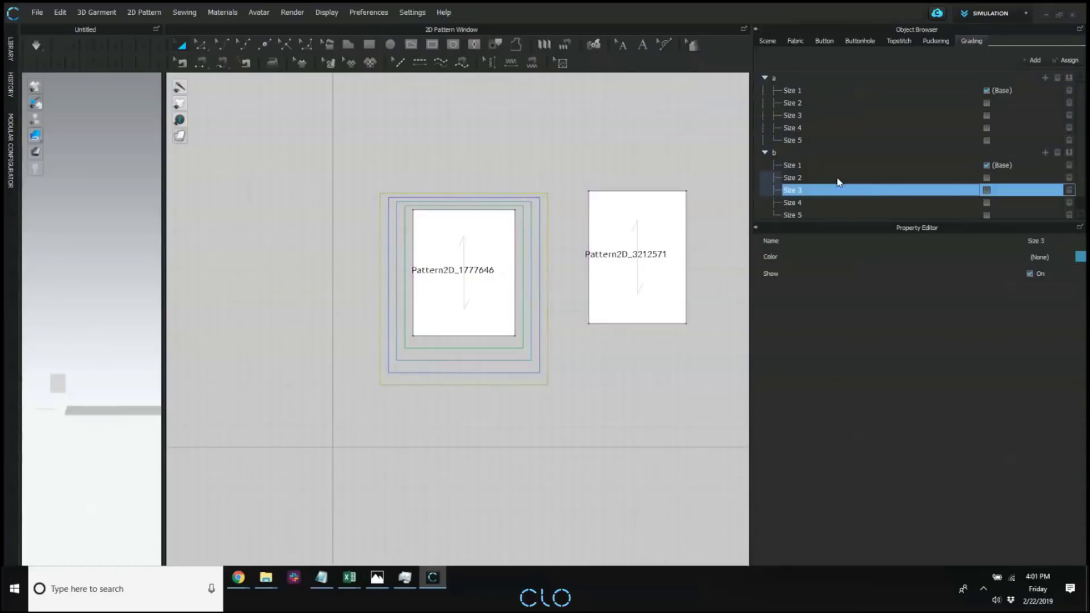
Copy the grading of the upper-left corner of the graded rectangle to the upper-left corner of the second rectangle.
left_click(692, 49)
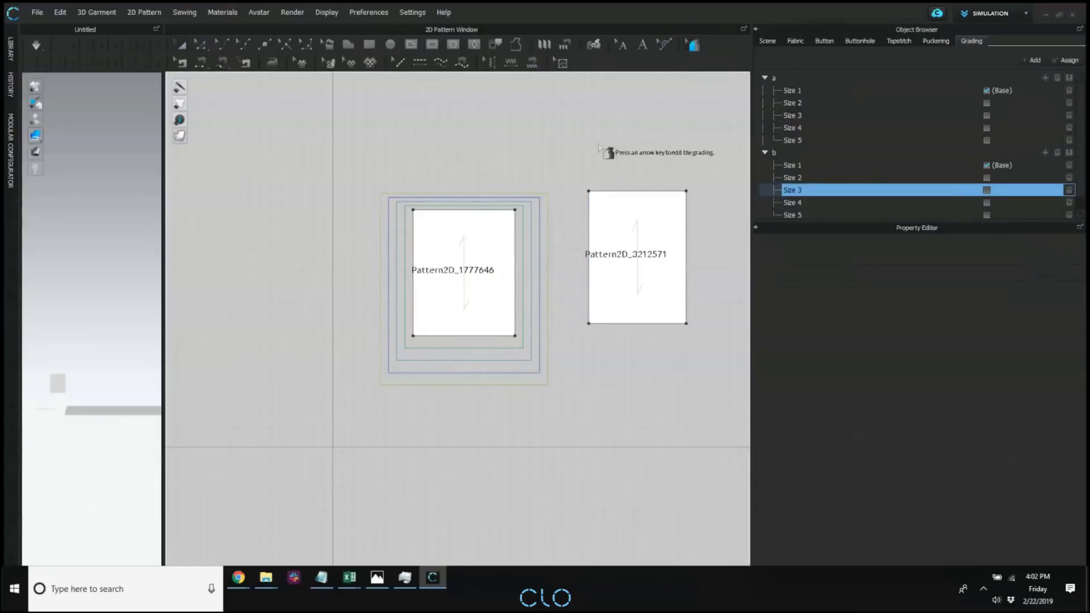
right_click(409, 210)
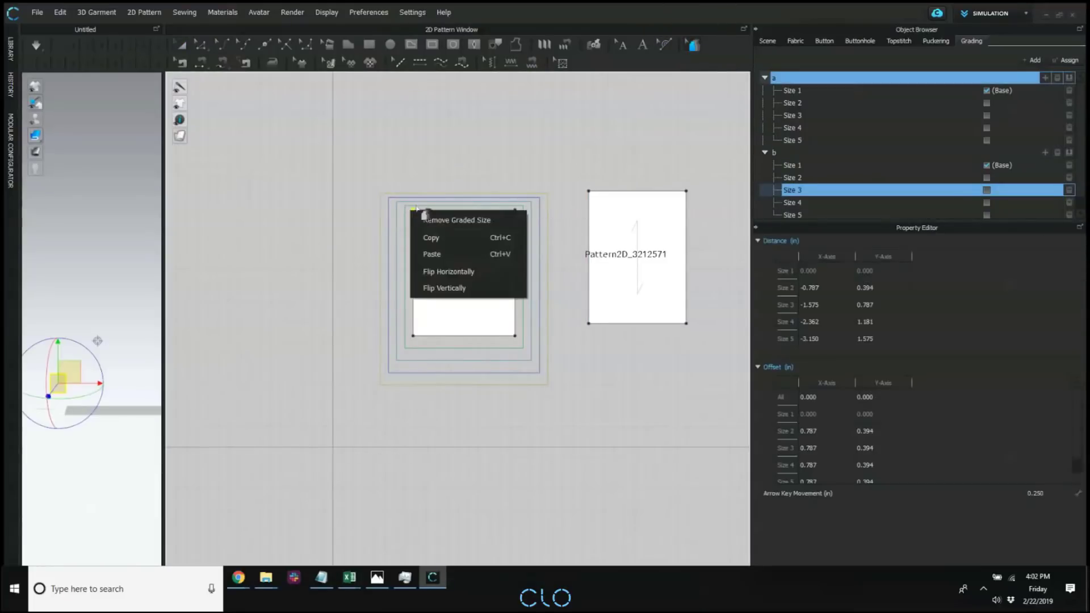
left_click(438, 190)
right_click(413, 211)
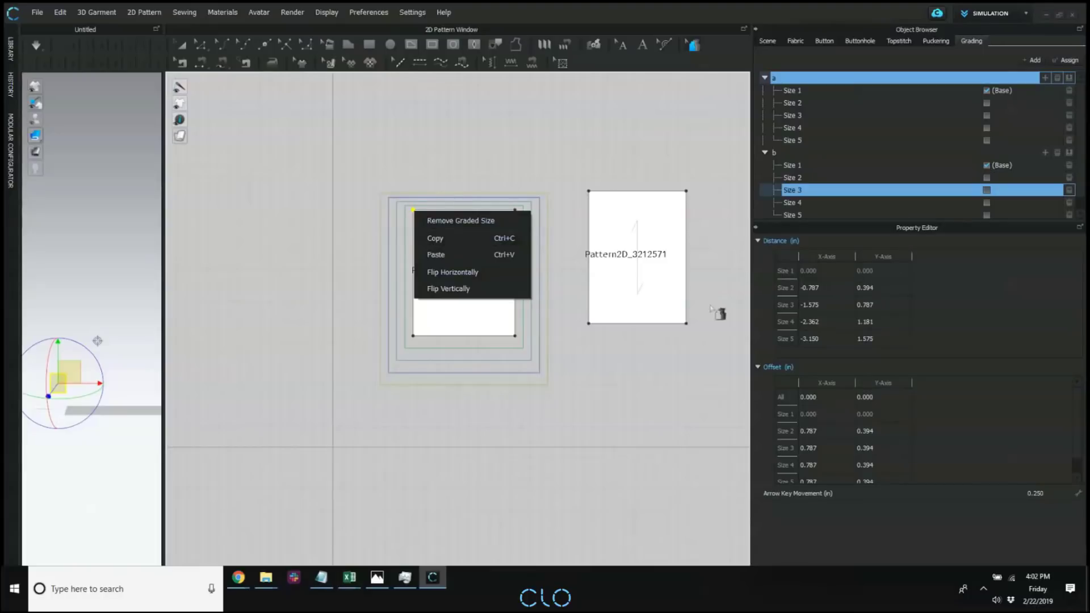
left_click(518, 158)
left_click(413, 211)
right_click(413, 211)
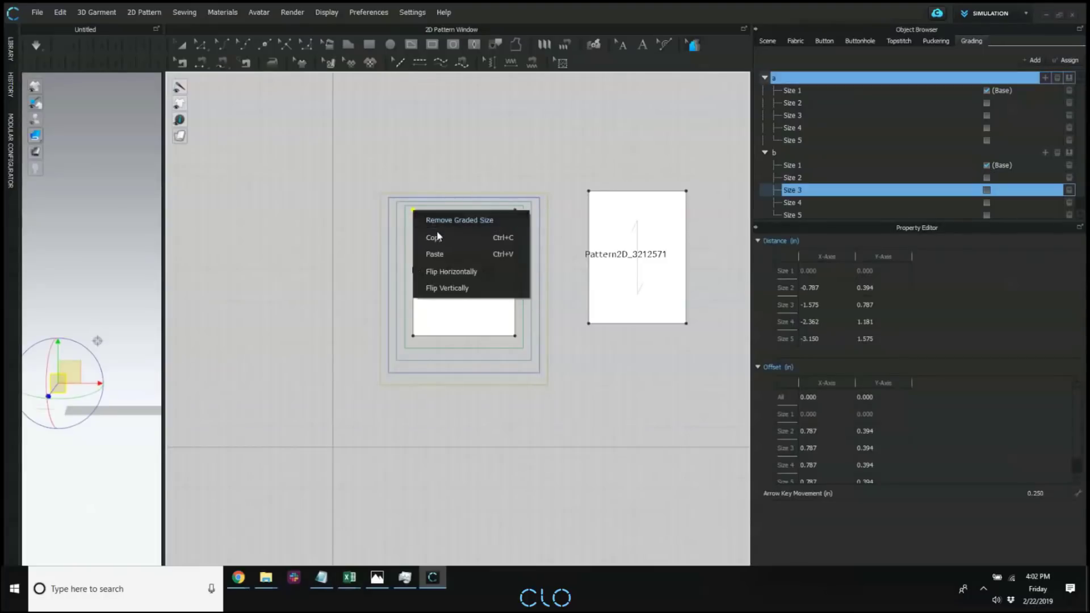
left_click(437, 237)
left_click(589, 192)
right_click(590, 193)
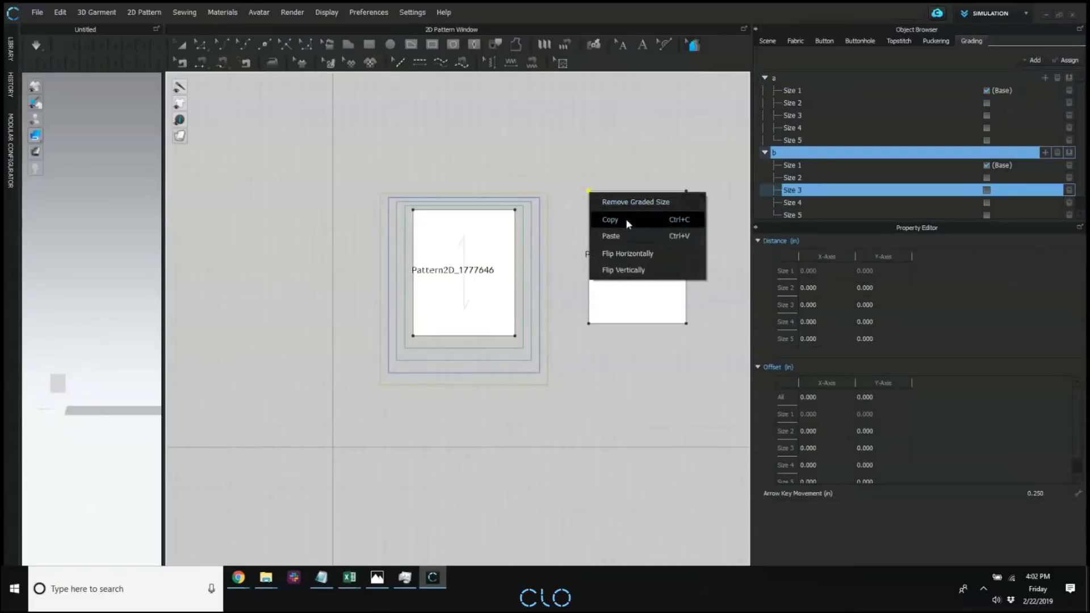
left_click(625, 236)
left_click(642, 195)
scroll(636, 193, "down", 3)
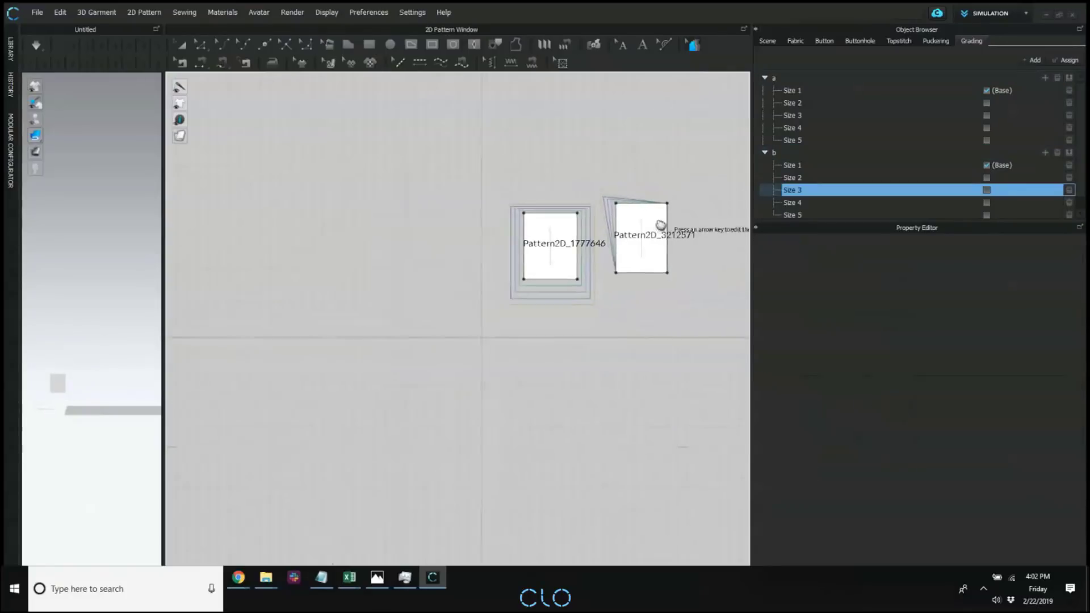
scroll(653, 221, "up", 2)
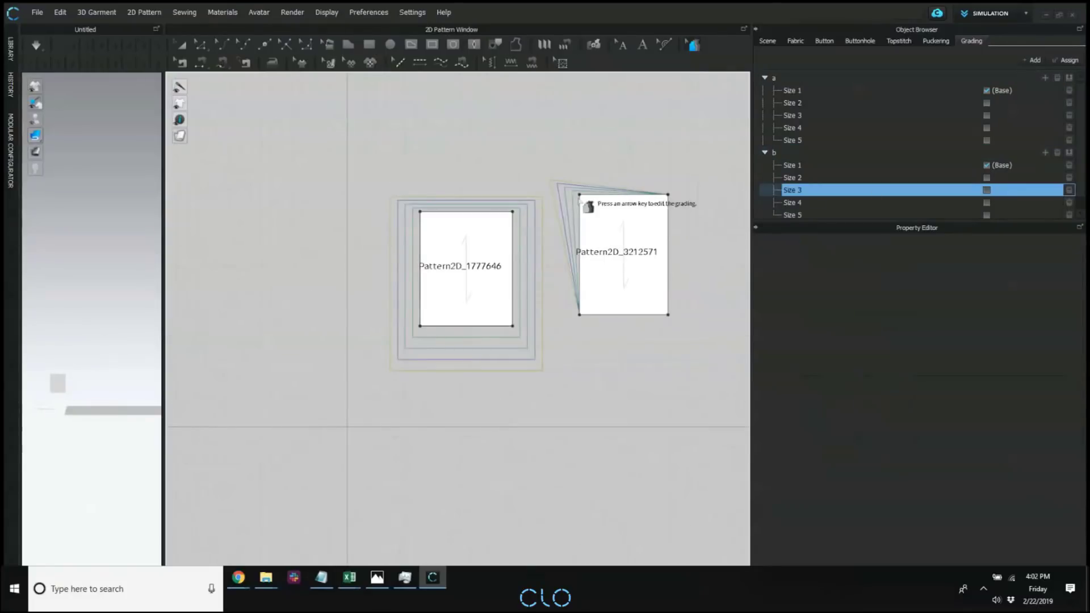
left_click(579, 194)
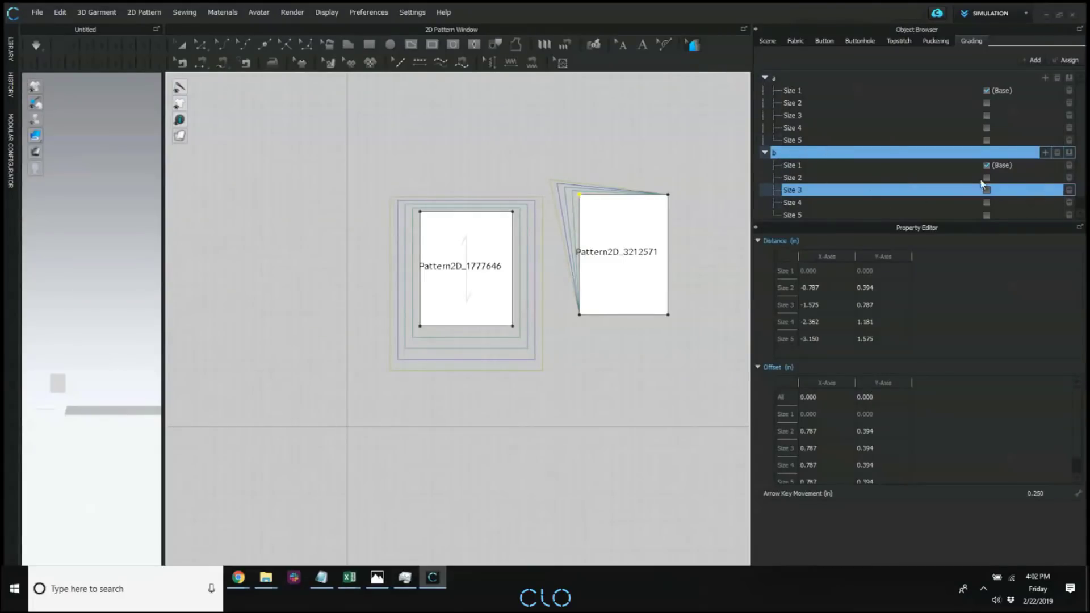
left_click(497, 350)
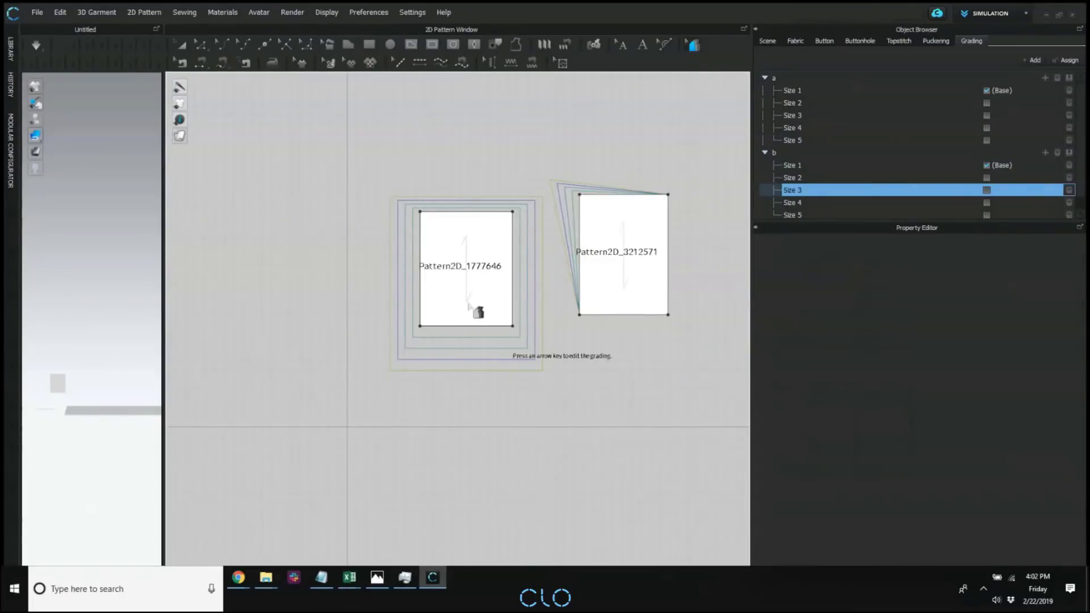
left_click(513, 213)
right_click(513, 213)
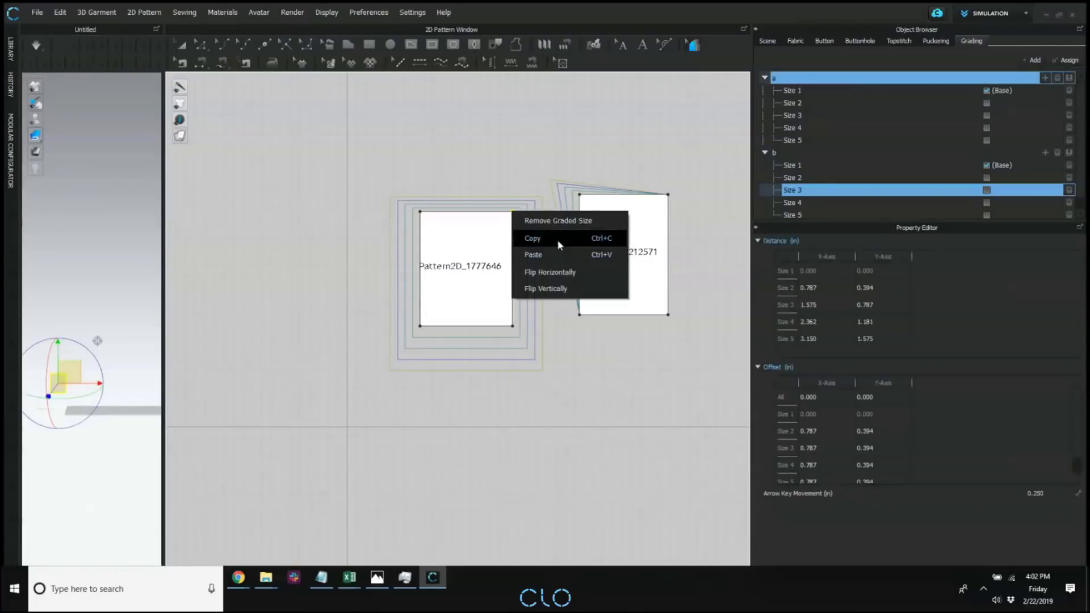
left_click(557, 237)
left_click(516, 185)
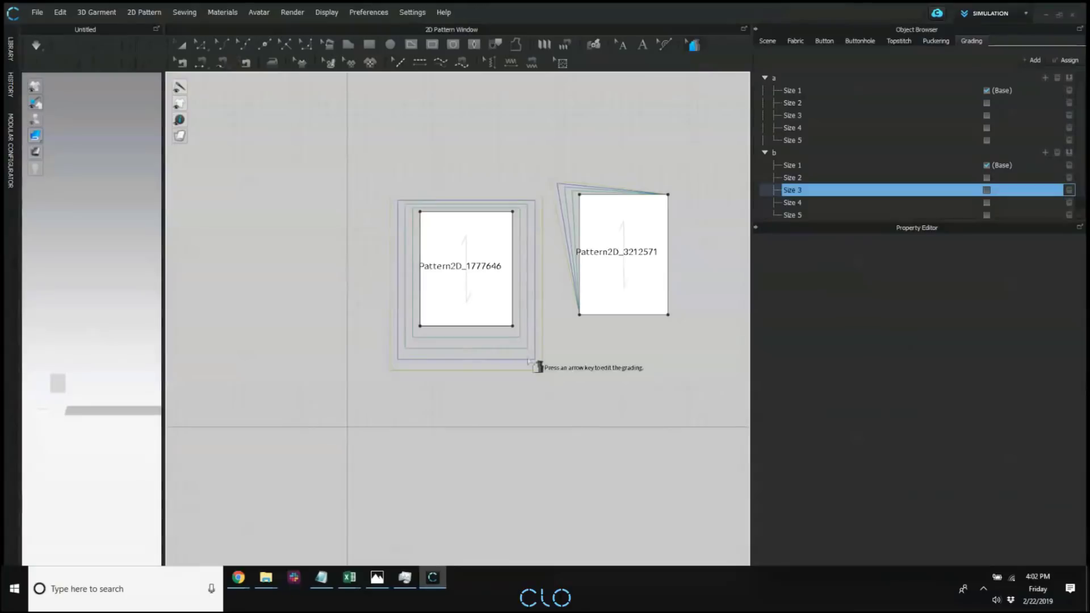
Copy the lower-right and lower-left corner gradings of the first rectangle to the matching corners of the second rectangle.
left_click(513, 327)
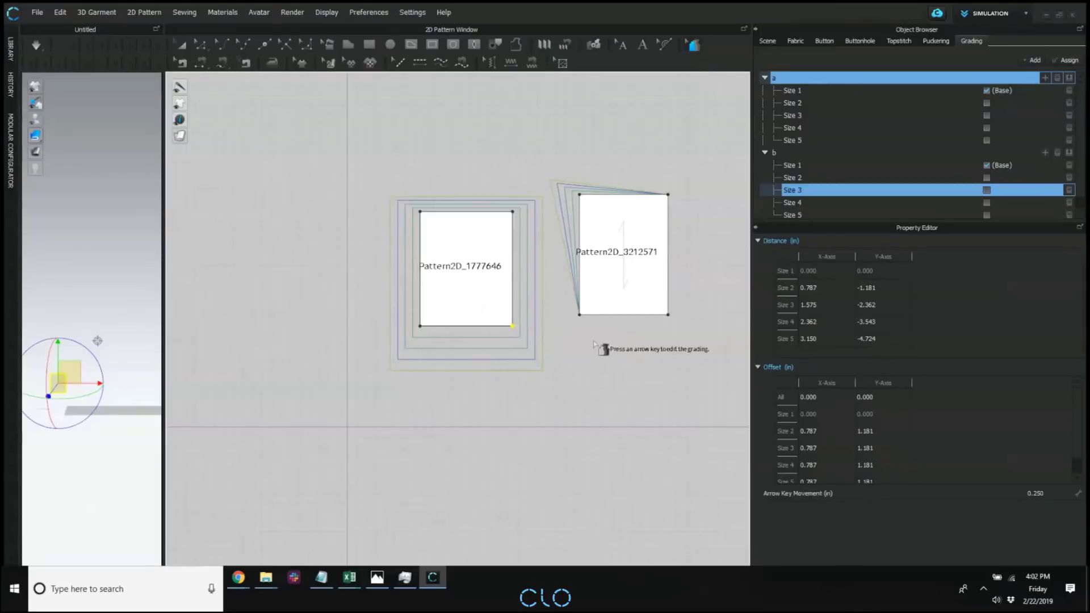
left_click(669, 315)
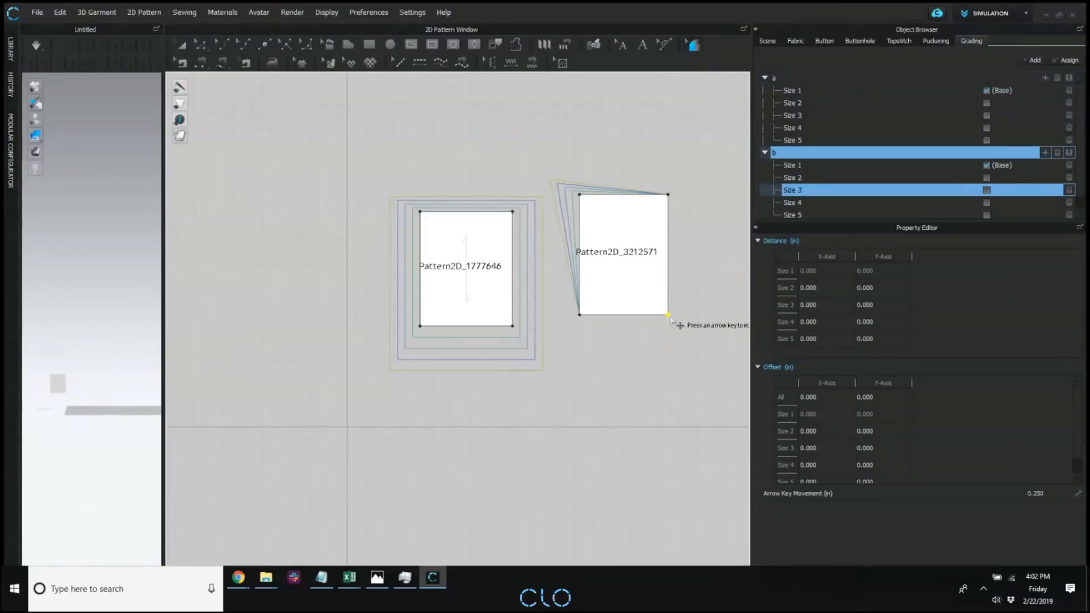
key("ctrl+v")
left_click(715, 301)
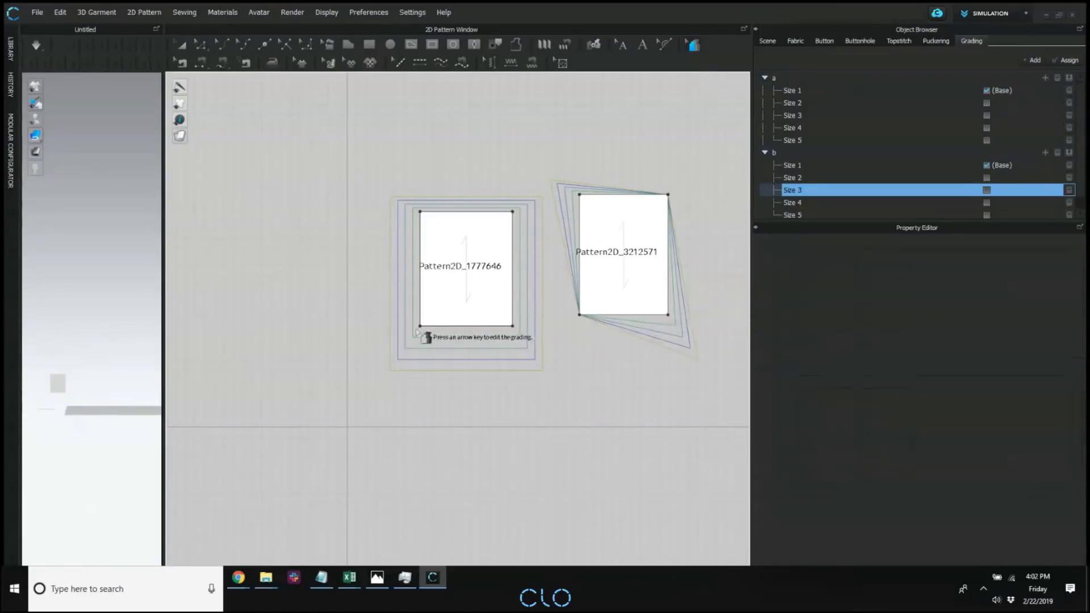
left_click(420, 326)
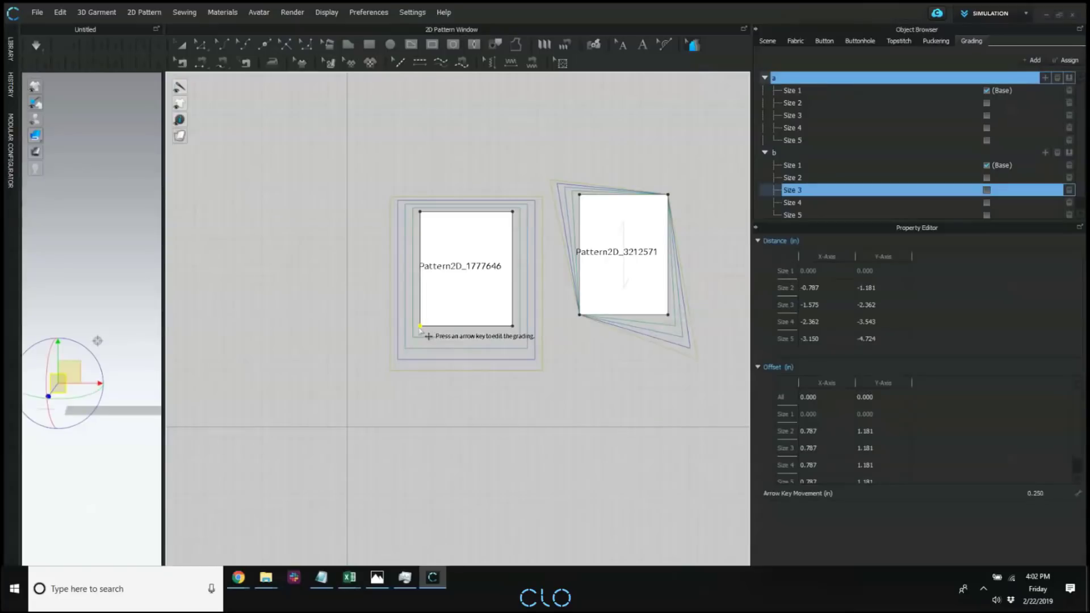
left_click(579, 314)
key("ctrl+v")
left_click(546, 233)
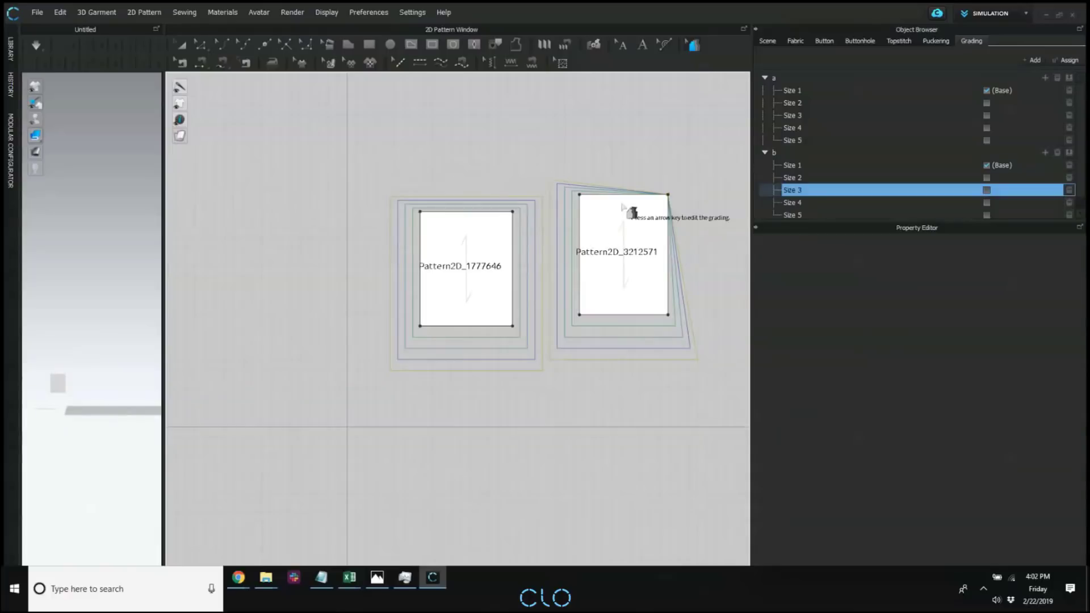
Copy the upper-right corner grading of the first rectangle to the upper-right corner of the second rectangle.
left_click(512, 212)
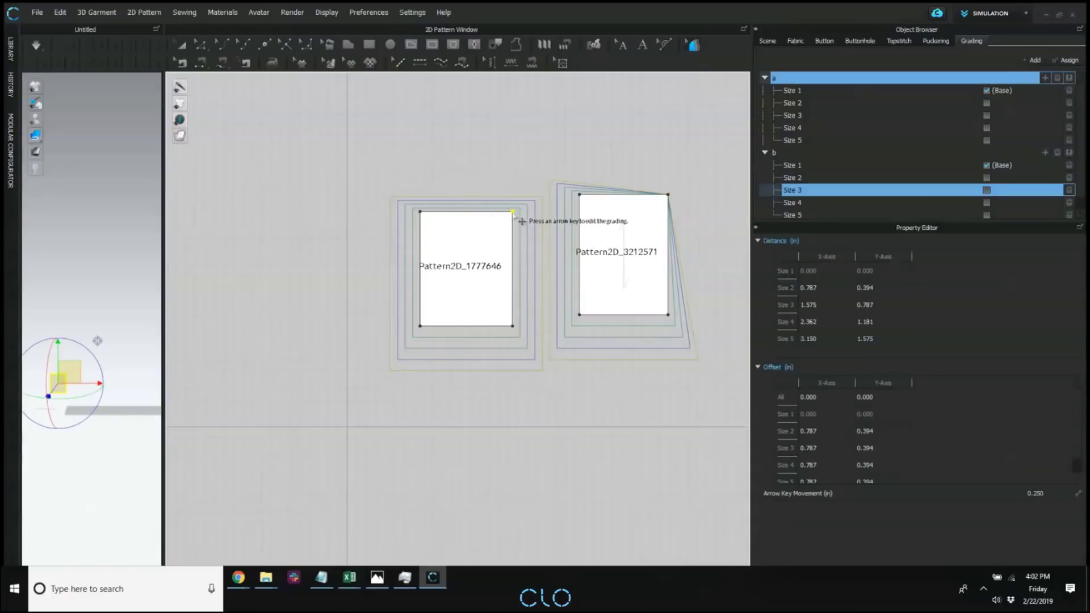
left_click(668, 195)
key("ctrl+v")
middle_click_drag(691, 190, 683, 196)
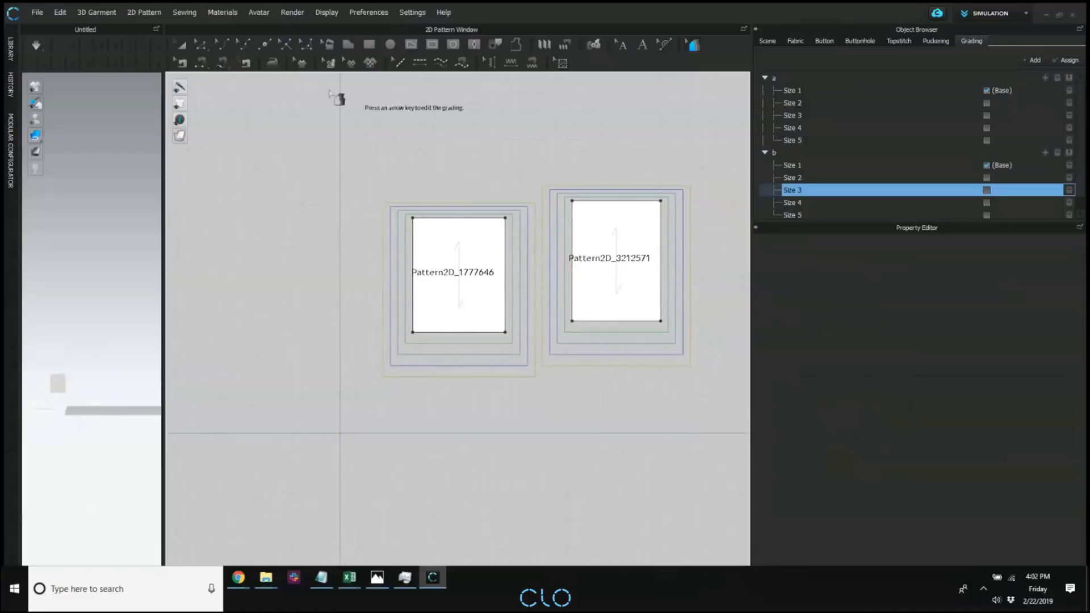
Draw a diagonal internal line about 11.4 in long across the first rectangle, sloping down from its left edge to its right edge.
key("g")
scroll(440, 214, "down", 1)
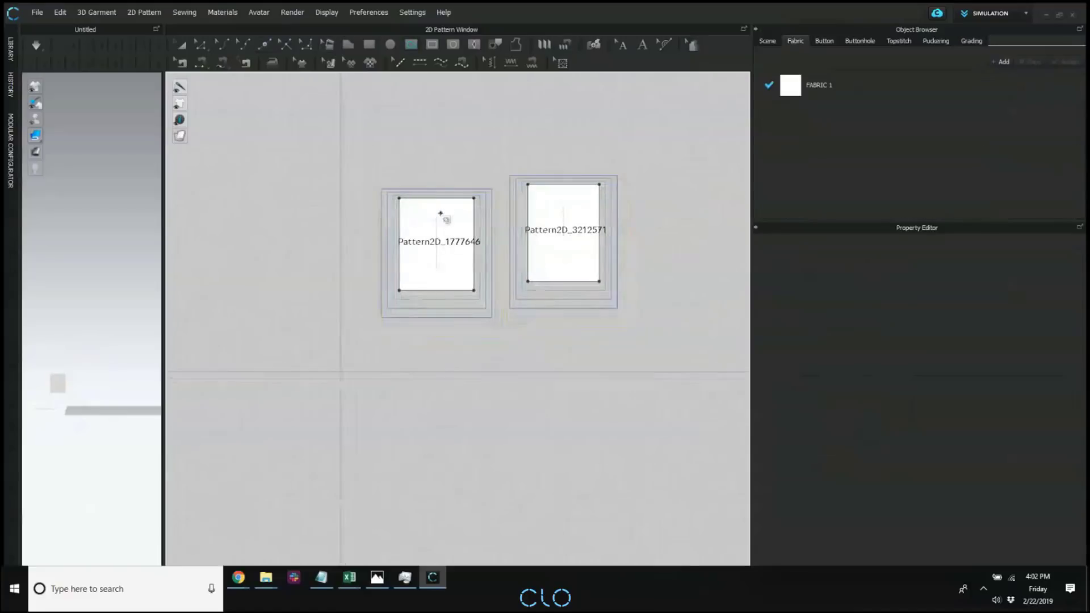
scroll(428, 226, "up", 4)
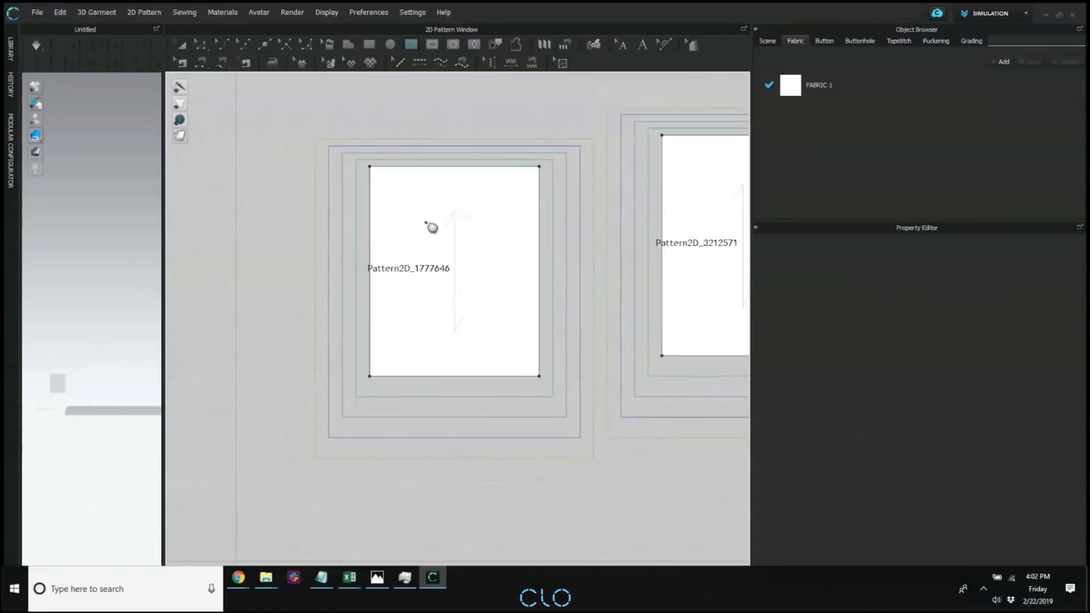
left_click(371, 225)
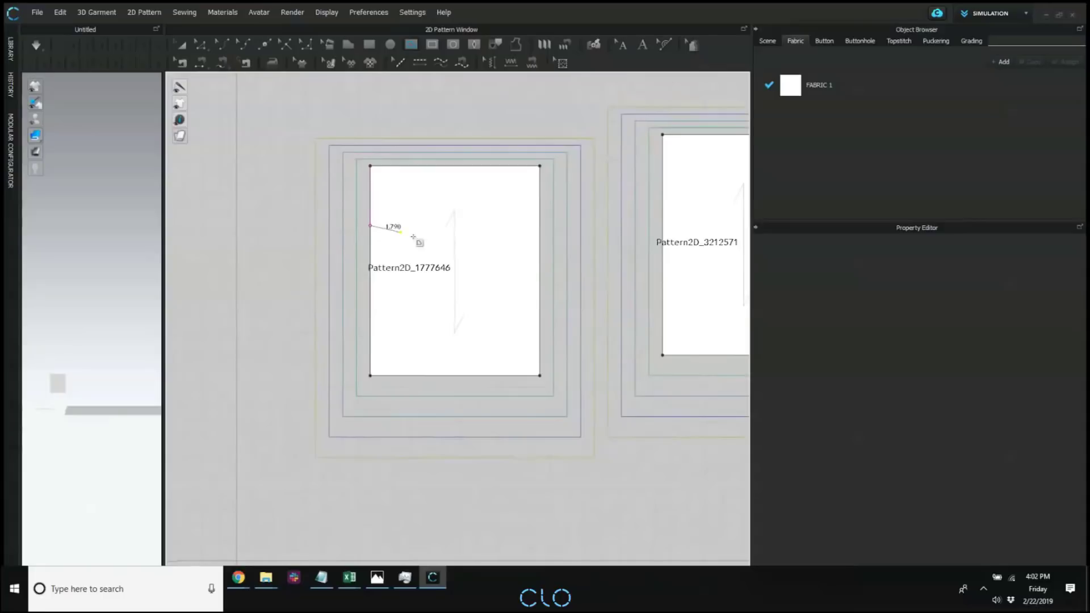
double_click(540, 328)
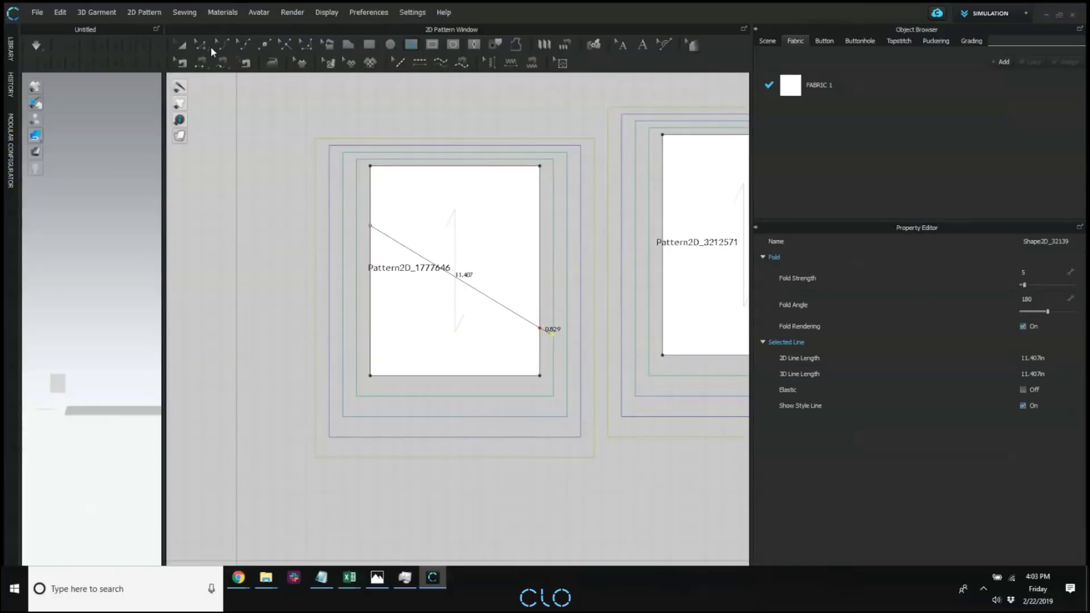
Cut the first rectangle along the diagonal internal line and move the two graded pieces apart vertically.
left_click(200, 45)
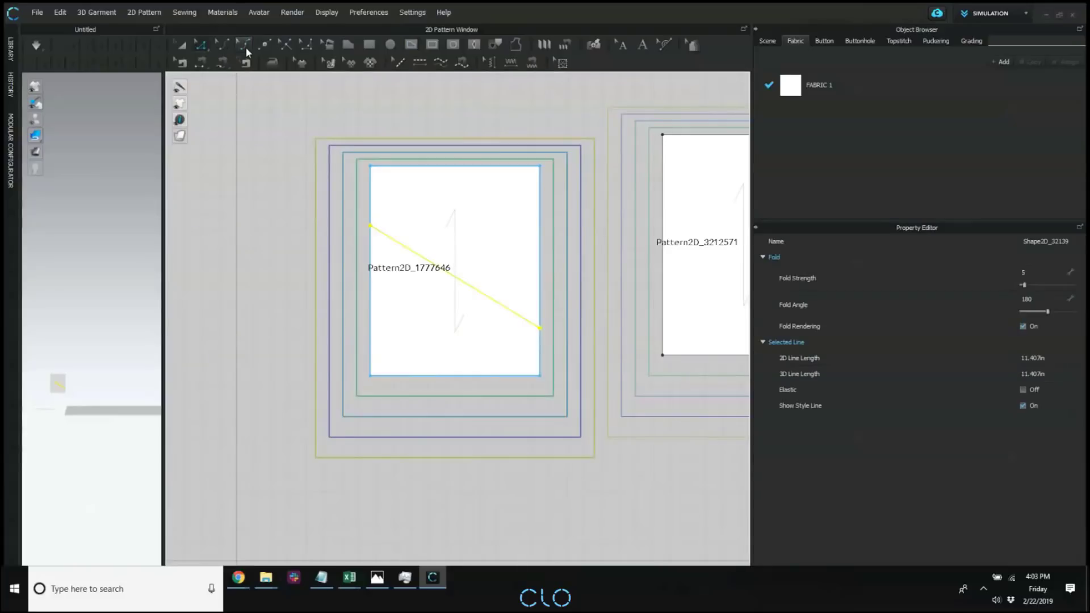
right_click(408, 250)
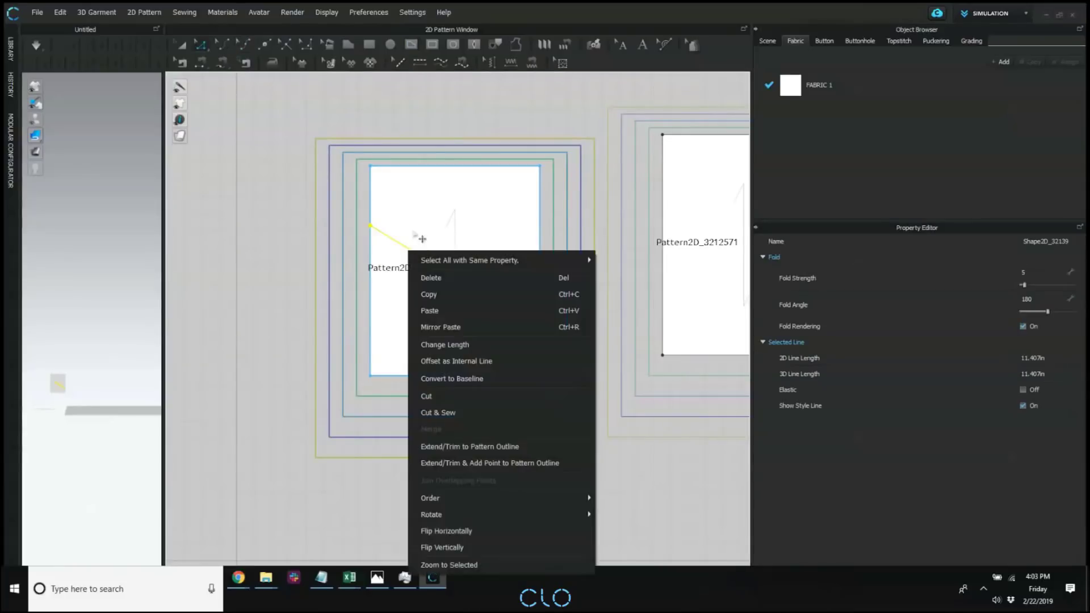
left_click(460, 395)
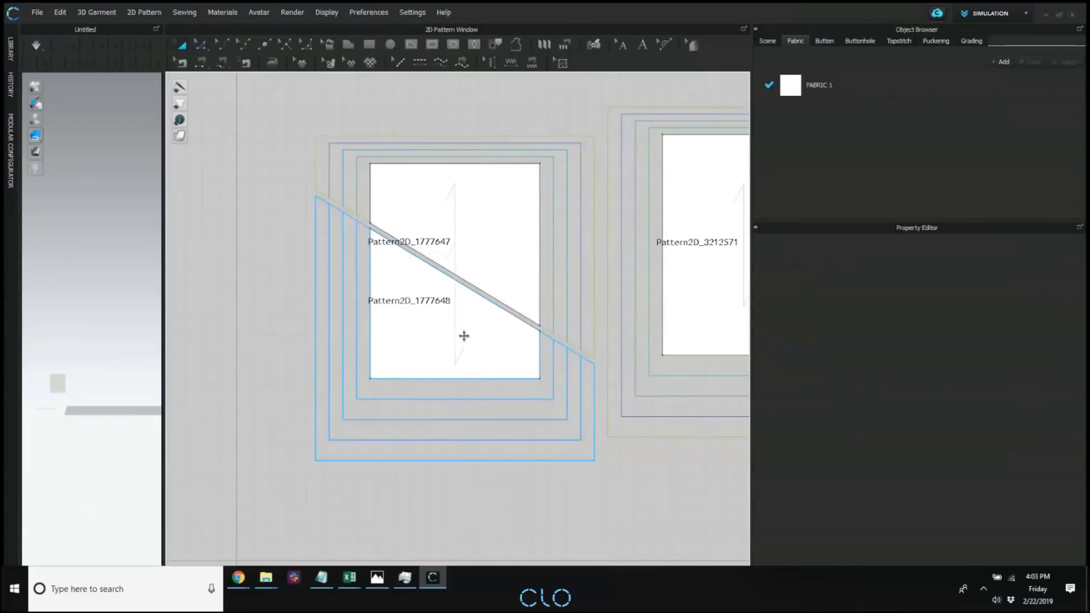
left_click_drag(462, 335, 450, 379)
left_click(515, 260)
left_click_drag(515, 260, 500, 223)
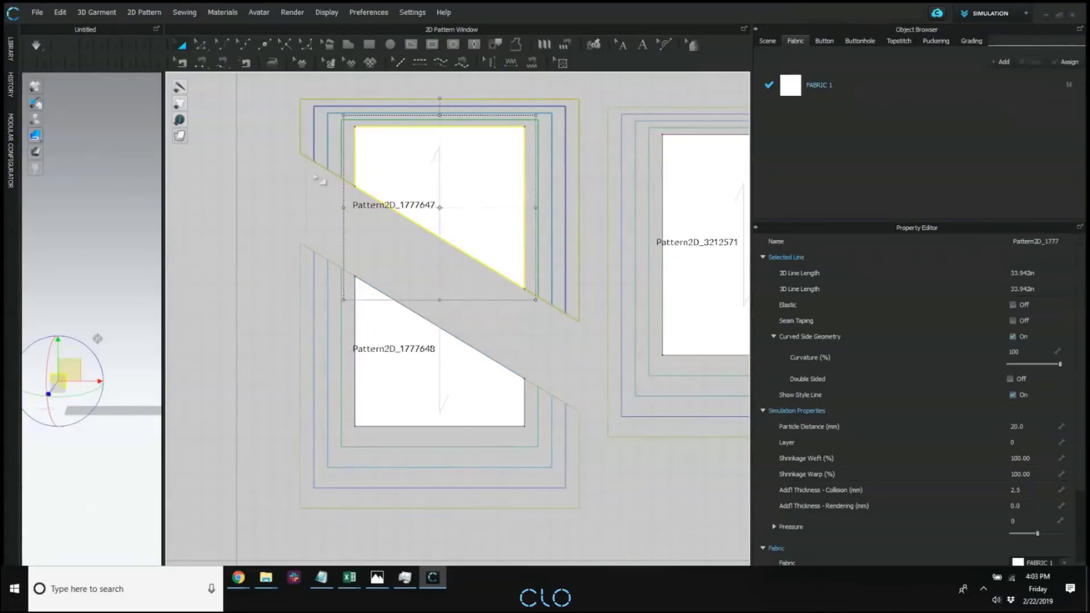
left_click(319, 181)
scroll(532, 384, "down", 2)
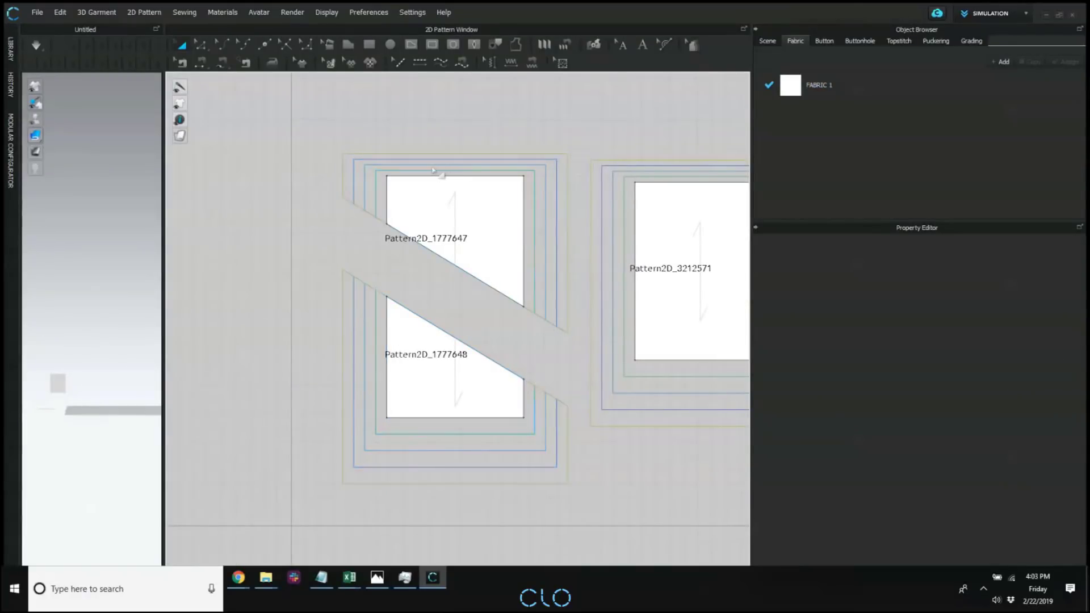
Merge the two cut pieces back into one pattern along their diagonal edges.
left_click(457, 268)
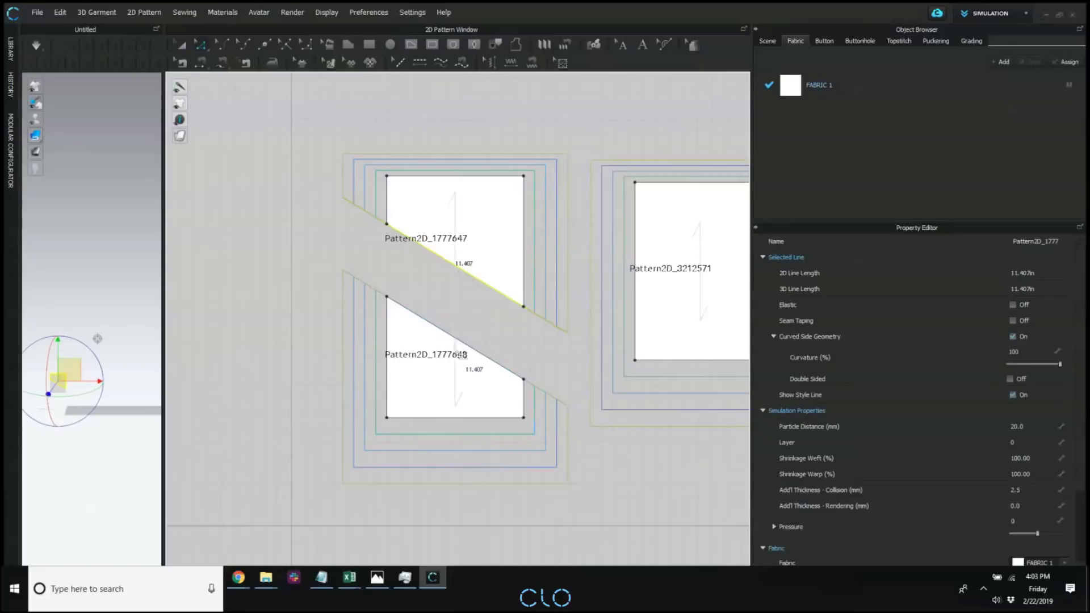
left_click(453, 337, "shift")
right_click(453, 336)
left_click(482, 410)
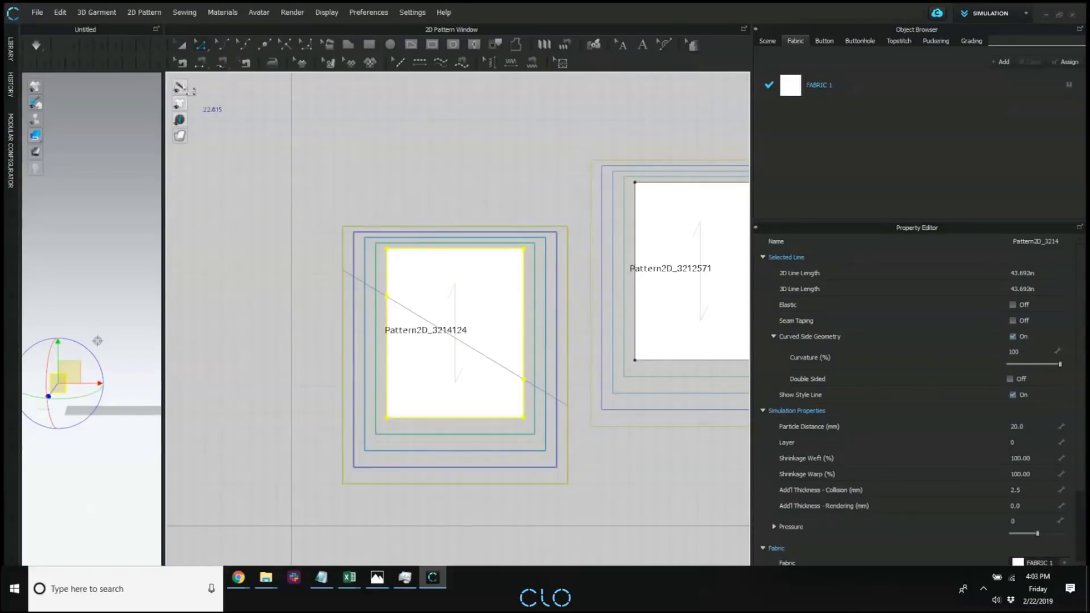
Hide the grading display of the patterns in the 2D pattern window.
mouse_move(181, 104)
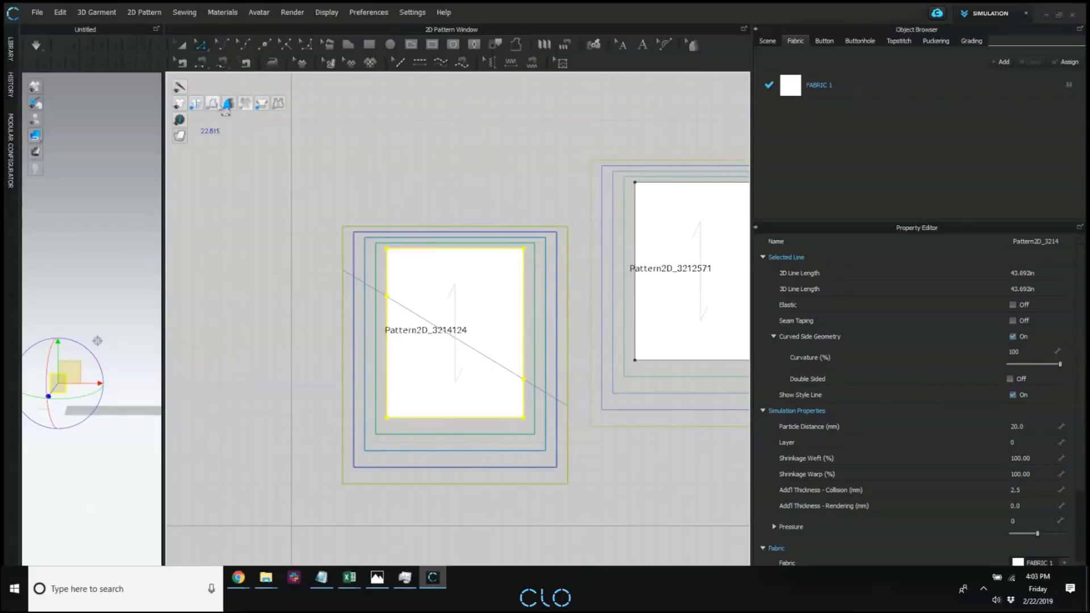
left_click(227, 105)
left_click(448, 202)
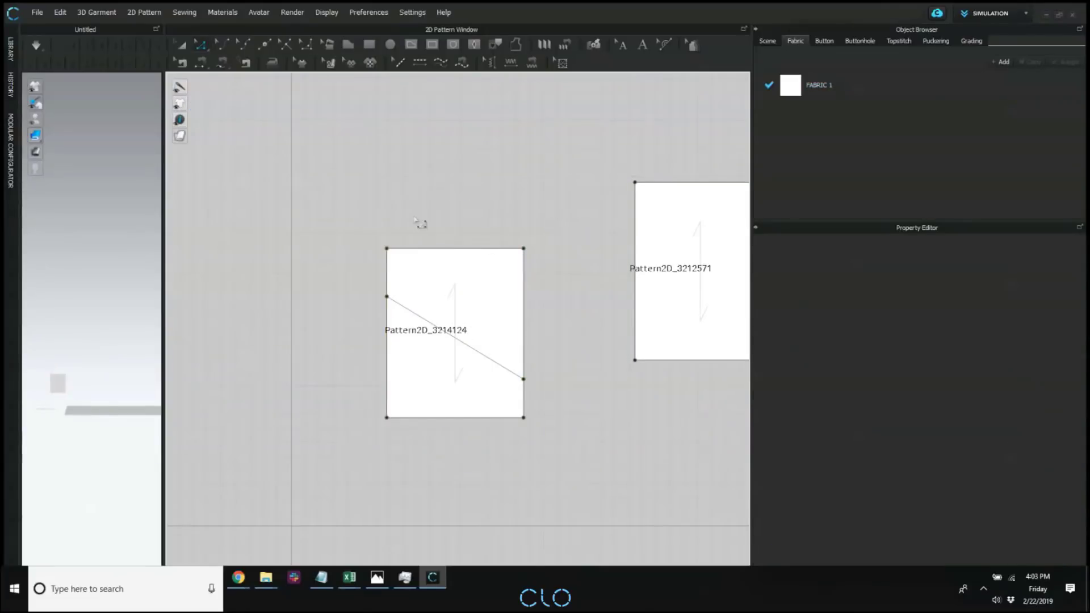
scroll(432, 238, "up", 4)
right_click_drag(309, 120, 301, 98)
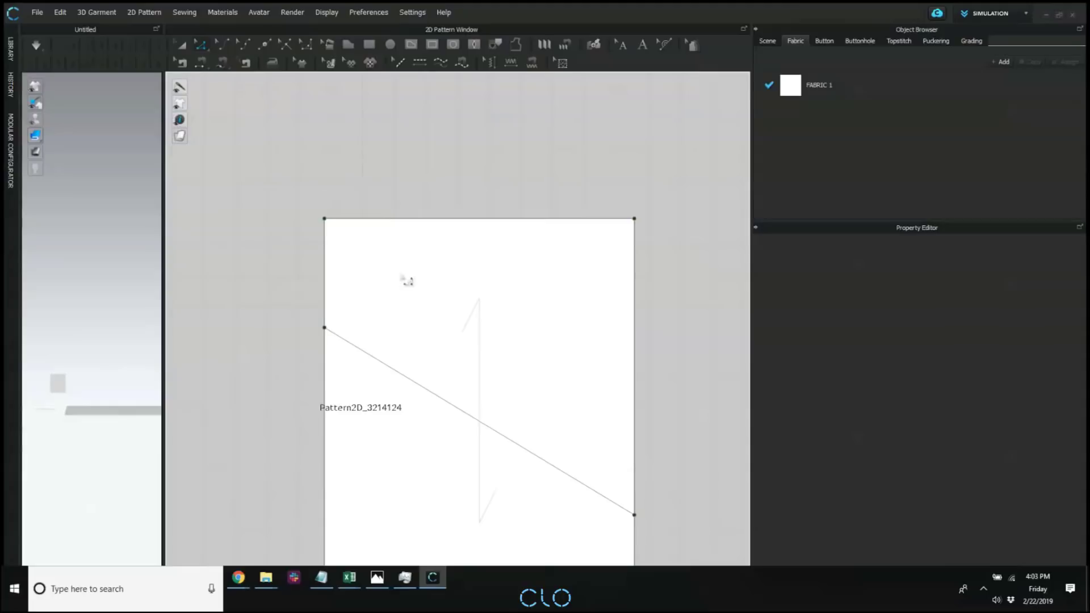
scroll(406, 281, "down", 4)
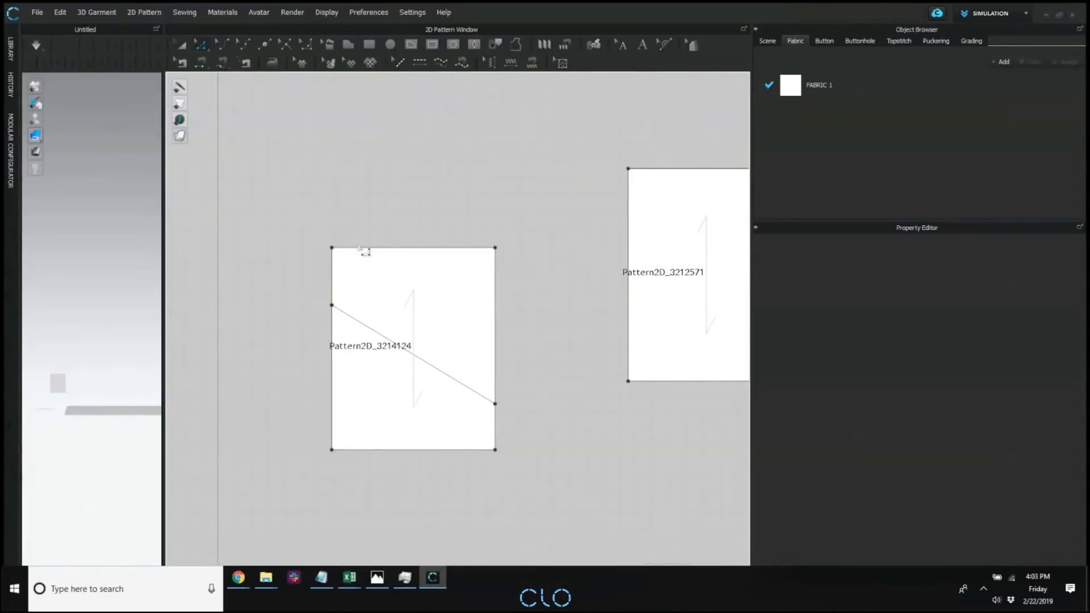
scroll(349, 261, "up", 4)
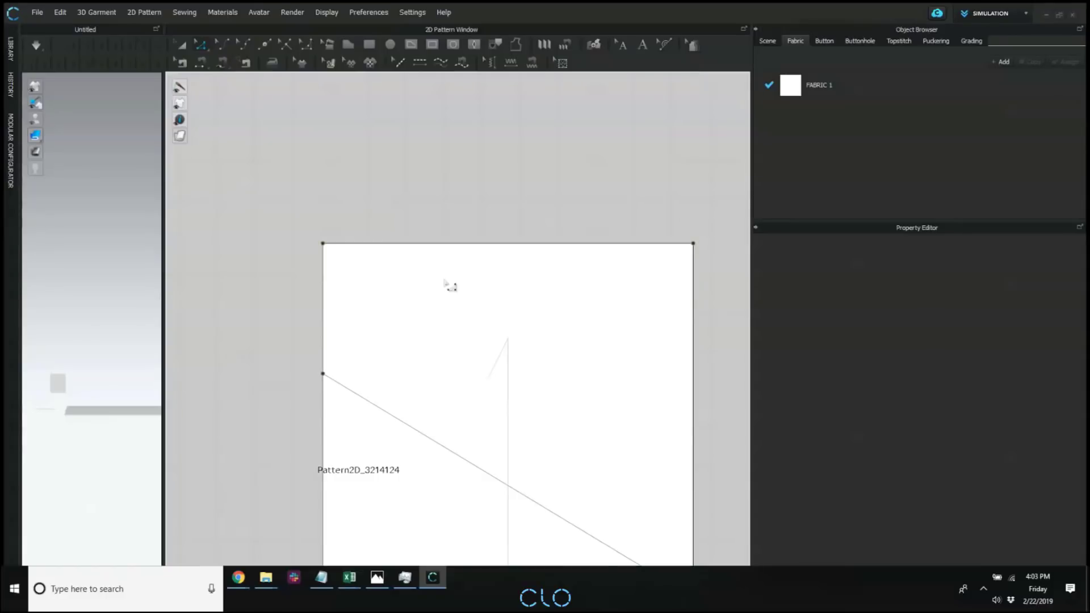
scroll(448, 250, "down", 3)
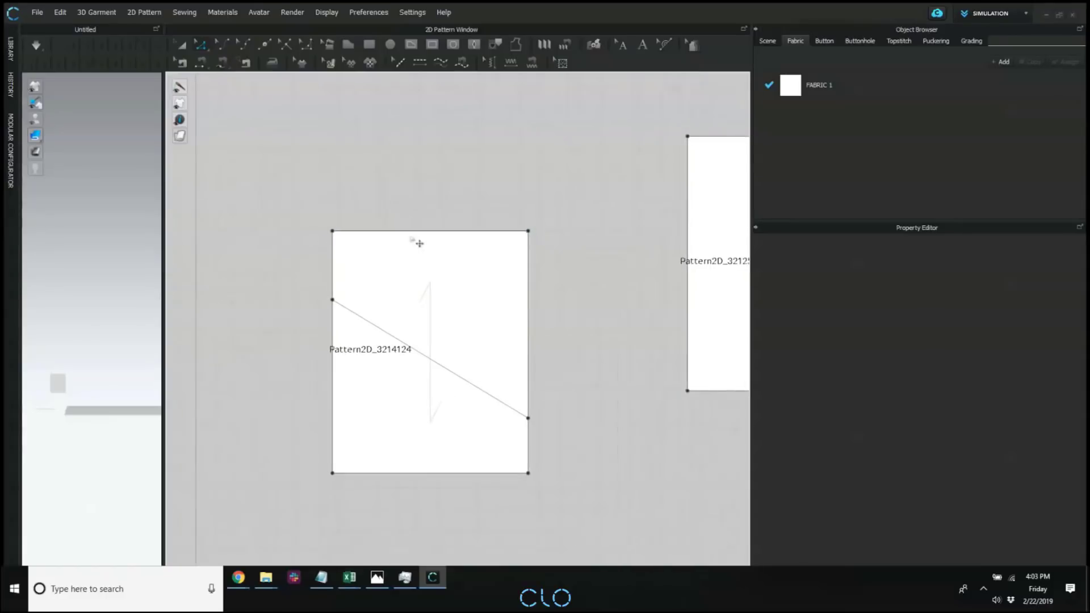
Show the grading of the patterns again in the 2D pattern window.
scroll(569, 301, "down", 2)
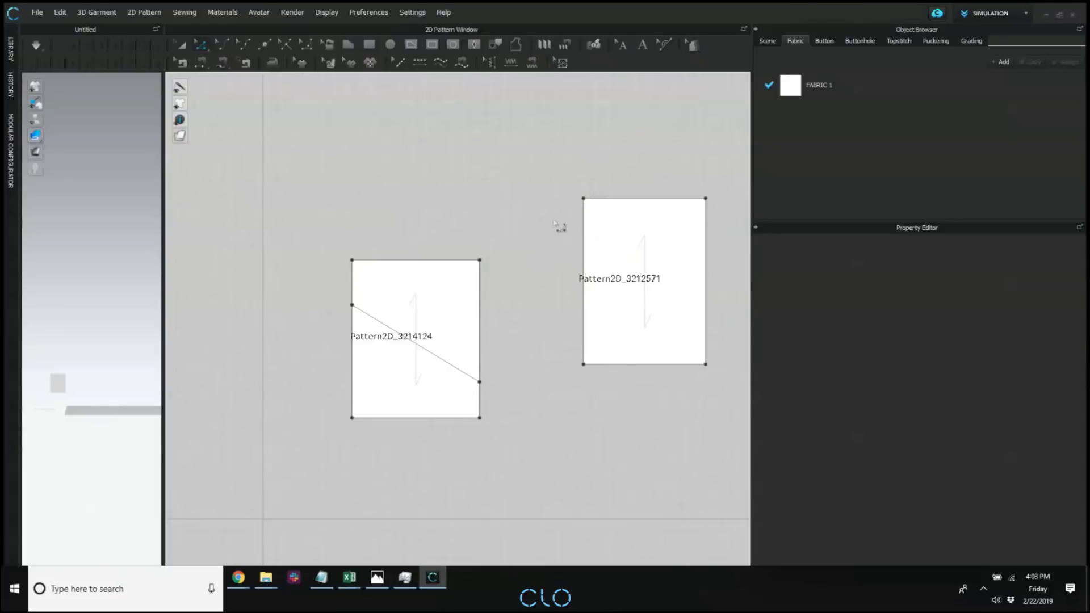
left_click(179, 103)
left_click(230, 104)
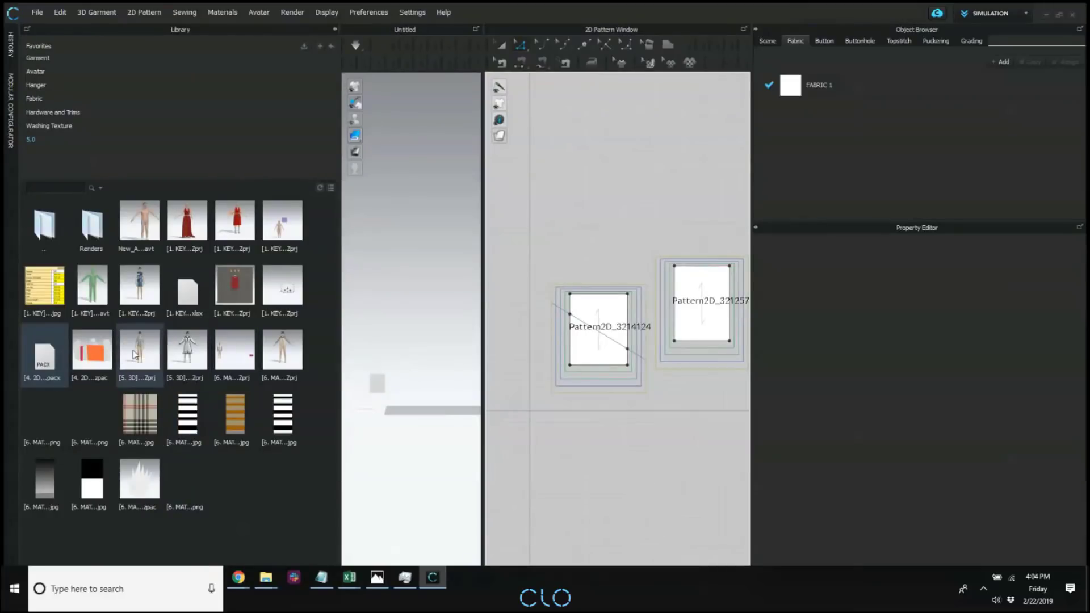
Open the project "[5. 3D] 1. Improved Binding.Zprj" with garment and avatar, and enlarge the 3D window.
mouse_move(134, 354)
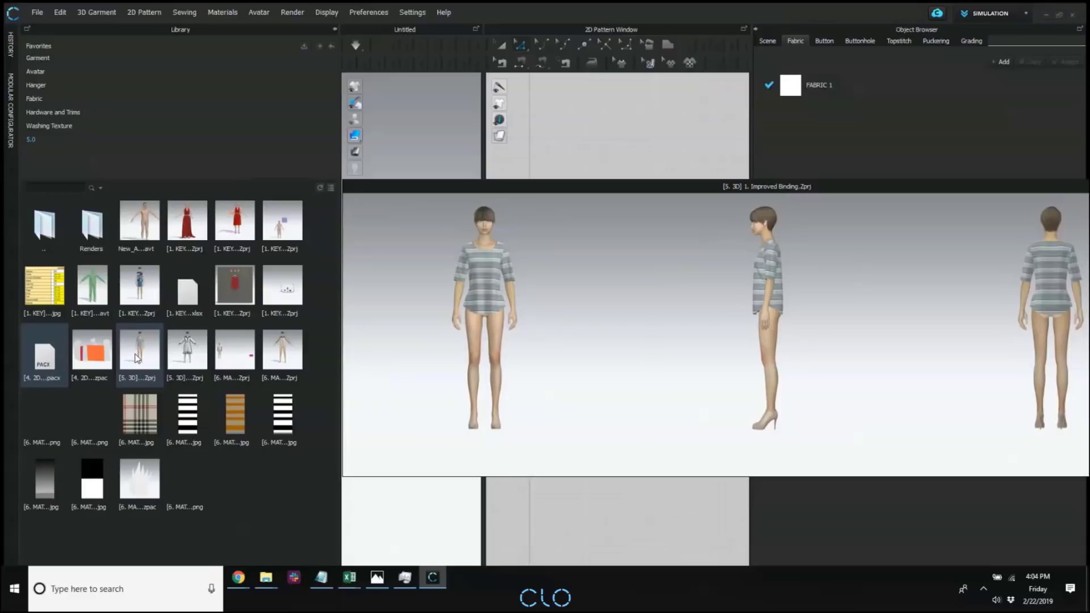
double_click(141, 346)
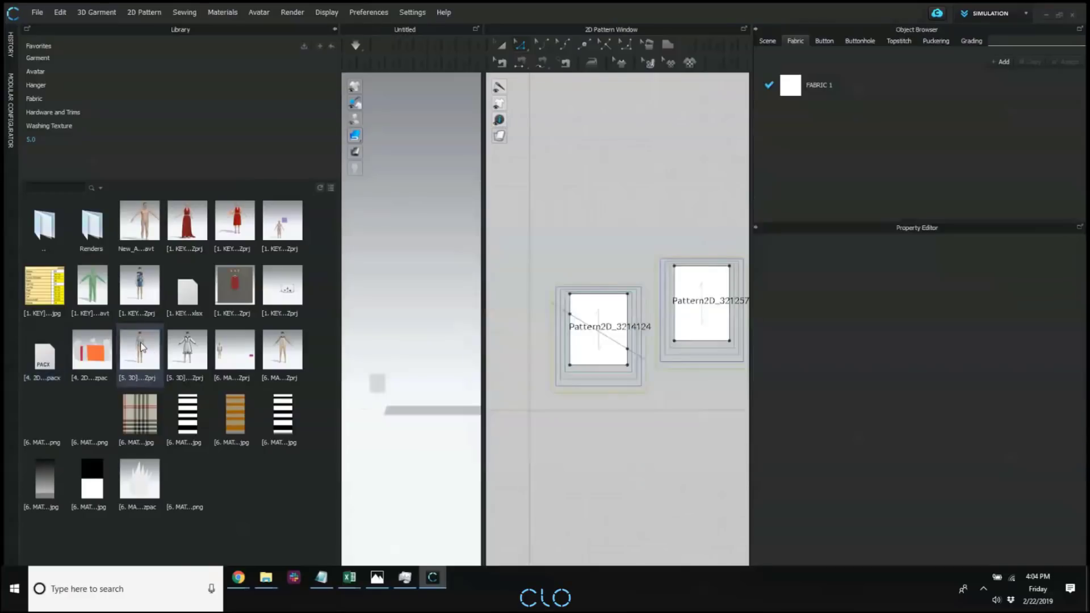
left_click(575, 310)
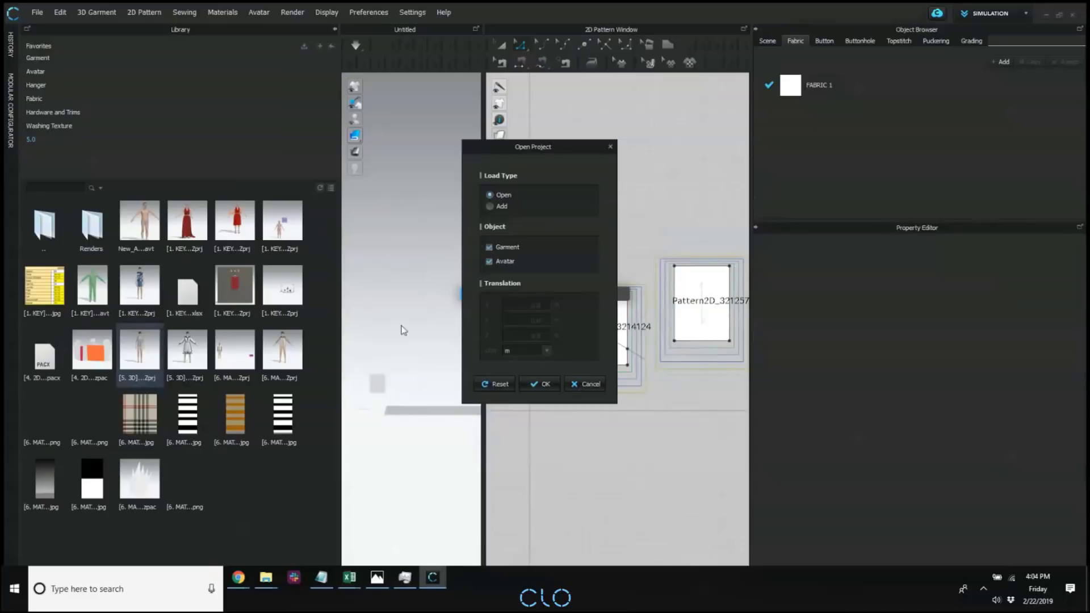
left_click(540, 384)
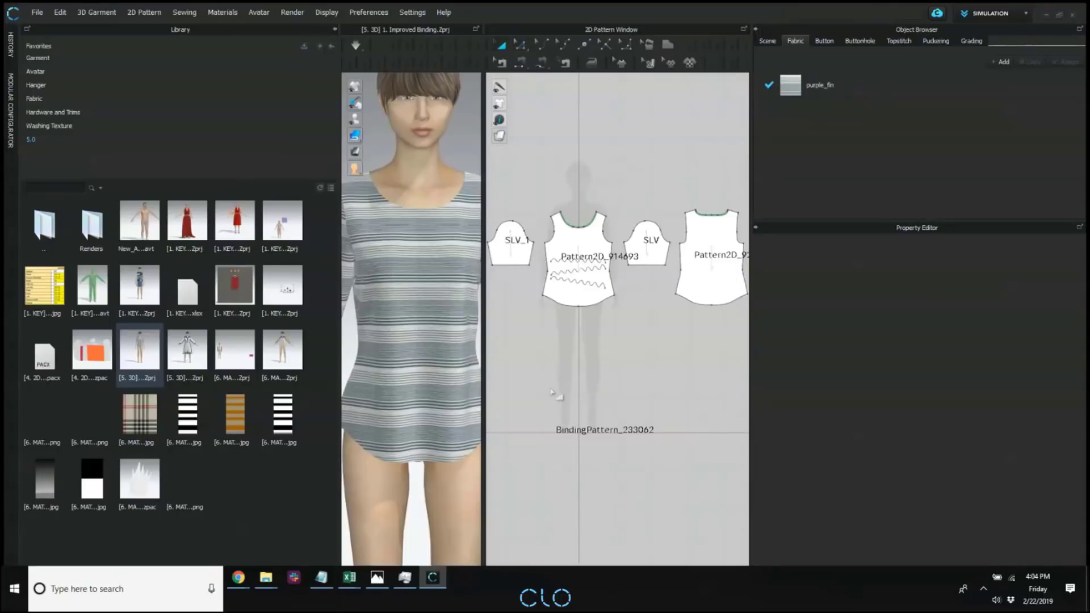
left_click(334, 30)
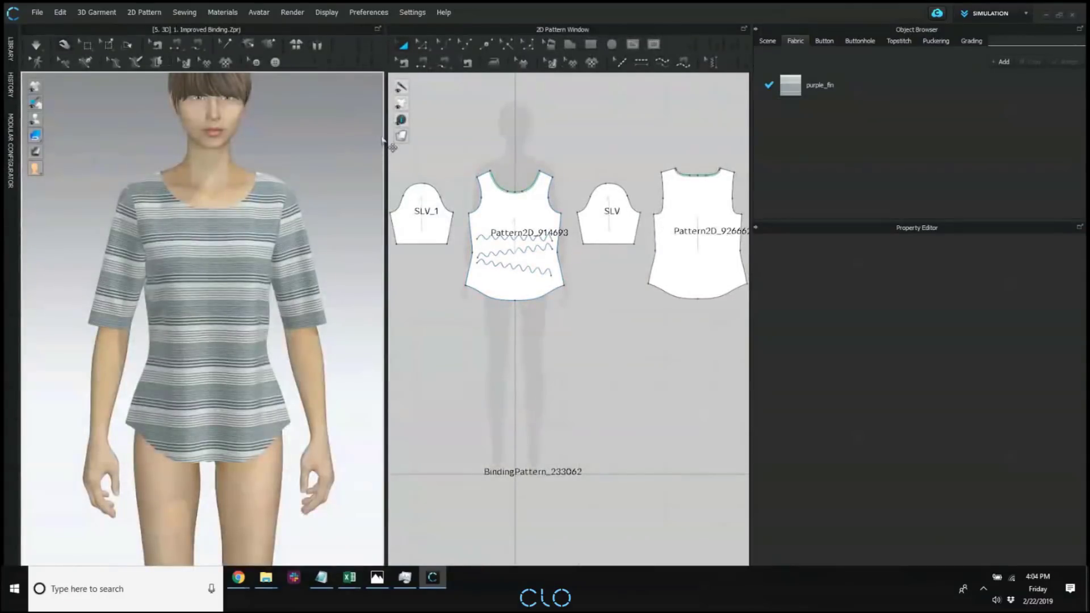
left_click_drag(386, 137, 604, 220)
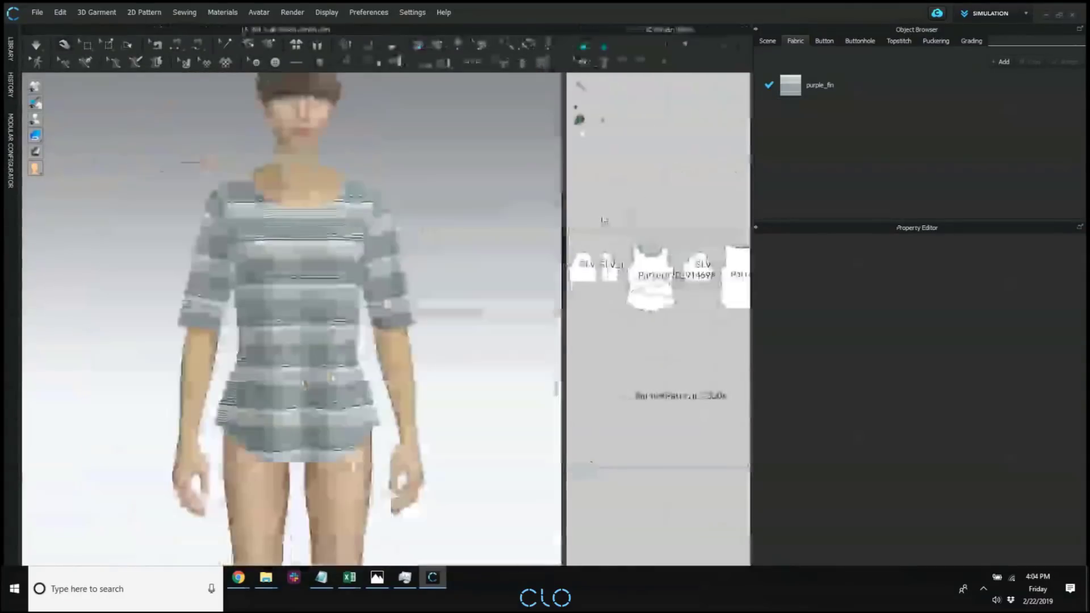
left_click(444, 62)
scroll(408, 203, "up", 1)
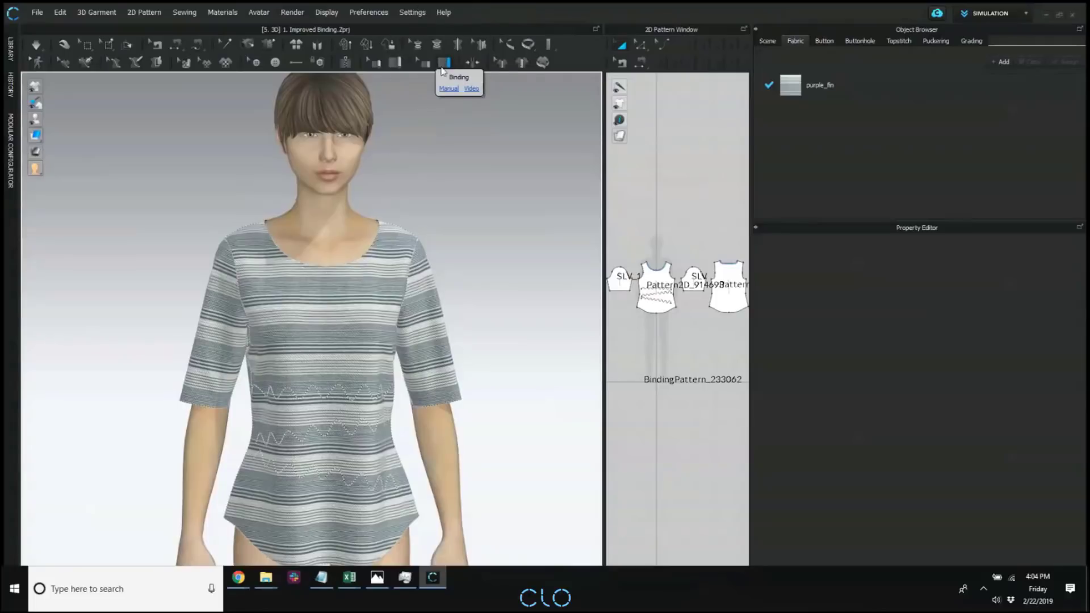
left_click(327, 265)
right_click_drag(280, 253, 284, 286)
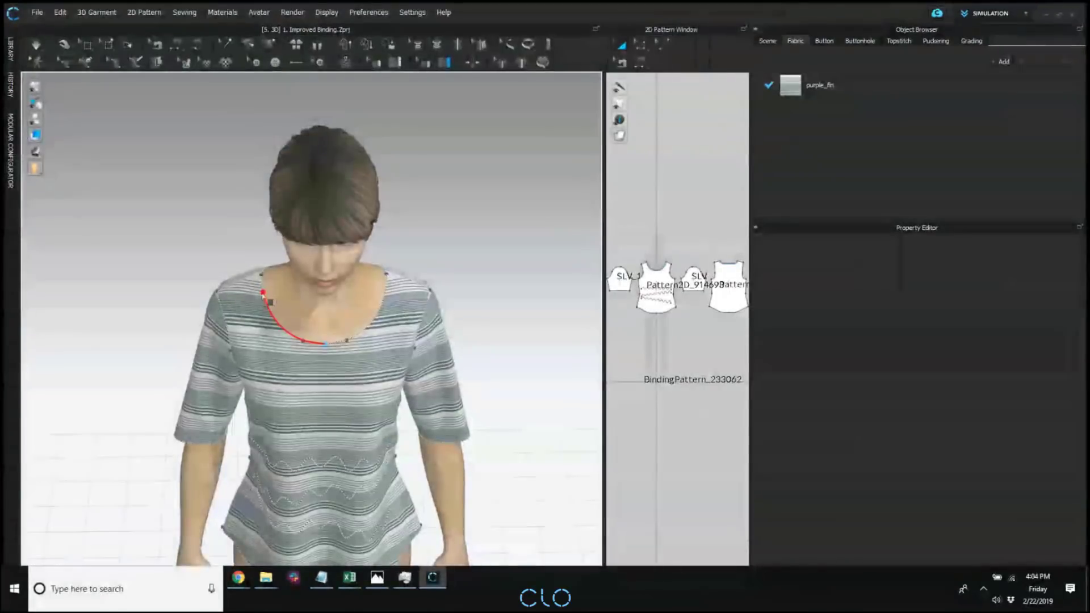
left_click(268, 272)
right_click_drag(271, 284, 453, 276)
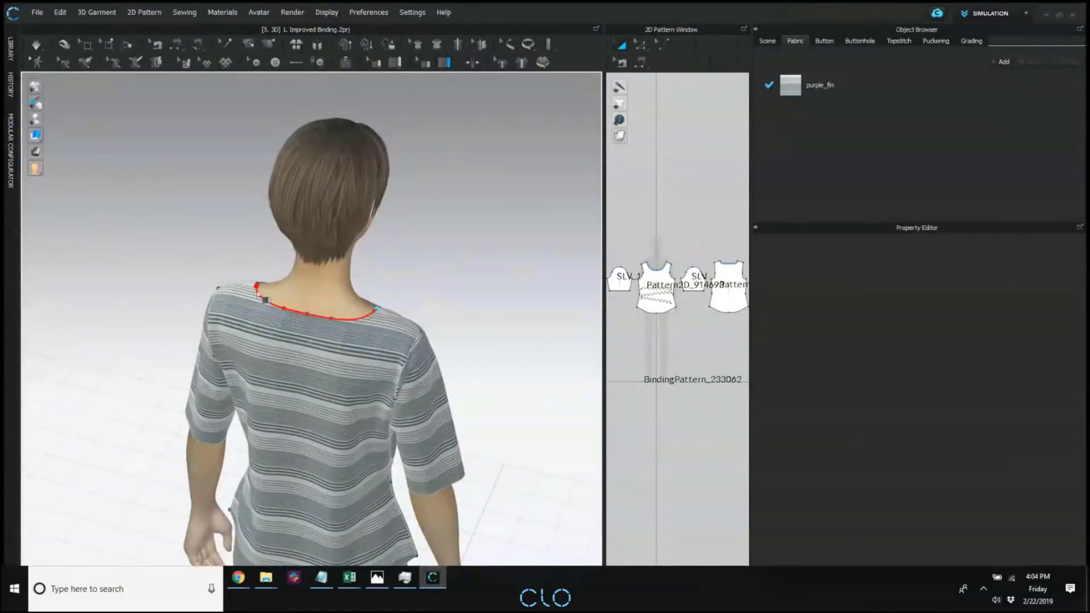
right_click_drag(390, 313, 474, 309)
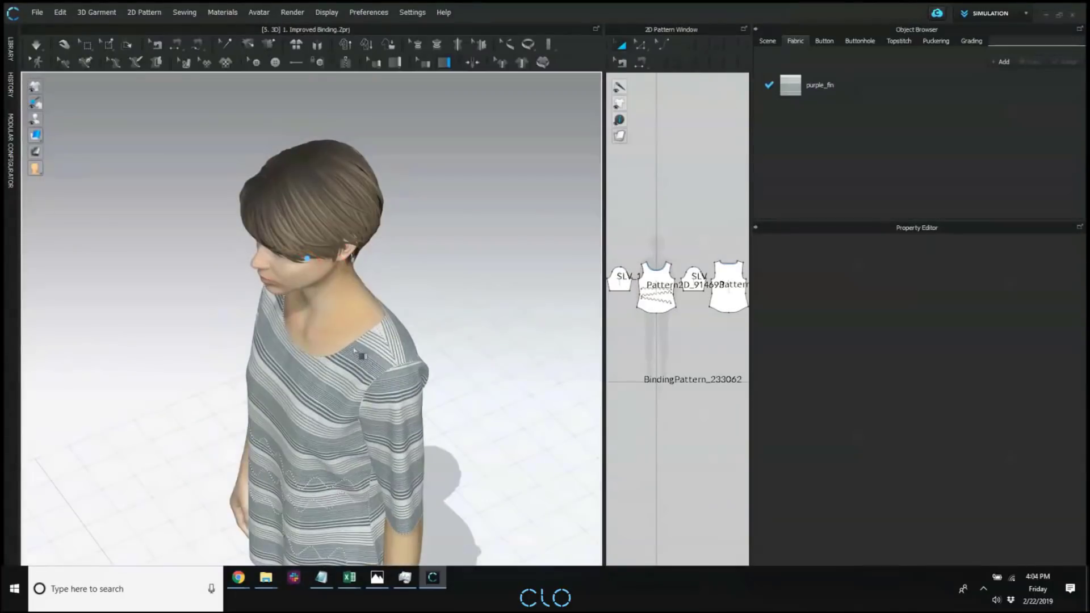
right_click_drag(351, 347, 397, 339)
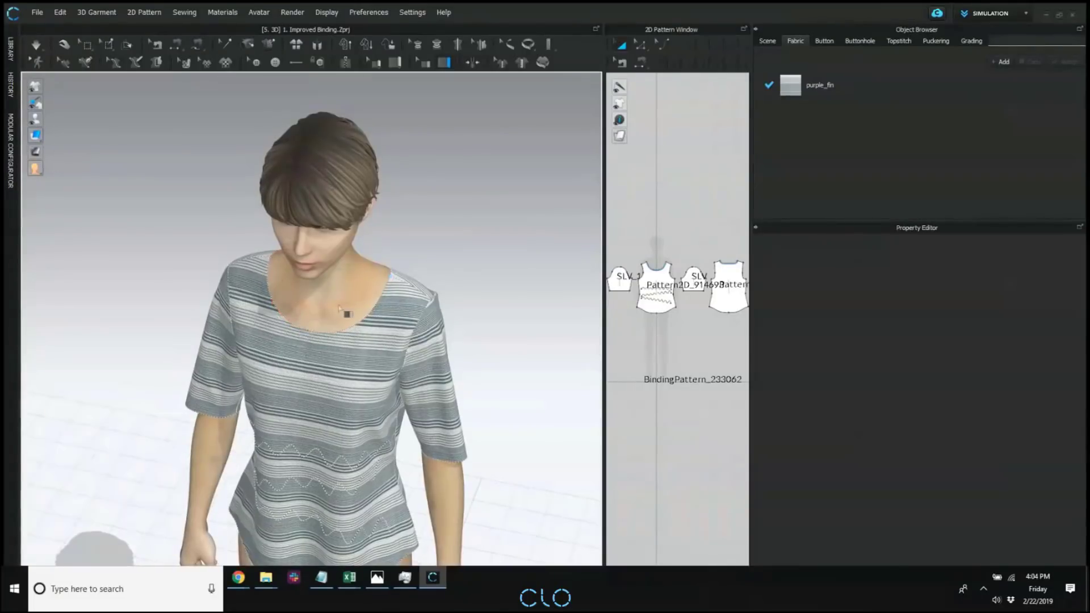
Delete the existing binding around the shirt's neckline.
scroll(330, 298, "up", 2)
left_click(426, 63)
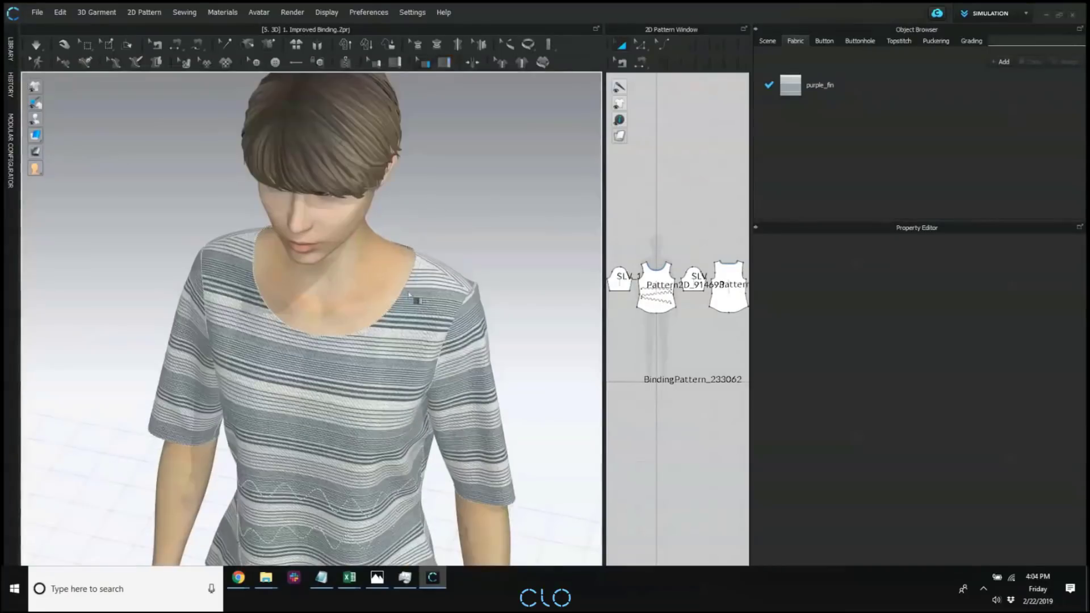
left_click(353, 332)
key("Delete")
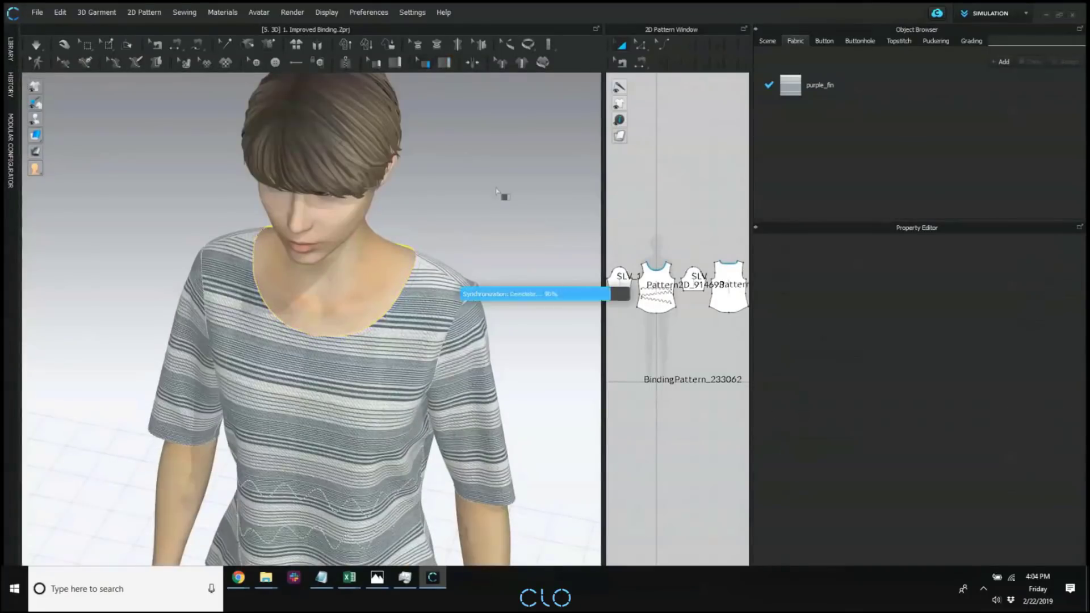
Create a new binding around the whole neckline, tracing the front and back neck edges back to the starting shoulder point.
right_click_drag(492, 209, 469, 126)
left_click(444, 63)
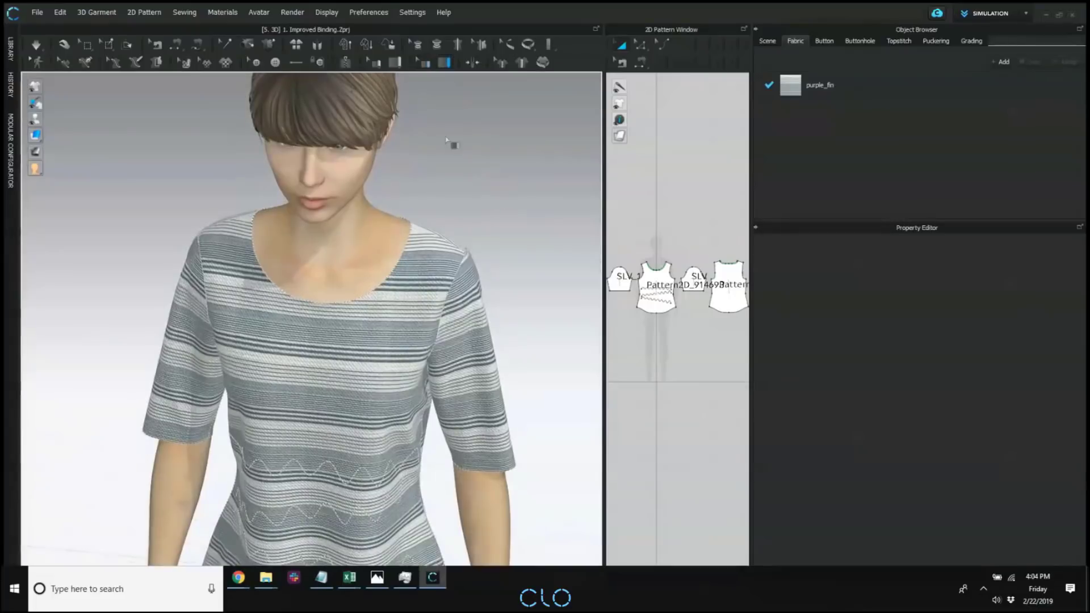
right_click_drag(436, 296, 408, 217)
left_click(415, 231)
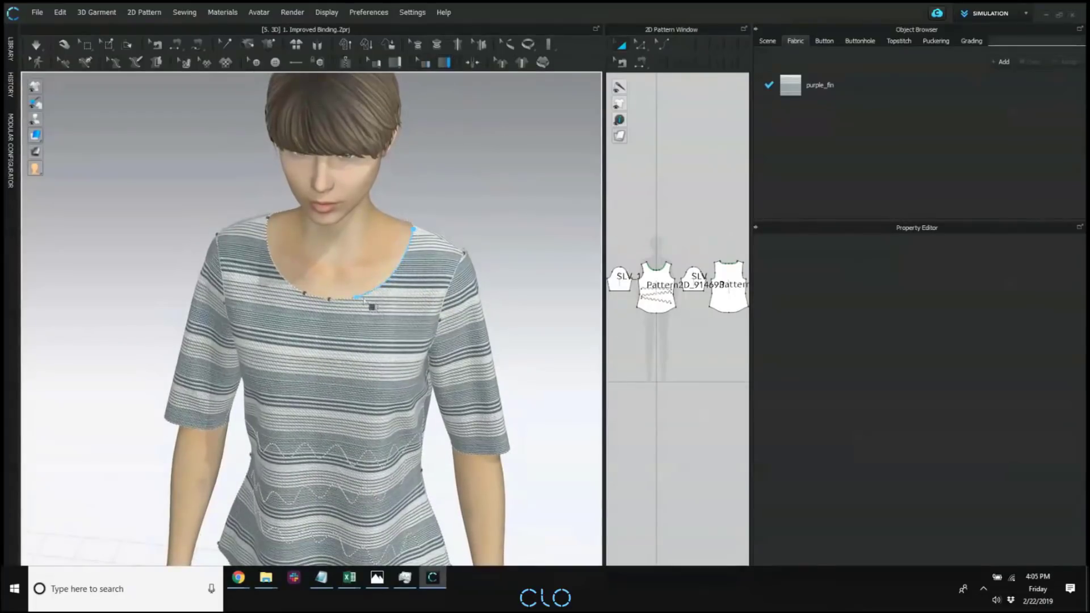
left_click(268, 219)
right_click_drag(352, 239, 255, 236)
right_click_drag(437, 273, 392, 222)
left_click(392, 228)
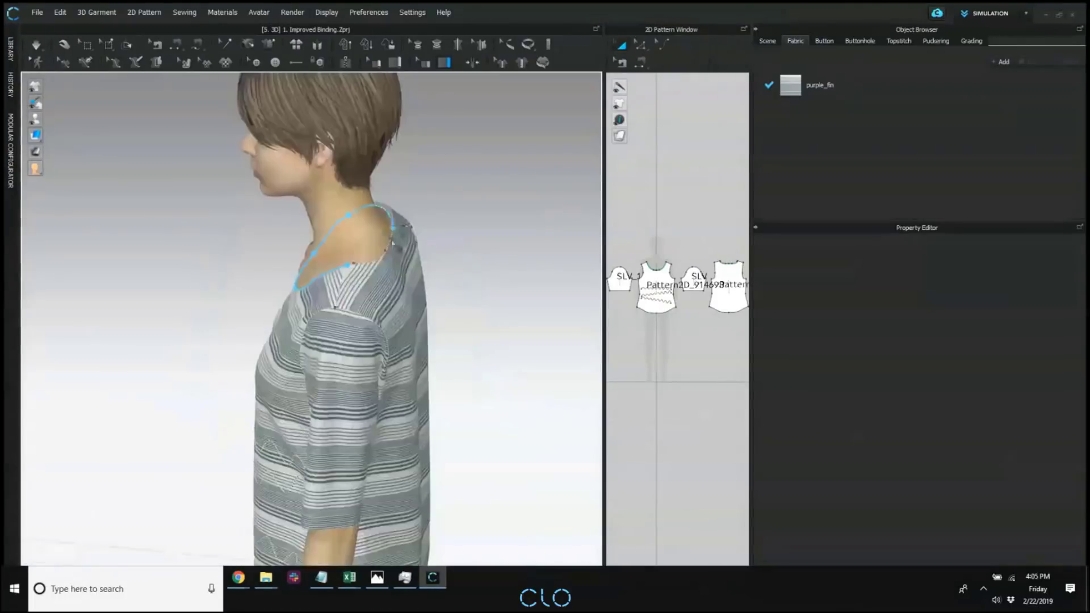
left_click(385, 252)
left_click(348, 266)
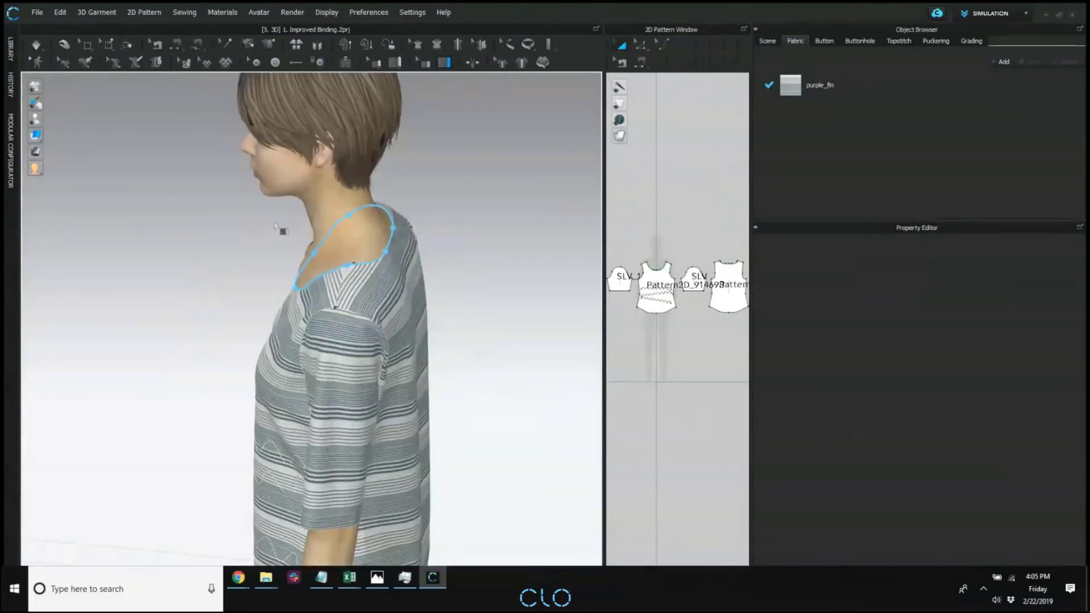
key("Return")
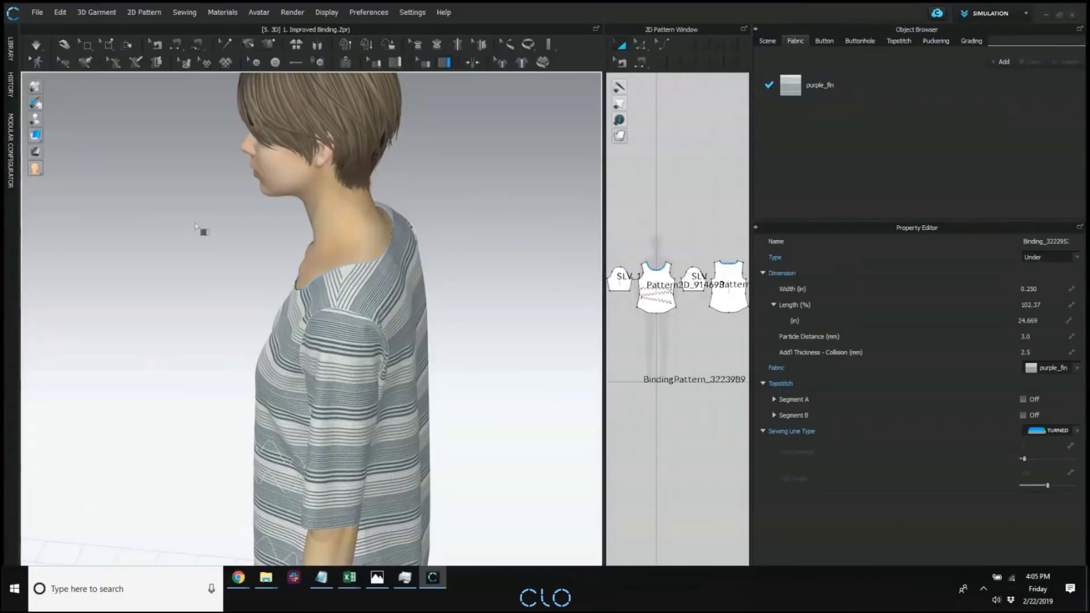
Set the neckline binding's type to Over and simulate the garment.
right_click_drag(169, 245, 327, 266)
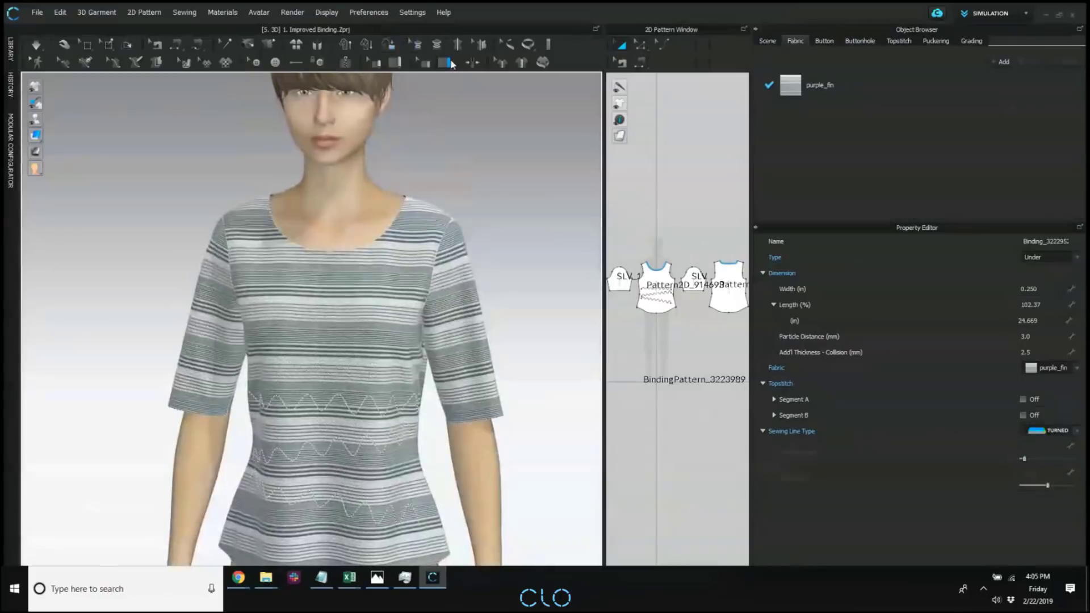
left_click(420, 64)
left_click(387, 229)
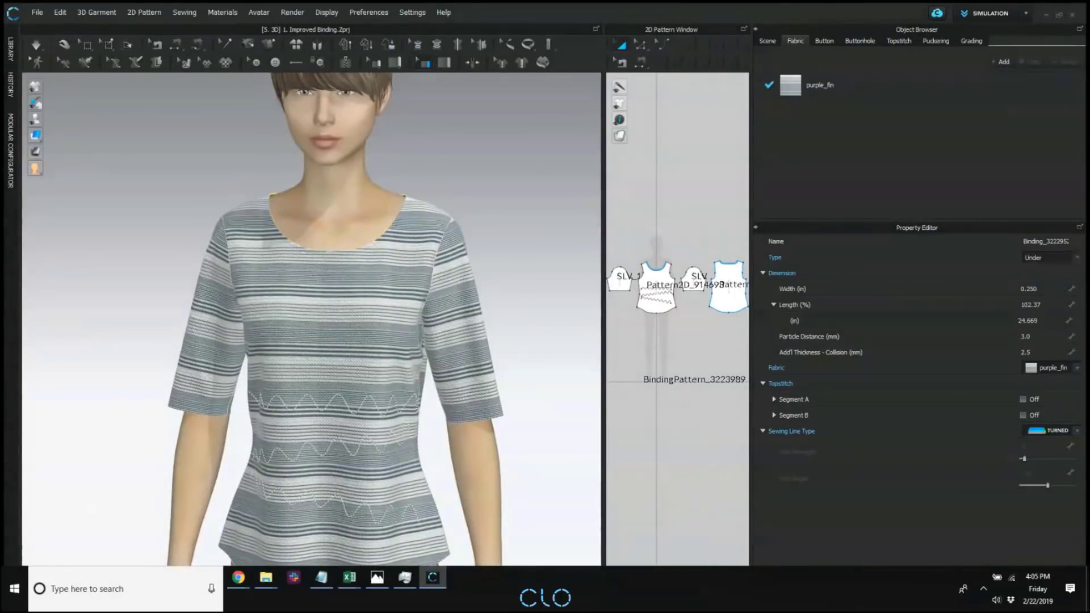
left_click(1057, 263)
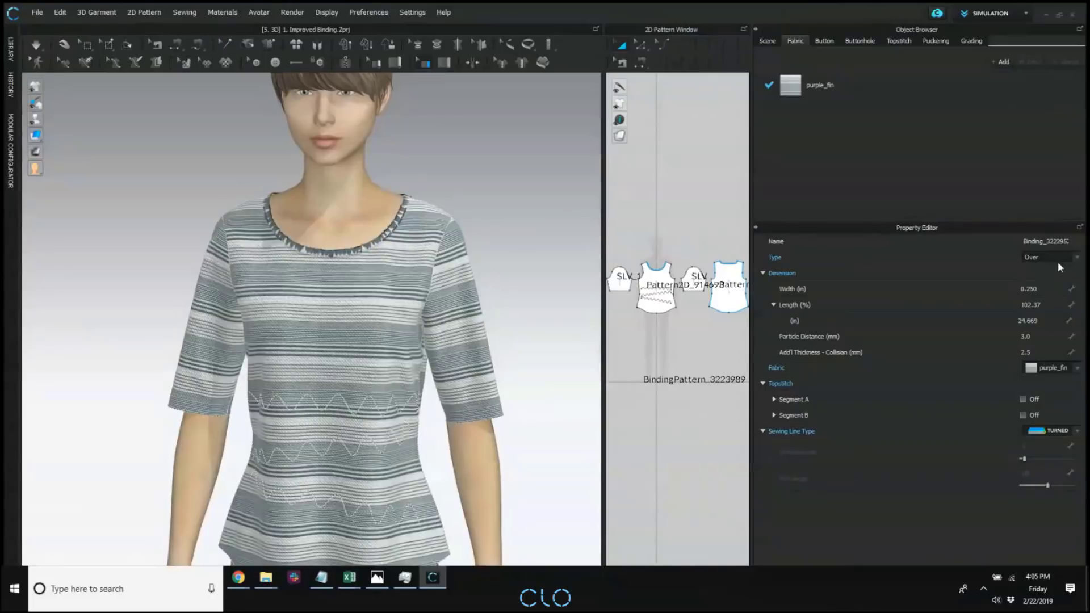
left_click(497, 189)
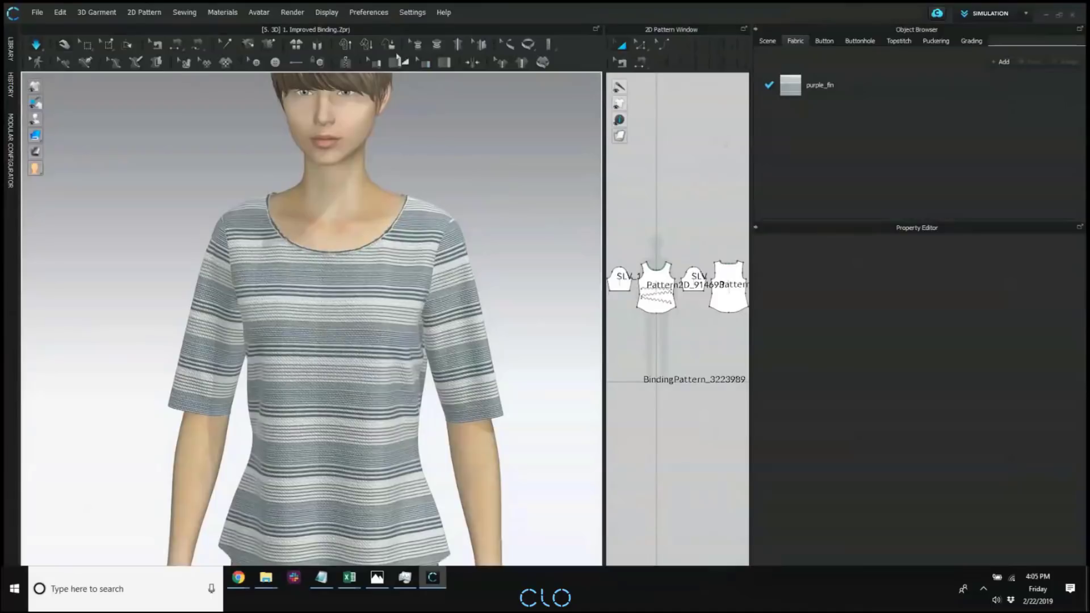
Add a new fabric and set its color to a grey-blue sampled from the striped shirt.
left_click(425, 63)
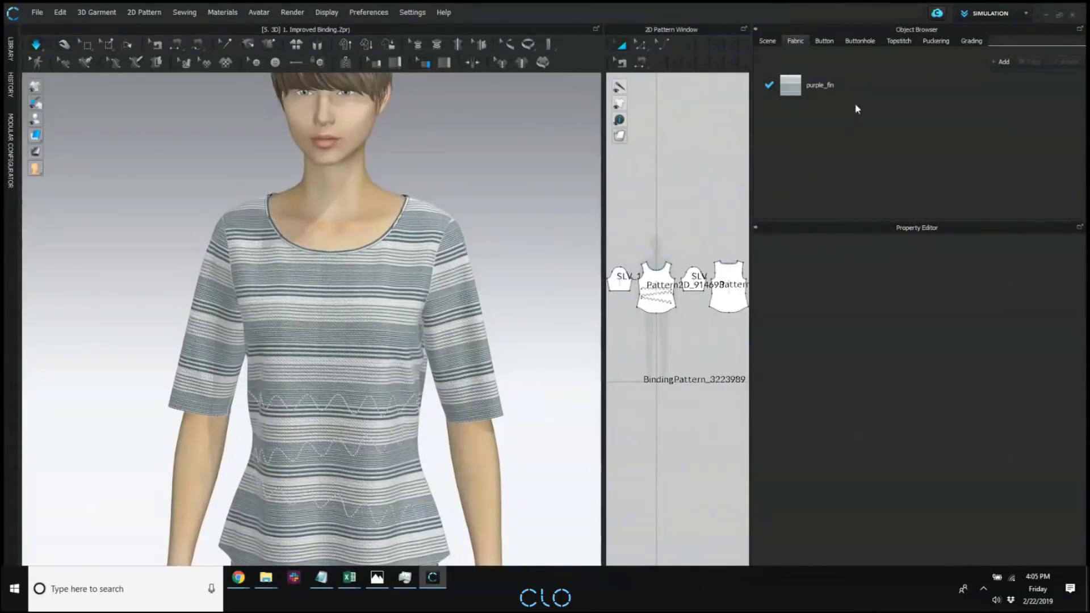
left_click(1001, 62)
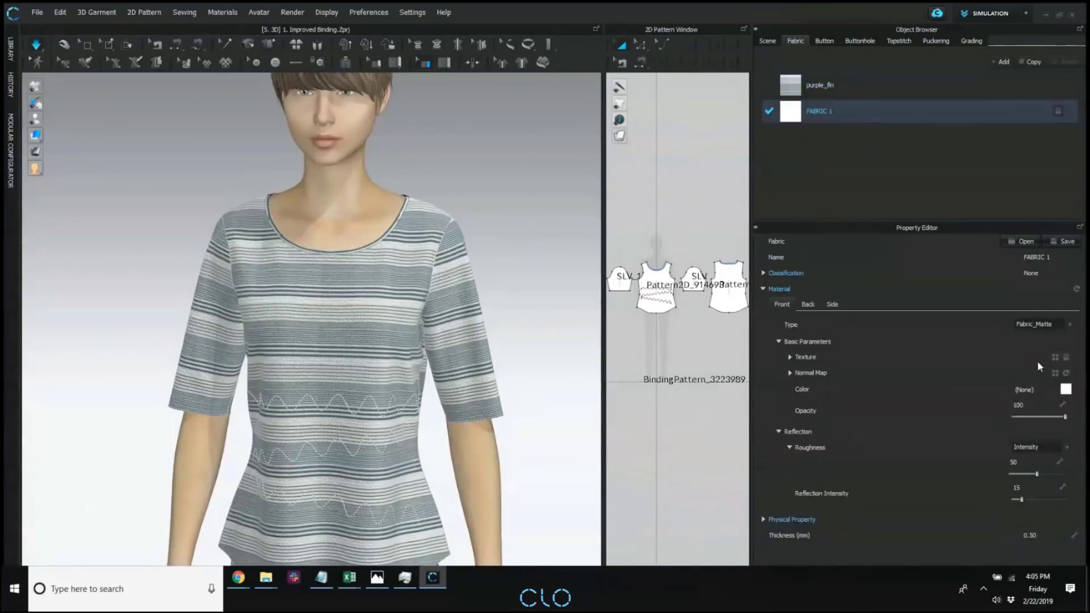
left_click(1065, 389)
left_click(537, 177)
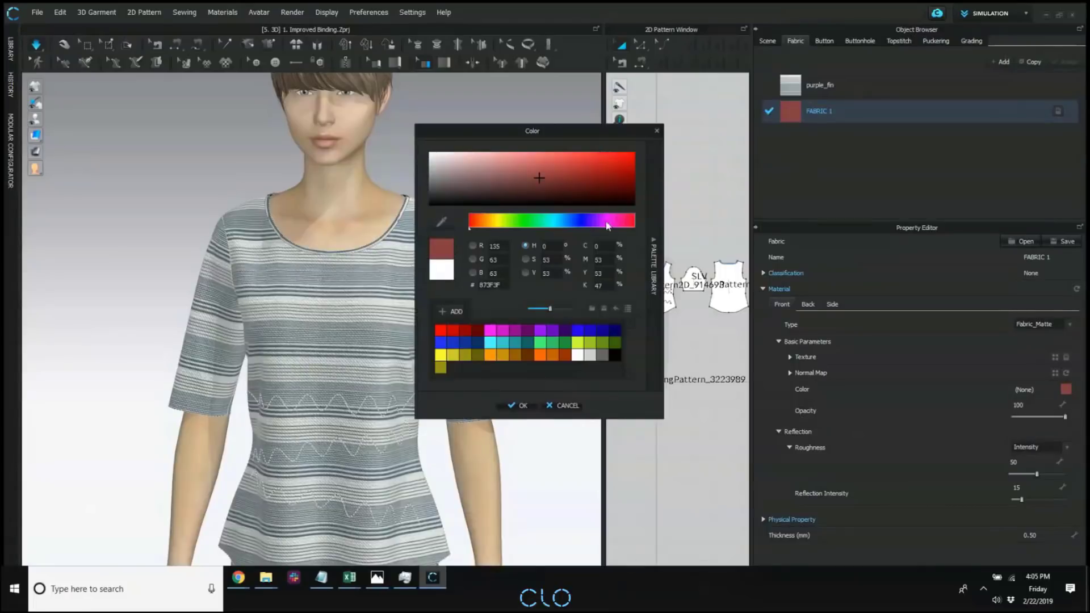
left_click(595, 222)
left_click(442, 220)
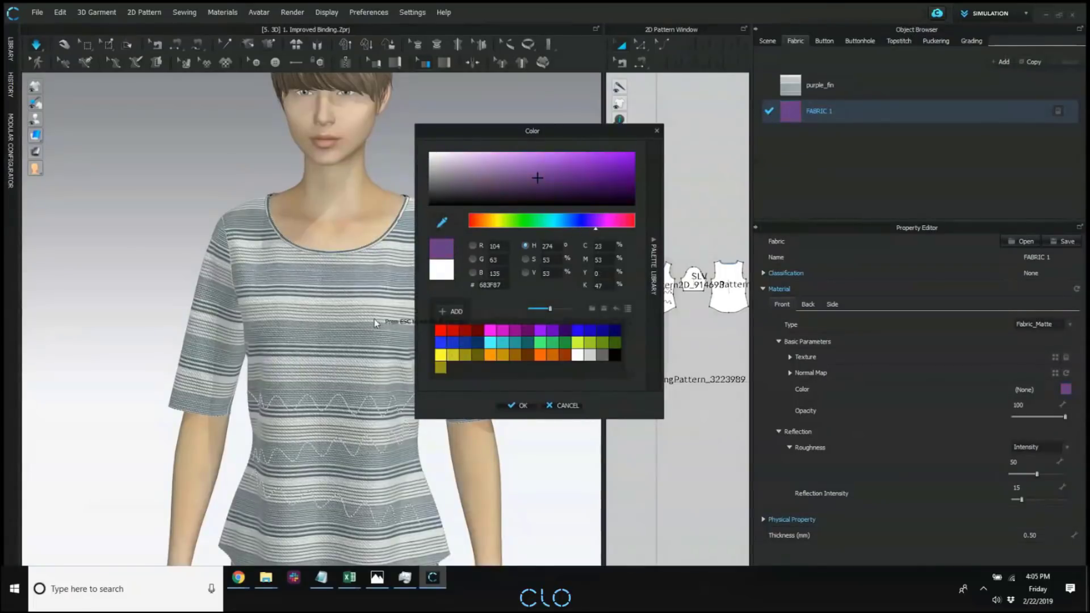
left_click(386, 300)
left_click(507, 405)
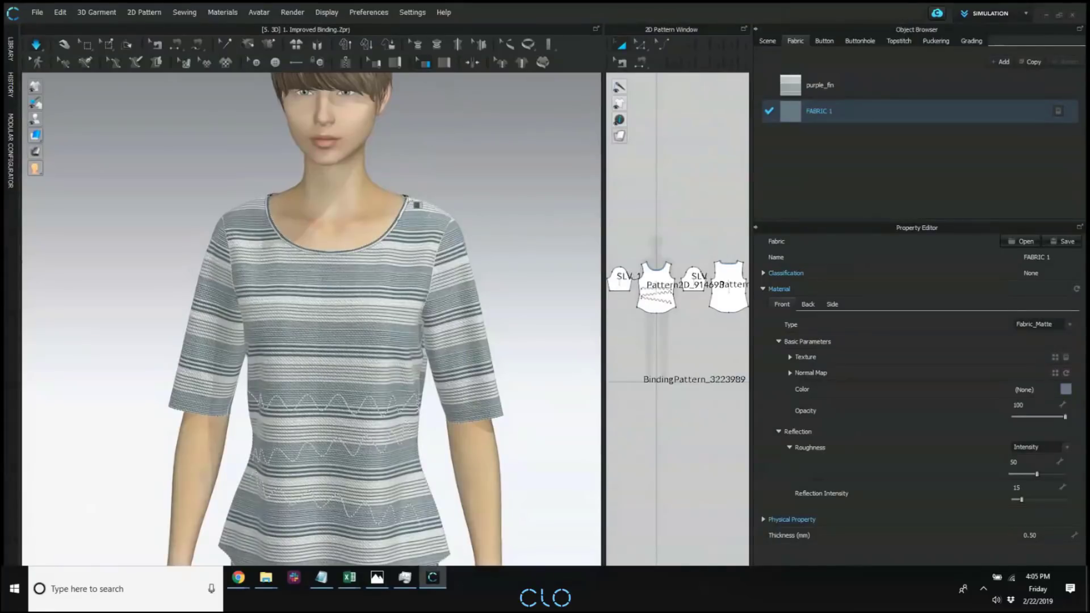
Stop the simulation and assign FABRIC 1 to the neckline binding.
left_click(412, 214)
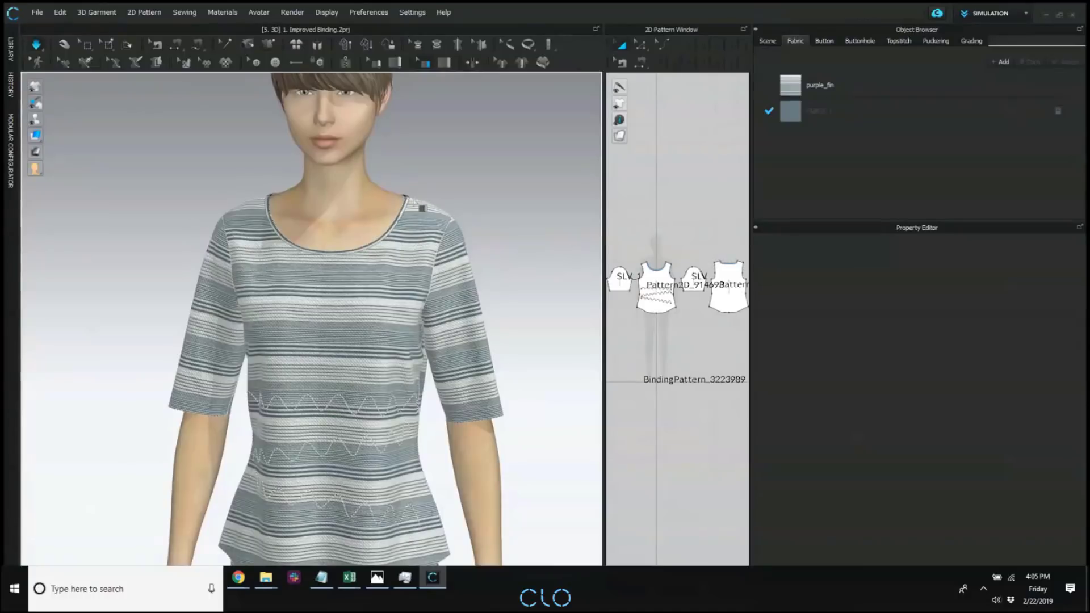
key("space")
left_click(391, 232)
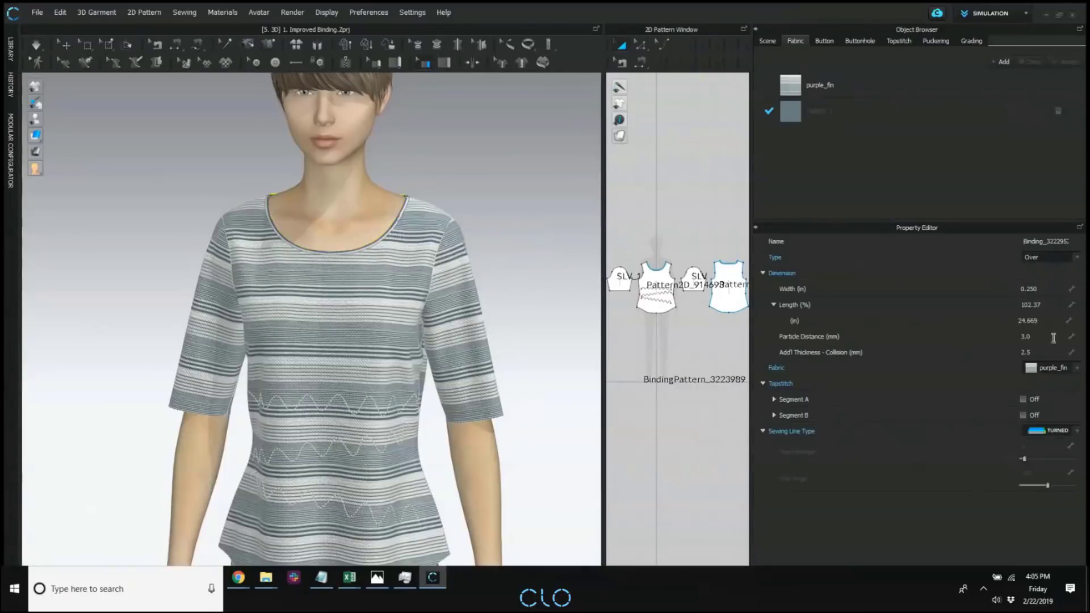
left_click(1047, 380)
Set the neckline binding's length to 94 %.
scroll(365, 235, "up", 5)
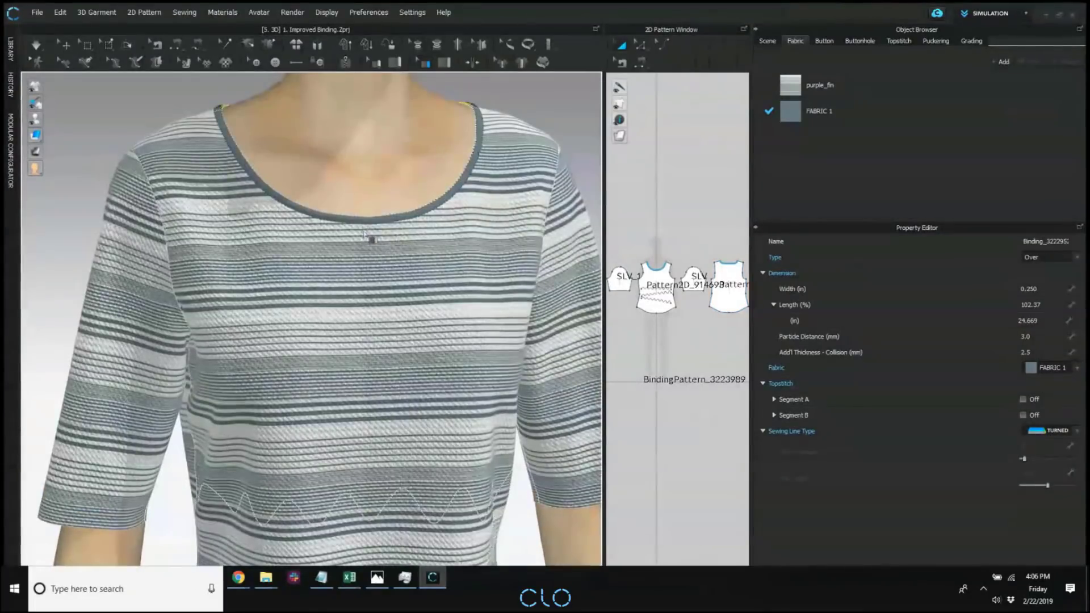
scroll(366, 234, "up", 3)
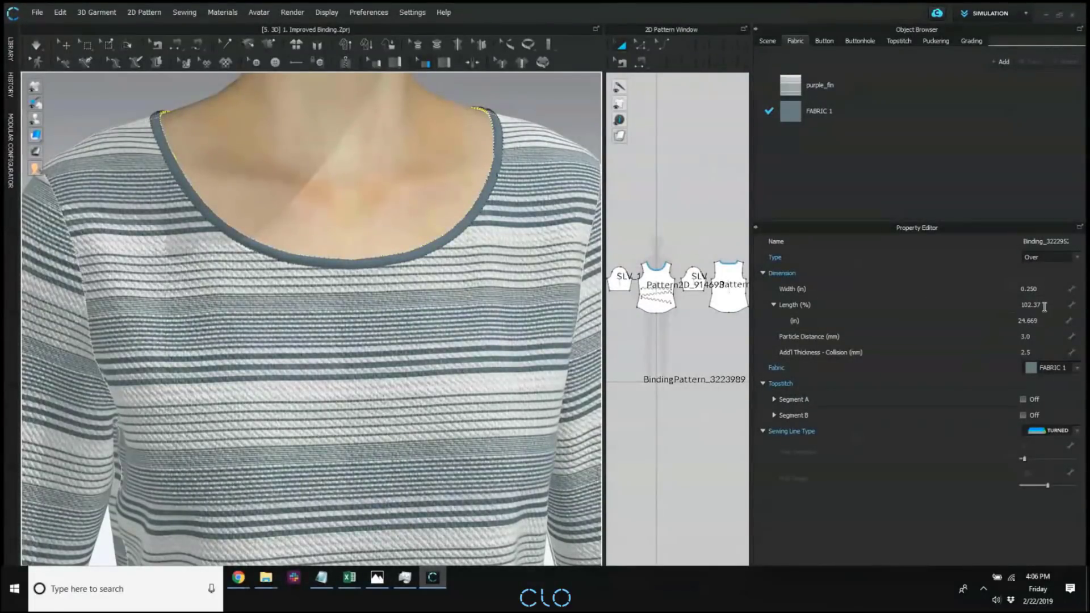
left_click(1044, 305)
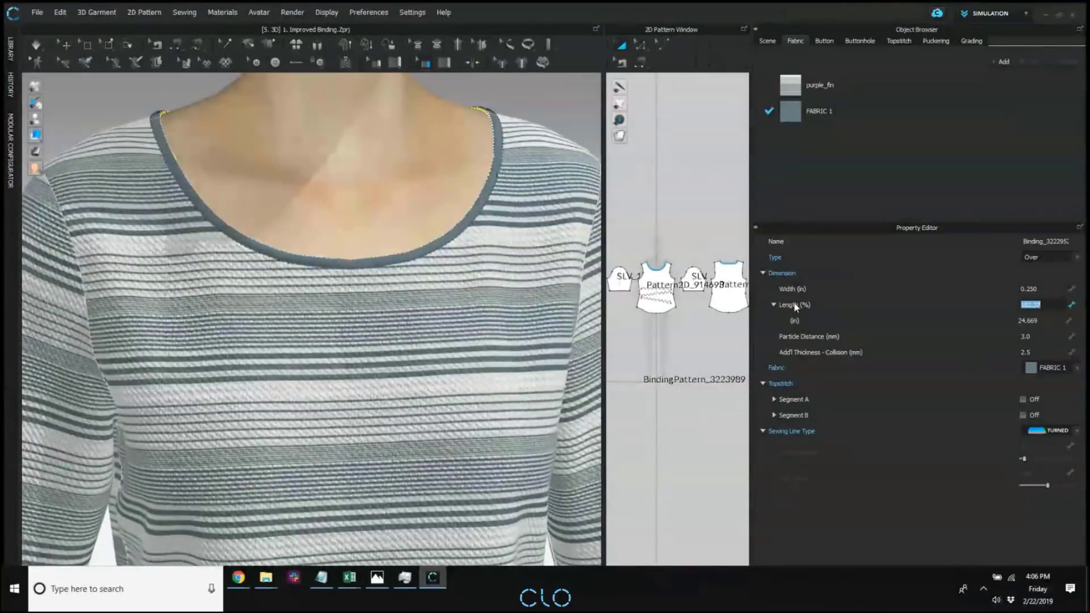
left_click(830, 304)
left_click(983, 304)
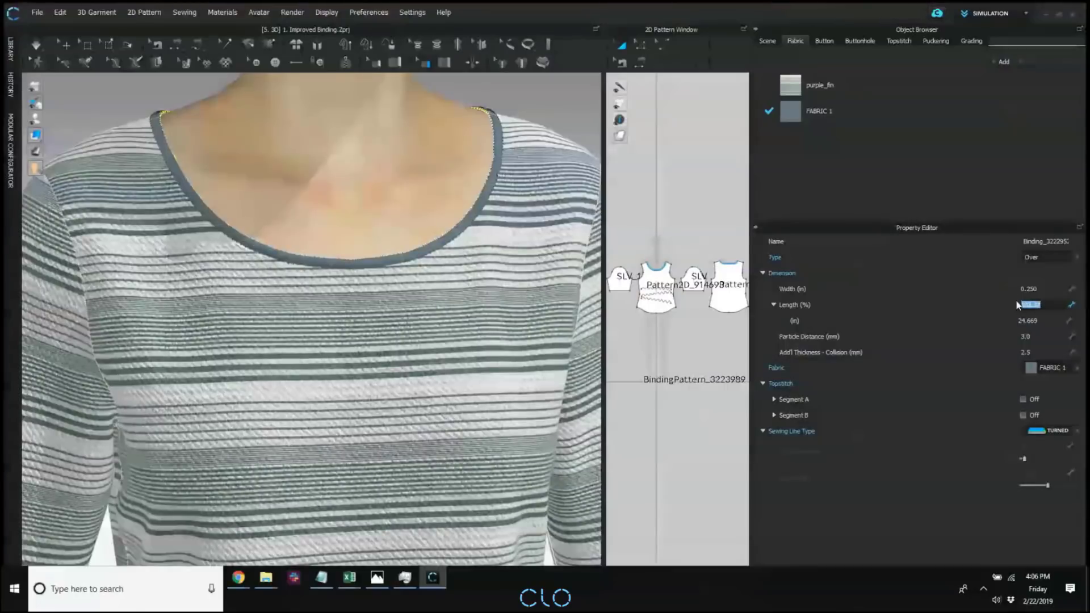
type("8")
type("4")
left_click(349, 177)
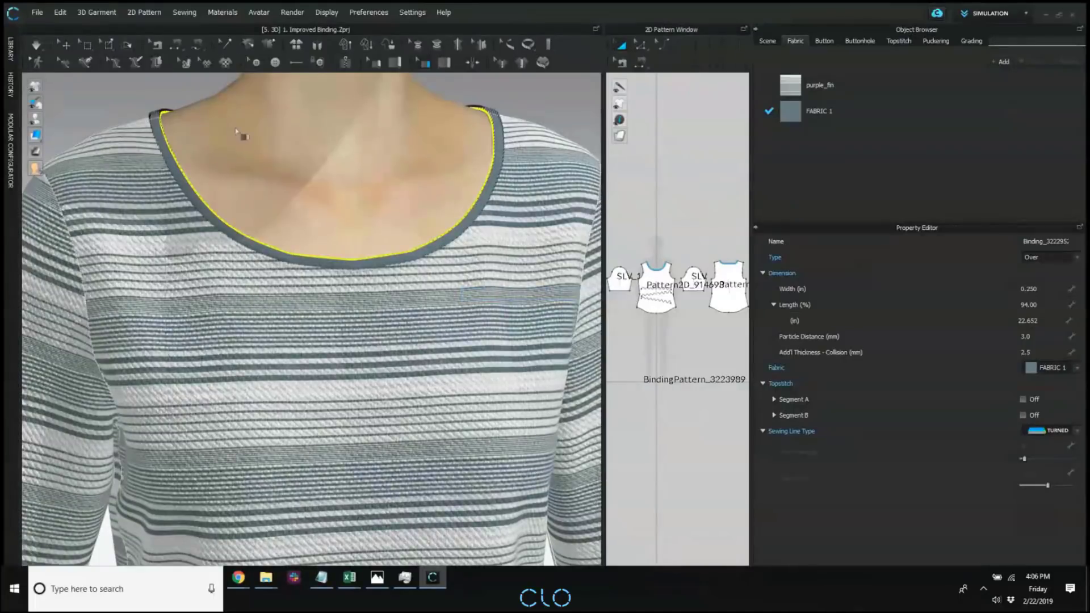
Simulate the garment with the shortened binding, stop it, and inspect the neckline from the side with a thick textured surface.
key("space")
left_click(67, 45)
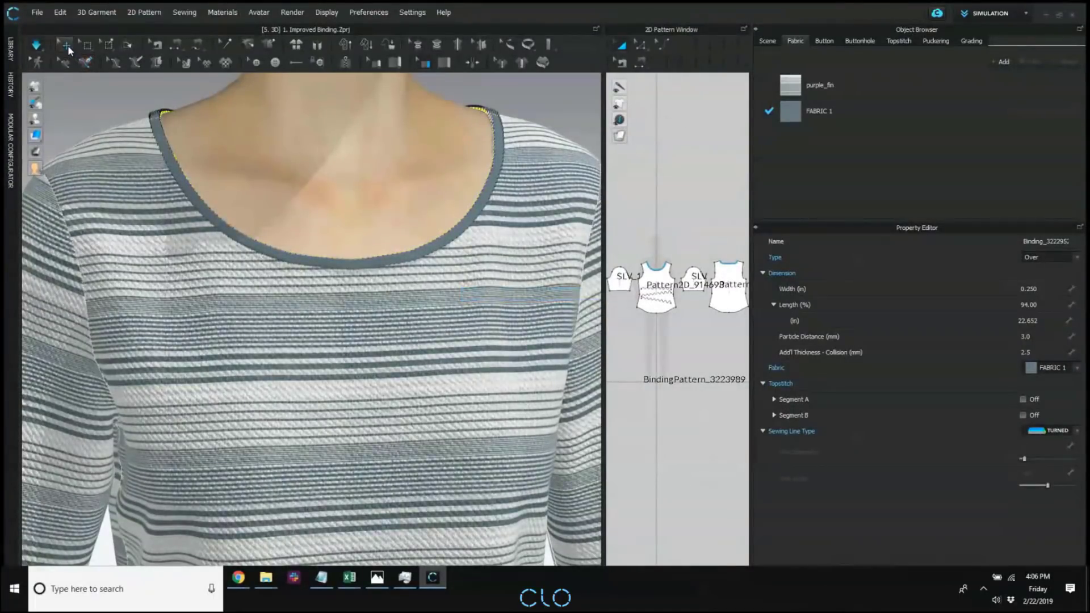
left_click(36, 136)
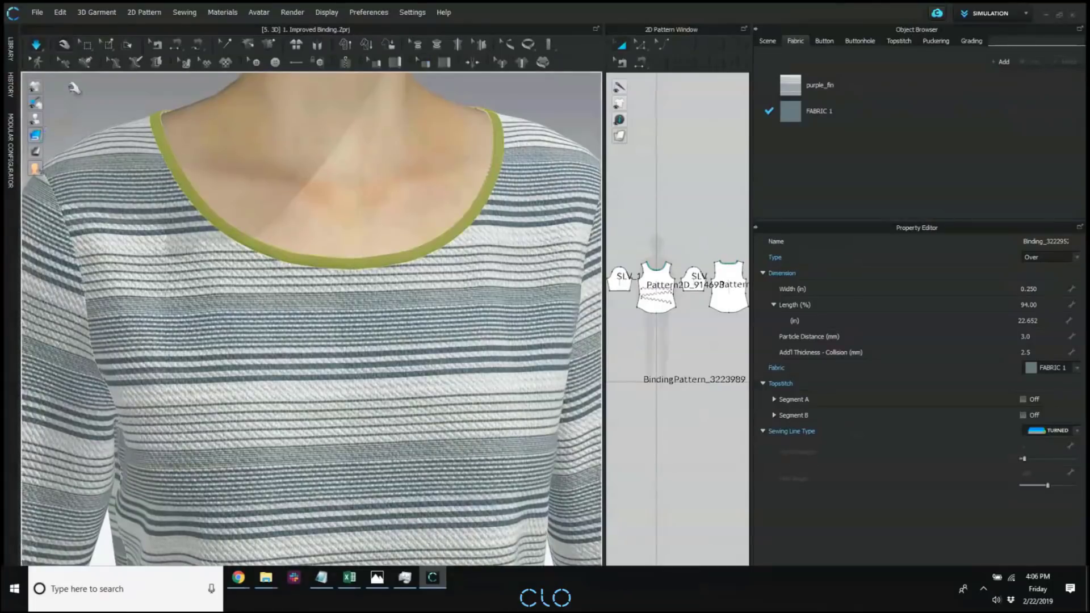
left_click(94, 117)
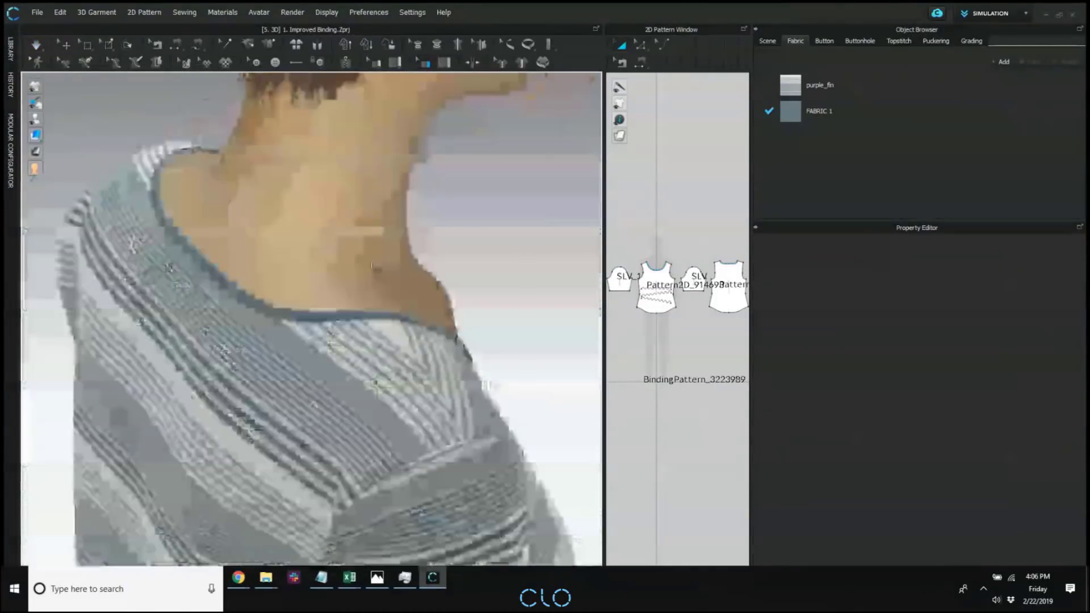
right_click_drag(465, 242, 401, 250)
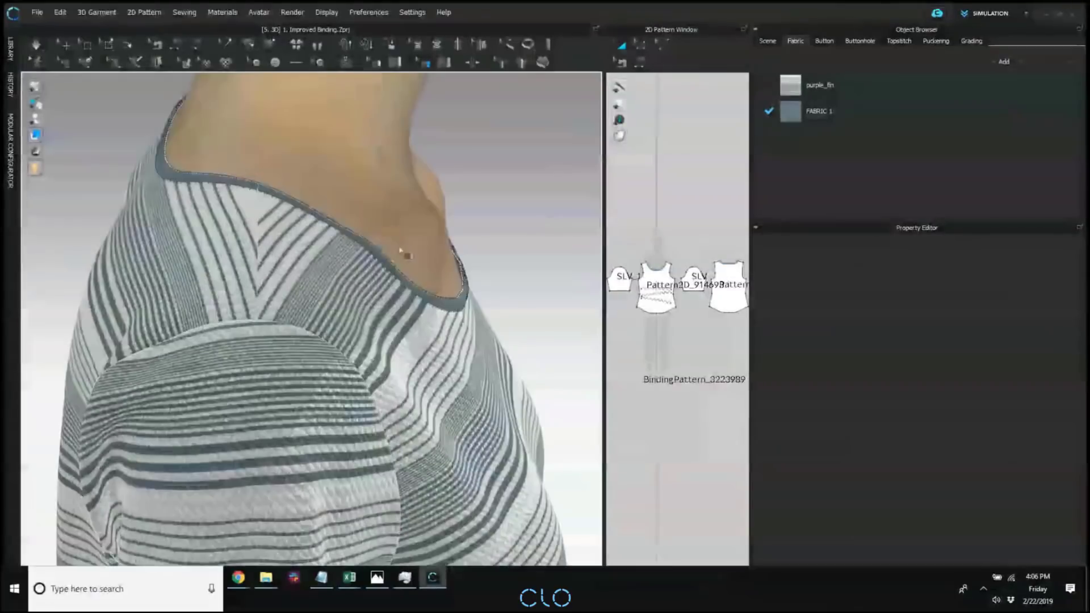
middle_click_drag(400, 250, 291, 249)
mouse_move(38, 138)
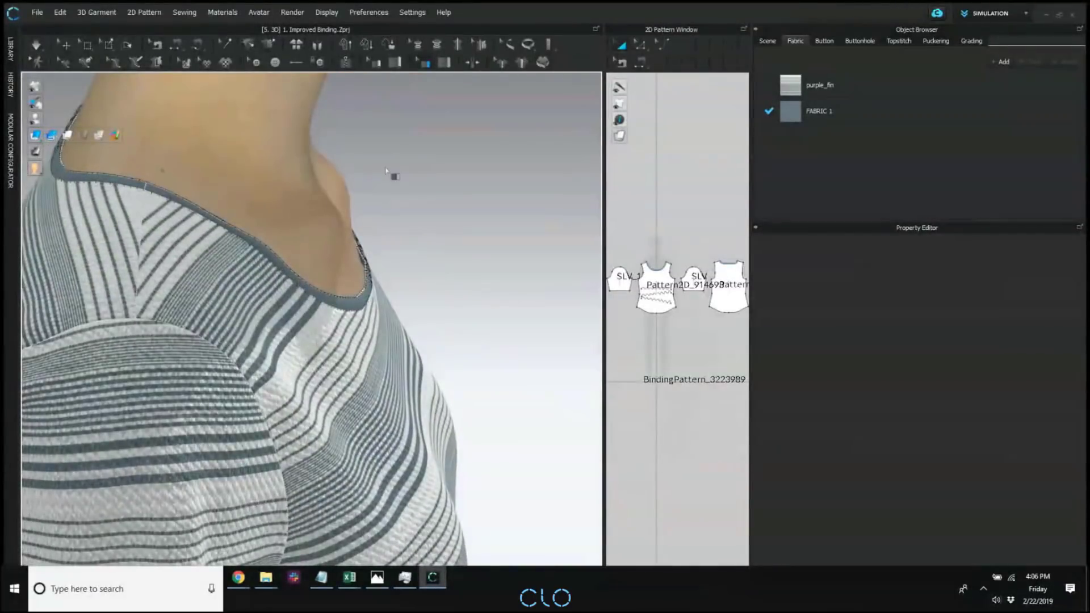
right_click_drag(445, 308, 429, 276)
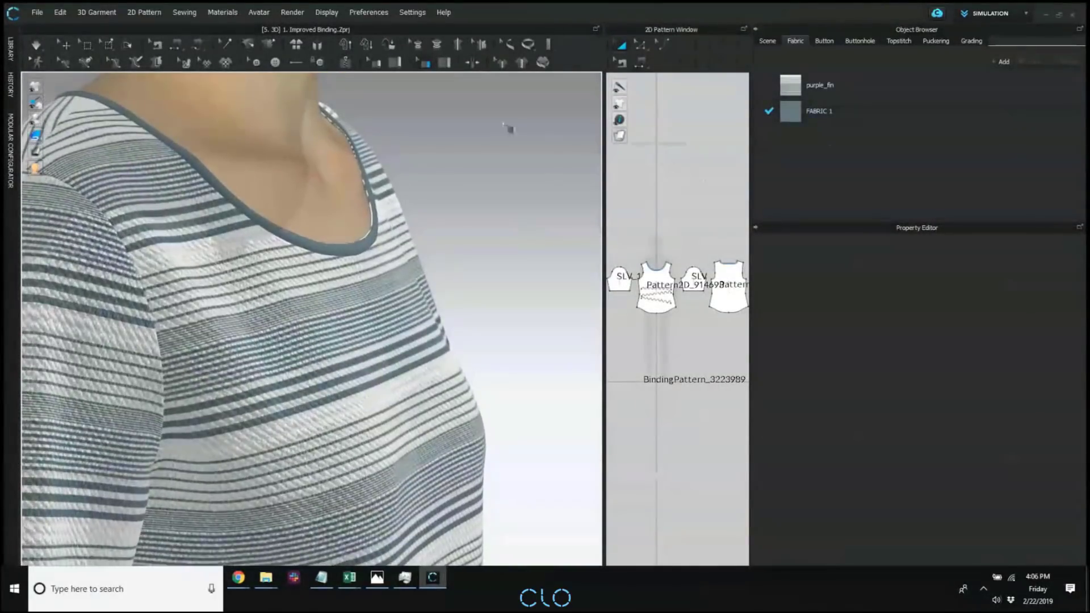
Set the neckline binding's width to 0.75 in and briefly simulate the garment.
left_click(380, 203)
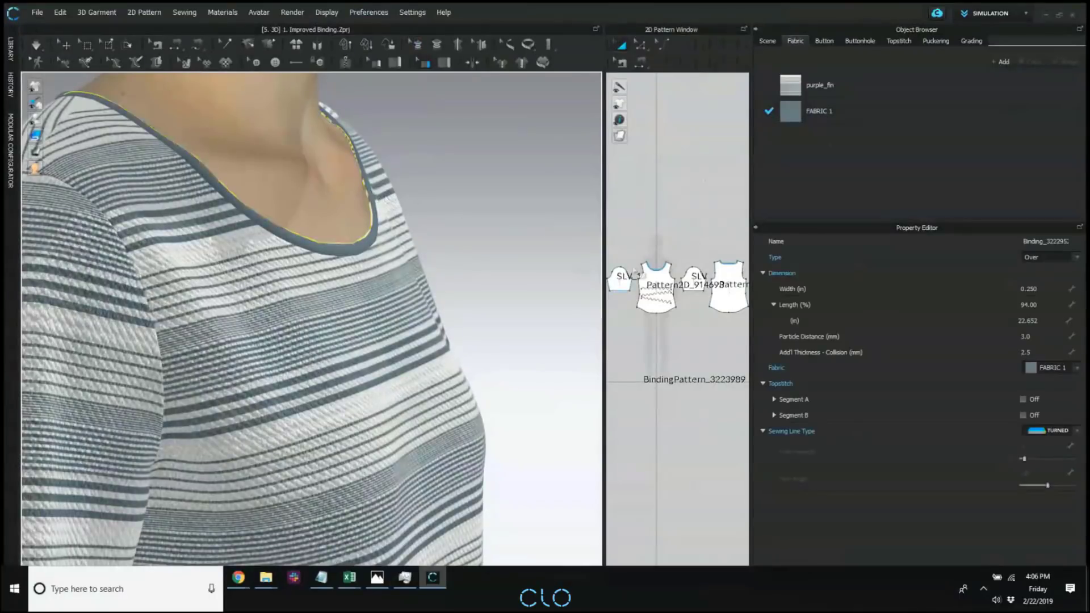
left_click(1053, 289)
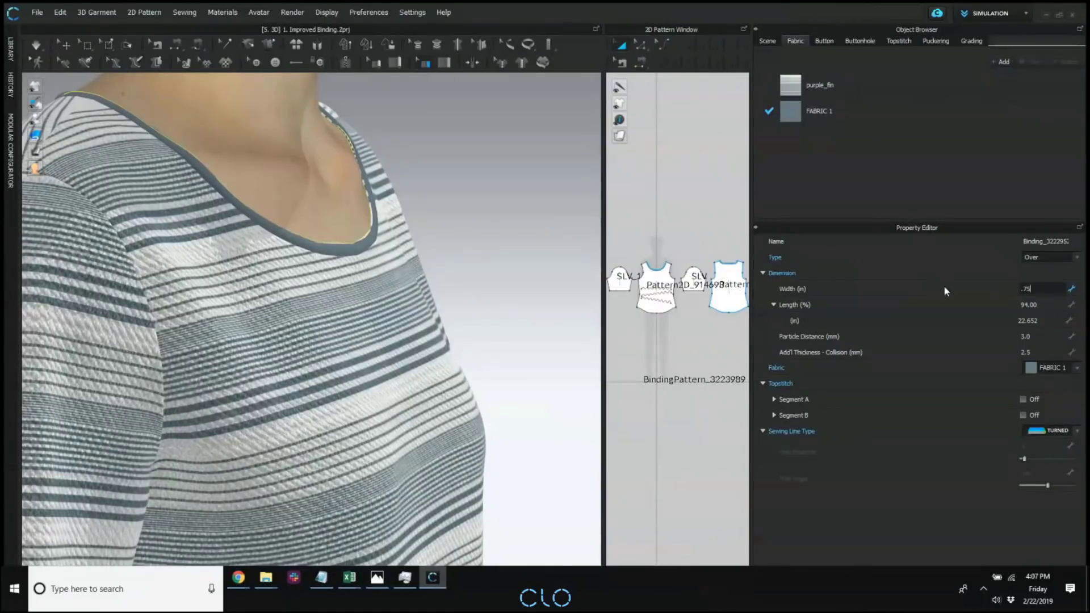
key("Return")
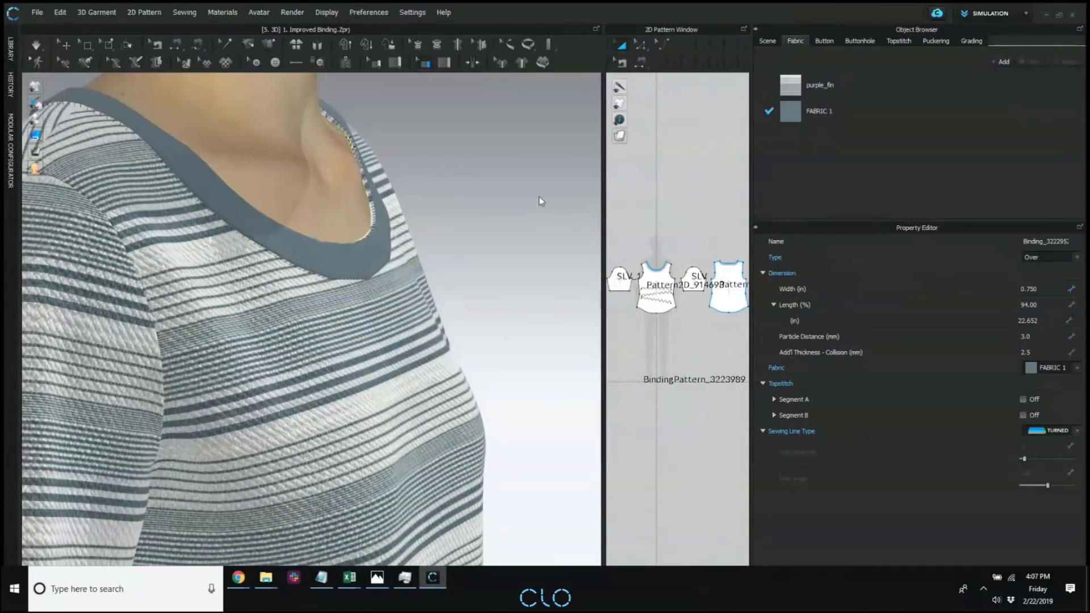
right_click_drag(539, 196, 529, 194)
key("space")
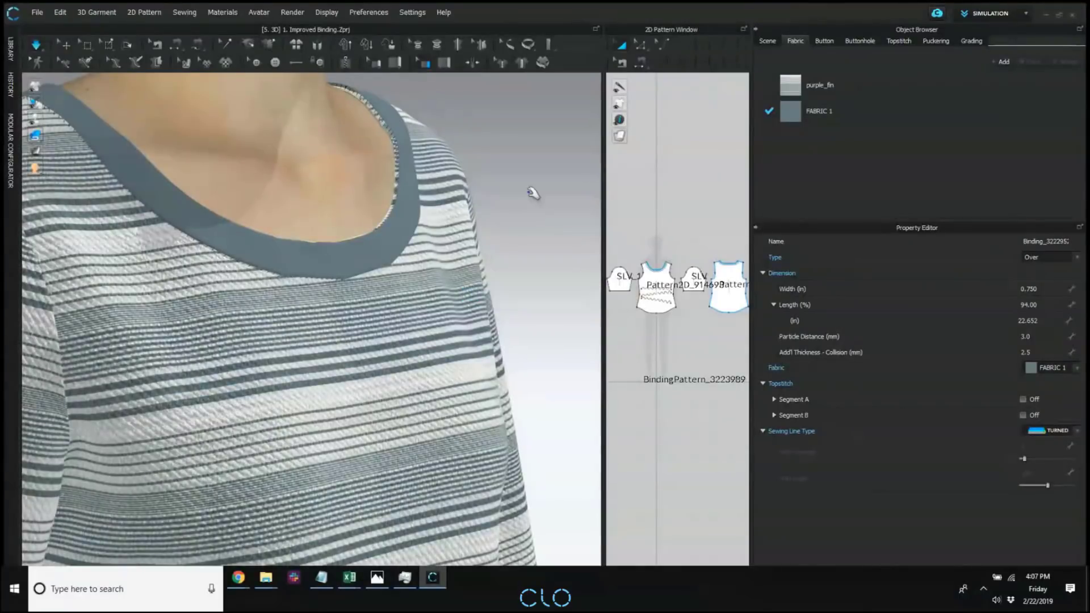
key("space")
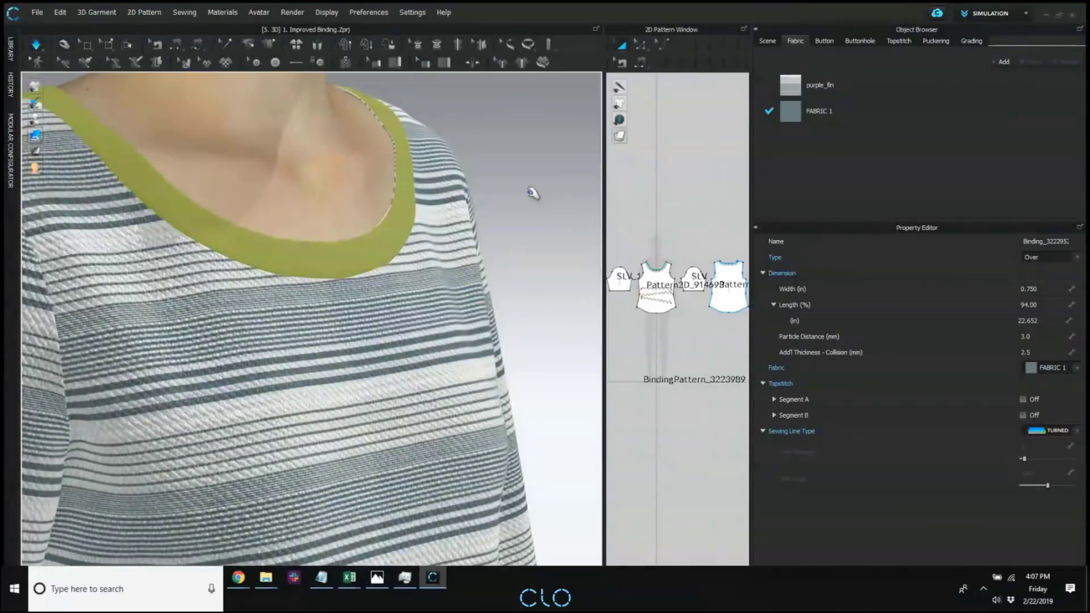
left_click(523, 218)
right_click(523, 218)
right_click_drag(523, 218, 429, 233)
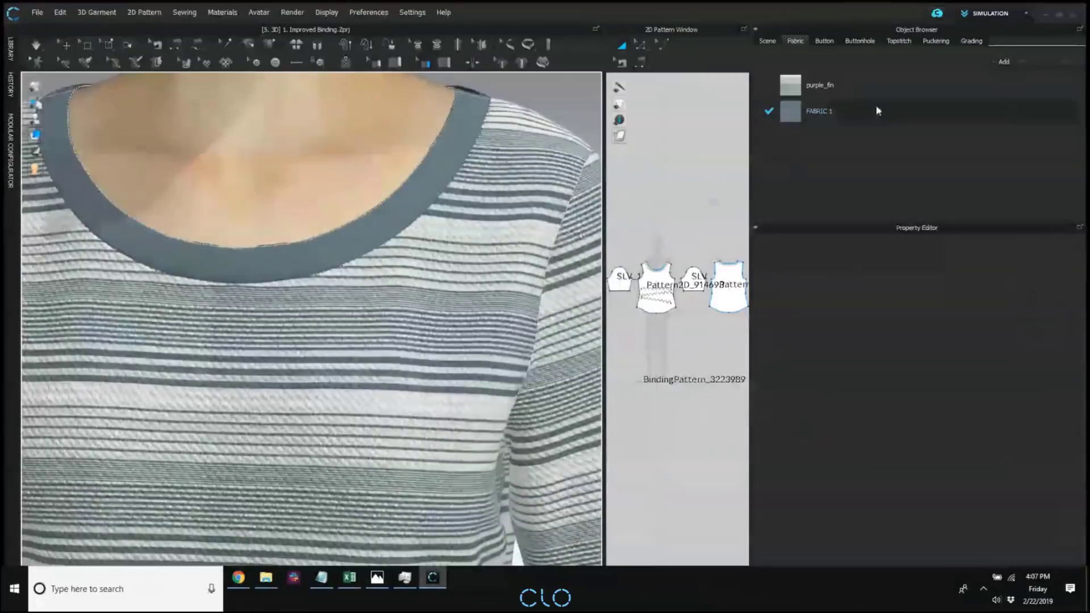
Turn on topstitching for both Segment A and Segment B of the neckline binding.
left_click(880, 121)
left_click(902, 42)
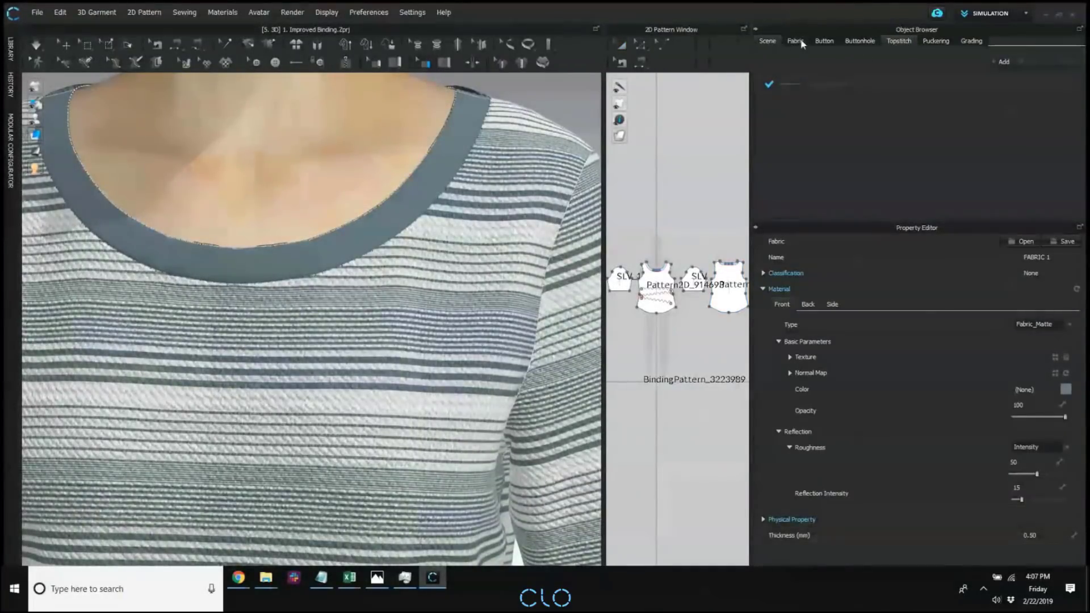
left_click(455, 147)
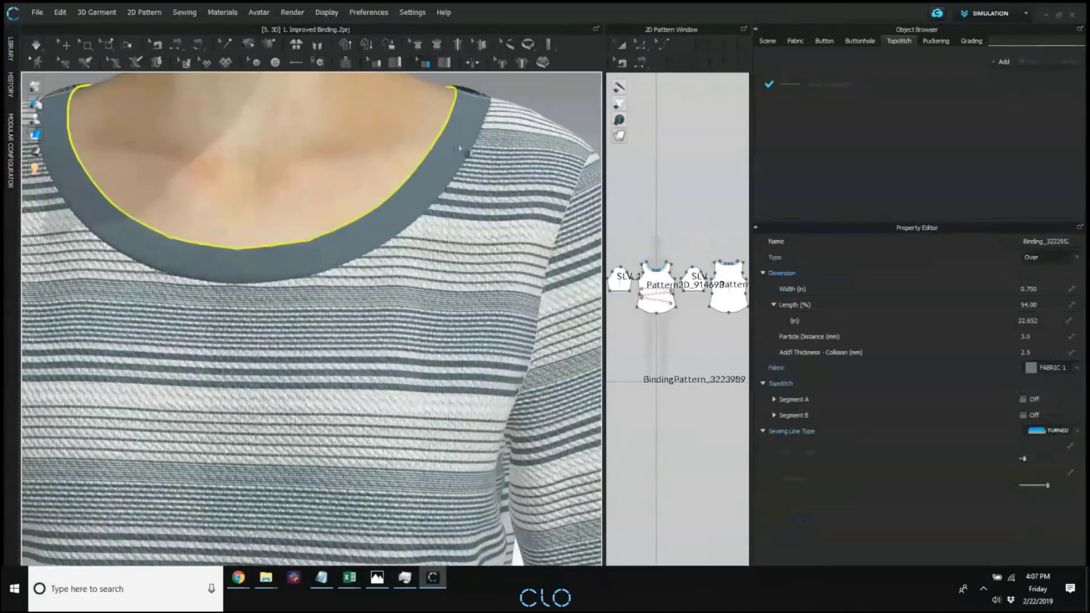
left_click(1023, 399)
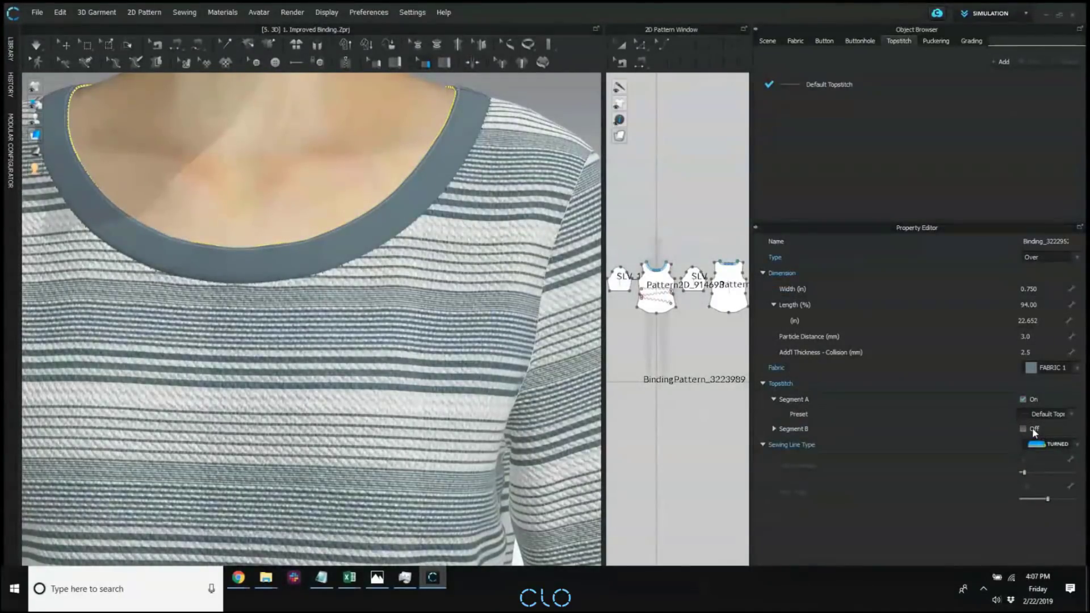
left_click(1023, 428)
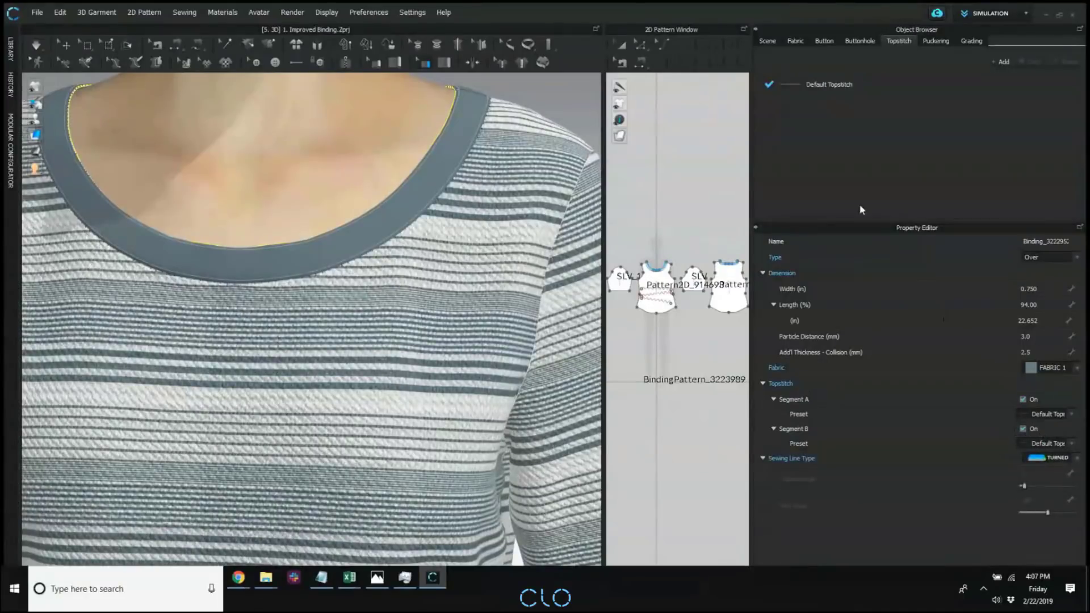
Set the Default Topstitch color to dark red (330A0A).
left_click(903, 83)
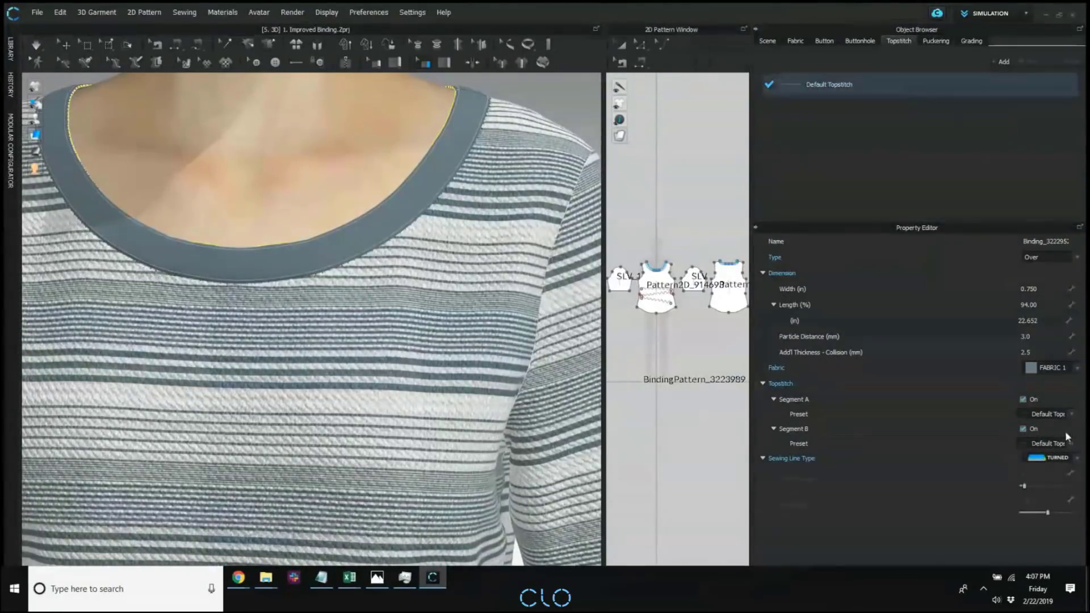
left_click(351, 117)
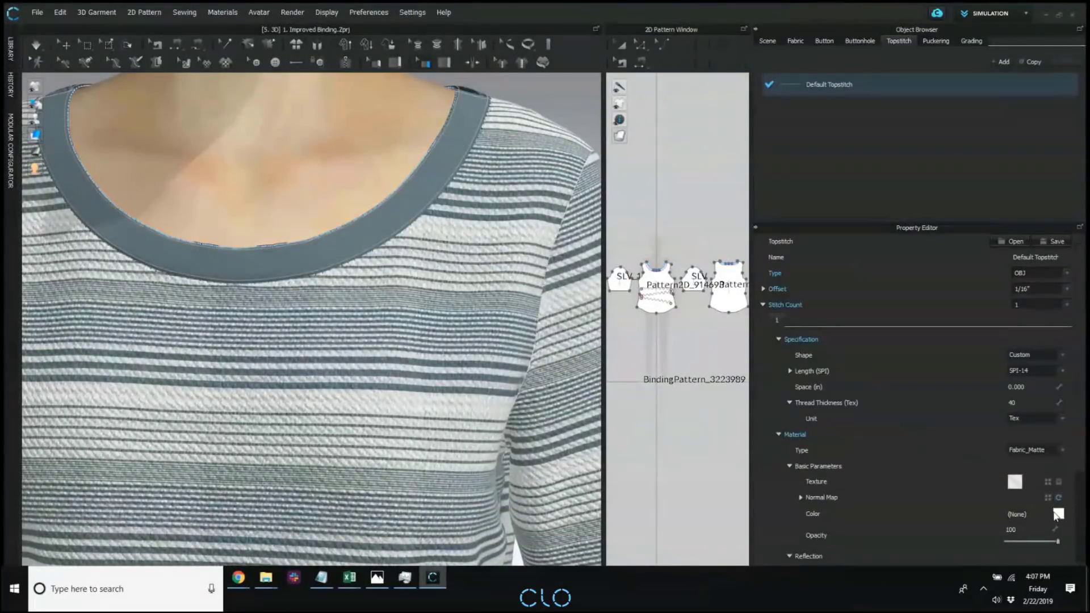
left_click(1058, 514)
left_click(581, 185)
left_click(593, 196)
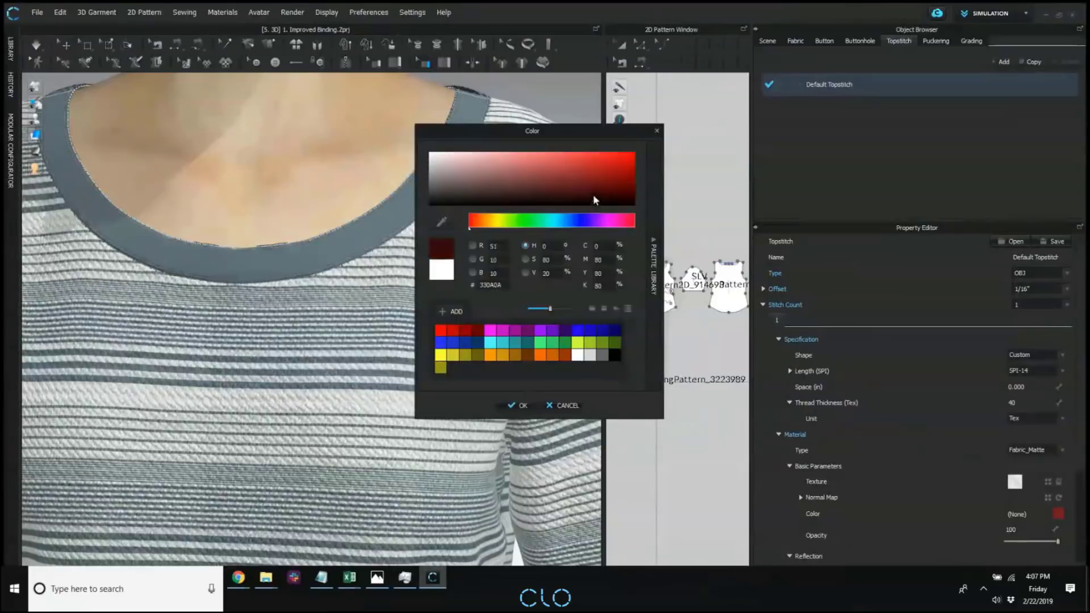
left_click(519, 405)
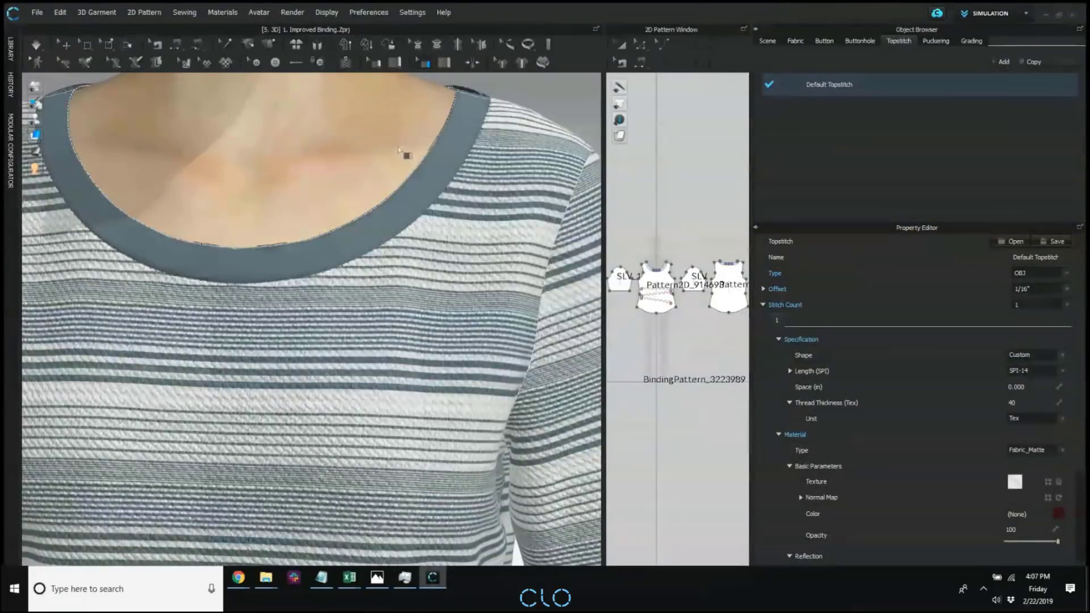
Set the neckline binding's Add'l Thickness - Collision to 5 mm.
right_click_drag(415, 150, 479, 159)
left_click(51, 136)
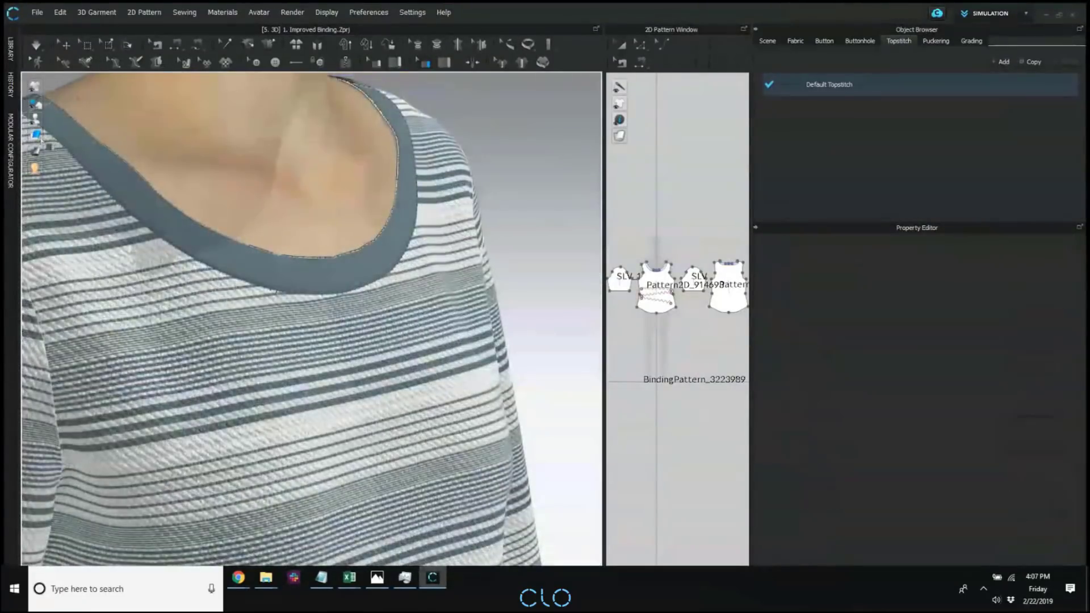
right_click_drag(508, 148, 396, 233)
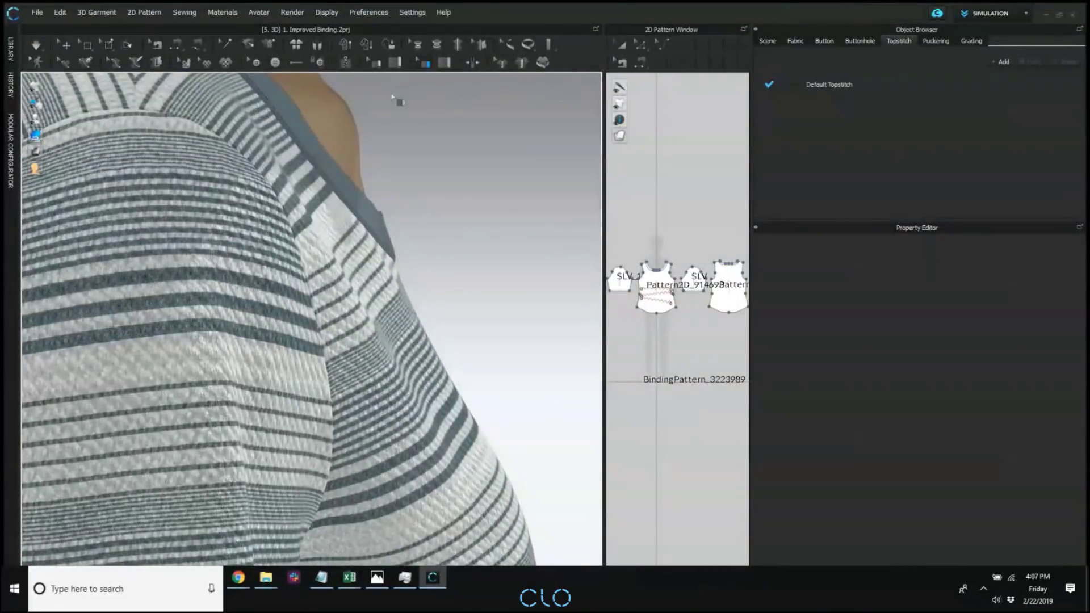
left_click(386, 222)
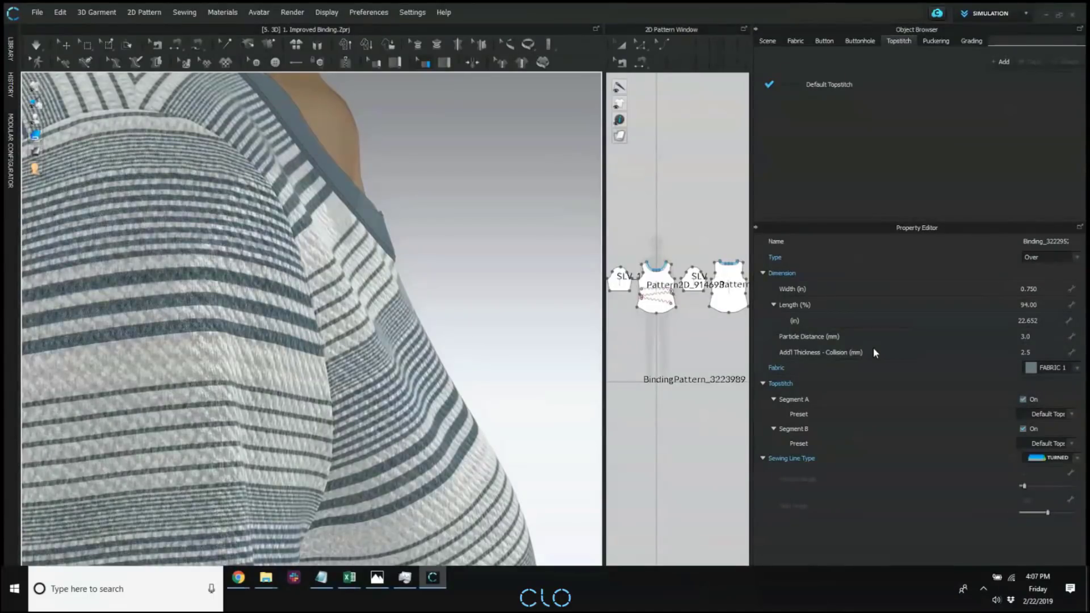
left_click(1030, 352)
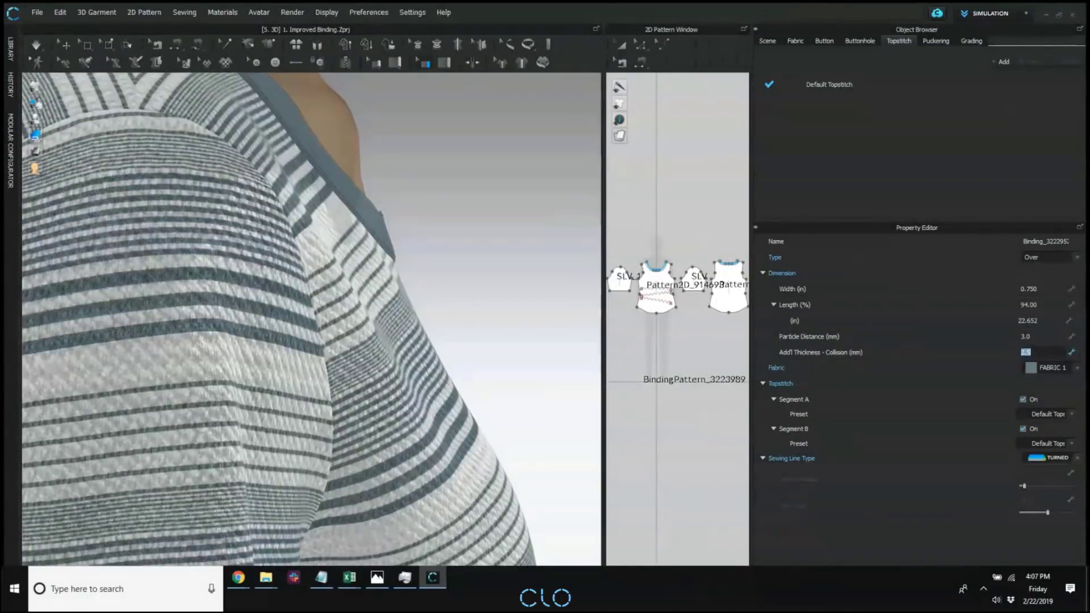
right_click_drag(306, 324, 279, 327)
scroll(278, 324, "down", 1)
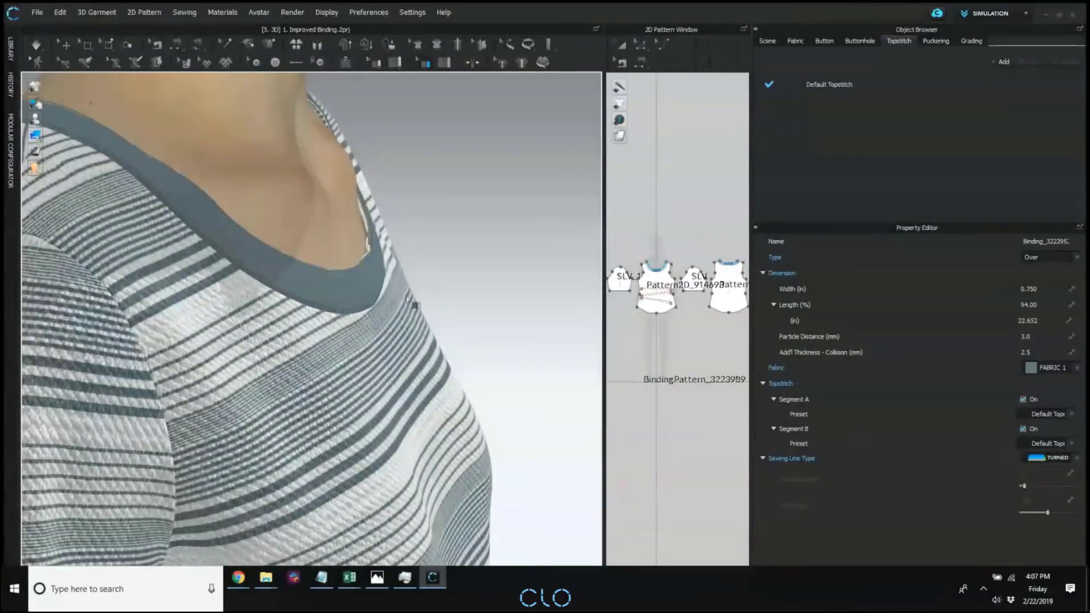
left_click(1057, 353)
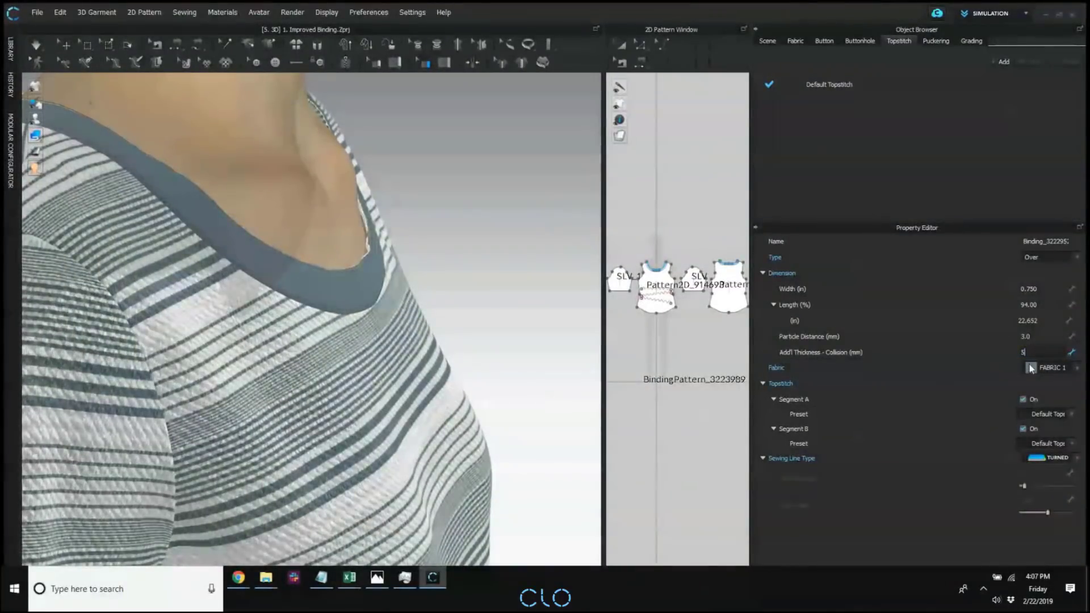
key("Return")
Simulate the garment with the thicker binding, stop it, and check the neckline from the side and front.
right_click(481, 184)
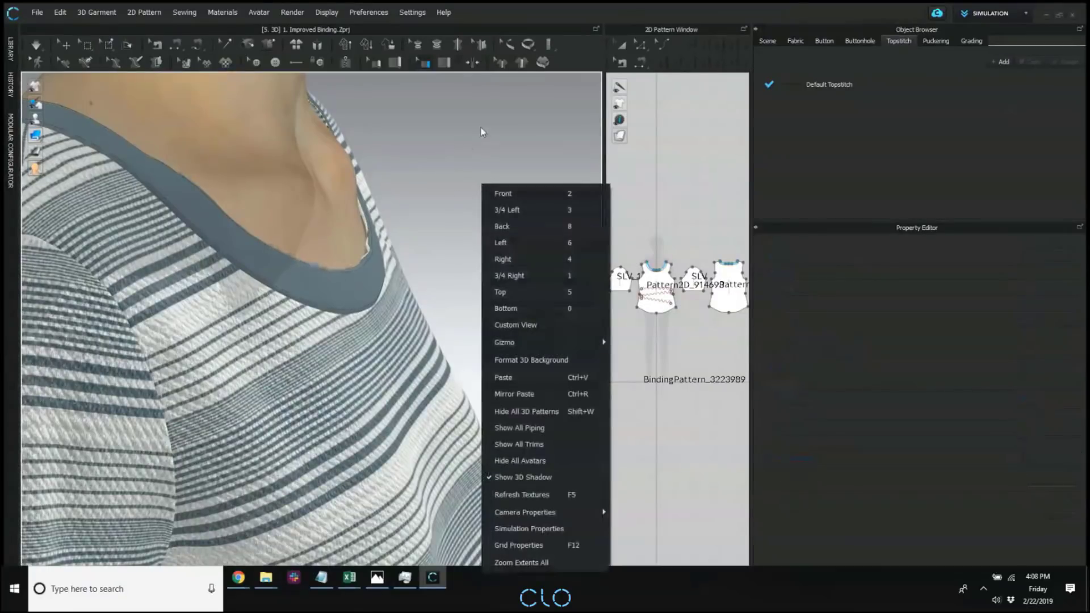
left_click(36, 45)
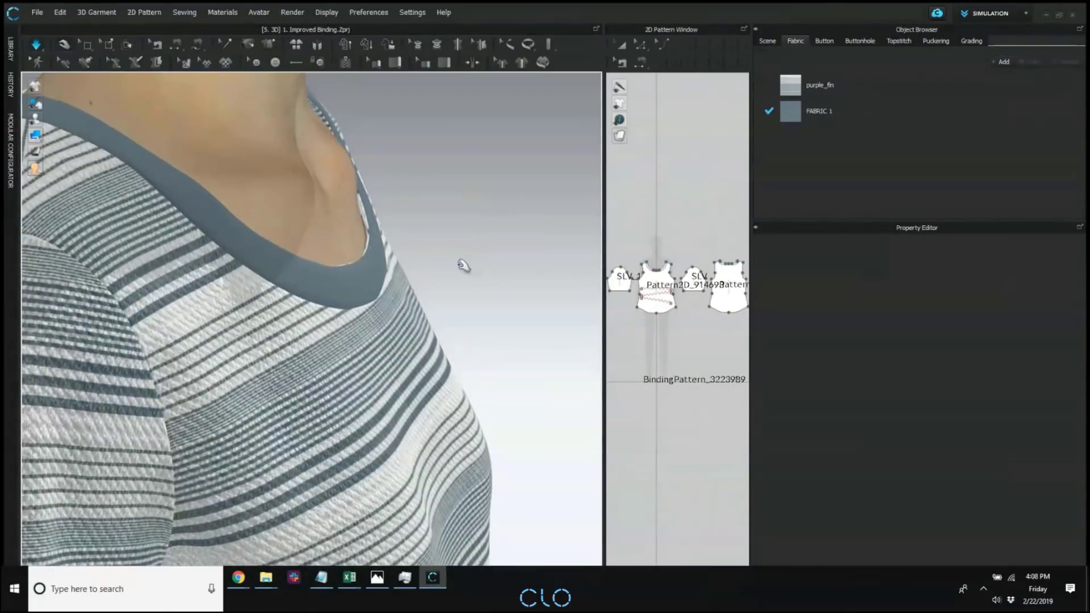
right_click_drag(443, 274, 466, 277)
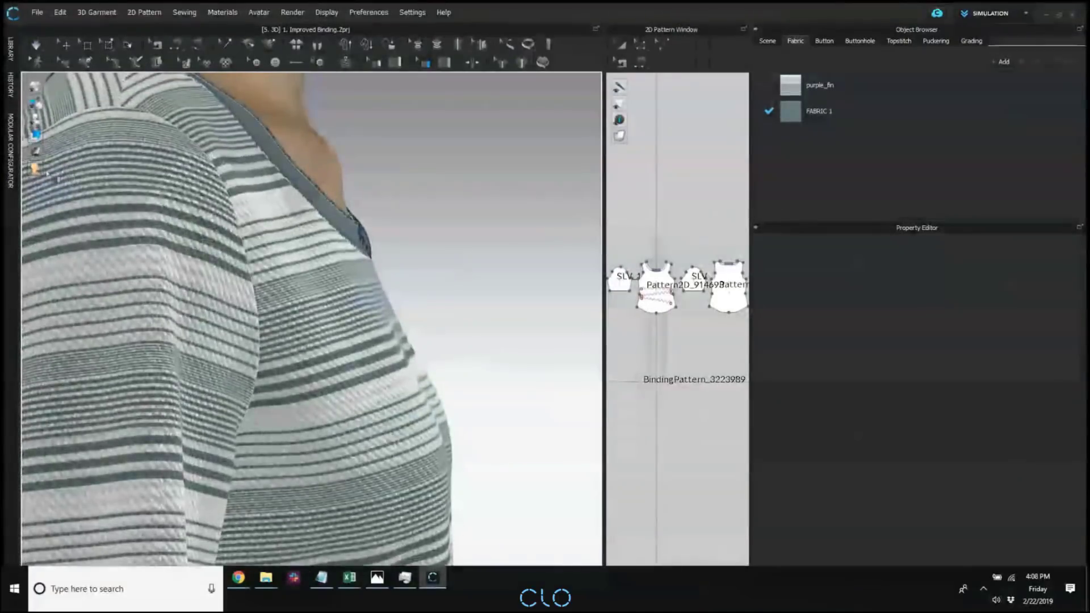
mouse_move(35, 136)
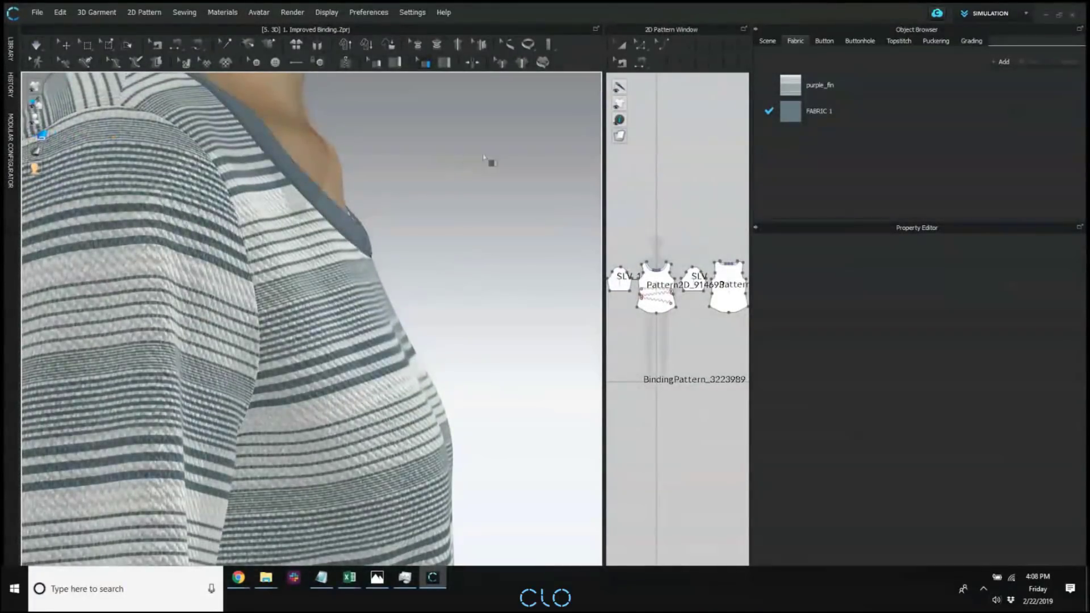
right_click_drag(492, 163, 246, 164)
scroll(314, 188, "down", 5)
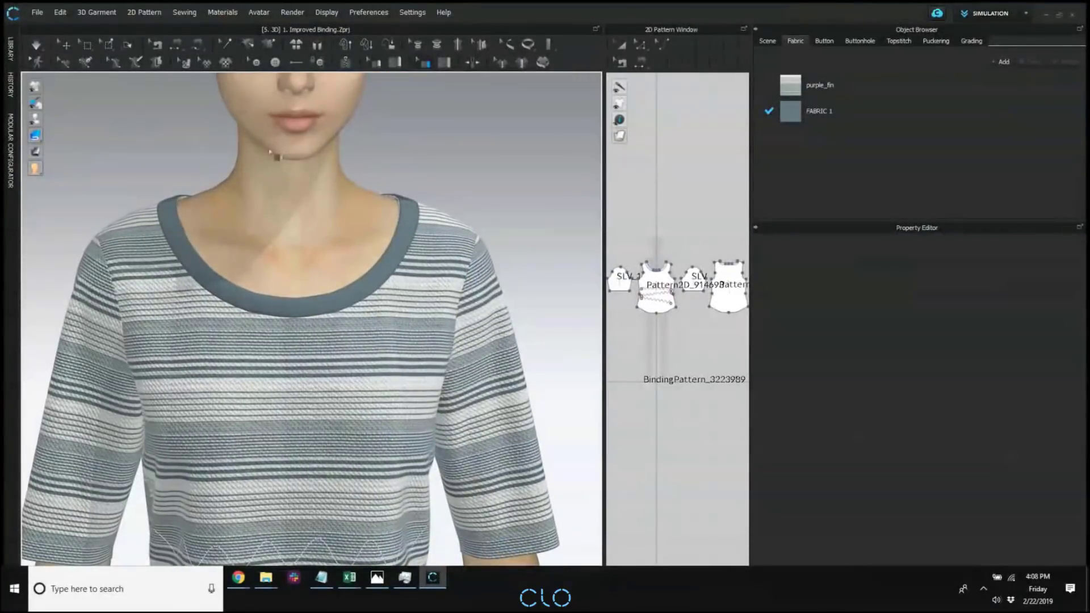
Set the neckline binding's Add'l Thickness - Collision to 2.5 mm and briefly simulate the garment.
left_click(192, 248)
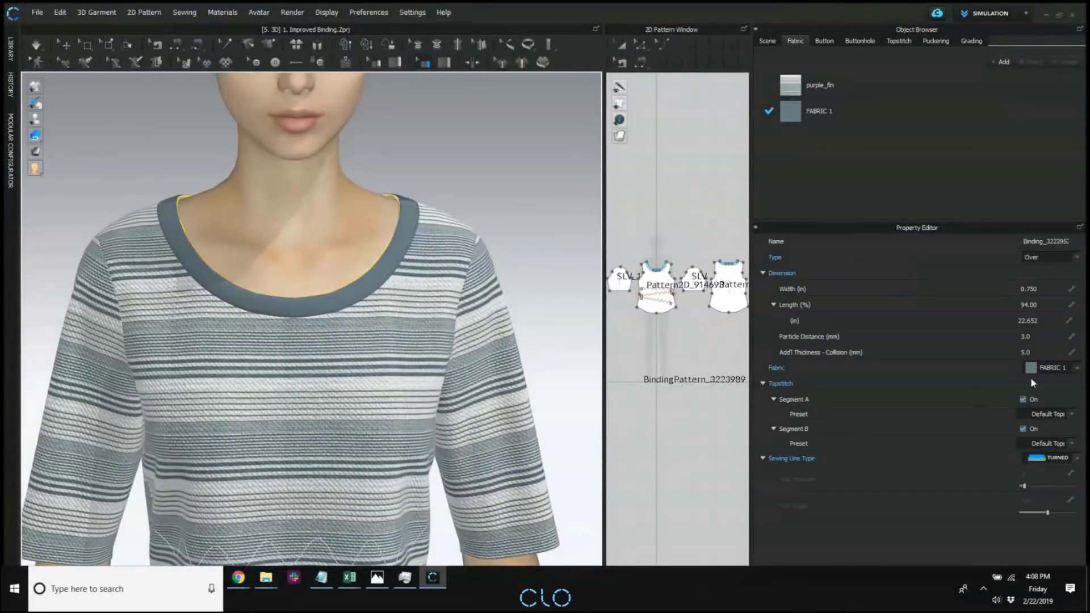
left_click(1038, 353)
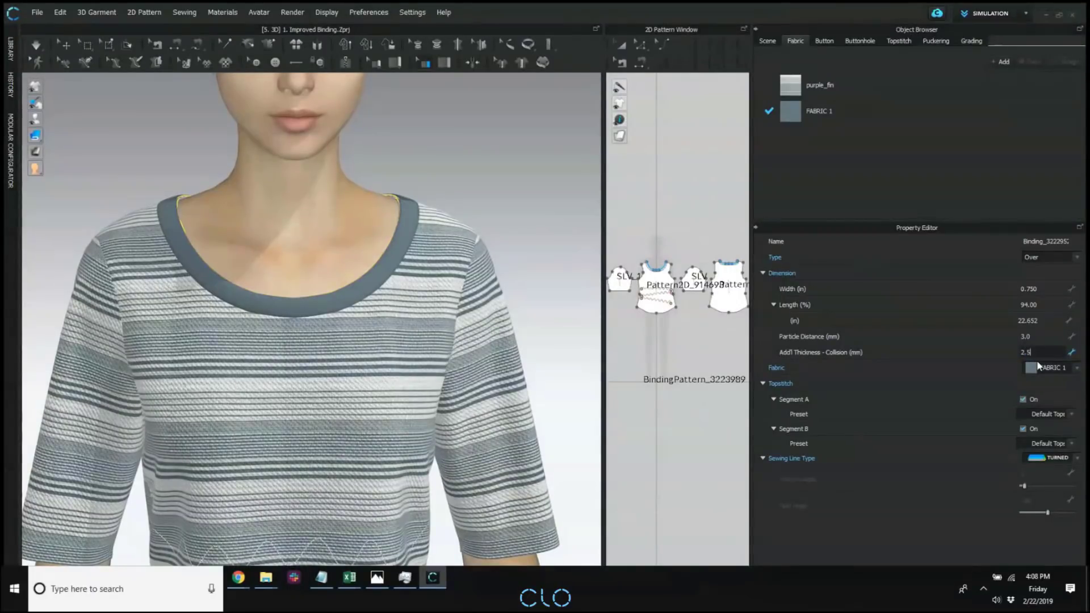
key("Return")
key("Return")
left_click(505, 145)
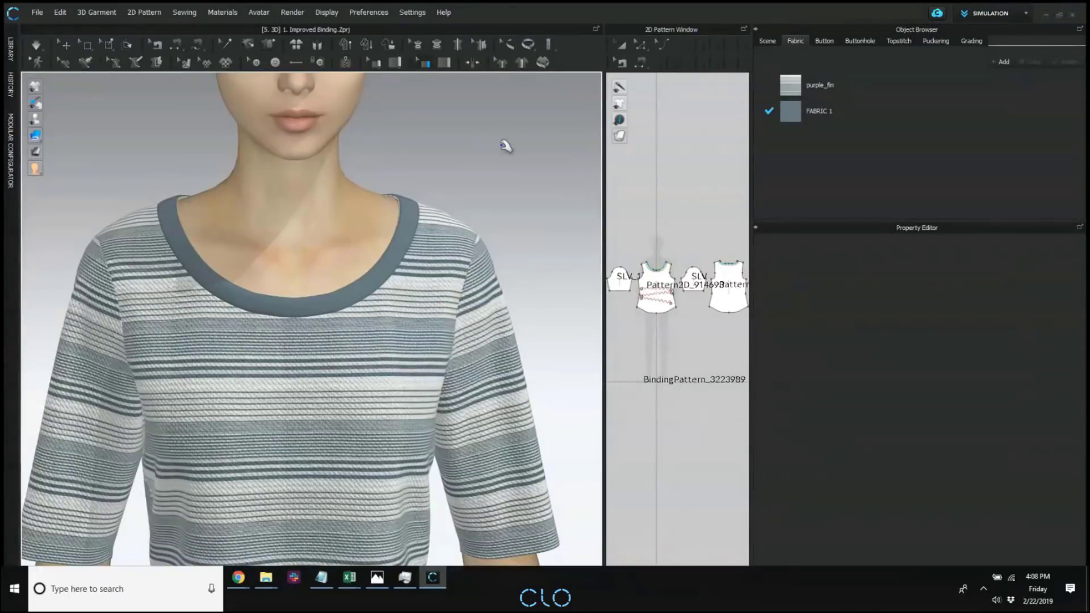
key("space")
key("space")
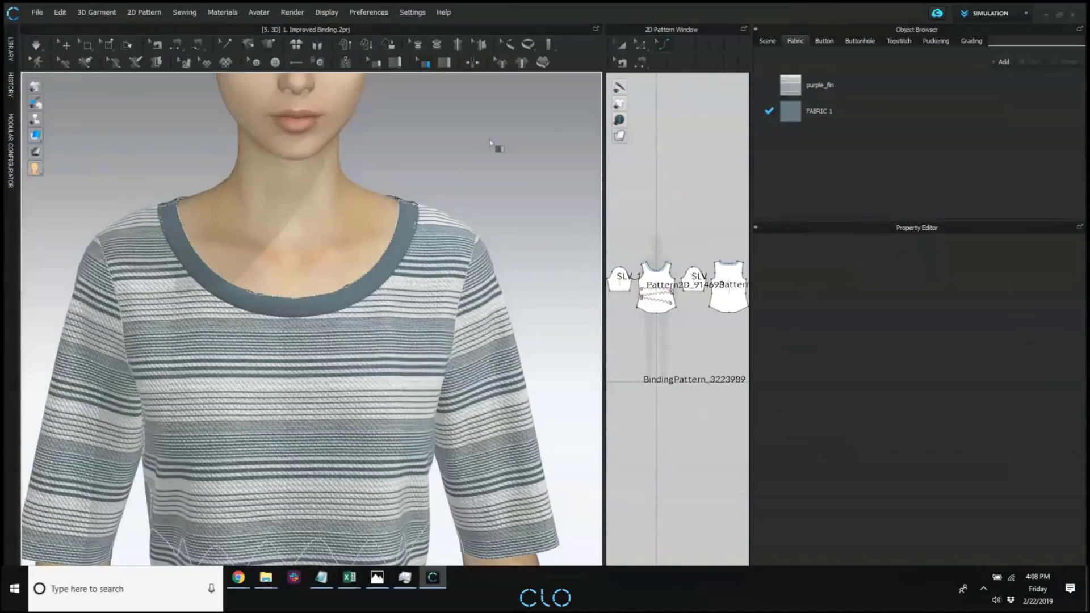
scroll(396, 268, "down", 4)
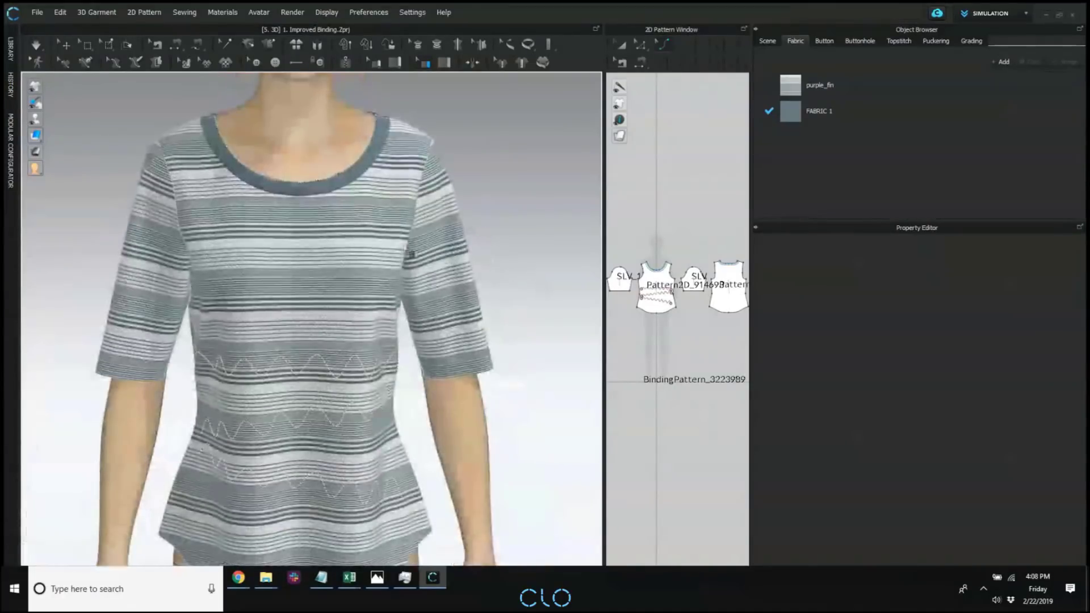
Activate the 3D Pen (Garment) tool for the striped shirt and hide the avatar.
middle_click_drag(399, 302, 291, 217)
scroll(291, 222, "down", 3)
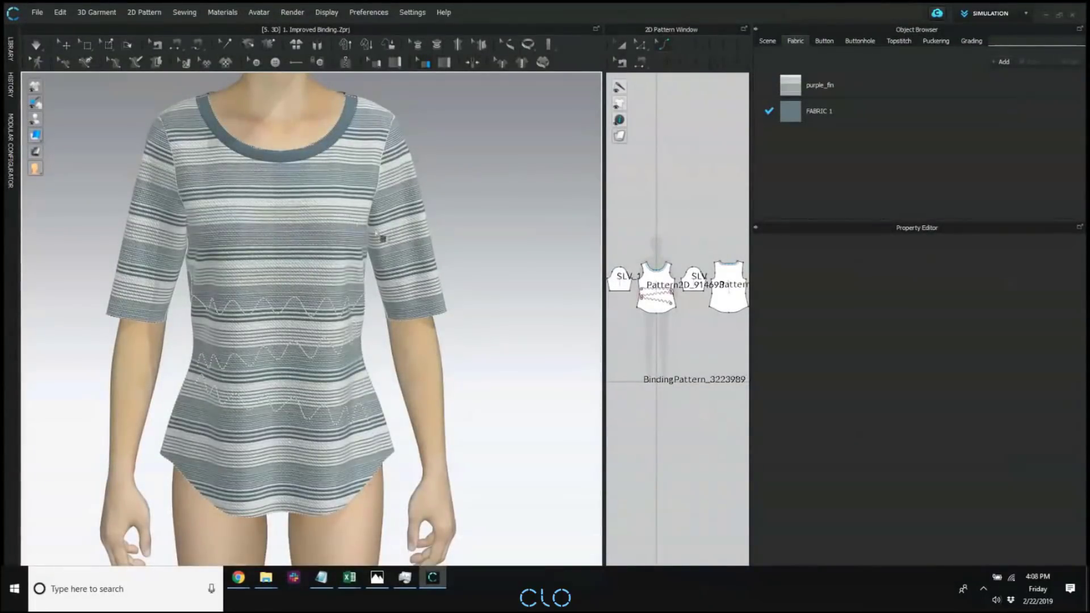
left_click(84, 67)
middle_click_drag(197, 193, 179, 216)
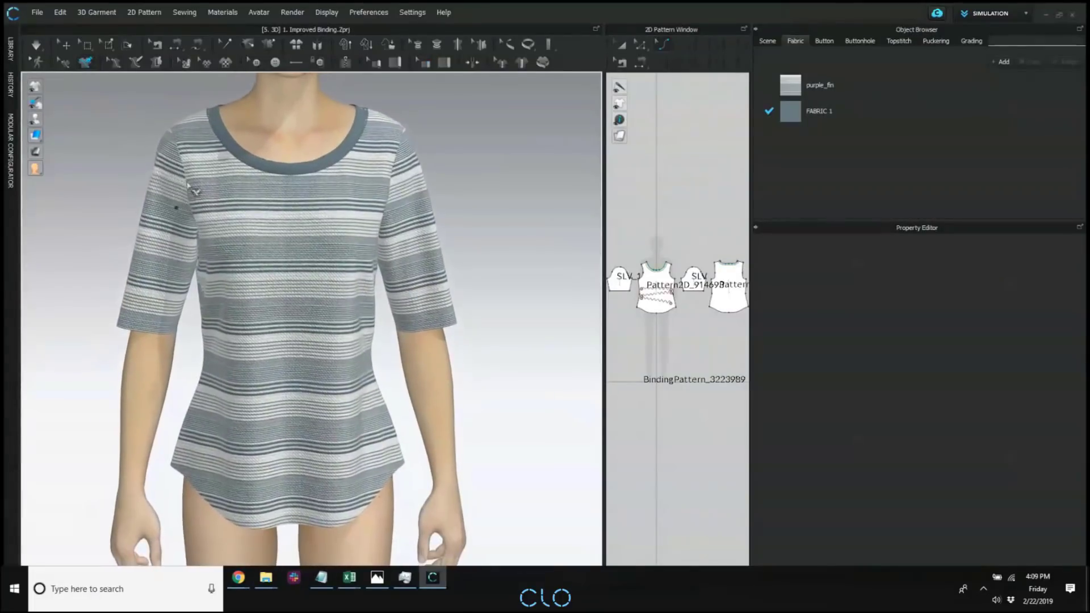
left_click(180, 154)
right_click_drag(226, 316, 190, 284)
key("shift+a")
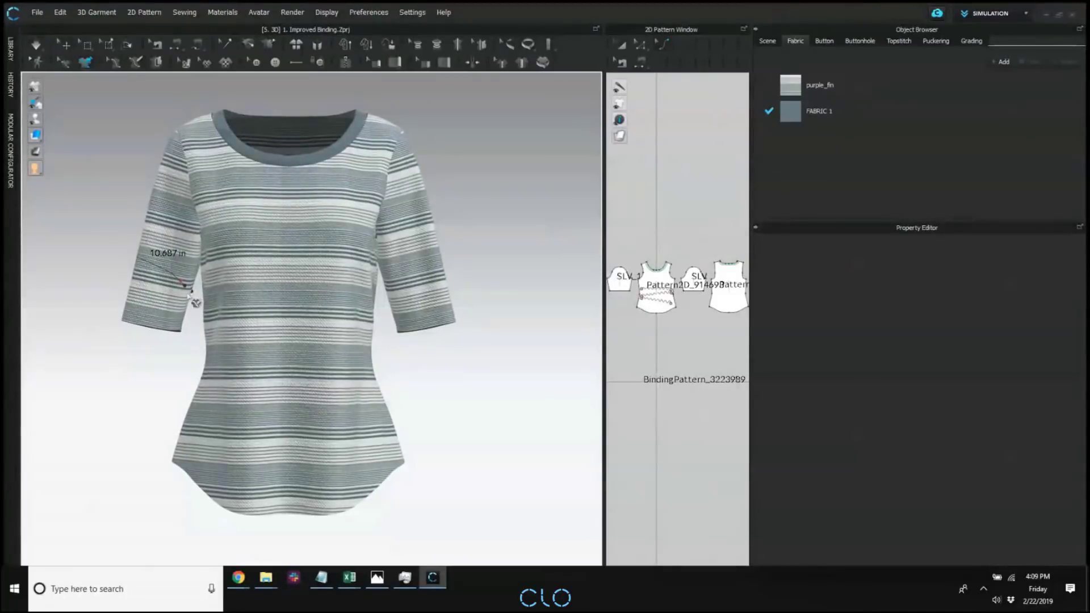
Draw a 3D pen line about 10 in long around the wearer's right sleeve, a little above its hem.
scroll(178, 289, "up", 3)
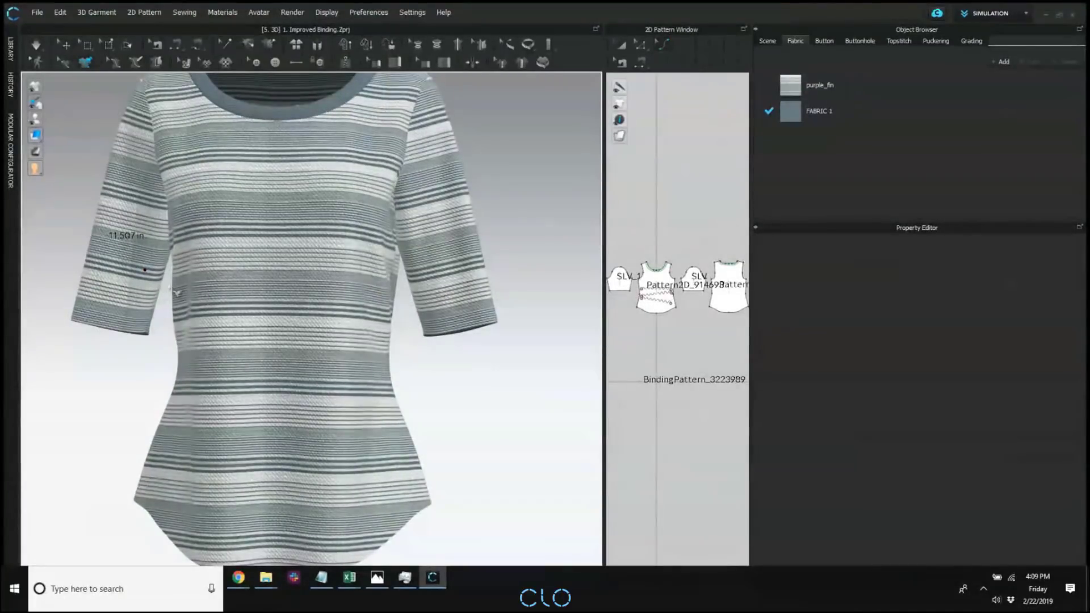
mouse_move(152, 289)
right_mouse_down()
mouse_move(322, 299)
mouse_move(304, 275)
mouse_move(164, 266)
mouse_move(145, 282)
right_mouse_up()
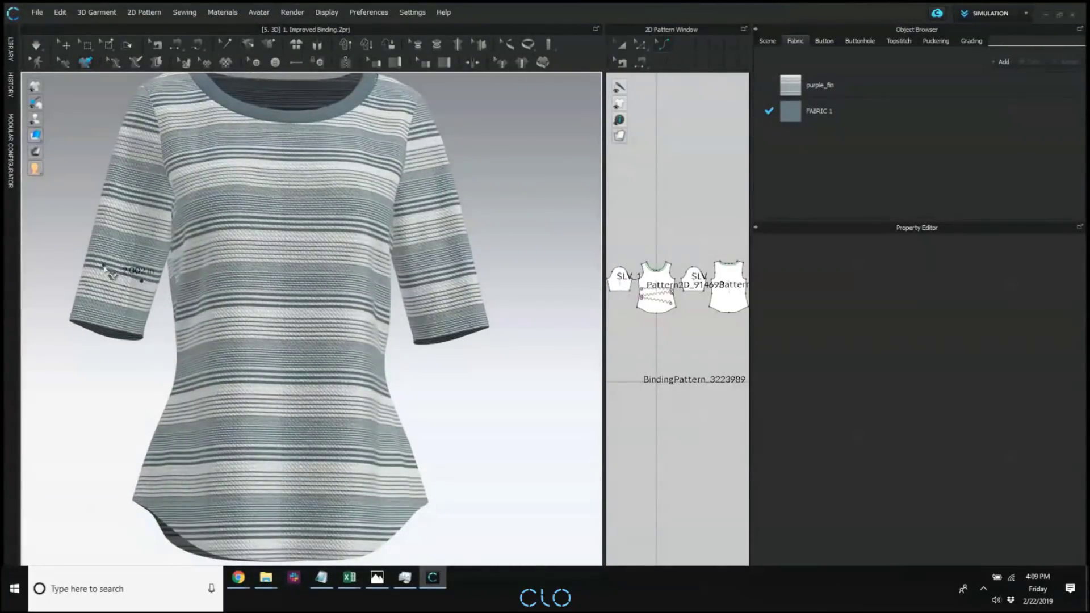
left_click(112, 274)
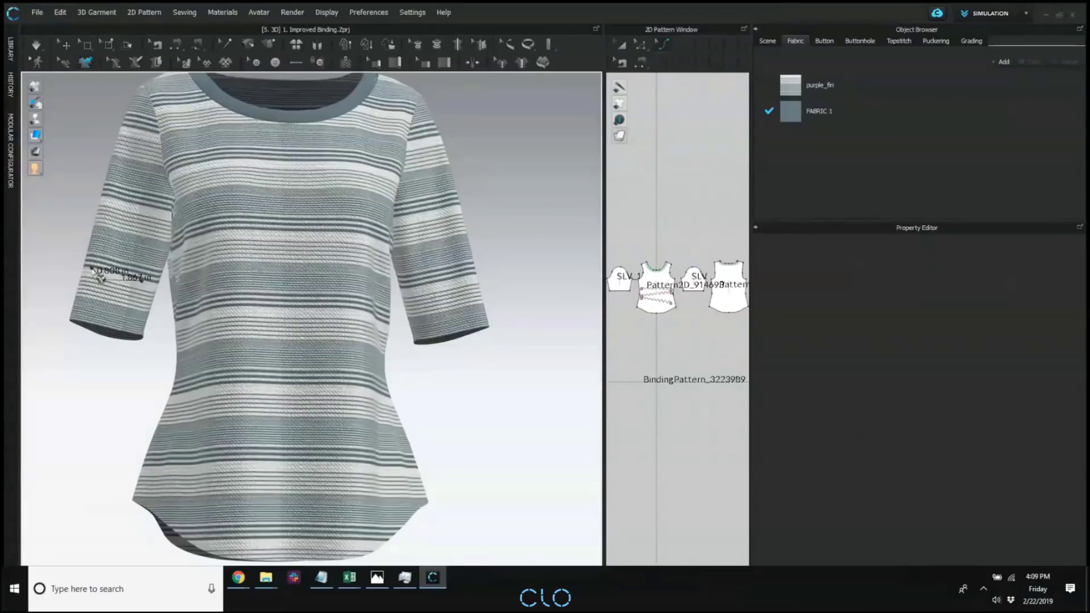
right_click_drag(102, 276, 382, 275)
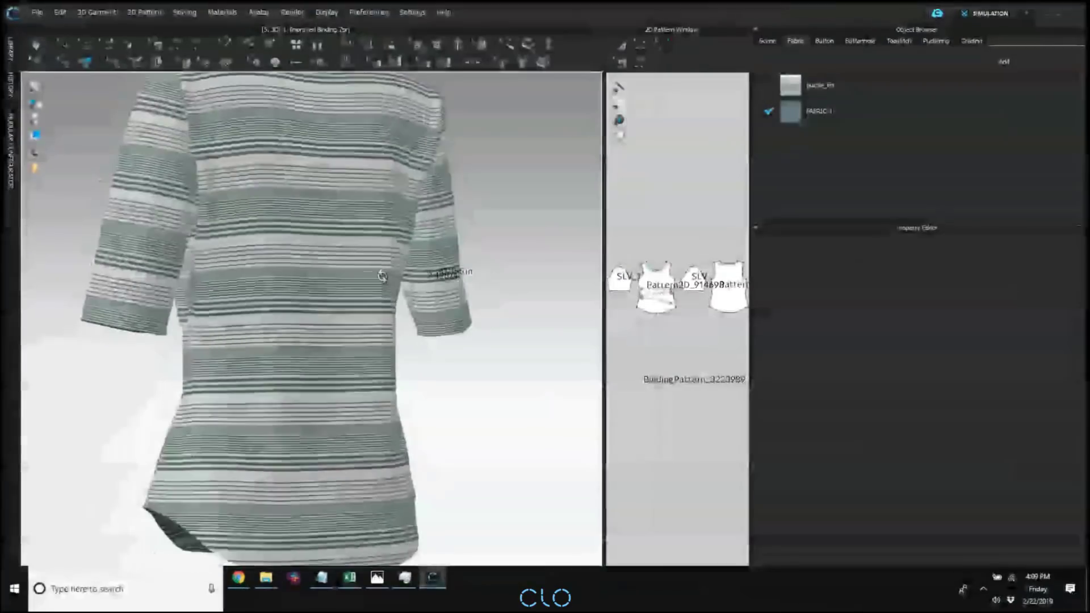
left_click(447, 285)
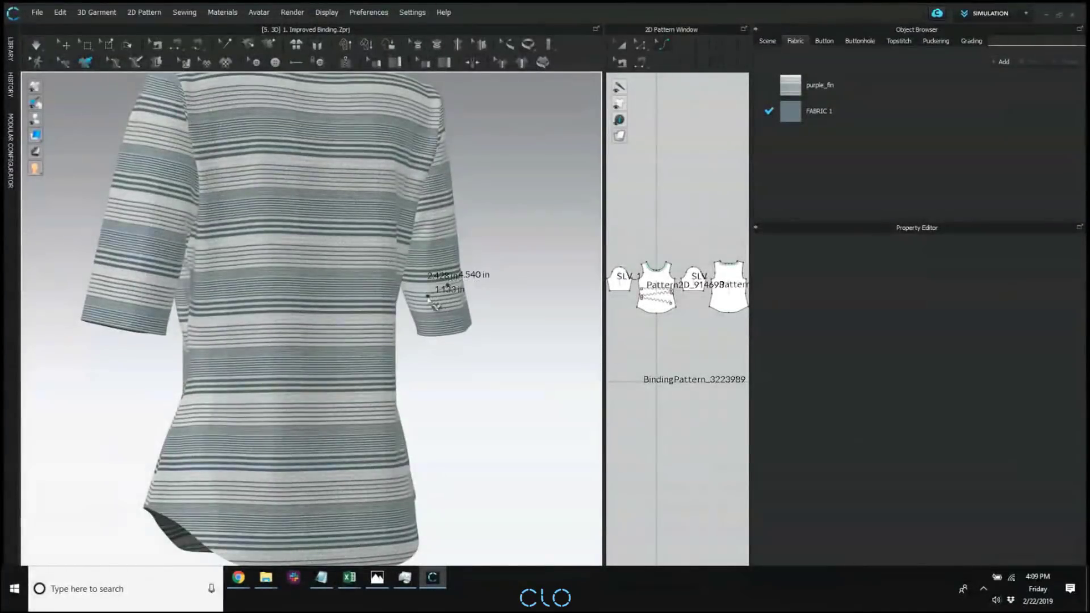
left_click(427, 295)
right_click_drag(374, 296, 590, 293)
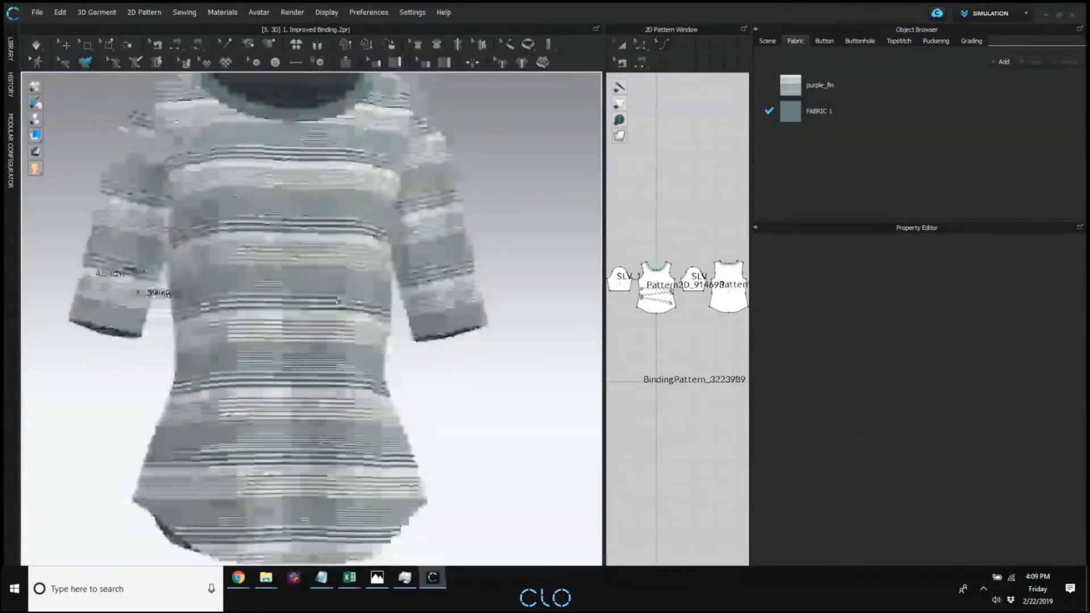
double_click(146, 286)
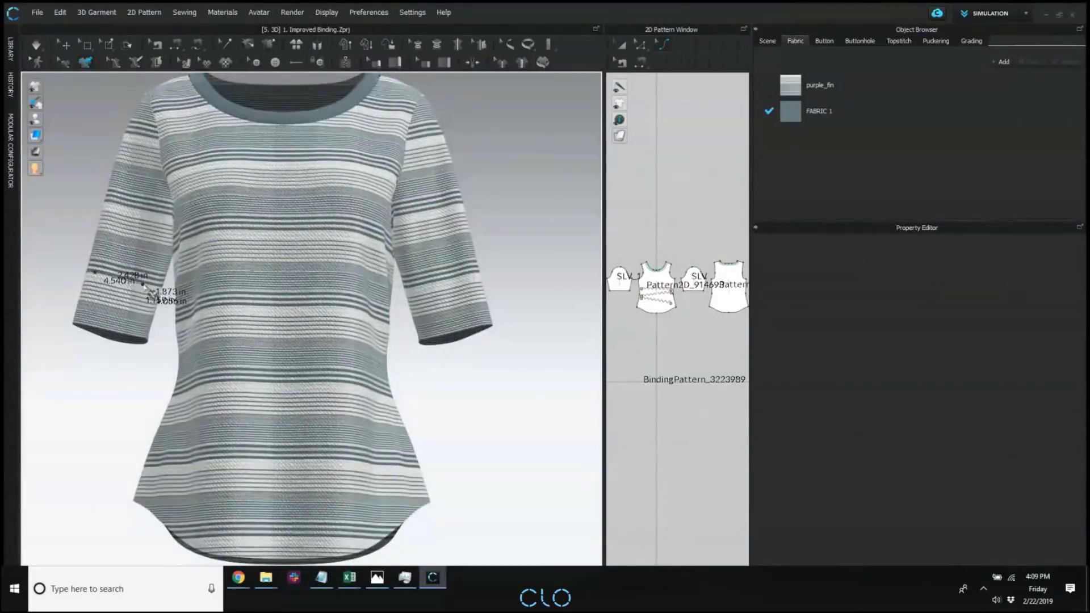
left_click(119, 265)
middle_click_drag(164, 274, 250, 331)
scroll(250, 331, "down", 2)
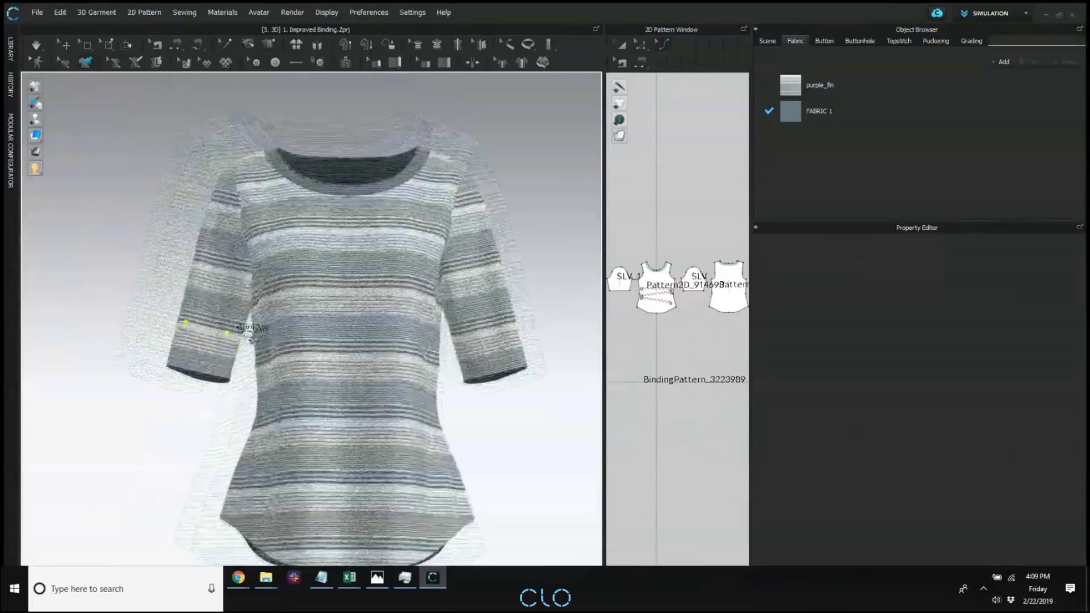
right_click_drag(256, 335, 209, 188)
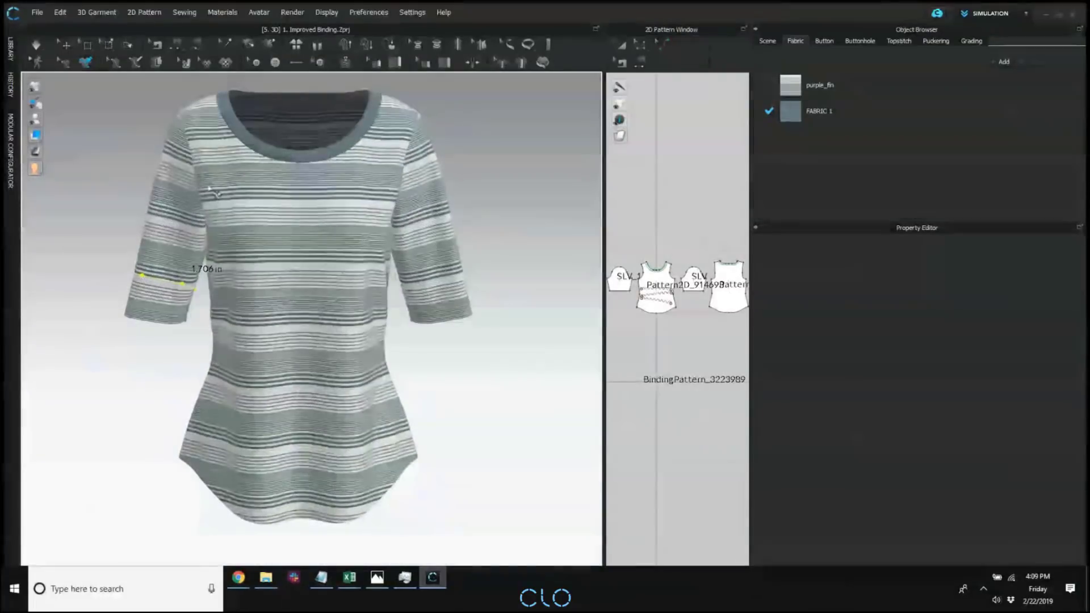
Activate Edit 3D Pen (Garment) and review the editing options offered for the sleeve's pen line.
left_click(67, 66)
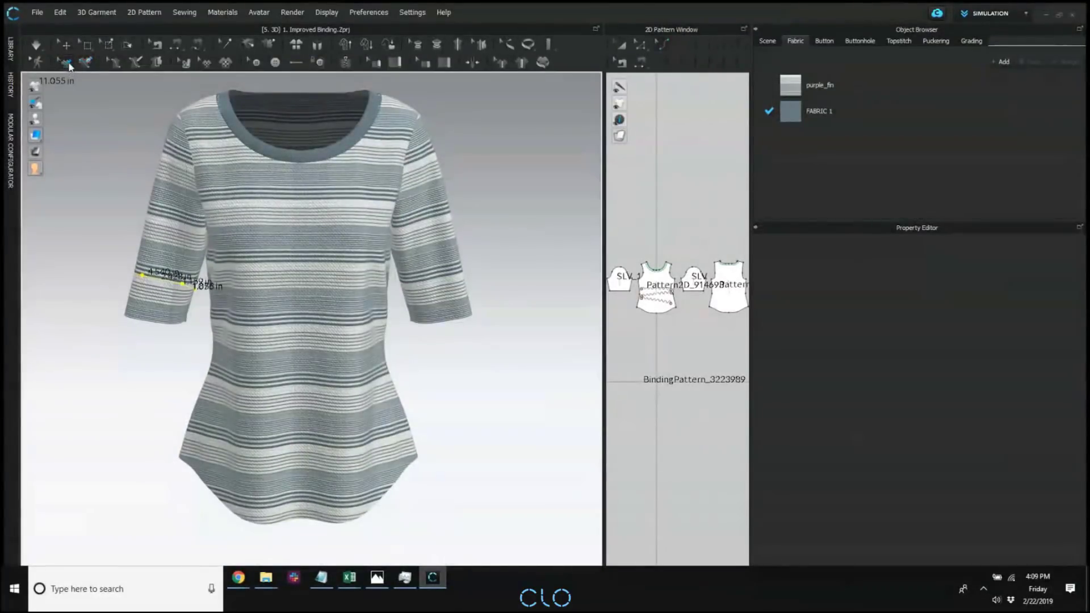
right_click(165, 280)
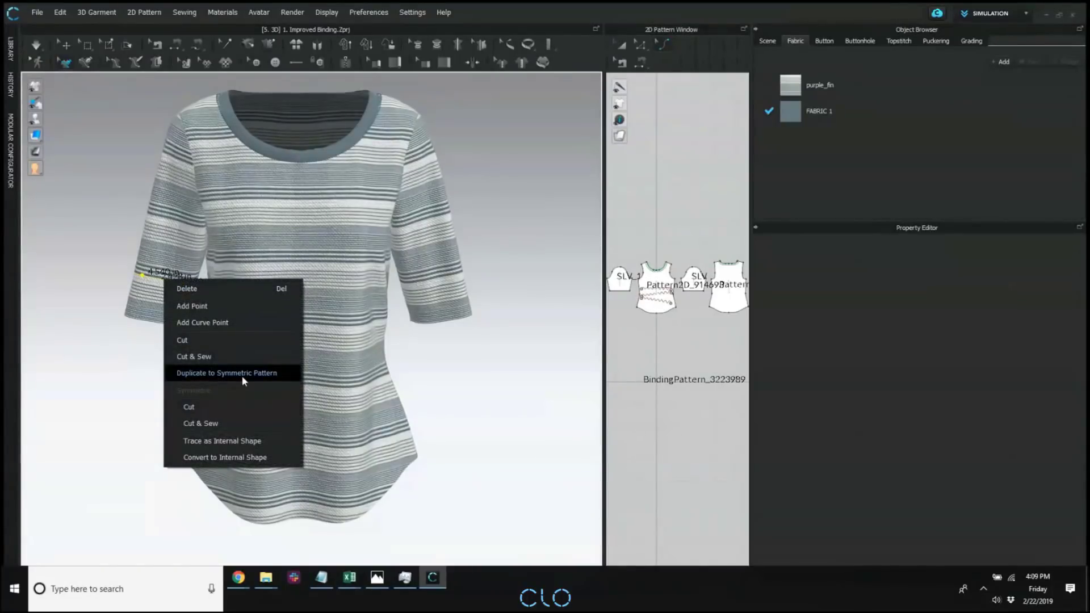
left_click(617, 322)
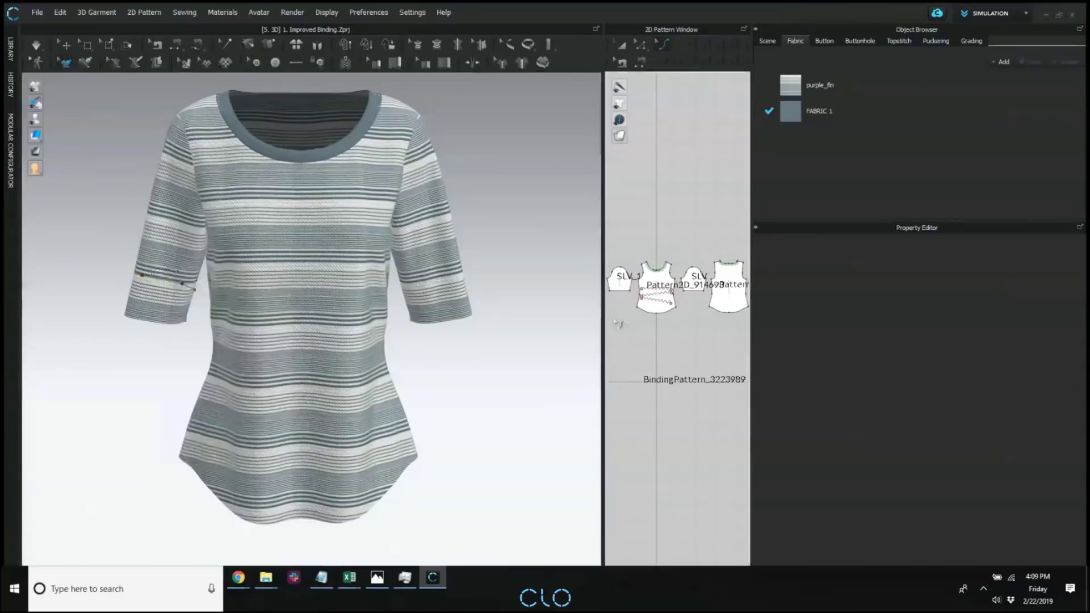
Enlarge the 2D Pattern Window and display the garment's 3D pen line on the SLV_1 pattern.
left_click_drag(604, 314, 406, 359)
middle_click_drag(546, 305, 651, 351)
scroll(562, 348, "down", 2)
scroll(548, 330, "up", 3)
middle_click_drag(548, 329, 495, 375)
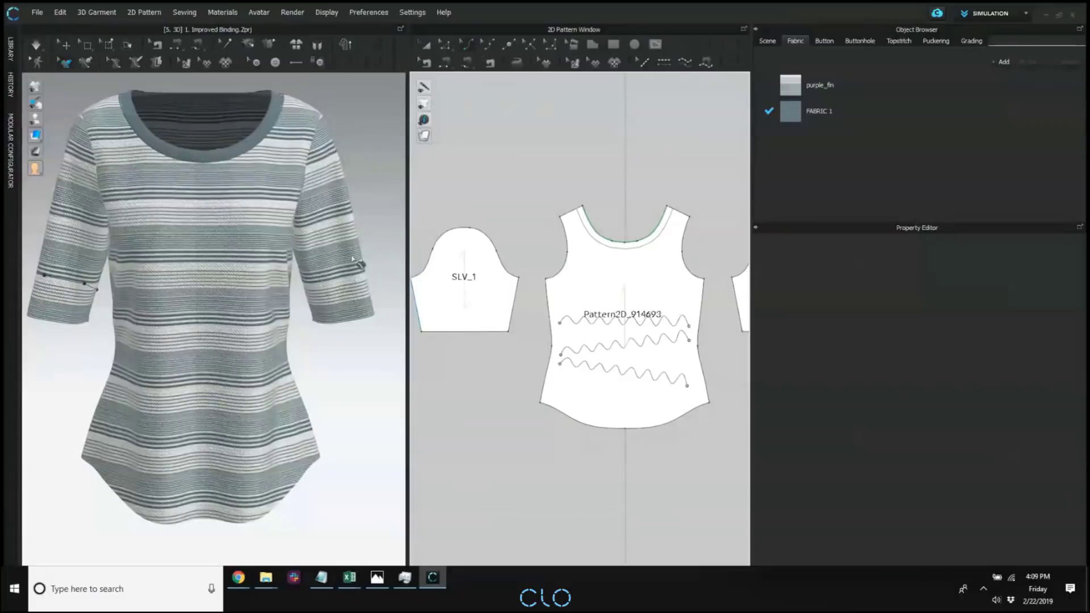
left_click_drag(406, 244, 327, 272)
middle_click_drag(478, 292, 598, 278)
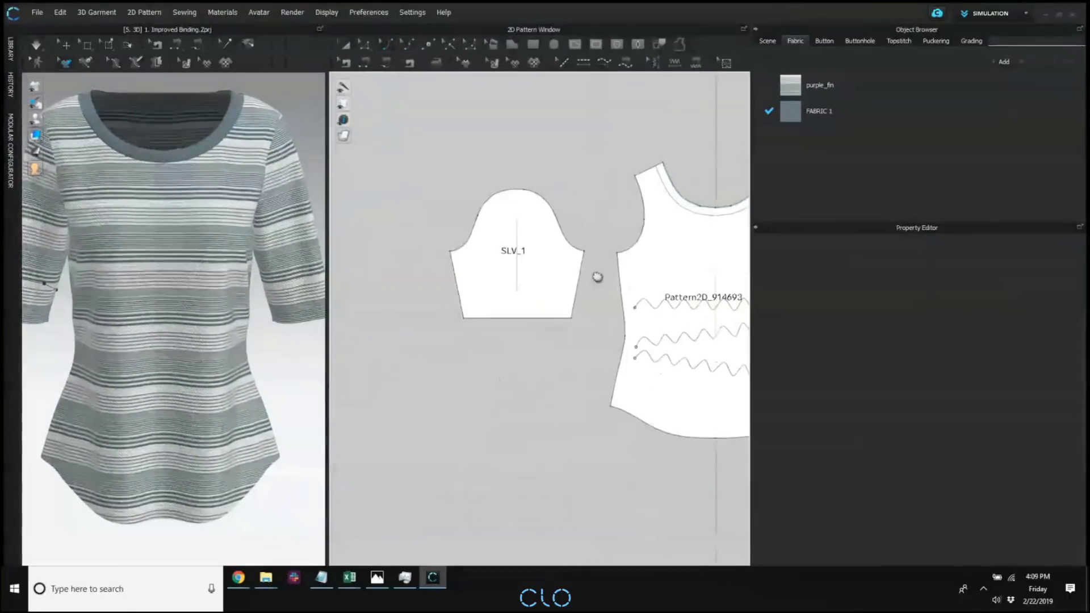
middle_click_drag(511, 270, 531, 279)
scroll(537, 323, "up", 1)
middle_click_drag(138, 220, 152, 228)
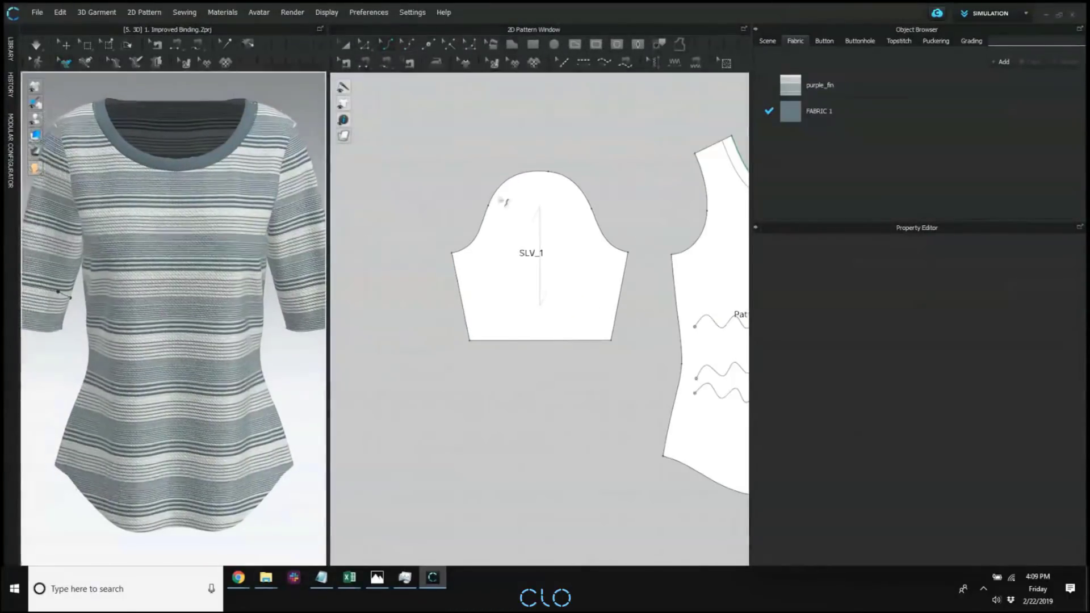
mouse_move(343, 105)
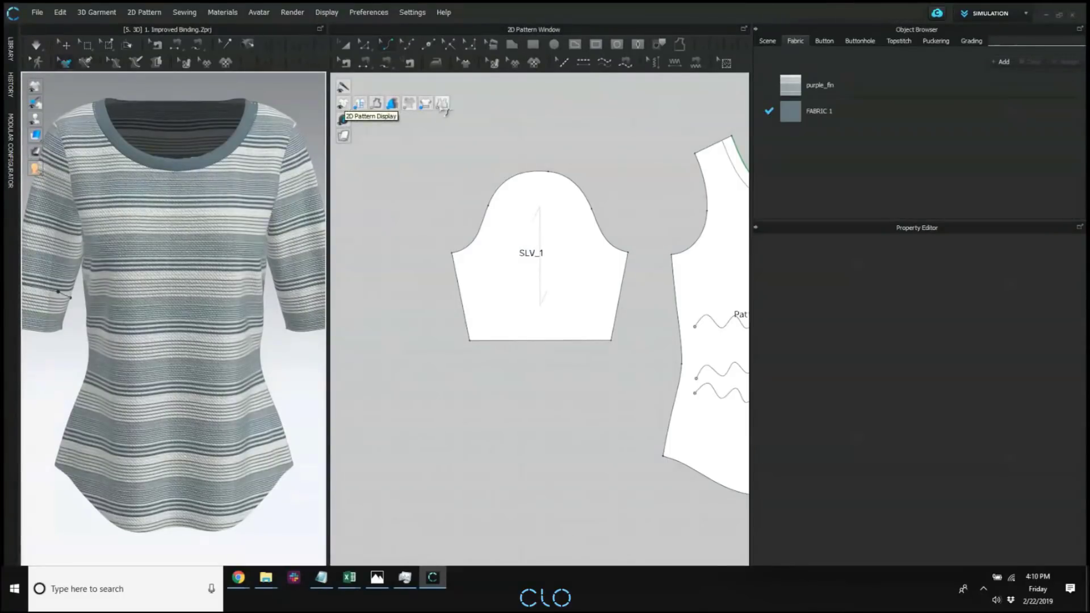
left_click(414, 107)
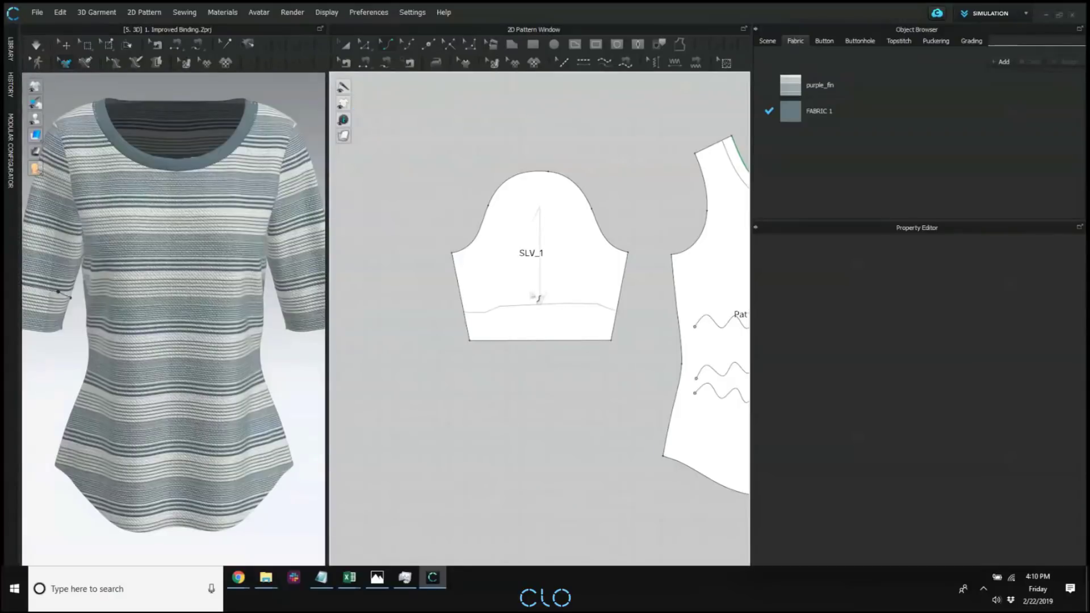
middle_click_drag(181, 260, 232, 252)
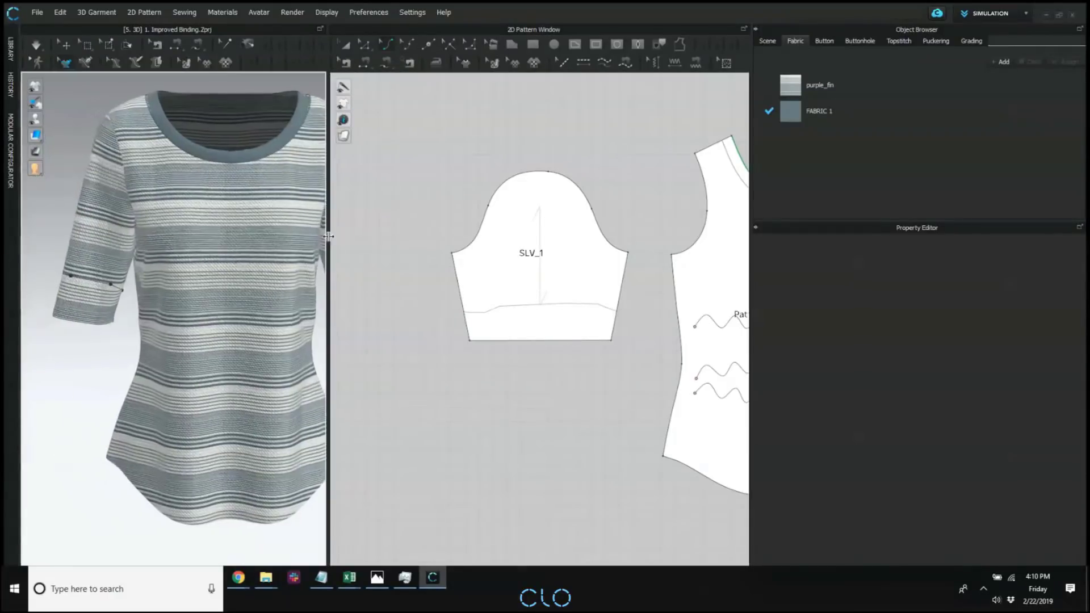
left_click_drag(328, 236, 387, 245)
scroll(149, 276, "down", 2)
middle_click_drag(231, 289, 178, 257)
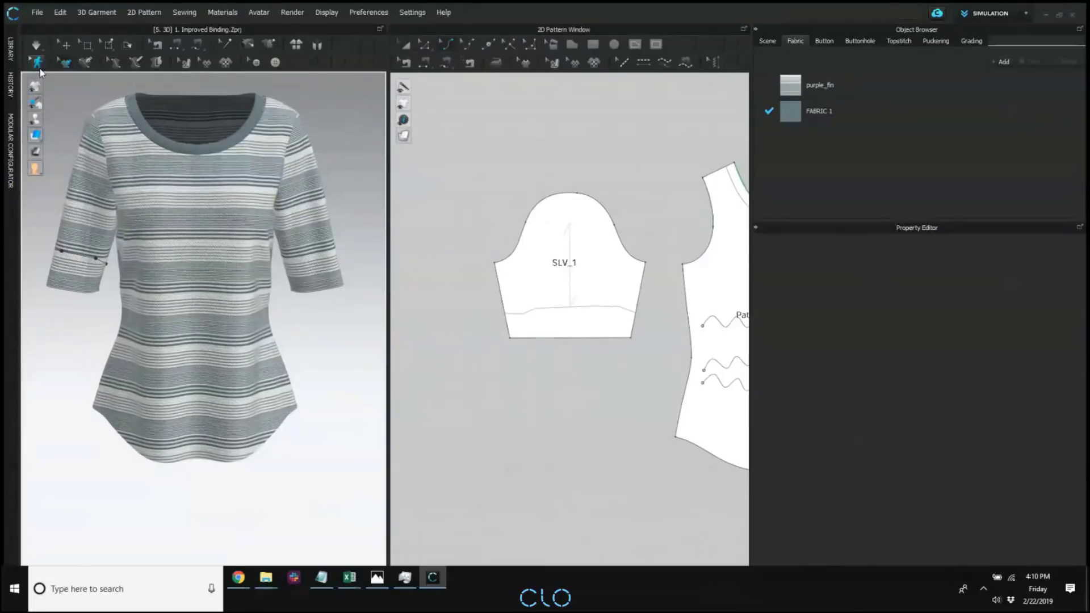
right_click(65, 251)
left_click(10, 151)
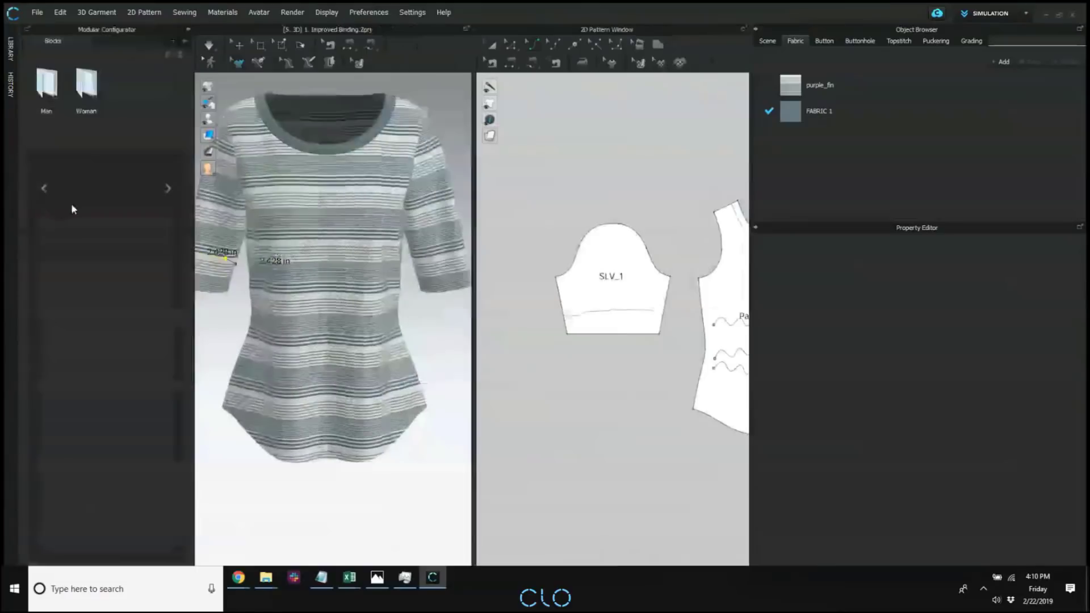
left_click(188, 29)
Select all segments of the right sleeve's 3D pen line and apply Duplicate to Symmetric Pattern.
right_click_drag(135, 278, 292, 287)
left_click(284, 275)
right_click_drag(239, 323, 406, 298)
middle_click_drag(147, 277, 149, 314)
right_click_drag(149, 314, 191, 307)
scroll(126, 318, "up", 2)
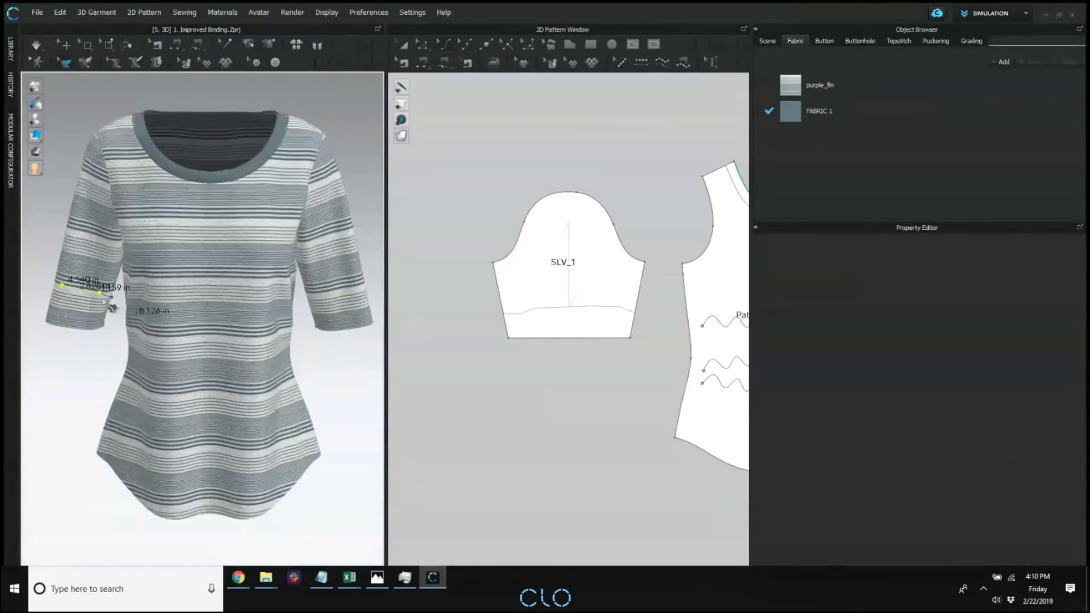
right_click(104, 295)
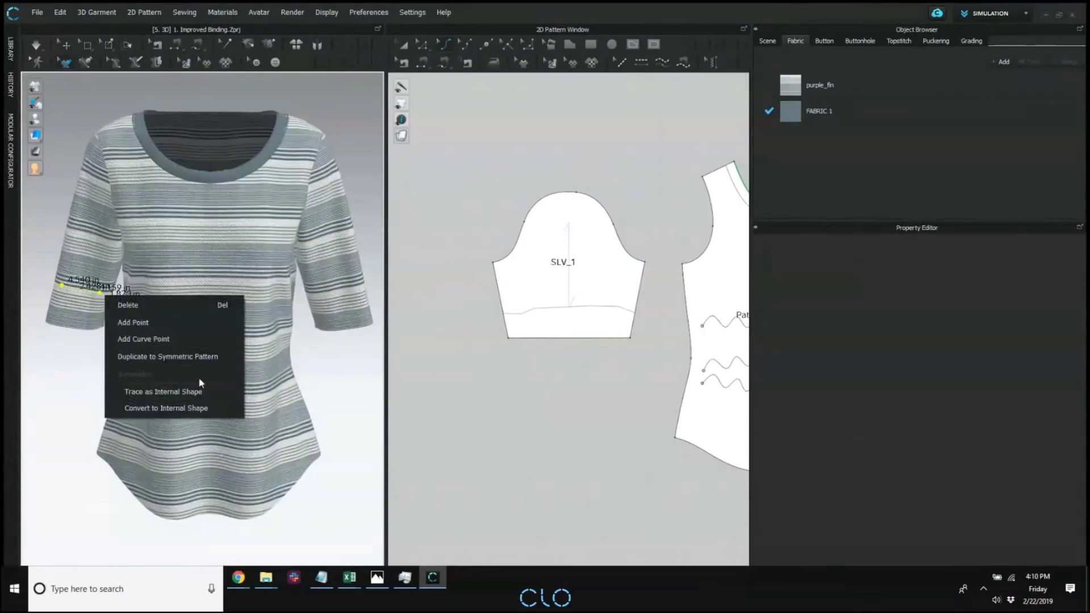
left_click(197, 356)
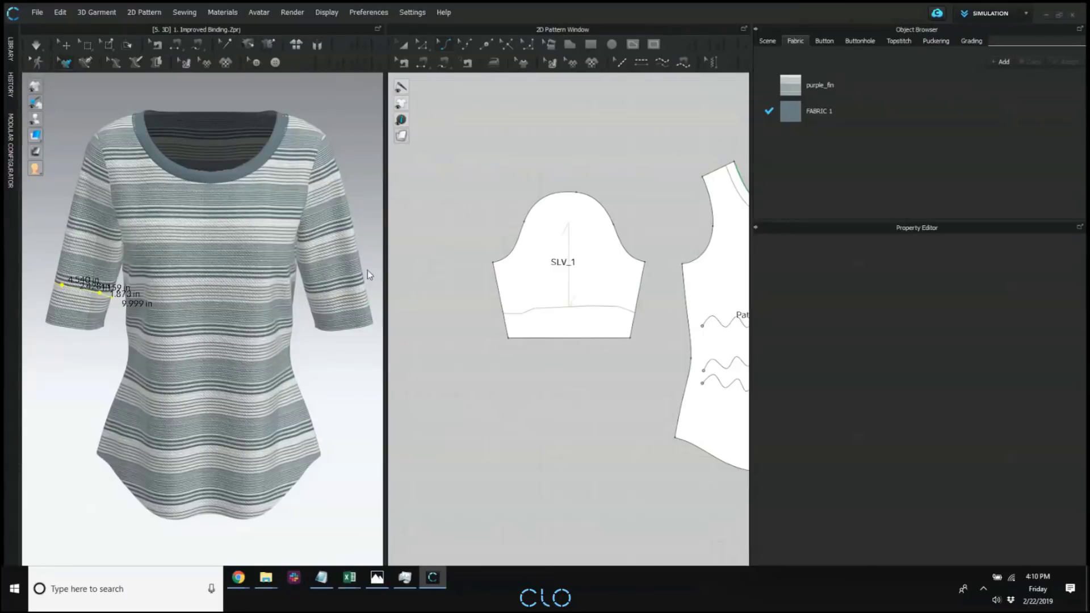
Select two adjacent segments of the duplicated pen line on the wearer's left sleeve to measure their combined length.
middle_click_drag(281, 338, 221, 355)
left_click(357, 242)
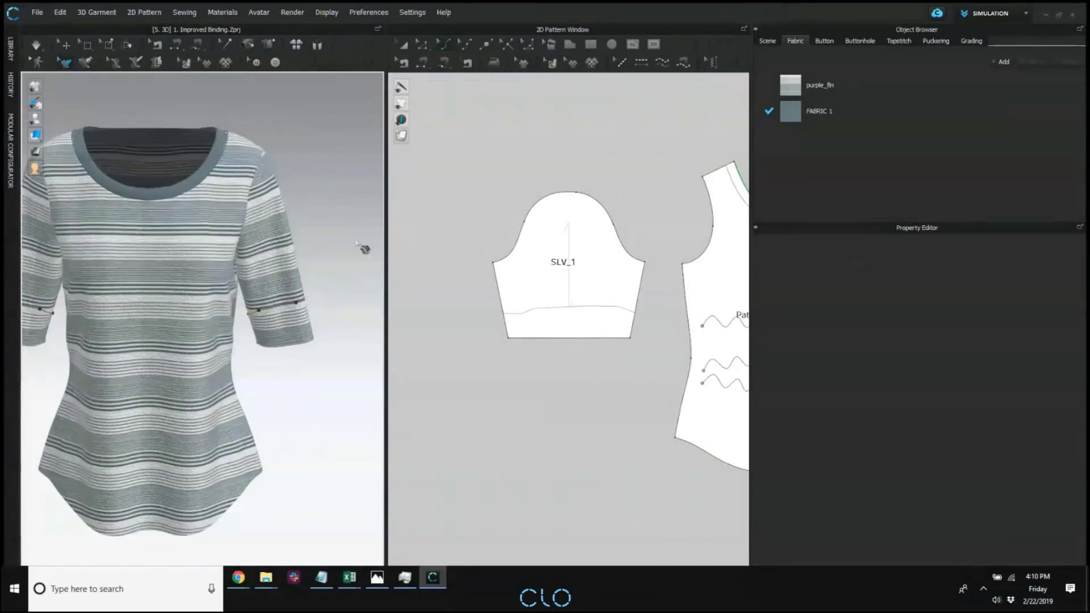
right_click_drag(363, 249, 287, 318)
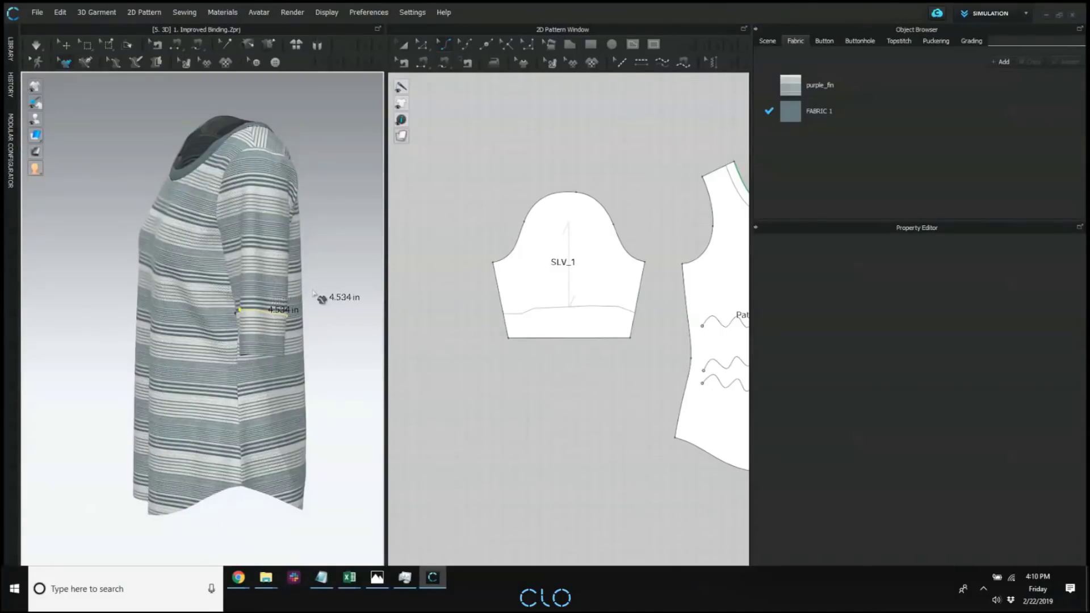
right_click_drag(224, 338, 254, 337)
left_click(302, 310)
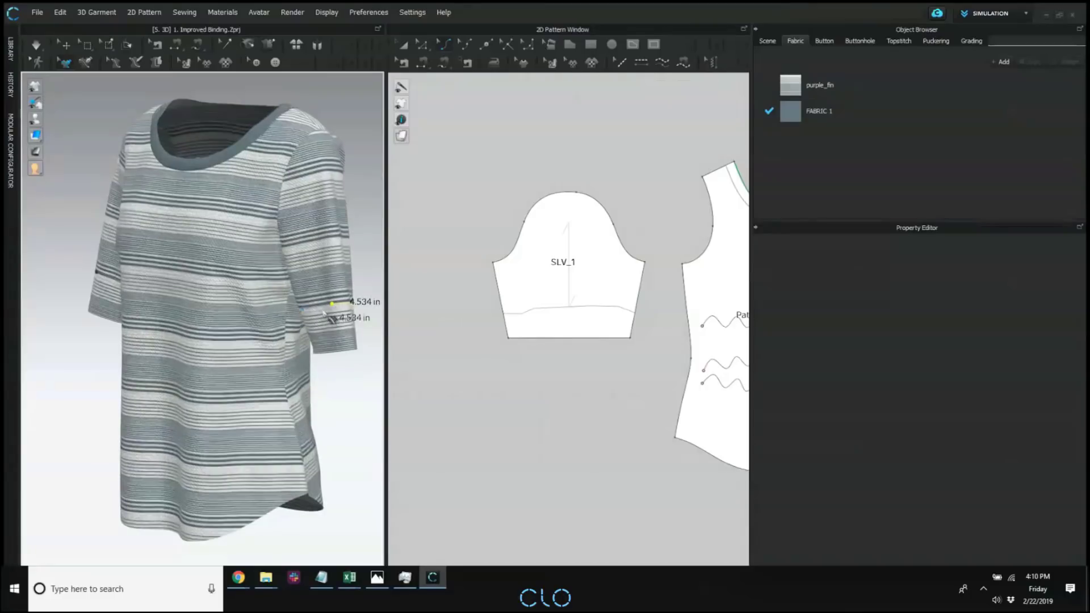
right_click_drag(360, 418, 307, 361)
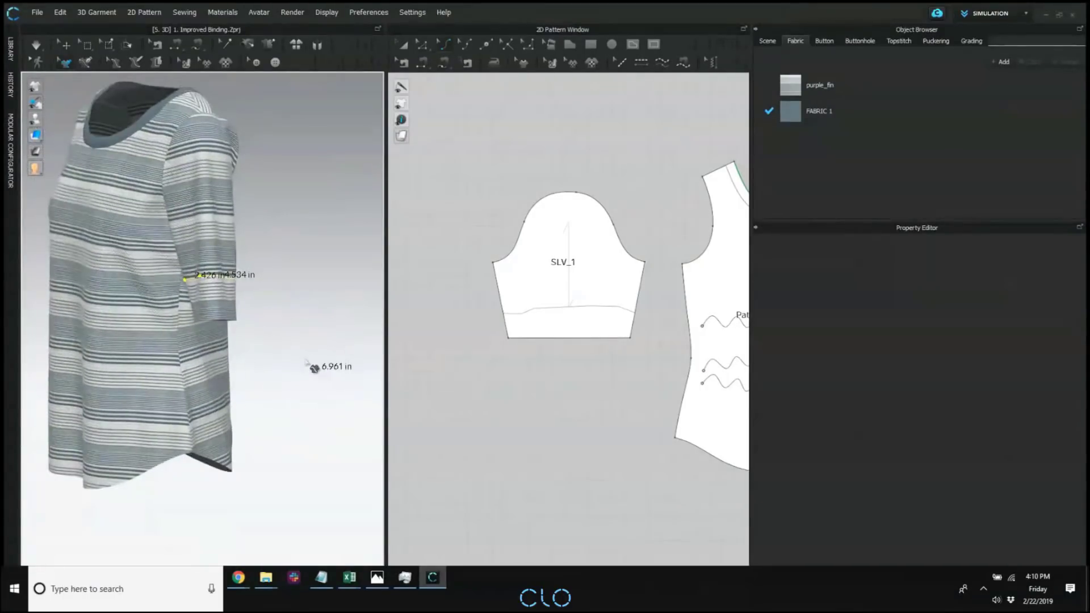
Measure the same two segments of the left sleeve's pen line individually and deselect them.
key("ctrl")
left_click(279, 282)
left_click(231, 278)
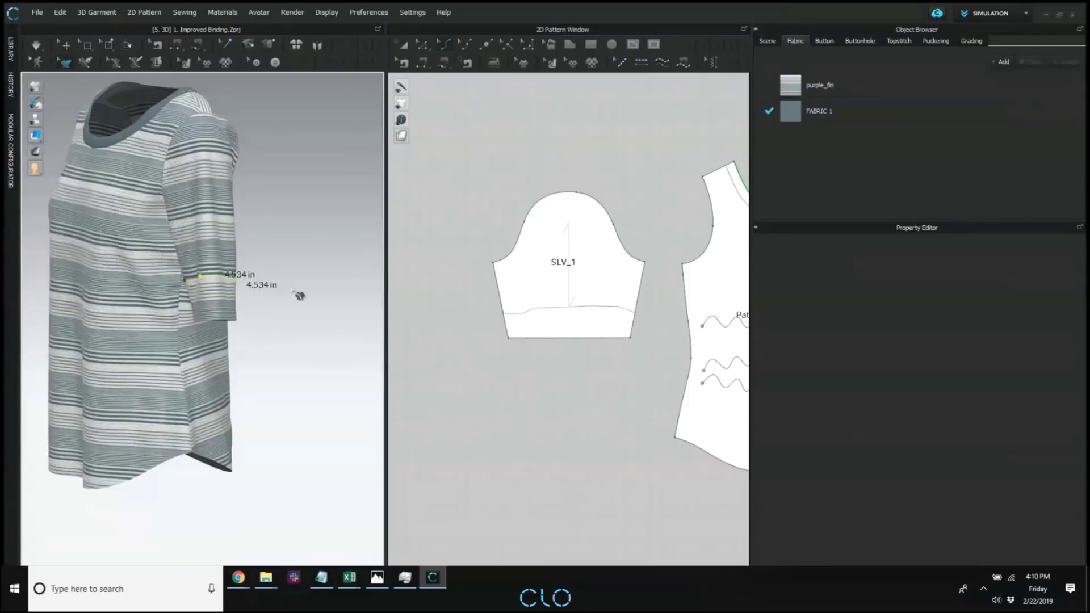
left_click(194, 282)
left_click(194, 278)
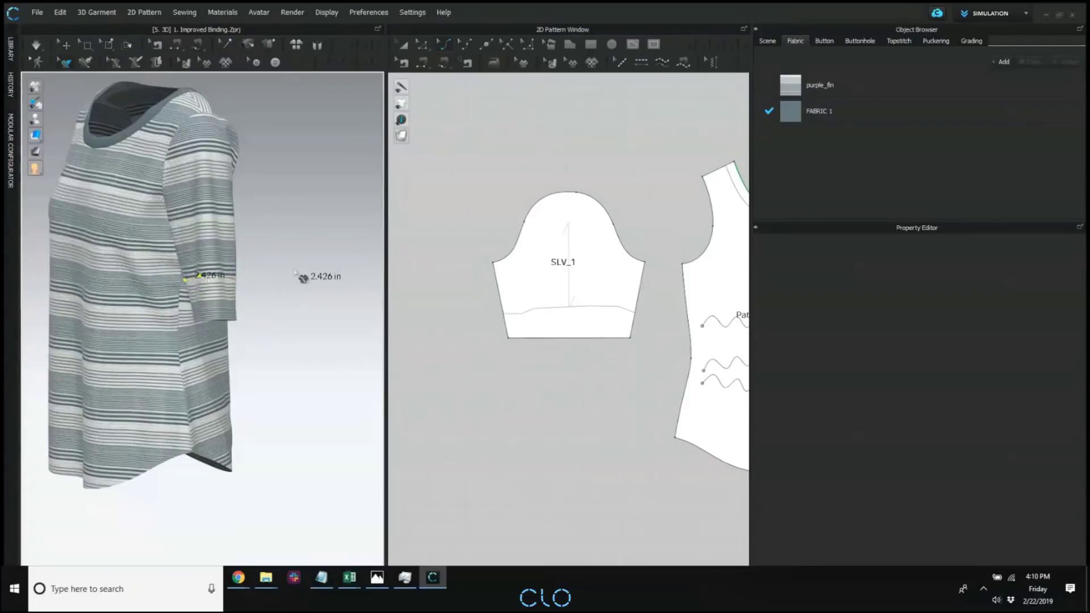
left_click(294, 272)
right_click_drag(252, 360, 318, 403)
middle_click_drag(239, 368, 222, 345)
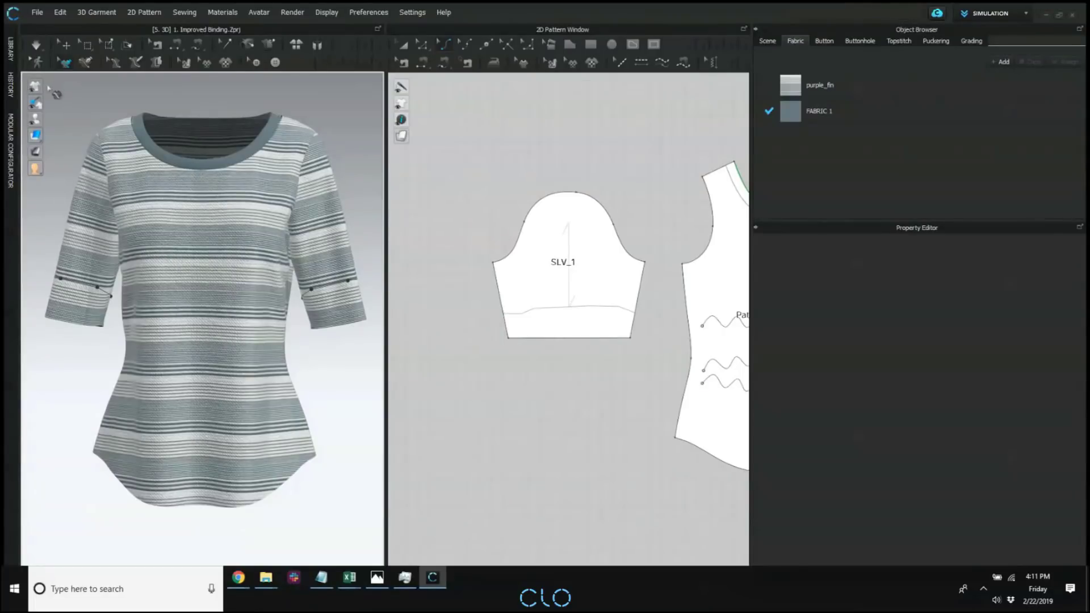
Widen the 3D garment window and turn on Show Style Lines for the garment.
mouse_move(48, 94)
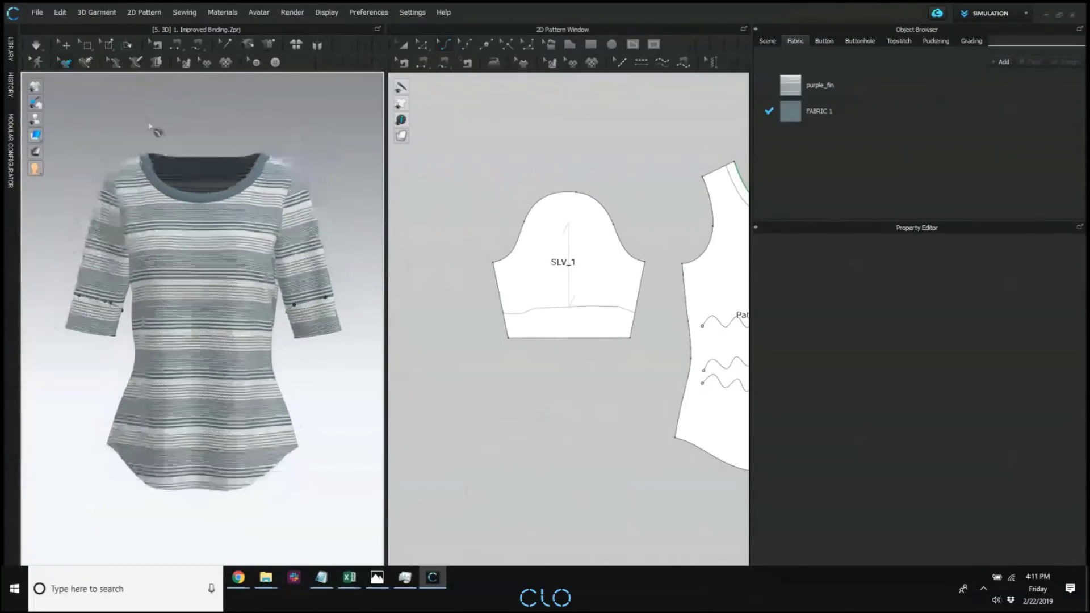
left_click_drag(385, 122, 459, 122)
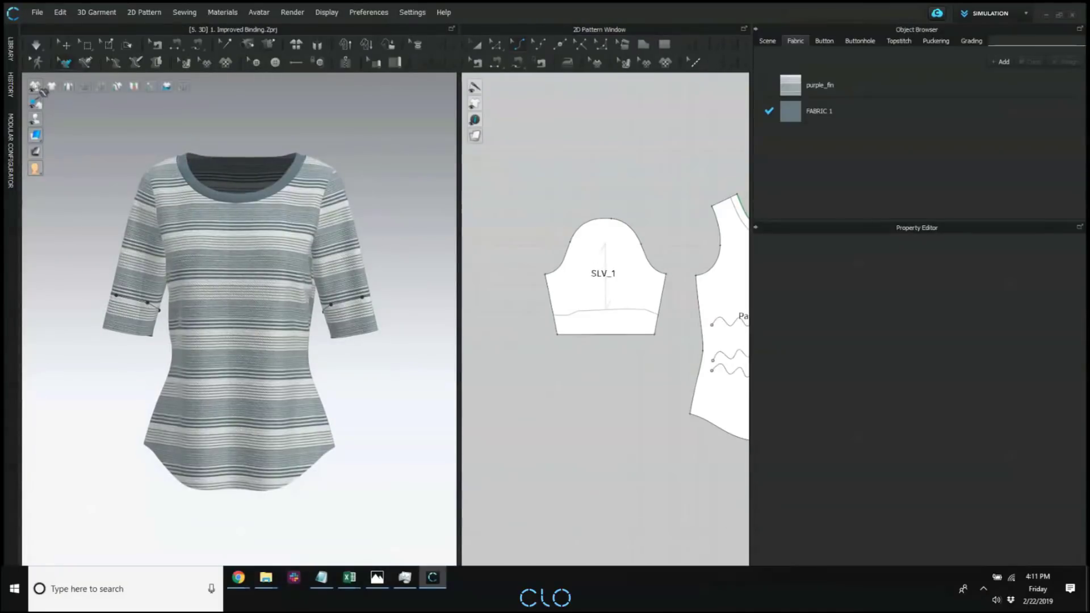
mouse_move(35, 85)
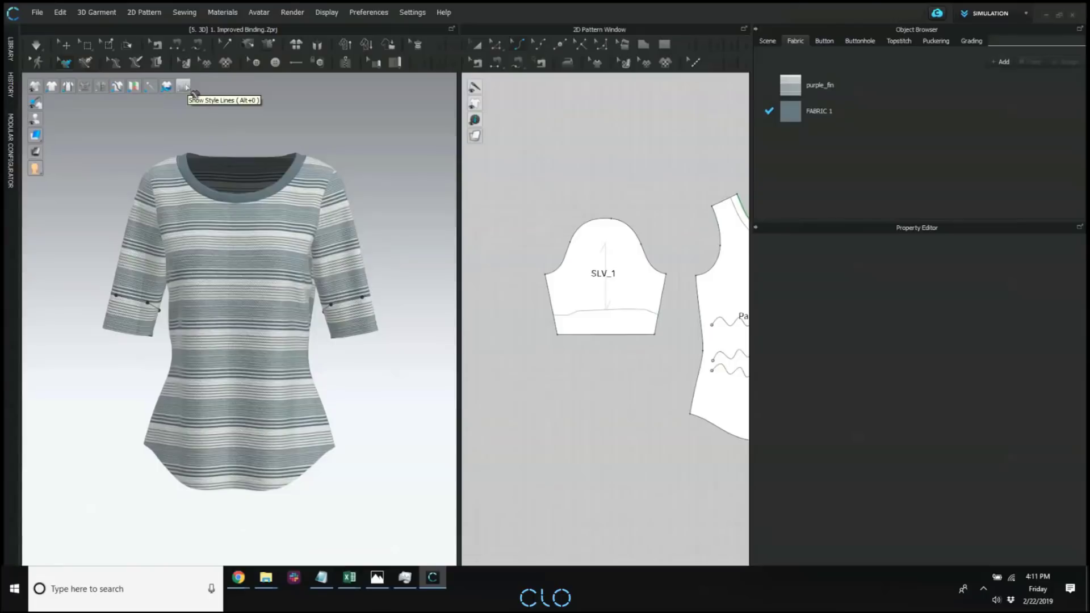
left_click(194, 91)
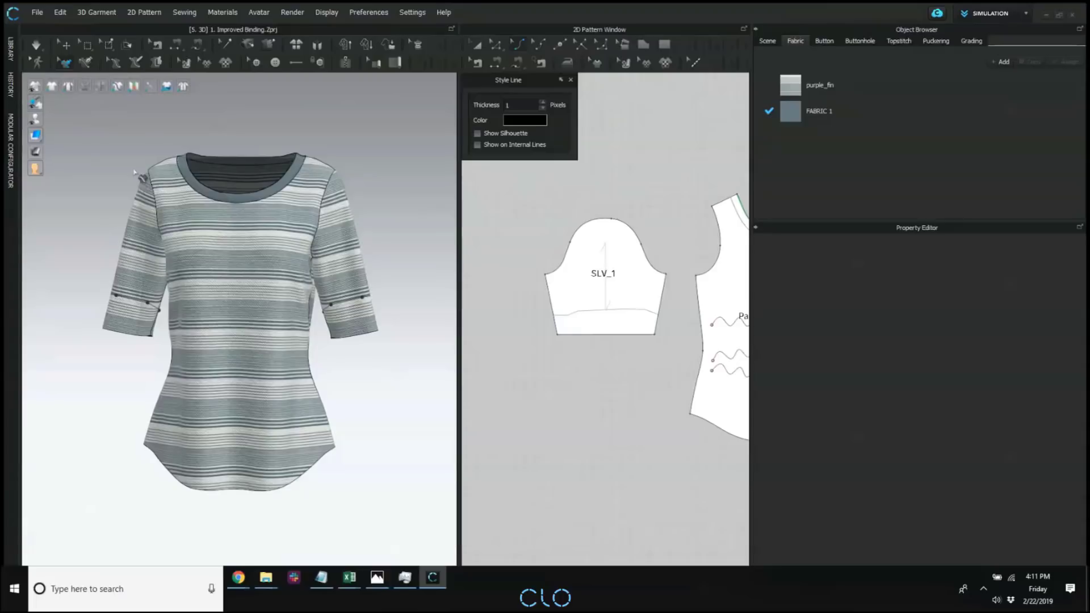
right_click_drag(134, 172, 309, 165)
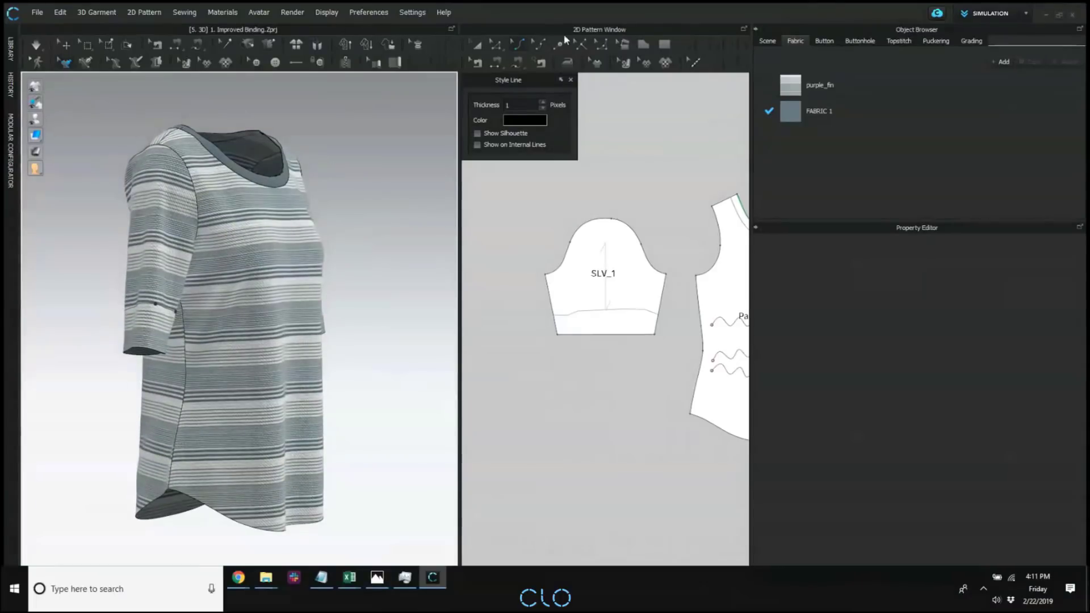
Reposition the Style Line settings slightly and locate Show Style Lines among the 3D garment display options.
left_click_drag(546, 79, 544, 93)
left_click(328, 12)
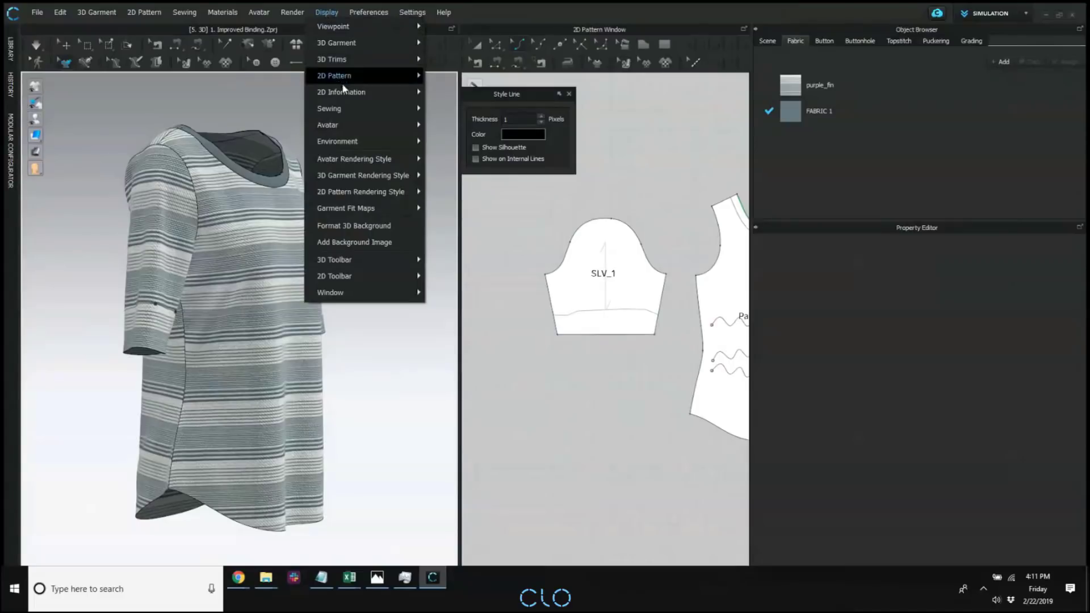
mouse_move(349, 41)
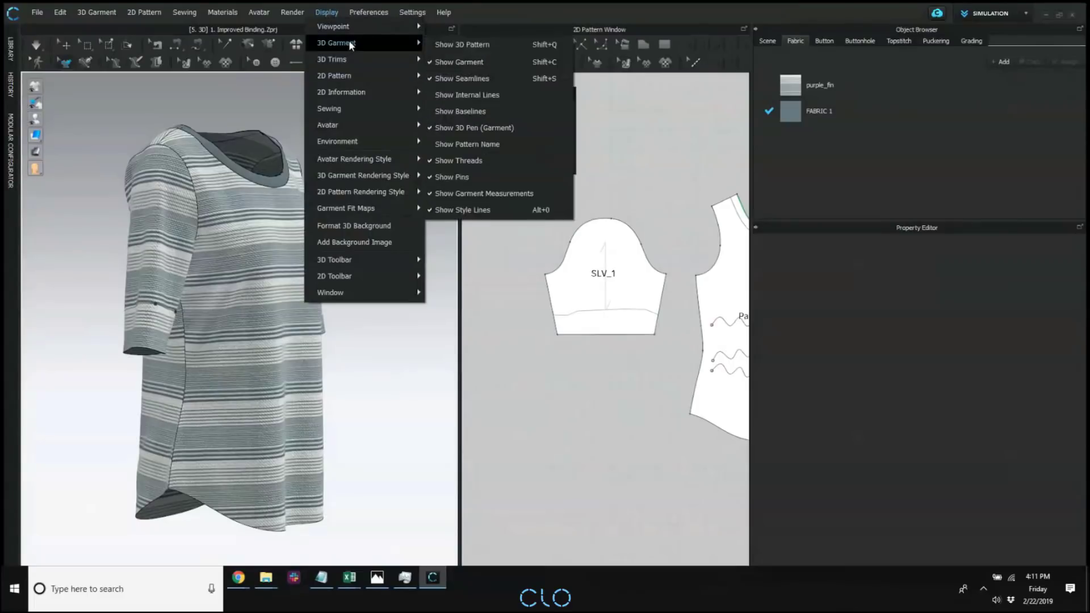
left_click(515, 211)
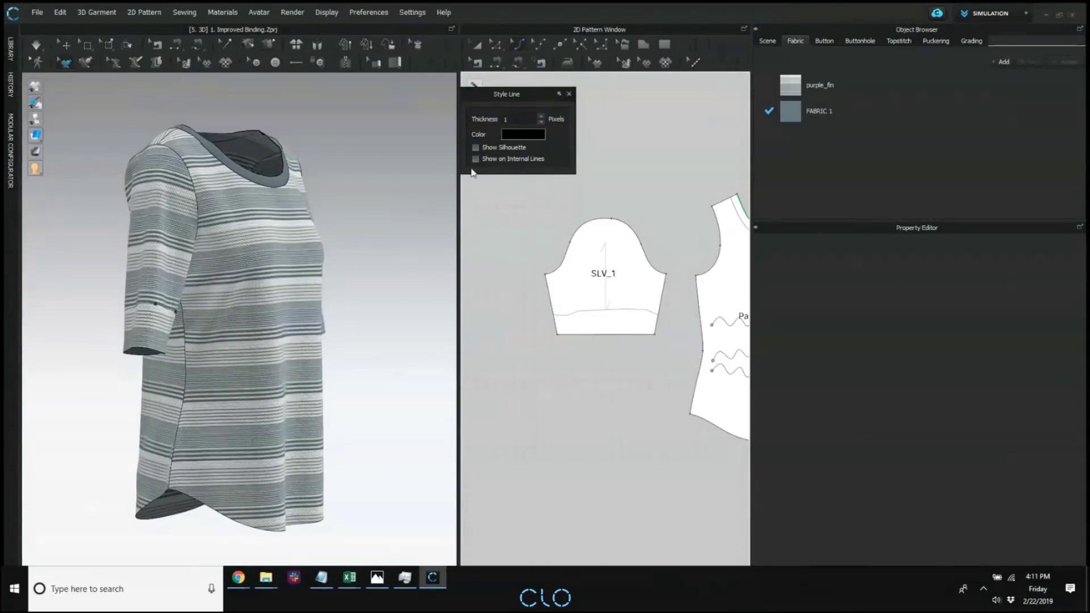
Turn on Show on Internal Lines and examine the wavy lines on the garment front and its 2D pattern.
right_click_drag(347, 198, 325, 203)
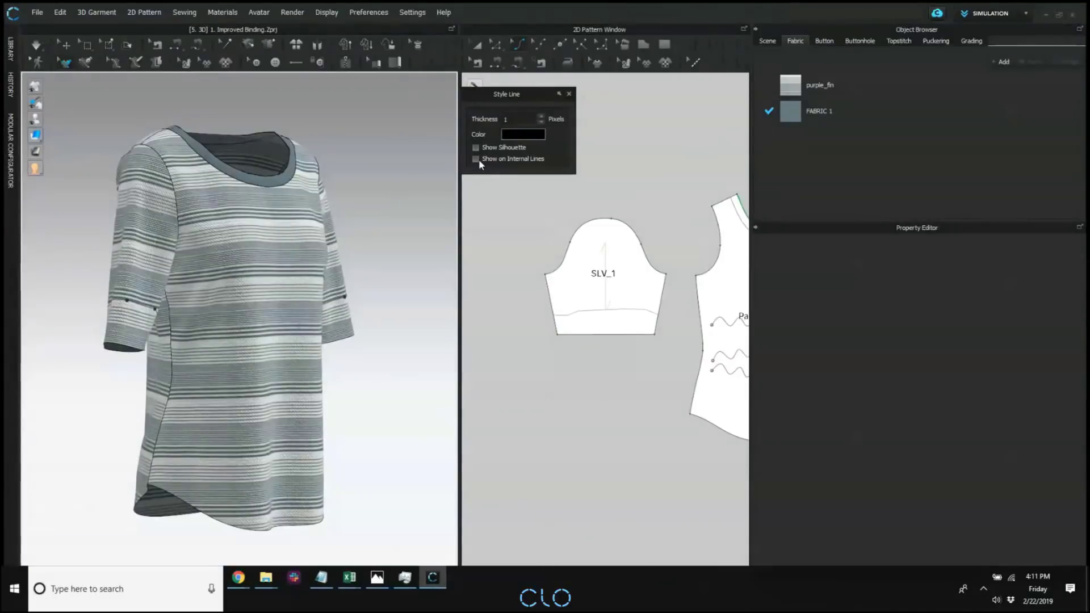
left_click(477, 159)
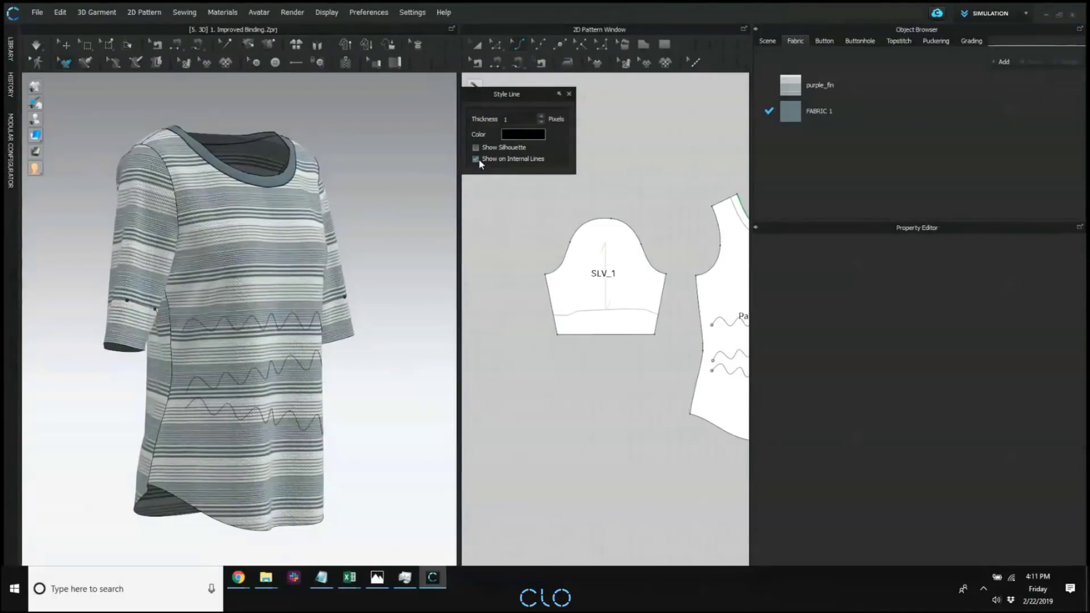
left_click(476, 159)
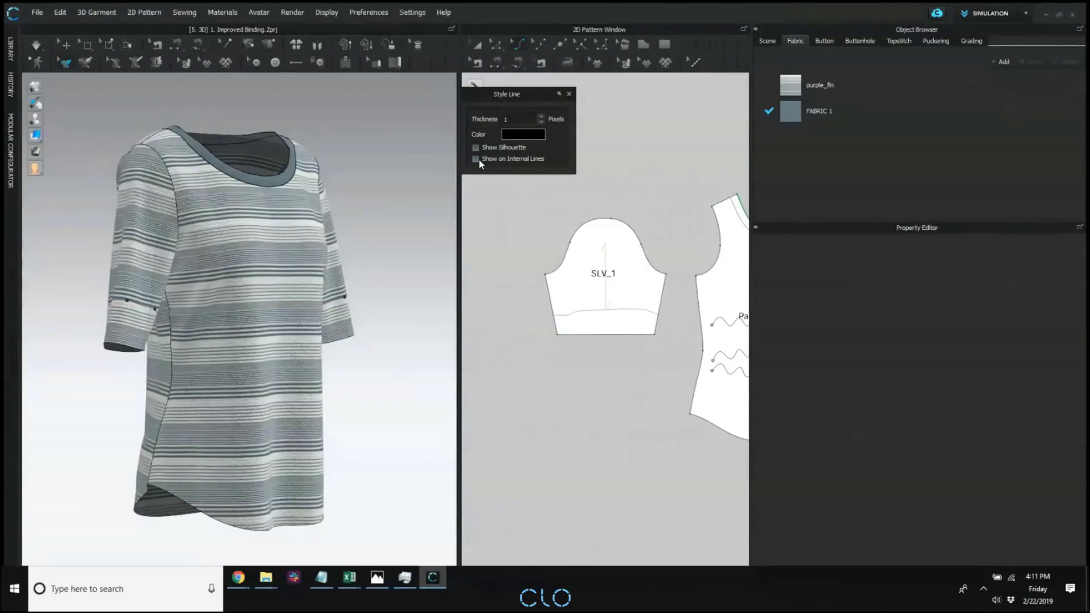
left_click(477, 161)
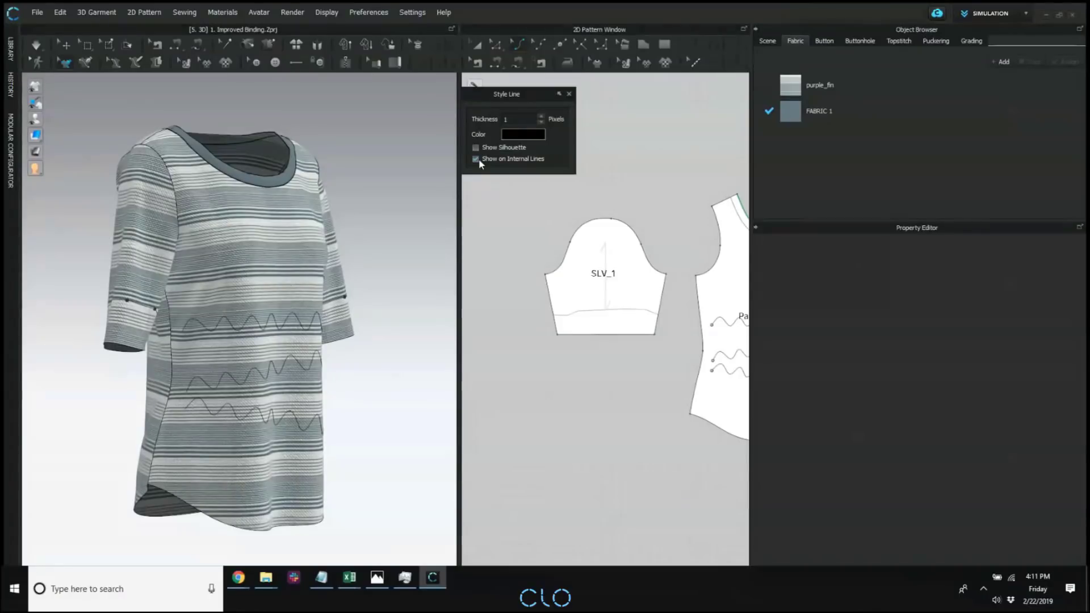
right_click_drag(301, 267, 256, 277)
middle_click_drag(255, 277, 254, 229)
scroll(329, 213, "up", 2)
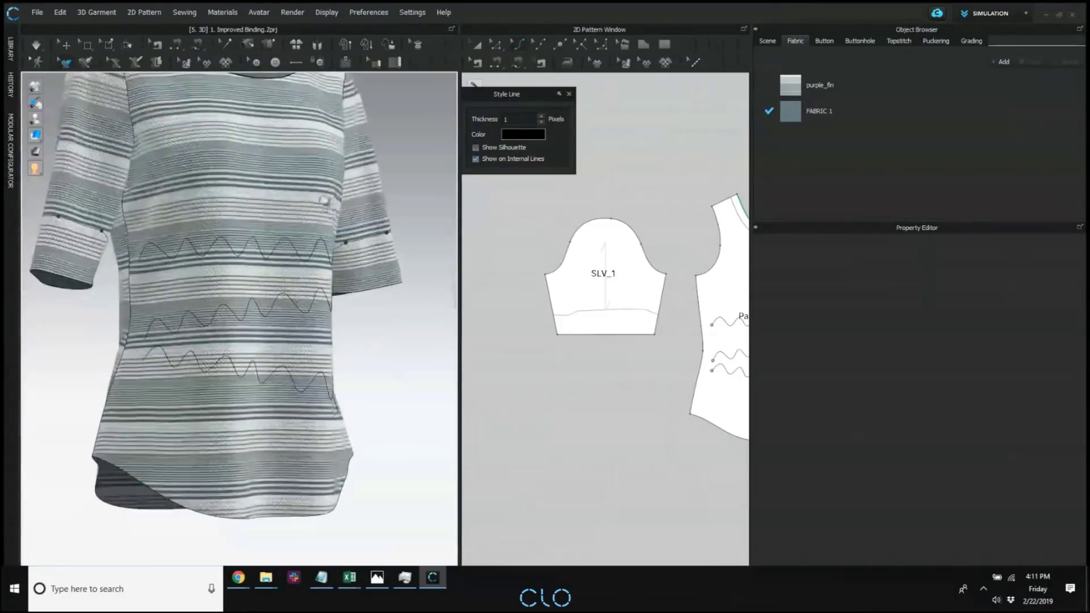
scroll(348, 165, "up", 1)
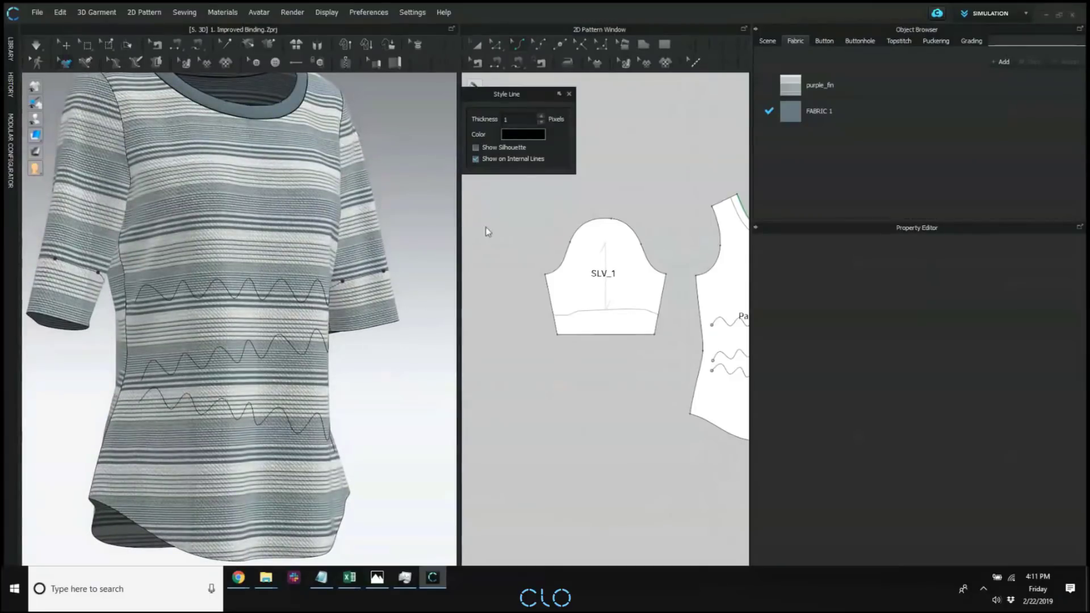
scroll(640, 280, "up", 5)
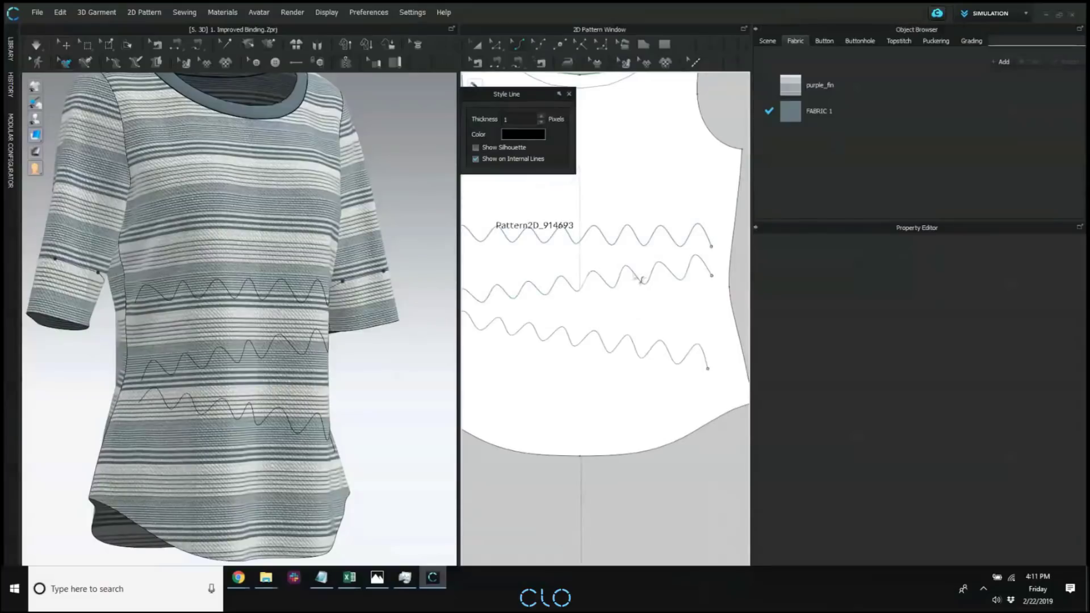
Turn off Show on Internal Lines for the style lines and bring the whole garment front into view.
left_click(487, 161)
scroll(345, 318, "down", 2)
right_click_drag(345, 319, 326, 335)
scroll(652, 272, "down", 4)
scroll(657, 187, "down", 2)
middle_click_drag(387, 243, 384, 244)
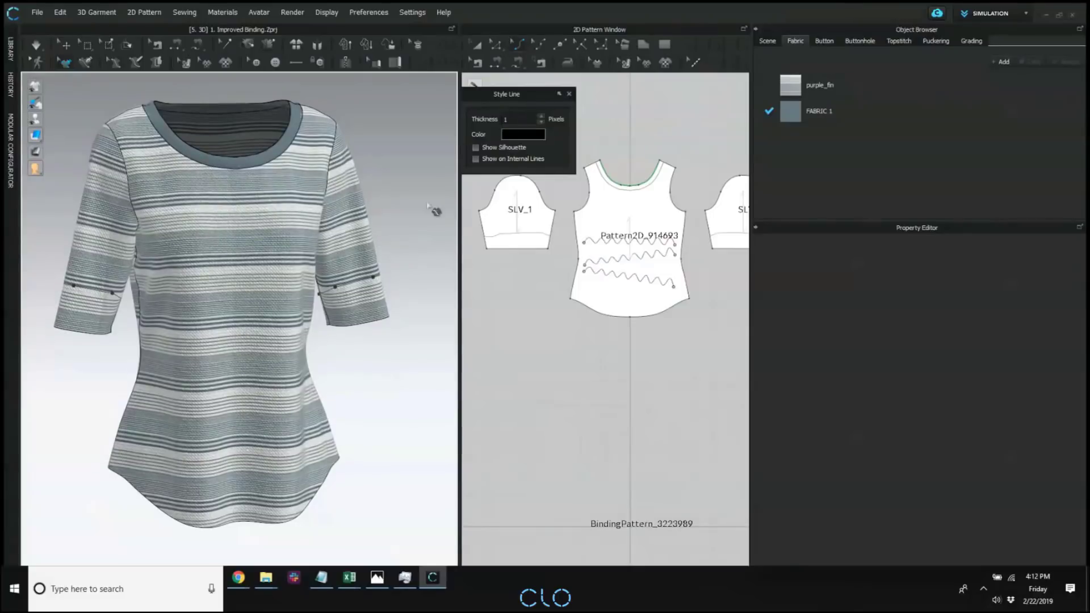
Place the Style Line settings over the 2D pattern area and collapse them, keeping the full garment in view.
left_click_drag(538, 94, 593, 96)
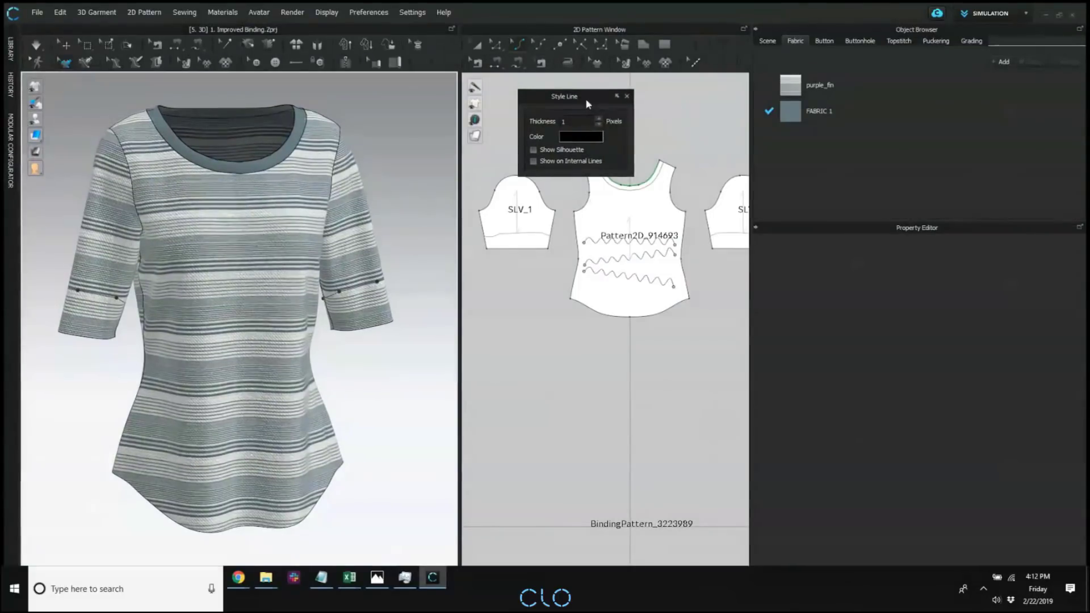
left_click(619, 97)
scroll(311, 242, "down", 3)
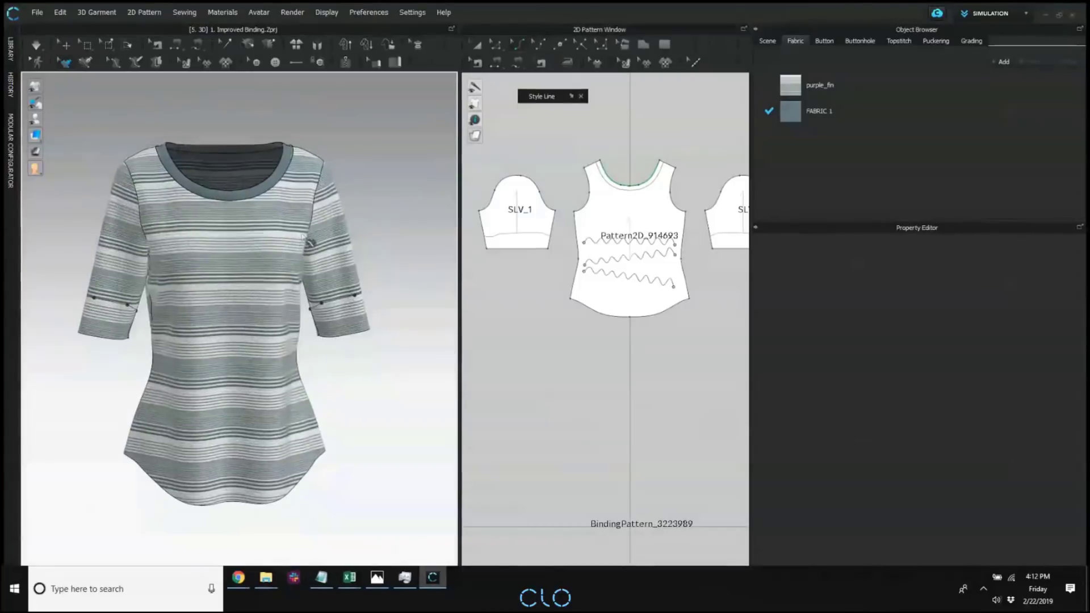
scroll(357, 242, "down", 1)
scroll(358, 242, "down", 1)
middle_click_drag(338, 234, 321, 201)
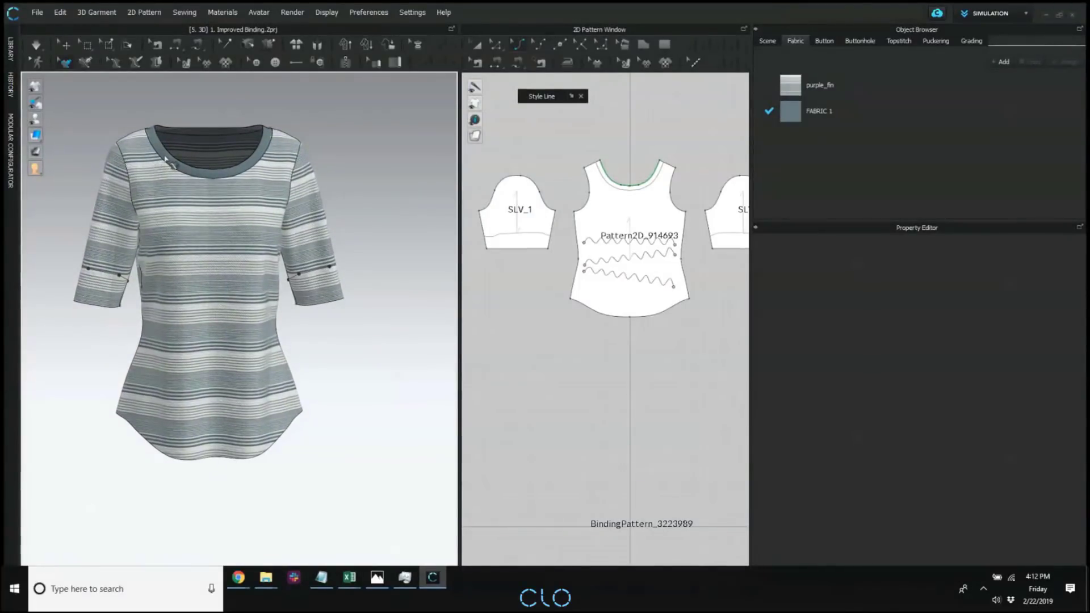
Display the 3D garment with Random Color Surface and show all its pattern pieces in 2D.
mouse_move(40, 137)
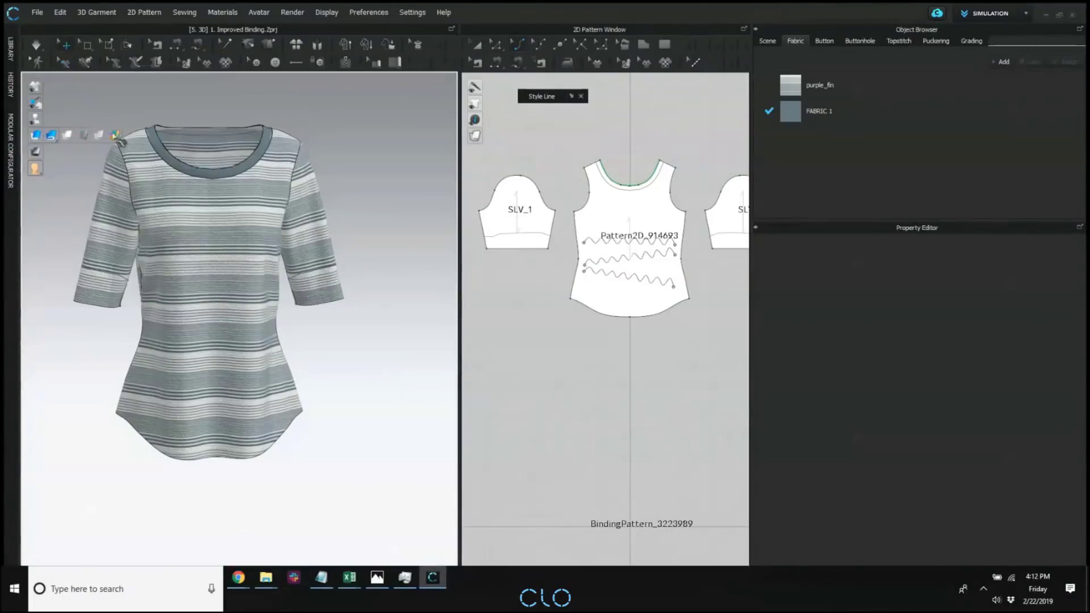
left_click(51, 136)
mouse_move(48, 139)
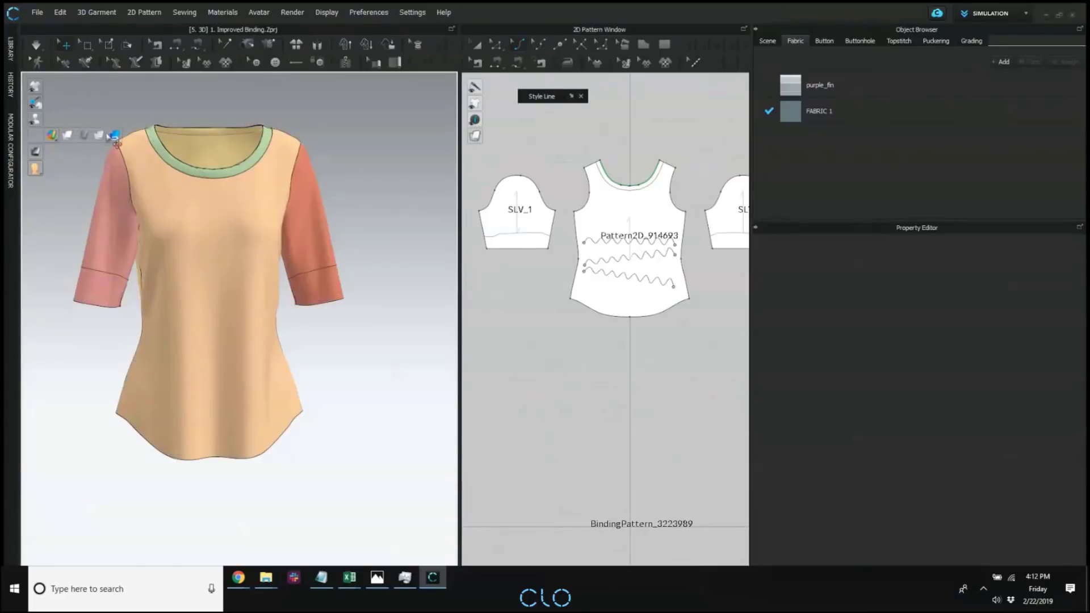
left_click(56, 136)
scroll(616, 267, "down", 2)
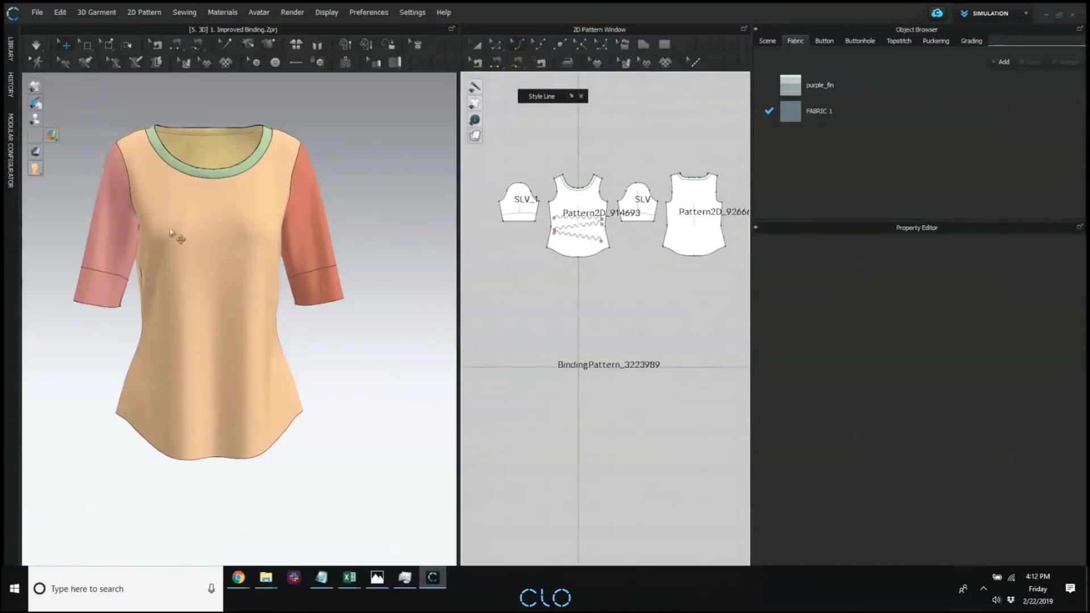
Examine the randomly coloured panels by selecting each sleeve in turn, and deselect them.
left_click(108, 210)
right_click_drag(113, 204, 261, 227)
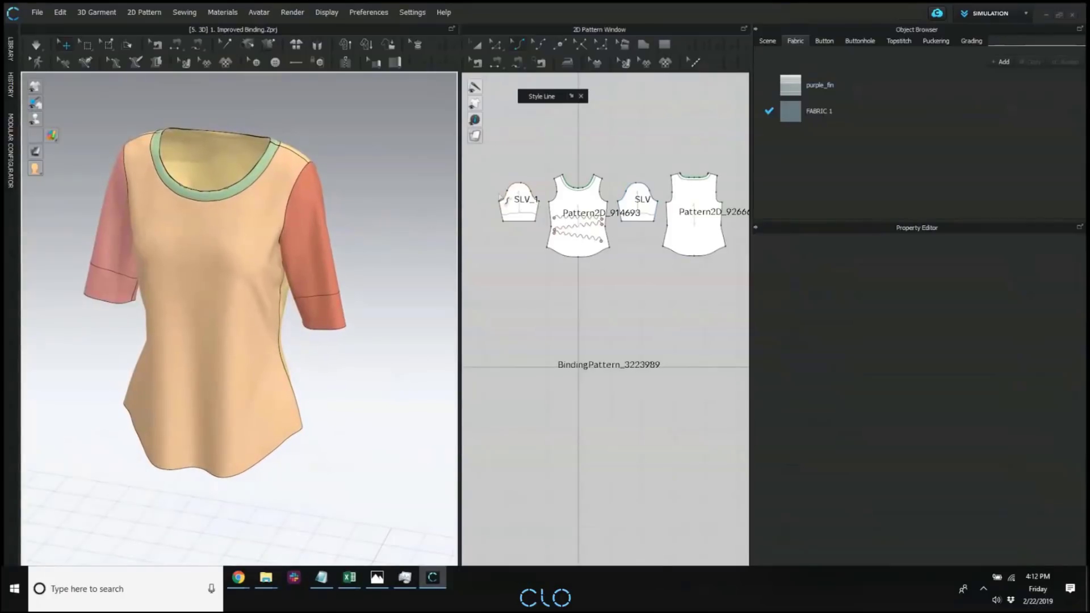
middle_click_drag(543, 230, 540, 234)
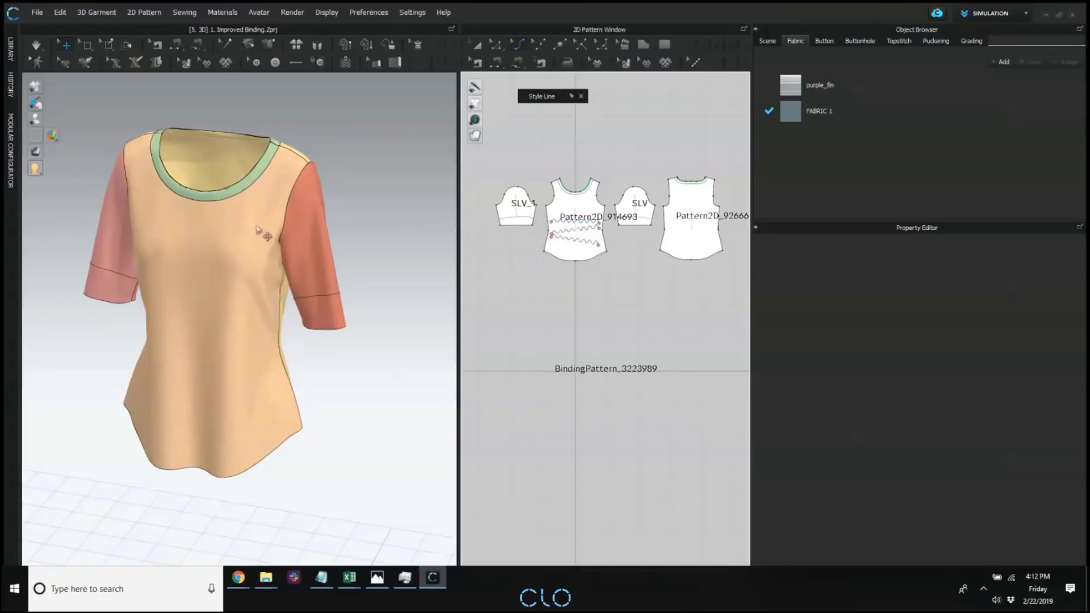
mouse_move(258, 230)
right_mouse_down()
mouse_move(348, 224)
mouse_move(275, 238)
right_mouse_up()
left_click(153, 259)
mouse_move(362, 250)
right_mouse_down()
mouse_move(317, 253)
mouse_move(353, 243)
right_mouse_up()
left_click(366, 266)
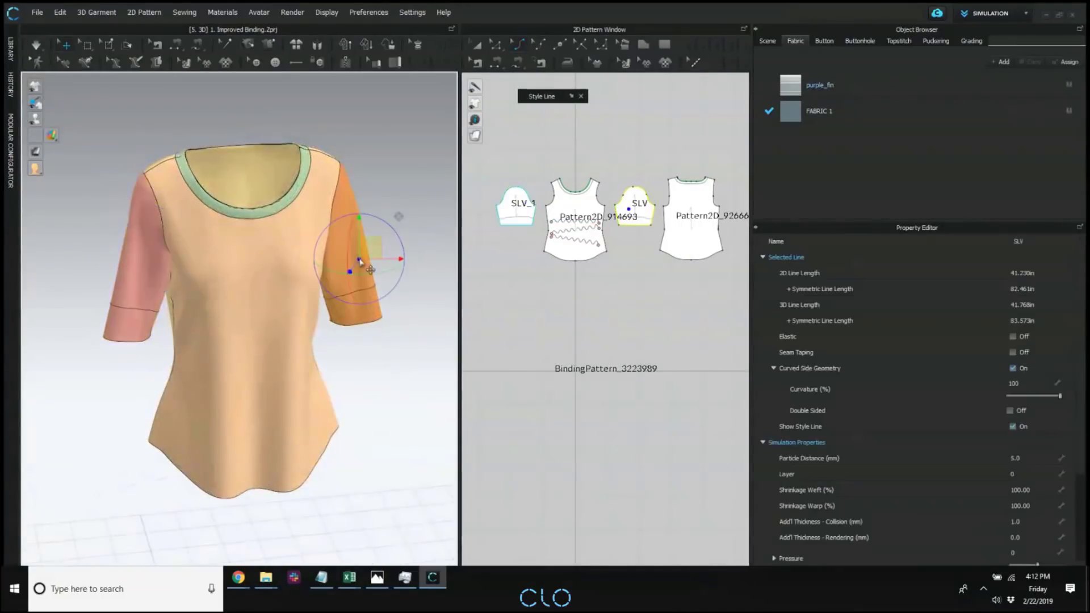
left_click(407, 211)
left_click(144, 266)
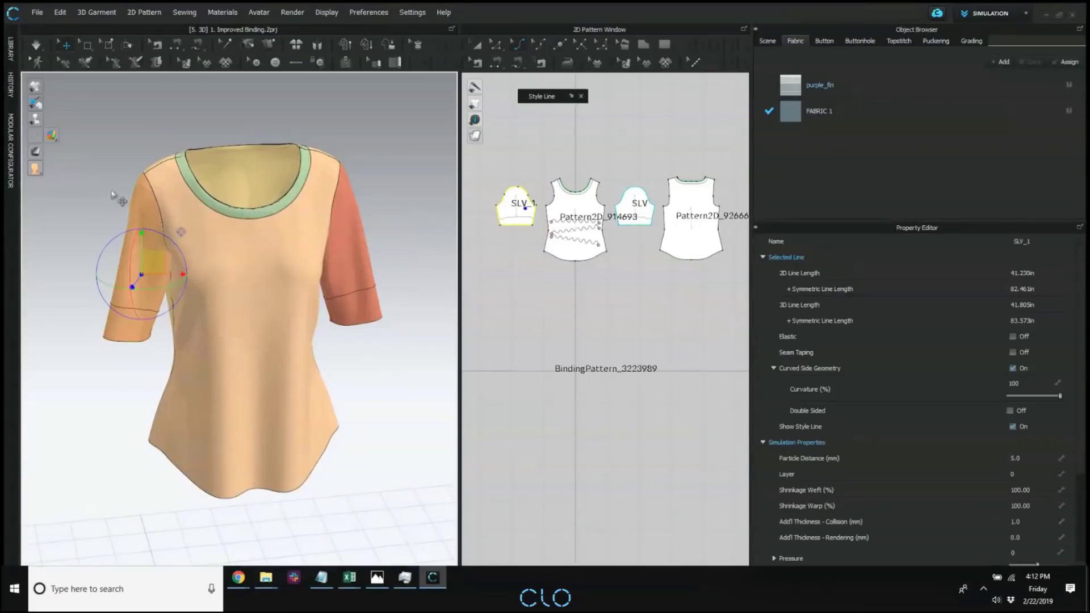
left_click(112, 194)
Examine the randomly coloured garment from above the neckline, the front and the back.
right_click_drag(173, 316, 321, 302)
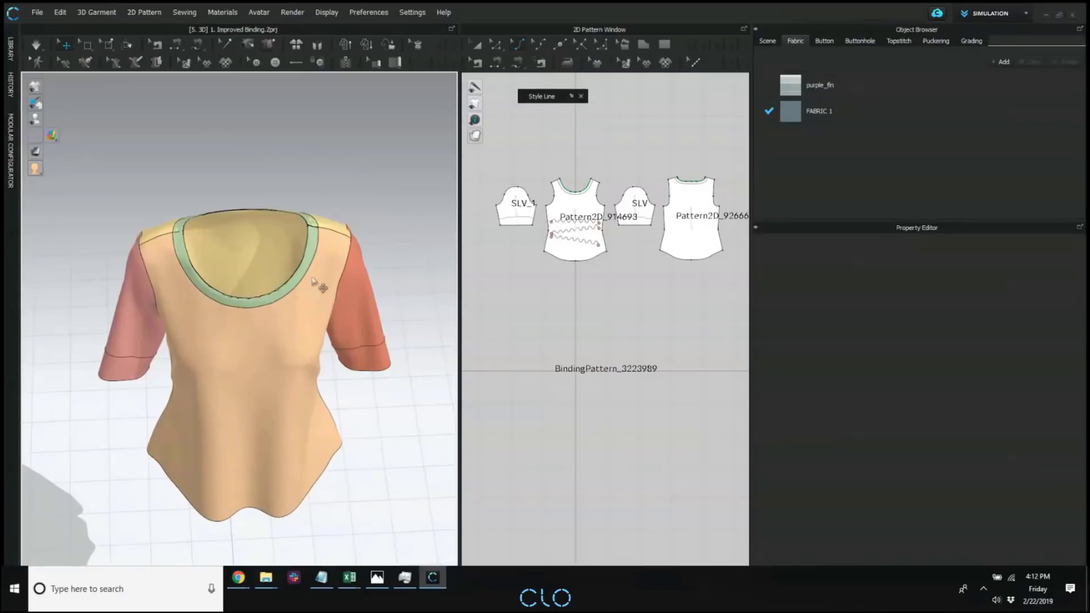
right_click_drag(377, 230, 306, 262)
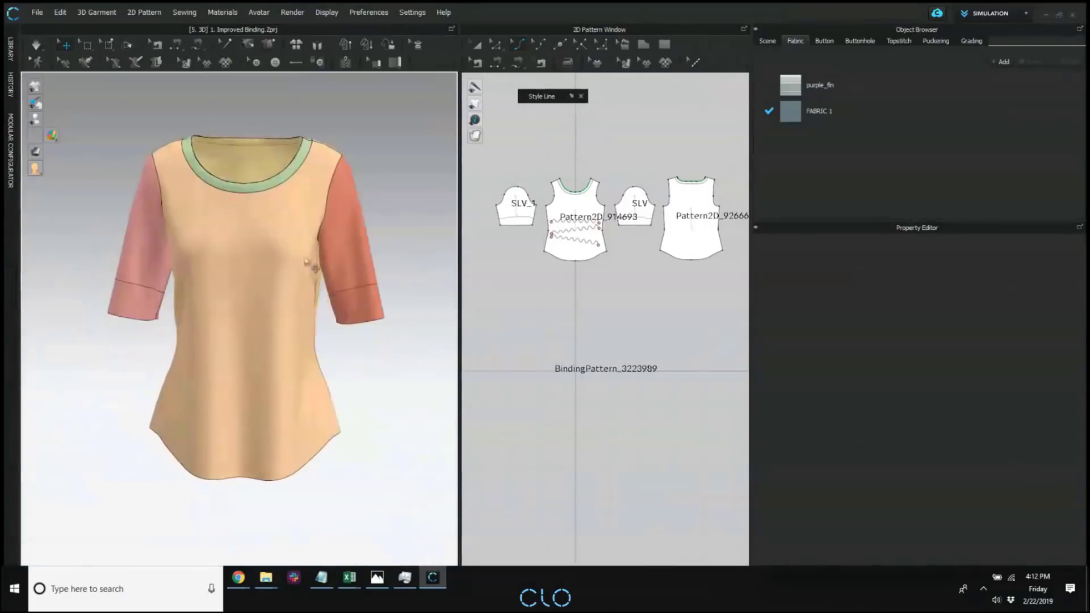
scroll(148, 236, "down", 1)
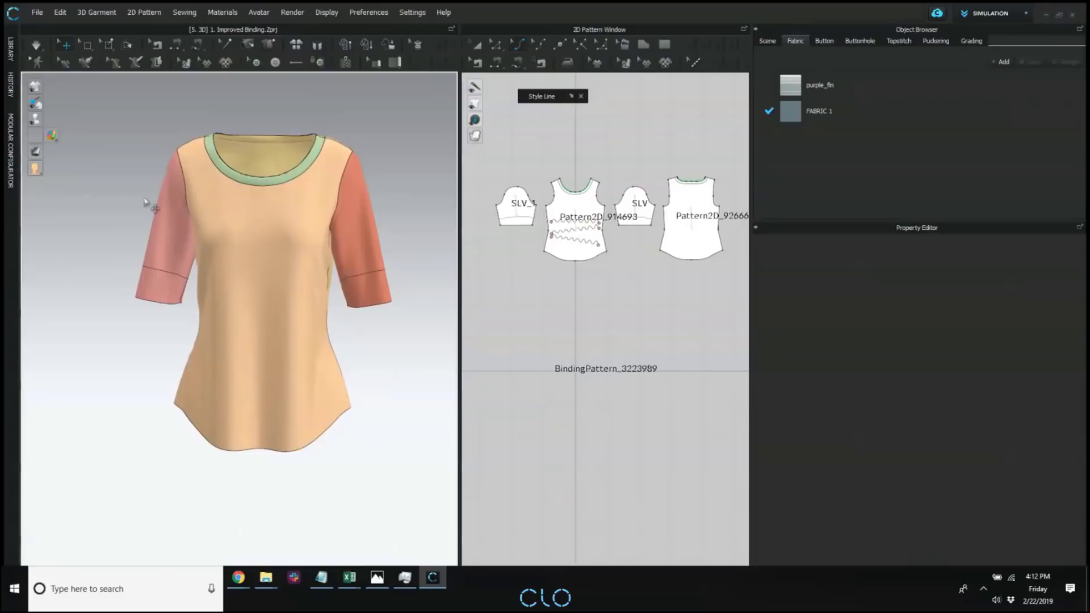
right_click_drag(290, 229, 193, 231)
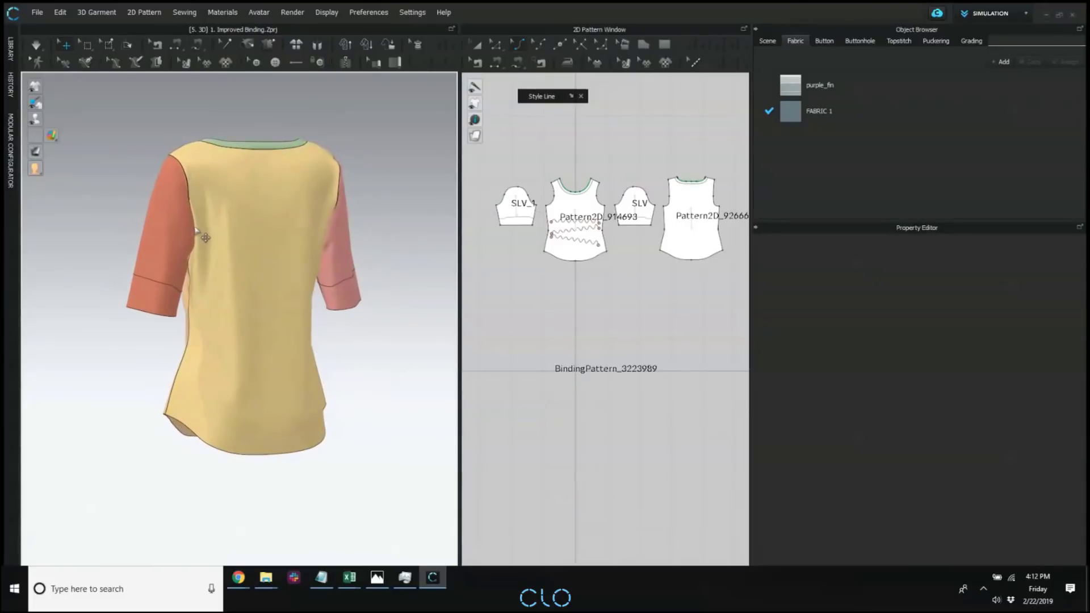
Switch the 3D garment back to the textured surface display and view its striped front at an angle.
mouse_move(51, 137)
left_click(117, 143)
right_click_drag(247, 154, 348, 258)
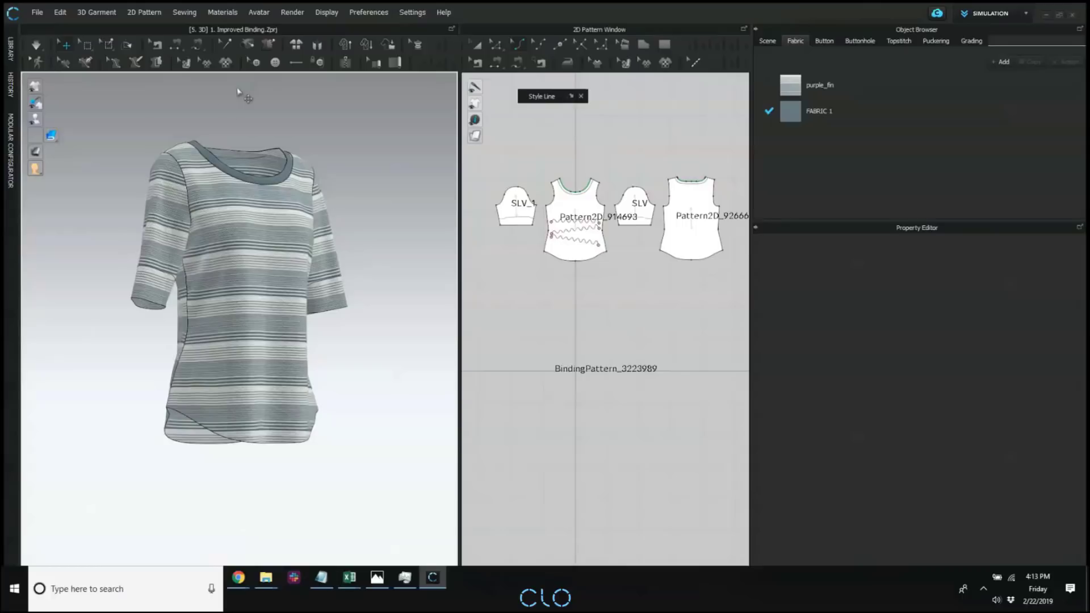
Open the project [6. MATERIALS] 2. B.Zprj from the library with garment and avatar, without saving the striped shirt, and close the library.
left_click(10, 49)
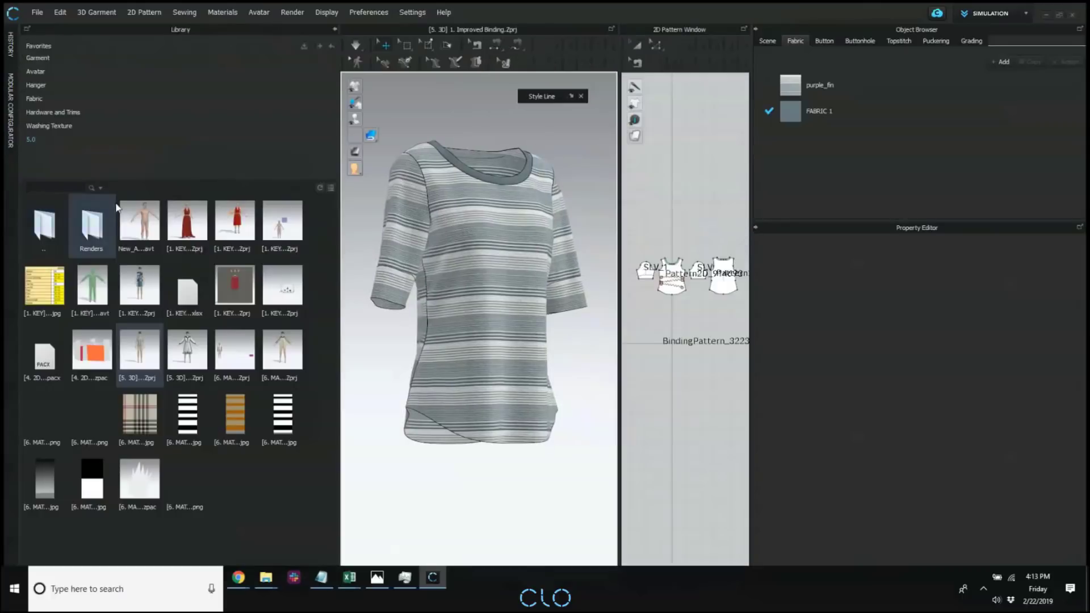
double_click(192, 380)
double_click(231, 355)
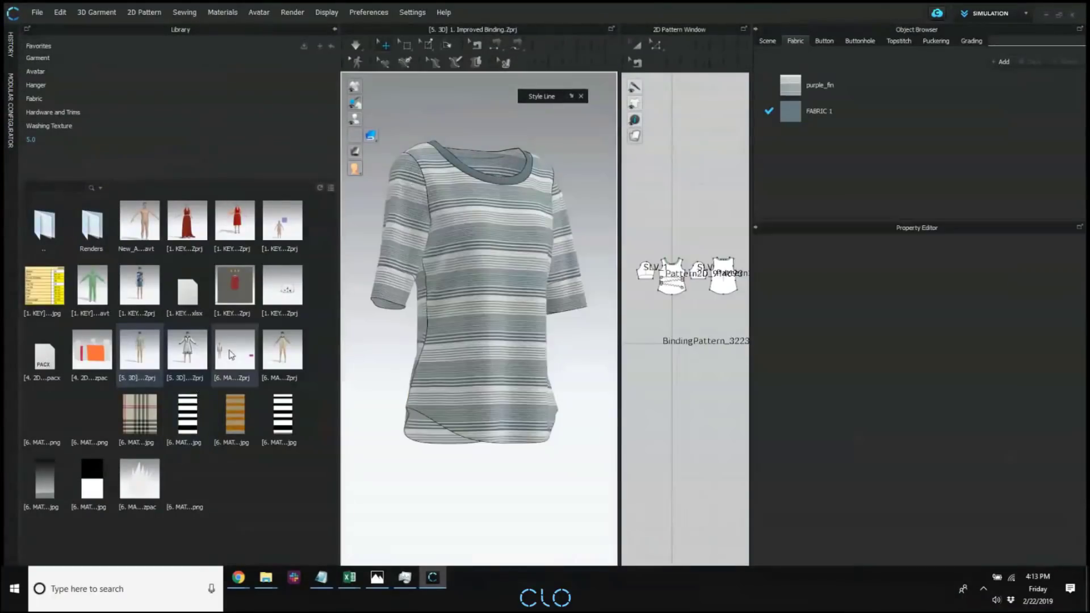
double_click(288, 346)
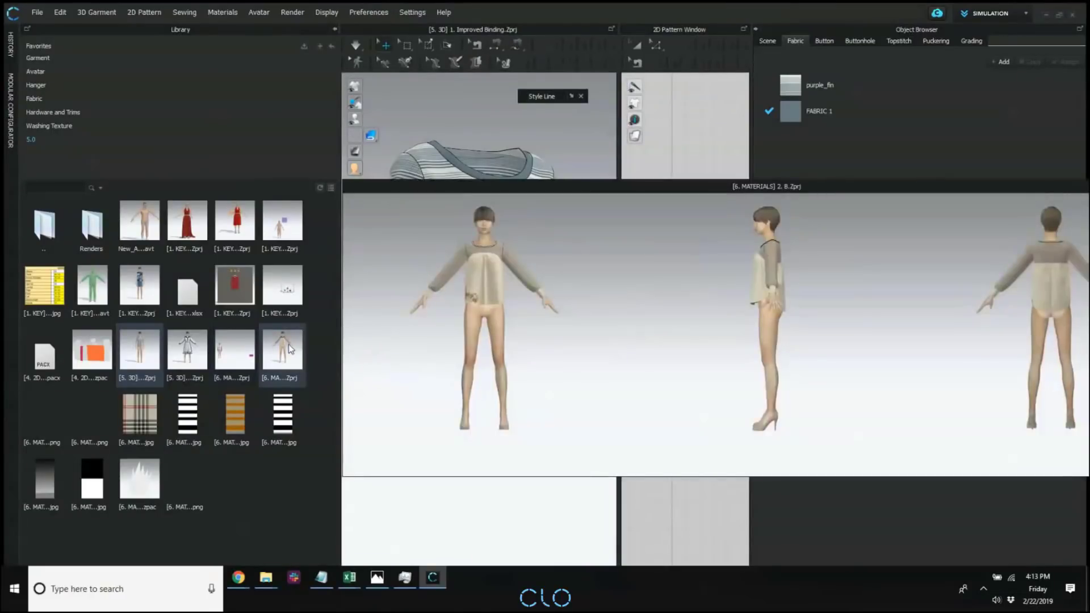
double_click(283, 356)
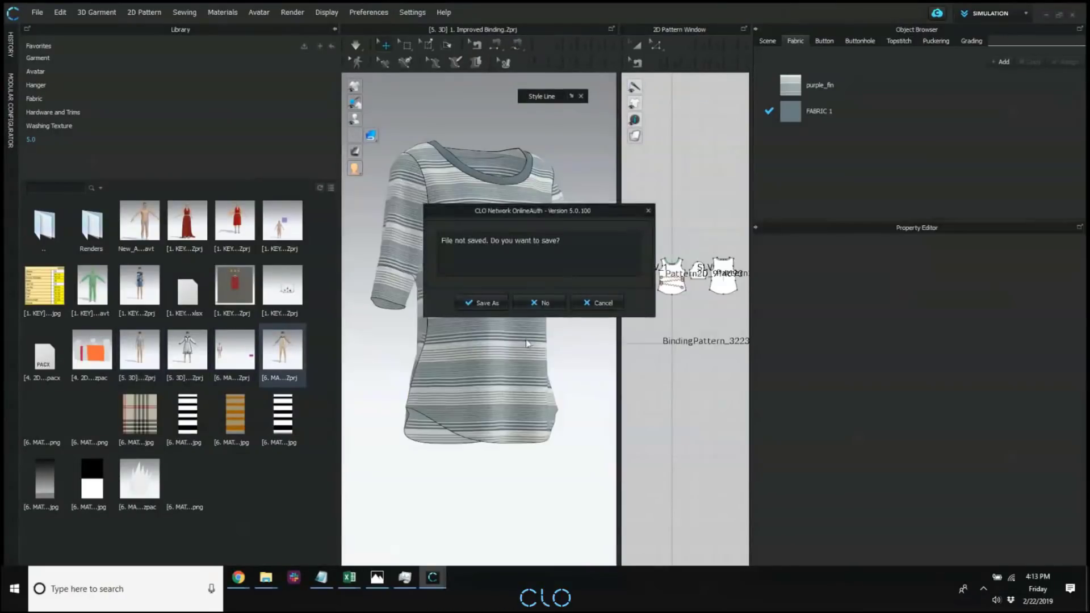
left_click(540, 304)
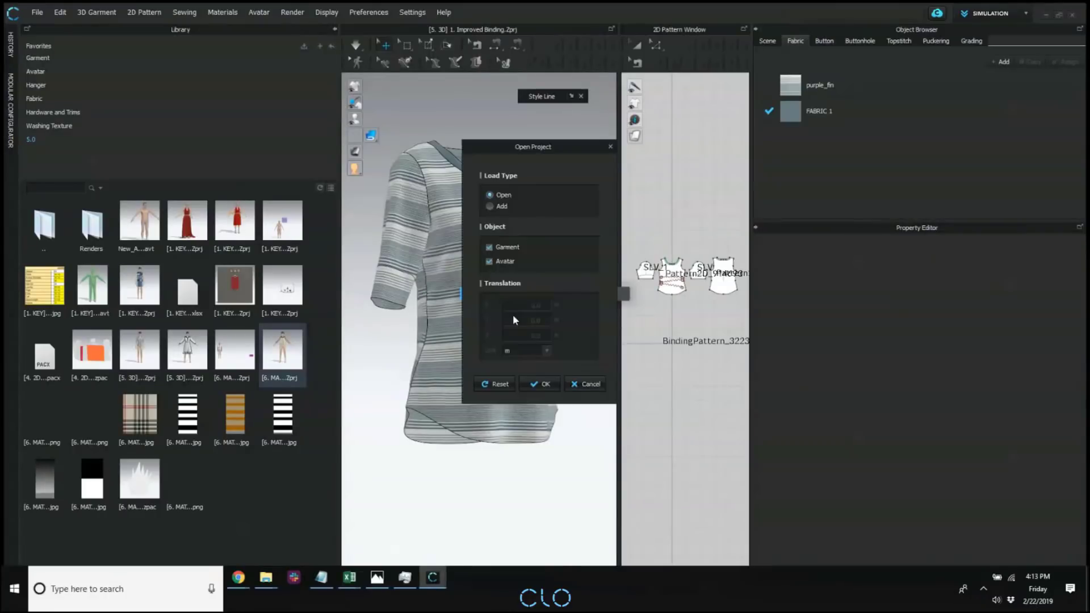
left_click(549, 382)
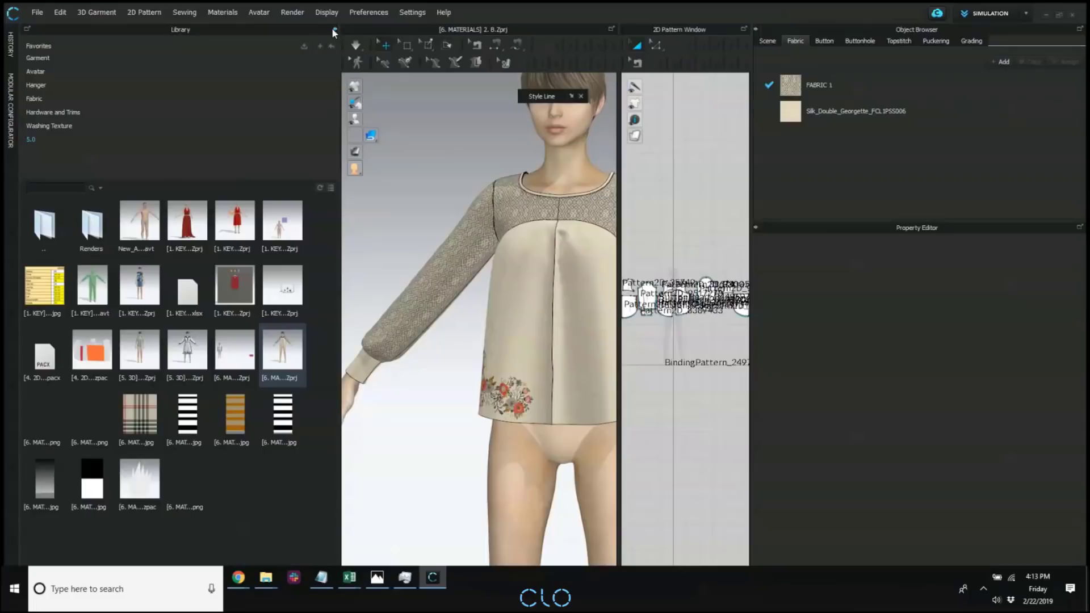
left_click(334, 30)
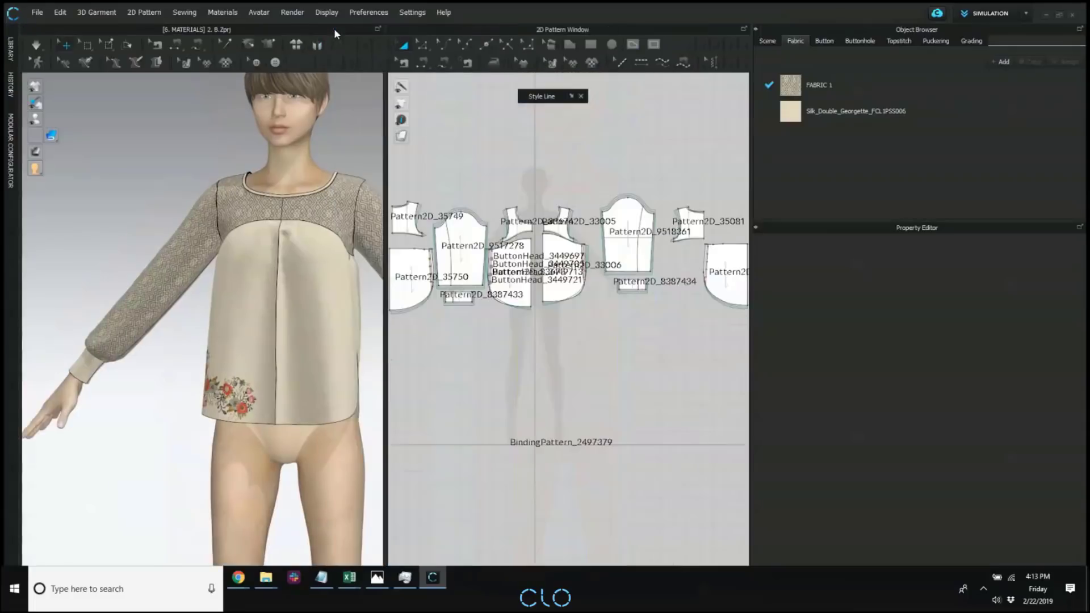
Hide the pattern names and the seam allowances of the blouse's pattern pieces in the 2D window.
middle_click_drag(532, 187, 606, 195)
left_click(428, 120)
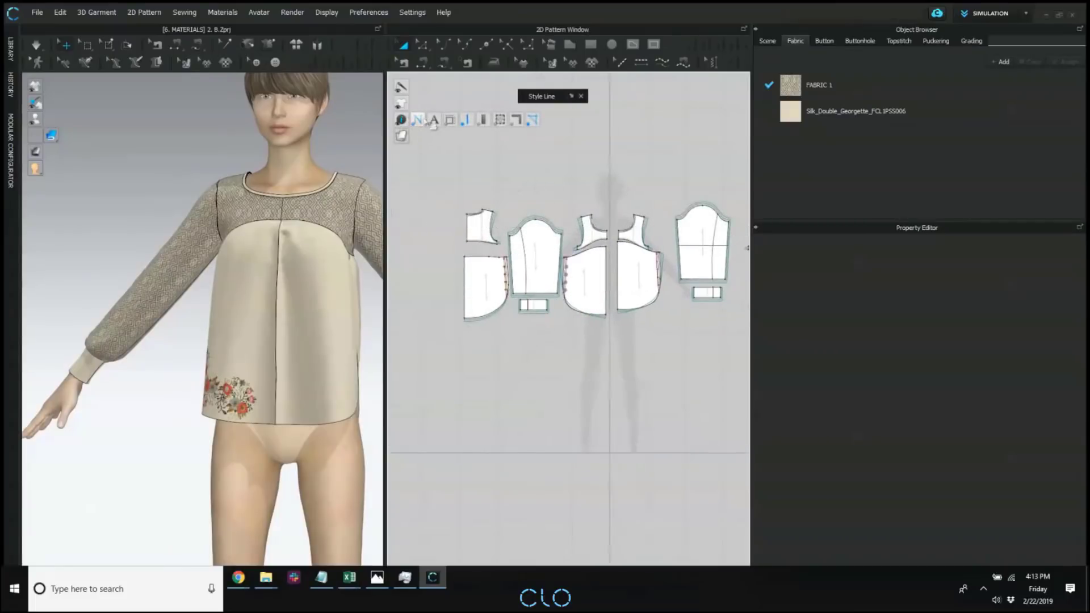
right_click_drag(205, 231, 222, 230)
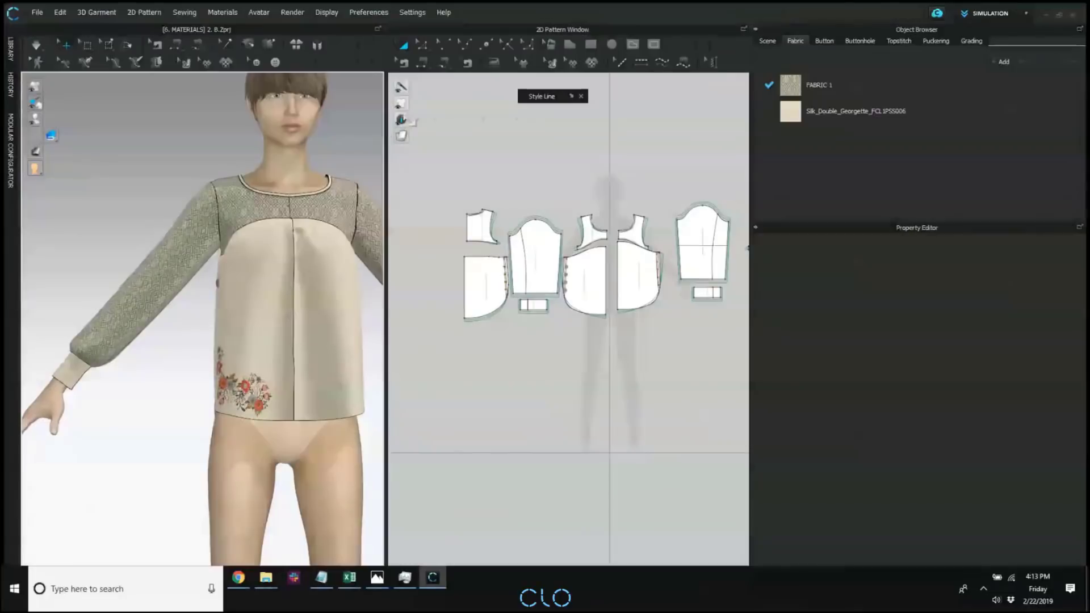
mouse_move(403, 104)
left_click(451, 105)
scroll(593, 253, "up", 3)
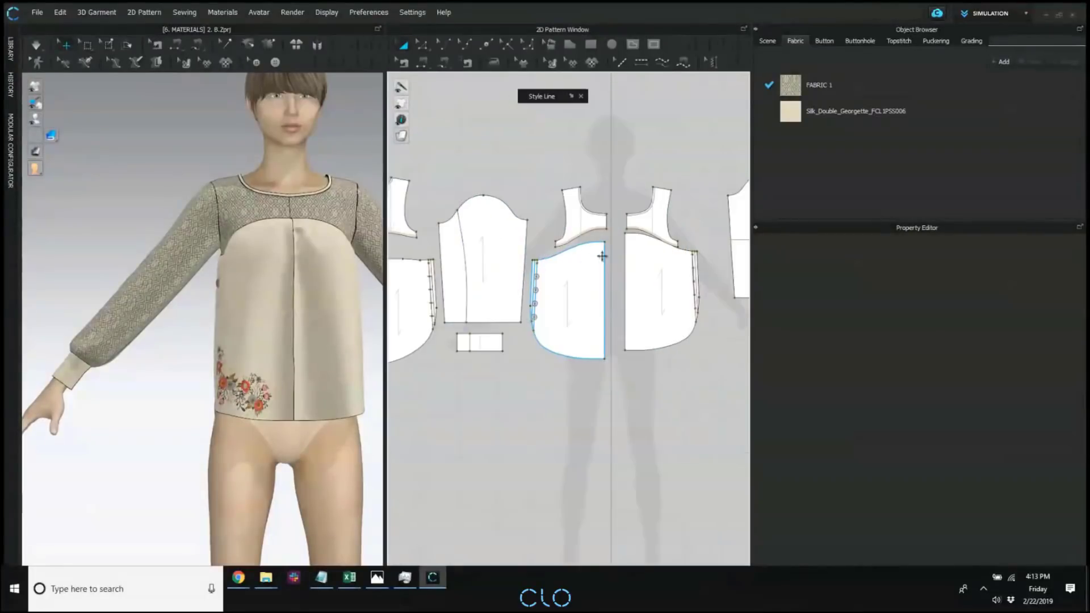
left_click(575, 230)
Activate graphic editing for the blouse and display the 2D pattern pieces with their fabric textures.
middle_click_drag(460, 205, 509, 203)
middle_click_drag(208, 276, 227, 275)
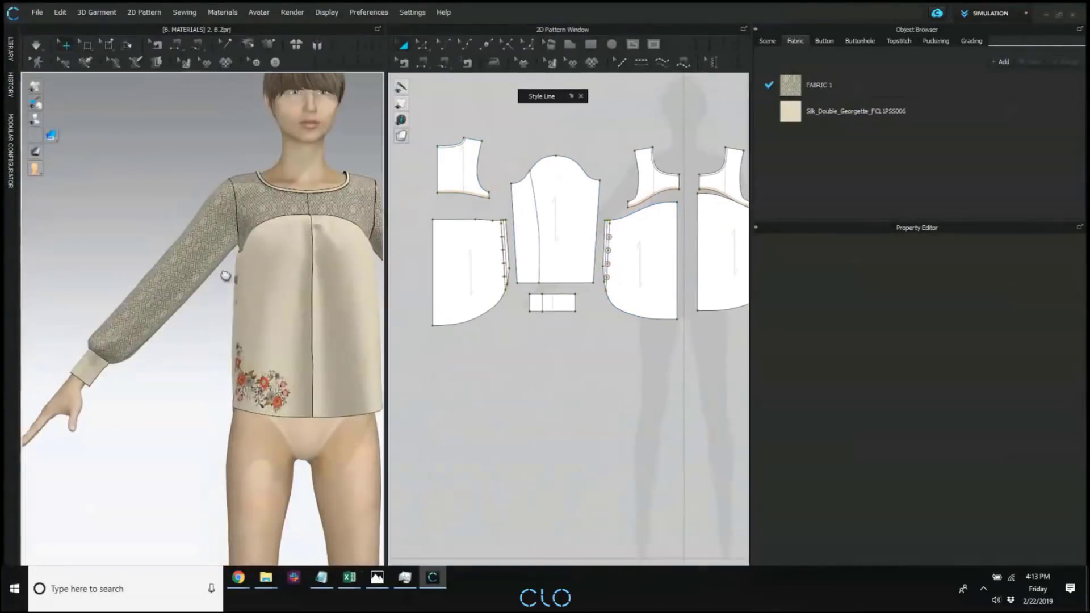
right_click_drag(181, 261, 213, 268)
middle_click_drag(218, 263, 170, 249)
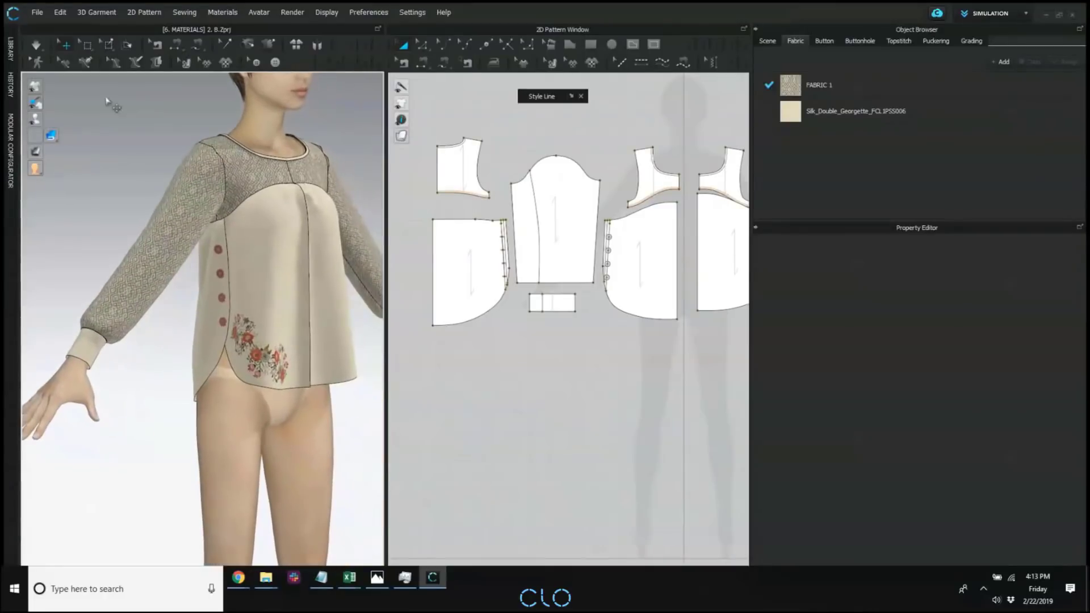
left_click(206, 63)
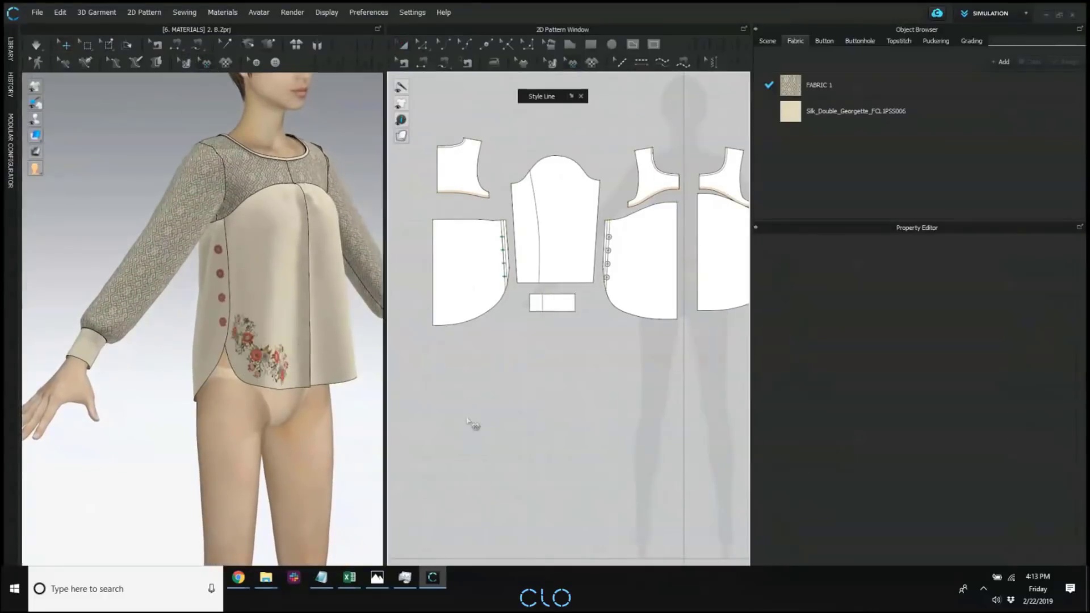
scroll(727, 356, "down", 2)
middle_click_drag(730, 355, 650, 360)
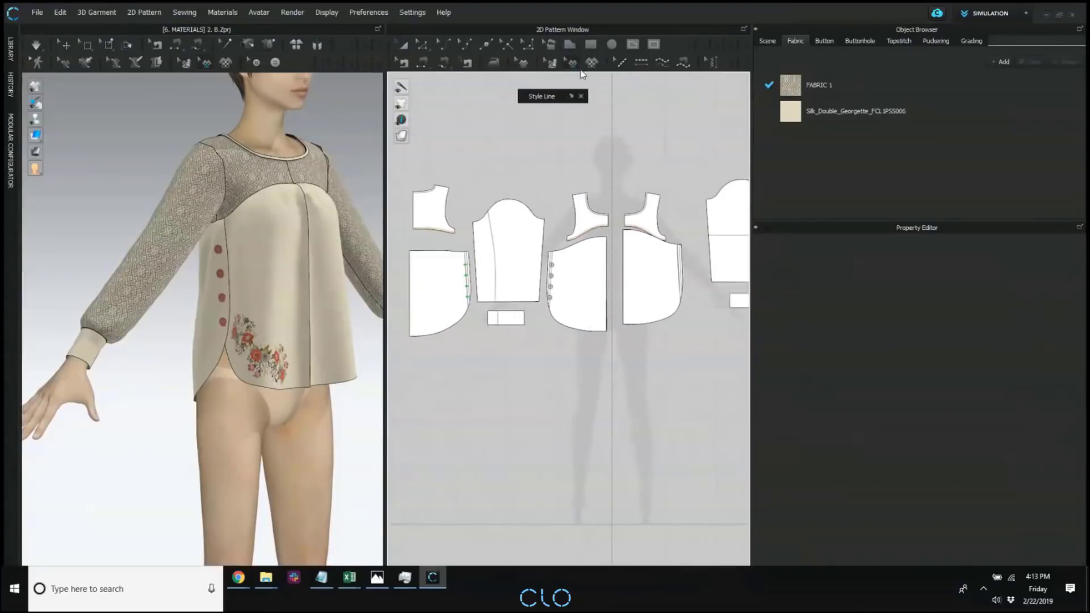
scroll(665, 300, "down", 5)
middle_click_drag(662, 290, 622, 280)
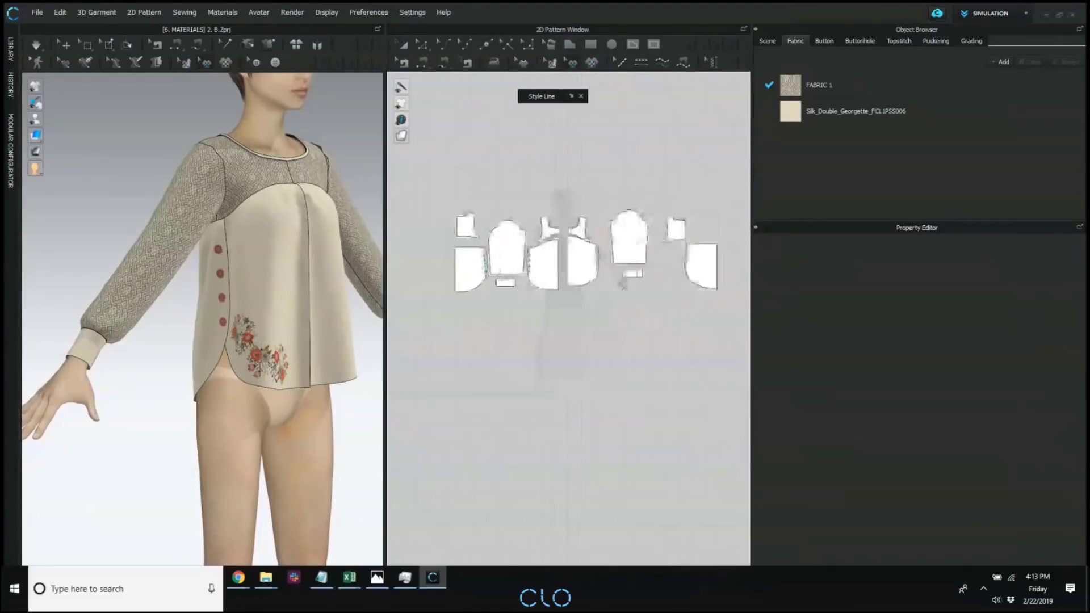
scroll(556, 306, "up", 5)
left_click(401, 136)
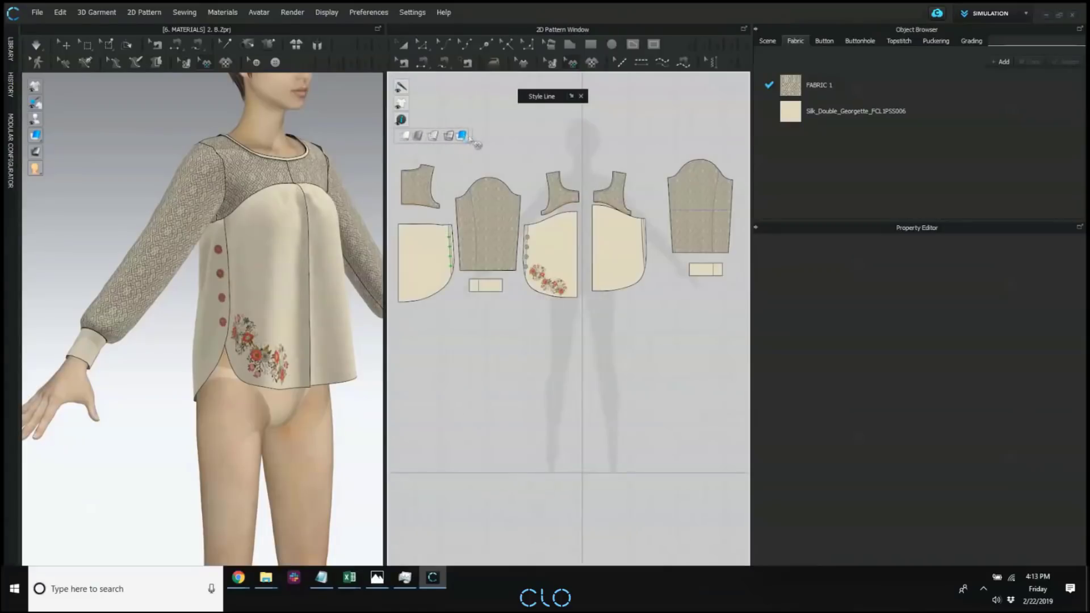
Select the floral embroidery graphic on the buttoned front panel and move it up within the 2D pattern piece.
scroll(590, 336, "up", 3)
scroll(589, 335, "up", 2)
left_click(593, 264)
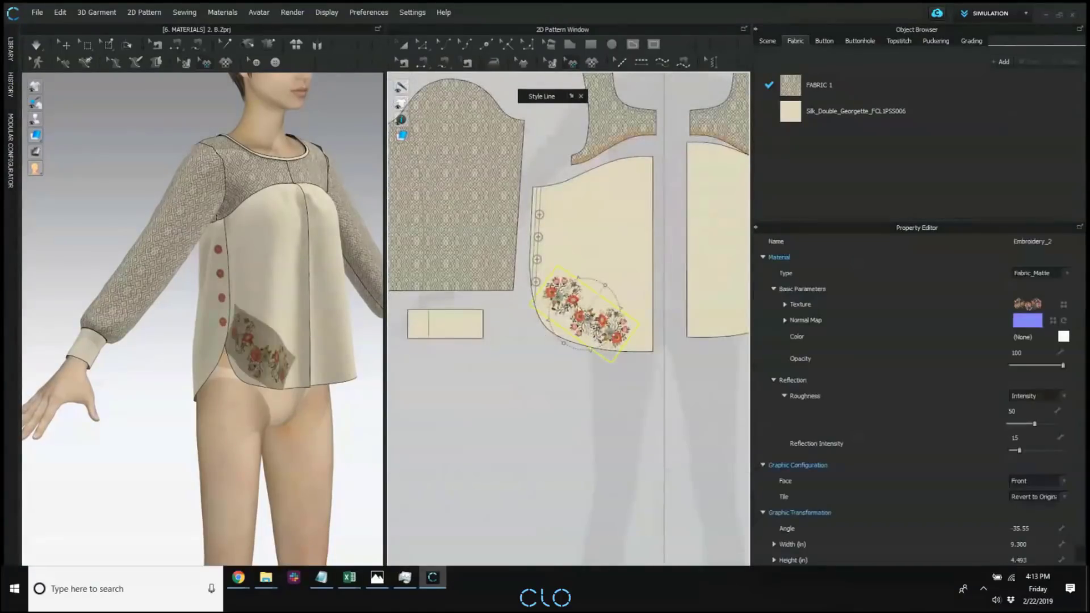
mouse_move(593, 262)
left_mouse_down()
mouse_move(599, 237)
mouse_move(596, 300)
mouse_move(604, 259)
mouse_move(587, 138)
mouse_move(593, 457)
mouse_move(596, 267)
mouse_move(608, 277)
left_mouse_up()
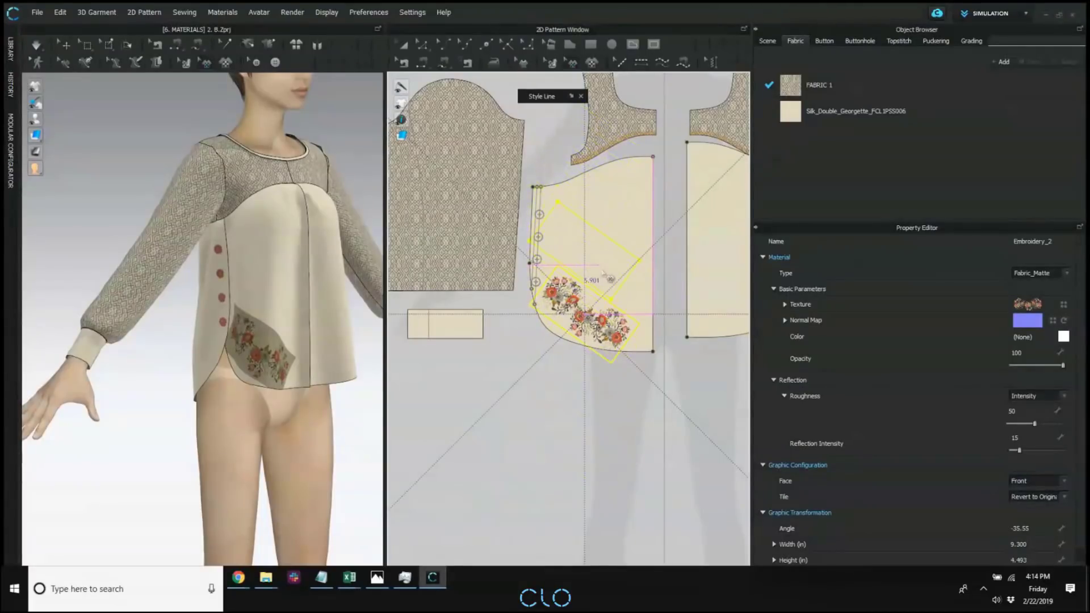
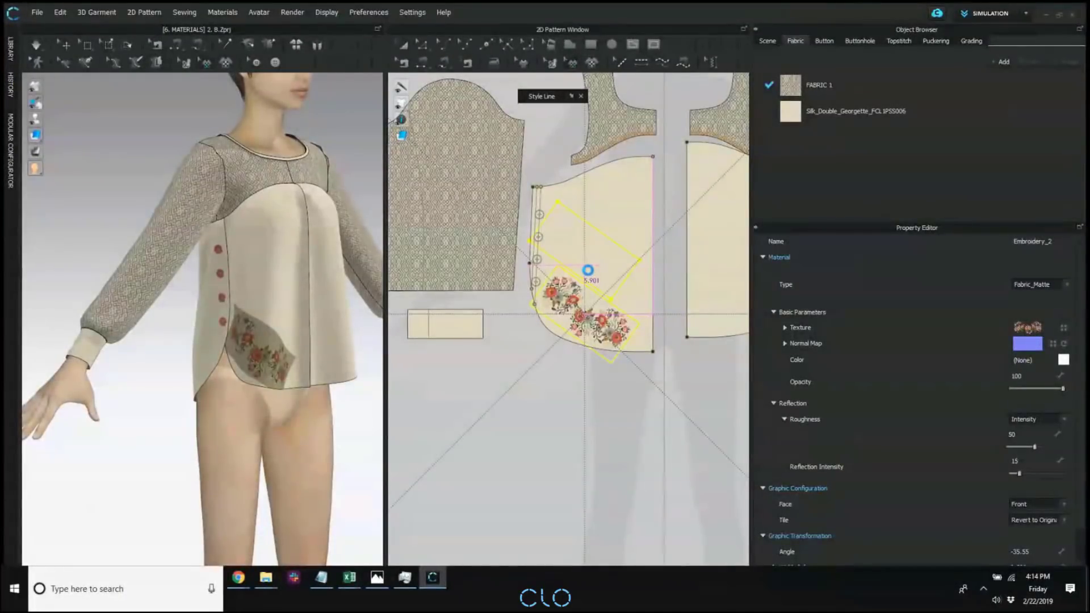
Move the floral embroidery graphic down toward the hem of the buttoned front panel in the 2D pattern.
left_click(532, 215)
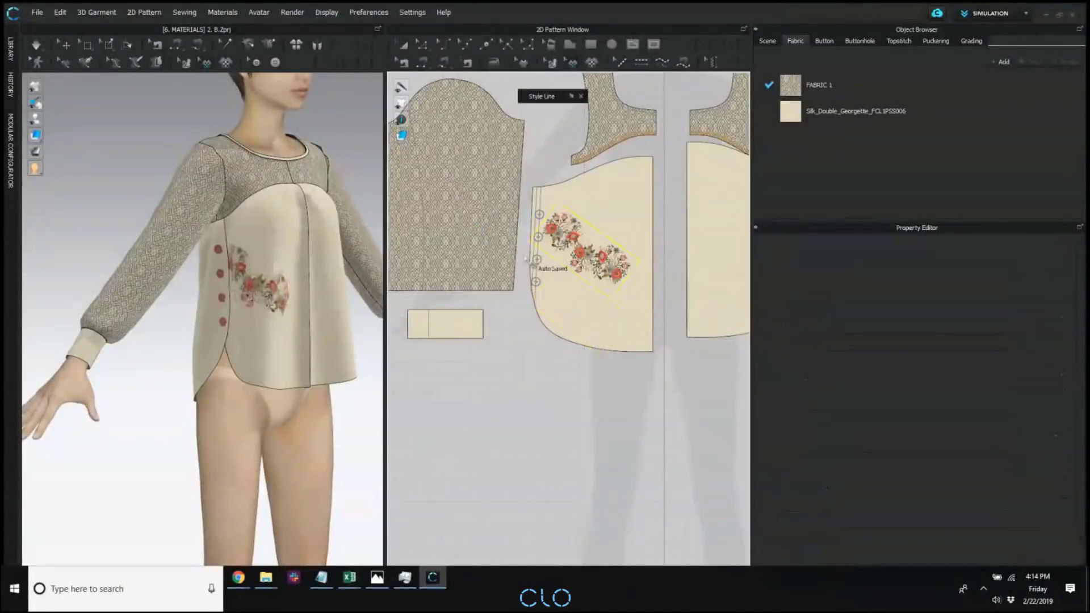
middle_click_drag(634, 335, 628, 341)
middle_click_drag(650, 316, 653, 313)
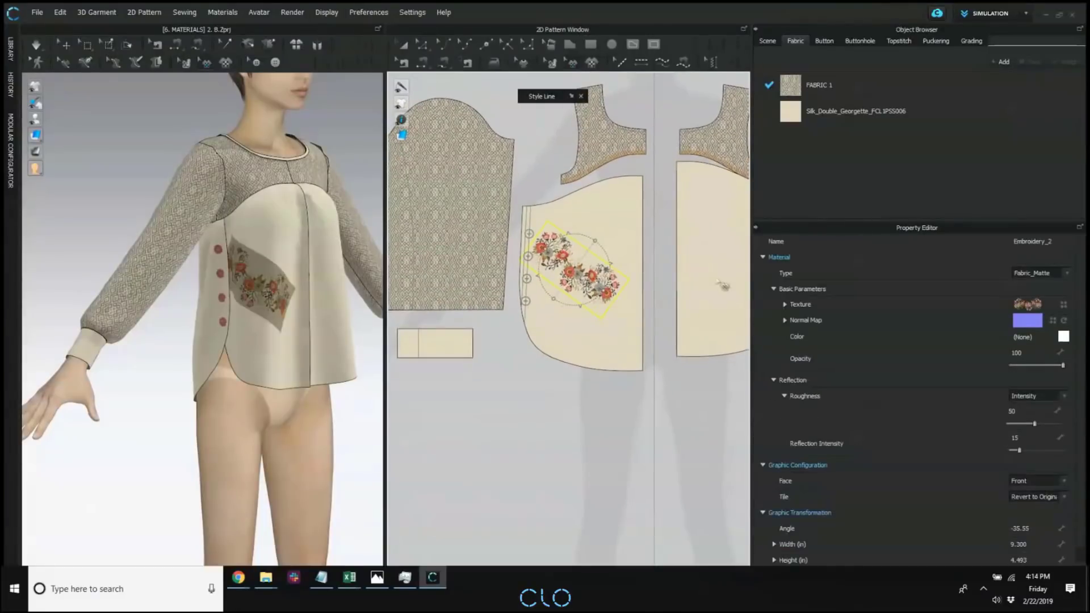
scroll(722, 286, "down", 2)
middle_click_drag(696, 265, 635, 275)
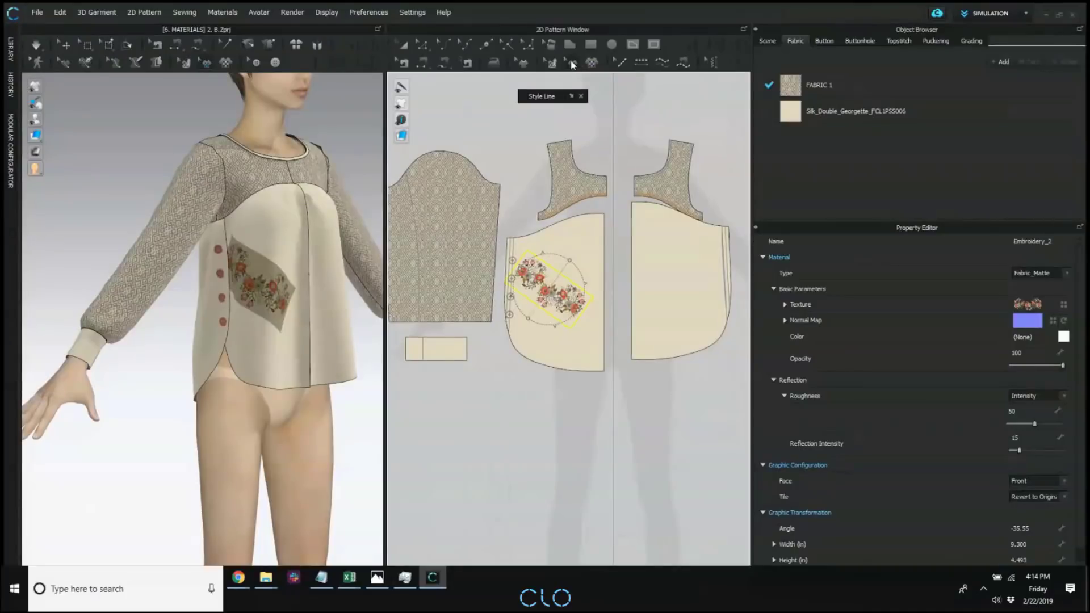
left_click(643, 287)
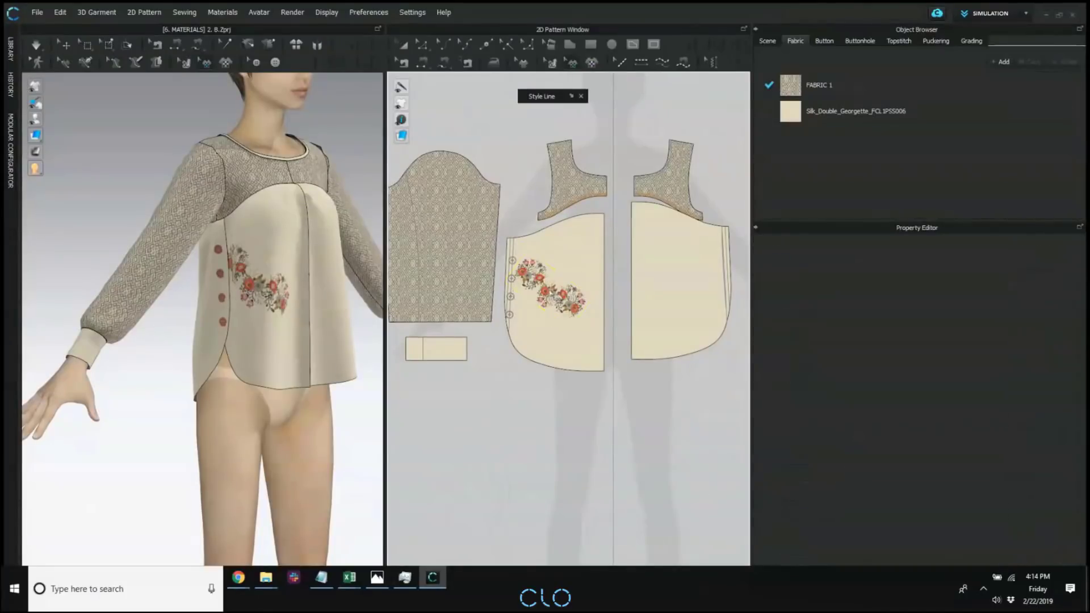
left_click(570, 305)
left_click_drag(585, 294, 567, 324)
left_click(603, 265)
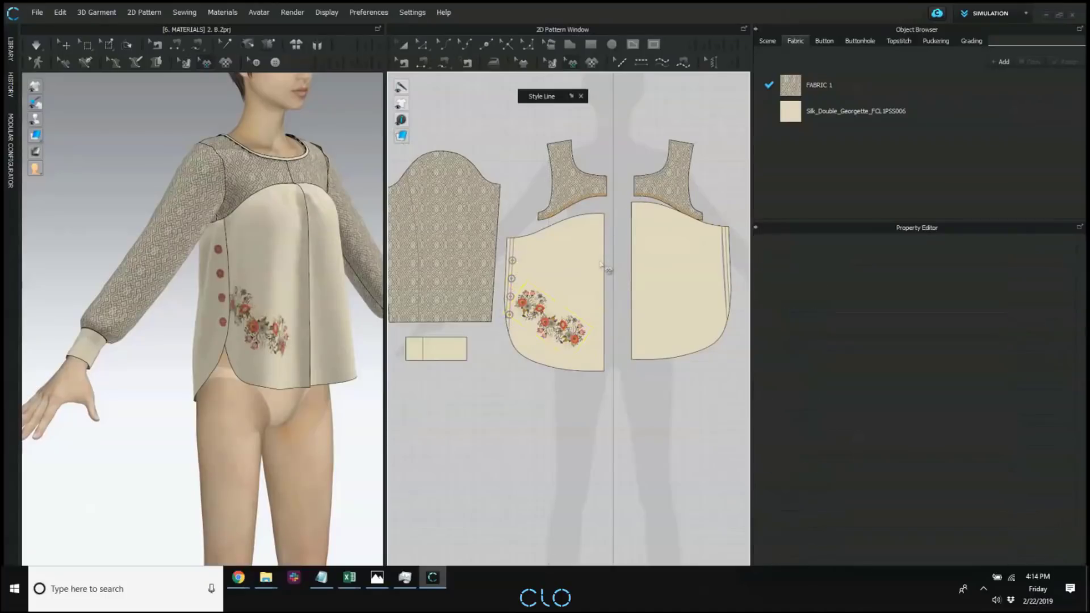
Rotate the floral embroidery graphic on the buttoned front panel by an angle of 45 degrees.
left_click(562, 341)
mouse_move(568, 287)
left_mouse_down()
mouse_move(567, 296)
mouse_move(537, 285)
mouse_move(526, 294)
mouse_move(558, 290)
mouse_move(547, 284)
left_mouse_up()
left_click(547, 284)
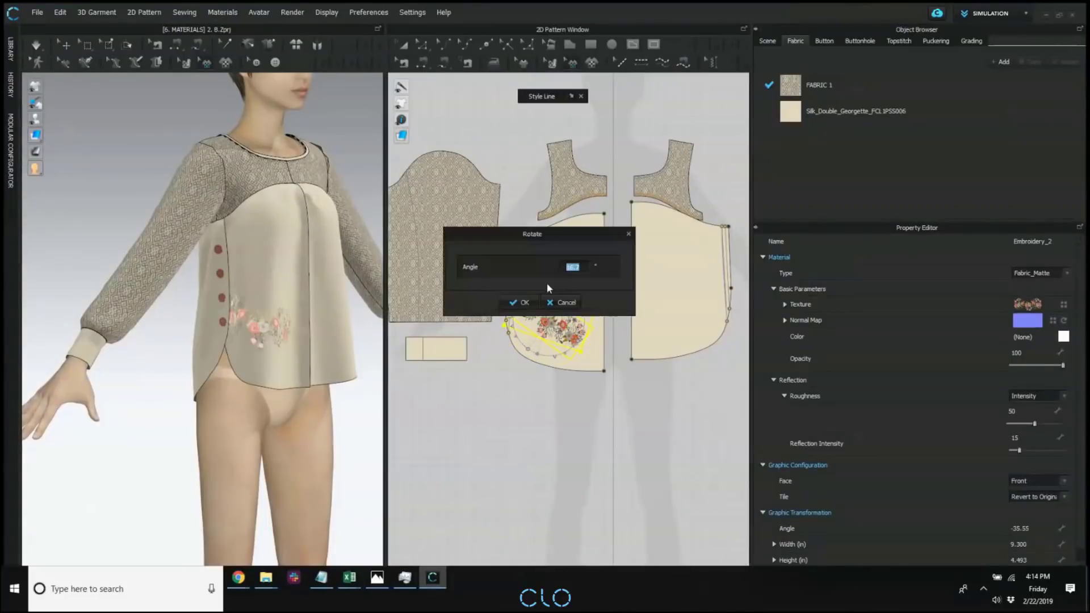
left_click_drag(582, 243, 822, 267)
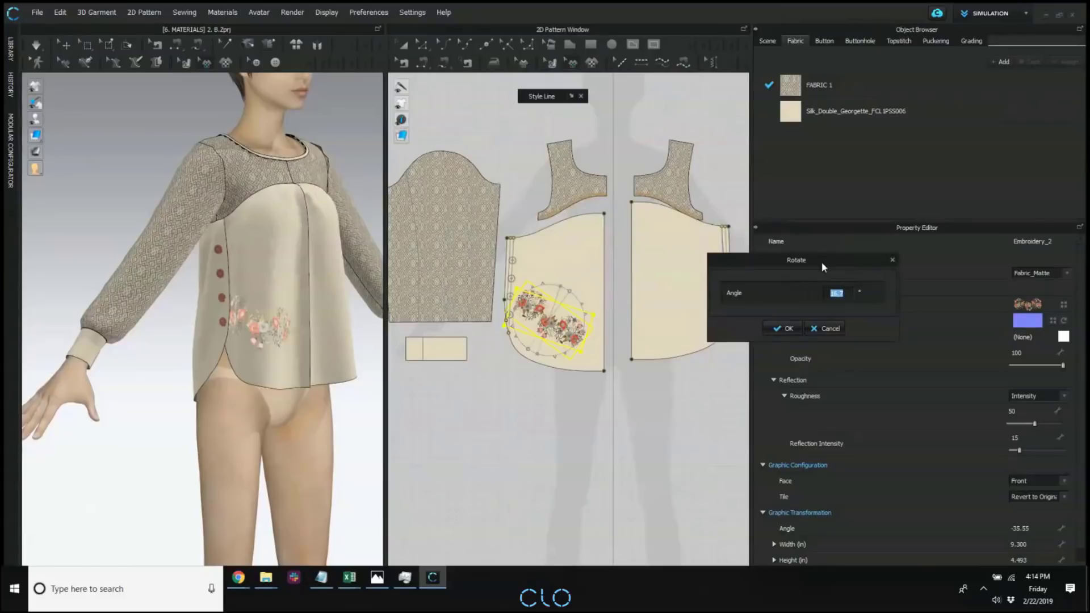
type("45")
left_click(787, 329)
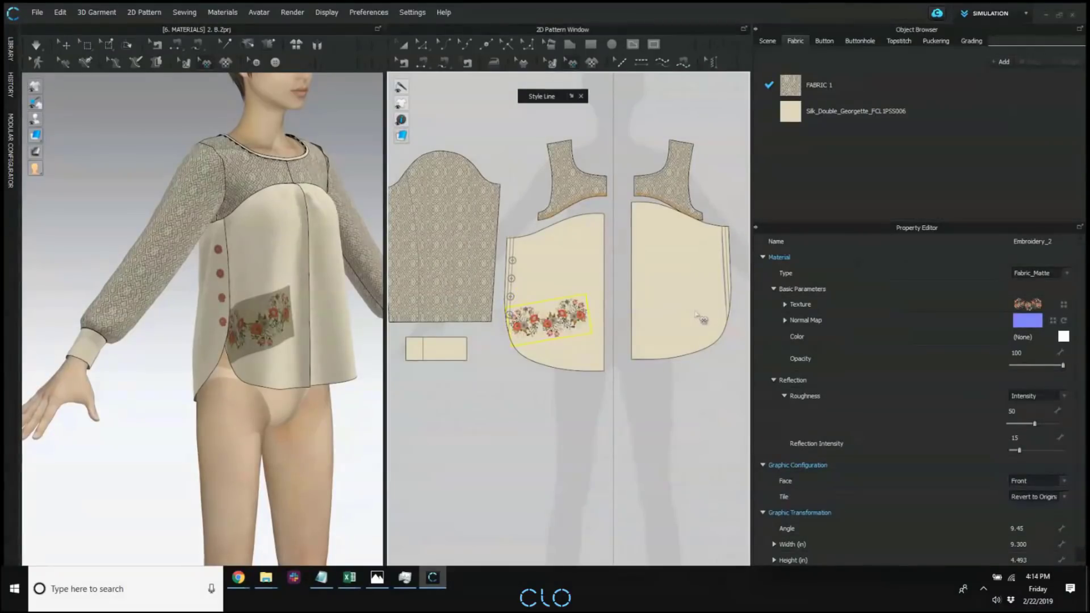
left_click(619, 407)
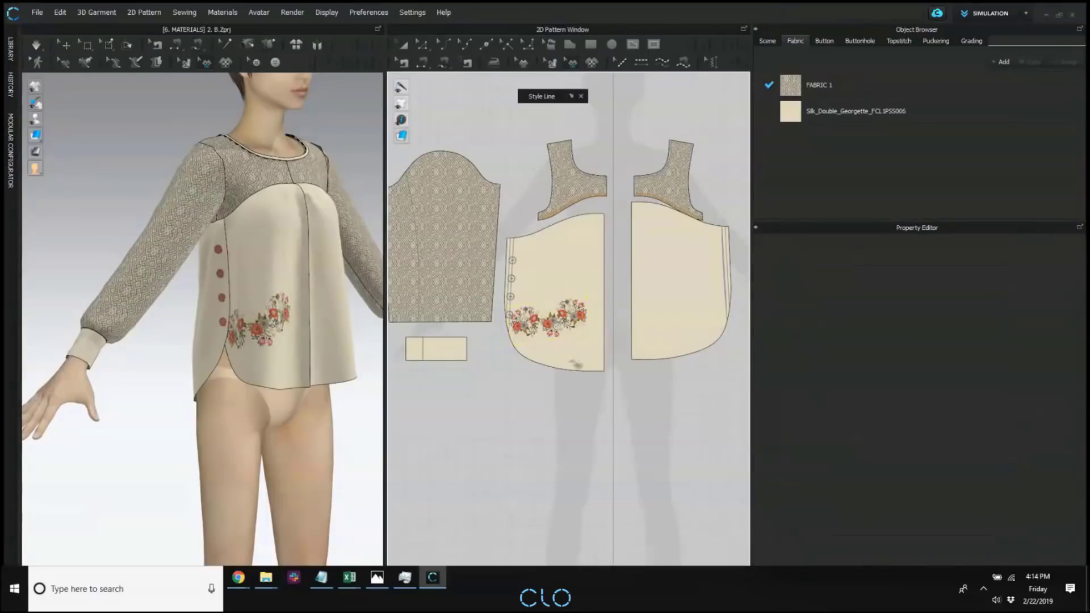
Delete the floral embroidery graphic from the buttoned front panel.
left_click(532, 315)
left_click(482, 445)
left_click(561, 328)
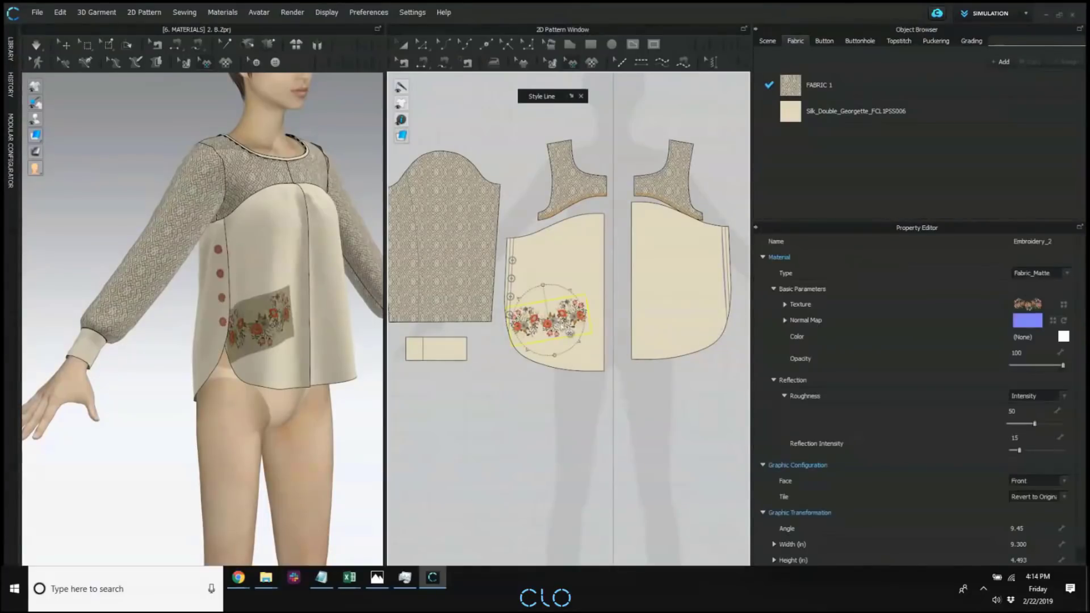
key("Delete")
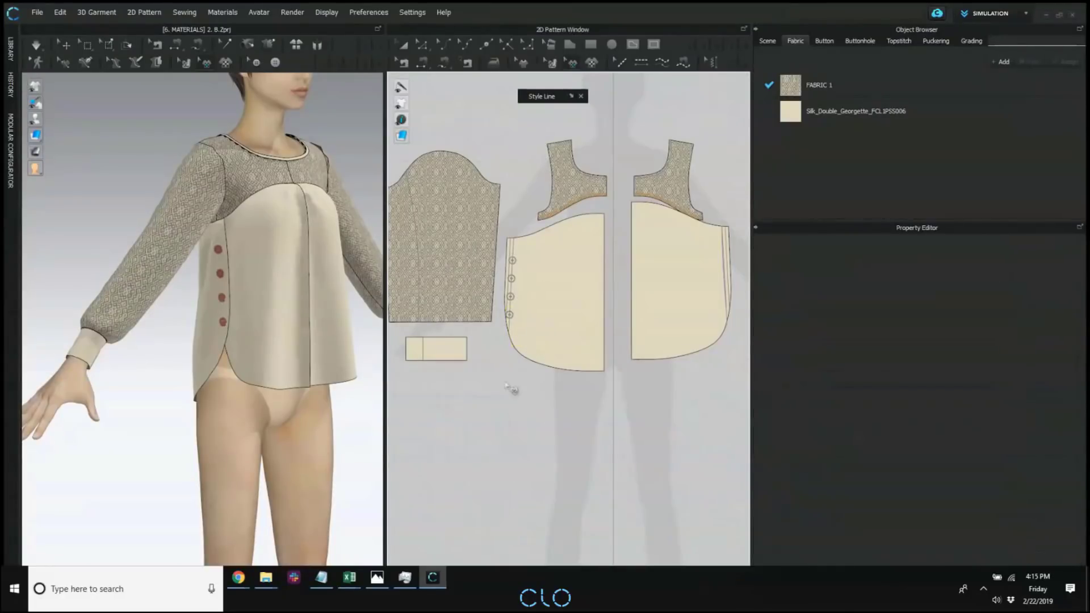
Slash the lower back panel from its upper edge to the hem near center back and spread the hem about 6.8 degrees.
right_click_drag(164, 300, 310, 294)
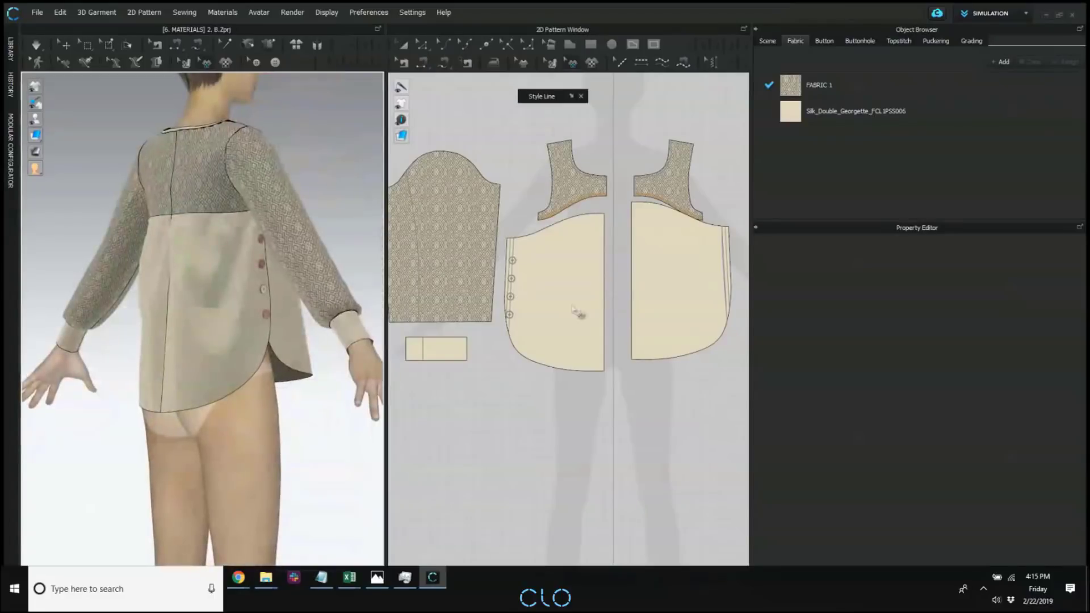
middle_click_drag(573, 309, 611, 309)
scroll(630, 321, "down", 3)
middle_click_drag(432, 297, 576, 307)
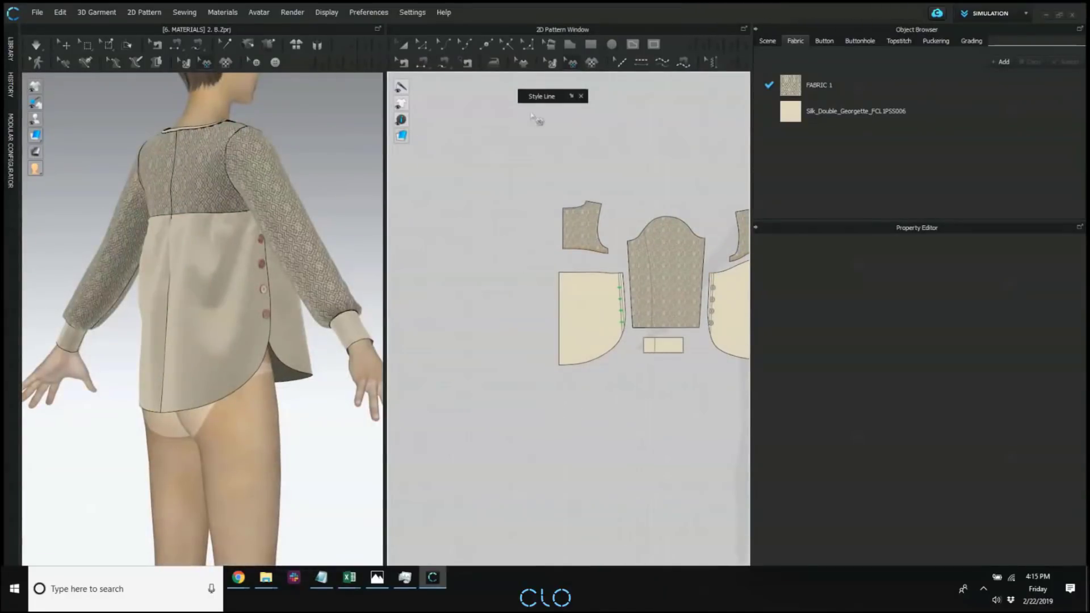
right_click_drag(292, 283, 305, 282)
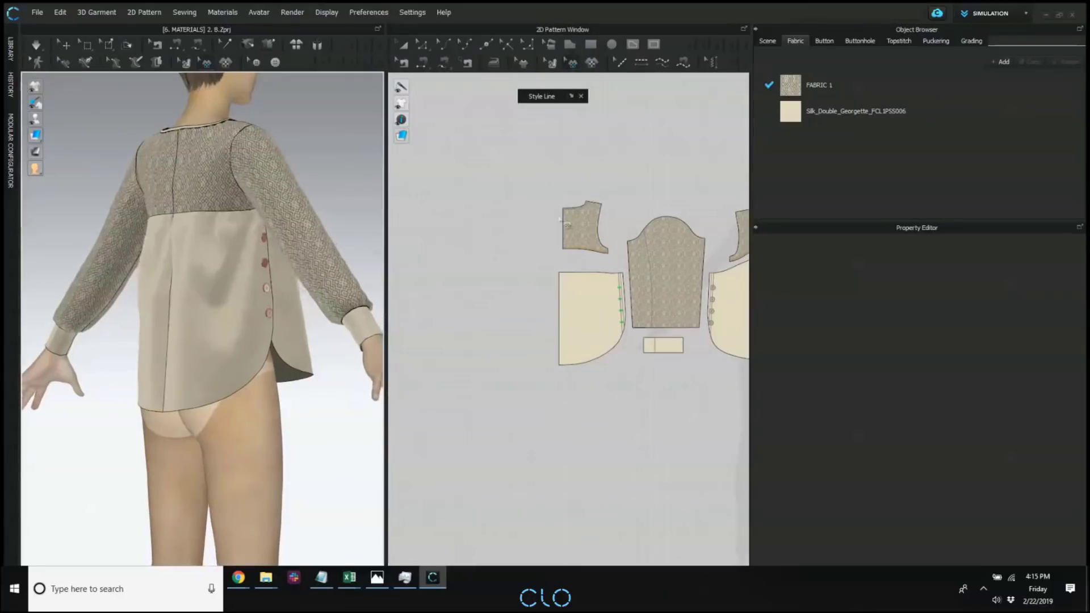
left_click(549, 45)
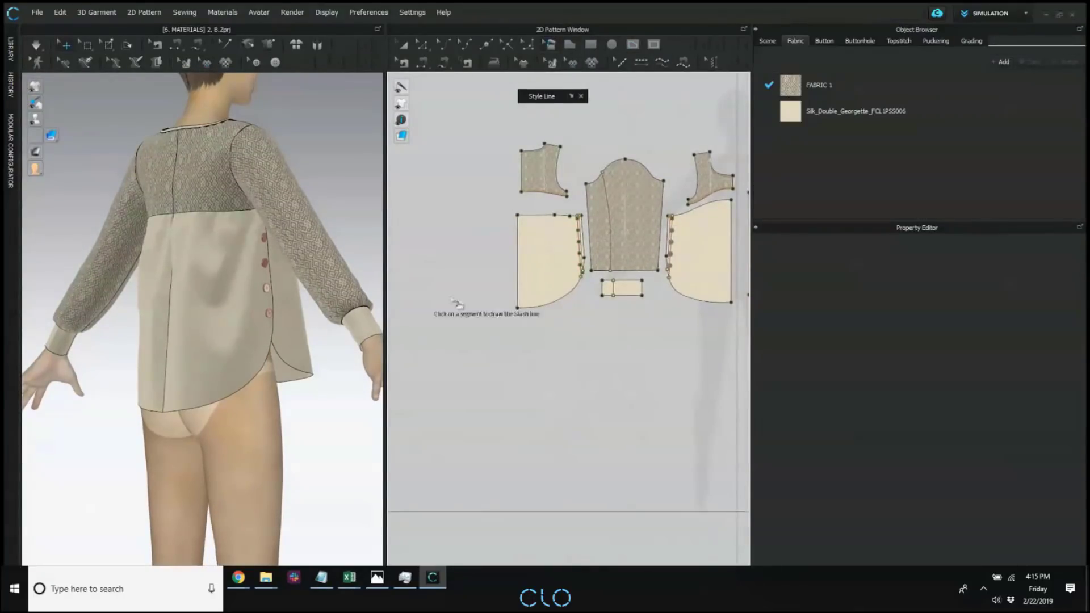
scroll(494, 273, "up", 3)
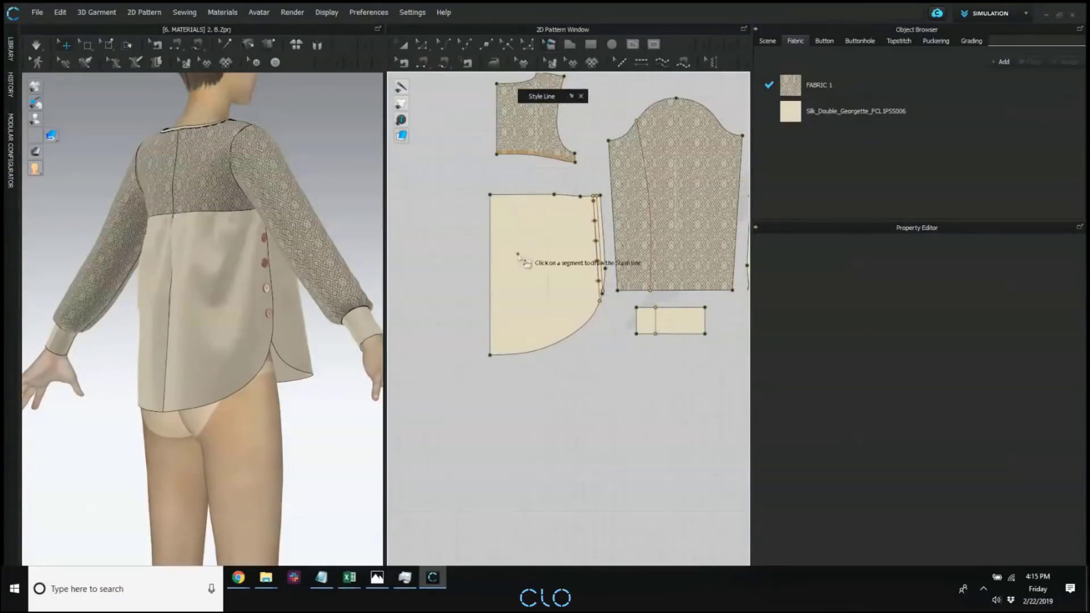
left_click(511, 195)
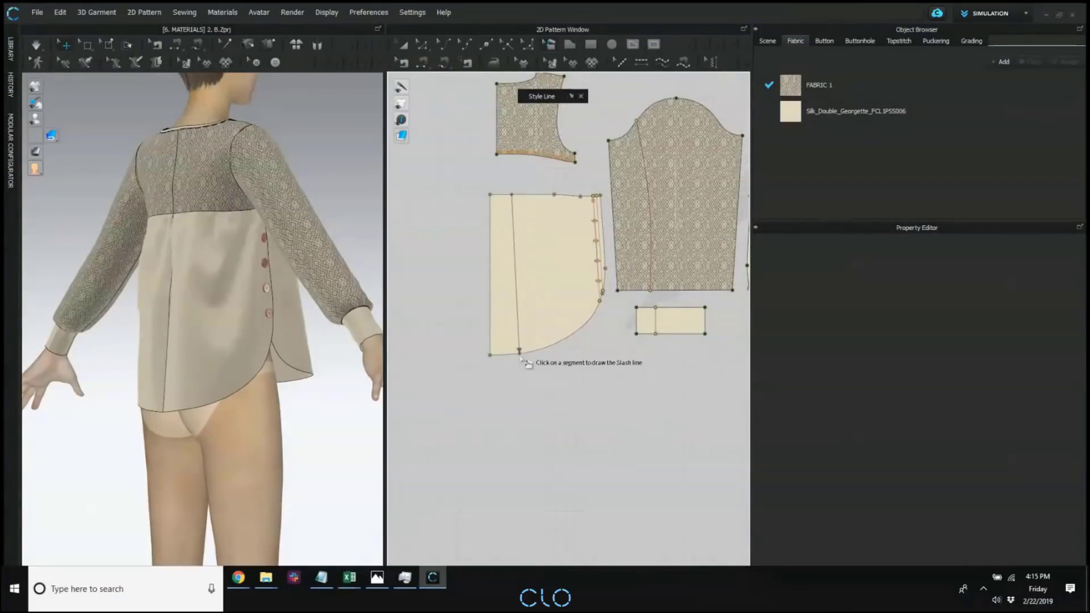
left_click(519, 352)
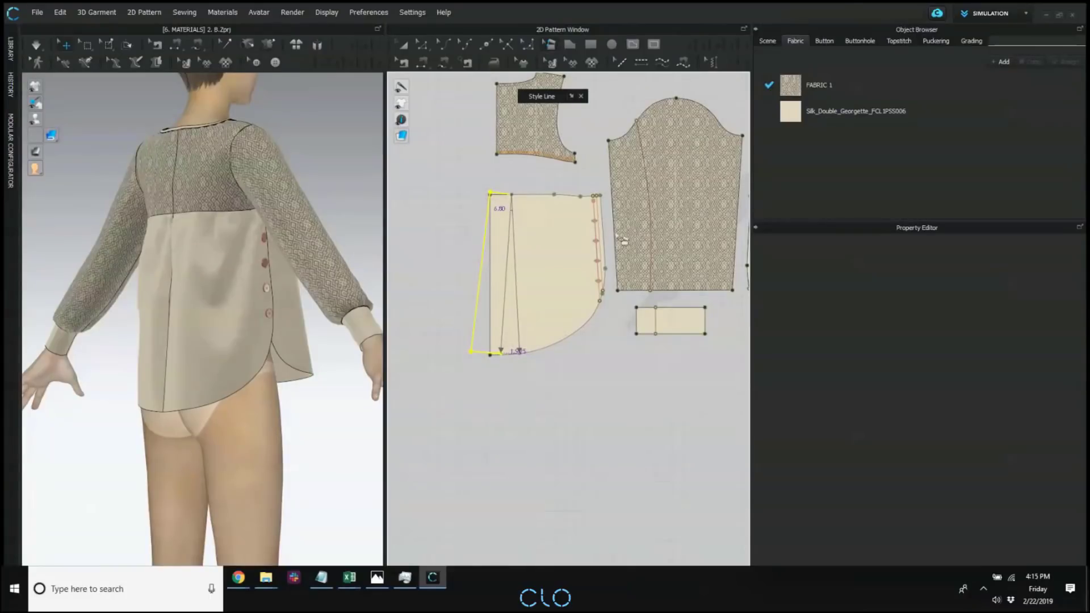
left_click(528, 219)
Slash the lower back panel again nearer its middle, from upper edge to hem, and spread the hem about 12.7 degrees.
left_click(537, 195)
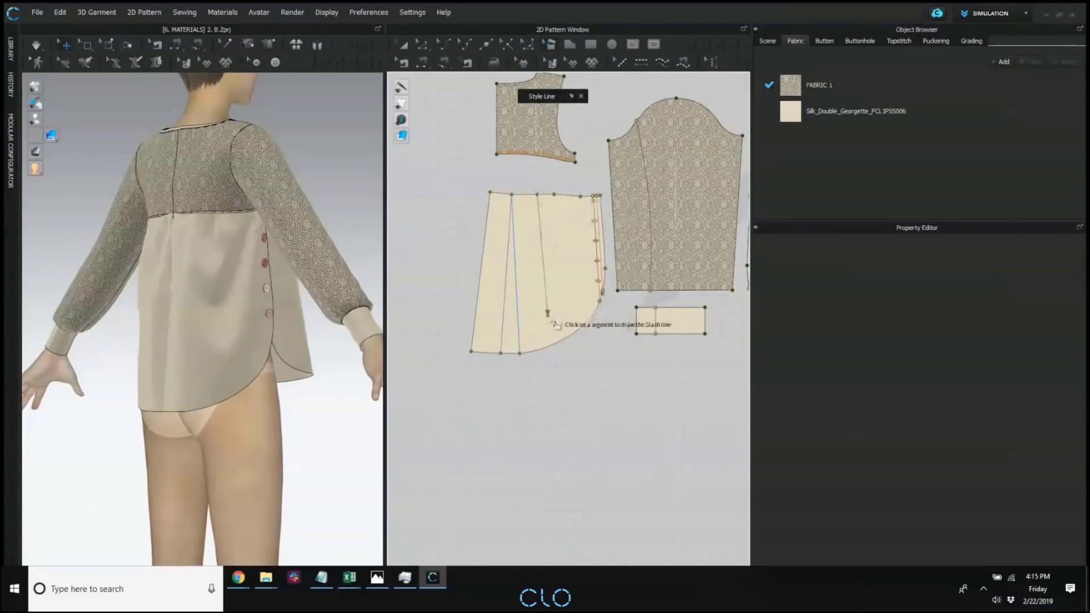
left_click(550, 343)
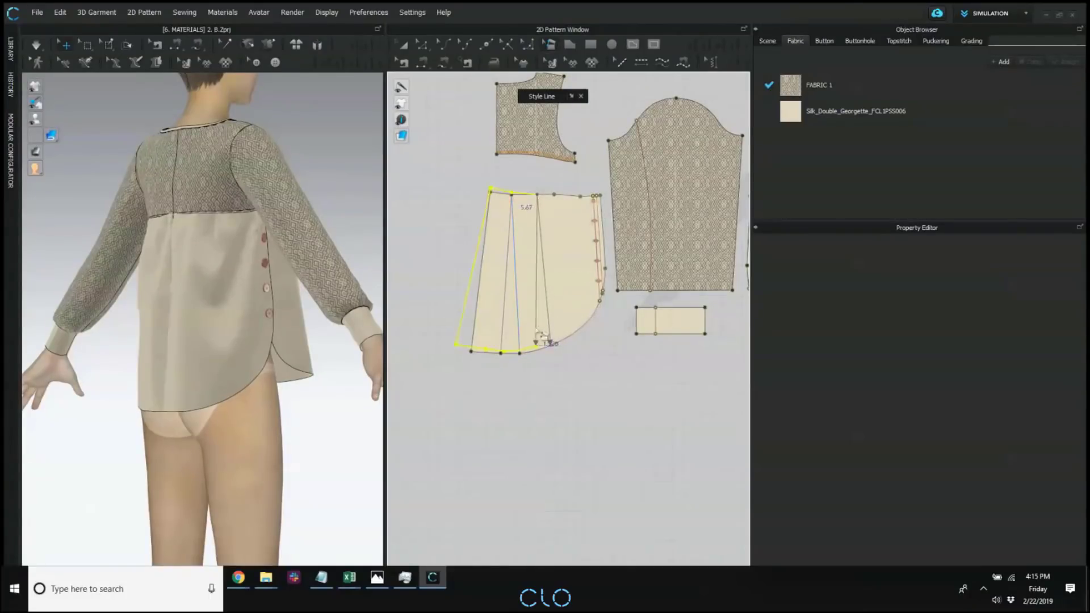
left_click(697, 161)
Simulate the blouse so the widened lower back panels drape on the avatar, and view the garment from behind.
right_click_drag(211, 278, 234, 280)
key("space")
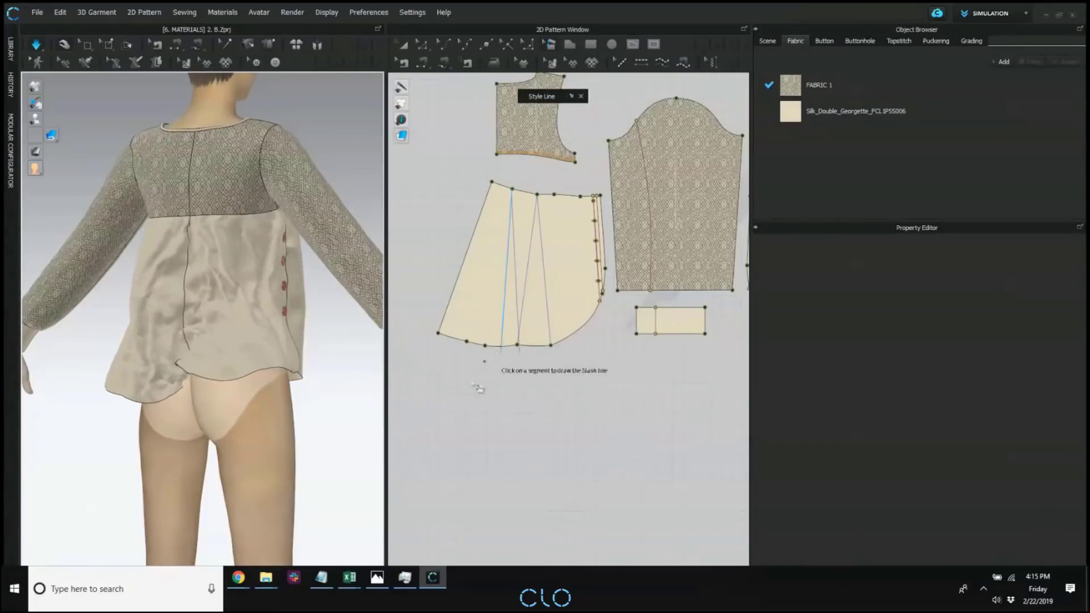
right_click_drag(265, 439, 322, 409)
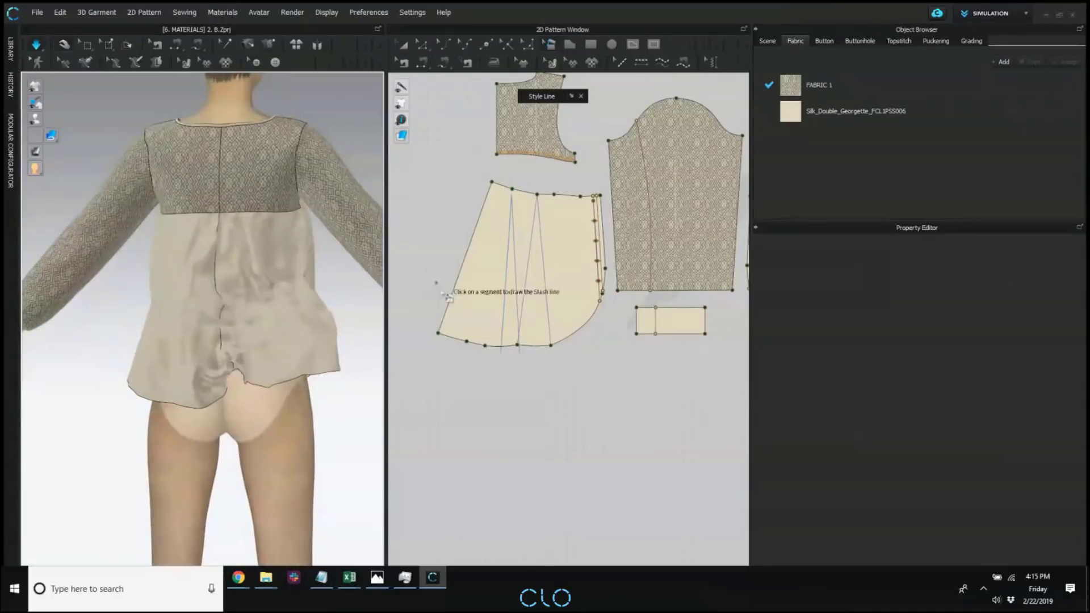
Try to hide the 3D pattern of the widened lower back panel.
left_click(404, 137)
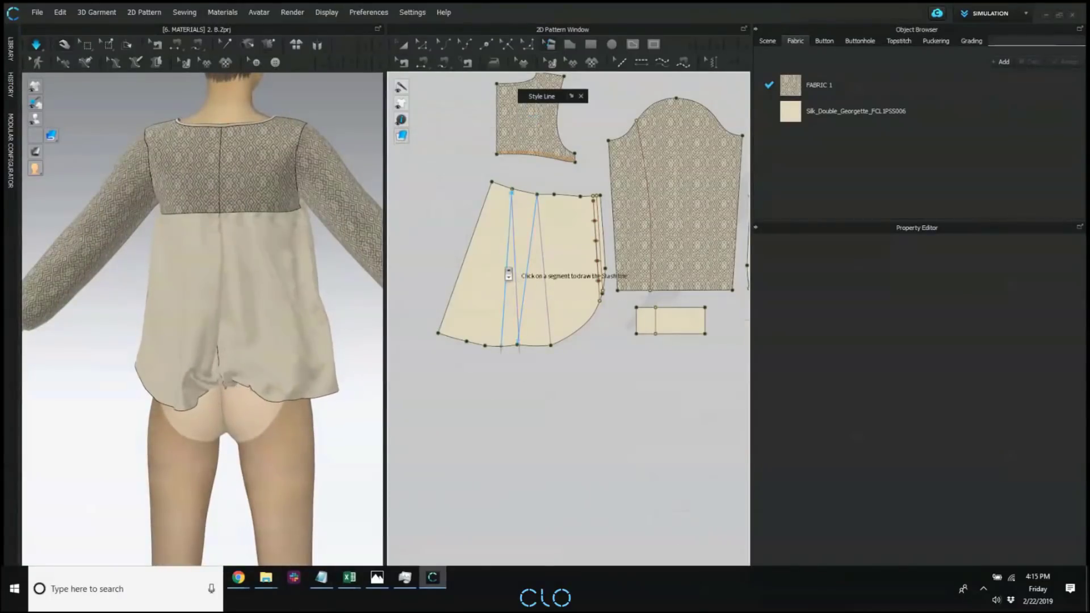
scroll(504, 269, "up", 2)
left_click(404, 44)
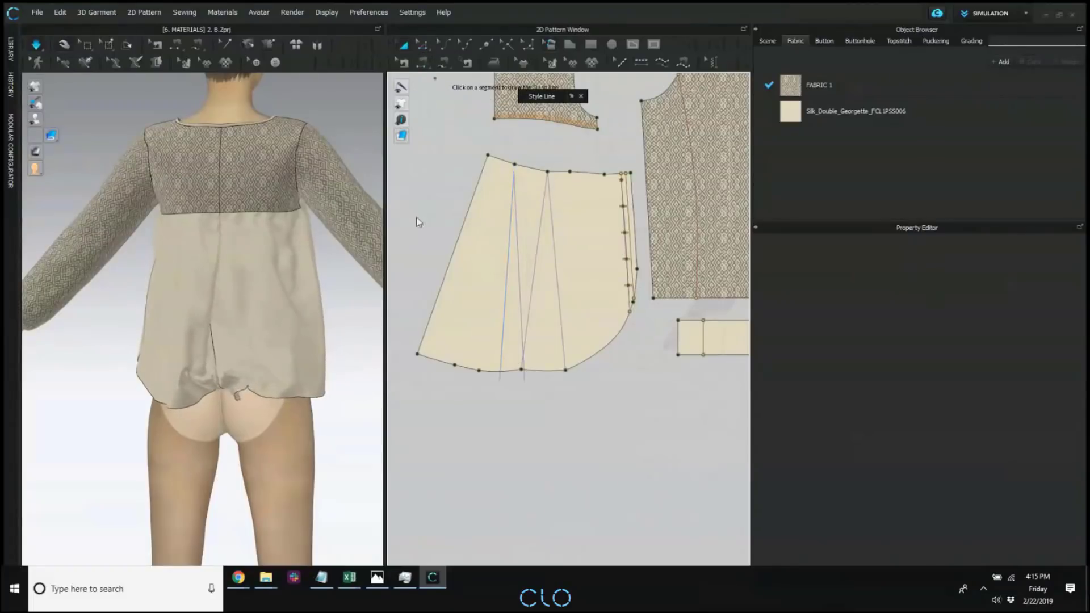
left_click(535, 236)
right_click(536, 238)
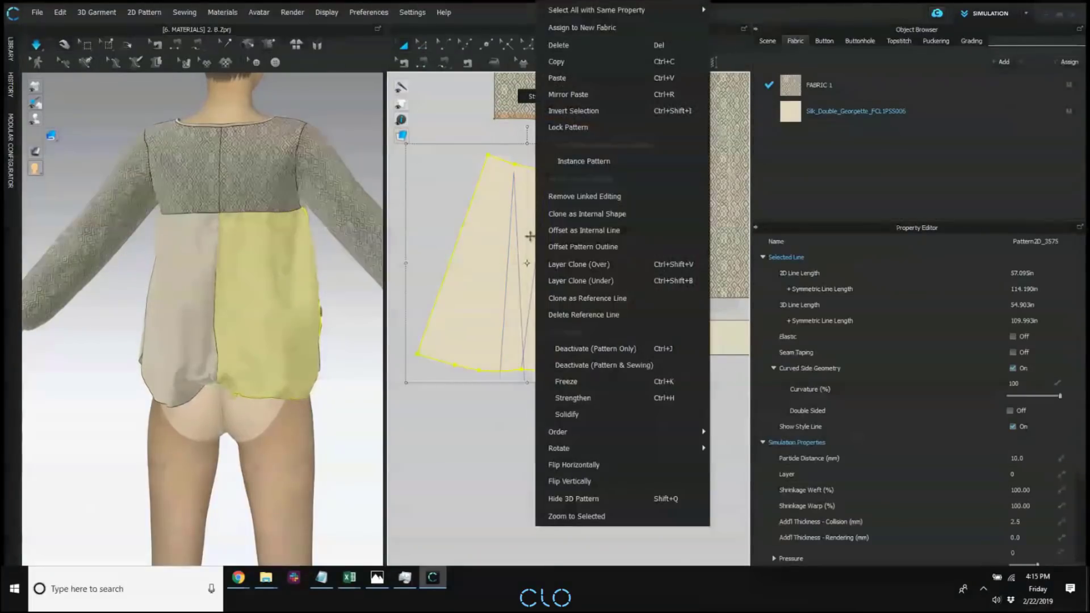
left_click(462, 212)
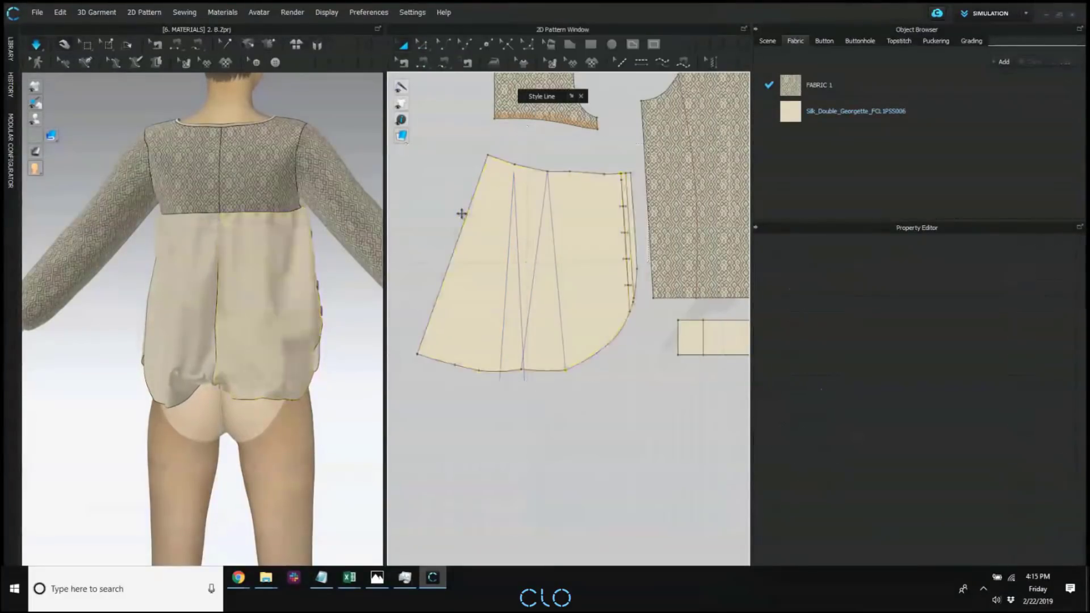
right_click(526, 216)
left_click(532, 498)
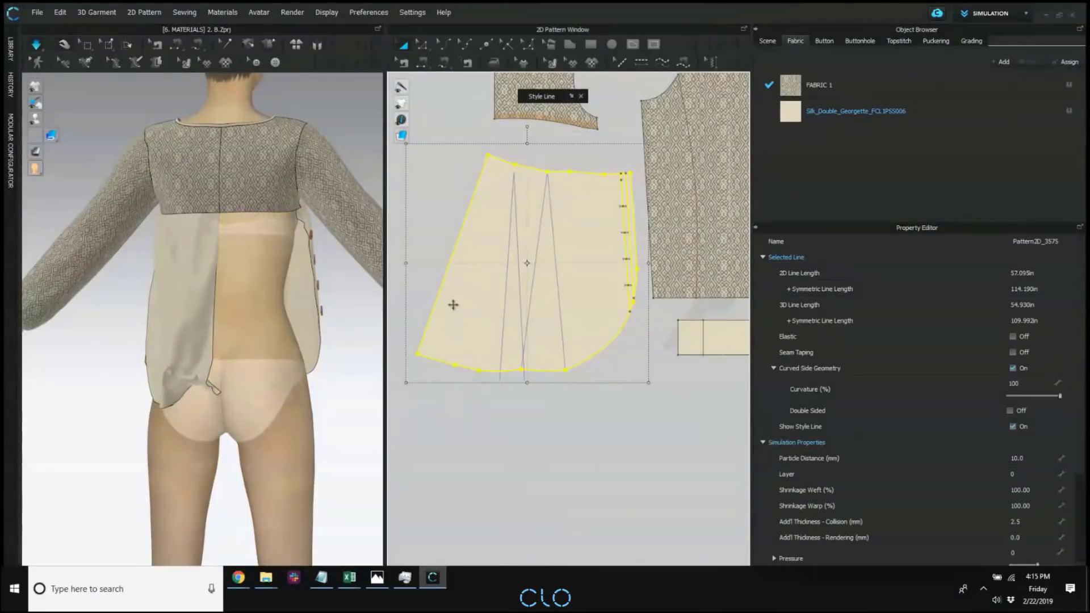
key("ctrl+z")
left_click(412, 202)
Hide the slash reference lines displayed on the lower back panel in the 2D window.
scroll(537, 248, "up", 3)
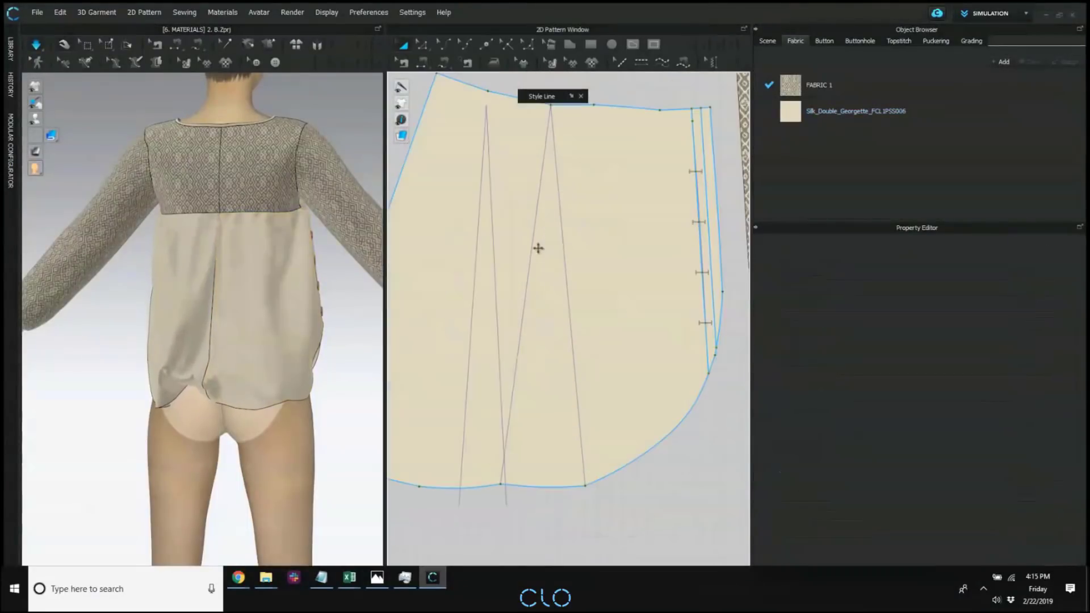
middle_click_drag(546, 250, 559, 249)
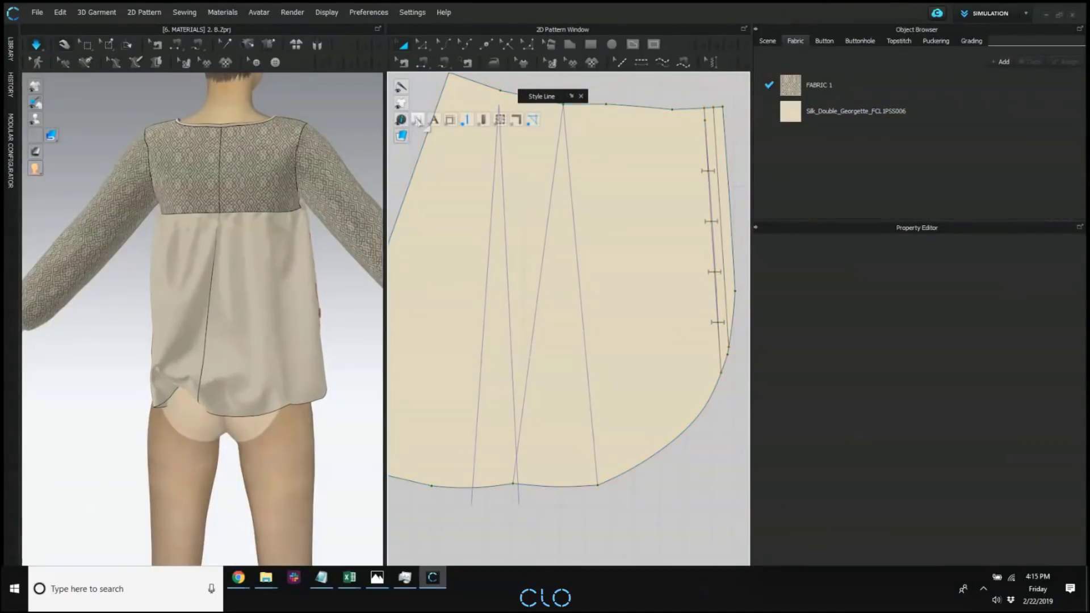
left_click(433, 103)
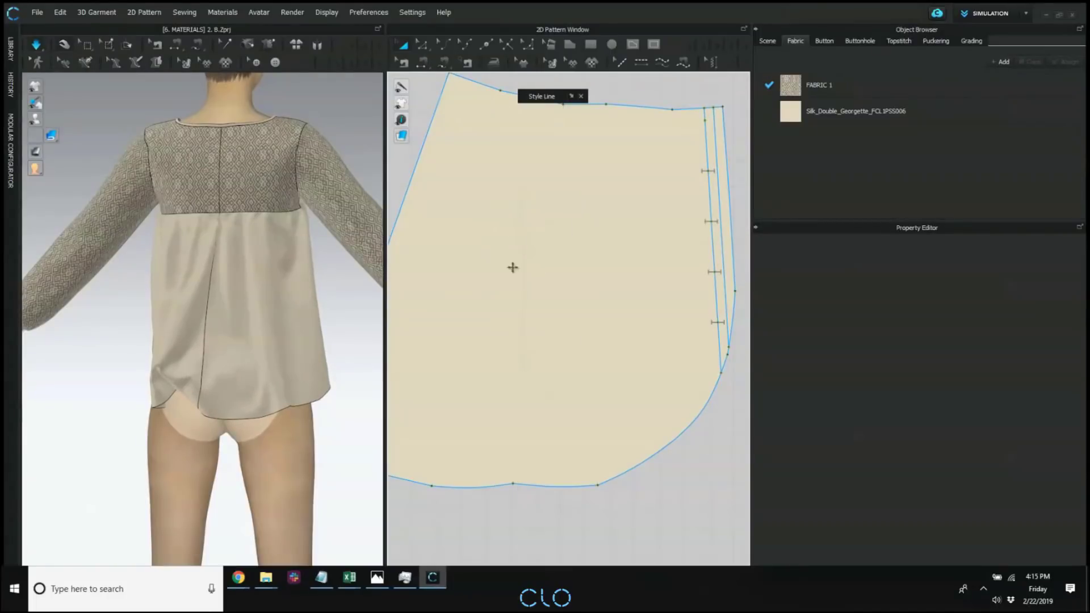
scroll(513, 268, "down", 2)
scroll(513, 301, "down", 3)
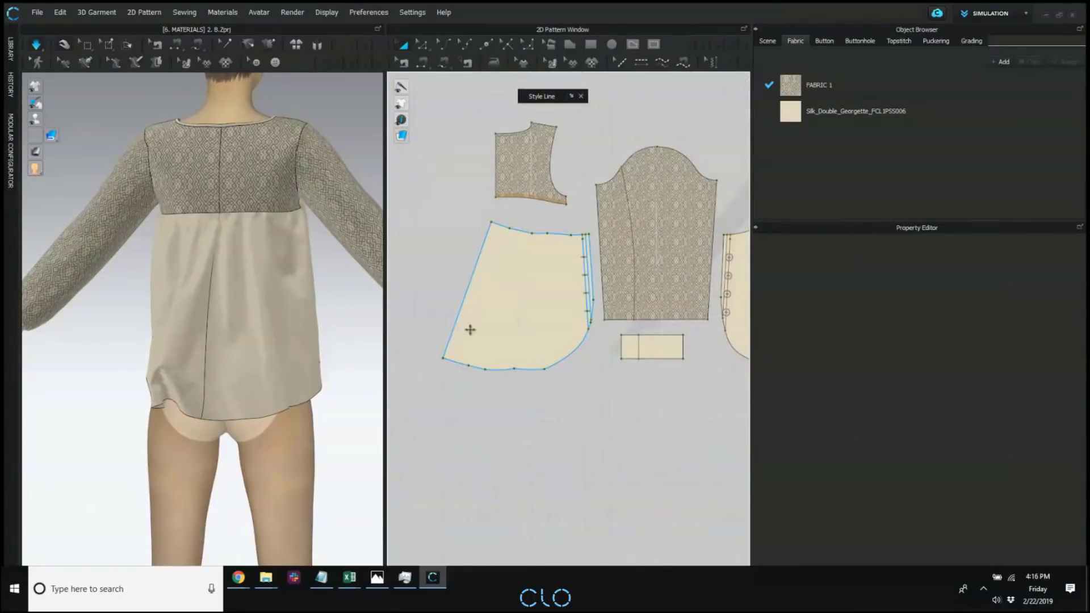
Align the lower back panel's fabric grain parallel to its slanted centre-back edge using Edit Texture.
right_click(508, 310)
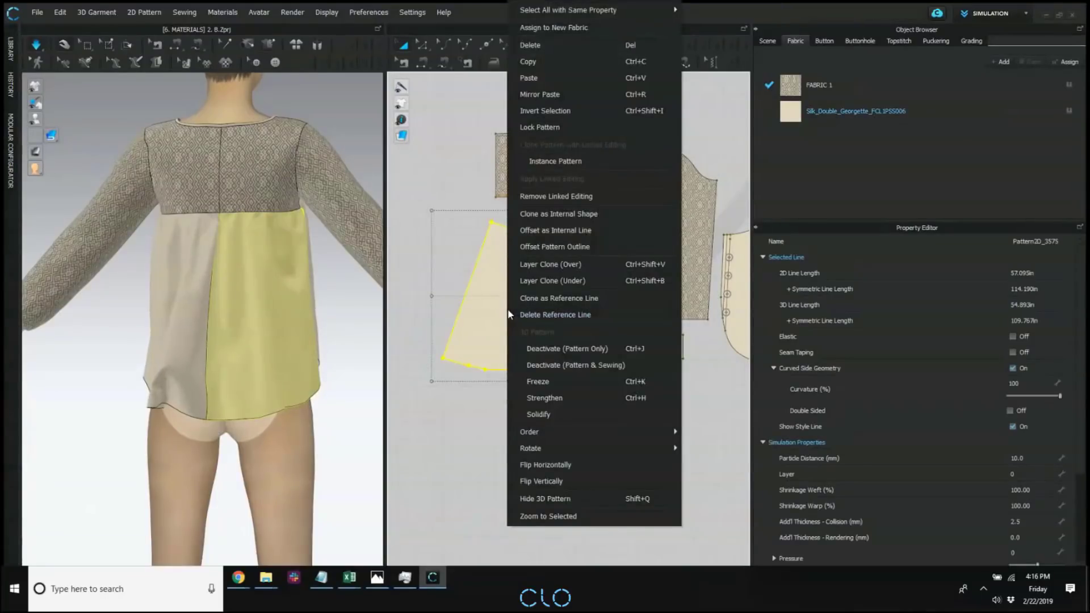
left_click(552, 62)
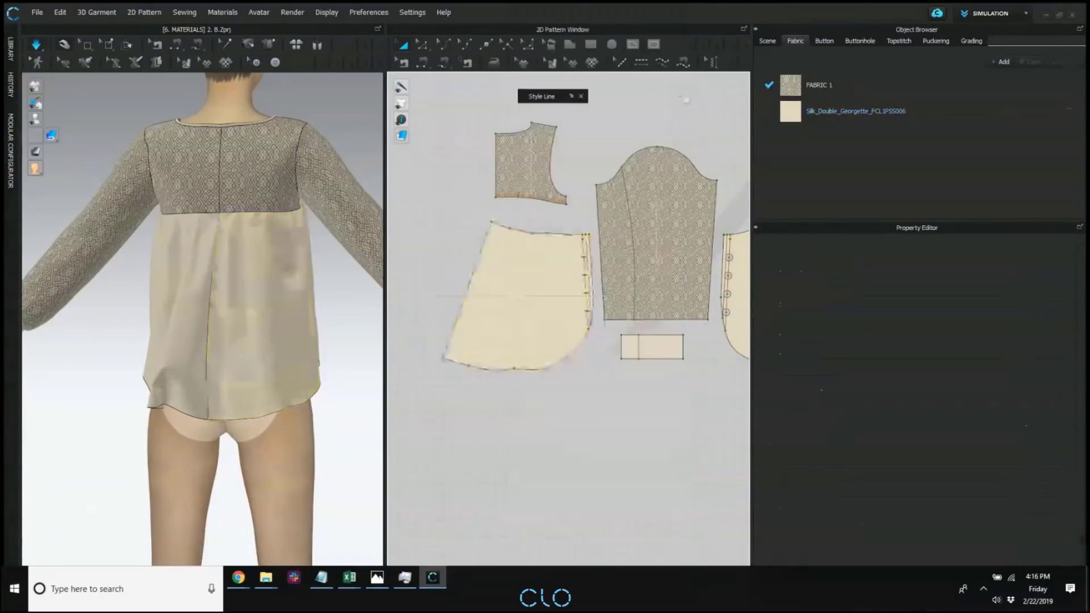
key("ctrl")
left_click(554, 63)
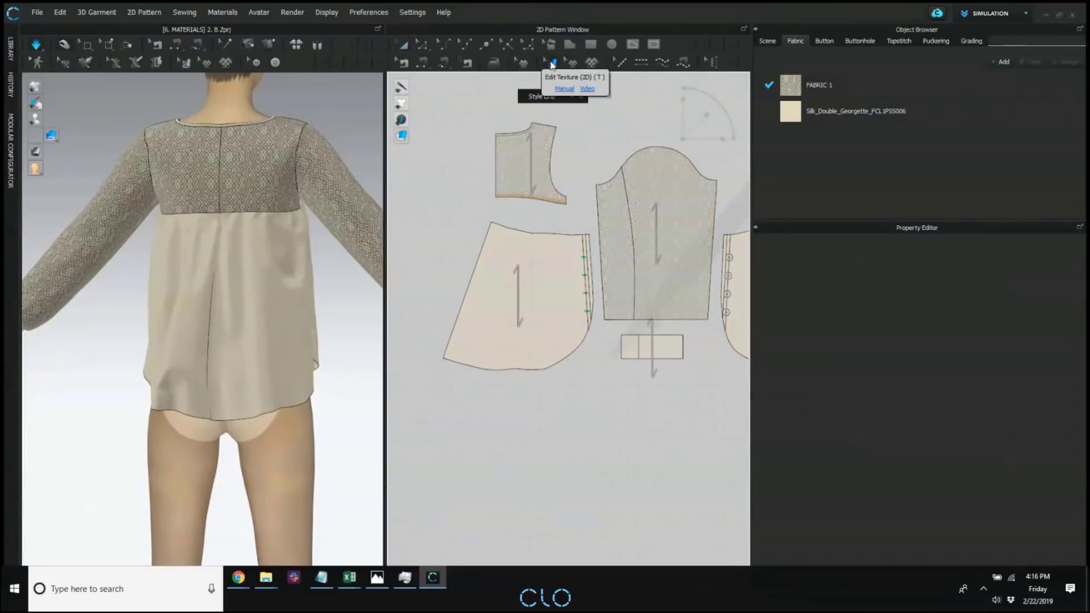
left_click(542, 286)
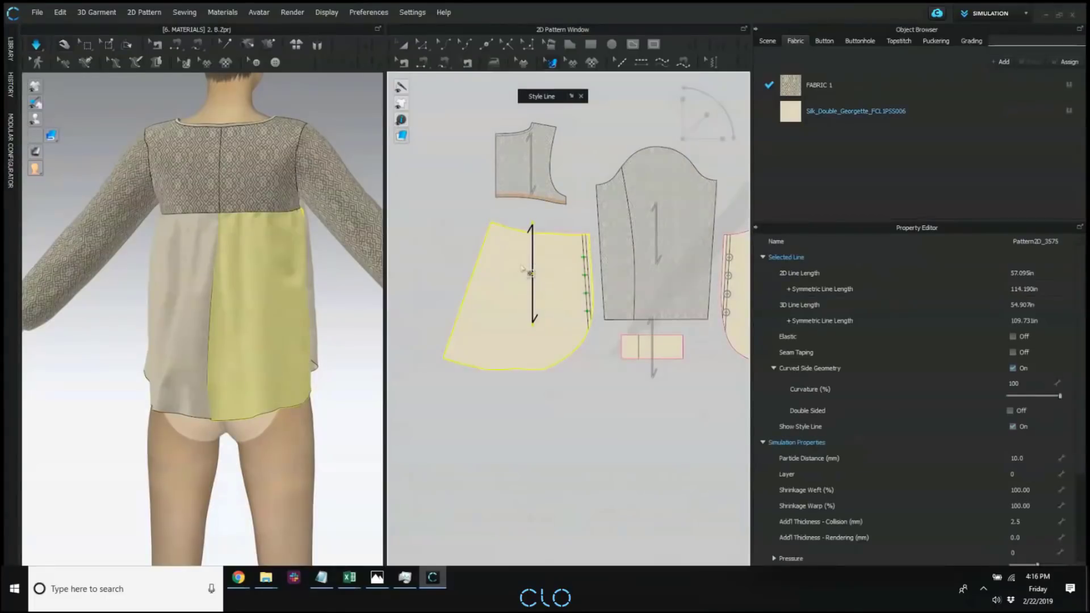
middle_click_drag(522, 268, 483, 276)
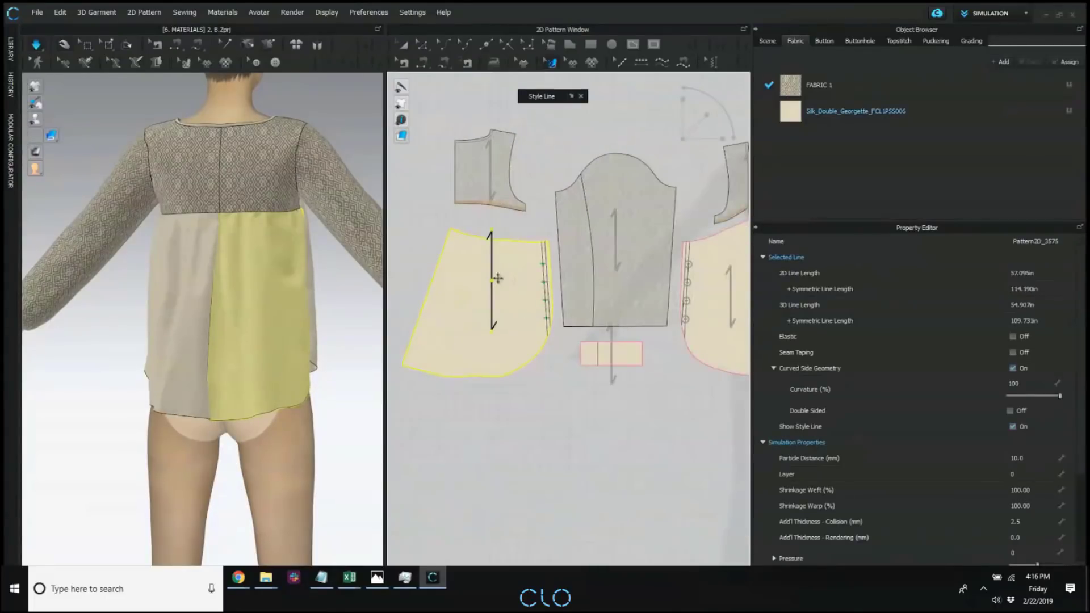
right_click(495, 280)
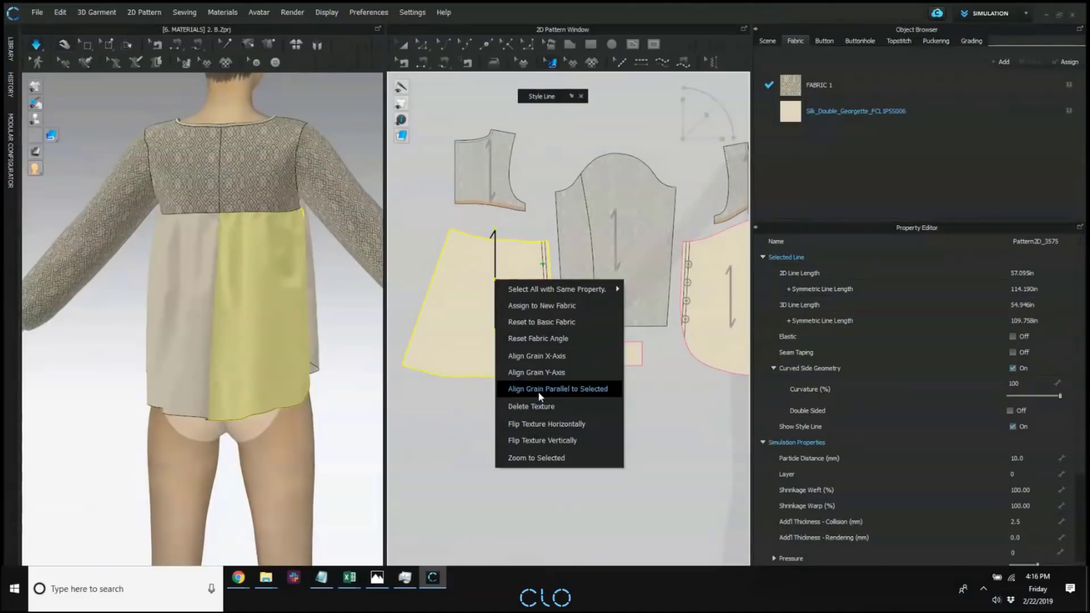
left_click(588, 390)
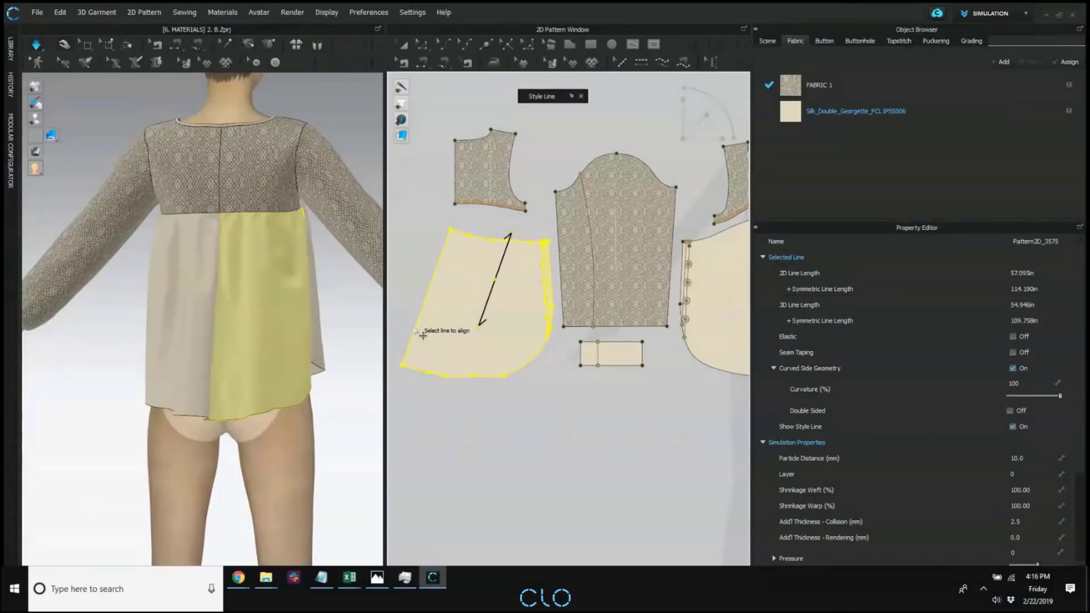
left_click(439, 295)
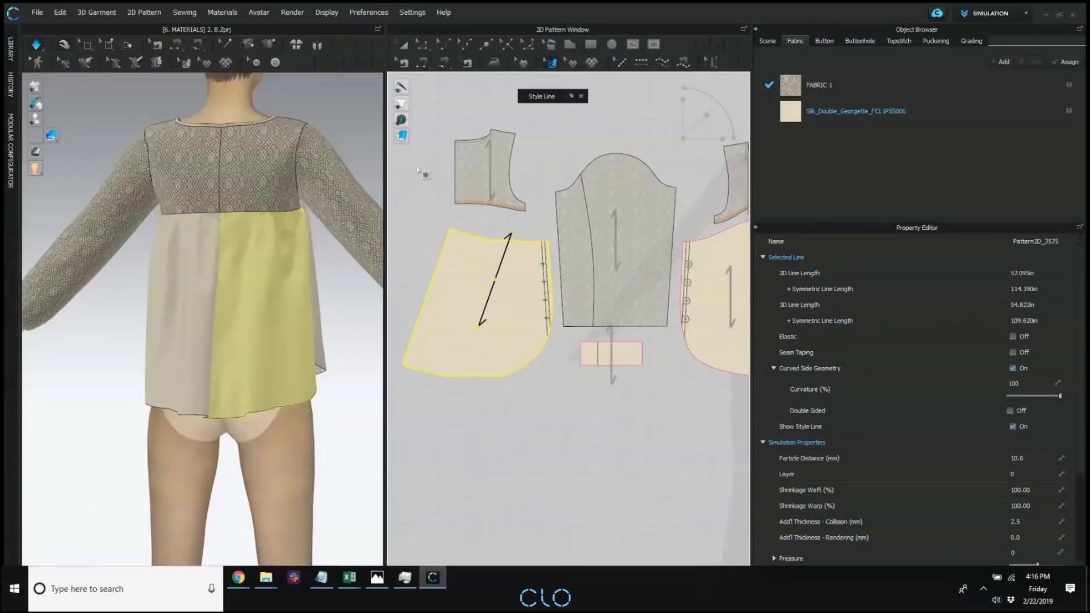
Rotate the lower back panel in 2D so that its slanted centre-back edge aligns with the Y-axis.
left_click(404, 45)
scroll(463, 230, "down", 3)
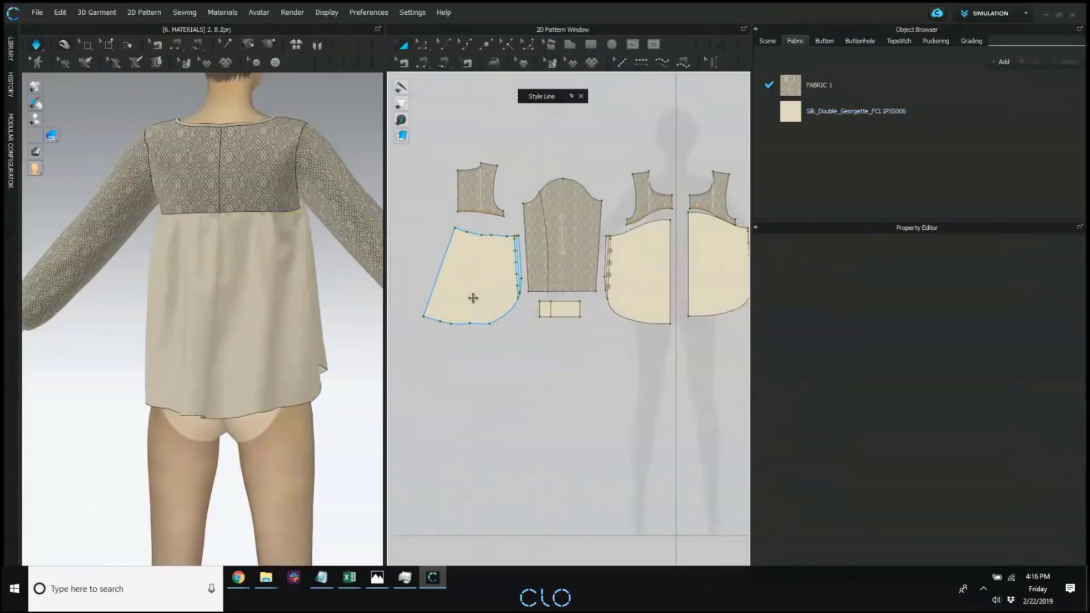
scroll(488, 321, "up", 2)
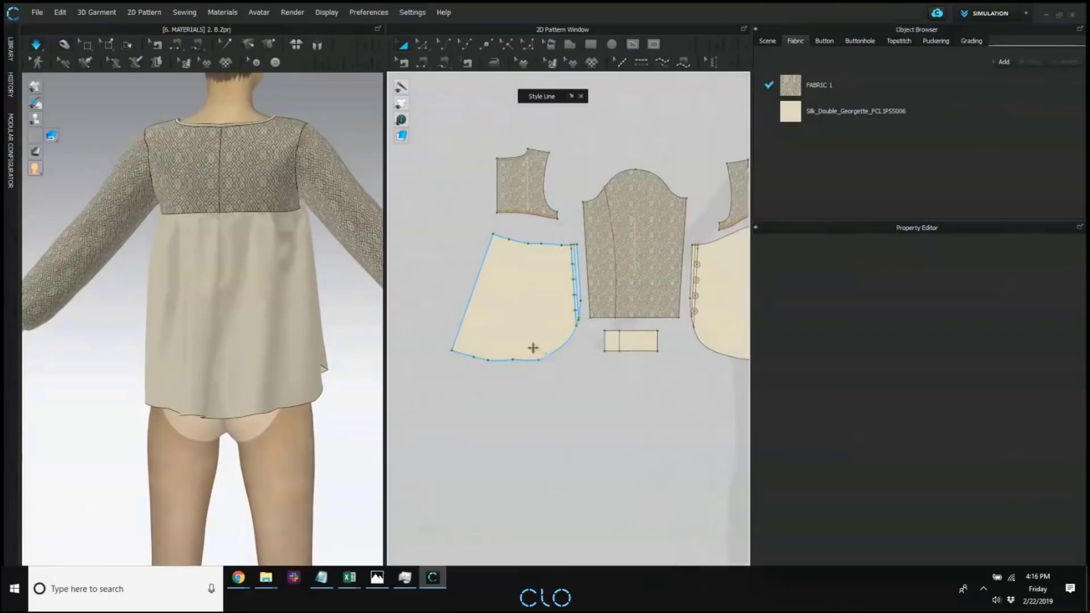
right_click(534, 313)
mouse_move(608, 533)
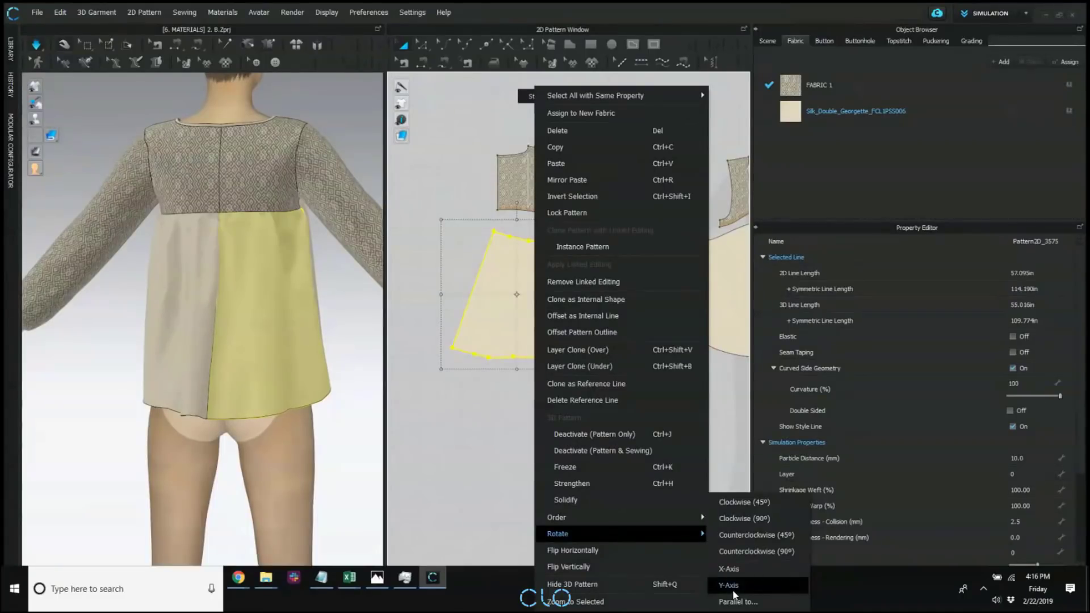
right_click(498, 347)
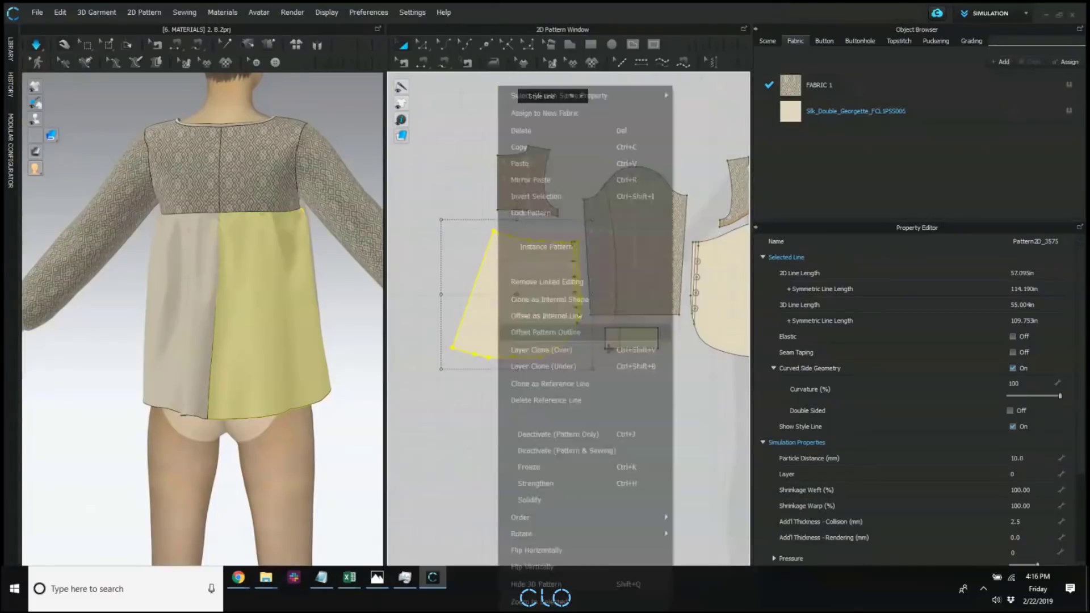
mouse_move(667, 539)
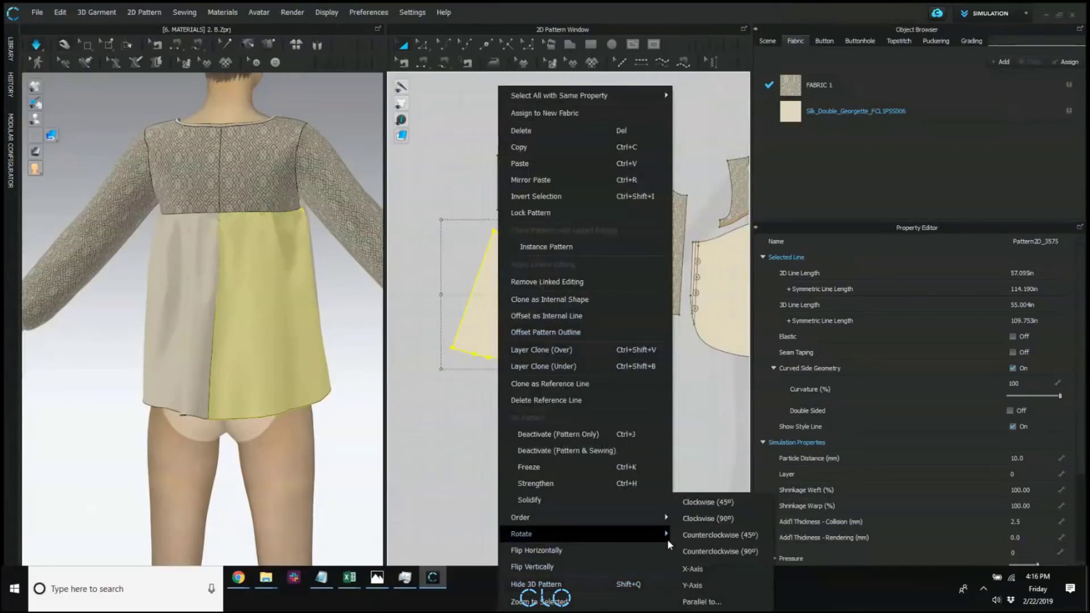
left_click(703, 584)
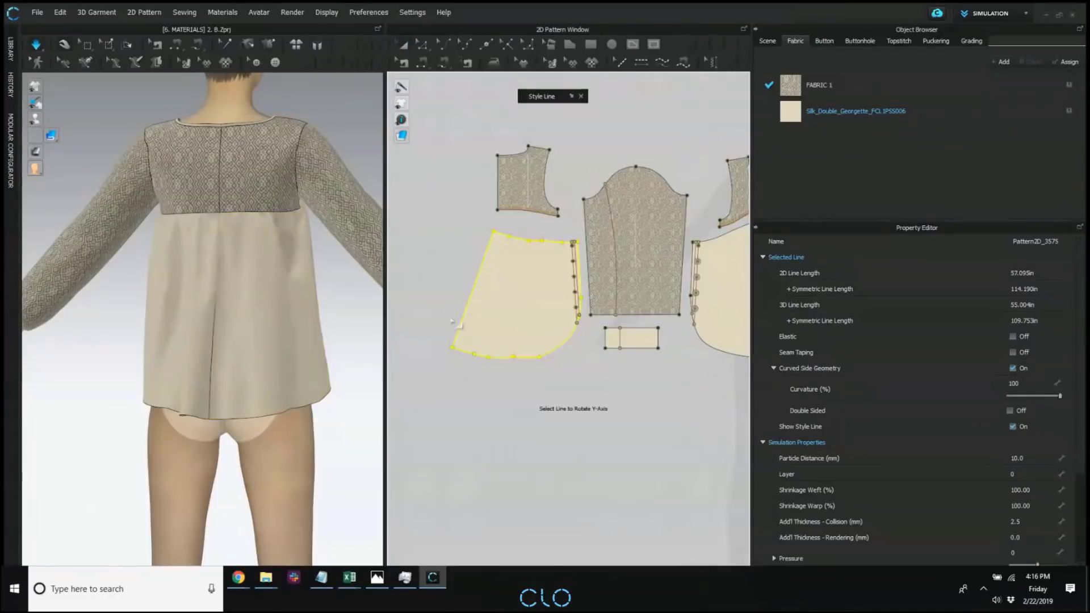
left_click(476, 289)
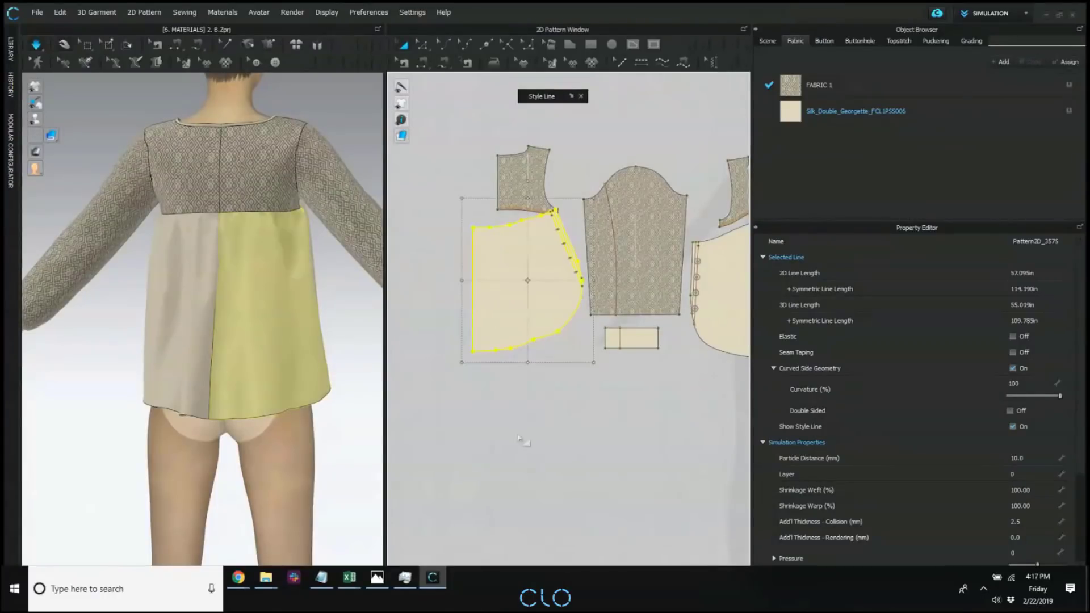
Move the rotated lower back panel clear of the upper back piece and the sleeve in the 2D layout.
middle_click_drag(527, 436, 528, 443)
left_click(531, 441)
left_click_drag(499, 304, 499, 329)
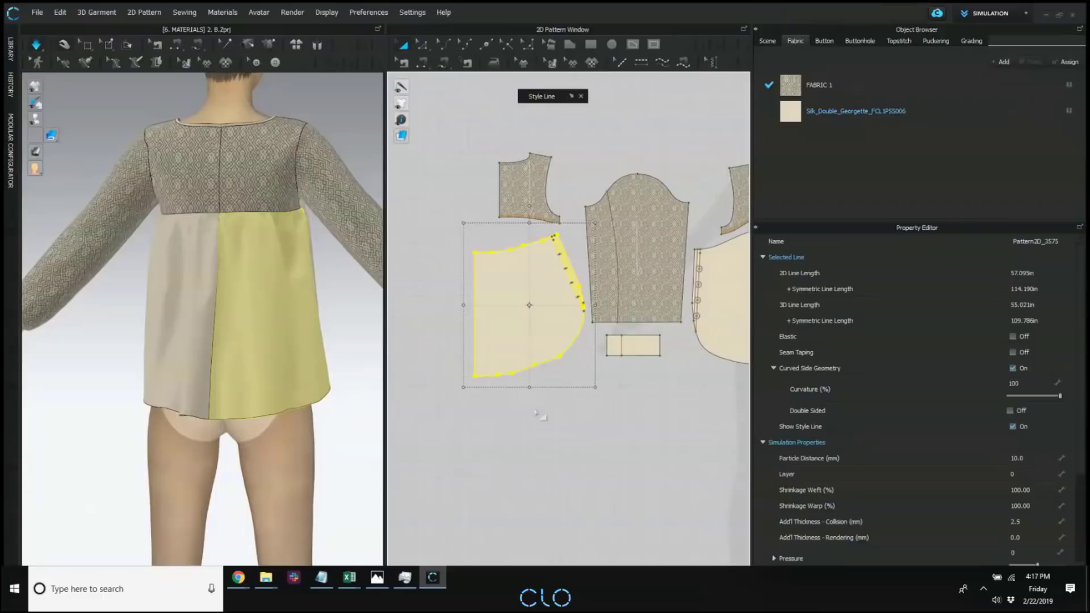
left_click(537, 413)
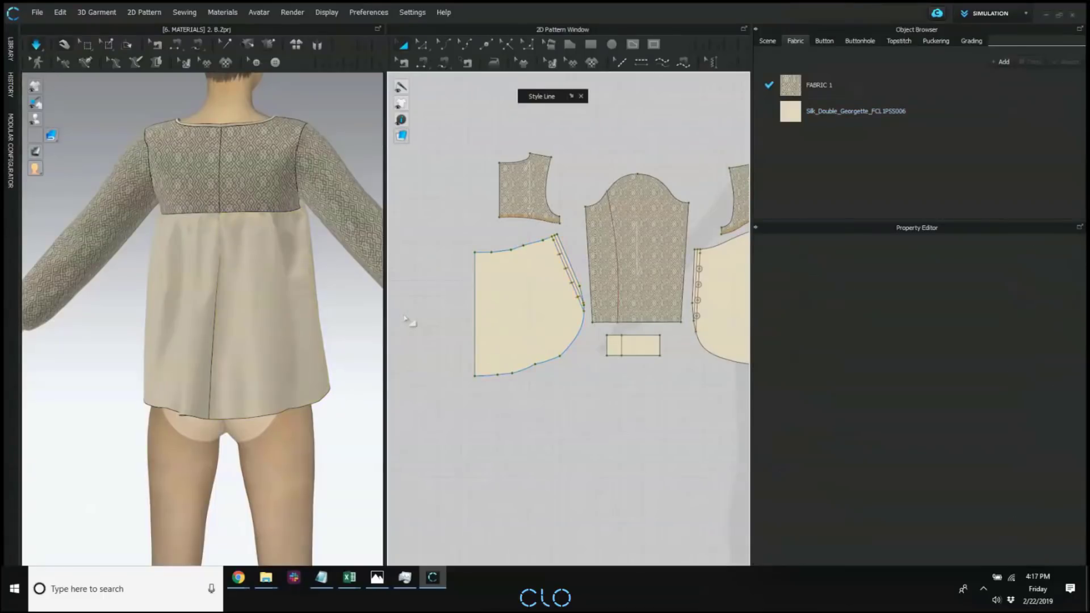
right_click_drag(328, 336, 193, 329)
middle_click_drag(615, 384, 607, 389)
left_click_drag(526, 319, 510, 325)
left_click(600, 433)
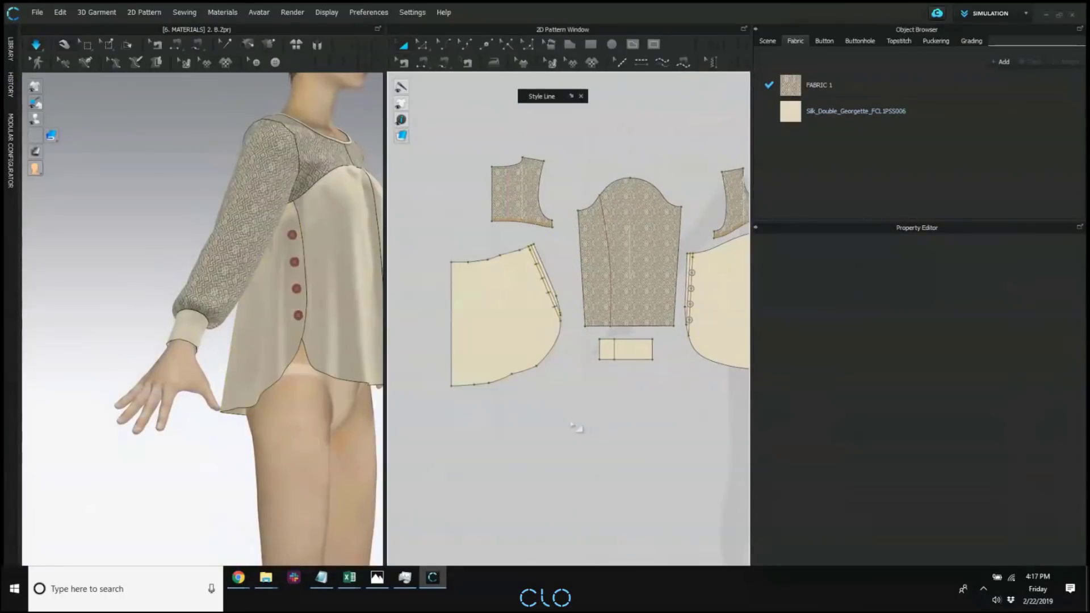
Hide the sleeve and cuff patterns in 3D, and hide the avatar, so that only the blouse body is shown.
middle_click_drag(267, 360, 263, 361)
right_click_drag(263, 361, 240, 361)
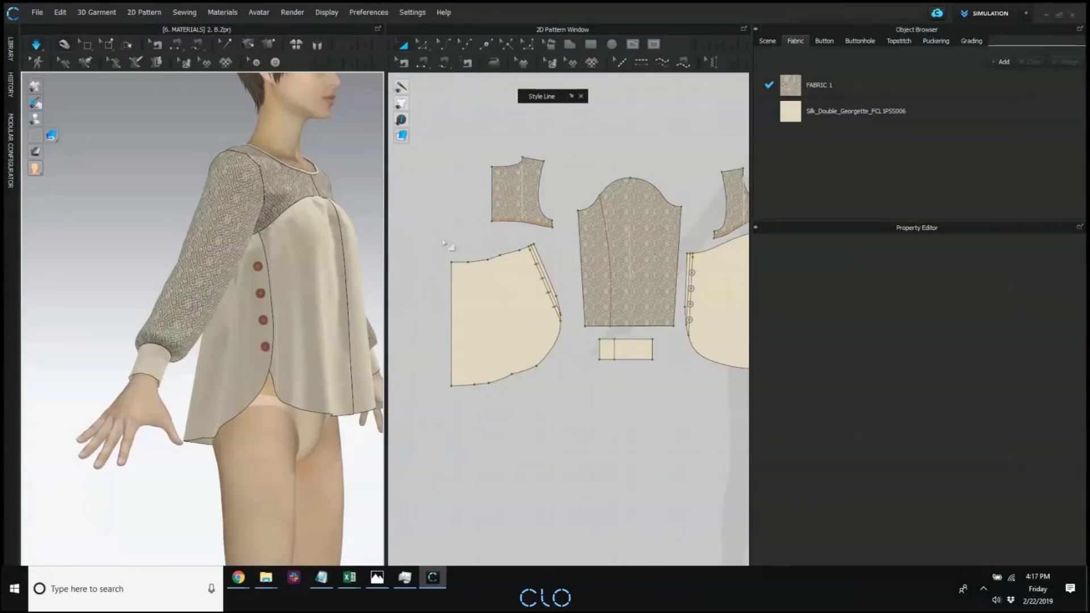
right_click_drag(283, 311, 253, 306)
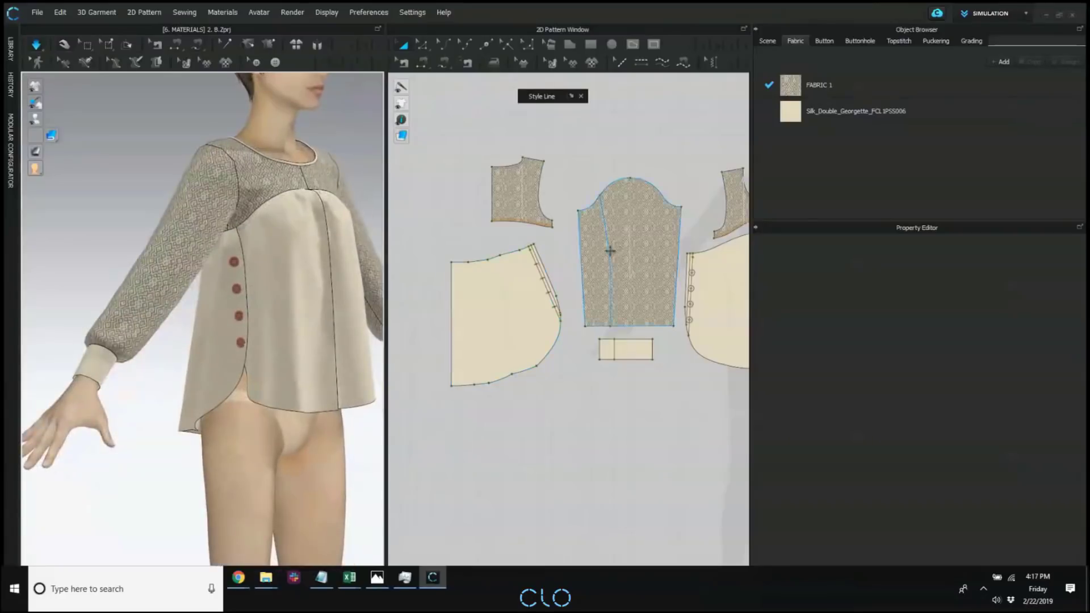
scroll(610, 250, "down", 3)
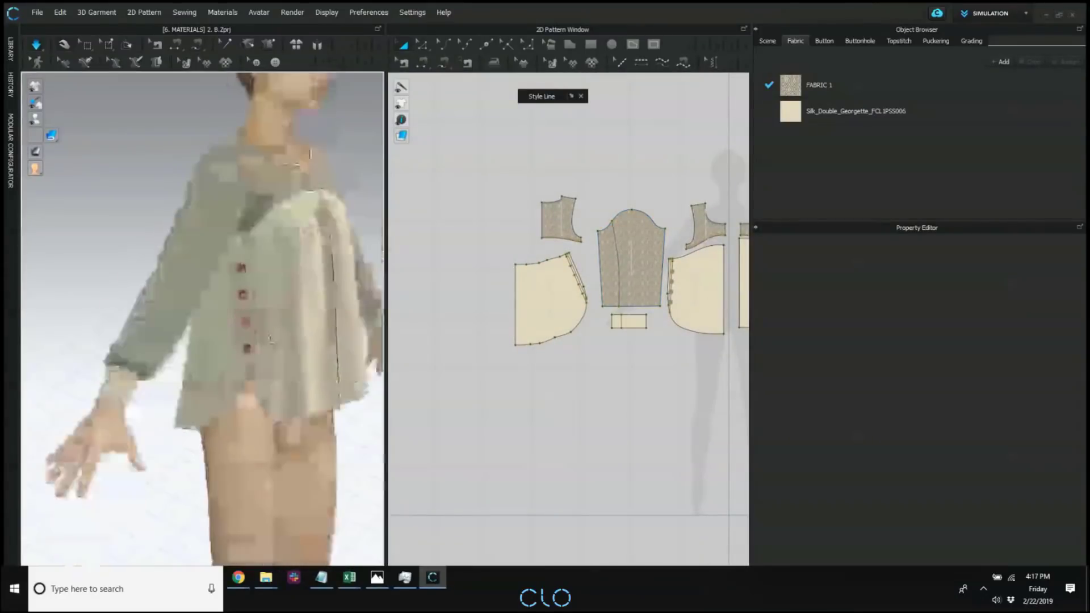
scroll(270, 339, "up", 2)
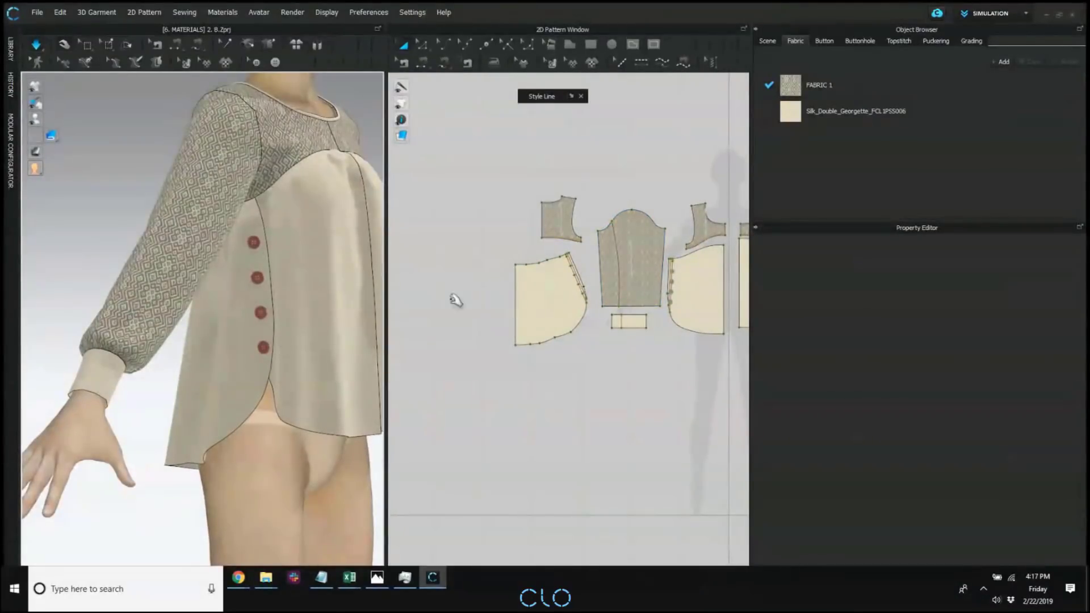
middle_click_drag(482, 313, 424, 321)
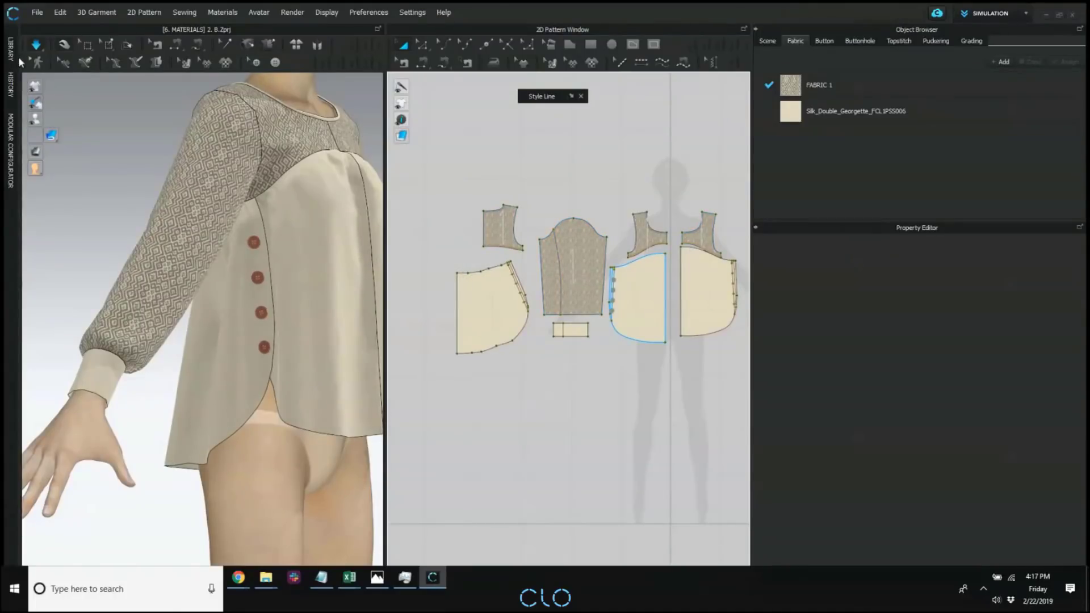
middle_click_drag(593, 273, 595, 280)
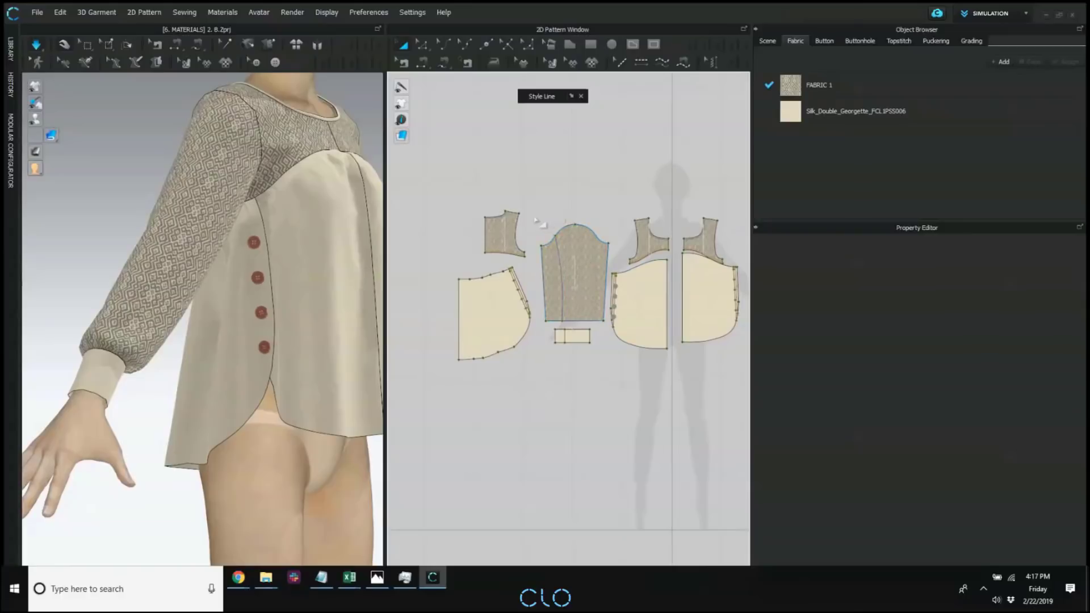
left_click_drag(535, 216, 620, 398)
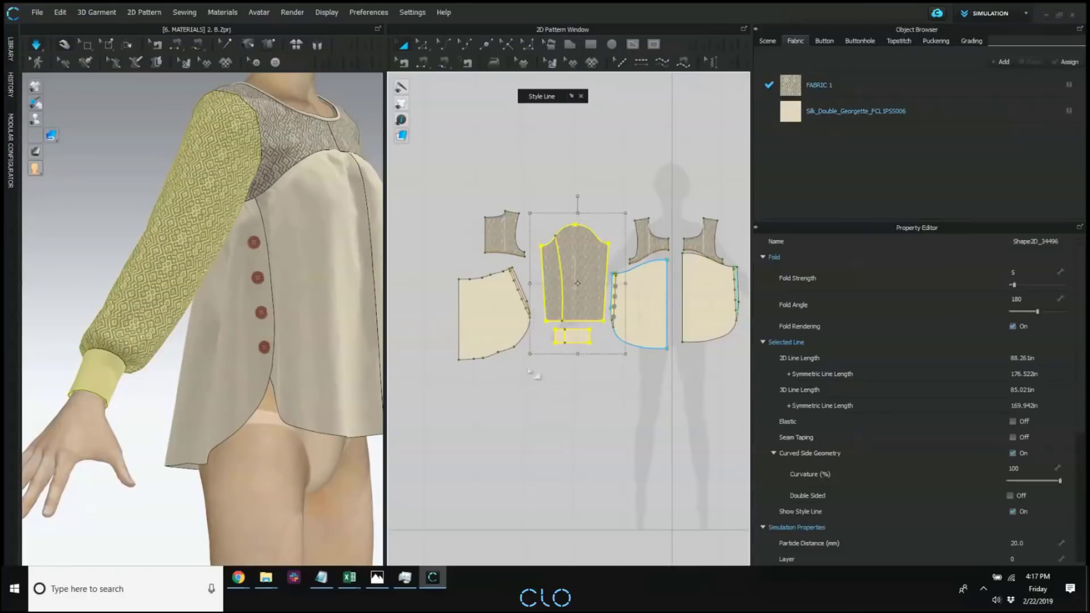
right_click(200, 214)
left_click(237, 535)
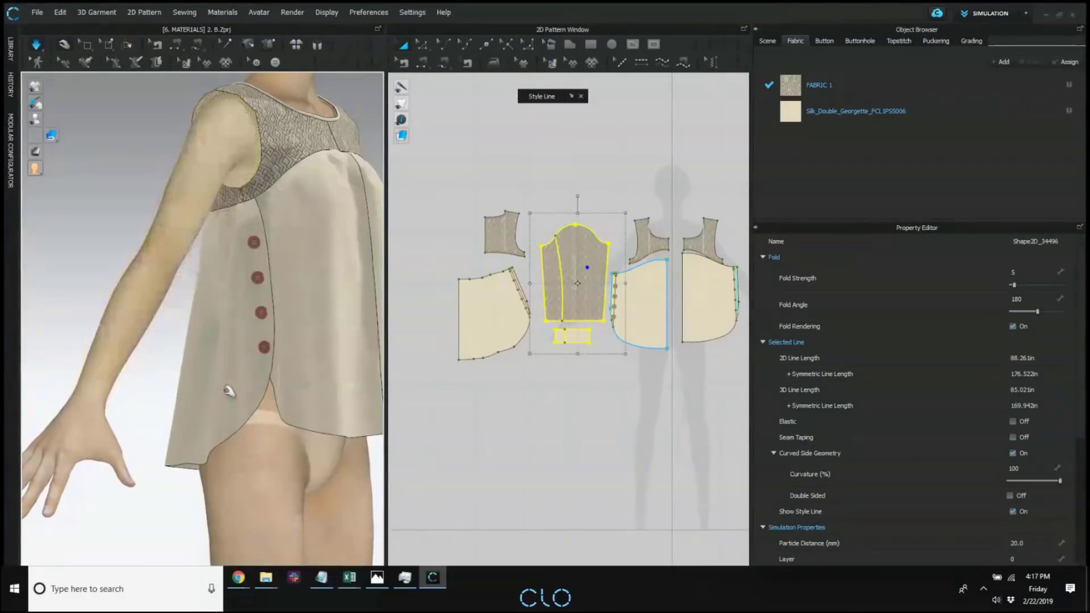
key("shift+a")
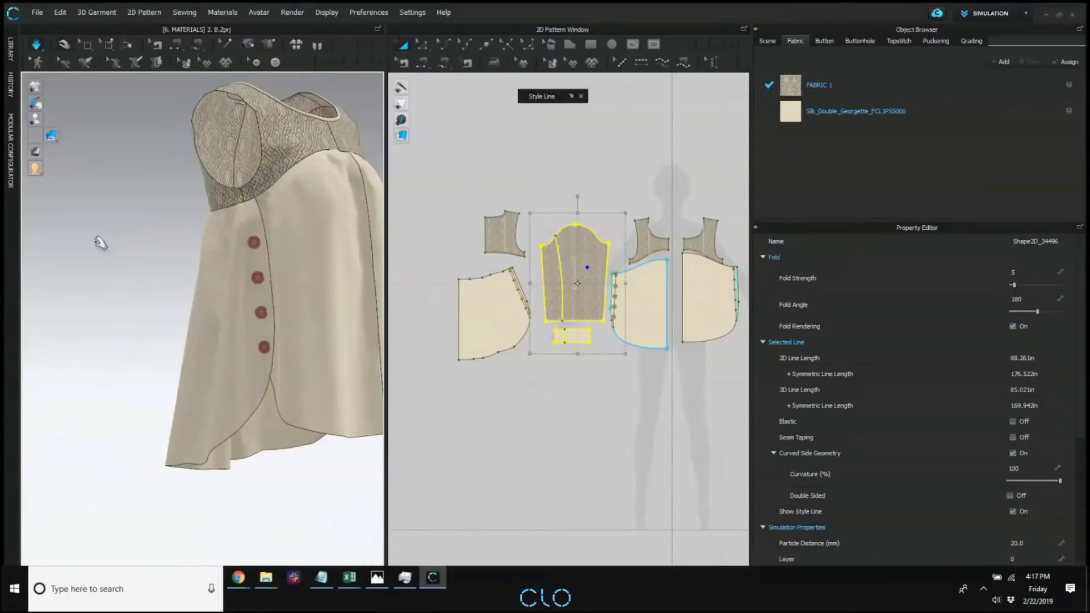
Convert the four buttons along the side edge of the lower front panel to buttonholes.
left_click(100, 243)
right_click_drag(217, 333, 209, 326)
scroll(209, 325, "up", 2)
middle_click_drag(210, 326, 192, 342)
scroll(192, 342, "up", 3)
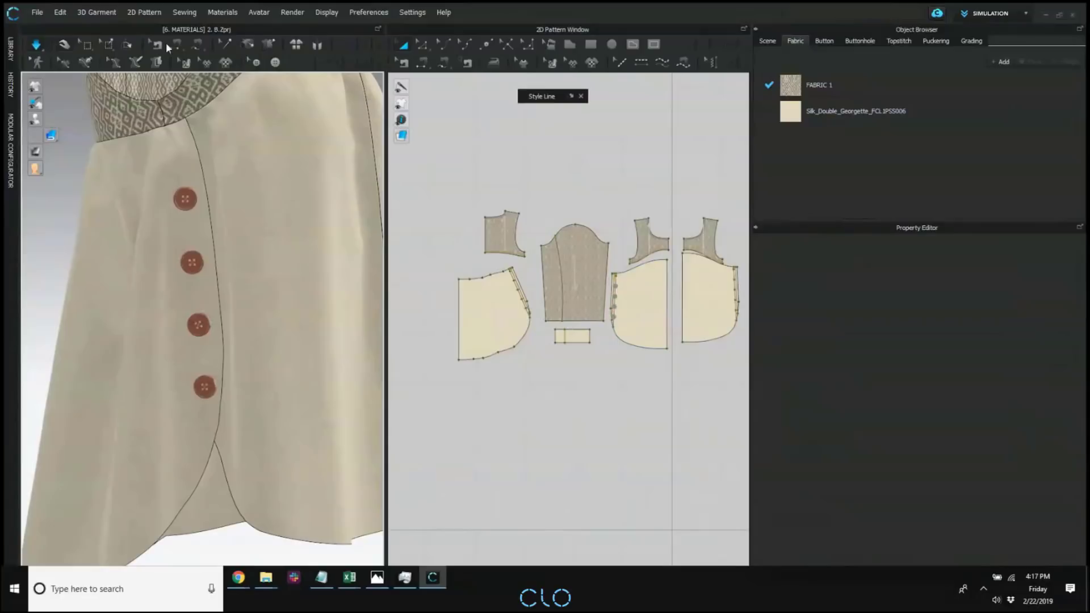
left_click(256, 62)
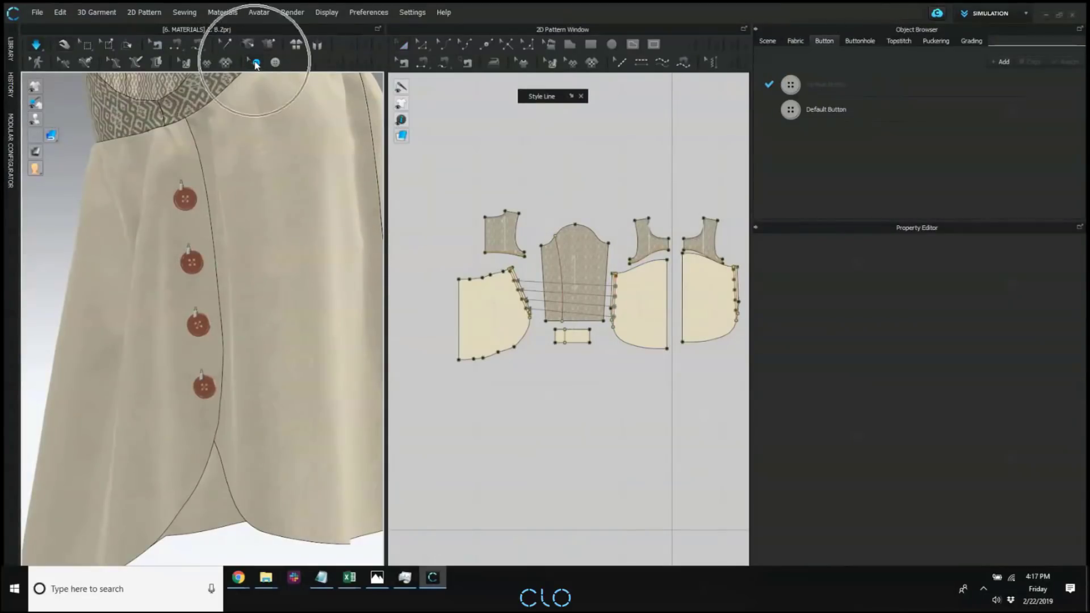
scroll(620, 292, "up", 5)
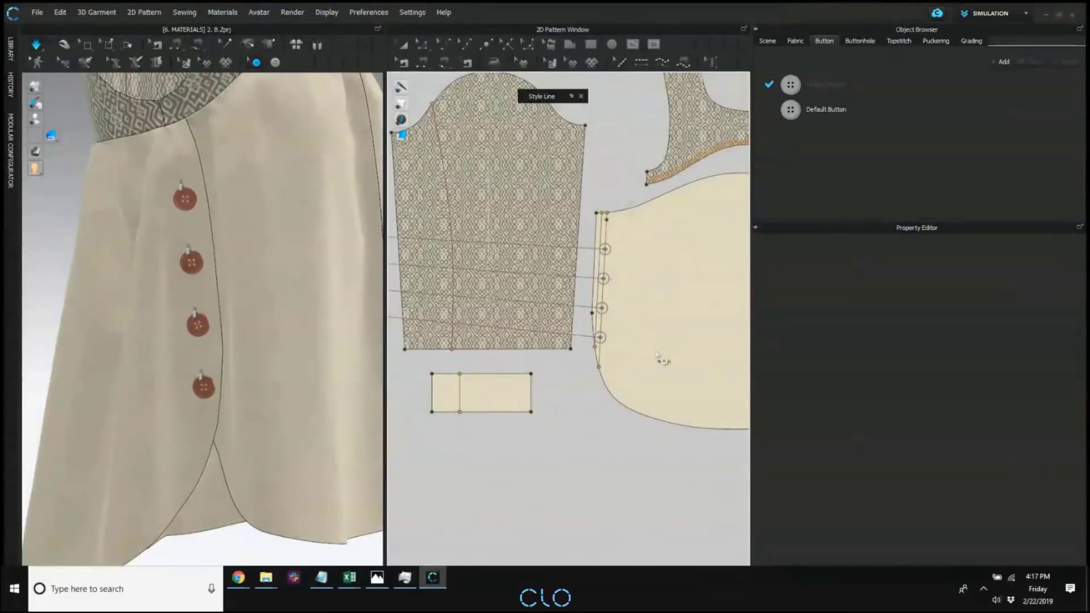
left_click_drag(646, 357, 586, 248)
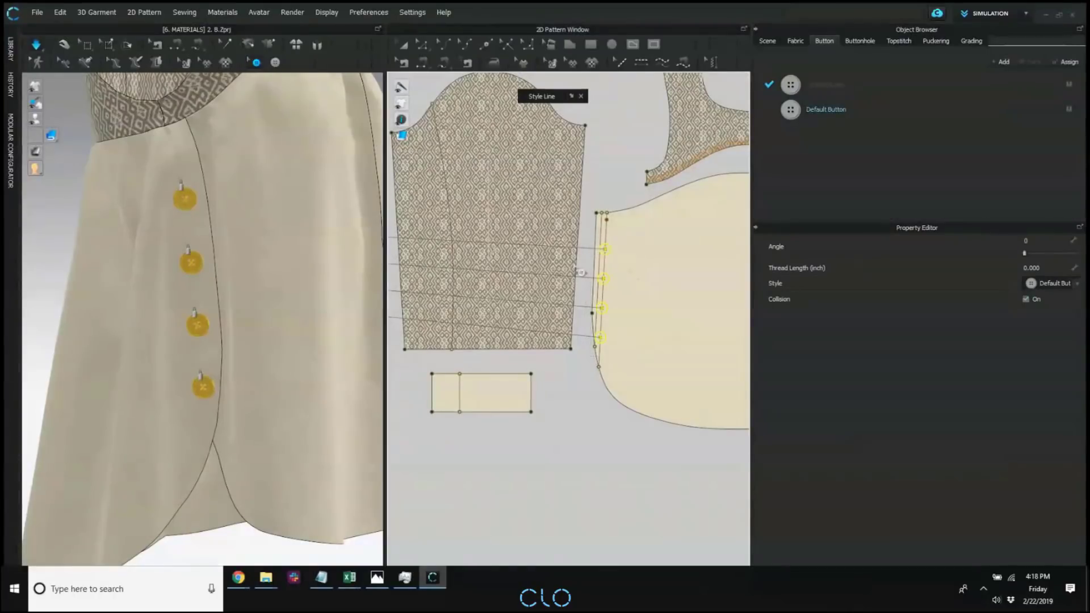
right_click(603, 250)
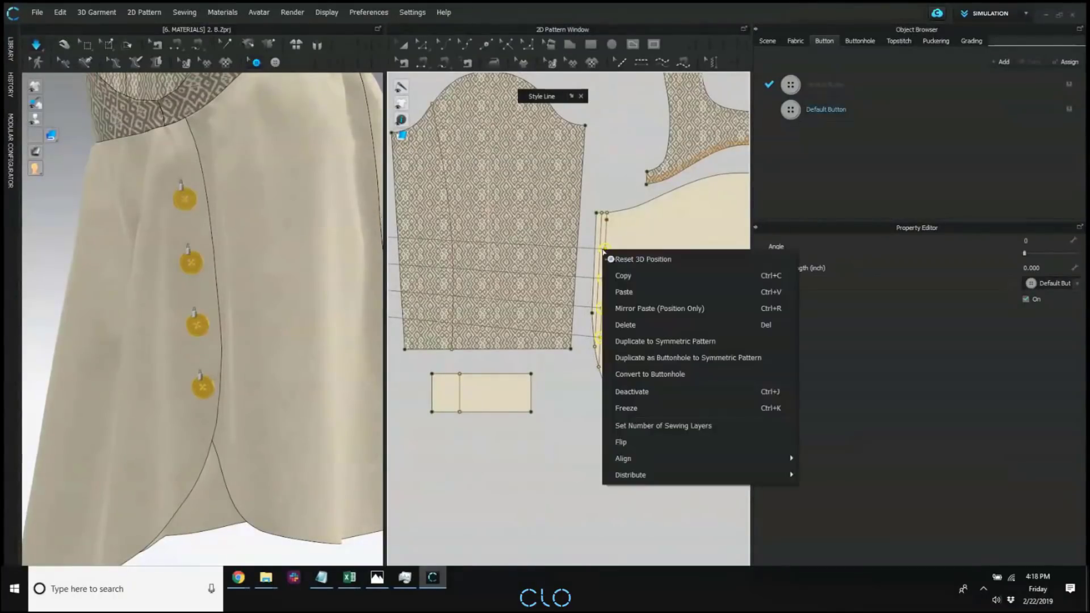
left_click(666, 373)
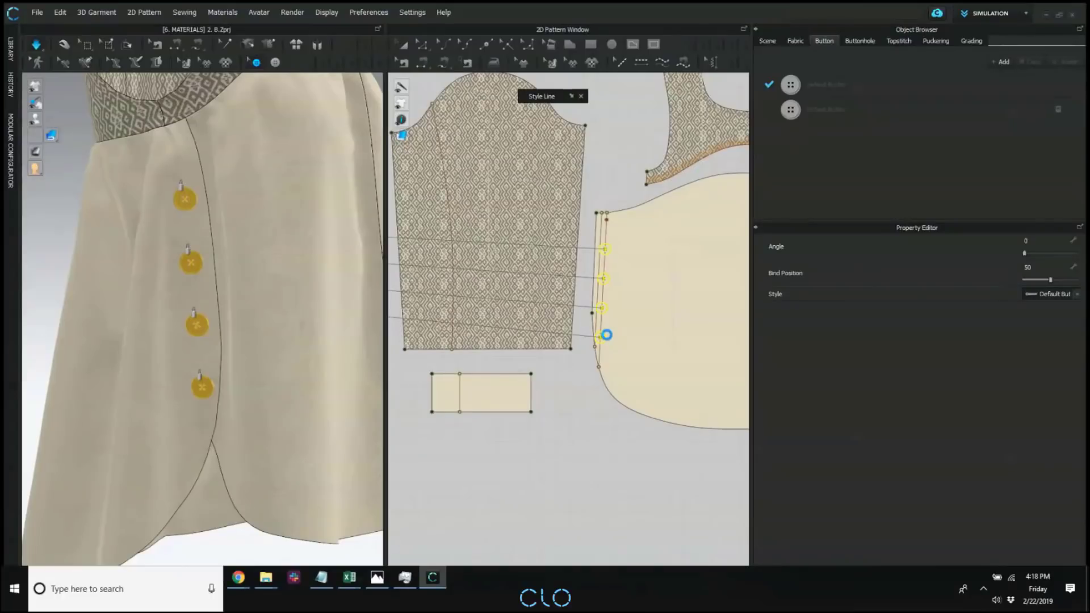
left_click(585, 312)
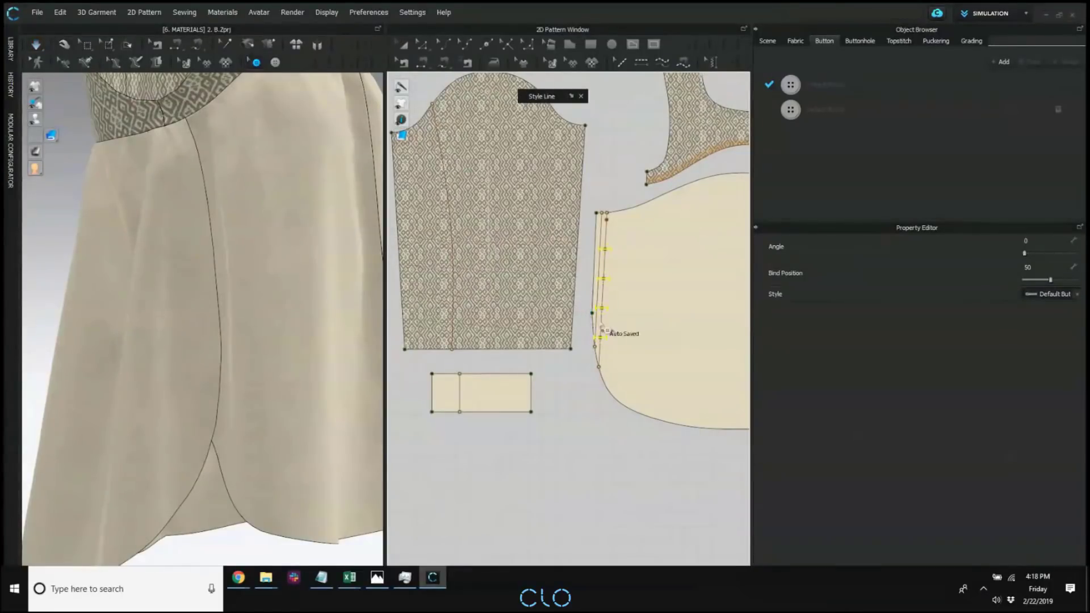
Convert the four buttonholes along the slanted edge of the lower back panel to buttons.
right_click_drag(355, 301, 269, 315)
scroll(508, 296, "down", 4)
middle_click_drag(414, 290, 601, 318)
scroll(571, 298, "up", 5)
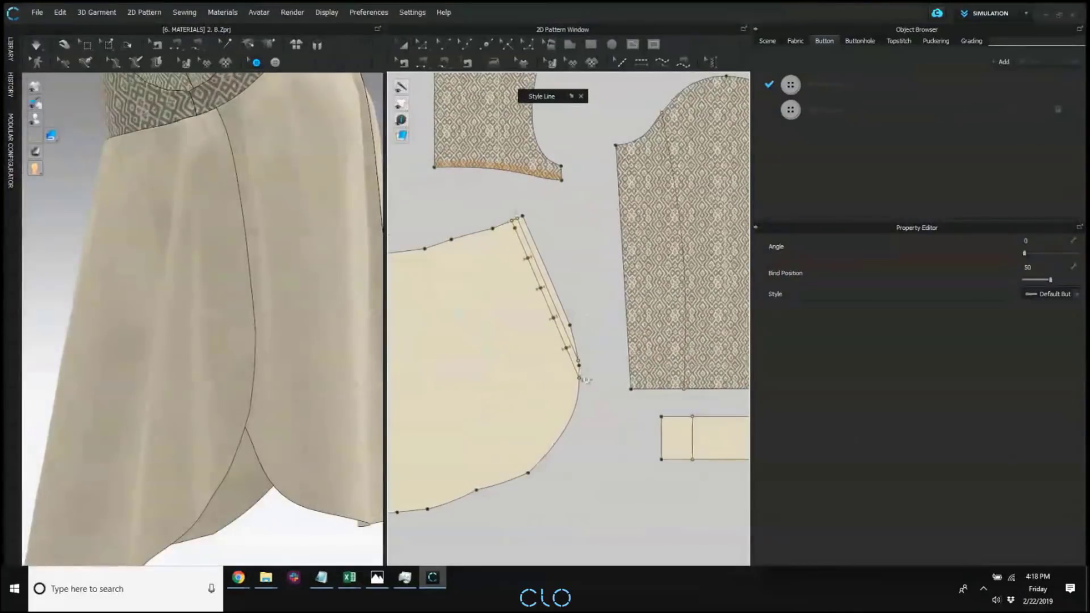
left_click(582, 375)
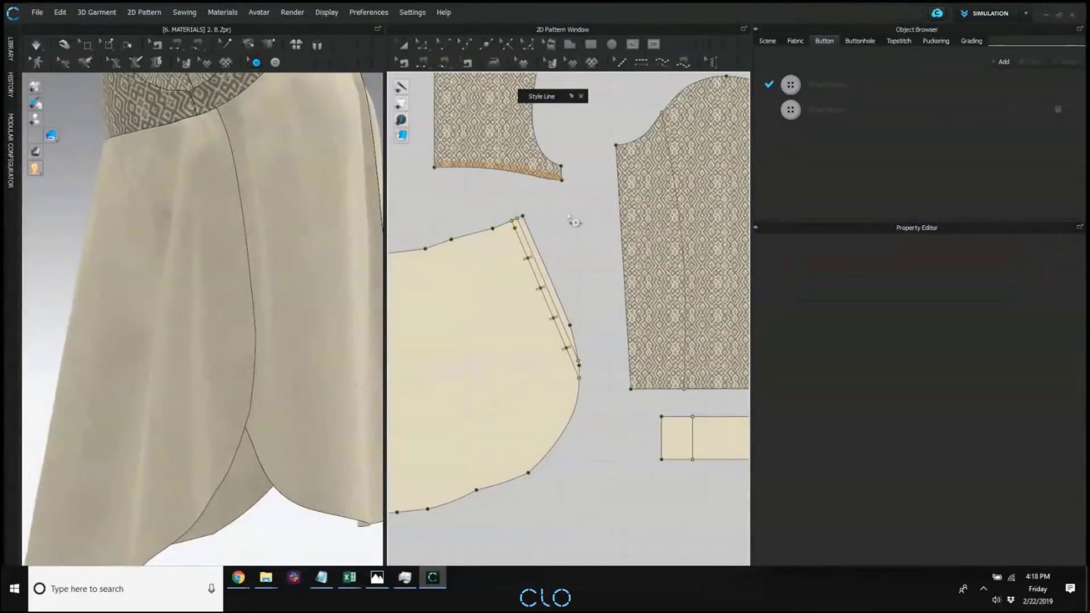
left_click_drag(578, 245, 516, 414)
right_click(556, 294)
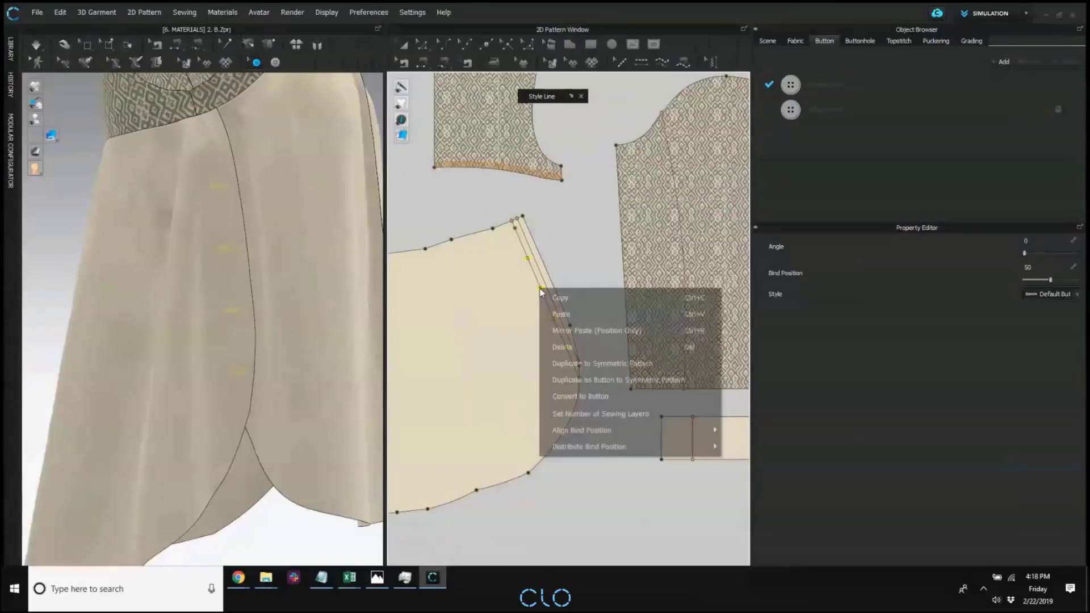
left_click(605, 394)
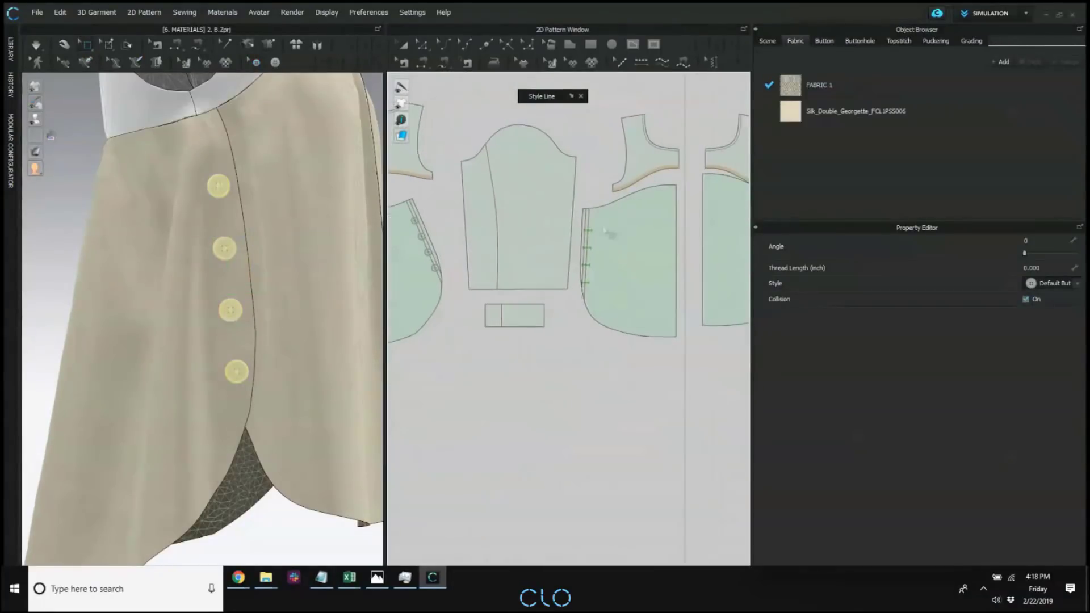
Select the mesh along the lower front panel's buttonhole edge and pull that strip outward in 3D, clear of the back panel's buttons.
left_click_drag(578, 203, 603, 332)
right_click_drag(222, 298, 136, 278)
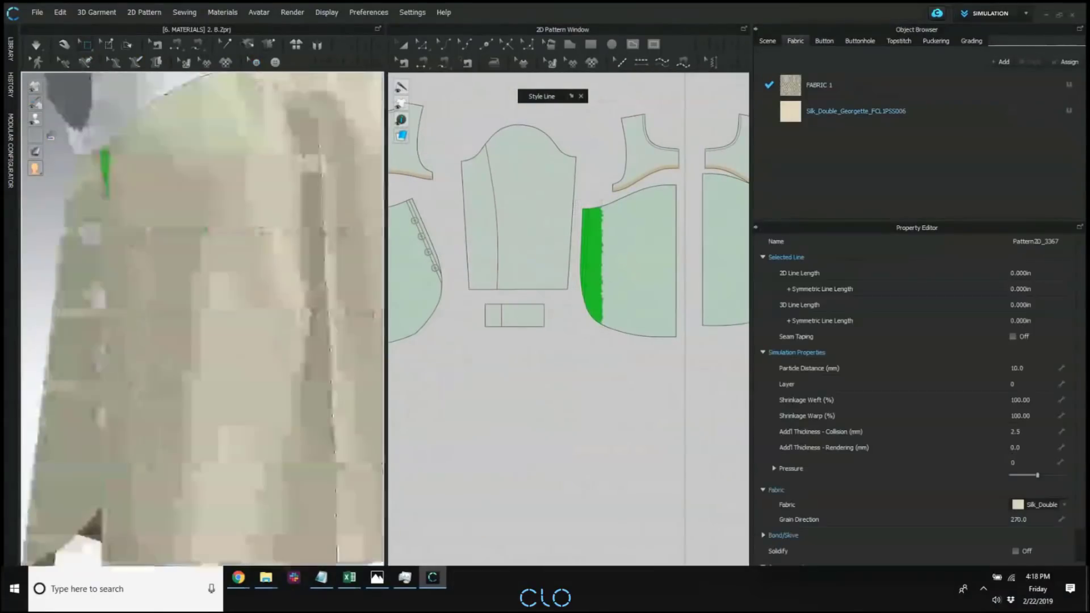
middle_click_drag(136, 278, 290, 269)
right_click_drag(290, 269, 238, 249)
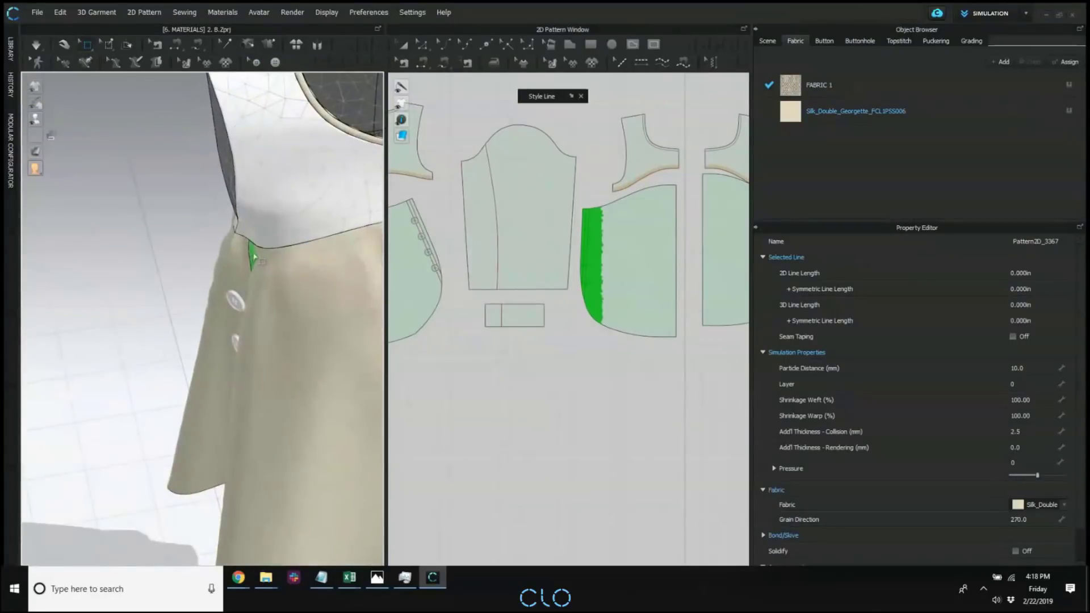
left_click_drag(254, 257, 223, 247)
right_click_drag(128, 283, 272, 286)
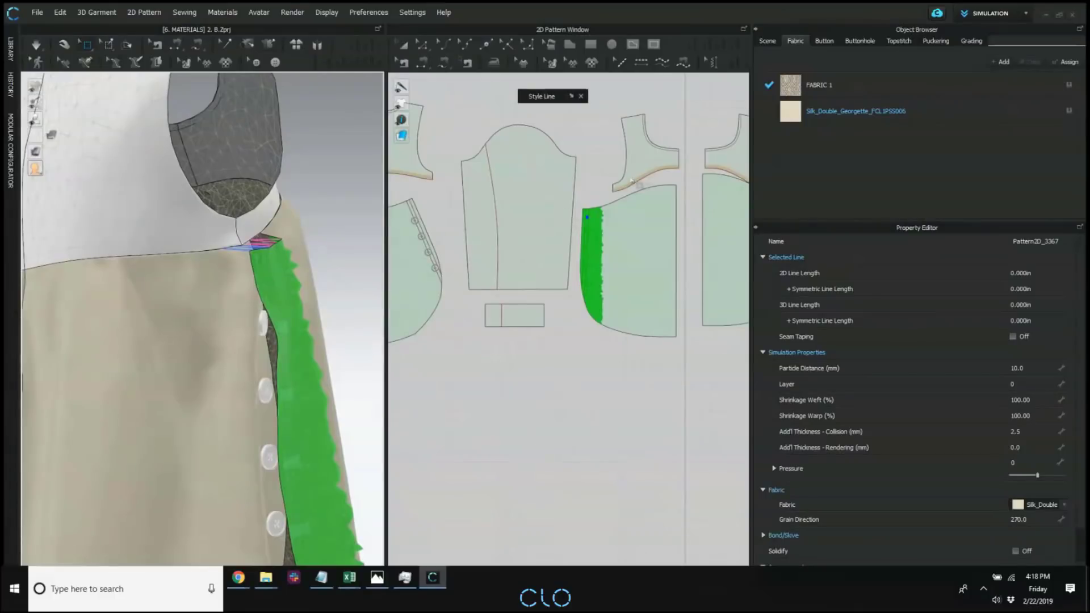
Fasten the four back panel buttons to the matching buttonholes on the lower front panel.
left_click(256, 62)
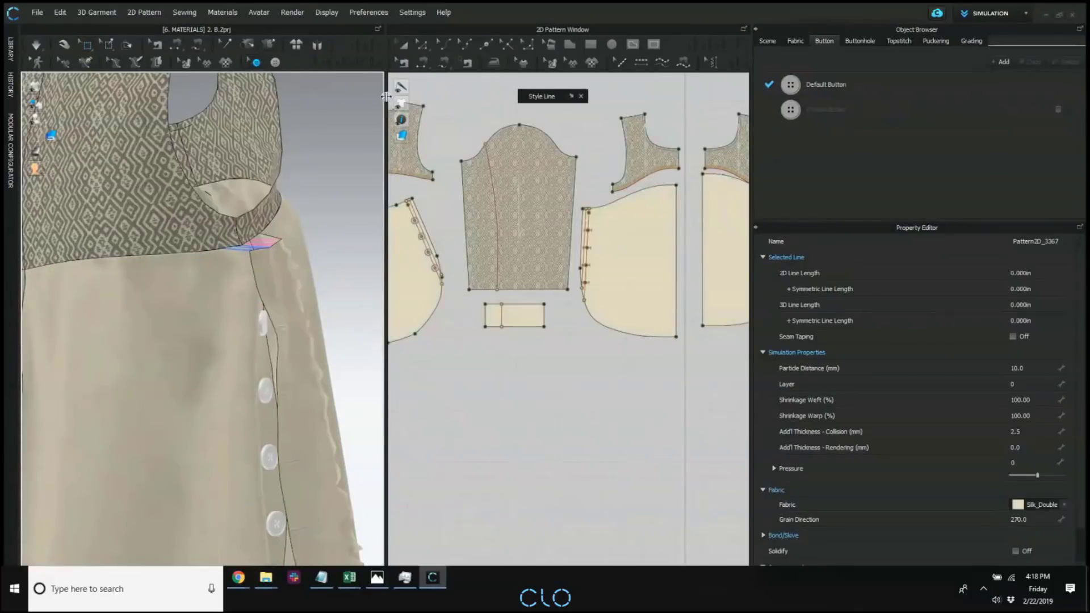
left_click(318, 62)
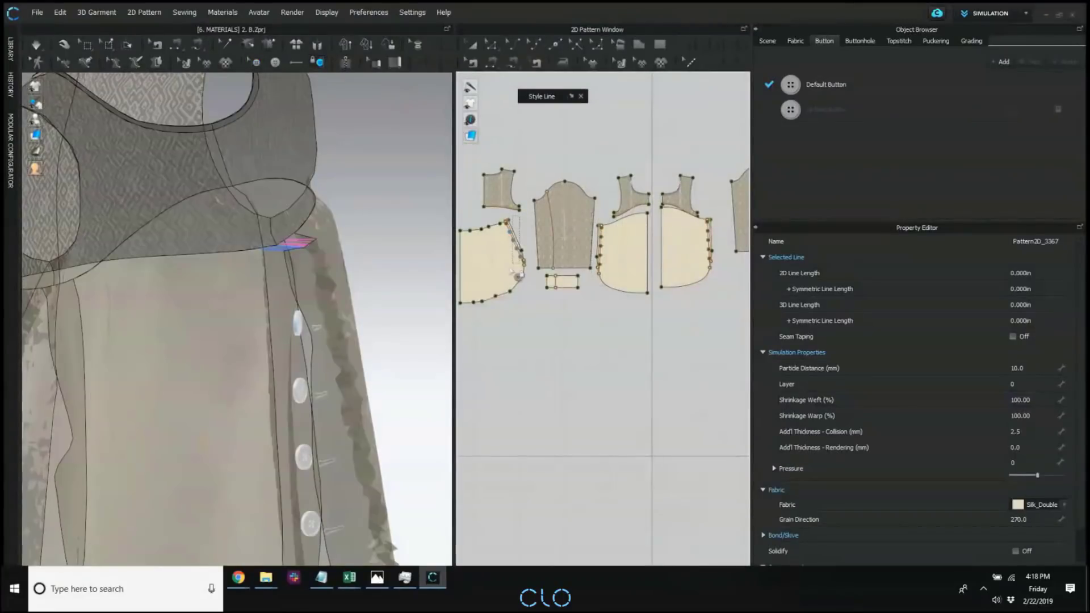
left_click_drag(515, 236, 498, 217)
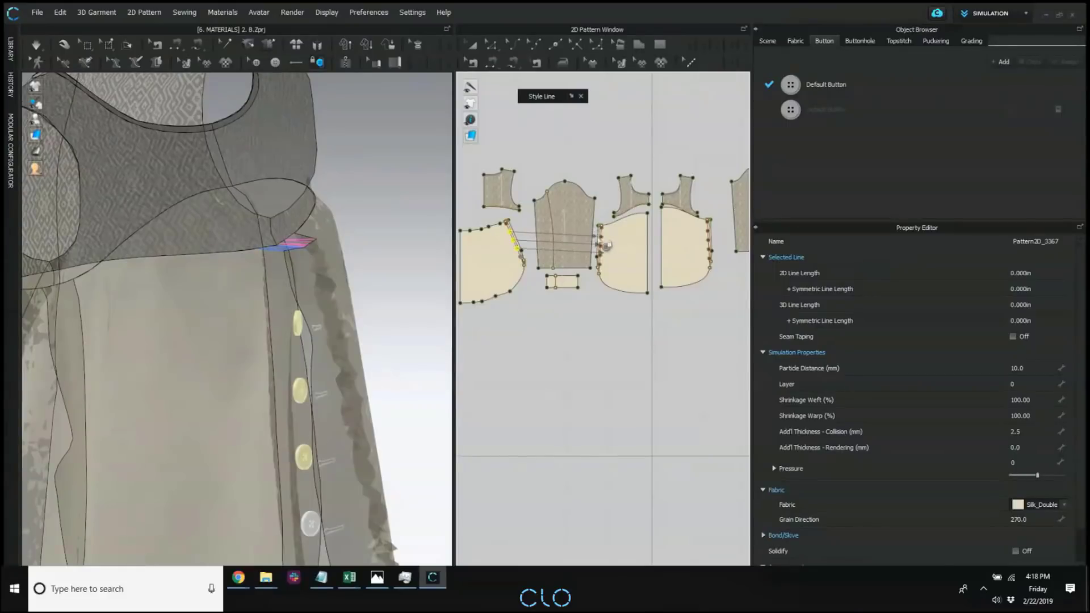
scroll(601, 239, "up", 2)
left_click(610, 246)
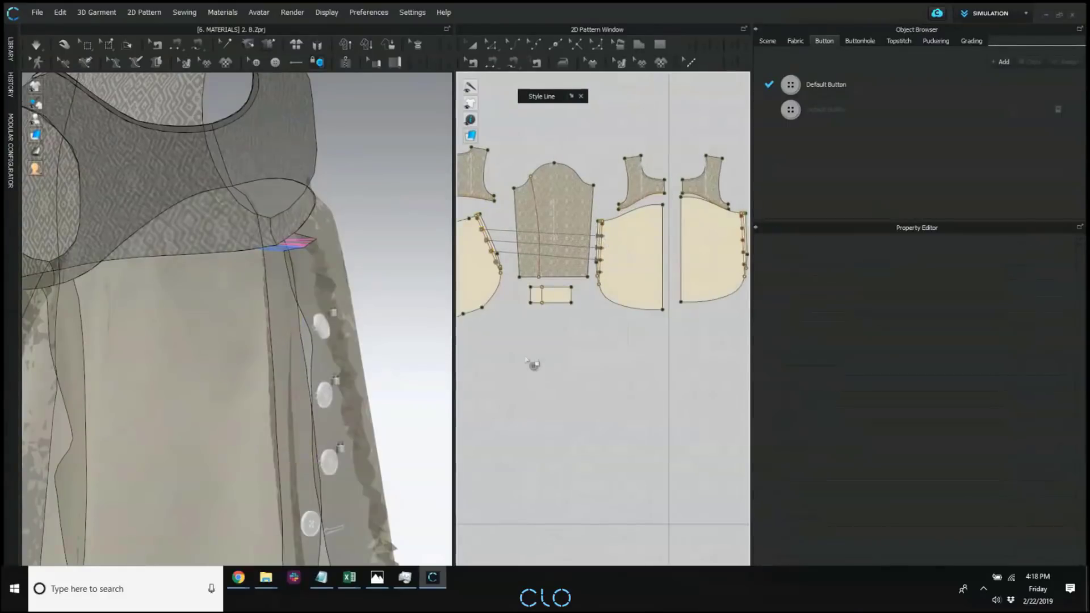
scroll(530, 249, "up", 2)
left_click(494, 275)
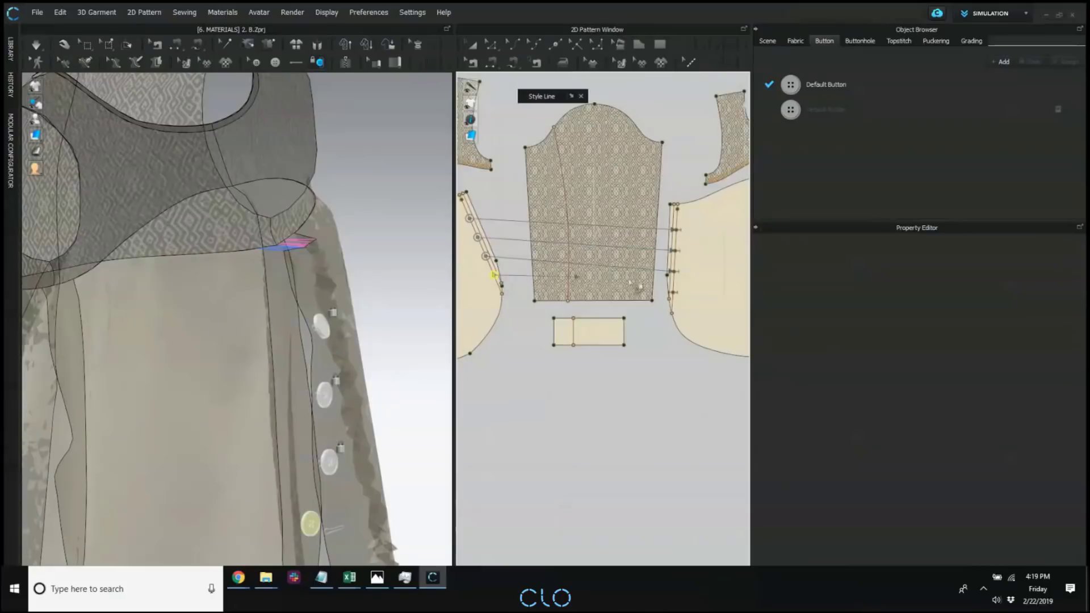
left_click(674, 296)
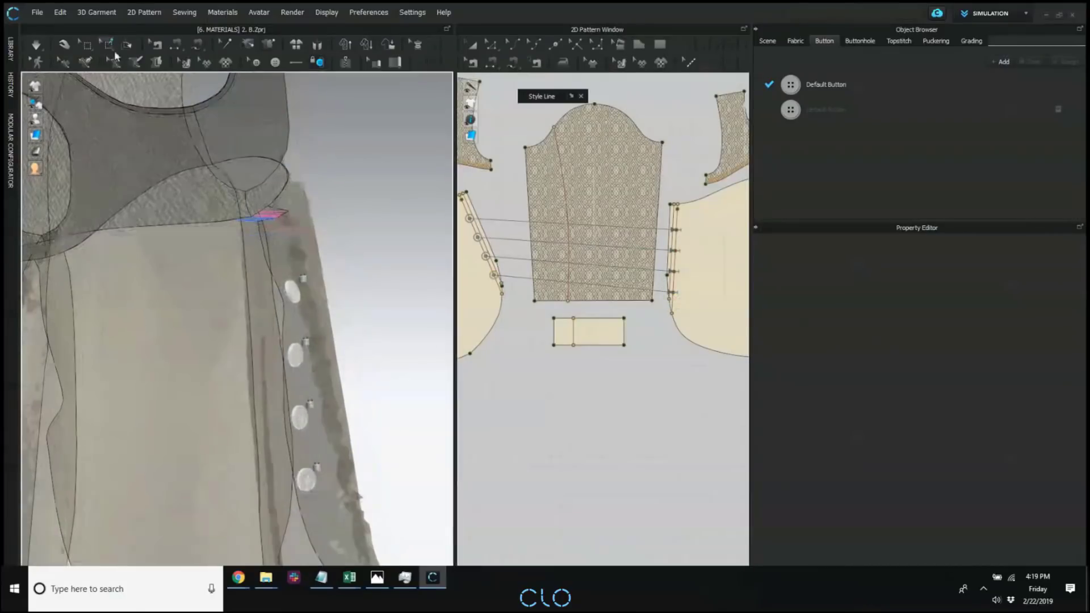
Simulate the blouse briefly so that the fastened front and back panels settle together.
left_click(85, 45)
scroll(375, 220, "down", 2)
right_click_drag(374, 220, 321, 213)
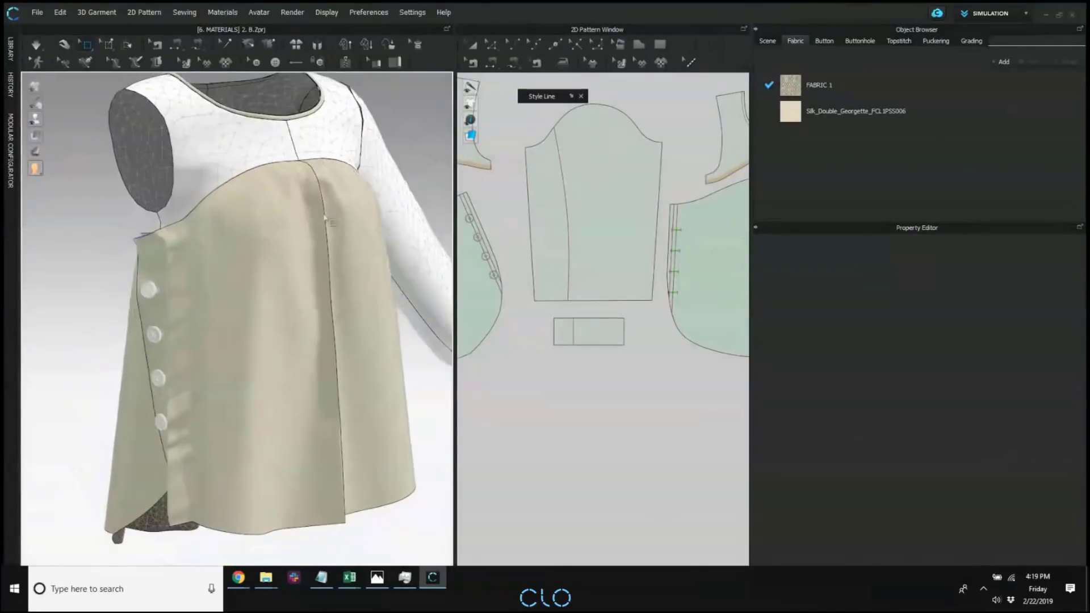
key("space")
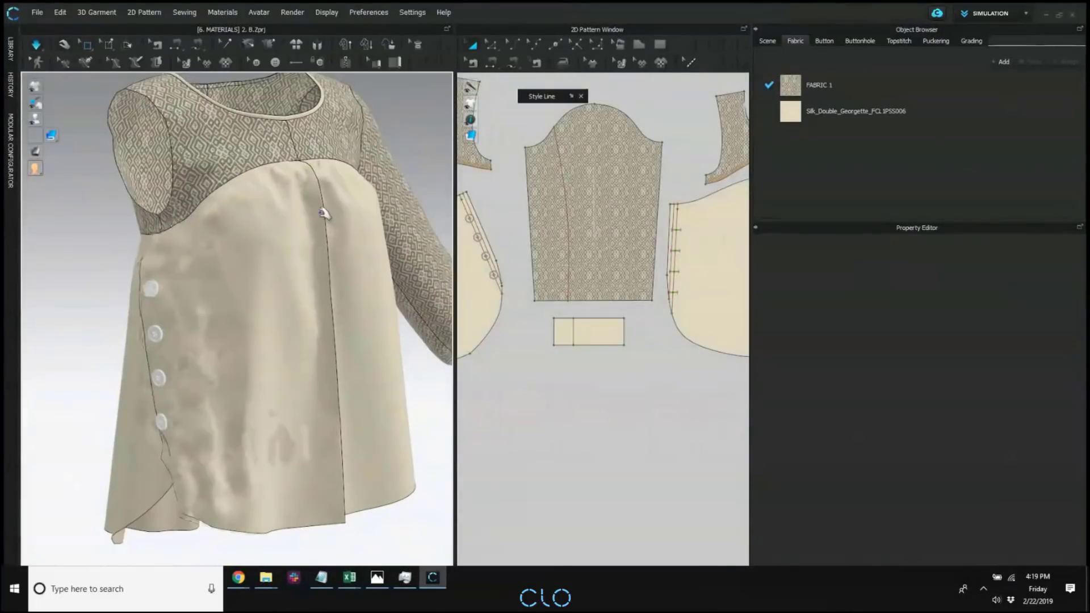
key("space")
Delete the linked lower front and lower back panels on the unbuttoned side of the blouse.
scroll(552, 238, "down", 5)
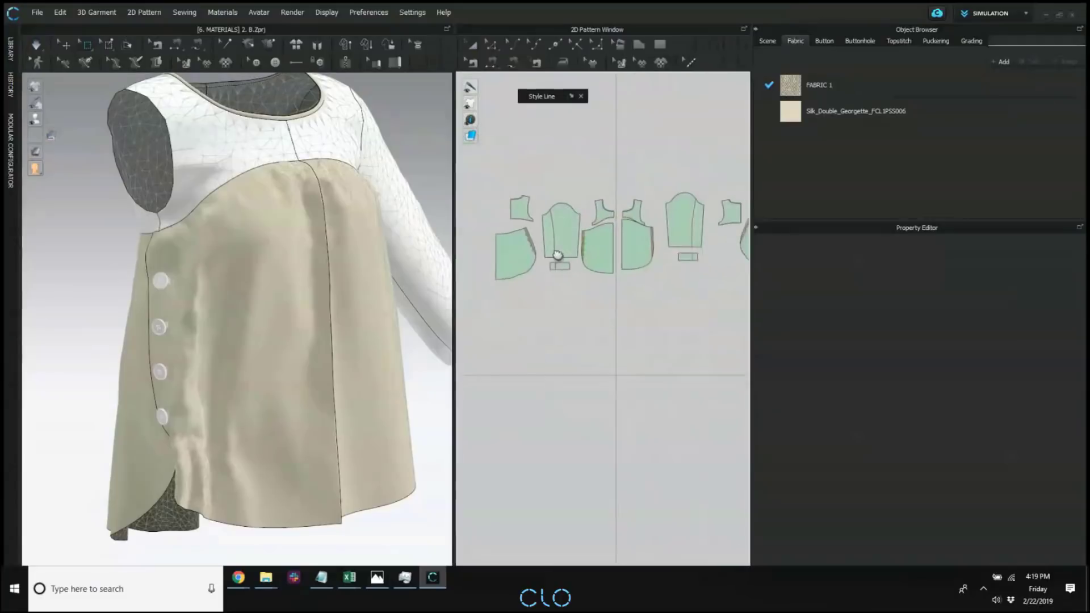
middle_click_drag(557, 253, 519, 231)
key("space")
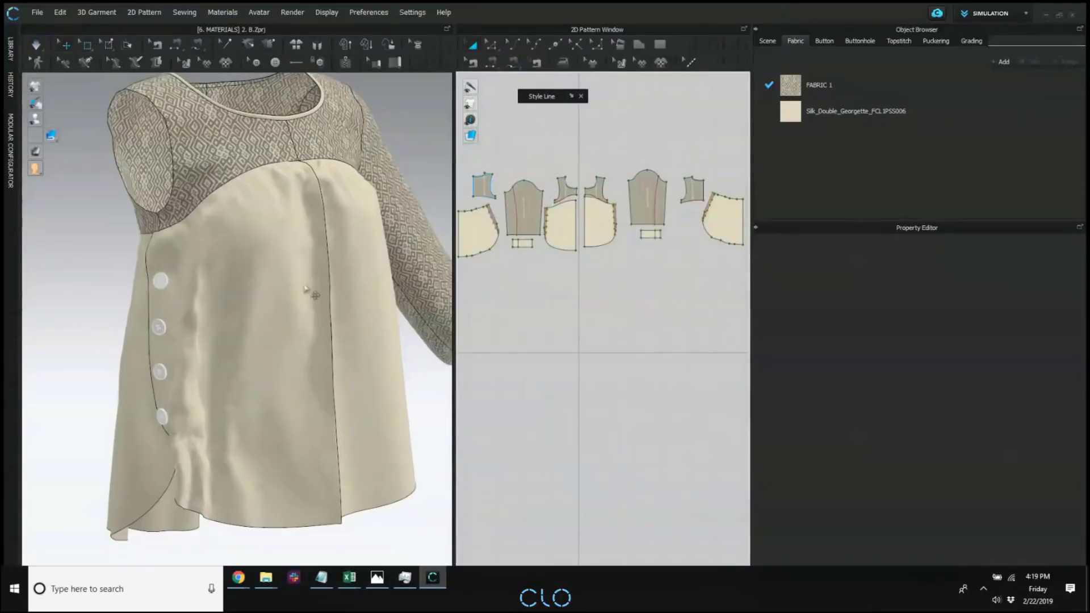
scroll(222, 349, "up", 3)
right_click_drag(218, 347, 201, 335)
right_click_drag(254, 290, 210, 274)
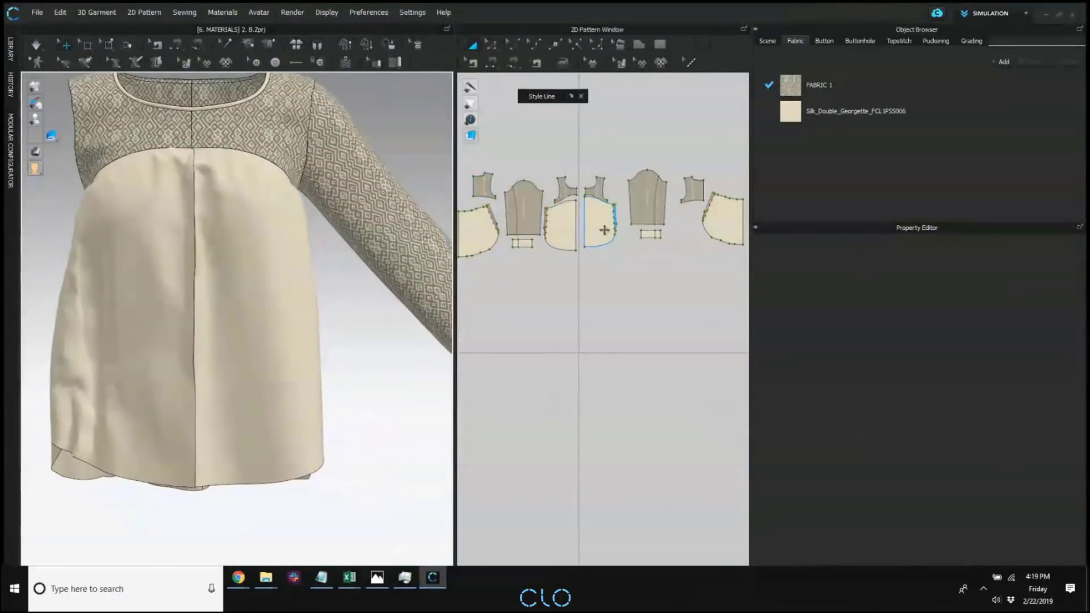
left_click(606, 230)
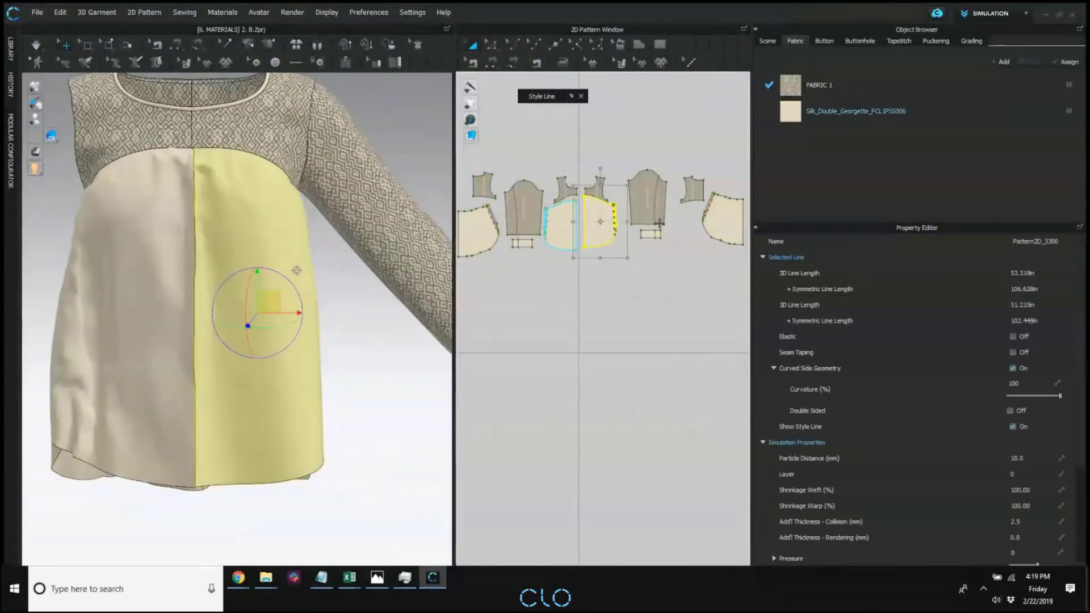
left_click(724, 215, "shift")
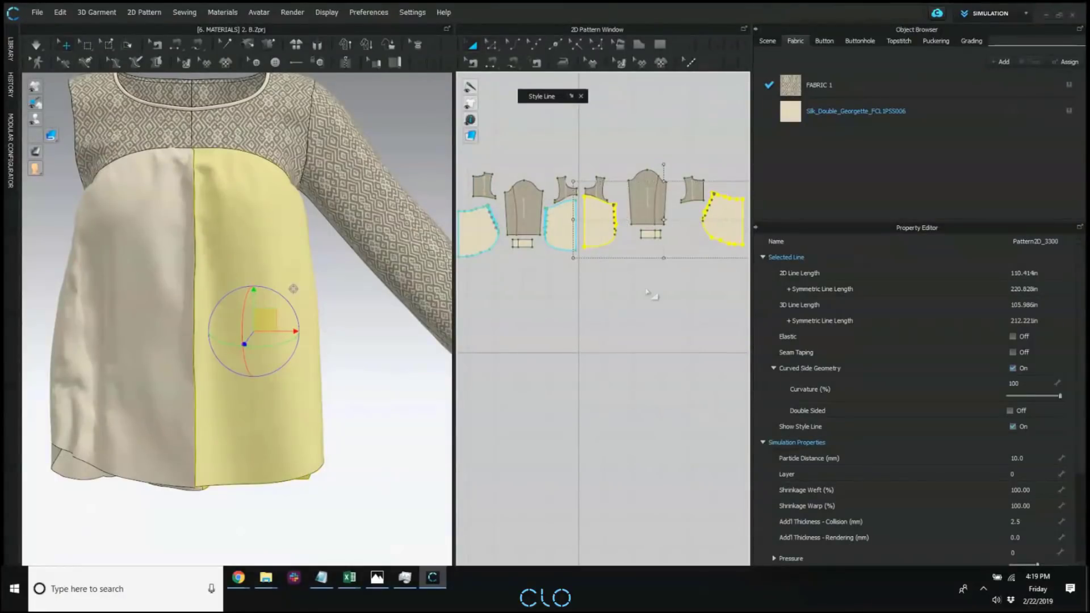
key("Delete")
Duplicate the buttoned lower front and back panels as Symmetric Pattern (with Sewing), placing the copies on the opposite side of the 2D layout.
left_click(478, 238)
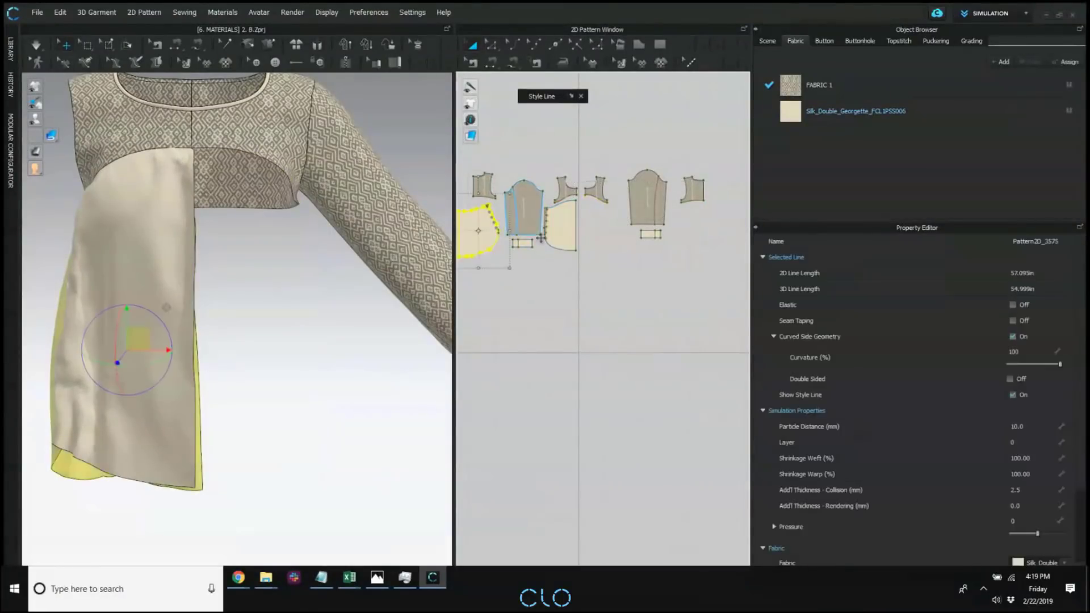
left_click(559, 231, "shift")
right_click(558, 233)
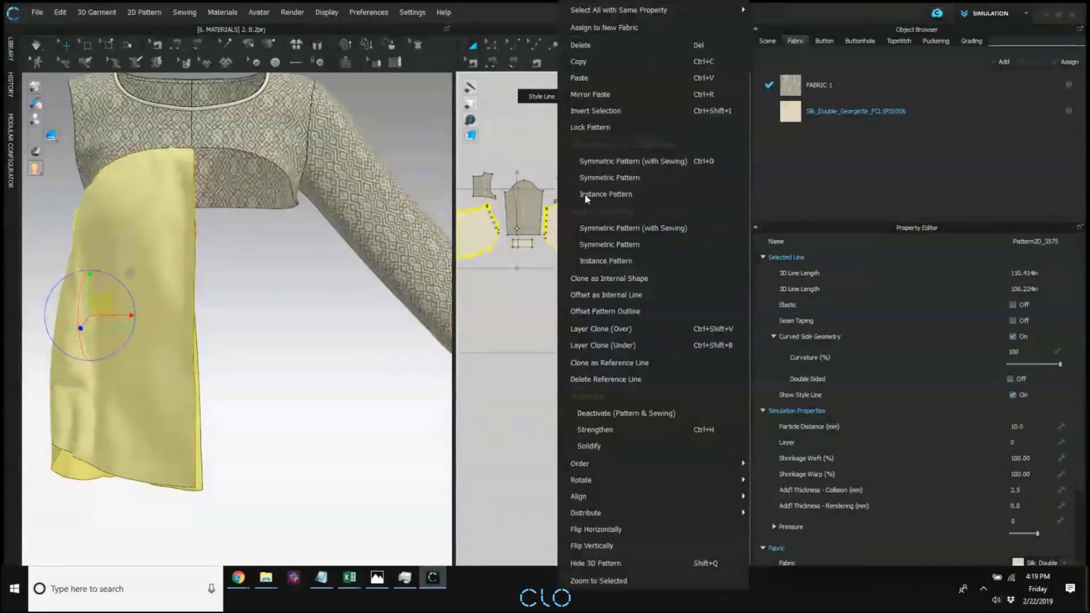
left_click(616, 160)
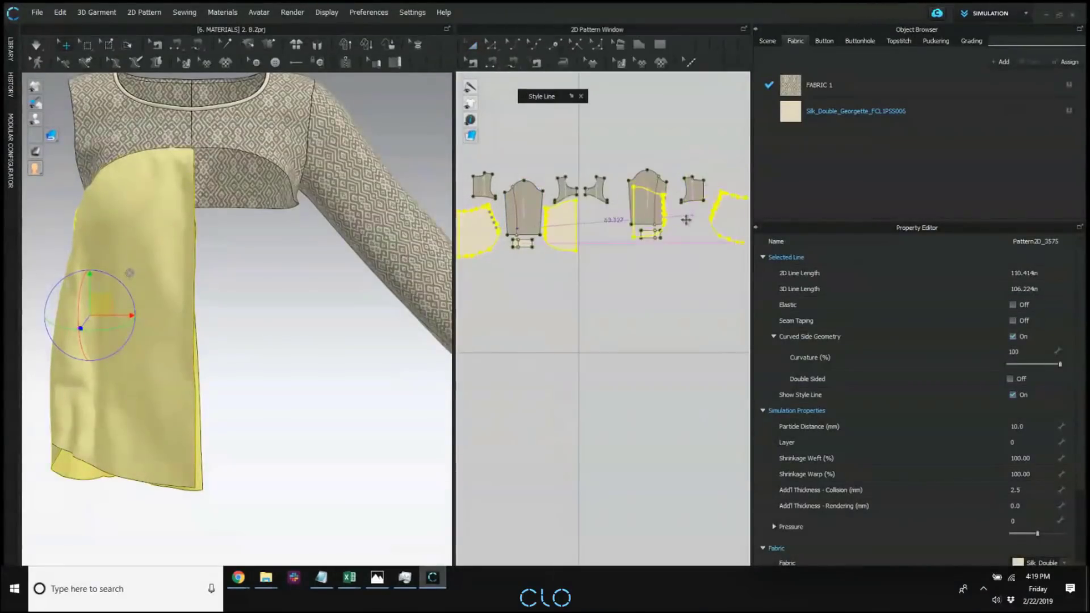
left_click(651, 235)
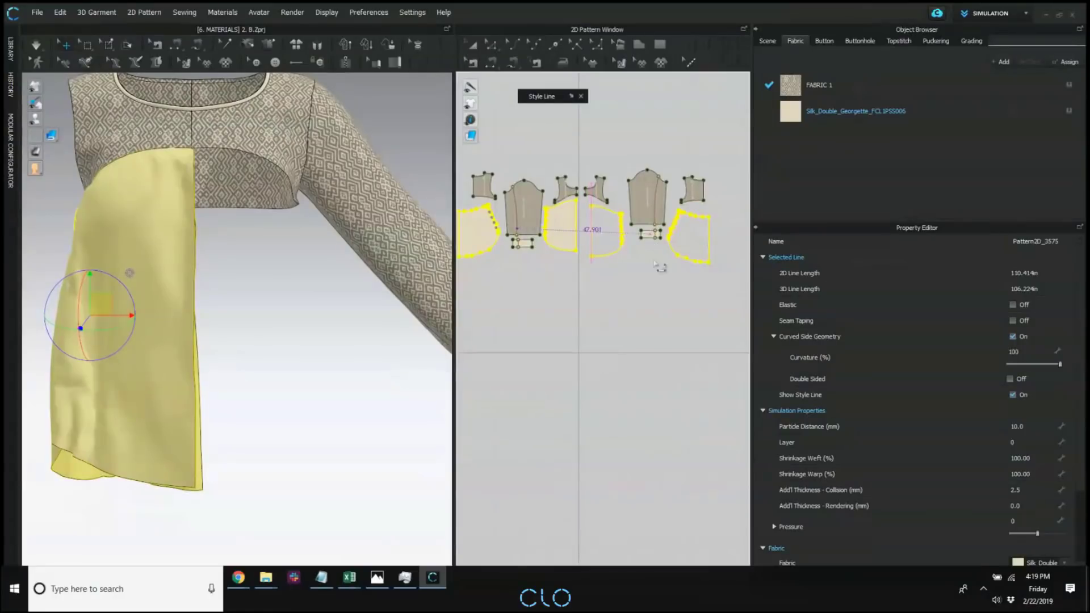
Fasten the four buttons and buttonholes of the duplicated lower front and back panels to each other.
scroll(380, 290, "down", 1)
right_click_drag(380, 294, 279, 309)
left_click_drag(283, 318, 192, 318)
right_click_drag(220, 336, 285, 334)
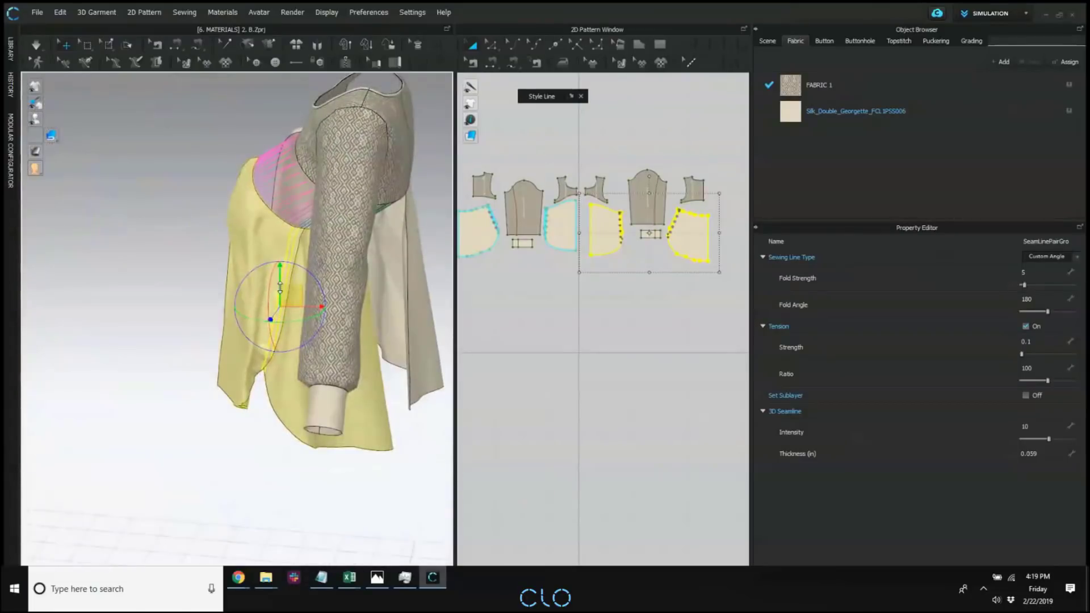
left_click_drag(279, 288, 356, 278)
right_click_drag(277, 301, 318, 300)
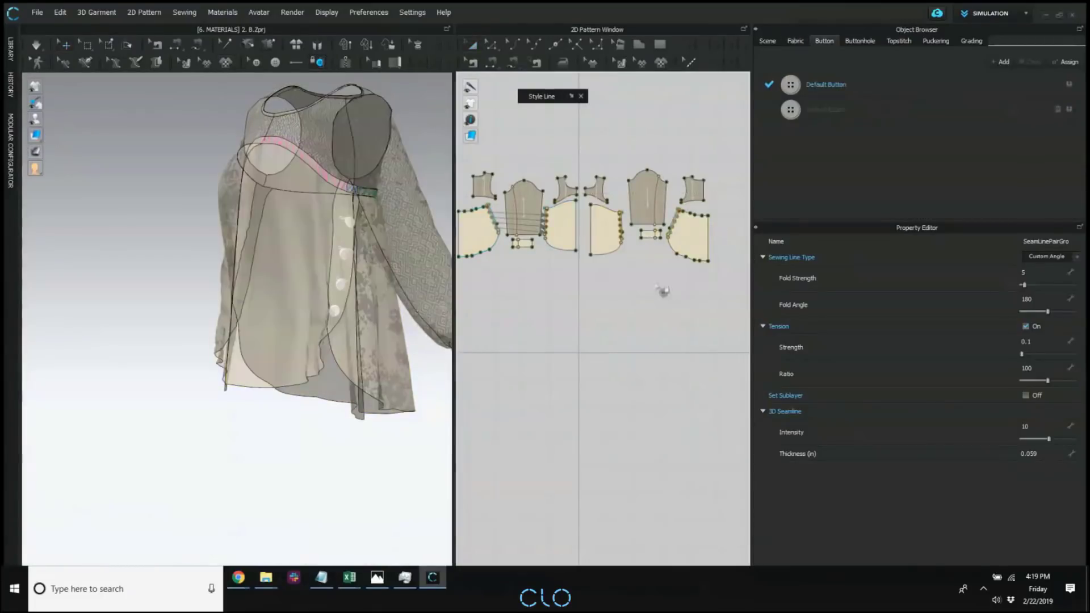
scroll(663, 291, "up", 5)
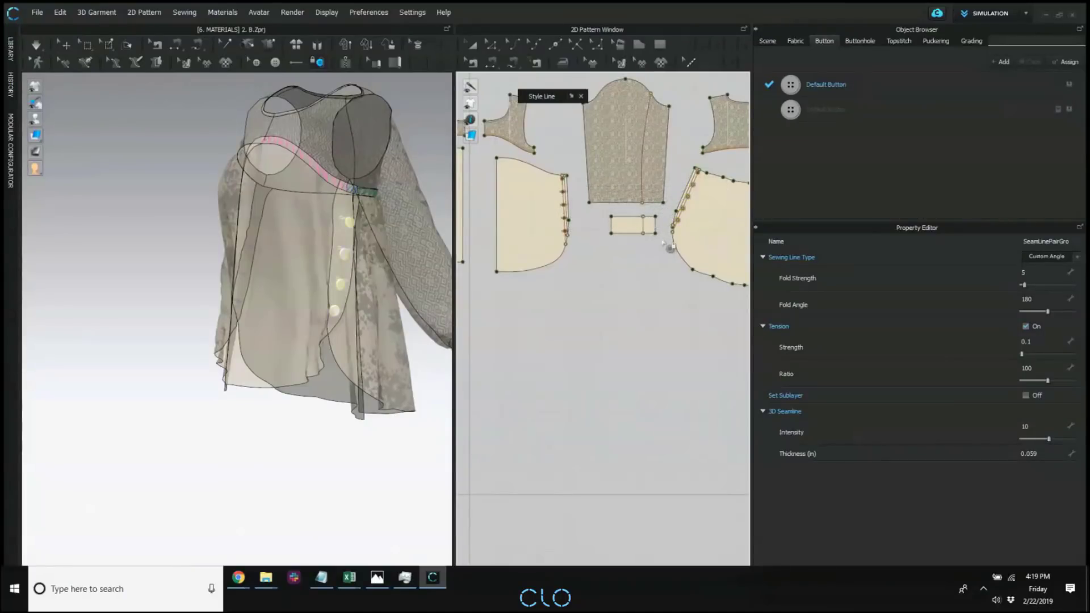
scroll(689, 214, "down", 1)
left_click(590, 198)
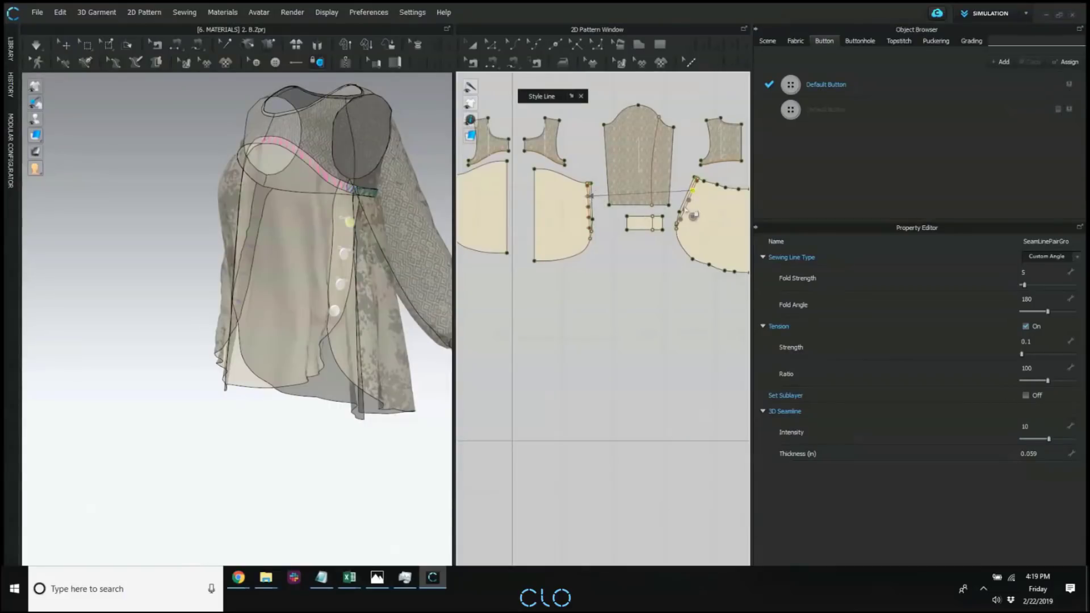
left_click(687, 201)
left_click(590, 207)
left_click(684, 211)
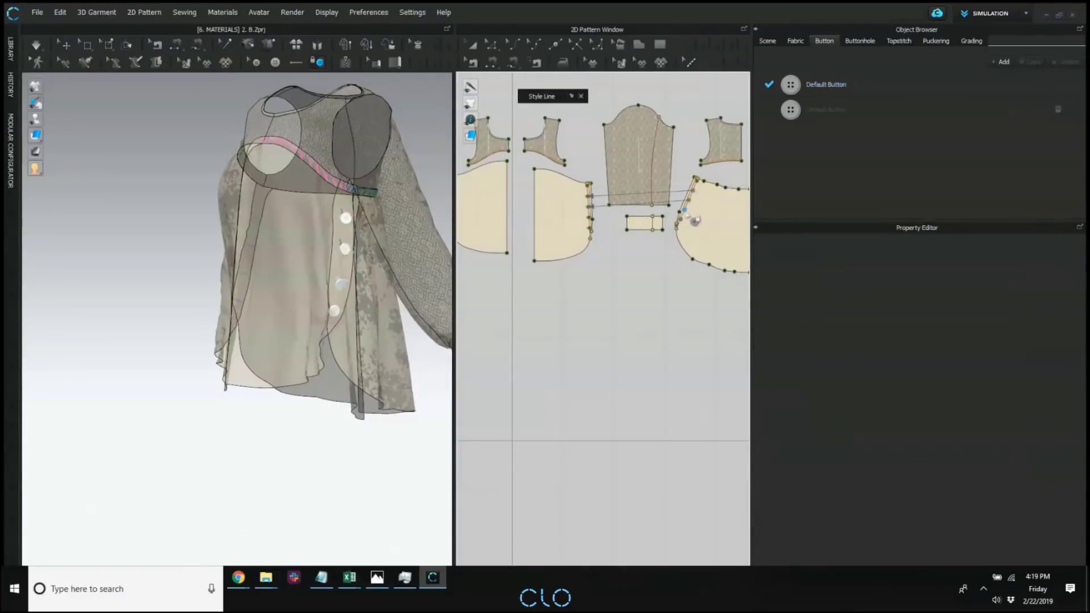
left_click(590, 217)
left_click(681, 220)
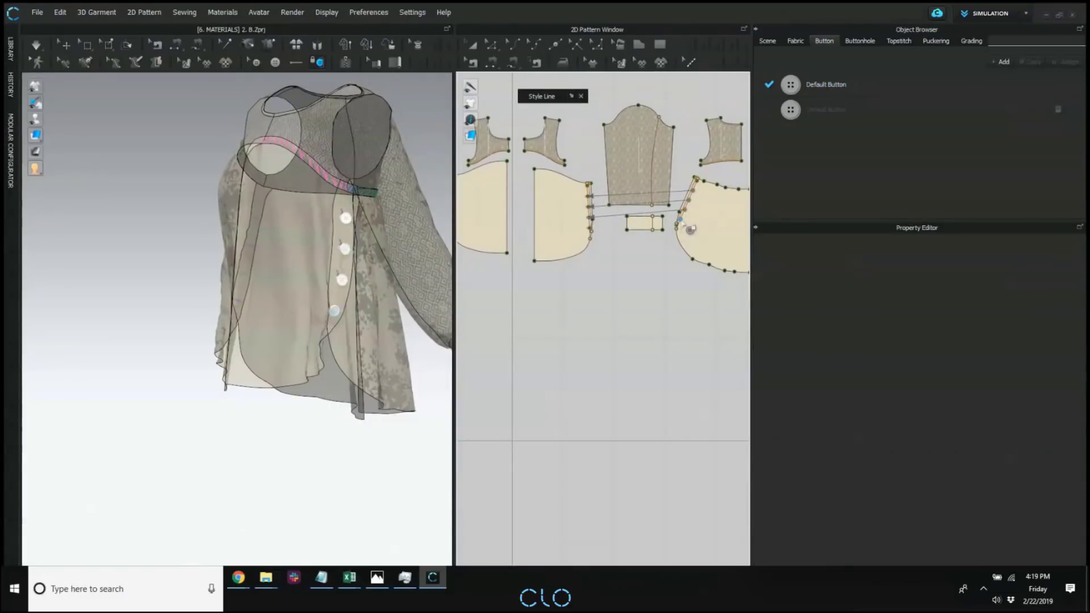
left_click(589, 229)
left_click(590, 228)
Simulate the blouse on the avatar and check the drape of the newly buttoned side.
left_click(66, 45)
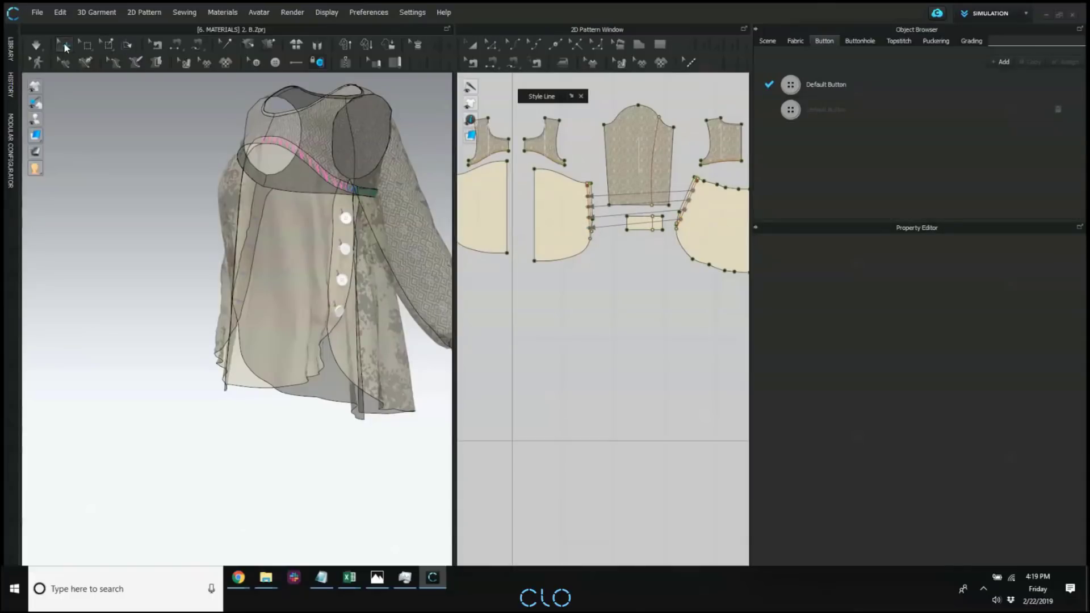
right_click_drag(134, 209, 267, 242)
key("space")
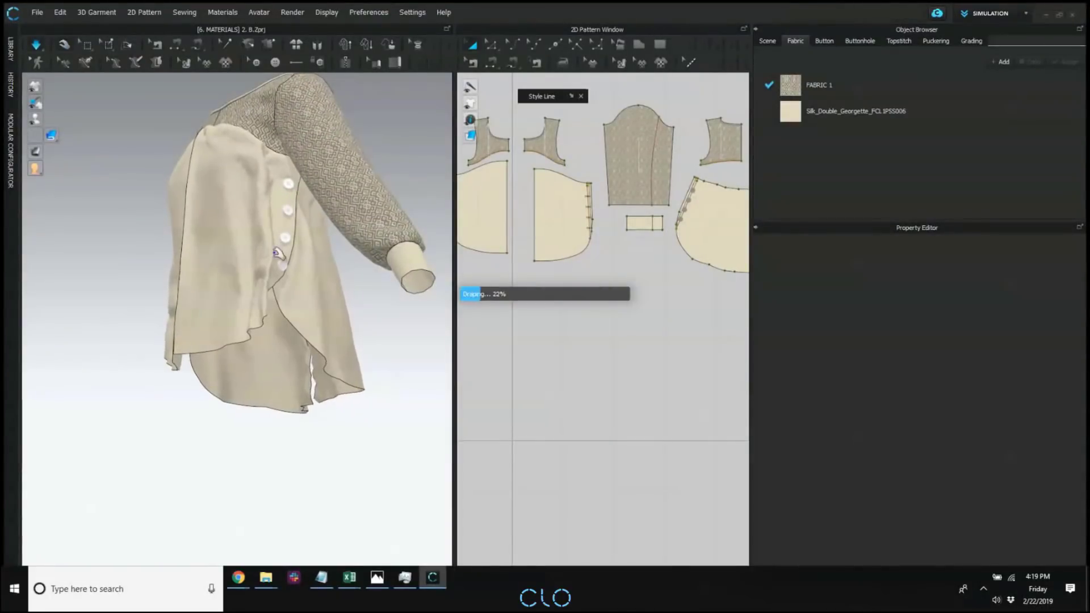
right_click_drag(287, 295, 136, 323)
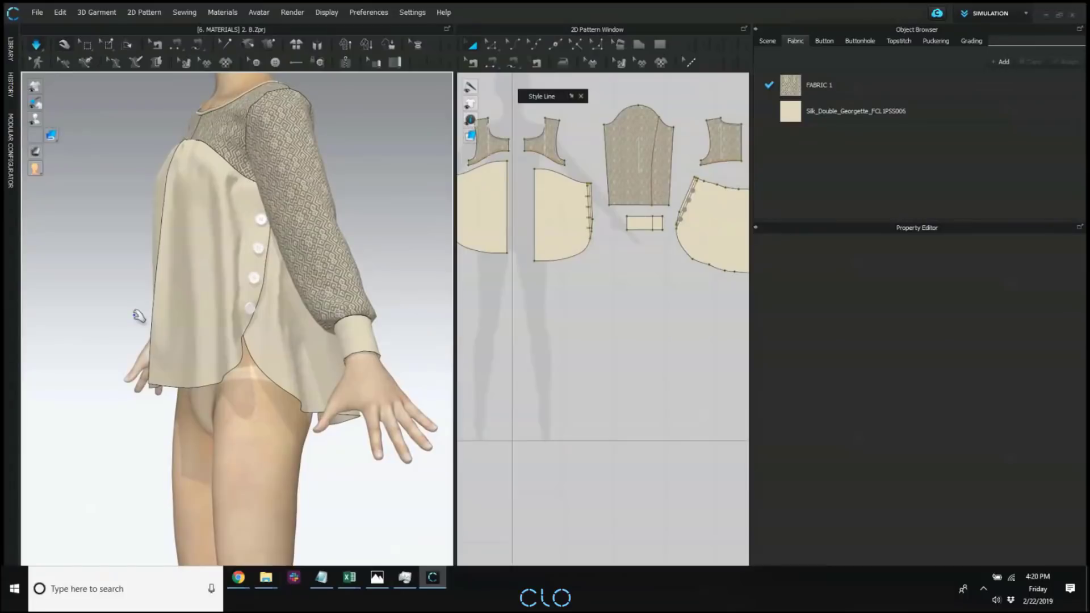
right_click_drag(210, 317, 200, 307)
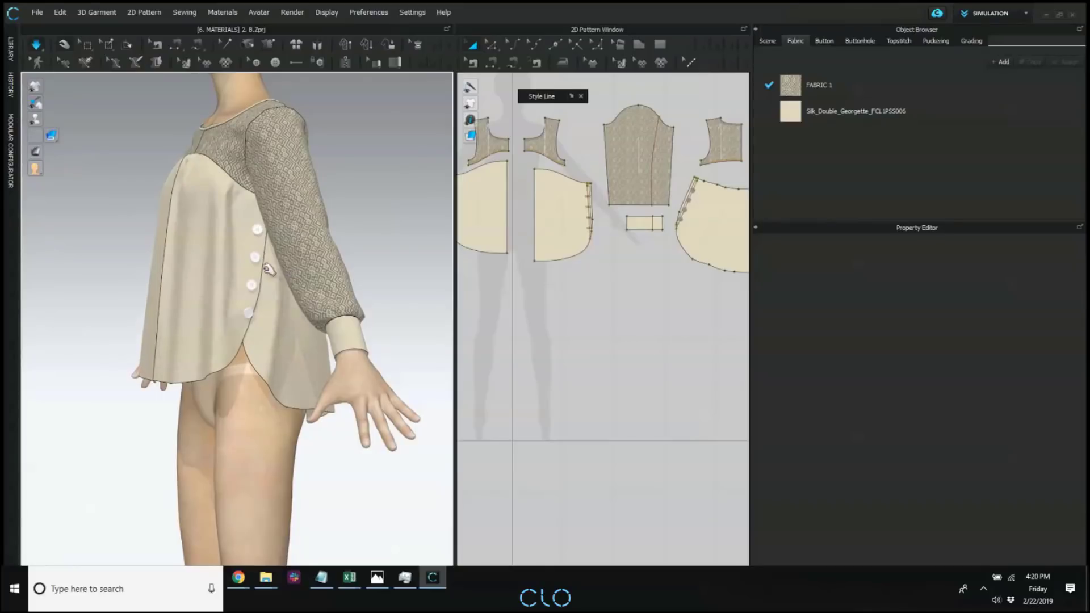
Open the "[6. MATERIALS] 1. Button _Buttonhole.Zprj" jacket project from the library, discarding the blouse project's unsaved changes.
left_click(10, 49)
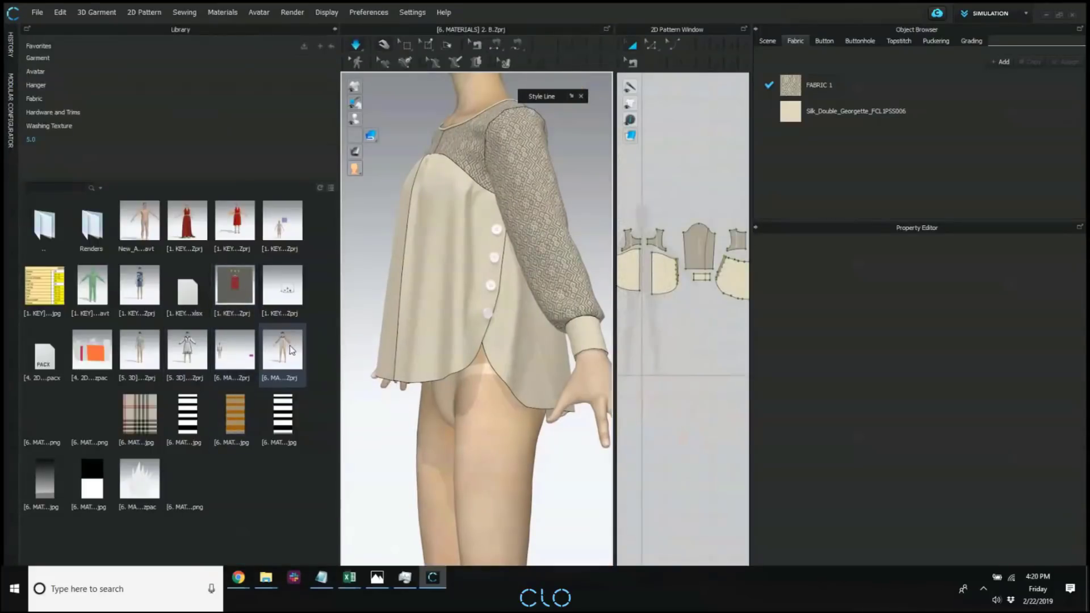
mouse_move(248, 361)
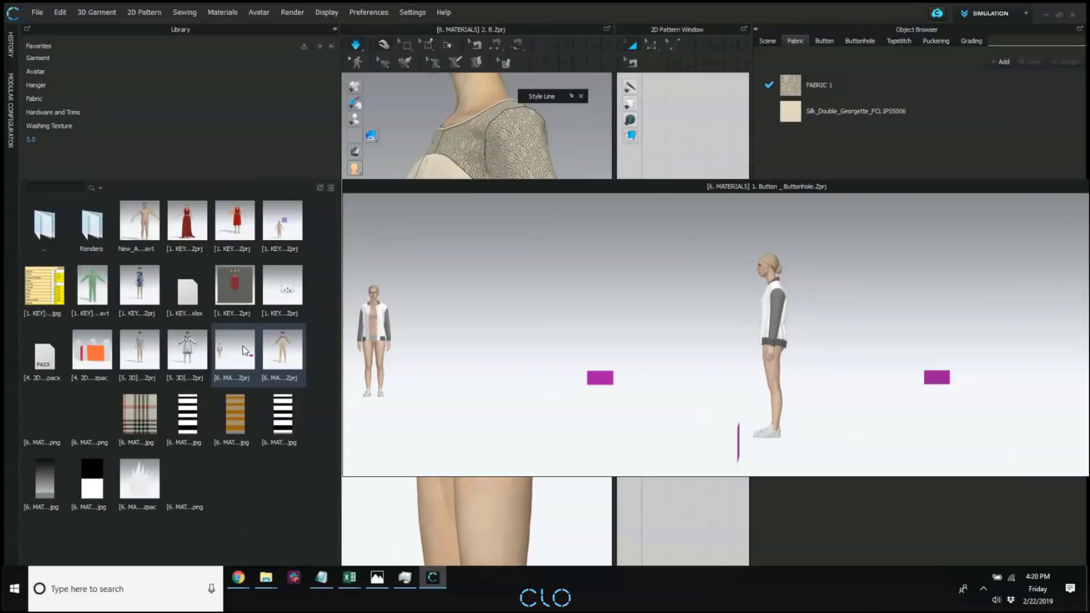
double_click(241, 348)
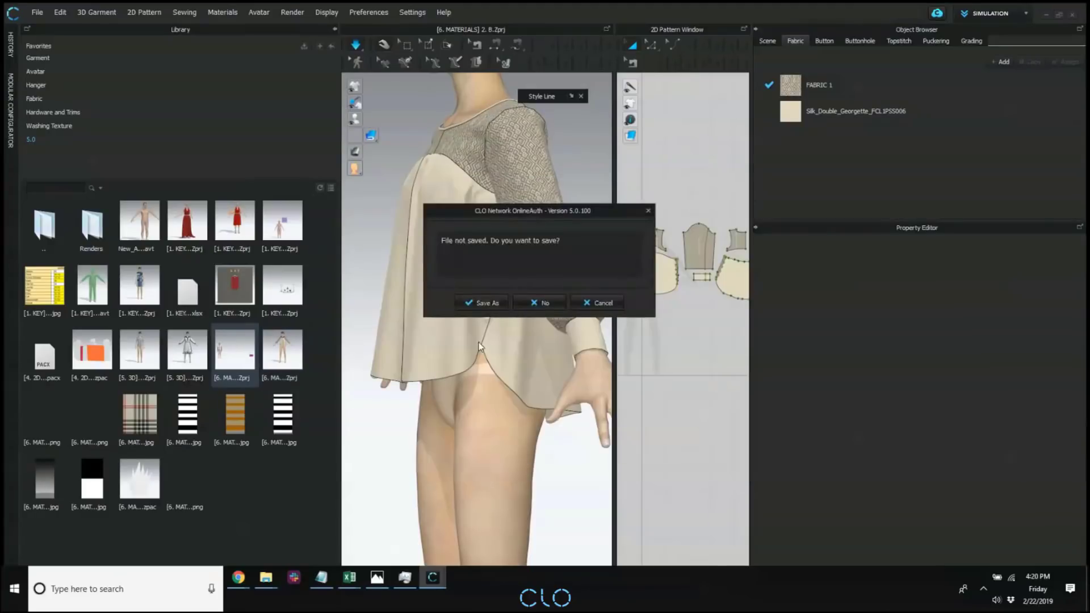
left_click(541, 303)
left_click(549, 388)
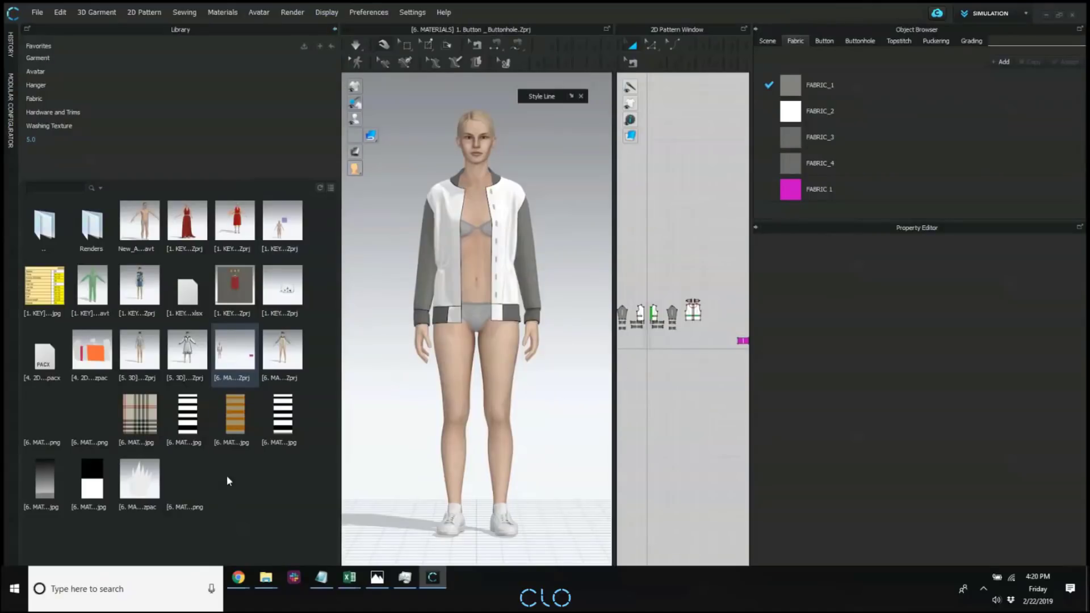
Apply the plaid image as FABRIC_2's texture on the jacket body and scale the texture on the front panel.
left_click(915, 116)
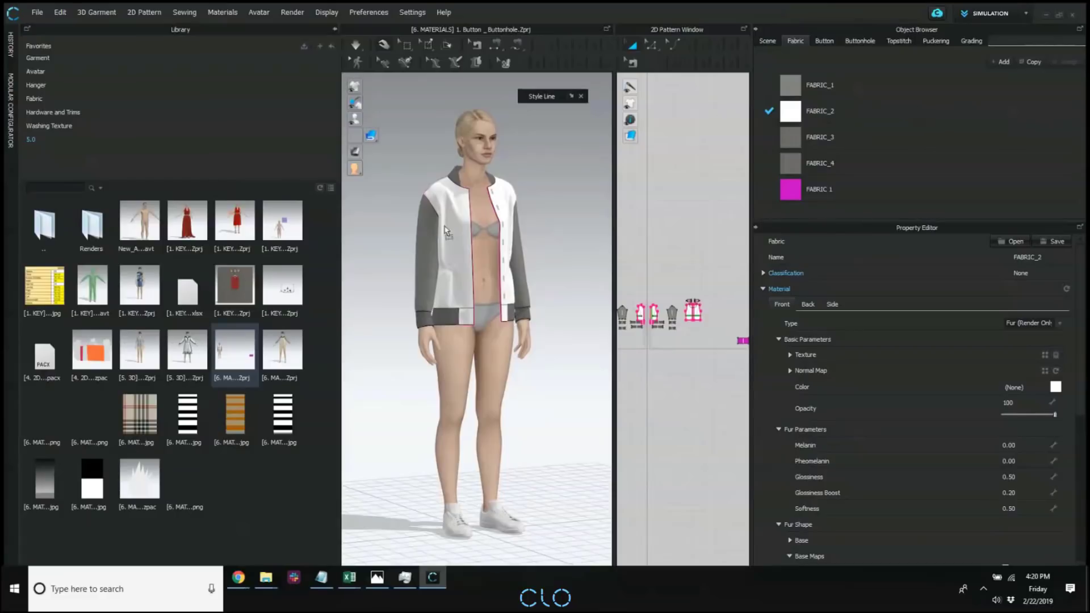
left_click_drag(447, 230, 454, 234)
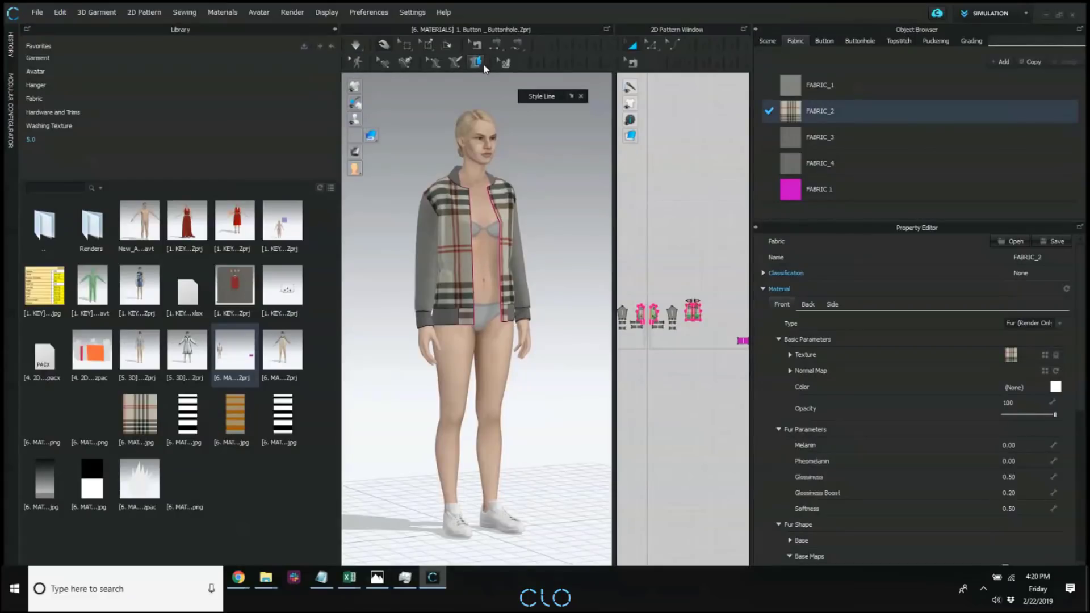
left_click(505, 62)
left_click(457, 265)
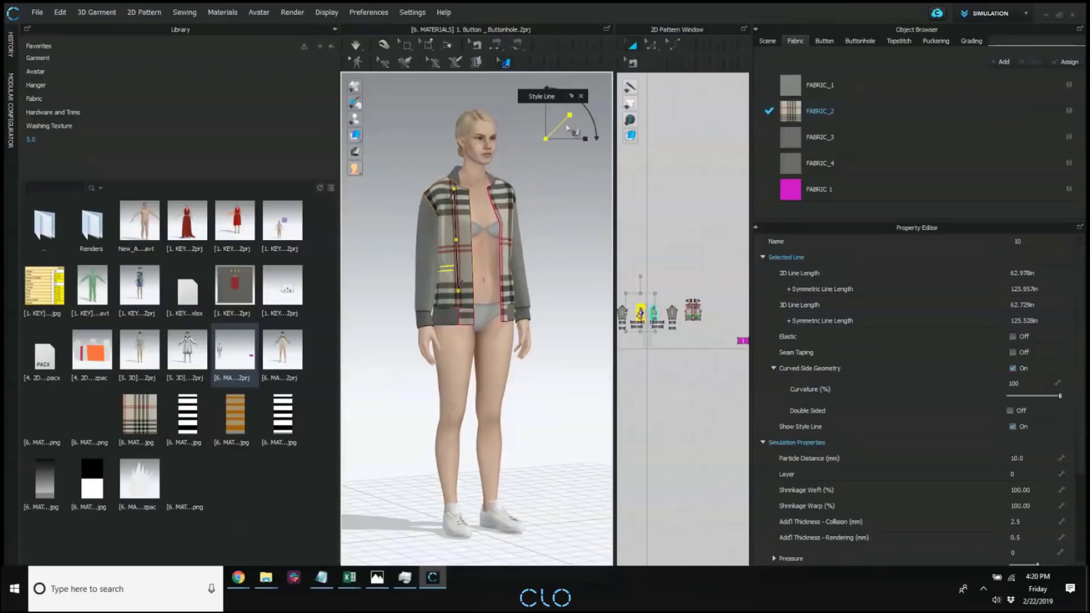
left_click_drag(566, 127, 556, 134)
left_click(333, 29)
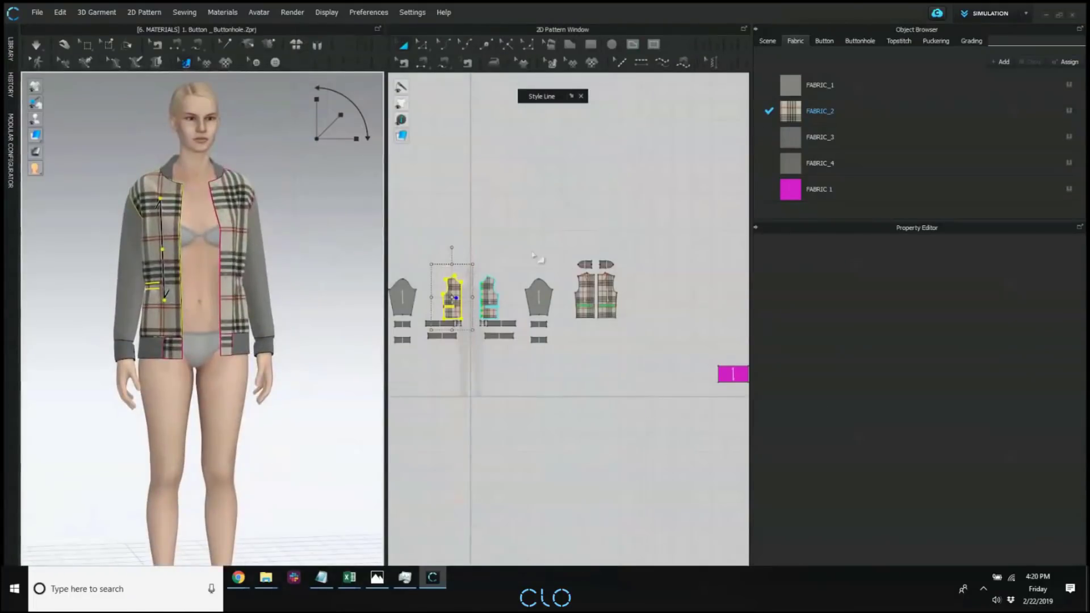
Switch to Print Layout mode and arrange FABRIC_2's pattern pieces within its fabric roll.
left_click(1021, 12)
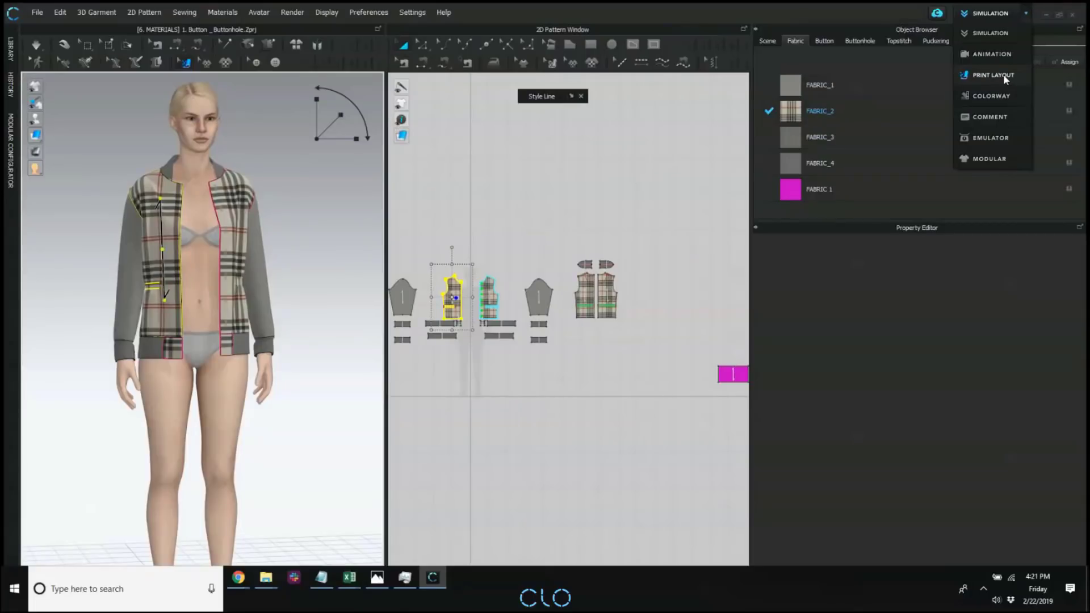
left_click(1004, 77)
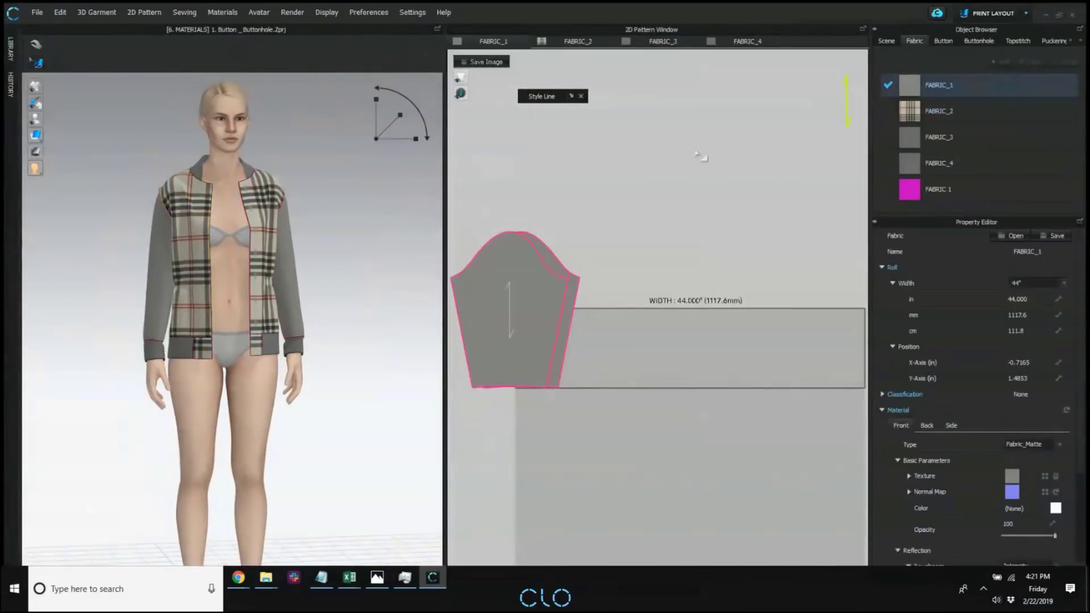
left_click(567, 42)
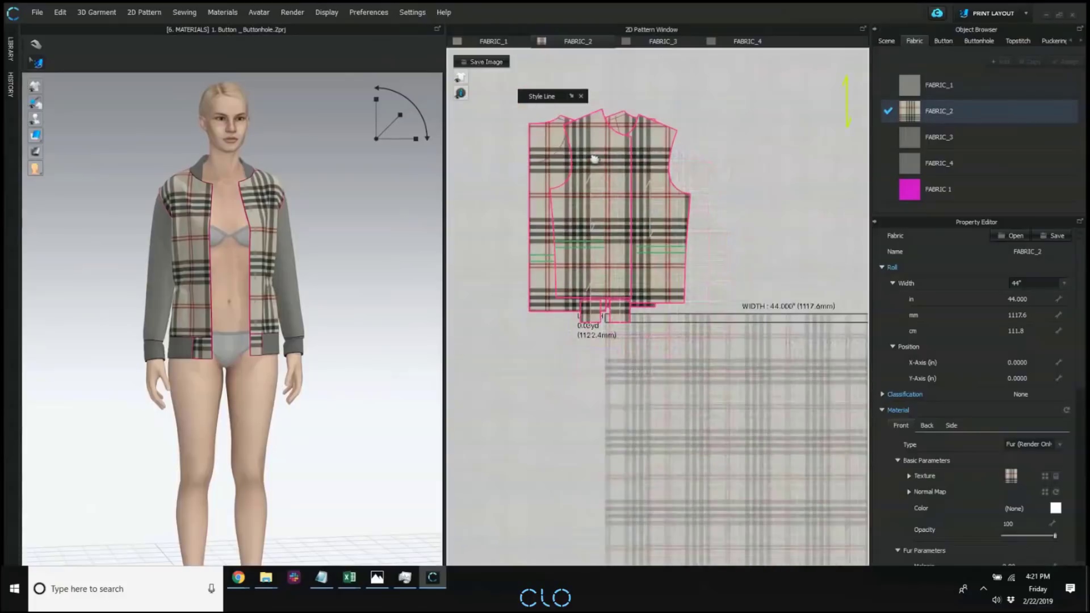
right_click(724, 199)
left_click(798, 219)
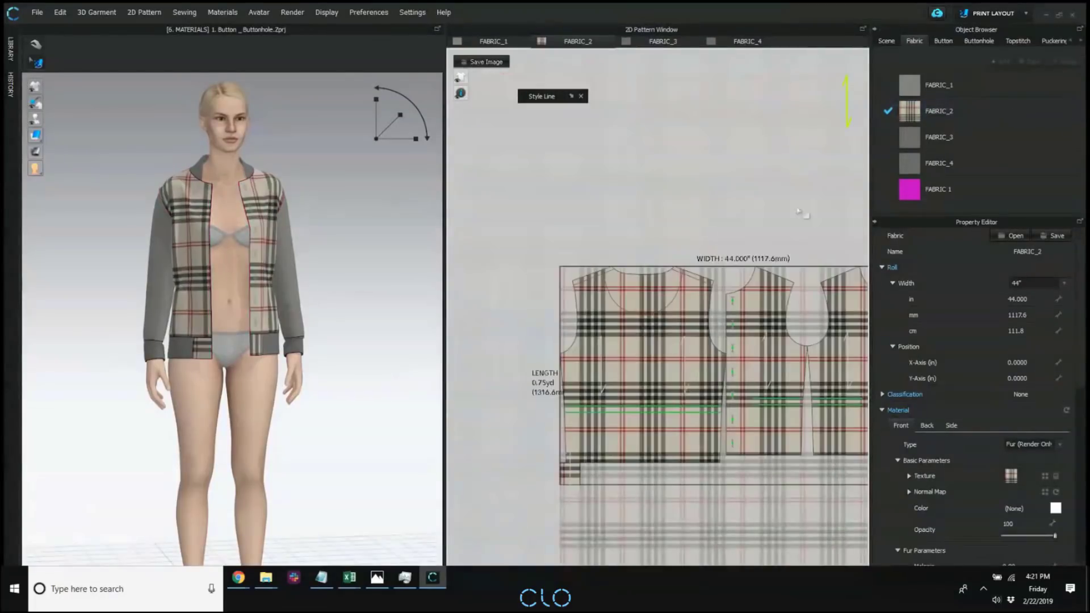
Examine how the plaid pieces and pattern repeats of FABRIC_2 lie across the fabric roll.
scroll(725, 327, "up", 3)
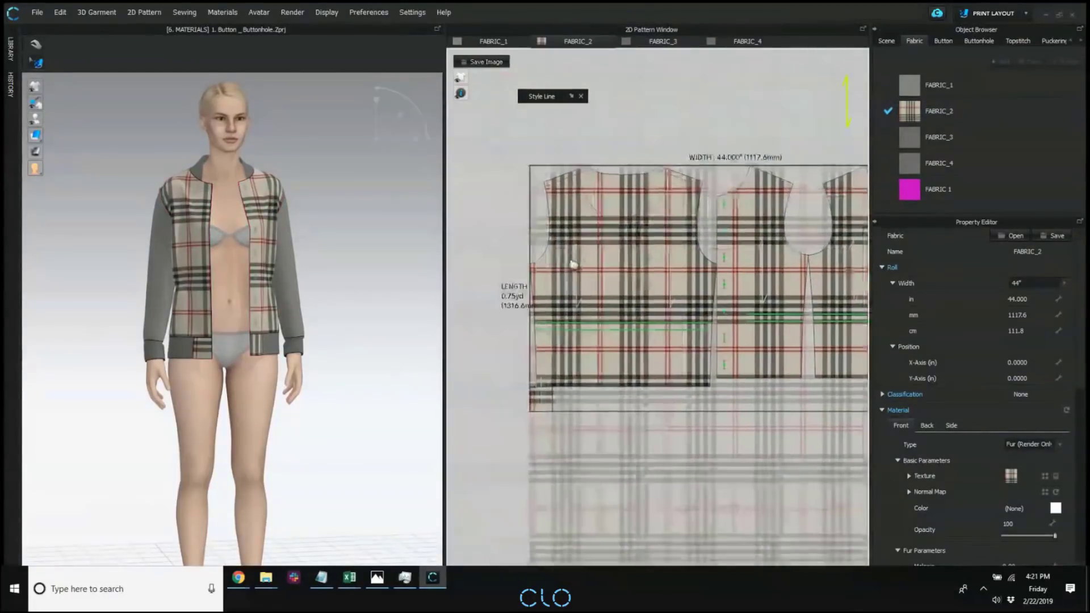
scroll(602, 281, "up", 3)
scroll(617, 289, "down", 1)
middle_click_drag(703, 264, 684, 250)
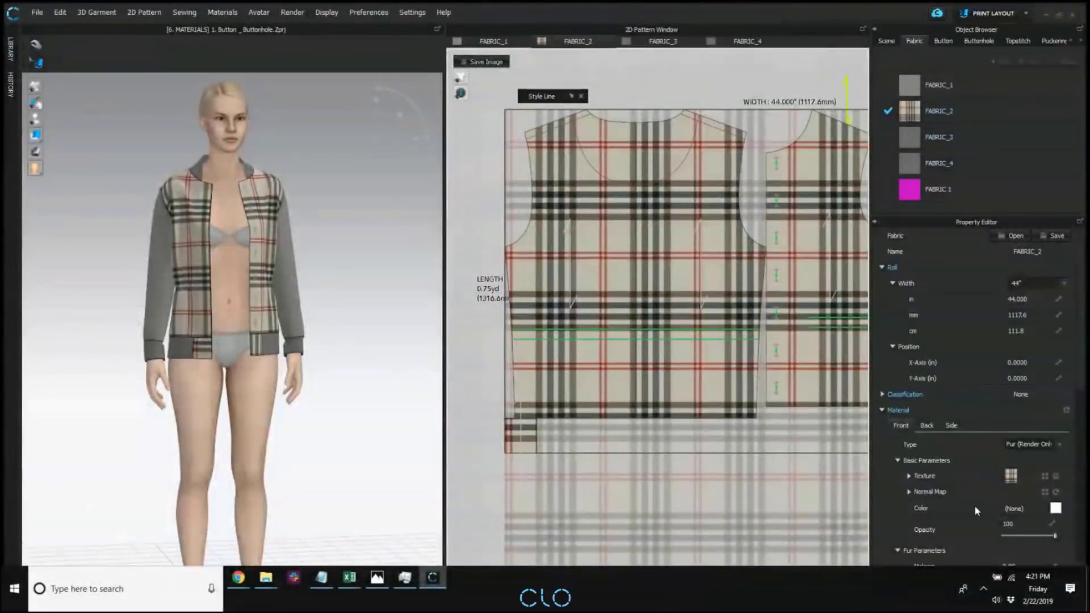
left_click(985, 117)
scroll(696, 245, "down", 2)
middle_click_drag(700, 246, 671, 228)
scroll(671, 228, "down", 3)
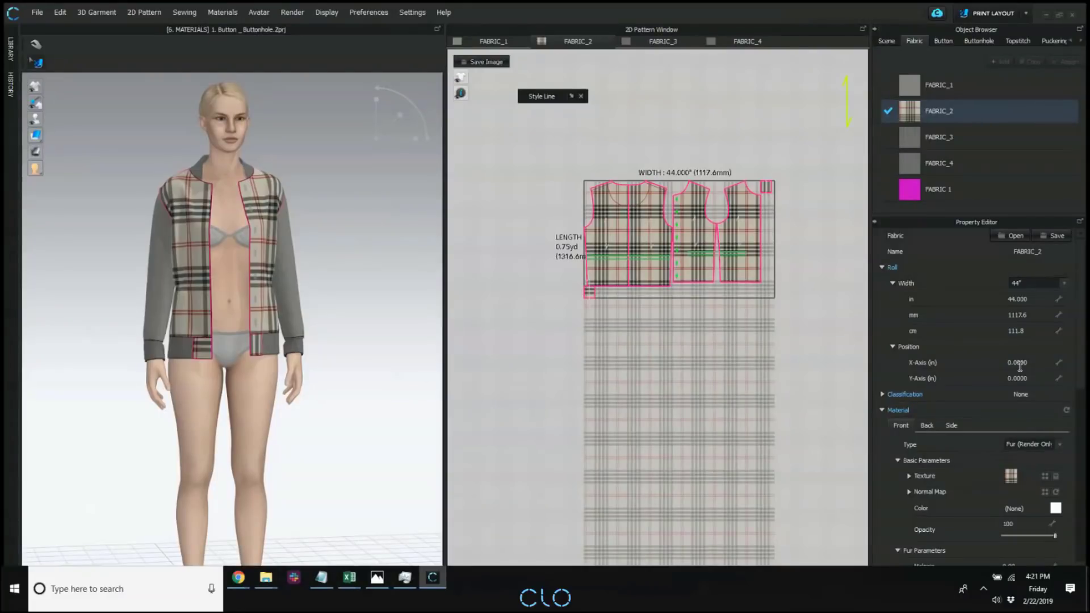
scroll(653, 268, "up", 3)
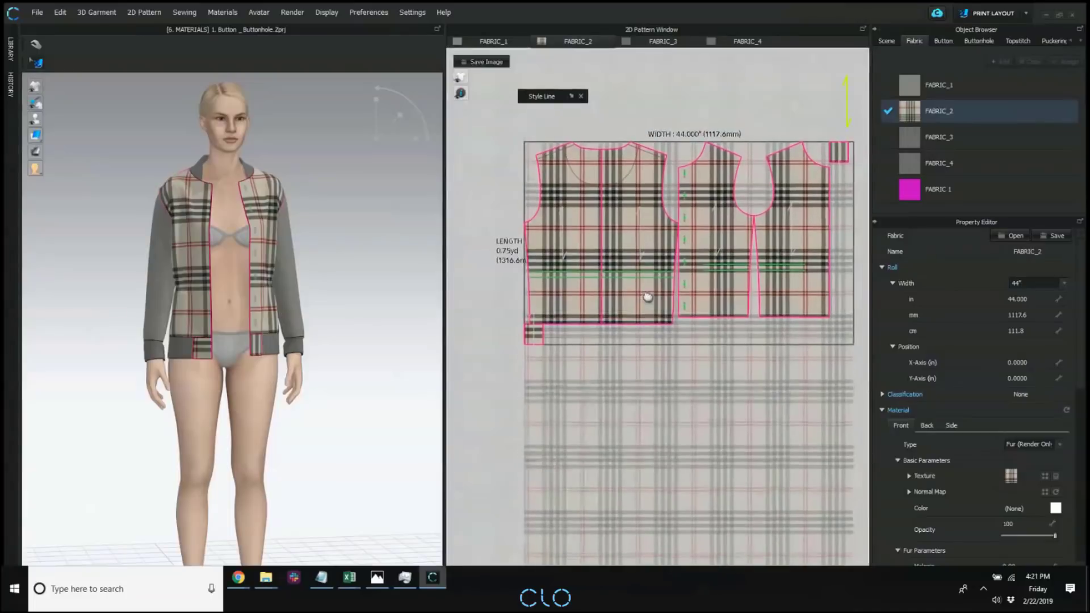
scroll(650, 278, "down", 2)
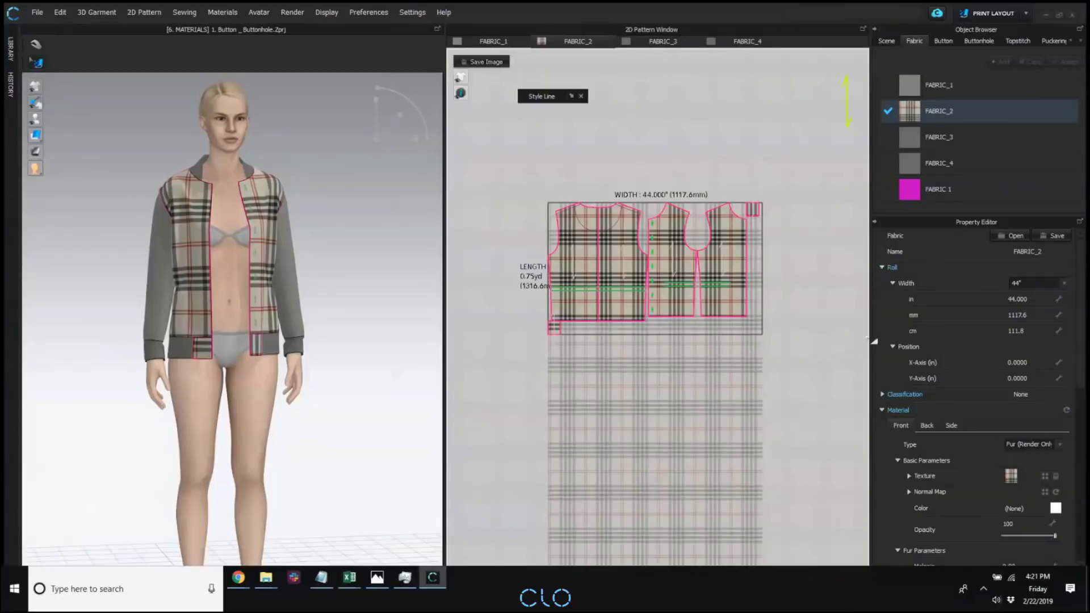
Set the X-axis position of FABRIC_2's roll to 25 in.
left_click(1017, 362)
key("BackSpace")
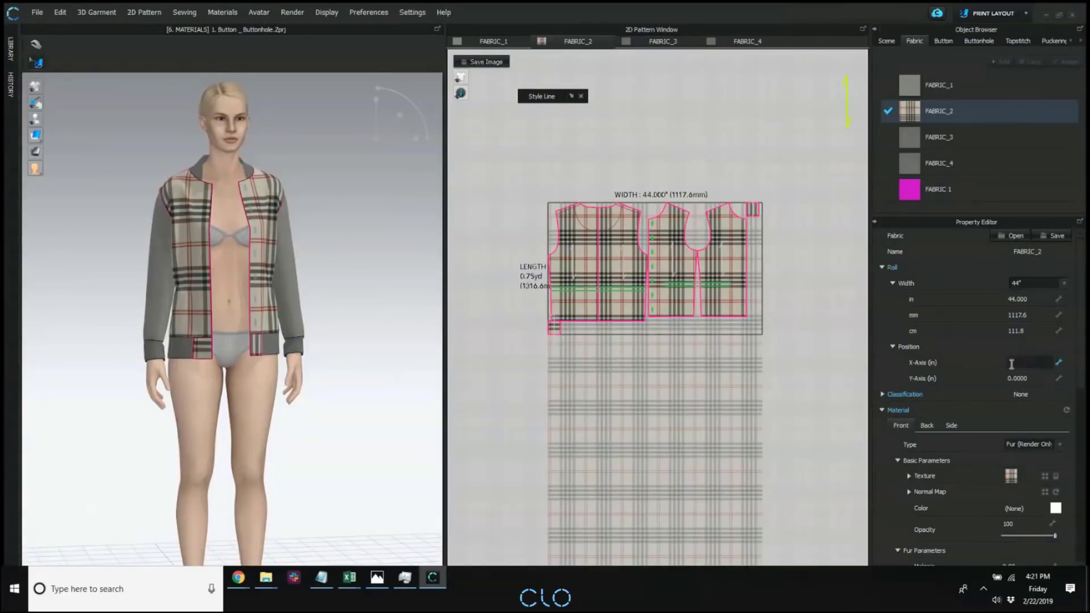
type("0")
key("Return")
left_click(1015, 363)
type("25")
key("Return")
scroll(652, 243, "up", 2)
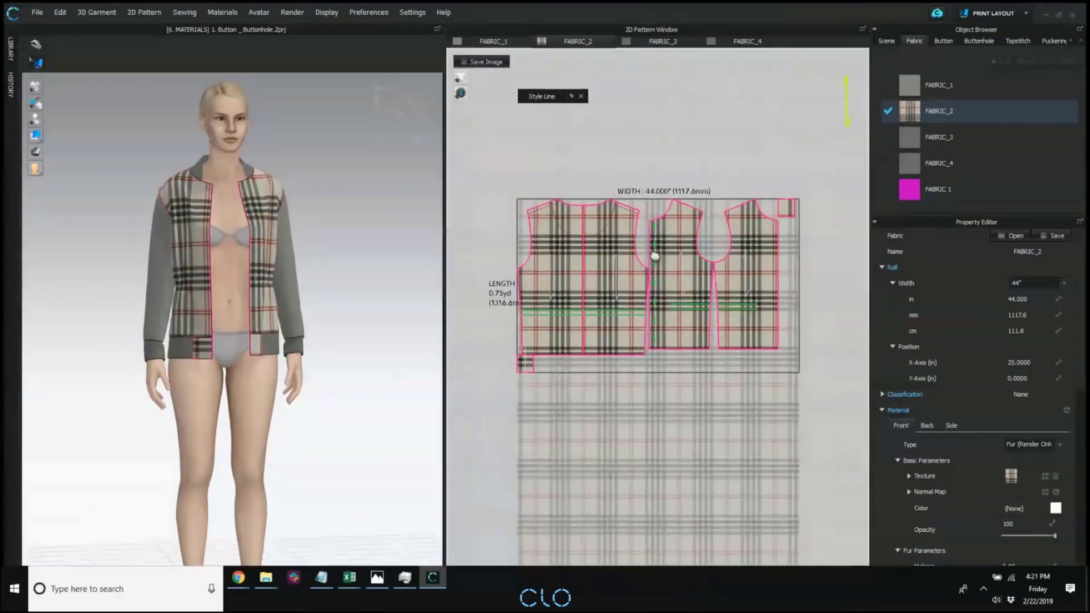
Set the position of FABRIC_2's roll to 35 in on the Y-axis and 15 in on the X-axis.
left_click(1026, 361)
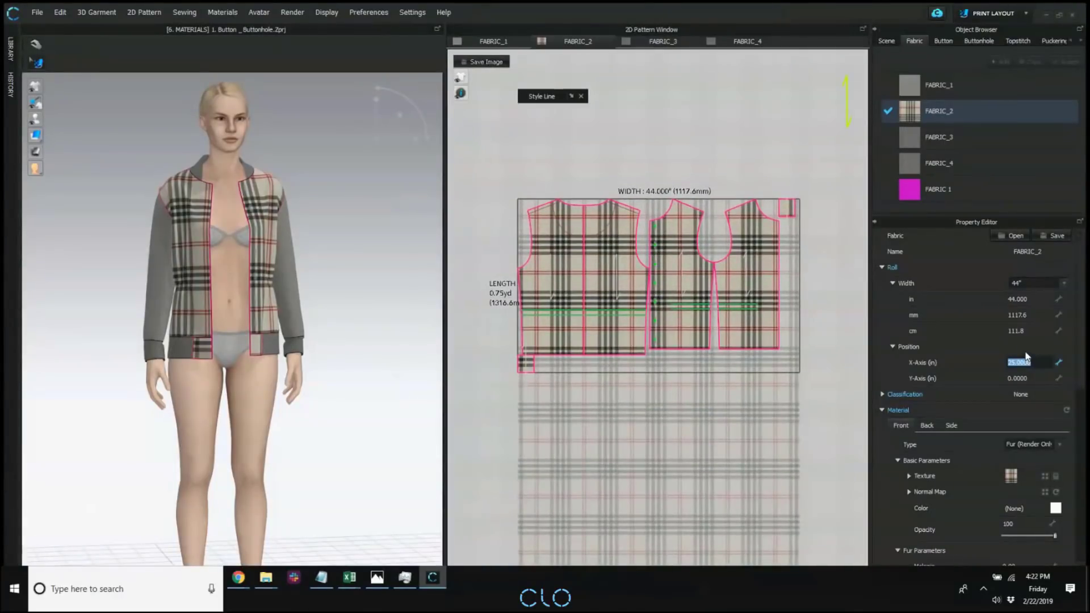
left_click(1030, 377)
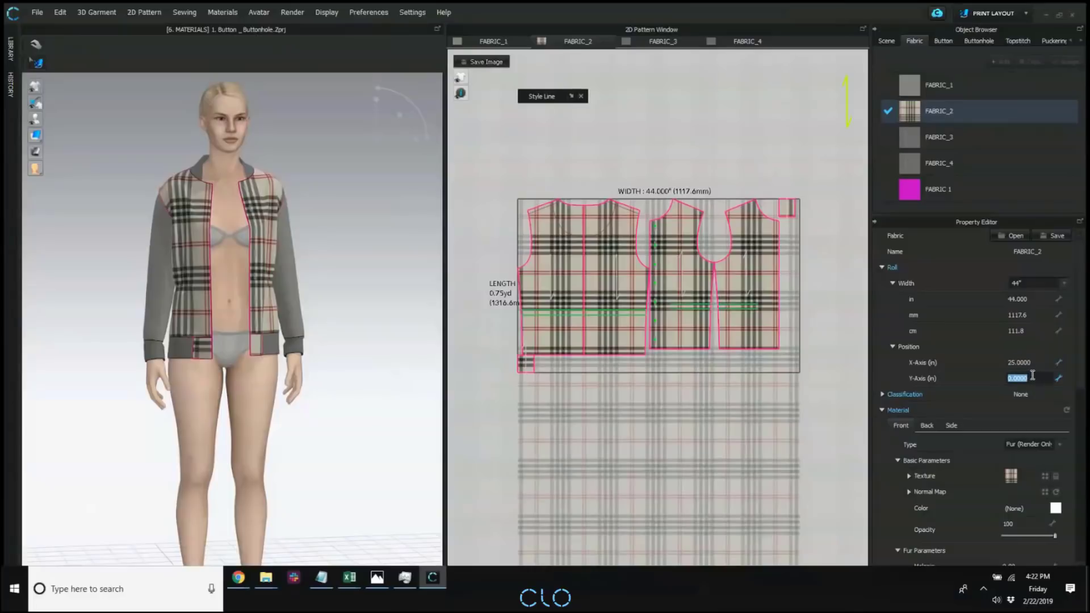
type("35")
key("Return")
left_click(1028, 362)
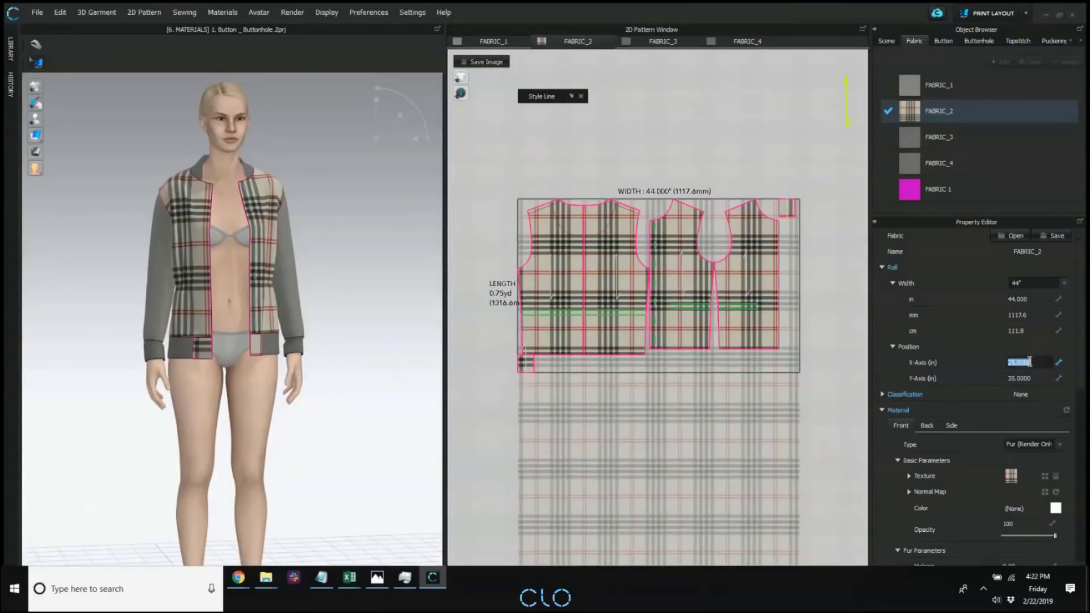
type("15")
key("Return")
scroll(232, 248, "up", 3)
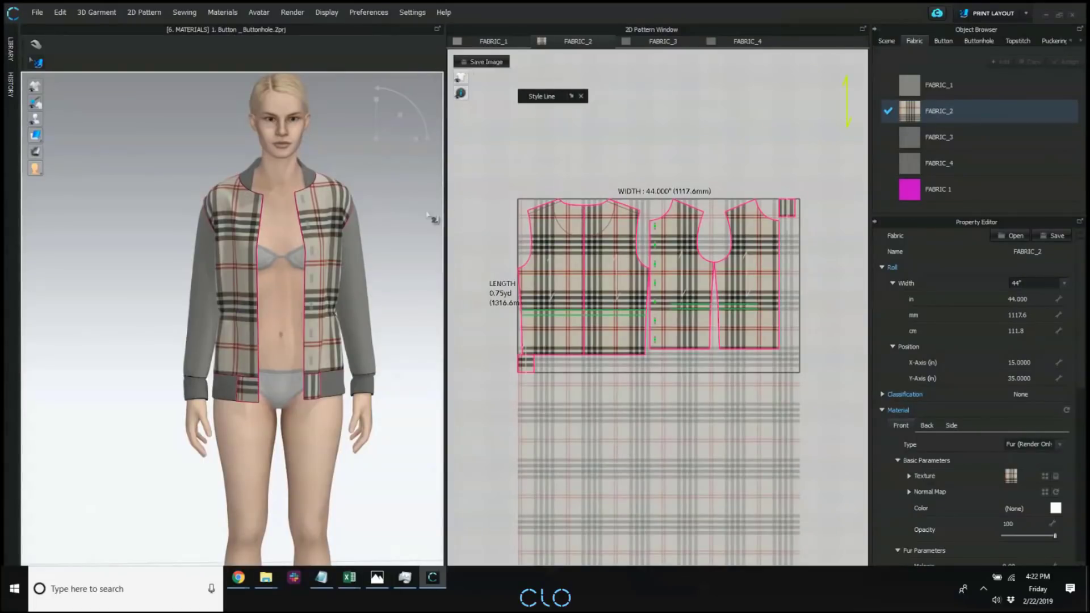
Shift the plaid on the jacket's front panel by repositioning that piece on the print layout.
left_click(238, 257)
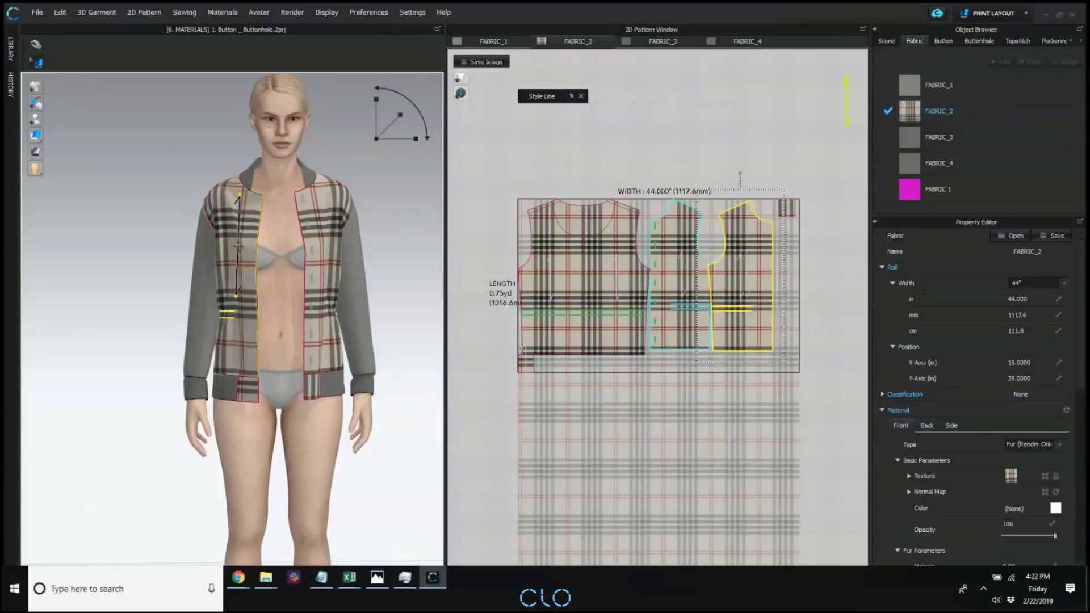
left_click_drag(260, 258, 245, 239)
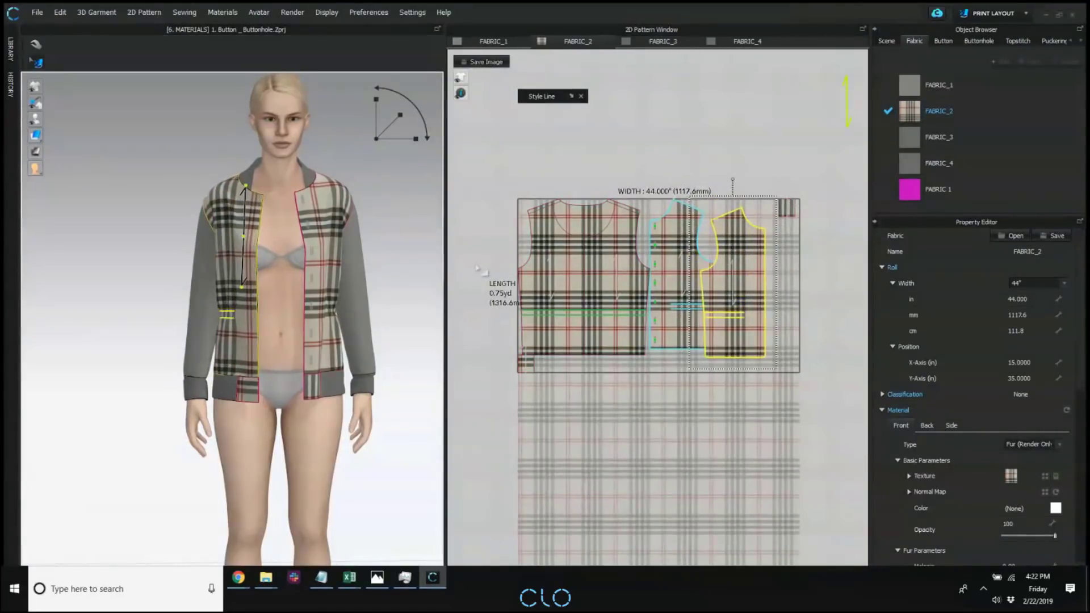
left_click_drag(749, 251, 773, 244)
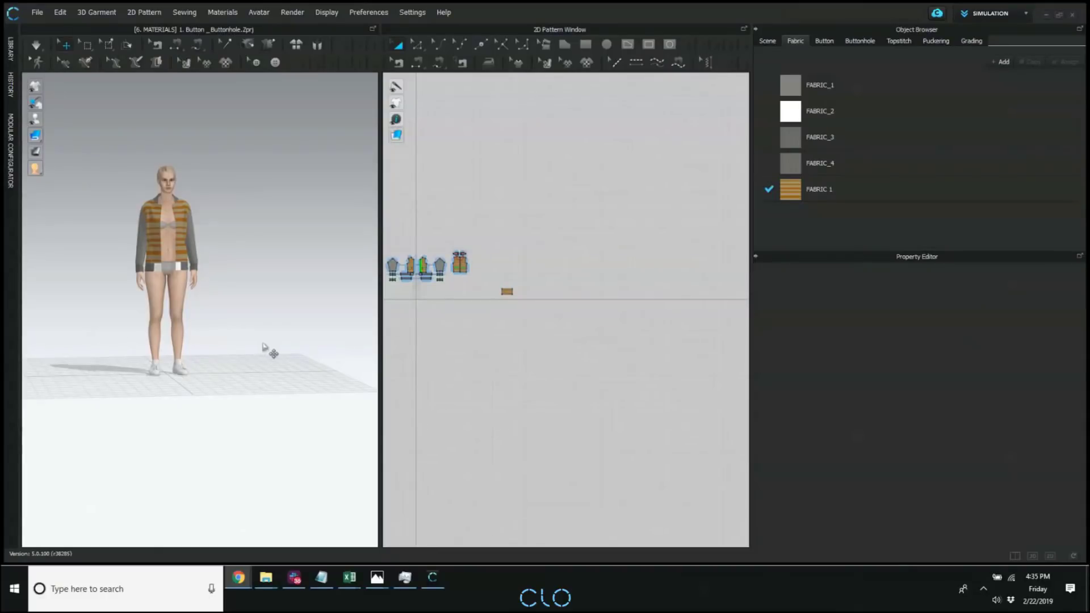
Browse the Female_Kelly avatar folder in the library and look at its available shoes.
left_click(16, 49)
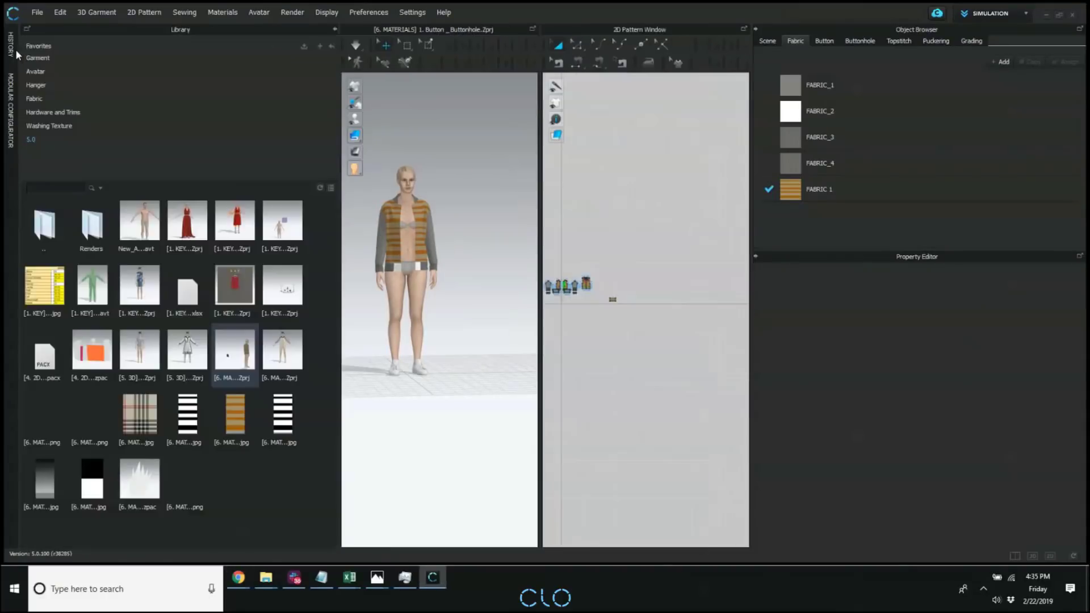
left_click(35, 72)
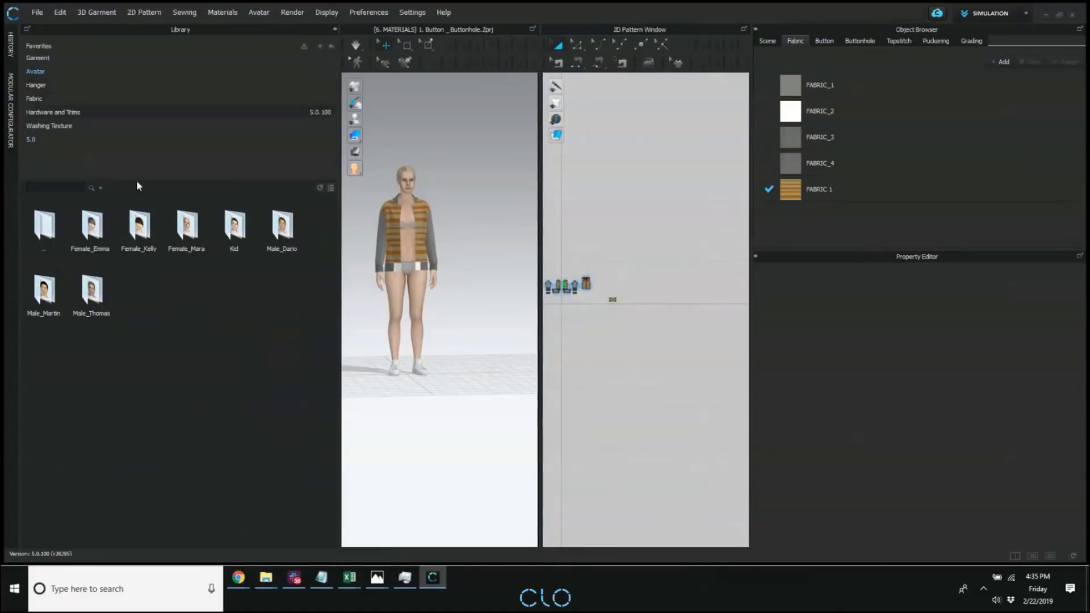
double_click(140, 227)
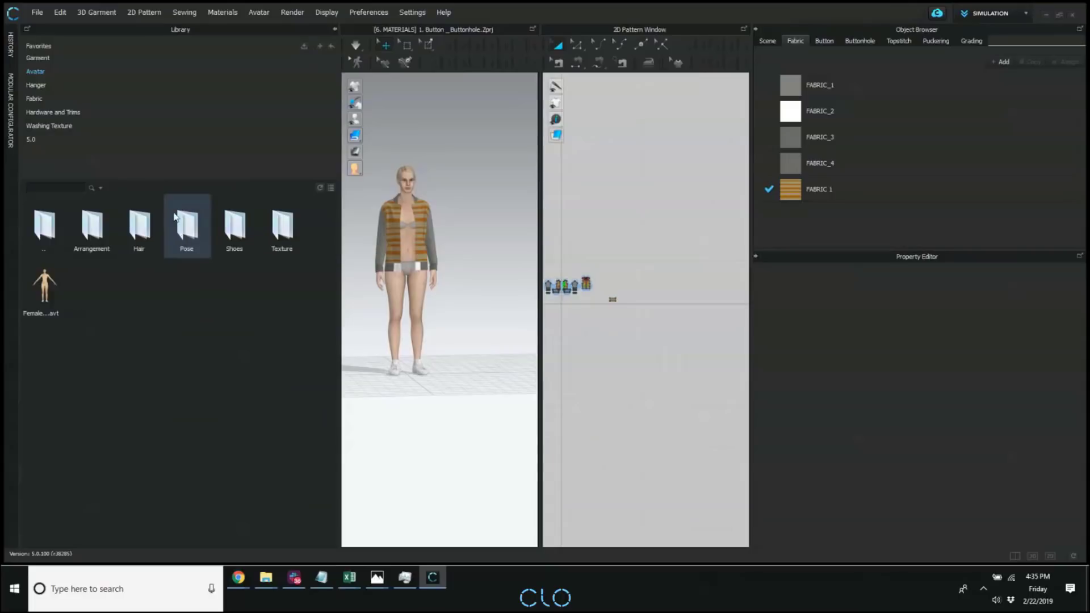
double_click(253, 238)
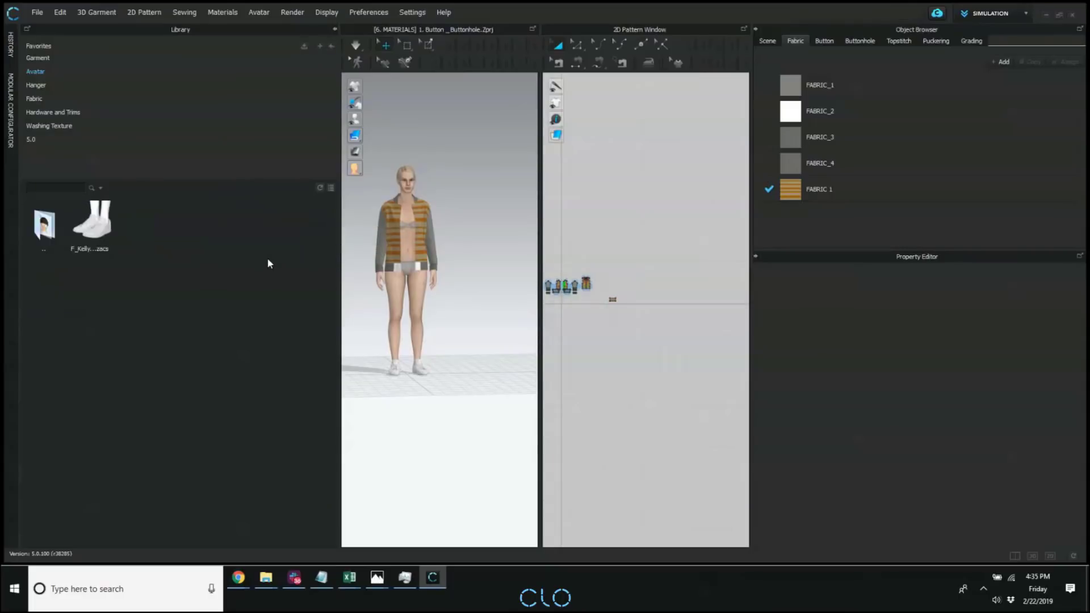
double_click(44, 227)
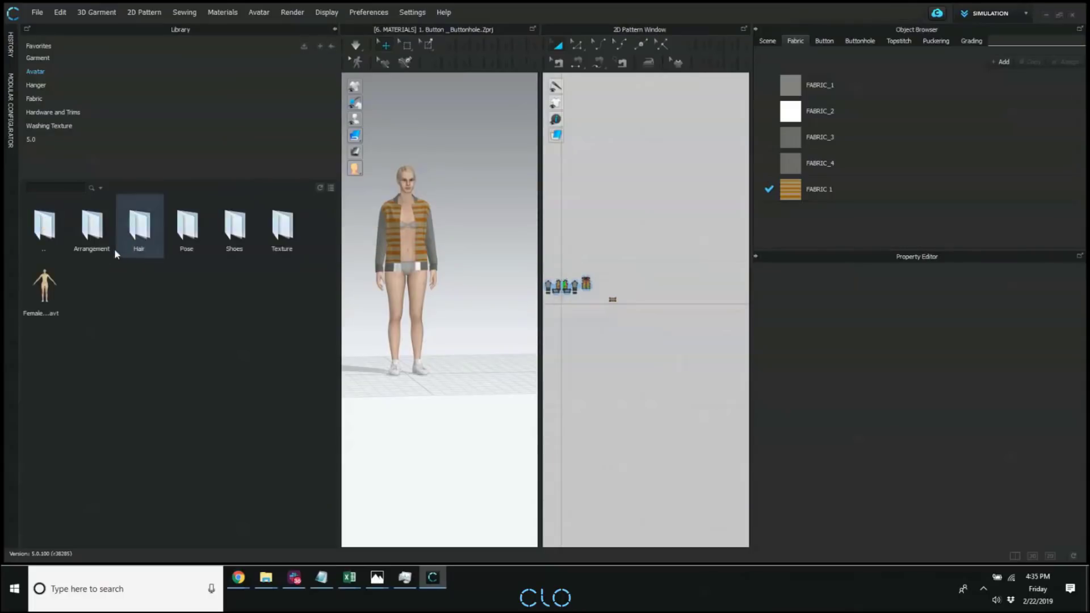
Browse the Female_Emma avatar folder in the library and look at its poses and shoes.
double_click(44, 227)
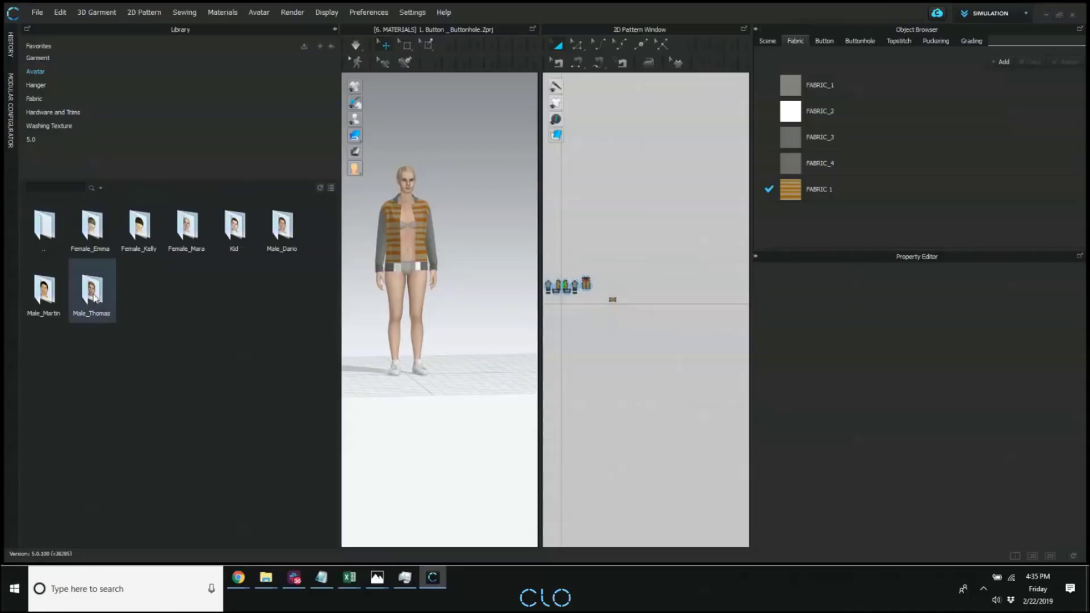
double_click(98, 233)
double_click(204, 223)
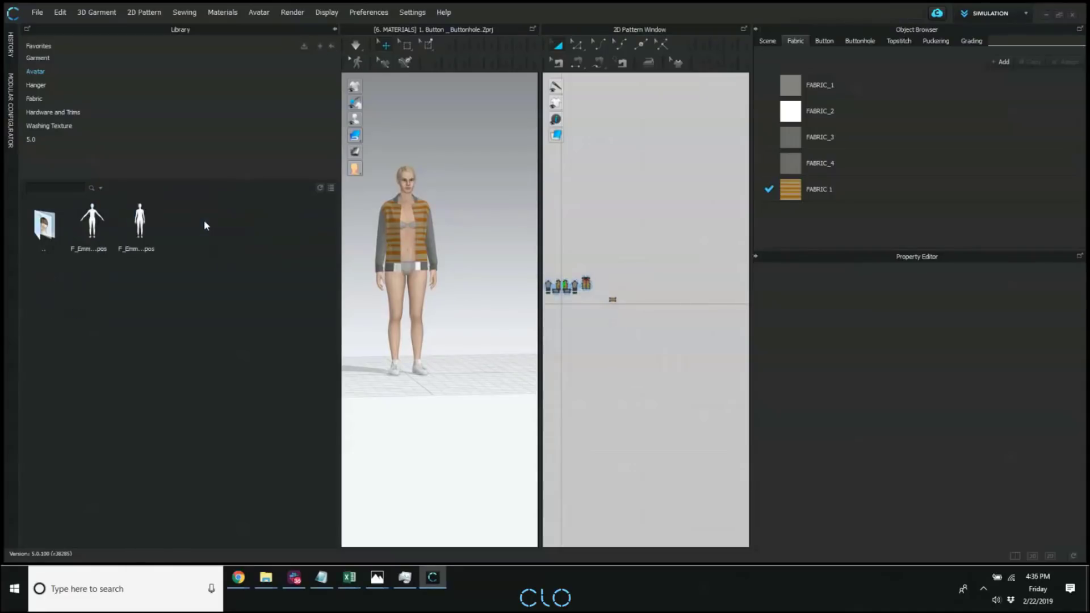
double_click(44, 224)
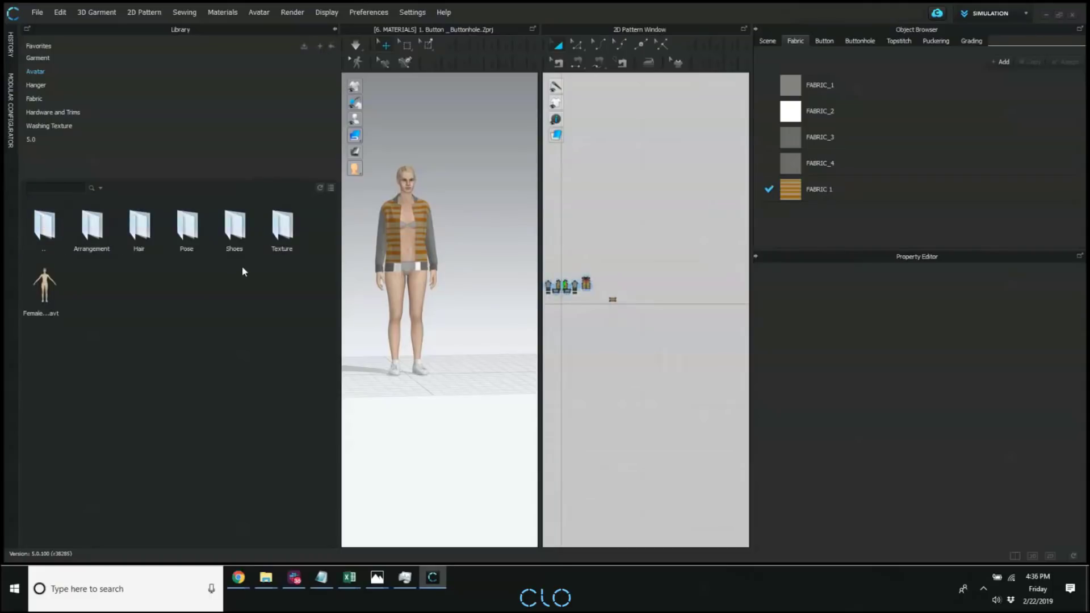
double_click(235, 224)
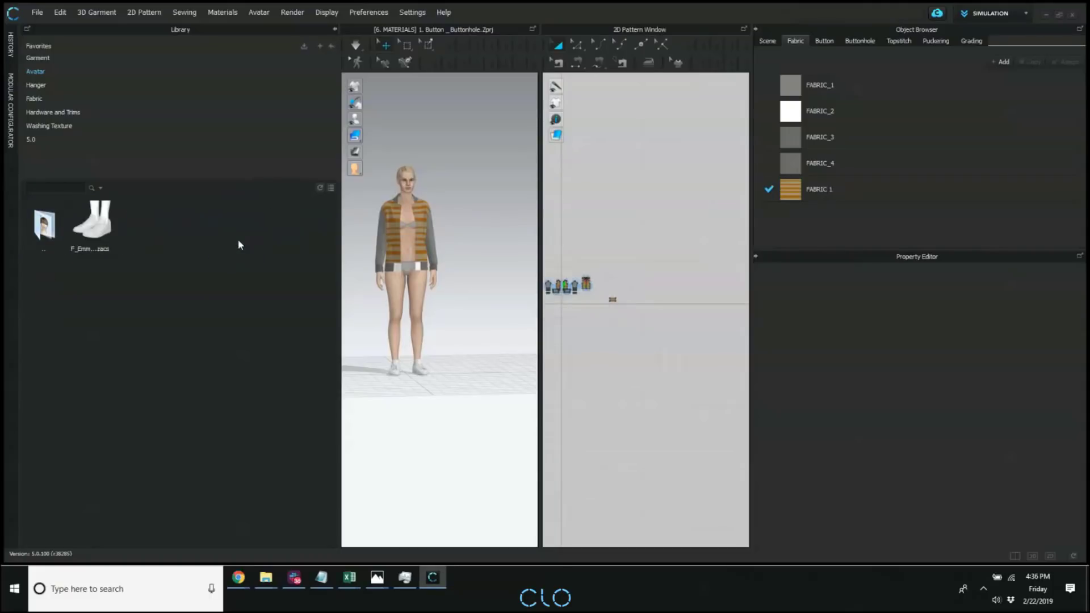
Browse the Female_Emma arrangement files and preview the skin textures, including F_Emma_Nude.jpg.
double_click(63, 229)
double_click(96, 233)
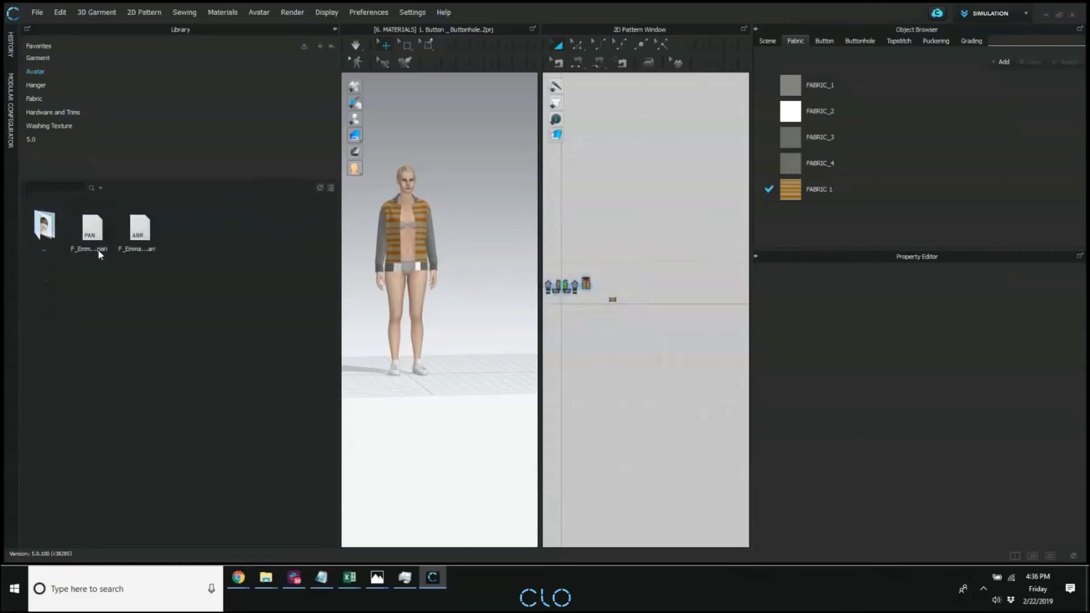
double_click(34, 222)
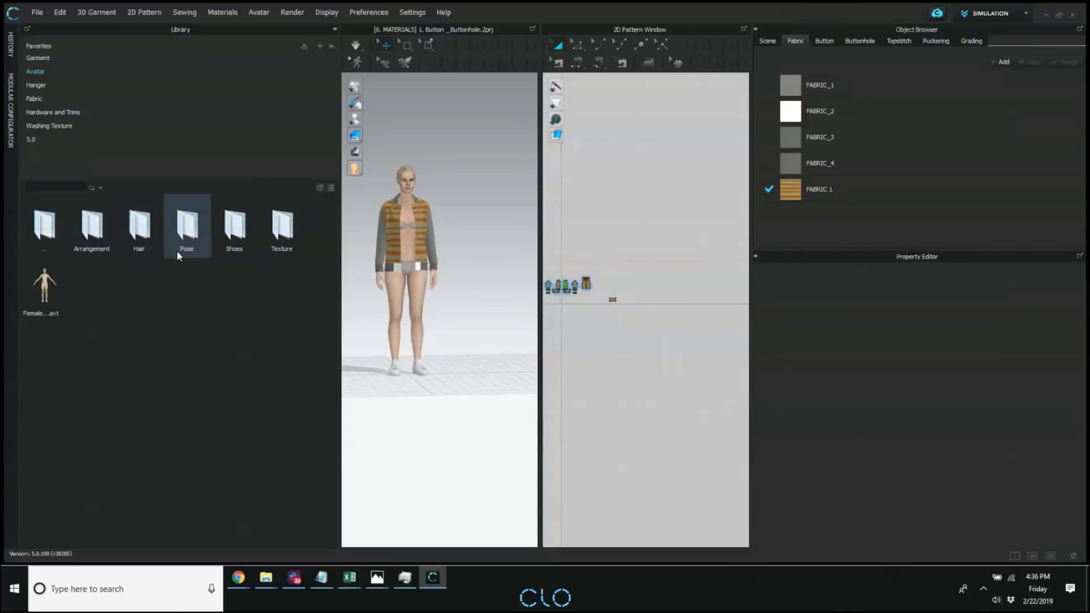
double_click(282, 235)
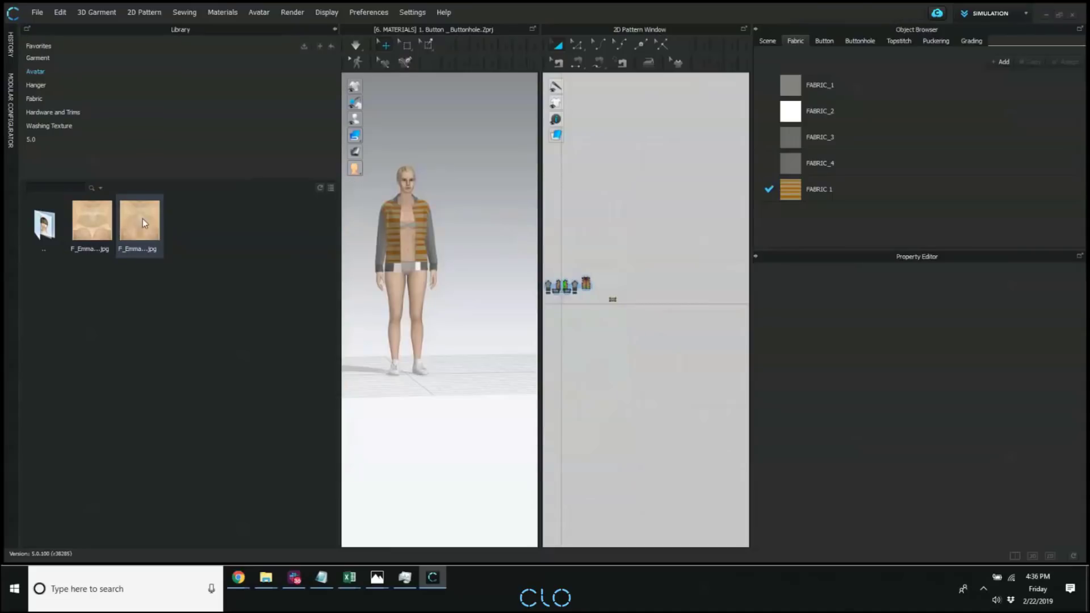
mouse_move(136, 248)
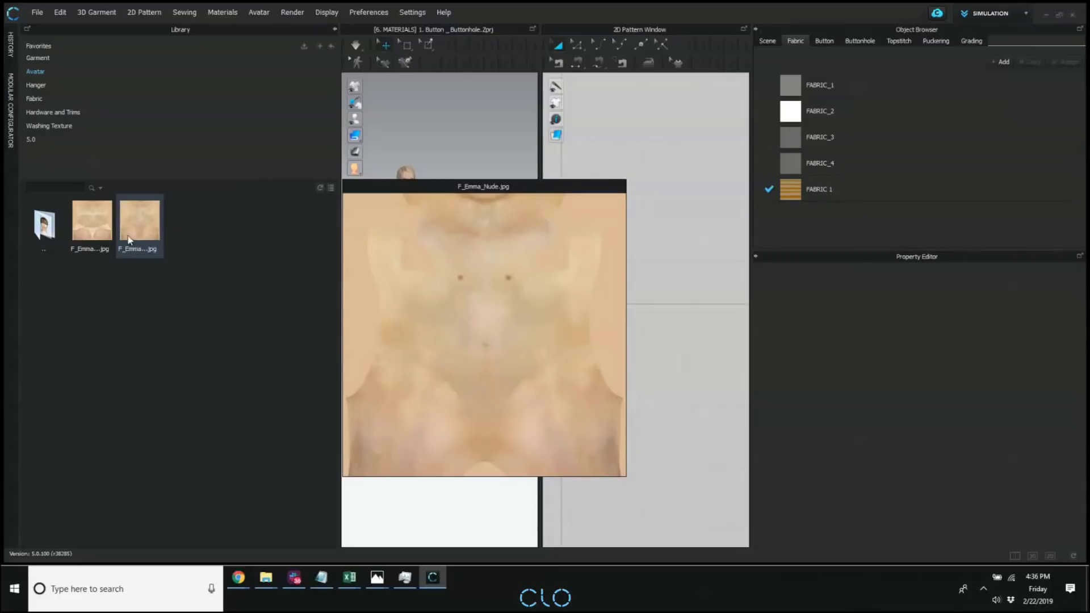
mouse_move(102, 241)
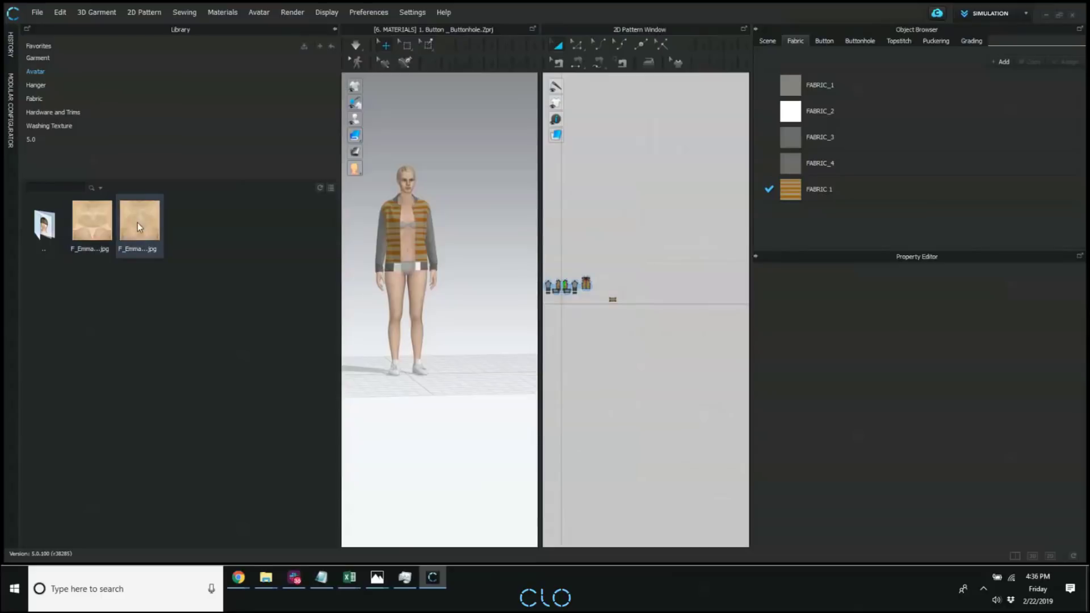
mouse_move(137, 223)
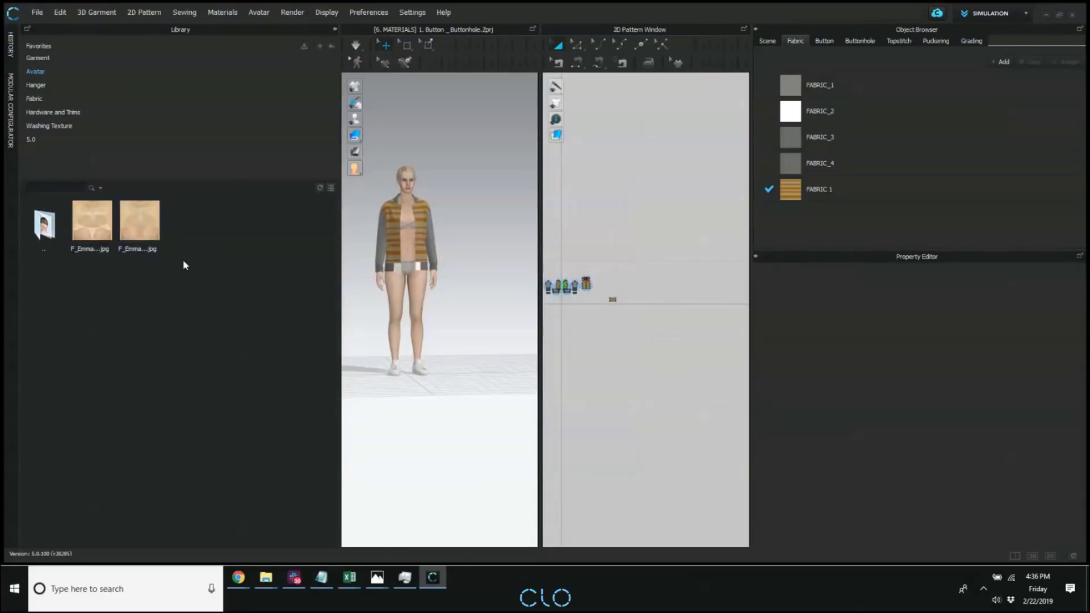
double_click(47, 227)
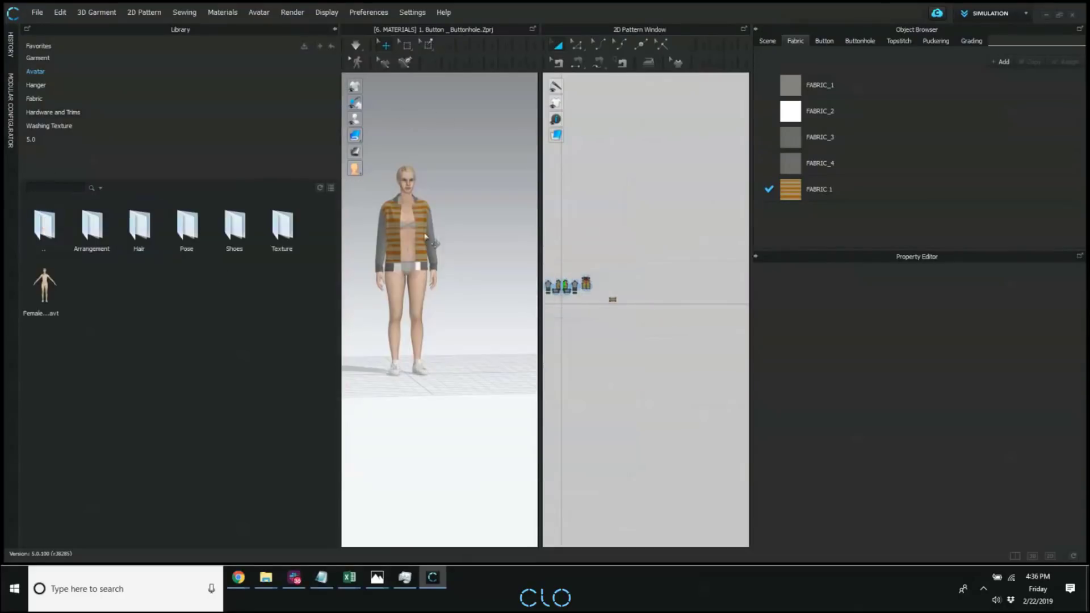
Apply the nude skin texture from the Female_Mara Texture folder to the avatar's torso and view the body.
double_click(56, 243)
double_click(198, 235)
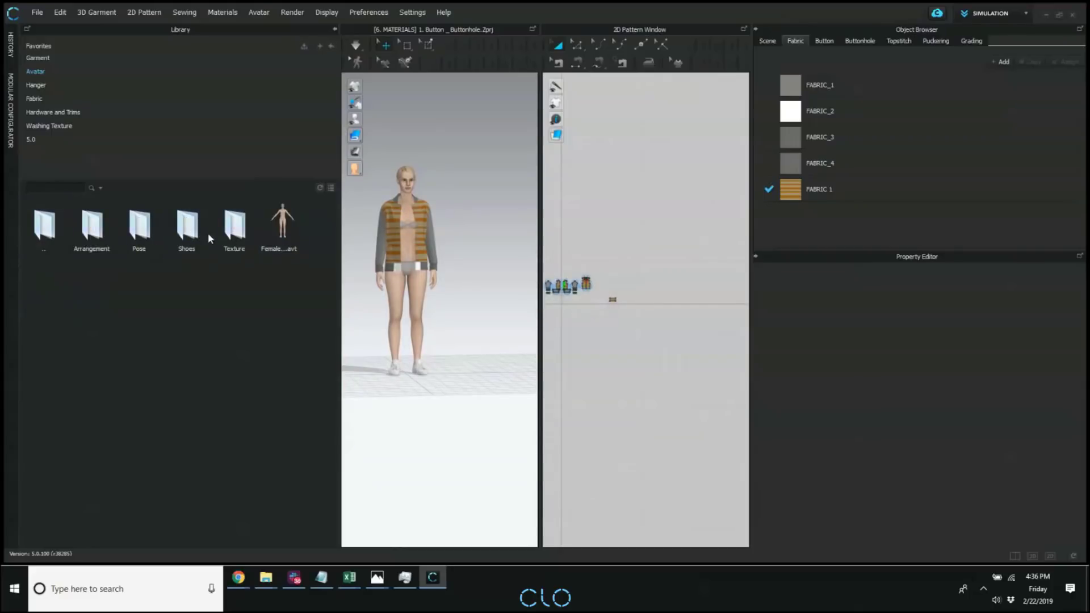
double_click(242, 233)
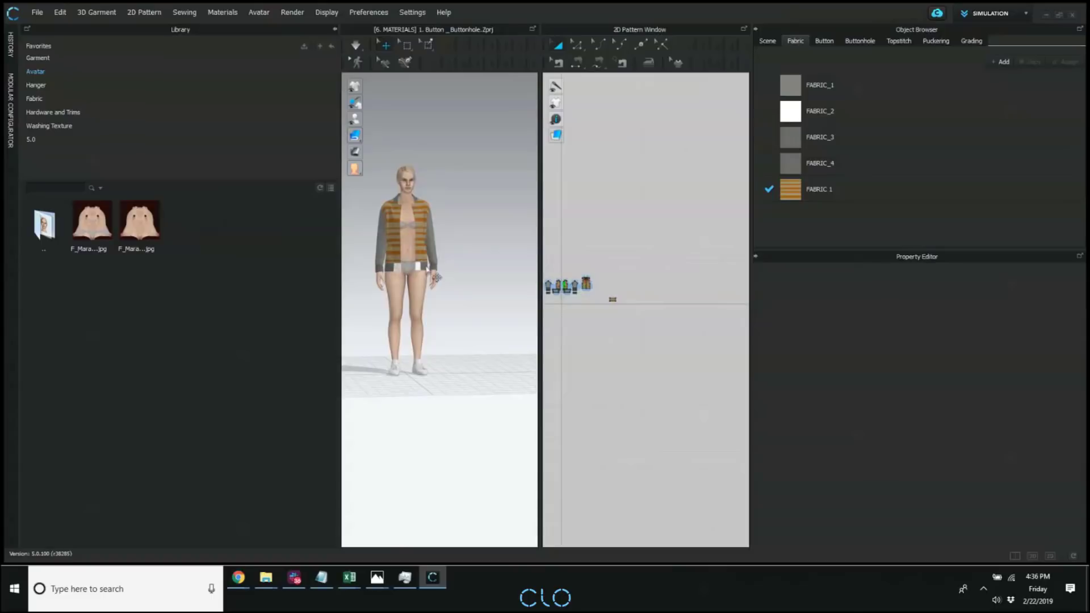
scroll(445, 301, "up", 3)
scroll(445, 301, "up", 1)
middle_click_drag(445, 301, 493, 301)
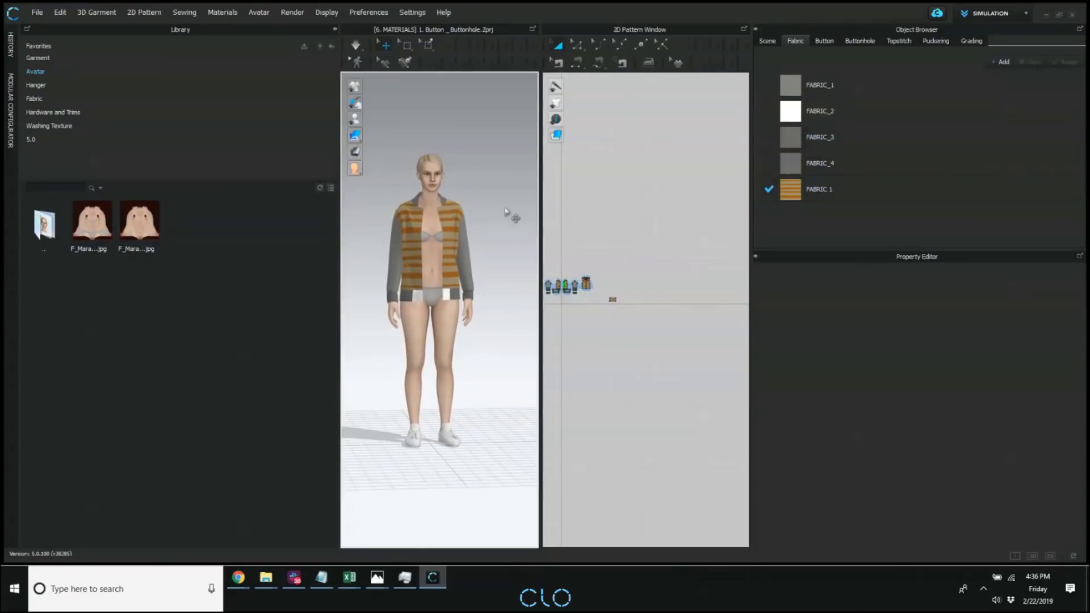
left_click(437, 185)
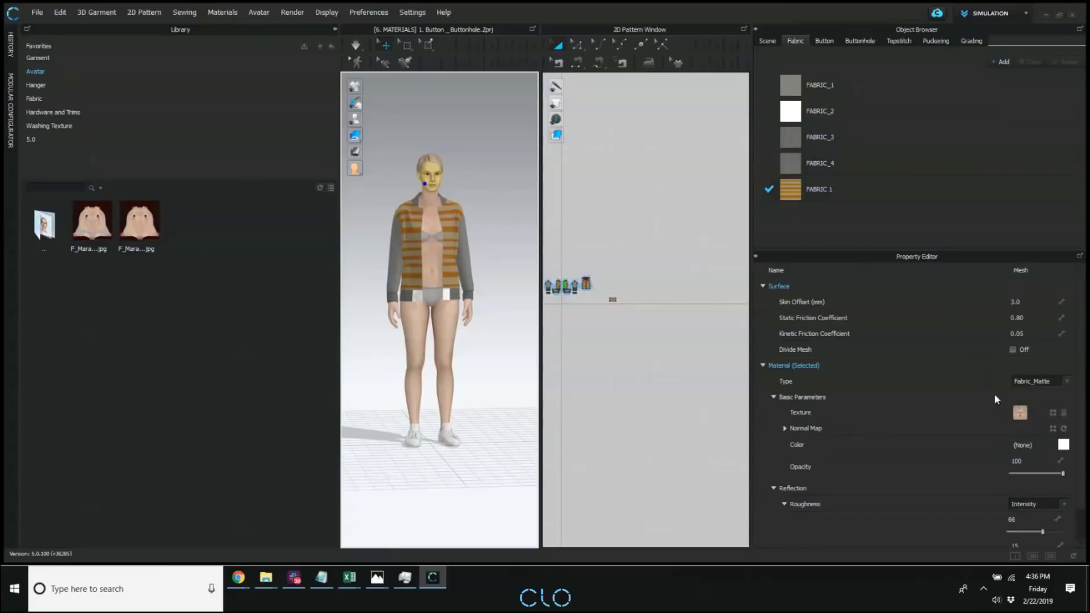
left_click(437, 231)
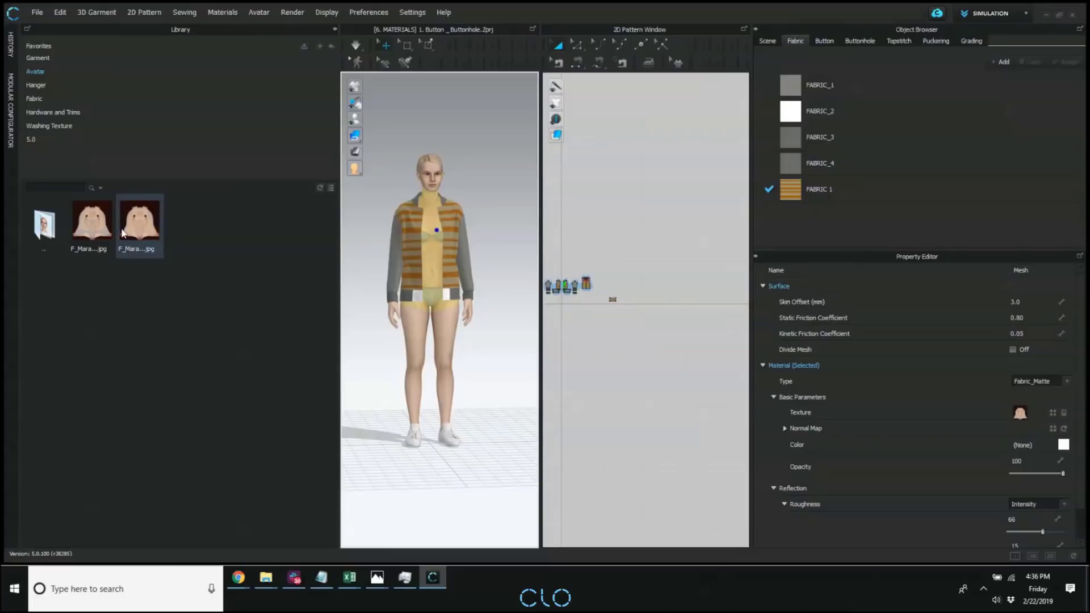
left_click_drag(123, 233, 1052, 410)
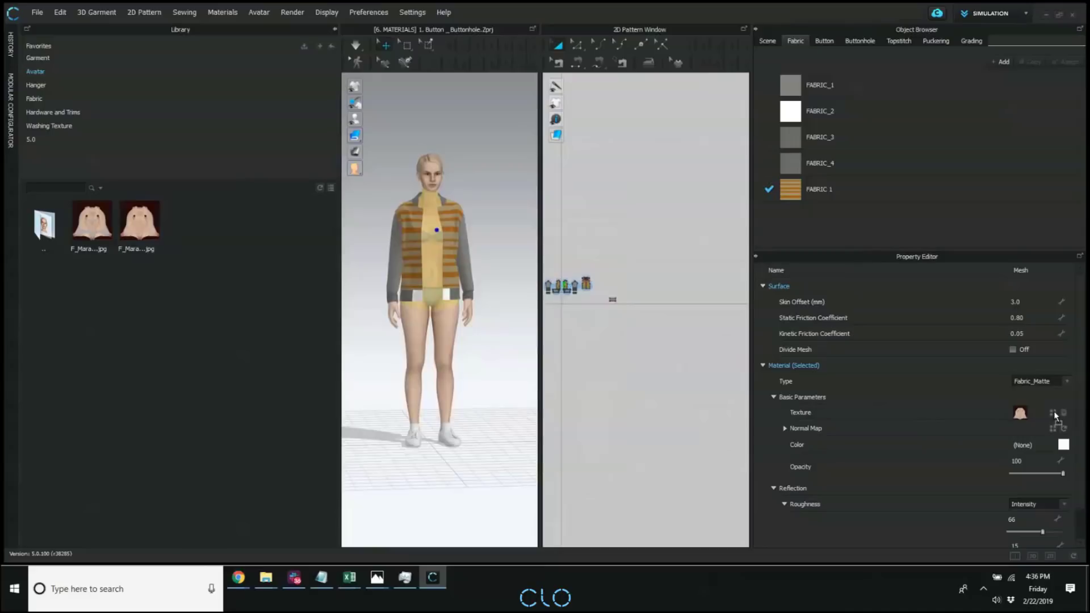
left_click(522, 350)
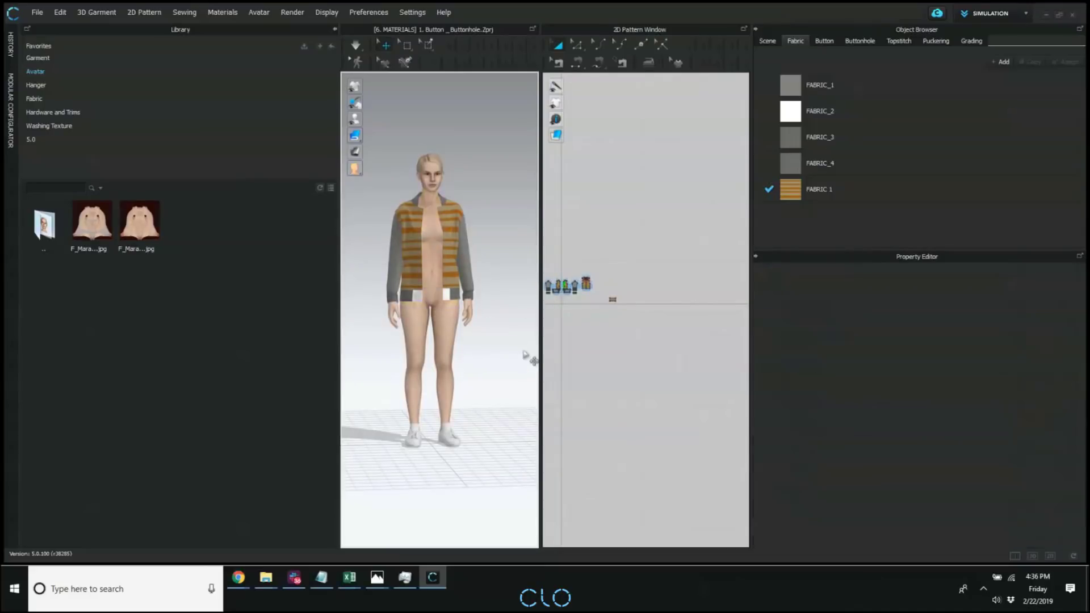
right_click_drag(523, 350, 485, 346)
Replace the torso's nude texture with the Female_Mara underwear texture.
left_click(435, 234)
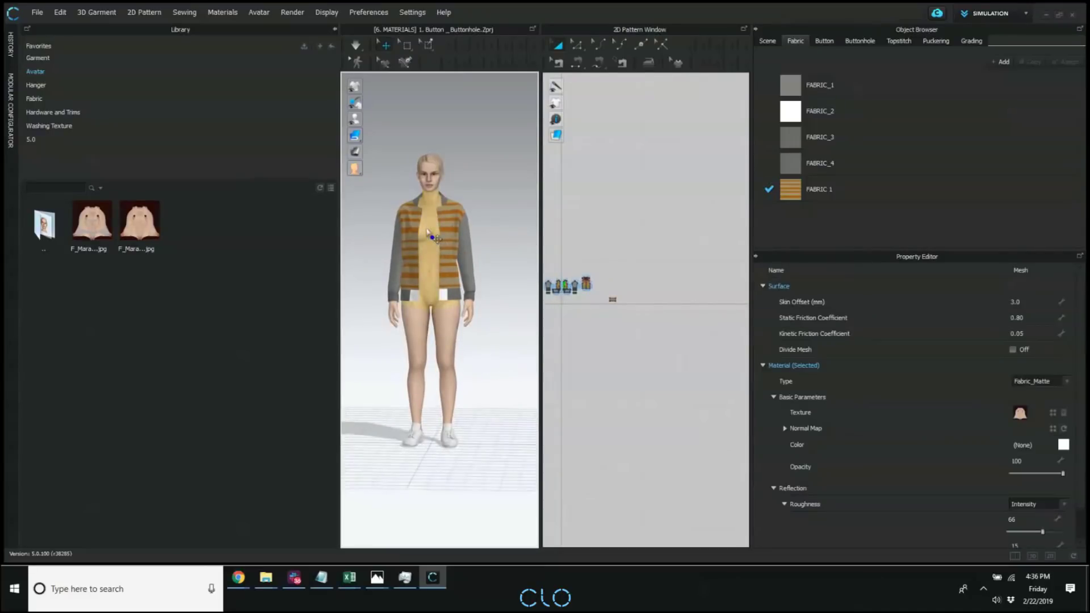
left_click(1055, 414)
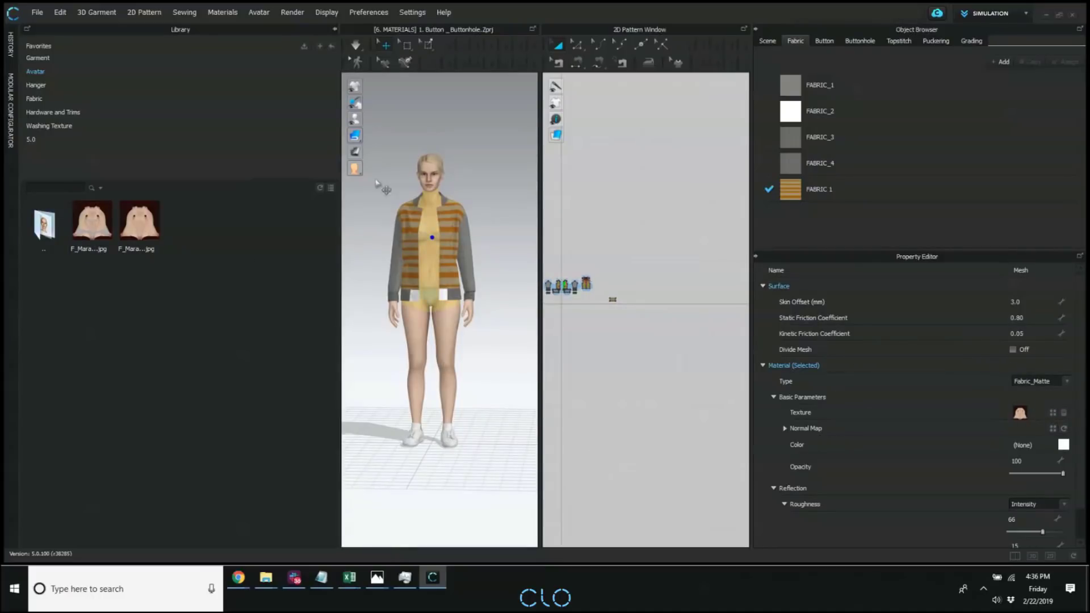
left_click(516, 141)
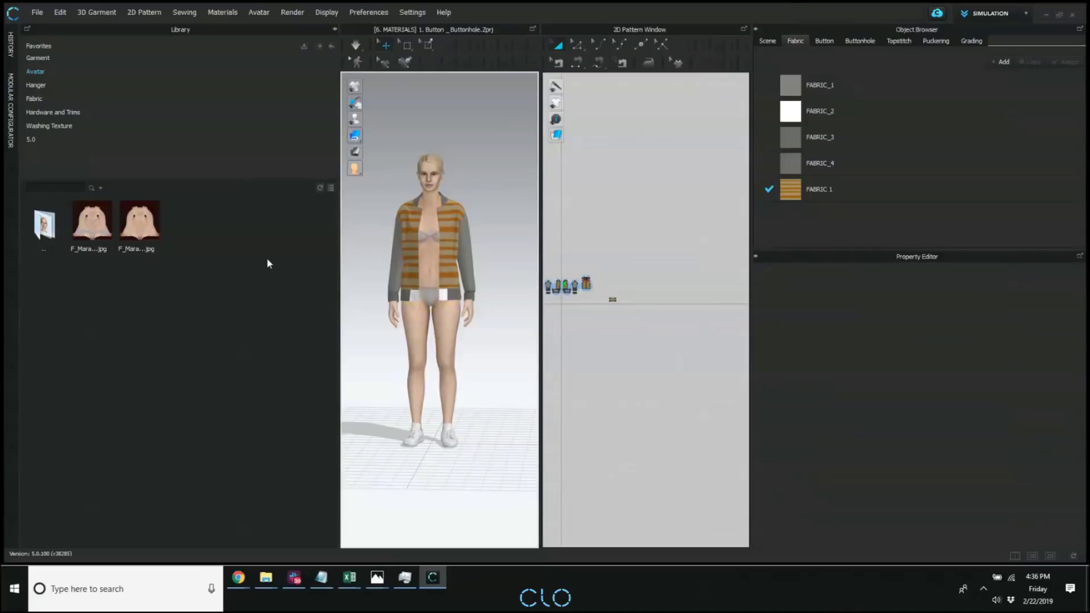
Browse the Kid avatar folder in the library and return to the list of avatar folders.
double_click(44, 224)
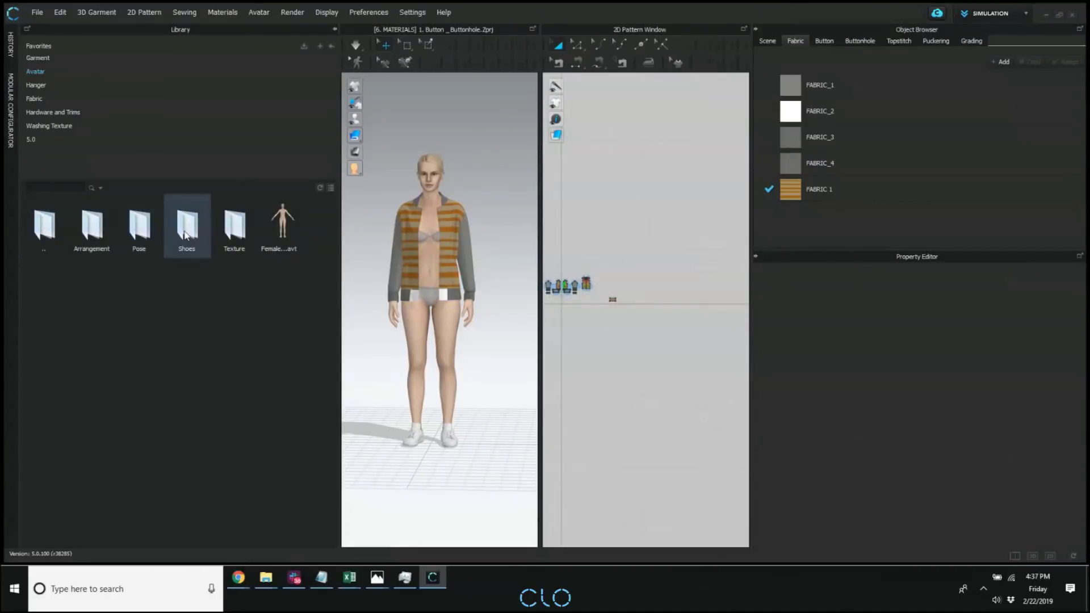
double_click(48, 232)
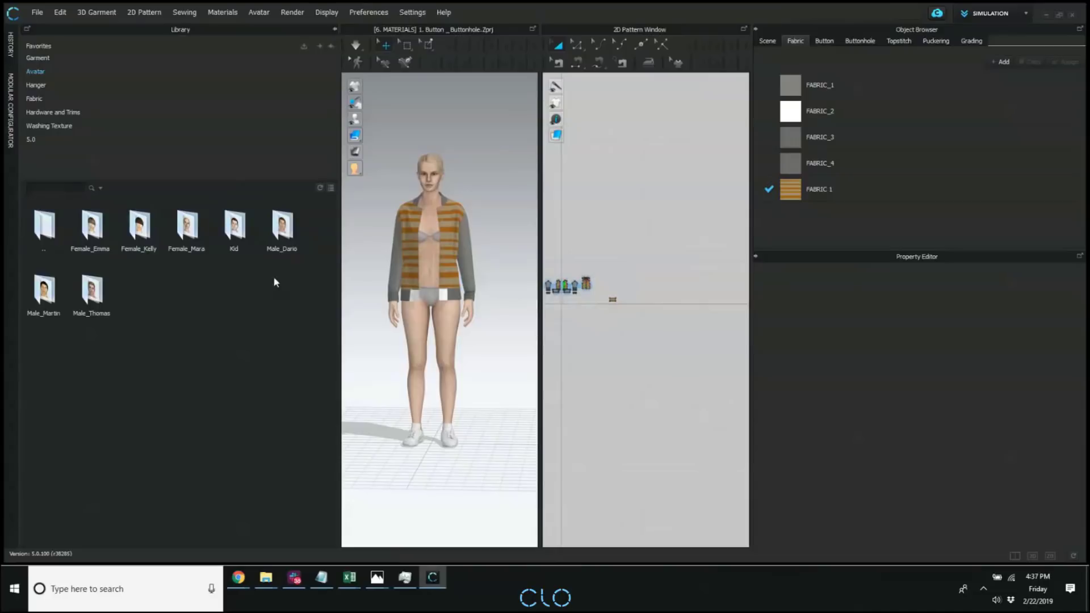
double_click(233, 227)
double_click(155, 233)
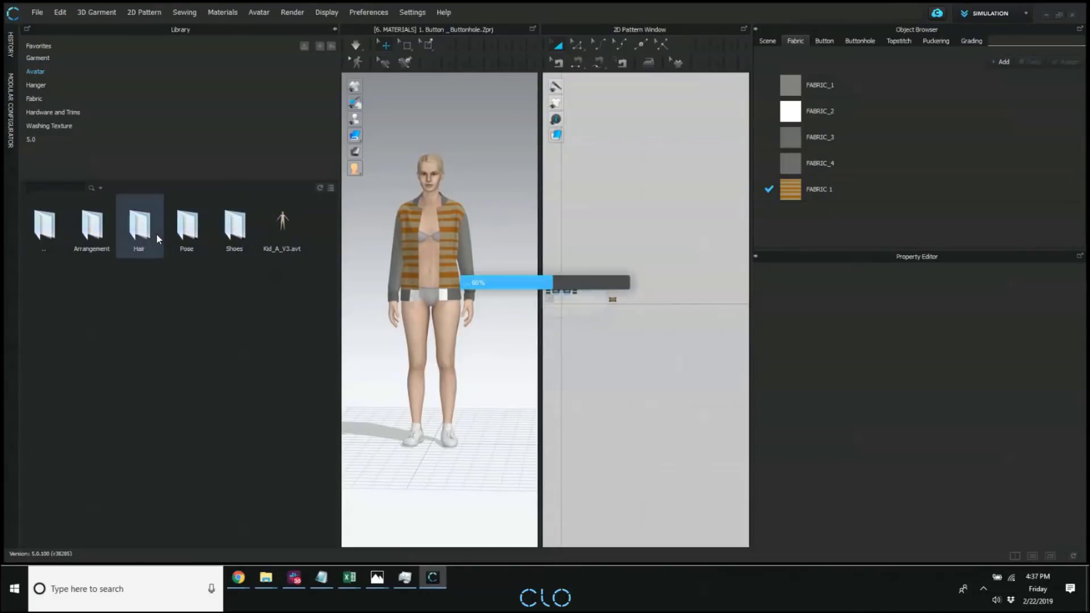
double_click(45, 221)
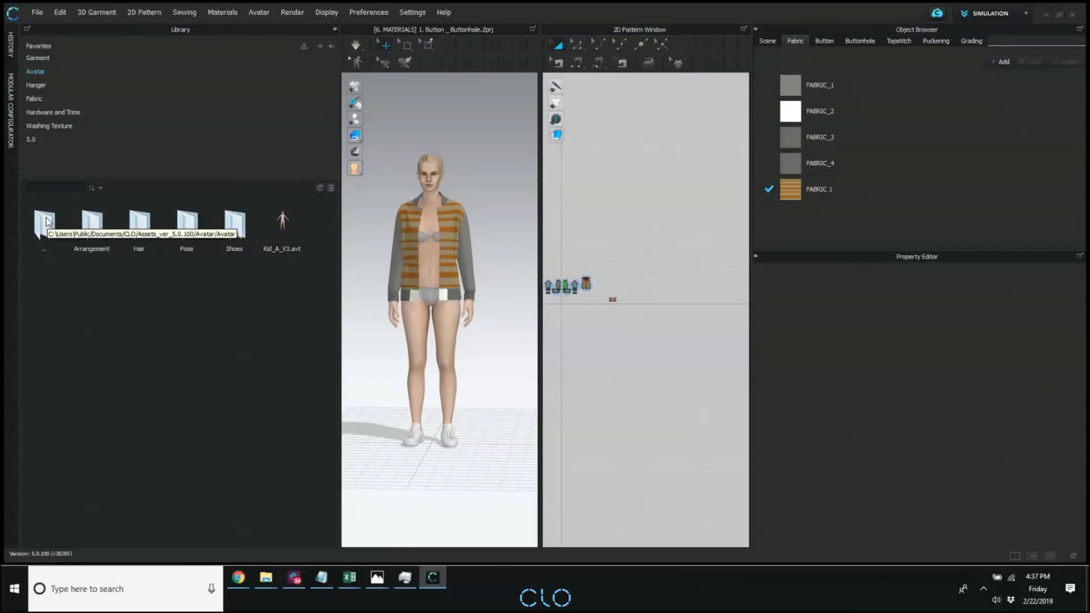
double_click(45, 223)
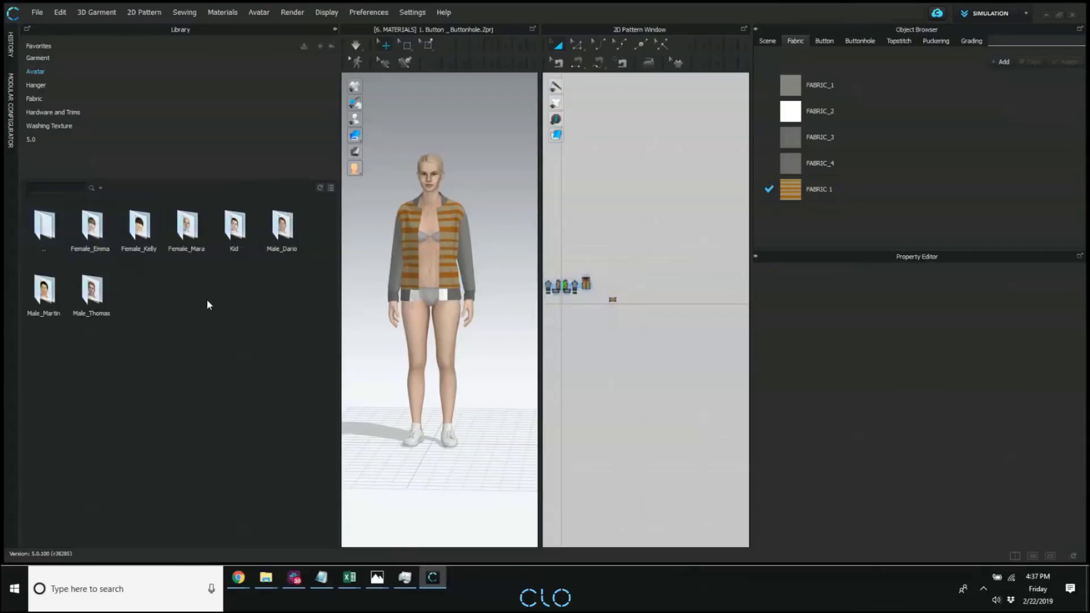
Browse the Male_Martin avatar folder and look at its poses and arrangement files.
left_click(46, 295)
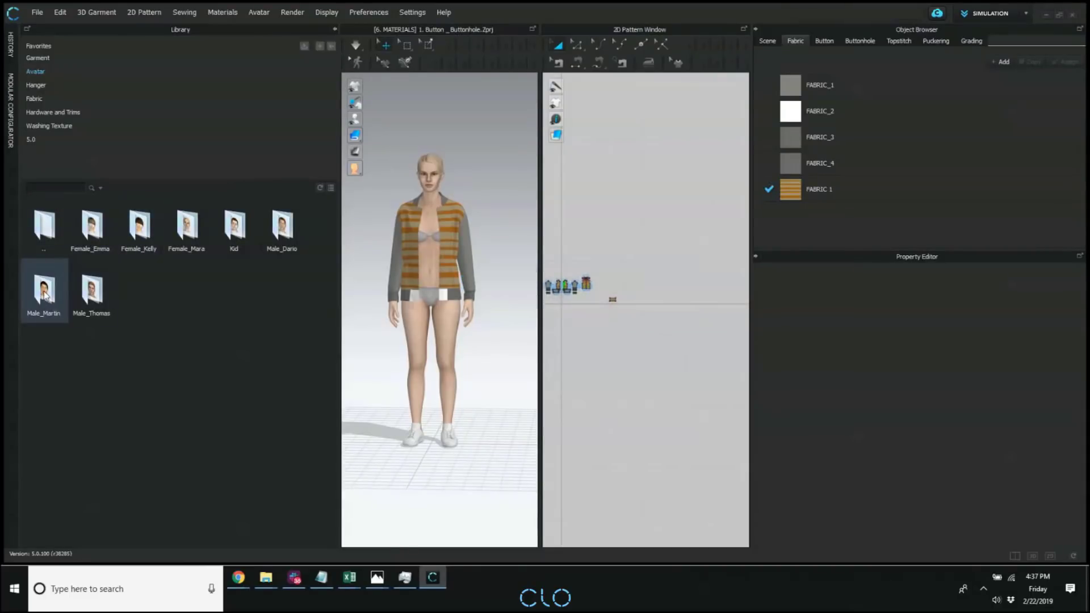
double_click(45, 294)
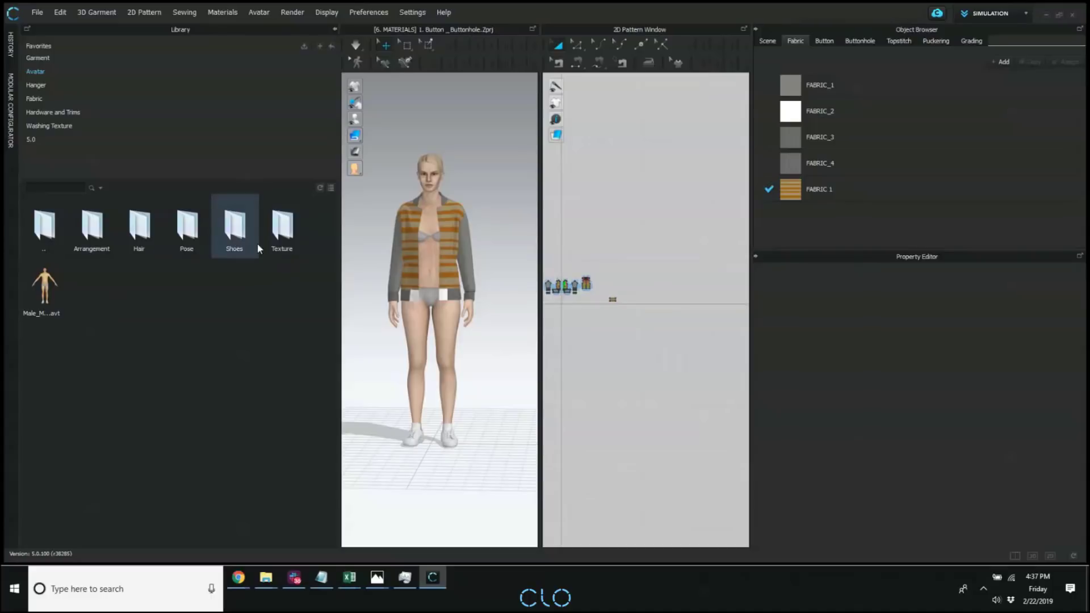
double_click(181, 226)
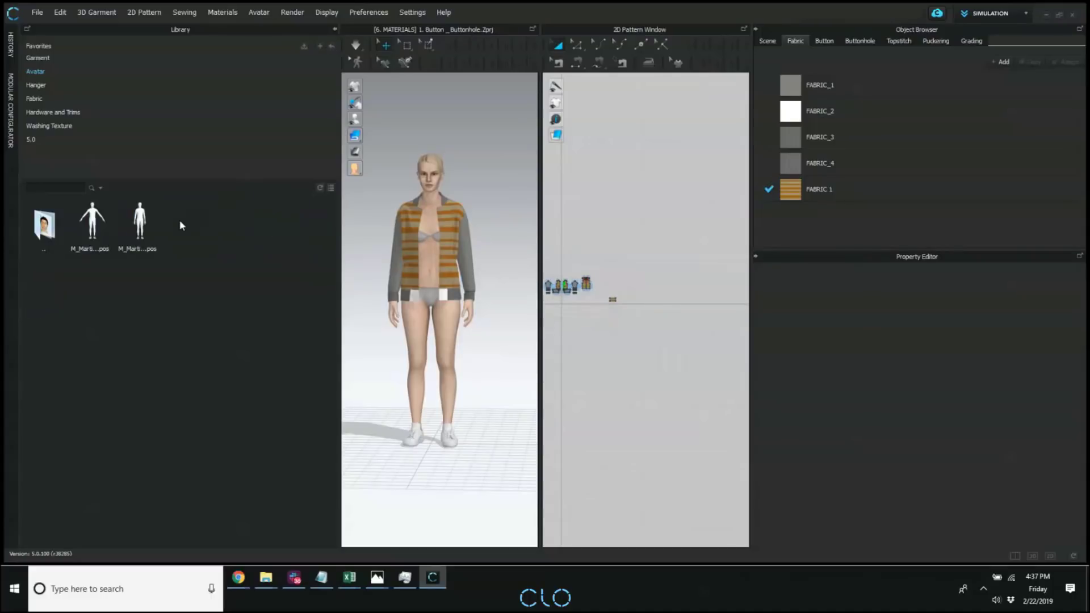
double_click(44, 225)
double_click(93, 227)
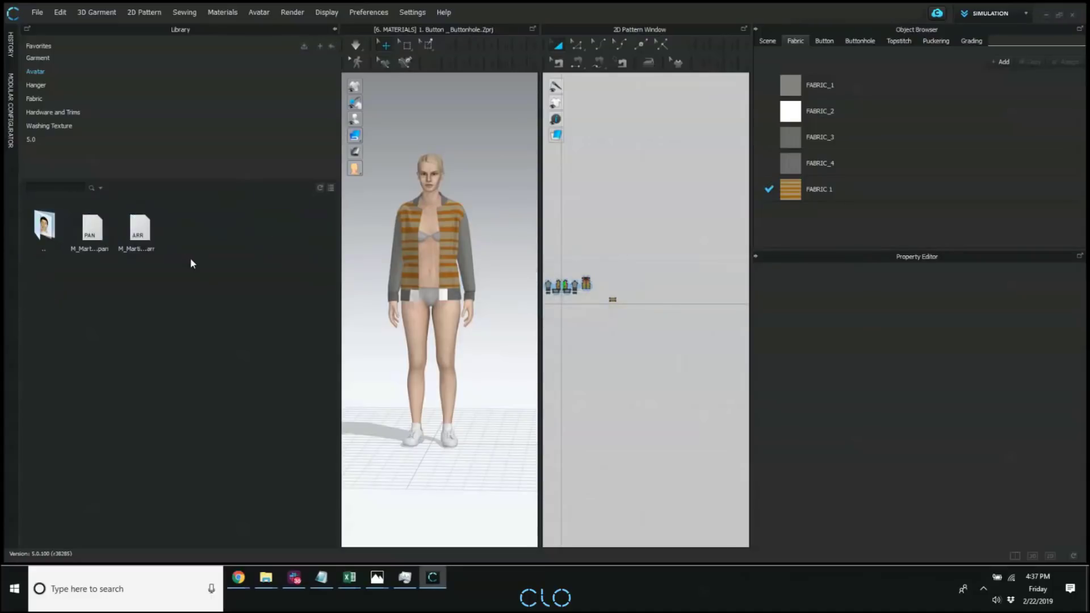
double_click(43, 224)
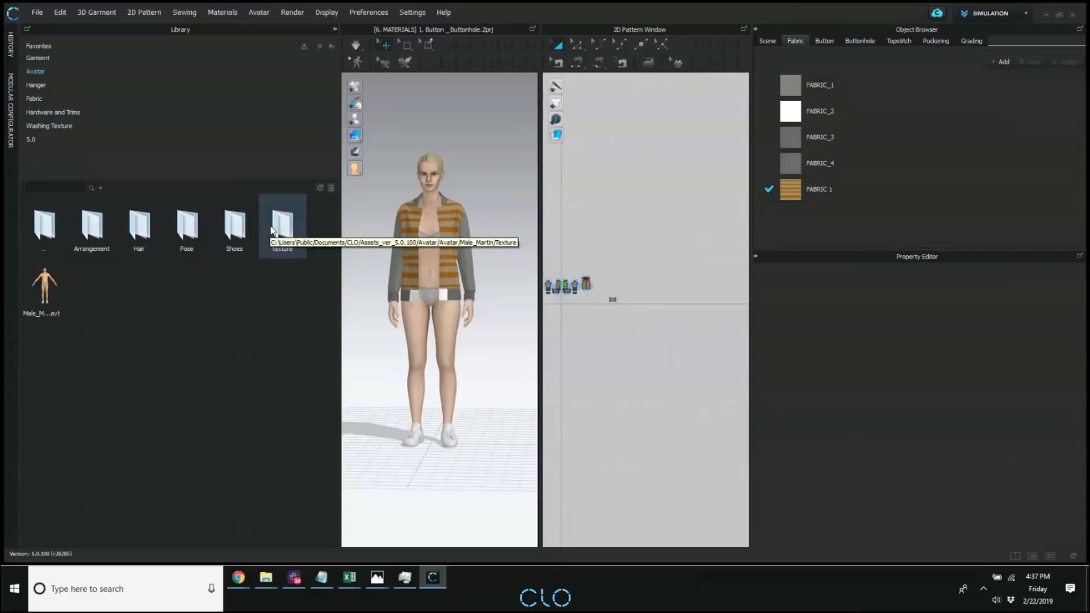
Collapse the library and start a new project that keeps the current avatar.
left_click(335, 29)
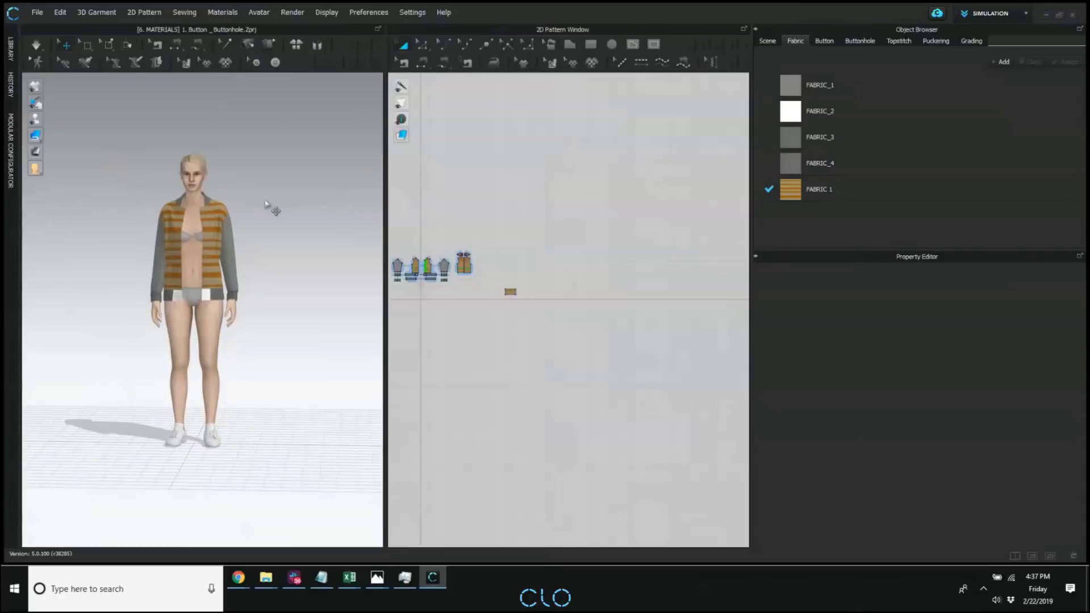
left_click(37, 12)
left_click(83, 24)
left_click(585, 298)
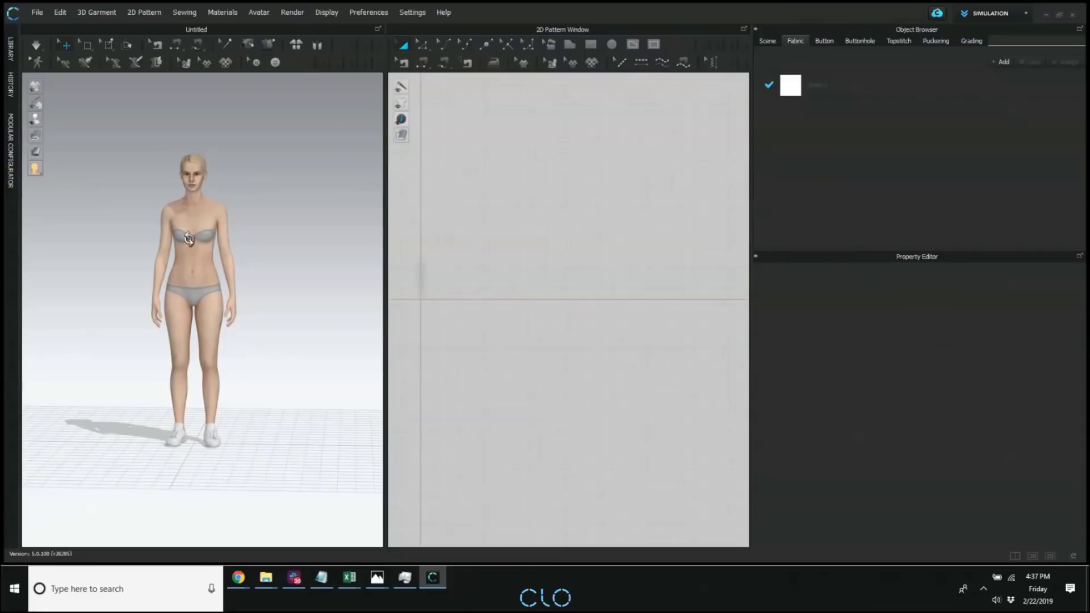
Open the Avatar Editor and move its window clear of the avatar.
right_click_drag(189, 239, 270, 279)
scroll(260, 271, "up", 5)
right_click_drag(221, 250, 272, 236)
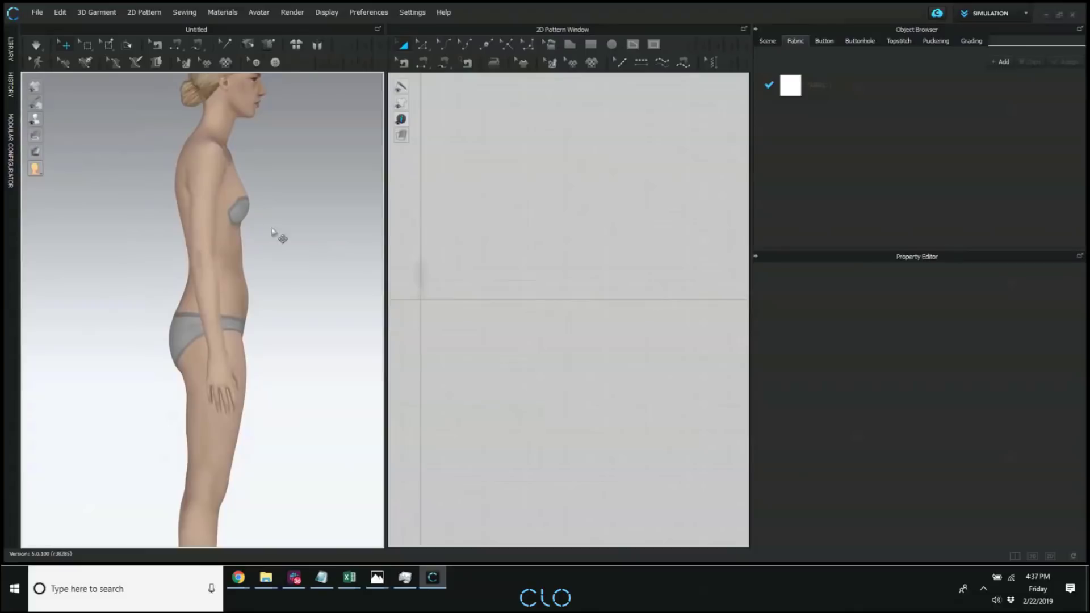
left_click(258, 11)
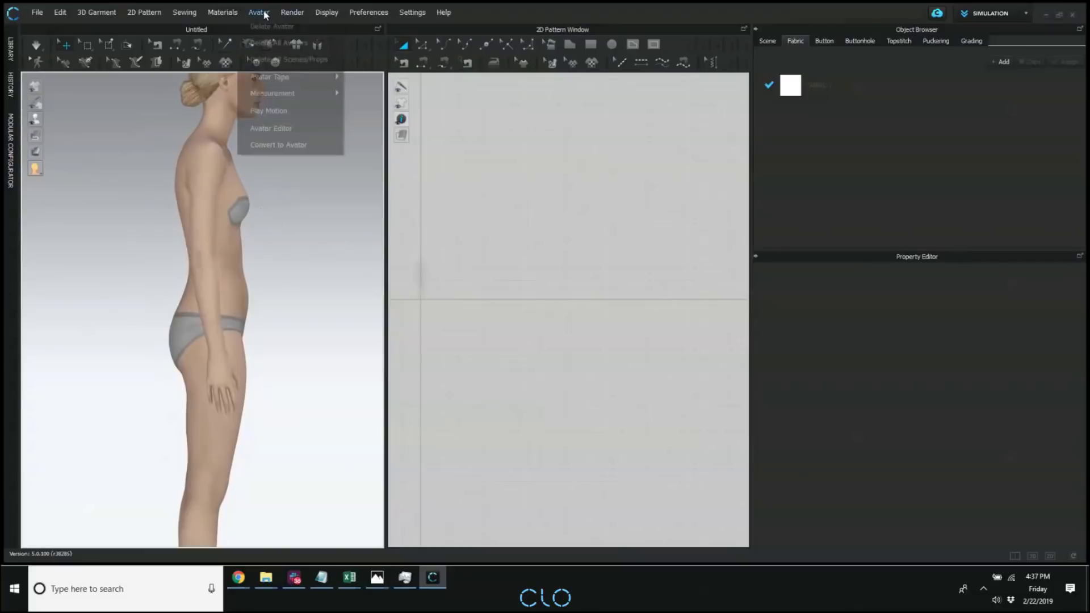
left_click(289, 128)
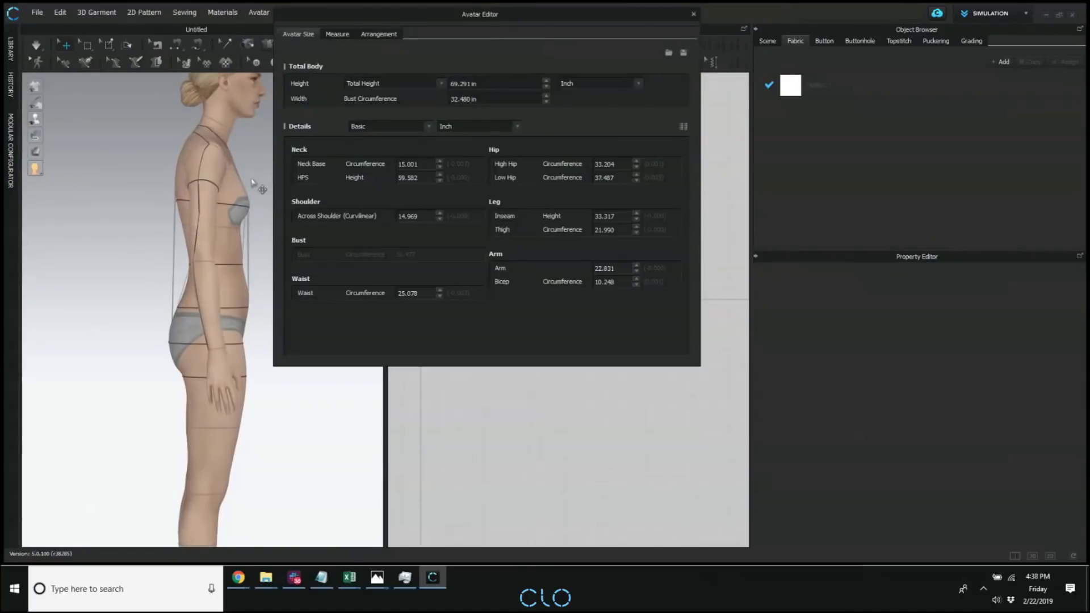
right_click_drag(238, 194, 145, 197)
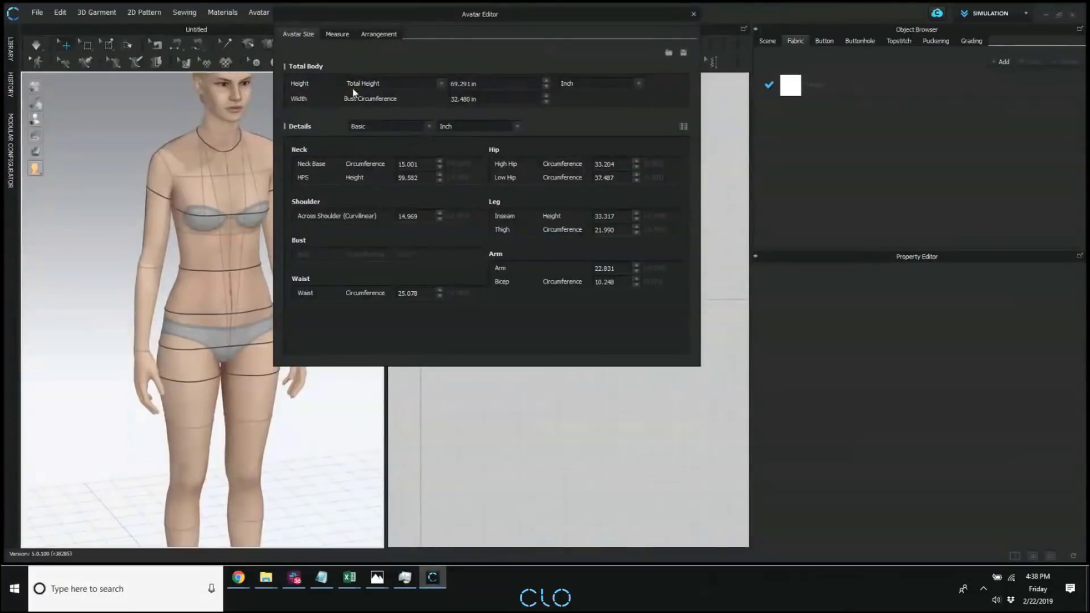
left_click_drag(481, 20, 677, 61)
Turn the avatar to its side profile and switch the Avatar Editor's measurement details from Basic to Advanced.
right_click_drag(181, 233, 263, 233)
scroll(263, 234, "up", 3)
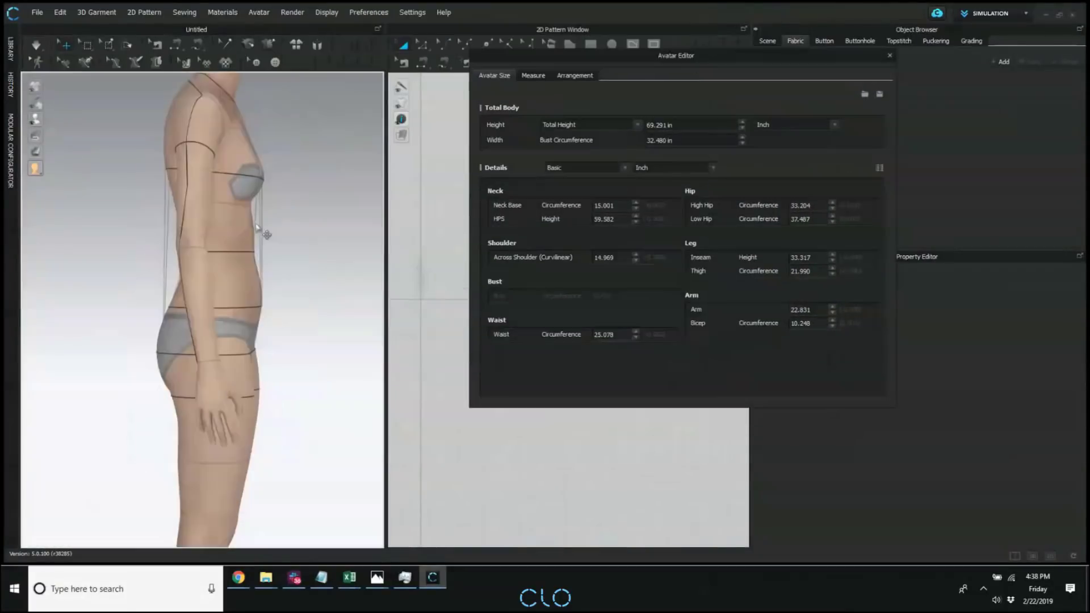
middle_click_drag(263, 234, 236, 281)
right_click_drag(236, 281, 245, 254)
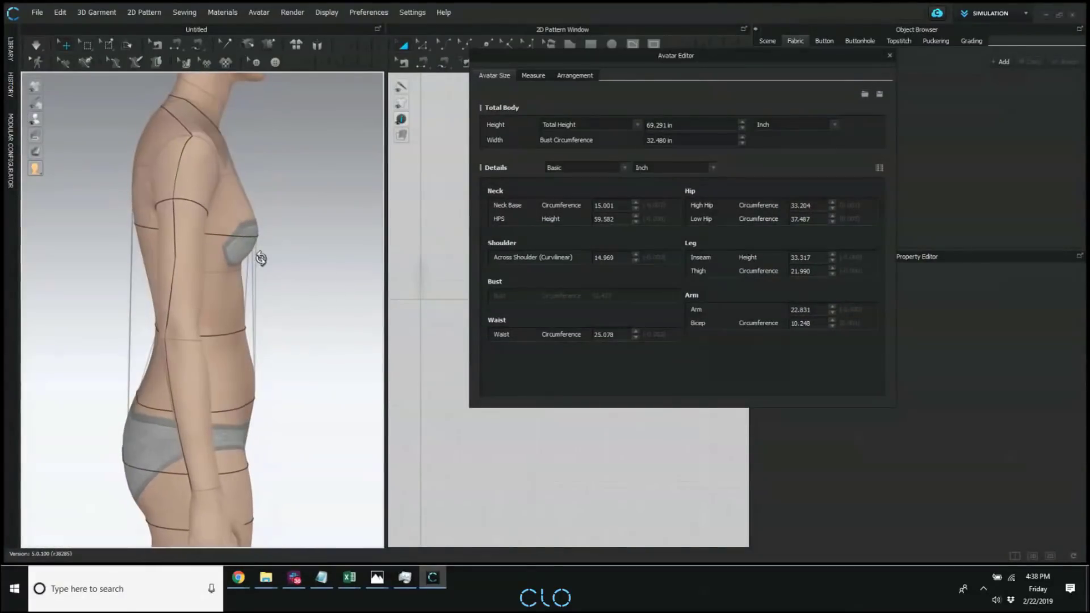
left_click(593, 169)
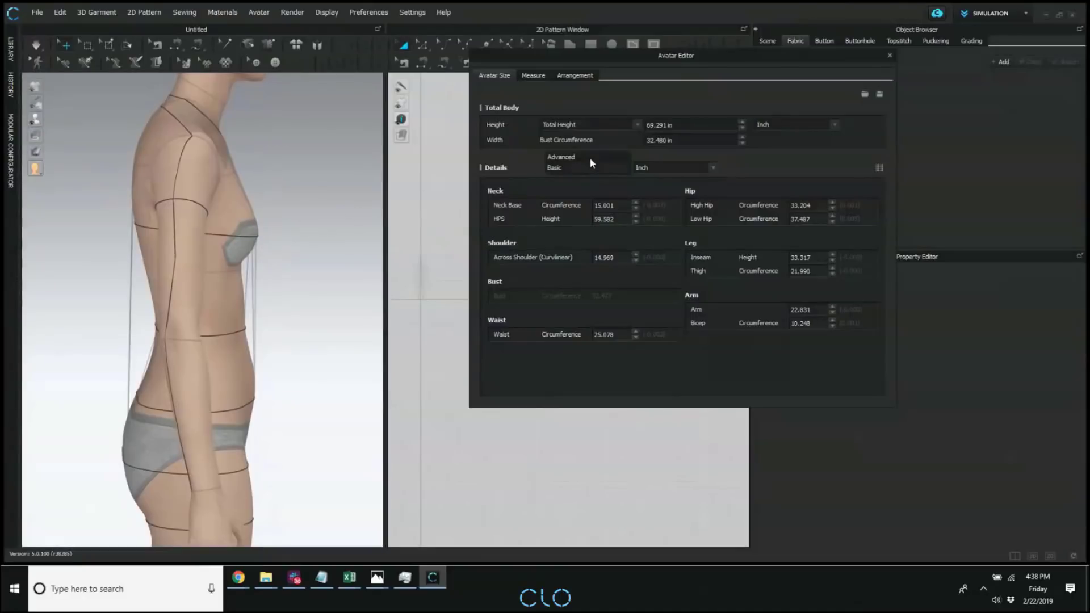
left_click(588, 156)
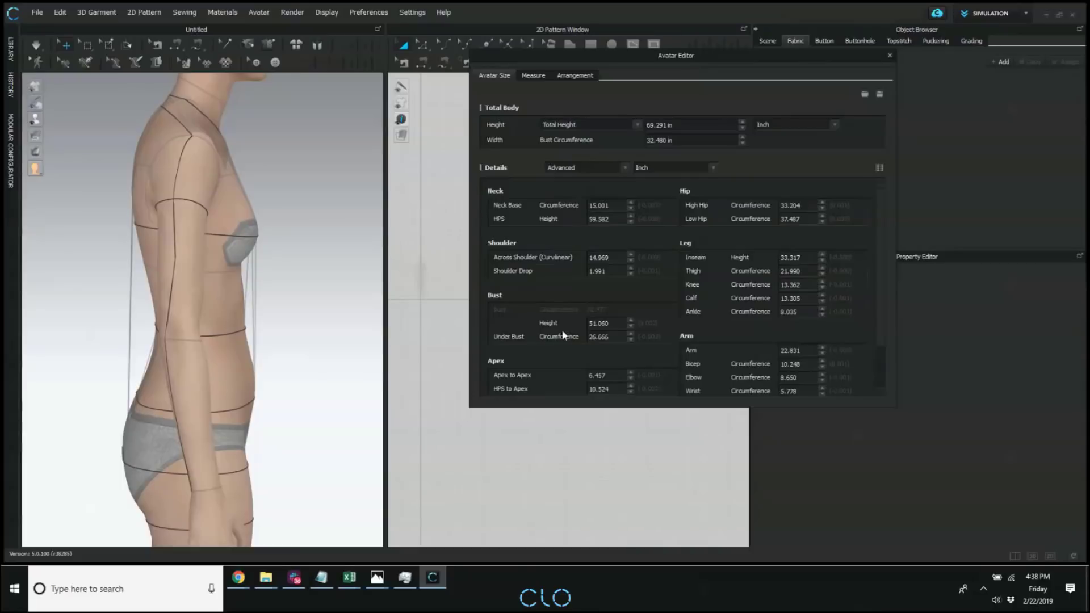
Raise the avatar's bust height to 51.935 in and turn the body to its side profile.
double_click(624, 323)
double_click(611, 338)
double_click(614, 321)
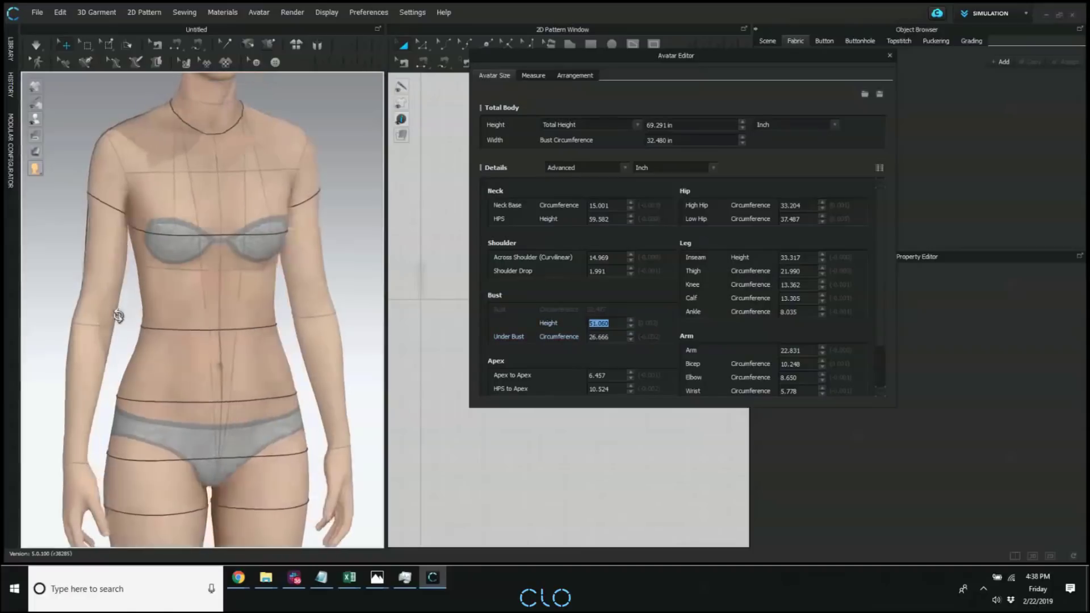
left_click(631, 319)
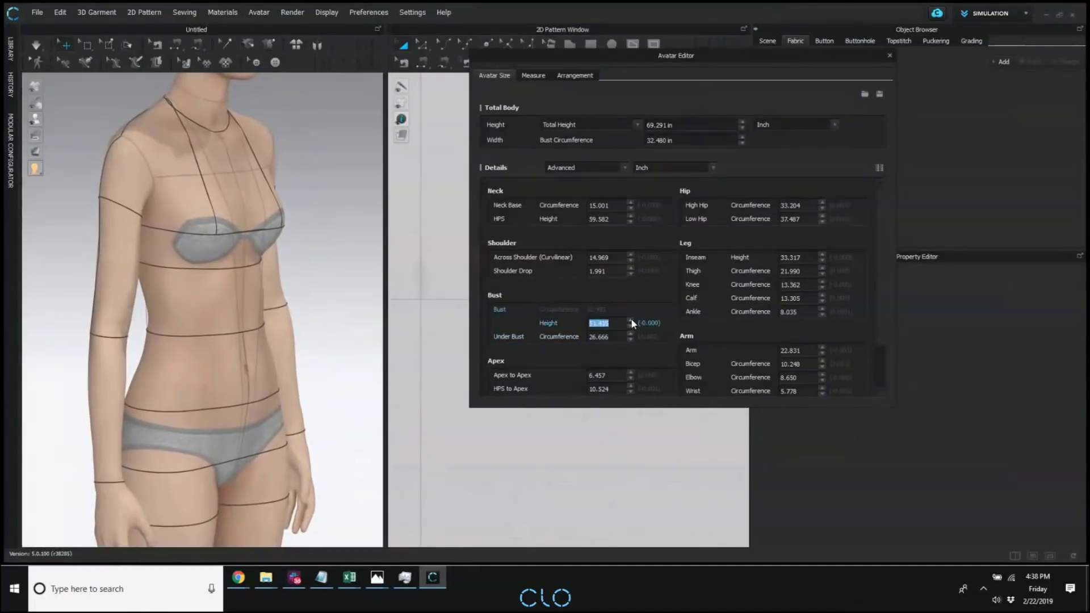
left_click(631, 319)
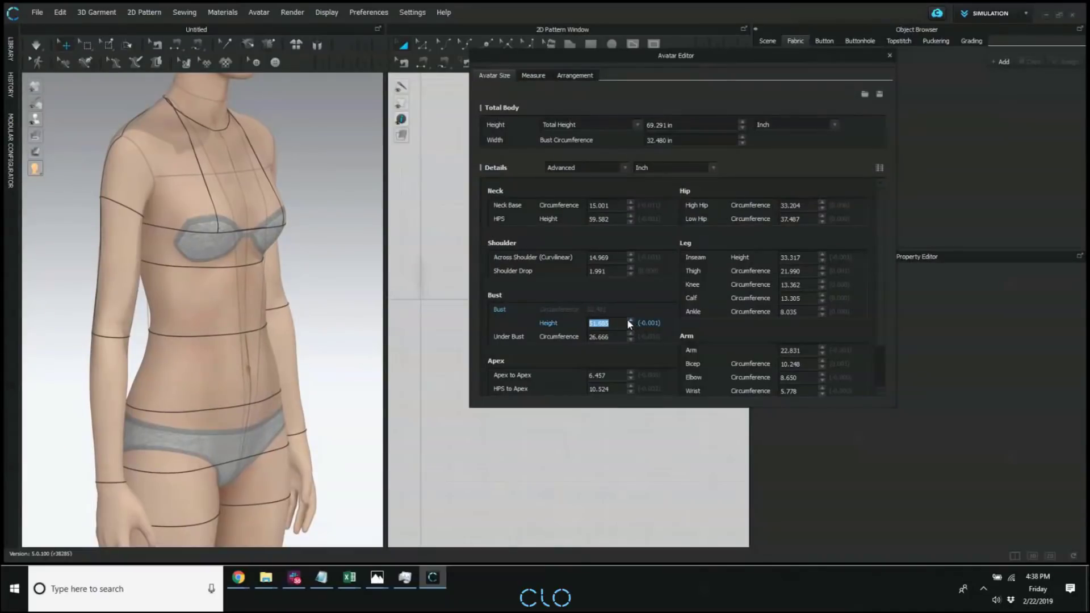
left_click(629, 320)
left_click(629, 320)
right_click_drag(136, 320, 221, 326)
left_click(609, 321)
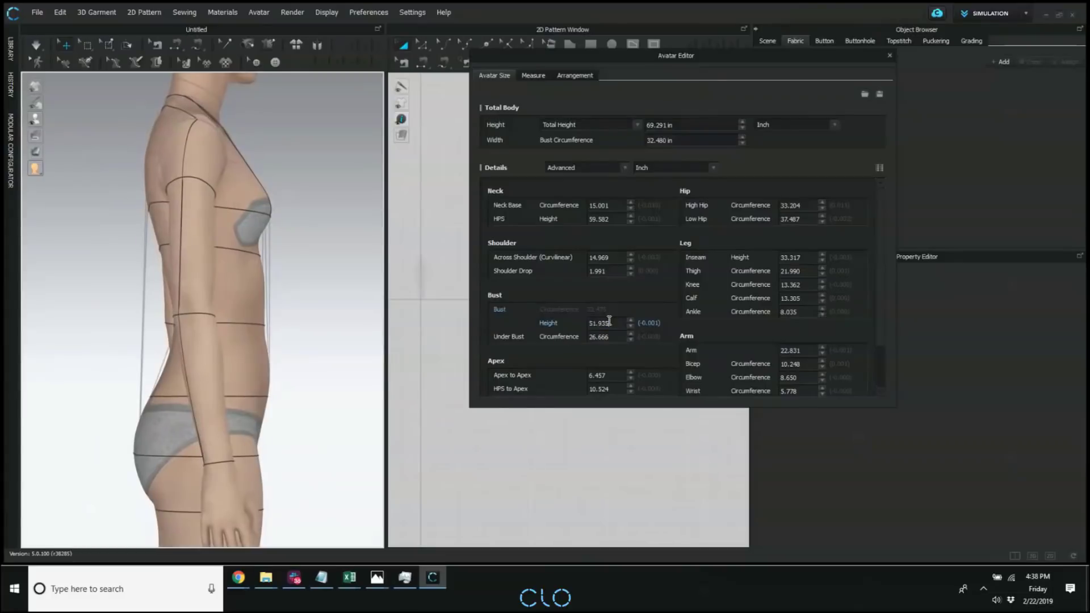
Adjust the avatar's bust height down and back up to 51.810 in, and turn the body toward the front.
double_click(610, 322)
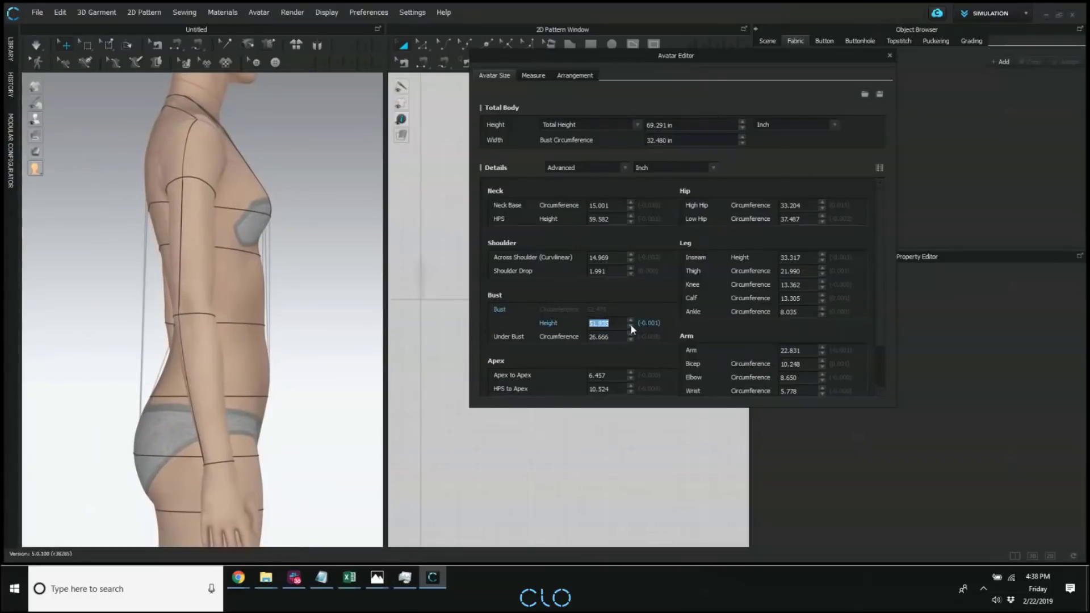
left_click(631, 326)
left_click(631, 326)
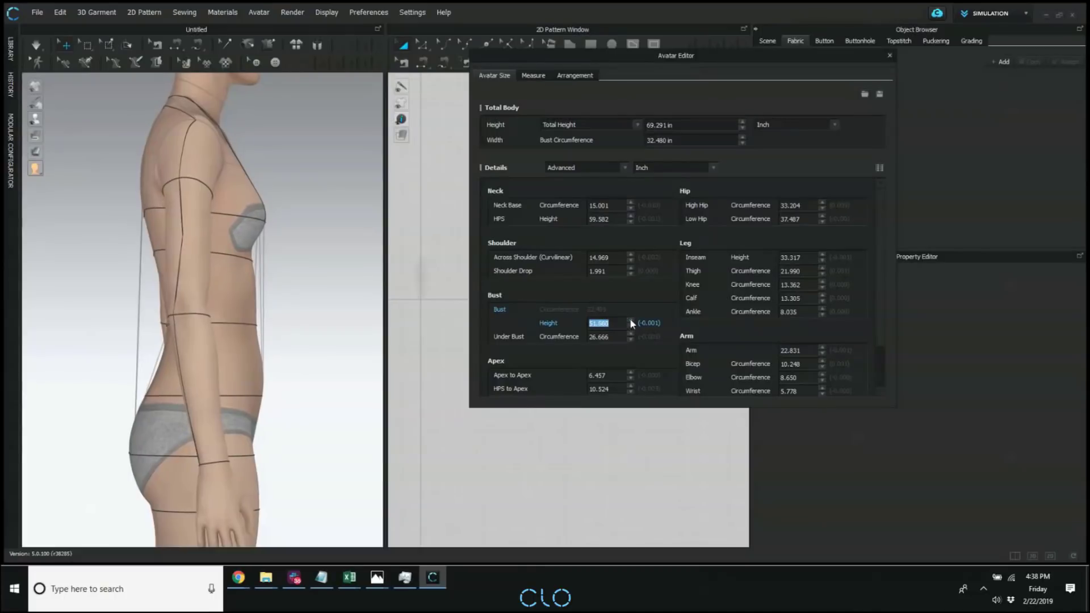
left_click(631, 319)
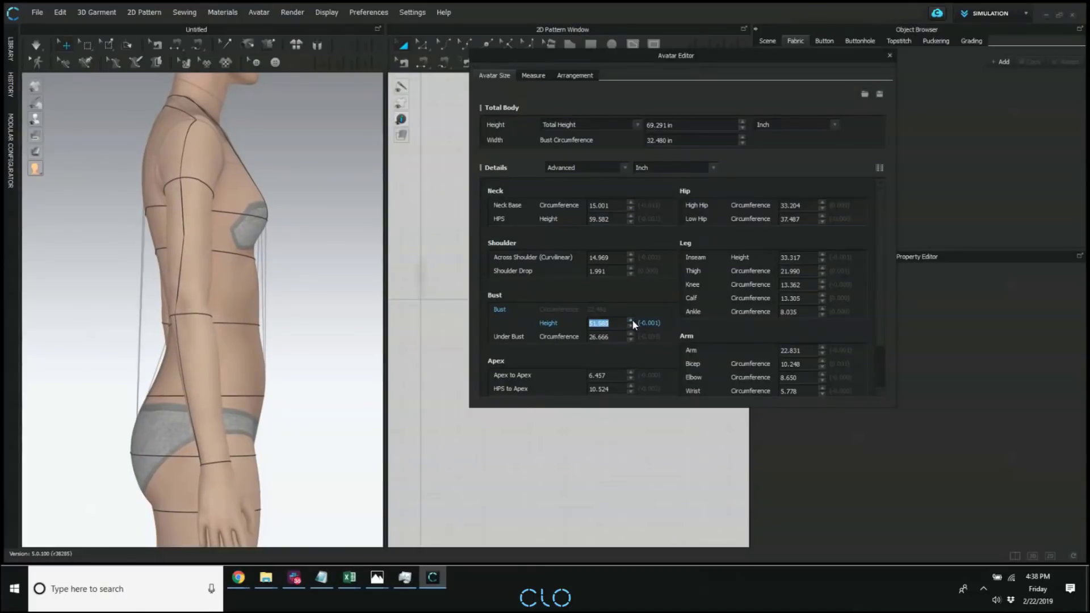
left_click(631, 320)
left_click(599, 324)
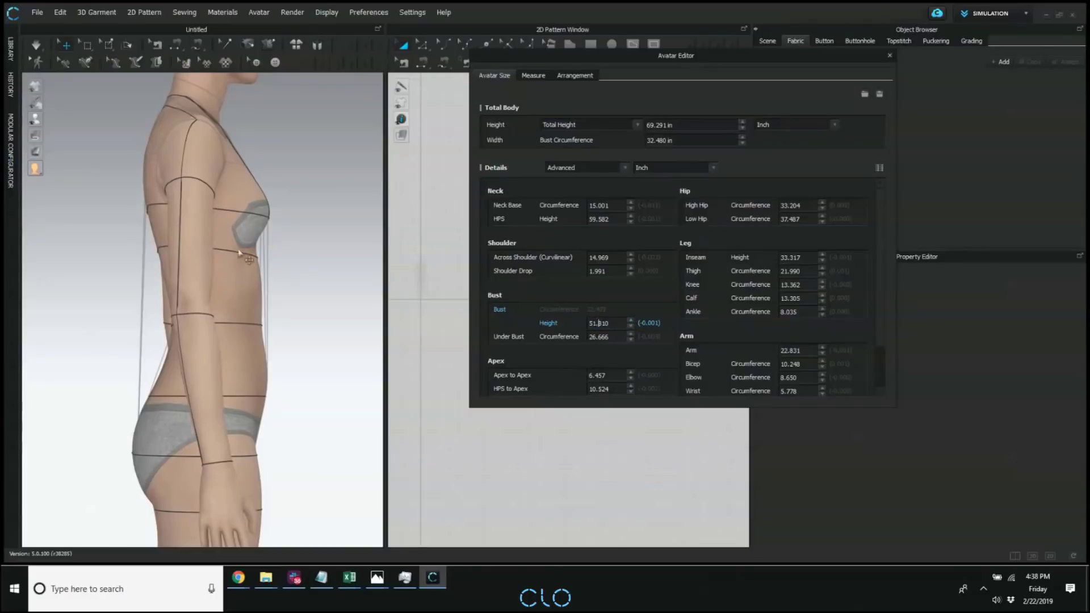
right_click_drag(263, 216, 210, 229)
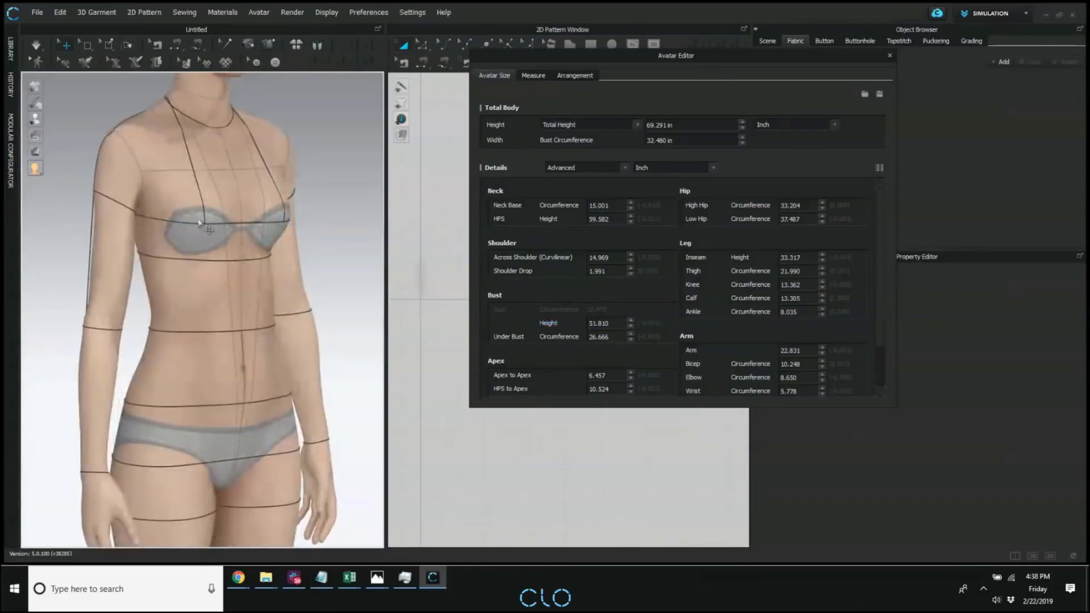
Set the avatar's under bust circumference to 30 in and view the torso from the side.
left_click(599, 337)
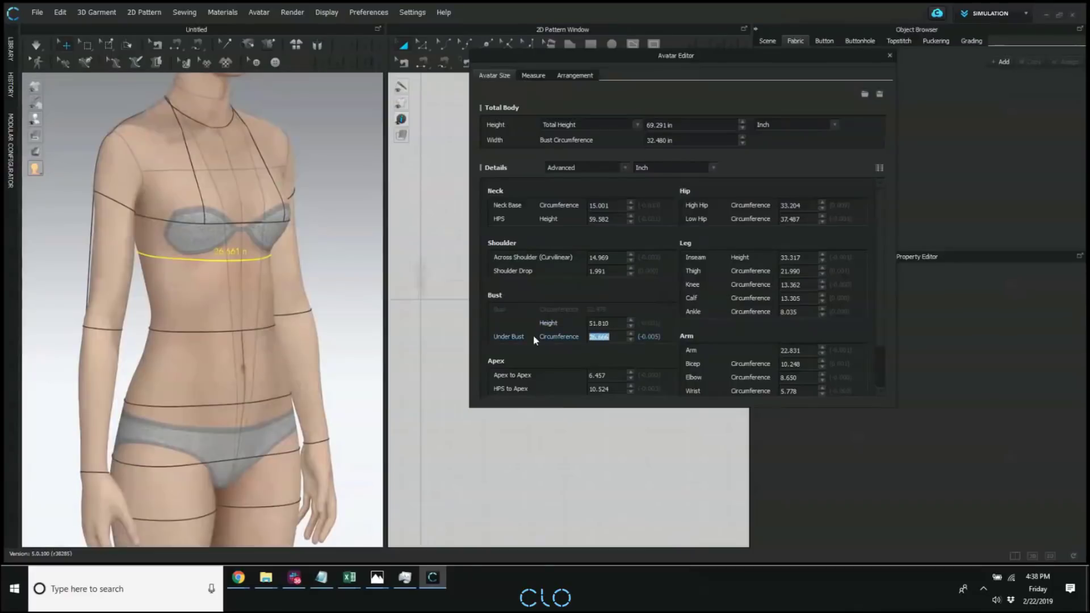
right_click_drag(248, 308, 328, 309)
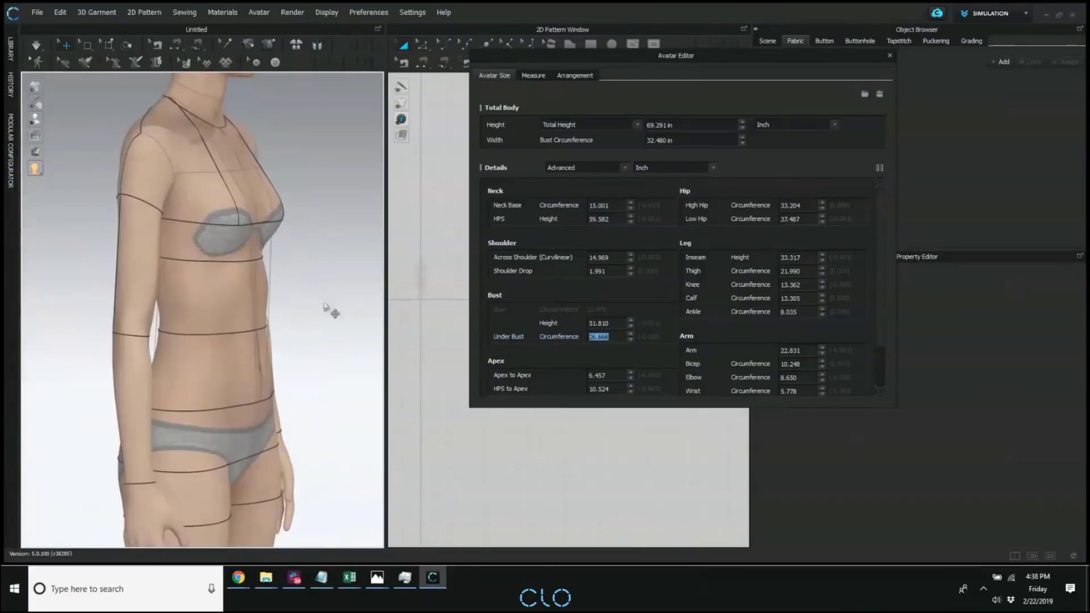
left_click(600, 337)
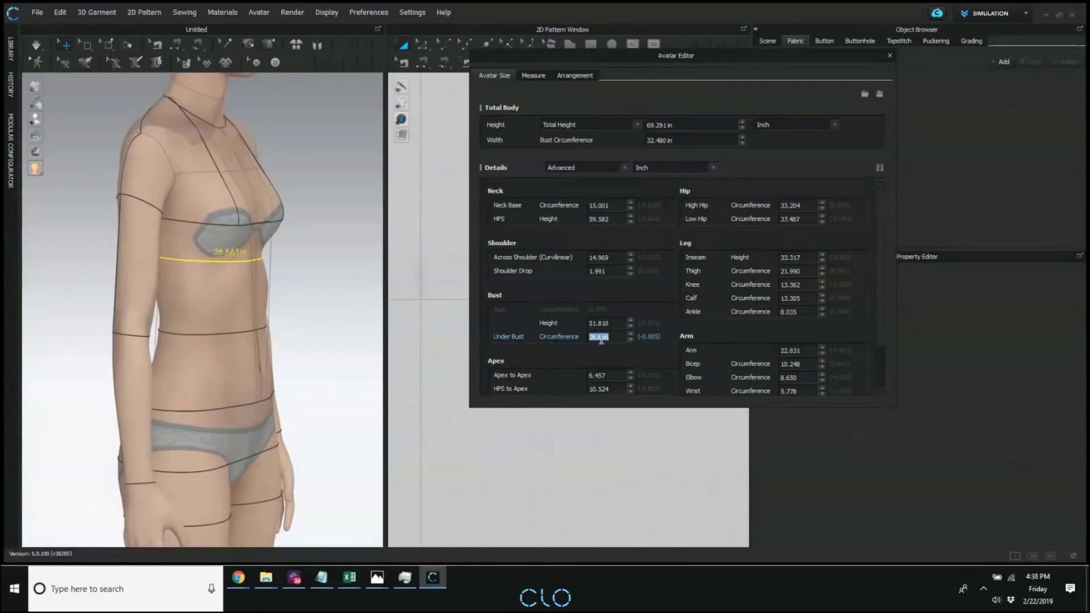
type("30")
key("Return")
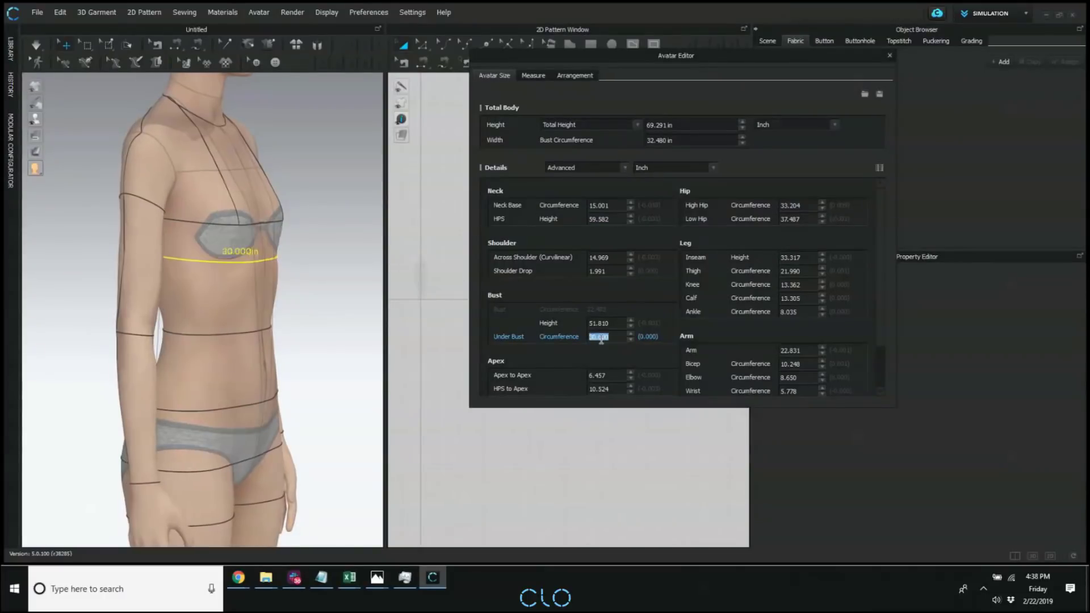
right_click_drag(219, 339, 258, 329)
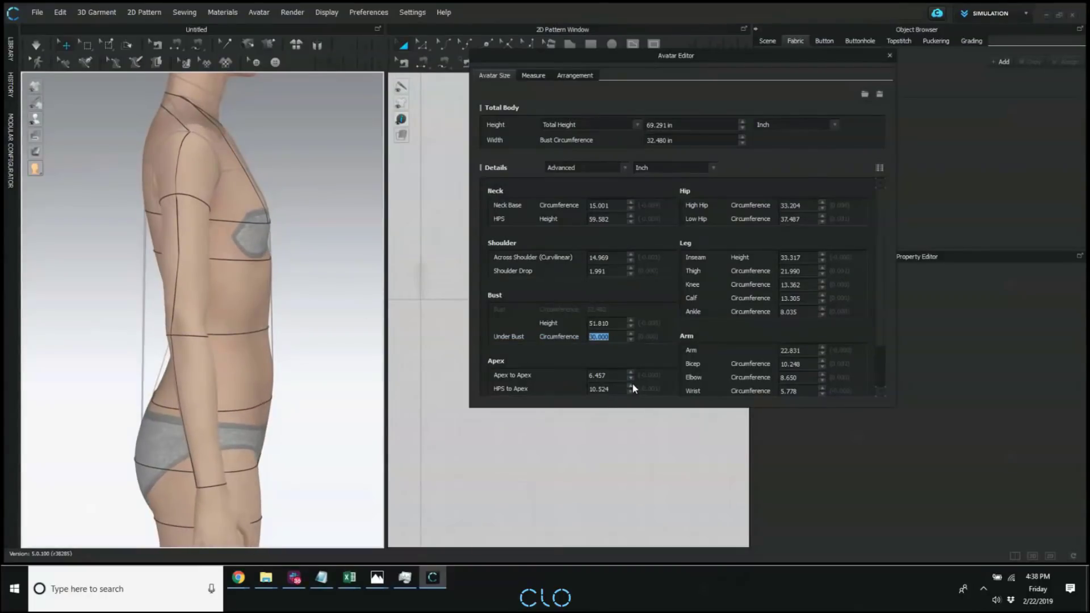
Reduce the avatar's under bust circumference below 30 in and raise its bust height to 52.060 in.
left_click(631, 339)
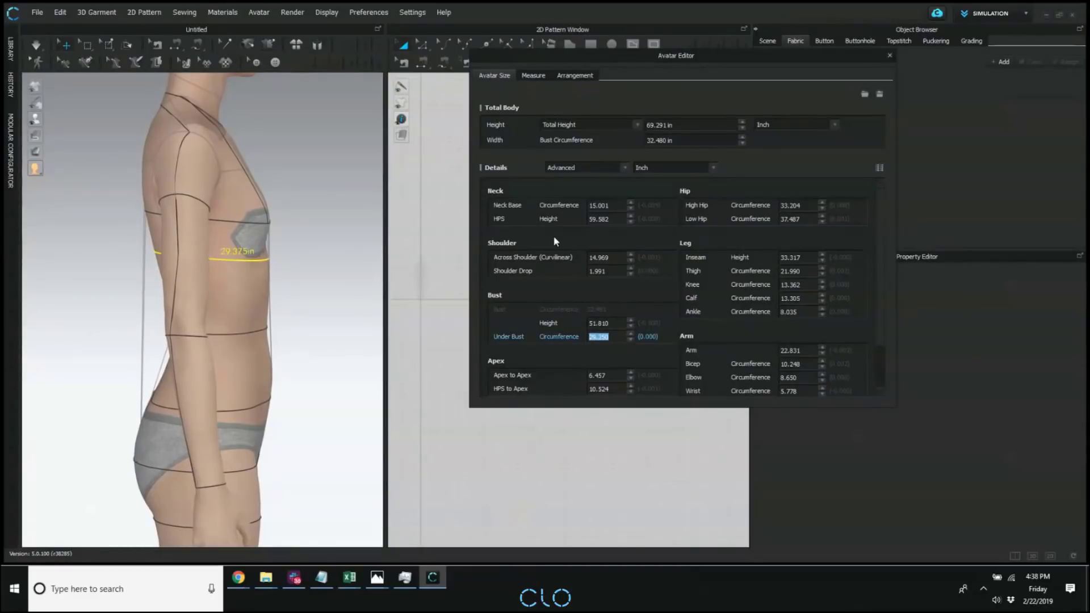
left_click(631, 321)
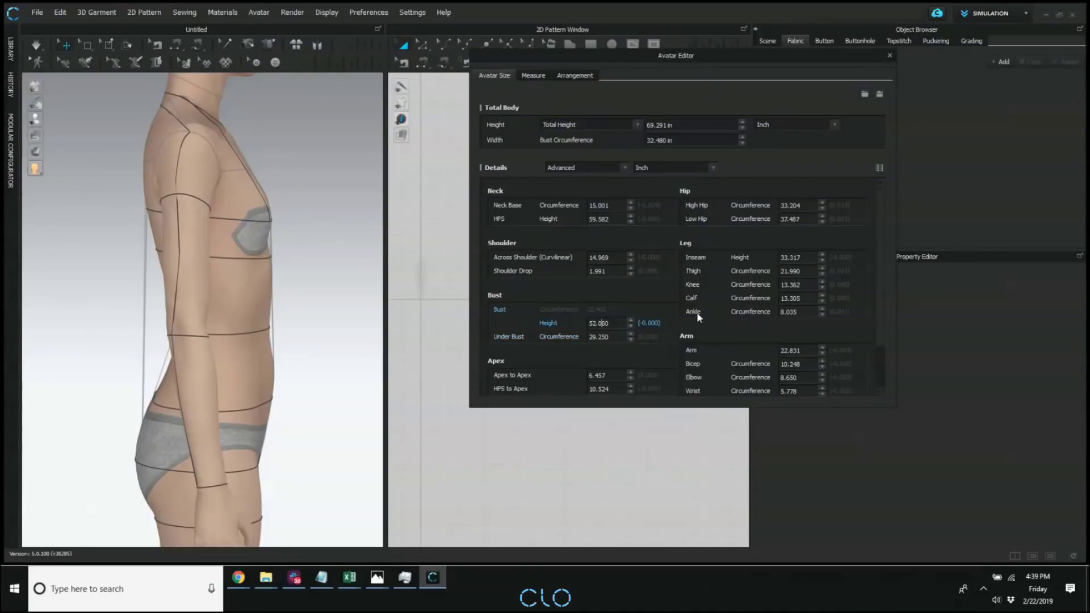
left_click(499, 298)
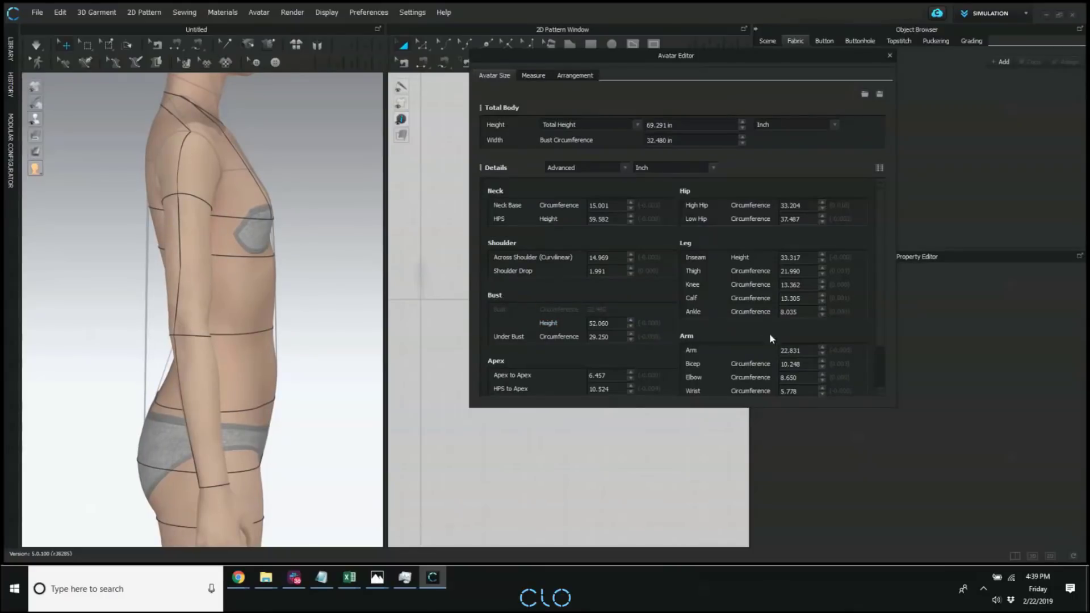
left_click(630, 340)
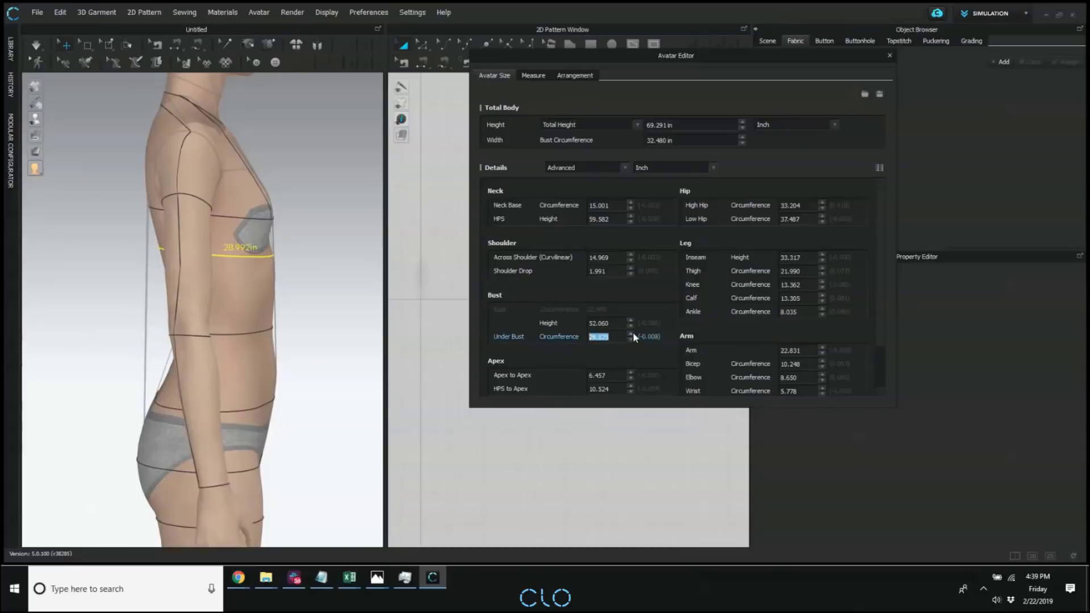
Close the Avatar Editor and delete the current avatar from the 3D scene.
left_click(889, 55)
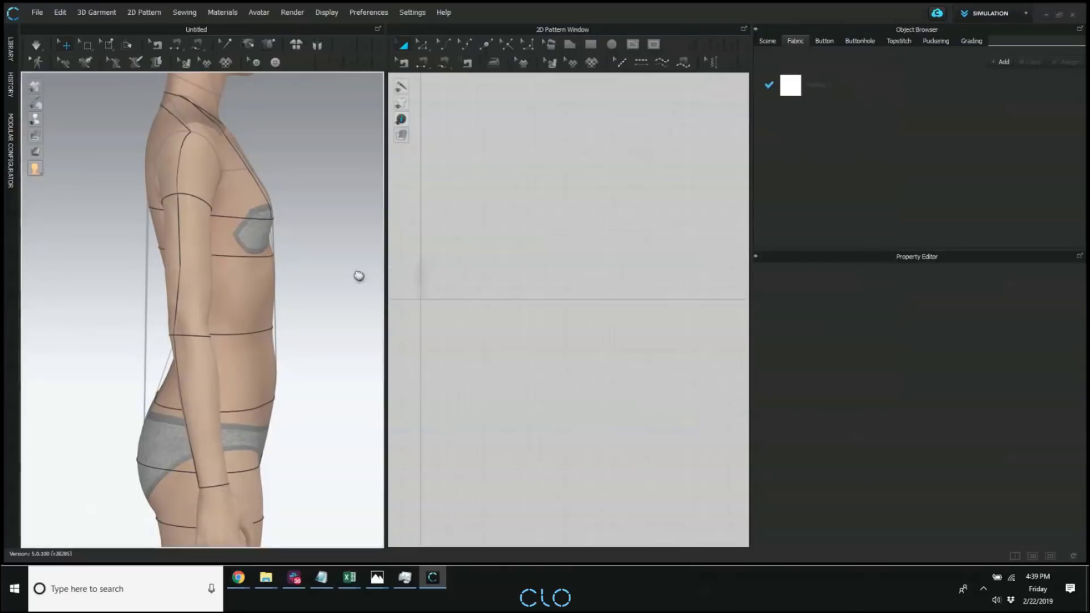
scroll(360, 273, "down", 2)
left_click(10, 48)
left_click(476, 291)
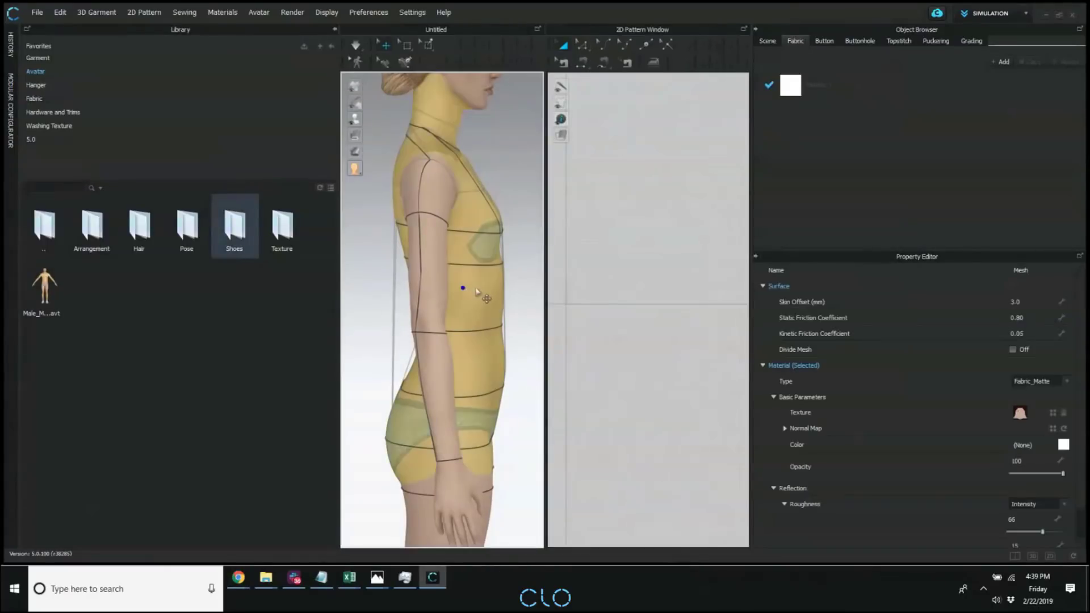
key("Delete")
Load the female avatar with its sneakers into the scene from its folder in the library's Avatar content.
left_click(42, 72)
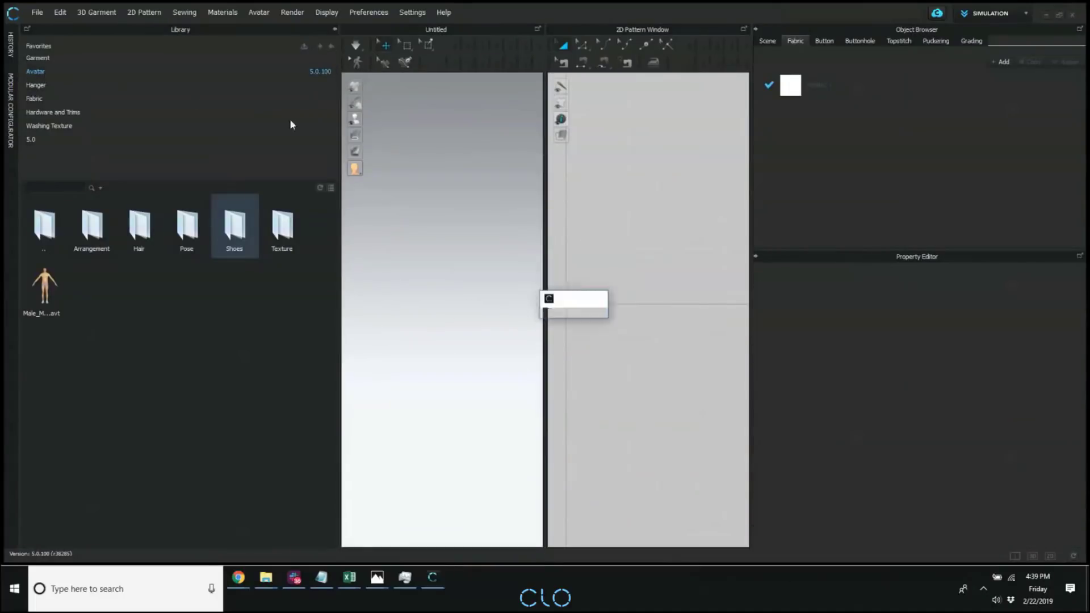
double_click(169, 250)
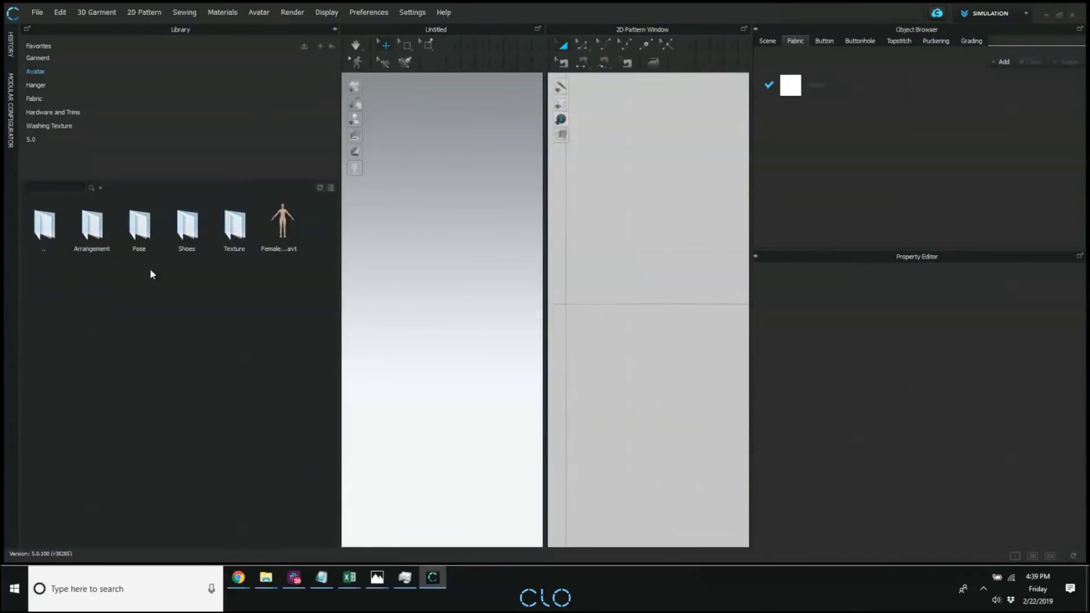
right_click(315, 223)
right_click(284, 221)
left_click(338, 231)
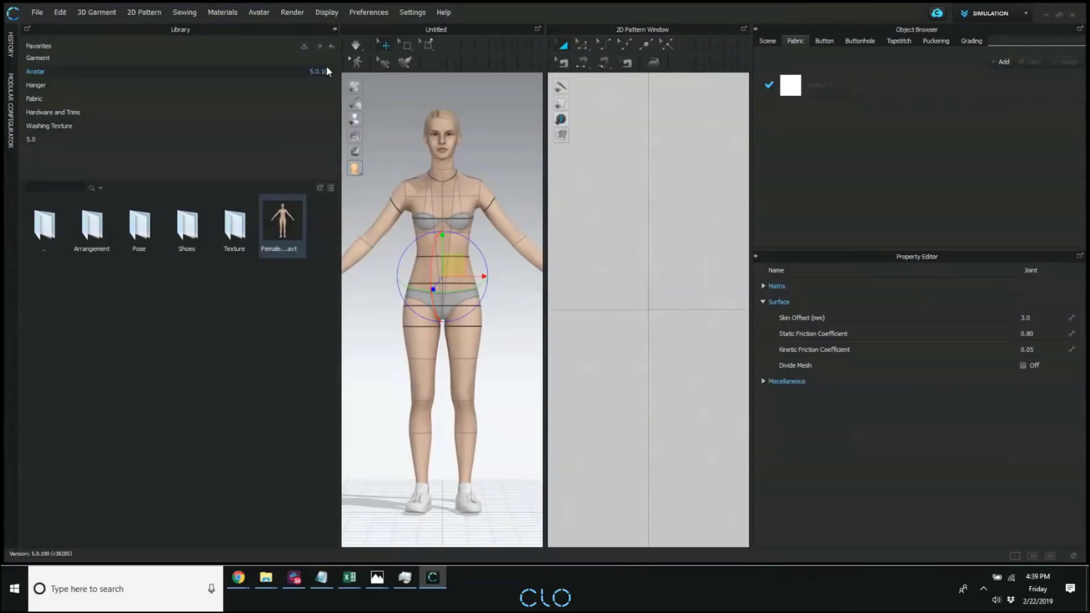
Collapse the library, turn the new avatar to its side profile and open the Avatar Editor.
left_click(335, 29)
right_click_drag(324, 260, 244, 259)
scroll(245, 260, "up", 5)
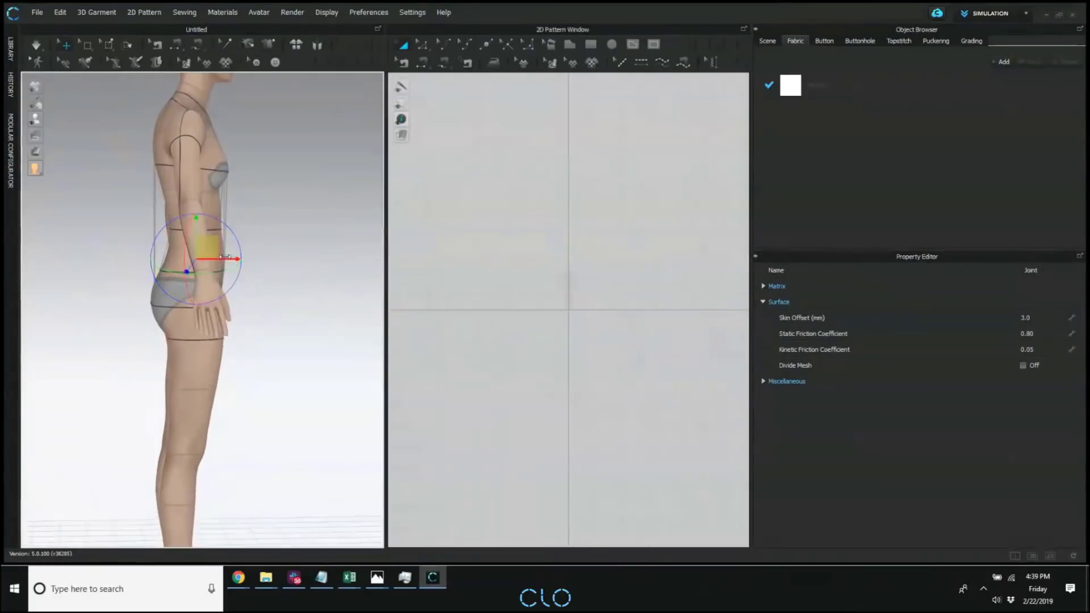
left_click(259, 12)
left_click(296, 138)
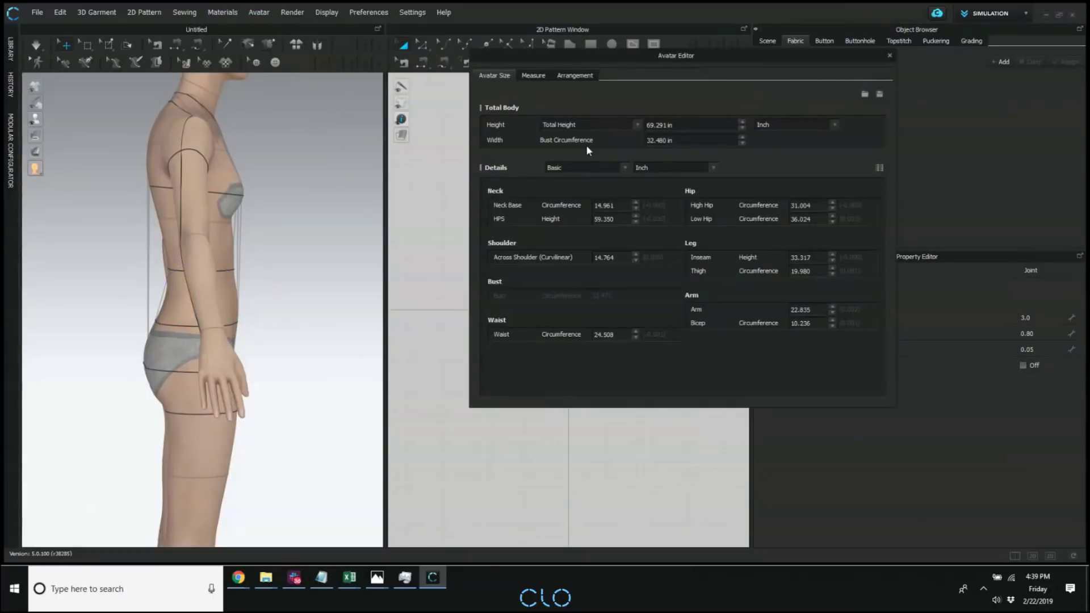
Try a total-body bust circumference of 38 in on the avatar, and settle on 34 in.
left_click(685, 142)
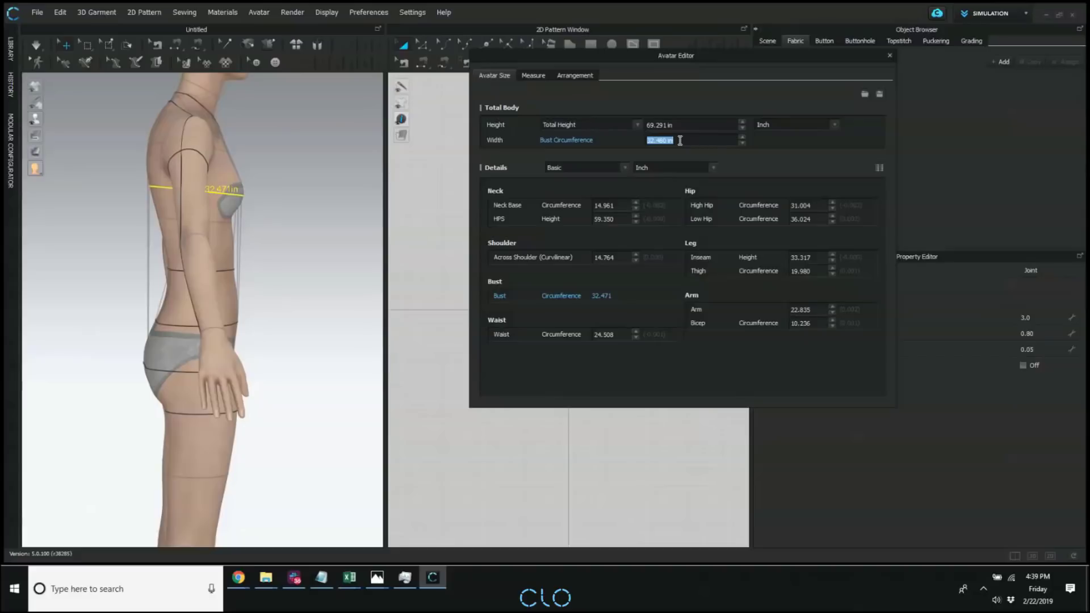
type("38")
key("Return")
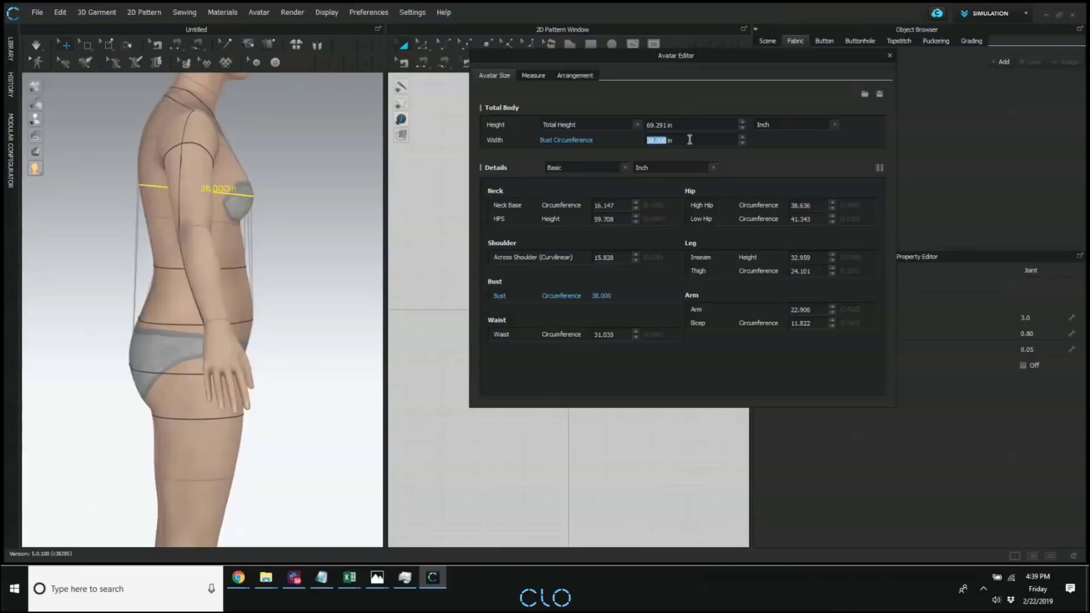
type("34")
key("Return")
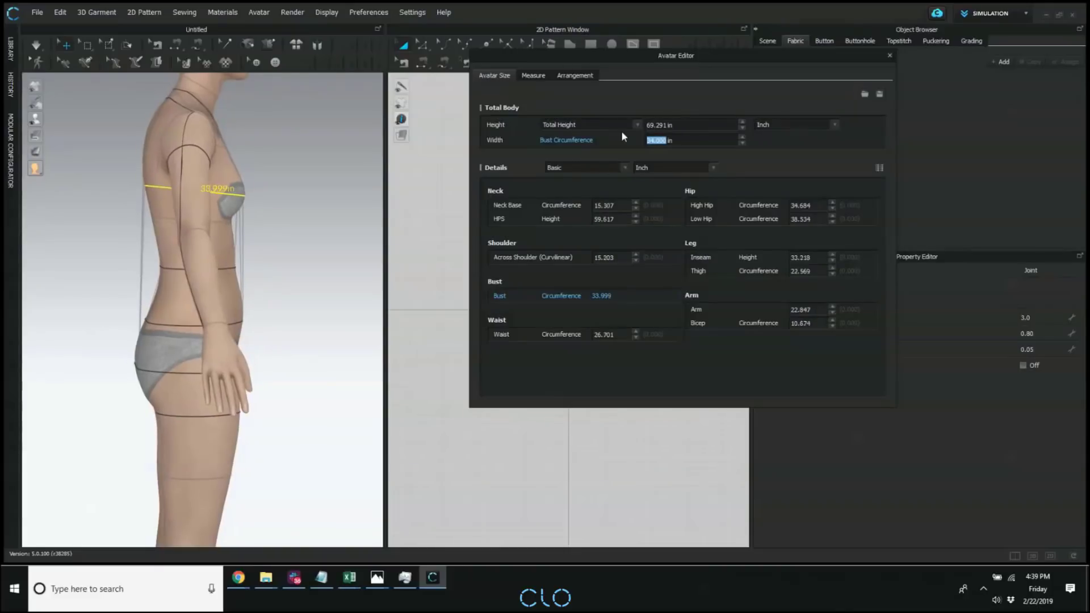
Switch the avatar's size details from Basic to Advanced and set the under-bust circumference to 33 in.
left_click(609, 168)
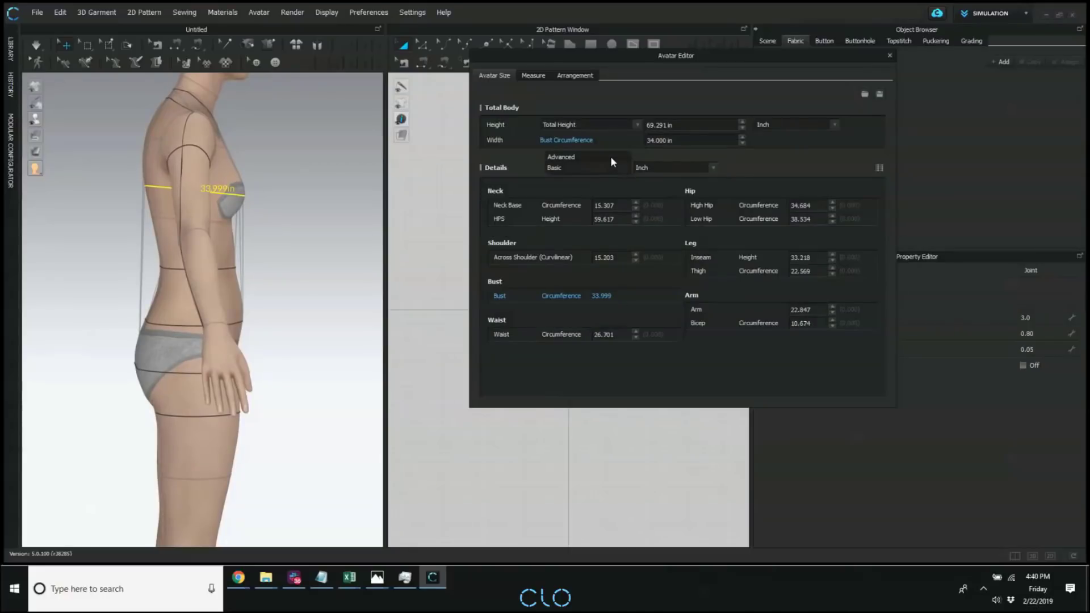
left_click(567, 157)
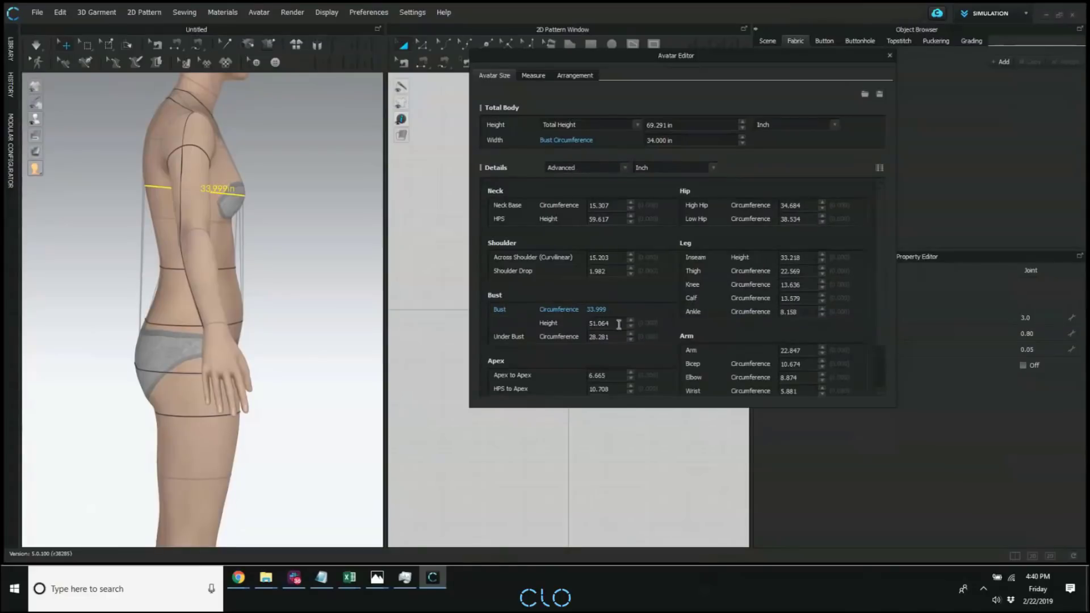
left_click(601, 337)
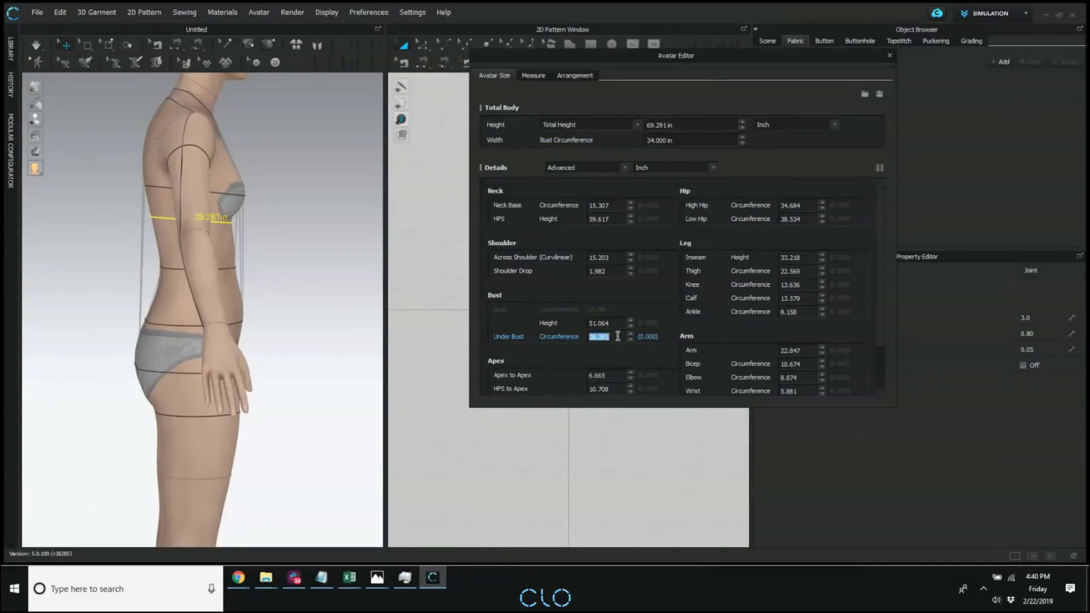
type("33")
key("Return")
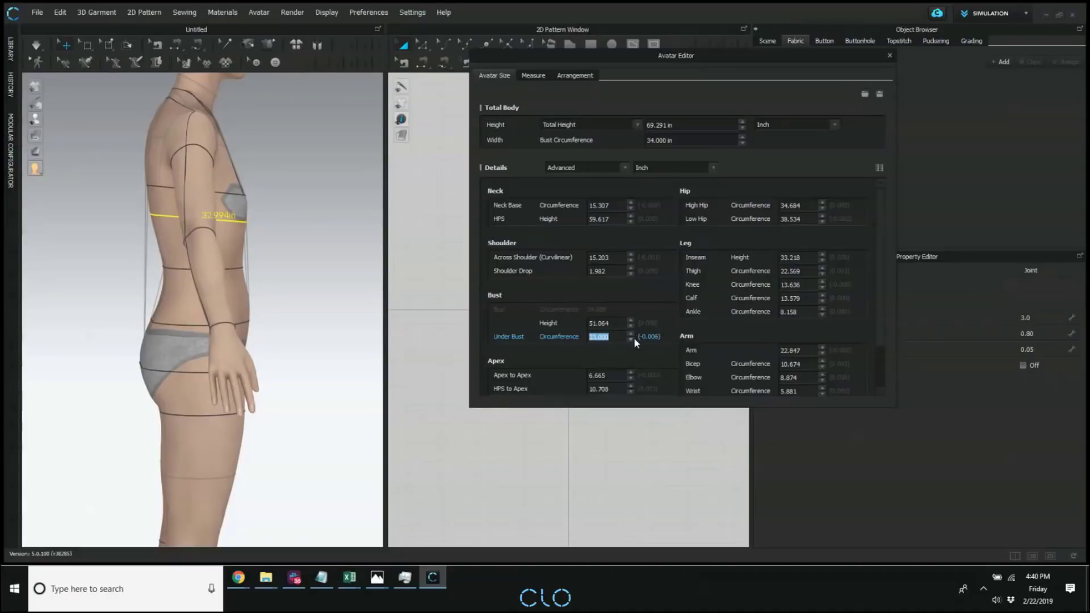
left_click(597, 336)
double_click(609, 336)
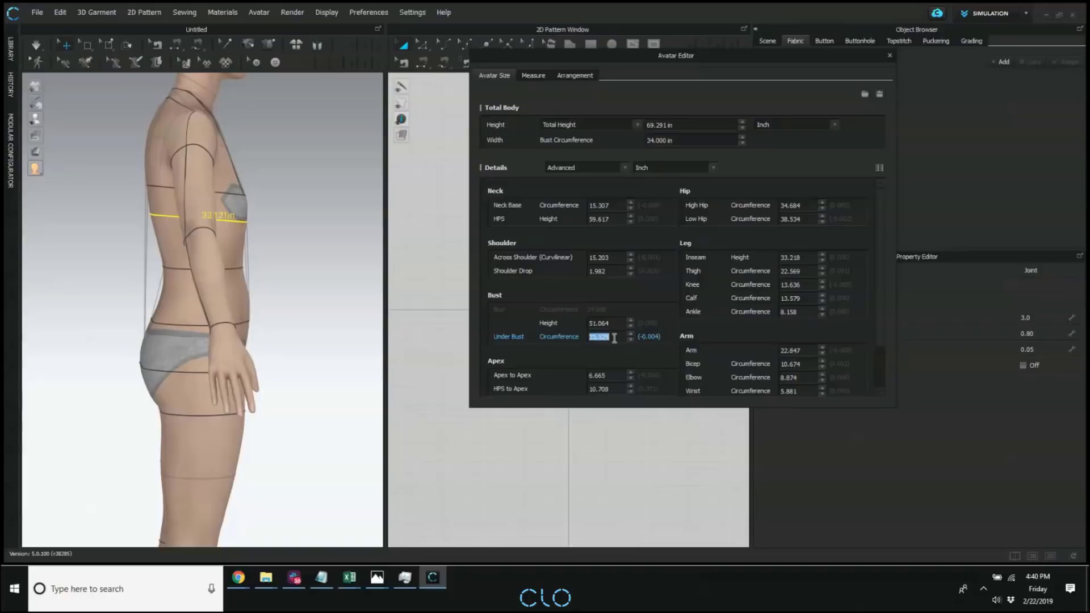
Close the Avatar Editor and remove the resized avatar from the 3D scene.
left_click(889, 55)
left_click(194, 192)
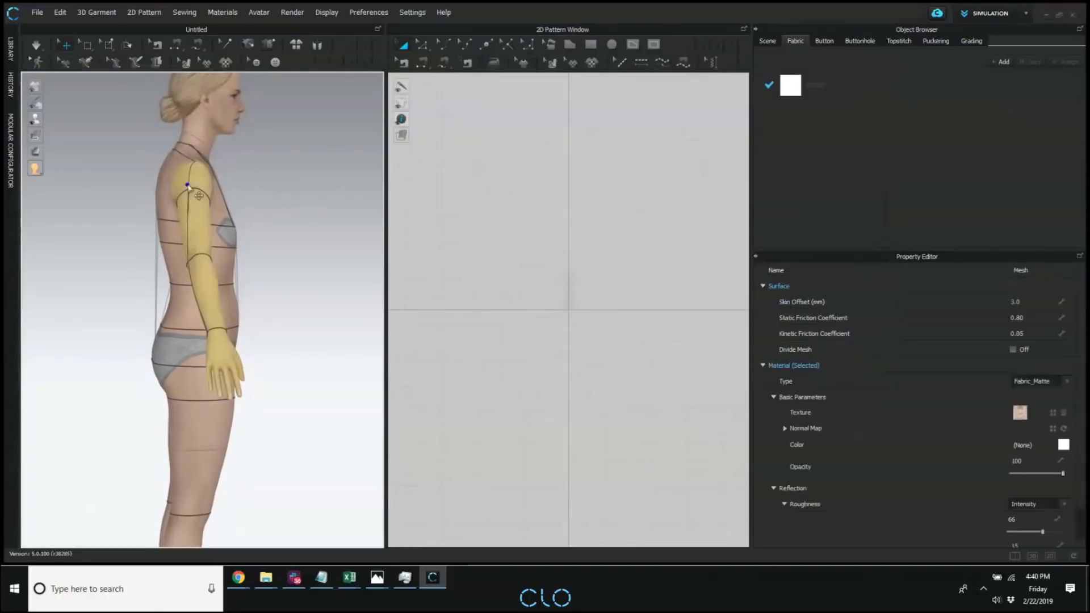
key("Delete")
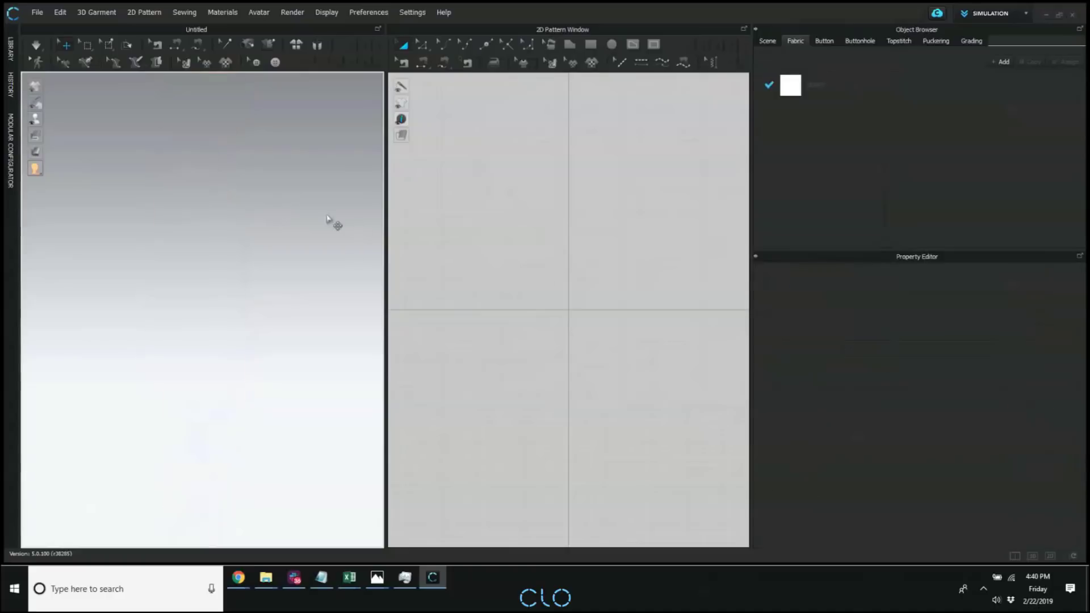
Load the Female_Emma avatar into the empty scene from its folder in the library's Avatar content.
left_click(13, 50)
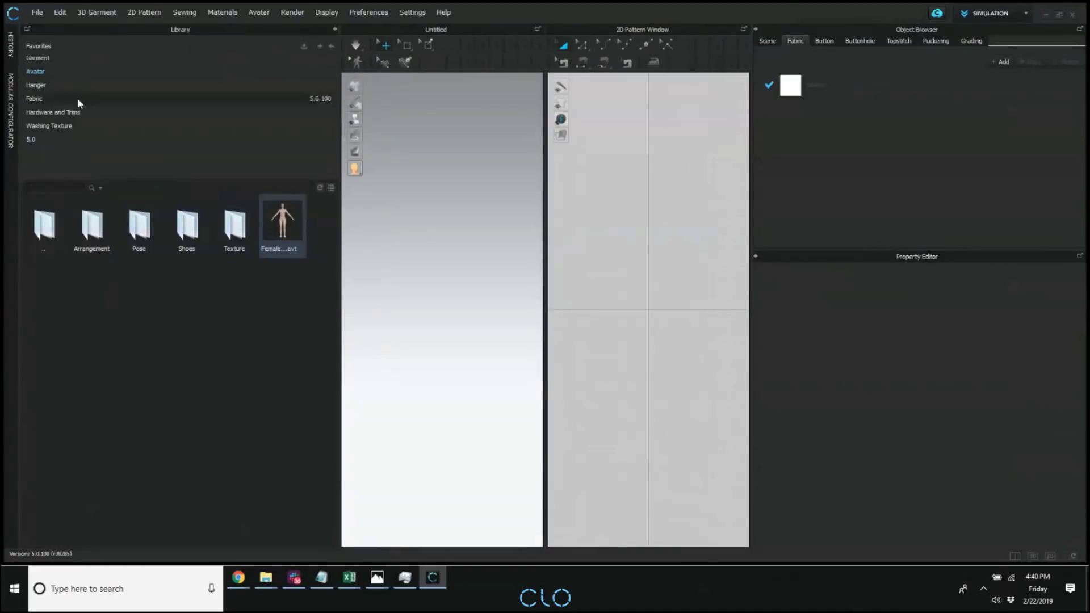
left_click(43, 76)
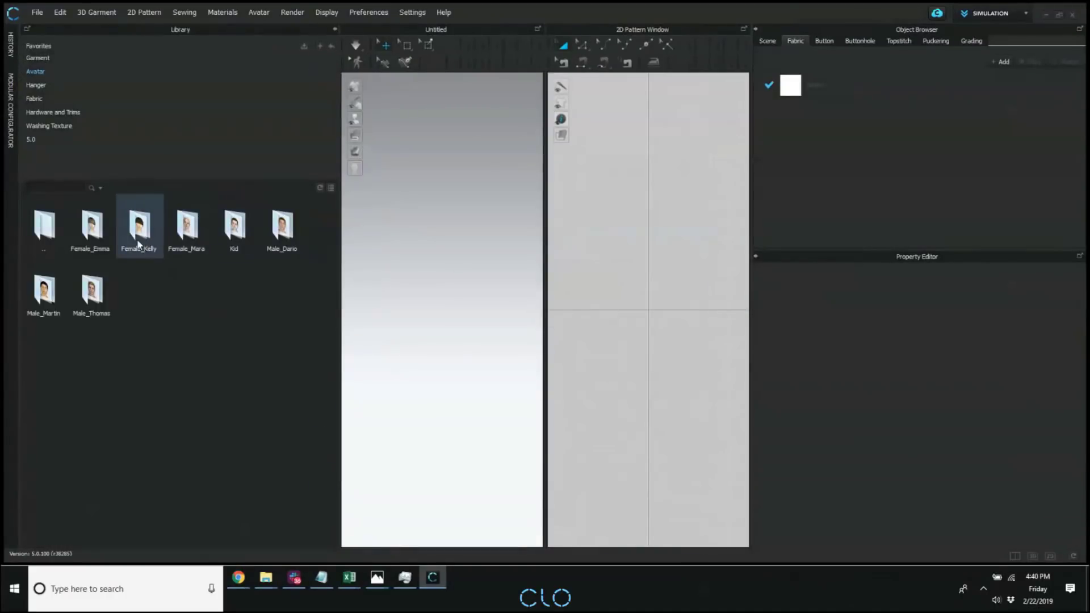
double_click(90, 227)
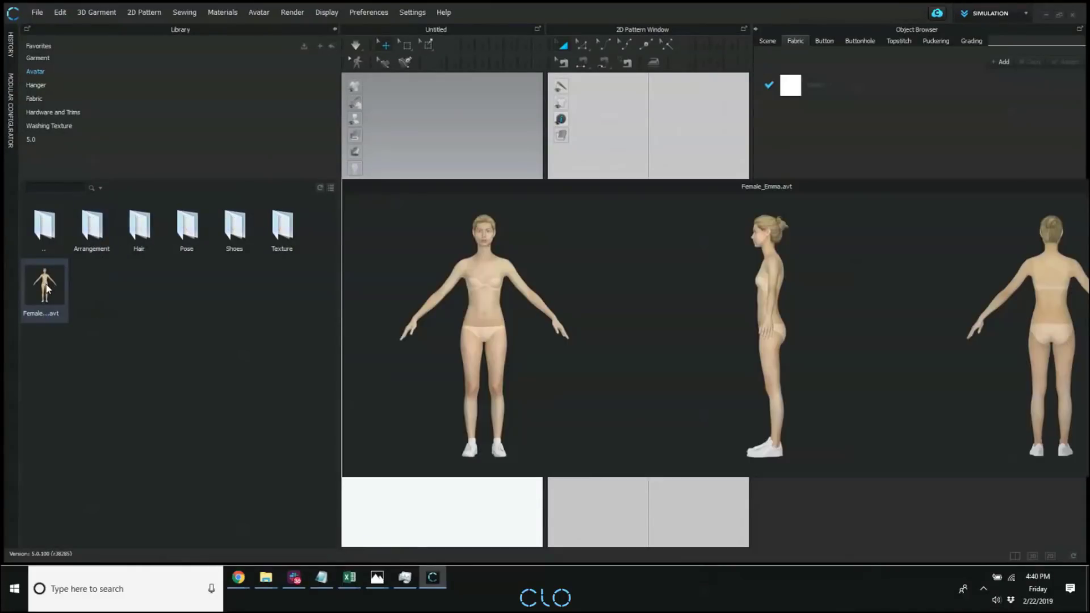
left_click_drag(45, 287, 465, 293)
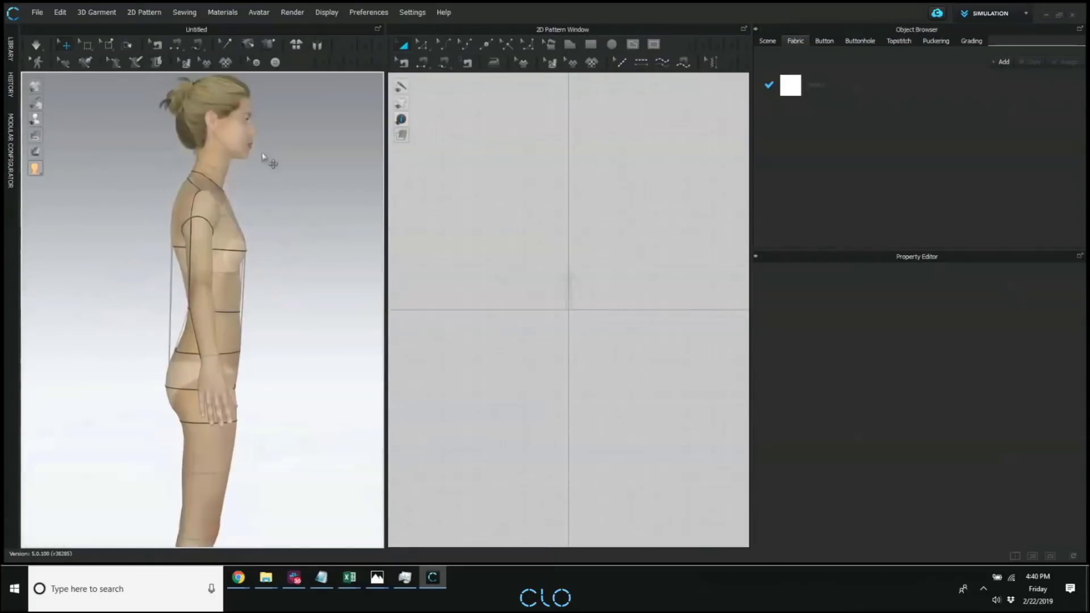
Open the Avatar Editor for the Emma avatar and show its Advanced size details.
scroll(289, 195, "up", 3)
left_click(258, 12)
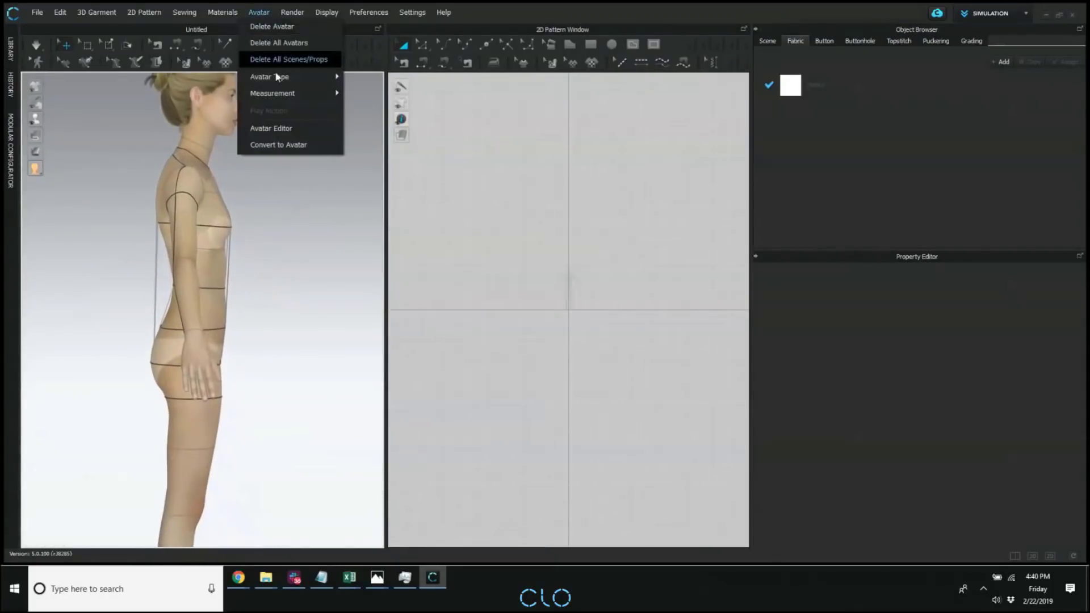
left_click(277, 128)
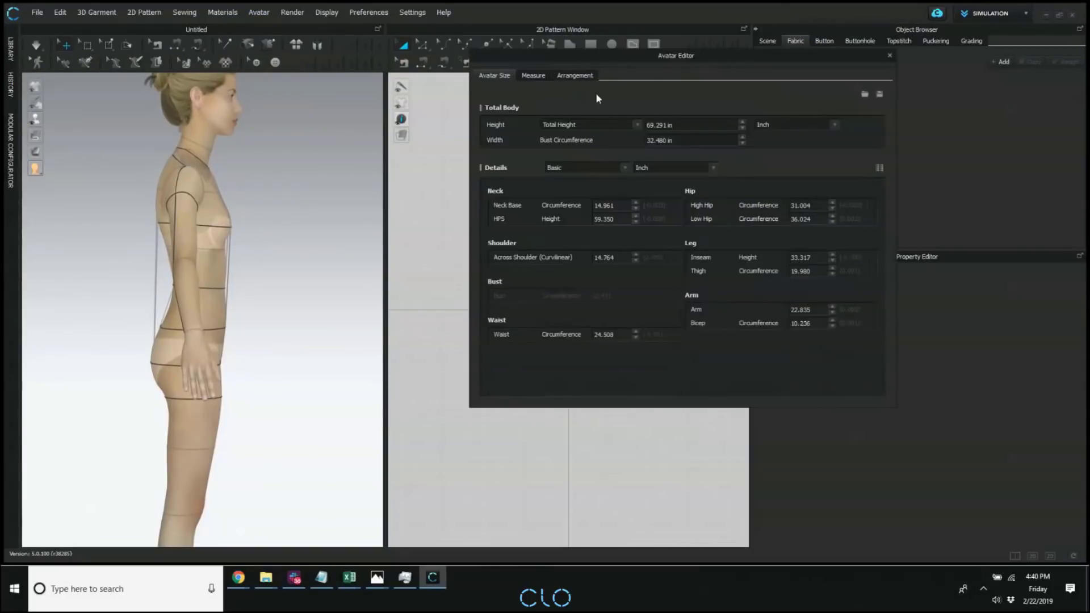
left_click(667, 141)
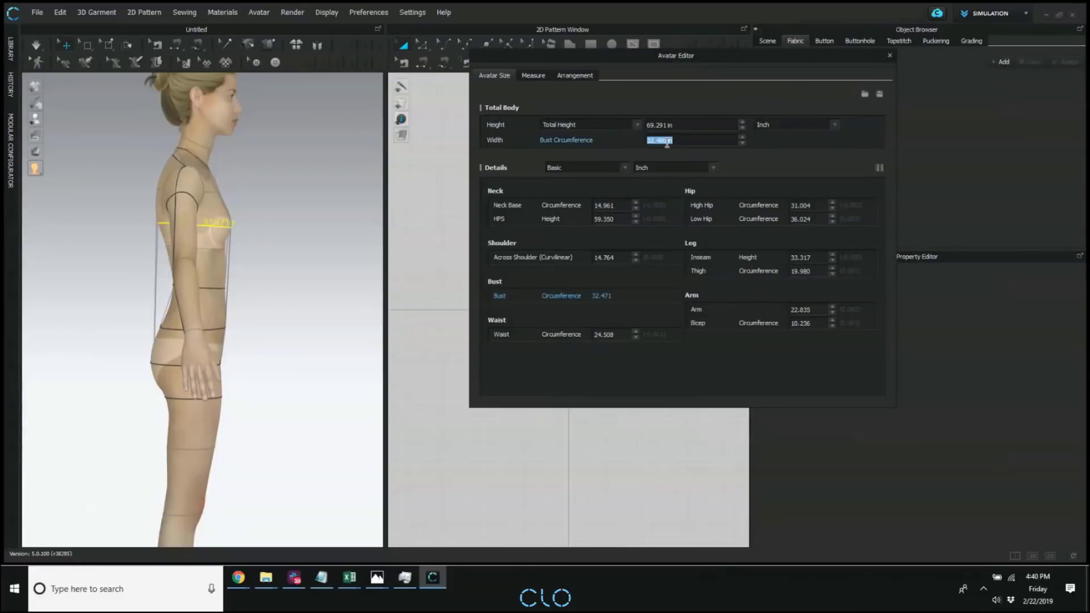
left_click(614, 165)
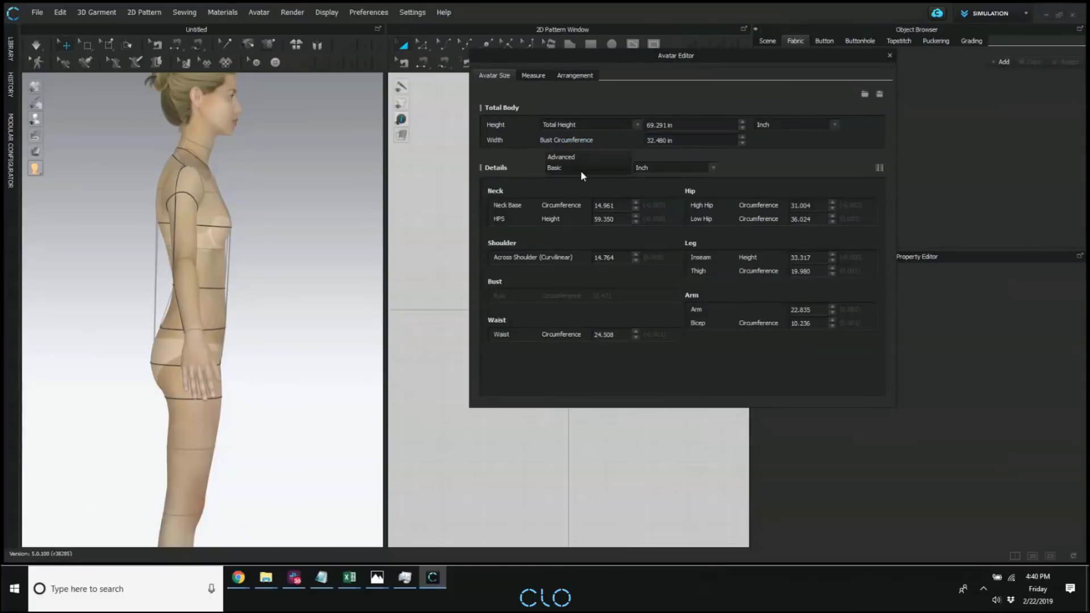
left_click(579, 156)
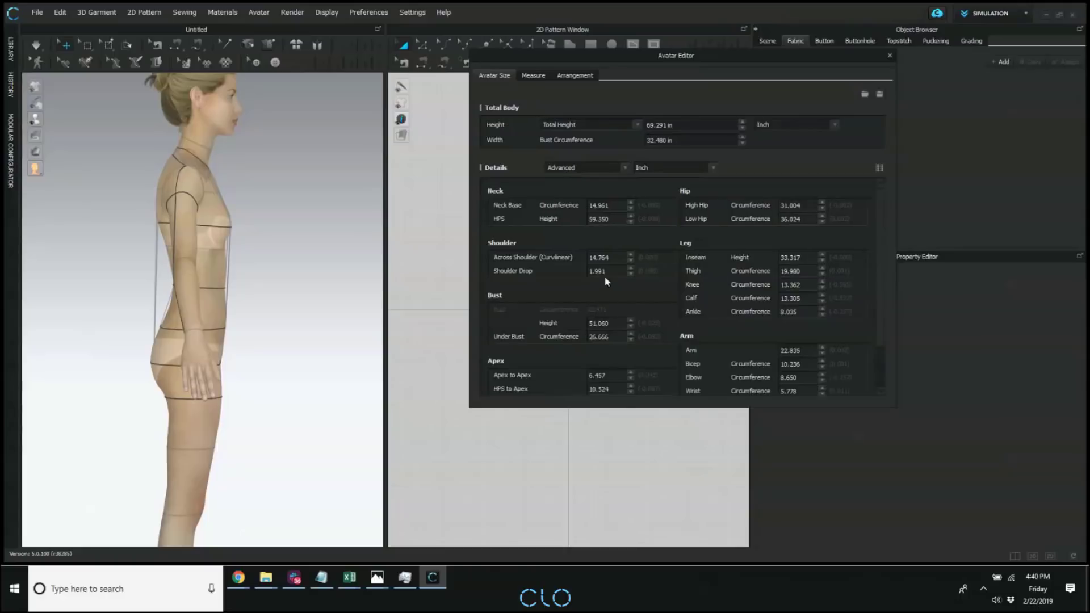
Try an under-bust circumference of 34 in on the Emma avatar, and settle on 28 in.
right_click_drag(267, 314, 304, 318)
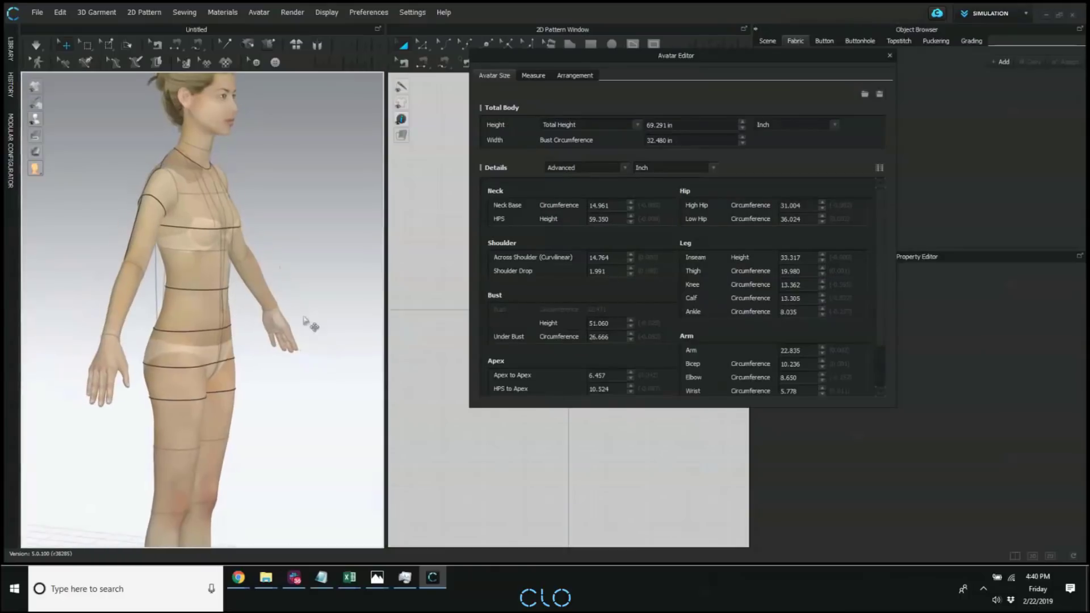
left_click(617, 336)
type("34")
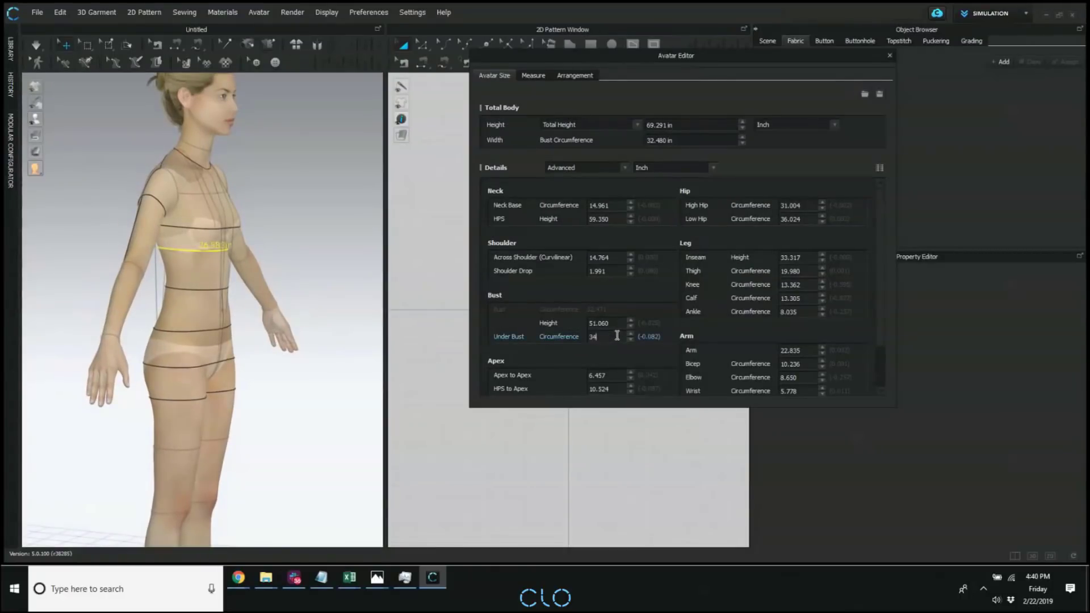
key("Return")
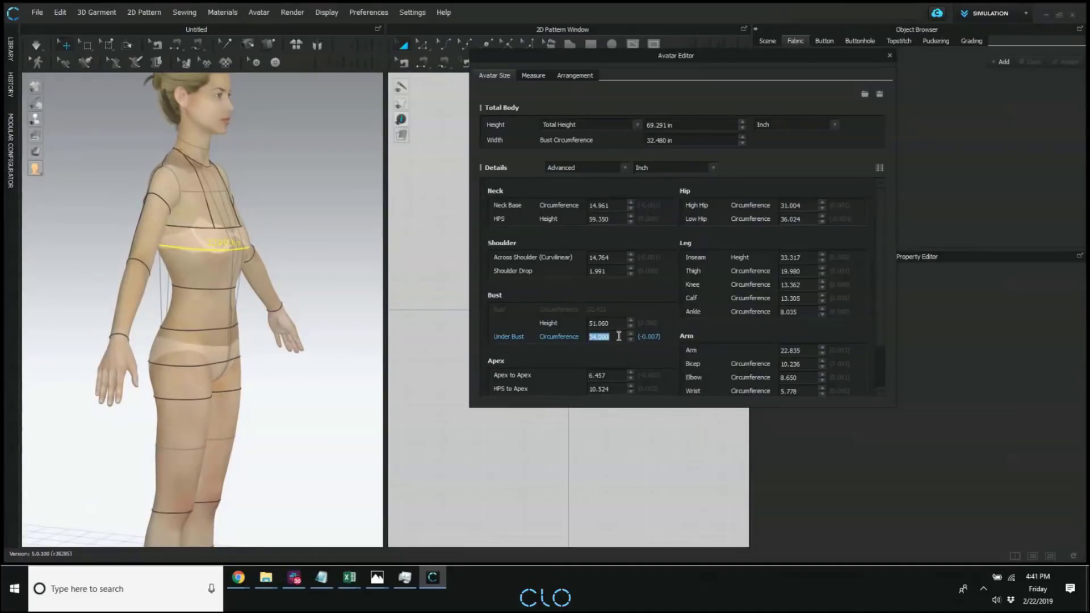
type("28")
key("Return")
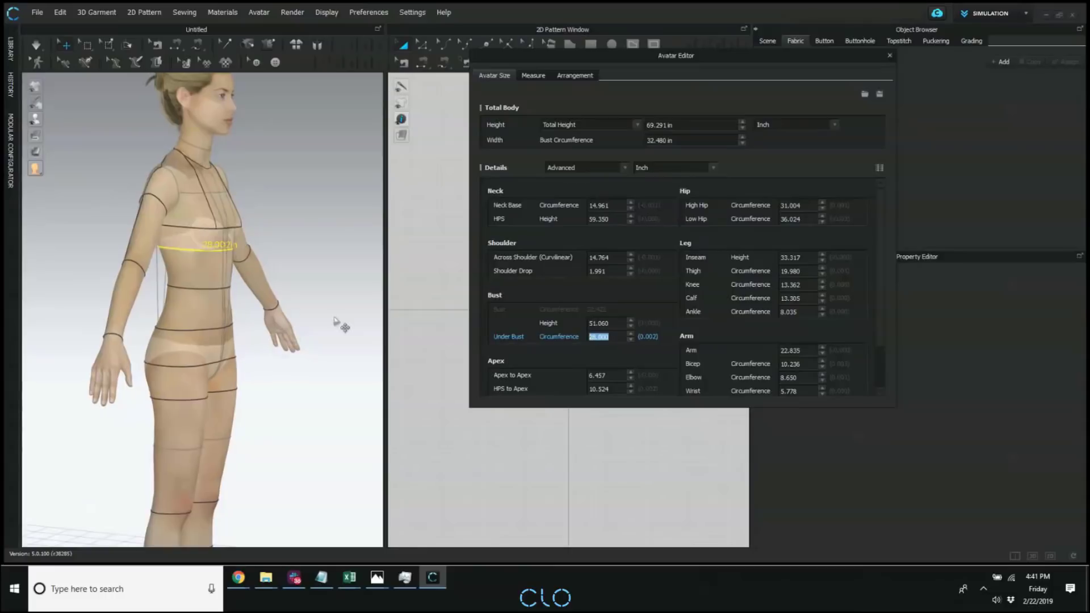
Try a total-body bust circumference of 36 in, raise it to 38 in and turn the avatar to its side profile.
left_click(689, 140)
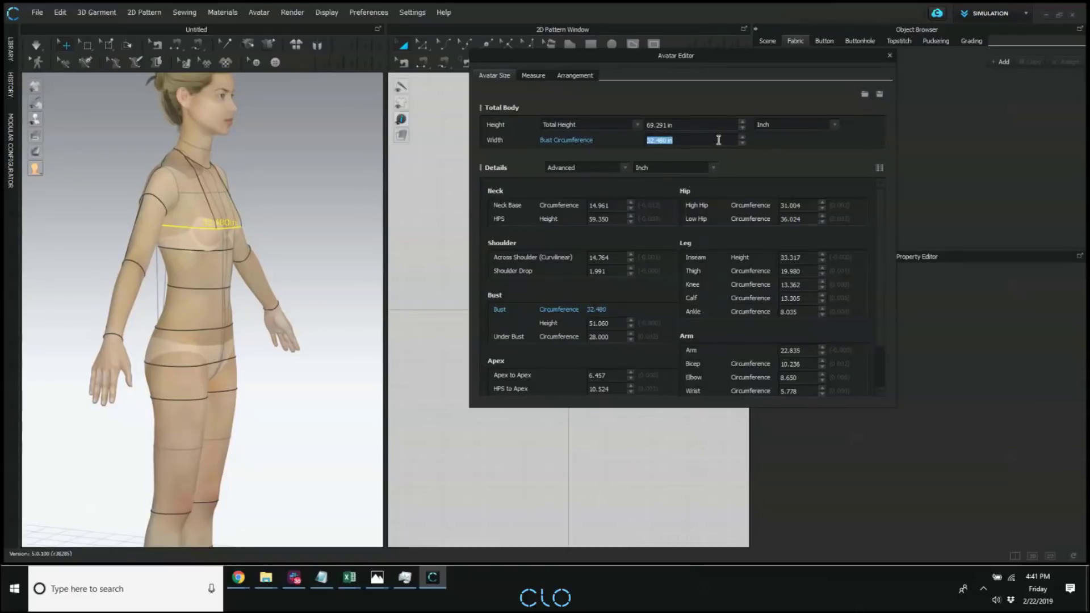
type("36")
key("Return")
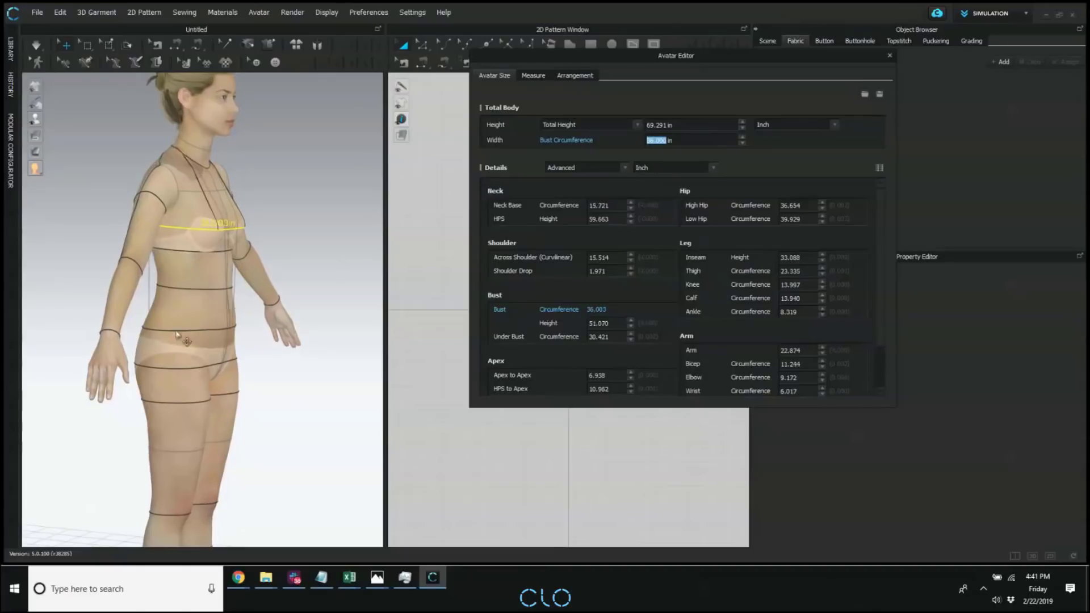
right_click_drag(183, 339, 131, 330)
triple_click(684, 139)
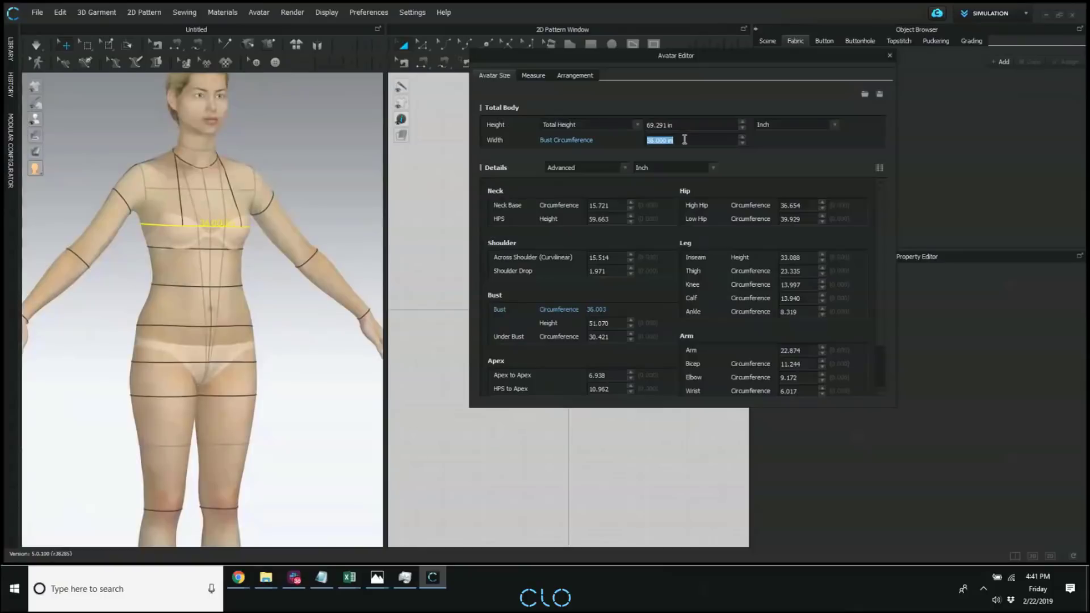
type("38")
key("Return")
right_click_drag(207, 234, 286, 224)
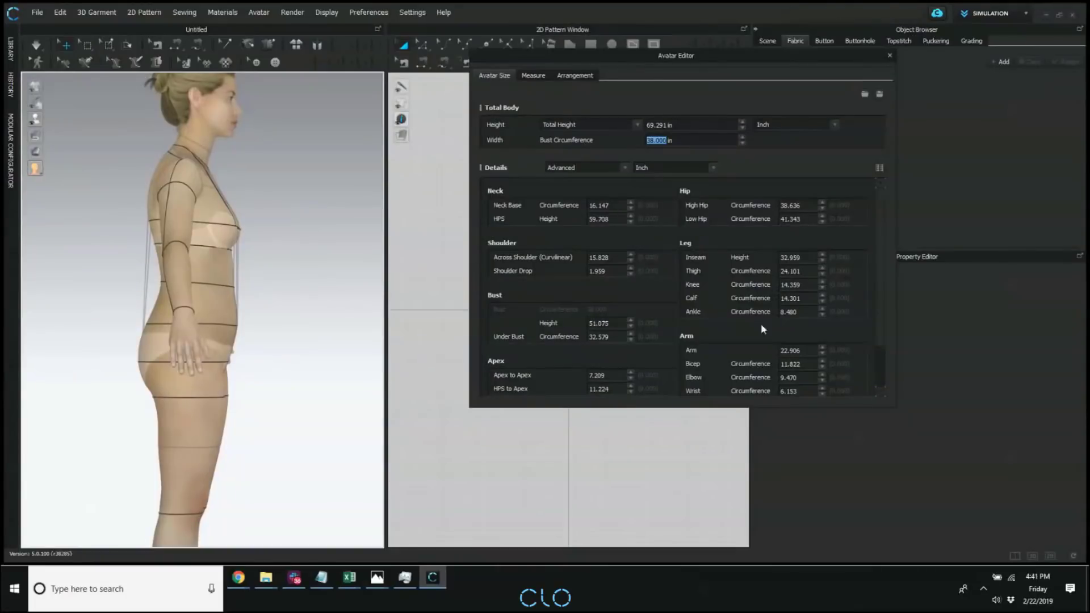
Set the avatar's waist circumference to 28 in and review the other Advanced measurements and the body shape.
scroll(877, 288, "down", 1)
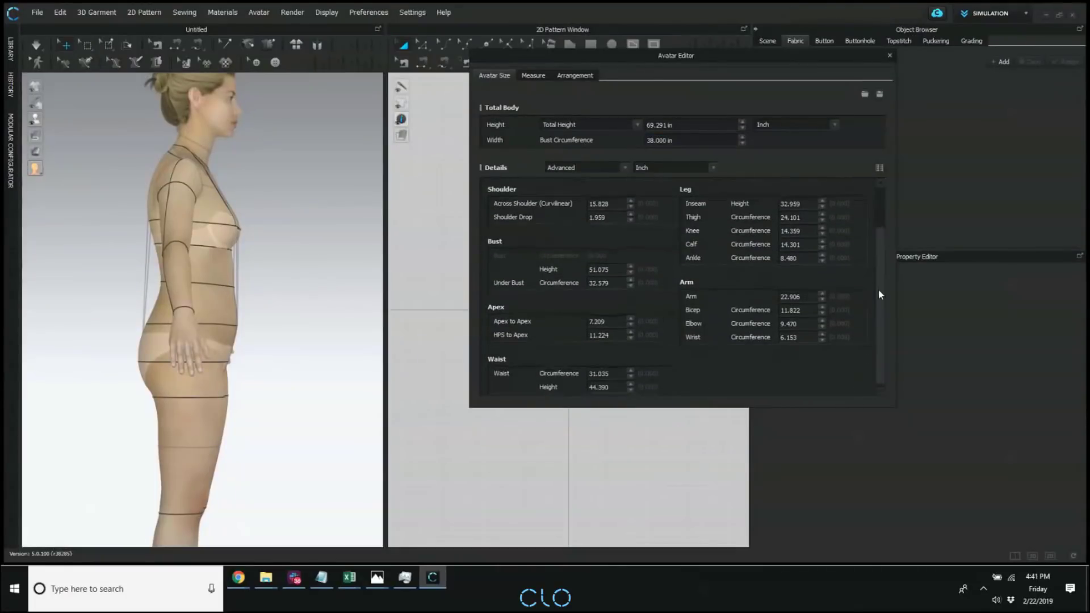
double_click(621, 372)
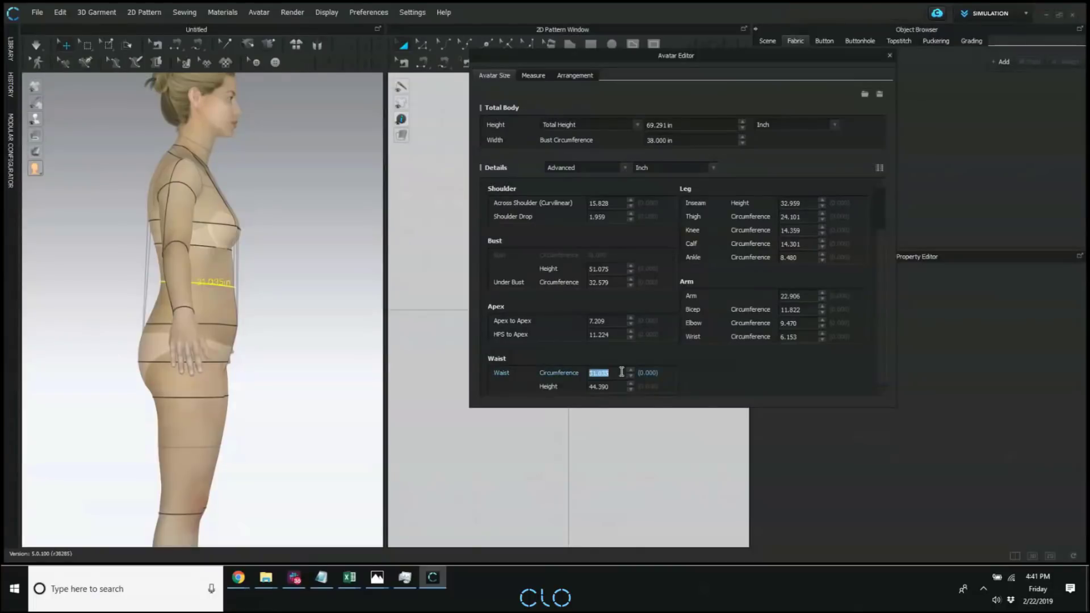
type("28")
key("Return")
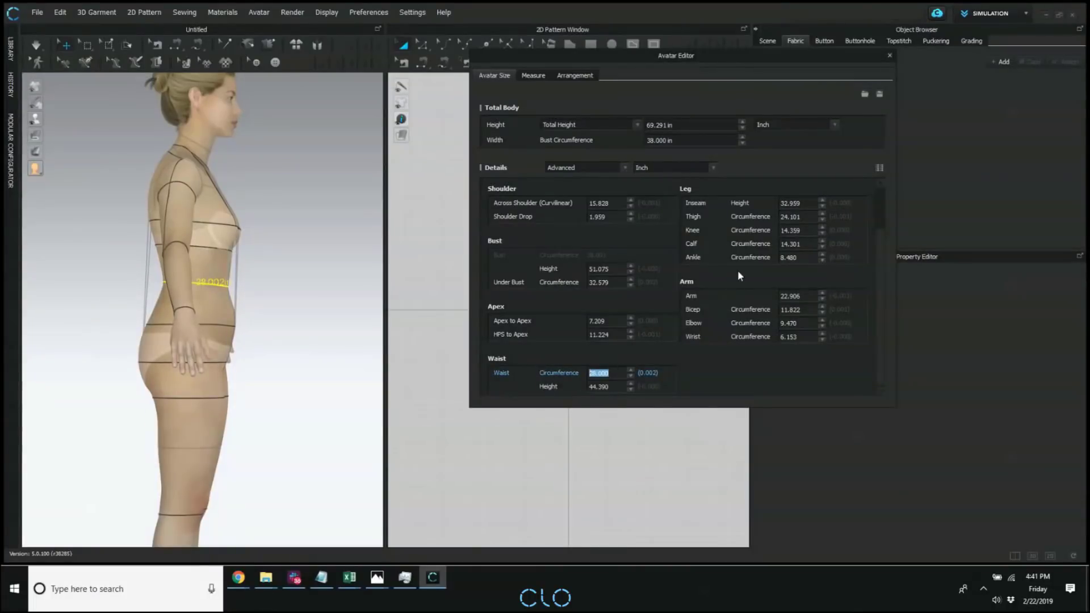
scroll(620, 247, "up", 2)
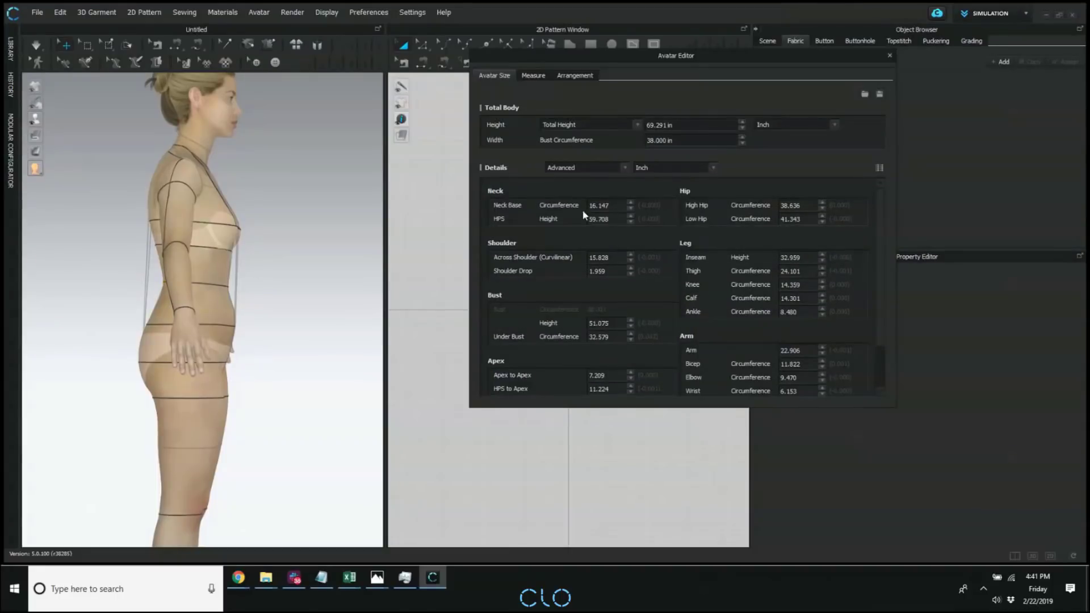
scroll(608, 286, "down", 1)
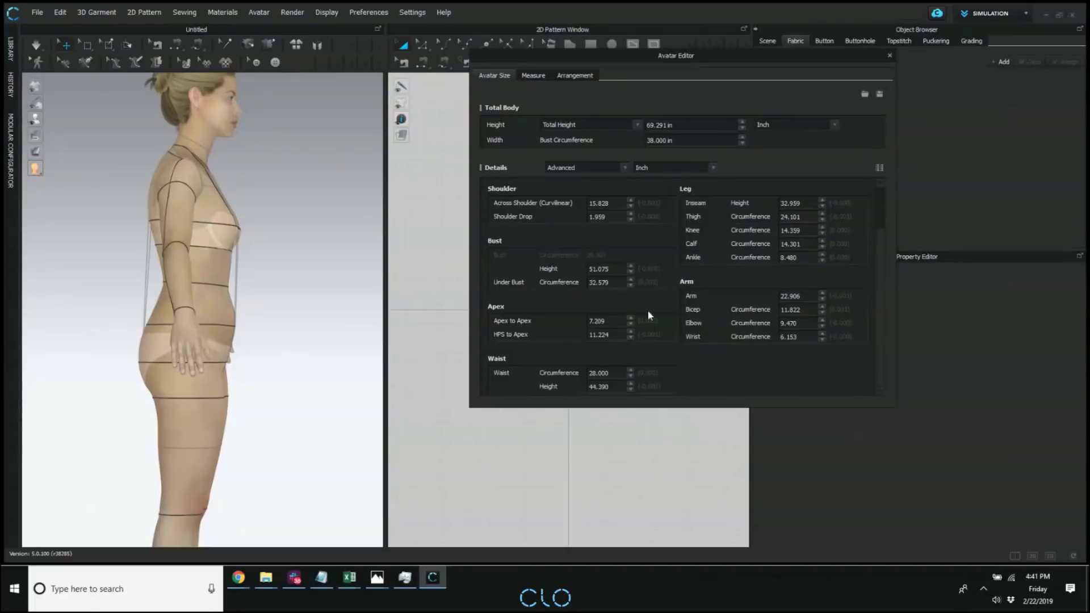
right_click_drag(250, 305, 420, 312)
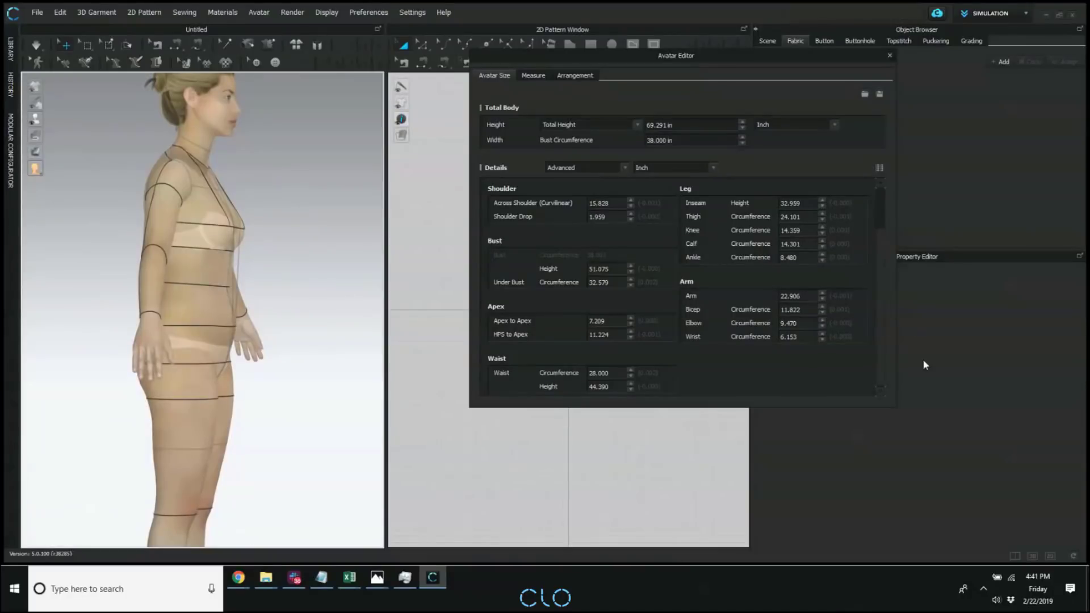
Close the Avatar Editor and open the "[1. KEY] 4. CLOSET Tech Pack.Zprj" project with garment and avatar from the library's 5.0 folder, without saving the current file.
left_click(889, 55)
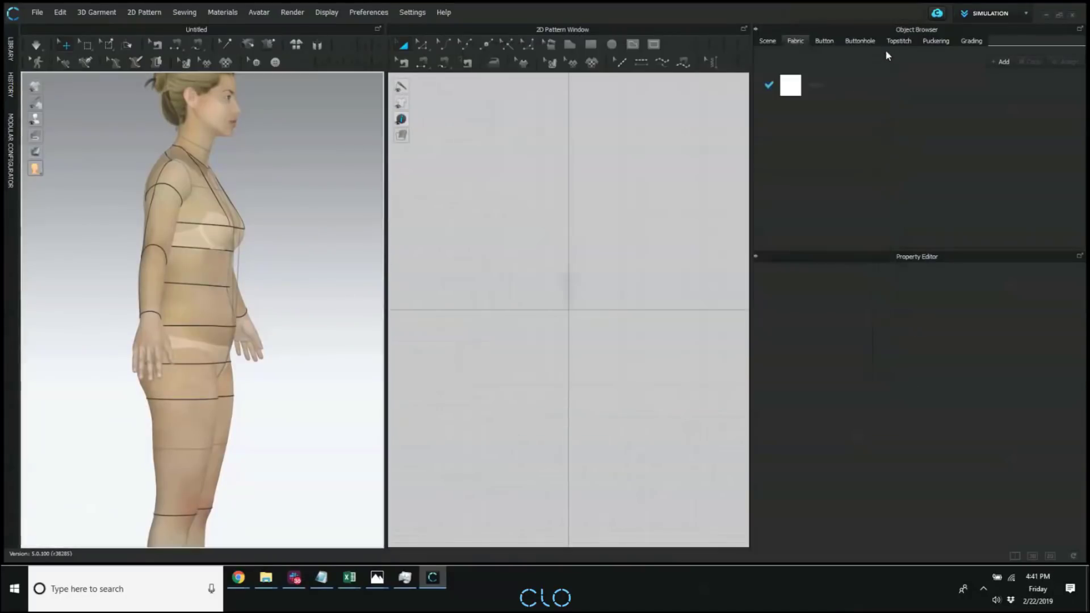
right_click_drag(356, 372, 239, 365)
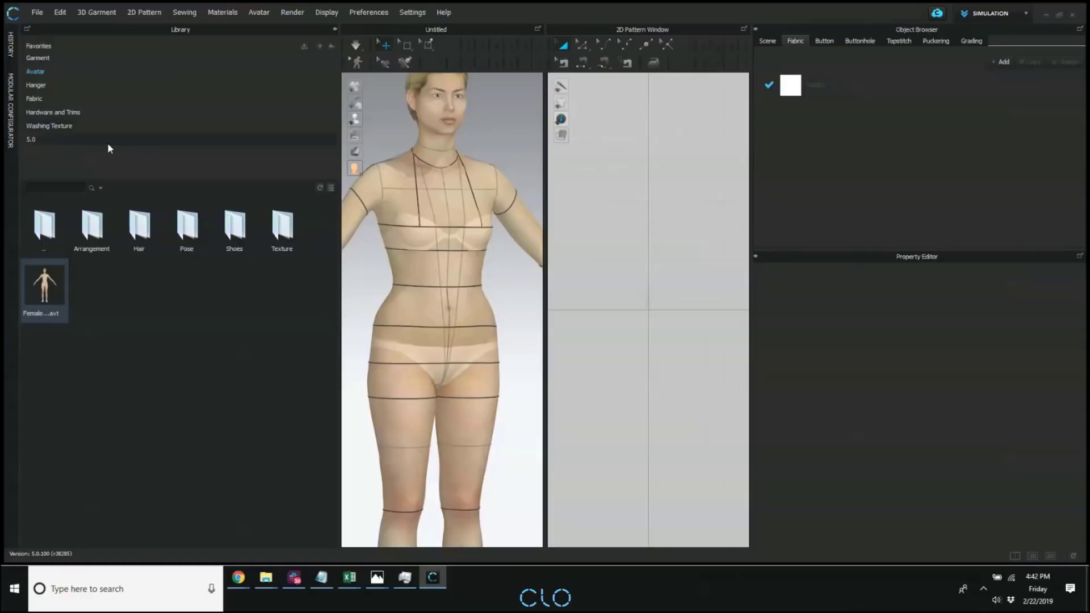
double_click(85, 138)
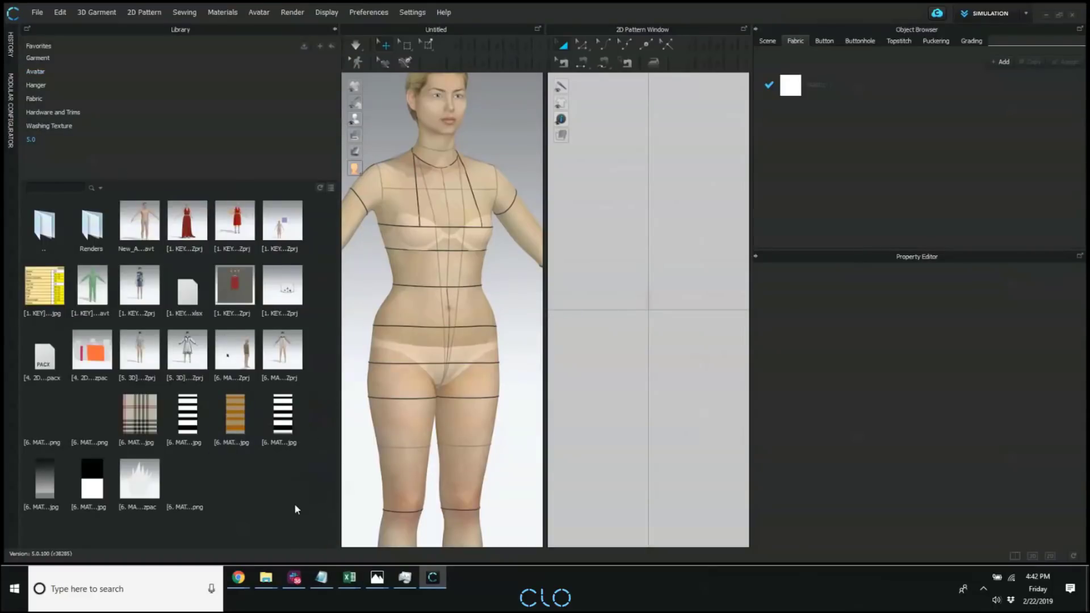
double_click(140, 284)
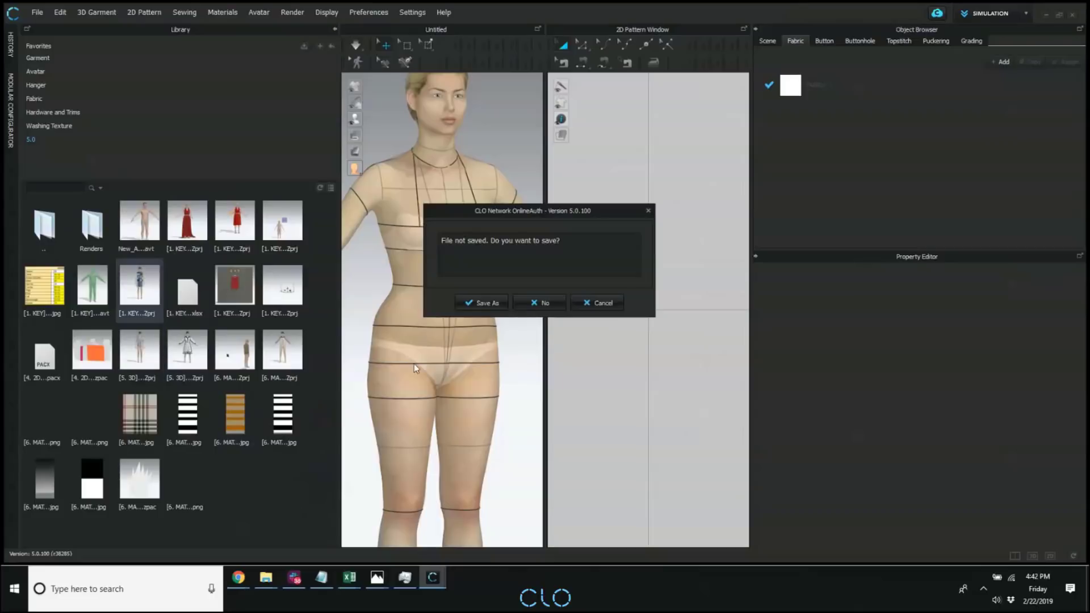
left_click(553, 304)
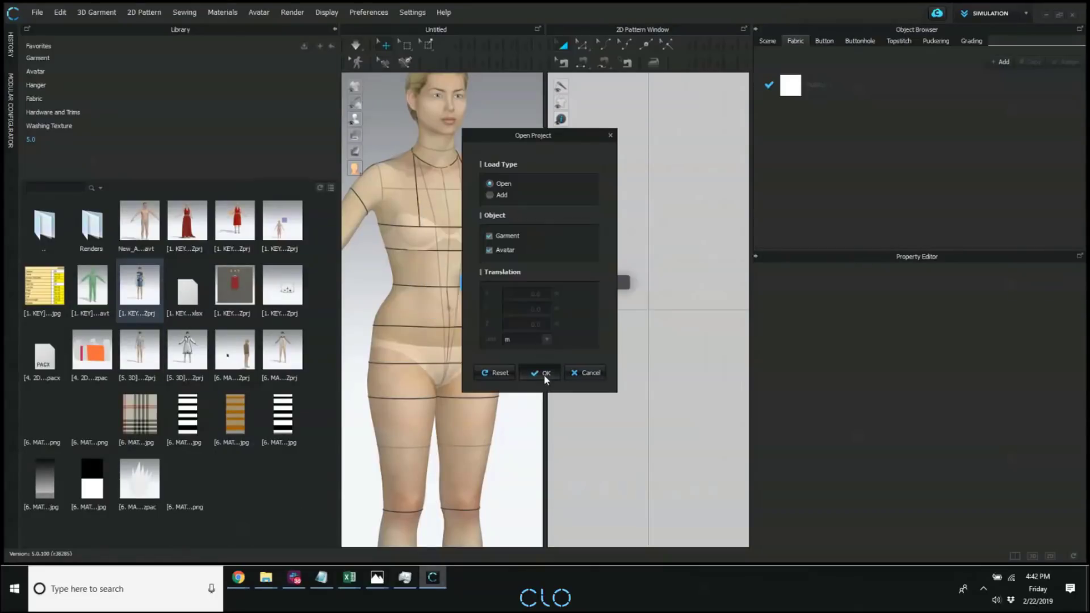
left_click(546, 374)
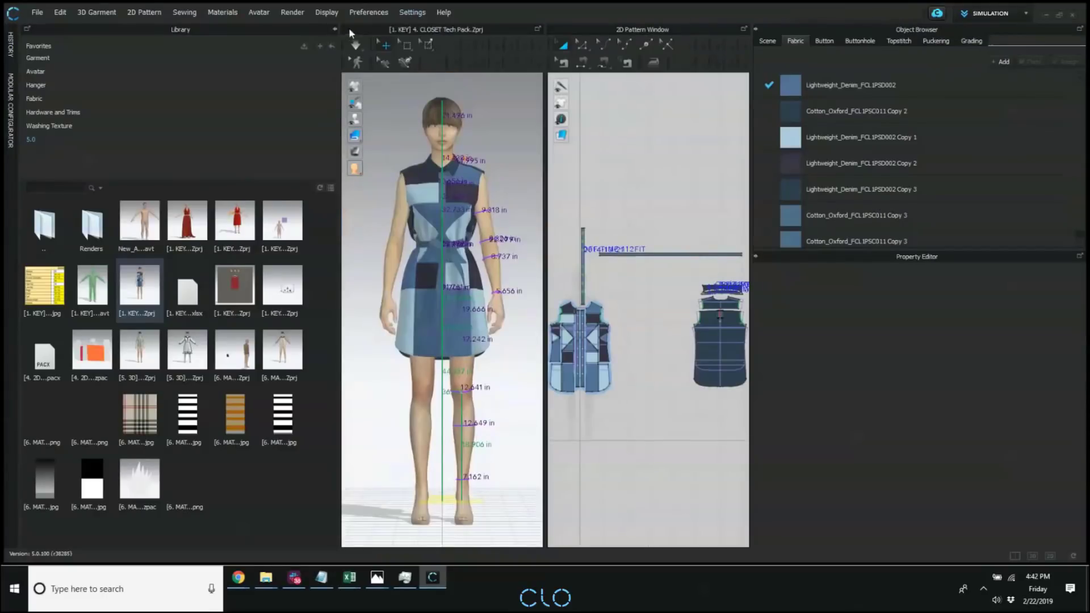
Collapse the library and run Tech Pack via CLOSET for the open denim dress project.
left_click(334, 29)
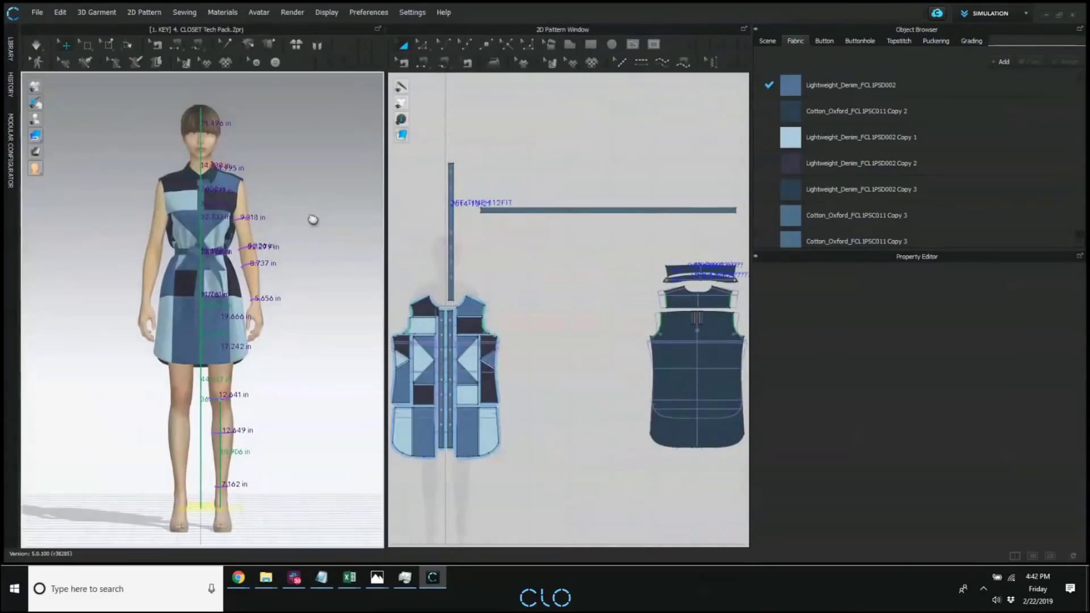
left_click(936, 14)
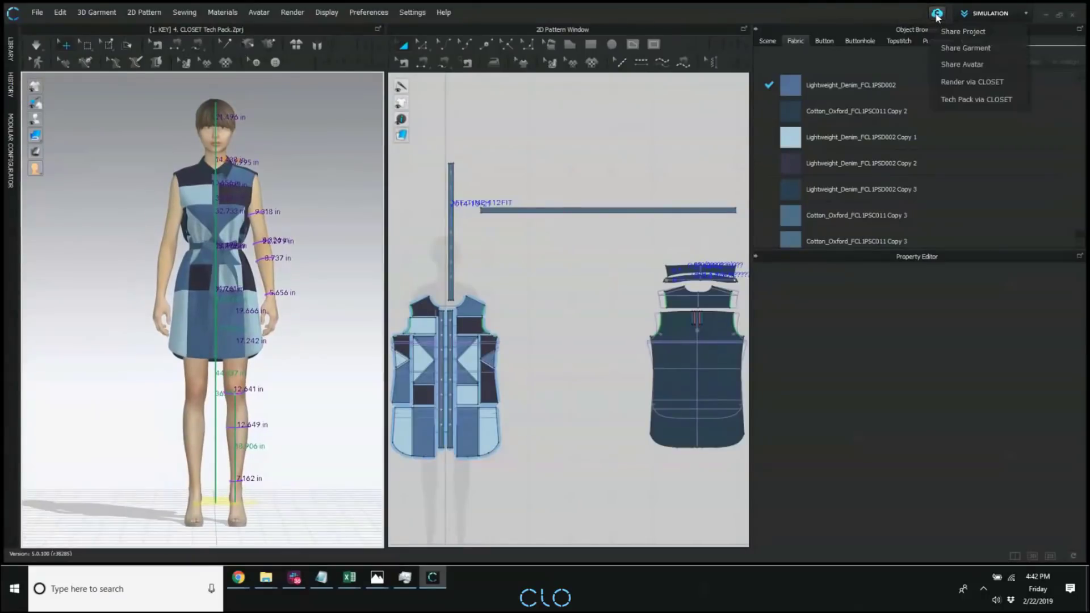
left_click(975, 99)
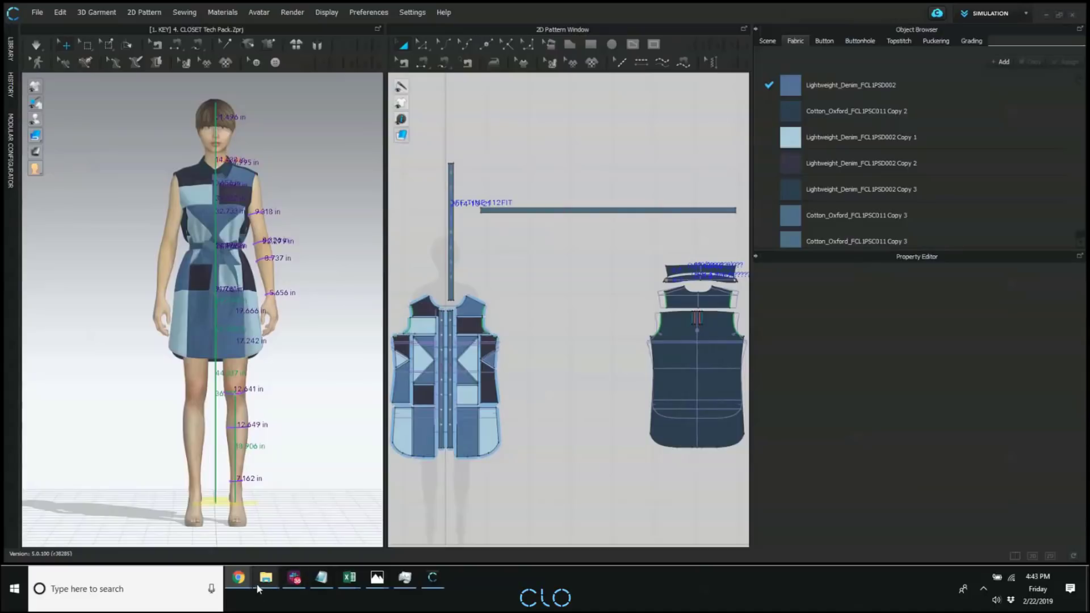
Switch to the "[1. KEY] 4. CLOSET Tech Pack.xlsx" workbook in Excel, look through its sheets up to Colorways, and return to Overview.
mouse_move(280, 586)
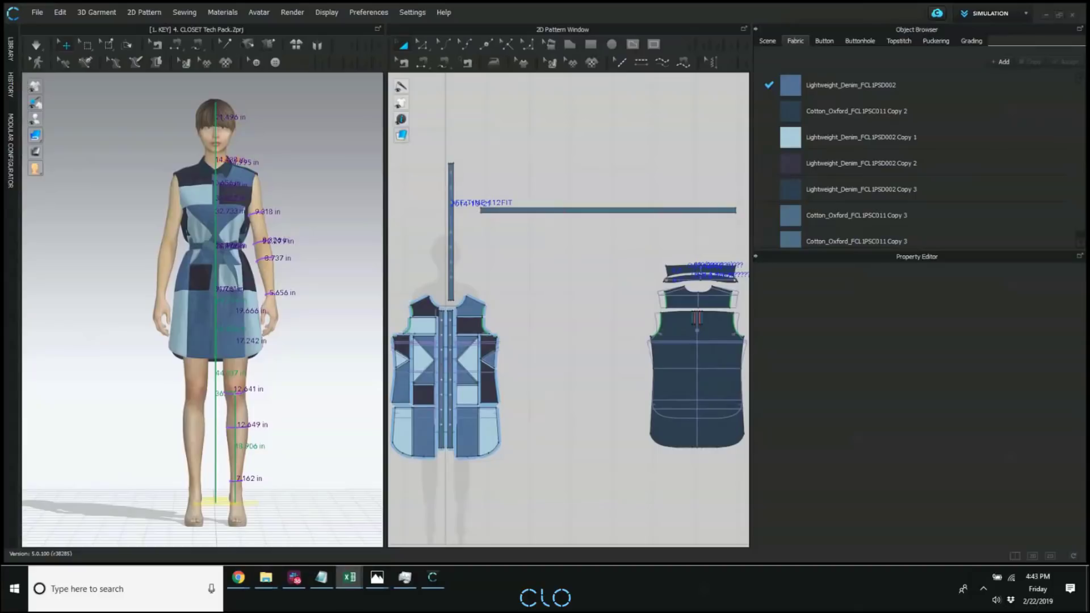
left_click(349, 577)
left_click(719, 267)
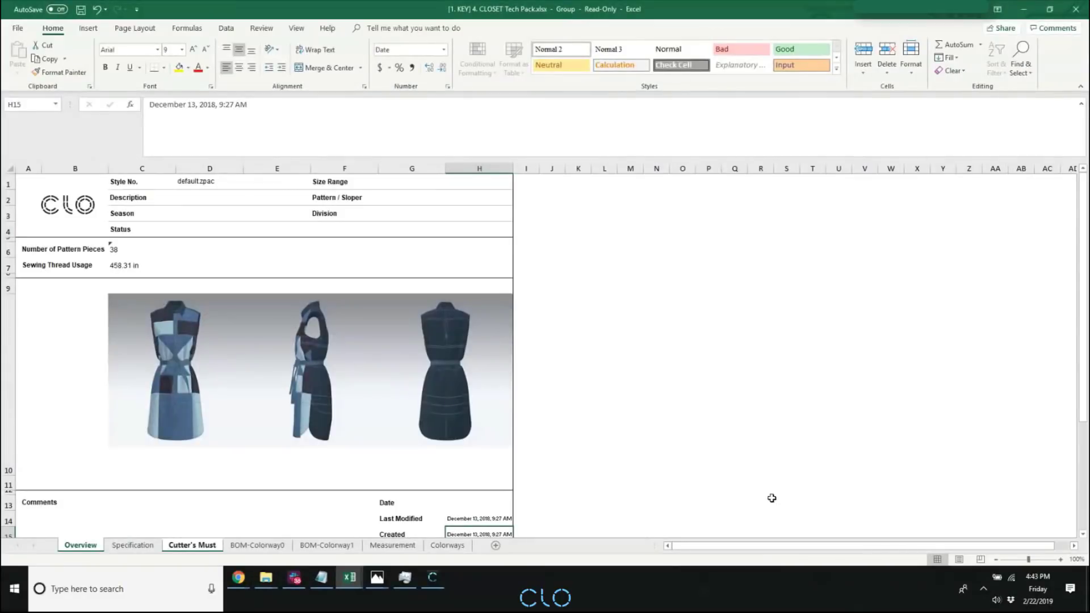
left_click(131, 545)
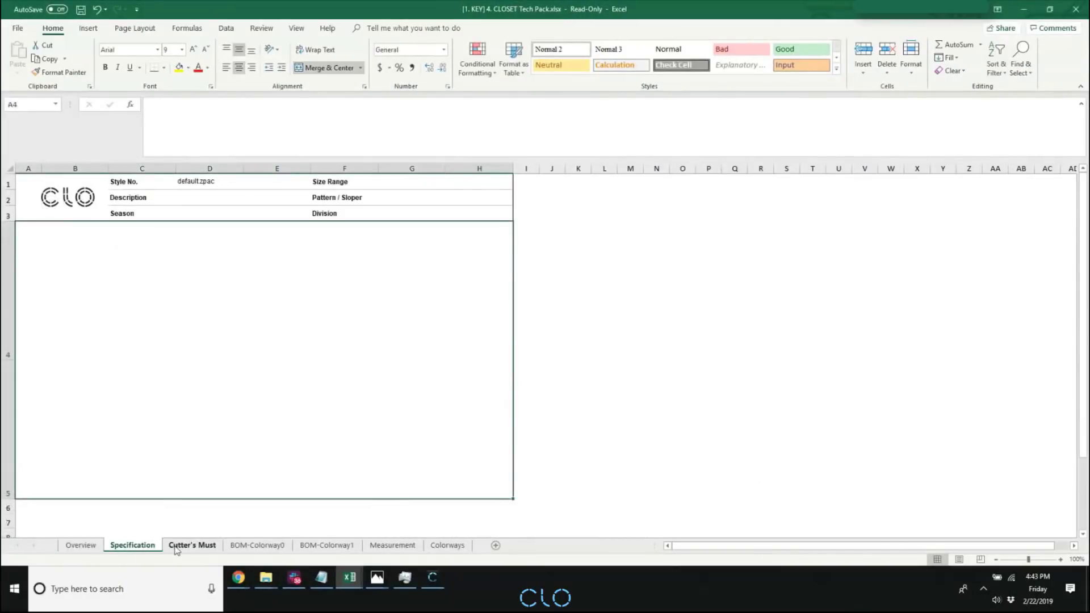
left_click(188, 545)
left_click(258, 546)
left_click(325, 546)
left_click(393, 546)
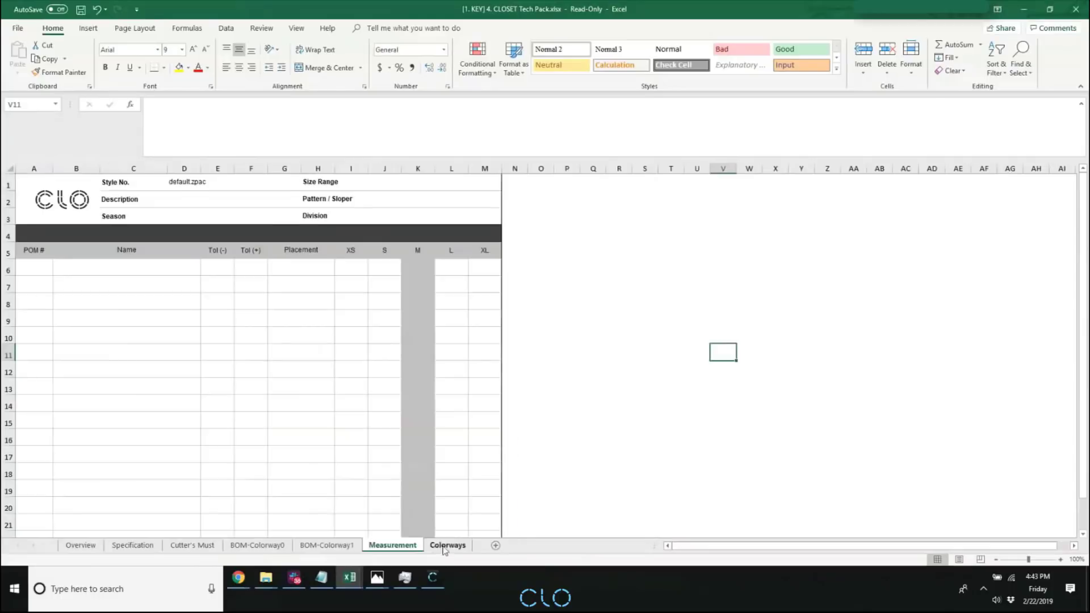
left_click(447, 545)
left_click(79, 545)
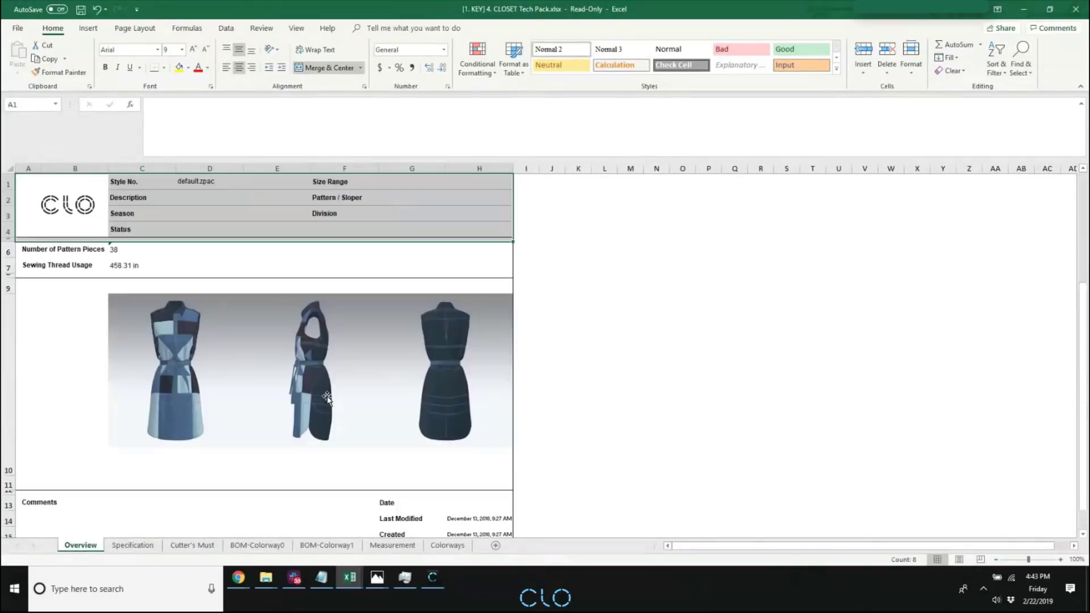
Review the tech pack's Specification, Colorways, Measurement and BOM sheets again, ending on BOM-Colorway0.
left_click(129, 546)
left_click(193, 546)
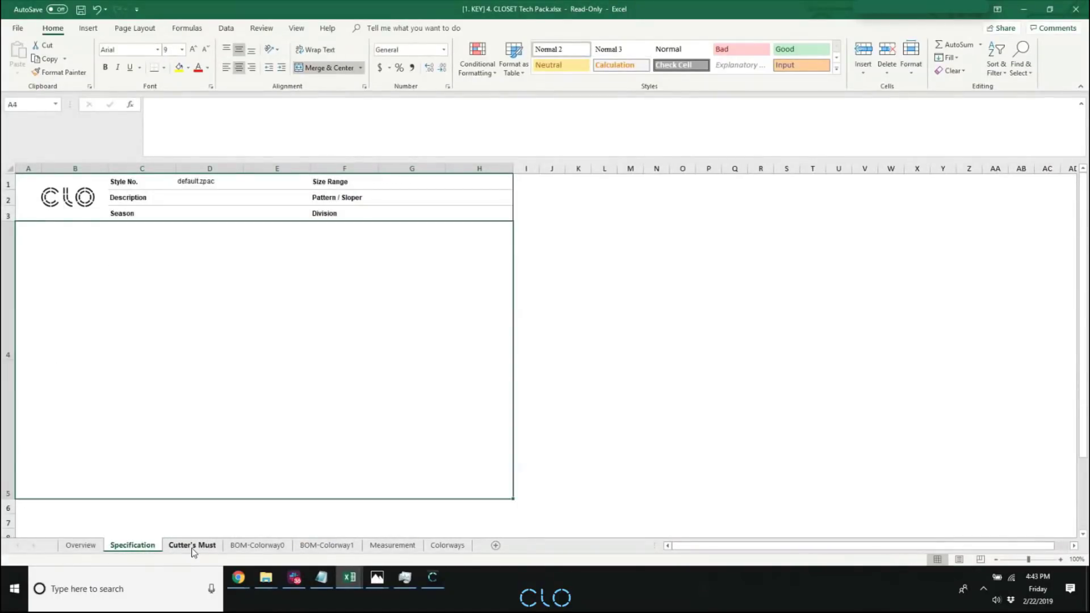
left_click(447, 545)
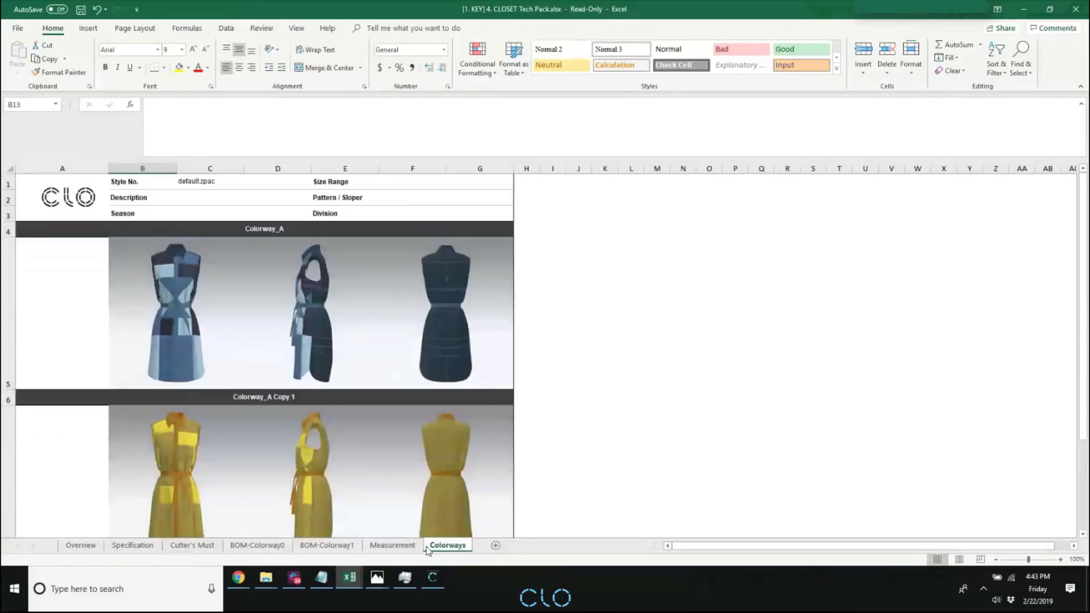
left_click(391, 545)
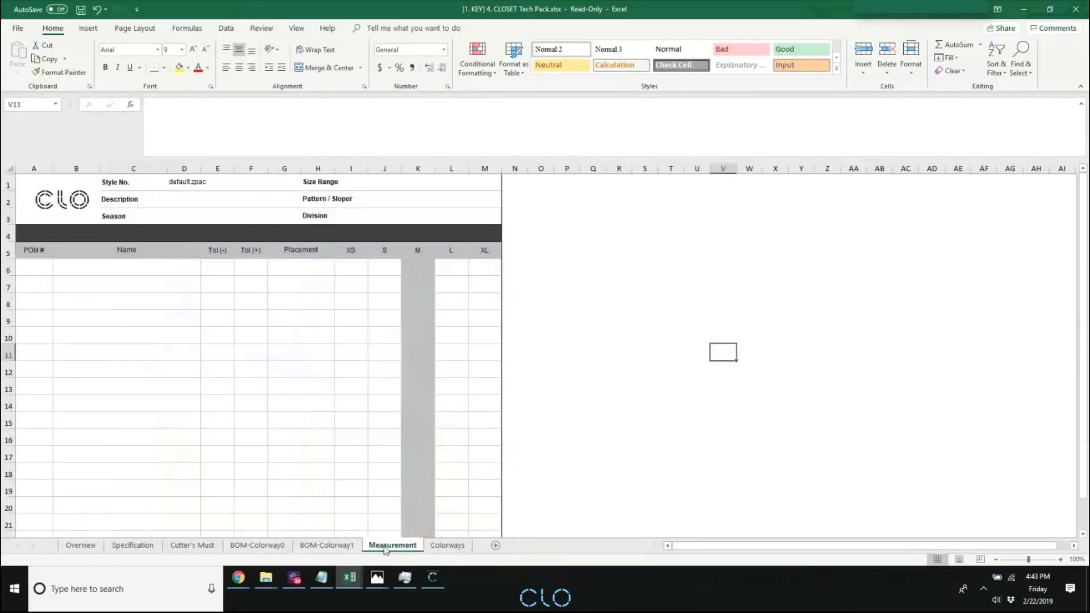
left_click(327, 545)
left_click(250, 546)
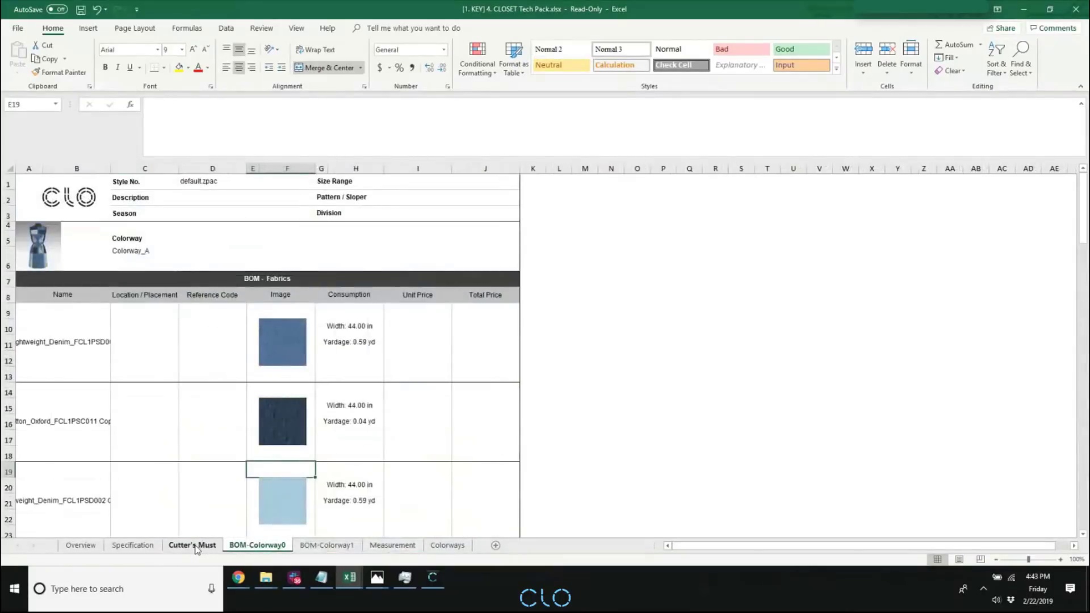
left_click(132, 546)
left_click(193, 546)
left_click(257, 546)
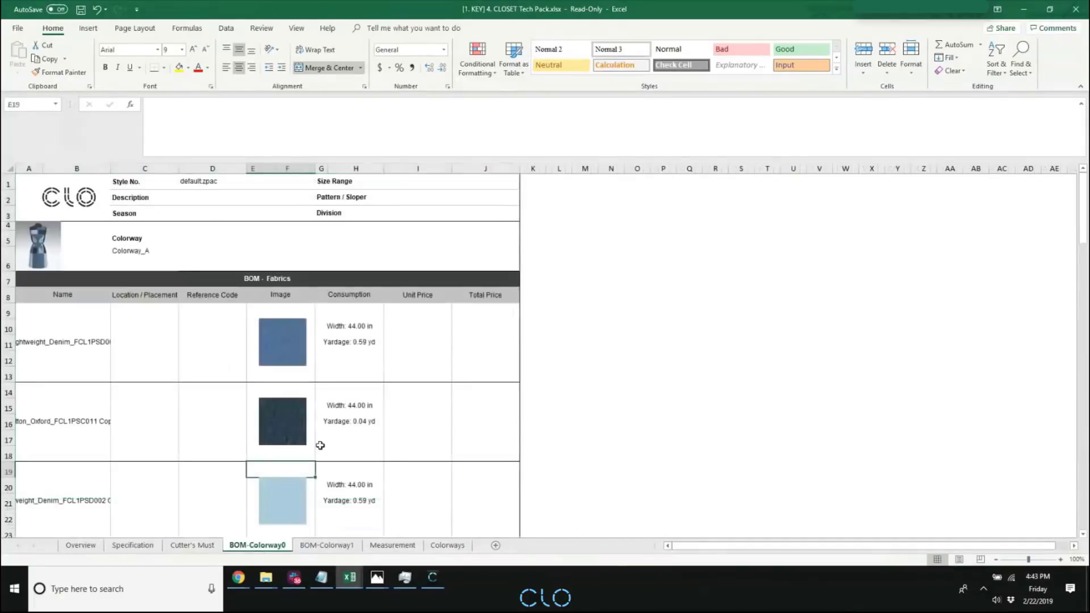
Examine the first three fabric names on BOM-Colorway0 and the fabric list on BOM-Colorway1.
left_click(25, 356)
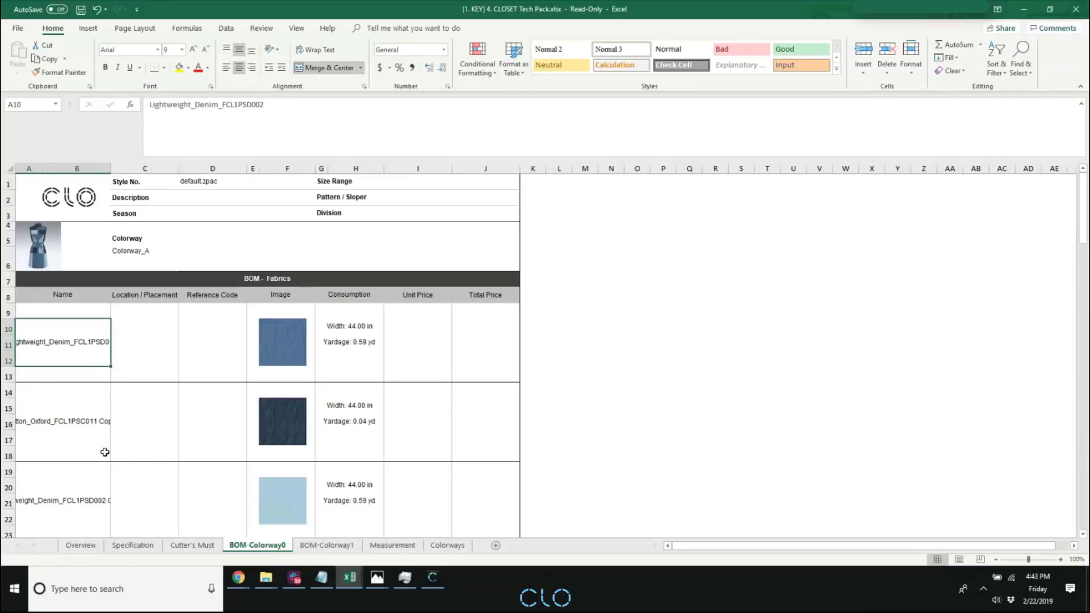
left_click(85, 441)
left_click(80, 482)
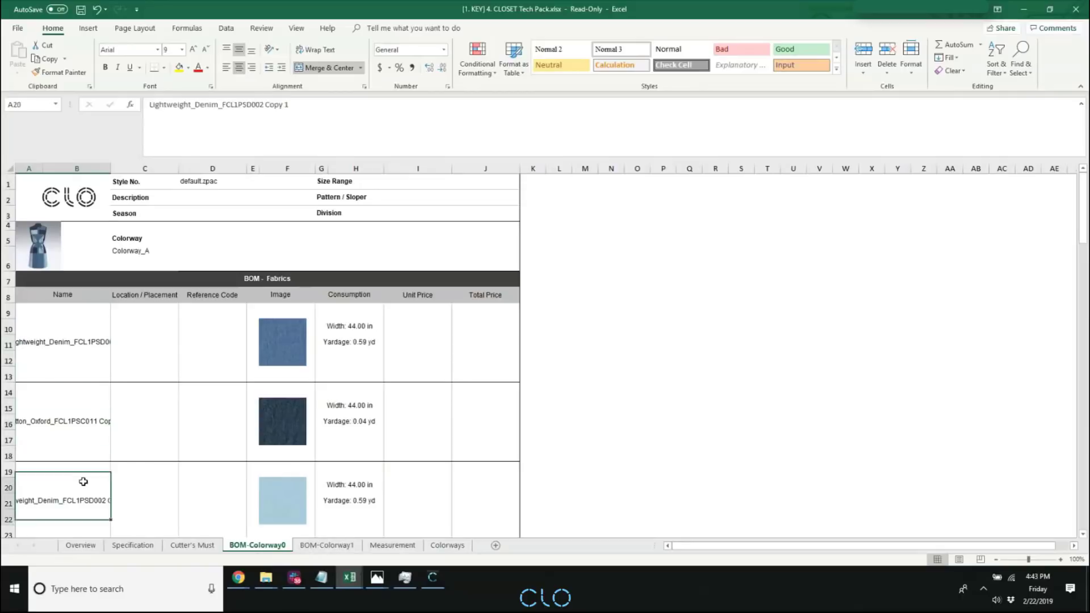
left_click(330, 546)
scroll(178, 486, "down", 7)
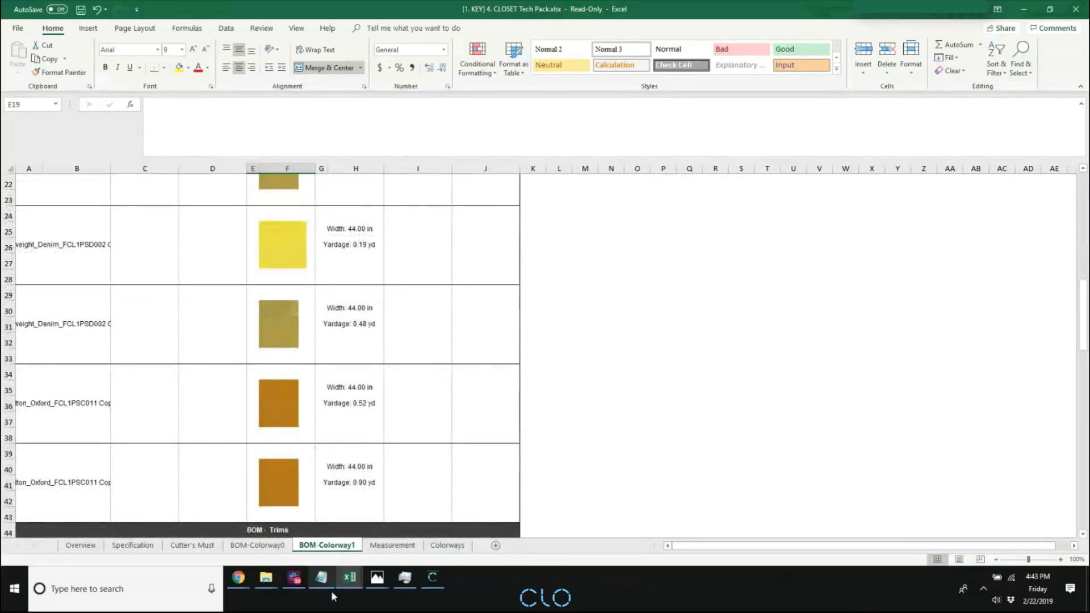
Switch back to CLO, enlarge the Object Browser, and view the project's button and topstitch lists.
left_click(432, 577)
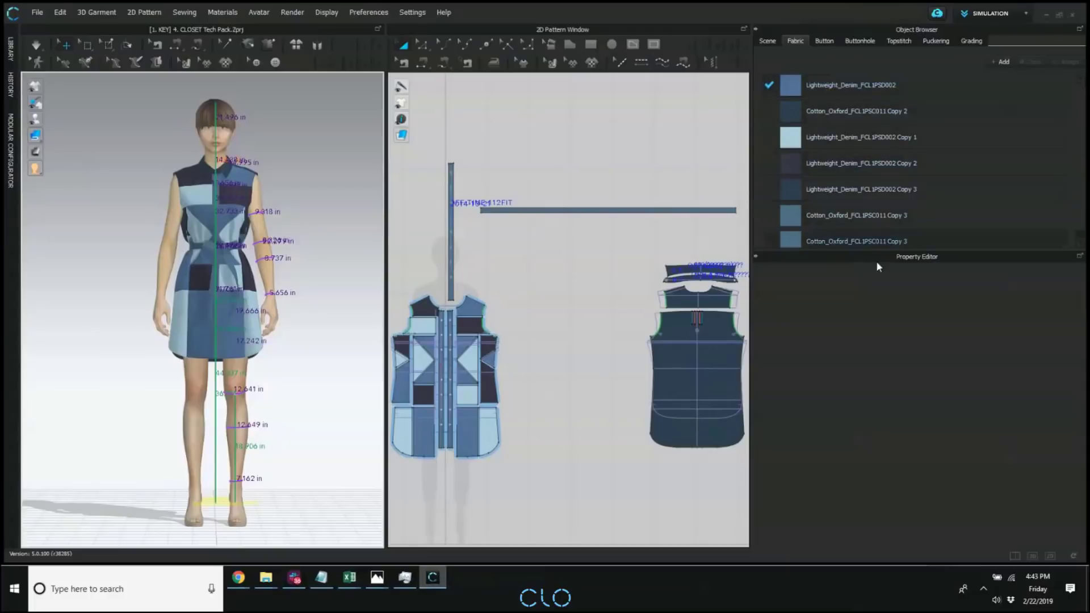
left_click_drag(876, 257, 874, 390)
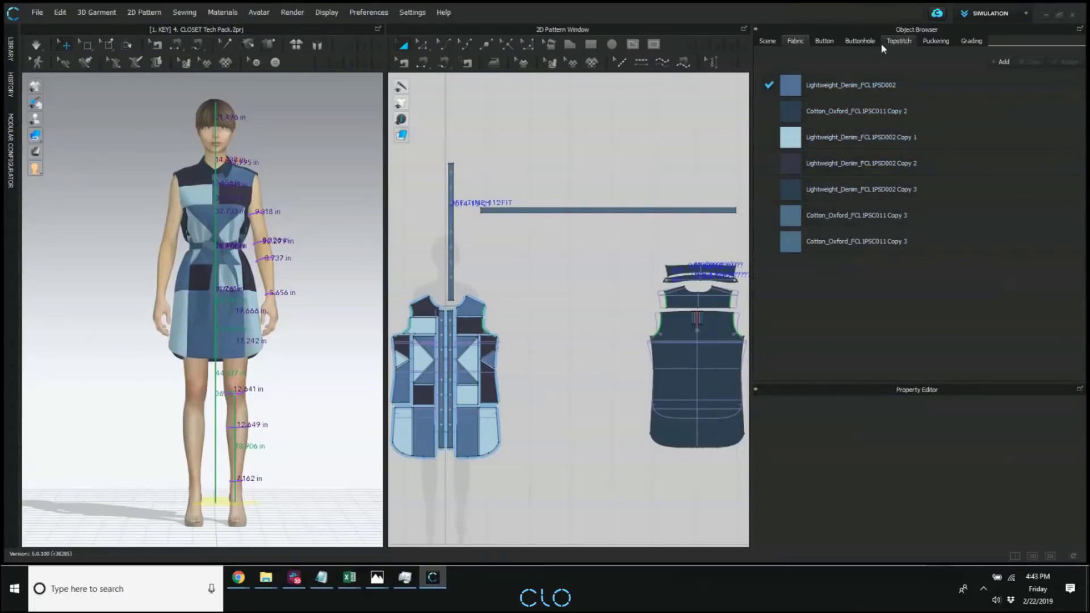
left_click(831, 42)
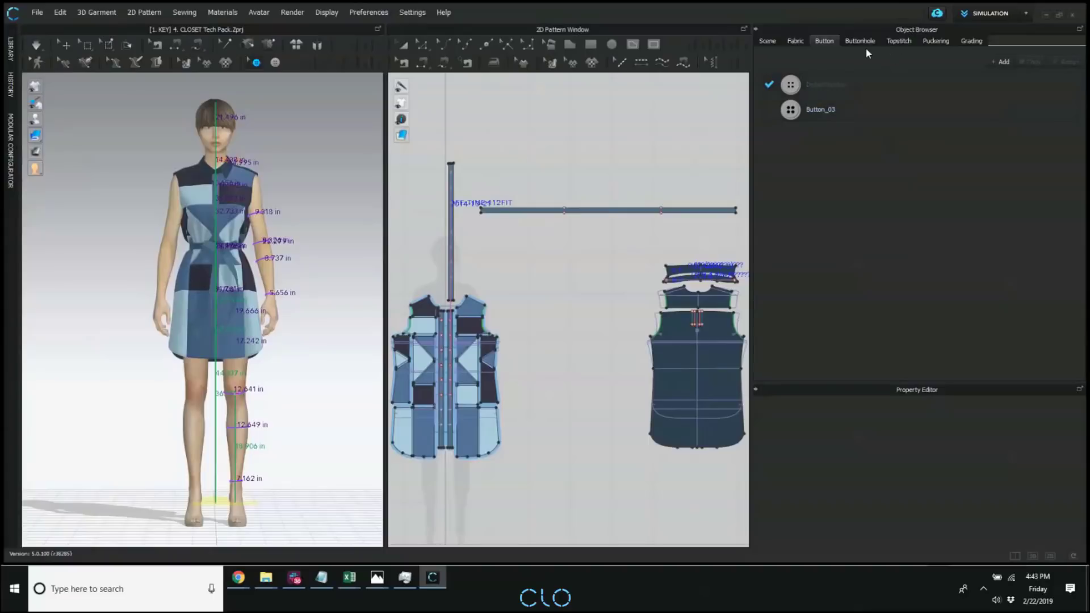
left_click(899, 41)
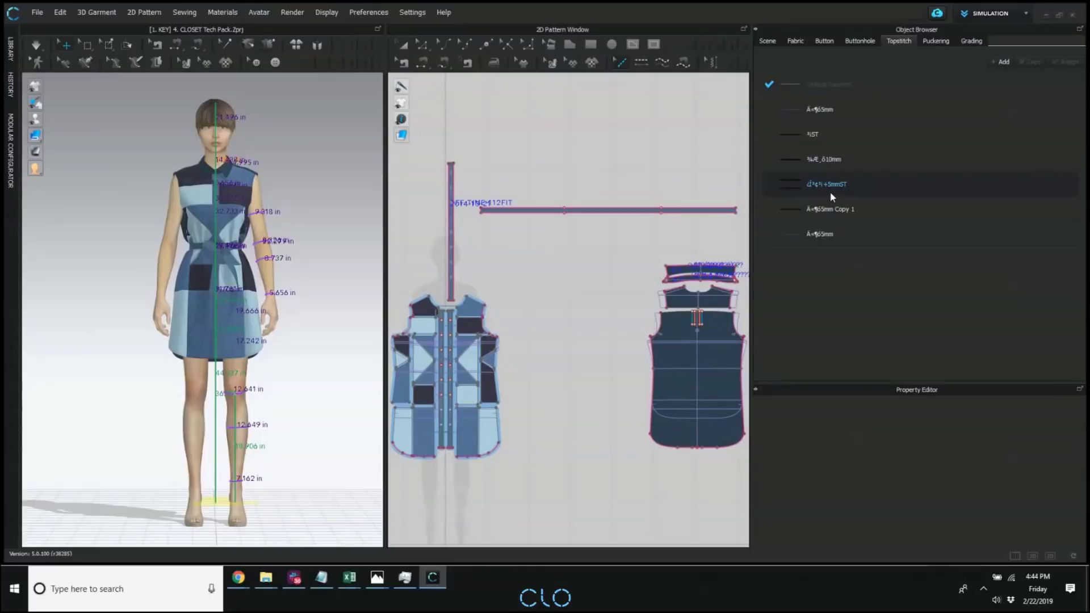
Browse the library's Hardware and Trims to the Topstitch folder and view its ISO_Standard stitches.
left_click(10, 50)
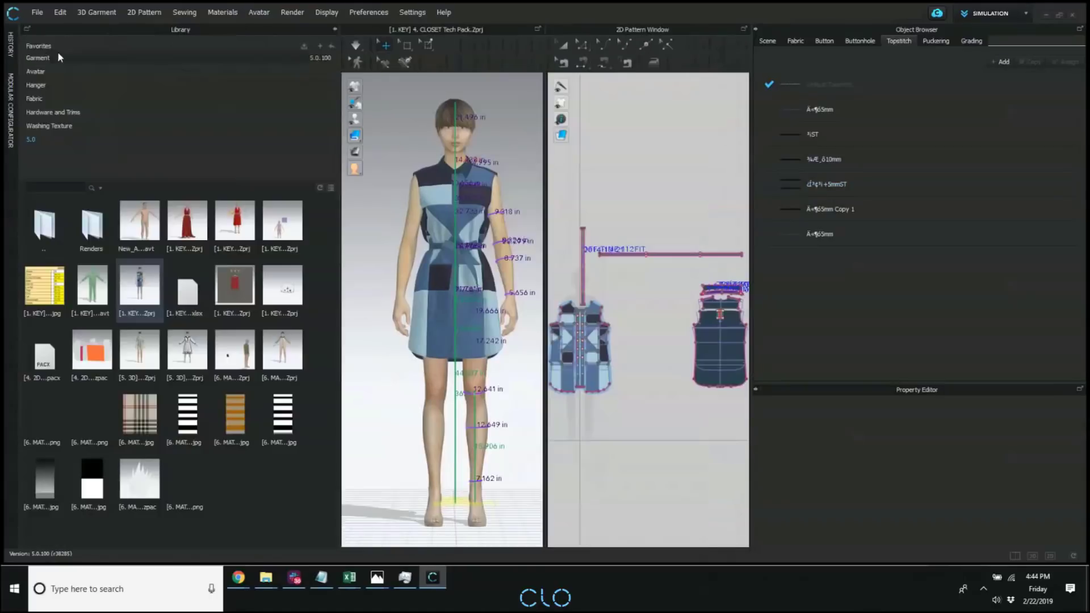
left_click(49, 112)
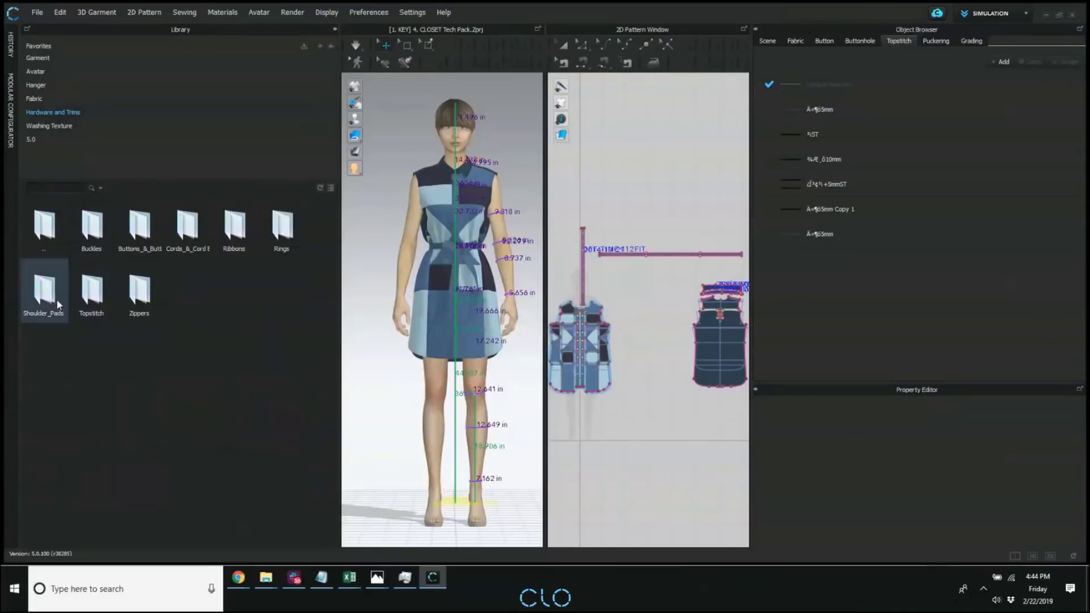
double_click(97, 293)
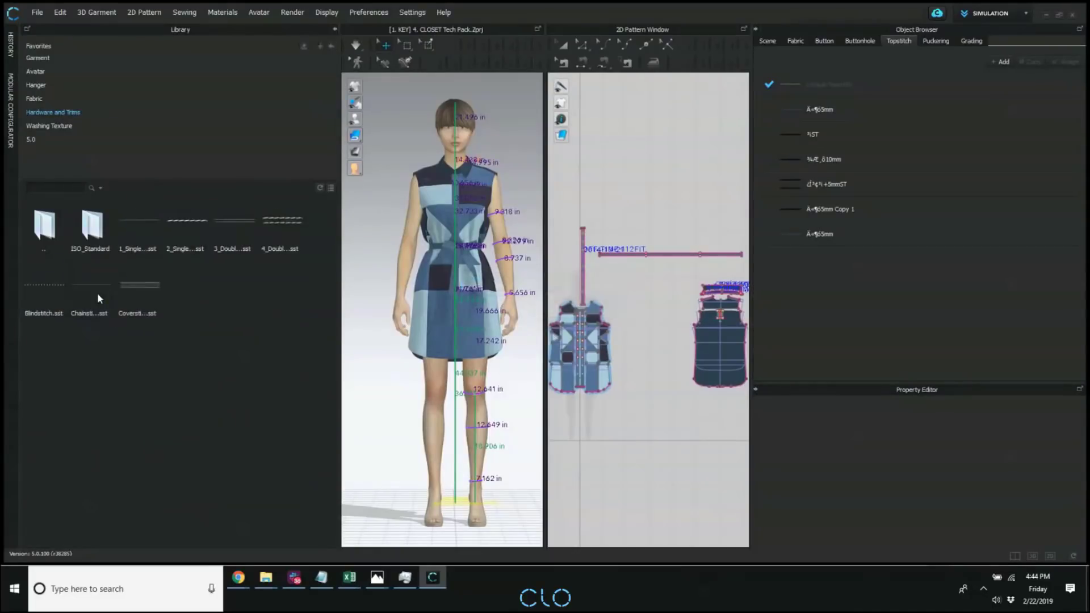
mouse_move(165, 224)
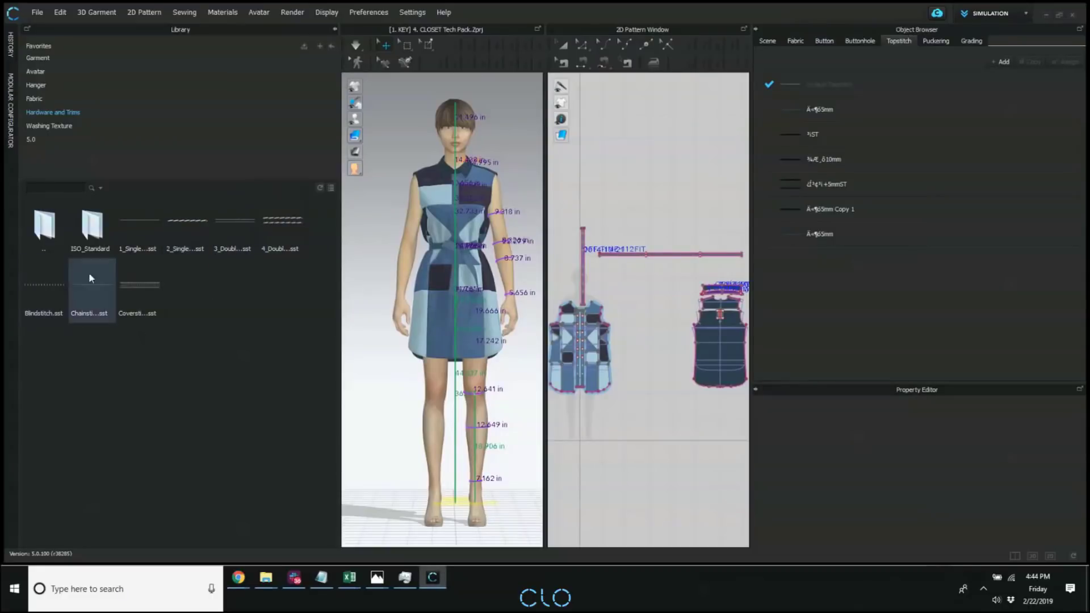
double_click(95, 230)
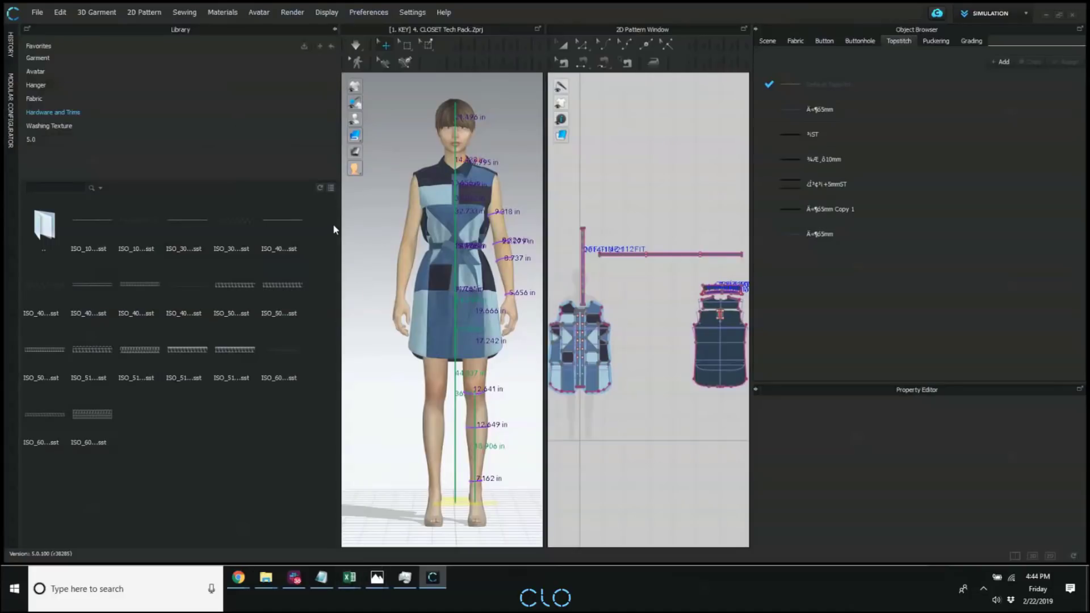
scroll(389, 239, "down", 2)
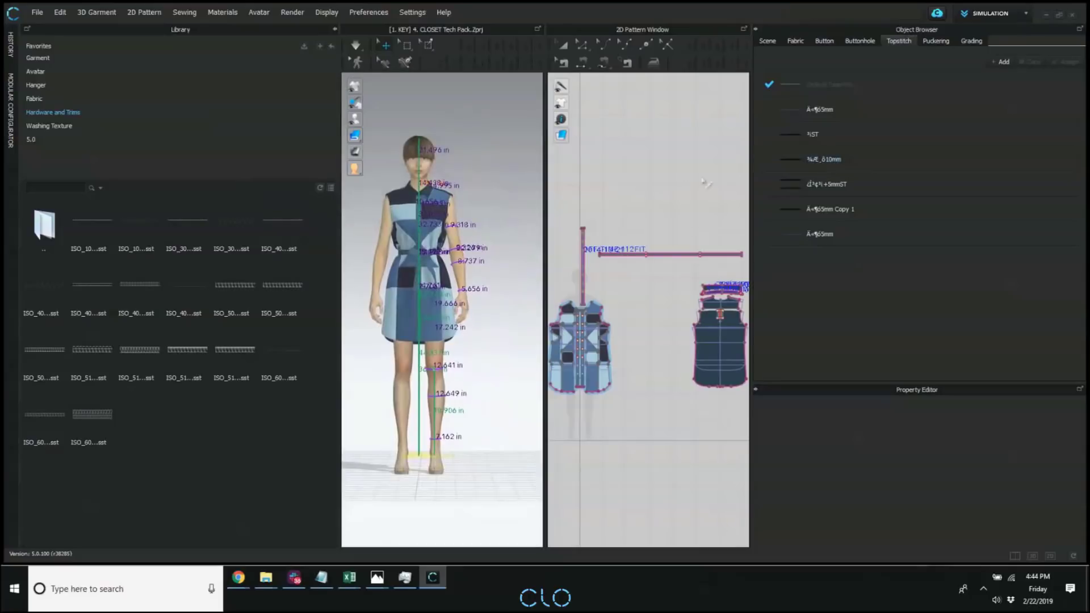
Switch to the Excel tech pack showing the Overview sheet and examine its pattern piece and sewing thread information.
mouse_move(349, 578)
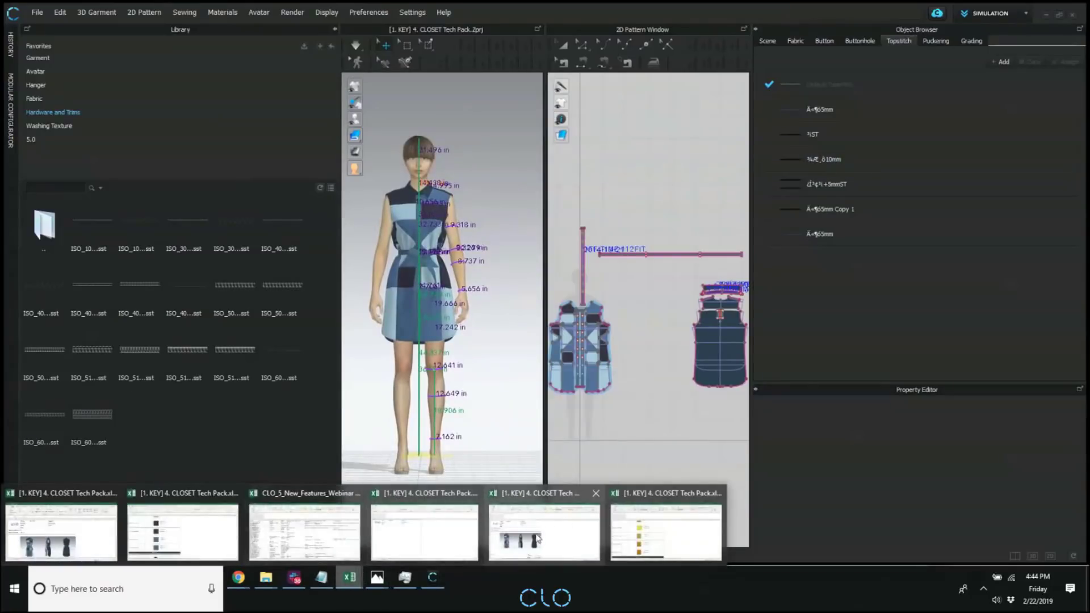
left_click(555, 538)
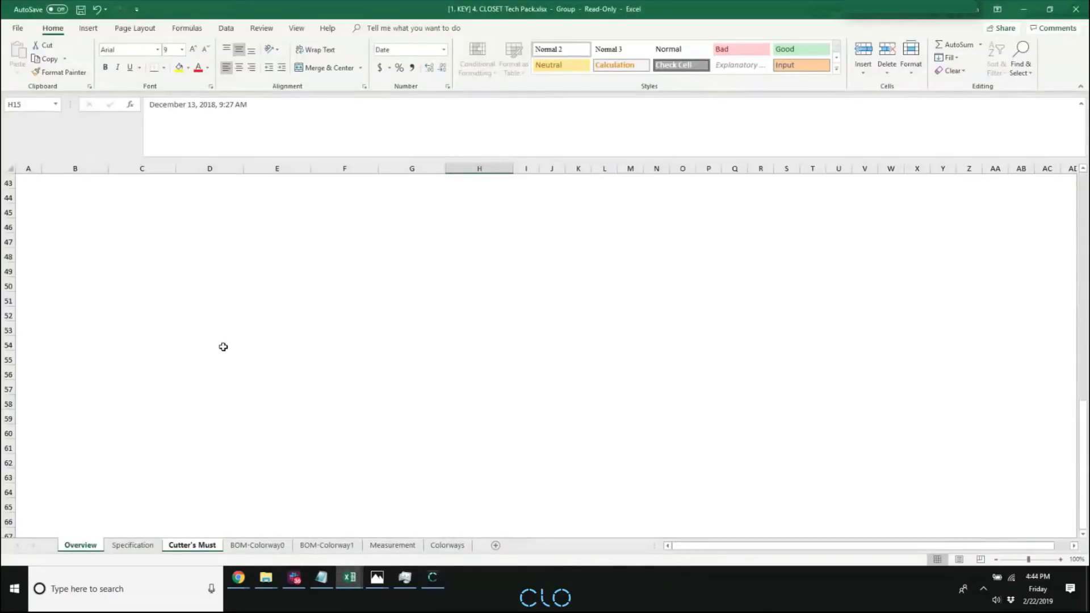
scroll(223, 347, "up", 14)
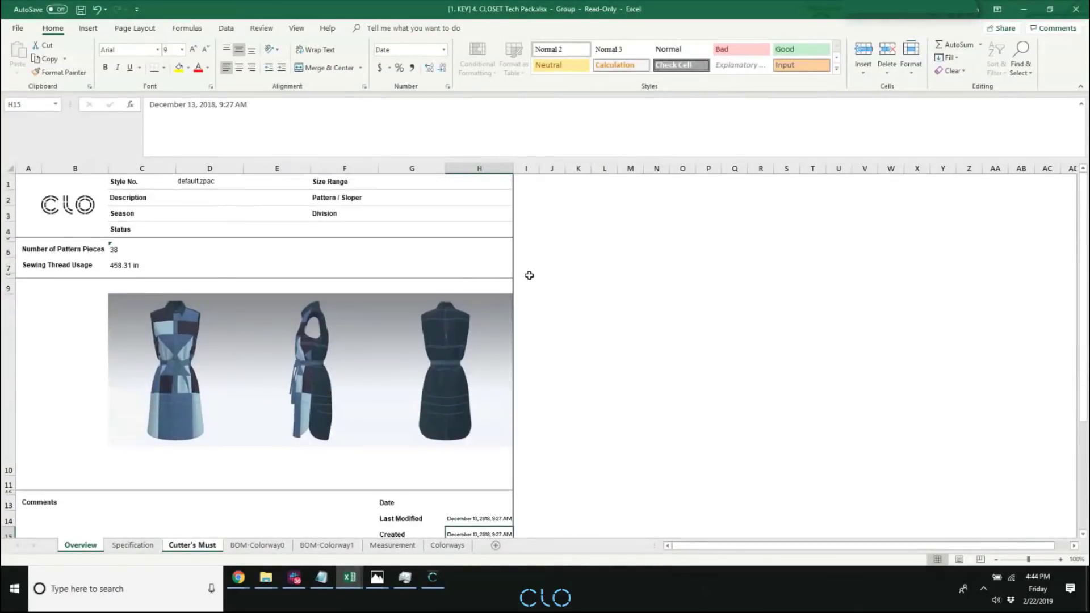
left_click(574, 301)
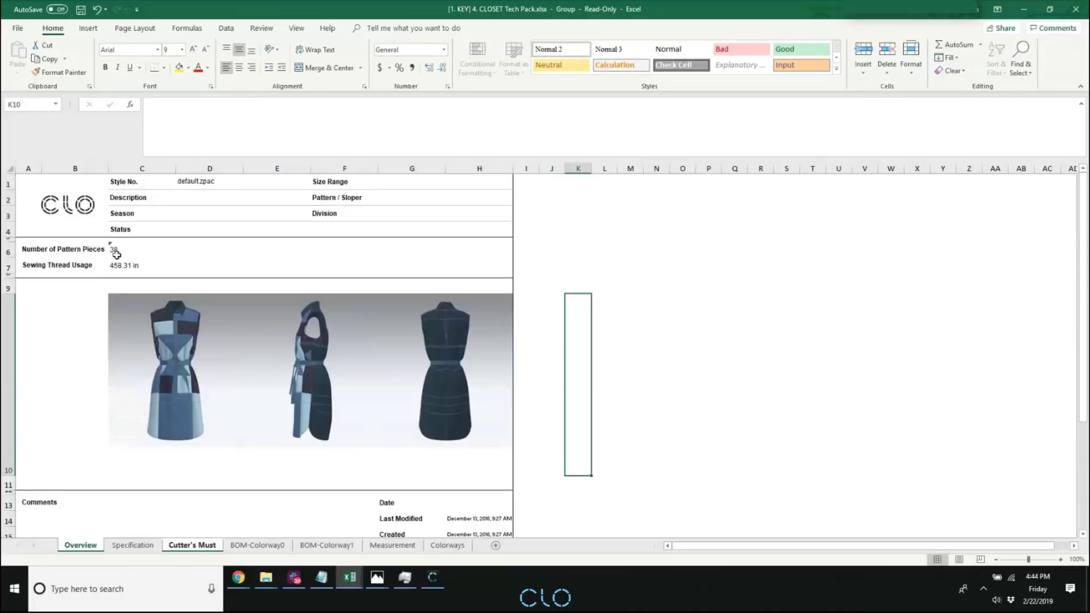
left_click(277, 251)
left_click(650, 298)
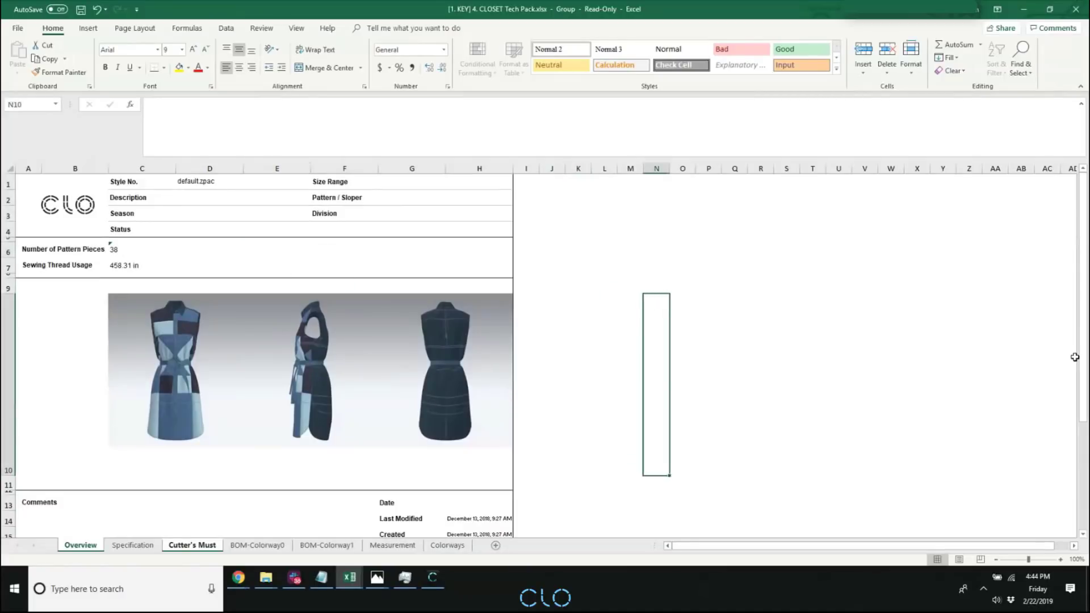
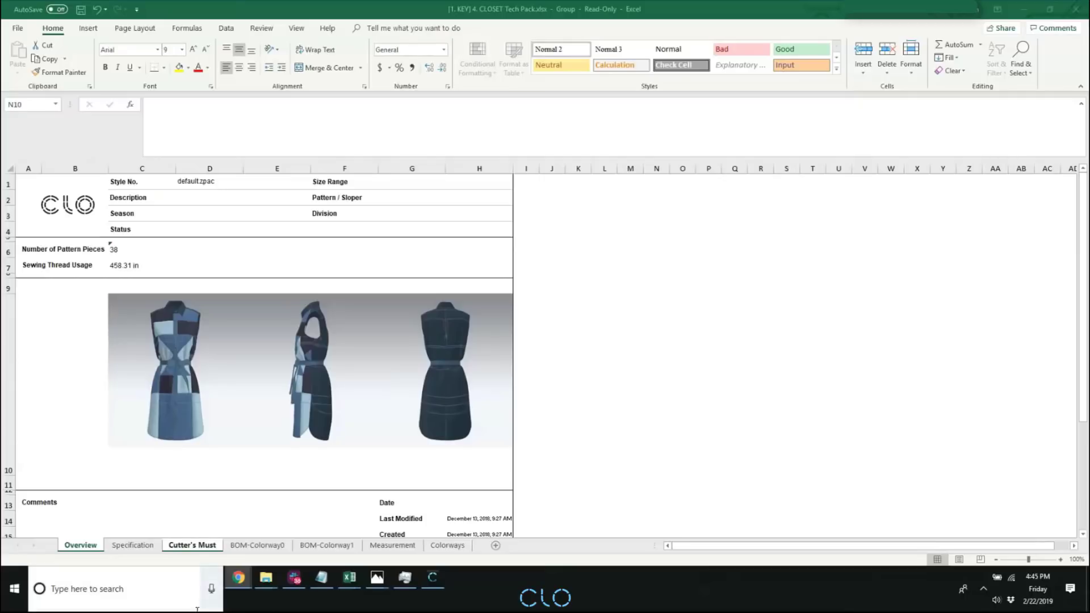
Switch to CLO and open the project "[6. MATERIALS] 1. Button _ Buttonhole.Zprj" from the library's 5.0 folder.
left_click(432, 577)
left_click(335, 29)
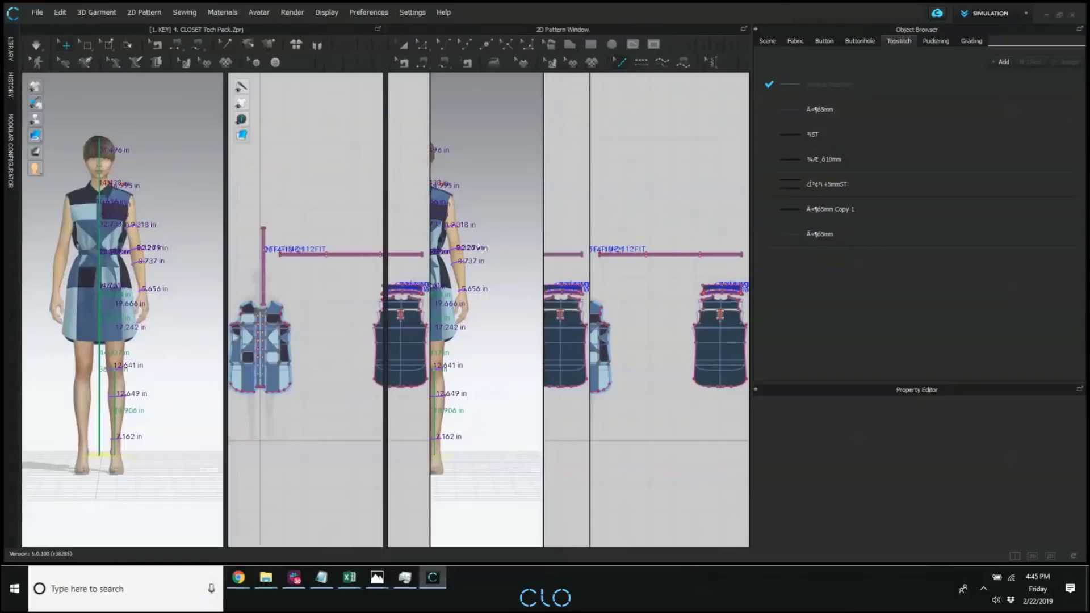
scroll(243, 176, "down", 2)
left_click(5, 96)
left_click(54, 144)
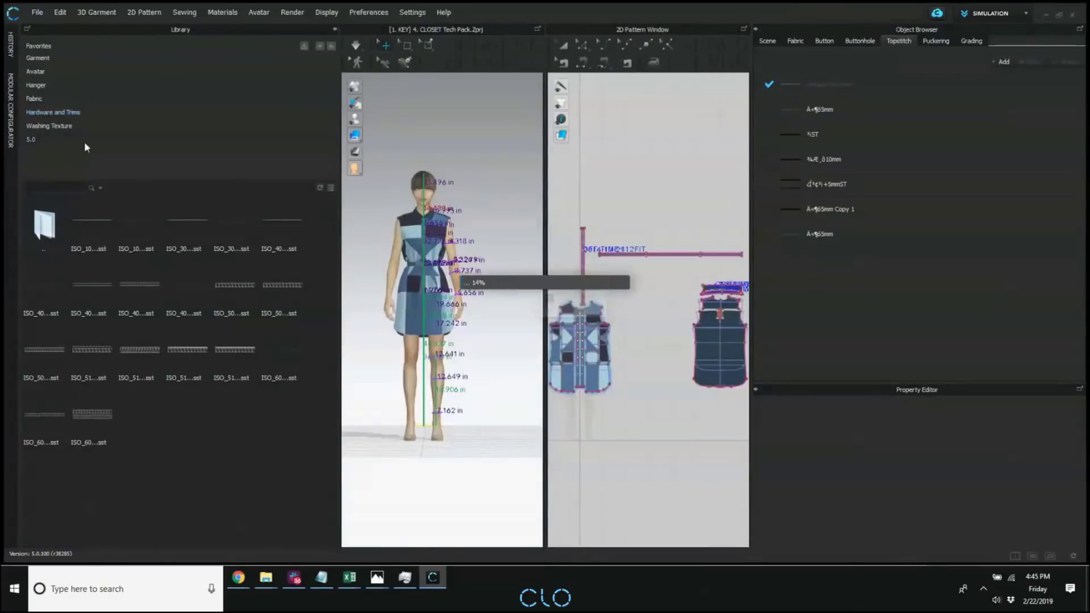
double_click(235, 351)
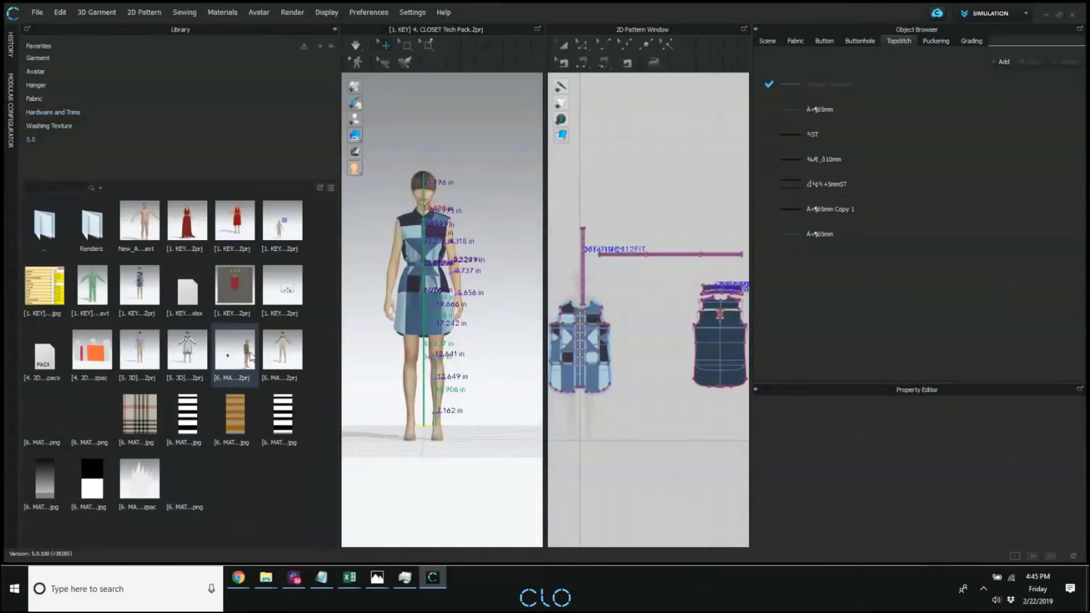
left_click(491, 370)
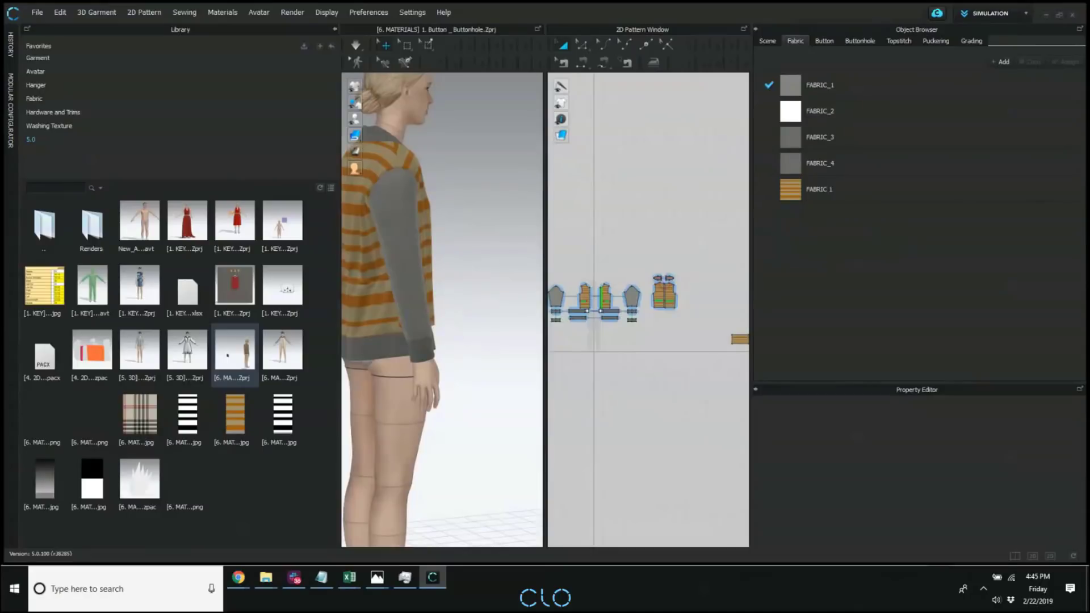
Hide the Library, select FABRIC 1 and enlarge the Property Editor to examine its fur base settings and base maps.
key("alt+Tab")
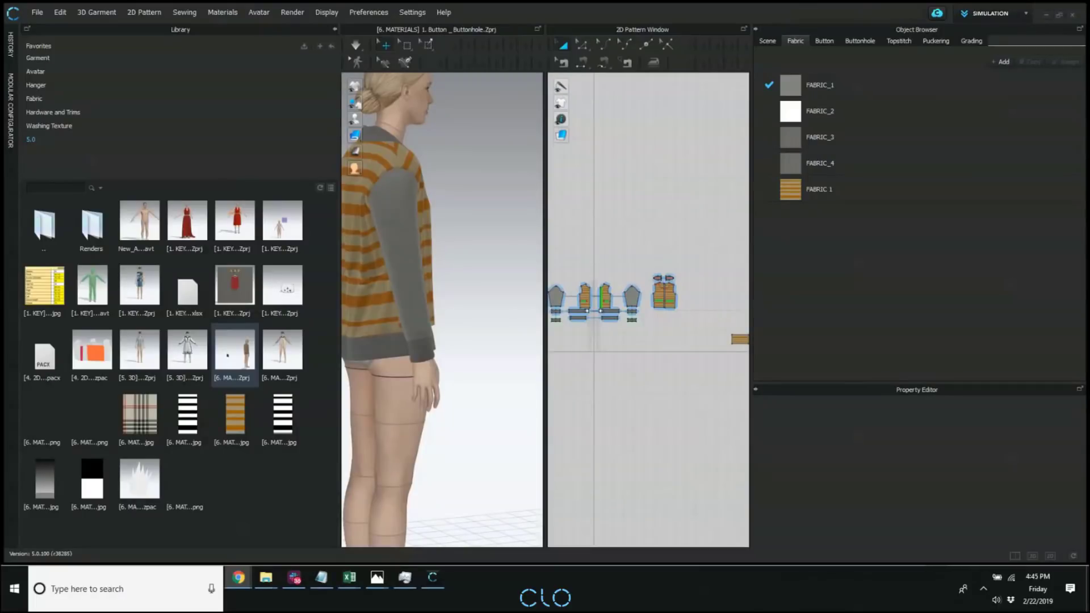
left_click(334, 30)
left_click(805, 191)
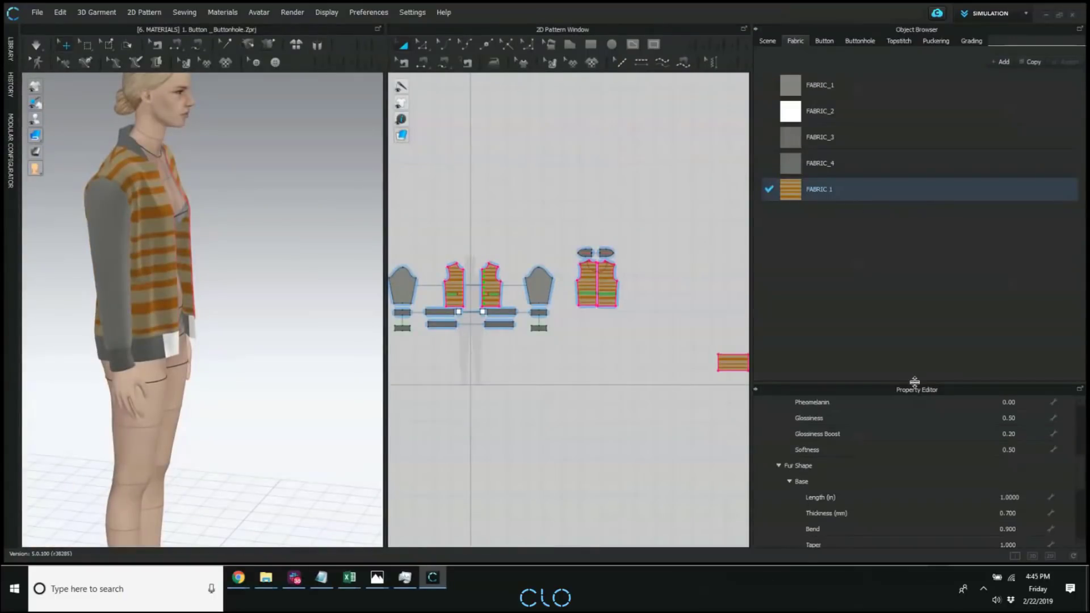
left_click_drag(910, 382, 911, 250)
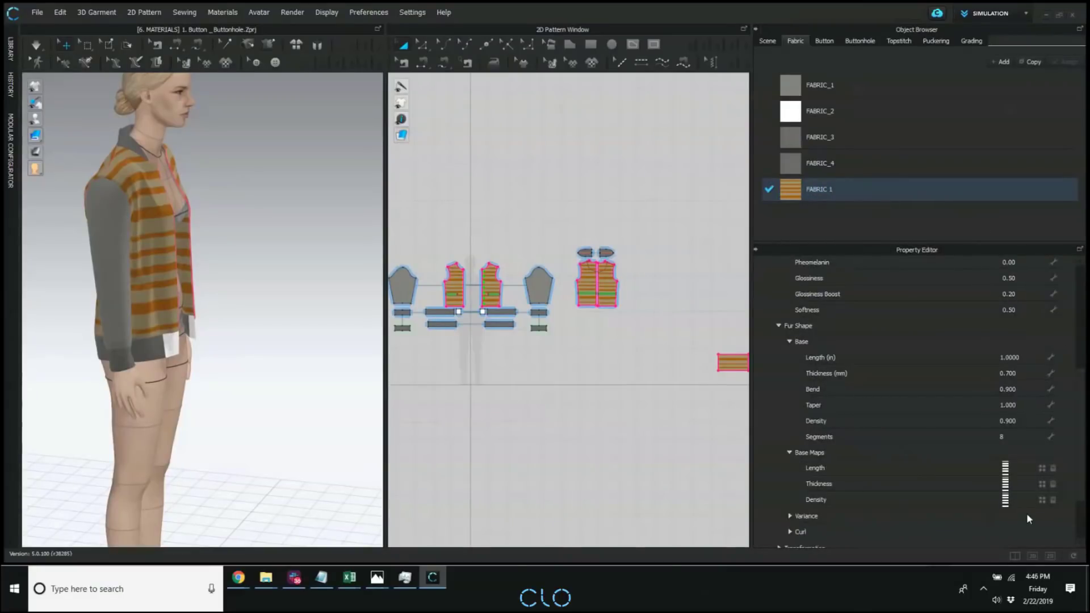
scroll(785, 519, "down", 3)
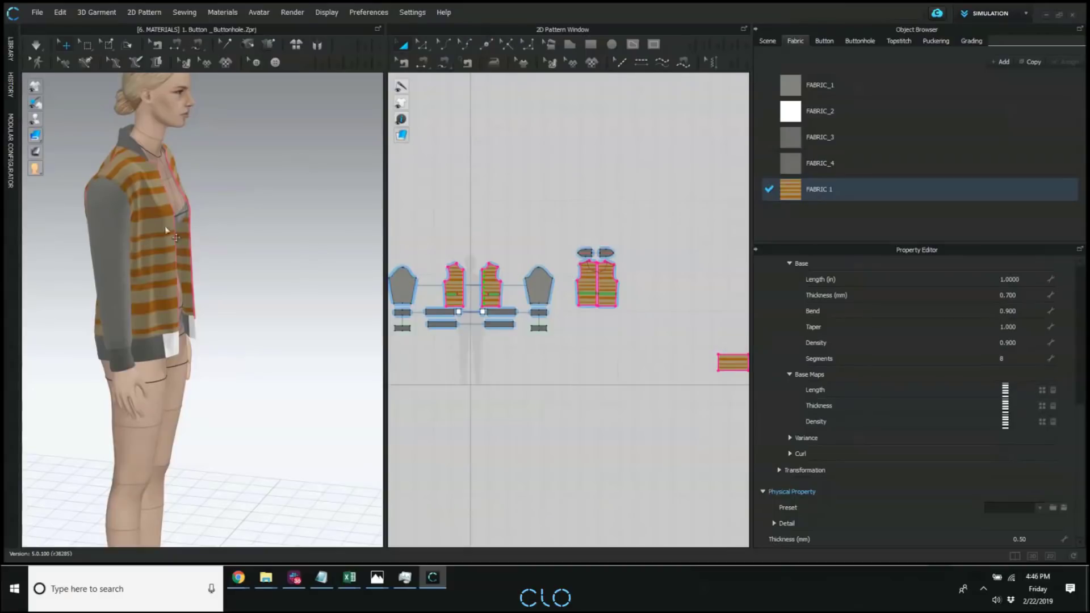
right_click_drag(242, 189, 219, 192)
scroll(243, 182, "up", 2)
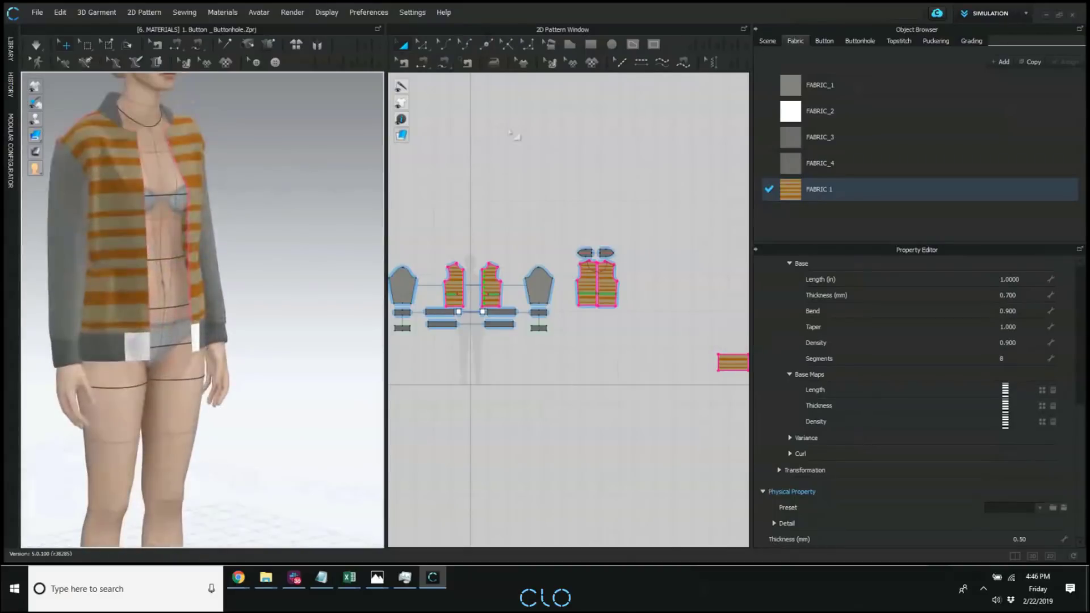
left_click(292, 12)
left_click(304, 31)
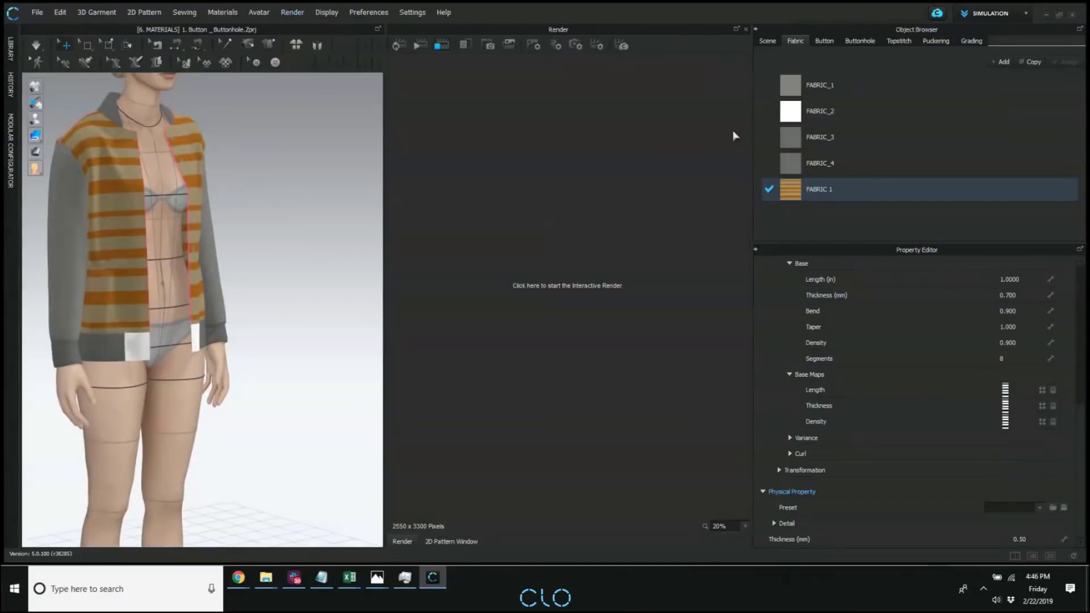
left_click(401, 45)
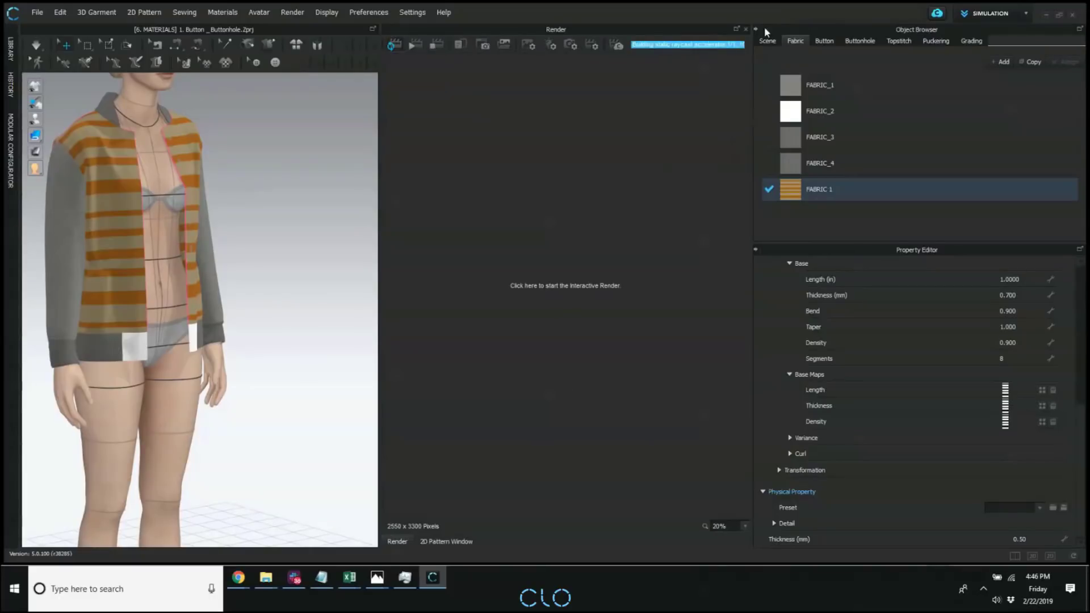
left_click(745, 29)
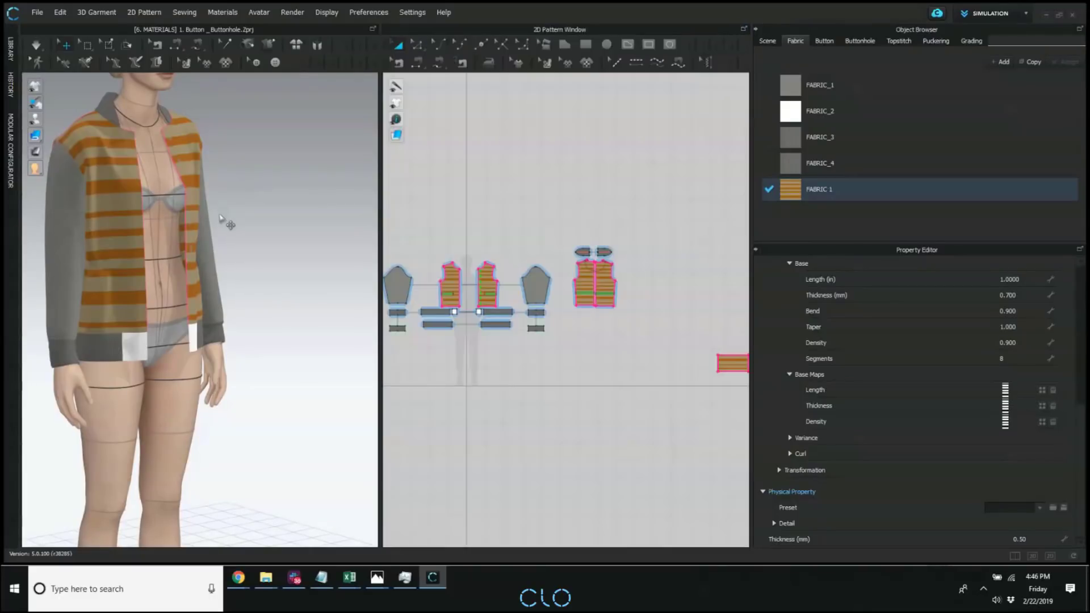
Select the striped texture on the avatar's right front jacket panel with the Edit Texture tool and shift it slightly.
left_click(185, 62)
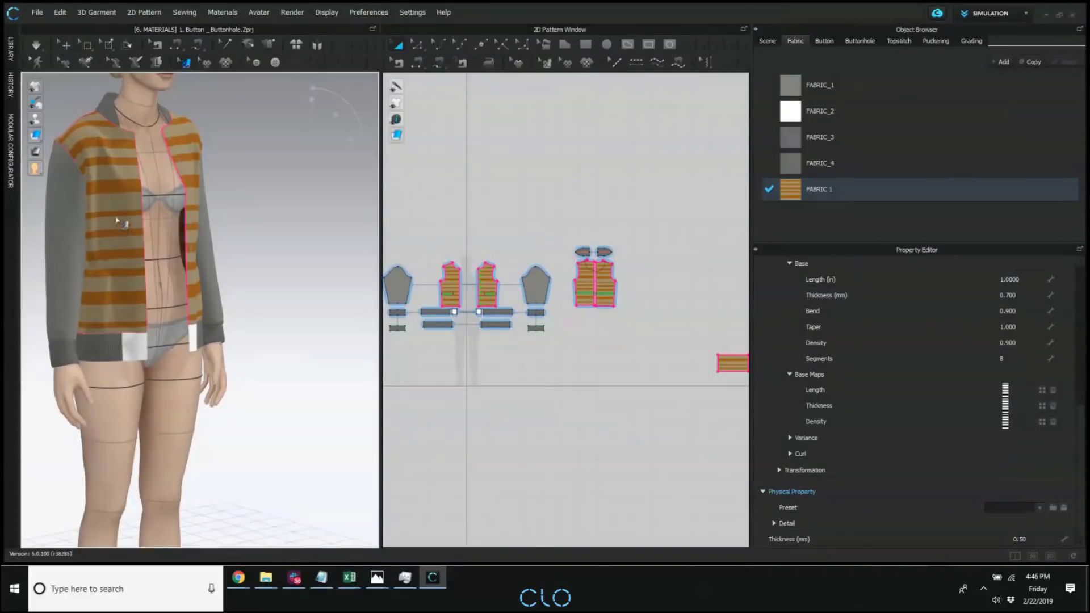
left_click(116, 221)
scroll(600, 291, "up", 3)
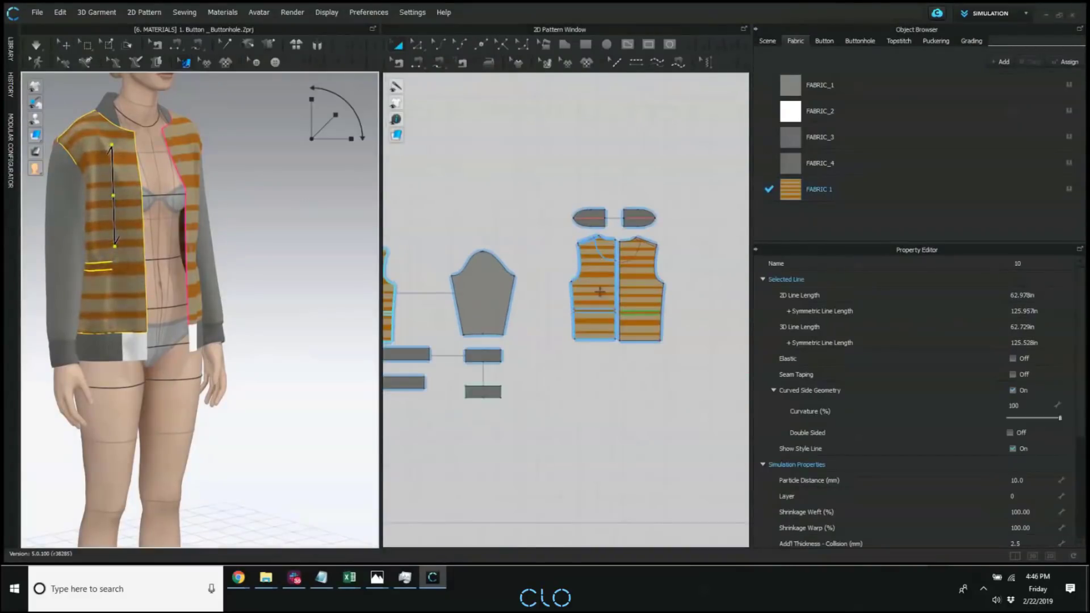
middle_click_drag(600, 292, 729, 270)
left_click(139, 237)
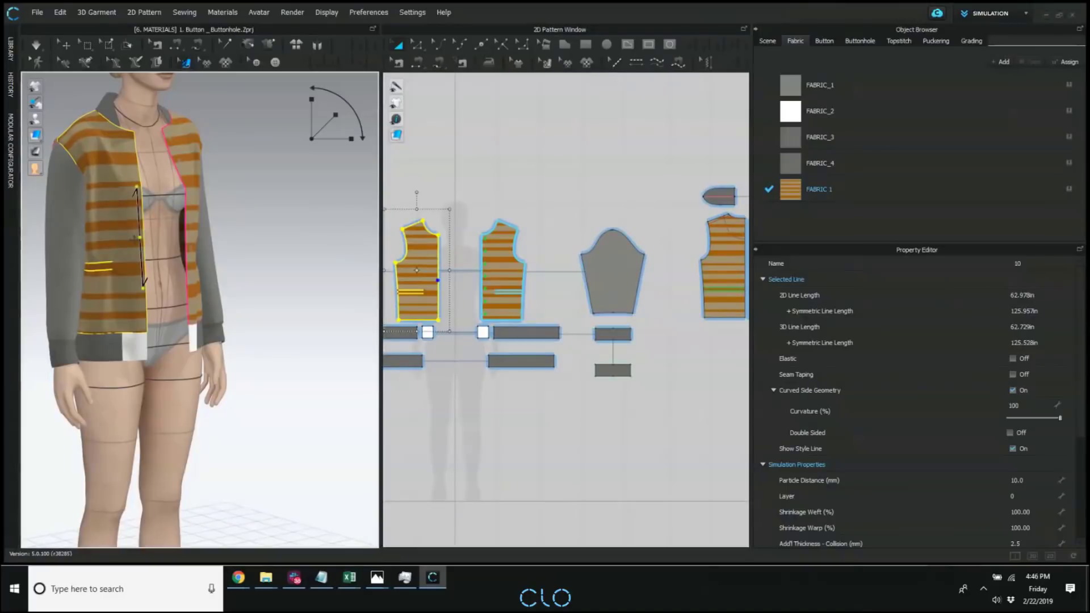
left_click_drag(132, 207, 128, 199)
Slide the stripe textures on both front jacket panels vertically in the 3D view, then clear the selection.
right_click_drag(244, 250, 200, 257)
middle_click_drag(199, 257, 198, 290)
scroll(244, 292, "up", 1)
left_click_drag(113, 179, 116, 152)
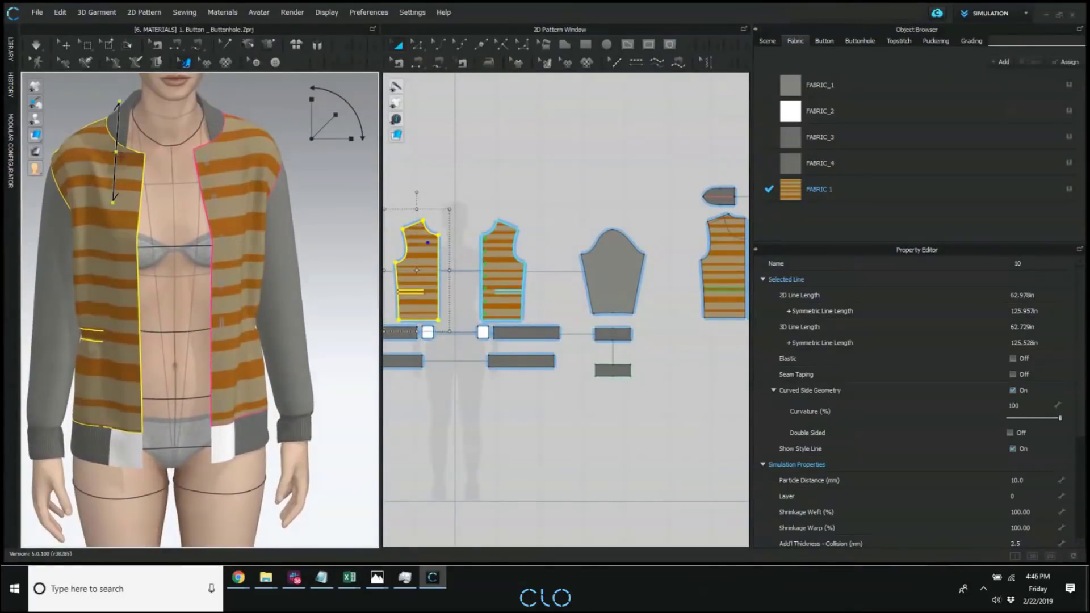
left_click_drag(237, 201, 231, 152)
left_click_drag(117, 212, 110, 152)
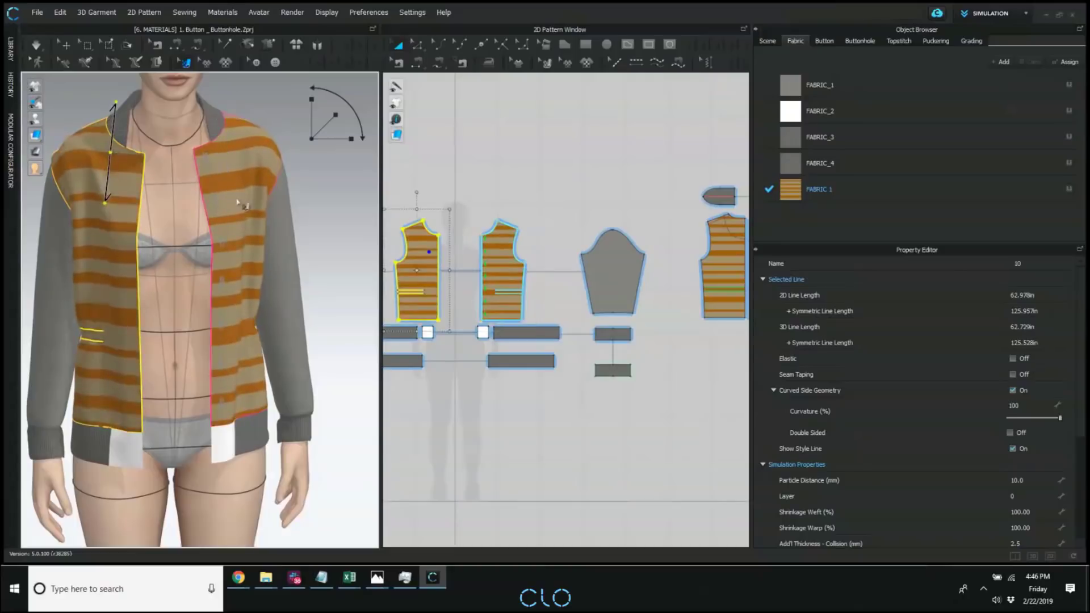
left_click_drag(238, 180, 235, 182)
left_click_drag(86, 206, 101, 175)
left_click_drag(224, 196, 221, 189)
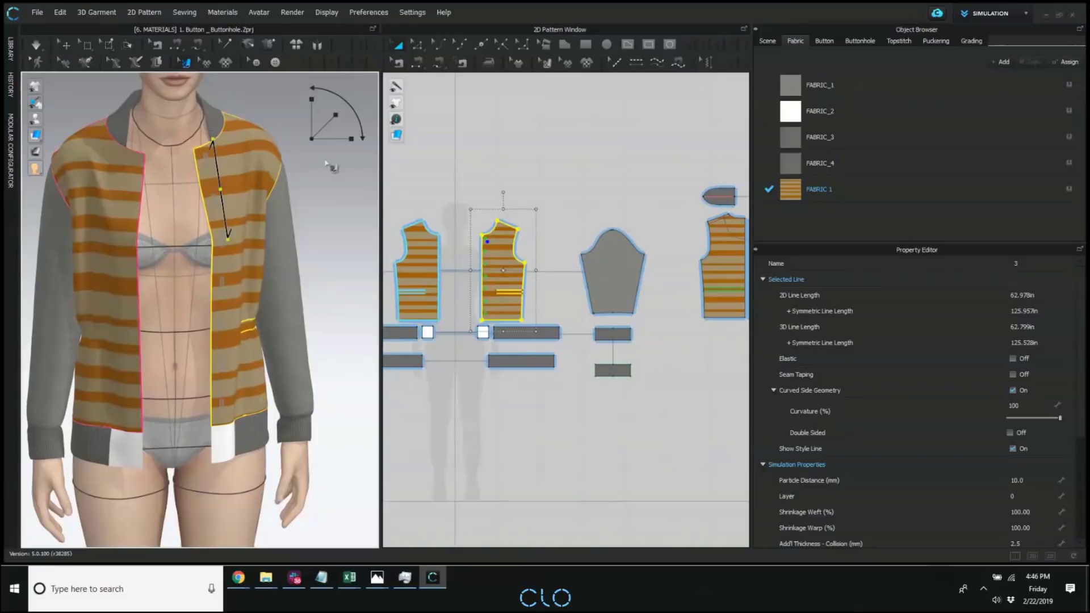
left_click(338, 202)
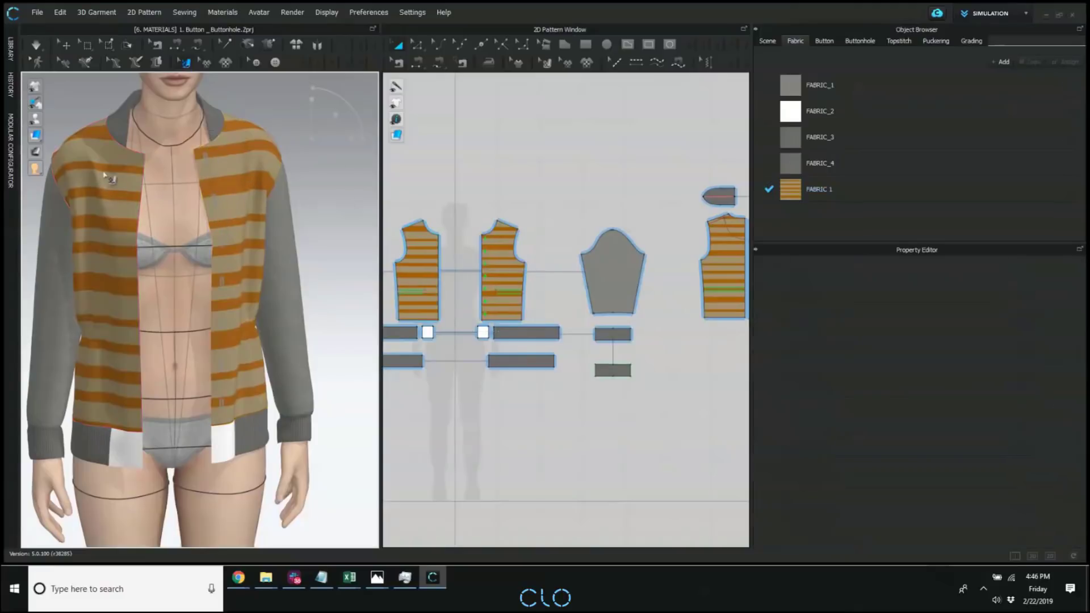
Shift the stripe texture down on the avatar's left front jacket panel to align the stripes across the opening.
left_click(238, 195)
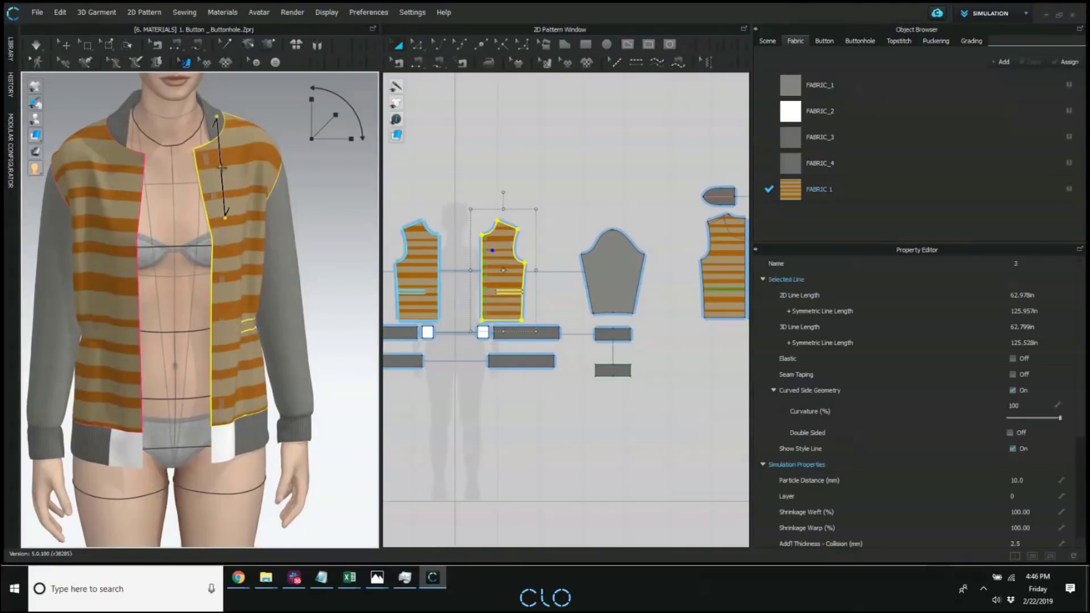
left_click_drag(238, 204, 245, 294)
left_click(354, 220)
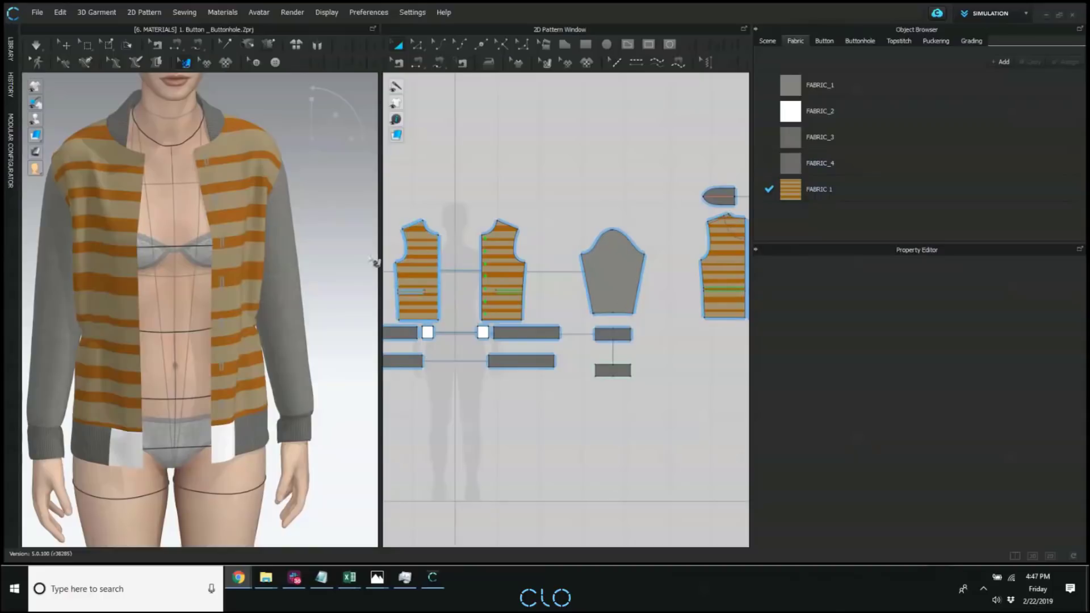
Apply the first F_Mara pose from the Avatar library's Pose folder, using Joint Rotation & Translation.
scroll(256, 278, "down", 5)
right_click_drag(198, 283, 245, 287)
scroll(249, 290, "down", 4)
right_click_drag(246, 214, 289, 212)
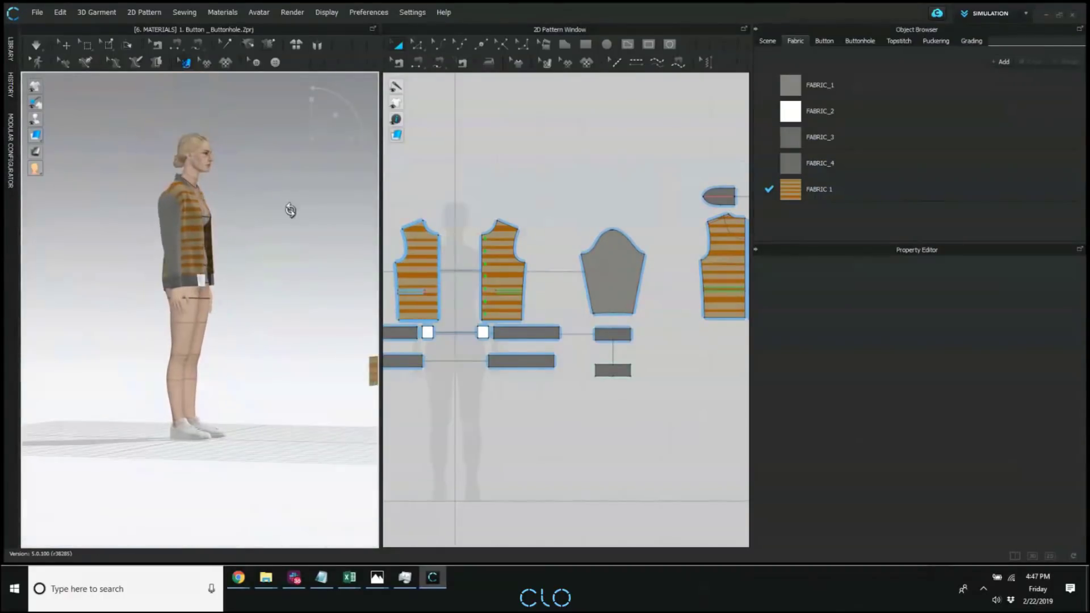
left_click(10, 49)
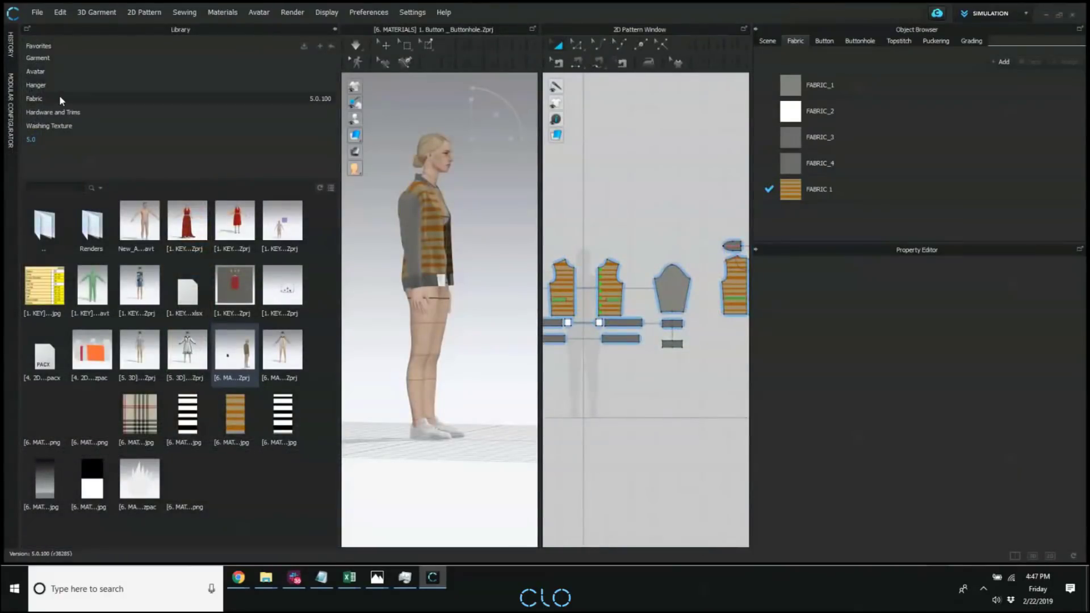
left_click(37, 71)
double_click(196, 233)
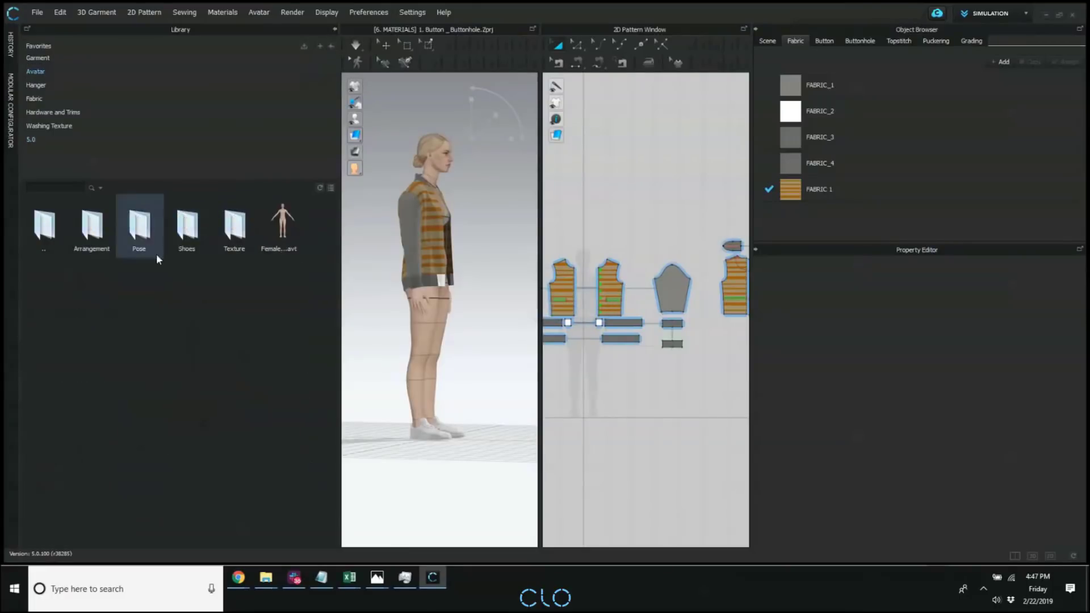
double_click(139, 227)
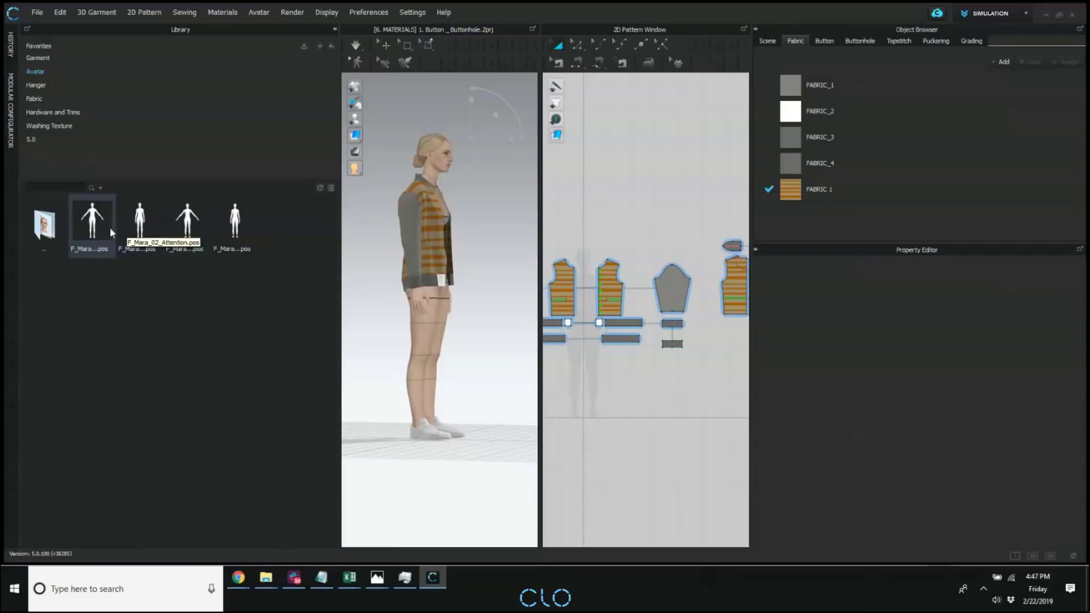
double_click(78, 228)
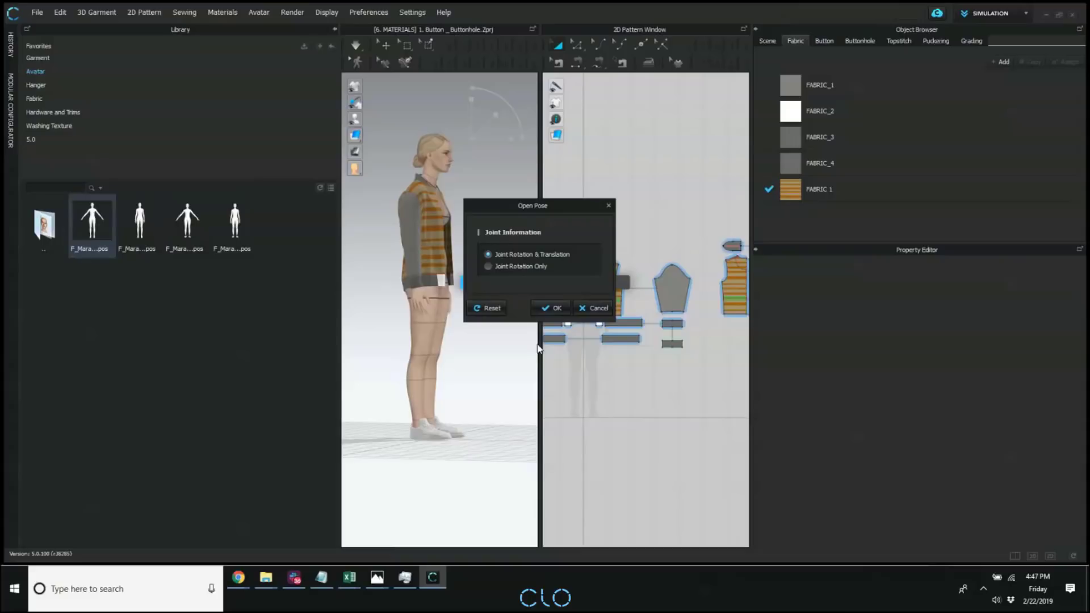
left_click(549, 308)
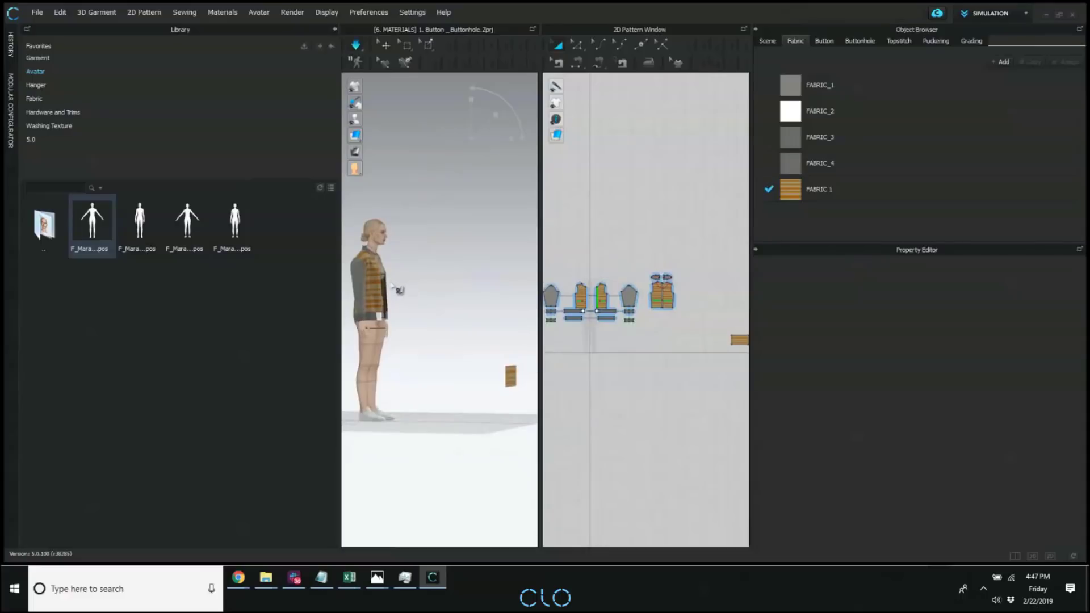
Widen the 3D window and put the high-heeled shoes from the Avatar library's Shoes folder on the avatar.
middle_click_drag(460, 327, 503, 289)
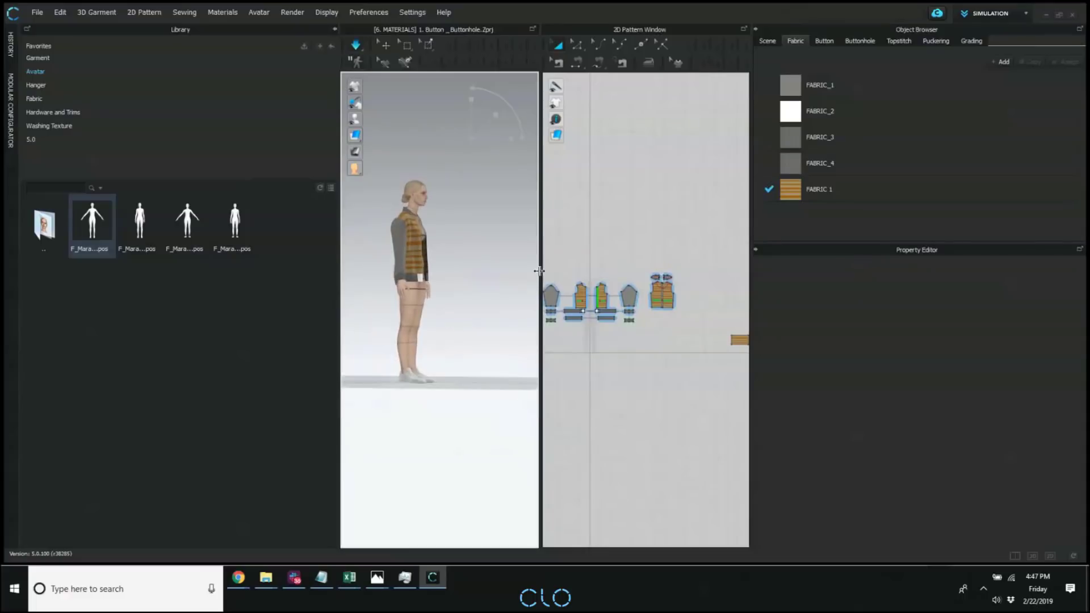
left_click_drag(554, 272, 614, 272)
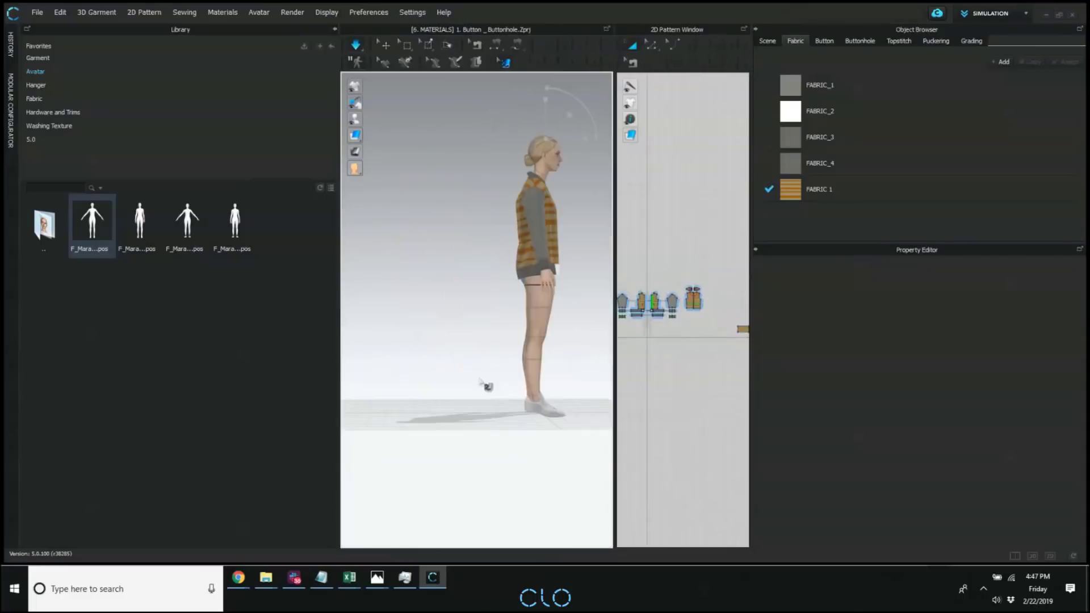
scroll(453, 348, "up", 4)
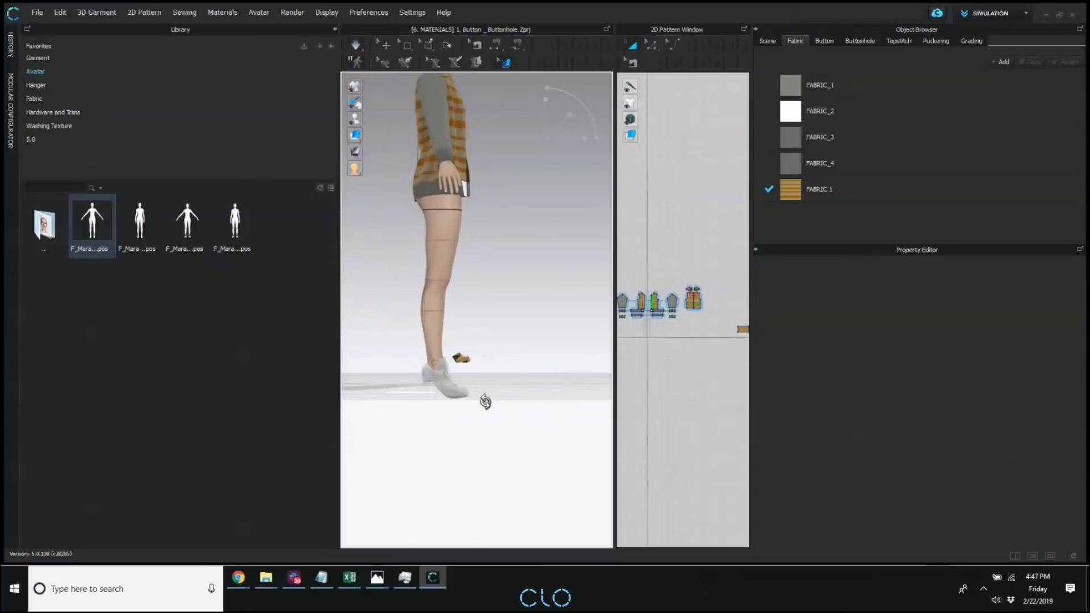
right_click_drag(456, 402, 448, 387)
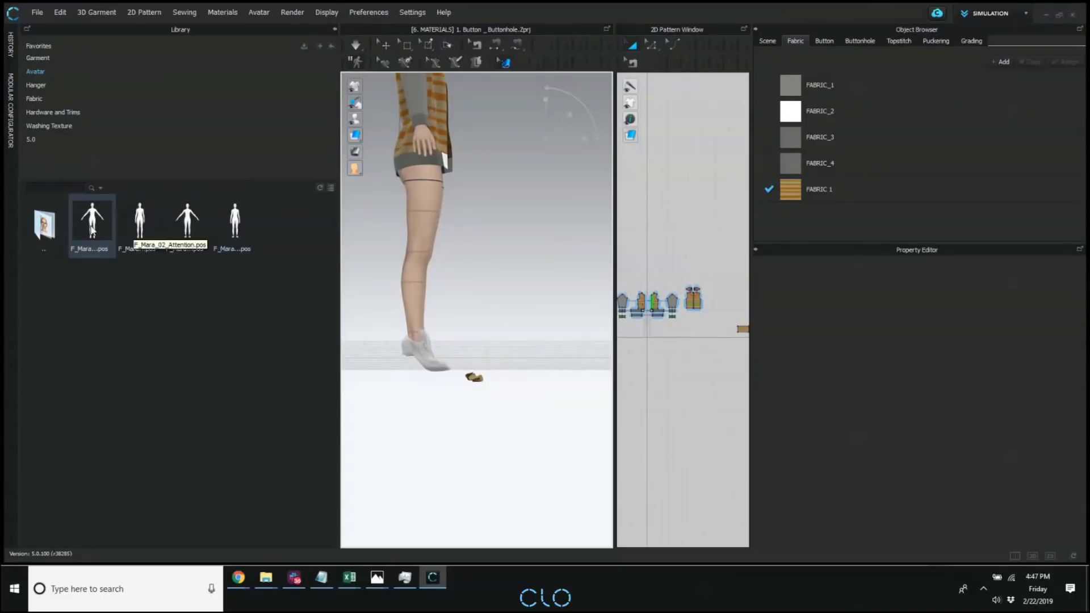
double_click(45, 225)
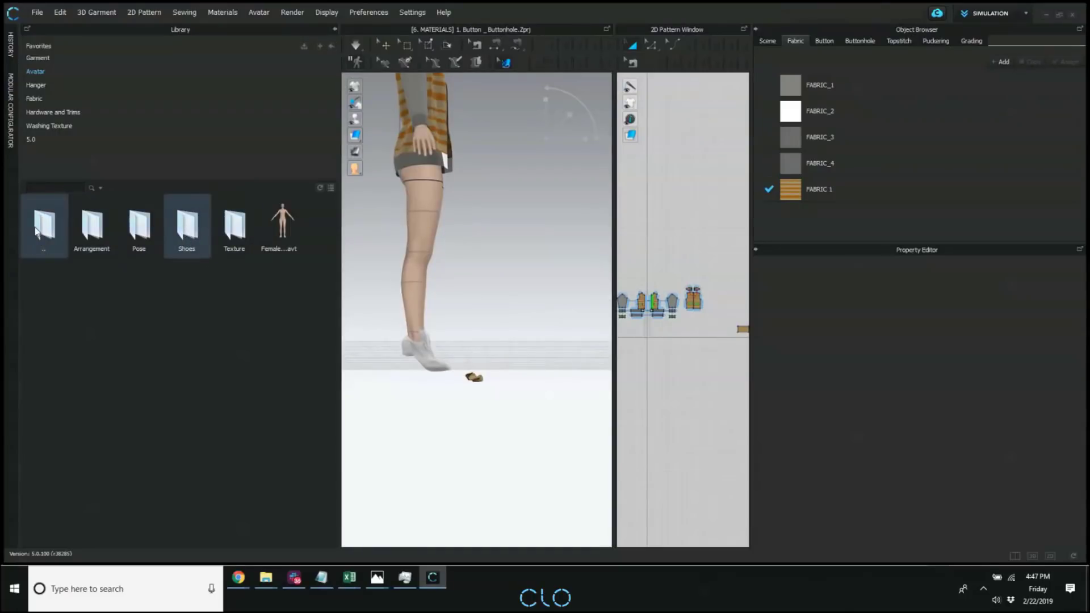
double_click(185, 225)
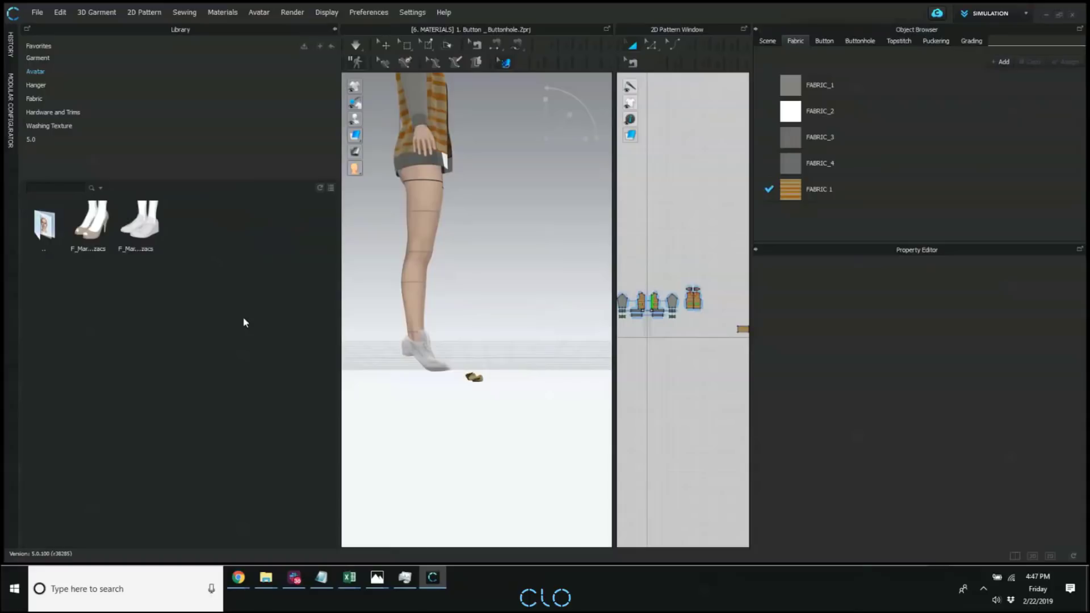
left_click_drag(97, 238, 491, 333)
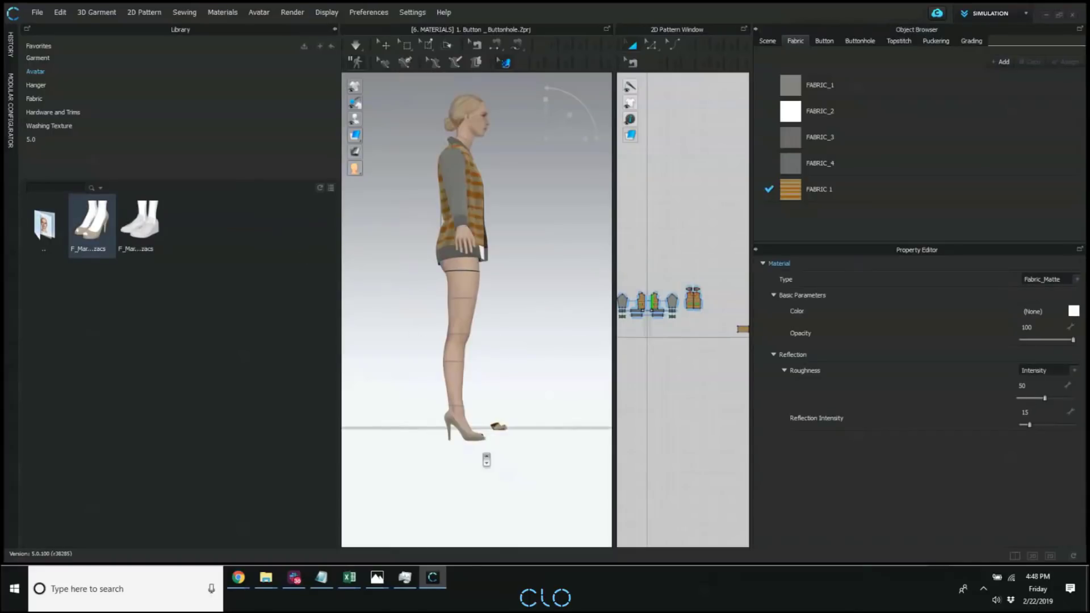
Delete the high-heeled shoes from the avatar's feet.
scroll(493, 457, "up", 4)
middle_click_drag(495, 458, 434, 248)
left_click(383, 46)
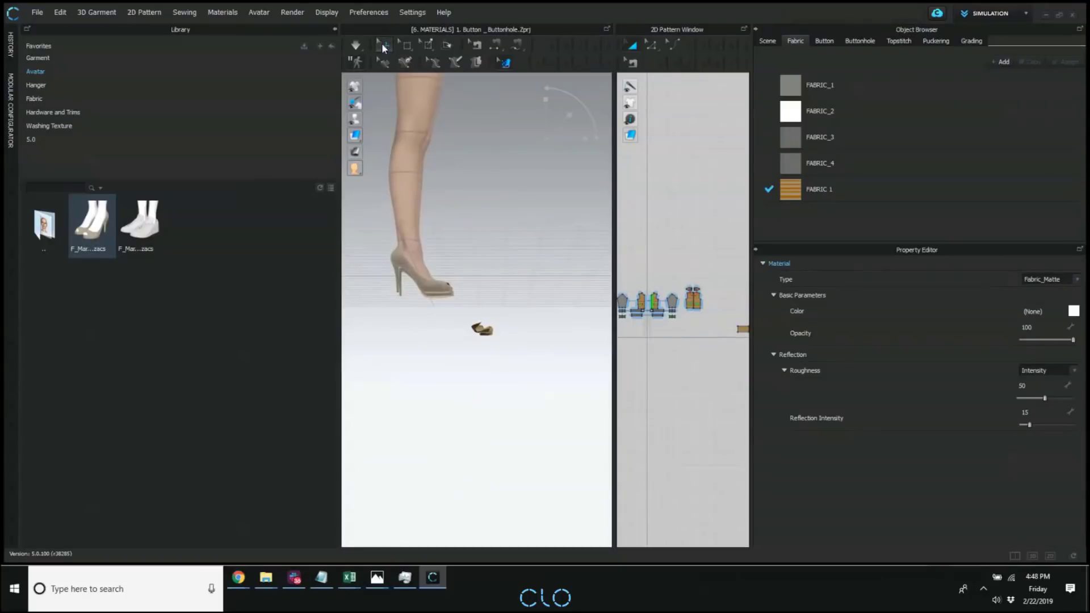
right_click(435, 288)
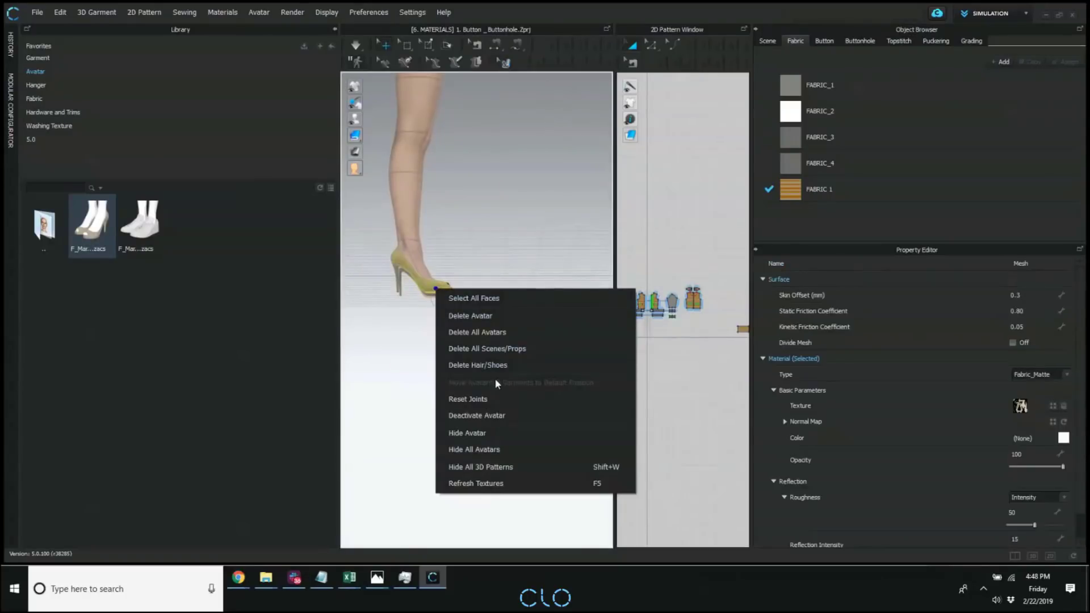
left_click(510, 365)
right_click_drag(479, 324, 433, 308)
Put the high-heeled shoes from the library back on the avatar, then return to a front view and collapse the library.
left_click_drag(96, 228, 471, 295)
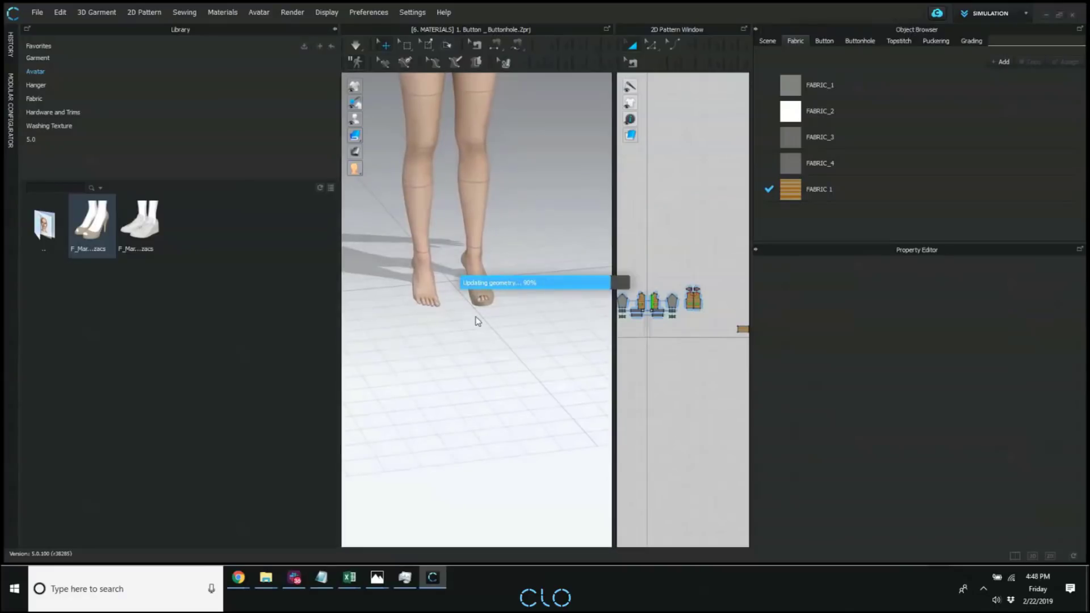
middle_click_drag(479, 312, 542, 247)
scroll(518, 301, "up", 4)
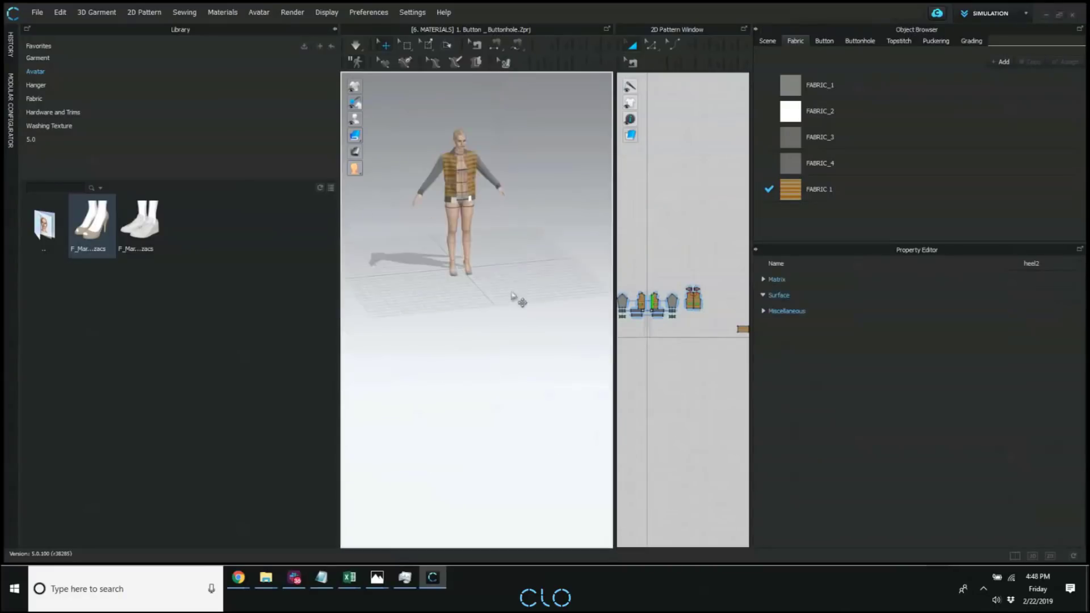
right_click_drag(518, 302, 498, 253)
middle_click_drag(499, 252, 498, 317)
key("2")
left_click(334, 29)
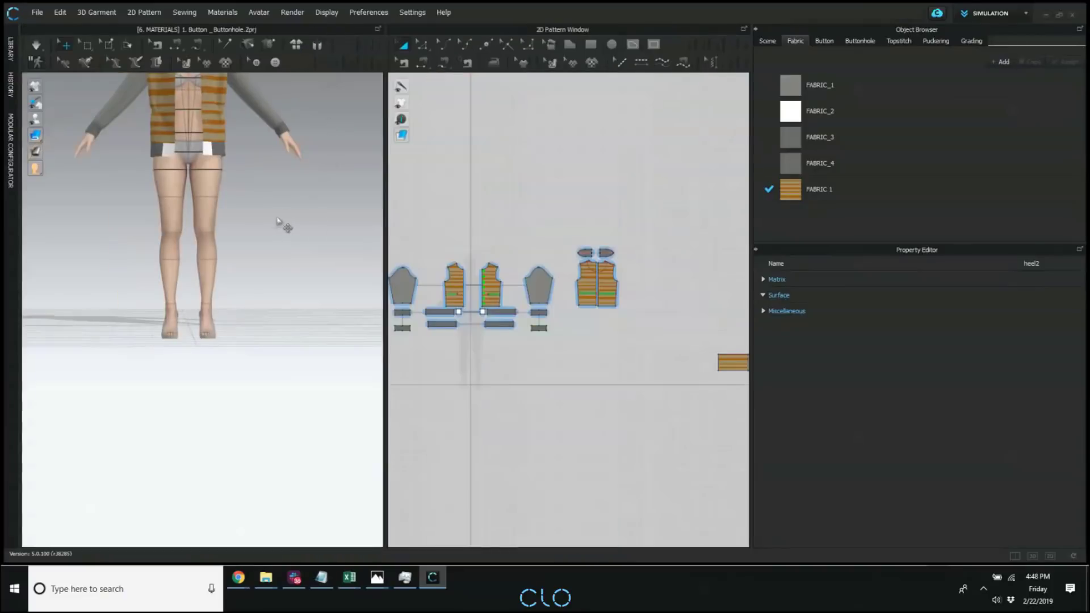
middle_click_drag(278, 220, 300, 230)
middle_click_drag(243, 203, 234, 208)
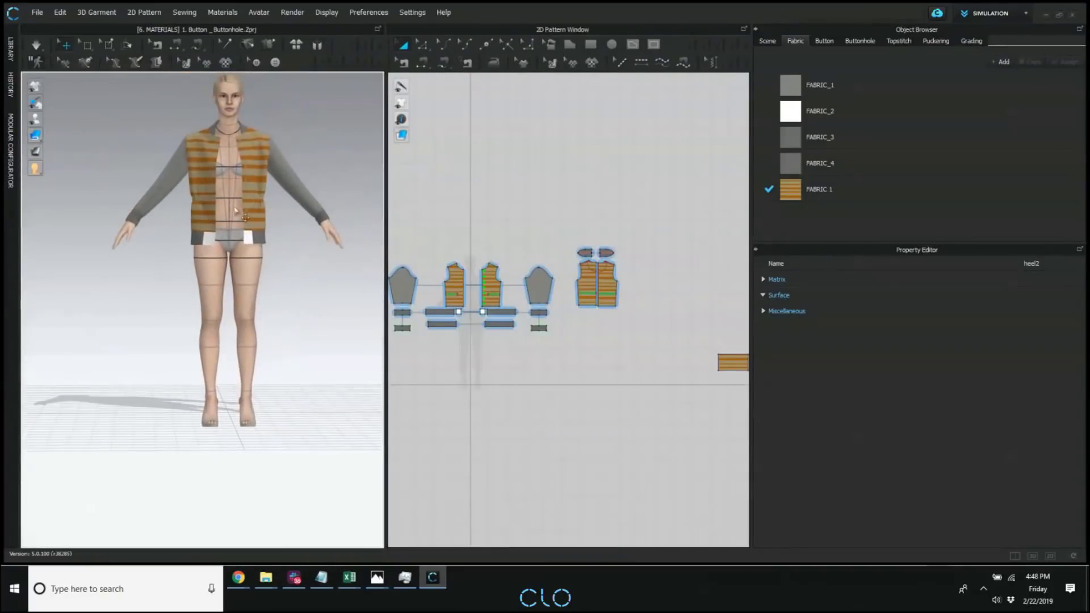
Display the avatar's X-ray joints in the 3D view.
mouse_move(40, 112)
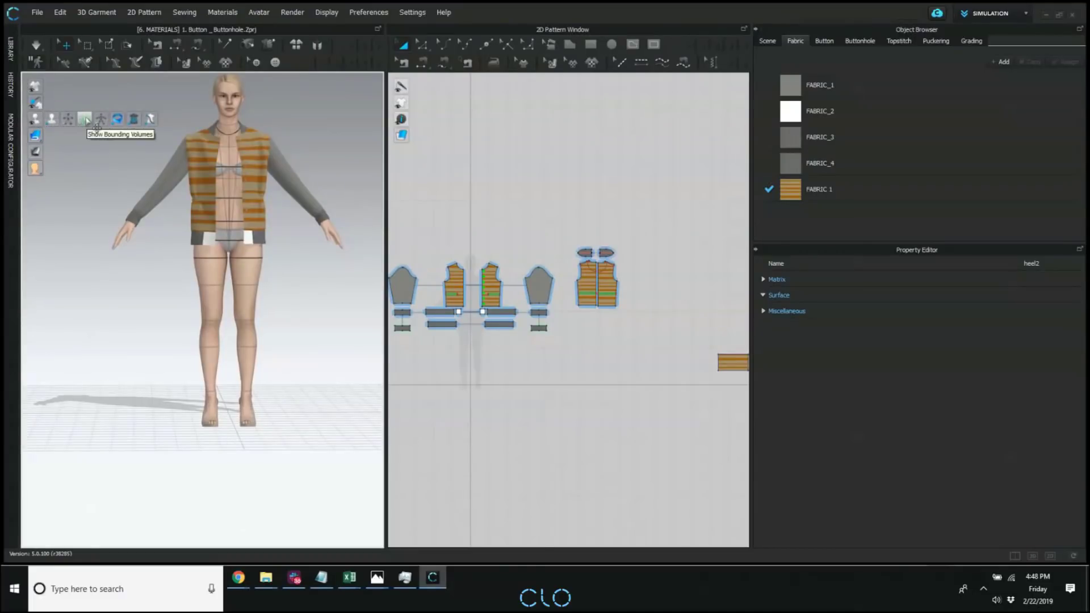
left_click(100, 119)
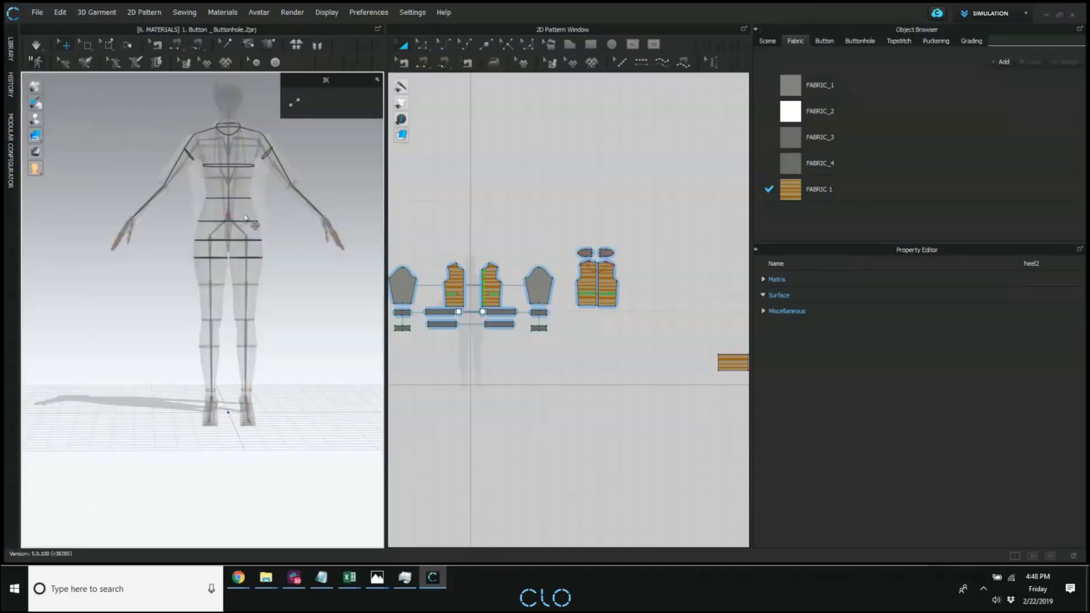
right_click_drag(270, 237, 239, 262)
Try raising the whole avatar by its hip joint, then undo the move.
left_click(263, 230)
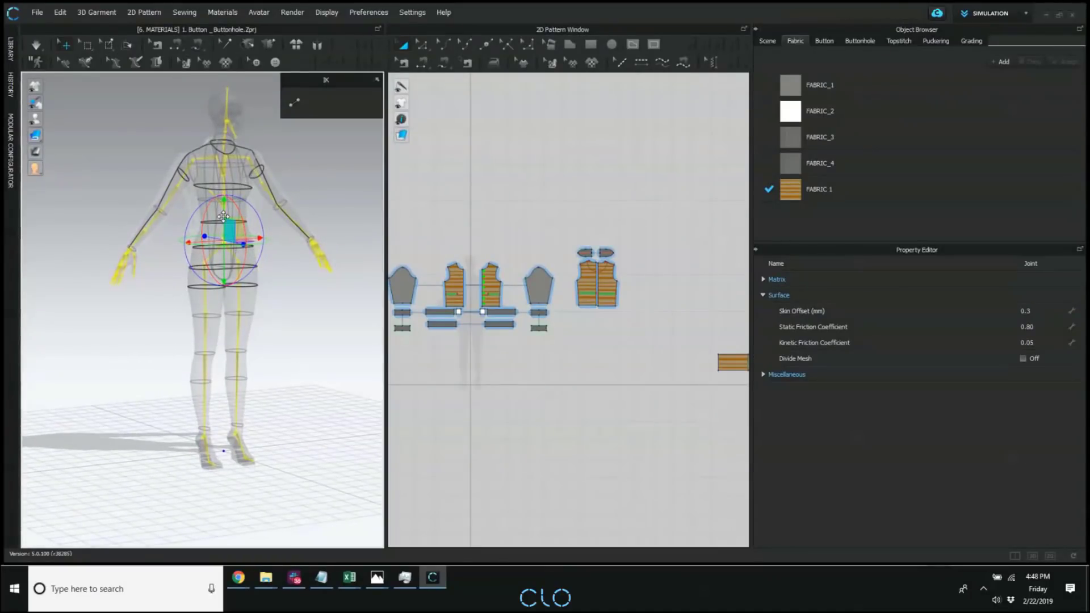
left_click_drag(223, 216, 224, 192)
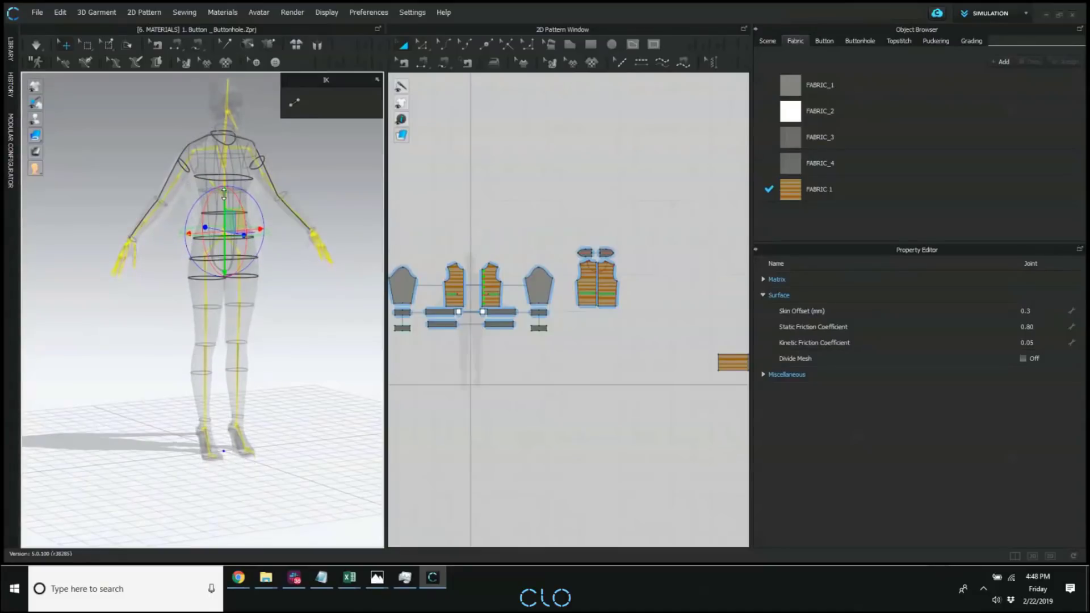
key("ctrl+z")
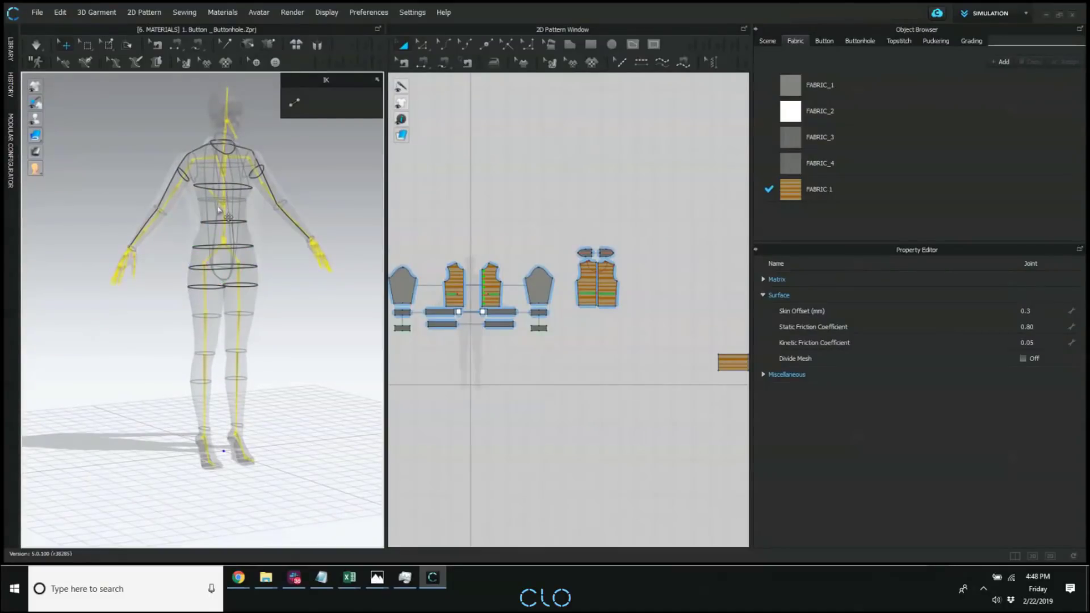
With simulation turned on, raise the avatar by its hip joint until the heels stand on the floor, then clear the selection.
left_click(227, 242)
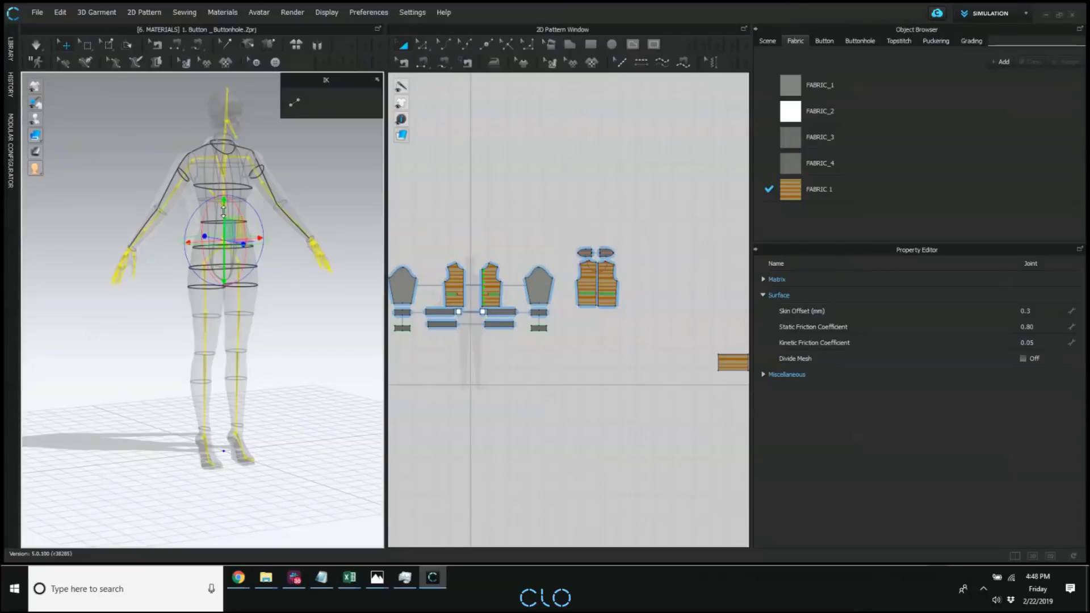
right_click_drag(217, 248, 280, 242)
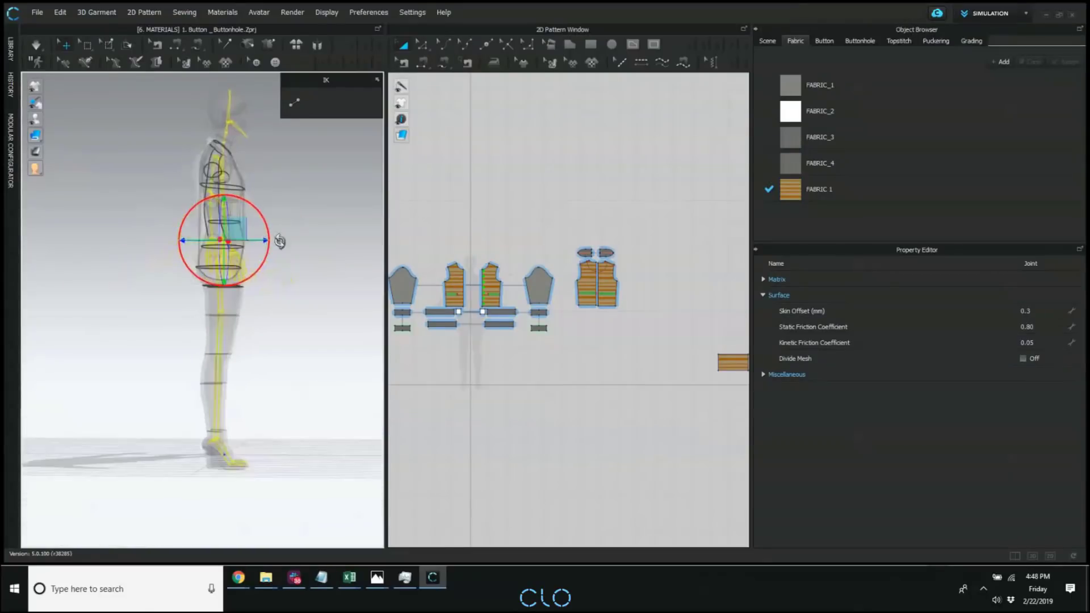
left_click(36, 46)
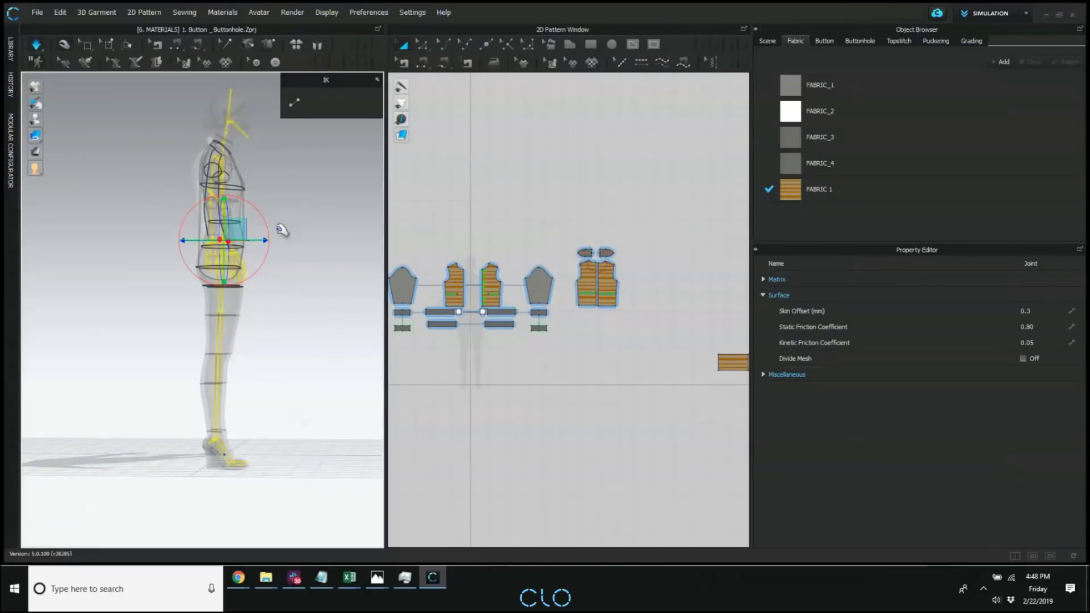
right_click_drag(282, 228, 277, 230)
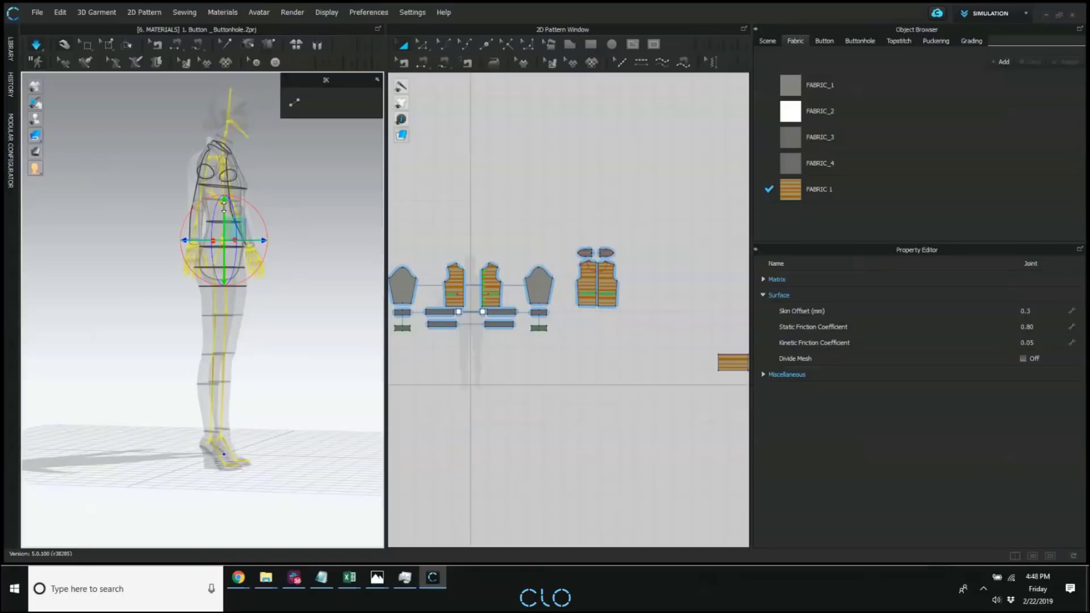
left_click_drag(224, 206, 226, 191)
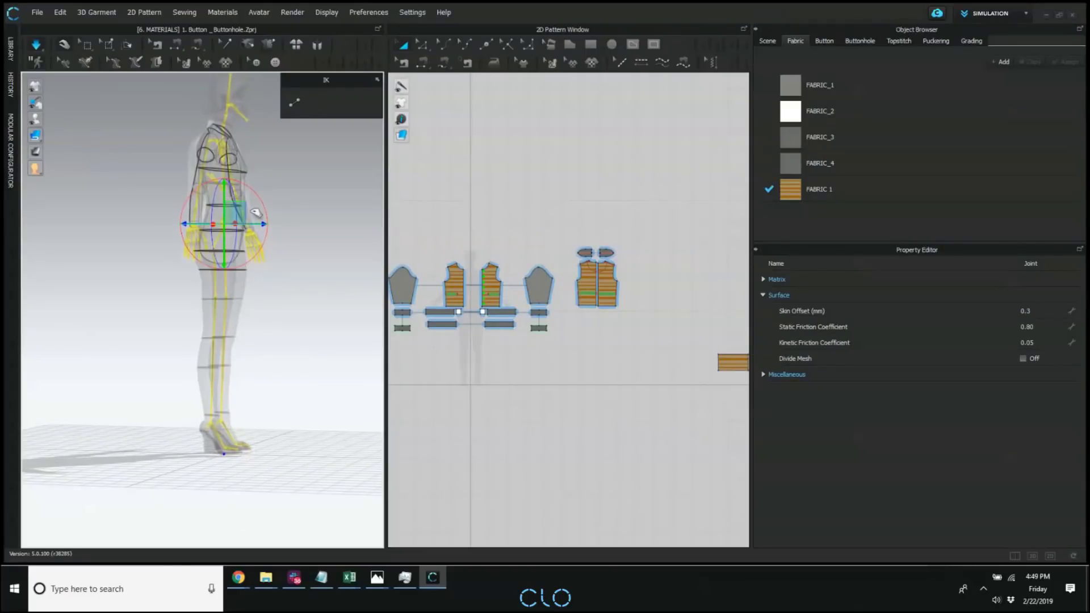
left_click(296, 213)
Try out the avatar's IK joint mapping by selecting the hip joint, then turn the mapping off.
right_click_drag(297, 225, 321, 223)
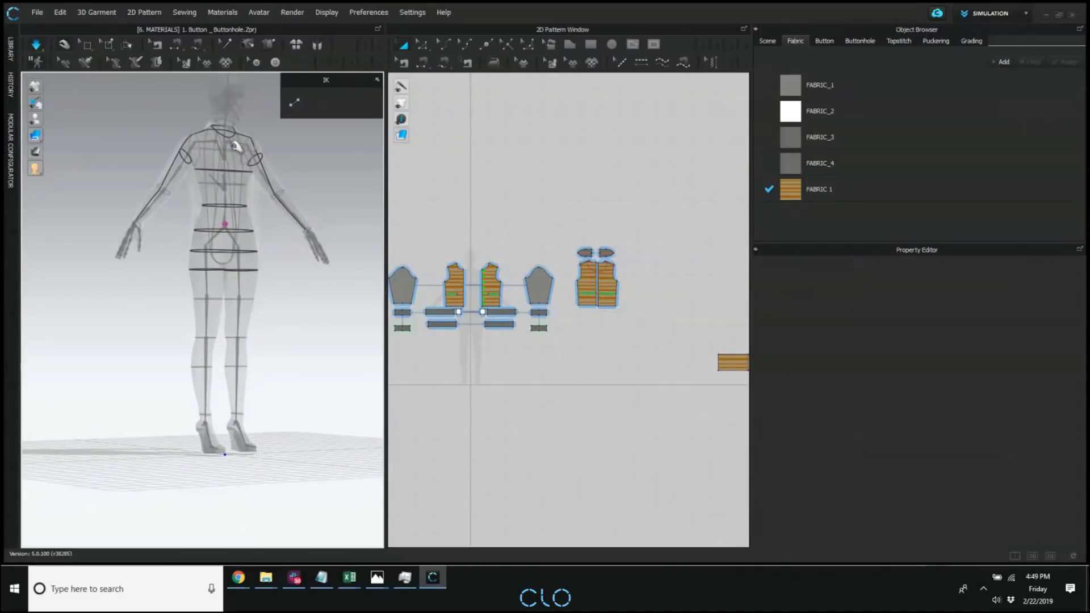
left_click(295, 105)
left_click(296, 103)
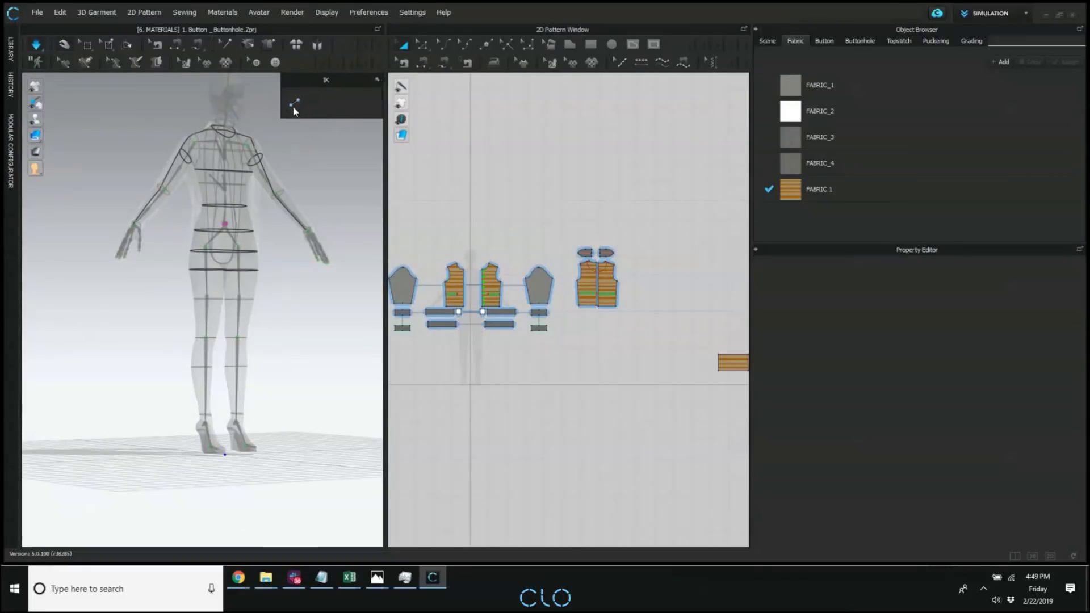
left_click(295, 105)
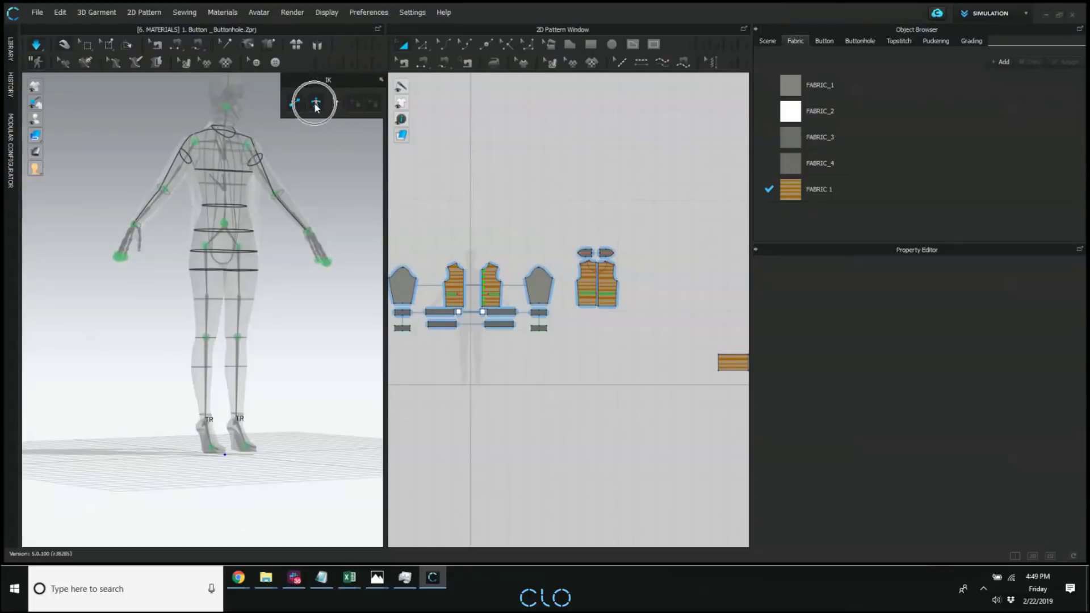
left_click(316, 106)
left_click(227, 223)
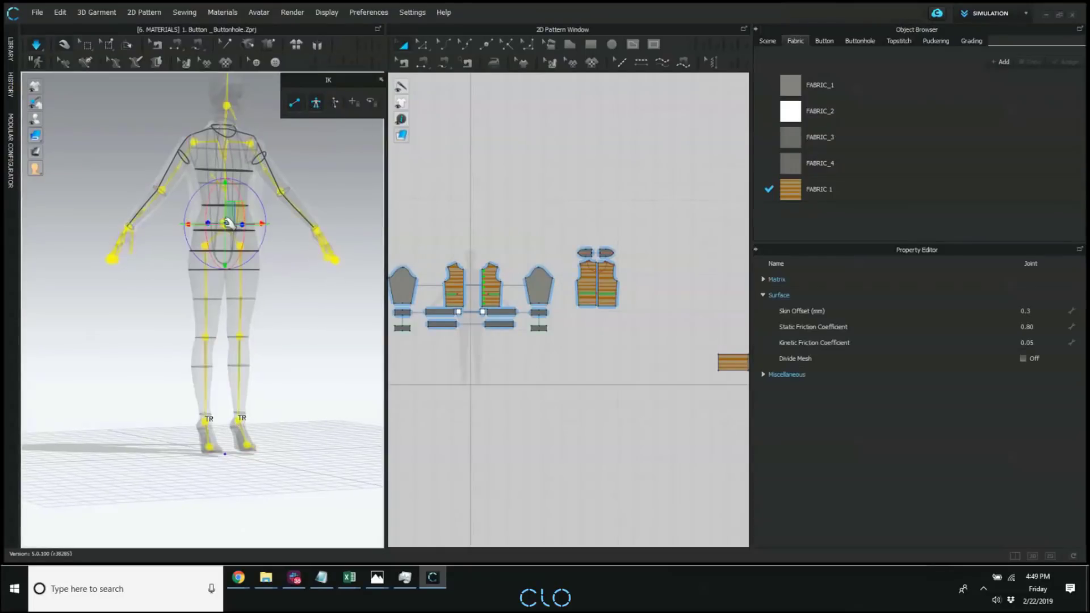
left_click(296, 106)
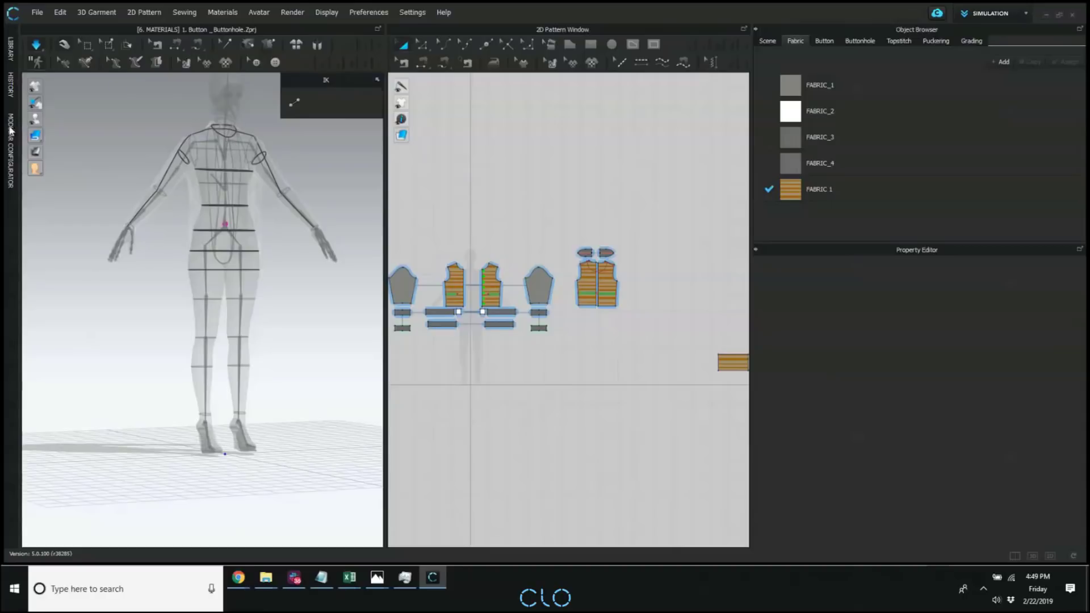
Hide the avatar's X-ray joints to return to the normal display of avatar and jacket.
mouse_move(37, 100)
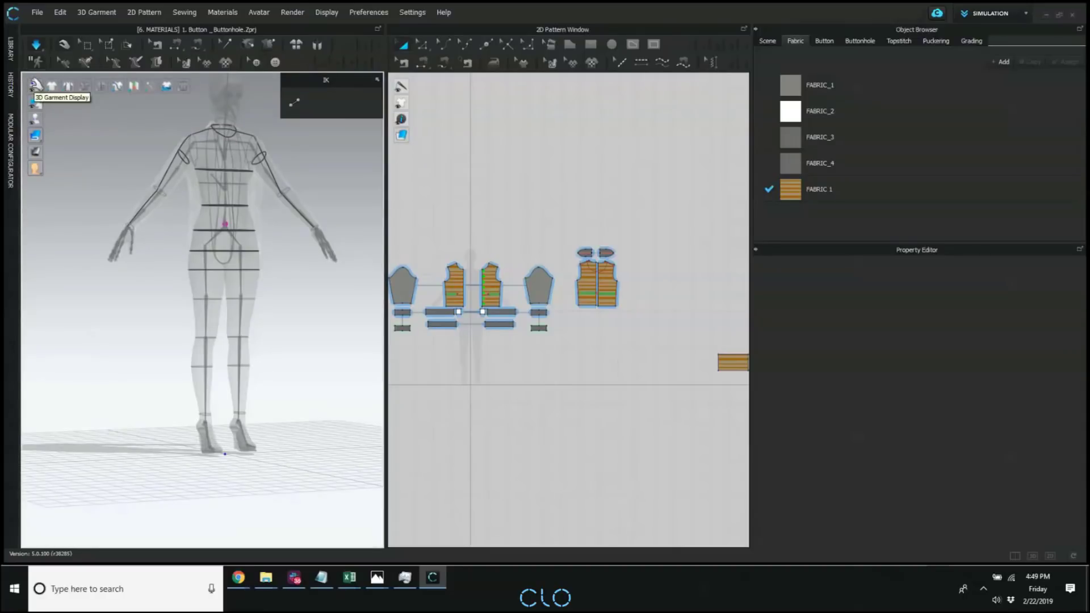
mouse_move(35, 119)
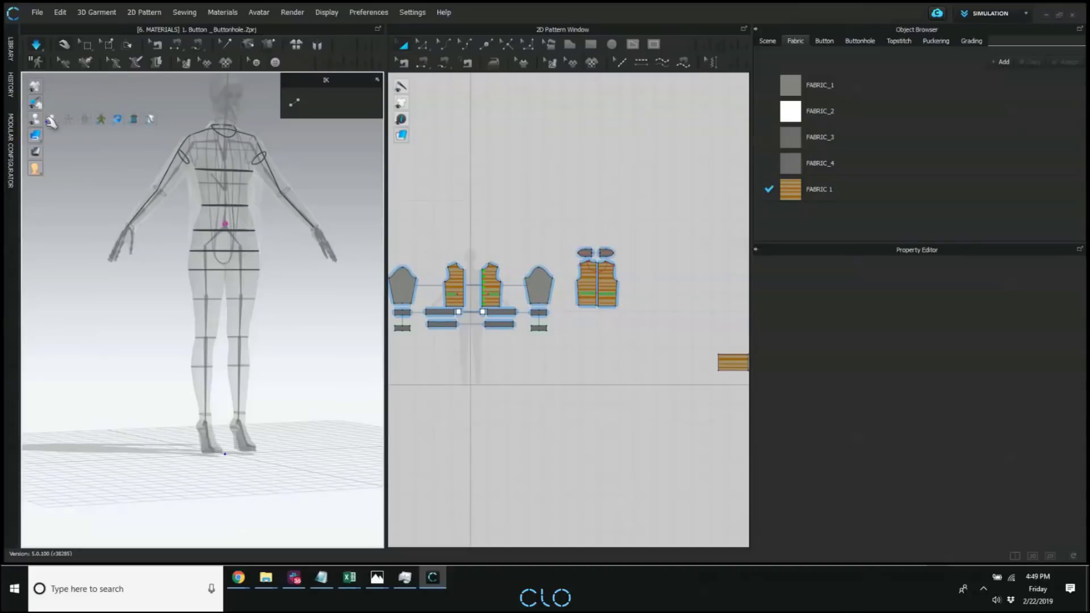
left_click(103, 119)
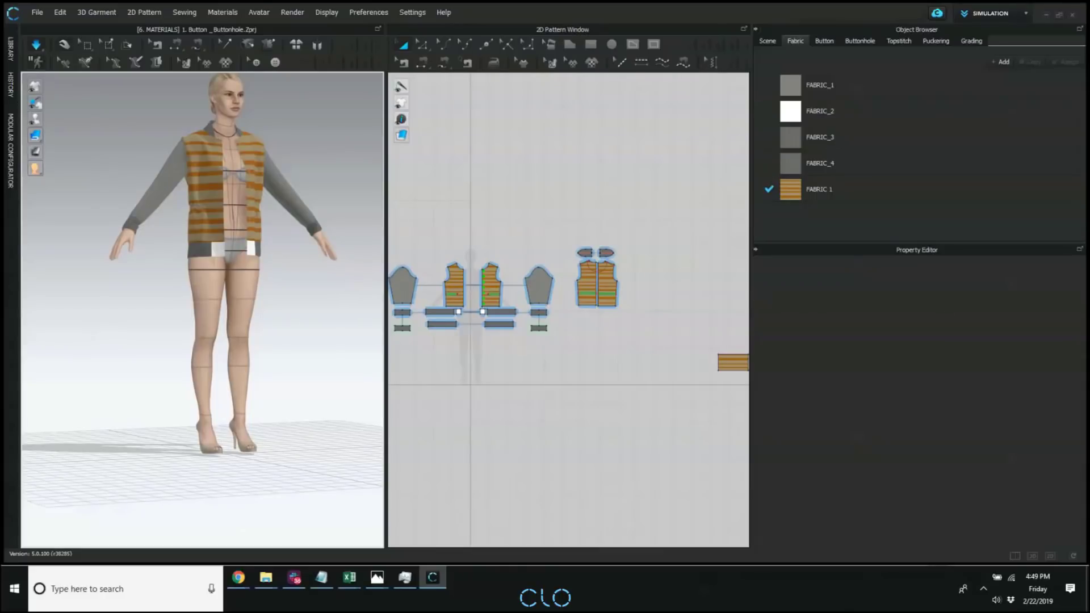
key("alt+Tab")
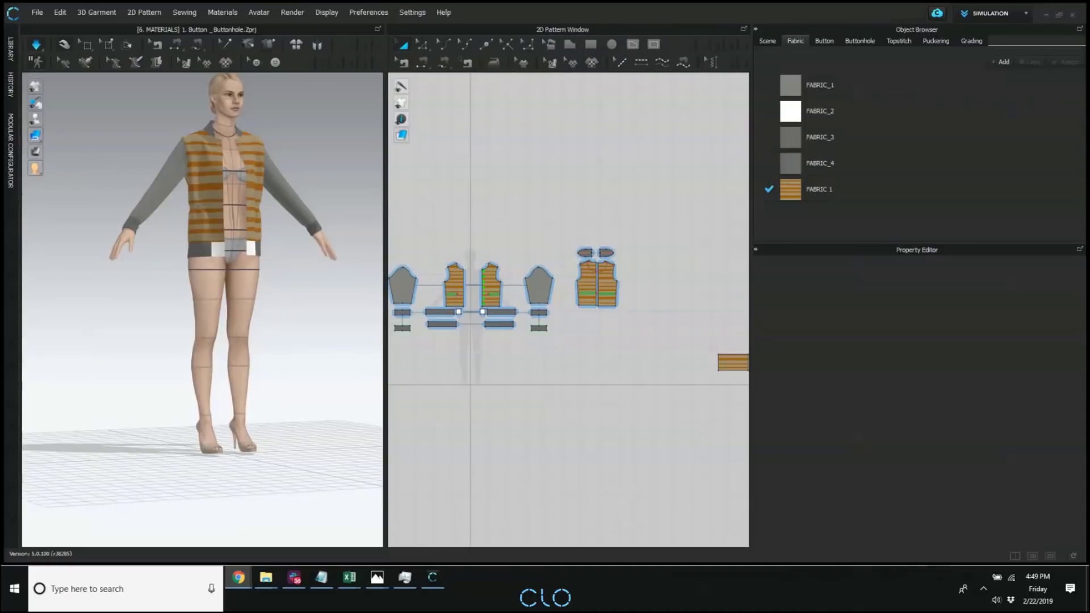
left_click(508, 434)
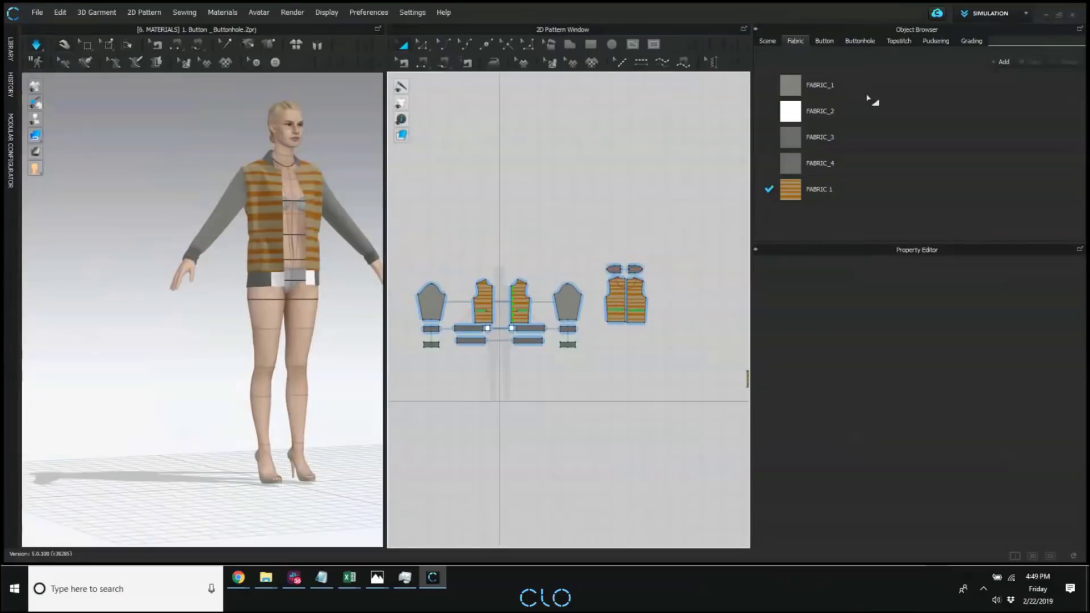
Remove the striped texture from the front material of FABRIC 1.
left_click(893, 190)
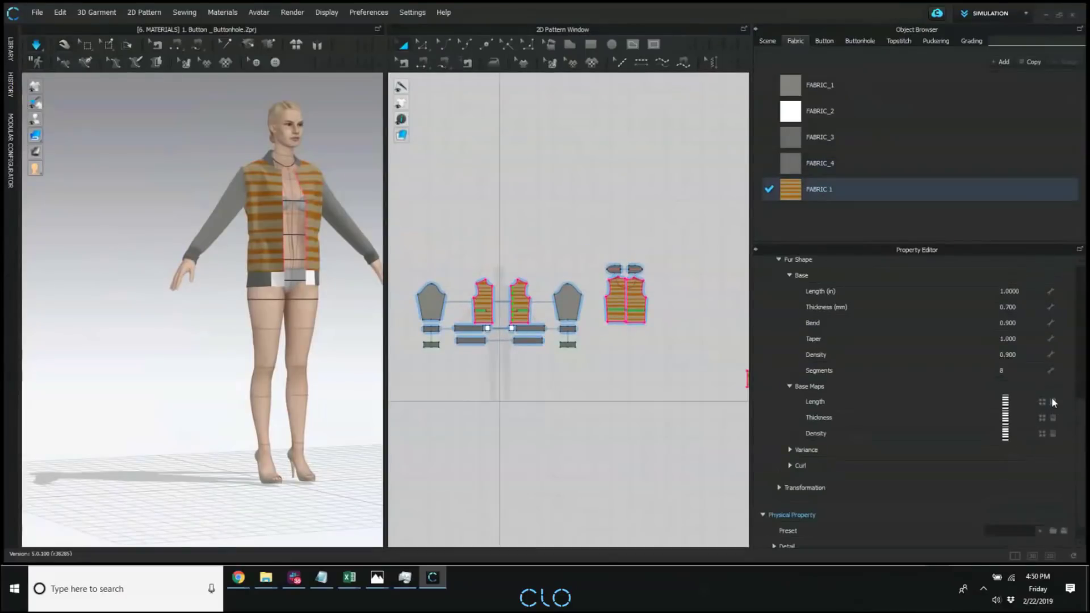
scroll(1079, 392, "up", 1)
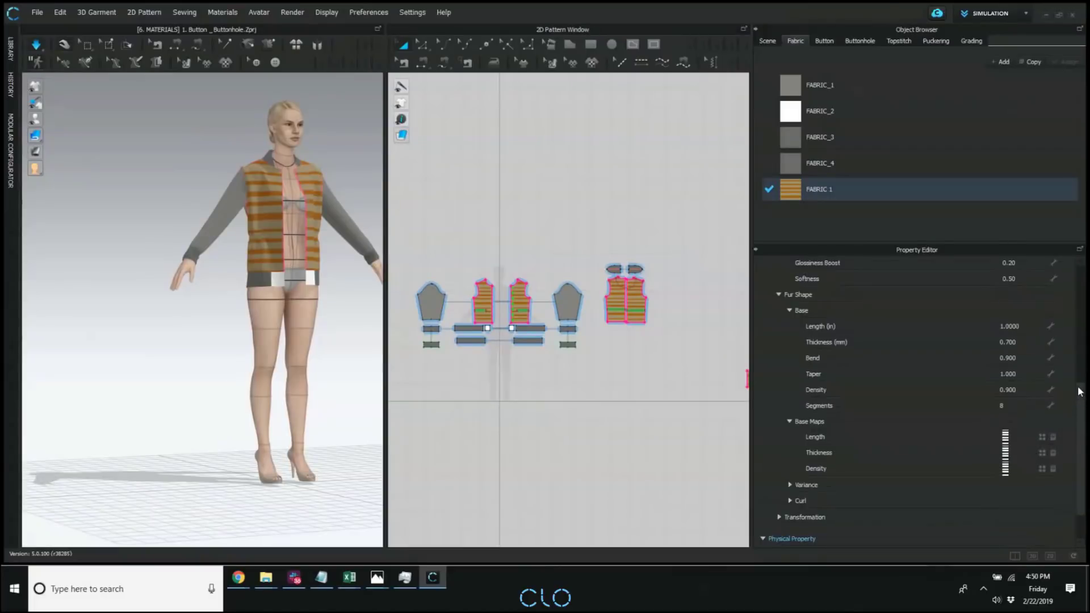
scroll(1078, 339, "up", 5)
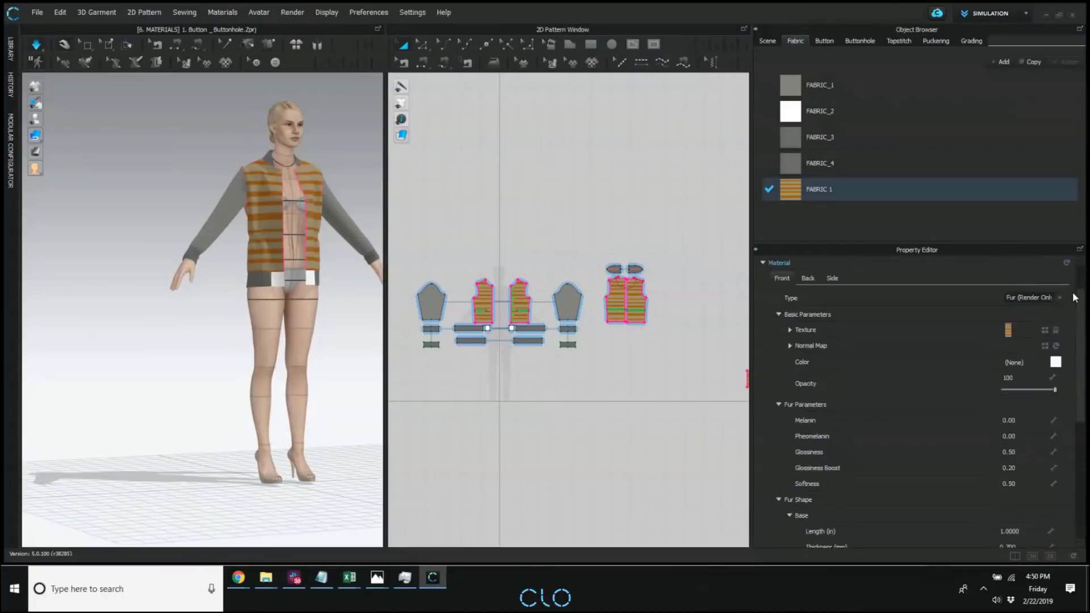
left_click(1057, 330)
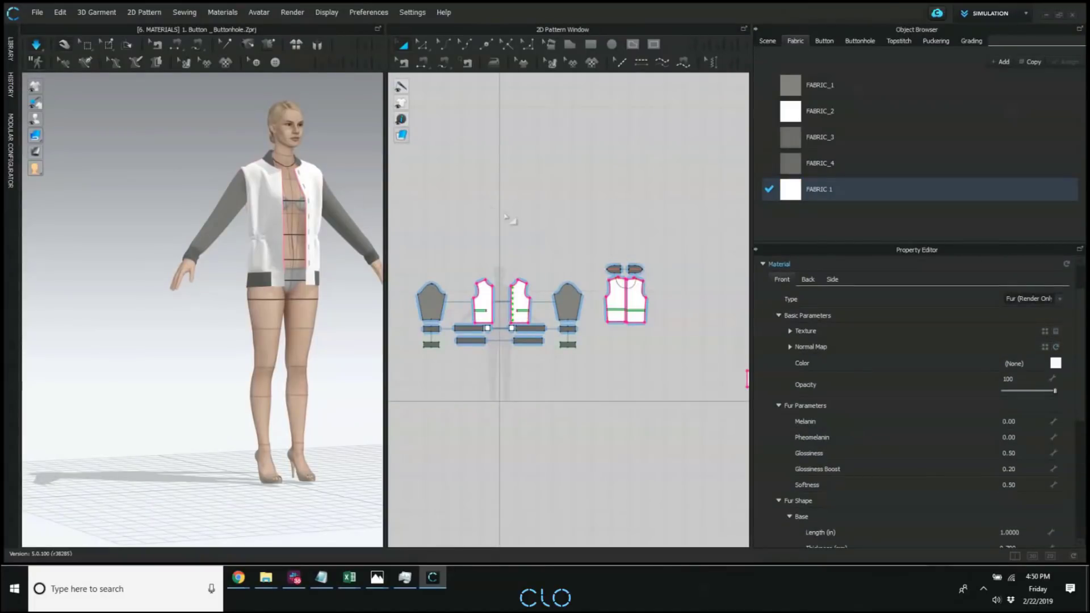
Draw an internal rectangle about 3.8 in wide in the chest area of the front pattern that carries the buttonholes.
scroll(518, 231, "up", 6)
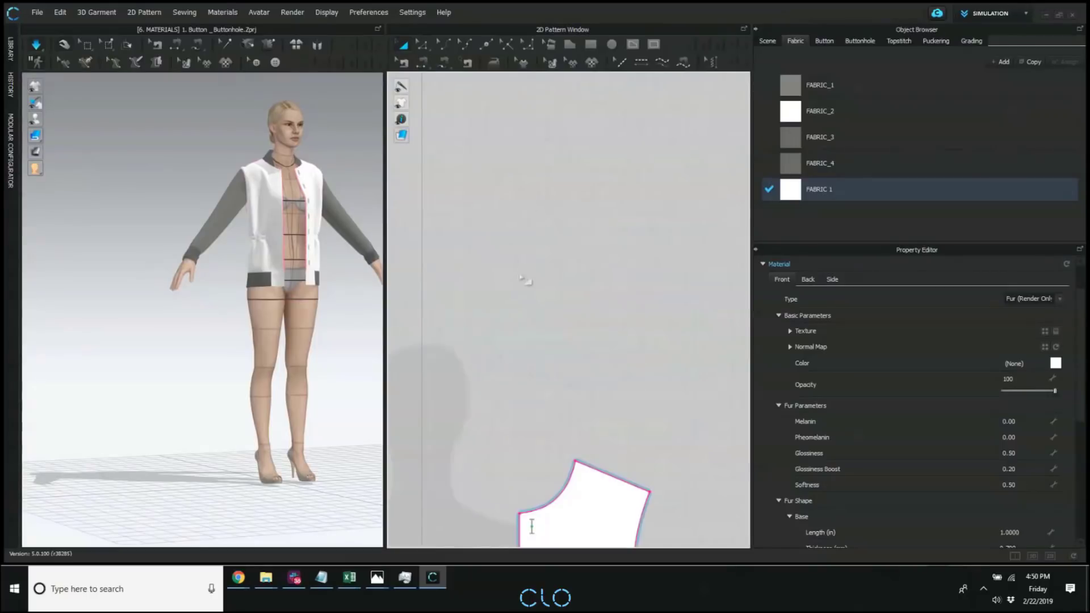
right_click(540, 322)
left_click(603, 603)
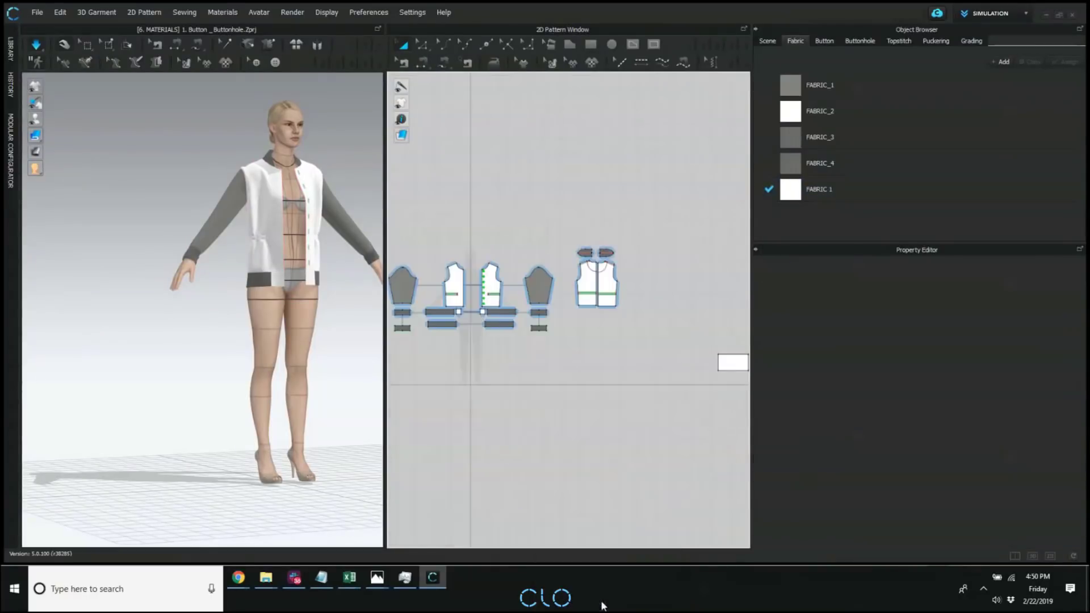
scroll(483, 279, "up", 8)
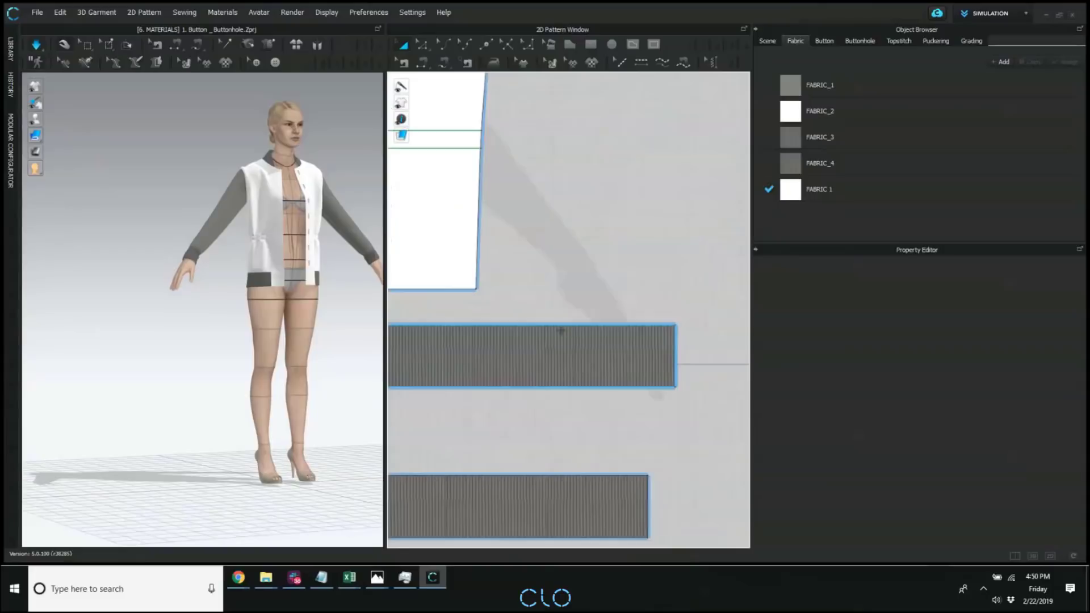
scroll(519, 248, "down", 3)
scroll(554, 318, "up", 1)
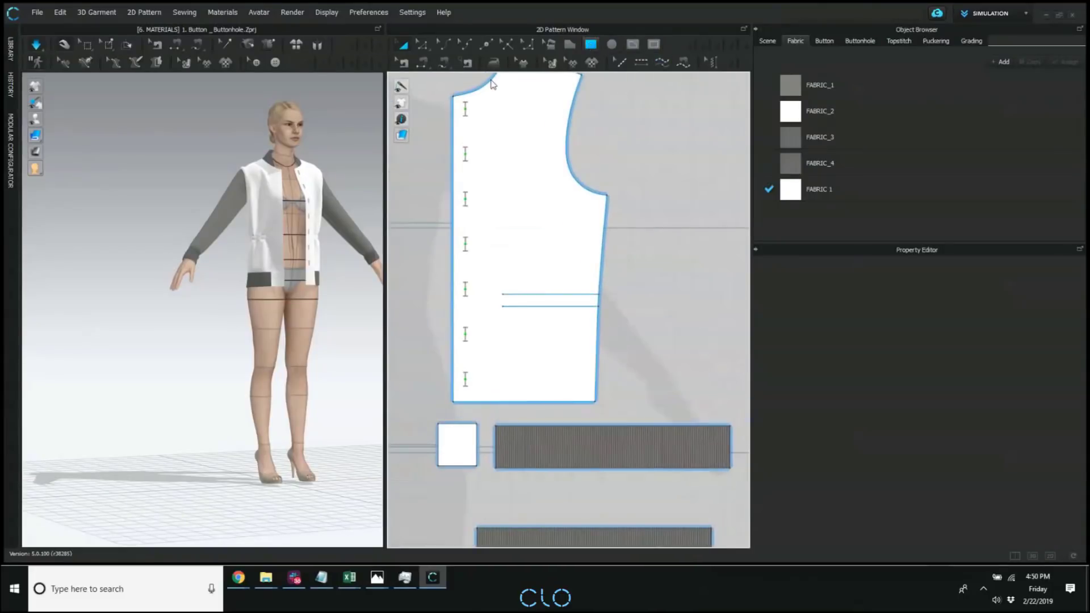
scroll(290, 227, "up", 4)
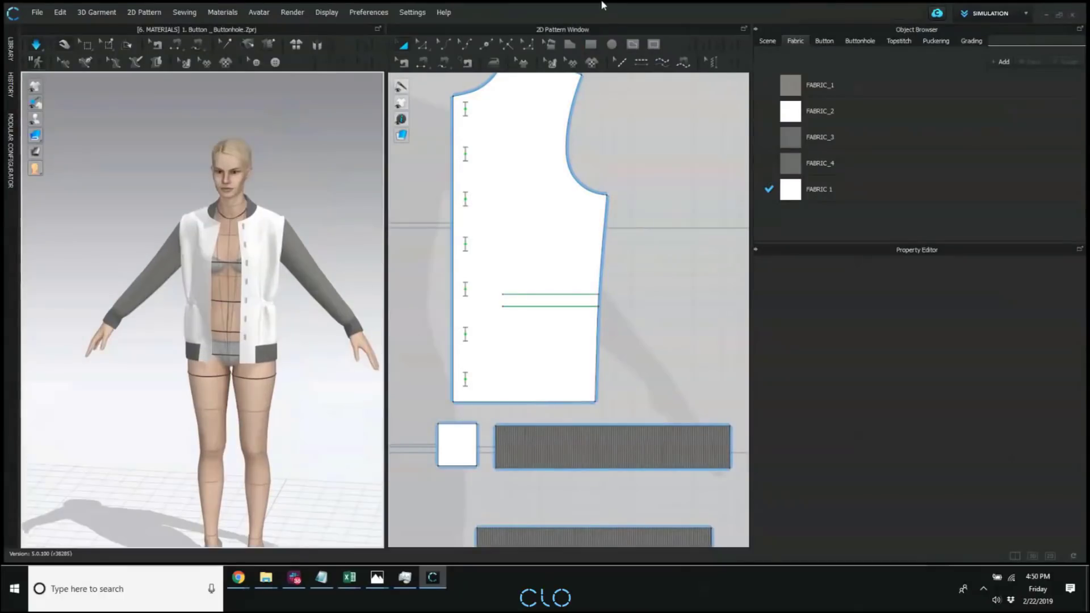
left_click(590, 46)
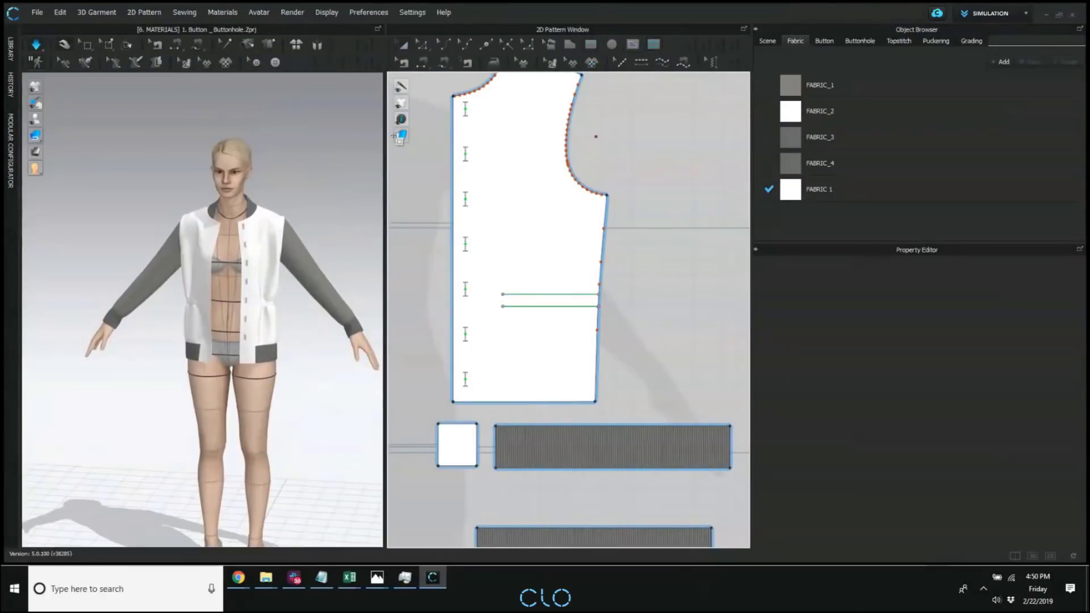
left_click_drag(491, 171, 550, 223)
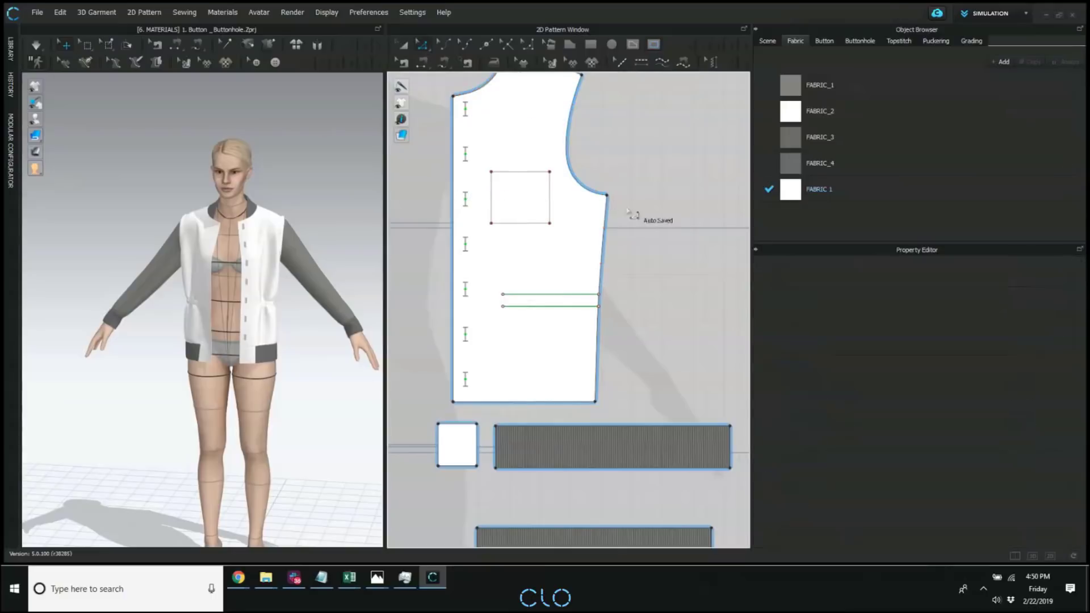
Reshape the internal rectangle into a pointed pocket outline by halving it, lowering the inner bottom corner and unfolding it along that center line.
left_click(549, 199)
left_click(646, 160)
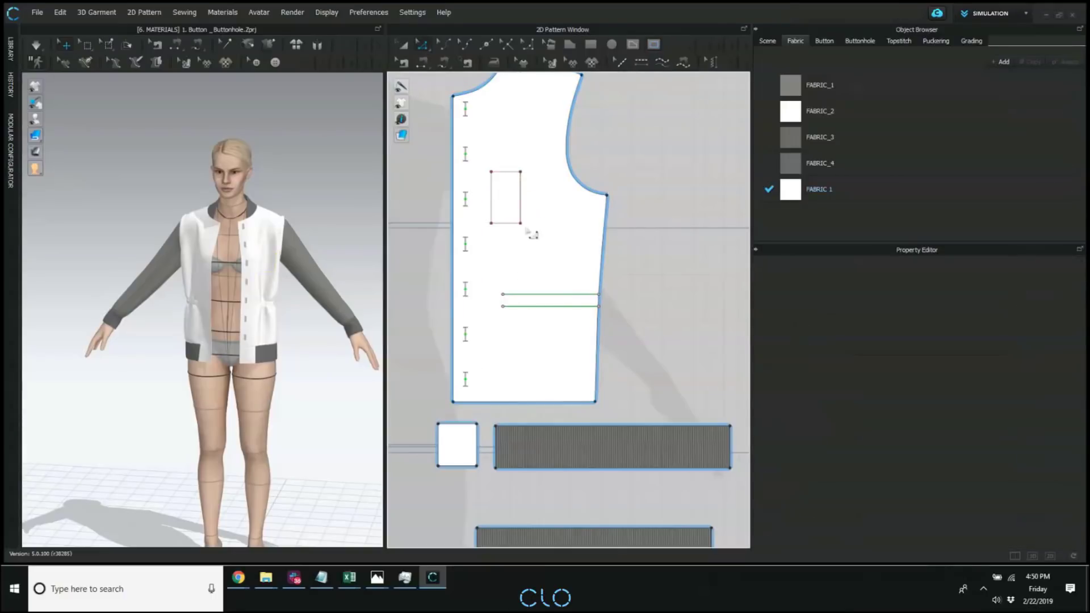
mouse_move(520, 224)
left_mouse_down()
mouse_move(521, 238)
mouse_move(529, 225)
left_mouse_up()
right_click(521, 216)
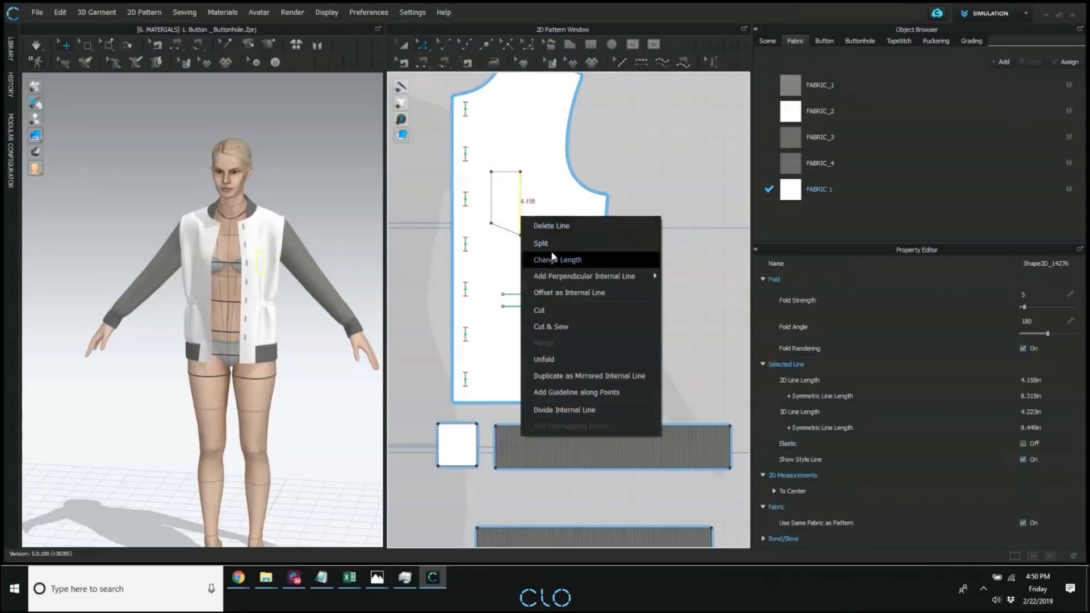
left_click(556, 356)
left_click(618, 125)
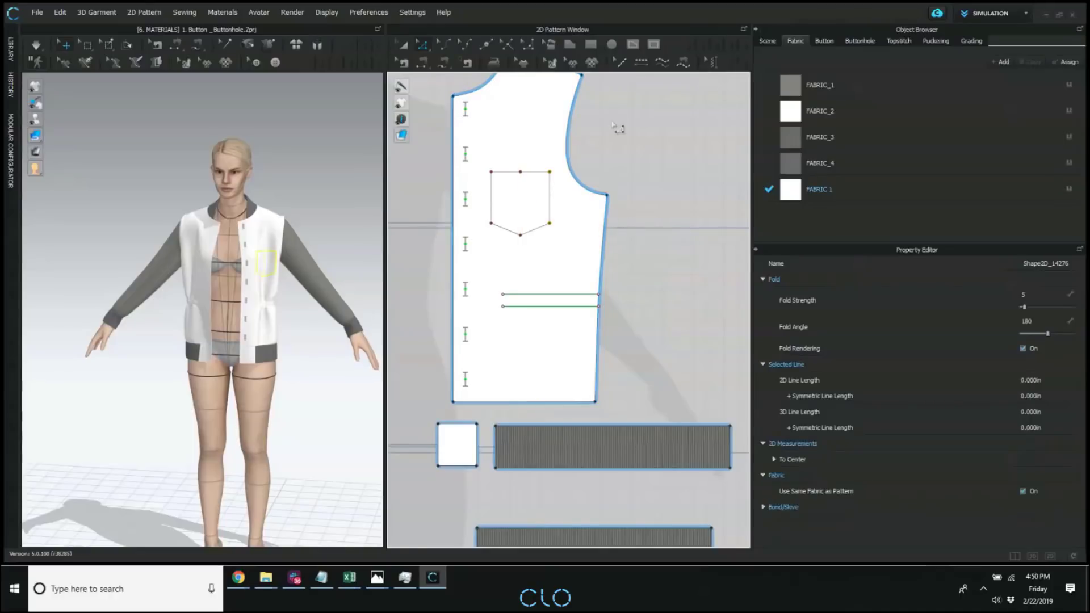
Clone the pocket outline as a separate pattern placed beside the front pattern's armhole.
key("a")
left_click(514, 171)
right_click(514, 172)
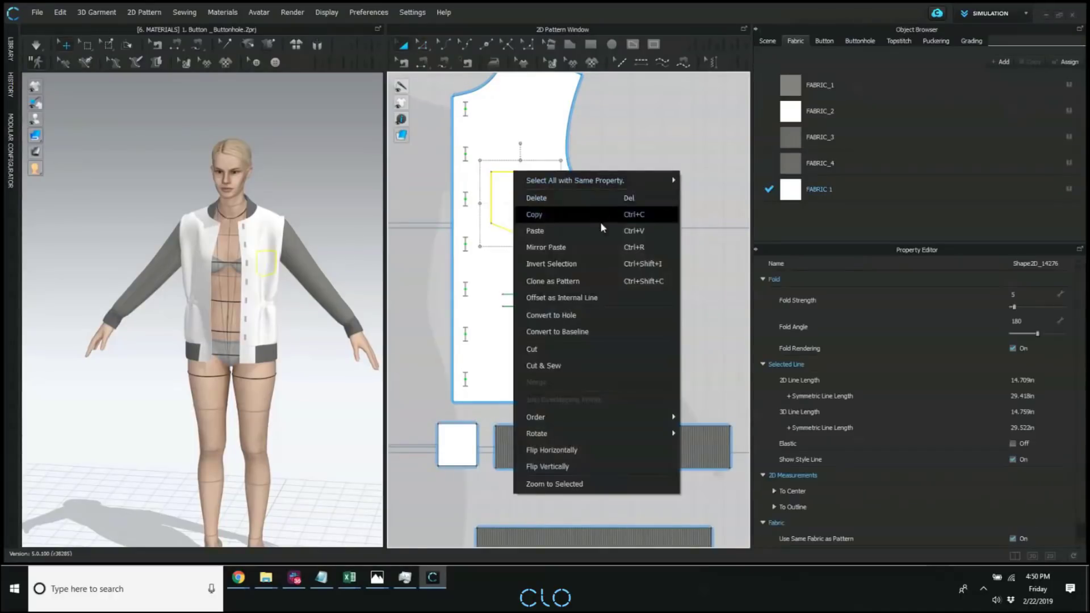
left_click(567, 282)
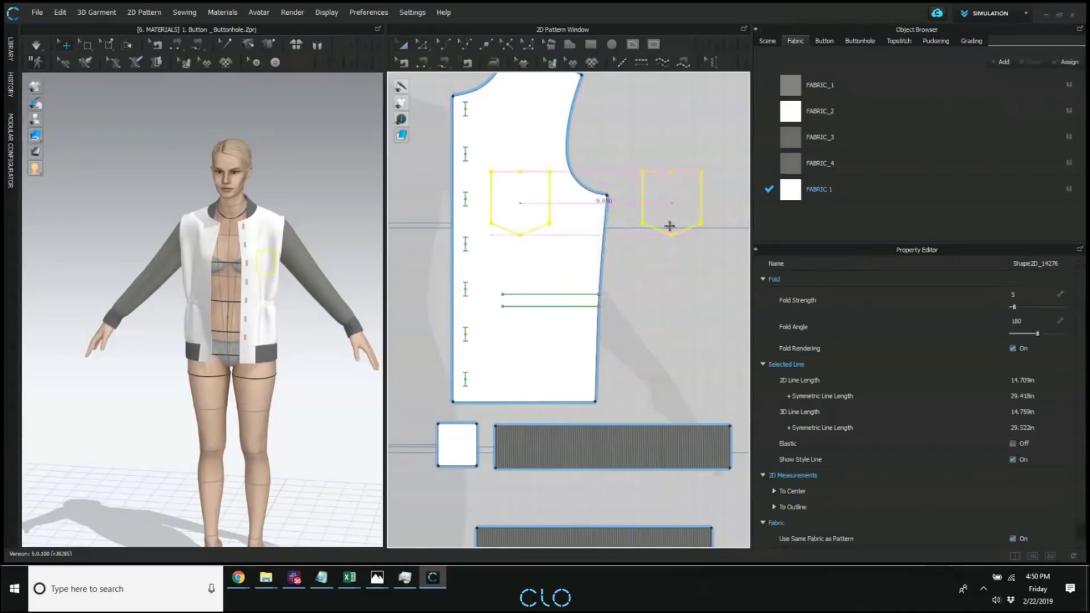
left_click(672, 205)
Free-sew the side and bottom edges of the pocket pattern to the matching outline on the front pattern, leaving the top open.
key("z")
left_click(643, 172)
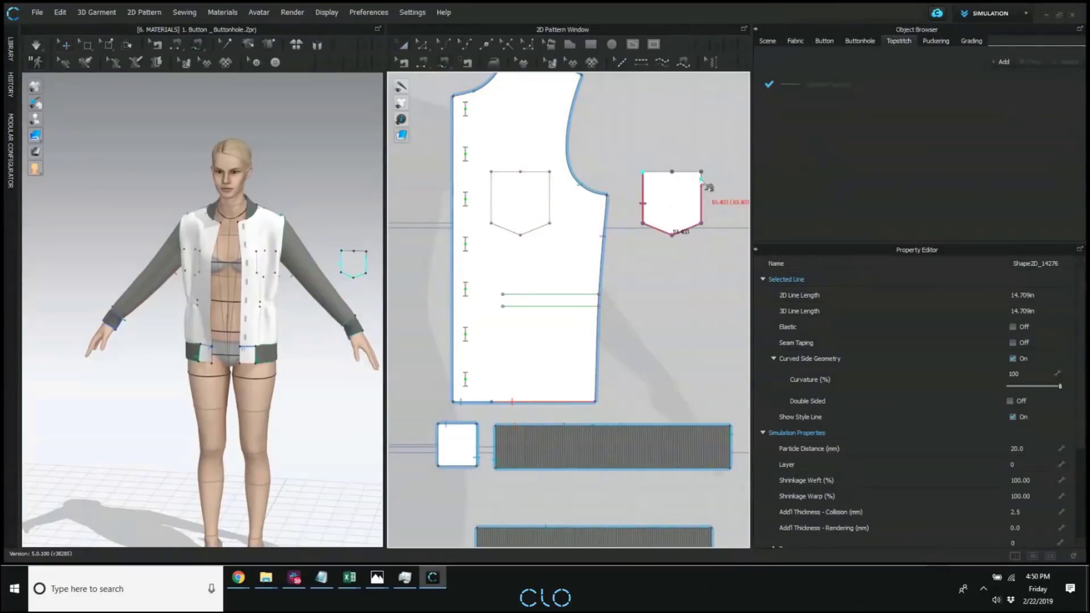
left_click(701, 172)
left_click(491, 172)
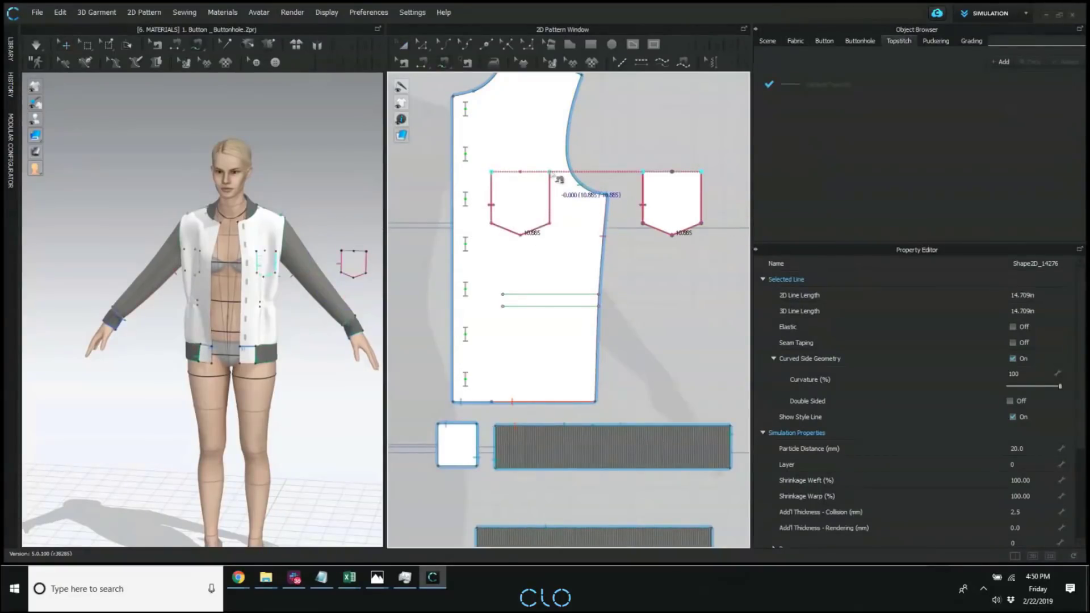
left_click(549, 172)
key("z")
scroll(572, 190, "up", 3)
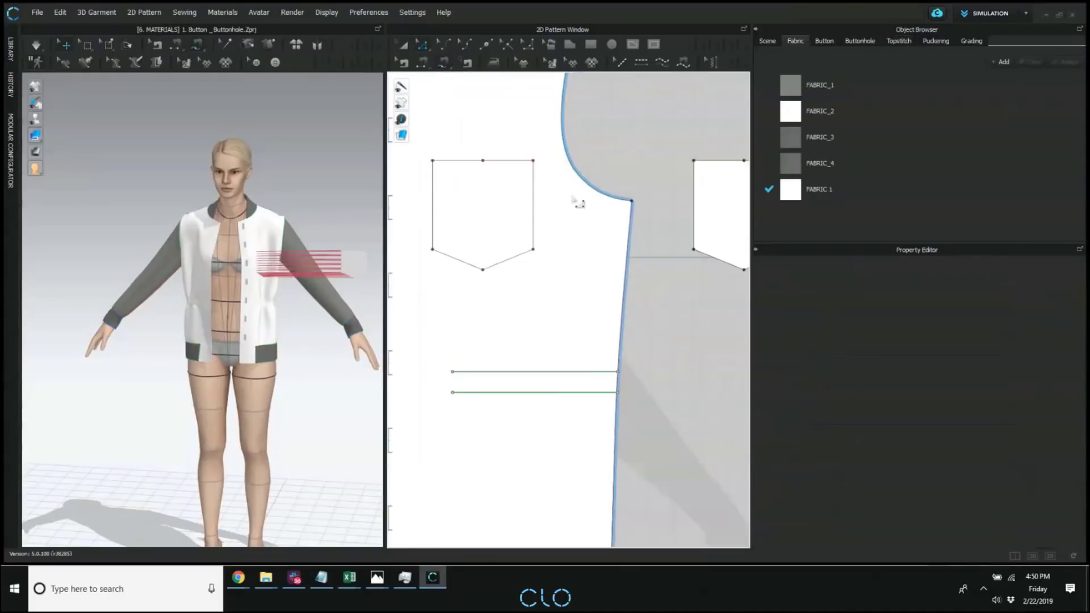
middle_click_drag(572, 197, 628, 226)
left_click(518, 191)
left_click(549, 191, "shift")
right_click(549, 190)
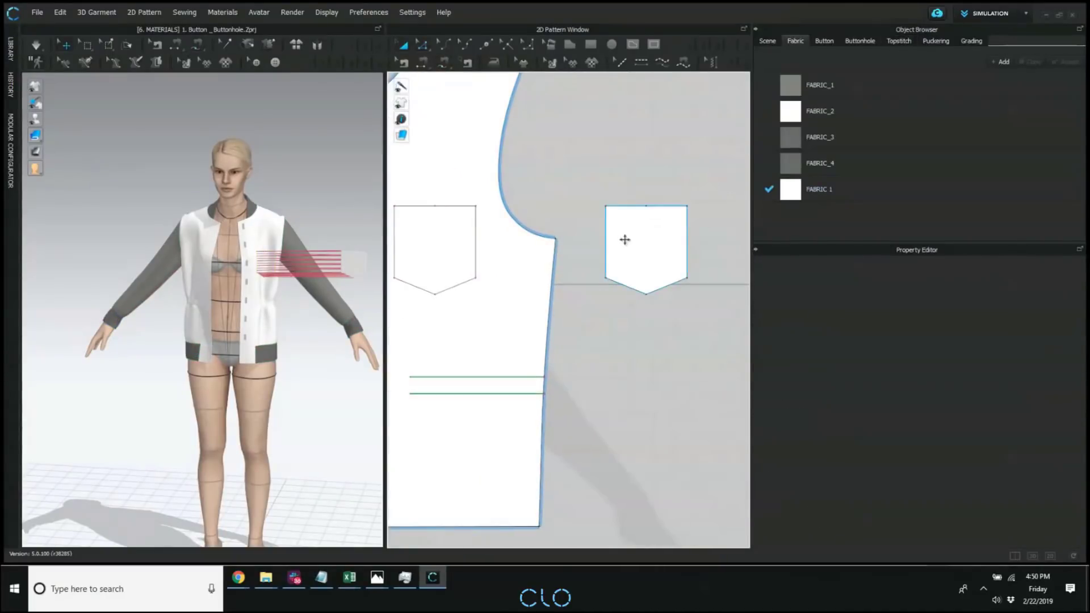
left_click(625, 239)
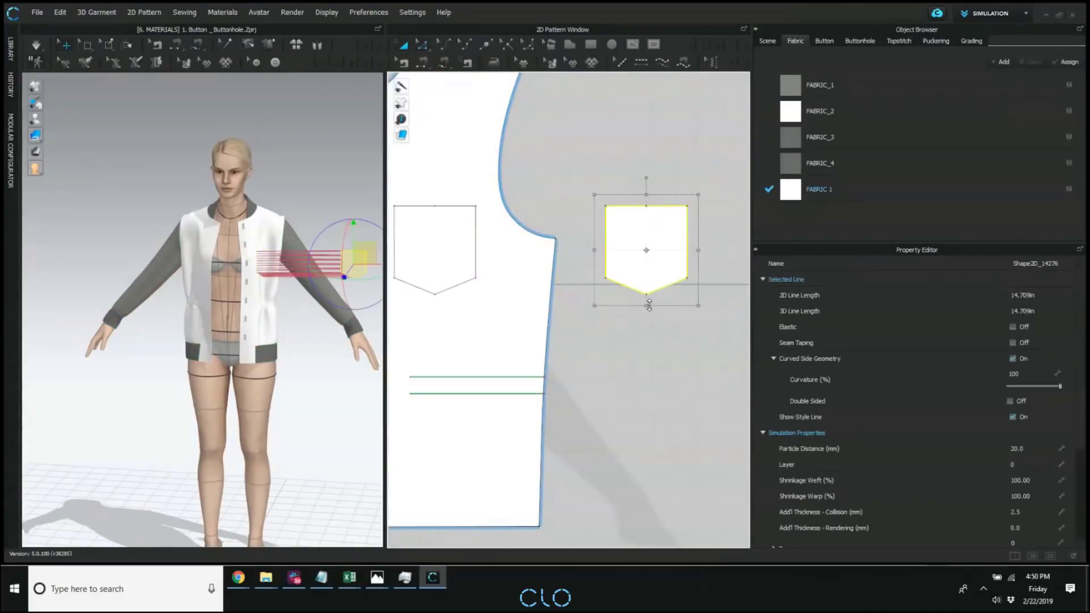
Squash the separate pocket pattern vertically into a shallow pointed flap and widen it to about 4.17 in.
left_click_drag(646, 305, 646, 246)
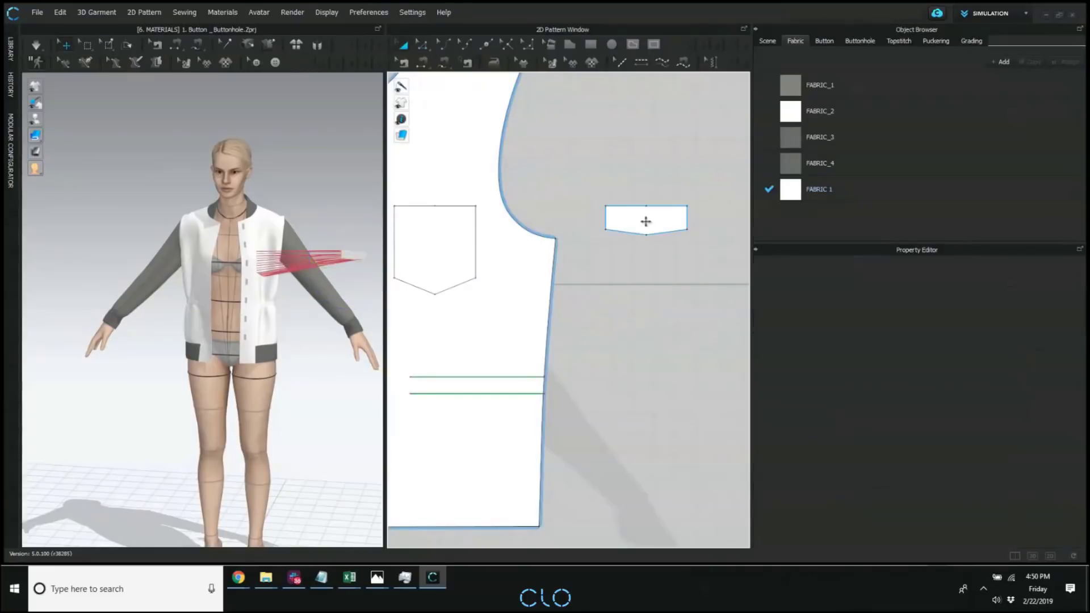
left_click(718, 190)
Create an internal line from the flap's top edge and paste a copy on the front pattern, centered just above the pocket outline.
left_click(631, 207)
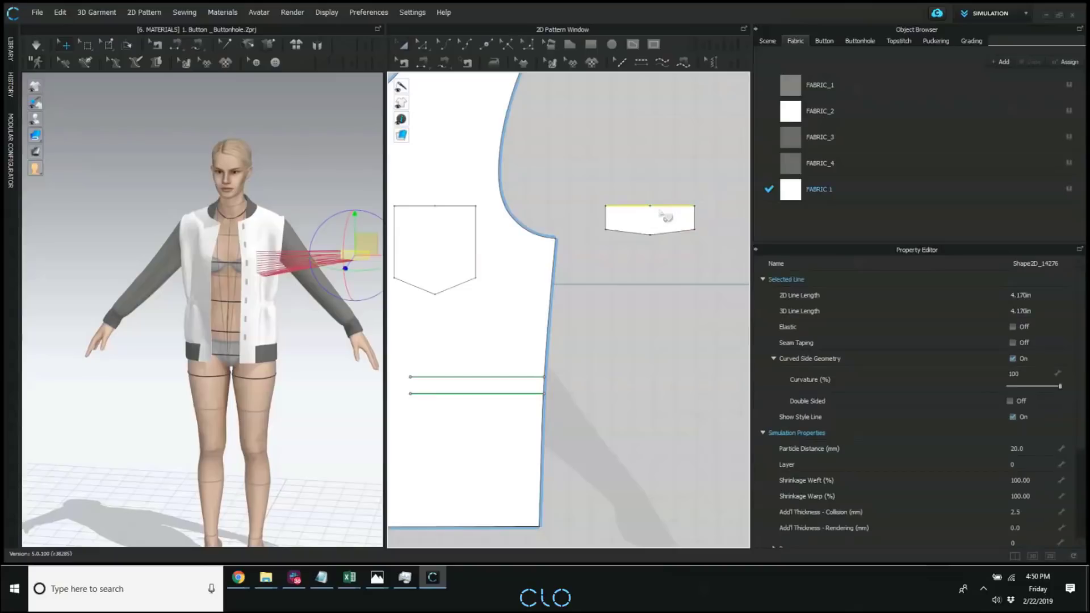
right_click(663, 208)
left_click(714, 250)
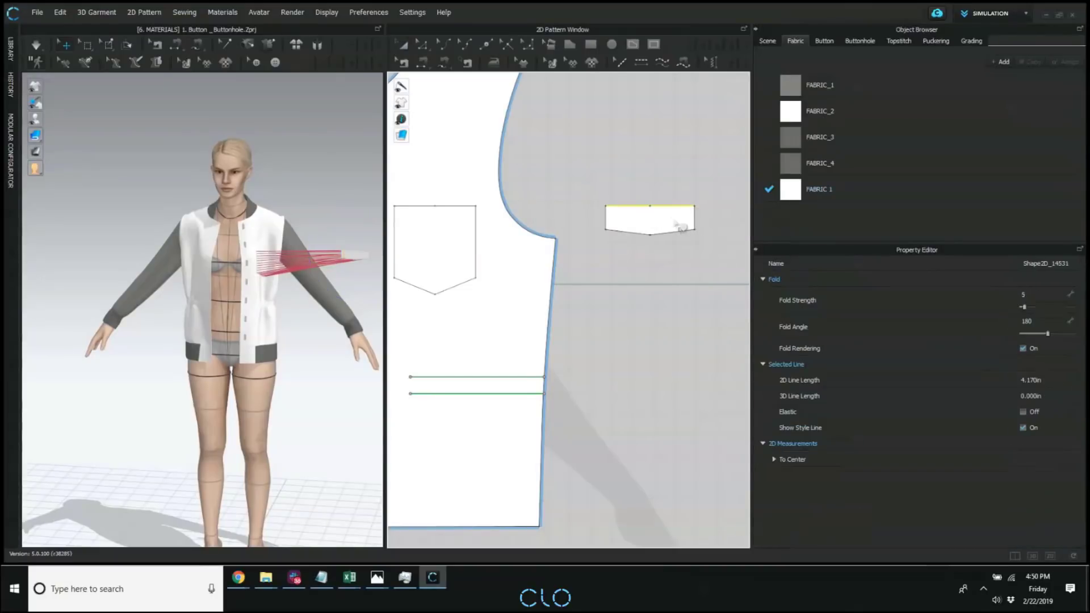
key("ctrl+c")
key("ctrl+v")
middle_click_drag(462, 208, 540, 243)
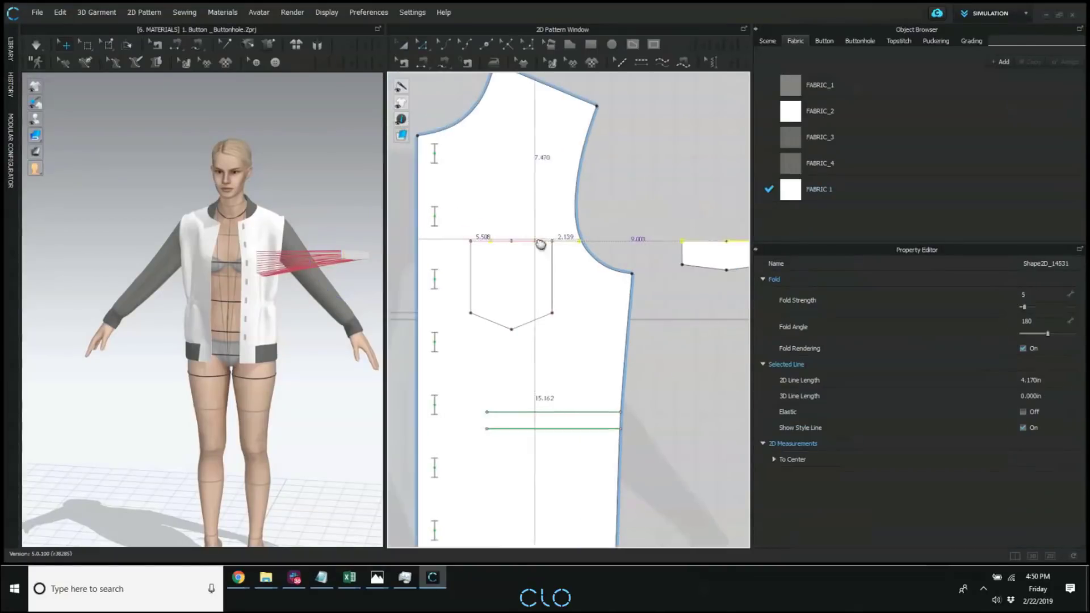
scroll(520, 245, "up", 3)
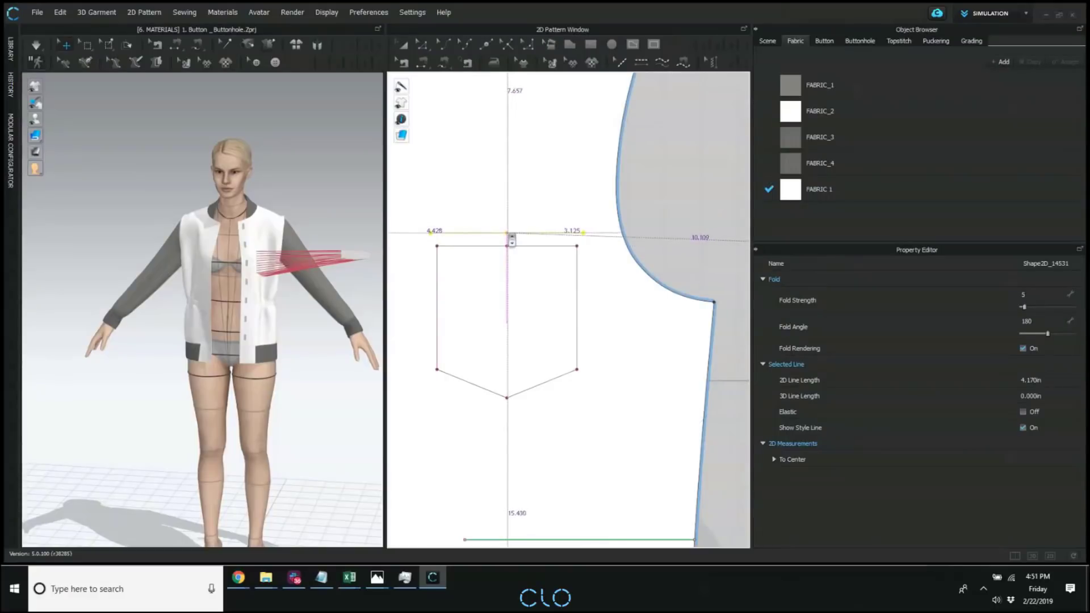
left_click(511, 238)
scroll(636, 315, "down", 4)
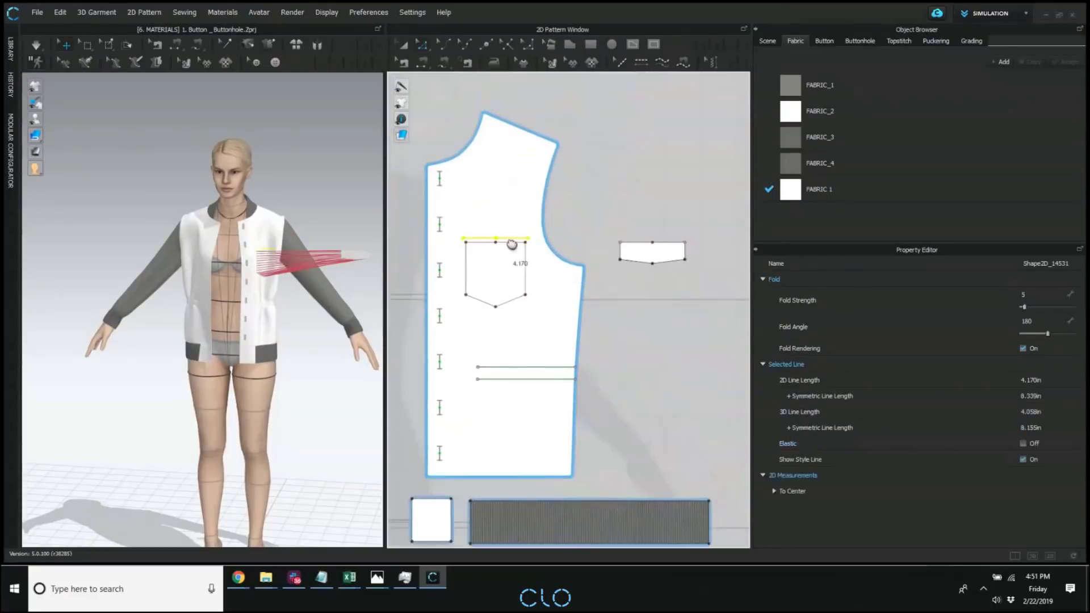
Remove the leftover internal line that overlaps the flap pattern's top edge.
key("k")
key("z")
left_click(641, 243)
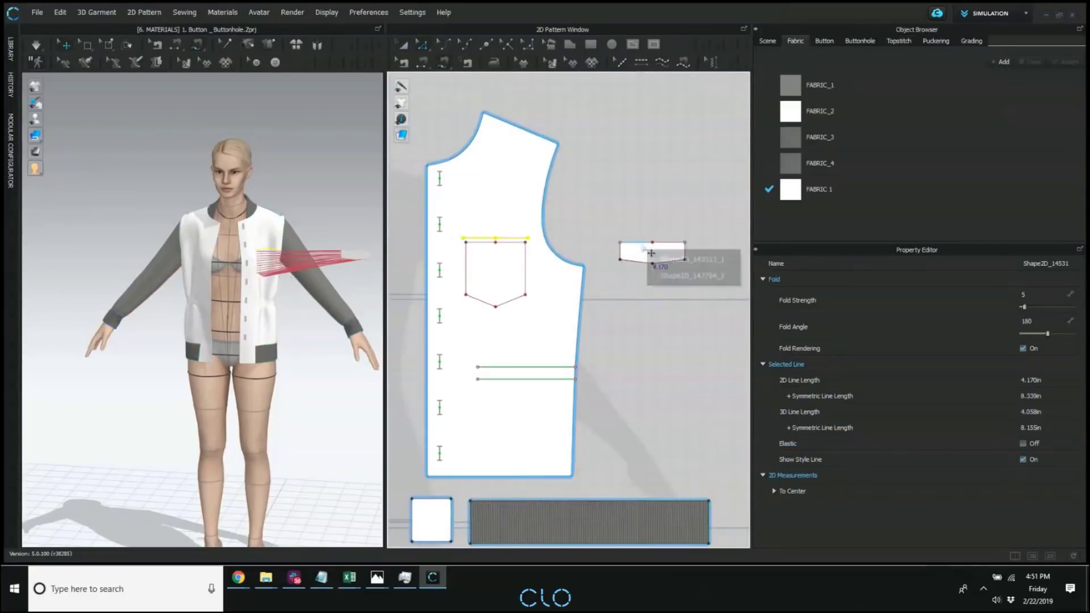
left_click(677, 259)
left_click(670, 251)
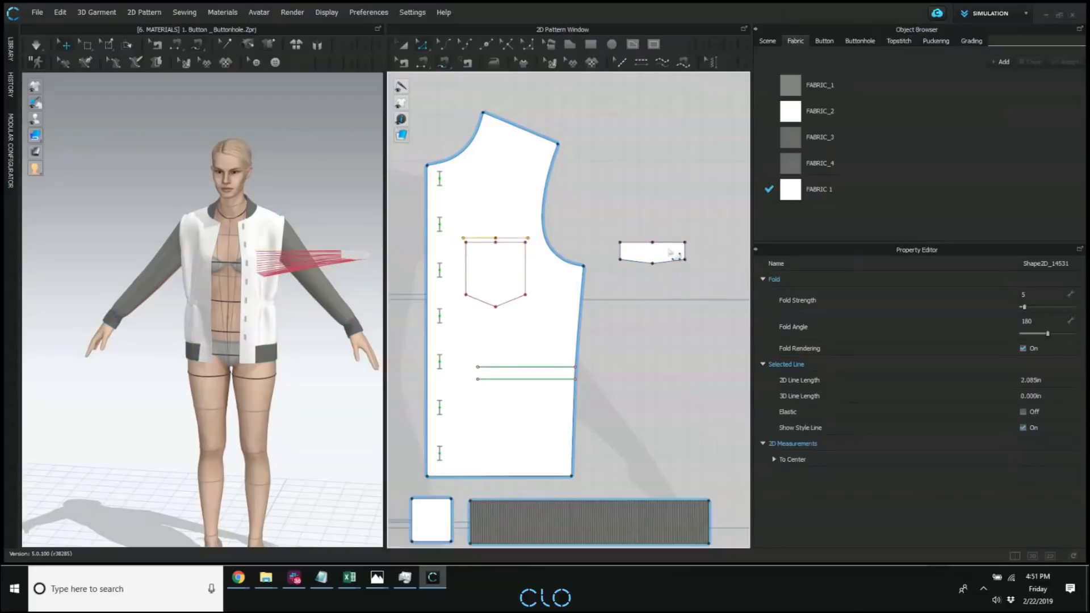
left_click(684, 251)
left_click(667, 252)
scroll(665, 252, "up", 4)
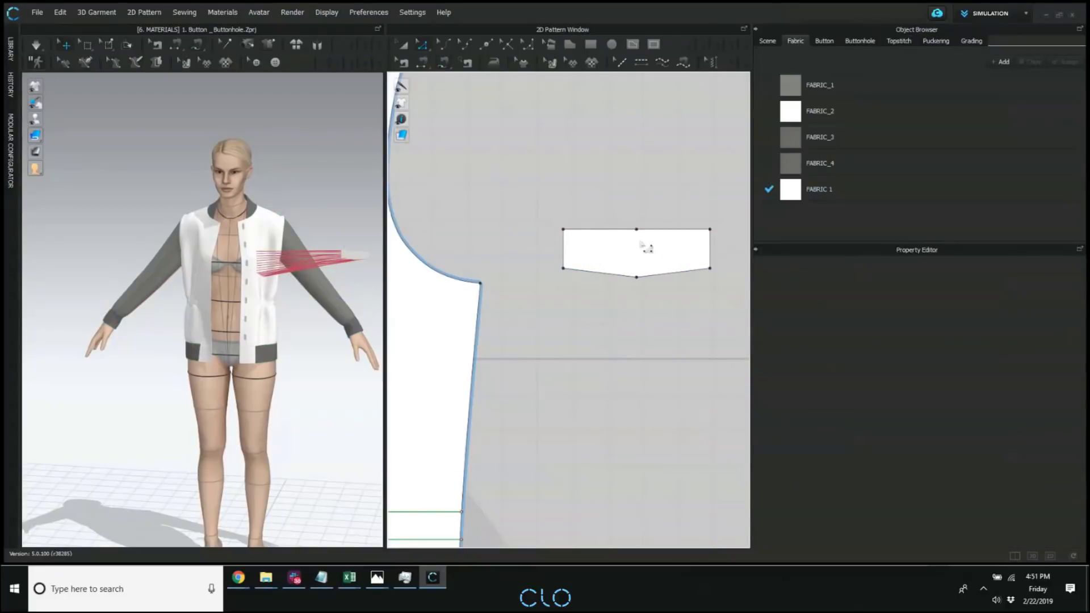
Free-sew the flap's top edge to the internal line above the pocket outline on the front pattern.
key("k")
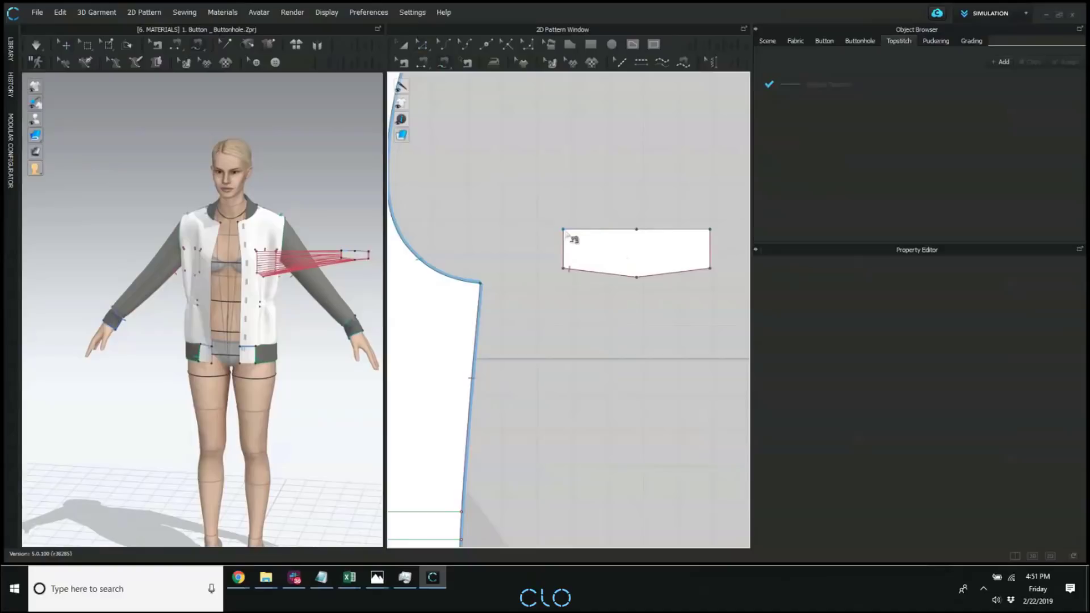
scroll(545, 246, "down", 3)
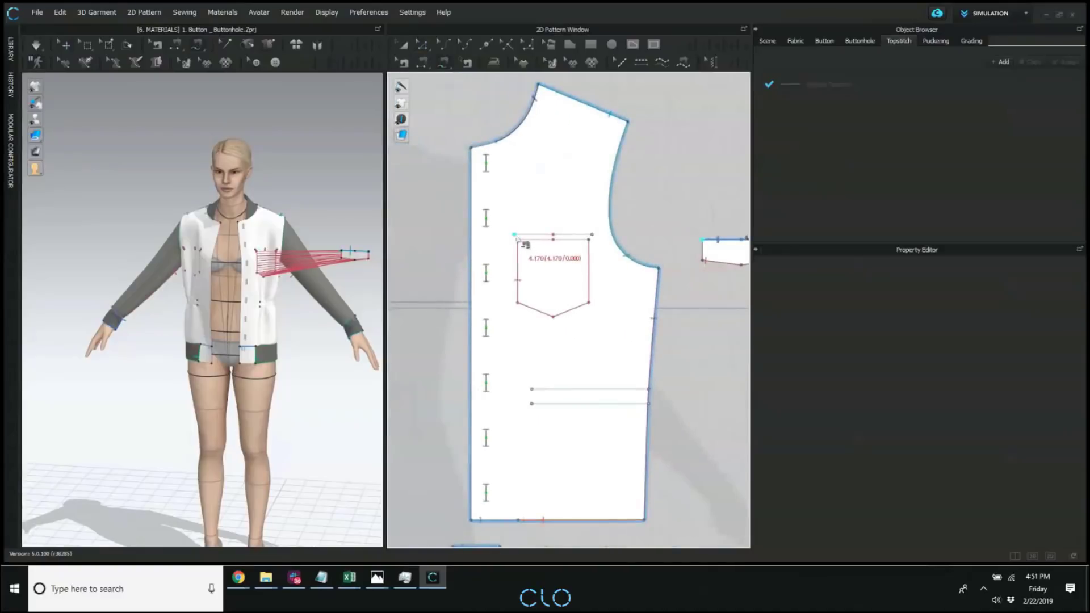
left_click(522, 238)
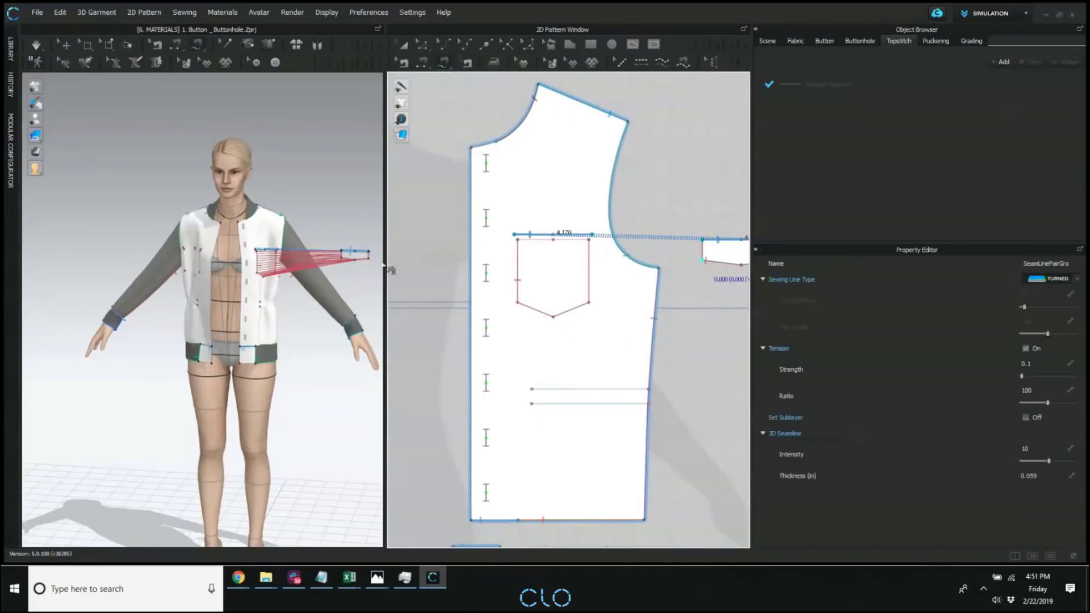
Clone the pocket outline on the front as another separate pattern and place it below the flap pattern.
key("a")
scroll(609, 265, "down", 2)
middle_click_drag(704, 258, 637, 251)
left_click(637, 250)
scroll(617, 279, "down", 3)
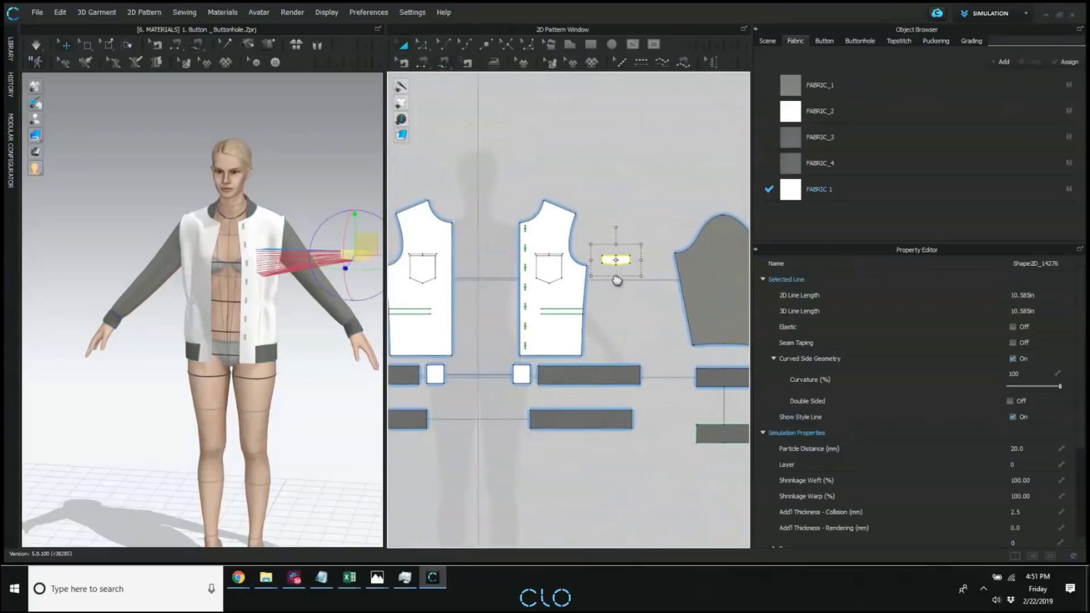
left_click(617, 299)
right_click(561, 275)
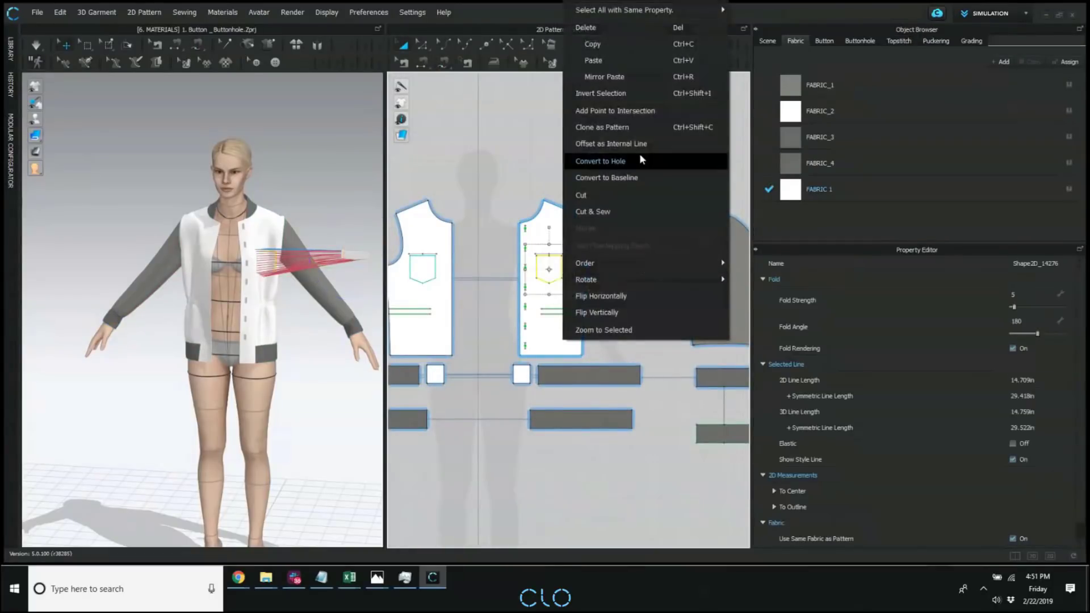
left_click(602, 127)
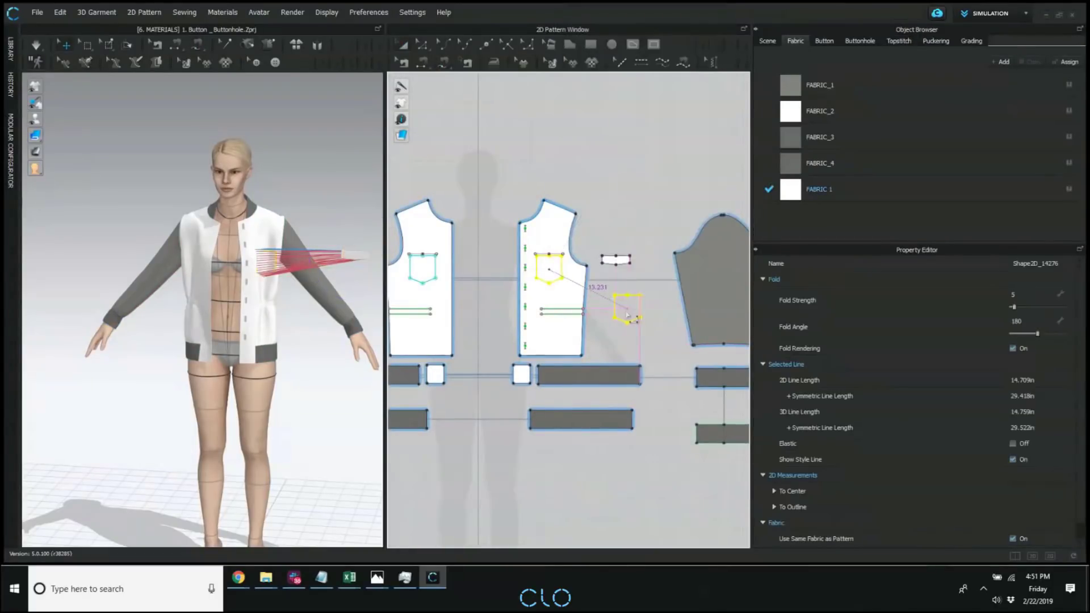
left_click(630, 312)
left_click(677, 290)
Free-sew the side and bottom edges of the newly cloned pocket to the pocket outline on the front pattern.
key("m")
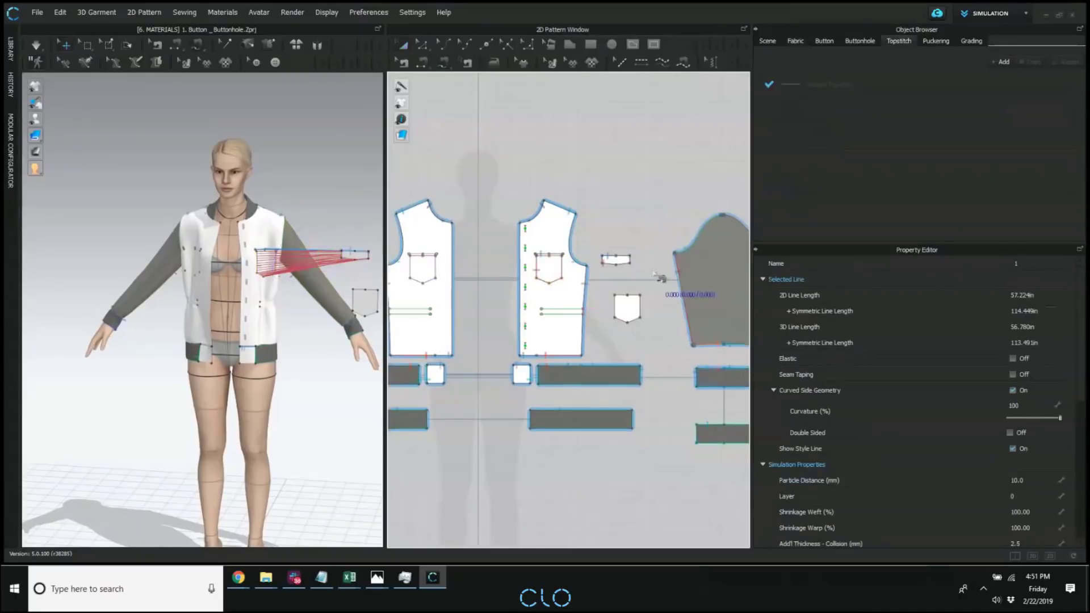
left_click(615, 295)
left_click(640, 296)
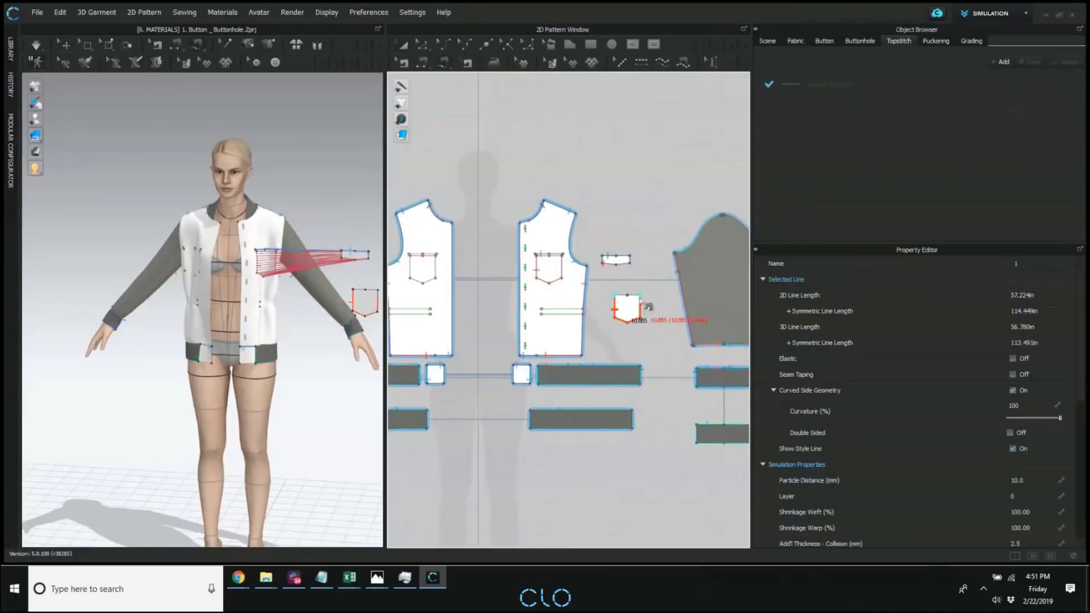
left_click(536, 255)
left_click(557, 258)
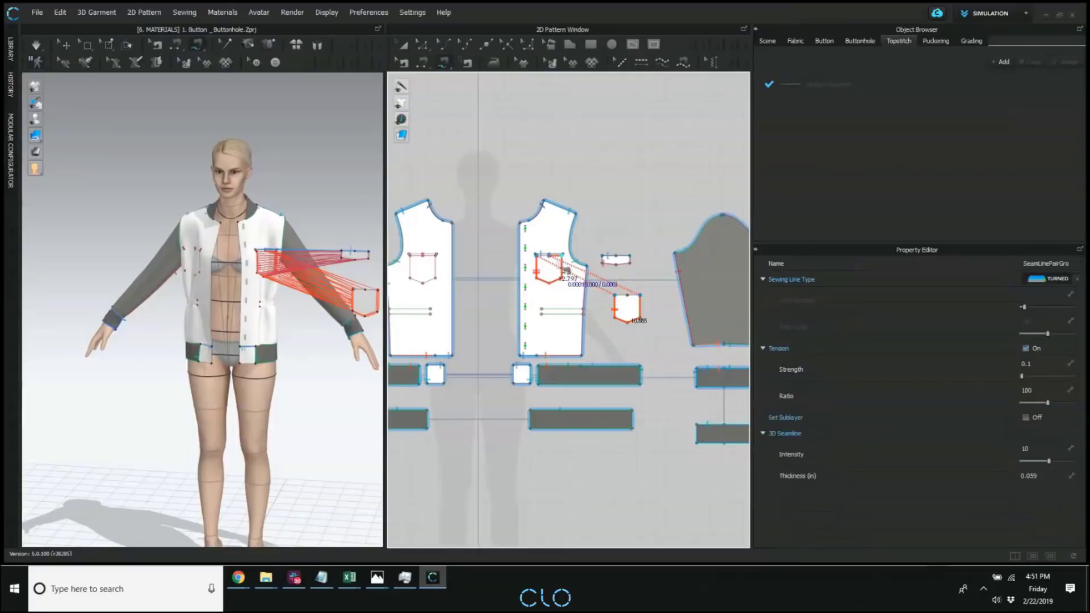
Remove the extra seam on the flap pattern's side and bottom edges, keeping its top seam.
scroll(557, 264, "up", 5)
key("b")
left_click_drag(540, 249, 569, 250)
left_click(685, 307)
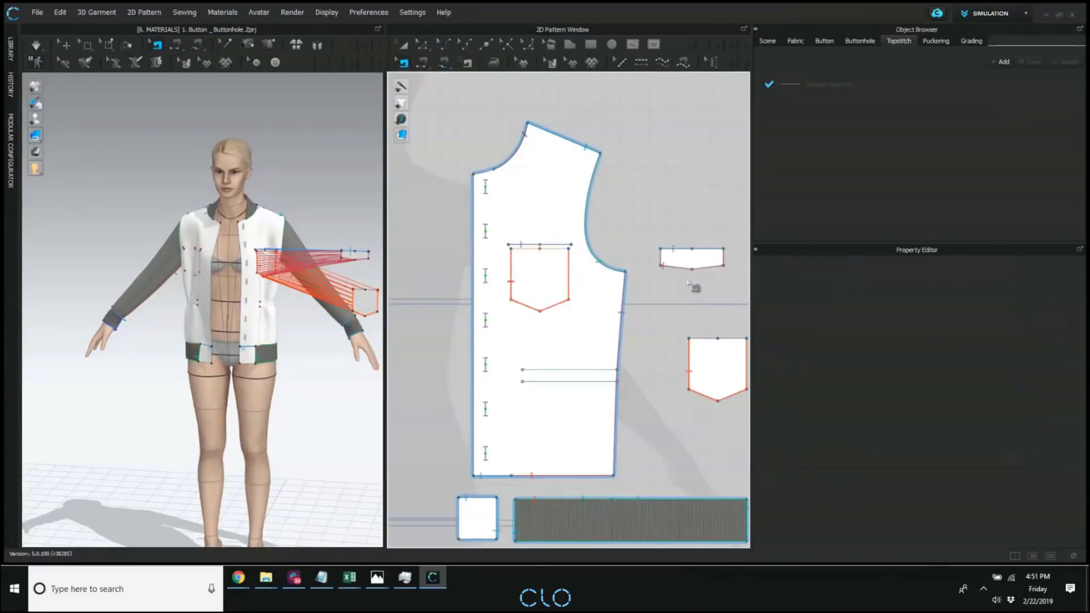
left_click(689, 273)
left_click(720, 334)
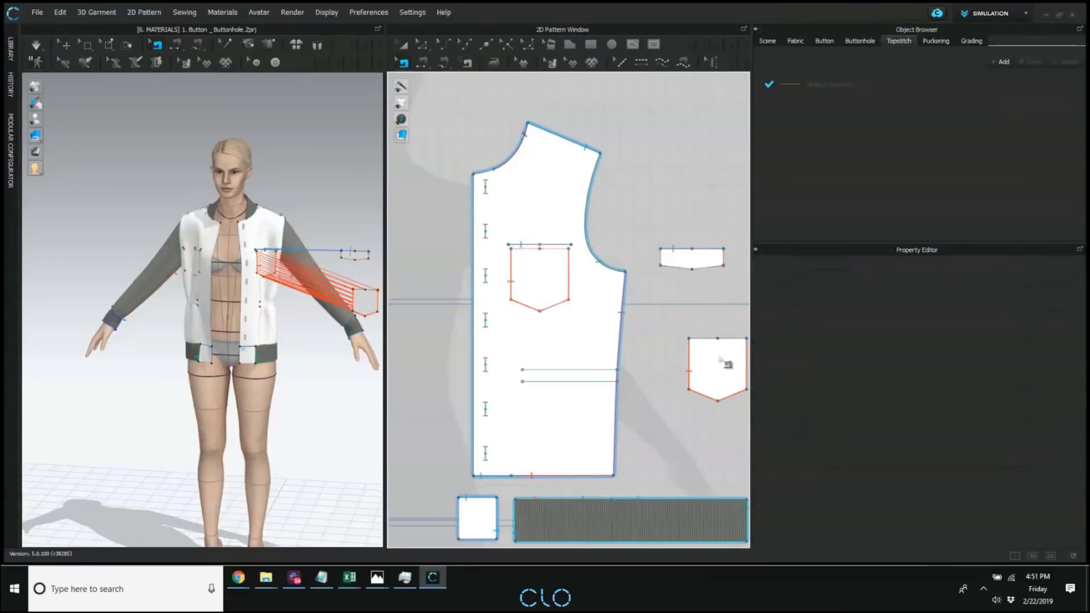
Superimpose the separate pocket and flap patterns over the front pattern in 3D.
key("s")
left_click(704, 329)
left_click(559, 355)
key("a")
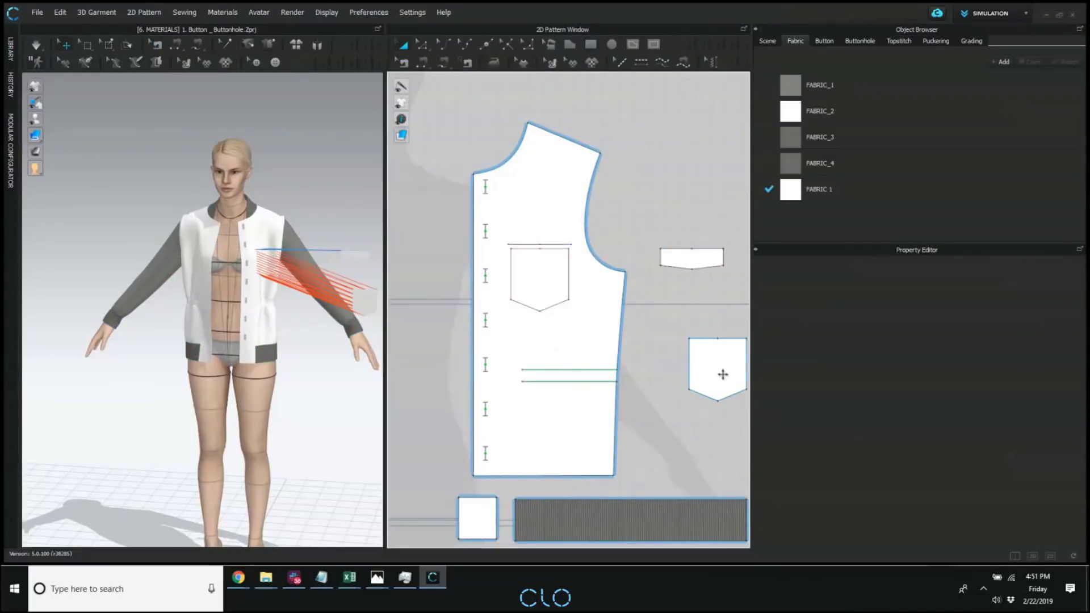
left_click(722, 375)
left_click(691, 261, "shift")
key("ctrl+u")
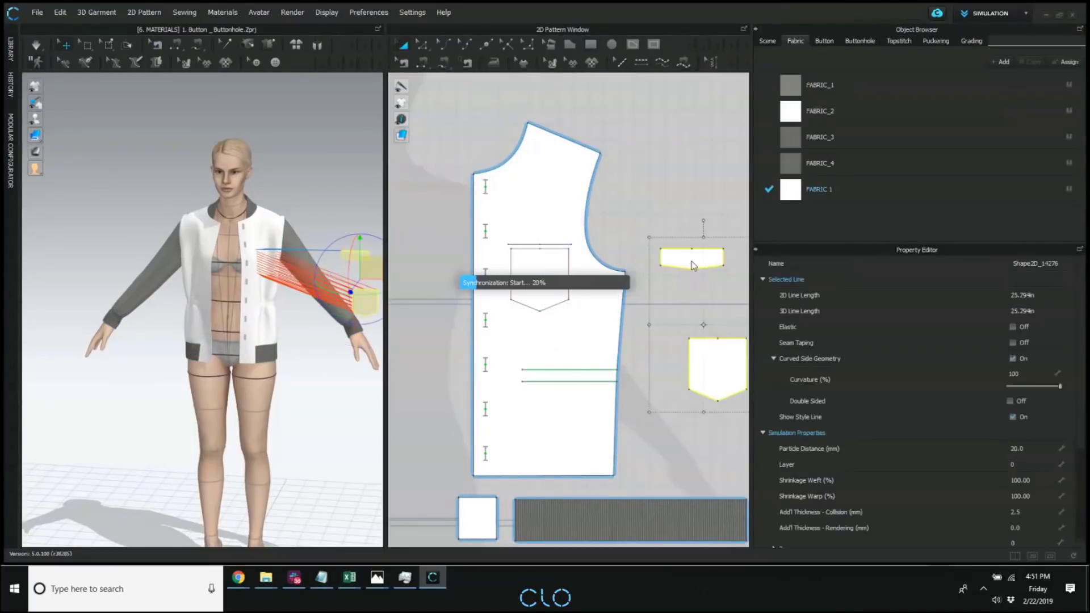
Pull the flap slightly forward of the chest in 3D and simulate to drape the pocket and flap.
left_click(332, 180)
right_click_drag(331, 182, 301, 244)
left_click(691, 260)
scroll(255, 225, "up", 2)
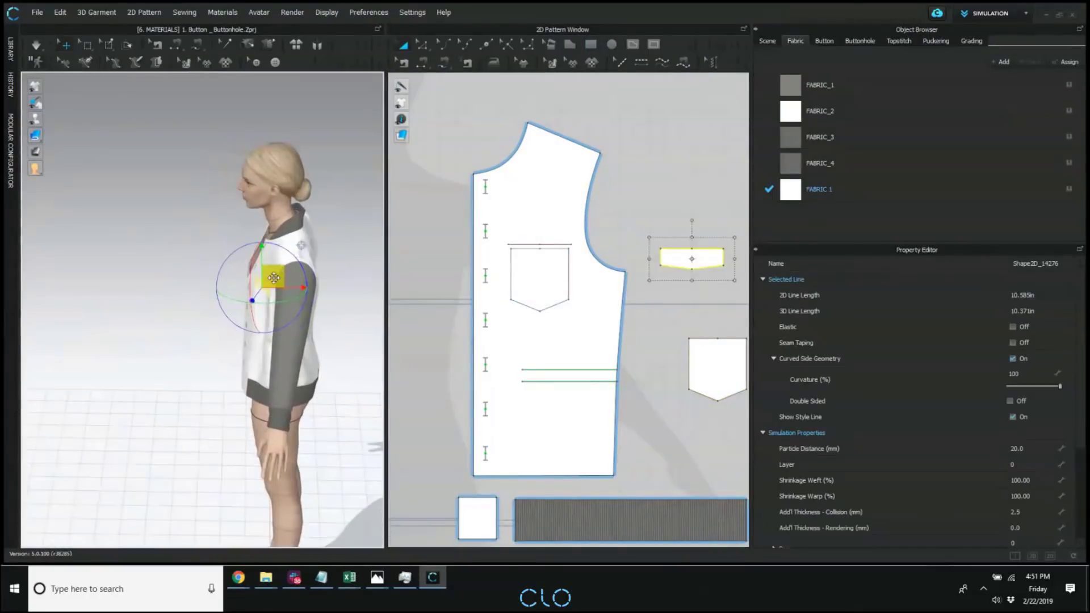
left_click_drag(275, 276, 253, 283)
left_click(190, 289)
right_click_drag(190, 289, 287, 307)
scroll(287, 307, "up", 3)
middle_click_drag(313, 286, 171, 285)
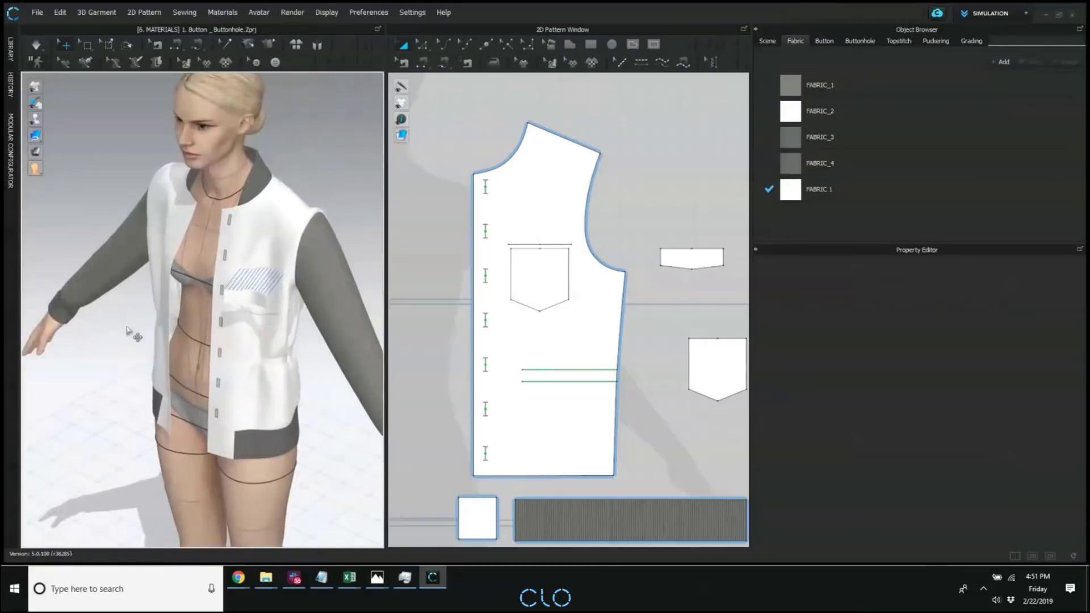
right_click_drag(153, 369, 230, 364)
key("space")
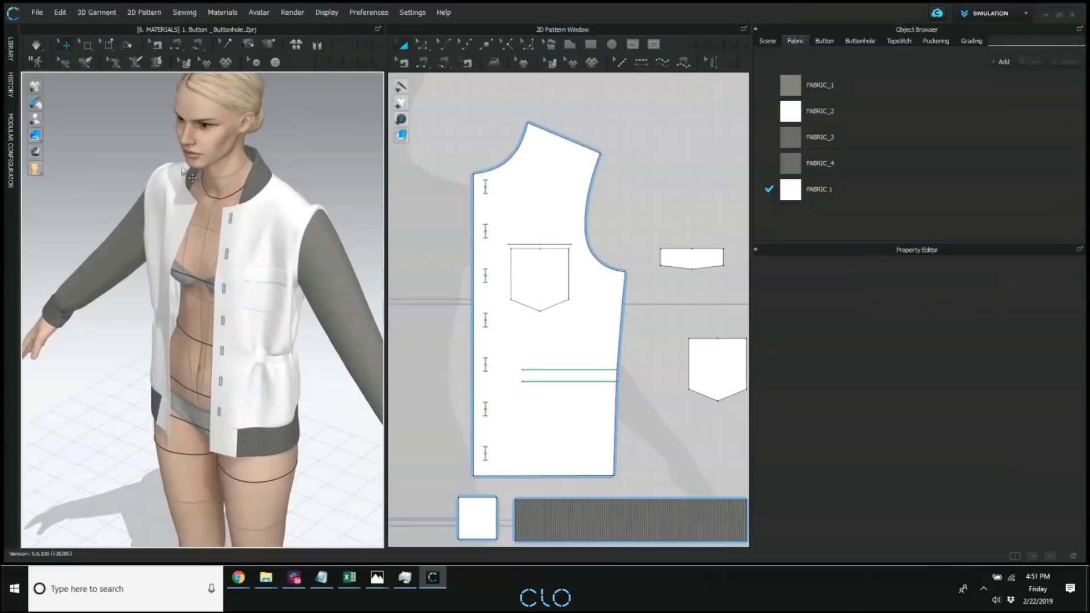
Turn on the style line display for the 3D garment.
mouse_move(35, 87)
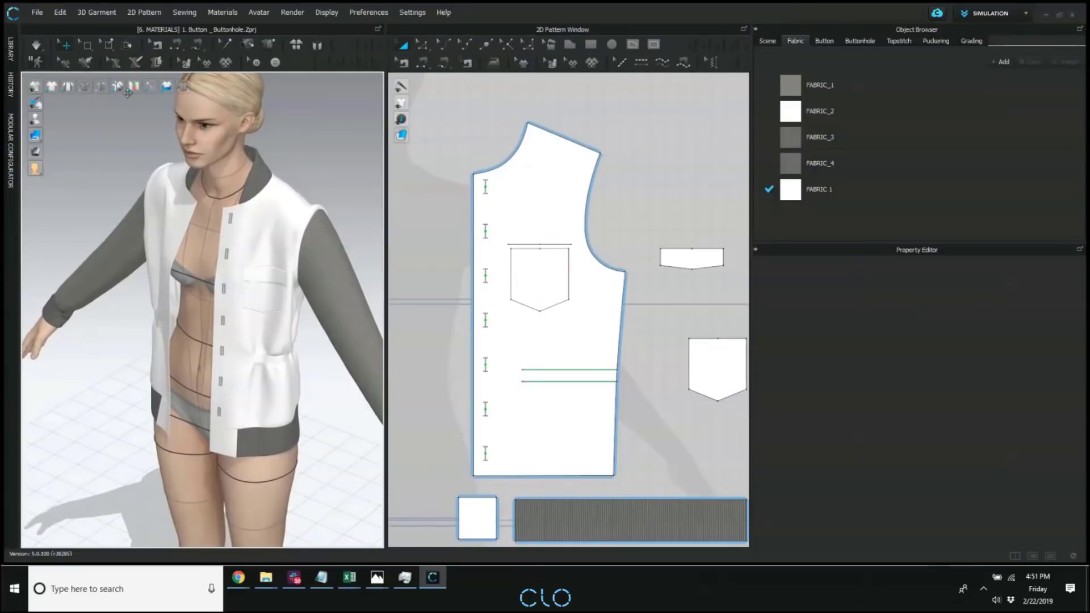
left_click(180, 86)
scroll(312, 278, "up", 10)
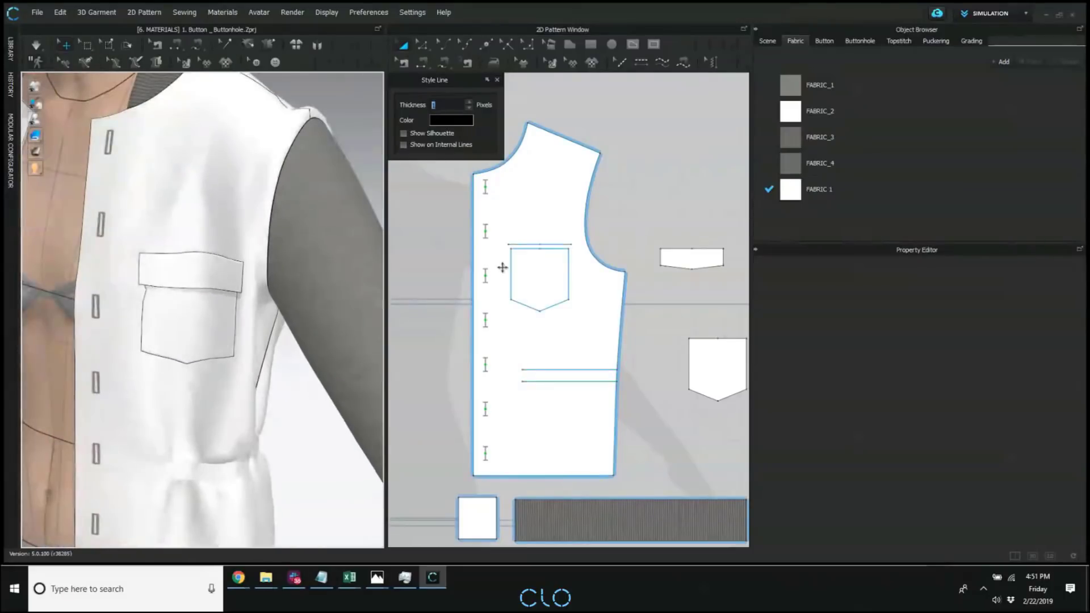
Widen the 3D garment window and place the style line settings over the 2D pattern area.
middle_click_drag(502, 266, 477, 266)
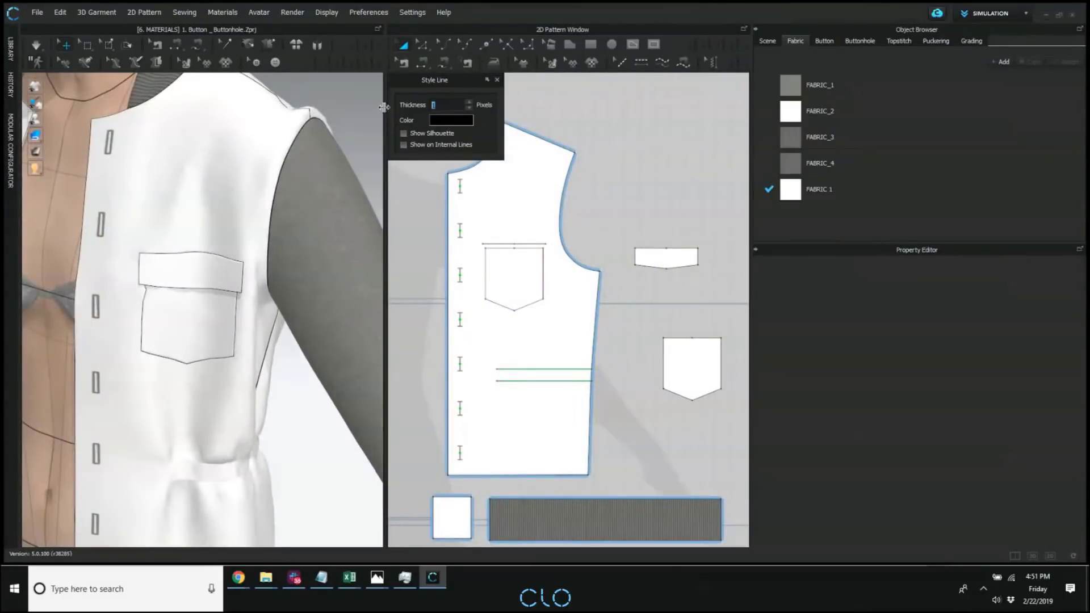
left_click_drag(385, 115, 465, 115)
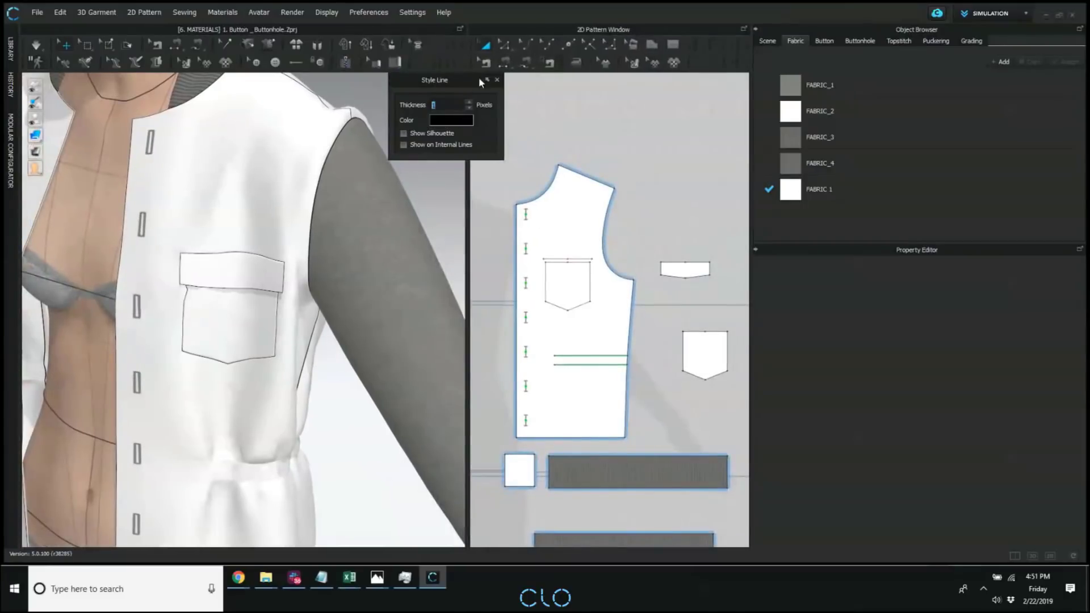
left_click_drag(458, 77, 638, 87)
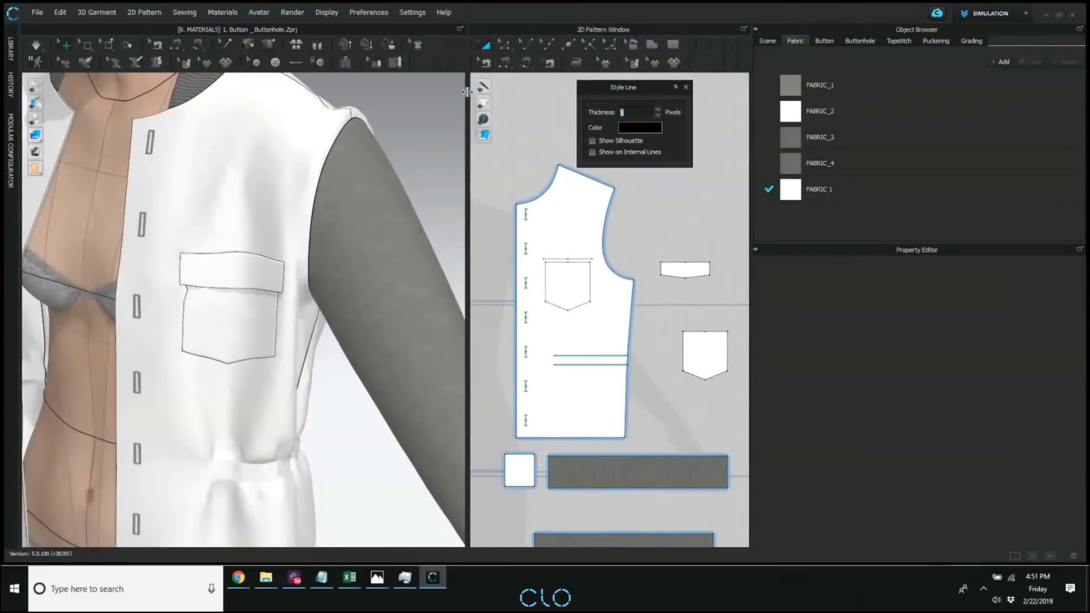
left_click_drag(467, 92, 584, 92)
Create a binding along the flap's front side edge and pointed bottom edge in 3D.
left_click(424, 63)
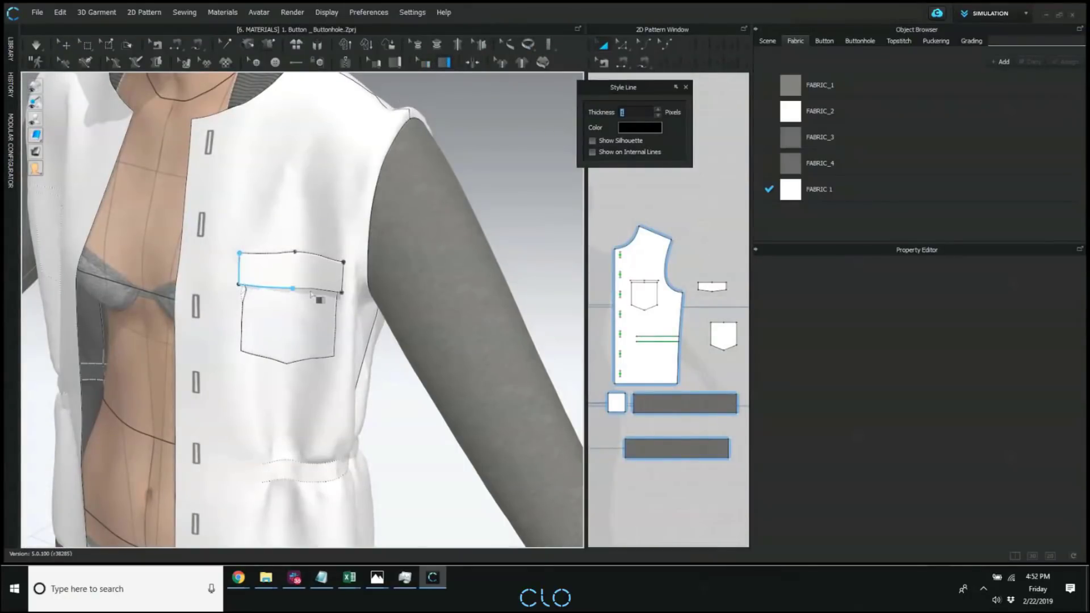
left_click(340, 294)
scroll(290, 292, "down", 2)
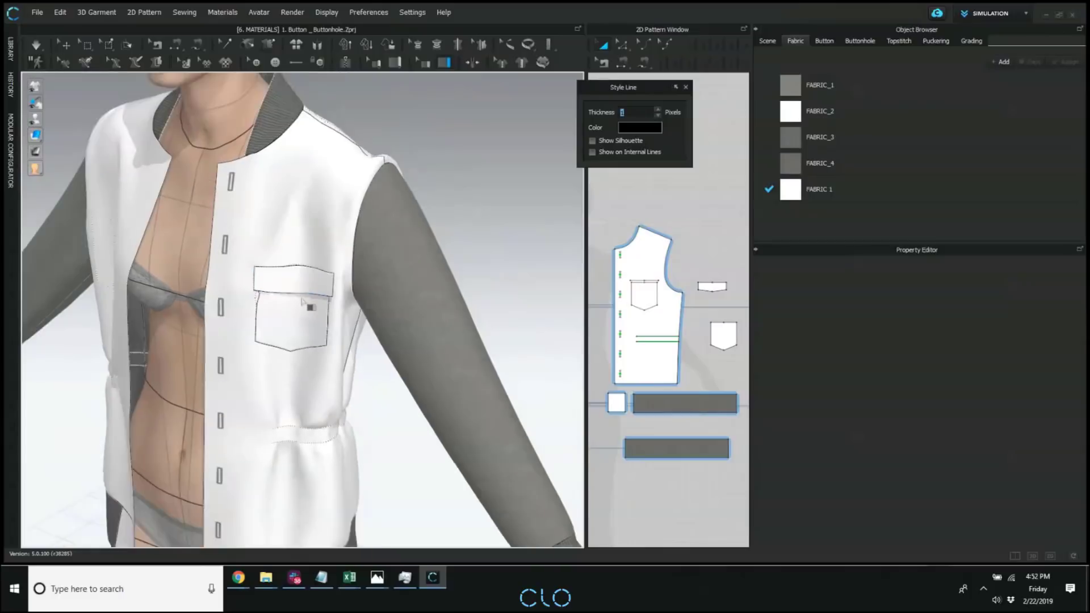
middle_click_drag(301, 301, 332, 331)
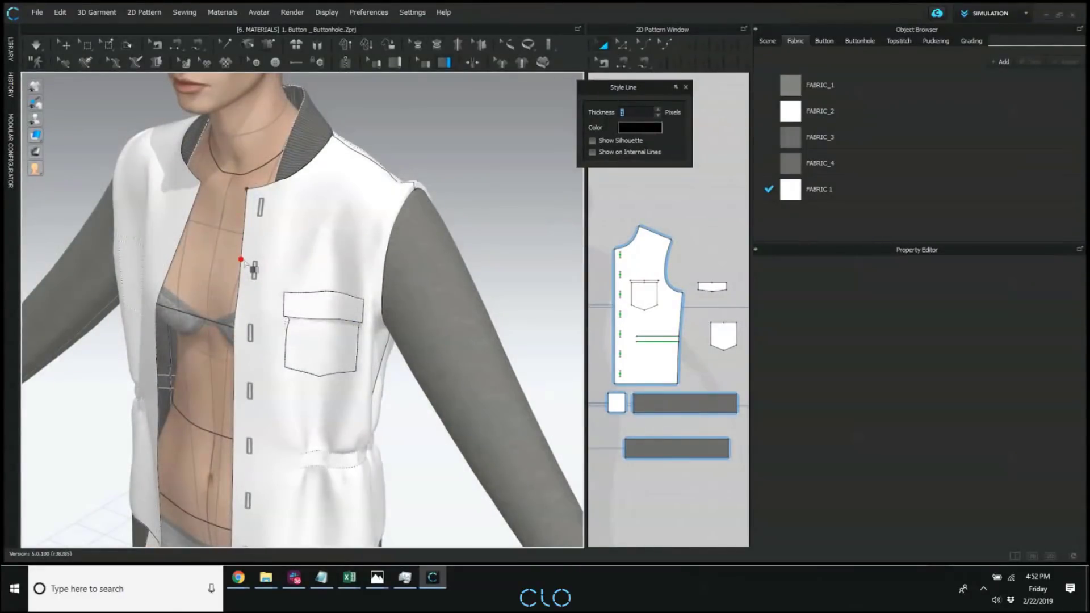
right_click_drag(361, 343, 368, 292)
left_click(423, 62)
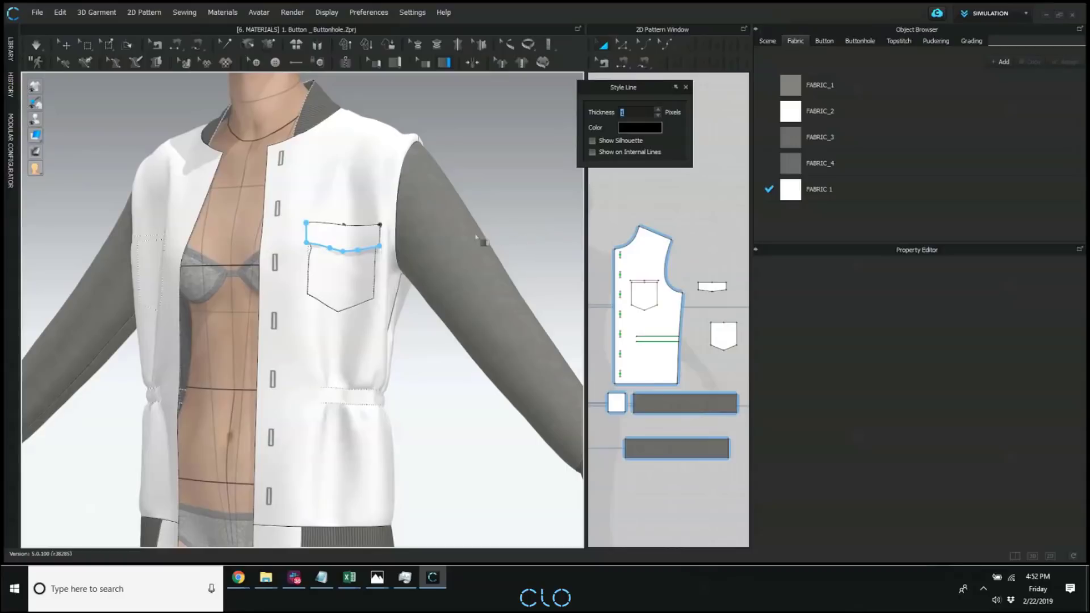
key("Return")
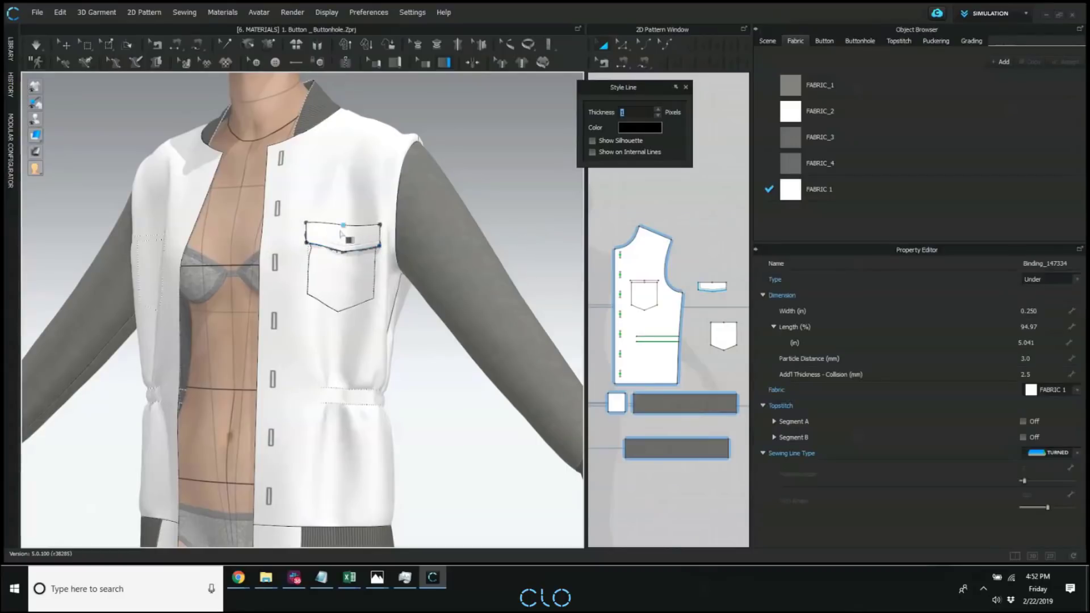
Change the flap binding's type to Over.
right_click_drag(382, 271, 299, 275)
scroll(299, 274, "up", 5)
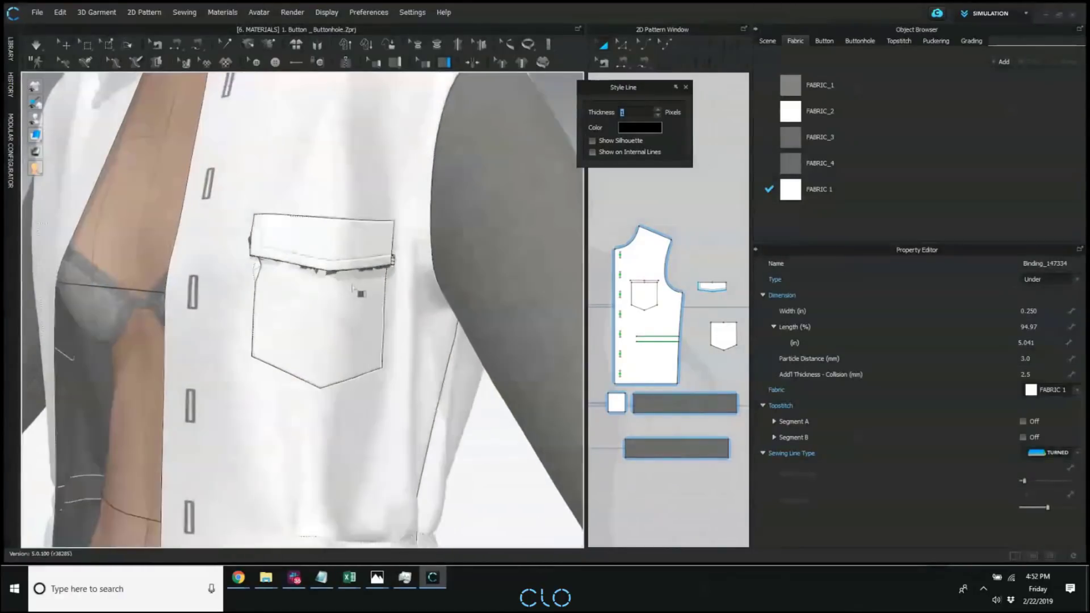
left_click(424, 63)
left_click(397, 272)
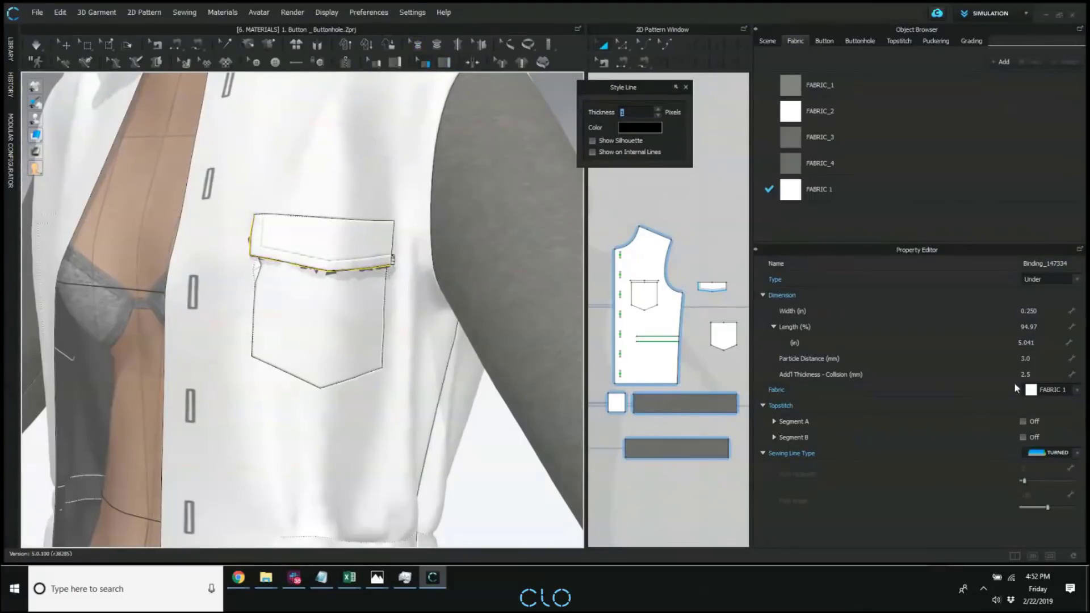
left_click(1044, 279)
left_click(1030, 288)
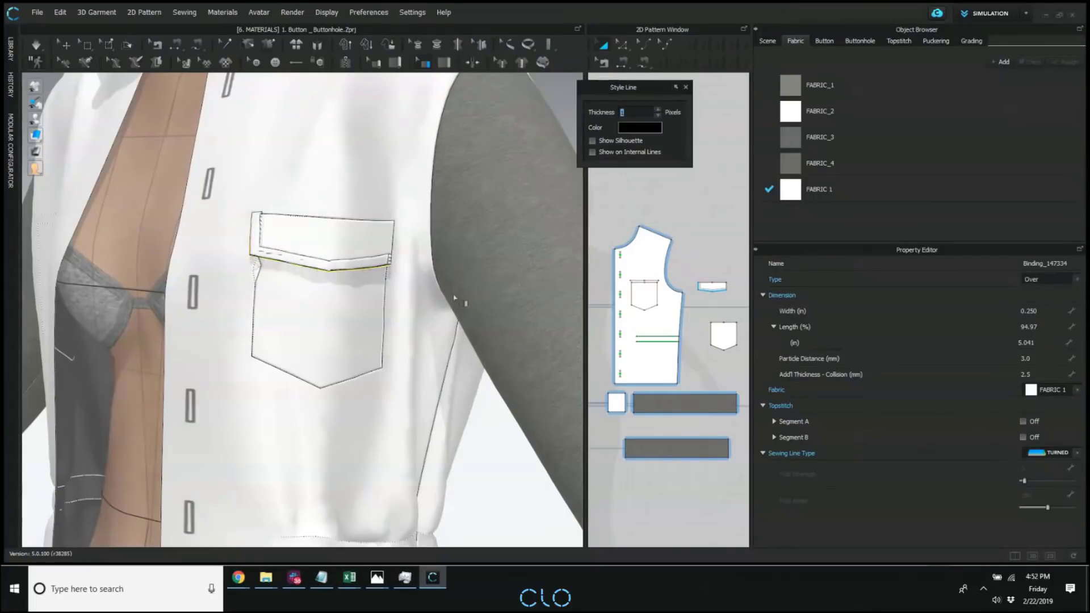
key("q")
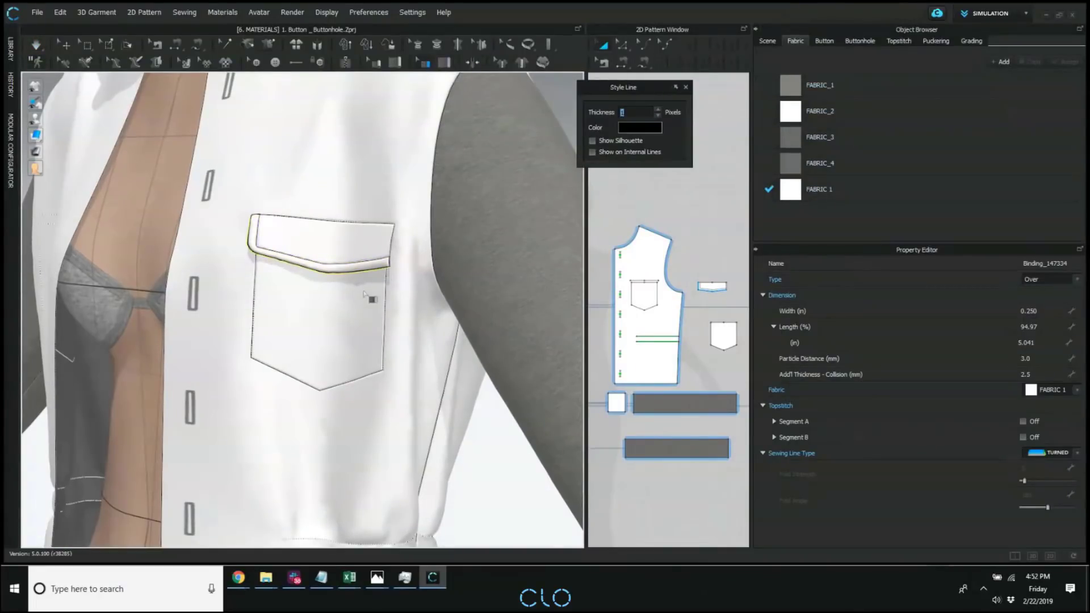
Assign FABRIC_1 to the flap binding.
left_click(1032, 399)
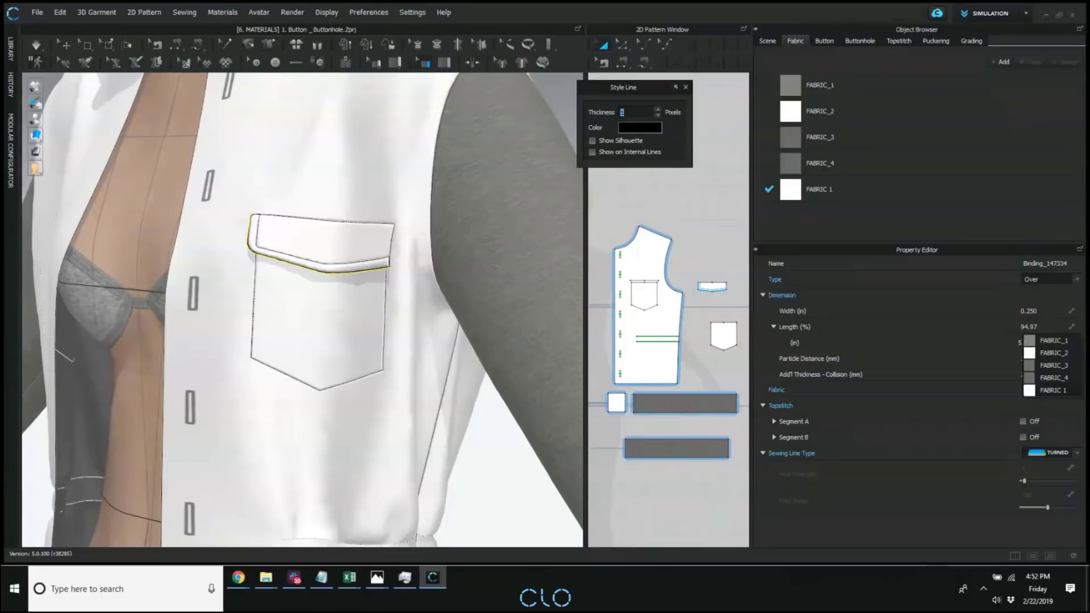
left_click(1064, 342)
left_click(440, 319)
right_click_drag(437, 317, 397, 301)
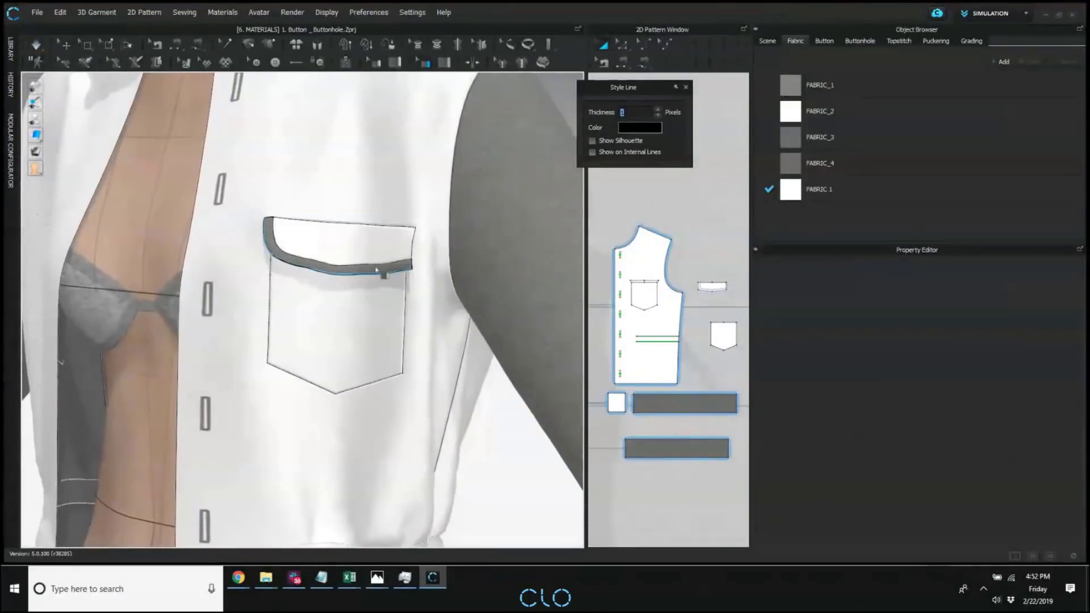
Examine the flap binding's dimension, fabric, topstitch and sewing line properties.
left_click(354, 278)
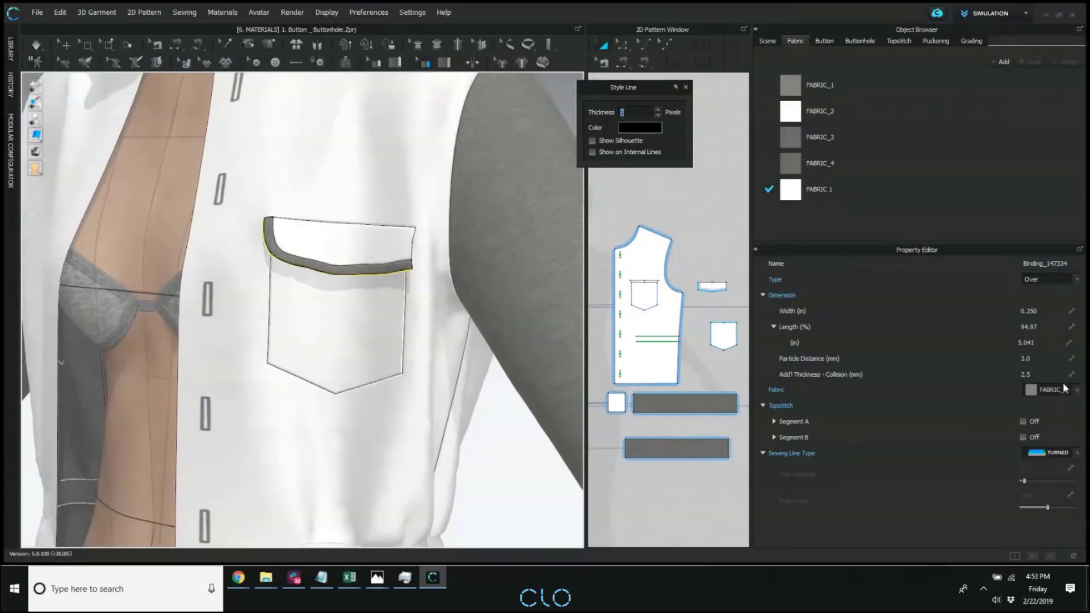
left_click(763, 295)
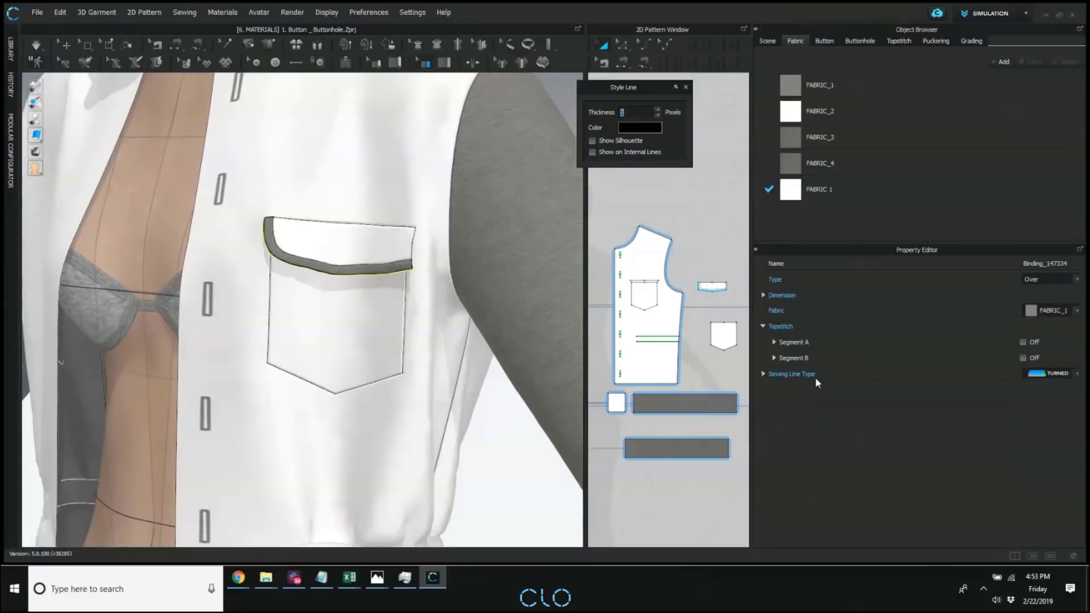
left_click(494, 451)
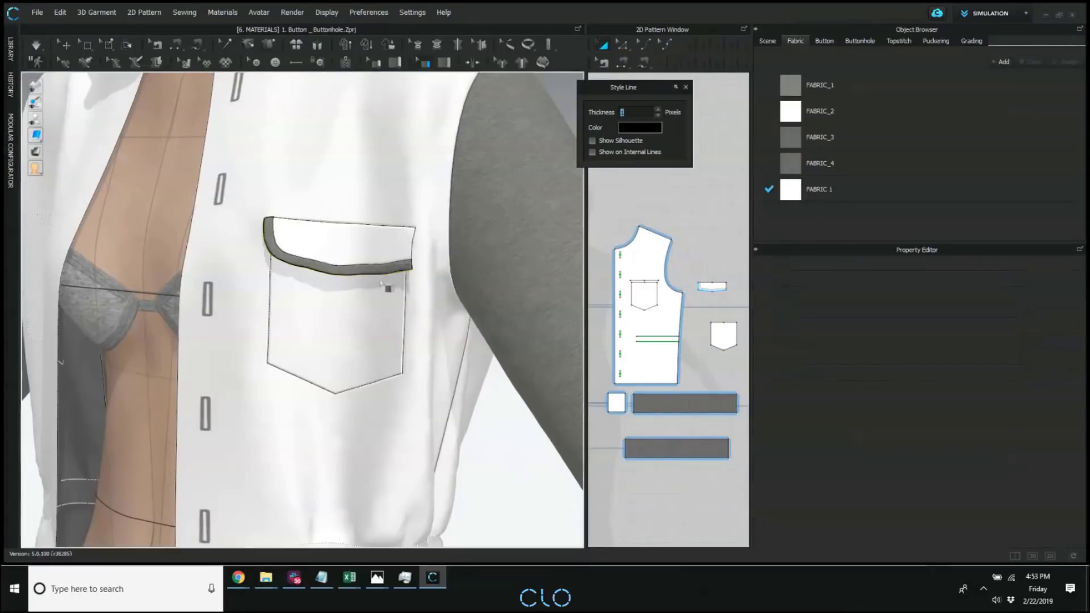
left_click(386, 272)
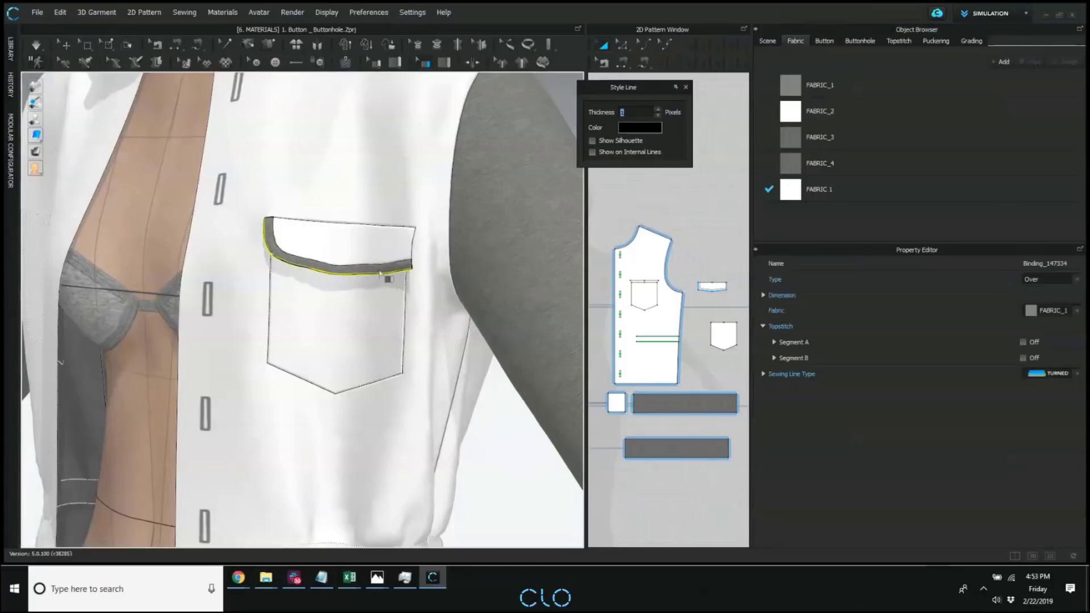
left_click(763, 295)
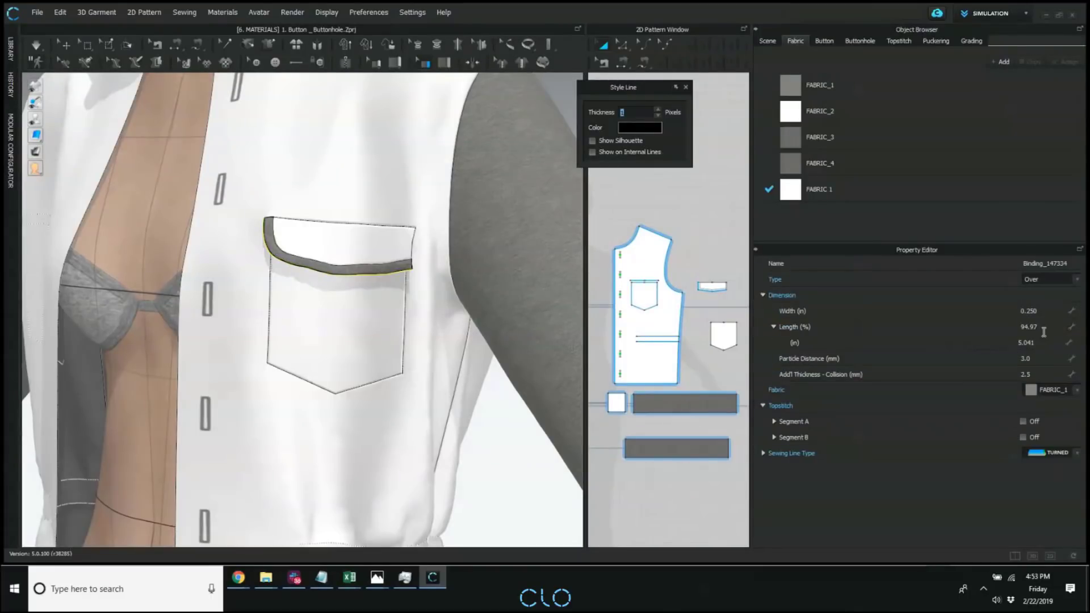
left_click(492, 311)
Examine the bound flap's underside and unbound side edge up close in 3D.
right_click_drag(492, 311, 475, 337)
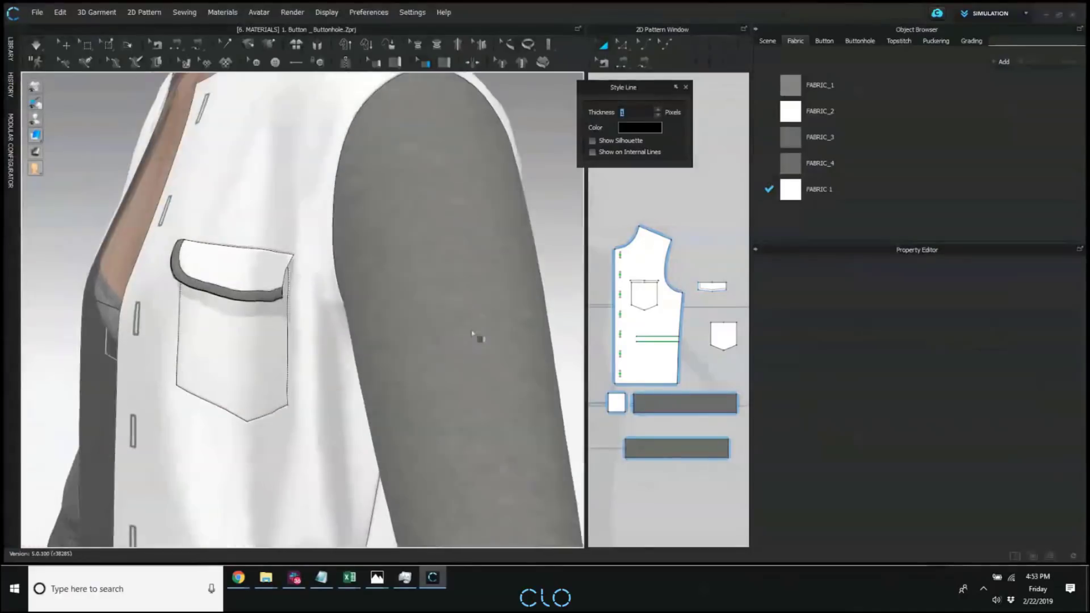
scroll(445, 339, "up", 4)
right_click_drag(400, 337, 295, 243)
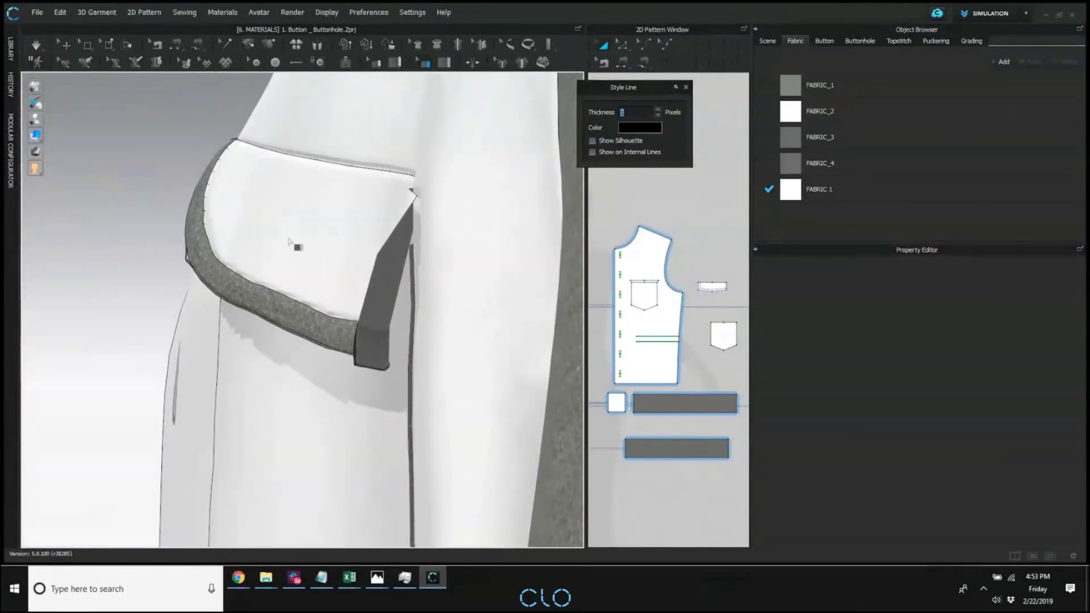
left_click(51, 135)
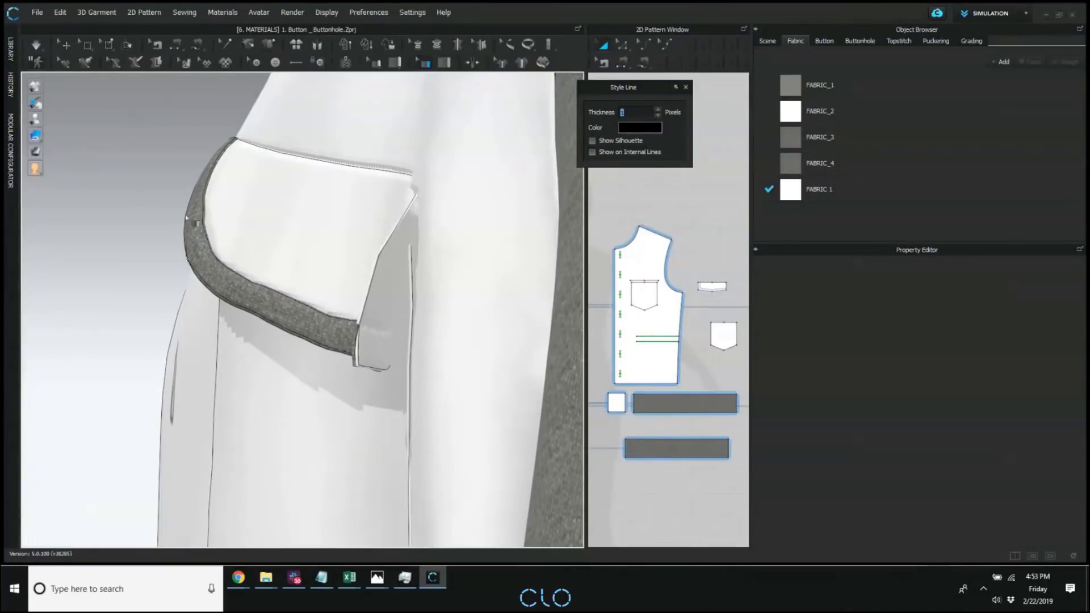
mouse_move(188, 219)
right_mouse_down()
mouse_move(216, 229)
mouse_move(187, 227)
right_mouse_up()
key("space")
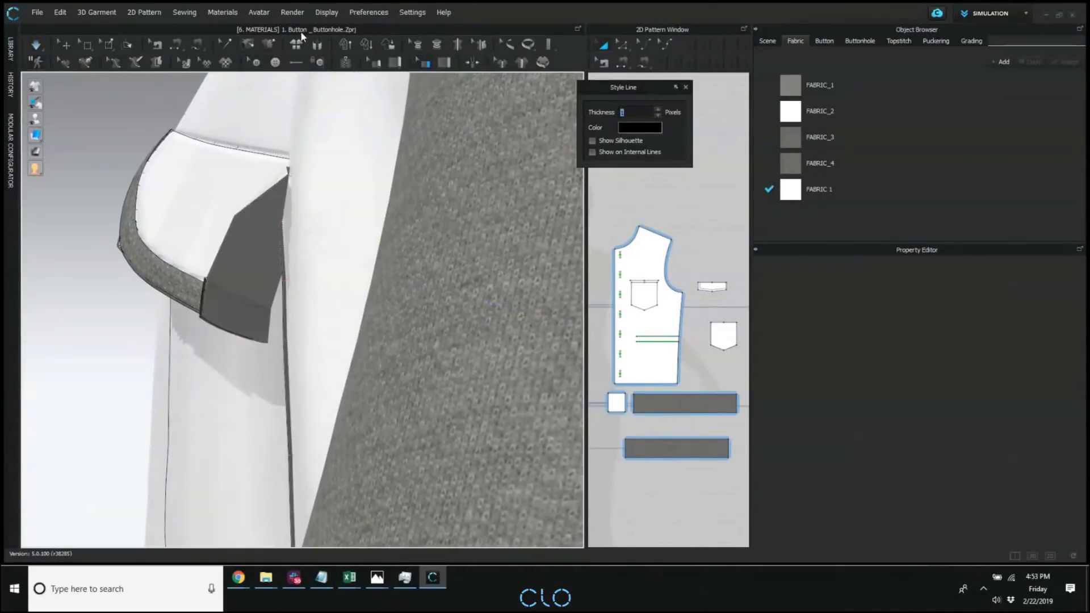
Try to sew the pocket flap's unbound side edge to the adjoining pocket edge with Segment Sewing.
left_click(127, 44)
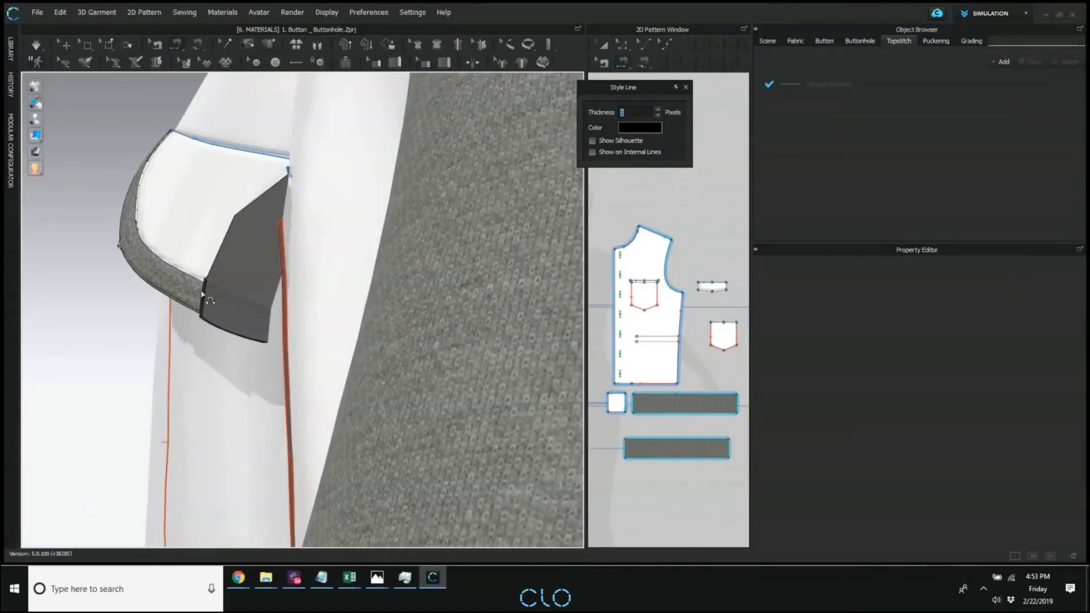
right_click_drag(202, 293, 234, 301)
right_click_drag(306, 324, 282, 321)
scroll(283, 321, "up", 4)
right_click_drag(393, 331, 347, 319)
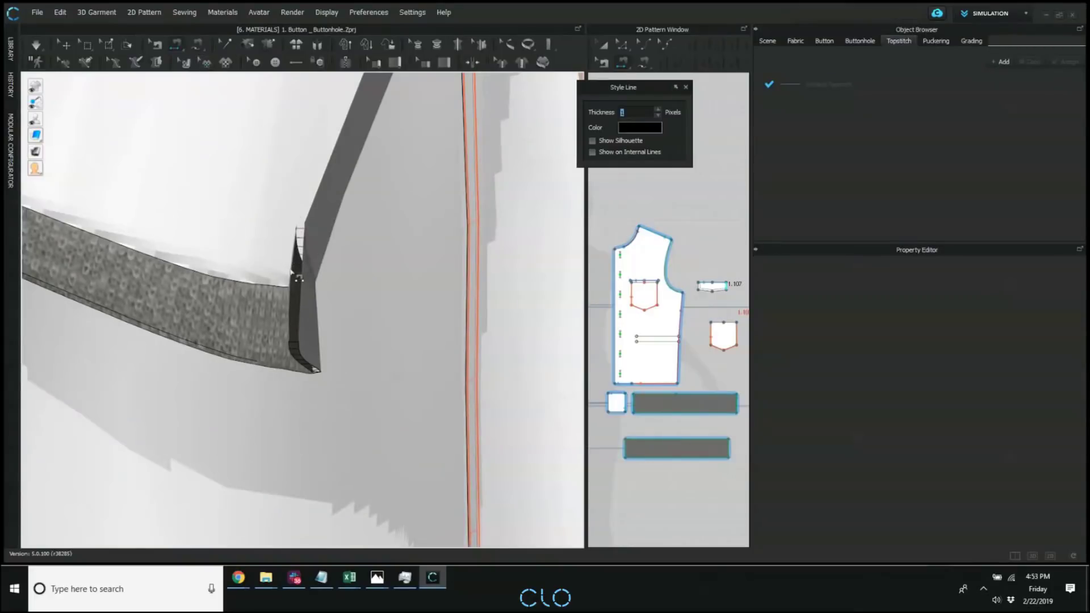
scroll(293, 272, "down", 5)
right_click_drag(297, 267, 188, 263)
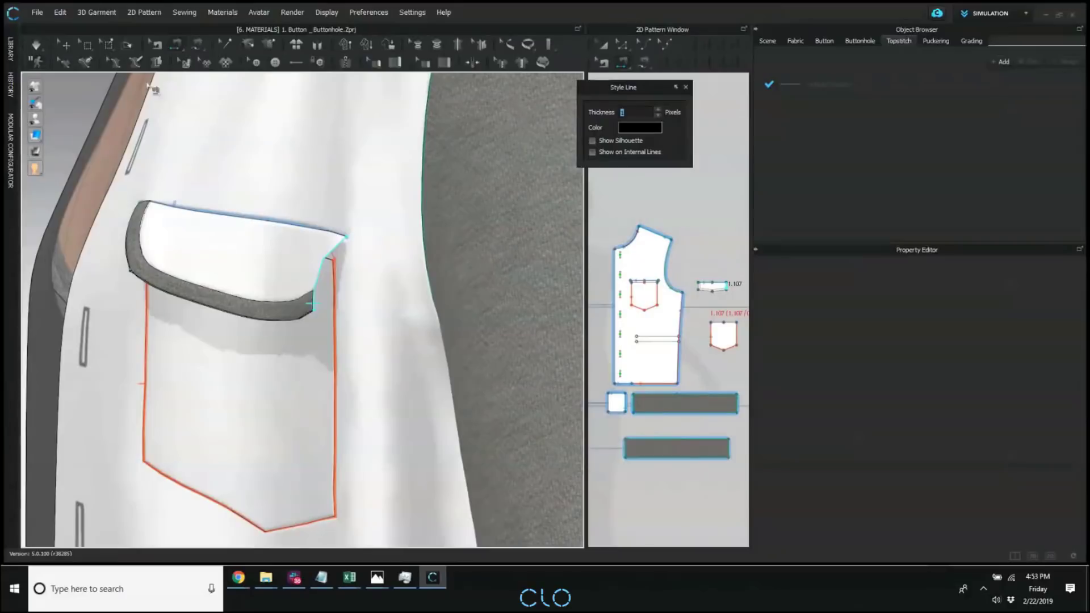
left_click(66, 43)
scroll(172, 175, "down", 8)
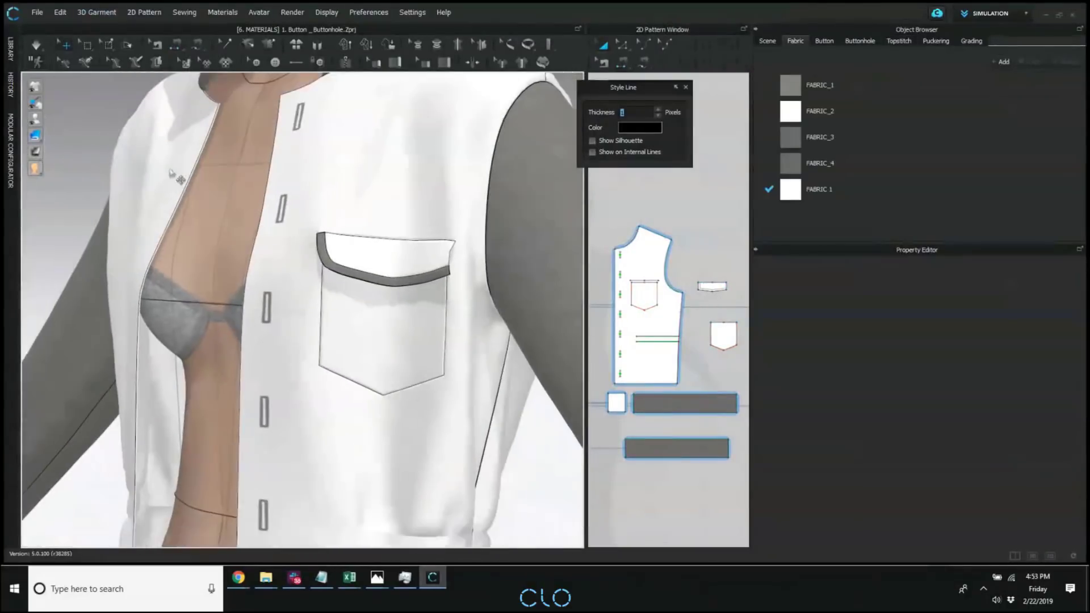
Simulate the garment and edit the flap binding's additional collision thickness.
key("space")
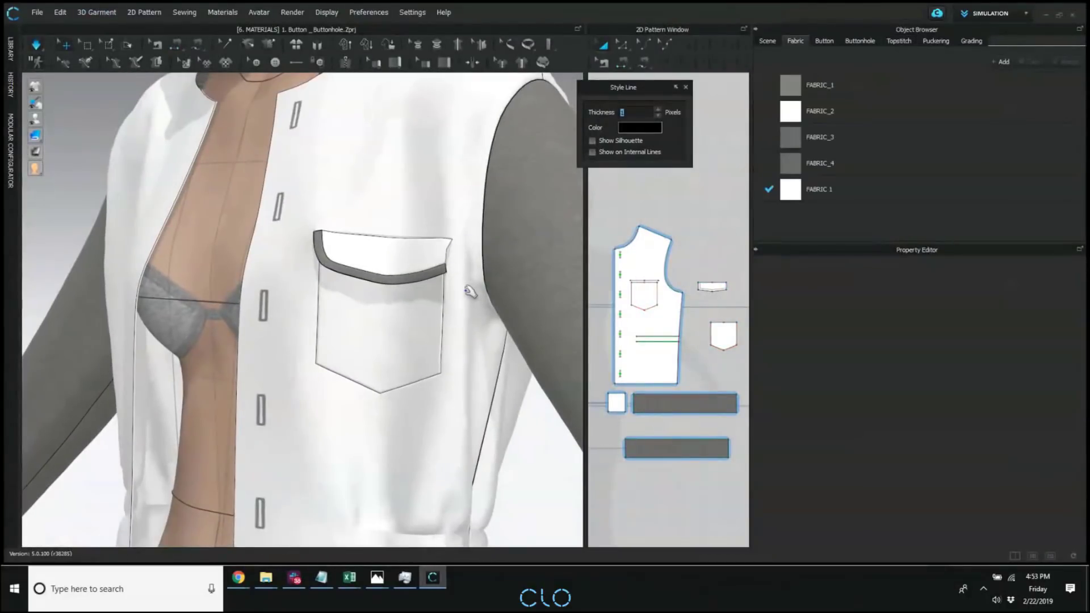
left_click(388, 281)
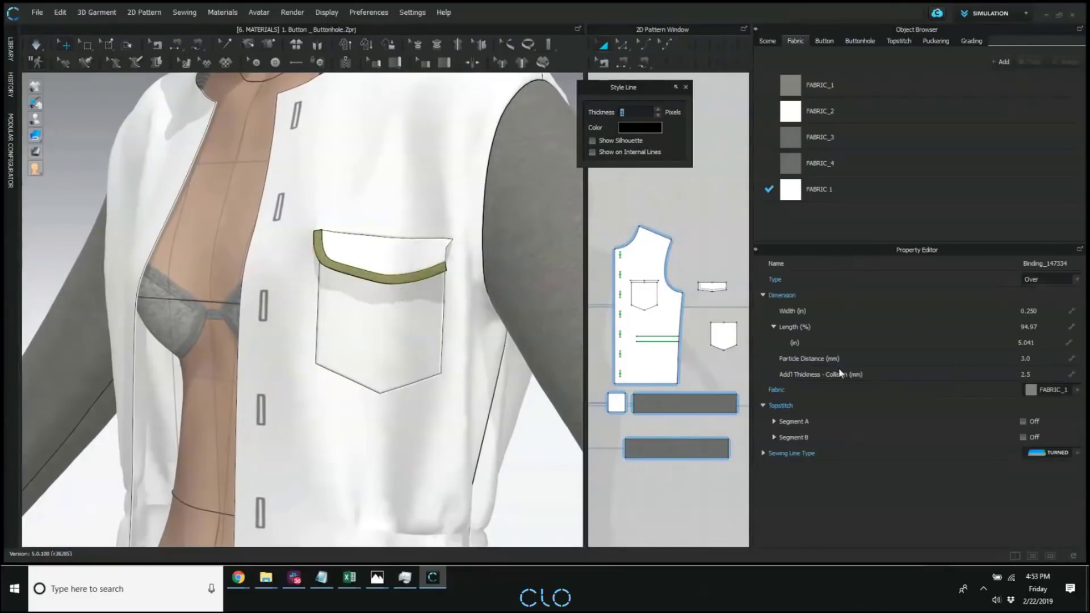
left_click(1040, 374)
key("Return")
Set the pocket flap's particle distance to 7 mm and simulate the garment.
left_click(408, 273)
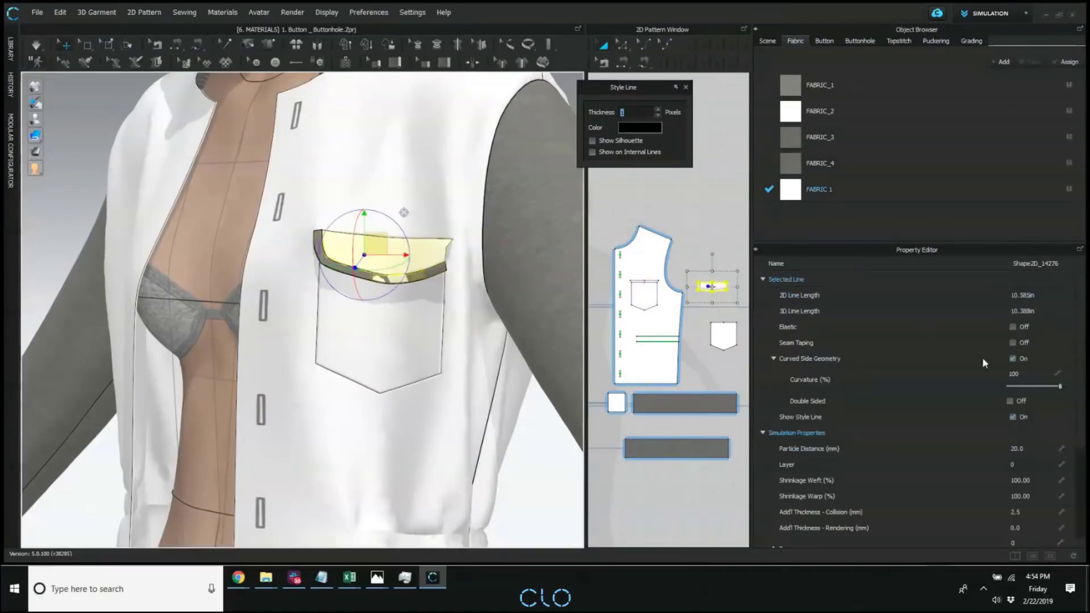
left_click(1029, 448)
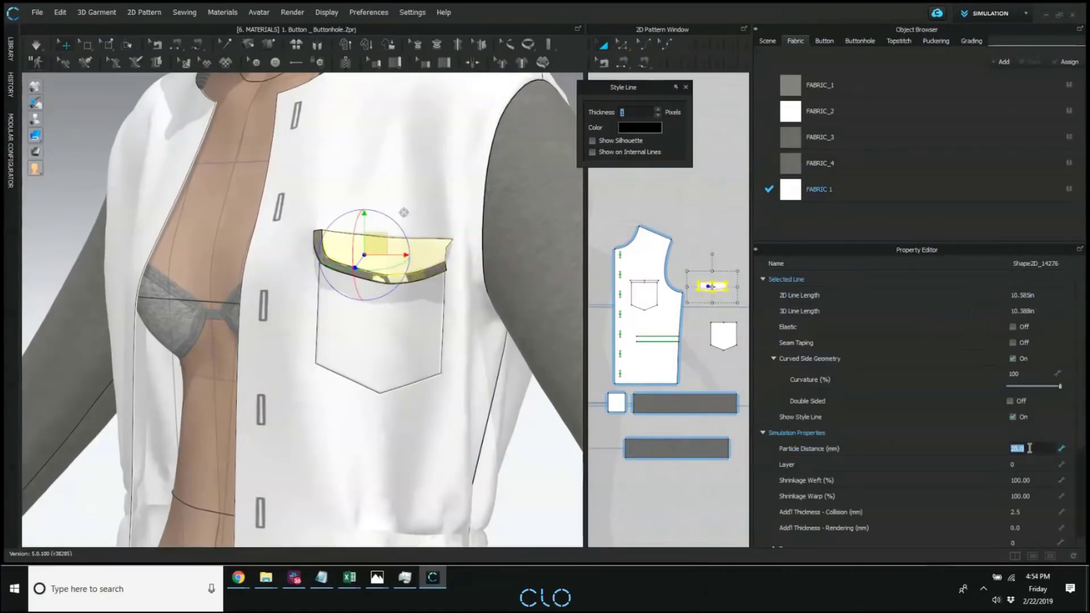
key("Return")
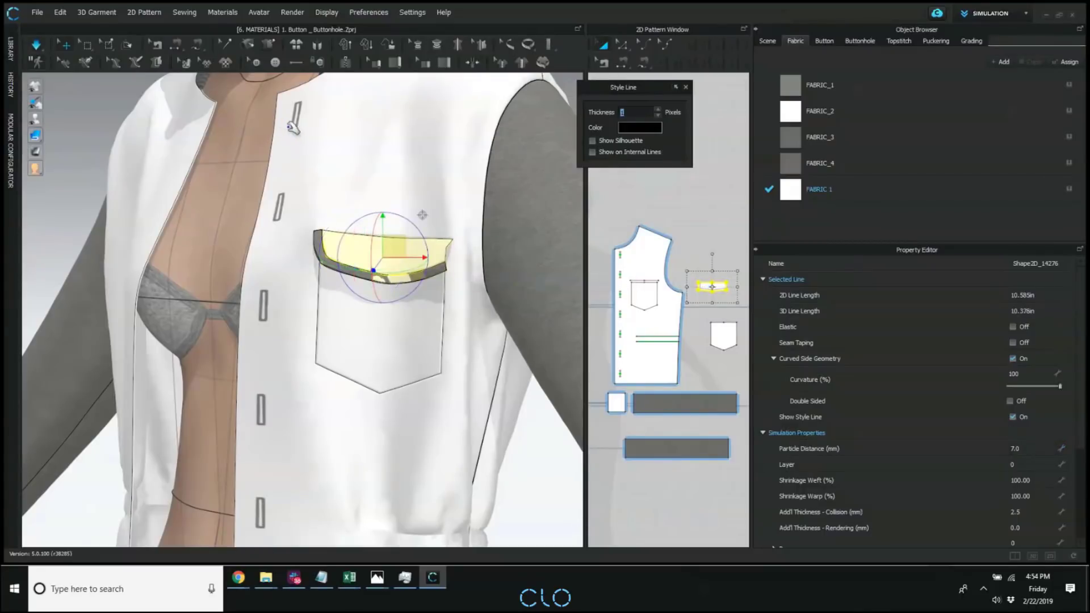
key("space")
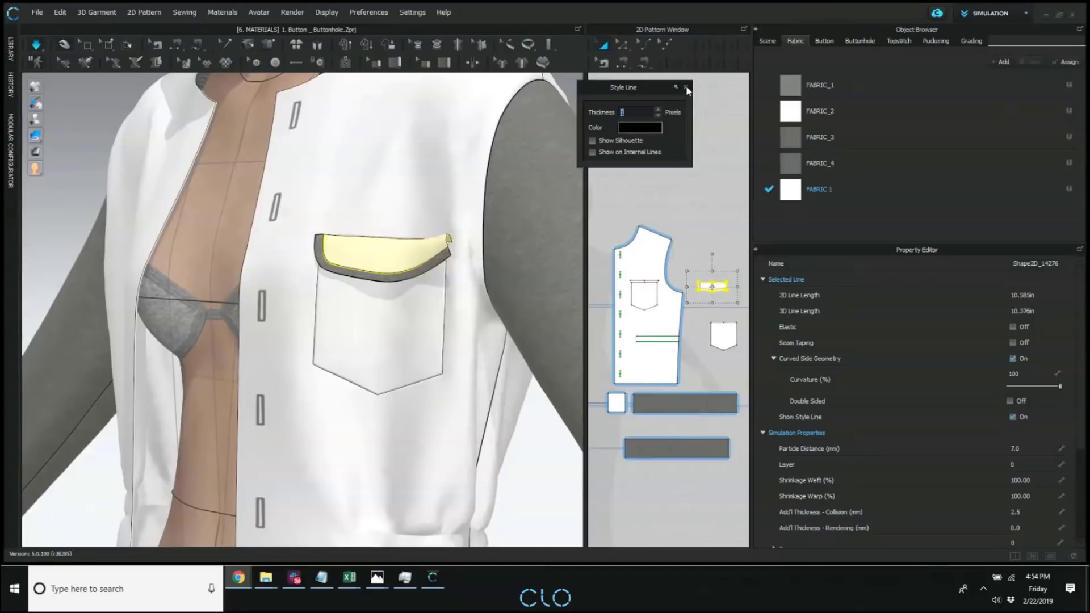
Collapse the Style Line settings window.
left_click(687, 89)
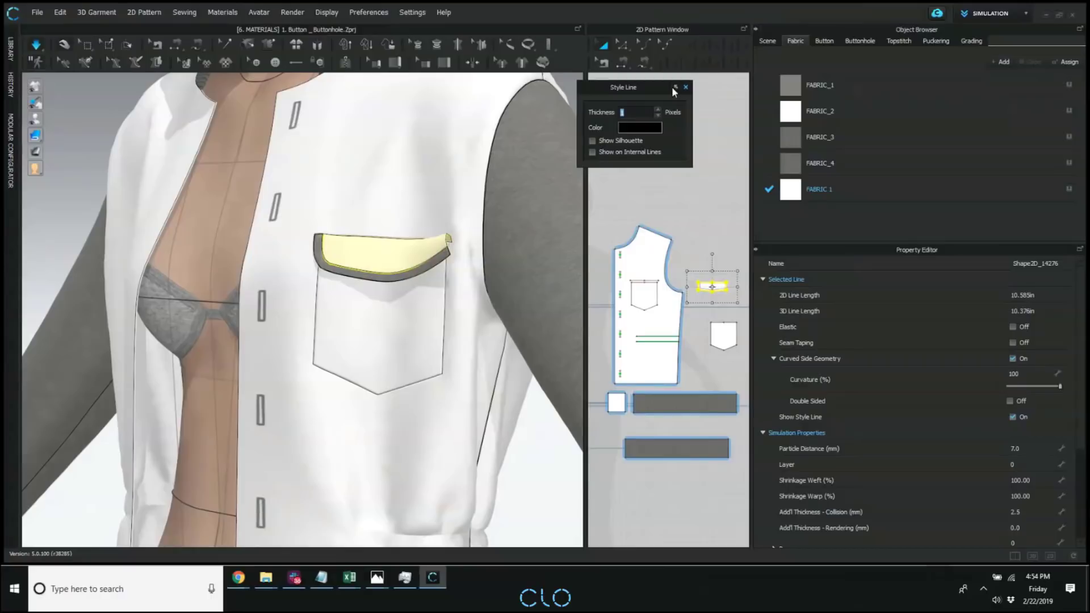
left_click(674, 88)
scroll(648, 193, "down", 4)
scroll(409, 224, "down", 3)
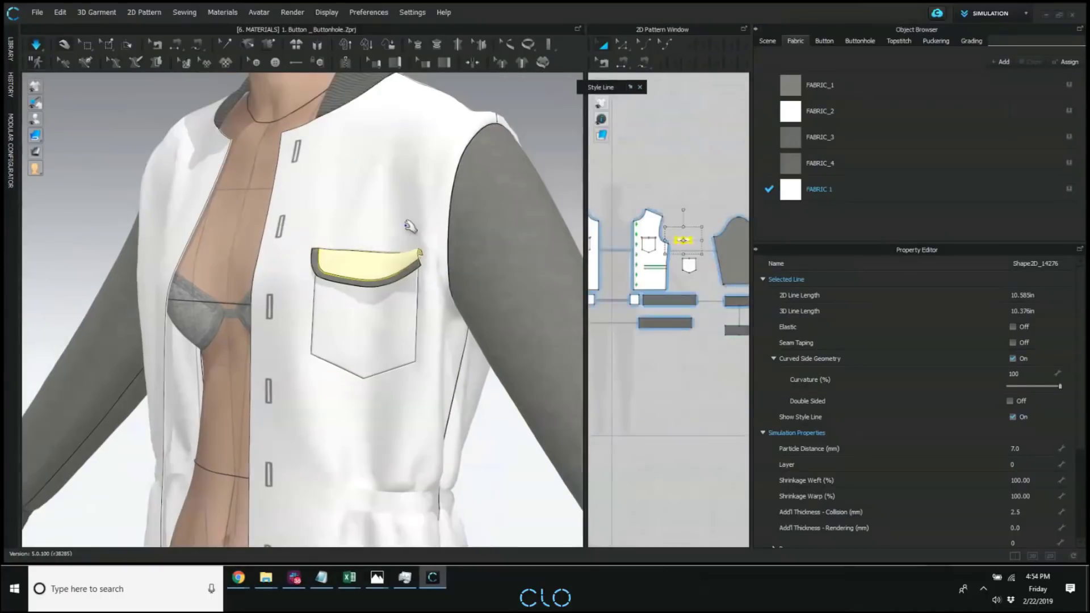
scroll(420, 240, "down", 5)
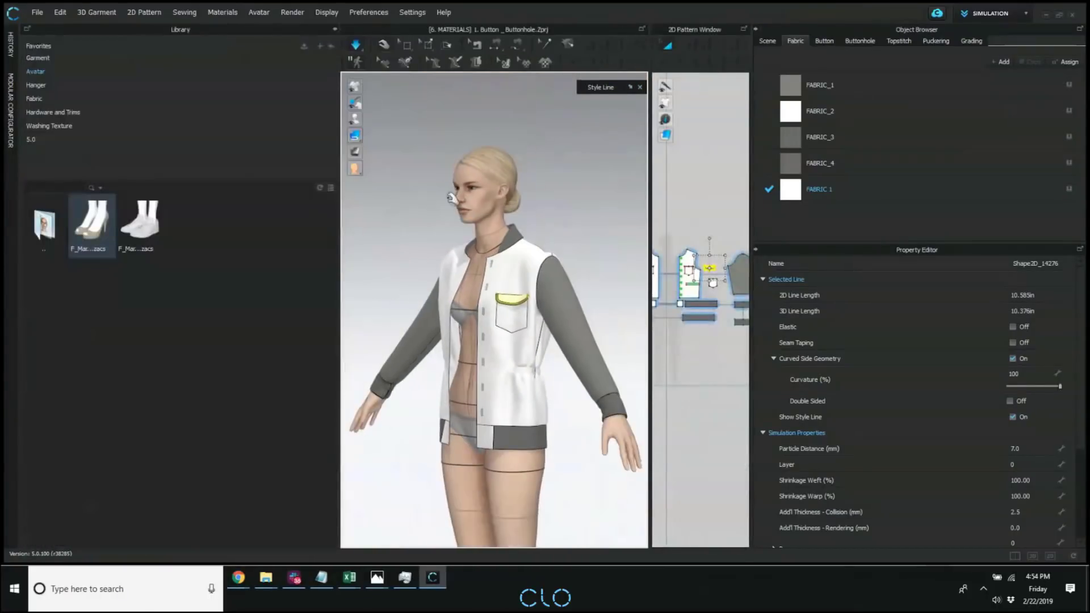
Add New_Avataer.avt from the library's 5.0 folder to the workspace and place it beside the avatar wearing the jacket.
left_click(40, 134)
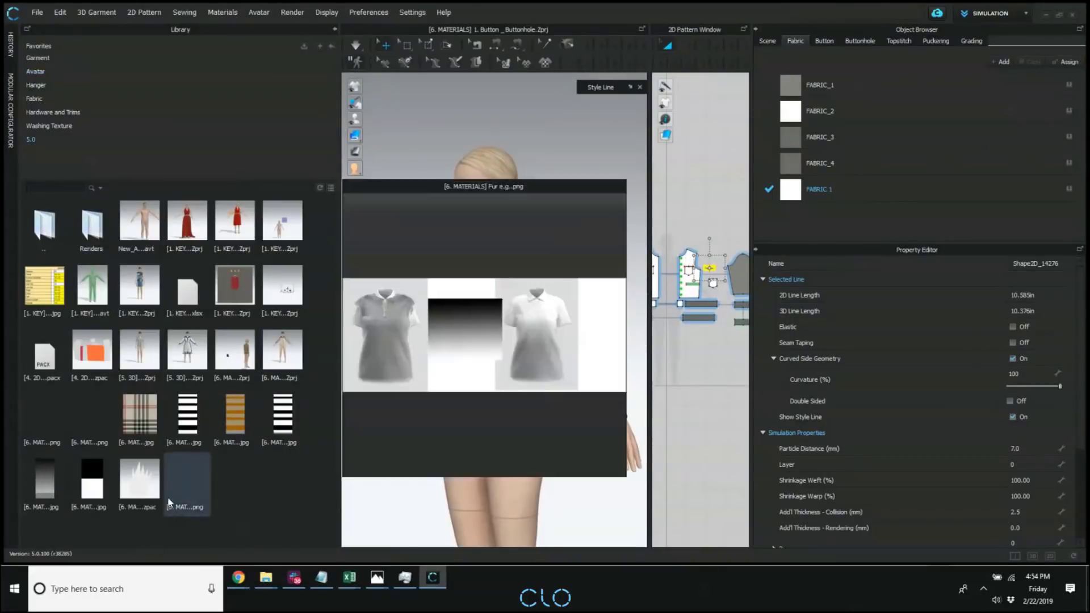
left_click(331, 188)
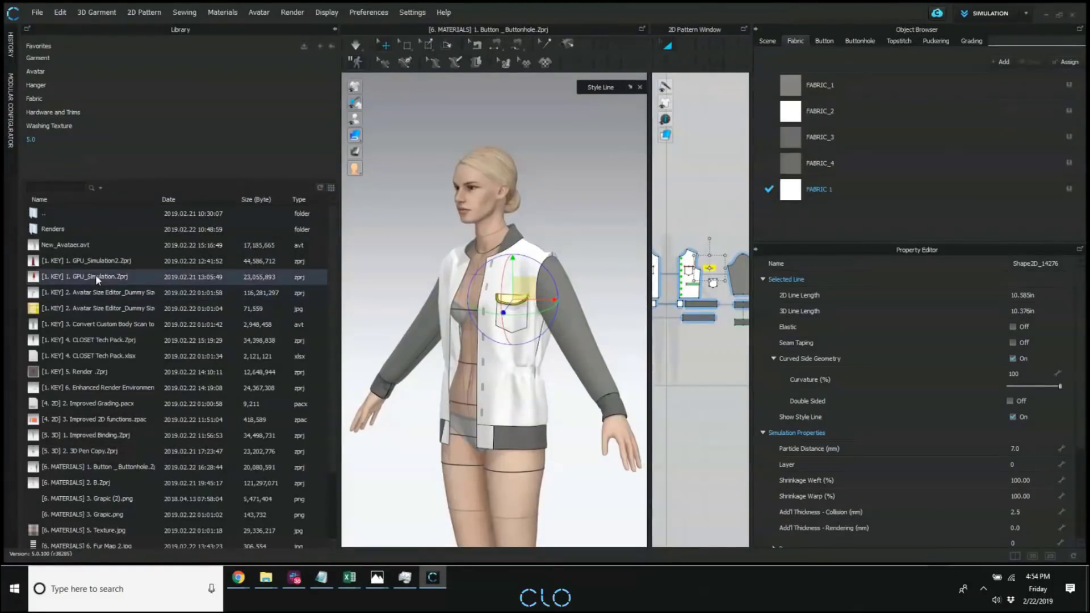
right_click(75, 249)
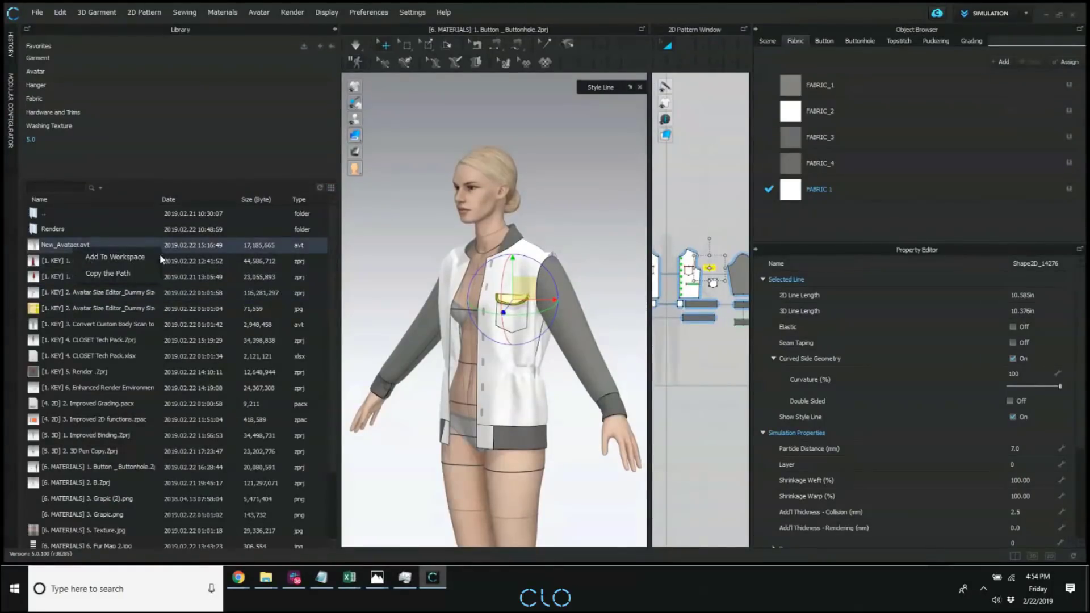
left_click(131, 256)
left_click(539, 353)
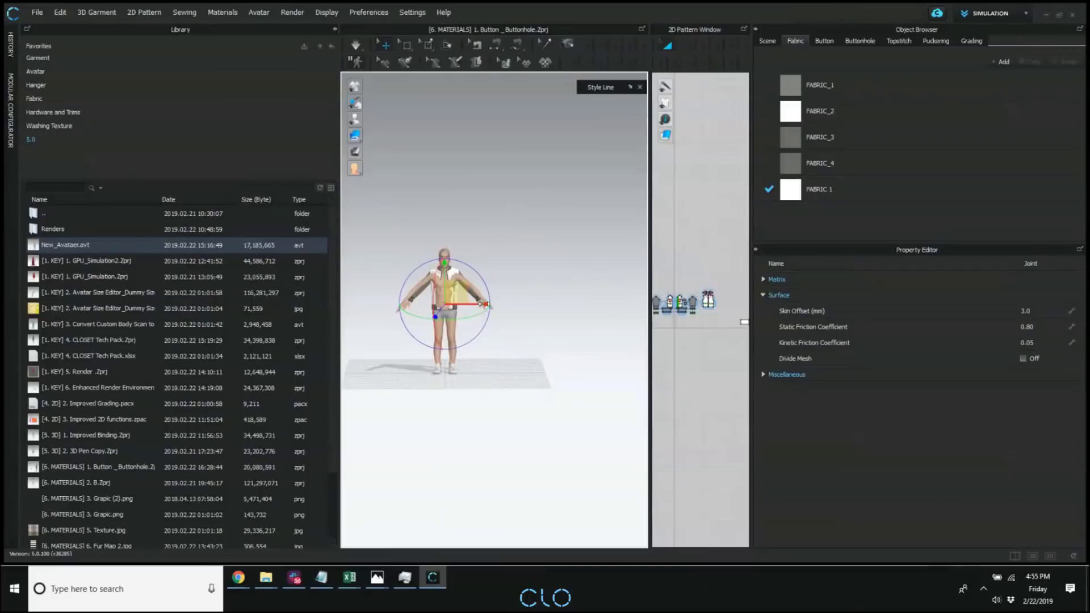
left_click(335, 29)
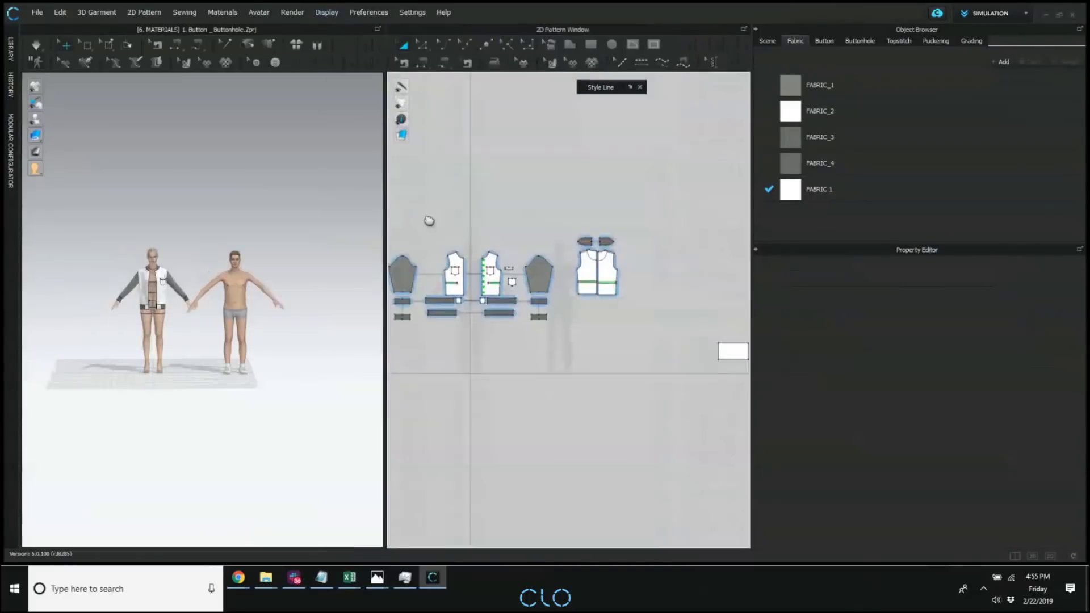
Open the Avatar Editor and delete the female avatar wearing the jacket.
left_click(259, 14)
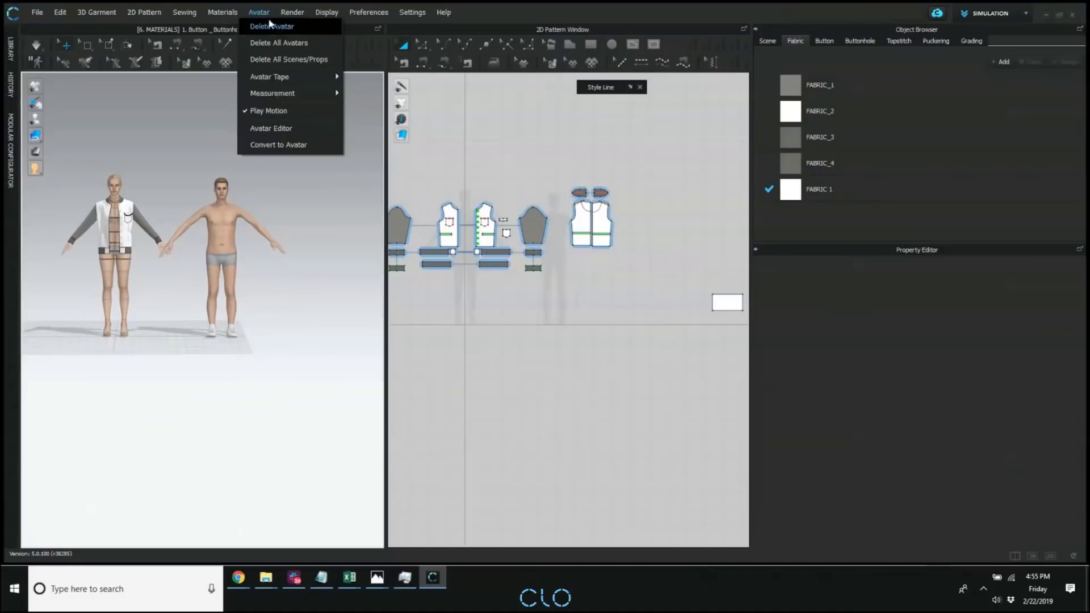
left_click(265, 129)
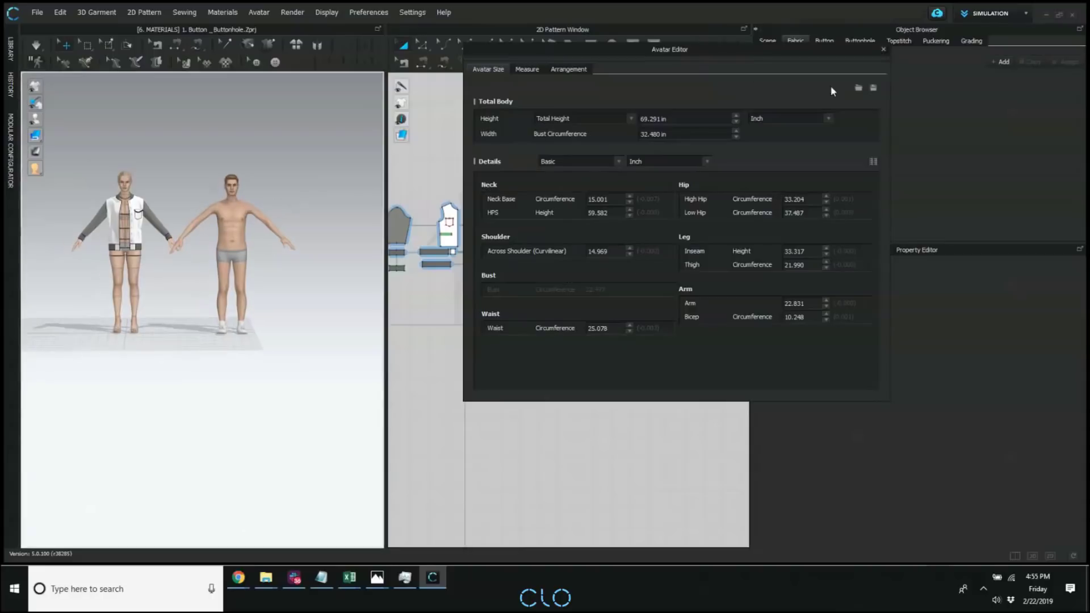
left_click(135, 263)
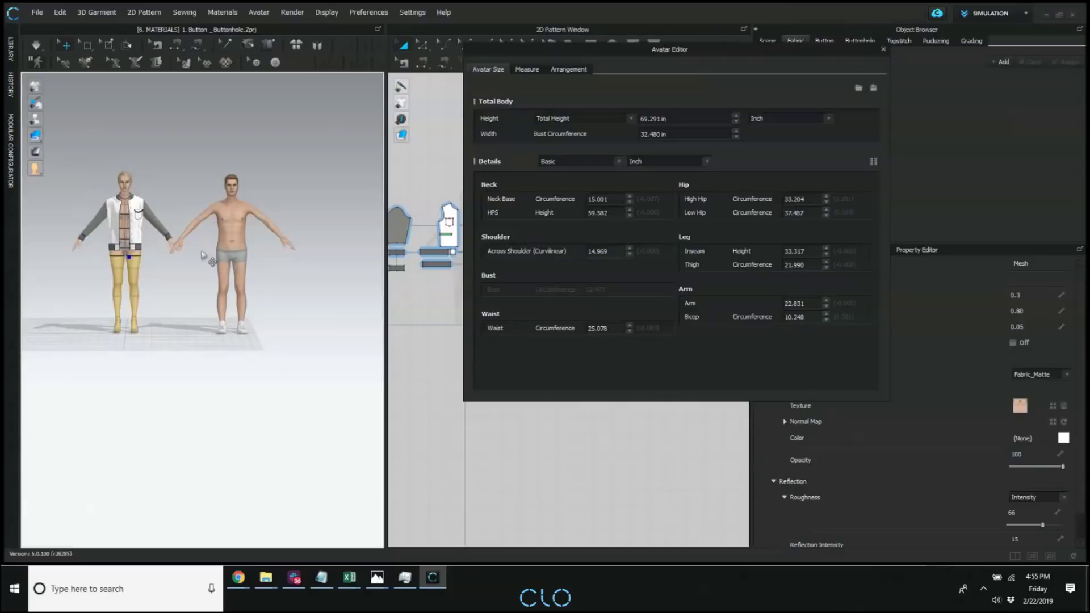
key("Delete")
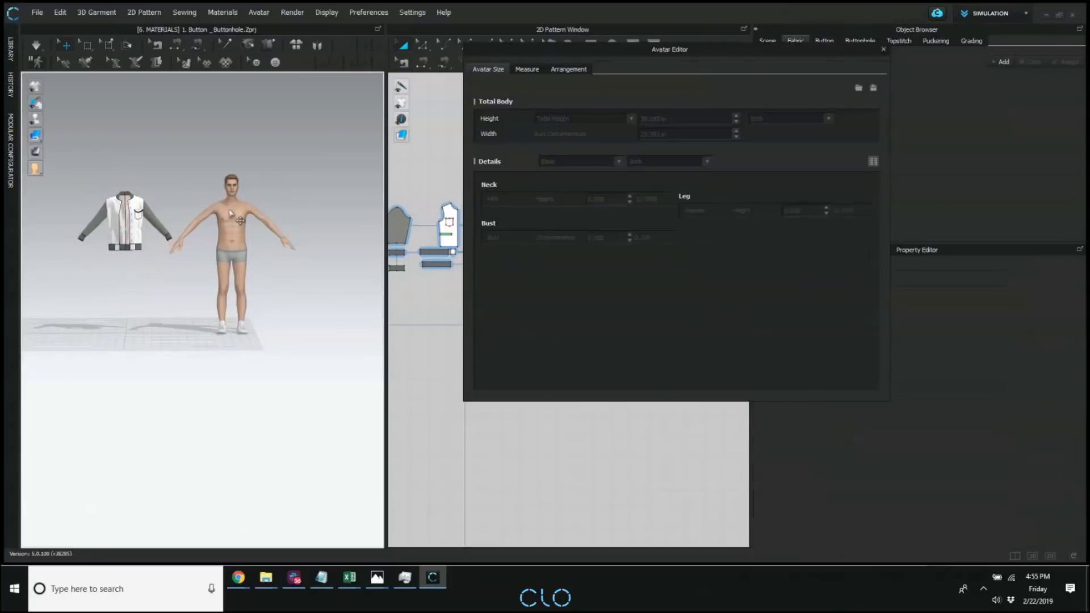
Select the male avatar's body to check its size settings in the Avatar Editor.
left_click(236, 221)
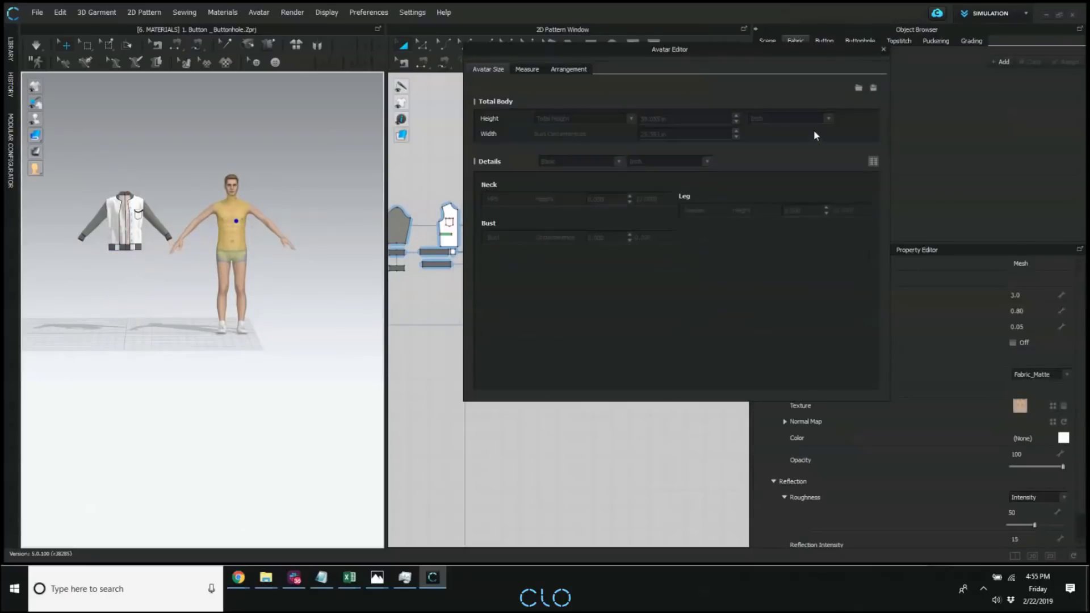
left_click(323, 221)
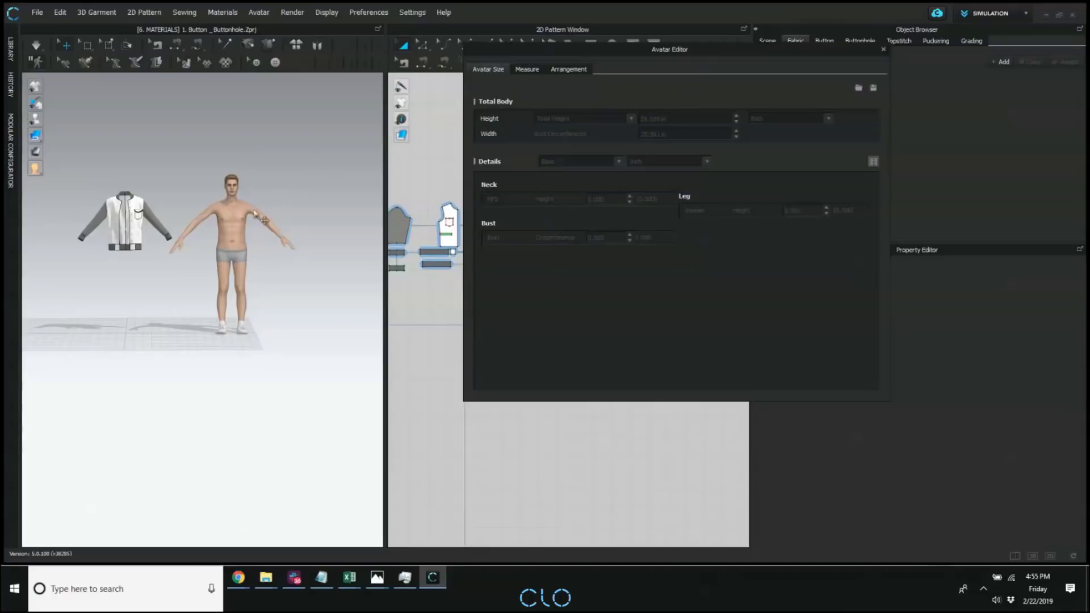
left_click(232, 209)
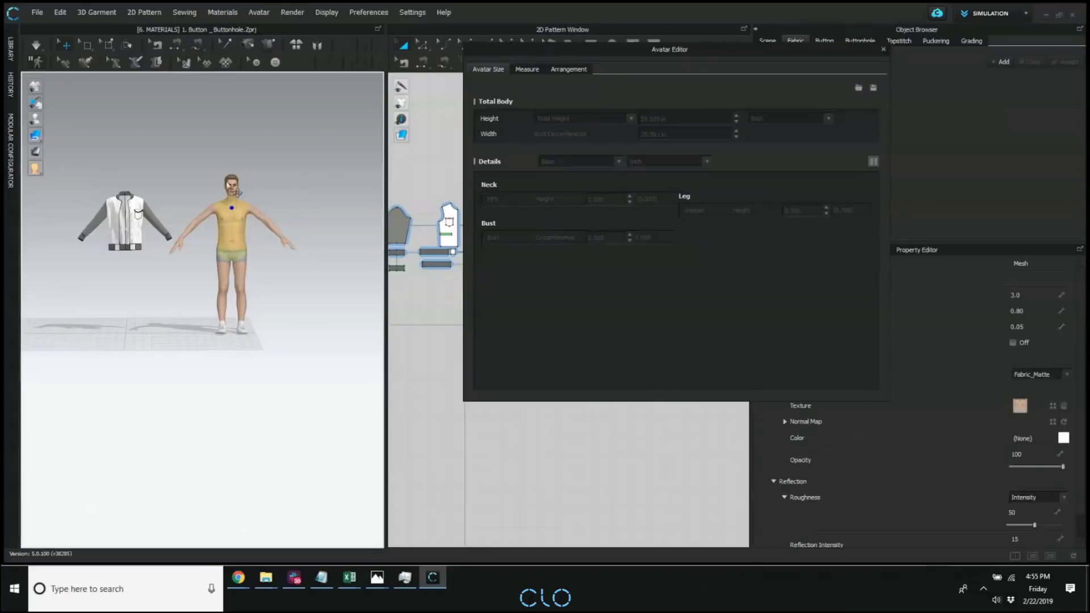
left_click(299, 161)
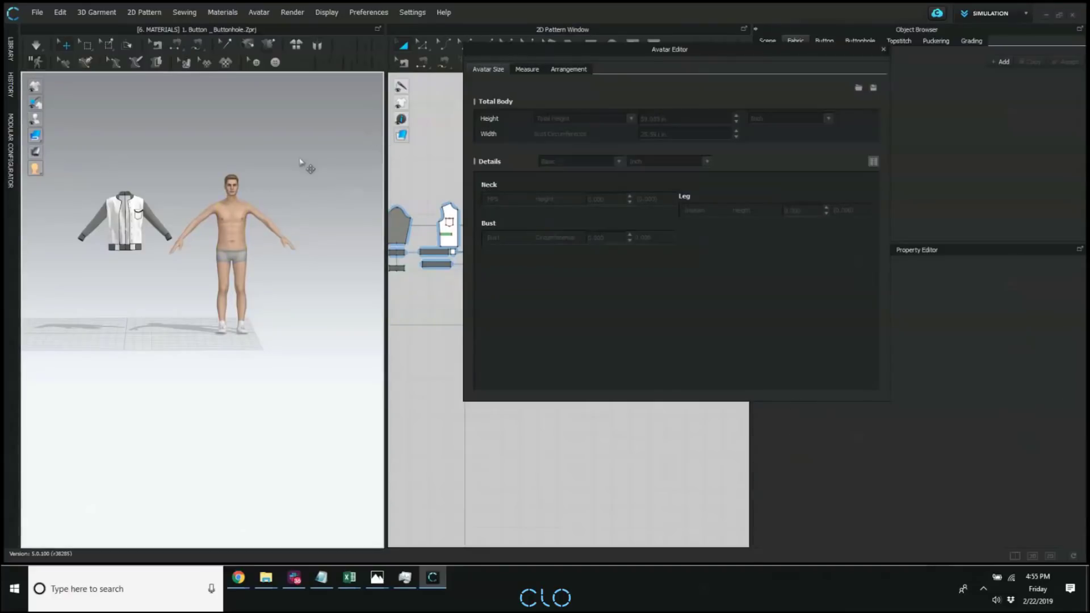
Open the library's Avatar folder and close the Avatar Editor.
left_click(10, 49)
left_click(38, 71)
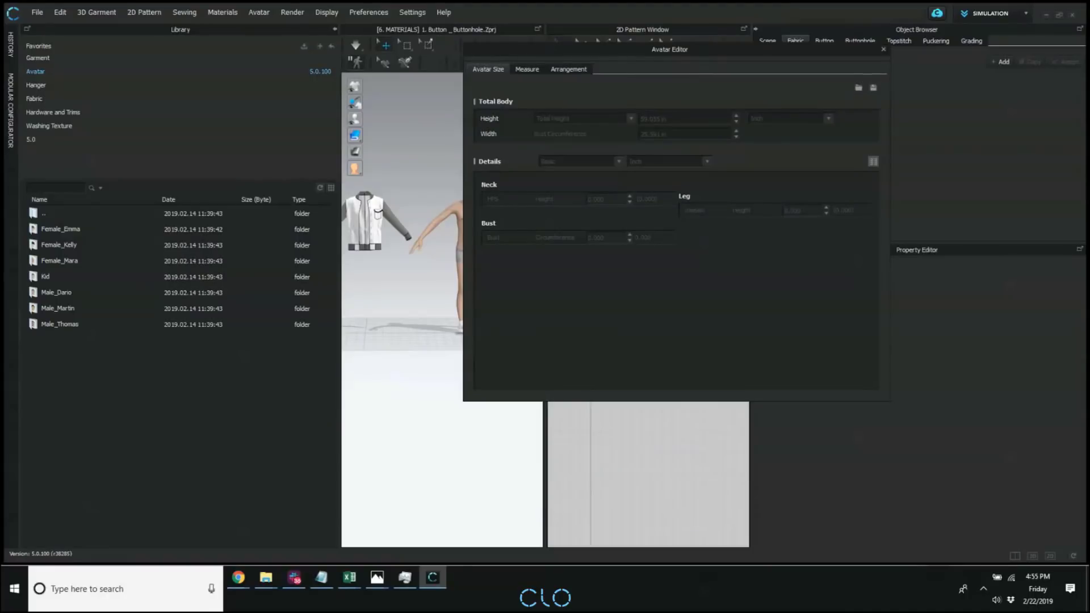
left_click_drag(710, 61, 883, 96)
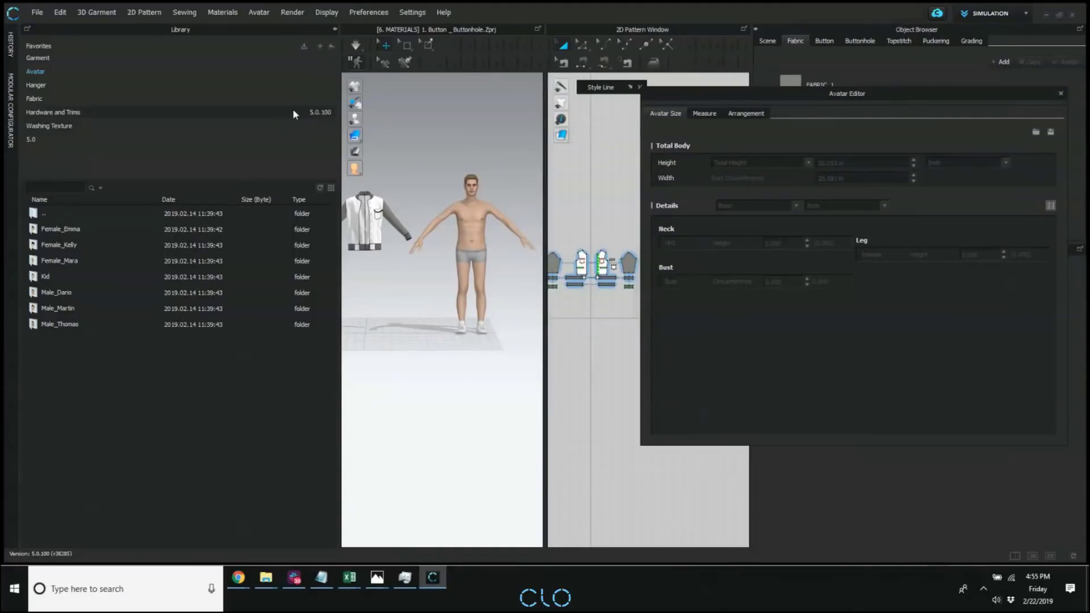
left_click(1060, 93)
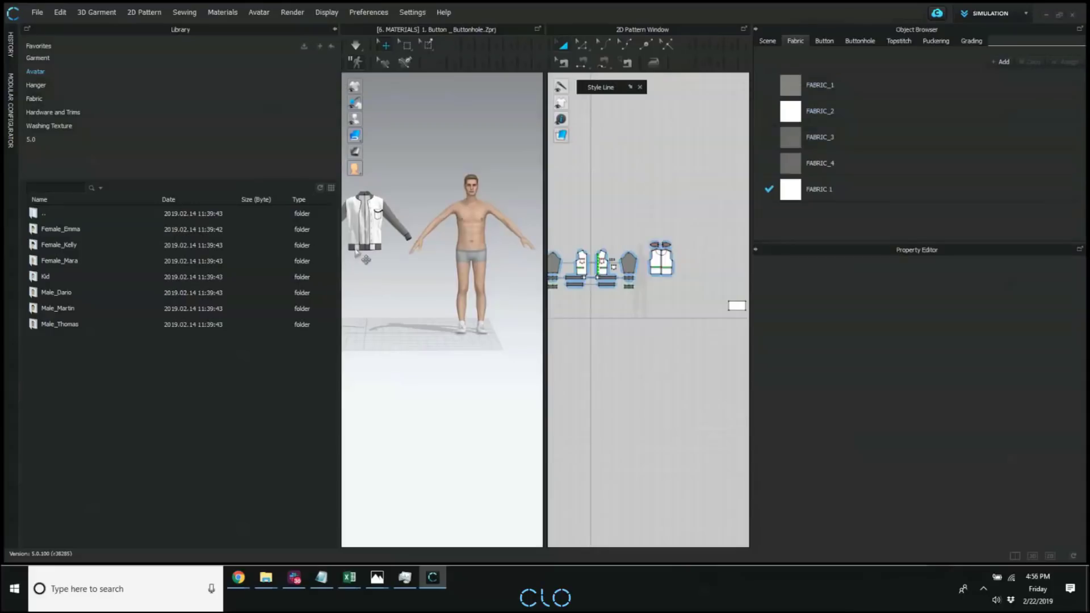
Replace the male avatar with Female_Emma.avt from the avatar library.
left_click(474, 244)
key("Delete")
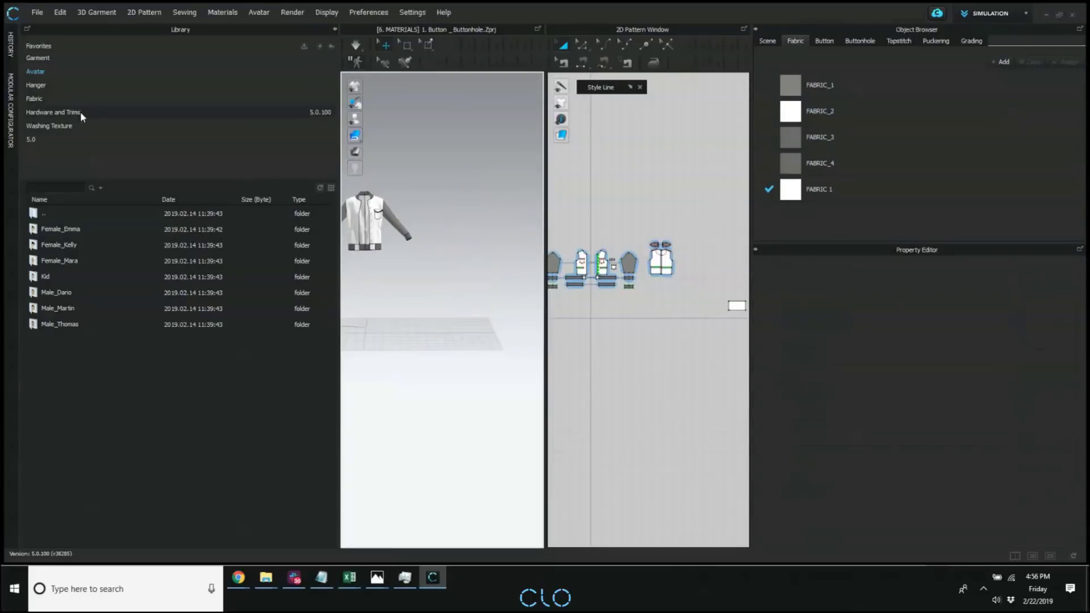
double_click(59, 229)
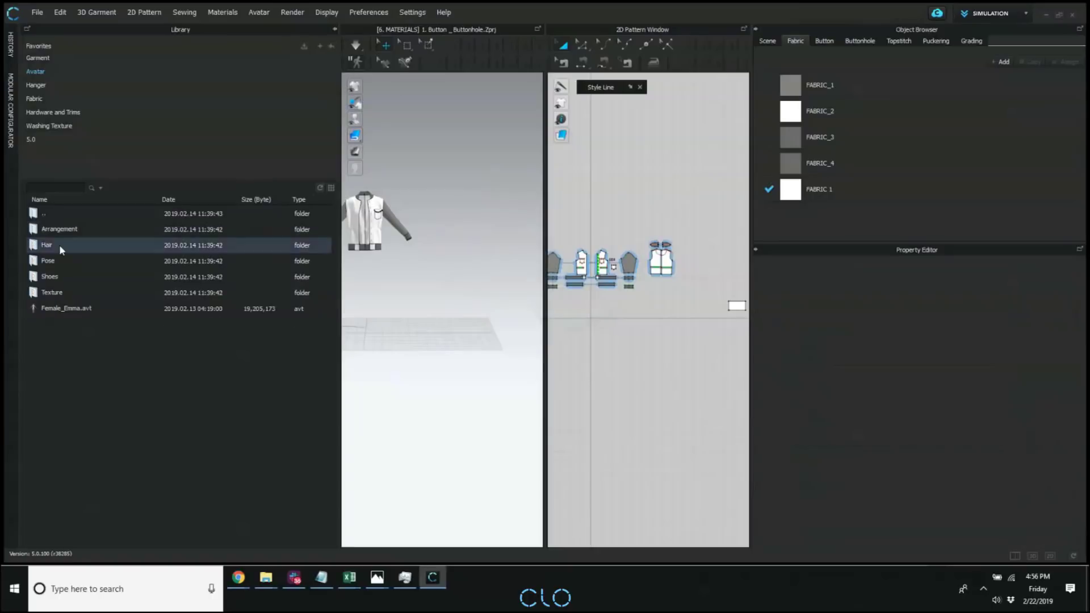
right_click(56, 308)
left_click(113, 320)
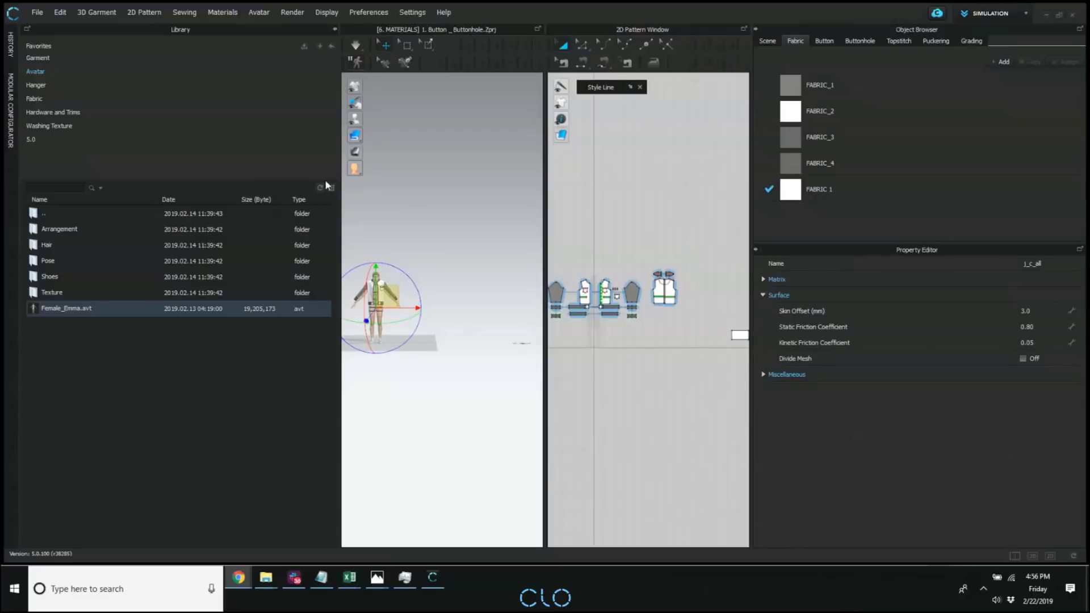
Add Male_Martin.avt from the avatar library using the Add load type with zero translation.
middle_click_drag(471, 335, 480, 324)
left_click(449, 228)
scroll(448, 232, "up", 1)
middle_click_drag(436, 292, 514, 246)
middle_click_drag(465, 203, 408, 228)
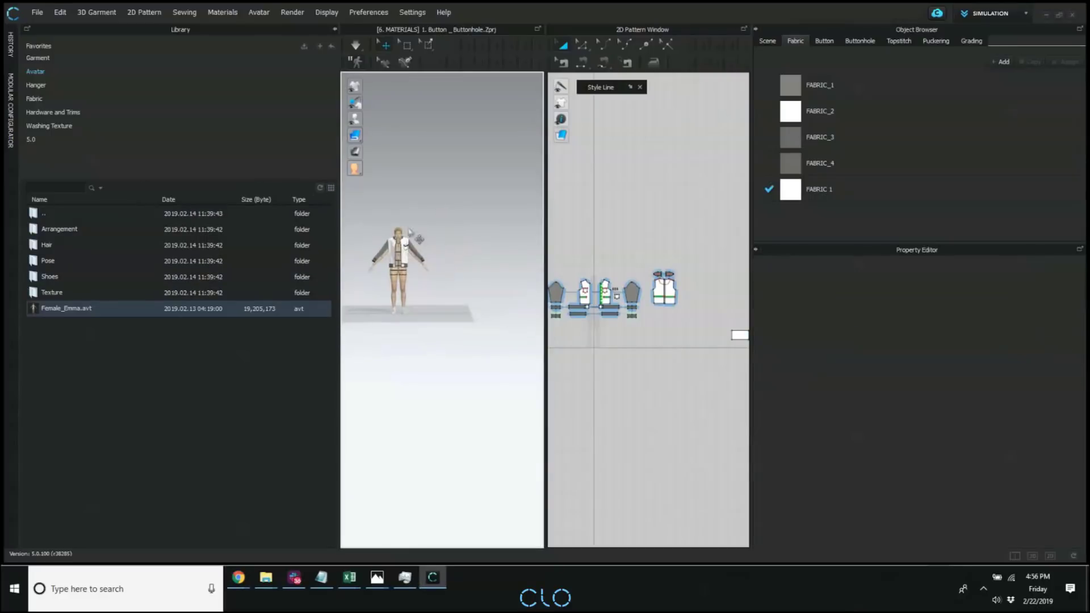
double_click(48, 215)
double_click(79, 292)
double_click(87, 308)
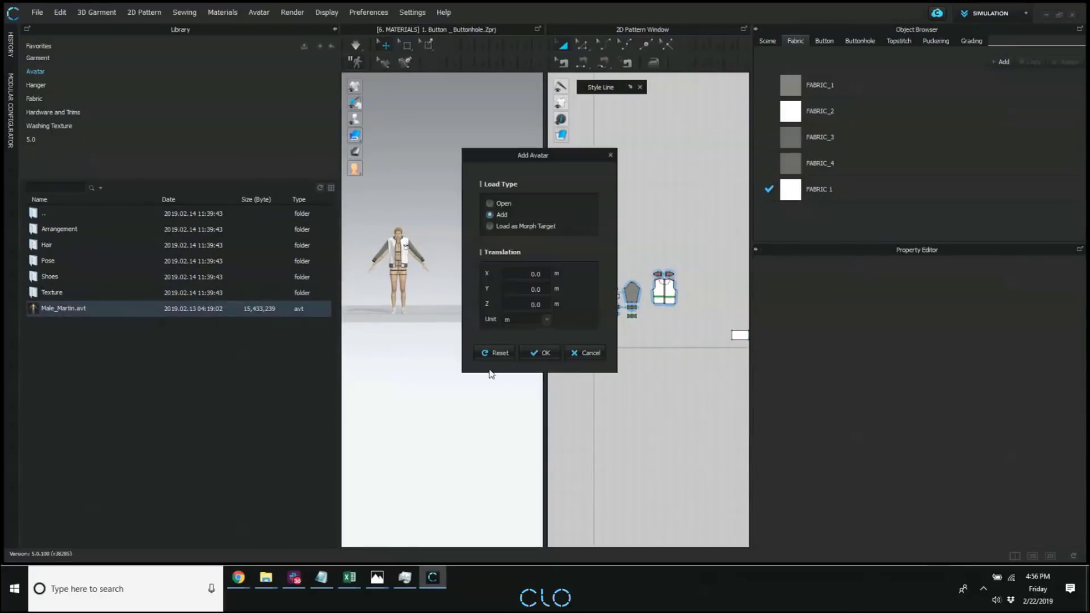
key("Return")
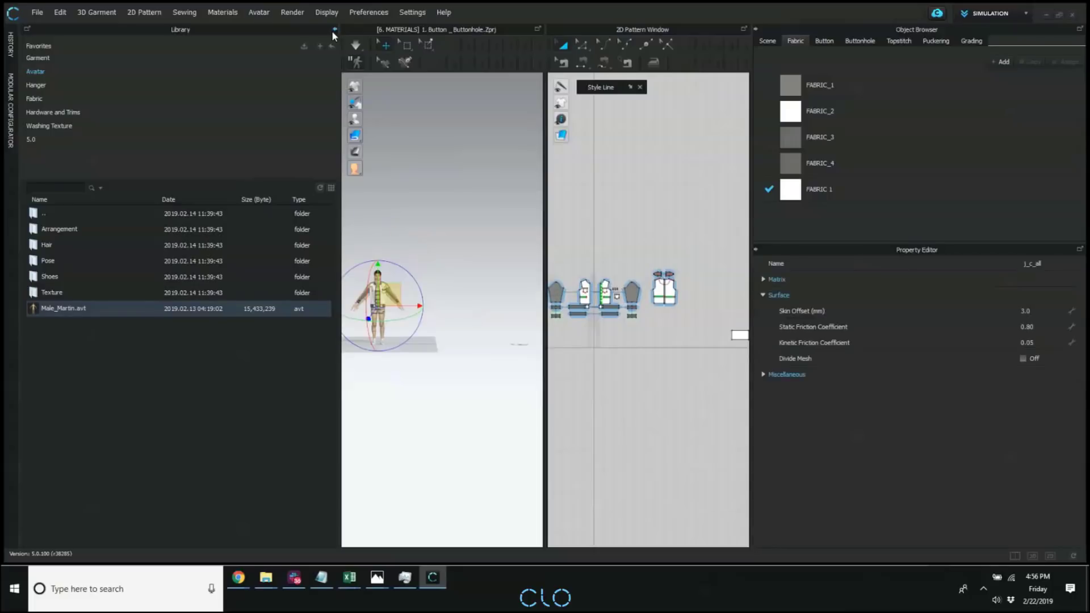
Collapse the library and open the Avatar Editor to examine which loaded avatars can be selected for size editing, keeping Male_Martin selected.
left_click(335, 29)
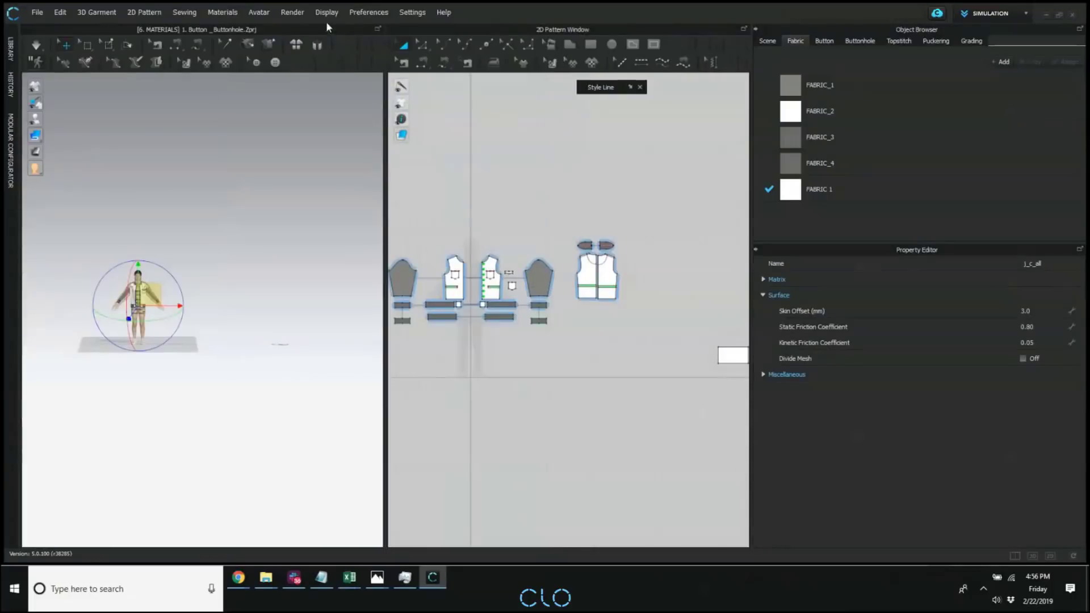
left_click(258, 13)
left_click(267, 127)
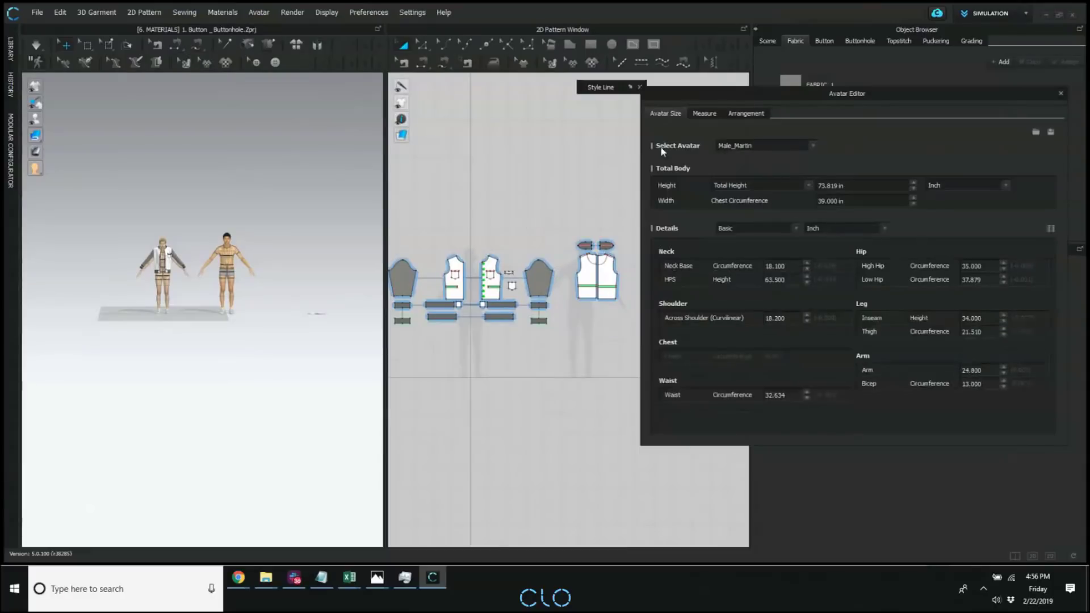
left_click_drag(852, 98, 560, 181)
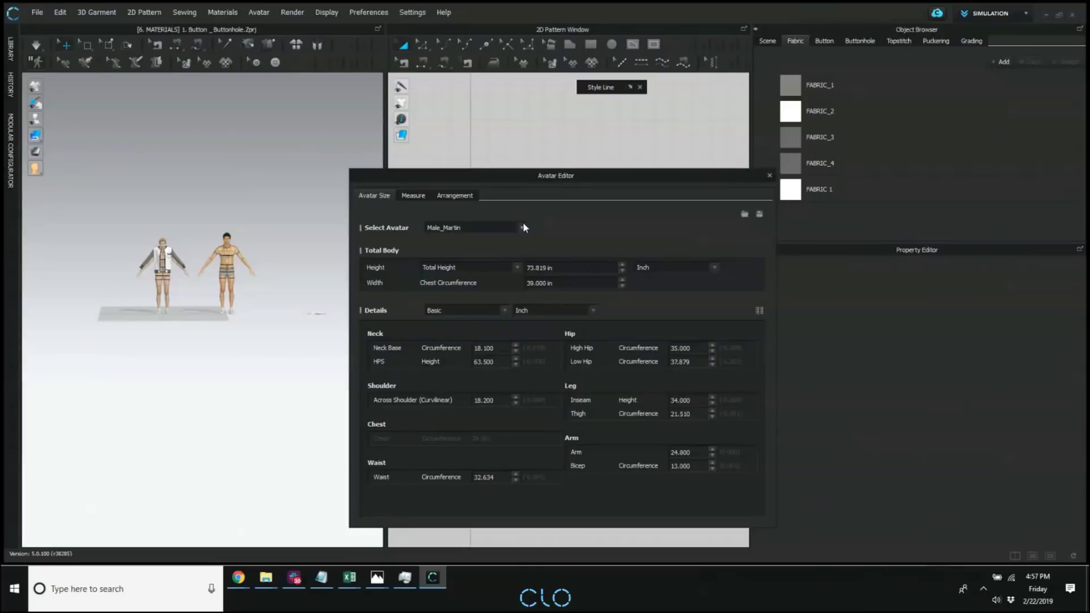
left_click(458, 228)
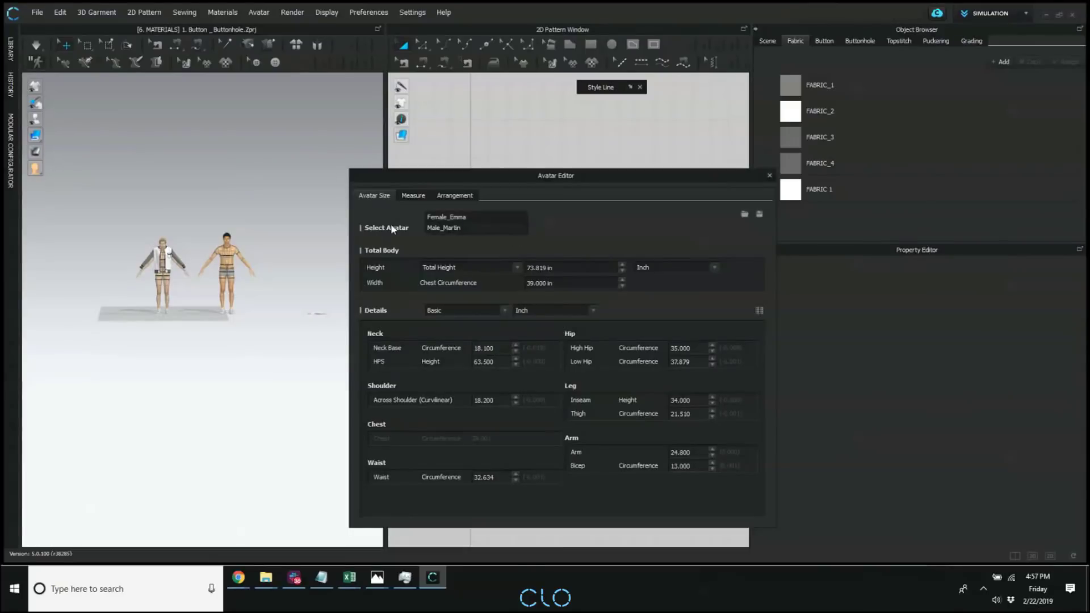
left_click(444, 228)
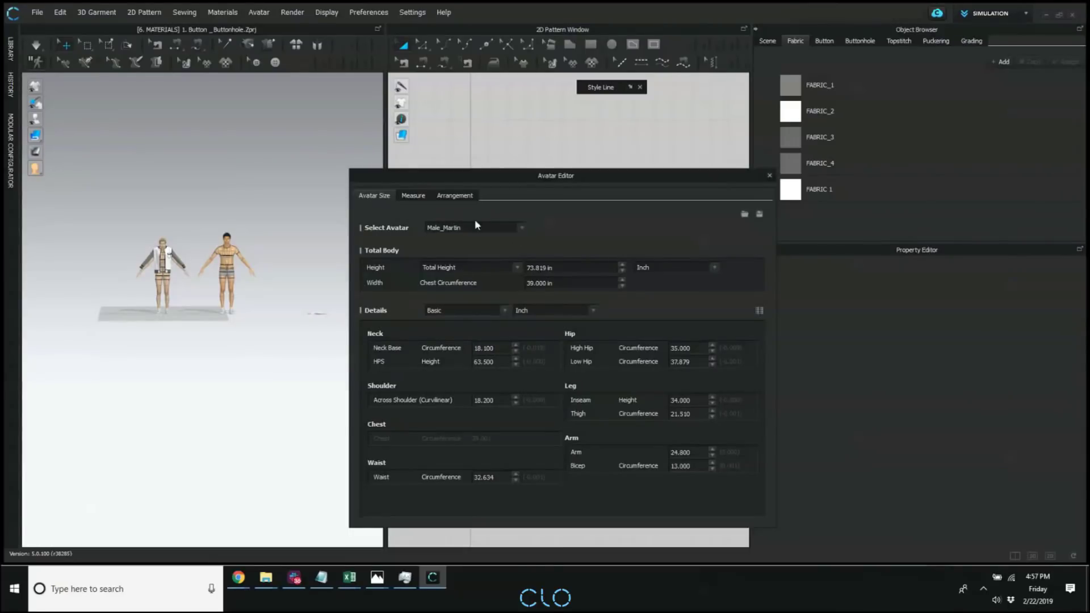
left_click(519, 227)
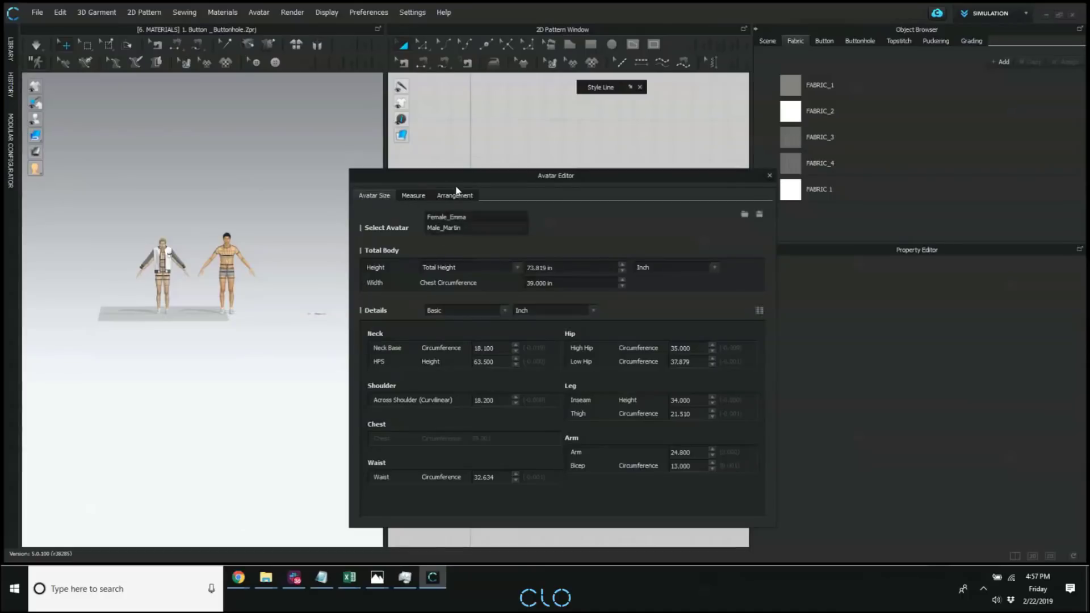
left_click(574, 239)
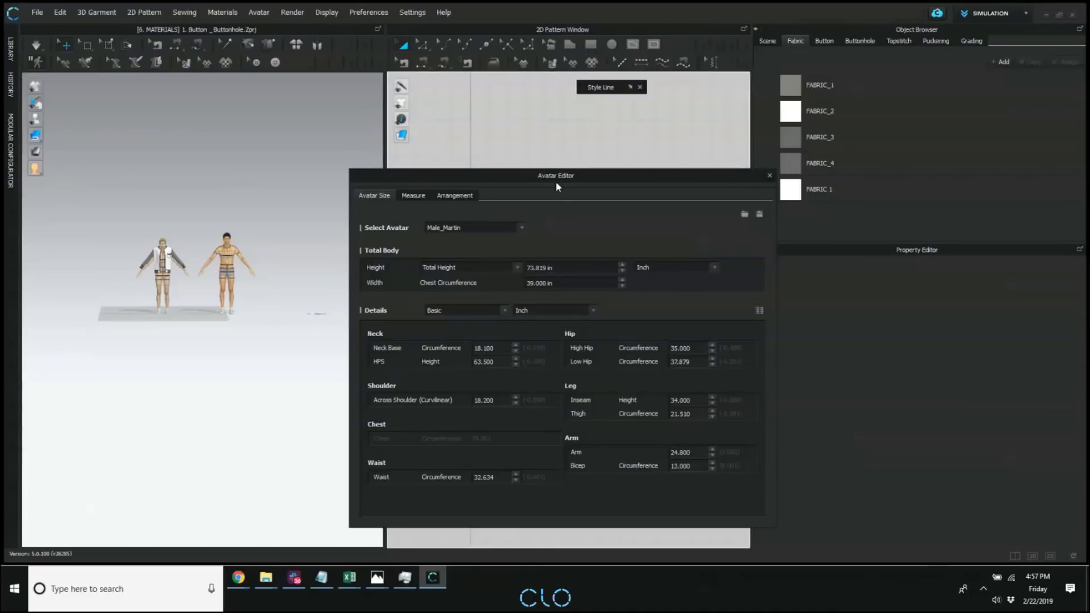
Close the Avatar Editor and open the 5.0 favorites folder in the library.
left_click_drag(472, 171, 402, 133)
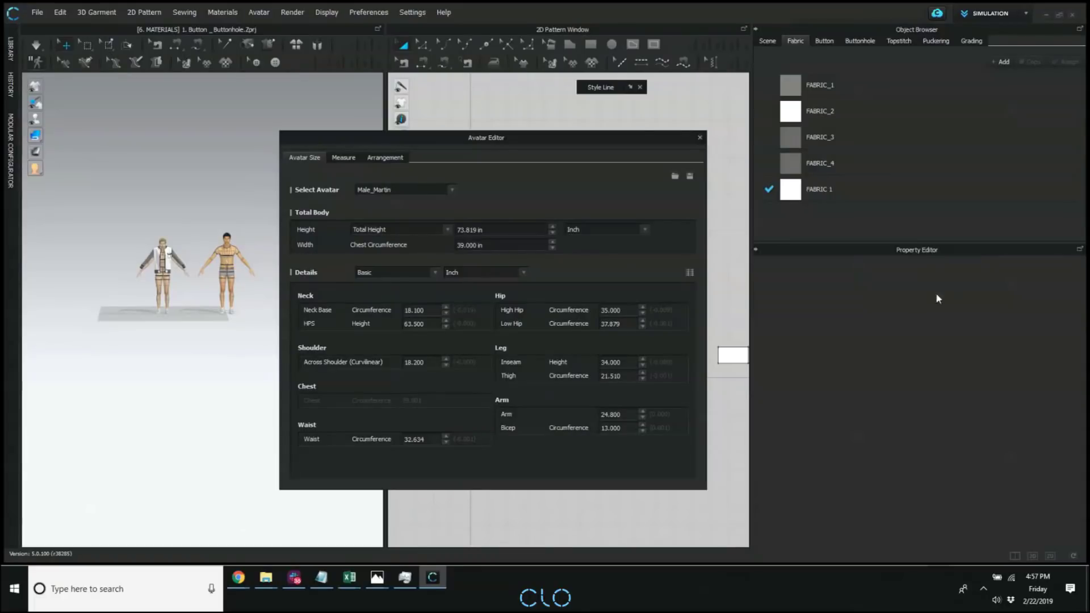
left_click_drag(406, 146, 433, 155)
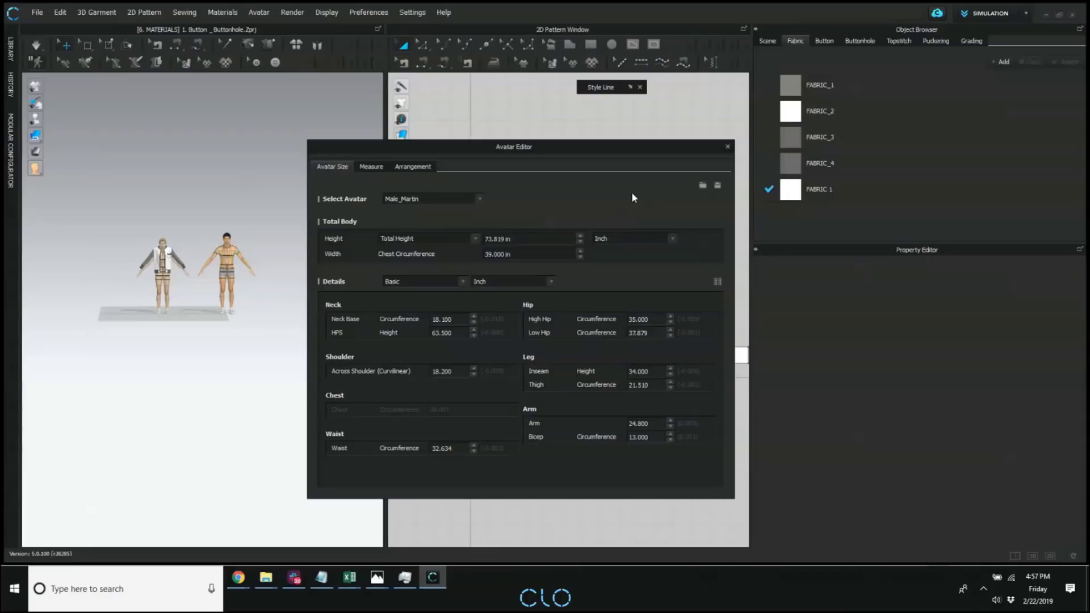
left_click_drag(689, 148, 658, 153)
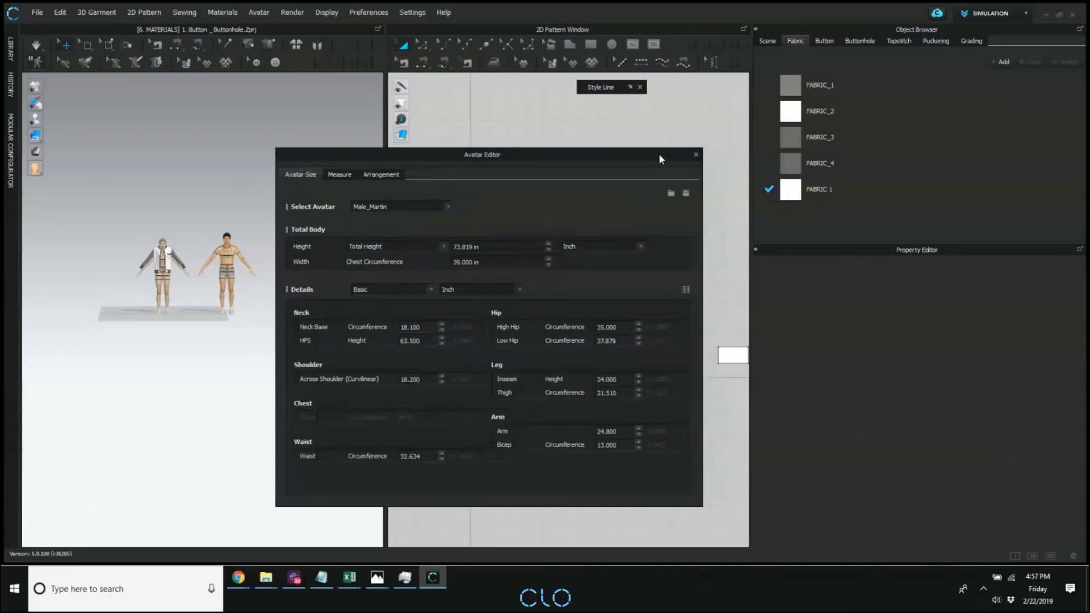
left_click(691, 155)
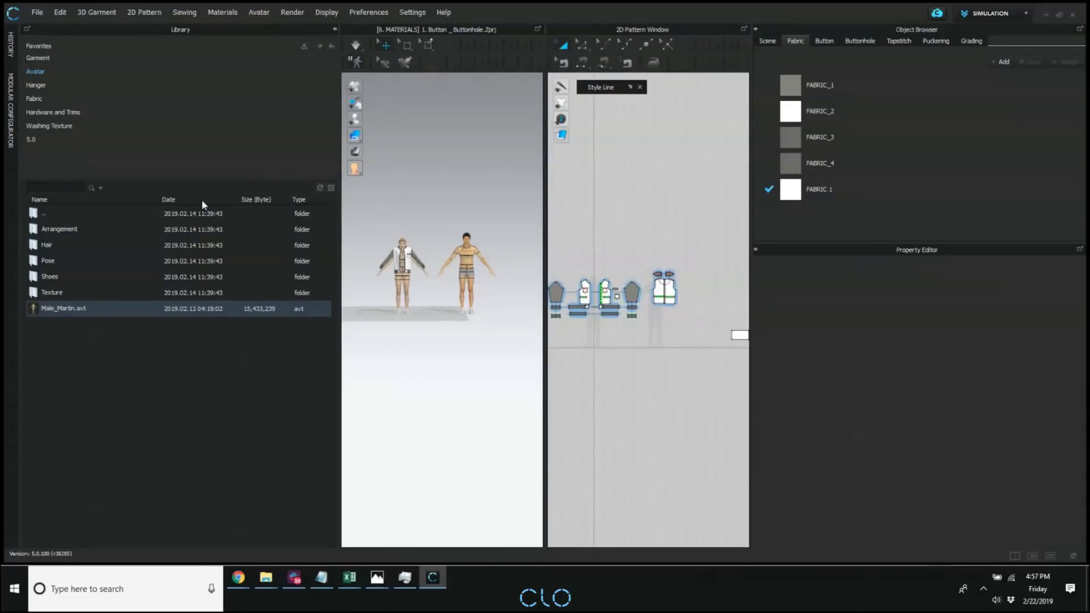
double_click(47, 142)
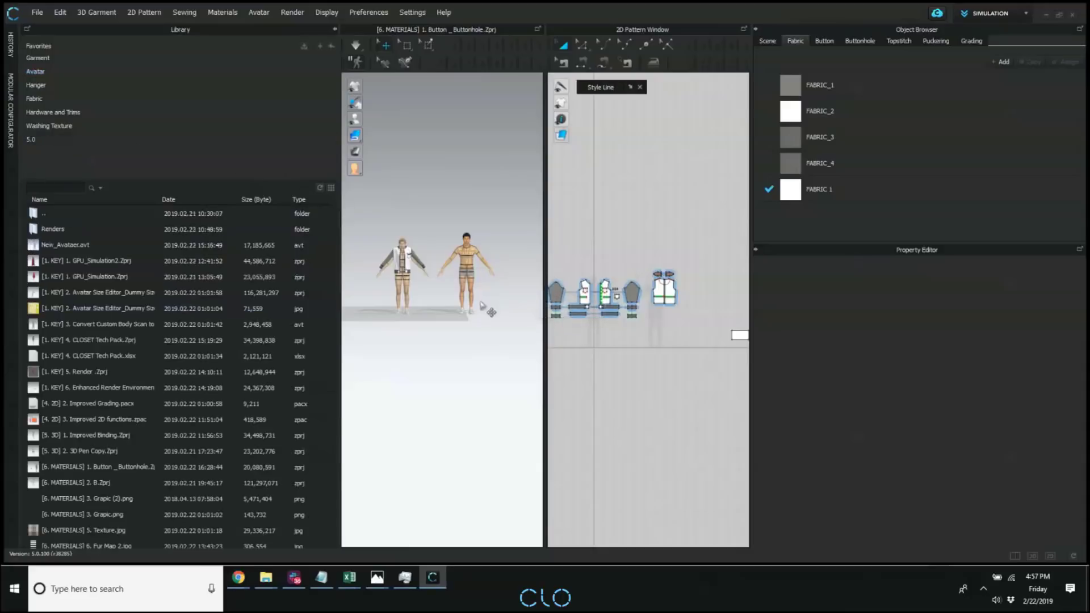